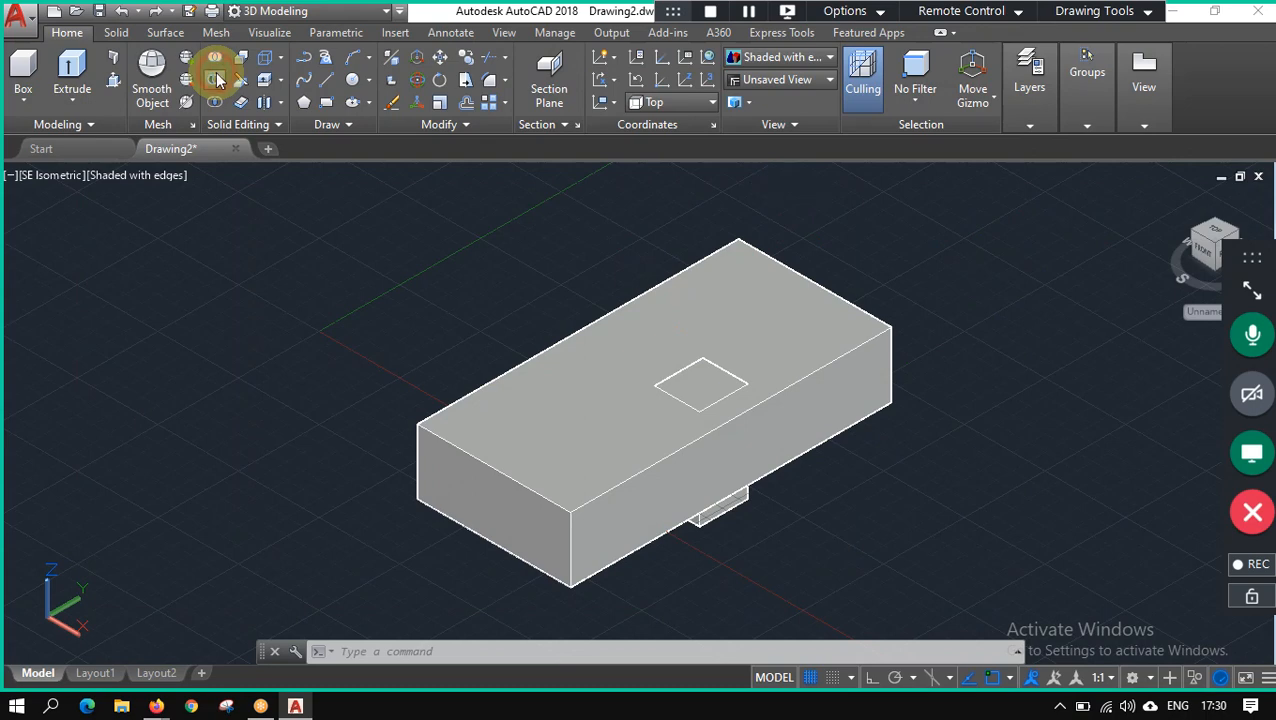
Subtract the large box from the small square prism that passes through it.
{"action": "left_click", "coordinate": [218, 80]}
{"action": "left_click", "coordinate": [718, 384]}
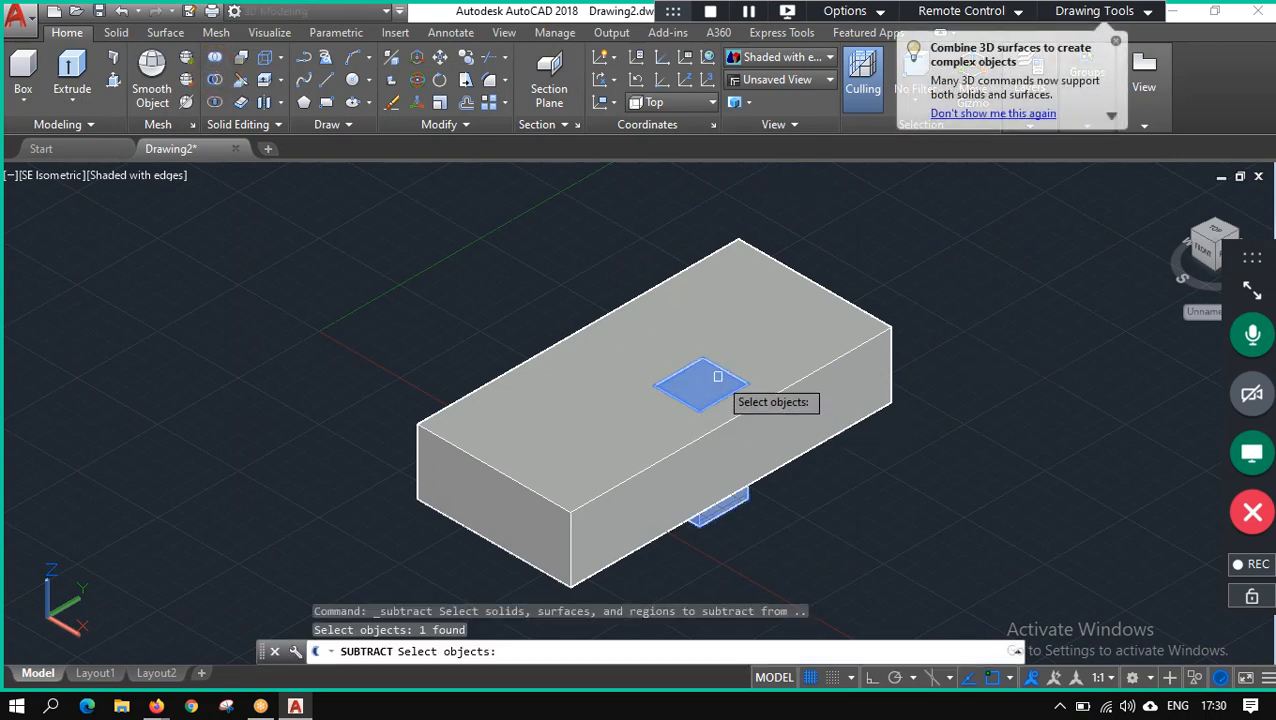
{"action": "key", "text": "Return"}
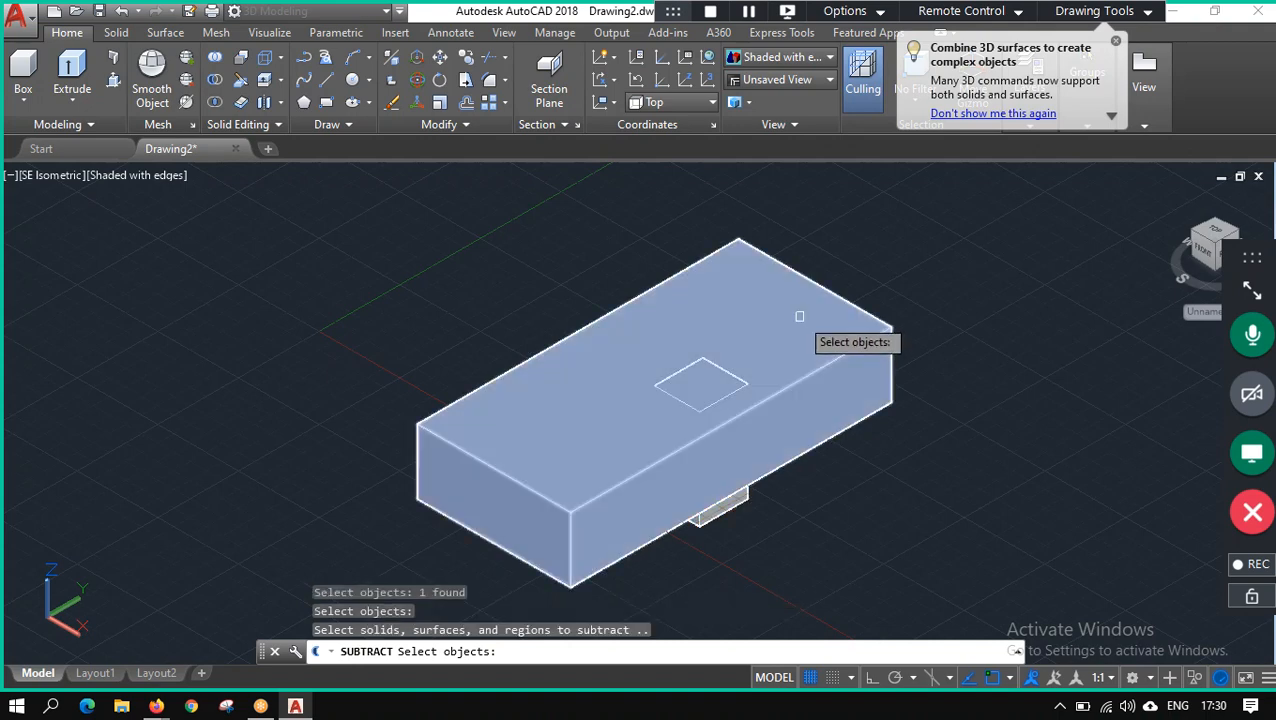
{"action": "left_click", "coordinate": [799, 316]}
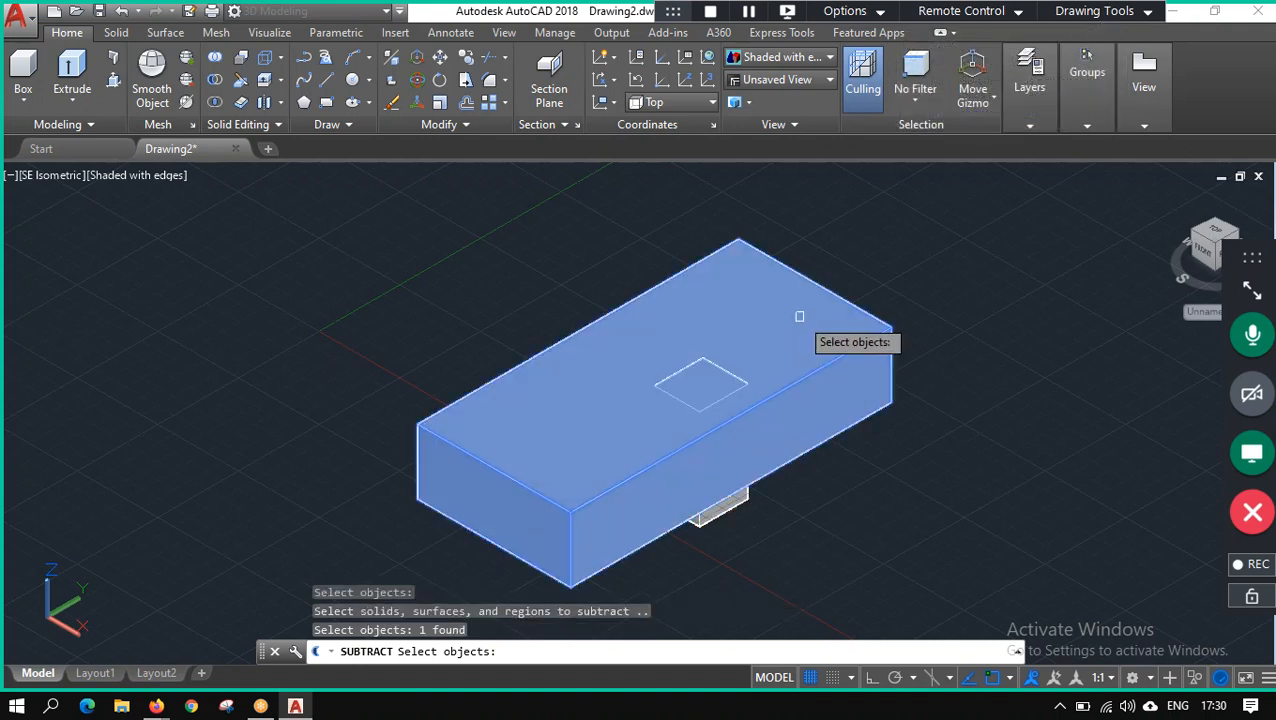
{"action": "key", "text": "Return"}
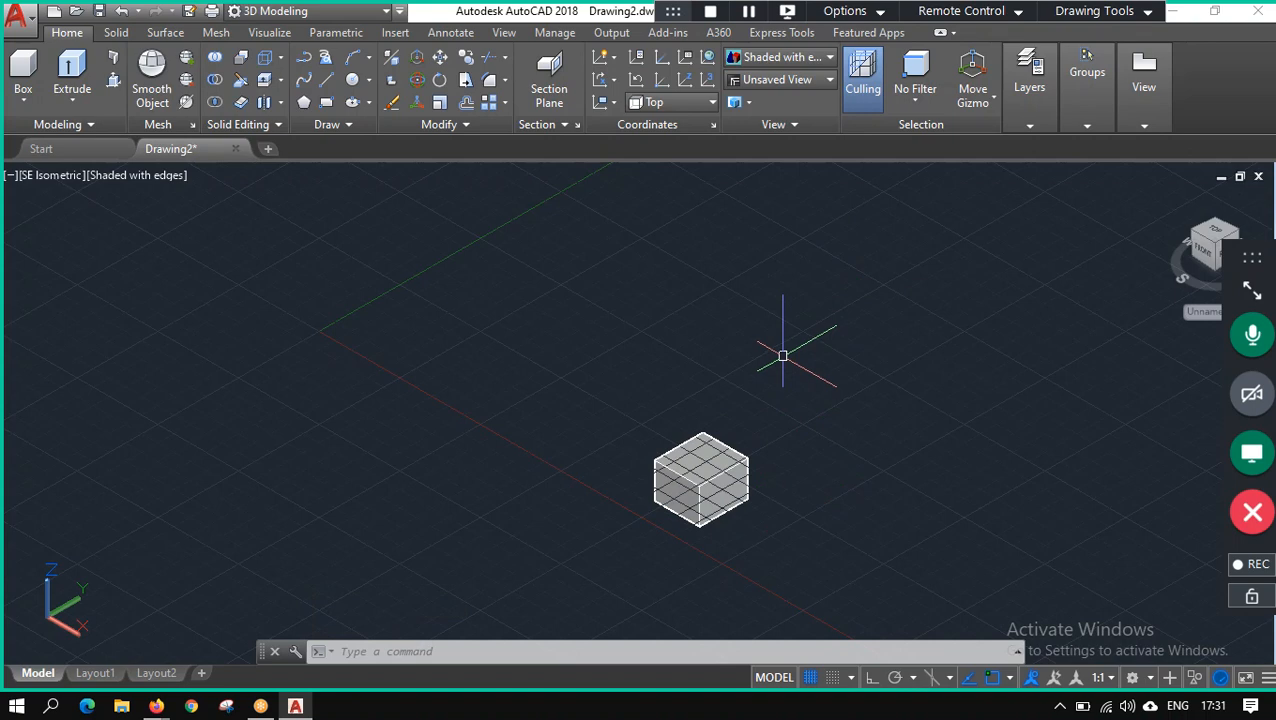
Undo the subtraction and the small prism's extrusion, back to the flat rectangle on the box's top face.
{"action": "key", "text": "ctrl+z"}
{"action": "key", "text": "ctrl+z"}
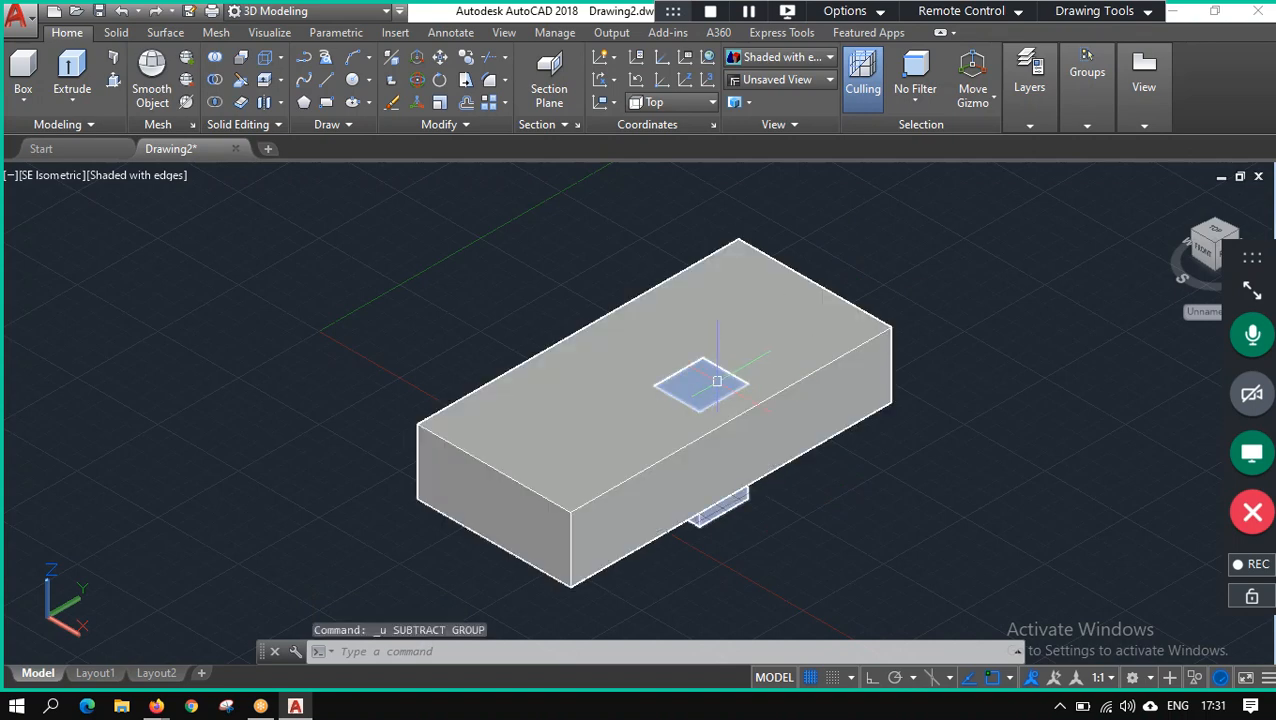
{"action": "left_click", "coordinate": [788, 286]}
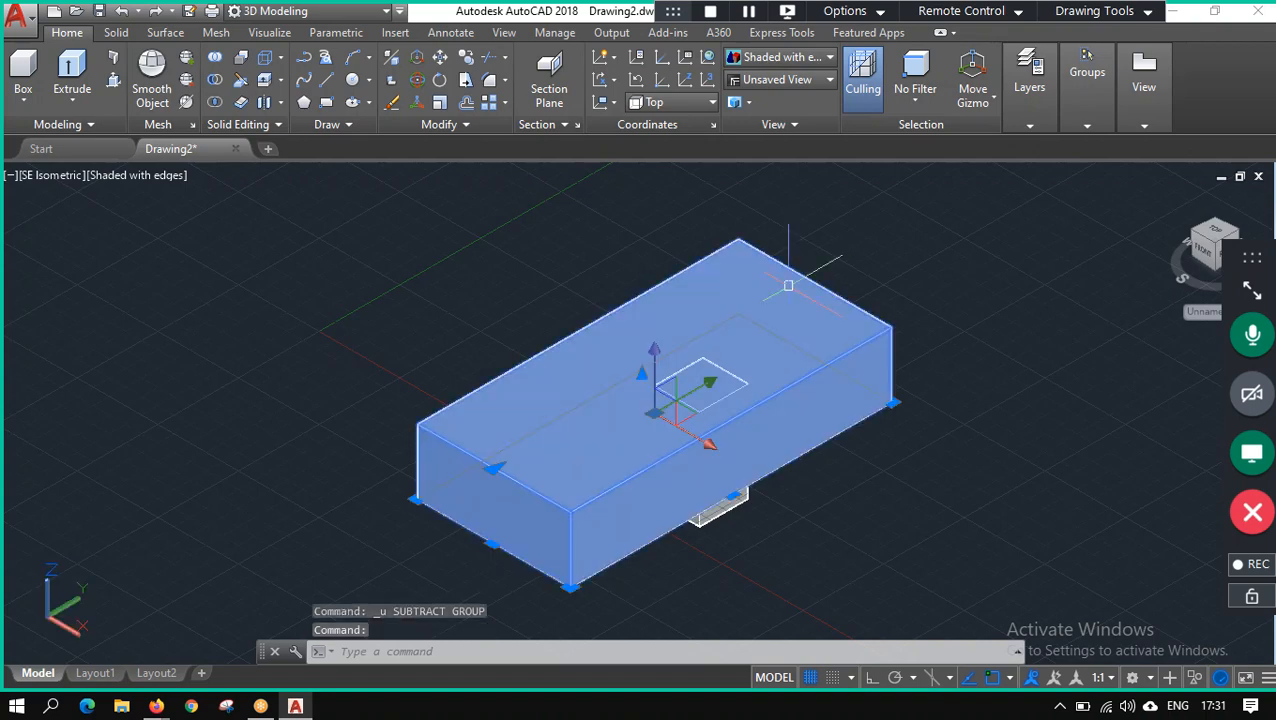
{"action": "type", "text": "u"}
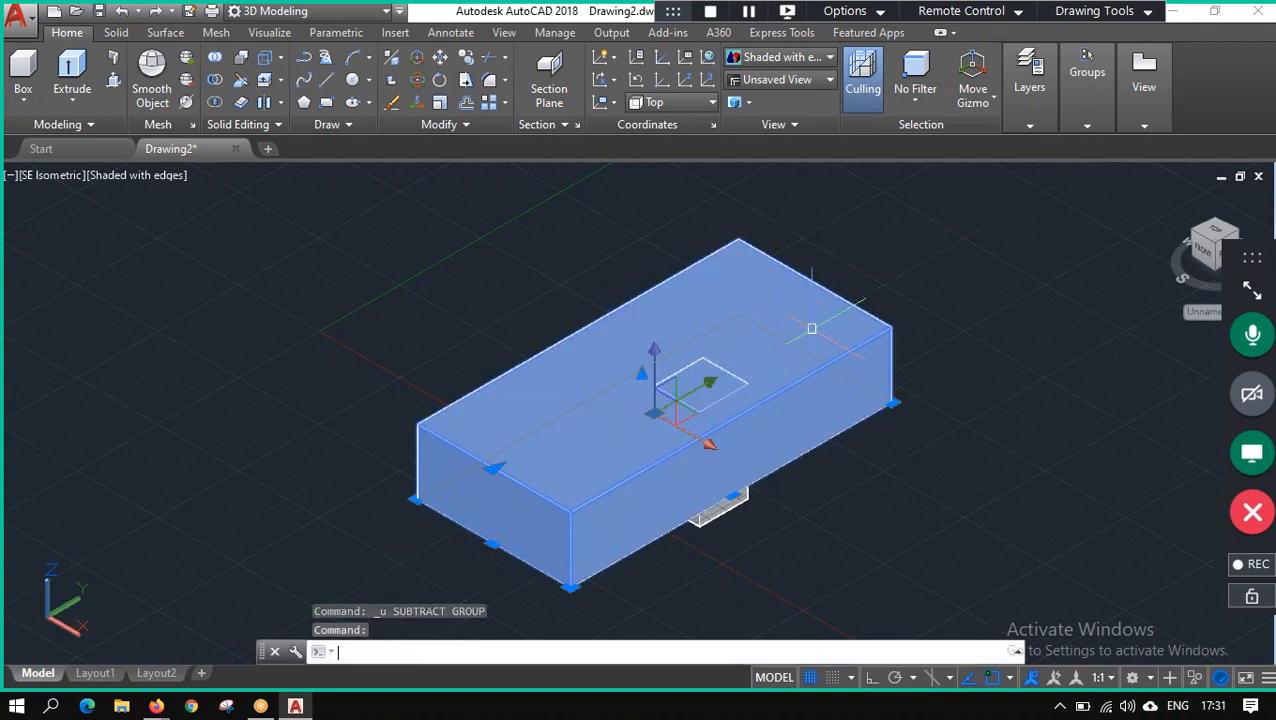
{"action": "key", "text": "Return"}
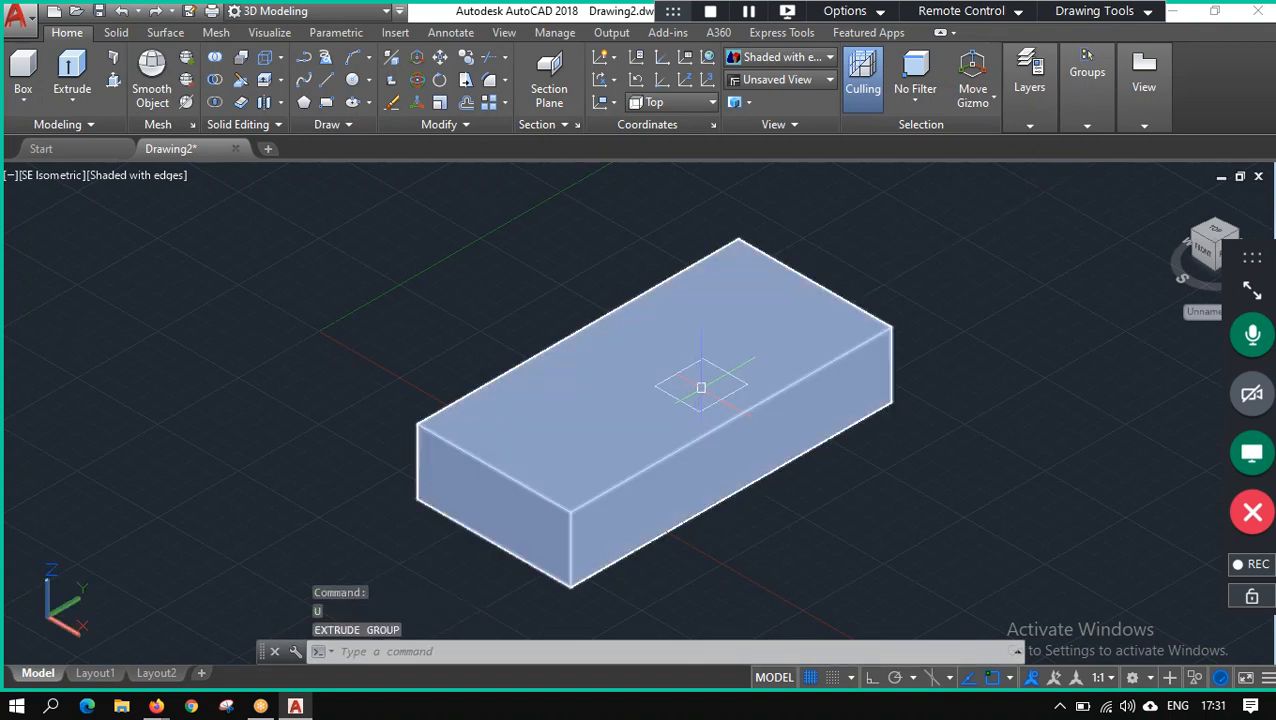
{"action": "type", "text": "u"}
{"action": "key", "text": "Return"}
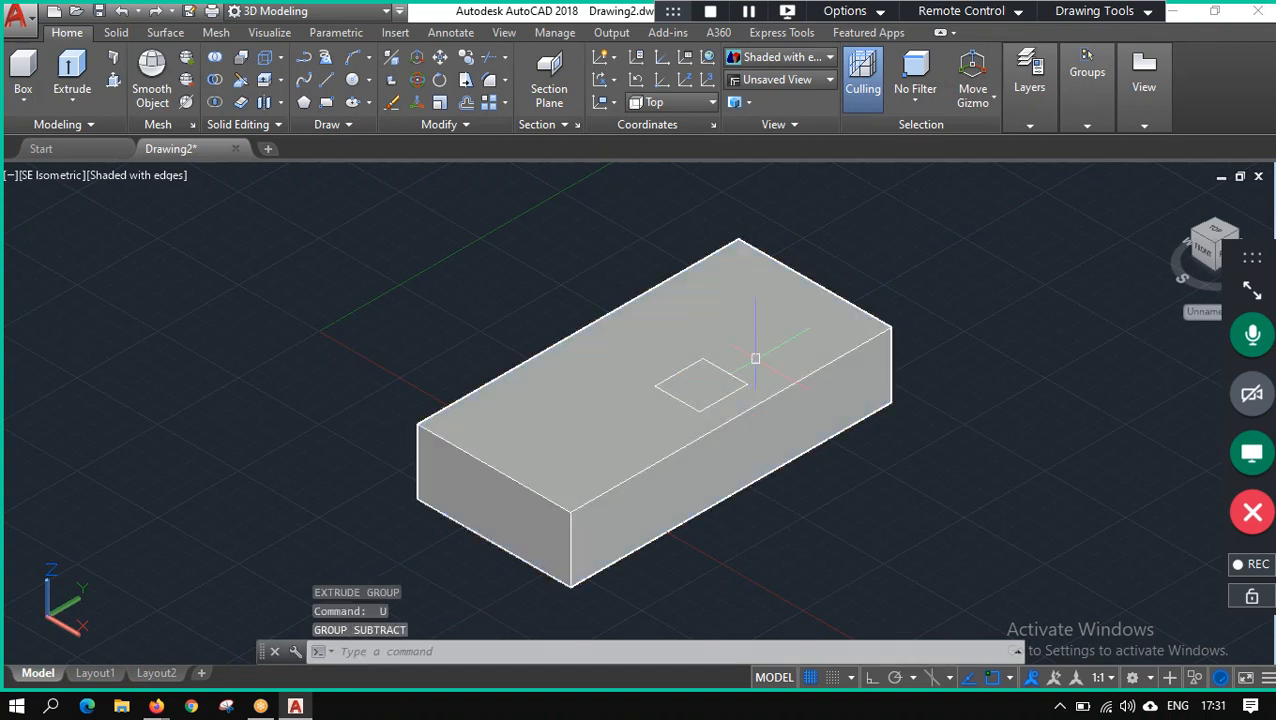
Inspect the box and the rectangle on its top face from the left, right and opposite isometric views.
{"action": "left_click_drag", "start_coordinate": [1216, 252], "coordinate": [1196, 240]}
{"action": "left_click", "coordinate": [1196, 240]}
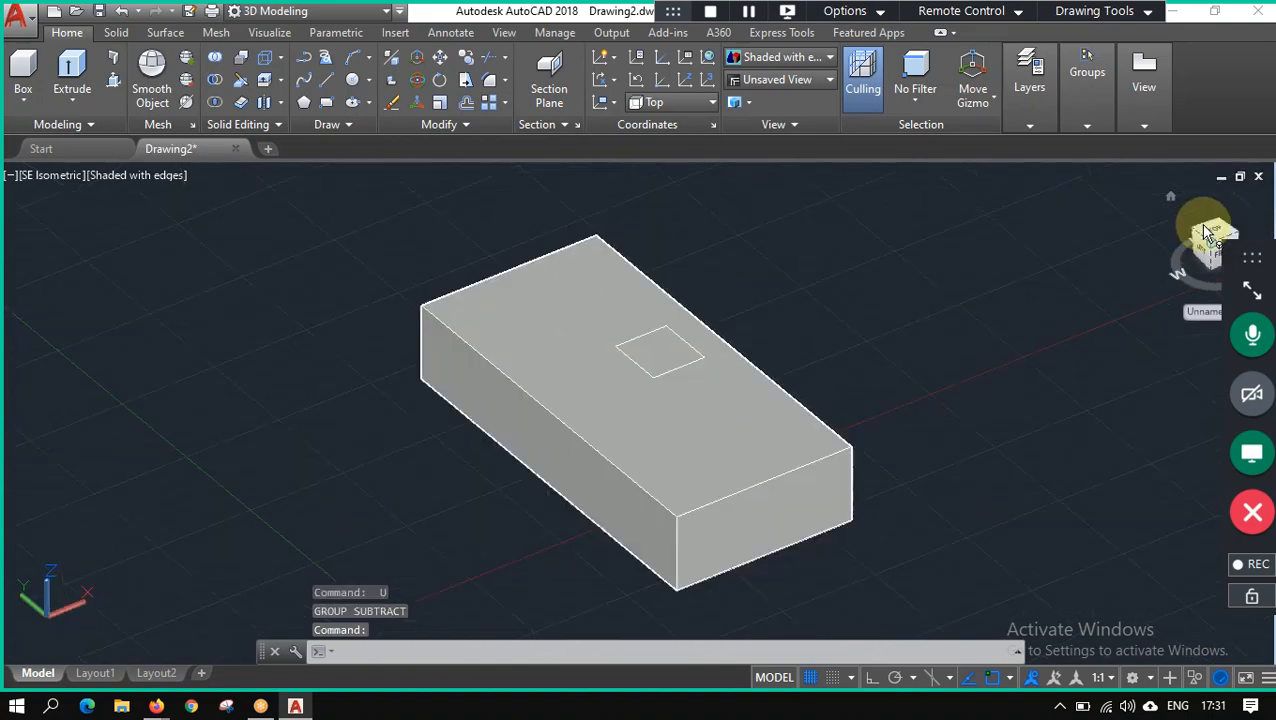
{"action": "left_click", "coordinate": [1210, 258]}
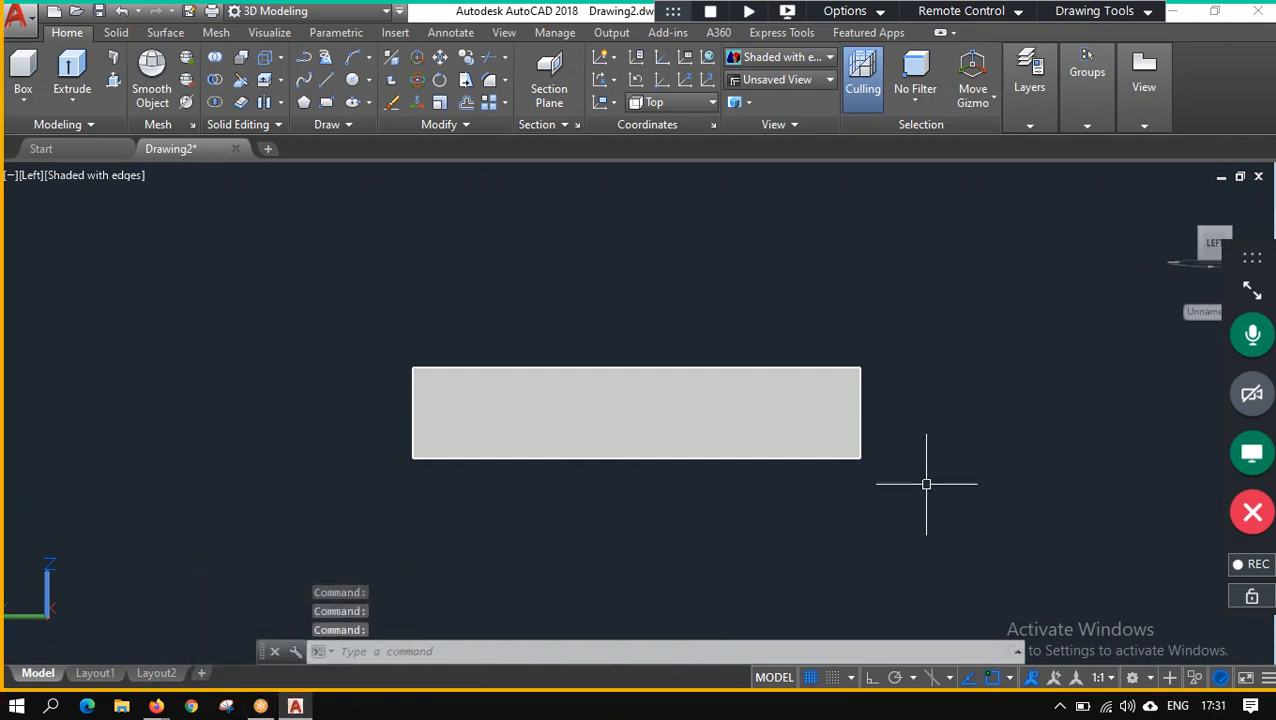
{"action": "left_click", "coordinate": [1230, 235]}
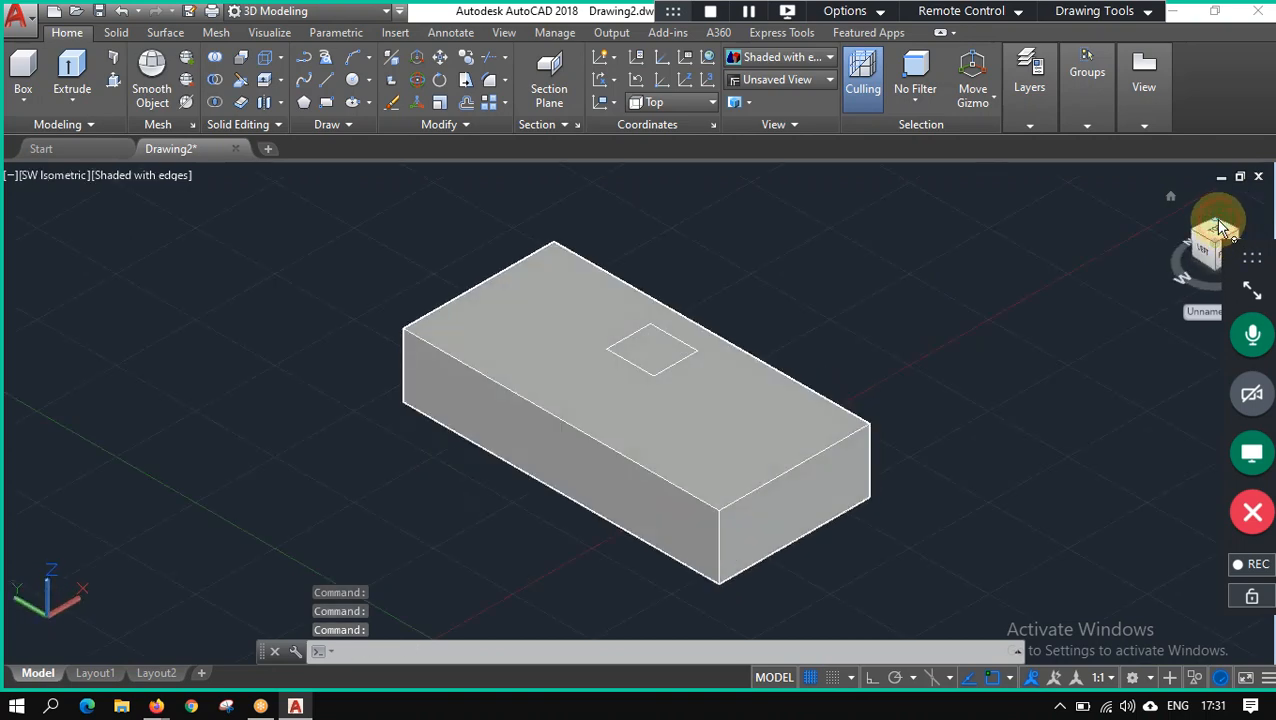
{"action": "left_click", "coordinate": [1220, 228]}
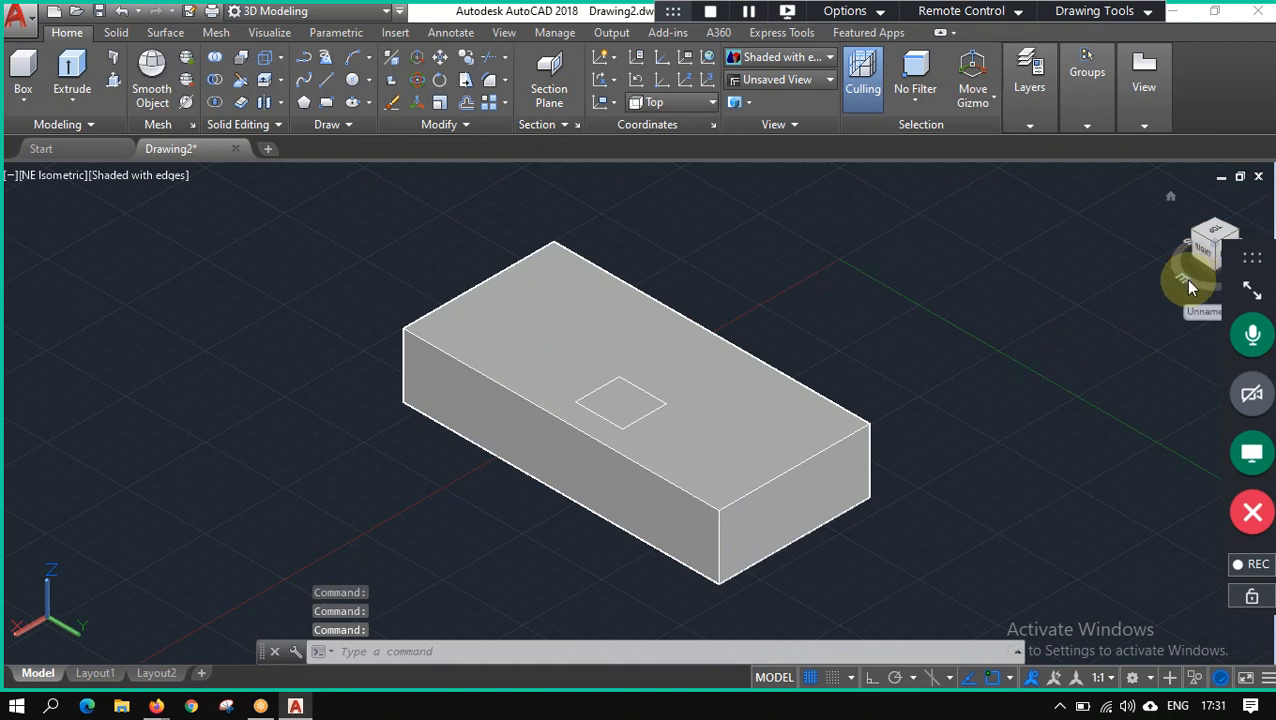
{"action": "left_click", "coordinate": [1200, 252]}
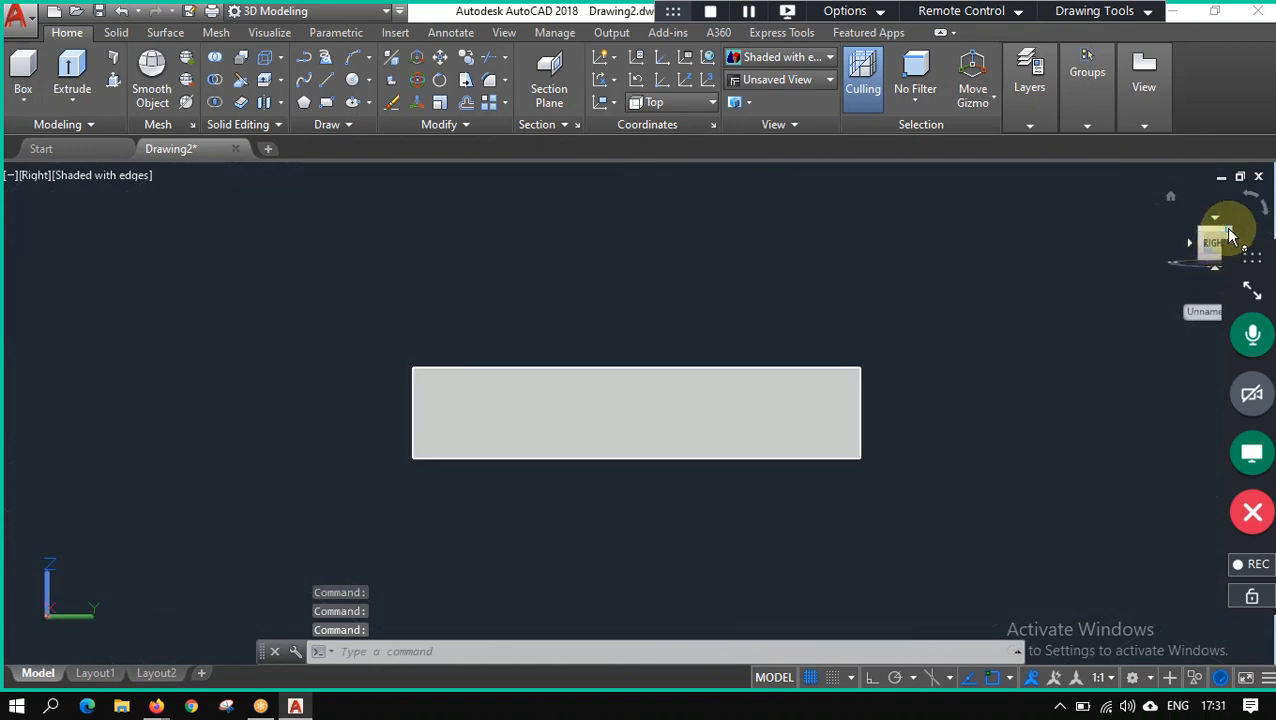
{"action": "left_click", "coordinate": [1230, 234]}
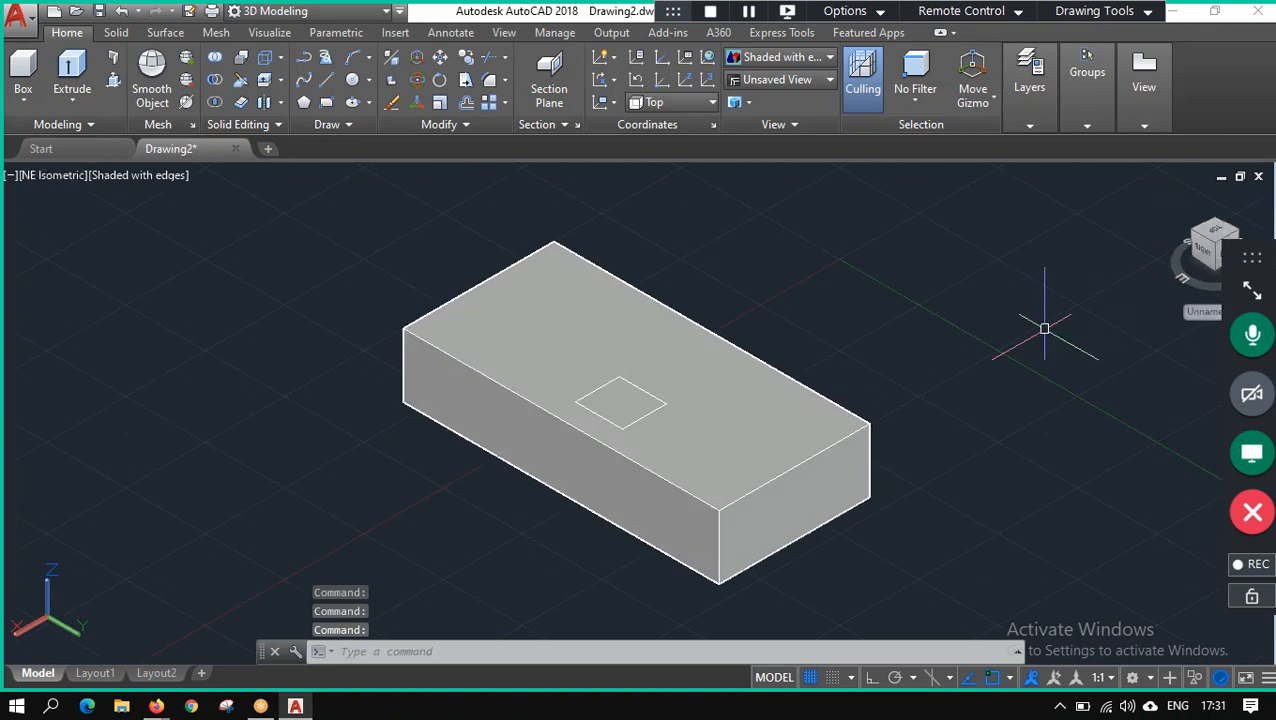
Undo the view changes to return to the SE Isometric view.
{"action": "key", "text": "ctrl+z"}
{"action": "key", "text": "ctrl+z"}
{"action": "key", "text": "ctrl+z"}
{"action": "key", "text": "ctrl+z"}
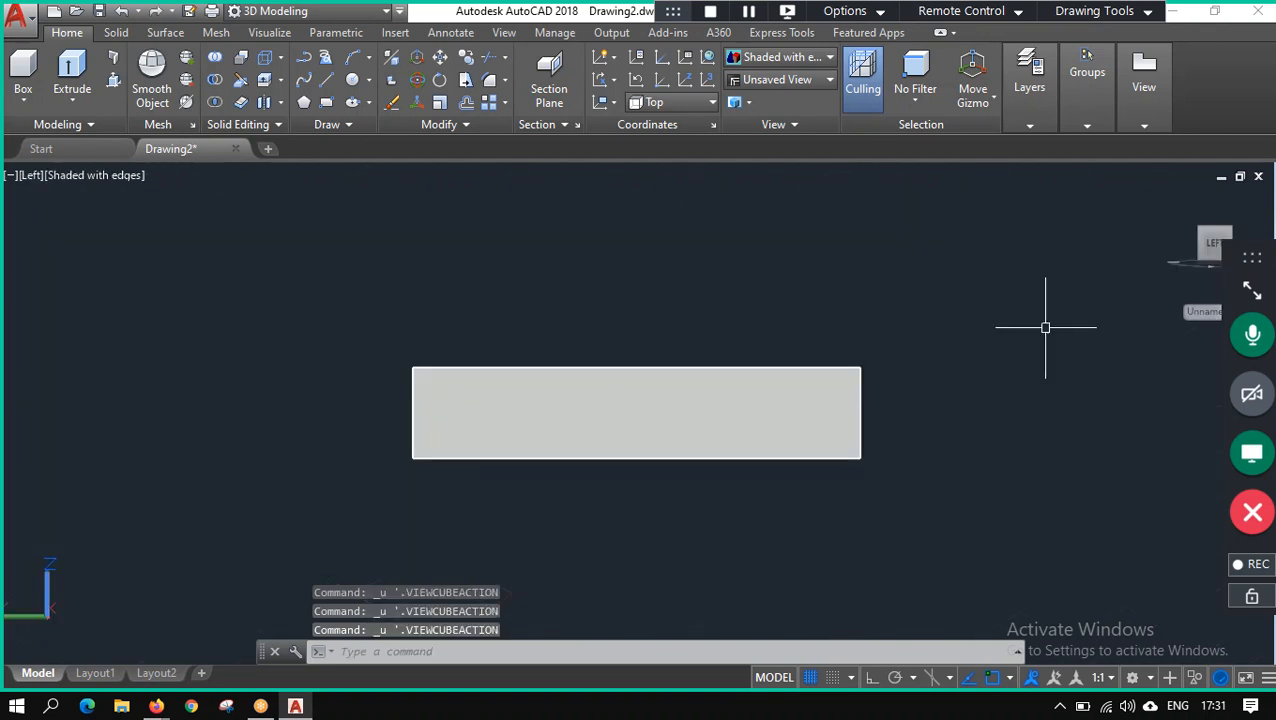
{"action": "key", "text": "ctrl+z"}
{"action": "key", "text": "ctrl+z"}
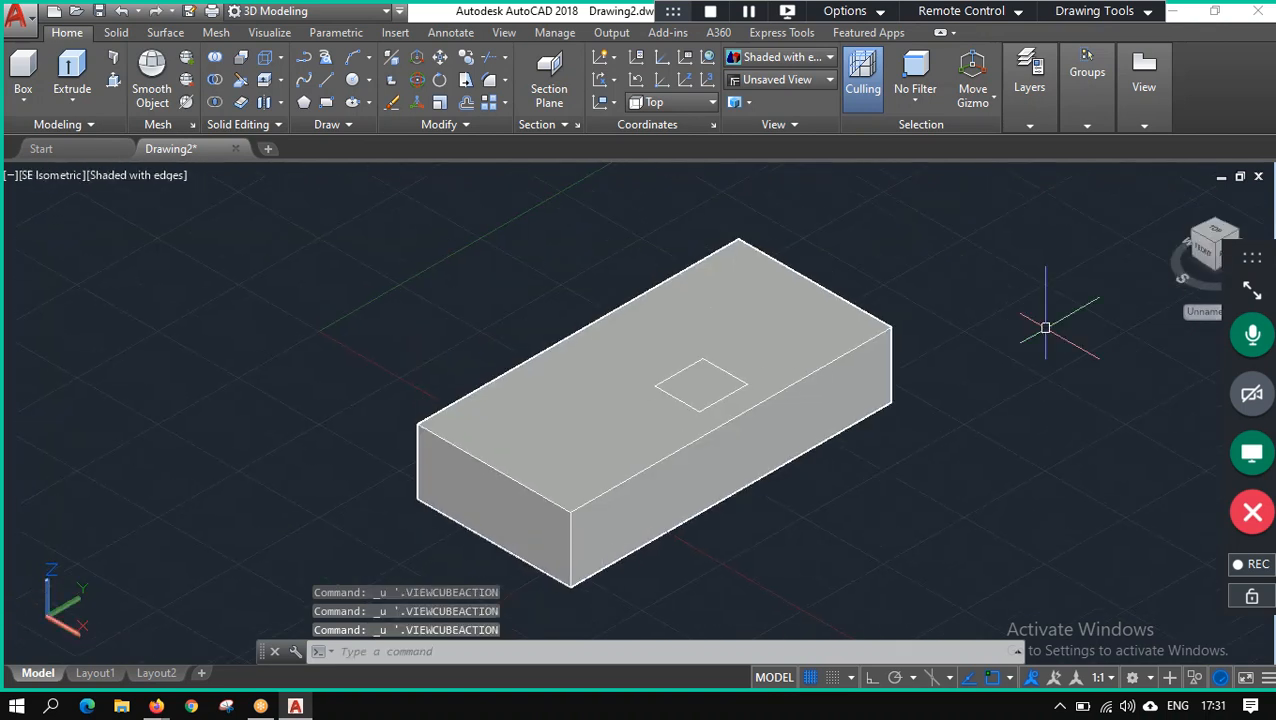
Undo the earlier actions back through the rectangle's creation, and redo only the rectangle on the box's top face.
{"action": "key", "text": "ctrl+z"}
{"action": "key", "text": "ctrl+z"}
{"action": "key", "text": "ctrl+z"}
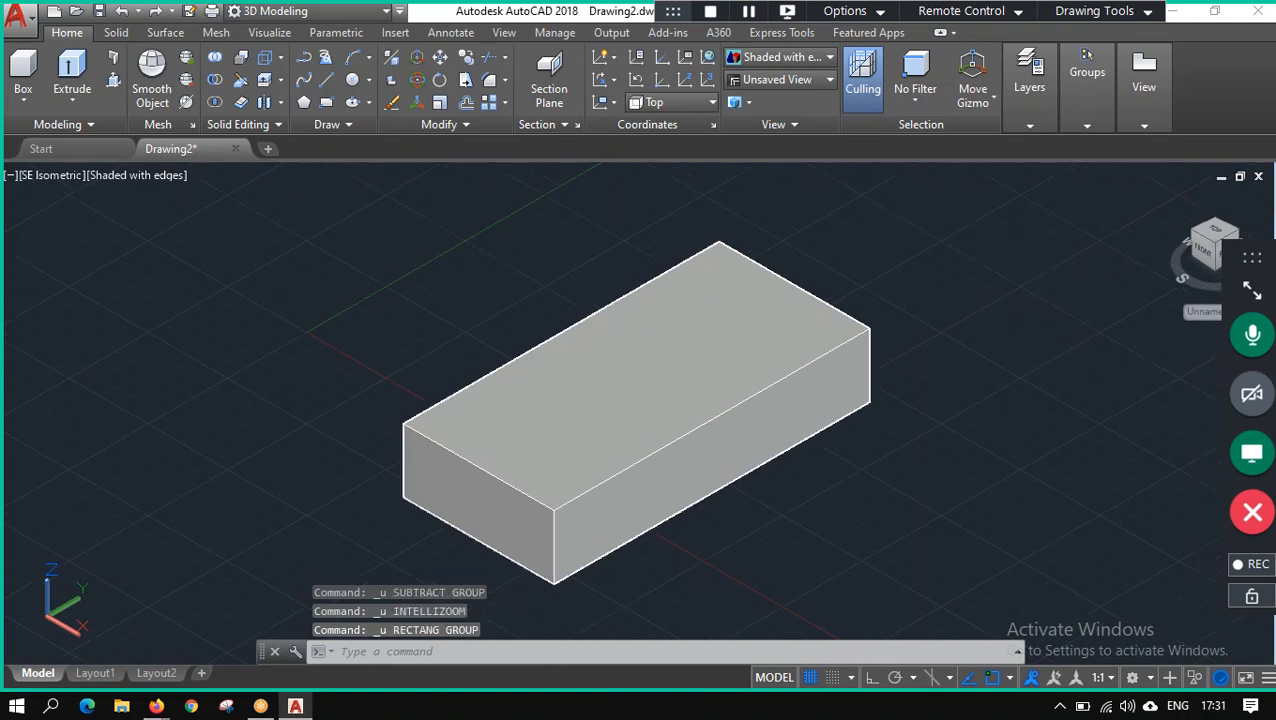
{"action": "key", "text": "ctrl+y"}
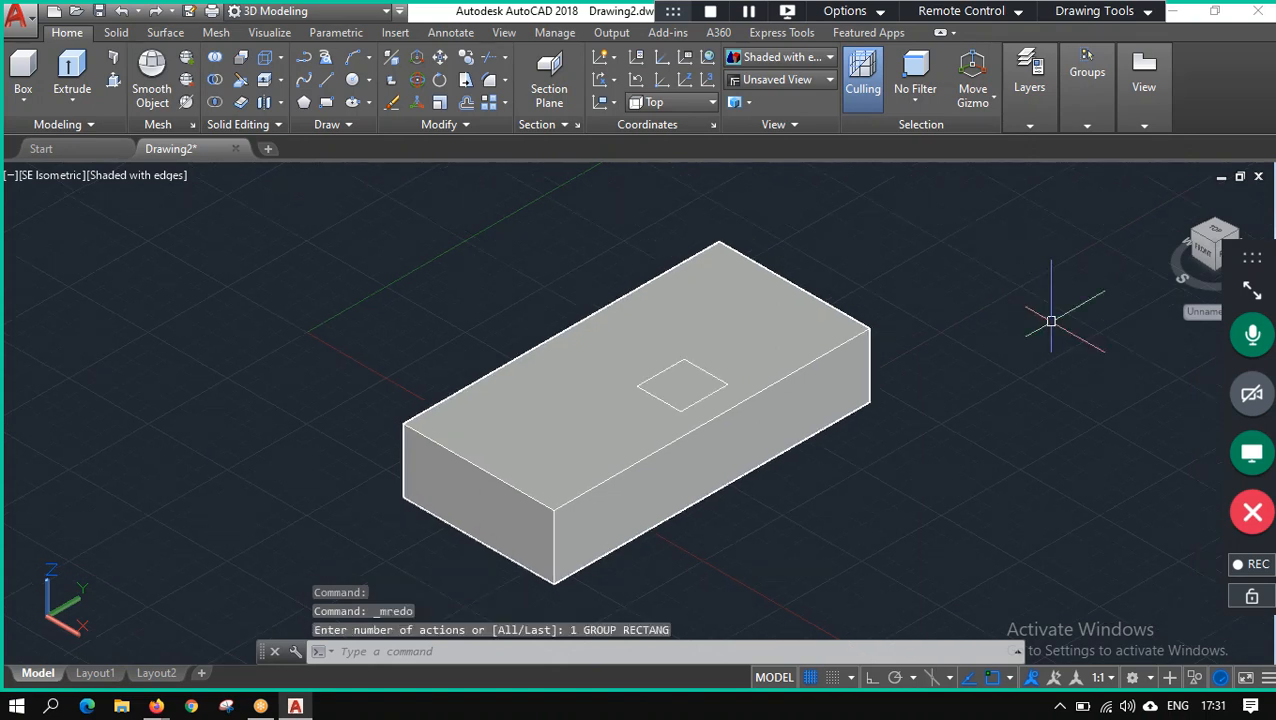
{"action": "left_click", "coordinate": [633, 478]}
{"action": "key", "text": "Return"}
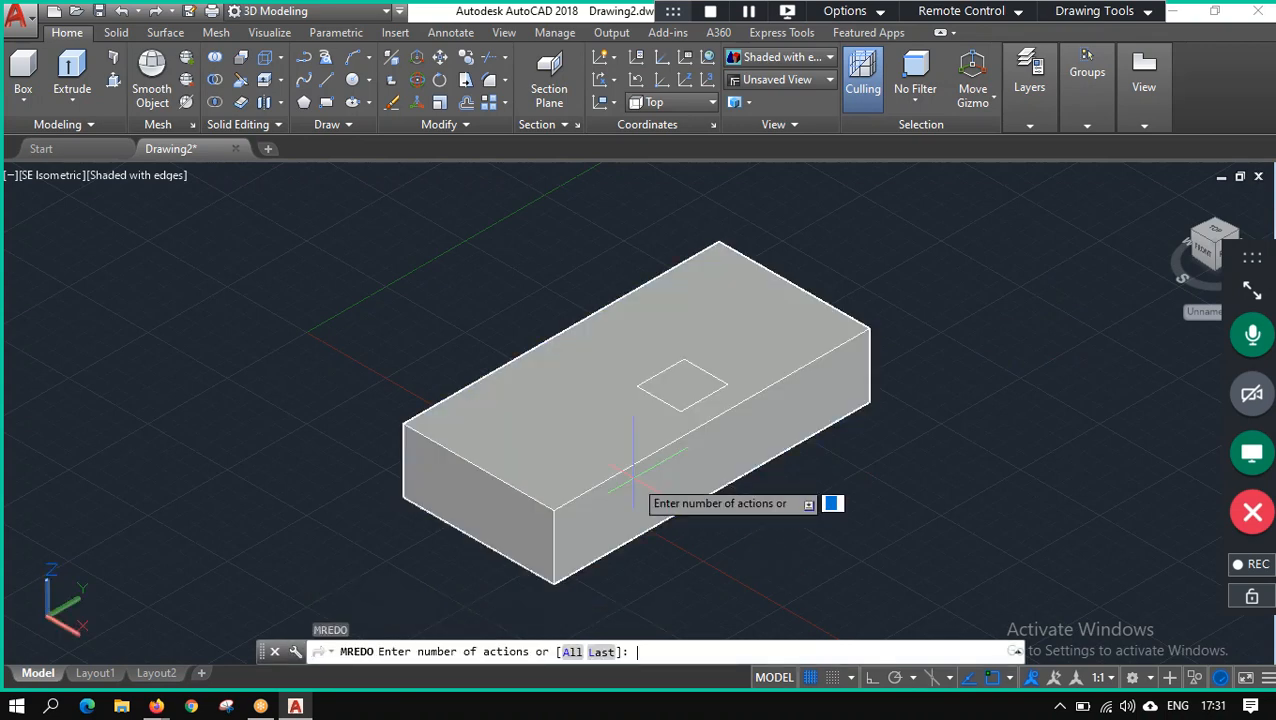
{"action": "key", "text": "Escape"}
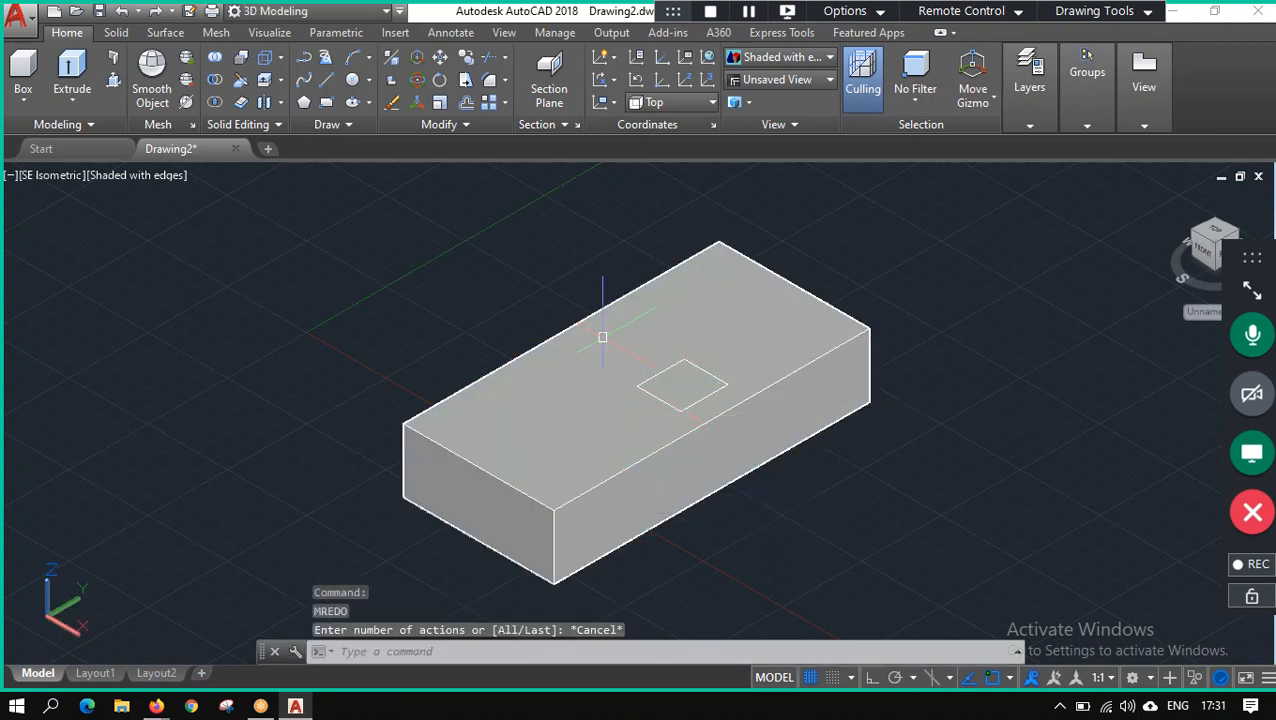
{"action": "left_click", "coordinate": [215, 82]}
{"action": "left_click", "coordinate": [597, 415]}
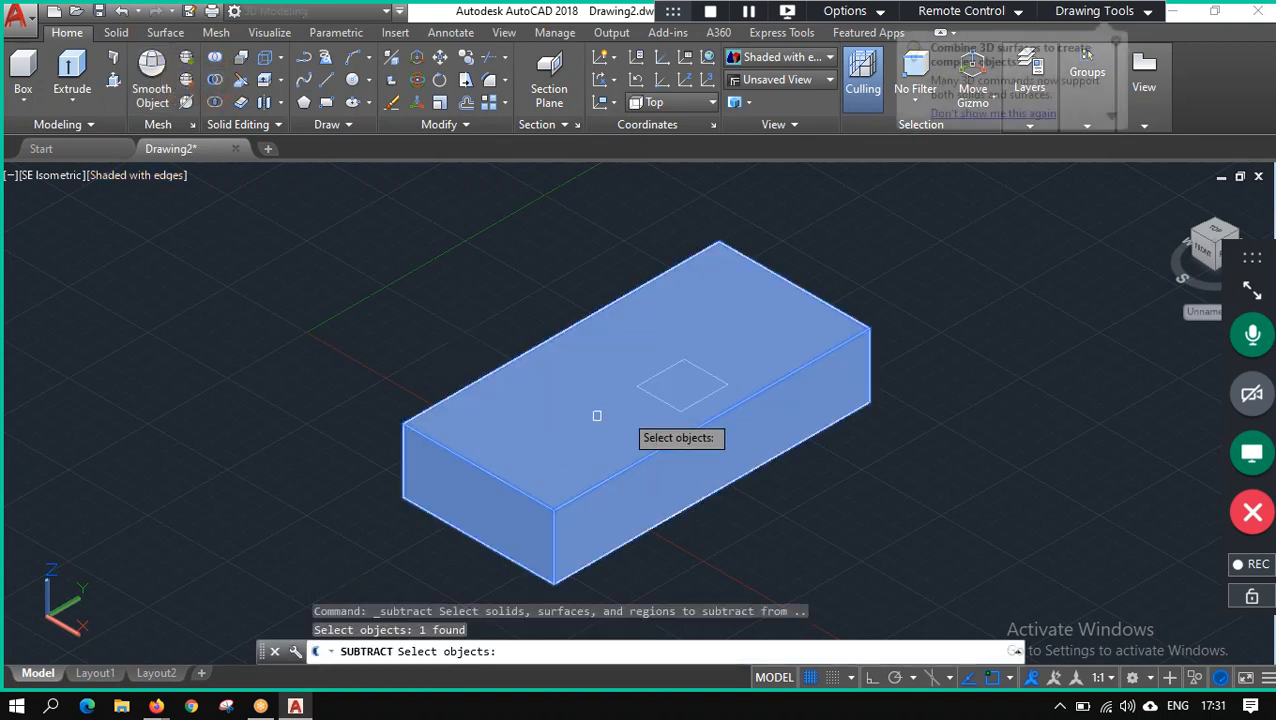
{"action": "key", "text": "Return"}
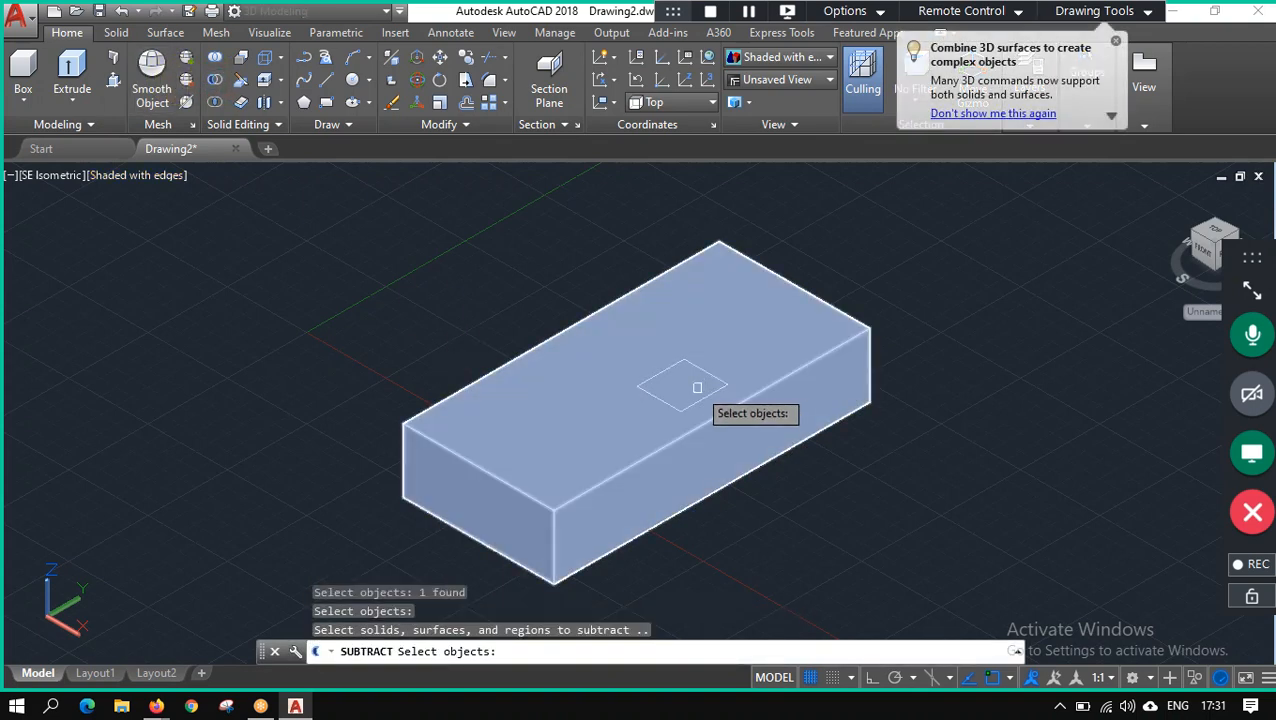
{"action": "left_click", "coordinate": [708, 392]}
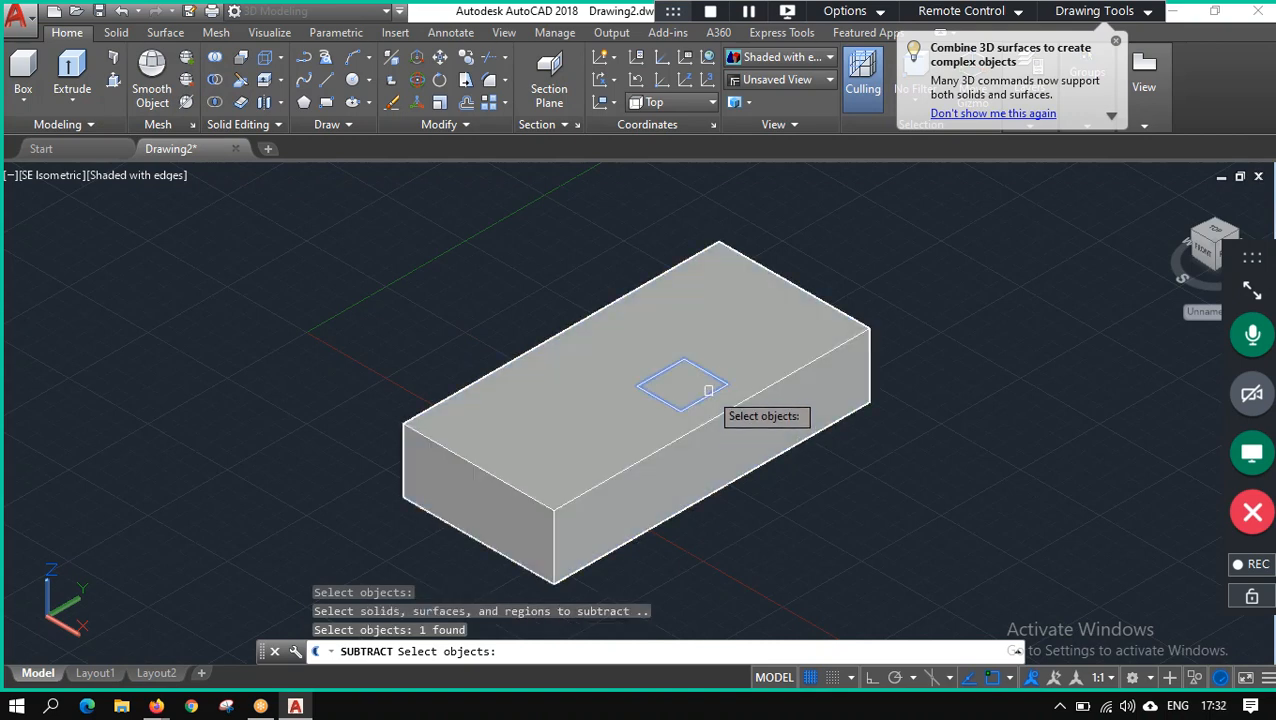
{"action": "key", "text": "Escape"}
{"action": "key", "text": "Escape"}
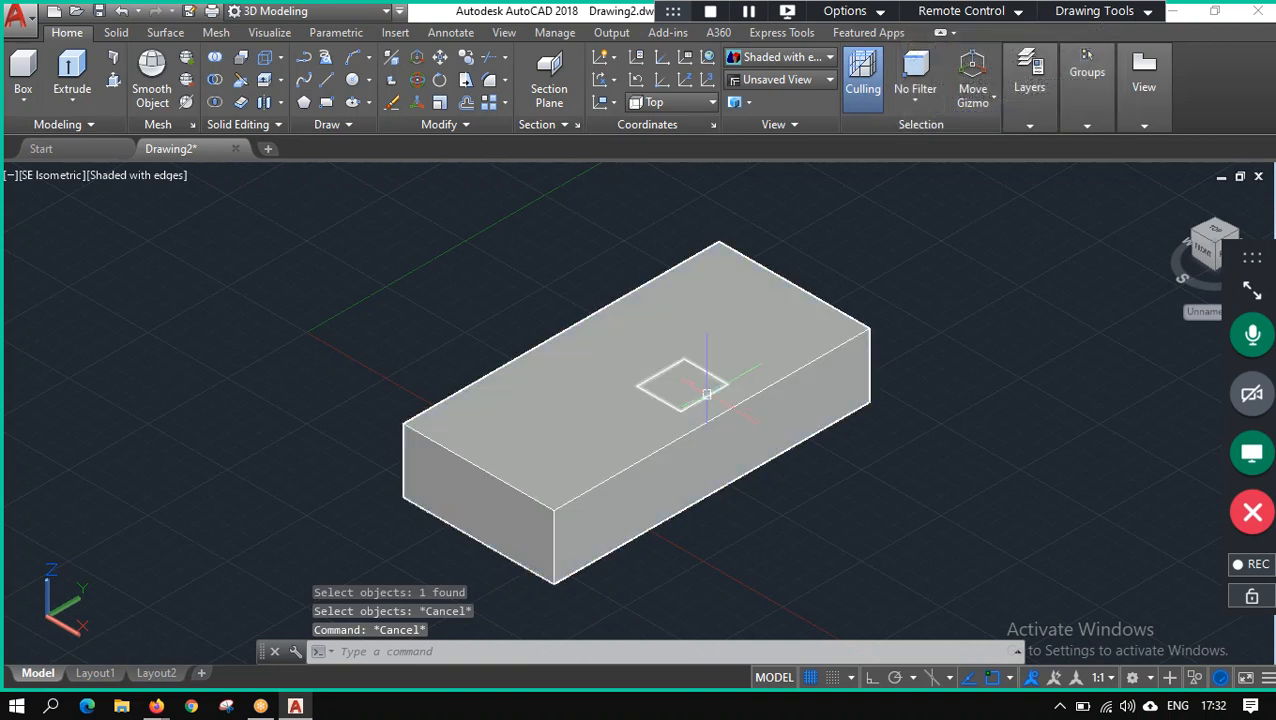
Extrude the rectangle on the box's top face downward about 2000 units, through the box and past its underside.
{"action": "left_click", "coordinate": [709, 390]}
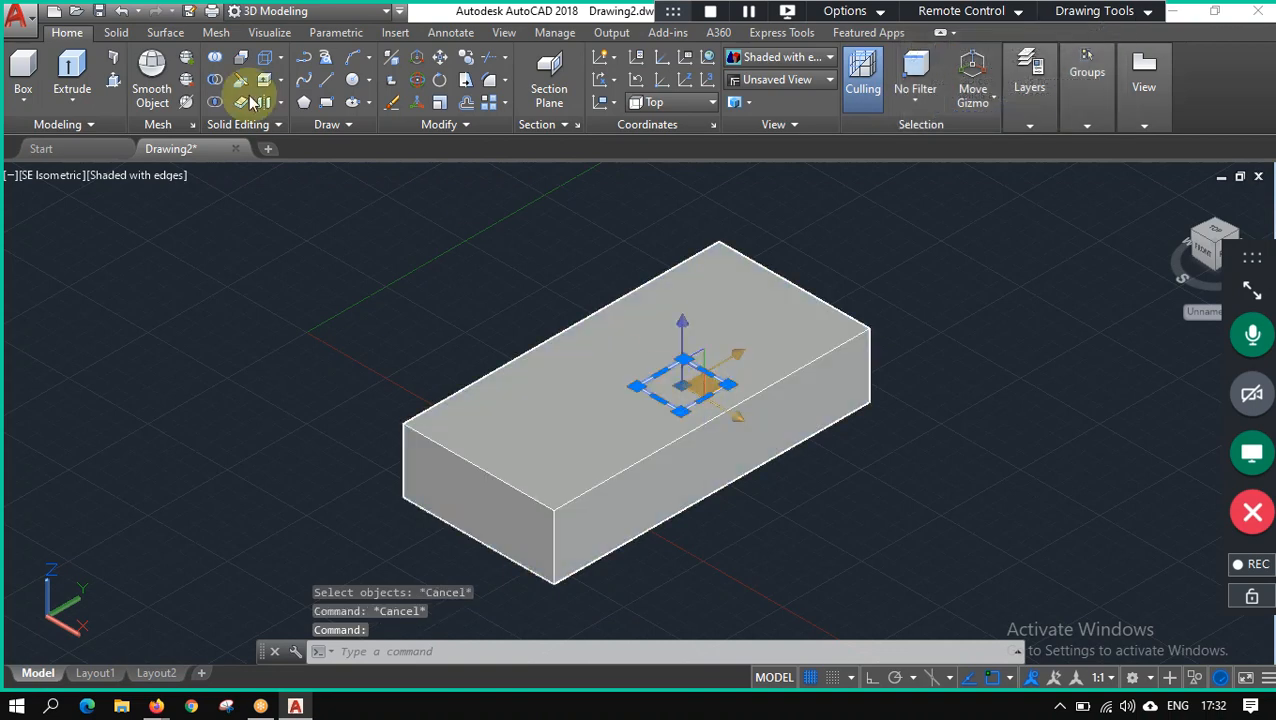
{"action": "left_click", "coordinate": [85, 74]}
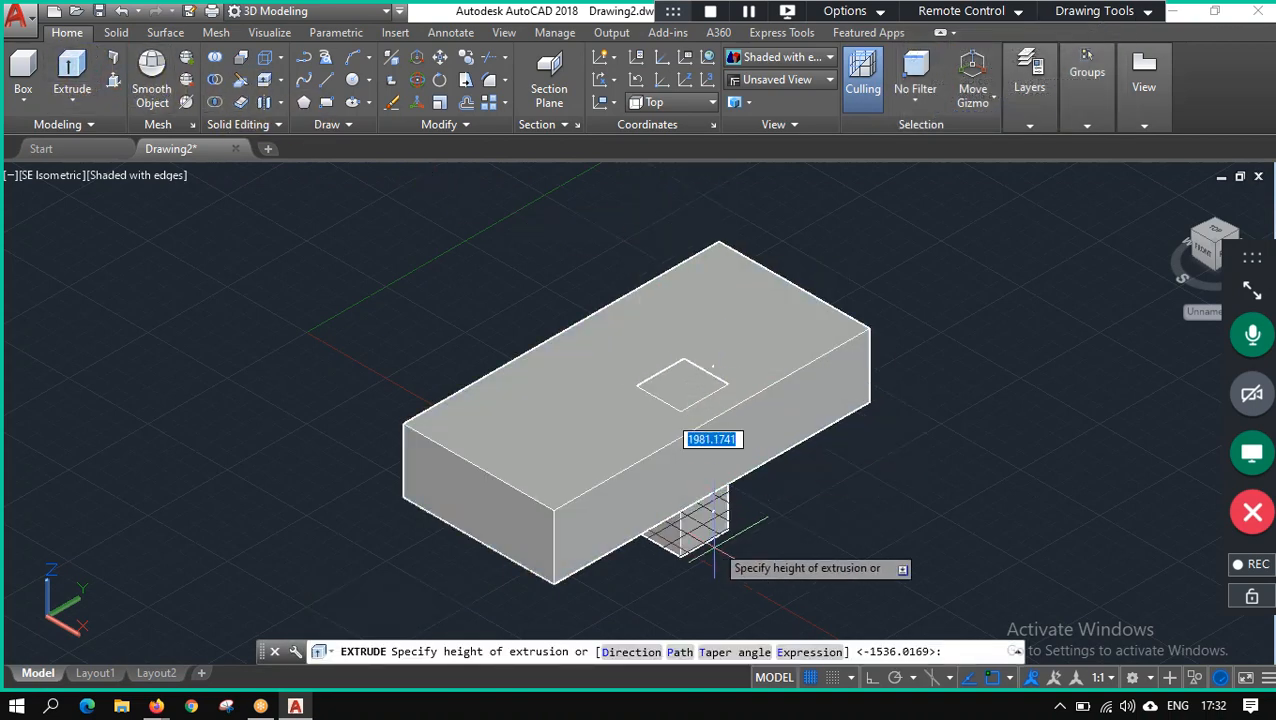
{"action": "left_click", "coordinate": [713, 520]}
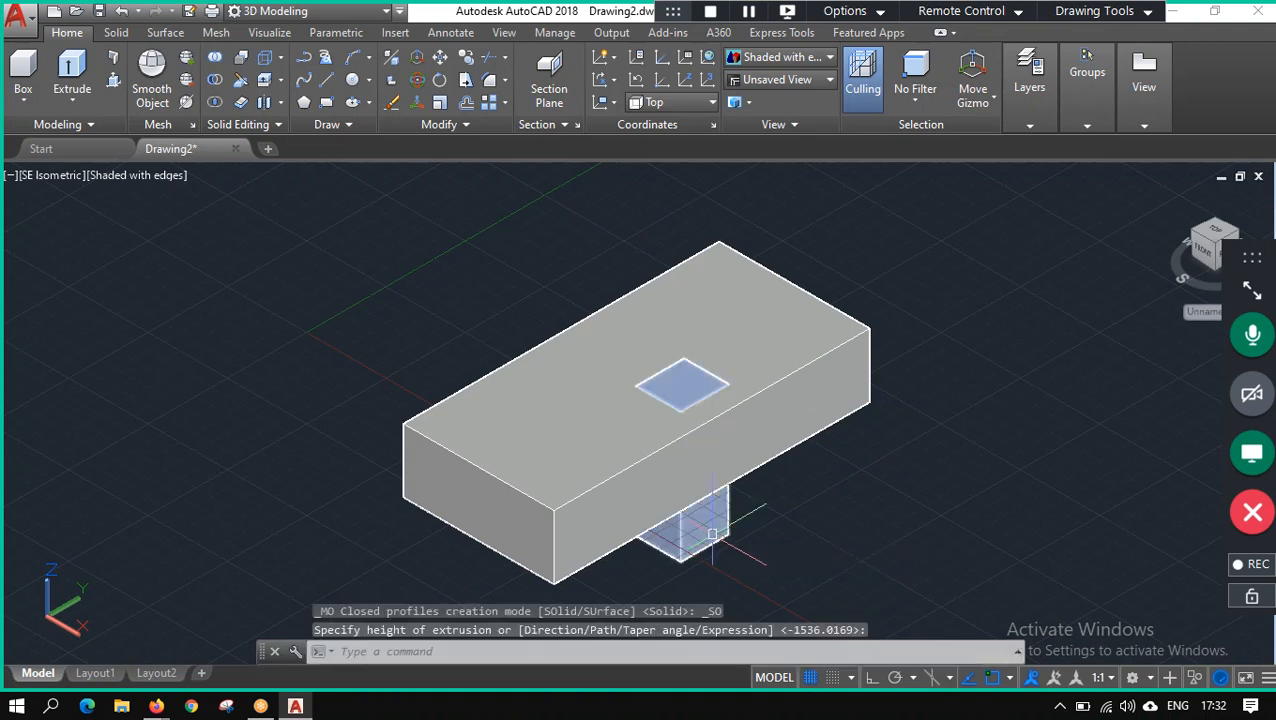
{"action": "key", "text": "space"}
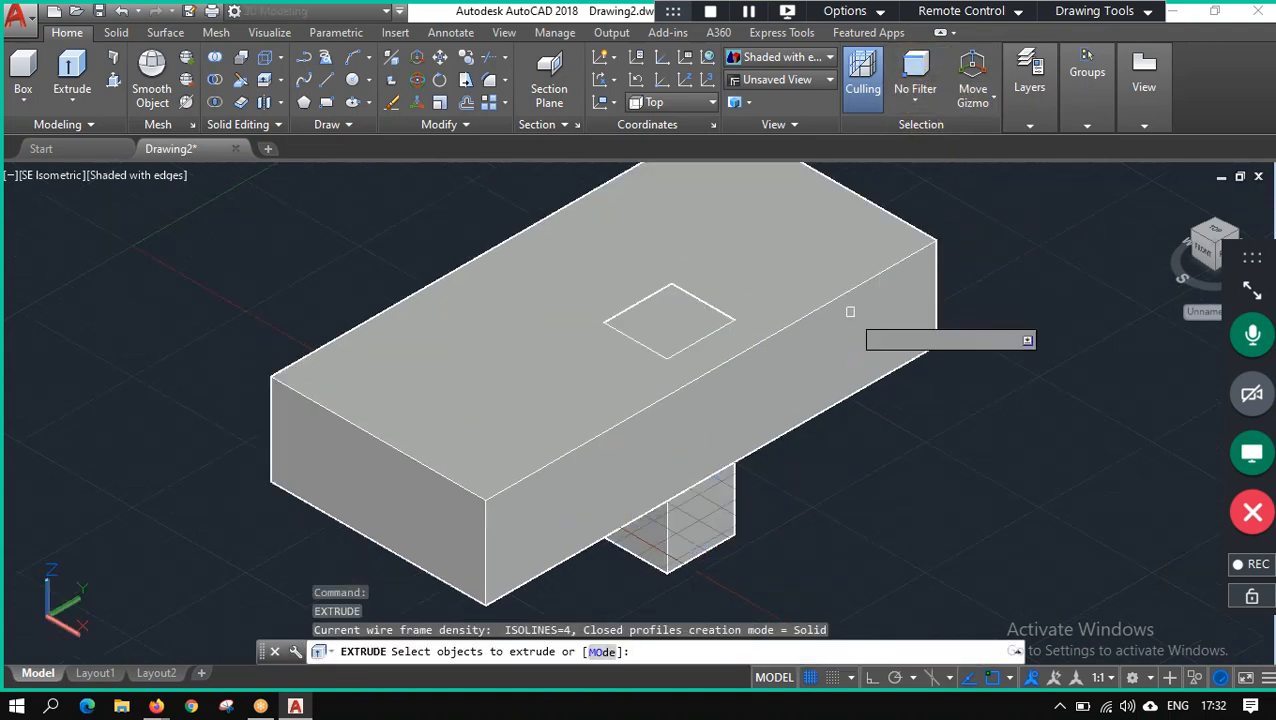
{"action": "scroll", "coordinate": [851, 314], "scroll_direction": "down", "scroll_amount": 5}
{"action": "scroll", "coordinate": [866, 336], "scroll_direction": "up", "scroll_amount": 5}
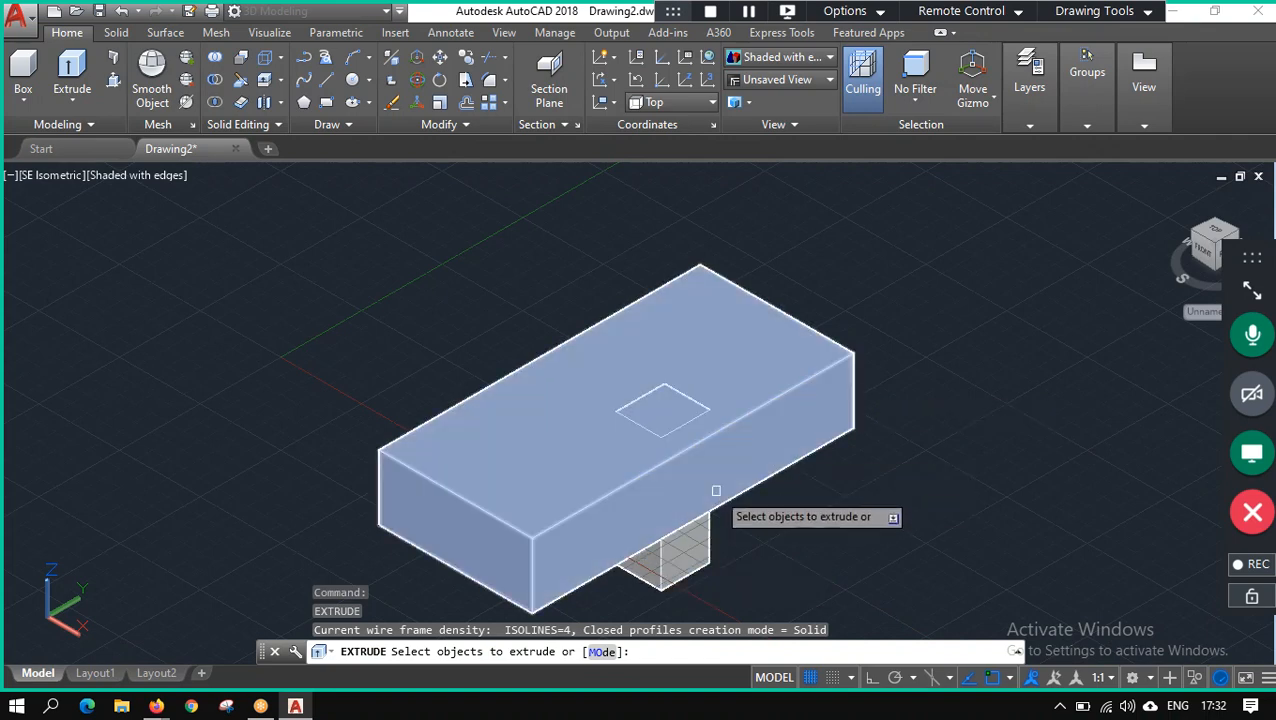
{"action": "key", "text": "Return"}
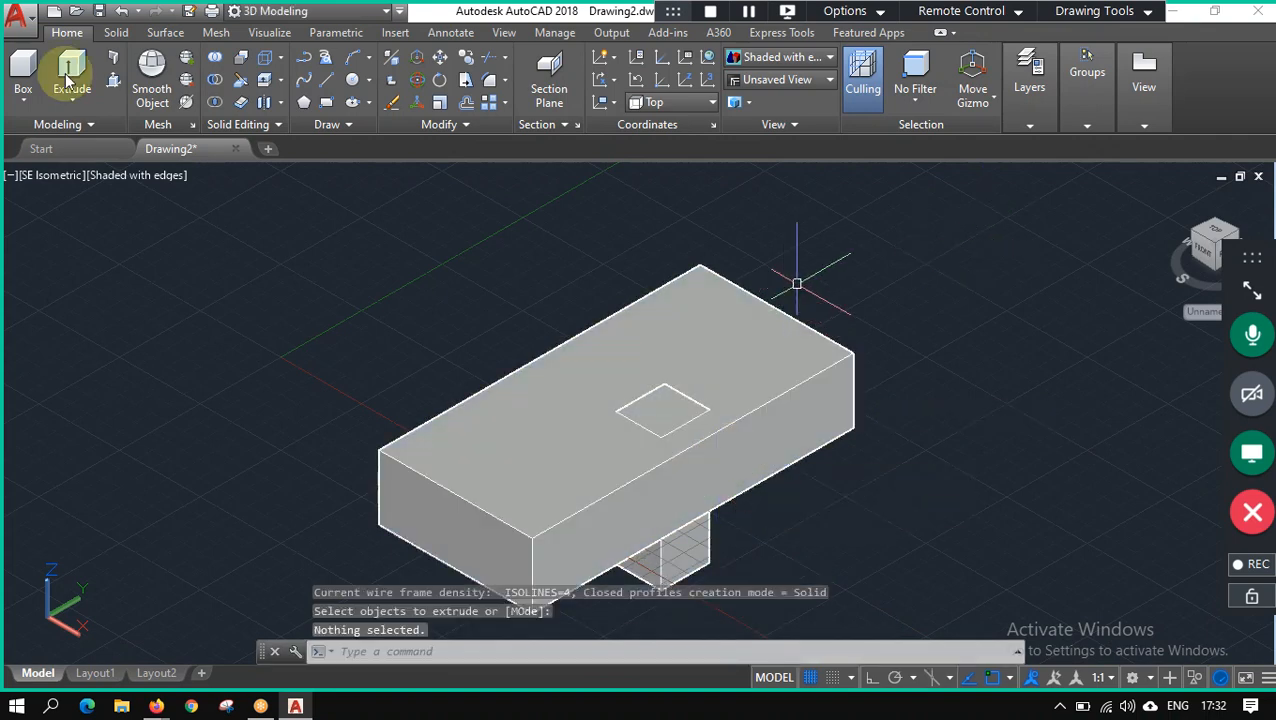
Subtract the large box from the extruded square prism, selecting the prism as the solid to keep.
{"action": "left_click", "coordinate": [216, 82]}
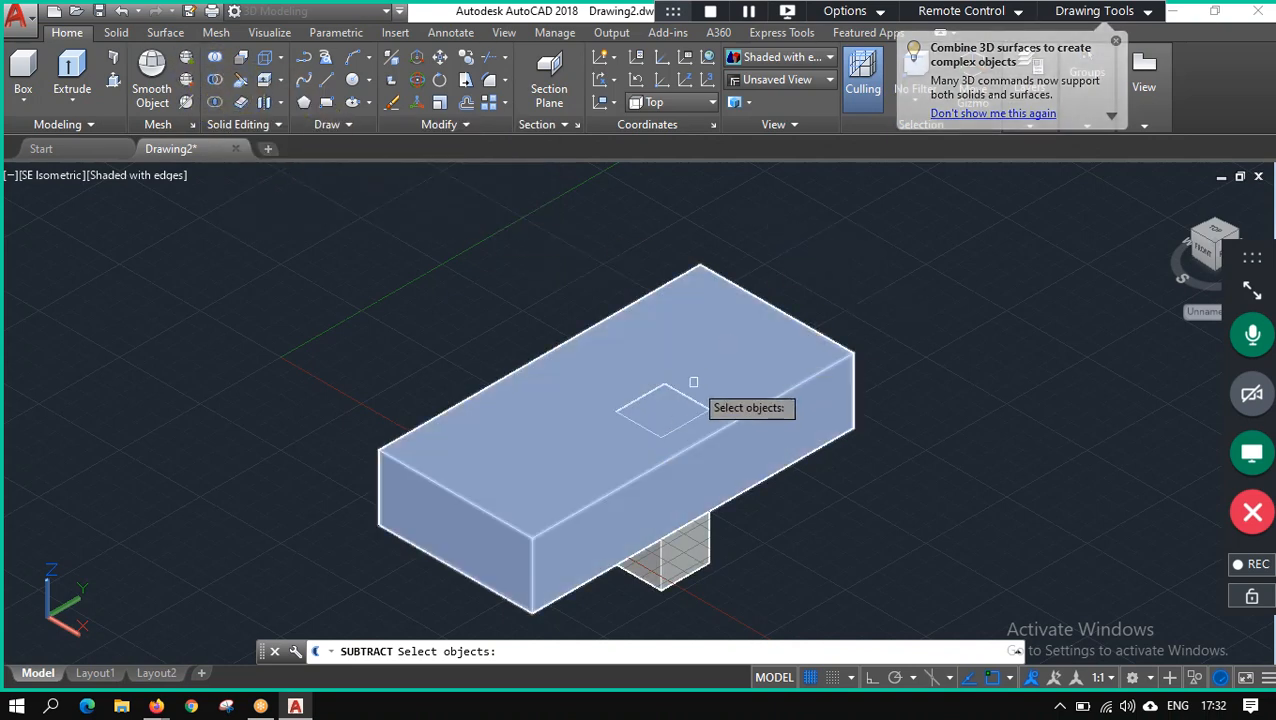
{"action": "left_click", "coordinate": [665, 415]}
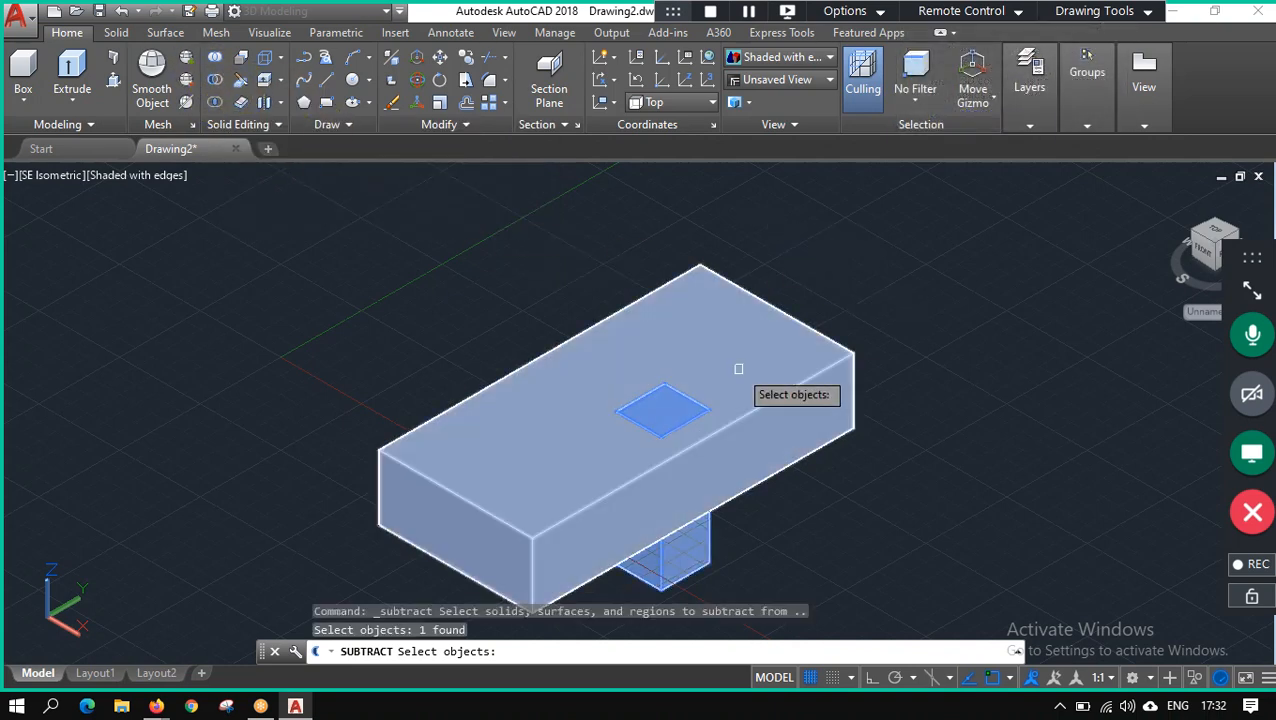
{"action": "key", "text": "Return"}
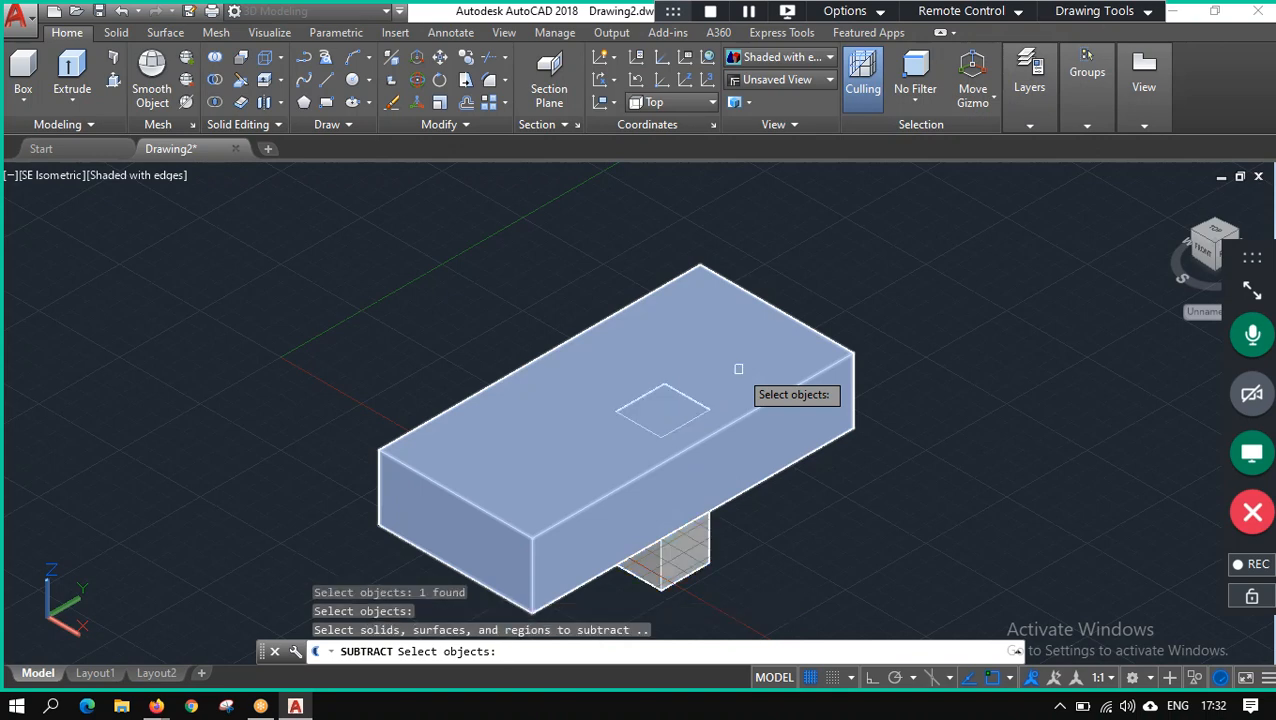
{"action": "left_click", "coordinate": [702, 311]}
{"action": "key", "text": "Return"}
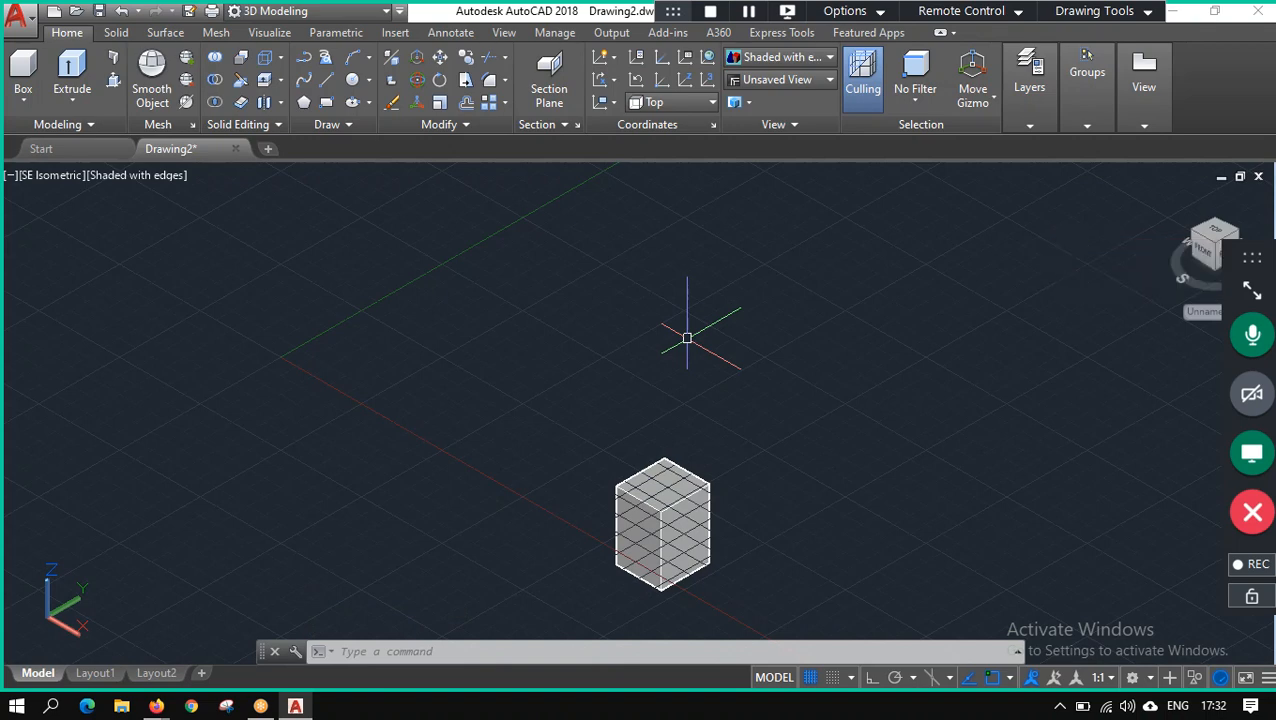
Undo the subtraction and step back through the extrusion and rectangle, redoing them until the box and extruded square prism are restored.
{"action": "key", "text": "ctrl+z"}
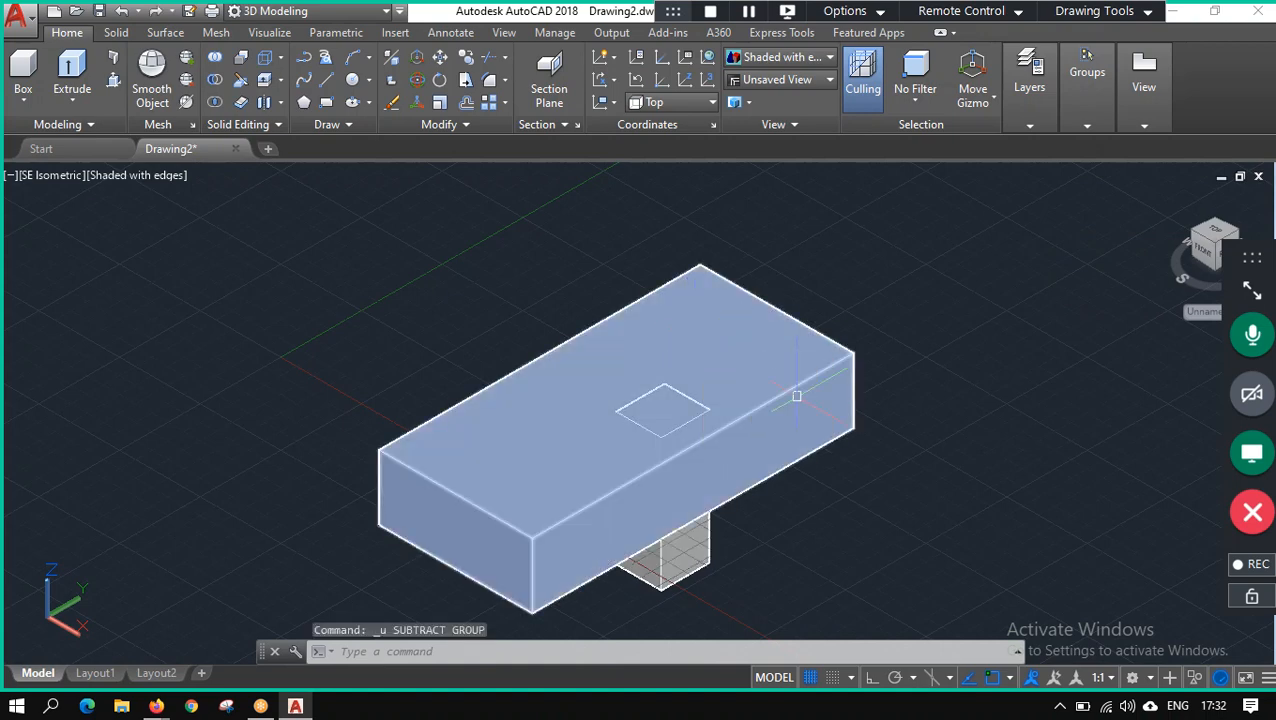
{"action": "left_click", "coordinate": [814, 354]}
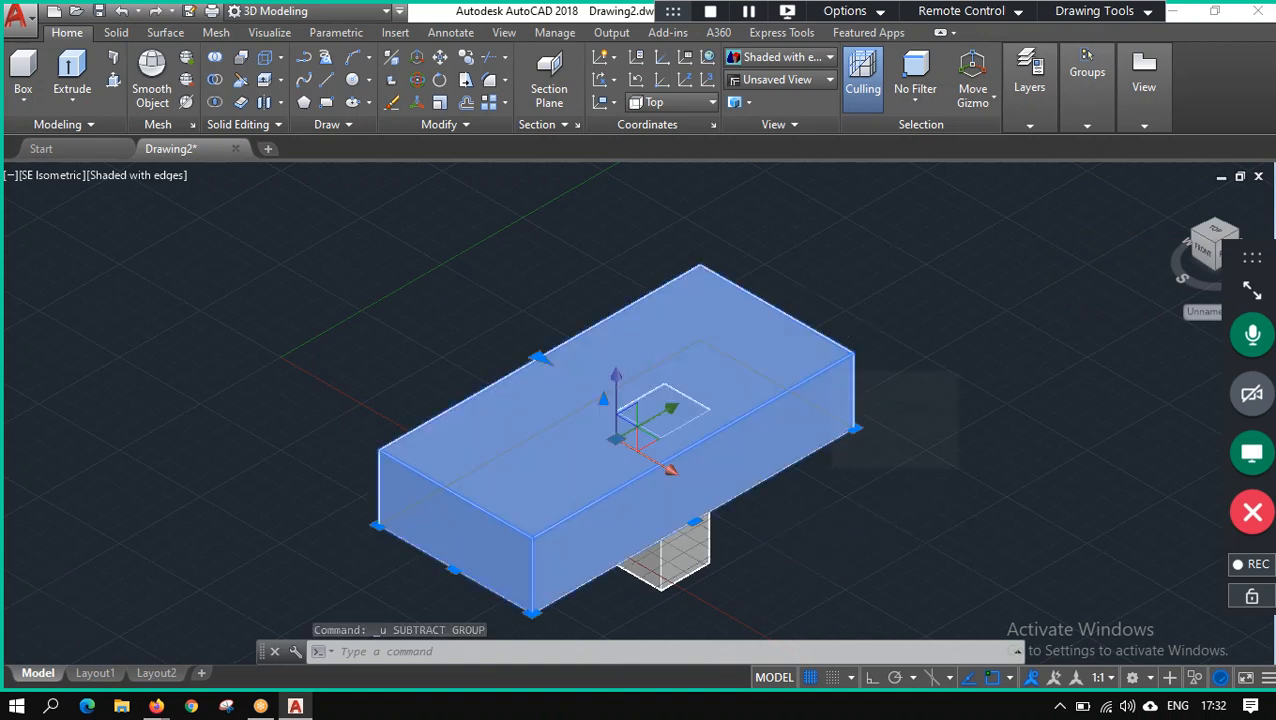
{"action": "key", "text": "ctrl+z"}
{"action": "type", "text": "u"}
{"action": "key", "text": "Return"}
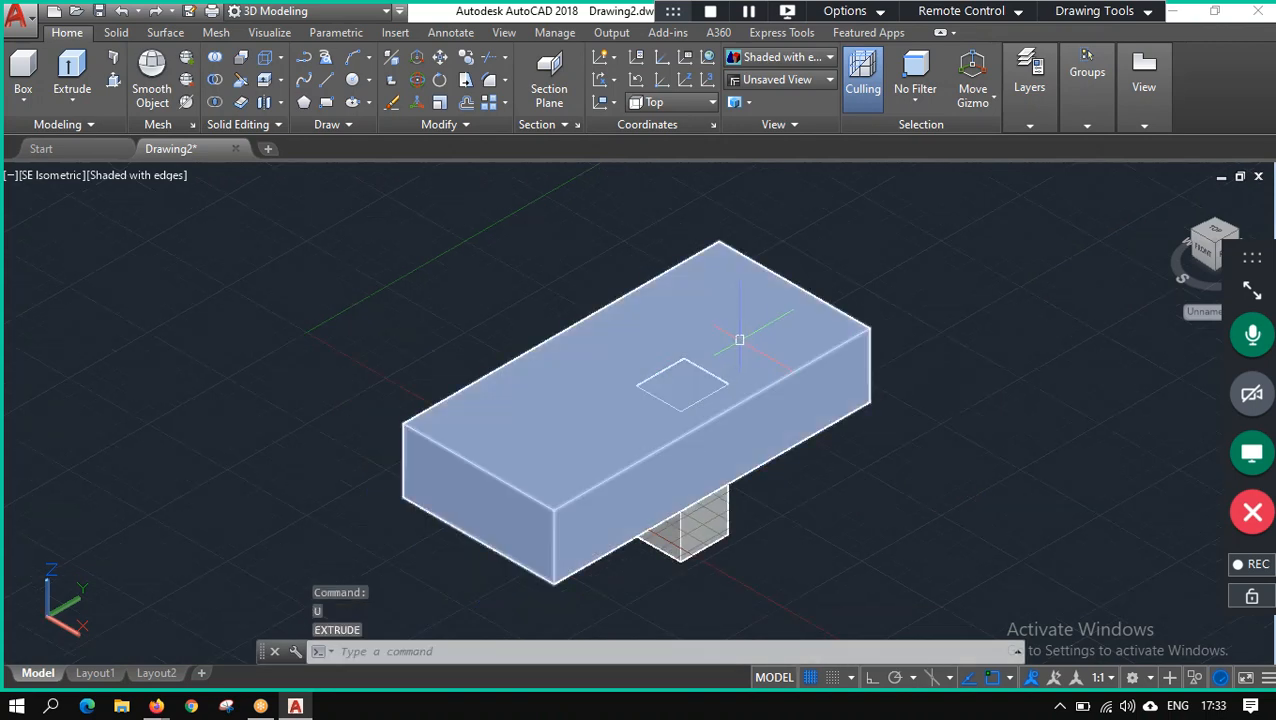
{"action": "type", "text": "u"}
{"action": "key", "text": "Return"}
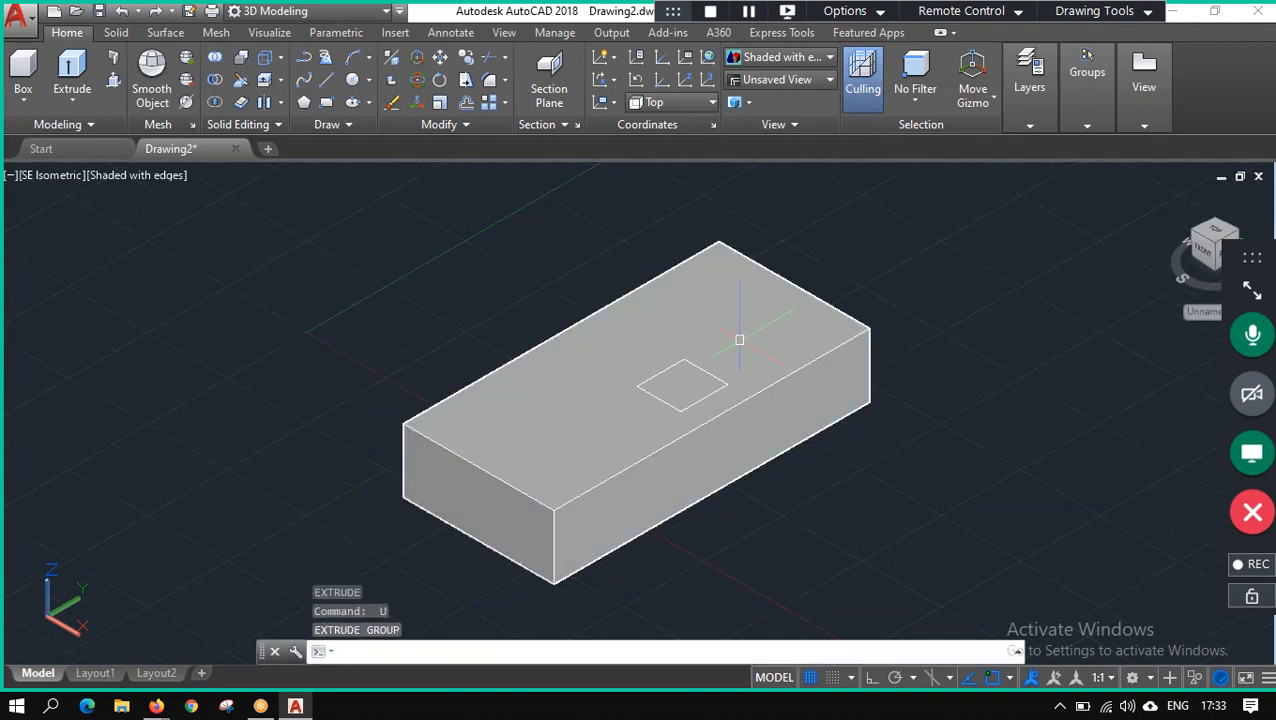
{"action": "key", "text": "Escape"}
{"action": "key", "text": "ctrl+z"}
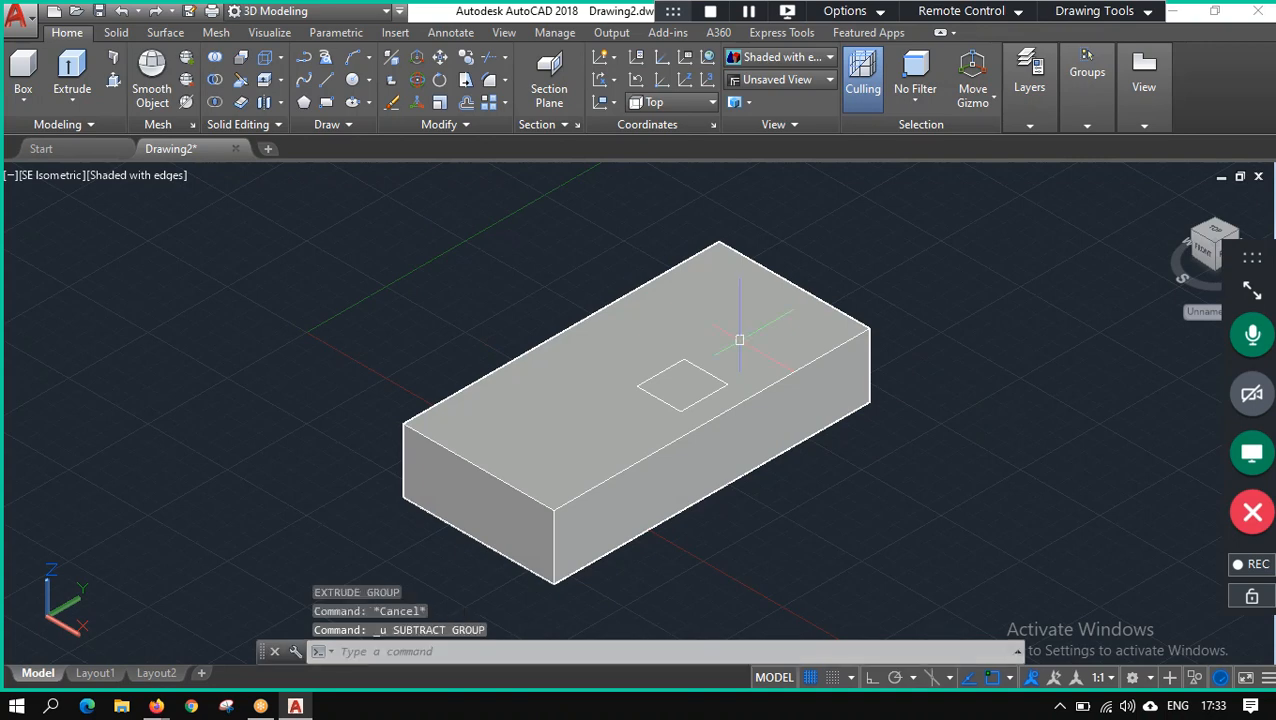
{"action": "key", "text": "ctrl+z"}
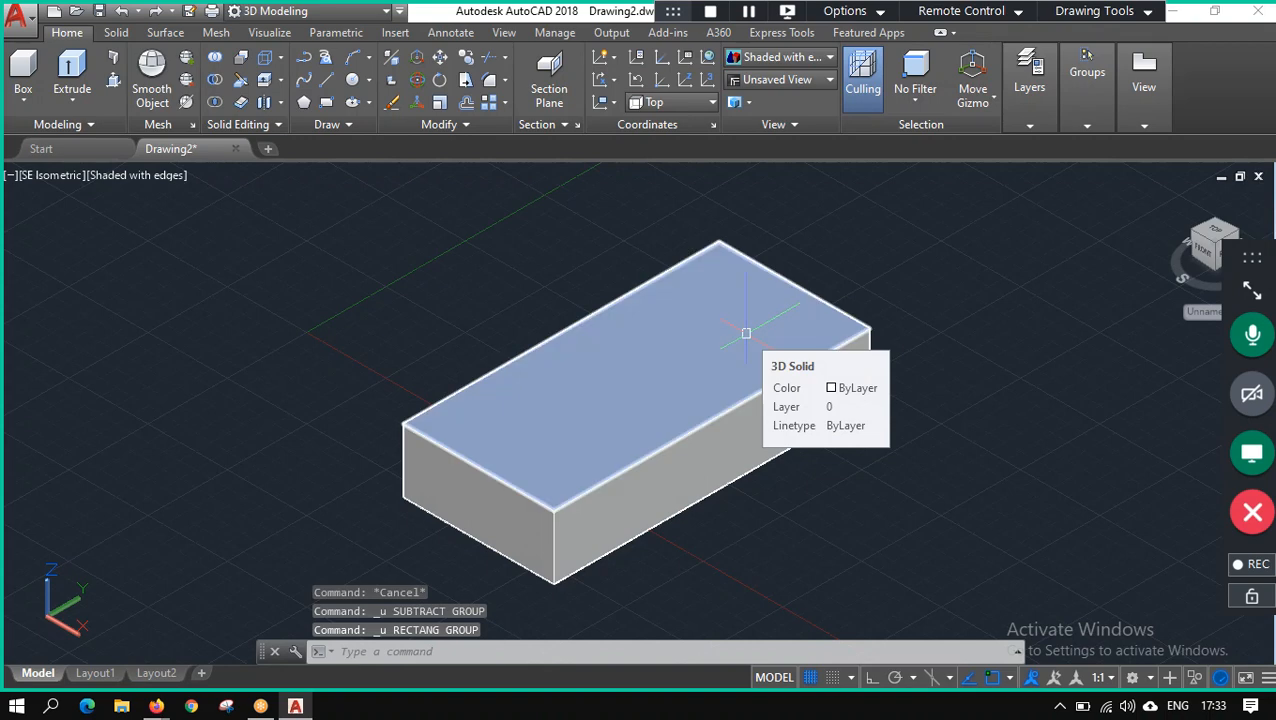
{"action": "key", "text": "ctrl+y"}
{"action": "key", "text": "ctrl+z"}
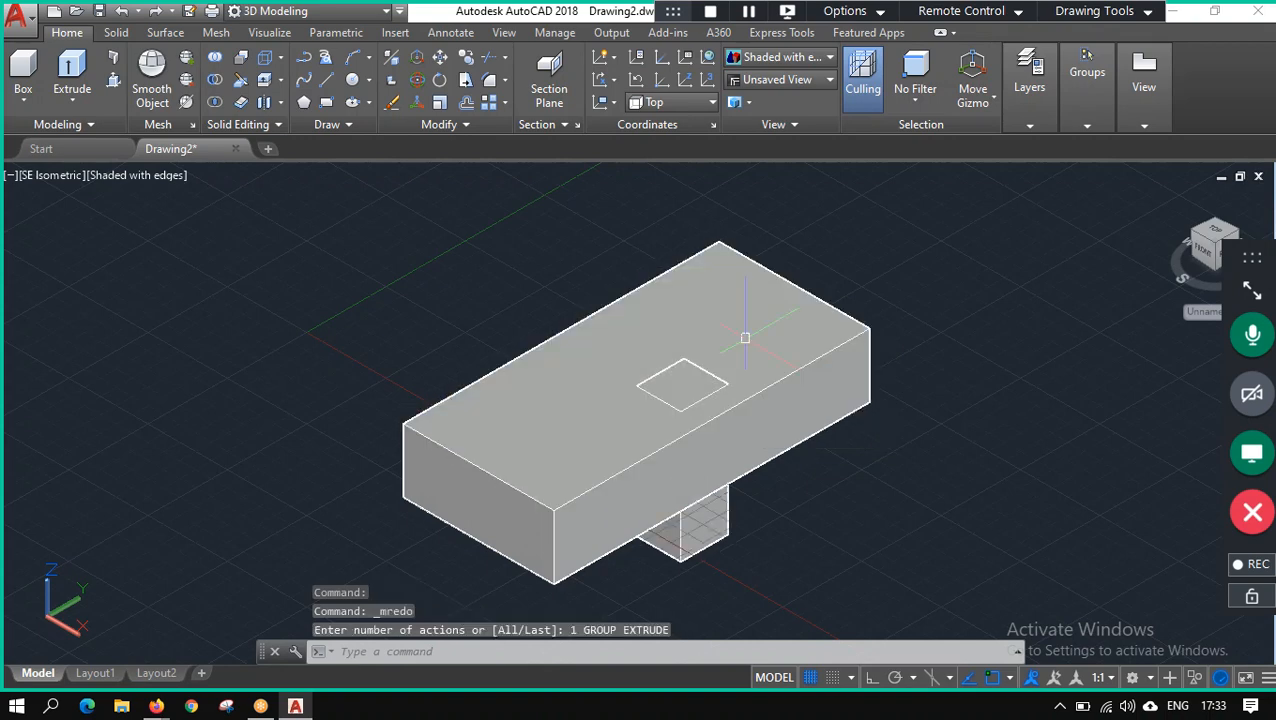
Subtract the extruded square prism from the large box, cutting a square hole through it, and undo that subtraction.
{"action": "left_click", "coordinate": [500, 503]}
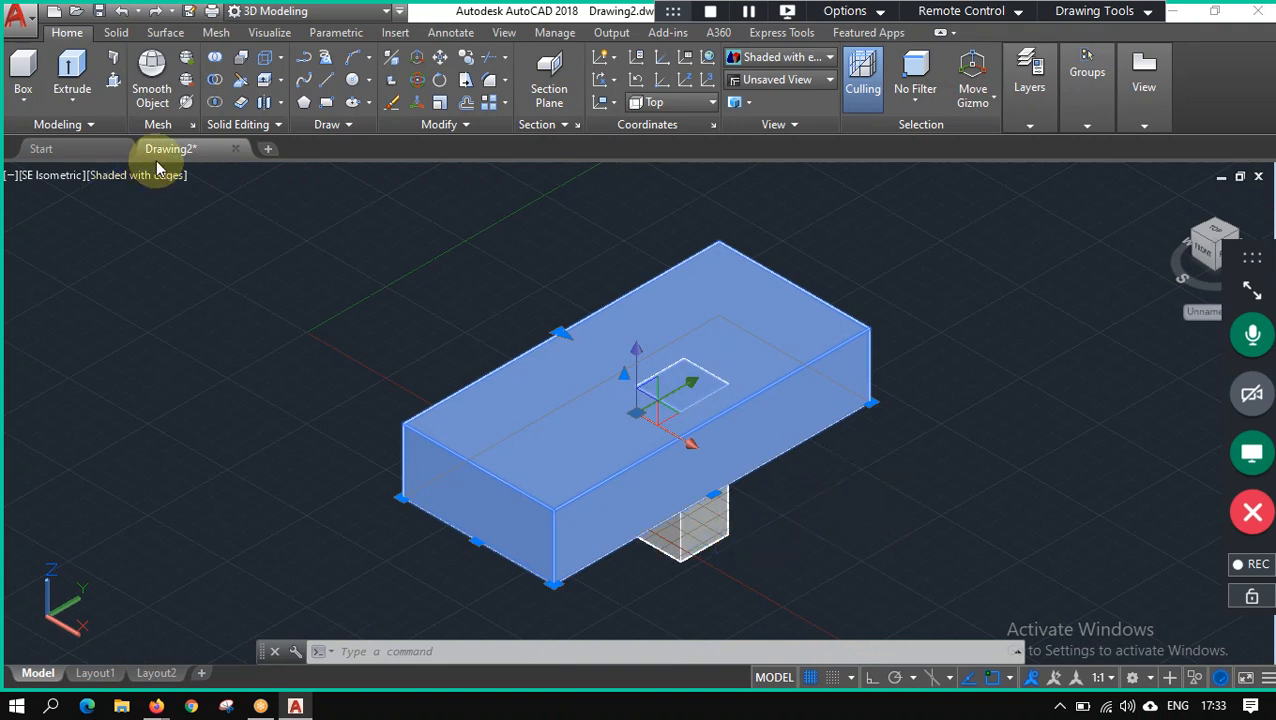
{"action": "key", "text": "Escape"}
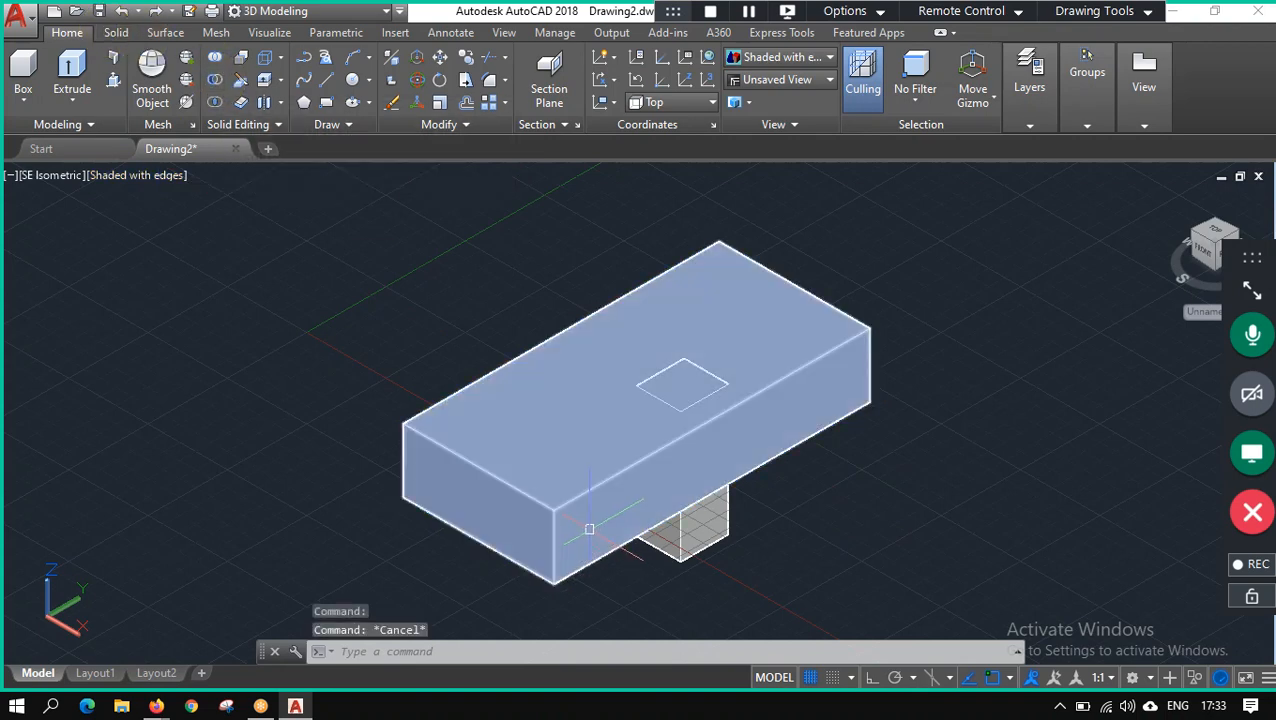
{"action": "left_click", "coordinate": [589, 529]}
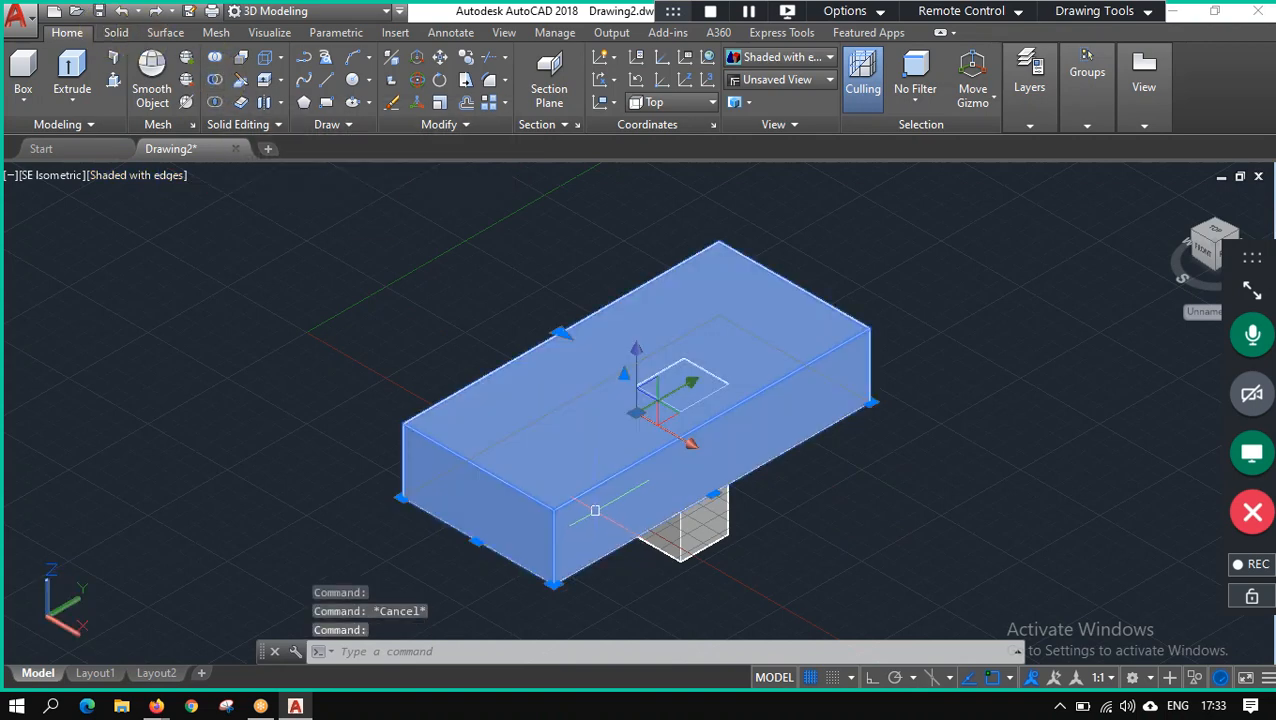
{"action": "key", "text": "Return"}
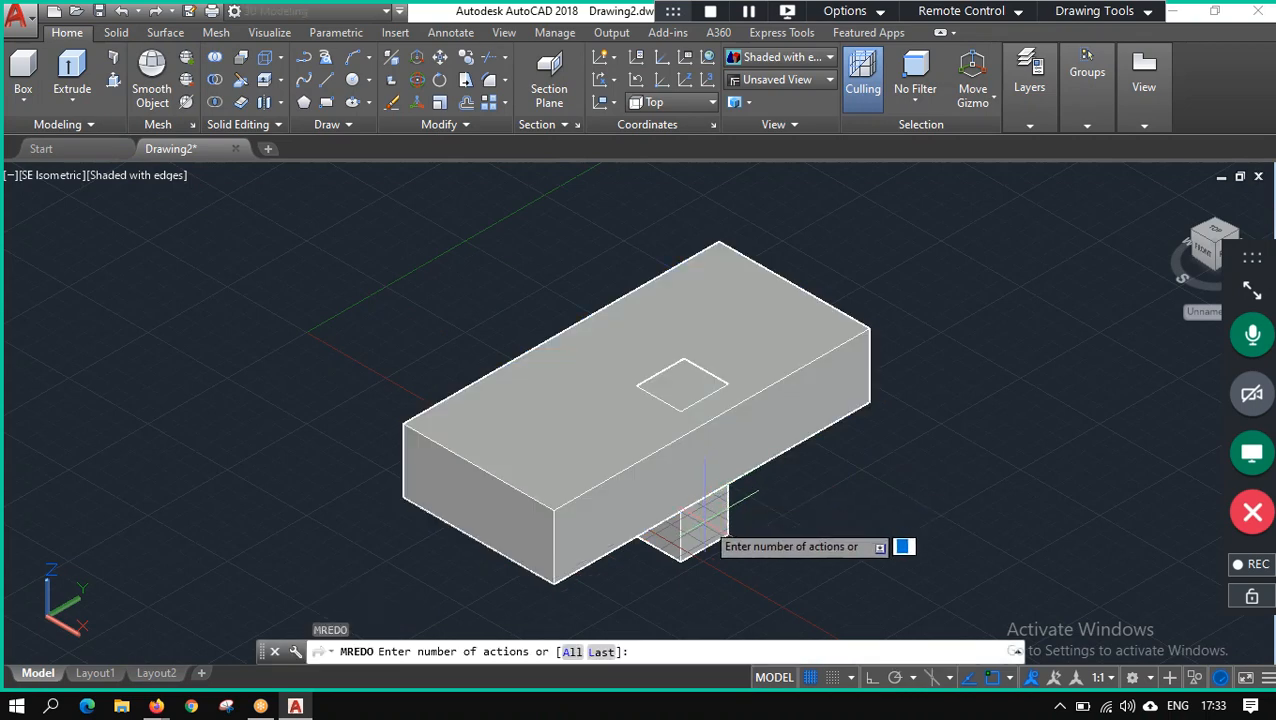
{"action": "left_click", "coordinate": [216, 80]}
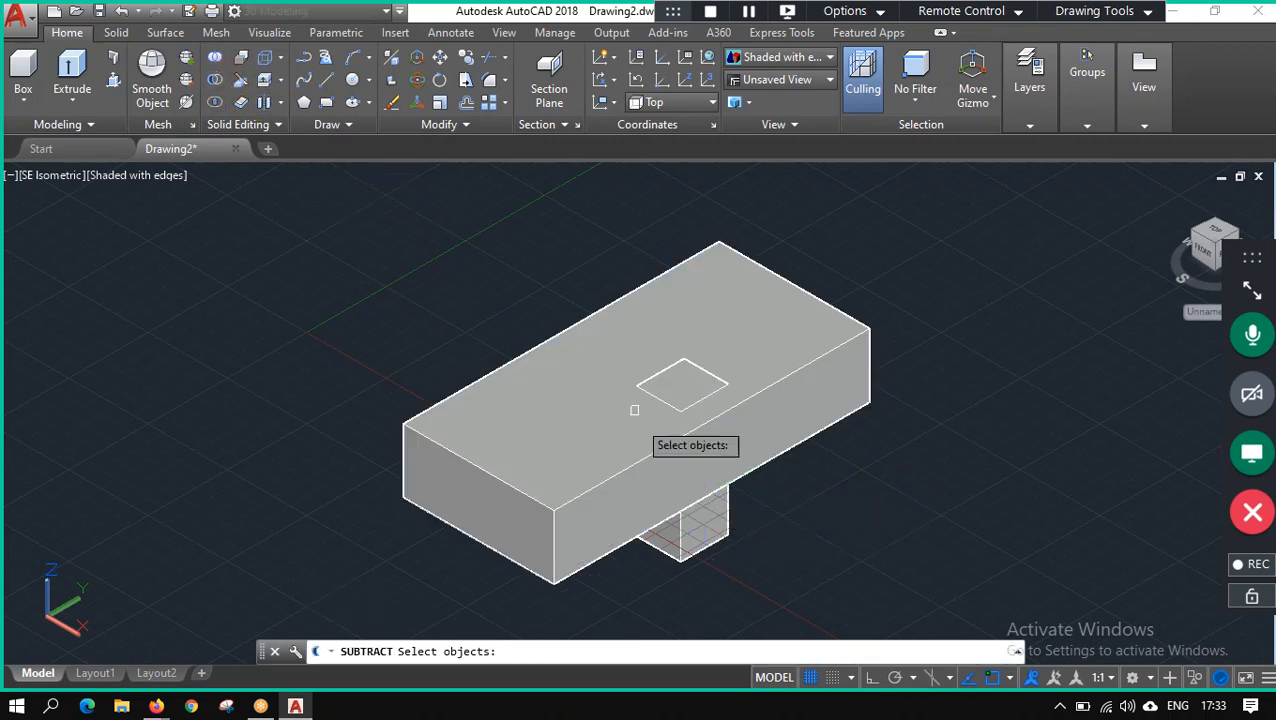
{"action": "left_click", "coordinate": [637, 507]}
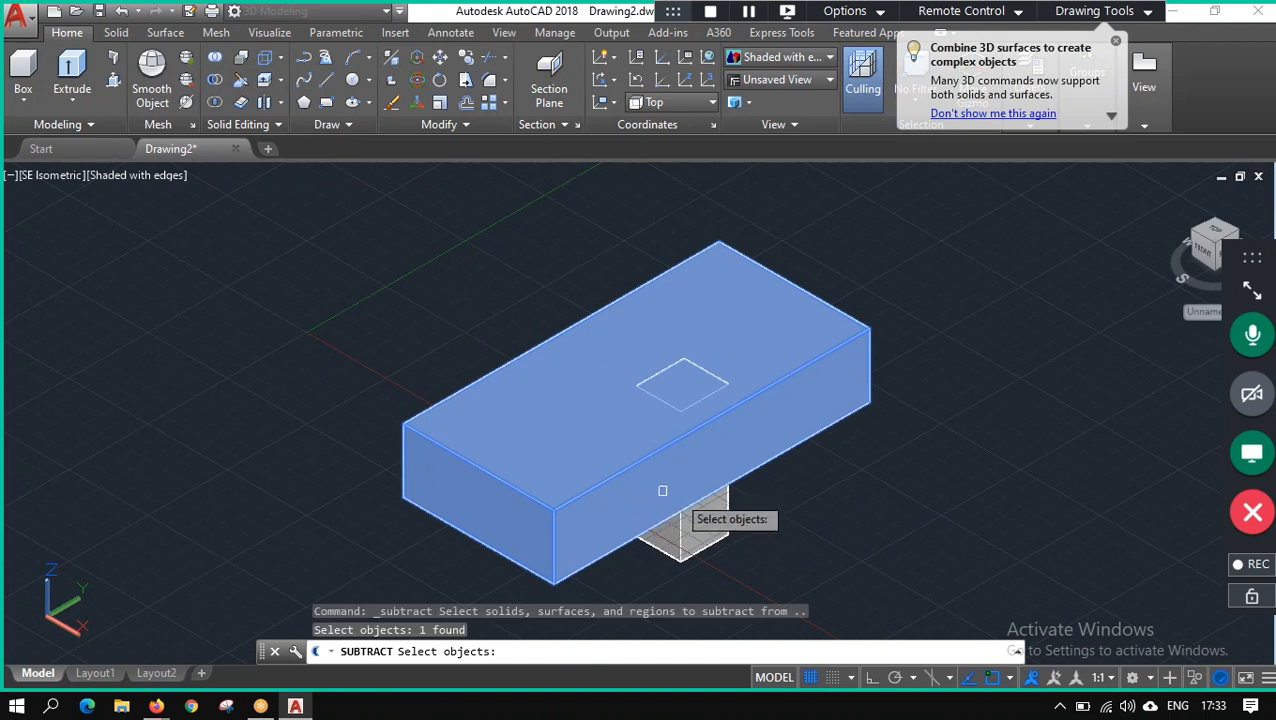
{"action": "key", "text": "Return"}
{"action": "left_click", "coordinate": [717, 534]}
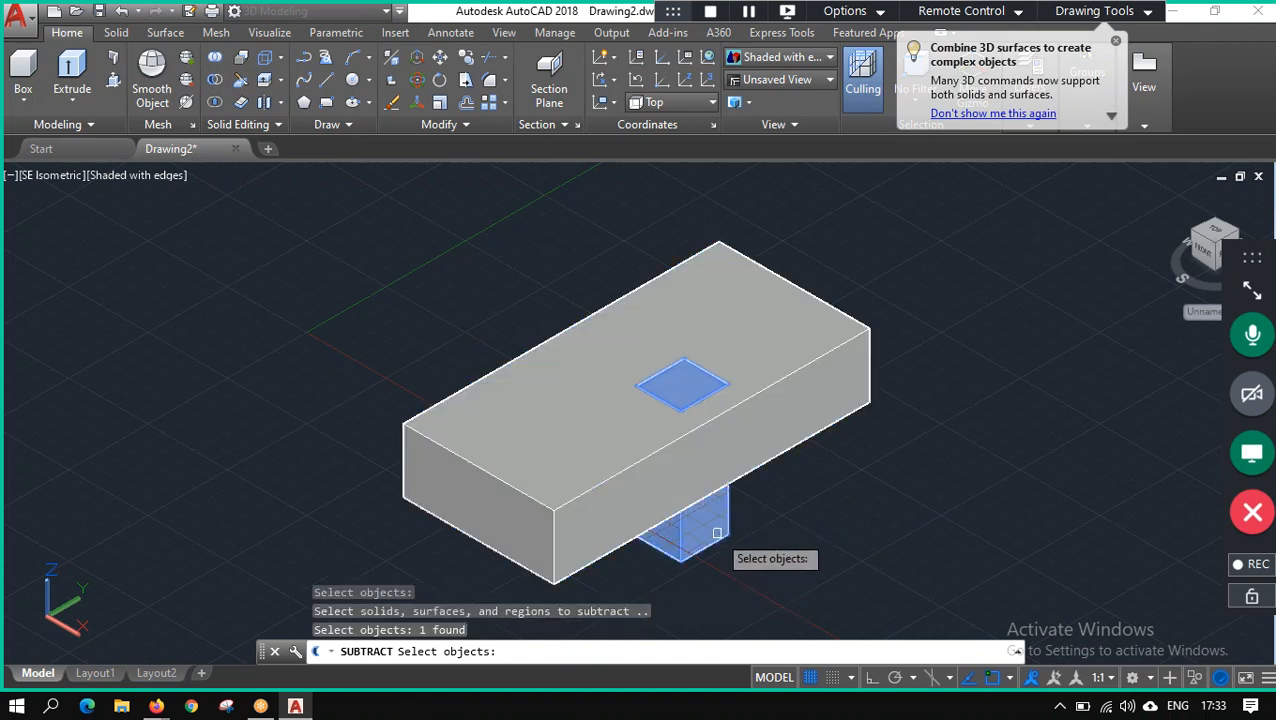
{"action": "key", "text": "Return"}
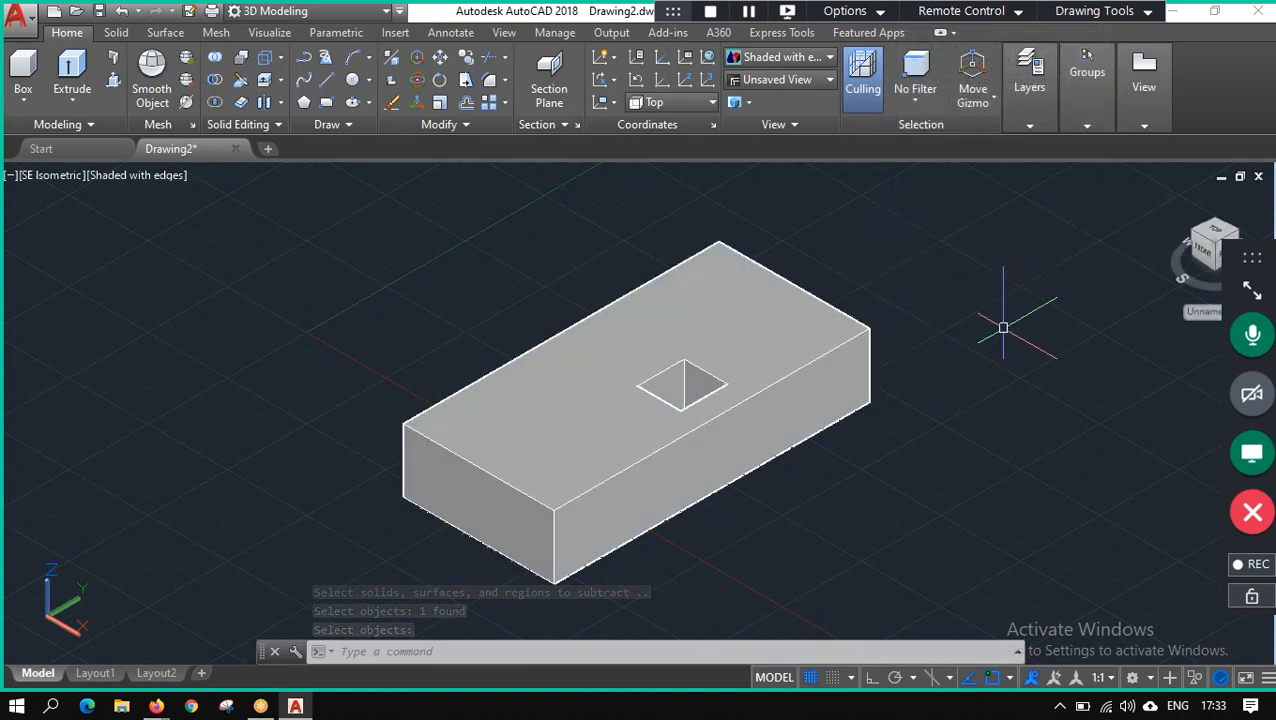
{"action": "key", "text": "ctrl+z"}
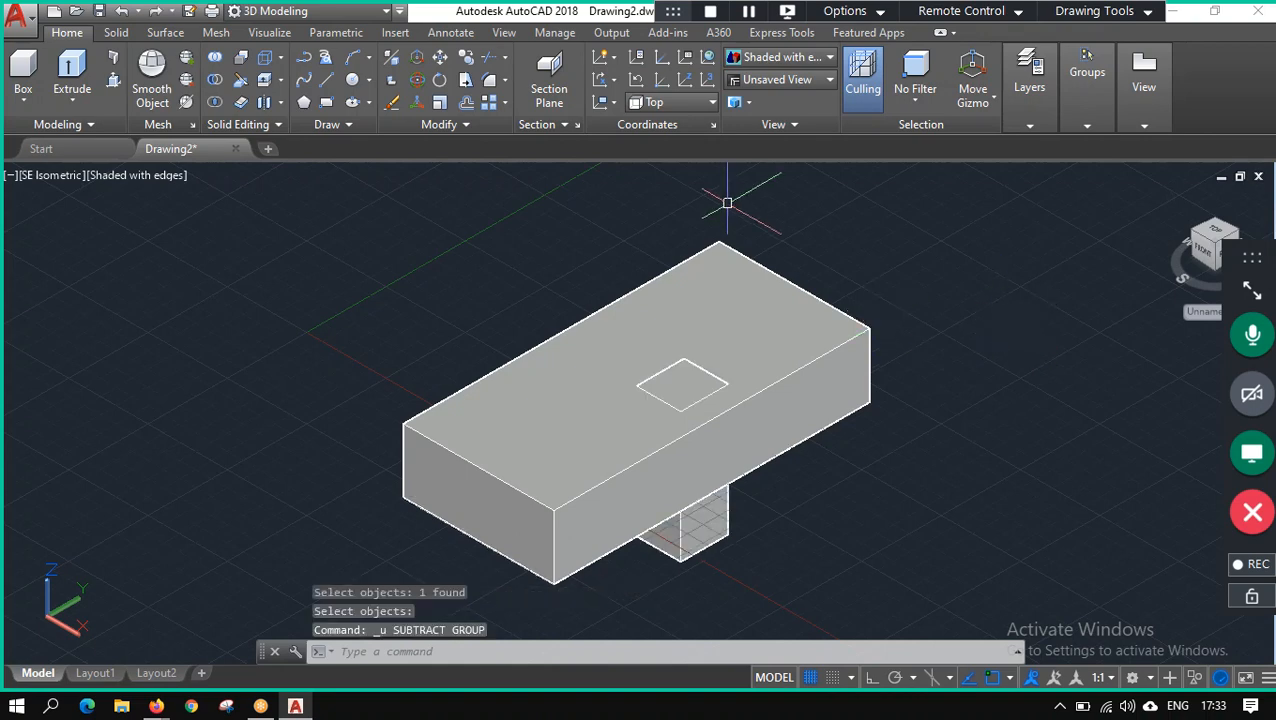
{"action": "left_click", "coordinate": [1059, 706]}
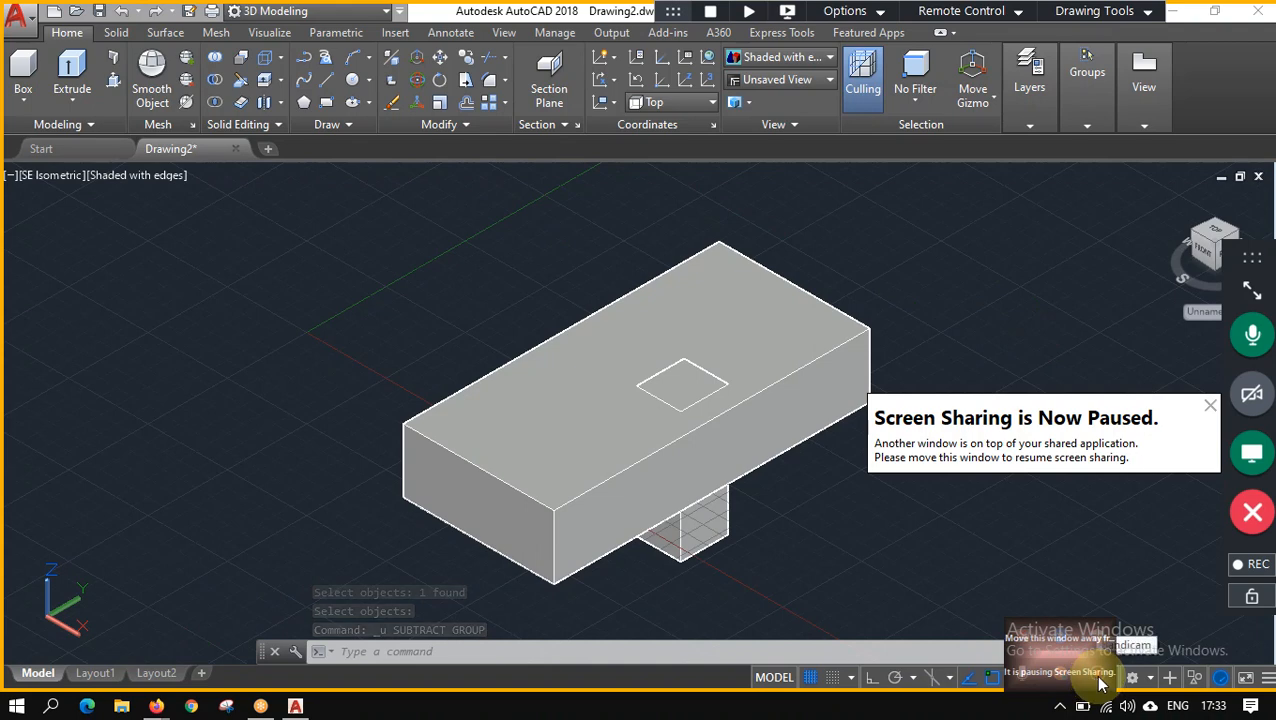
{"action": "right_click", "coordinate": [1100, 683]}
{"action": "left_click", "coordinate": [1093, 686]}
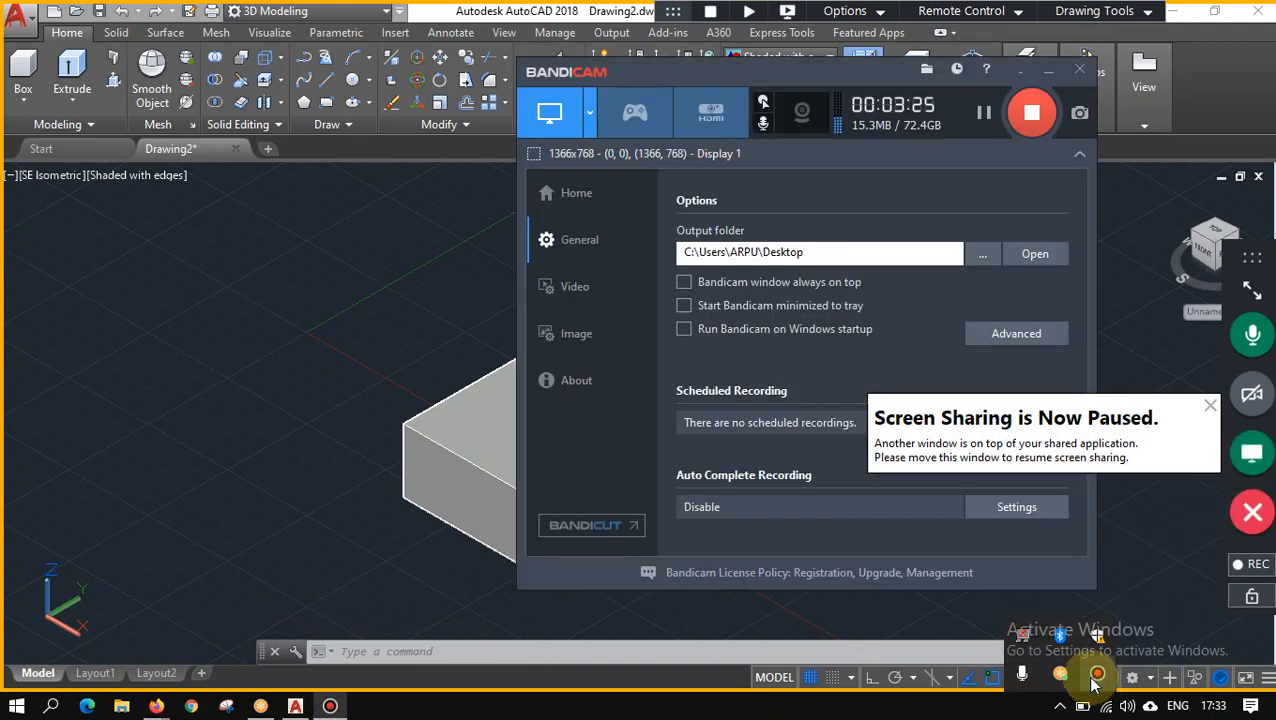
{"action": "left_click", "coordinate": [1021, 74]}
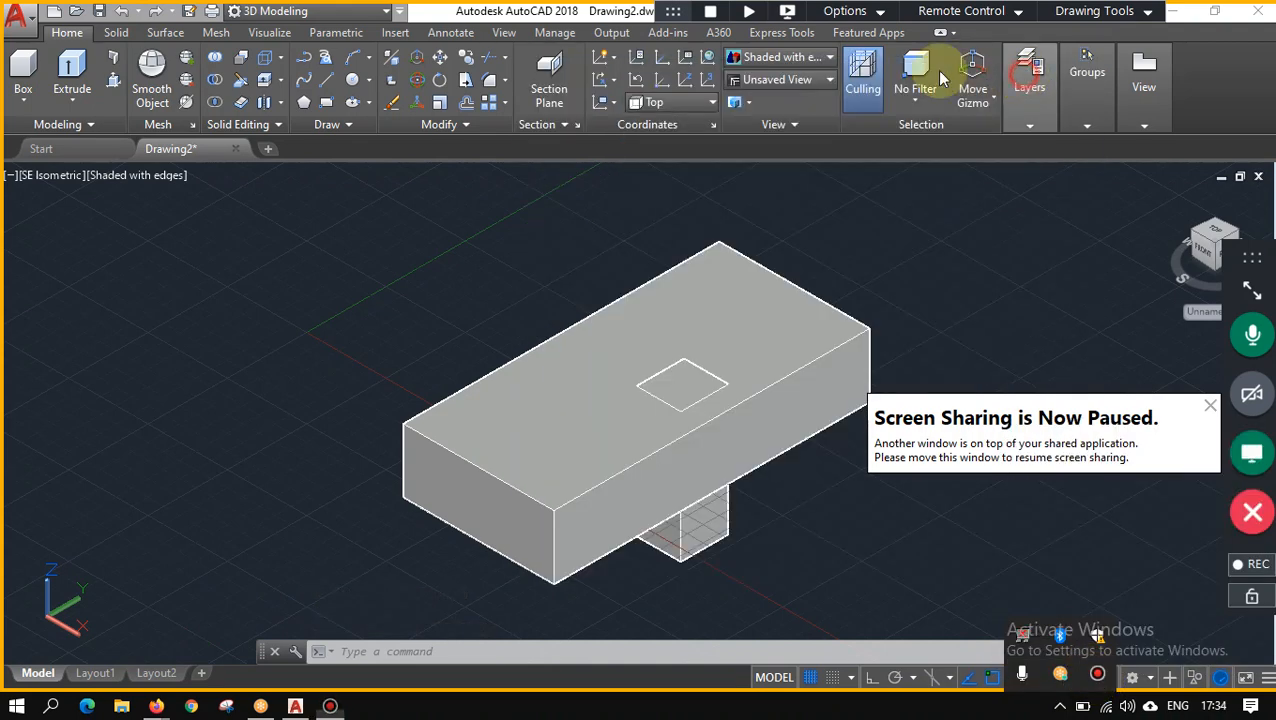
{"action": "left_click", "coordinate": [1211, 405]}
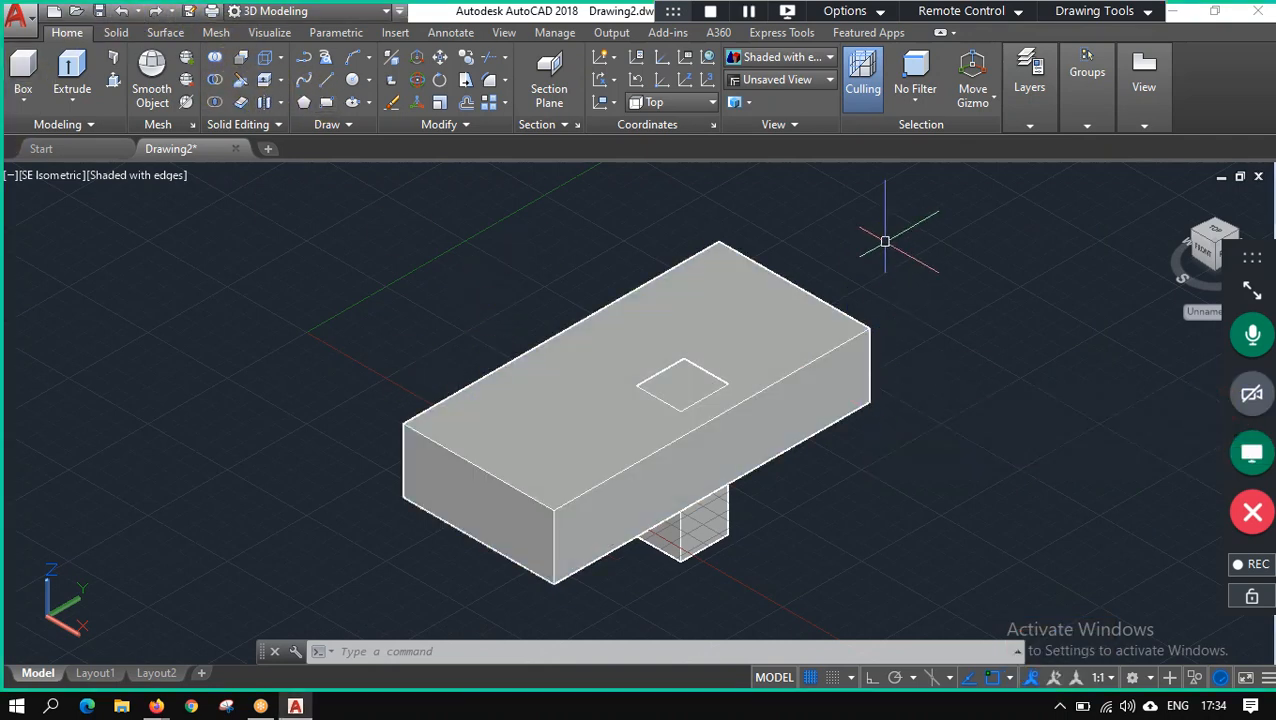
Try to run Subtract with the square prism picked both as the solid to subtract from and as the solid to subtract.
{"action": "left_click", "coordinate": [793, 326]}
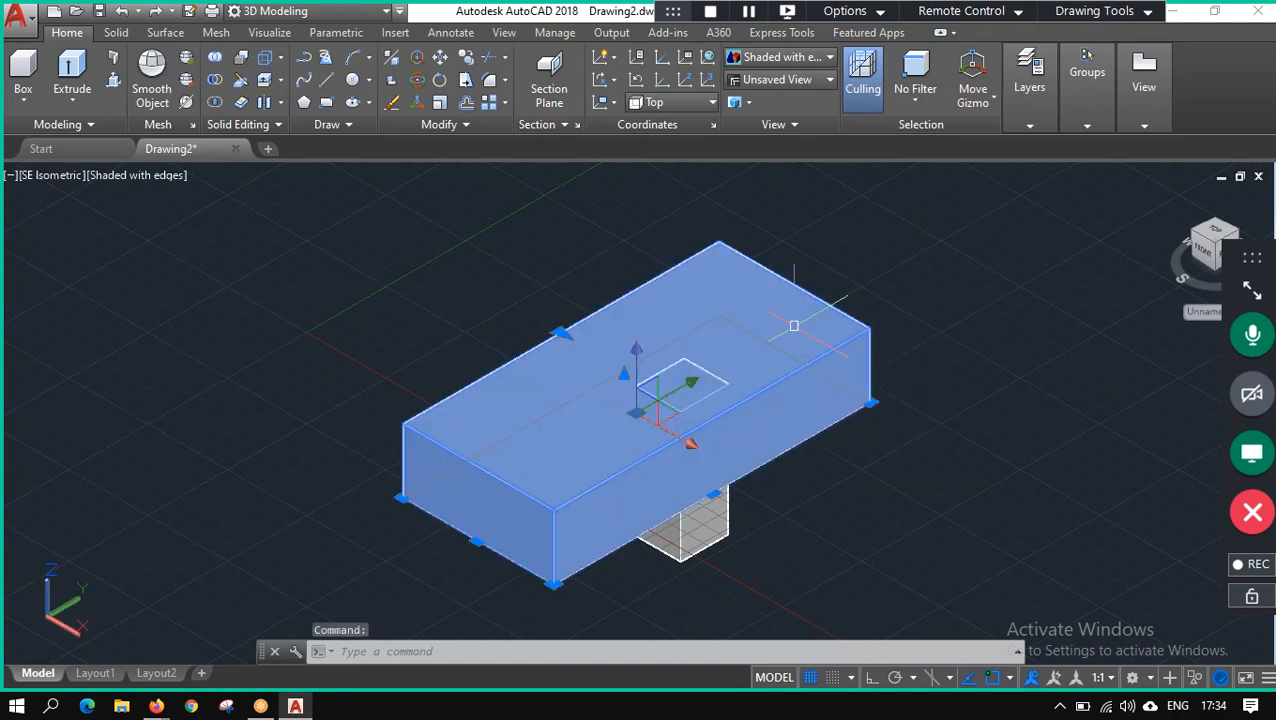
{"action": "left_click", "coordinate": [212, 78]}
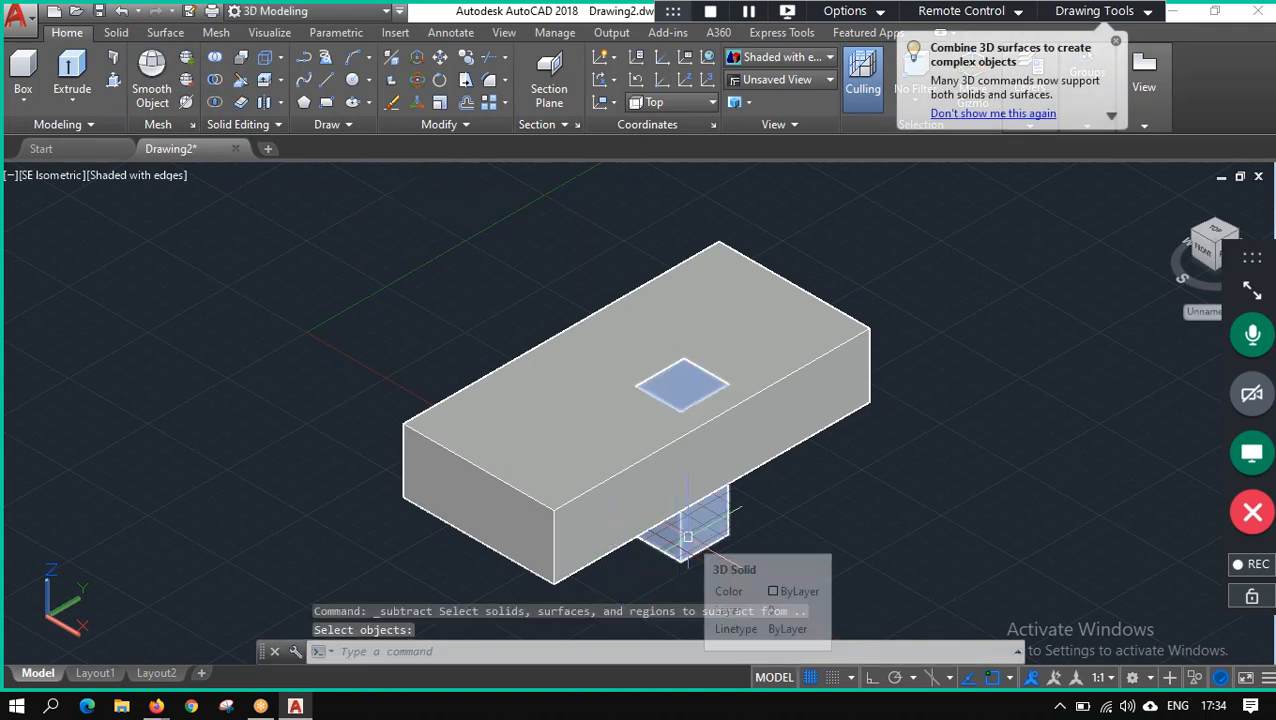
{"action": "left_click", "coordinate": [688, 537]}
{"action": "key", "text": "Return"}
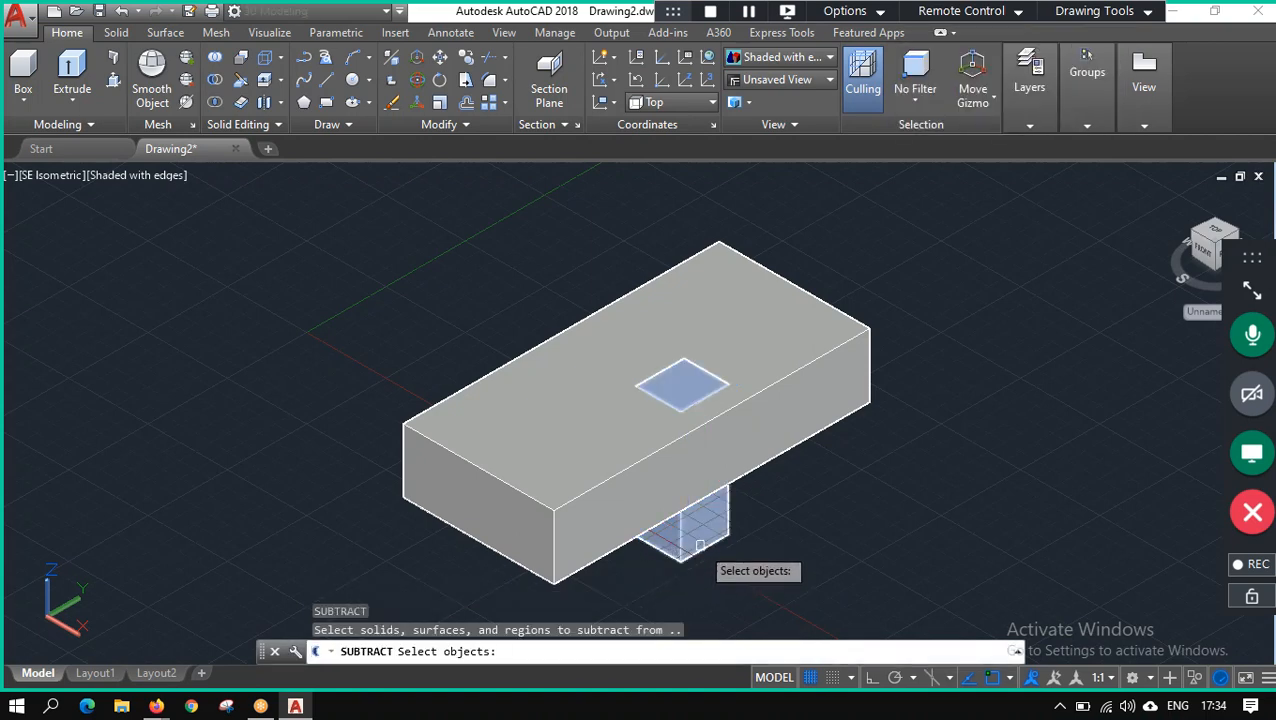
{"action": "left_click", "coordinate": [700, 545]}
{"action": "key", "text": "Return"}
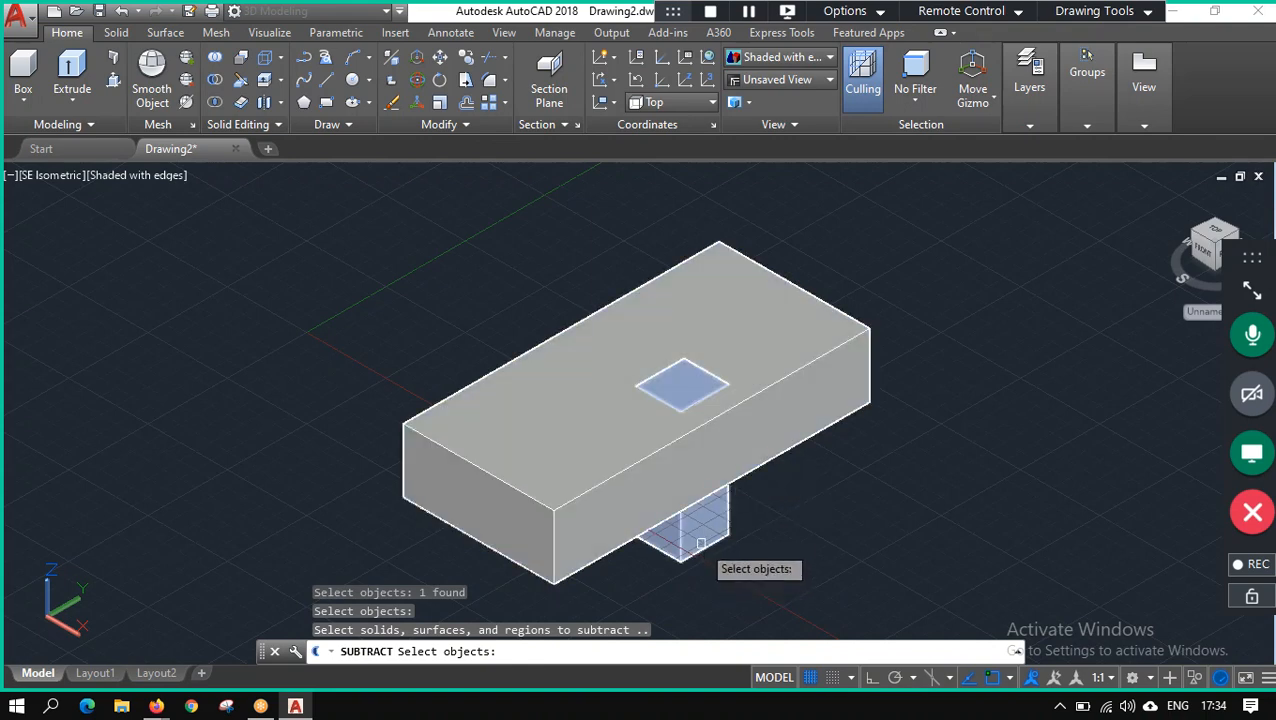
{"action": "left_click", "coordinate": [700, 545]}
{"action": "key", "text": "Return"}
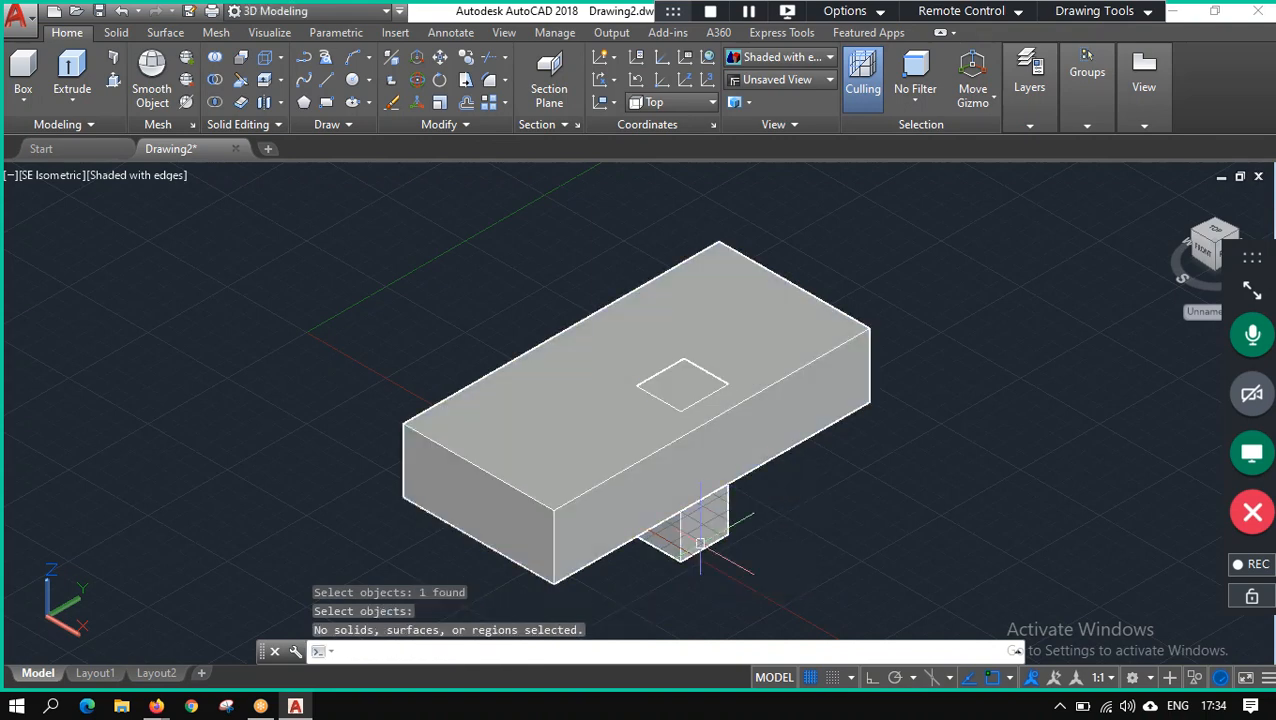
{"action": "key", "text": "Escape"}
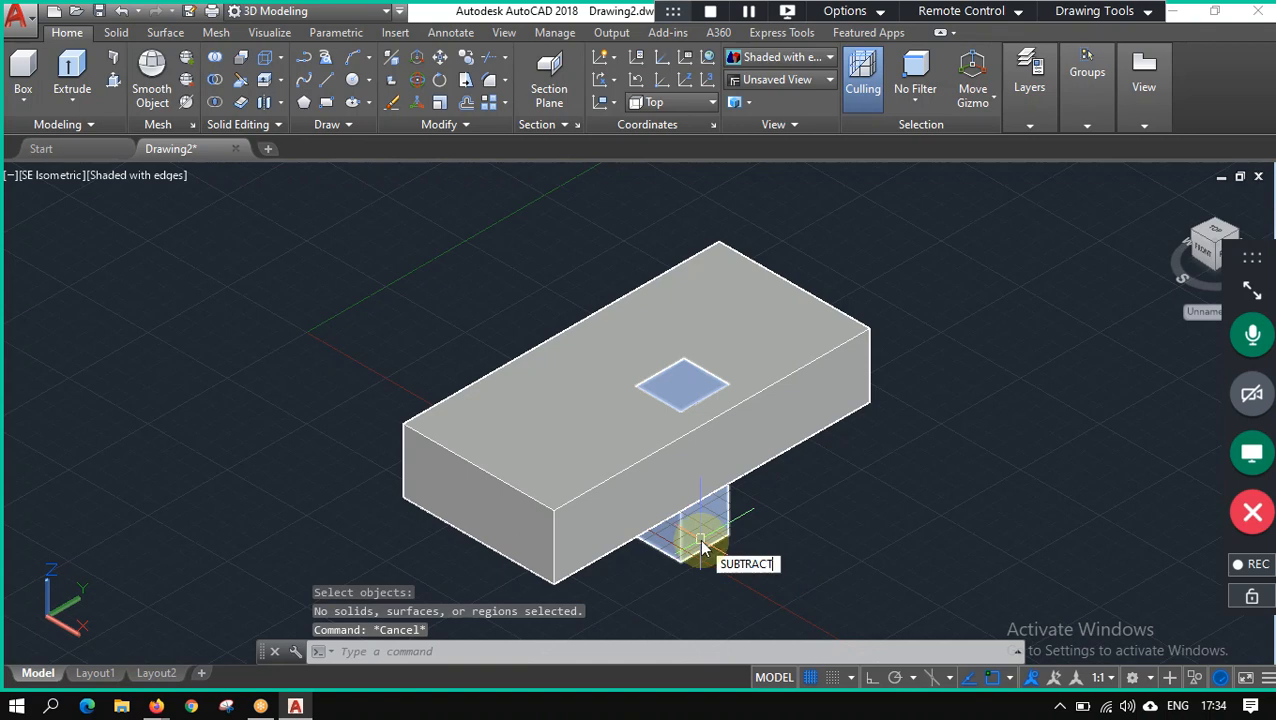
Repeat Subtract to remove the square prism from the large box, and undo back to the two separate solids.
{"action": "key", "text": "Return"}
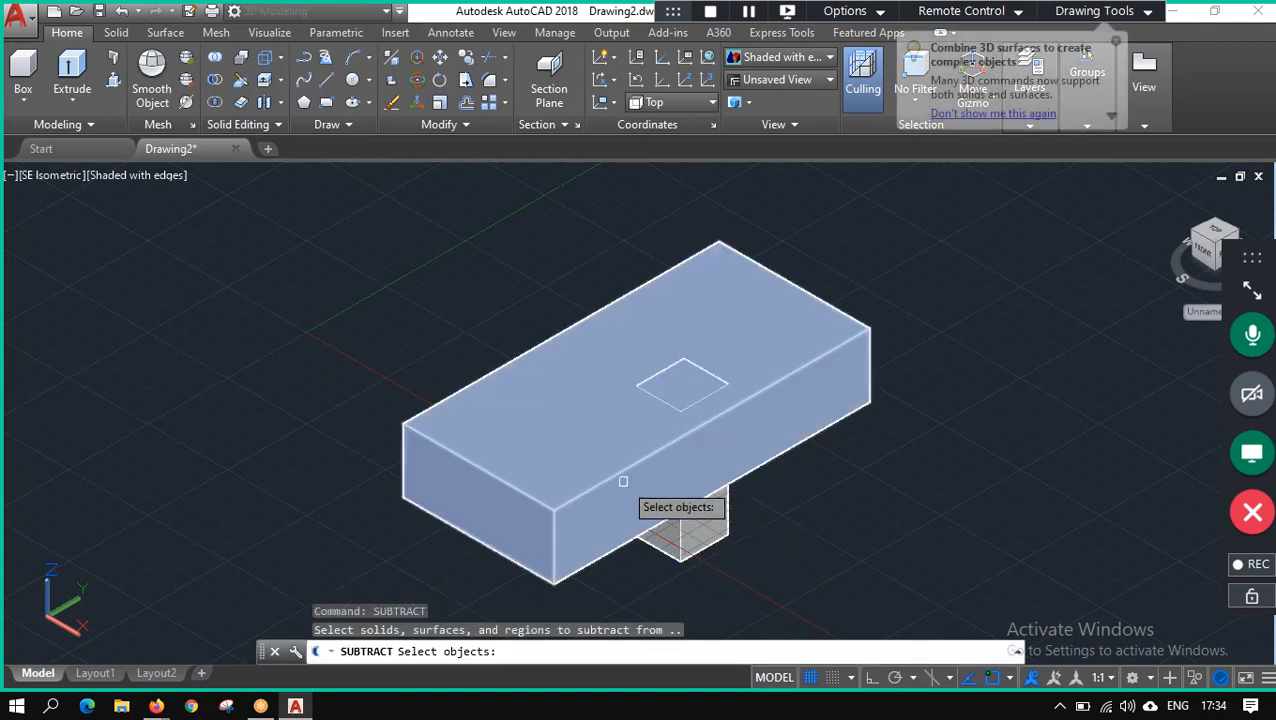
{"action": "left_click", "coordinate": [604, 508]}
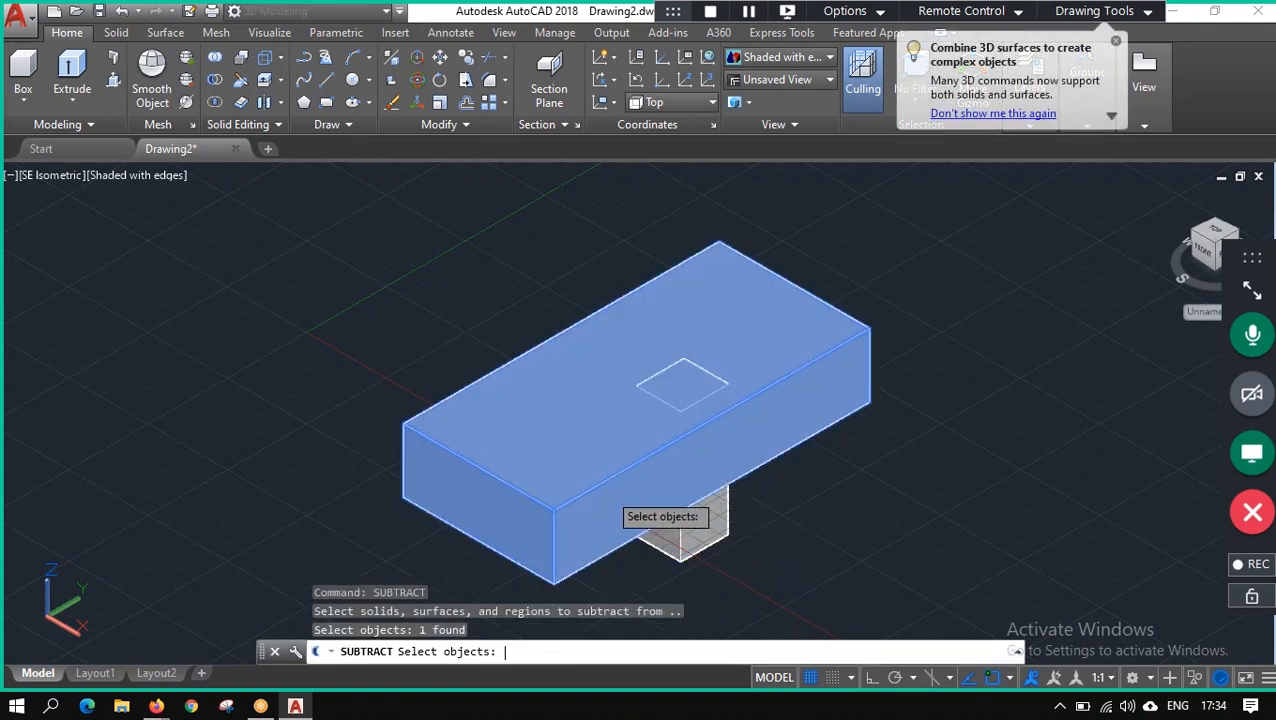
{"action": "key", "text": "Return"}
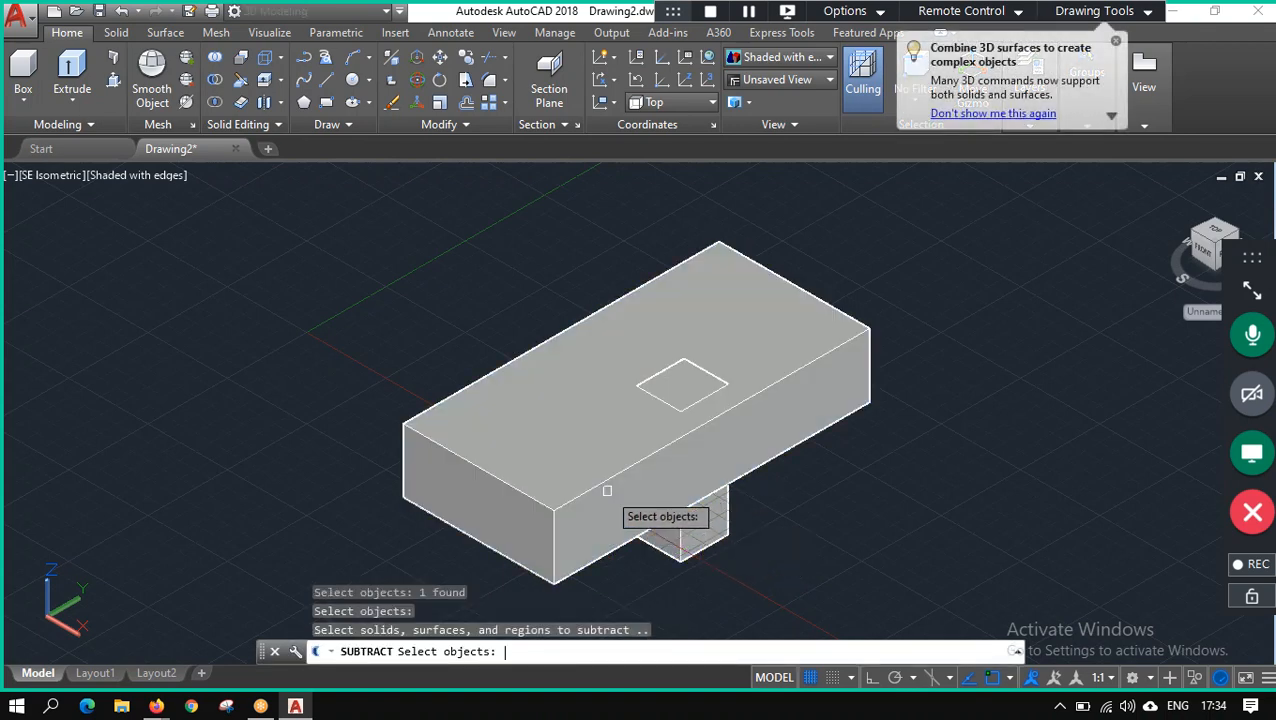
{"action": "left_click", "coordinate": [718, 523]}
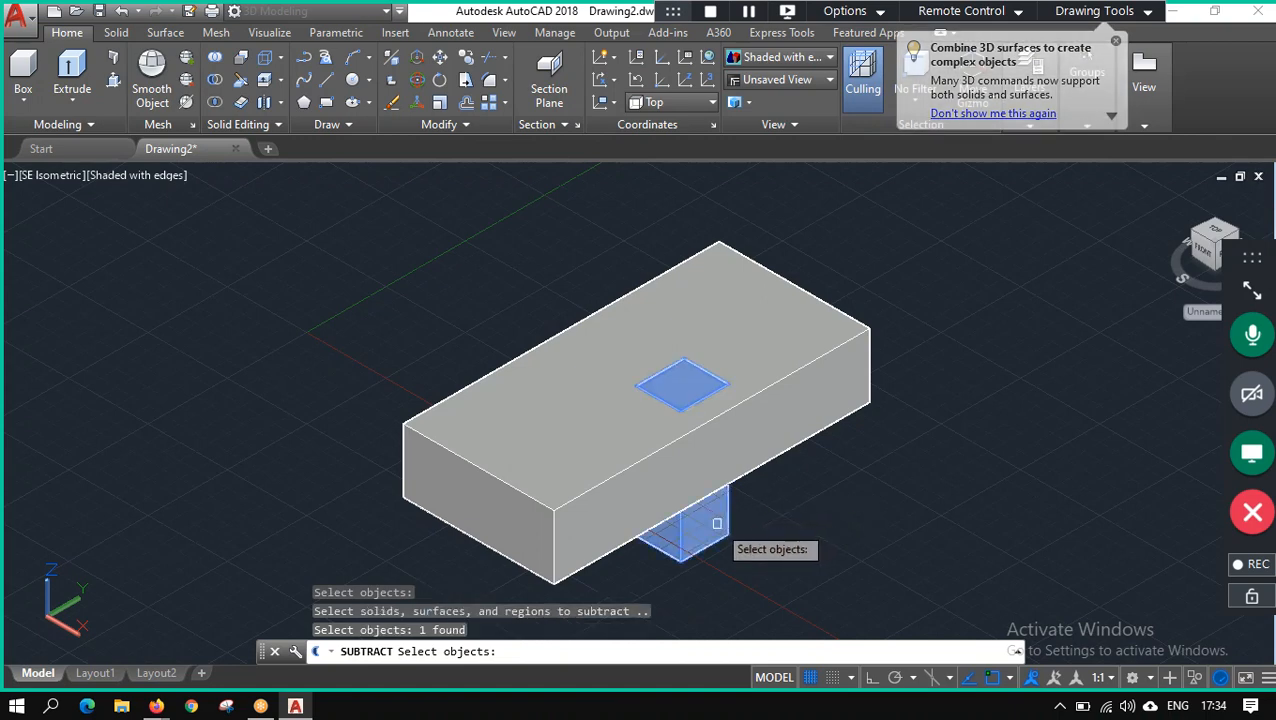
{"action": "key", "text": "Return"}
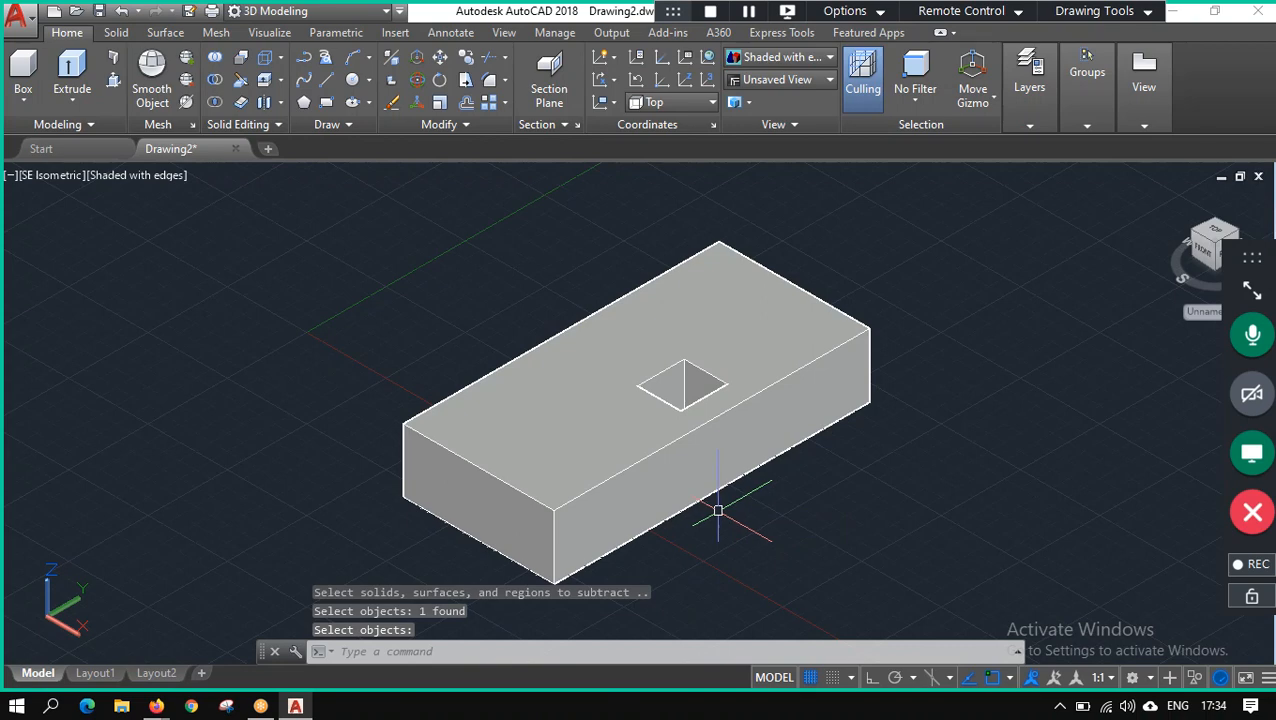
{"action": "key", "text": "ctrl+z"}
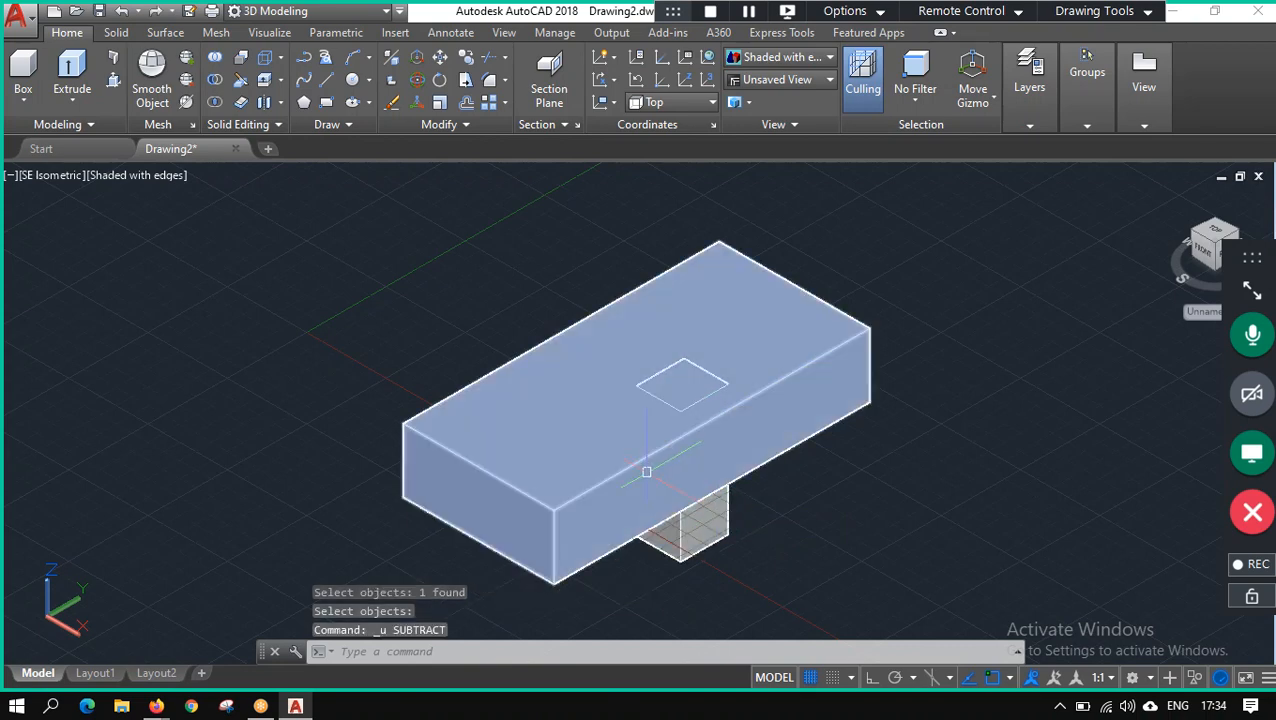
{"action": "type", "text": "u"}
{"action": "key", "text": "Return"}
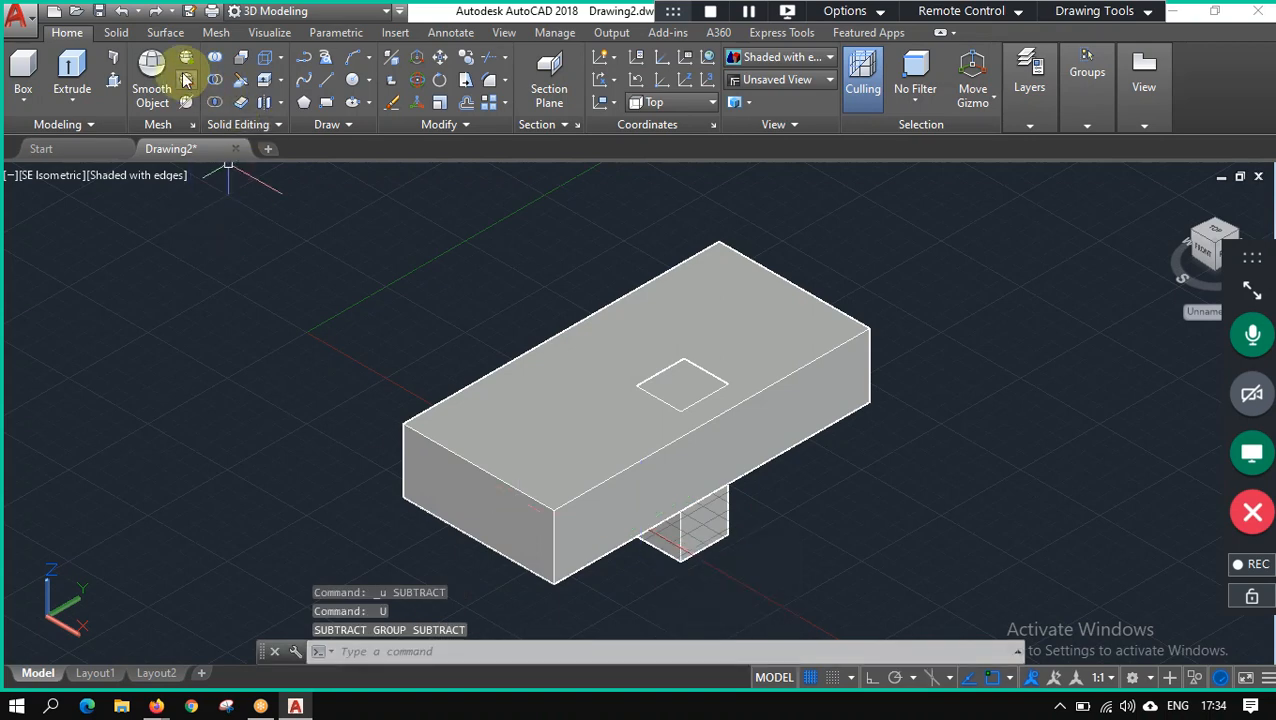
Subtract the extruded square prism from the large box to leave a square hole through it.
{"action": "left_click", "coordinate": [214, 82]}
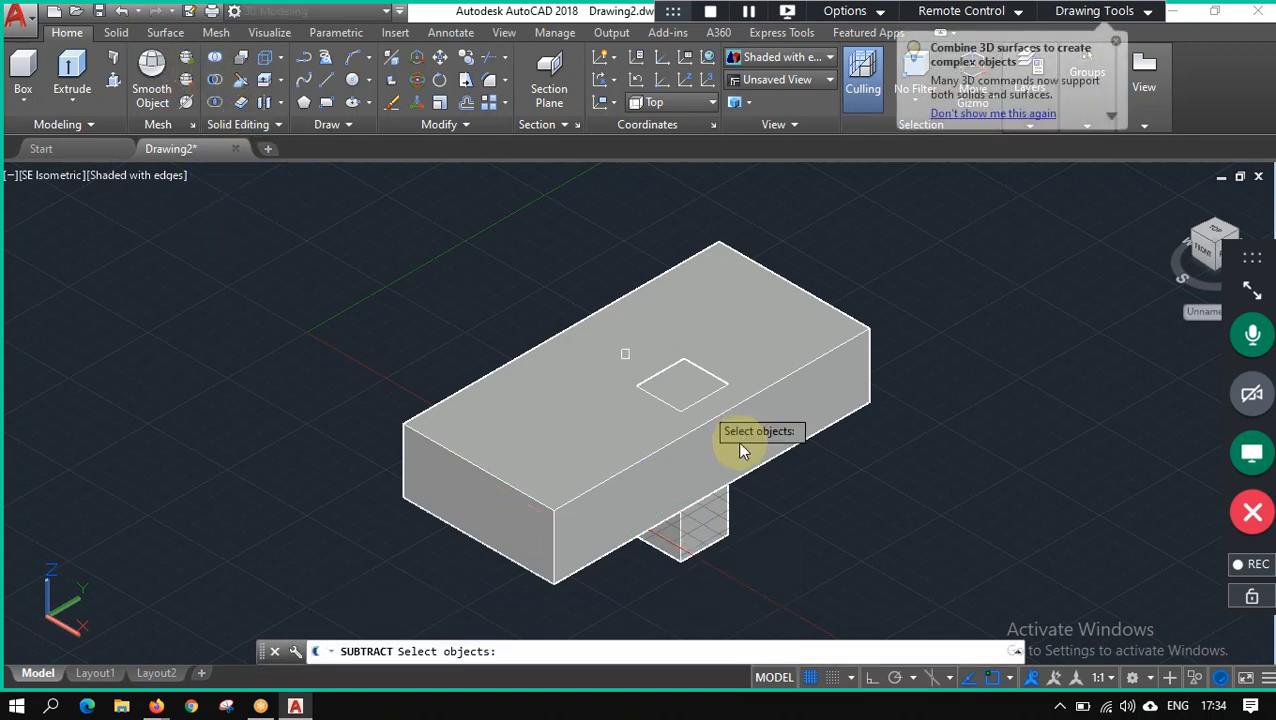
{"action": "left_click", "coordinate": [614, 474]}
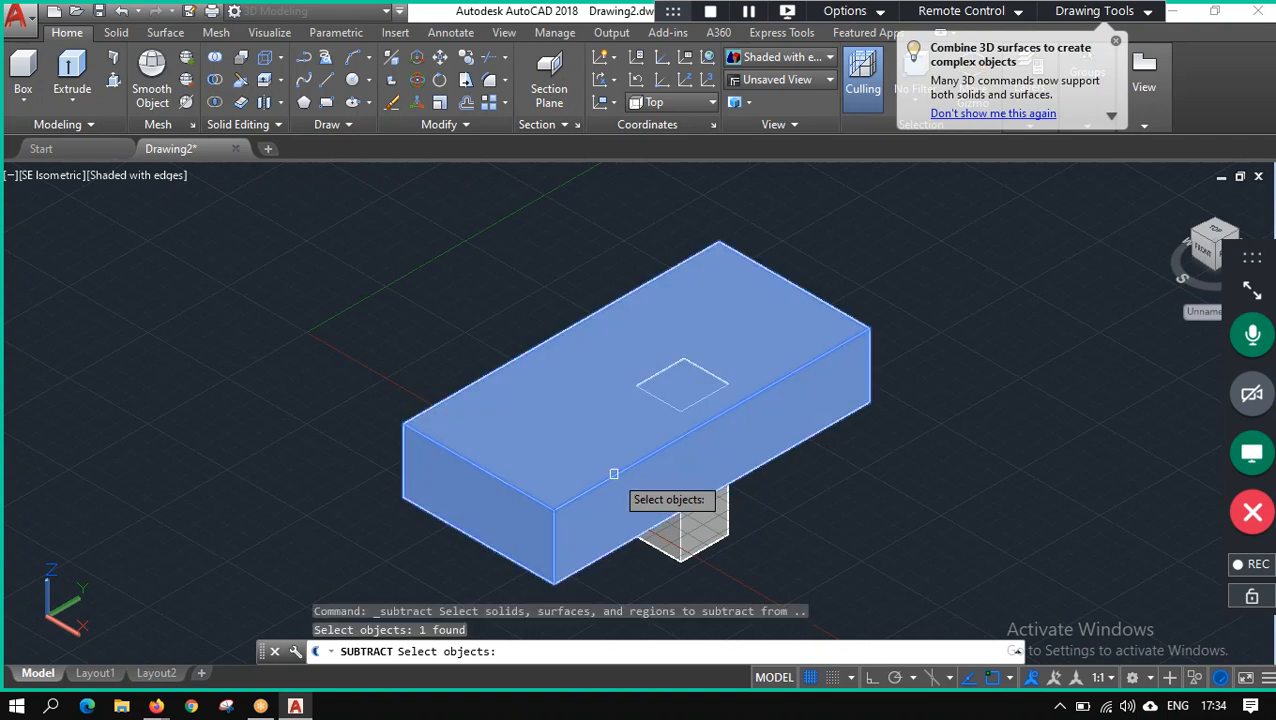
{"action": "key", "text": "Return"}
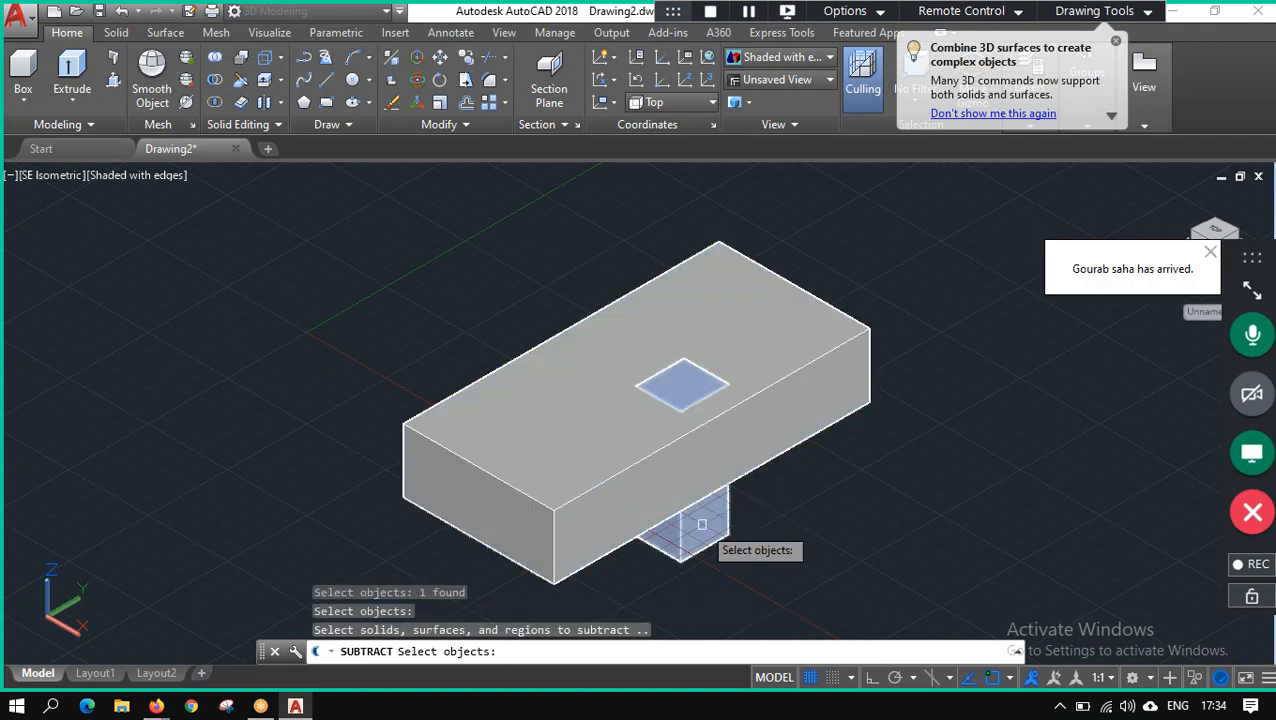
{"action": "left_click", "coordinate": [702, 524]}
{"action": "key", "text": "Return"}
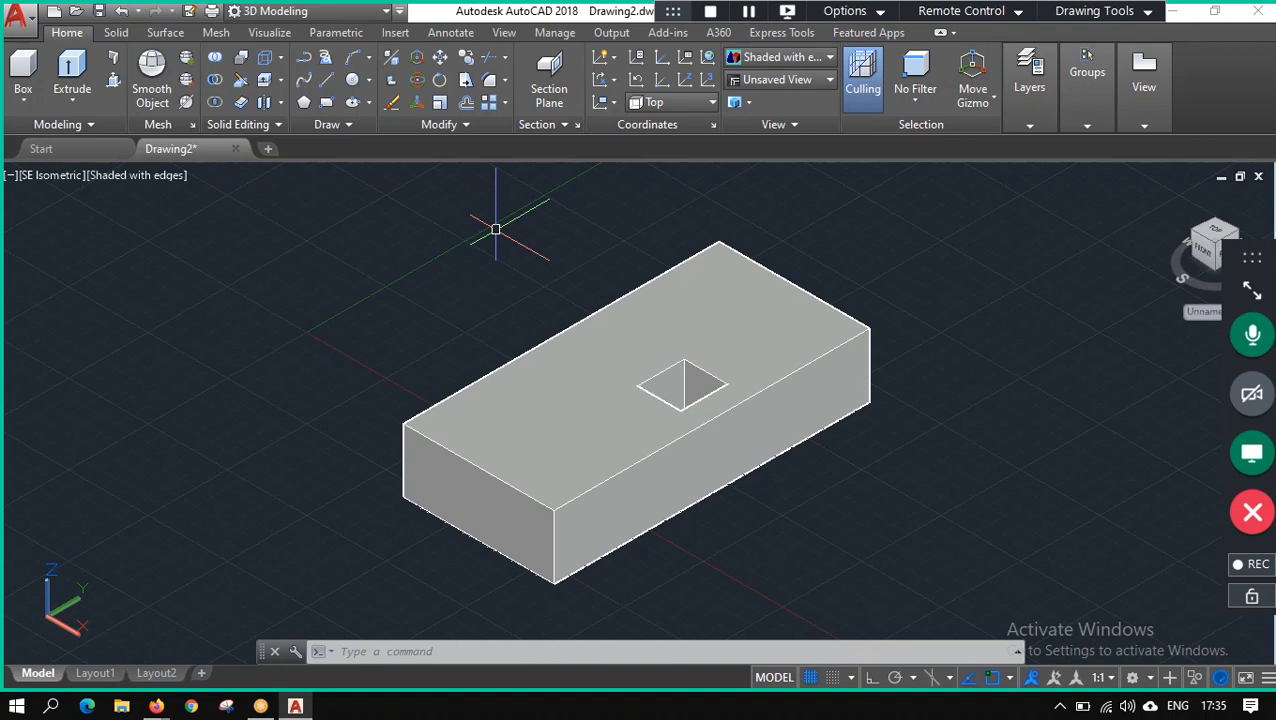
Set both the coordinate system and the model view to Left, facing the long side of the box.
{"action": "left_click", "coordinate": [702, 106]}
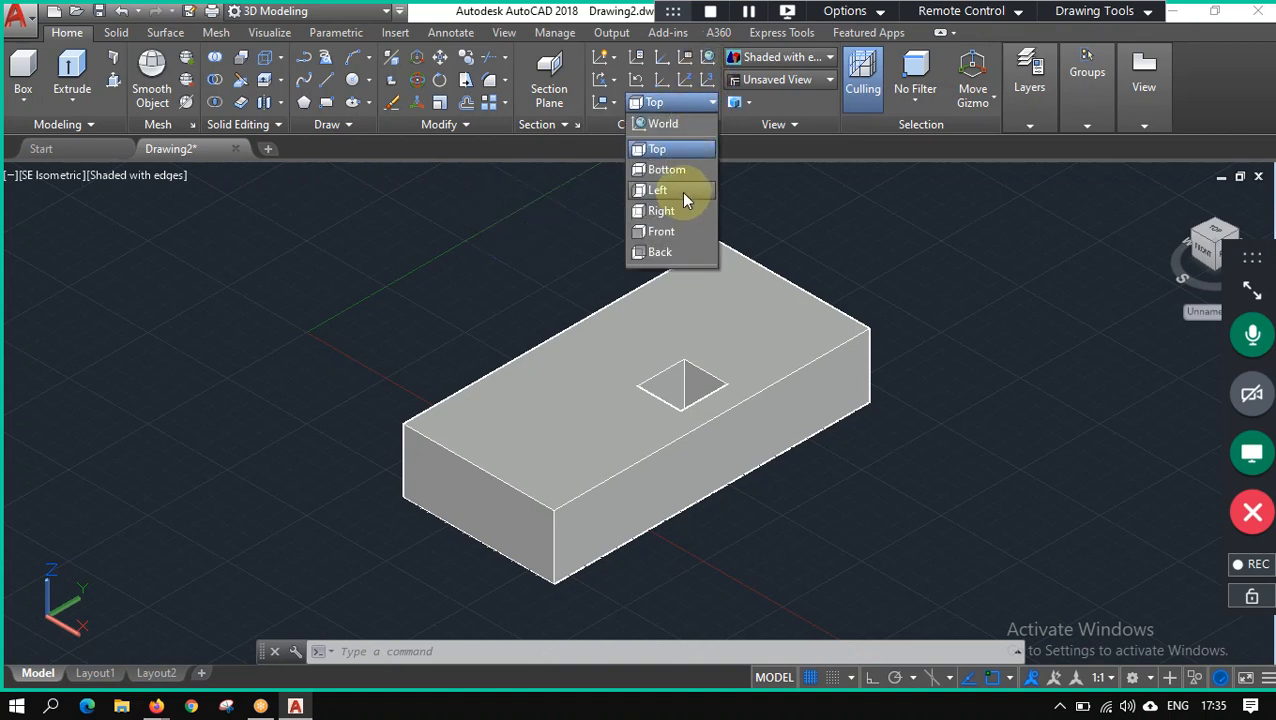
{"action": "left_click", "coordinate": [680, 192]}
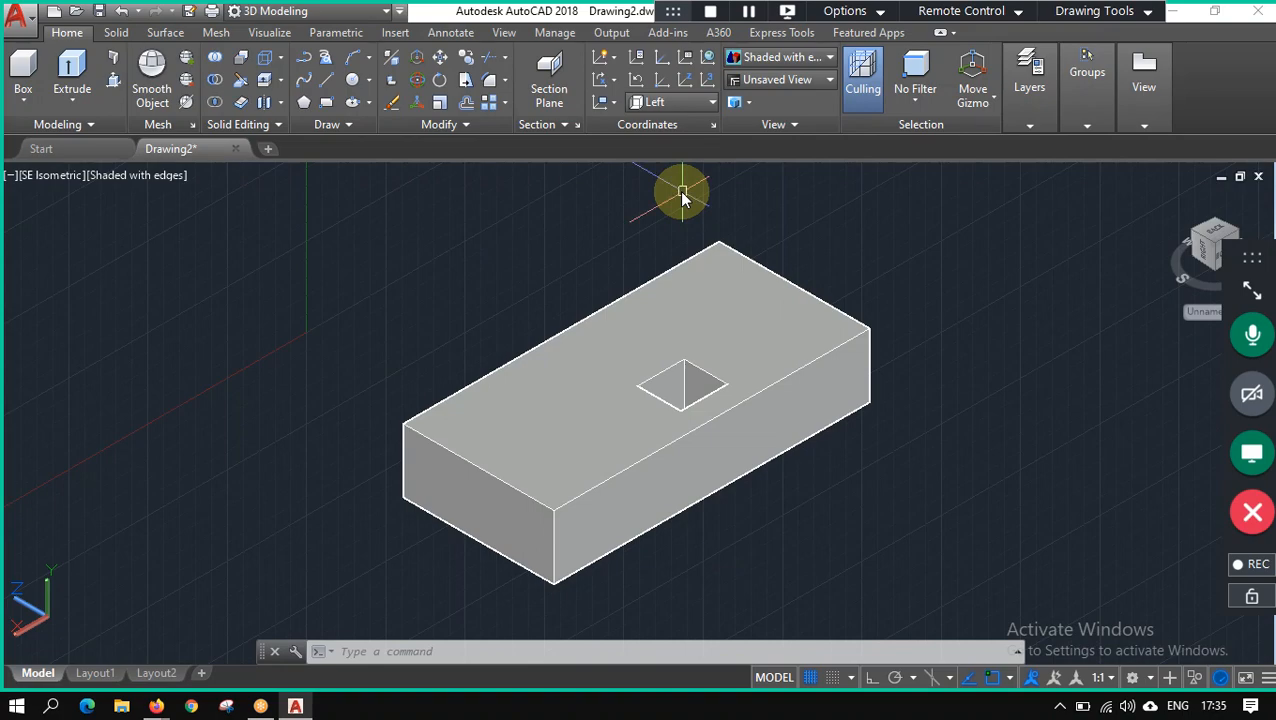
{"action": "left_click", "coordinate": [54, 175]}
{"action": "left_click", "coordinate": [97, 260]}
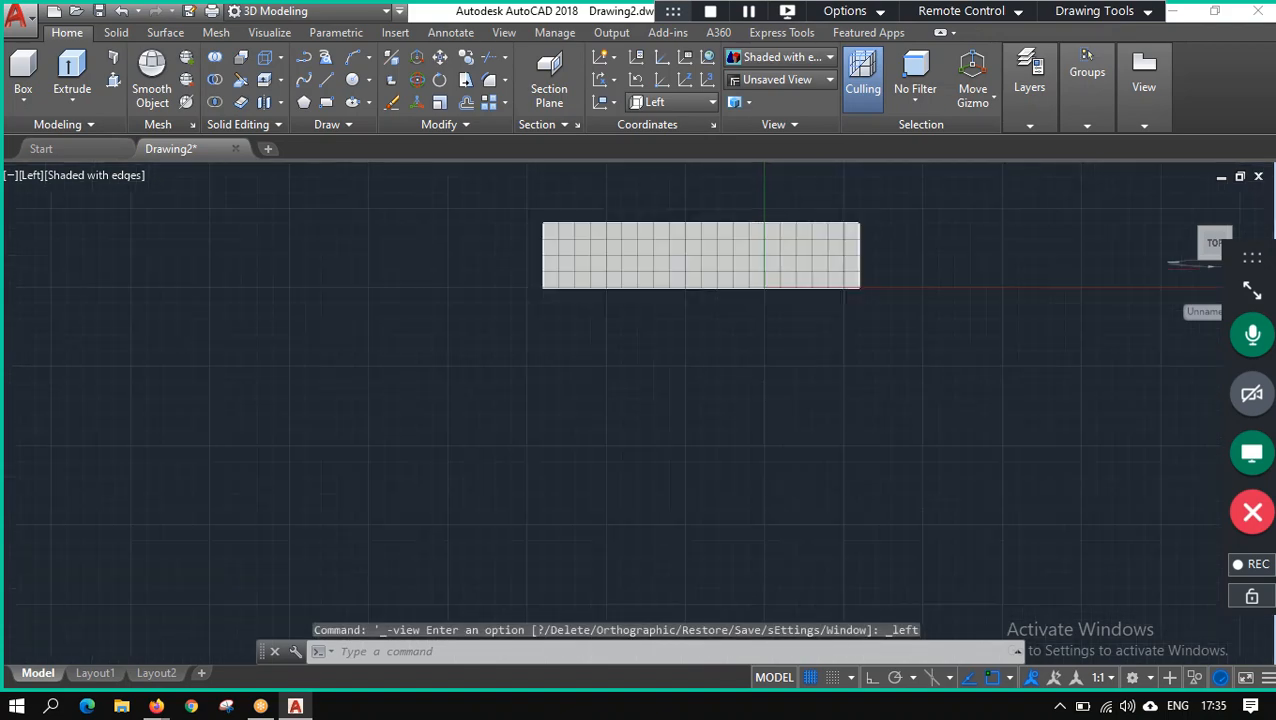
{"action": "scroll", "coordinate": [741, 188], "scroll_direction": "up", "scroll_amount": 1}
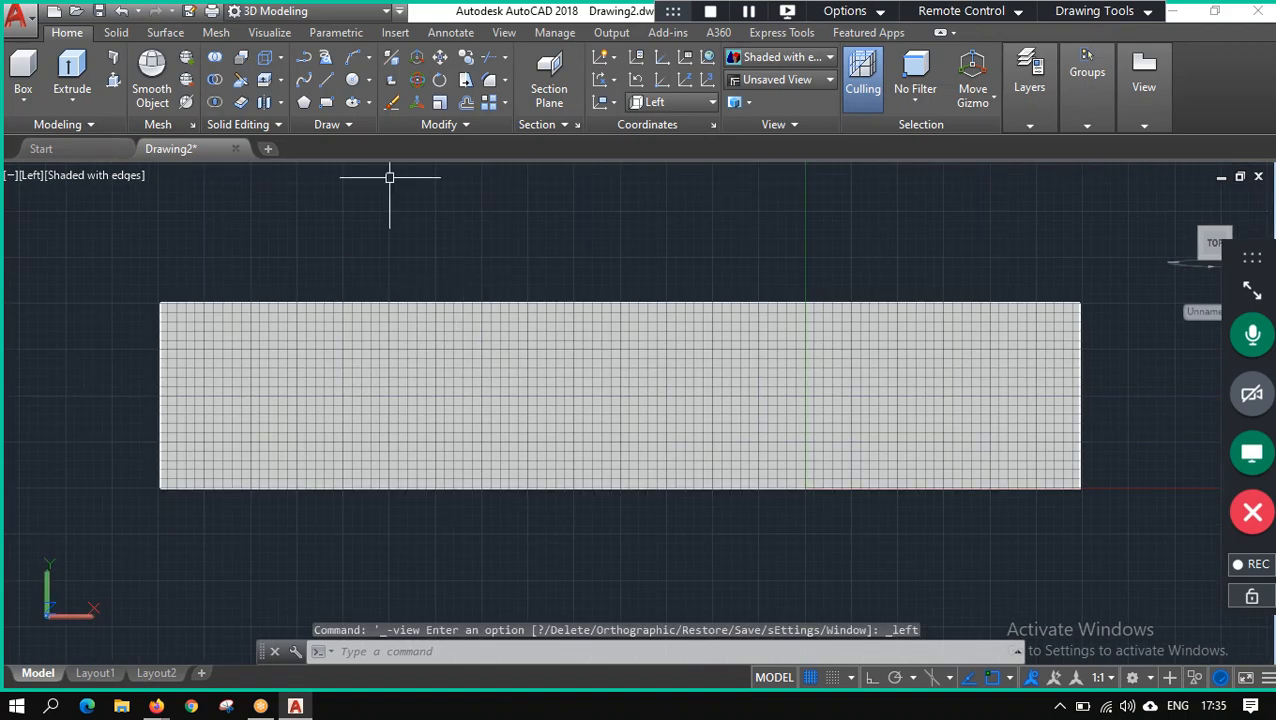
Draw a circle of radius 300 at the middle of the box's long side face.
{"action": "left_click", "coordinate": [352, 79]}
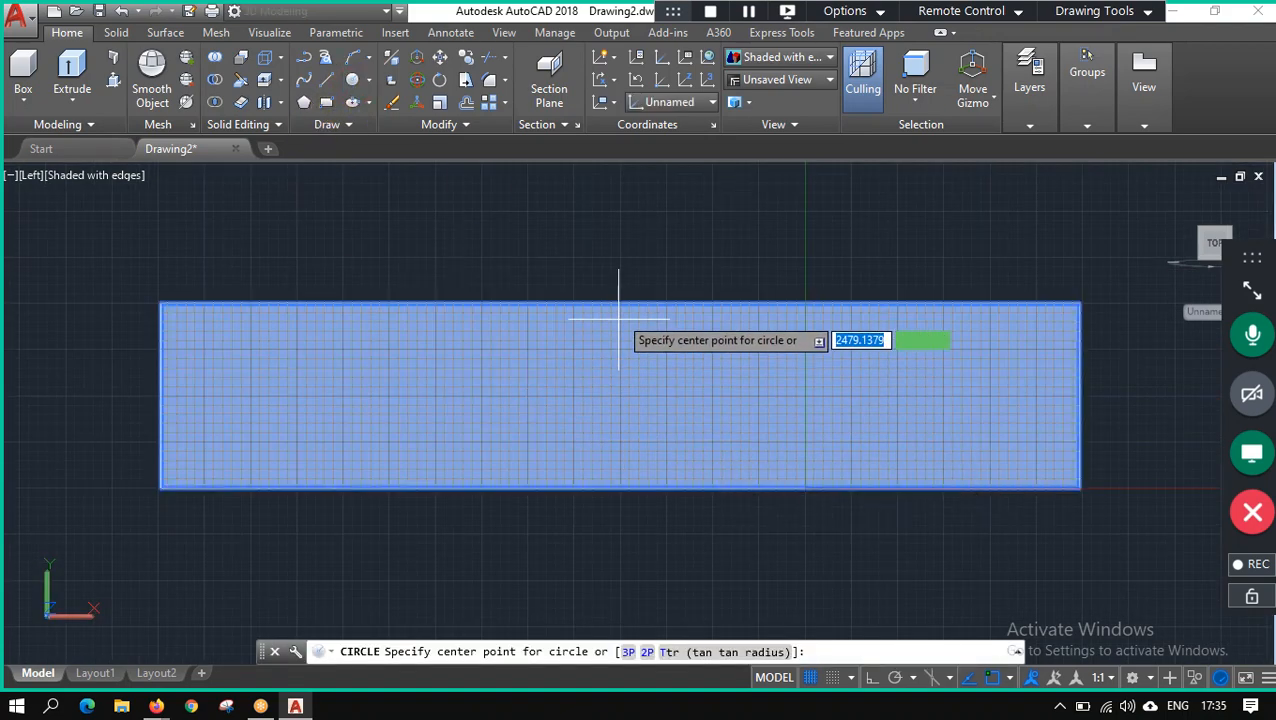
{"action": "left_click", "coordinate": [620, 393]}
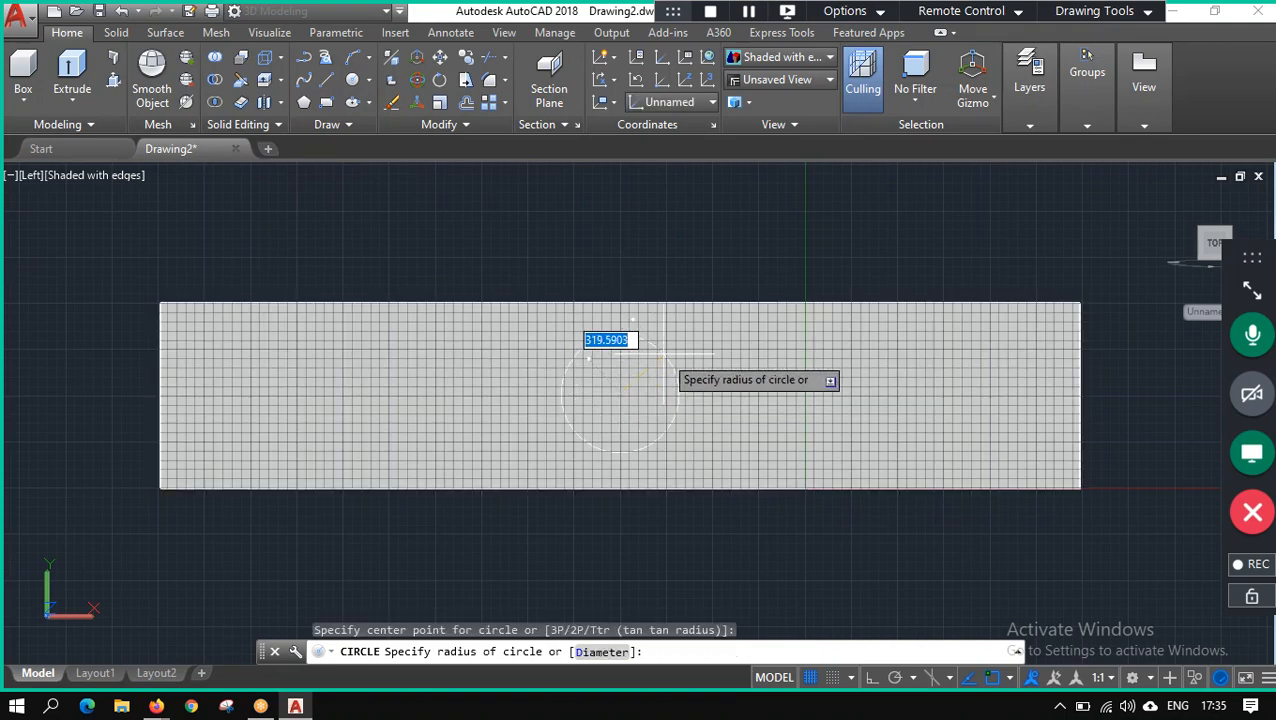
{"action": "type", "text": "3"}
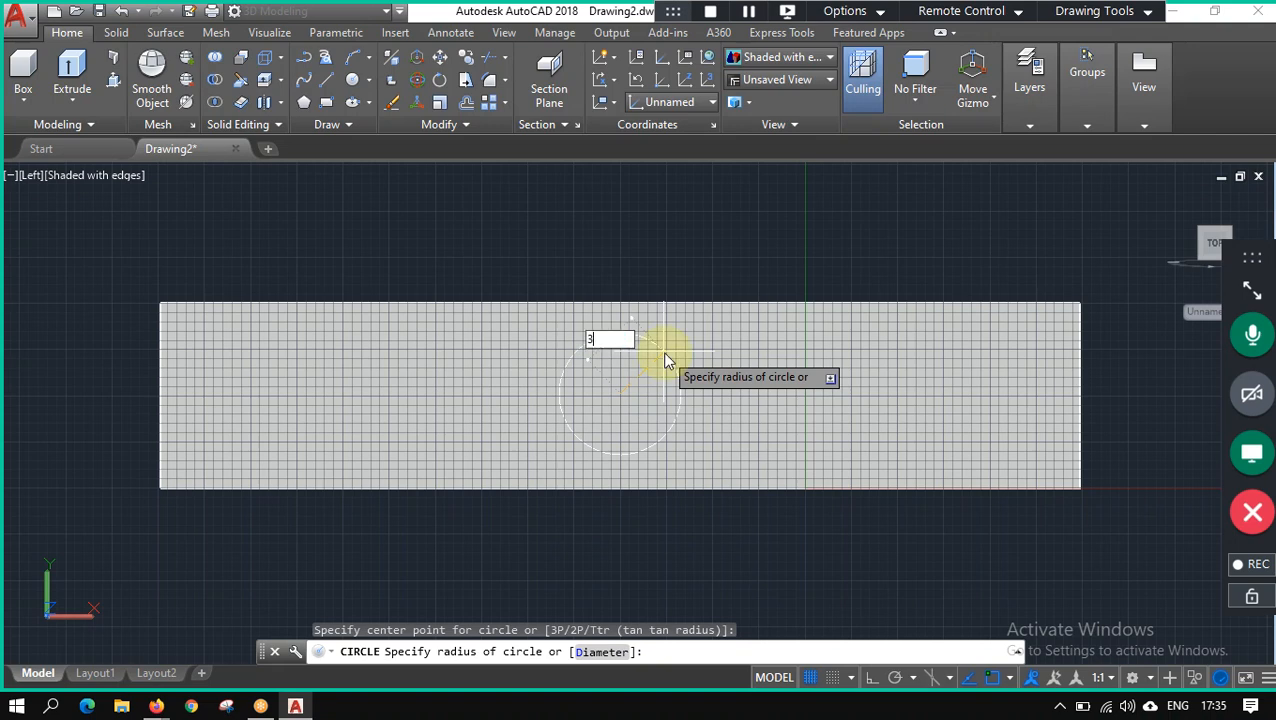
{"action": "type", "text": "00"}
{"action": "key", "text": "Return"}
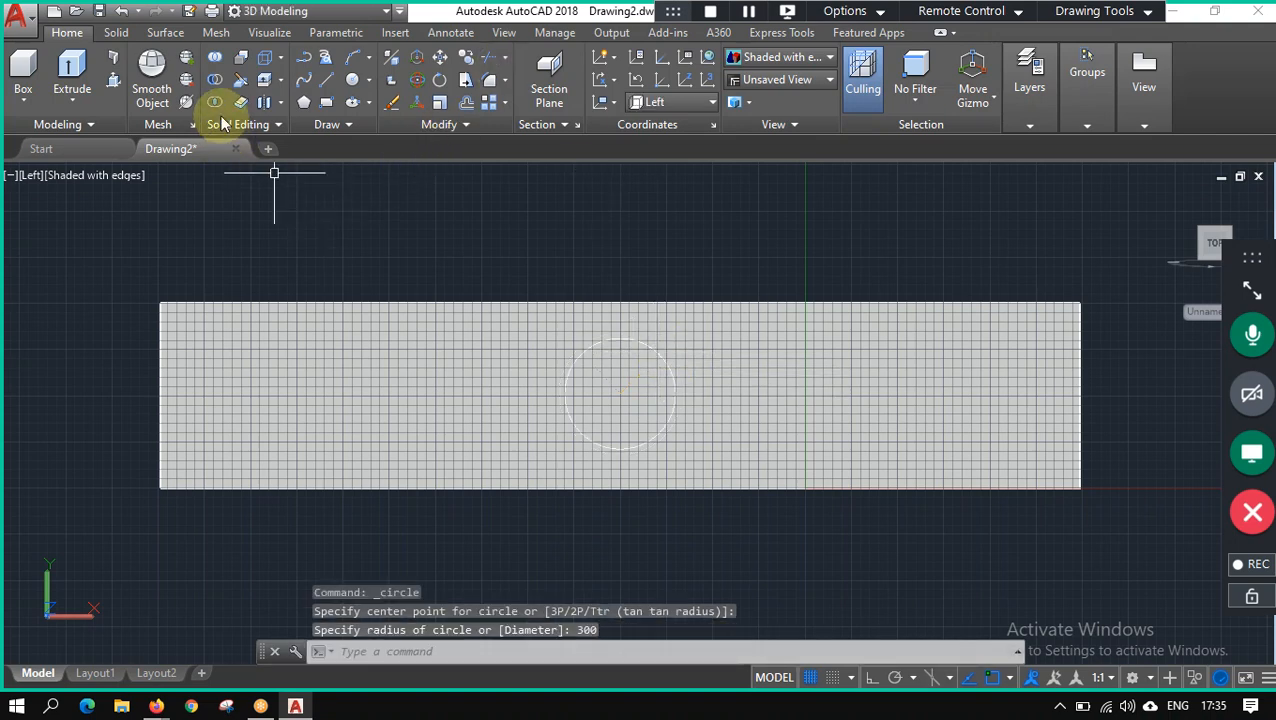
Try to subtract the flat circle from the box, changing to the SW Isometric view to pick it.
{"action": "left_click", "coordinate": [216, 80]}
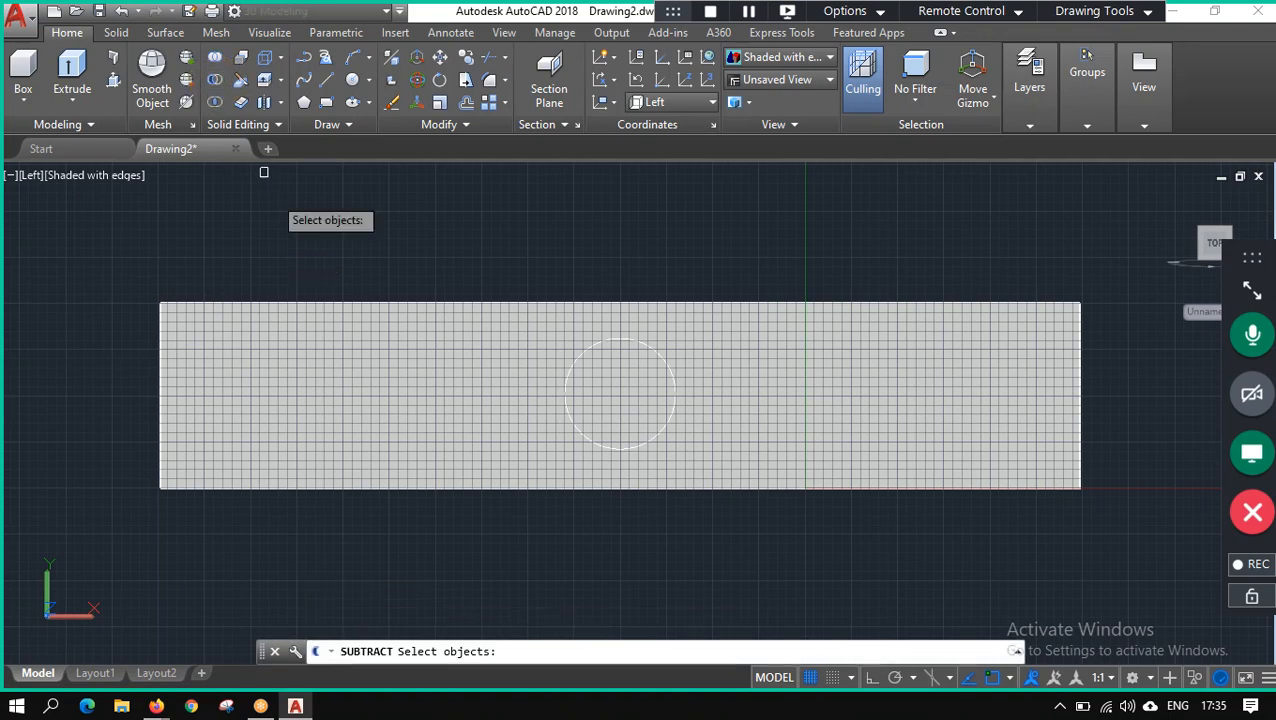
{"action": "left_click", "coordinate": [348, 324]}
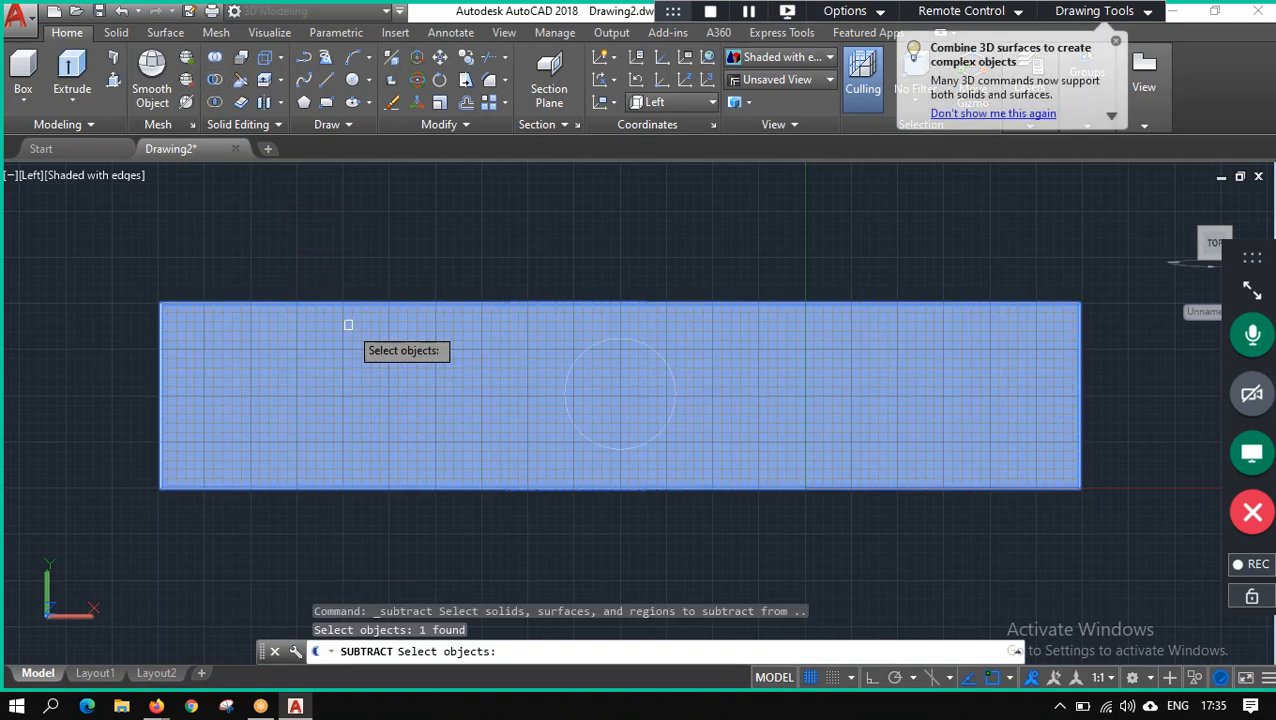
{"action": "key", "text": "Return"}
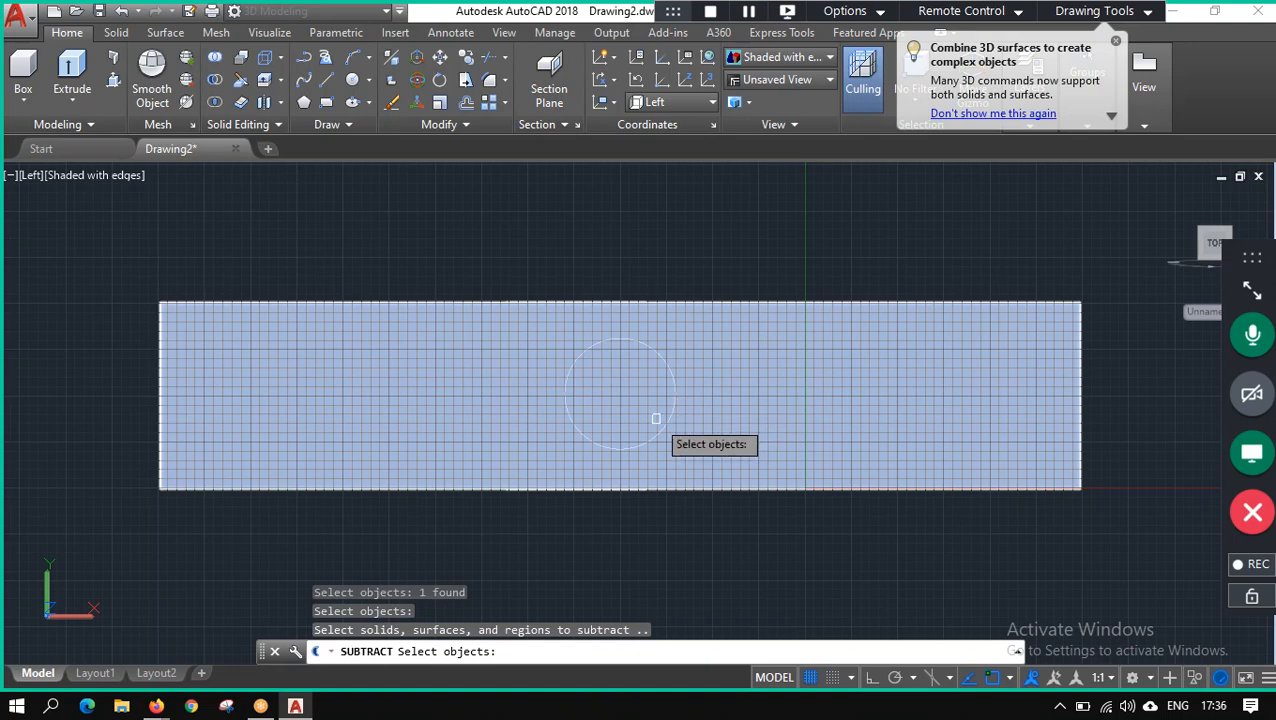
{"action": "scroll", "coordinate": [670, 403], "scroll_direction": "up", "scroll_amount": 5}
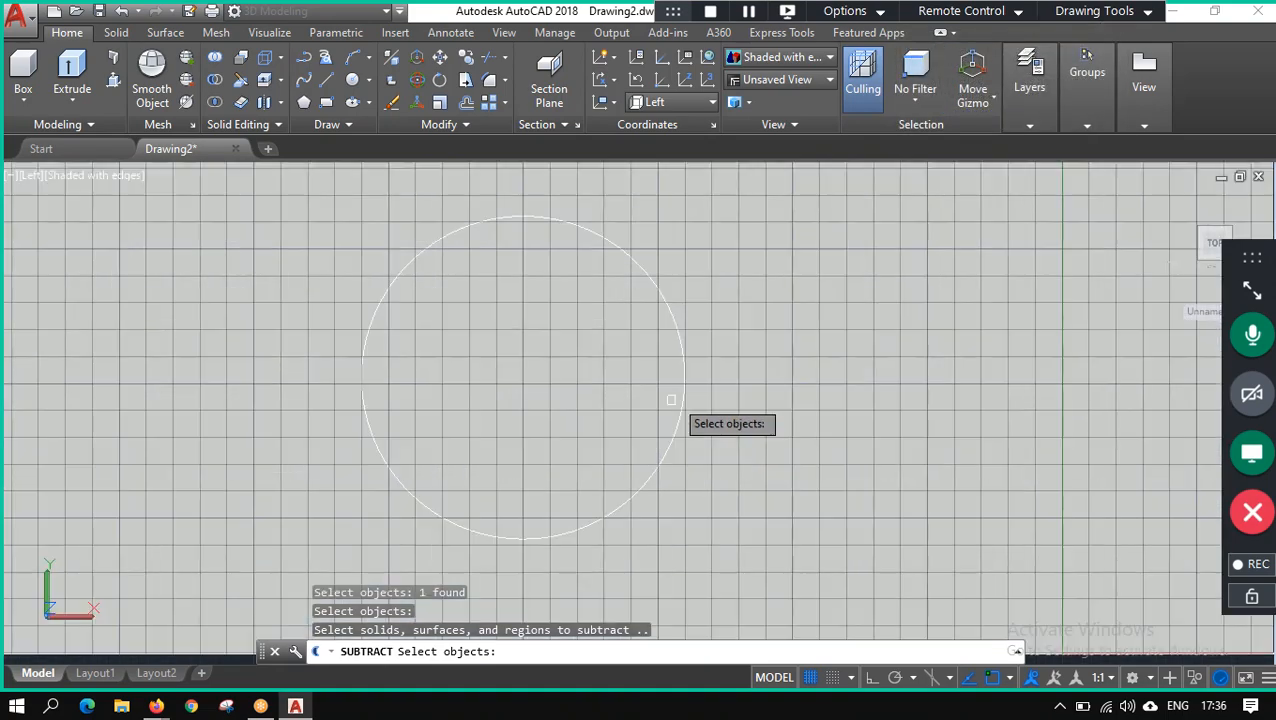
{"action": "scroll", "coordinate": [679, 427], "scroll_direction": "down", "scroll_amount": 8}
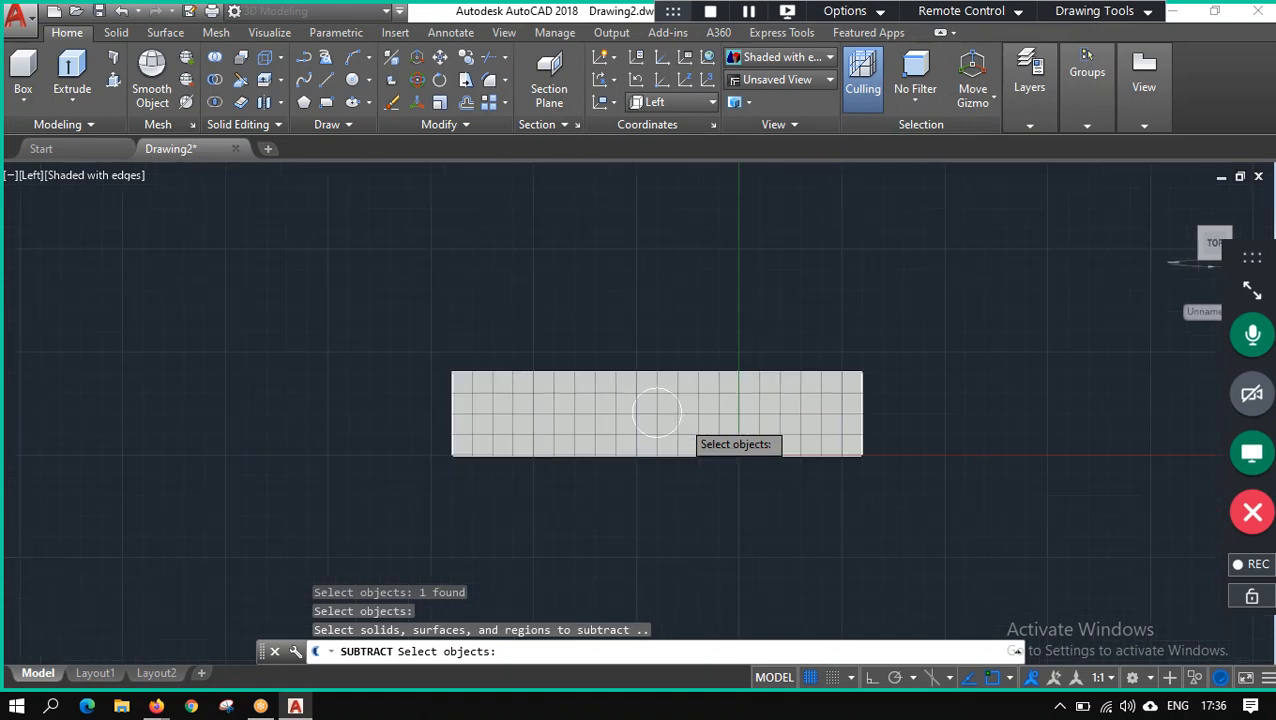
{"action": "scroll", "coordinate": [857, 339], "scroll_direction": "down", "scroll_amount": 2}
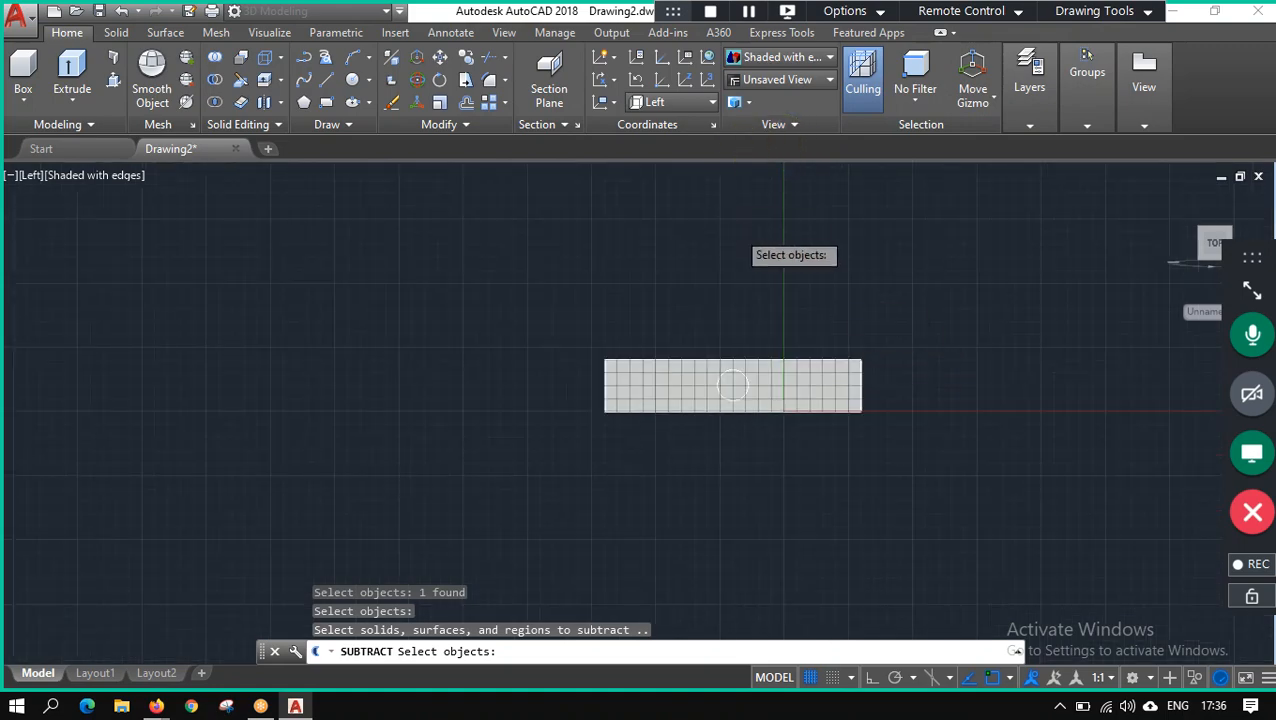
{"action": "scroll", "coordinate": [735, 245], "scroll_direction": "up", "scroll_amount": 3}
{"action": "scroll", "coordinate": [766, 604], "scroll_direction": "up", "scroll_amount": 3}
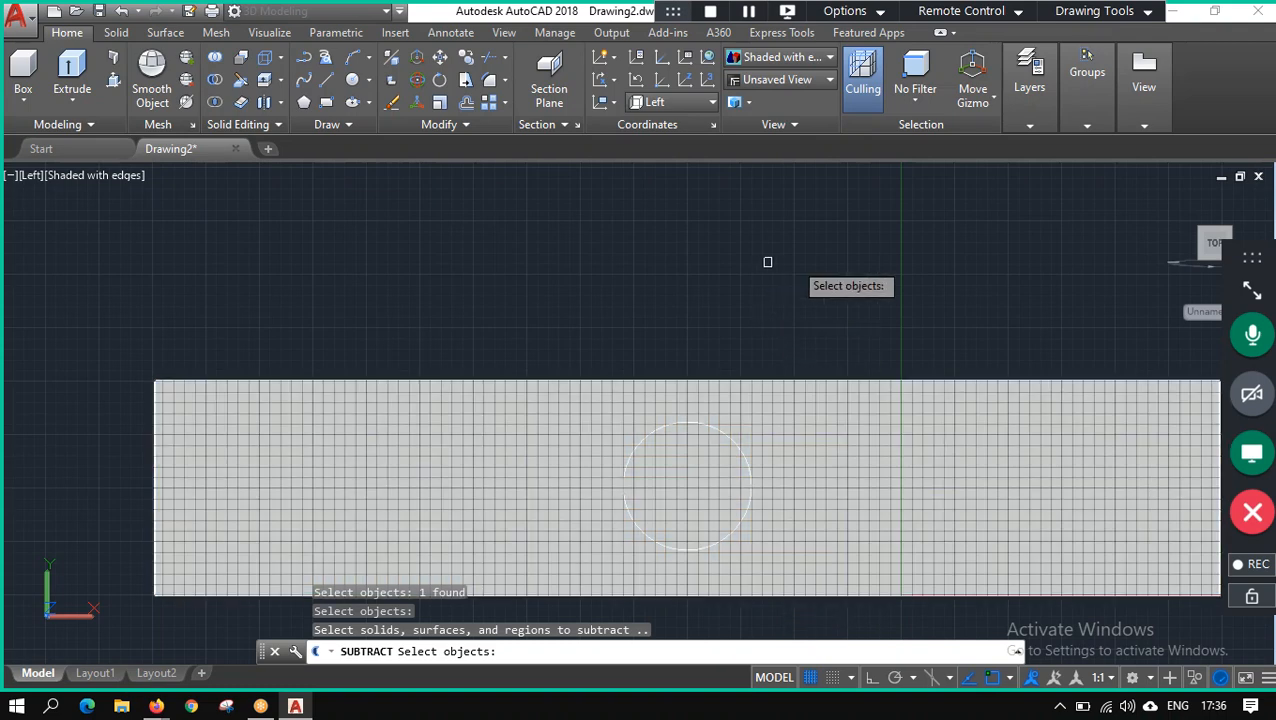
{"action": "mouse_move", "coordinate": [1225, 240]}
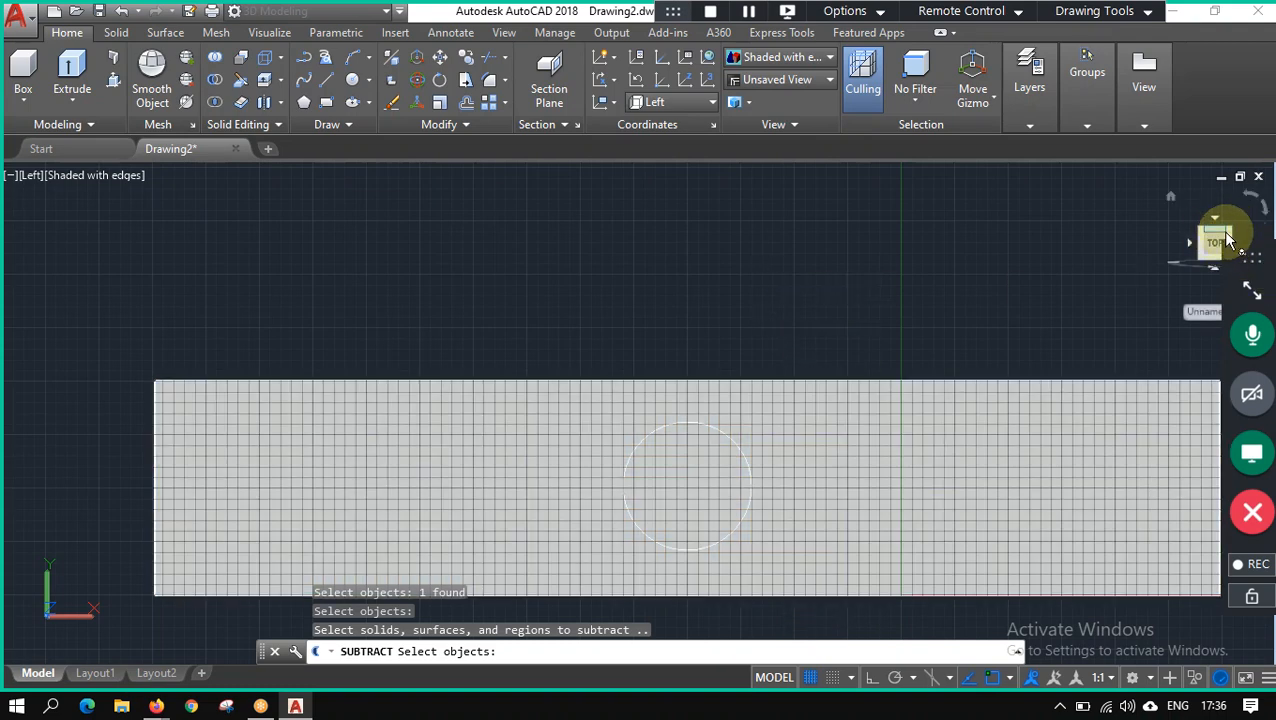
{"action": "left_click", "coordinate": [1230, 238]}
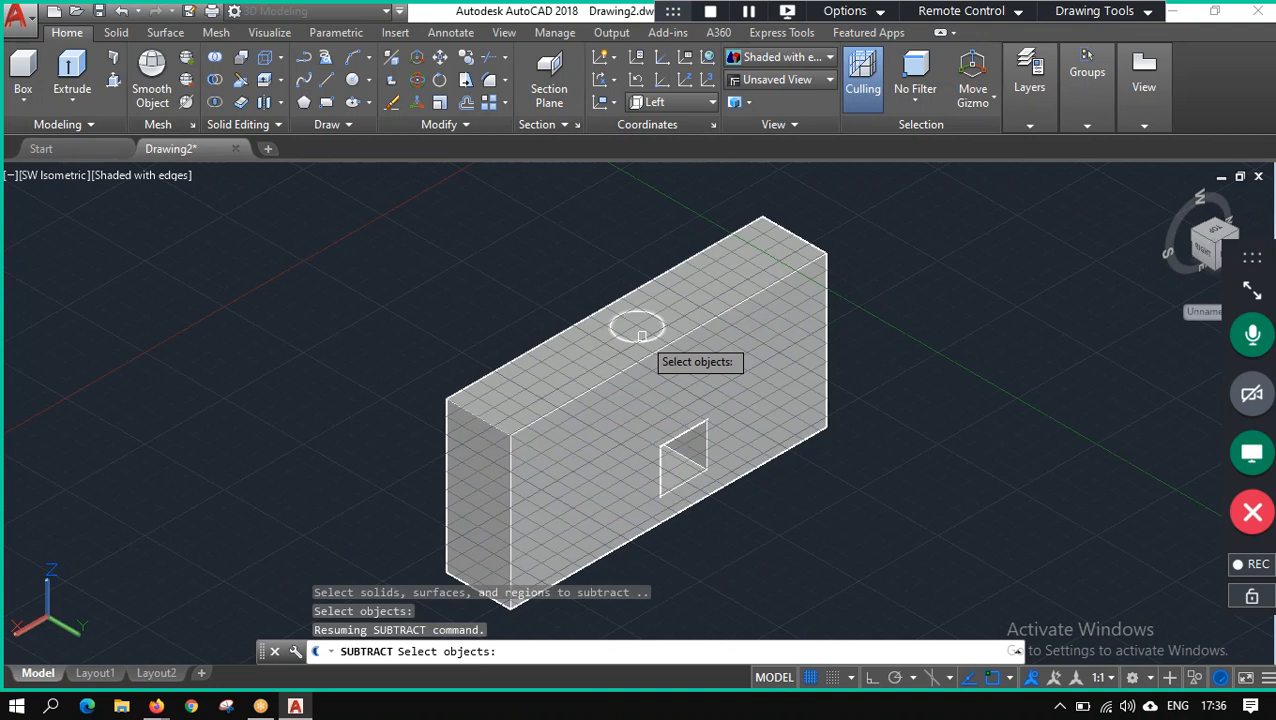
{"action": "left_click", "coordinate": [642, 334]}
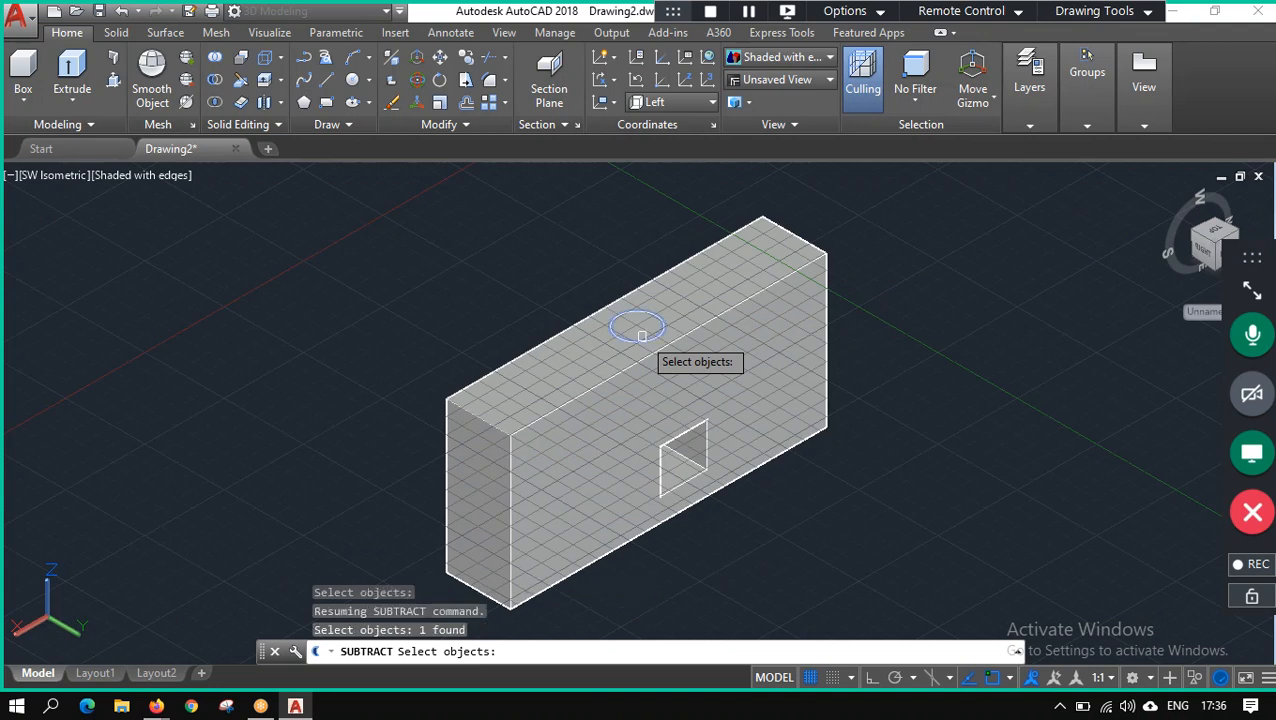
{"action": "key", "text": "Return"}
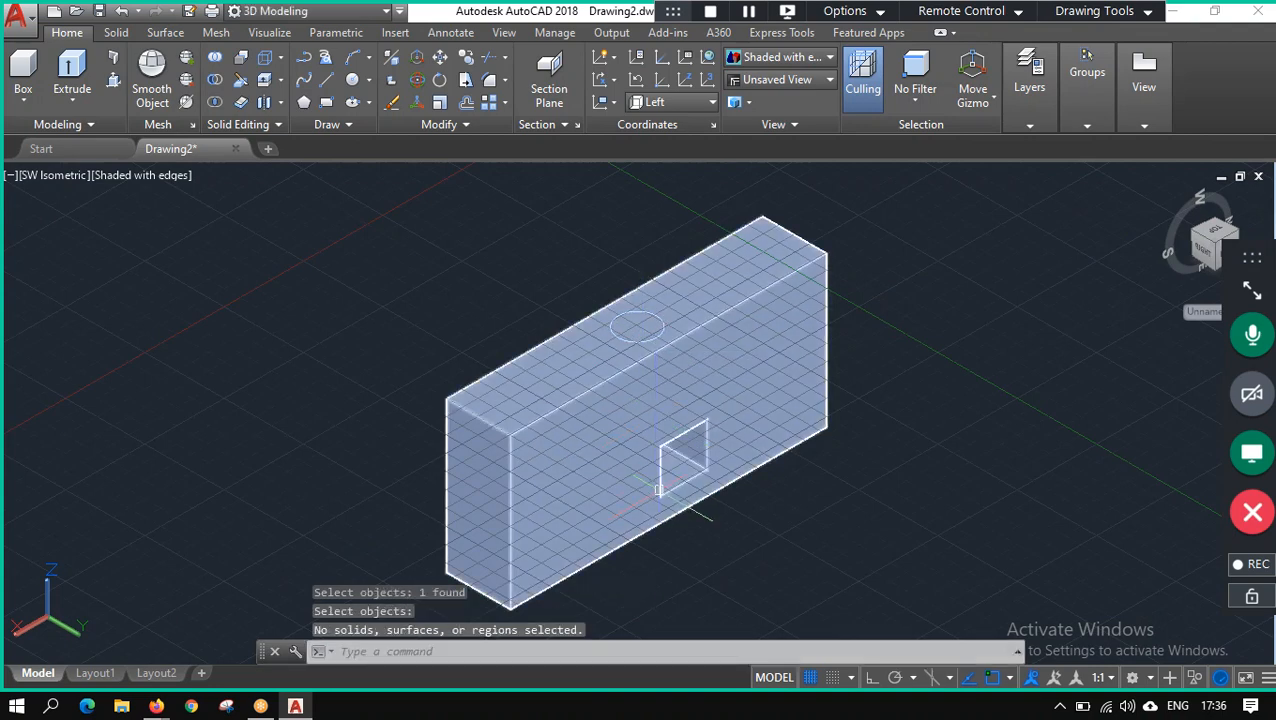
{"action": "key", "text": "Escape"}
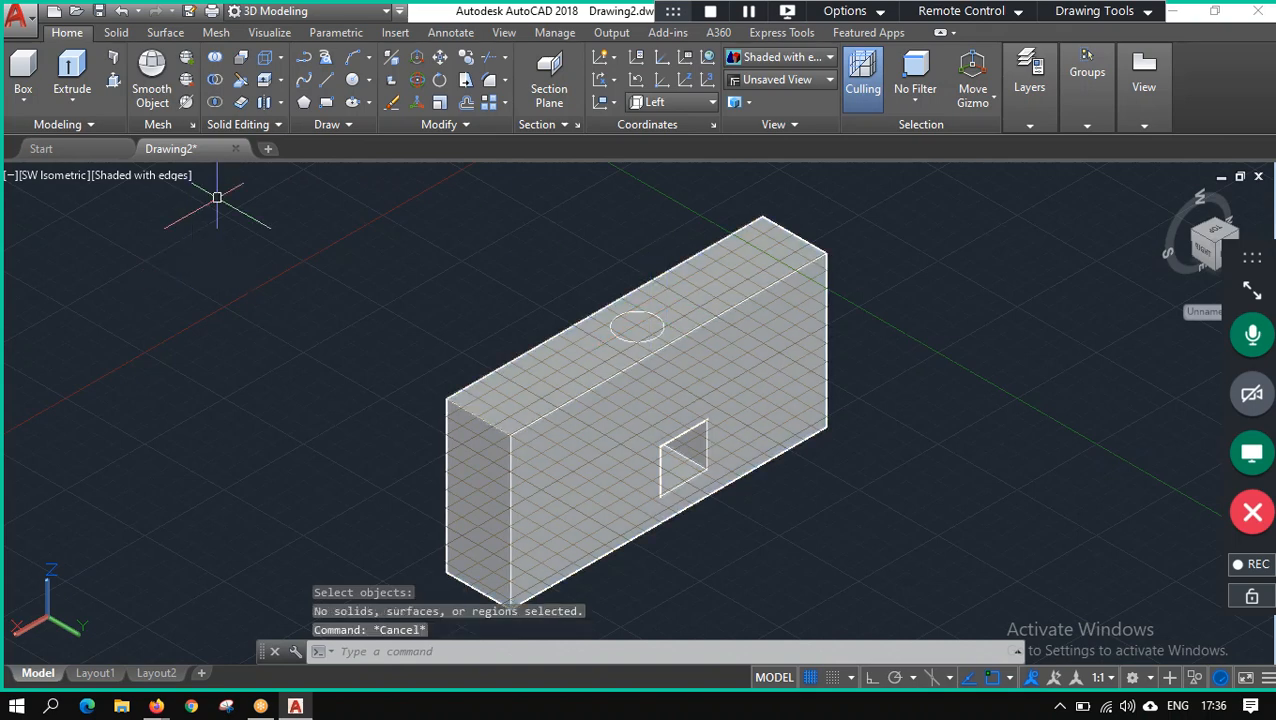
Extrude the circle about 3000 units through the box so the cylinder protrudes from the opposite face.
{"action": "left_click", "coordinate": [620, 333]}
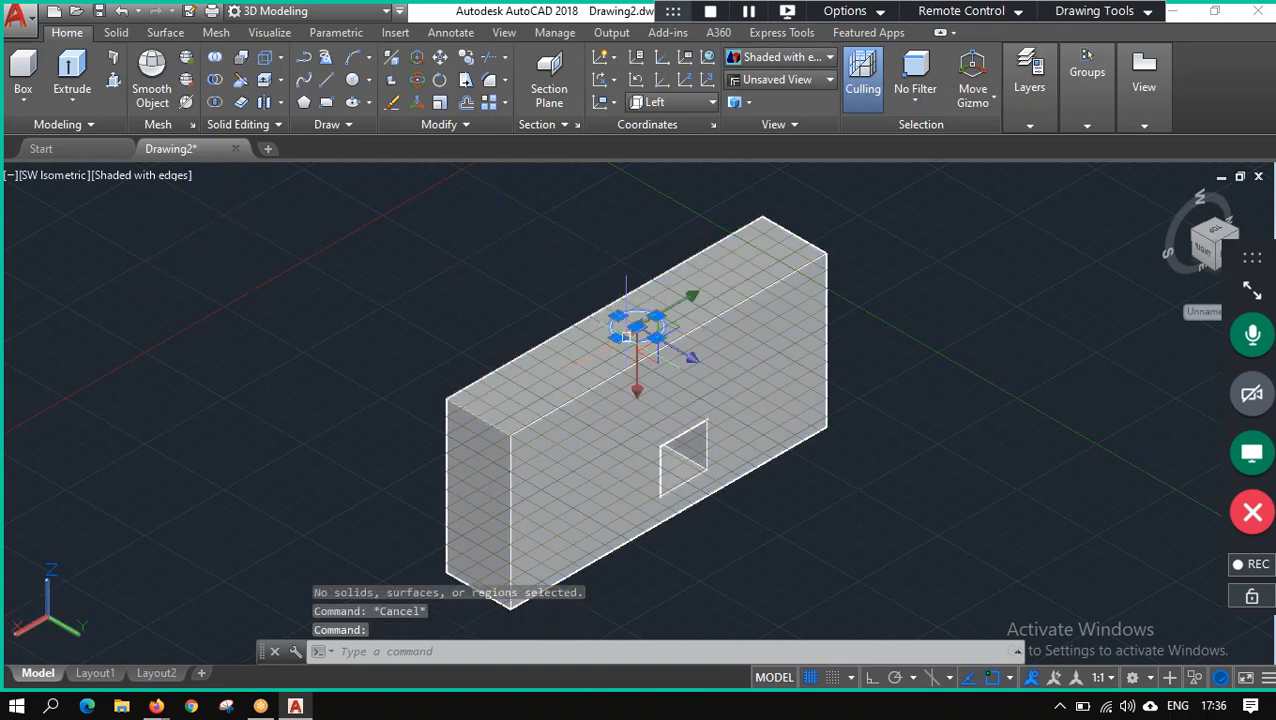
{"action": "left_click", "coordinate": [64, 82]}
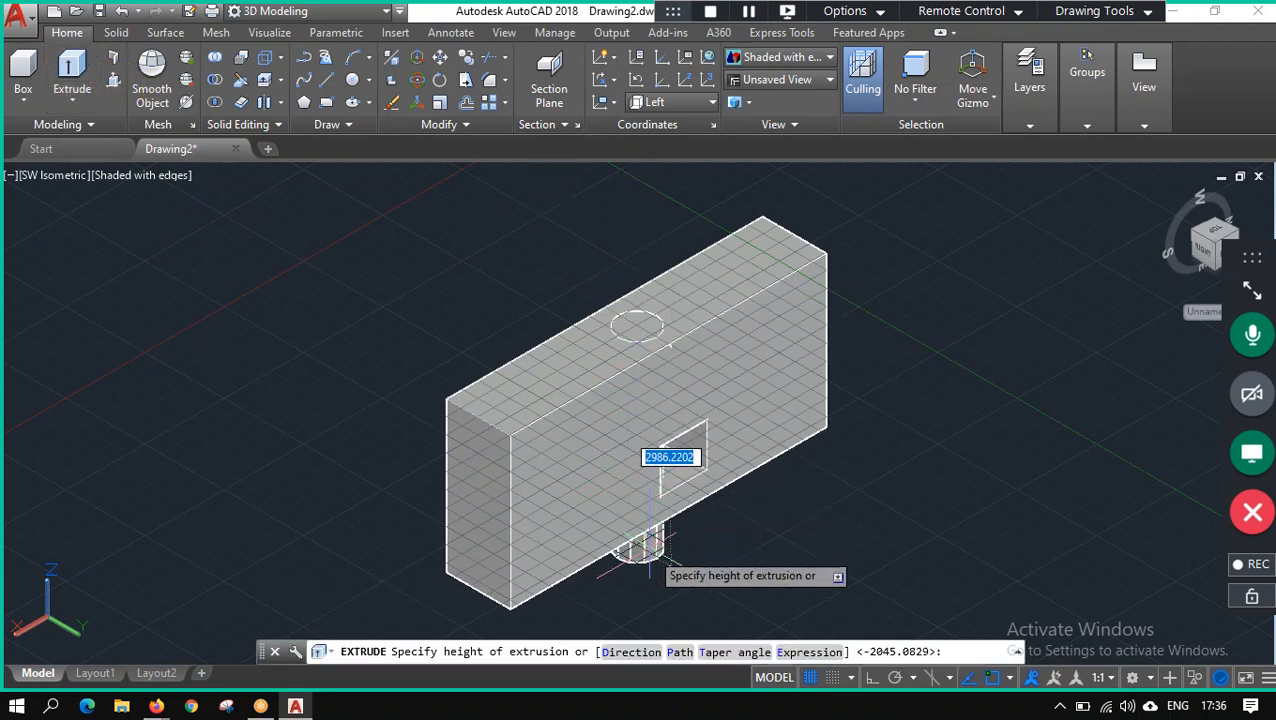
{"action": "left_click", "coordinate": [665, 482]}
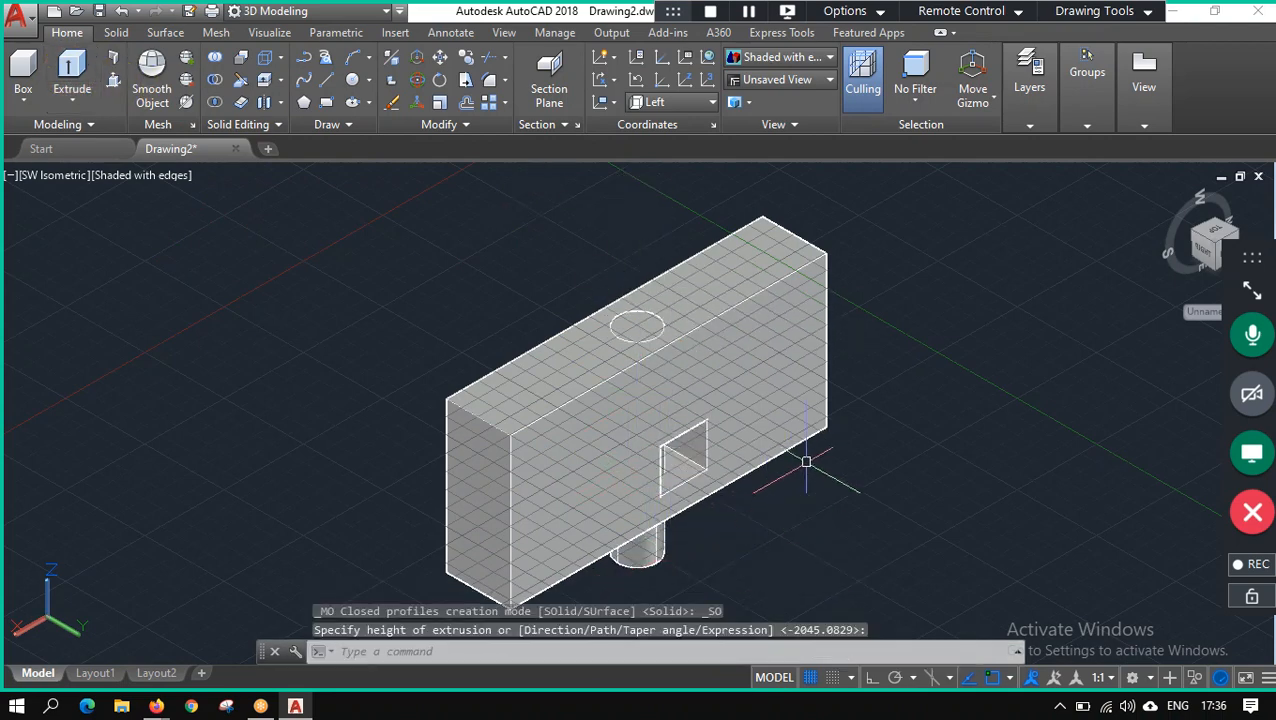
{"action": "key", "text": "Escape"}
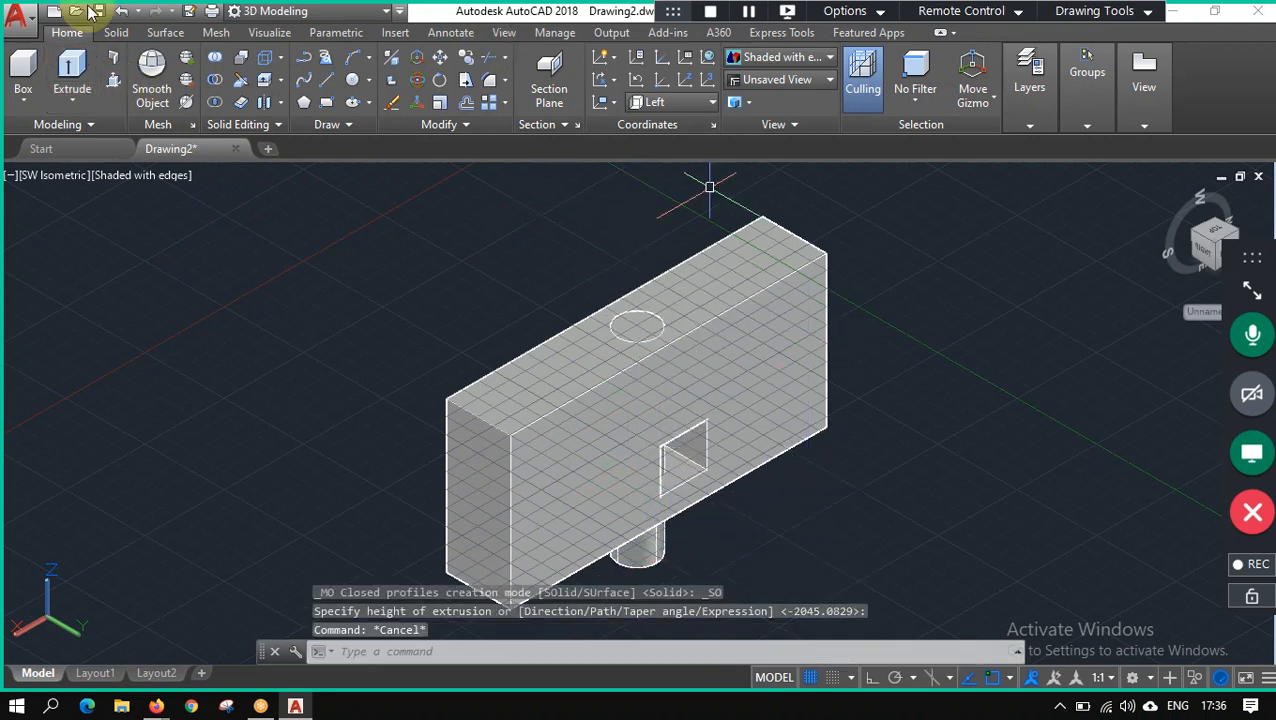
Subtract the extruded cylinder from the box to cut a round hole across it.
{"action": "left_click", "coordinate": [215, 80]}
{"action": "left_click", "coordinate": [617, 443]}
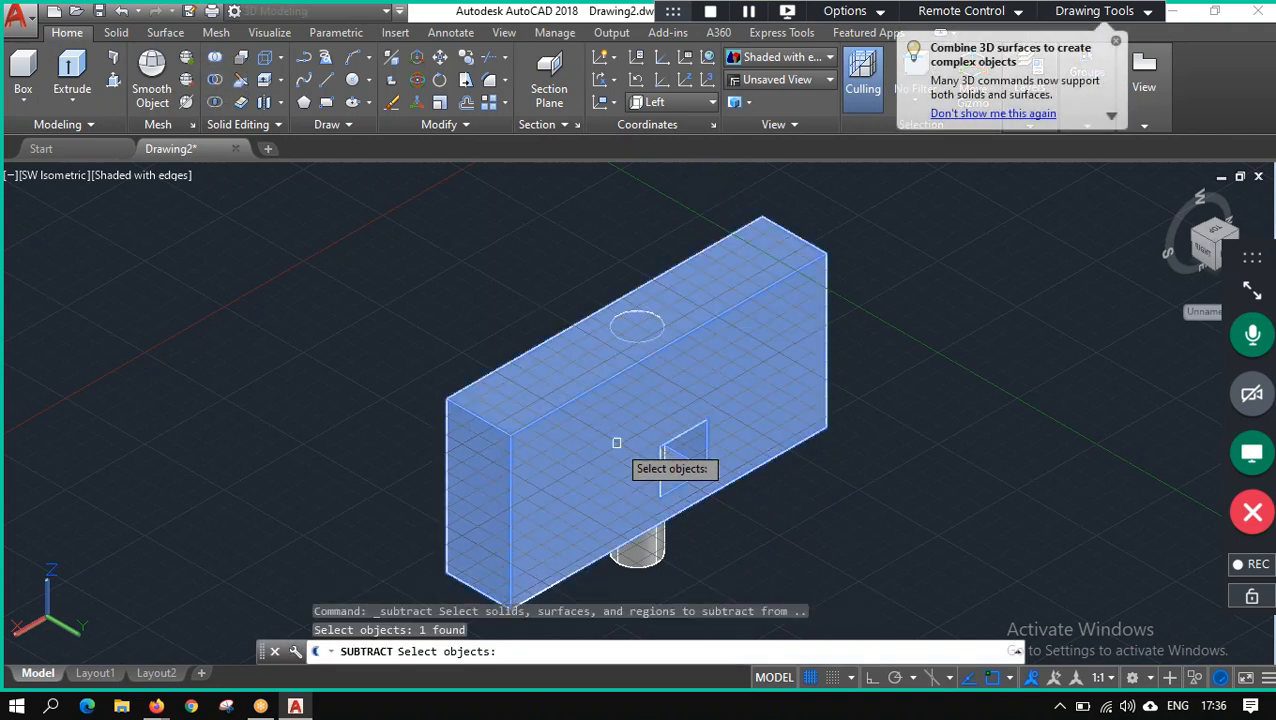
{"action": "key", "text": "Return"}
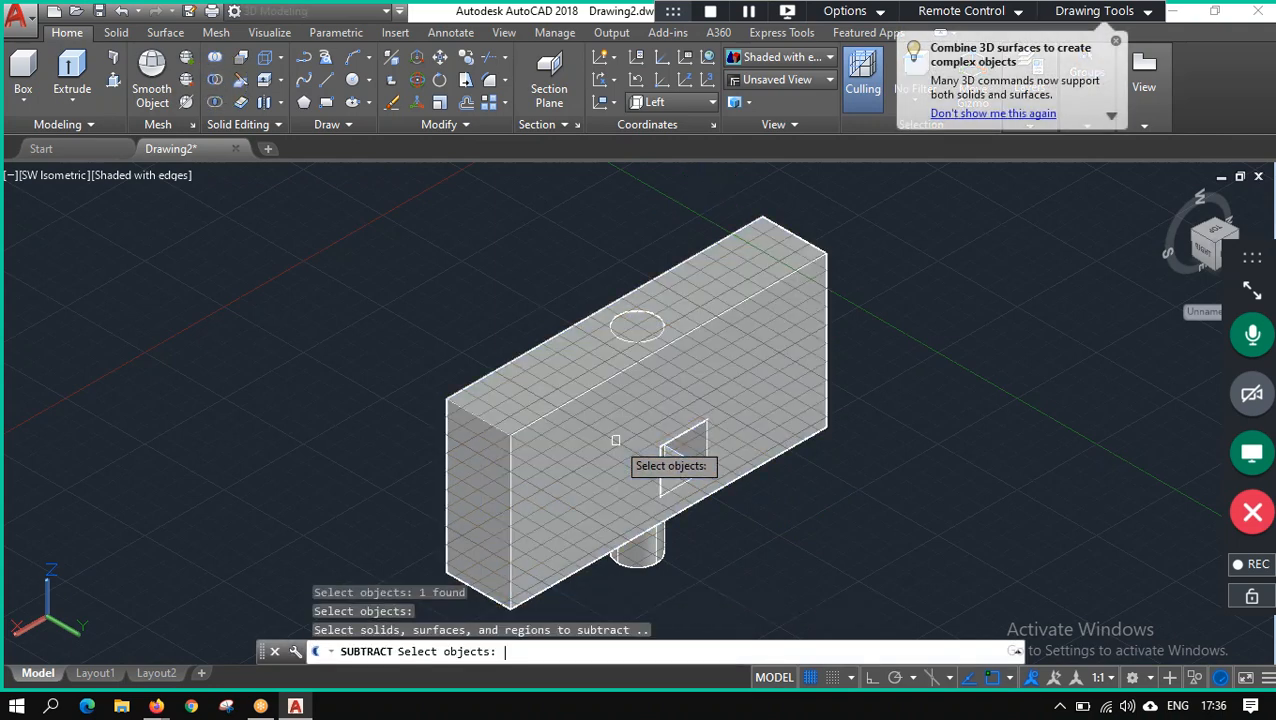
{"action": "left_click", "coordinate": [644, 549]}
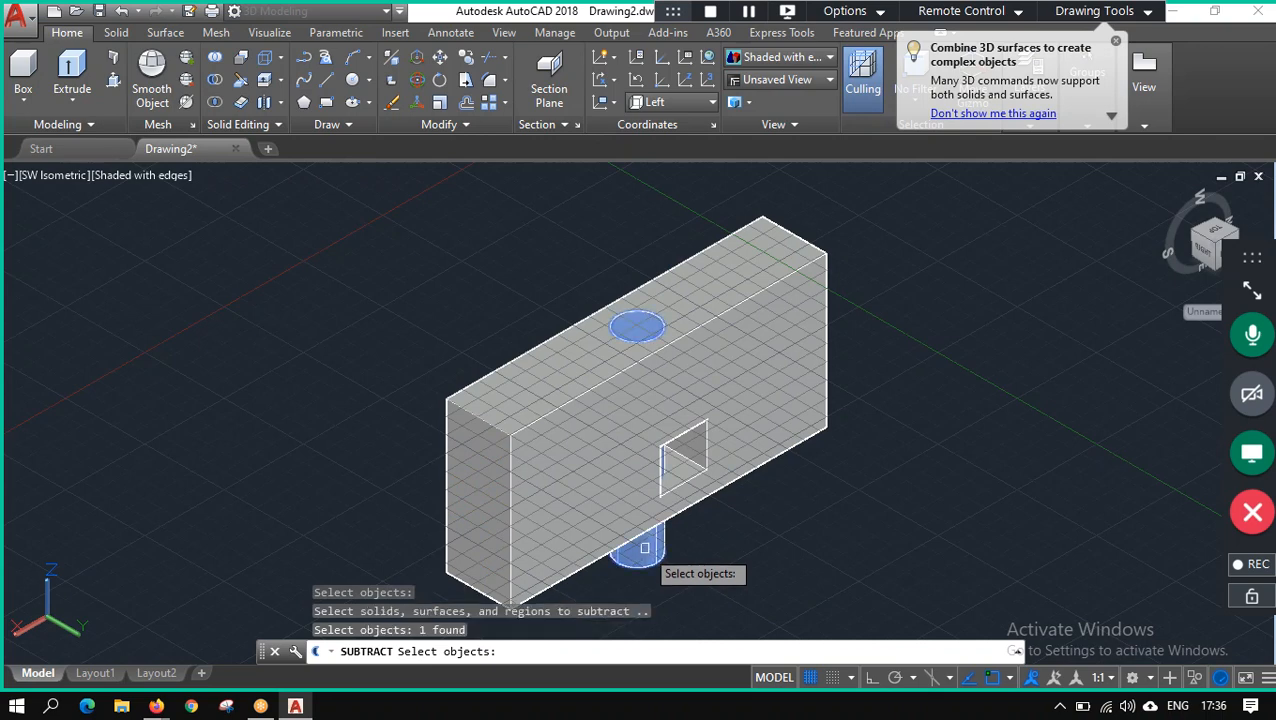
{"action": "key", "text": "Return"}
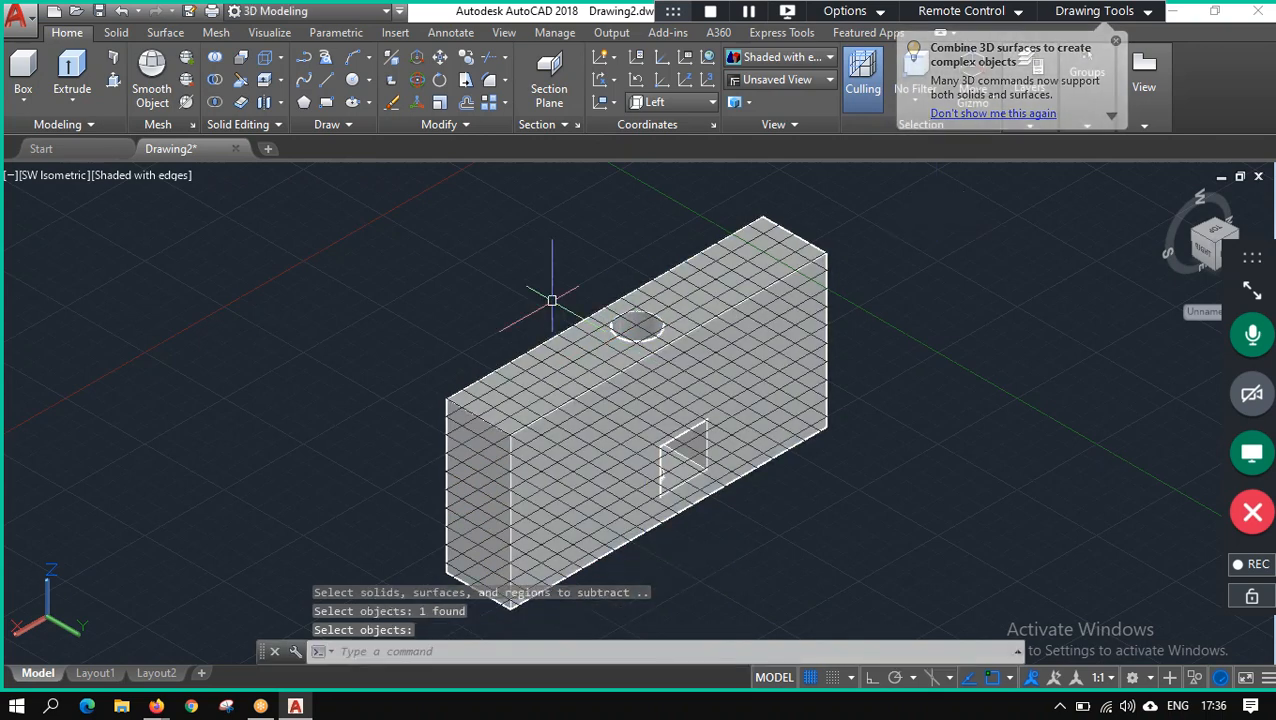
{"action": "left_click", "coordinate": [47, 180]}
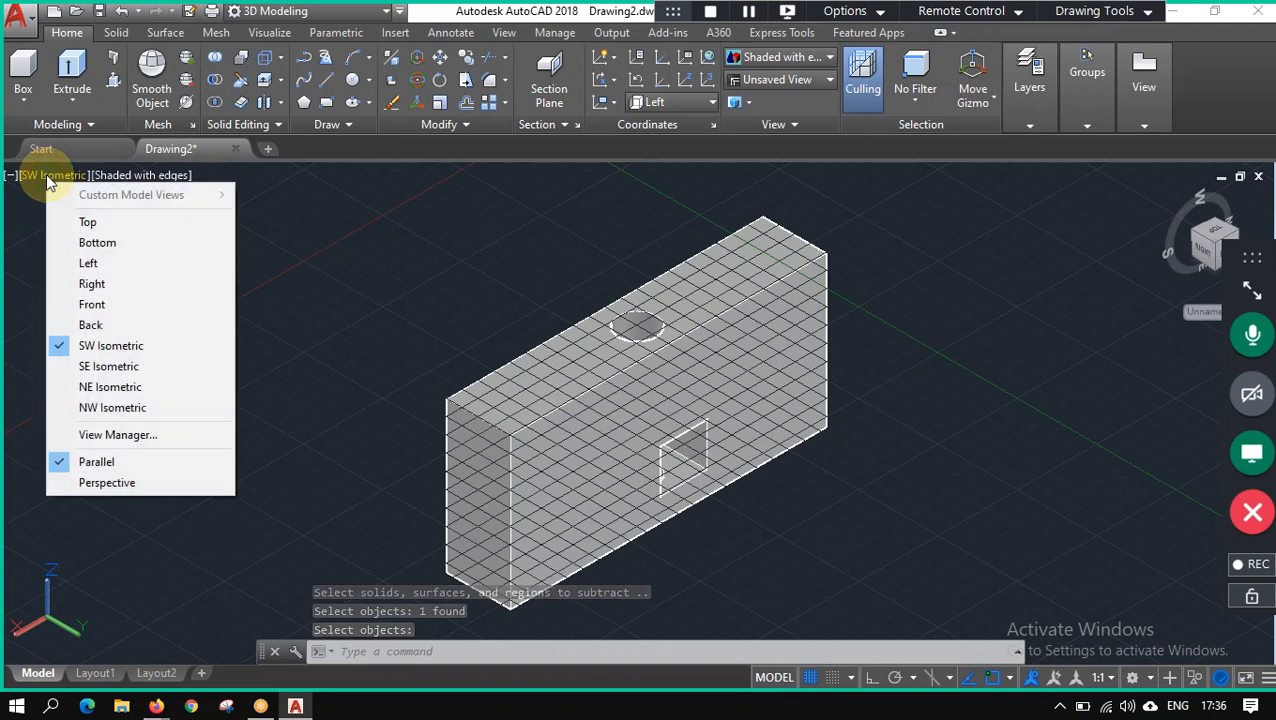
{"action": "left_click", "coordinate": [141, 180]}
{"action": "key", "text": "Escape"}
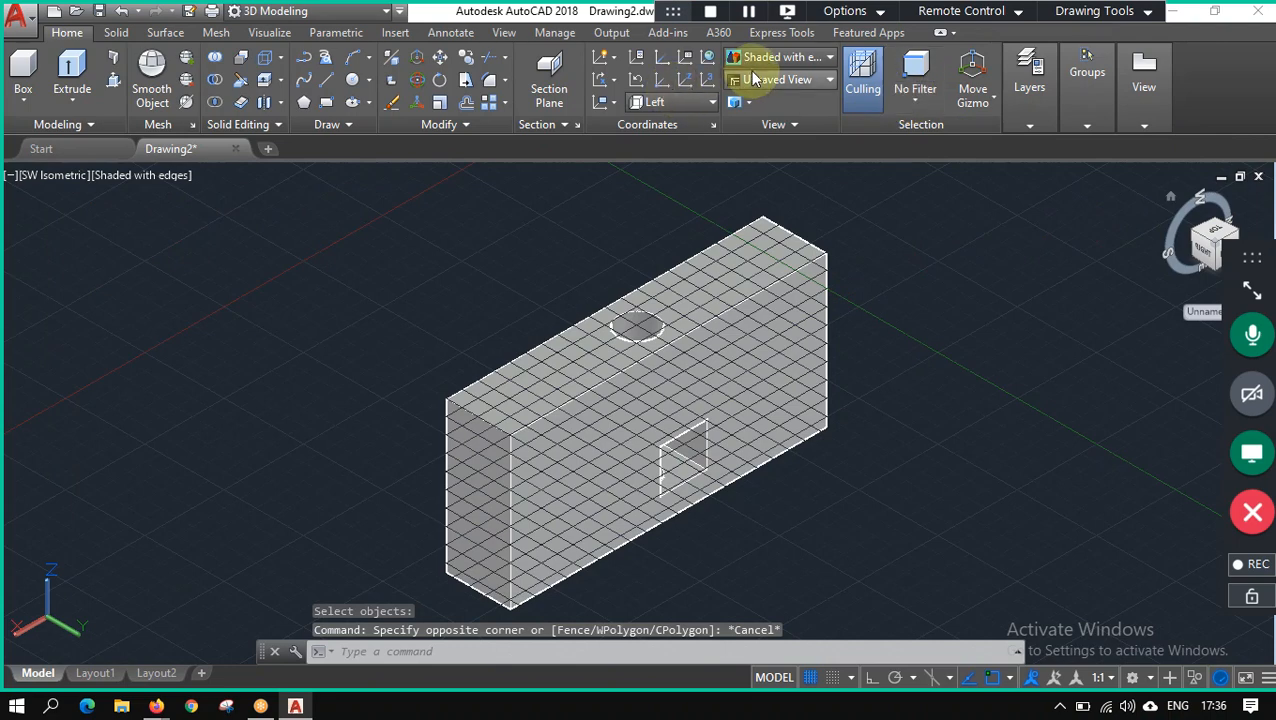
{"action": "left_click", "coordinate": [993, 104]}
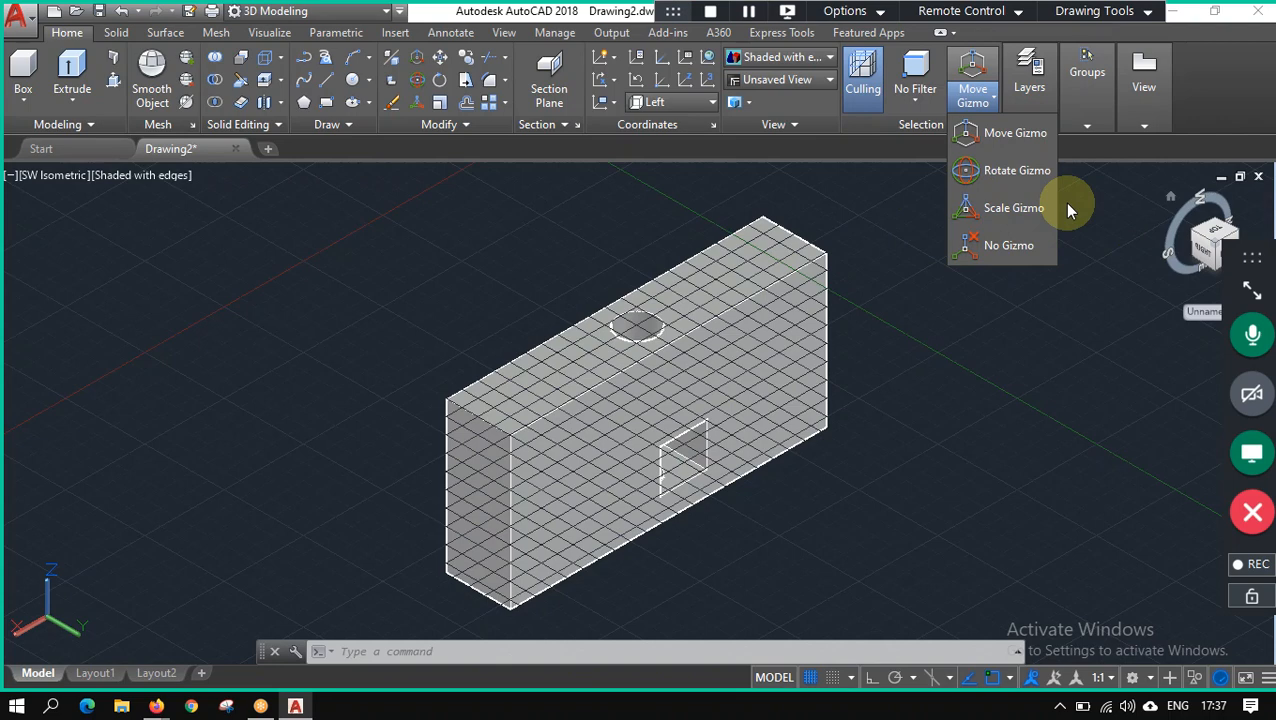
Set the default gizmo to Rotate, select the box with the two holes and turn it slightly about the vertical axis.
{"action": "left_click", "coordinate": [1010, 172]}
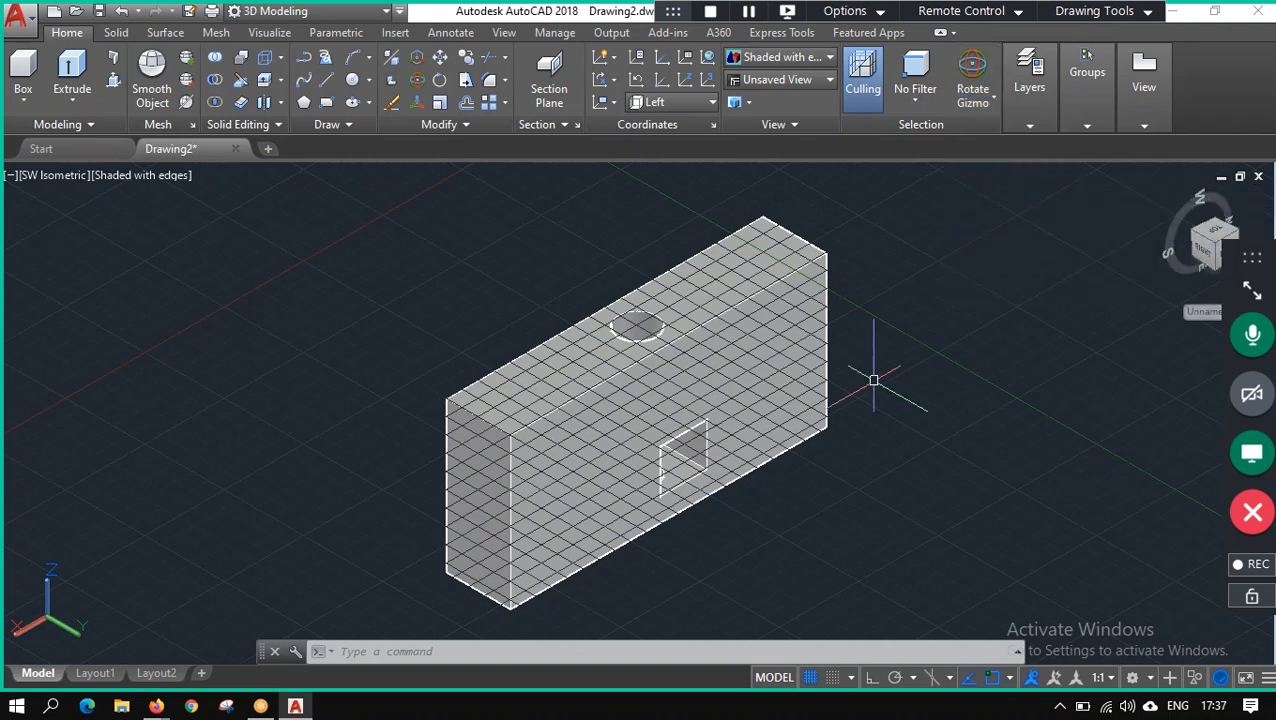
{"action": "left_click", "coordinate": [861, 410]}
{"action": "mouse_move", "coordinate": [861, 410]}
{"action": "left_mouse_down"}
{"action": "mouse_move", "coordinate": [834, 379]}
{"action": "mouse_move", "coordinate": [661, 362]}
{"action": "mouse_move", "coordinate": [650, 380]}
{"action": "left_mouse_up"}
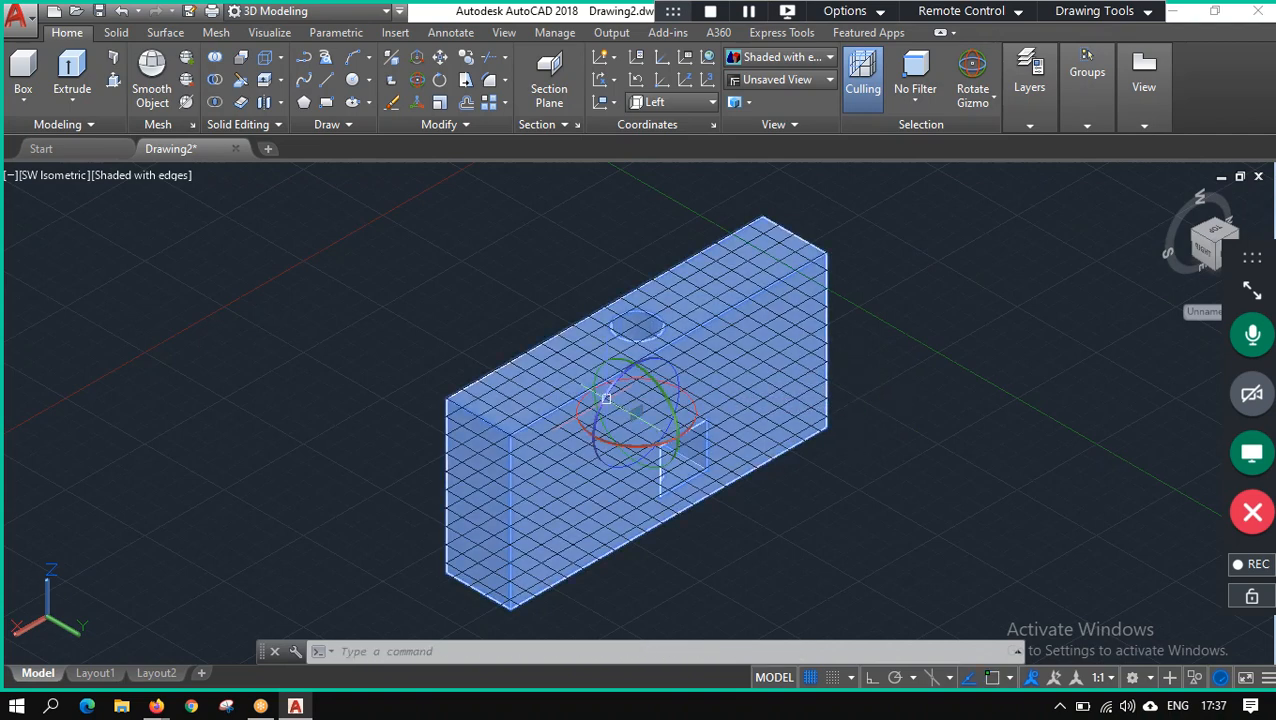
{"action": "left_click", "coordinate": [684, 432]}
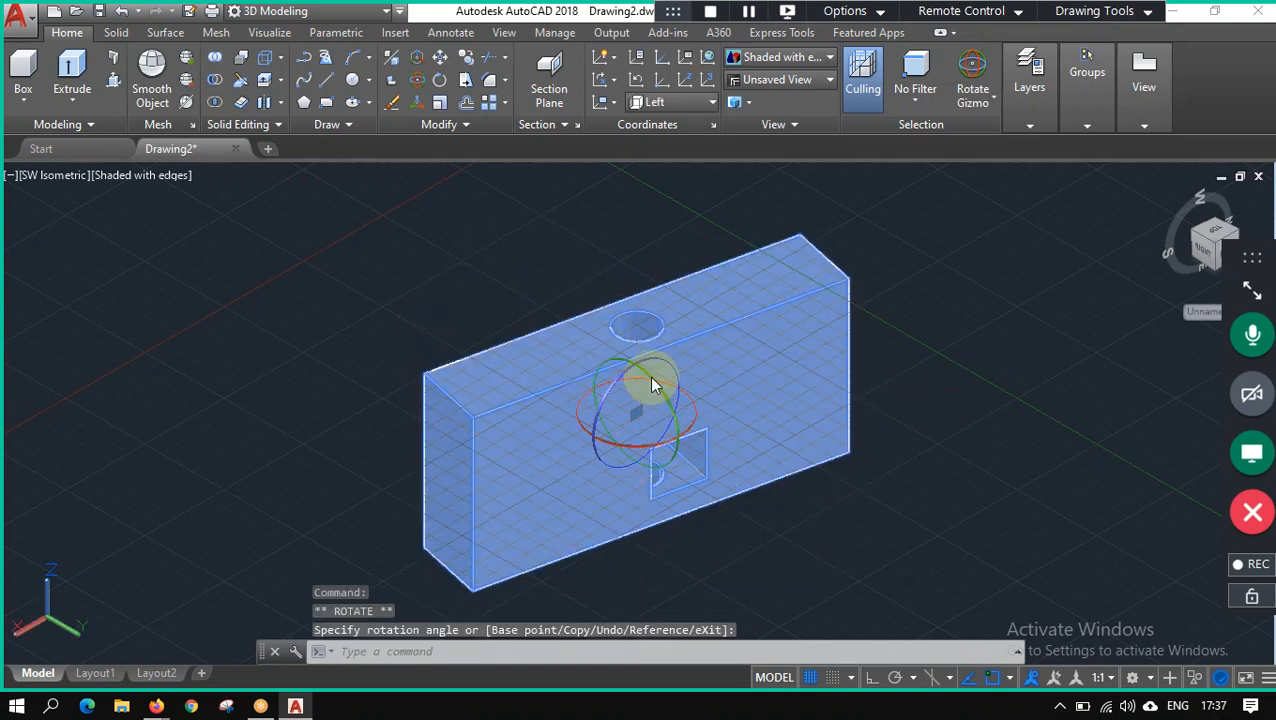
Rotate the box about 93 degrees around the green gizmo axis so its round-hole face tilts toward the front.
{"action": "scroll", "coordinate": [653, 385], "scroll_direction": "up", "scroll_amount": 2}
{"action": "scroll", "coordinate": [653, 395], "scroll_direction": "up", "scroll_amount": 2}
{"action": "scroll", "coordinate": [643, 427], "scroll_direction": "down", "scroll_amount": 4}
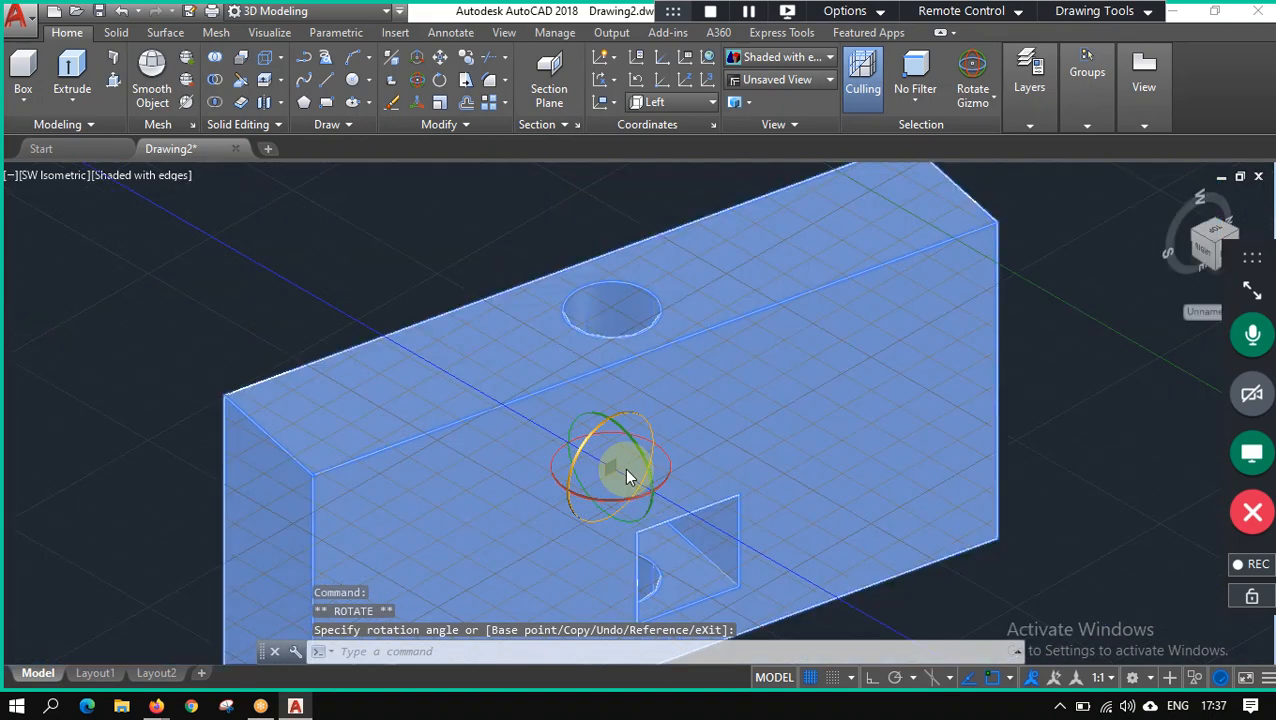
{"action": "scroll", "coordinate": [622, 484], "scroll_direction": "up", "scroll_amount": 3}
{"action": "scroll", "coordinate": [631, 486], "scroll_direction": "up", "scroll_amount": 2}
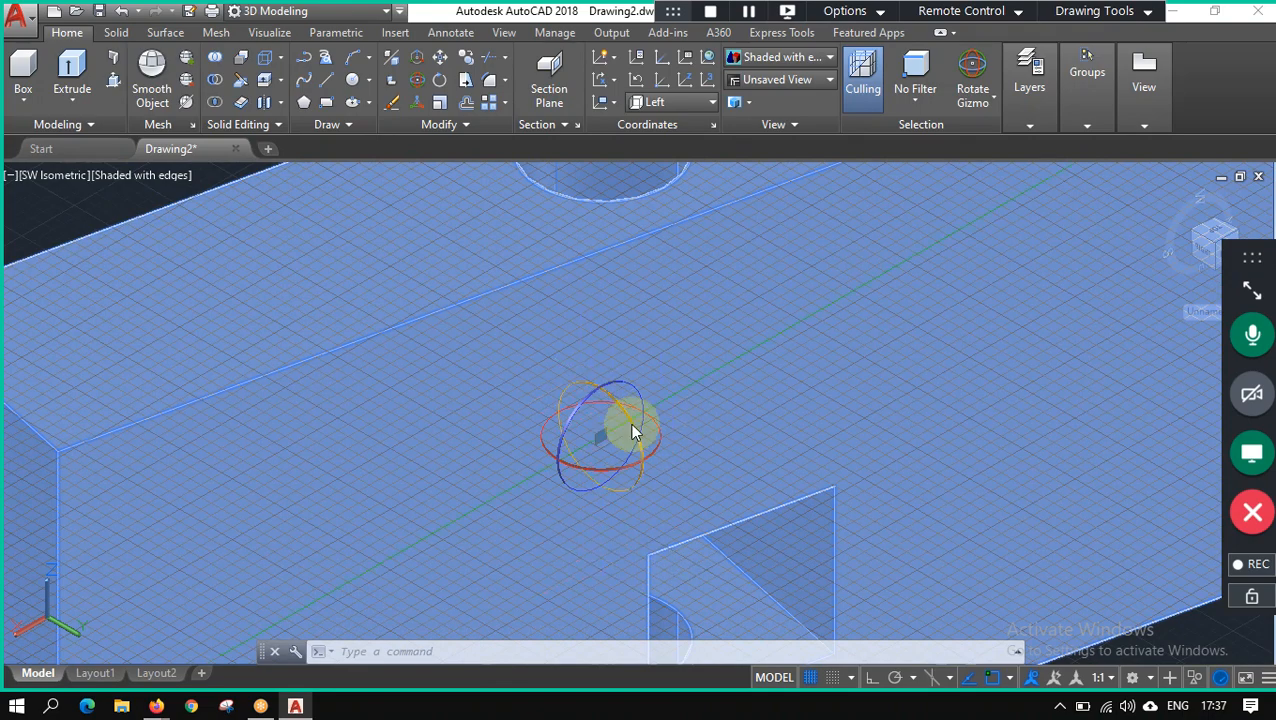
{"action": "scroll", "coordinate": [629, 425], "scroll_direction": "down", "scroll_amount": 5}
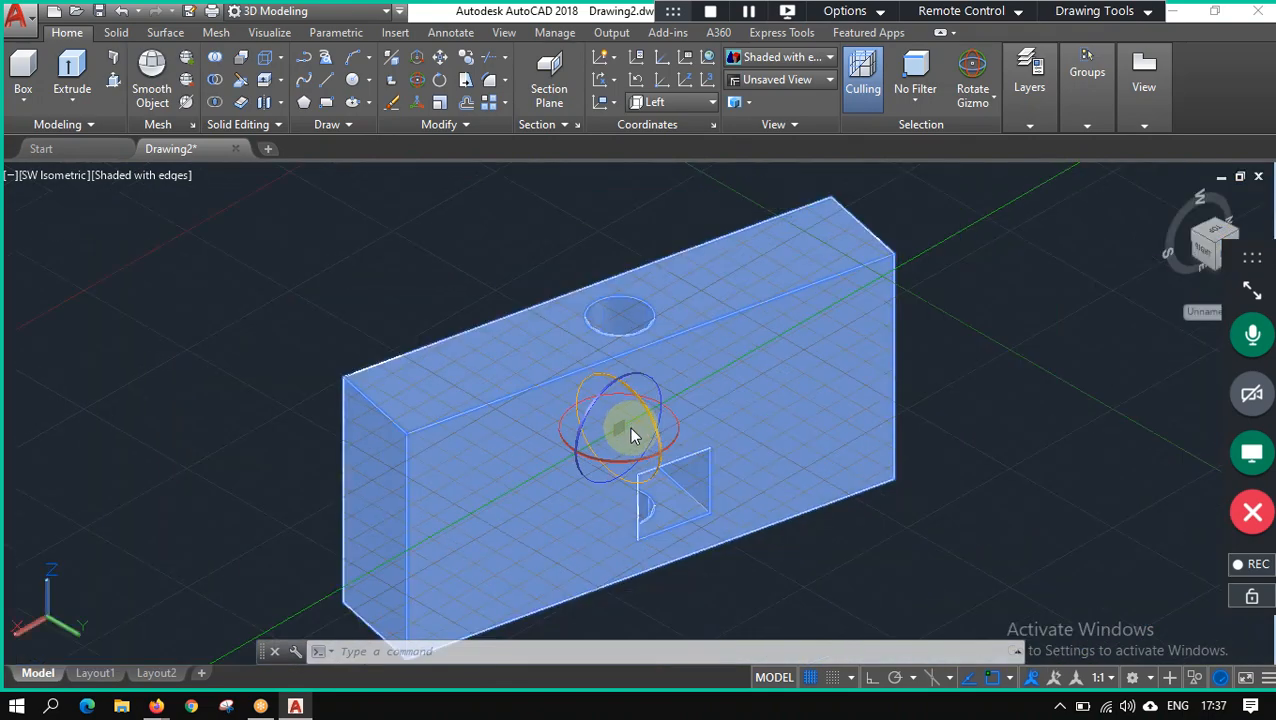
{"action": "left_click", "coordinate": [650, 420]}
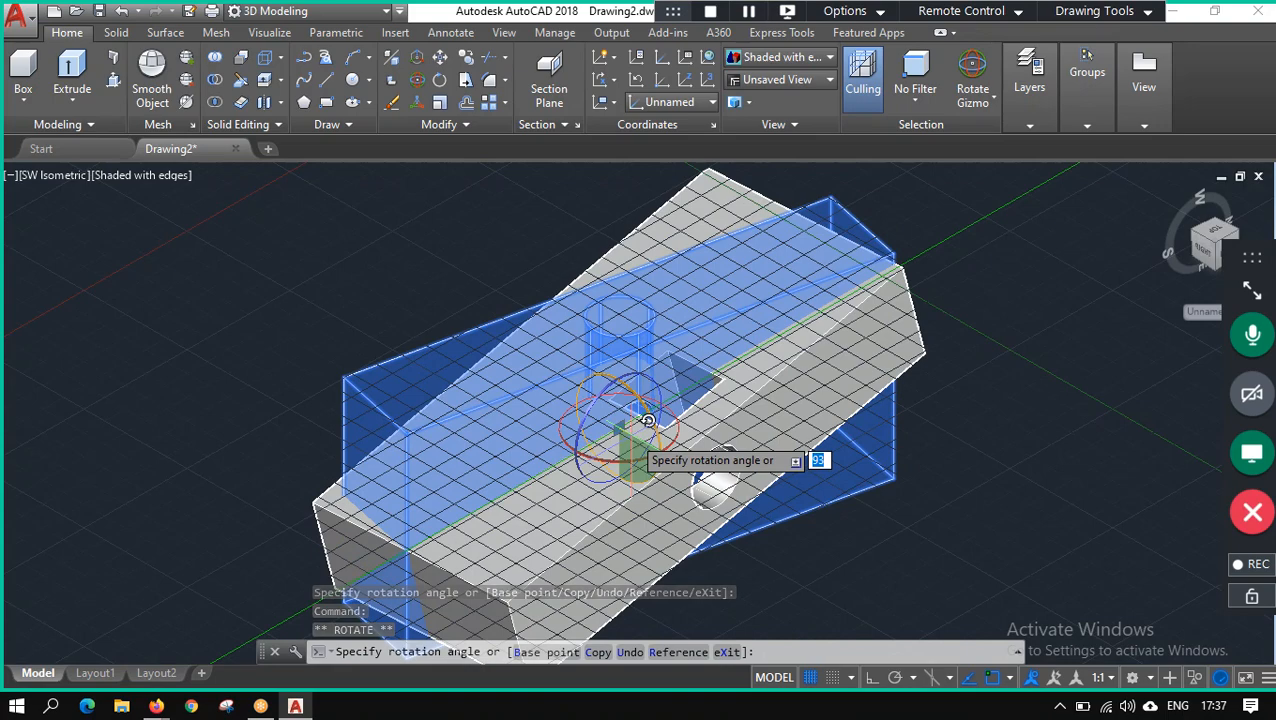
{"action": "left_click", "coordinate": [650, 420]}
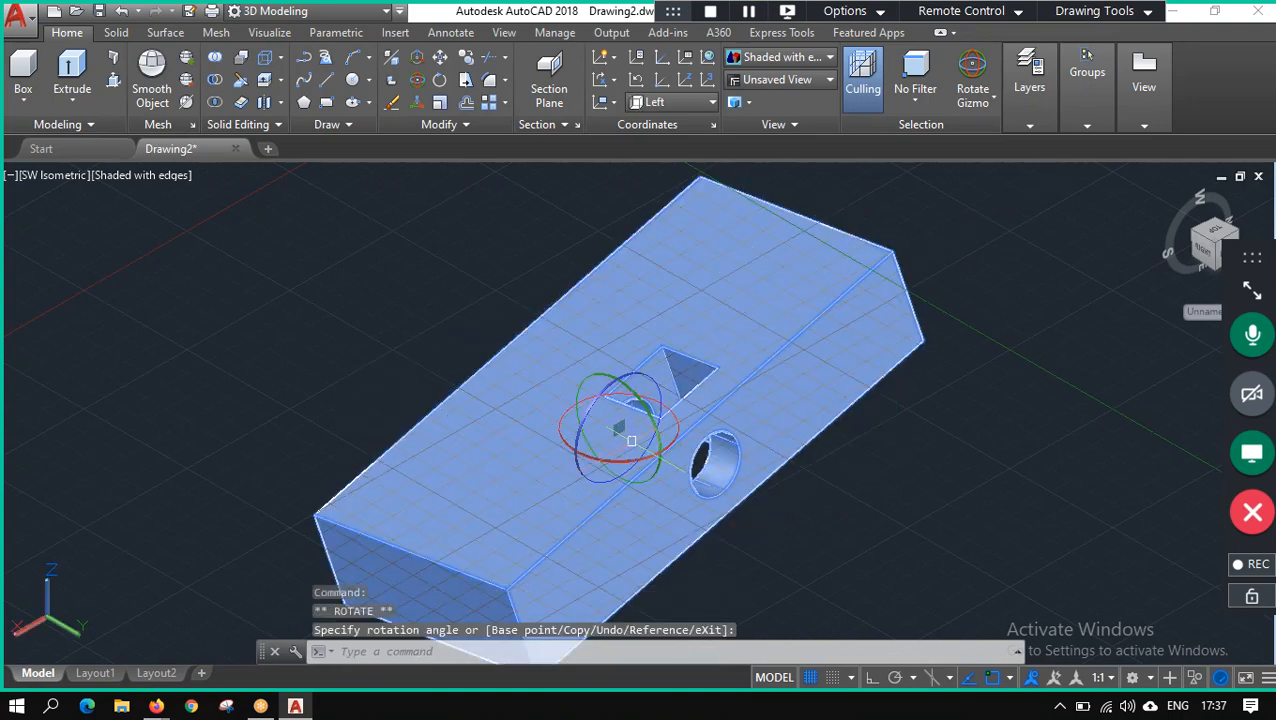
Rotate the box around the gizmo's red vertical axis and by about 40 degrees around its green axis.
{"action": "left_click", "coordinate": [665, 436]}
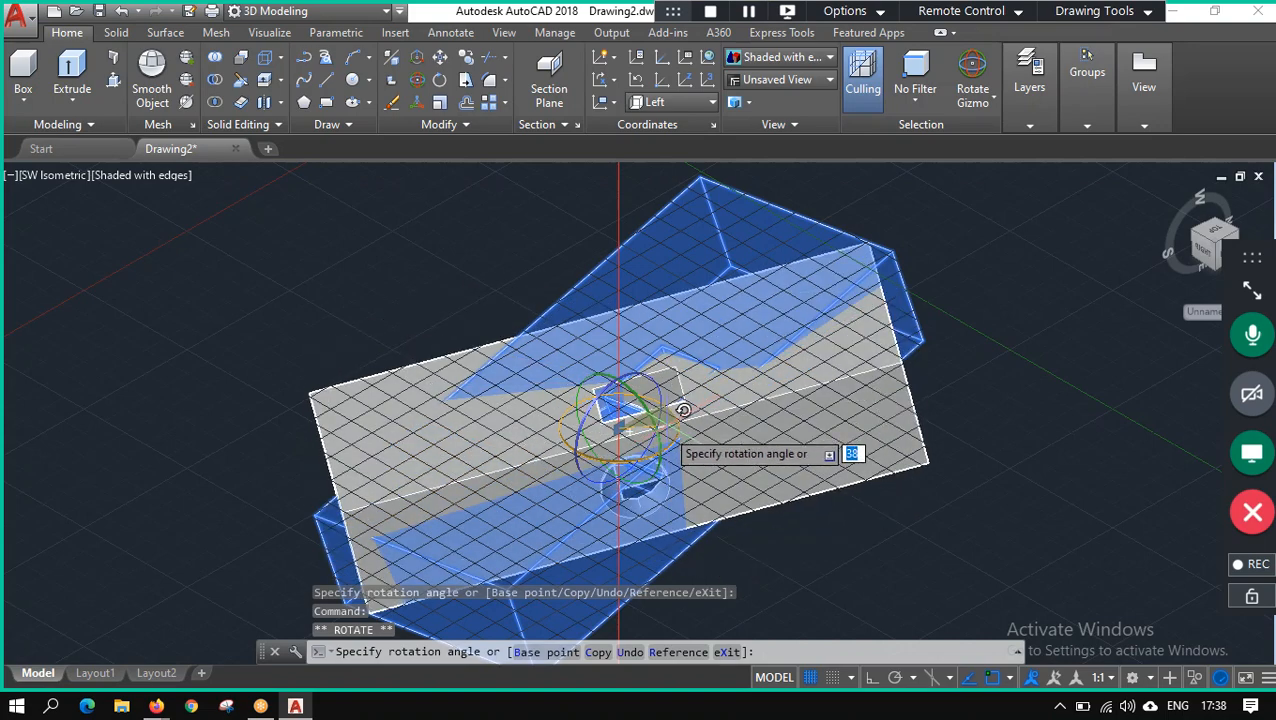
{"action": "left_click", "coordinate": [657, 470]}
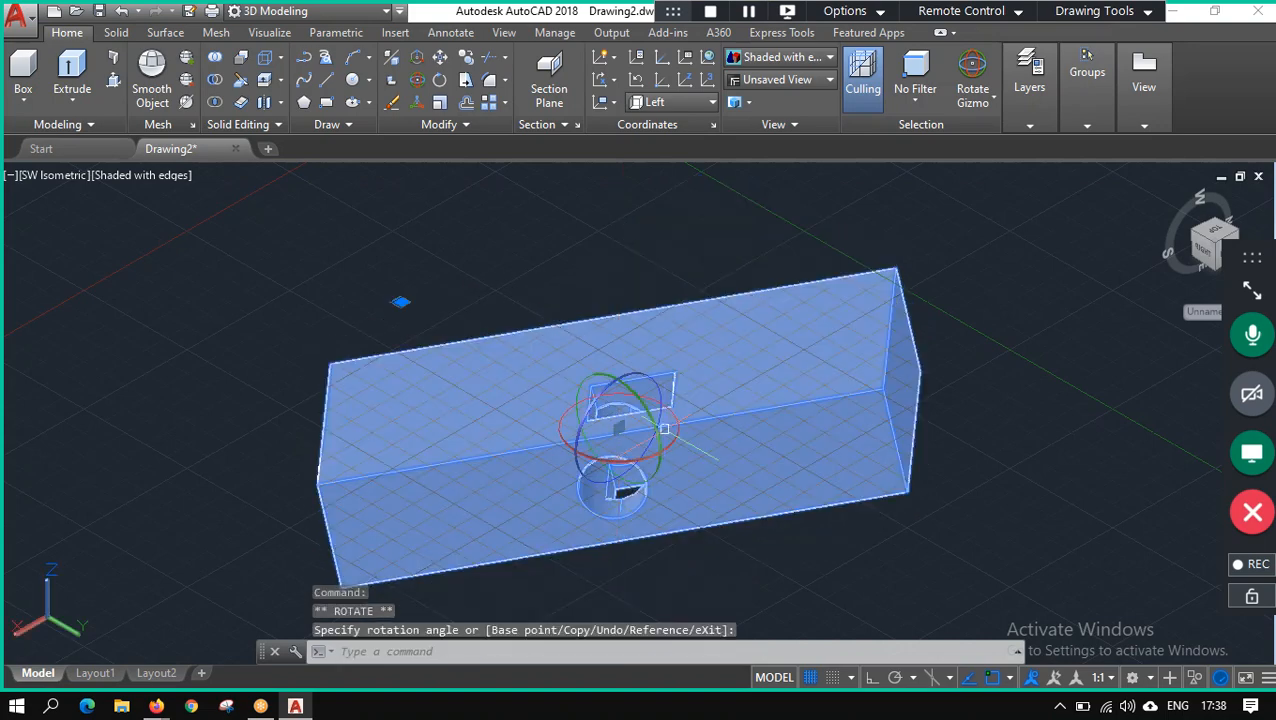
{"action": "left_click", "coordinate": [661, 452]}
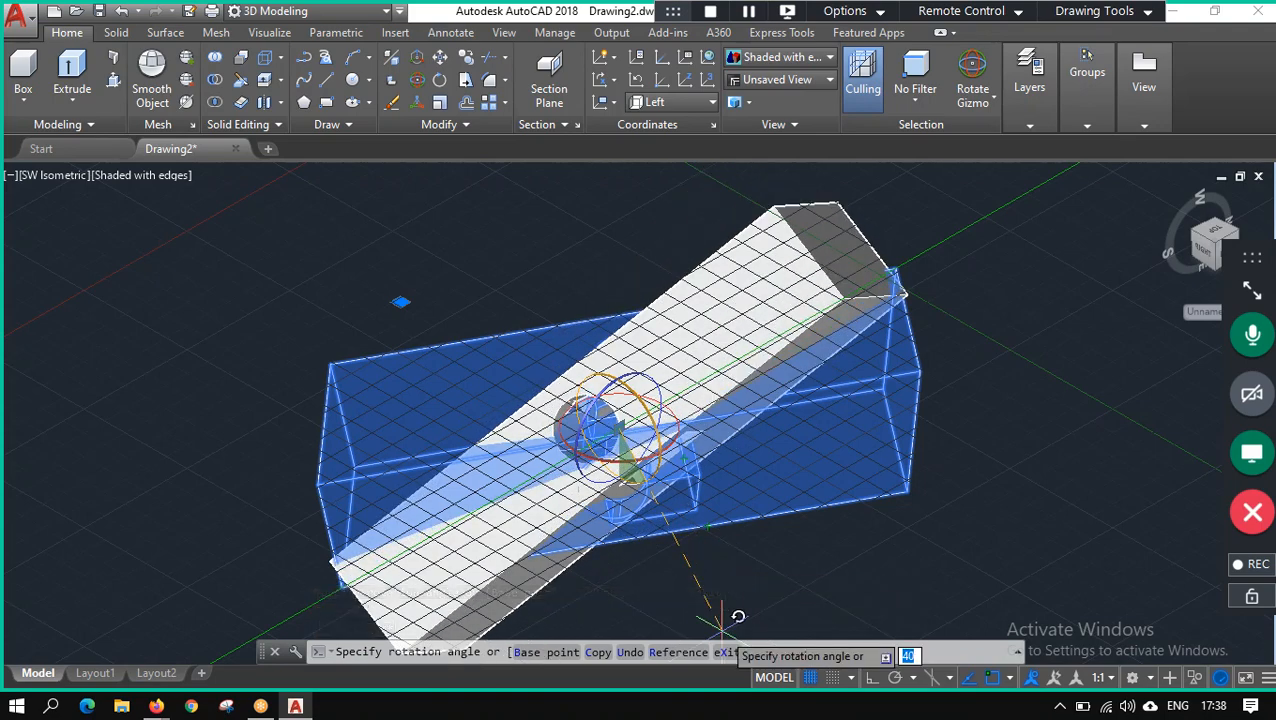
{"action": "left_click", "coordinate": [712, 605]}
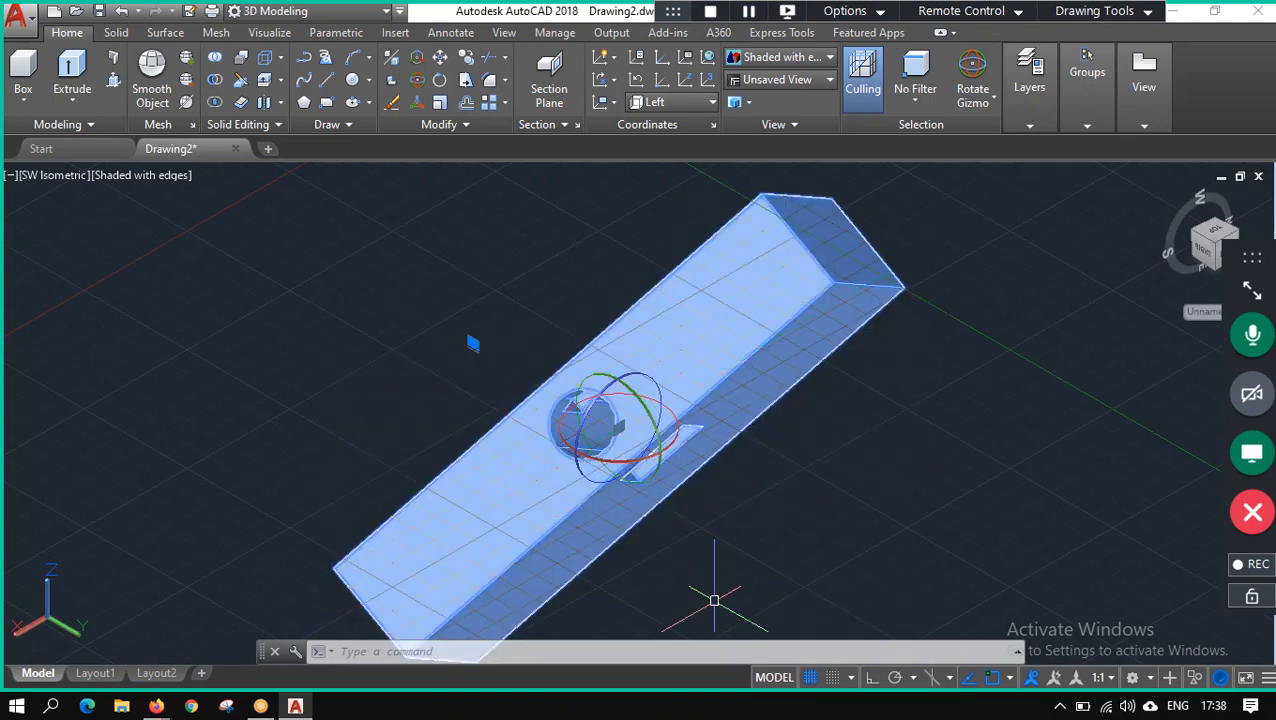
Rotate the box 180 degrees around the blue gizmo axis and clear the selection.
{"action": "left_click", "coordinate": [626, 375]}
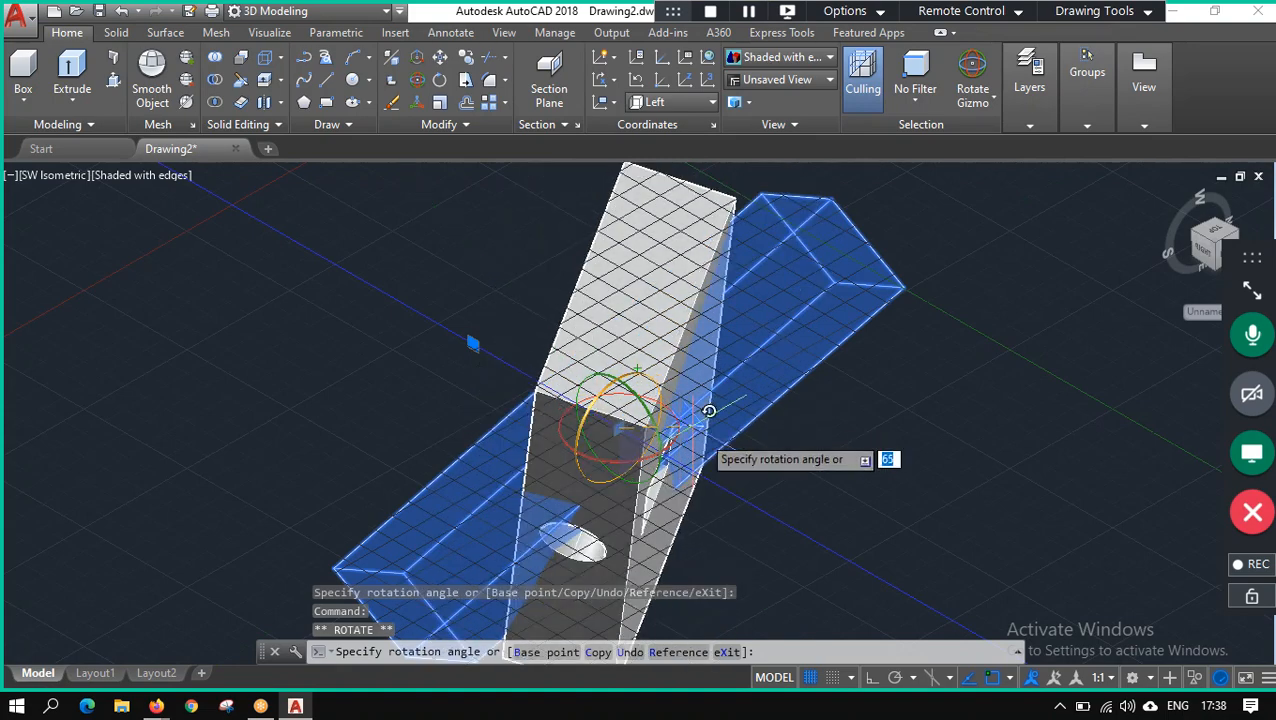
{"action": "type", "text": "1"}
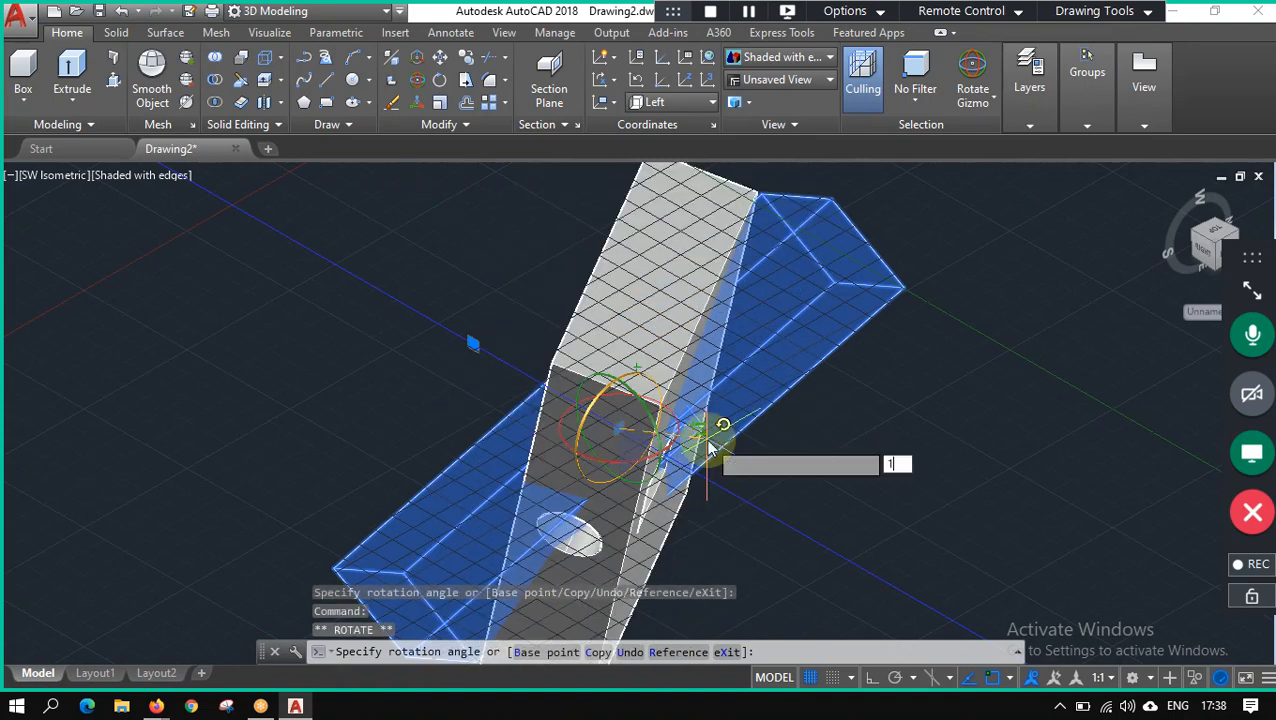
{"action": "type", "text": "80"}
{"action": "key", "text": "Return"}
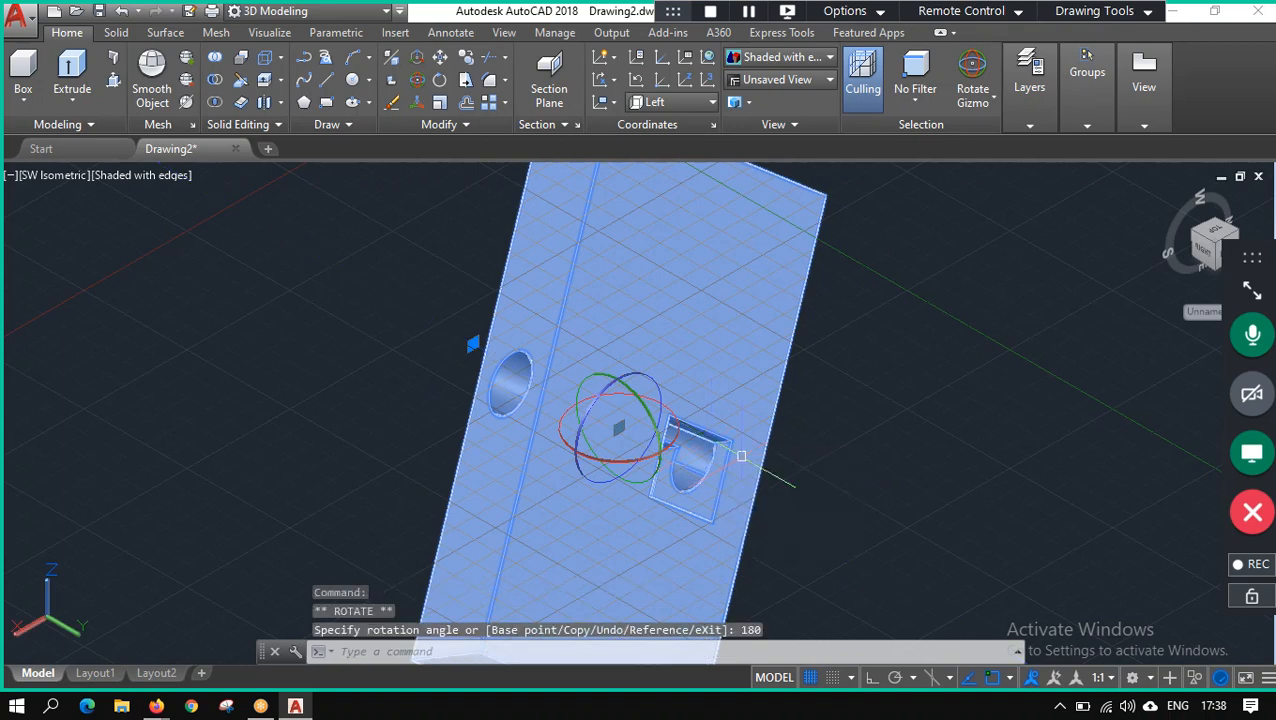
{"action": "left_click", "coordinate": [870, 441]}
{"action": "key", "text": "Escape"}
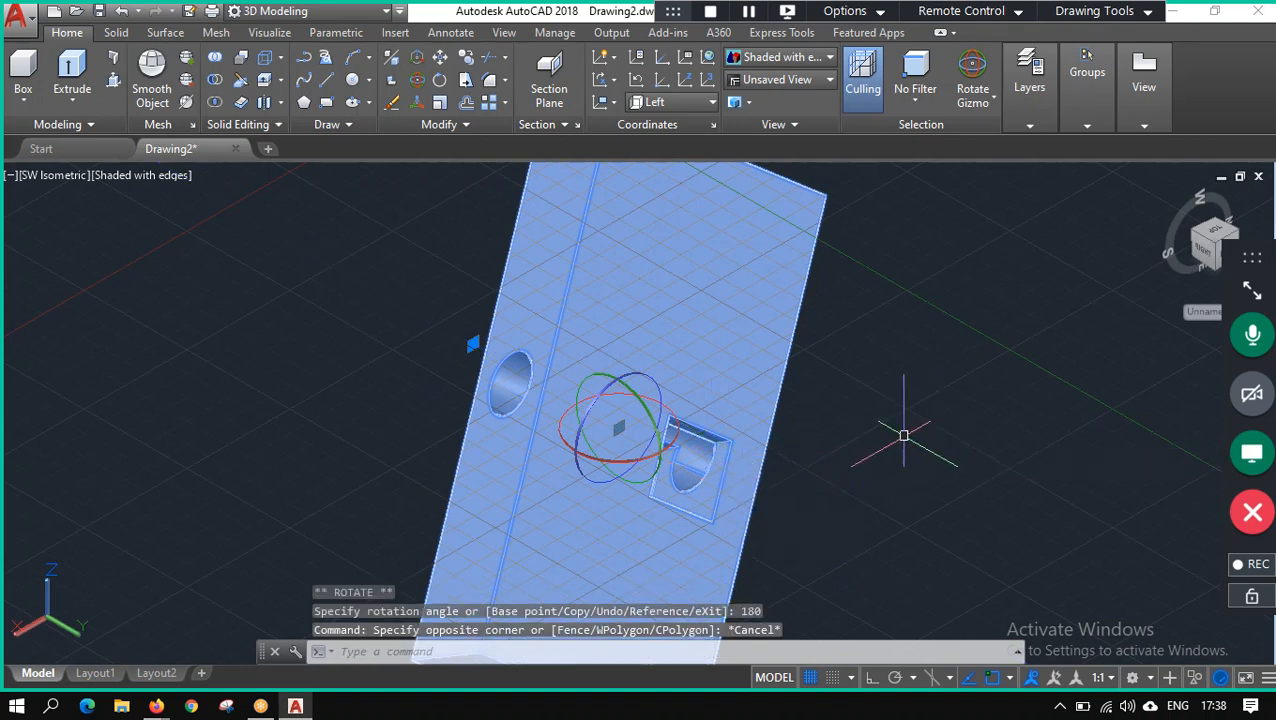
{"action": "left_click", "coordinate": [904, 437]}
{"action": "key", "text": "Escape"}
{"action": "key", "text": "Escape"}
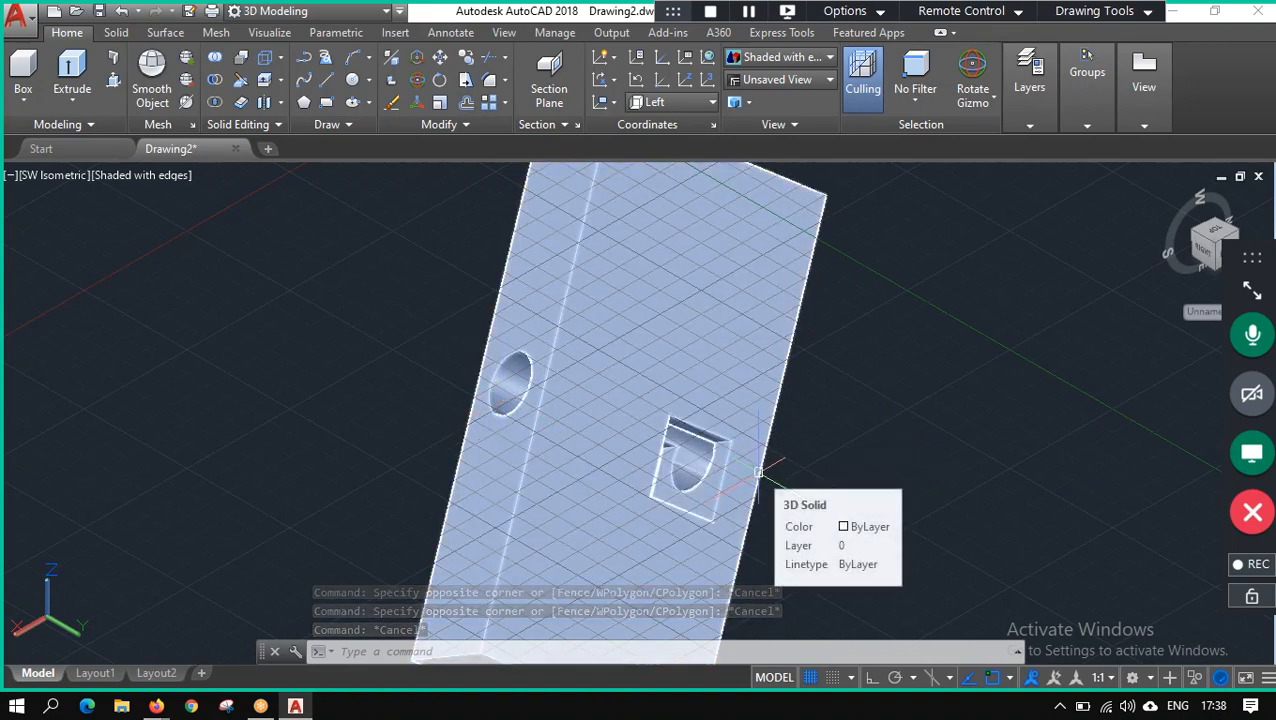
Set the default gizmo to Scale and display it on the box, leaving the box's size unchanged.
{"action": "left_click", "coordinate": [988, 102]}
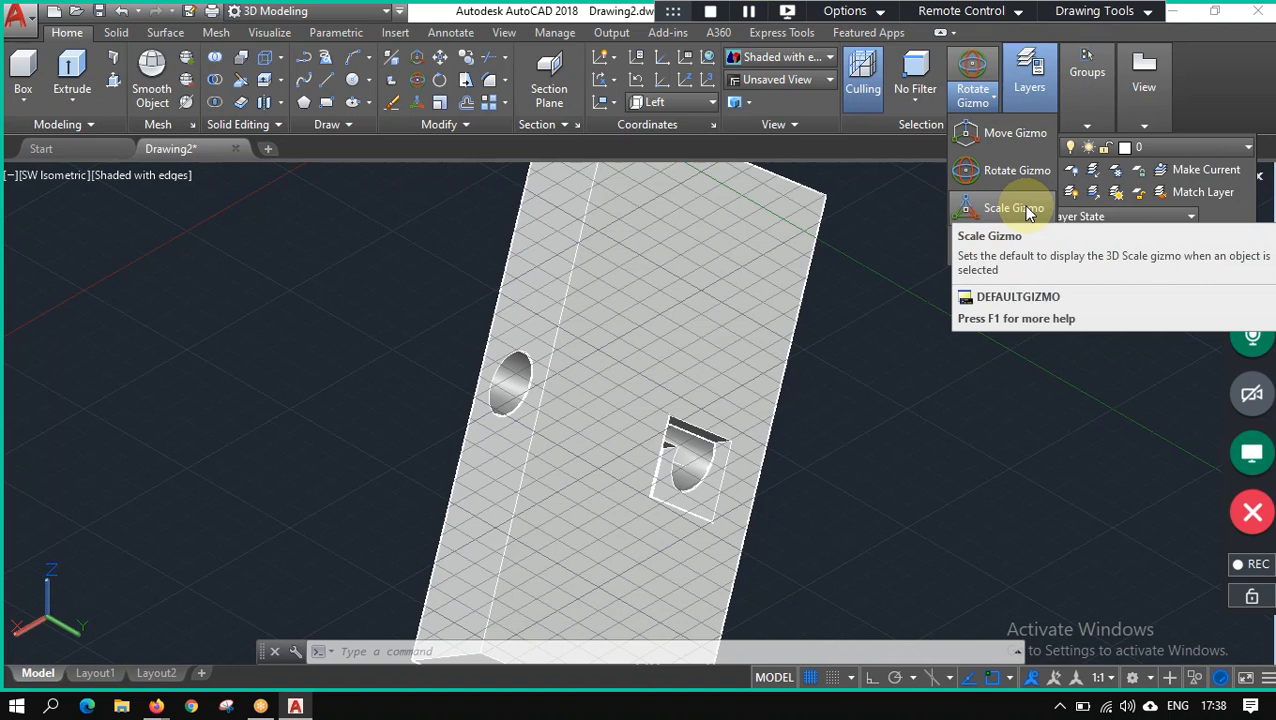
{"action": "left_click", "coordinate": [1013, 208]}
{"action": "left_click", "coordinate": [735, 300]}
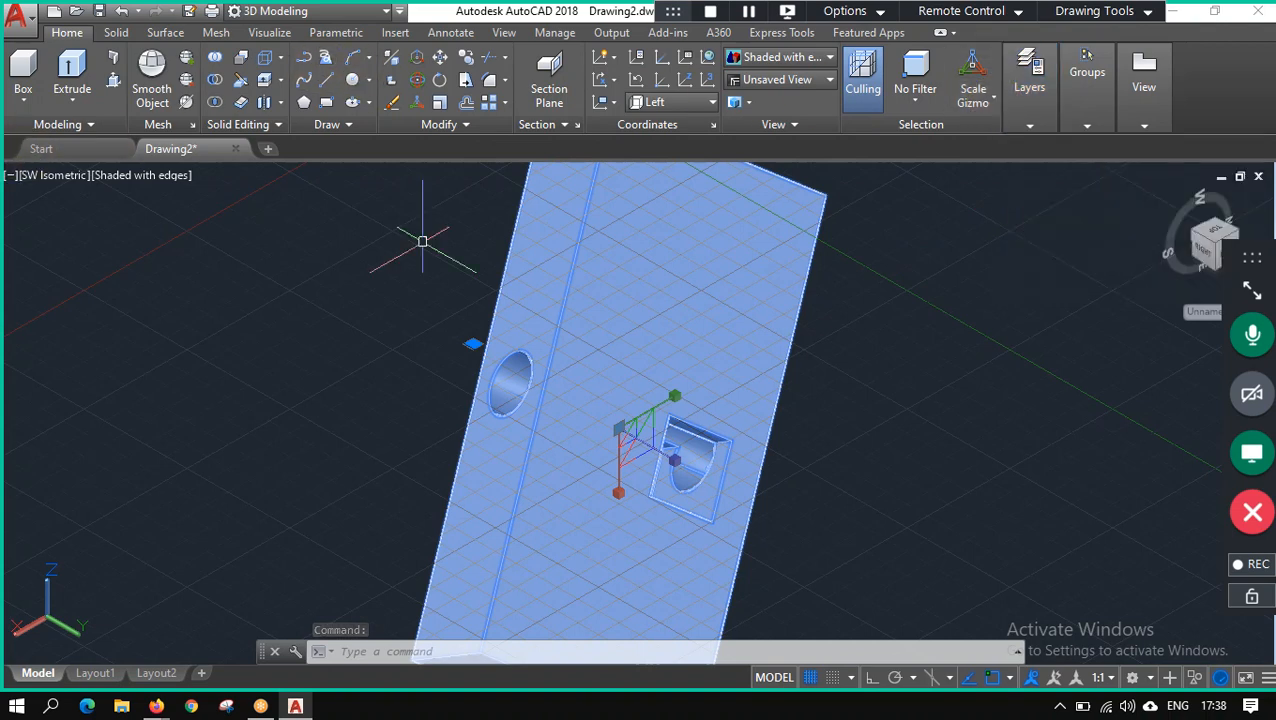
{"action": "scroll", "coordinate": [660, 355], "scroll_direction": "down", "scroll_amount": 3}
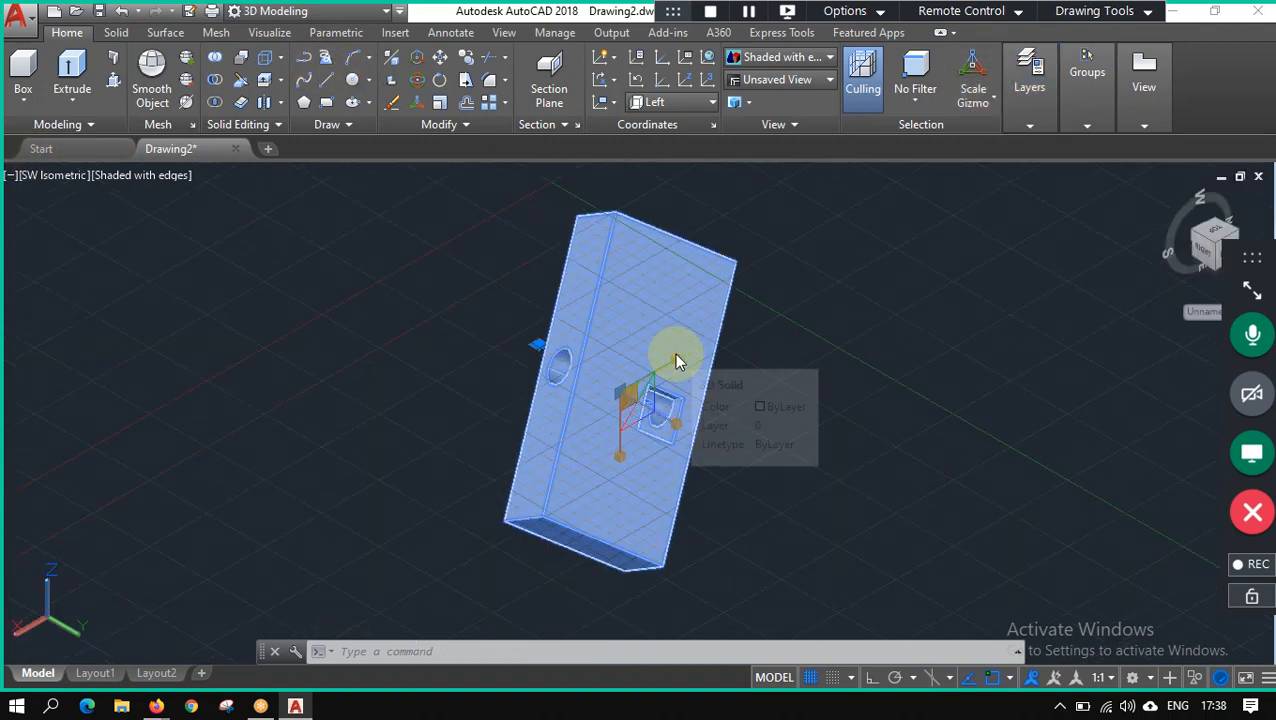
{"action": "key", "text": "Escape"}
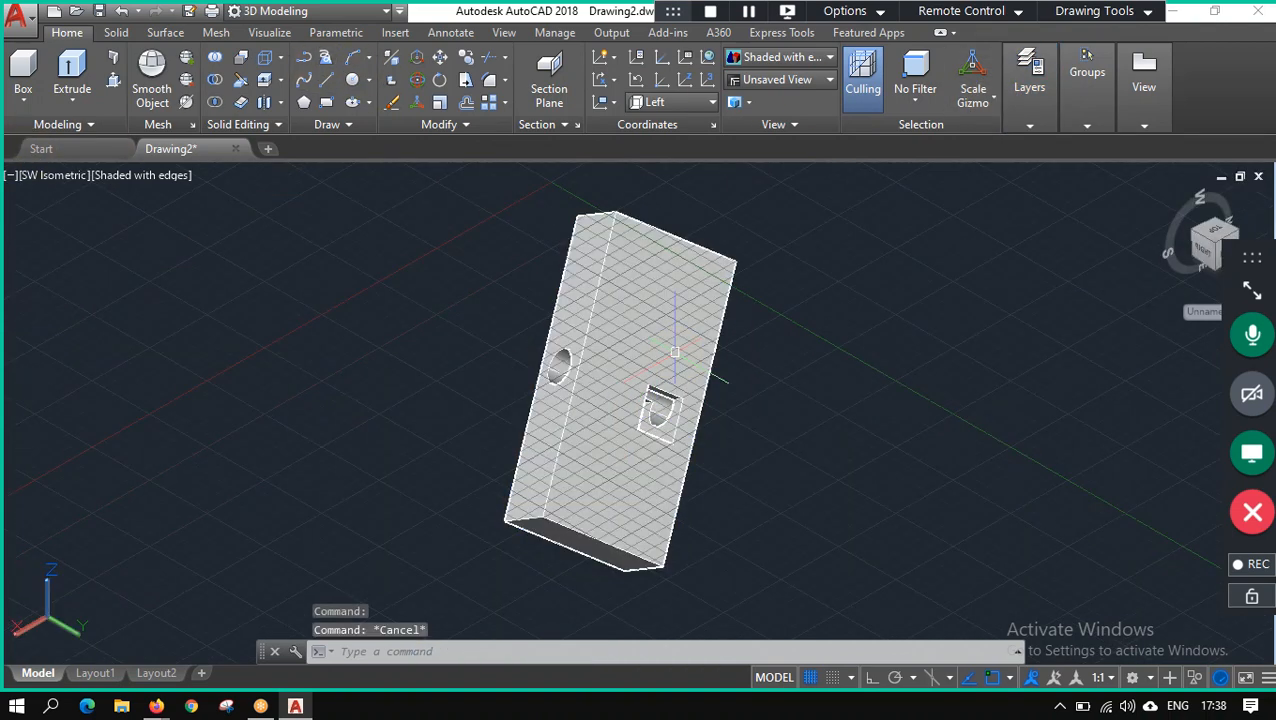
Scale the box by a factor of 0.5 from a base point just beside its square-hole face.
{"action": "type", "text": "SCALE"}
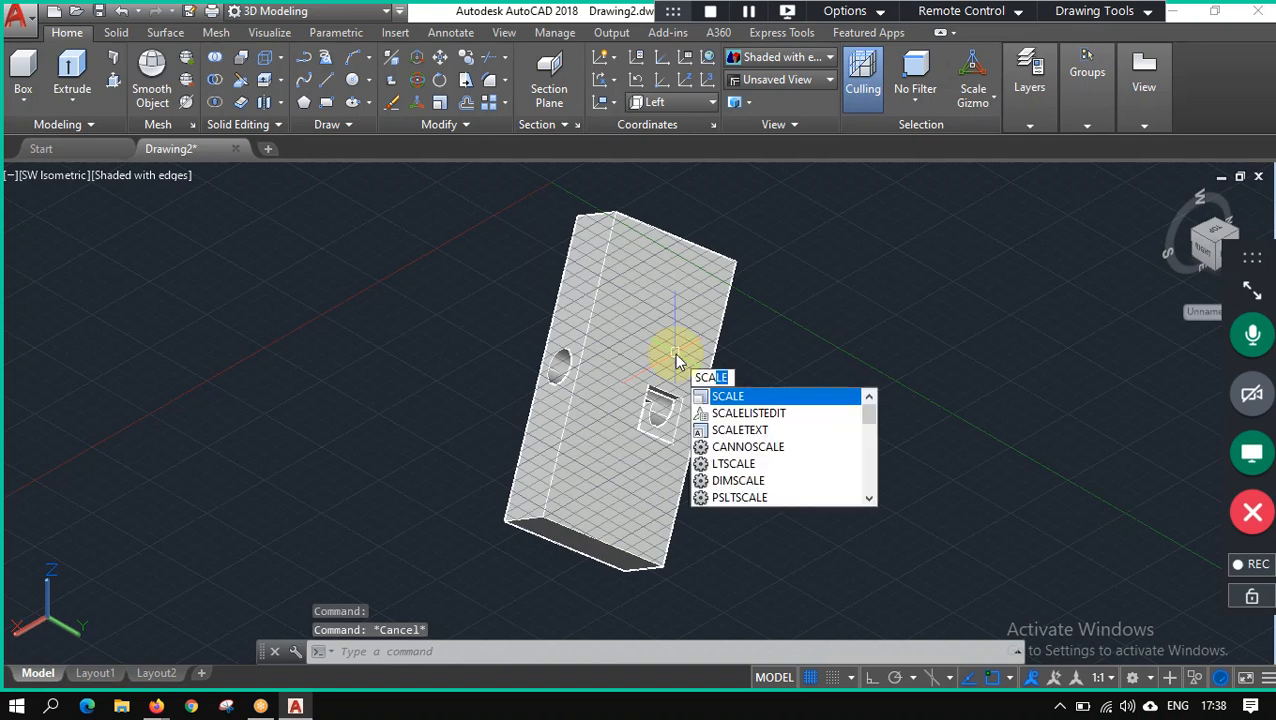
{"action": "key", "text": "Return"}
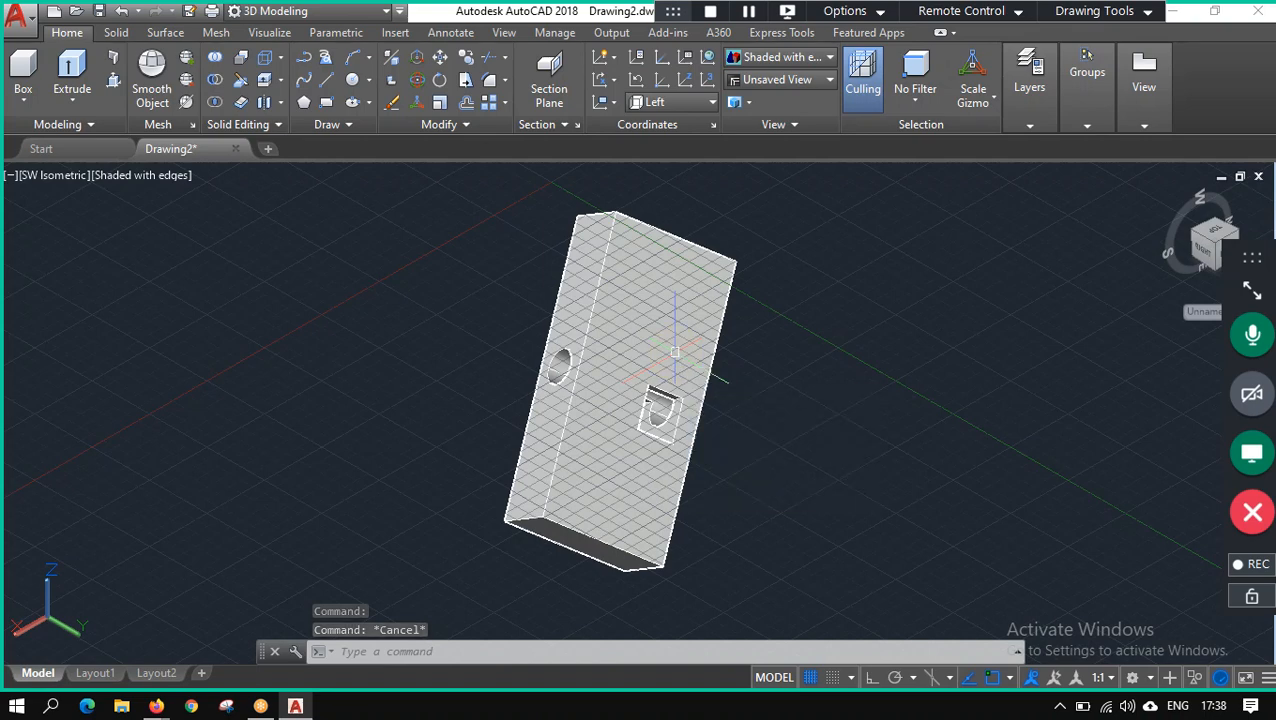
{"action": "left_click", "coordinate": [678, 348]}
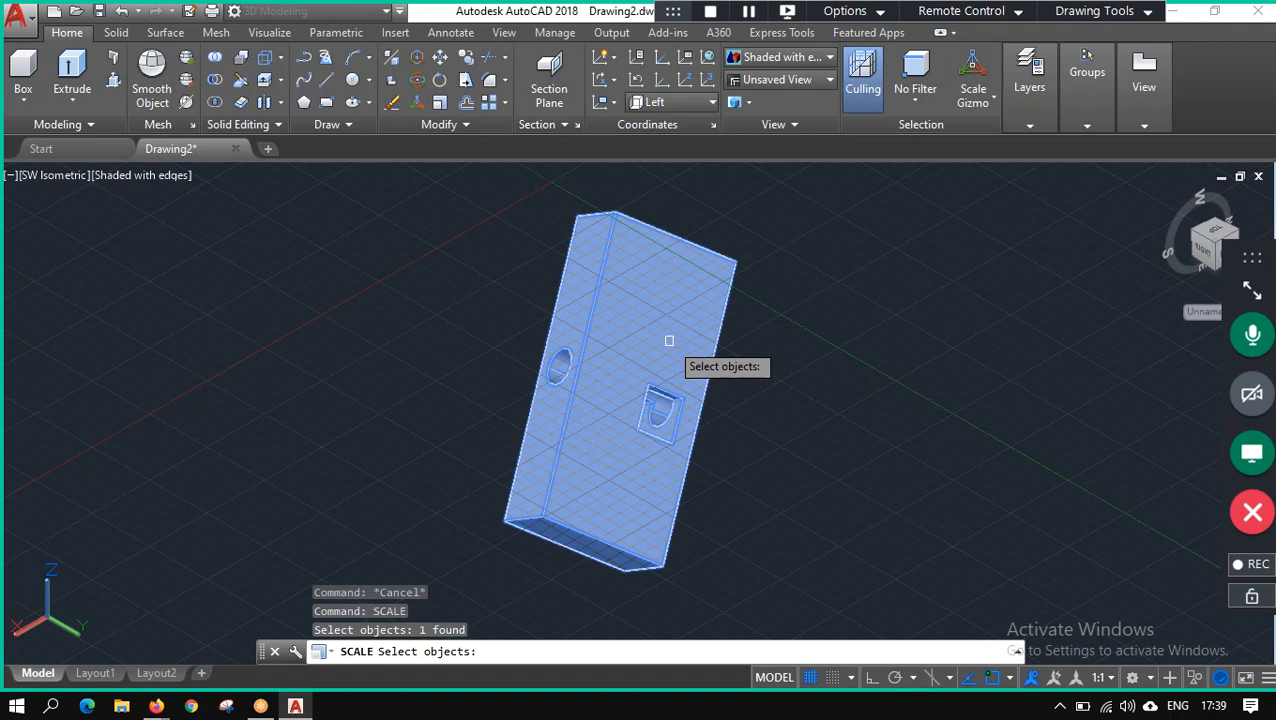
{"action": "key", "text": "Return"}
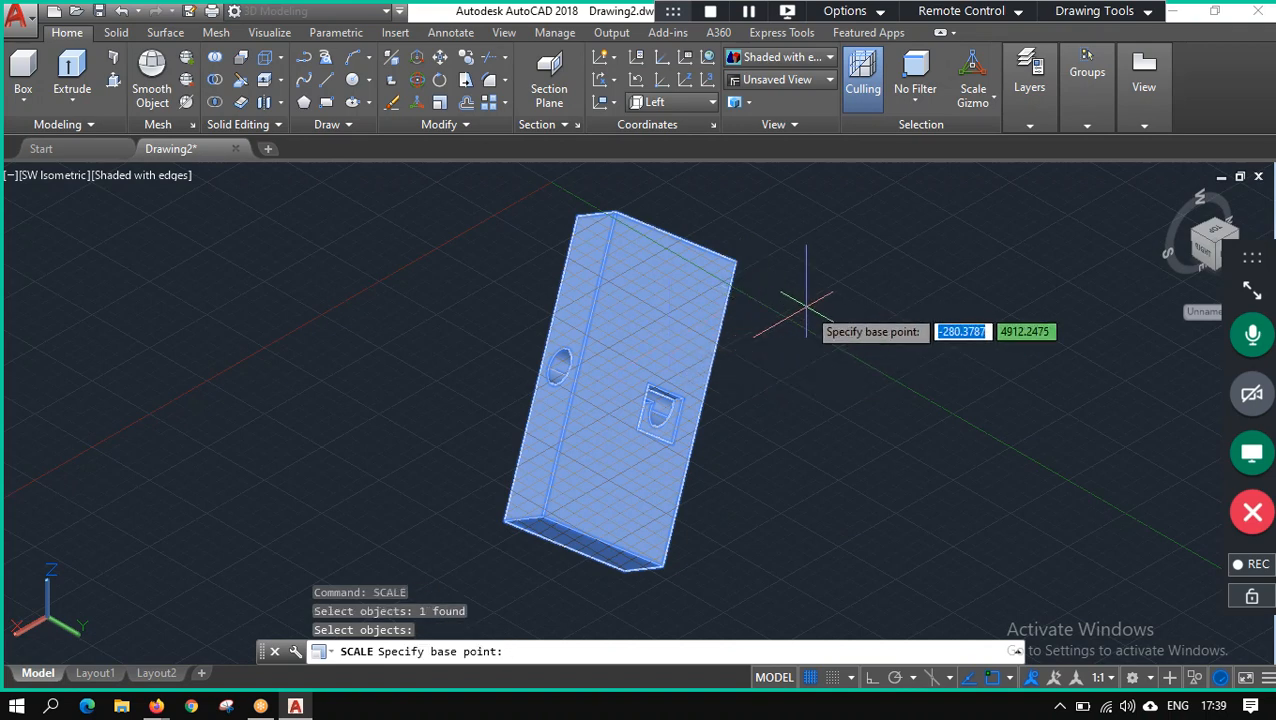
{"action": "left_click", "coordinate": [745, 405]}
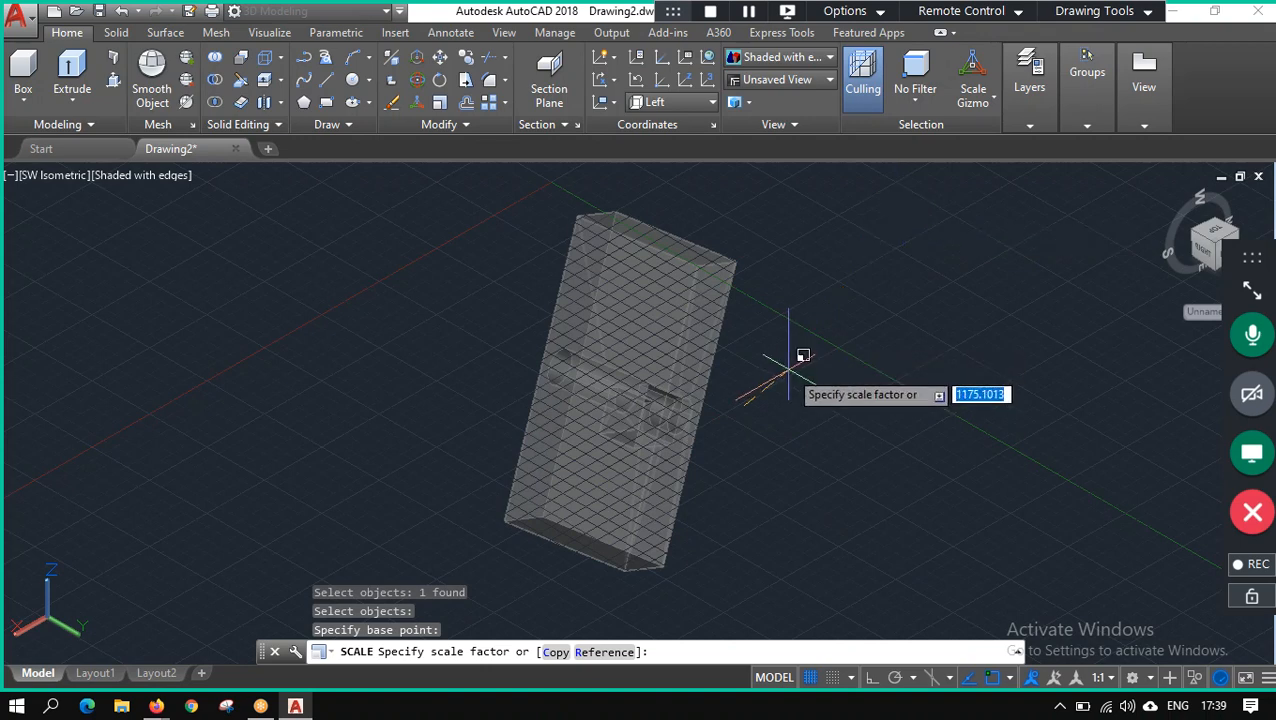
{"action": "type", "text": "2"}
{"action": "key", "text": "BackSpace"}
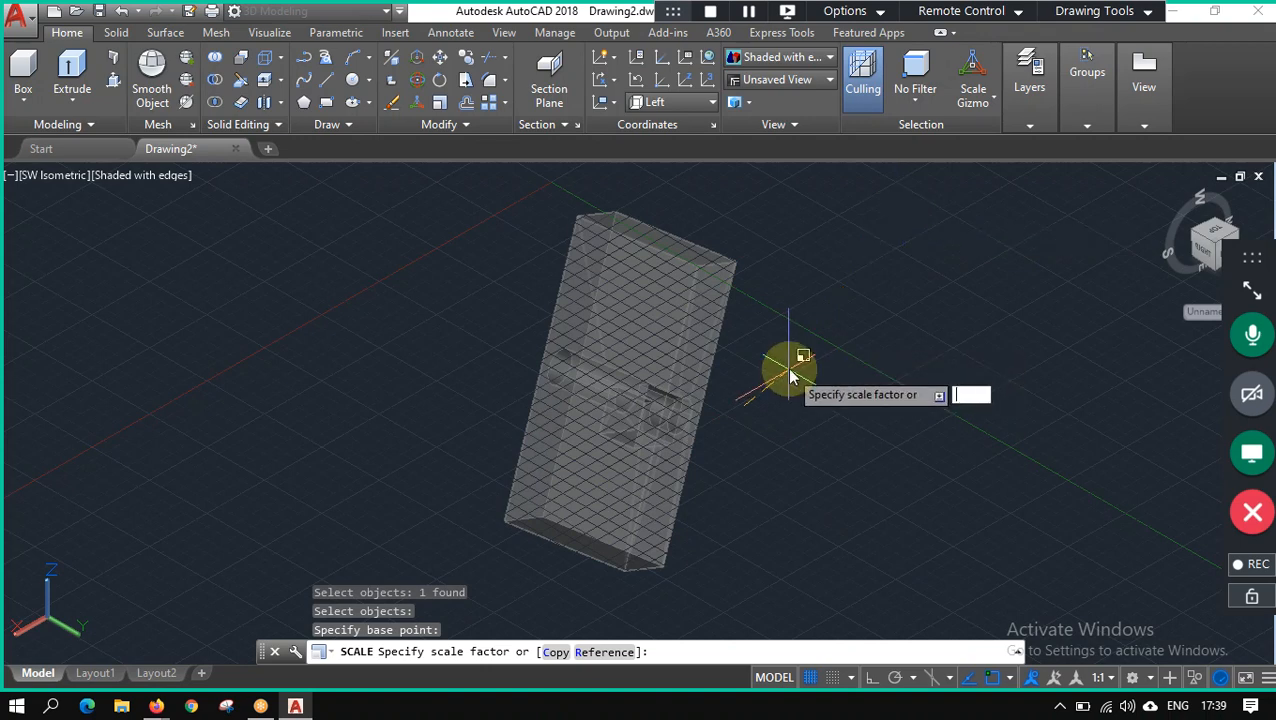
{"action": "type", "text": "0.5"}
{"action": "key", "text": "Return"}
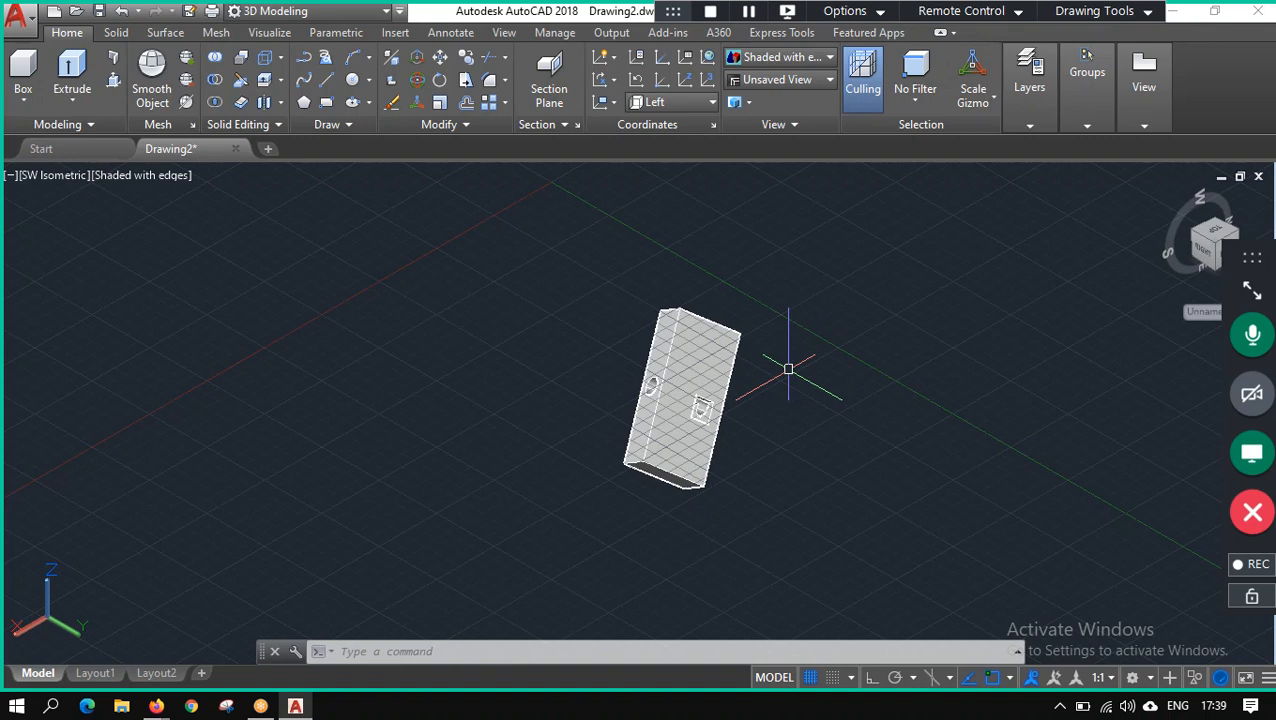
{"action": "key", "text": "Escape"}
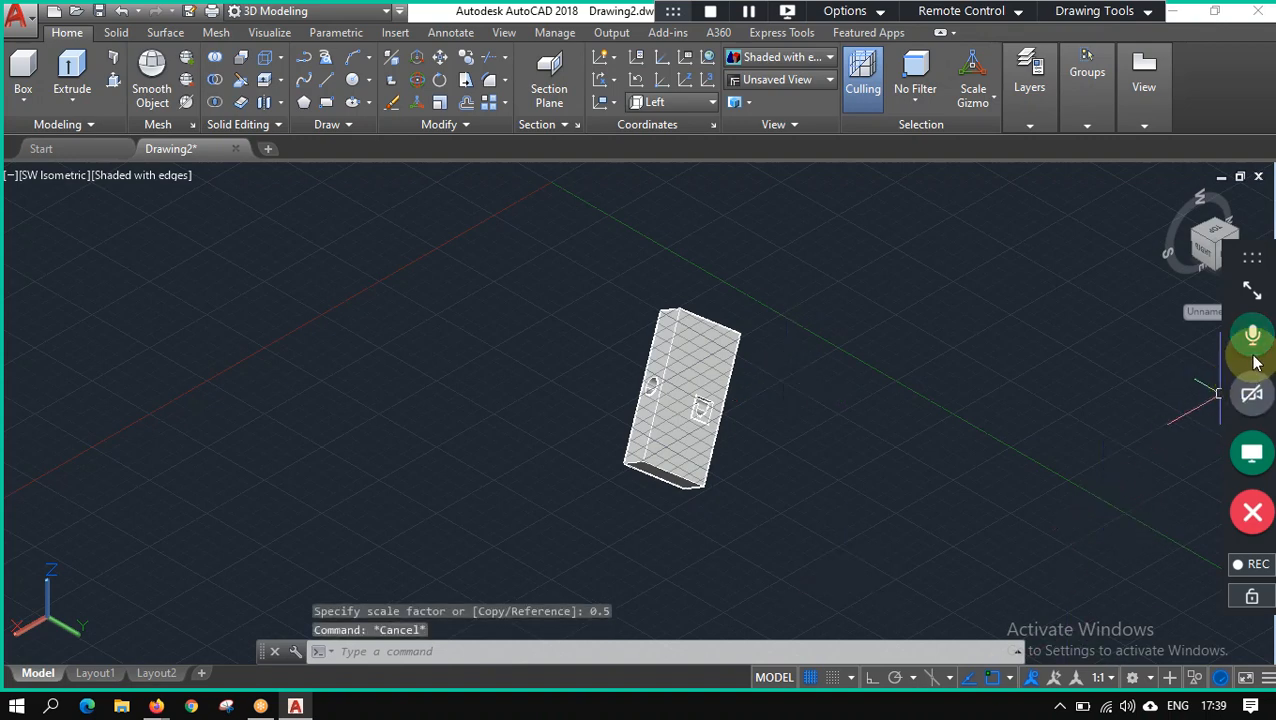
{"action": "left_click", "coordinate": [1252, 290]}
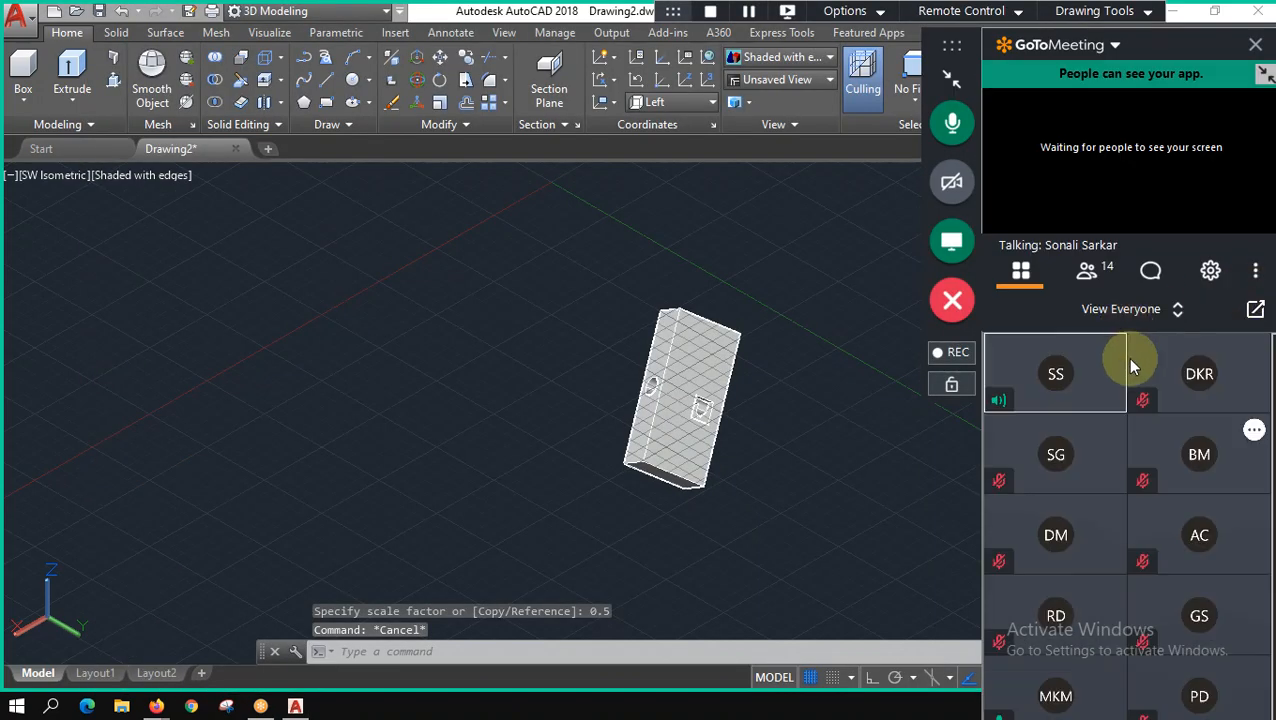
{"action": "left_click", "coordinate": [952, 82]}
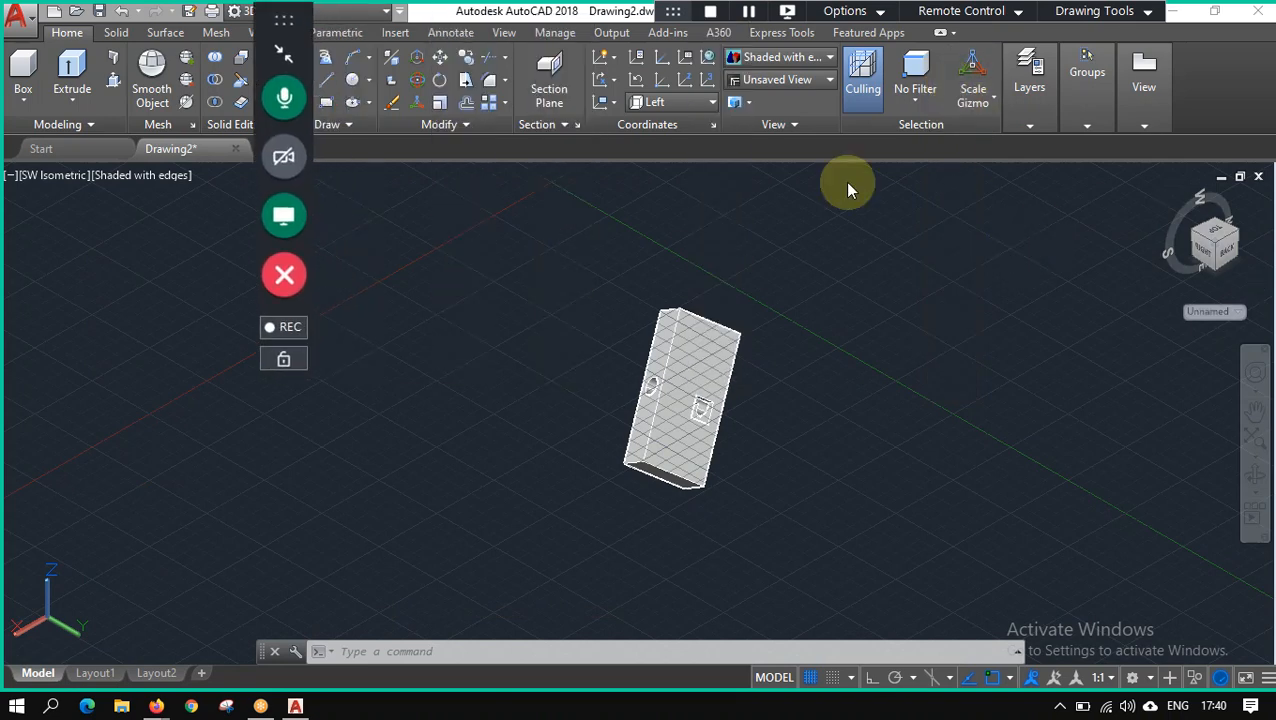
{"action": "left_click_drag", "start_coordinate": [250, 33], "coordinate": [1268, 198]}
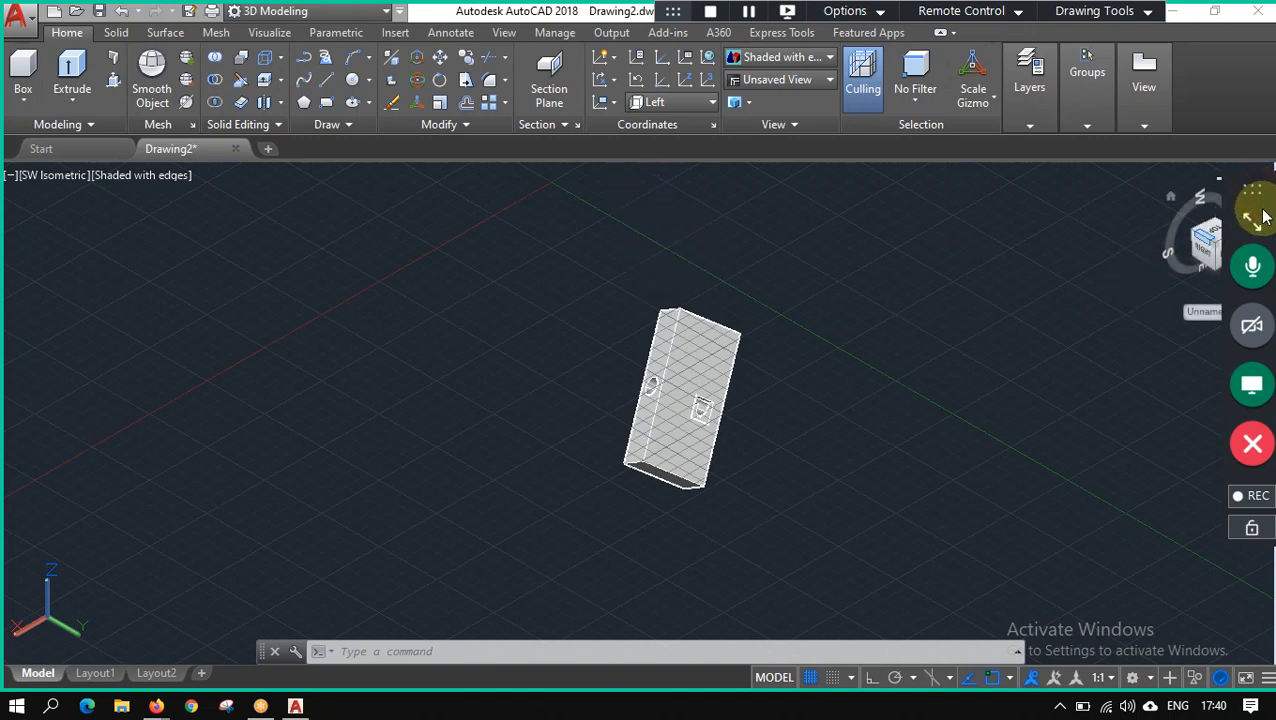
{"action": "left_click_drag", "start_coordinate": [1263, 216], "coordinate": [1250, 288]}
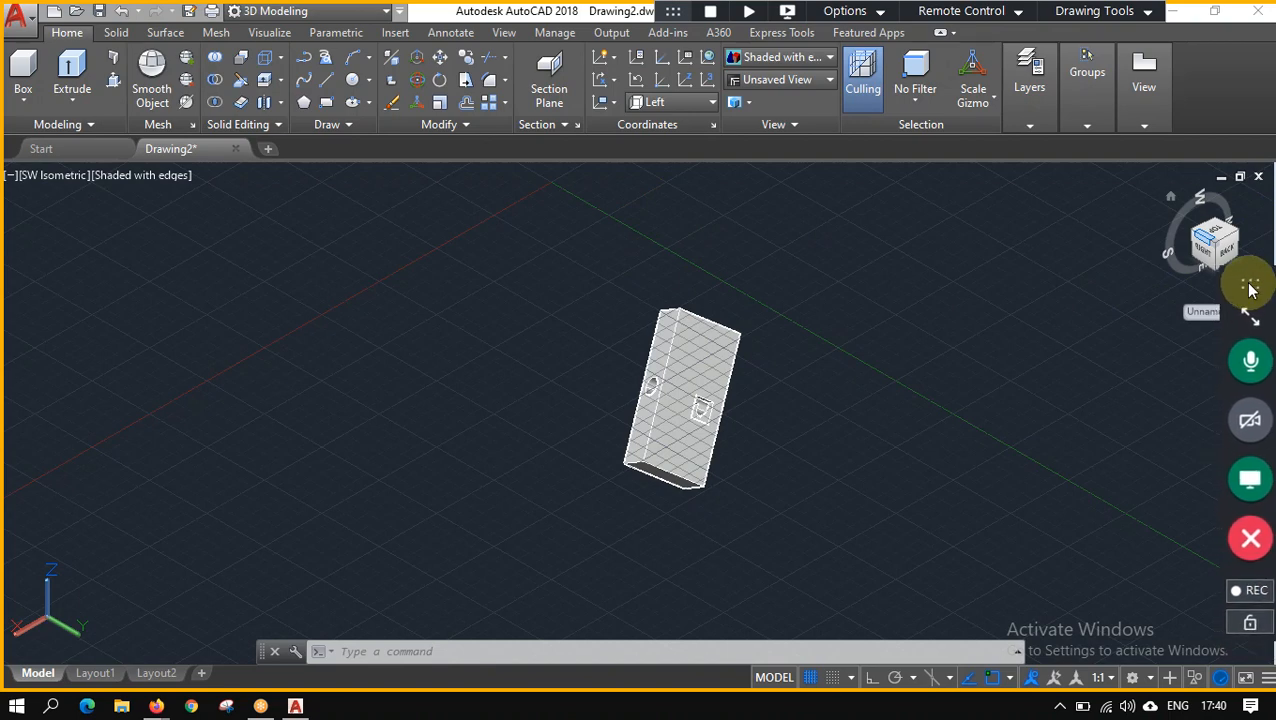
Orbit the view around the box until its face with the round hole is in front.
{"action": "left_click", "coordinate": [981, 104]}
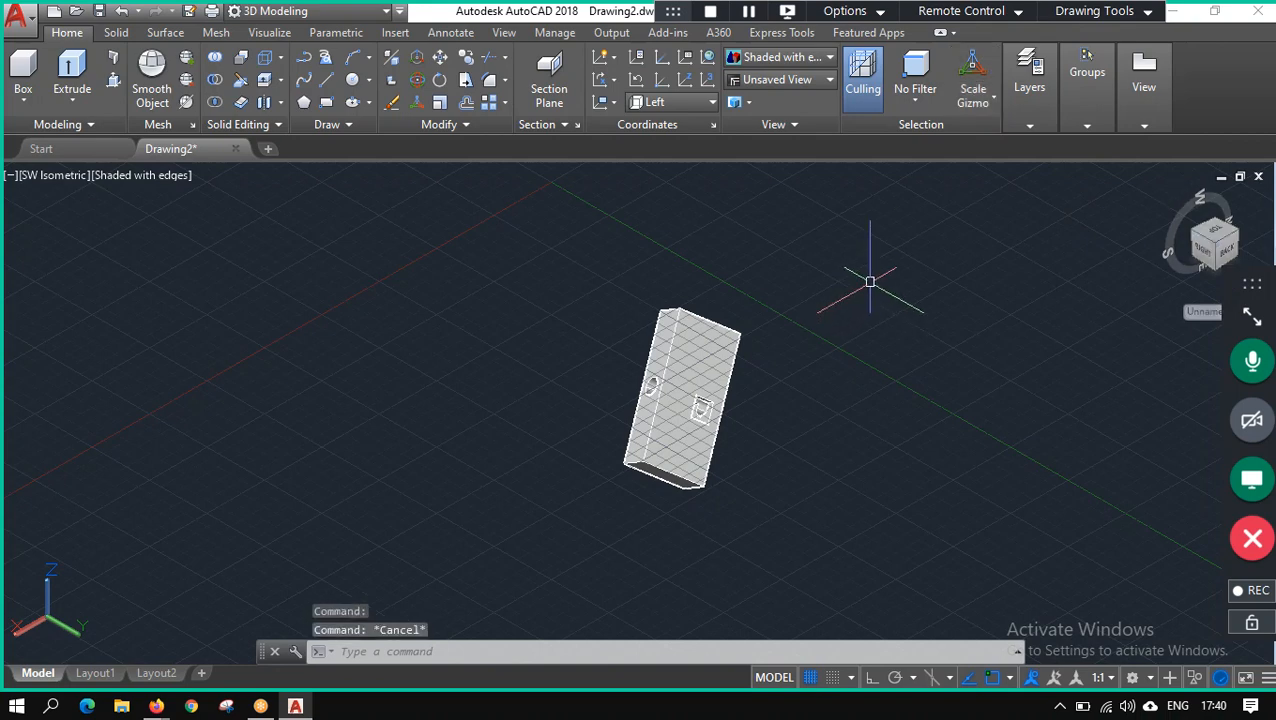
{"action": "type", "text": "ORBIT"}
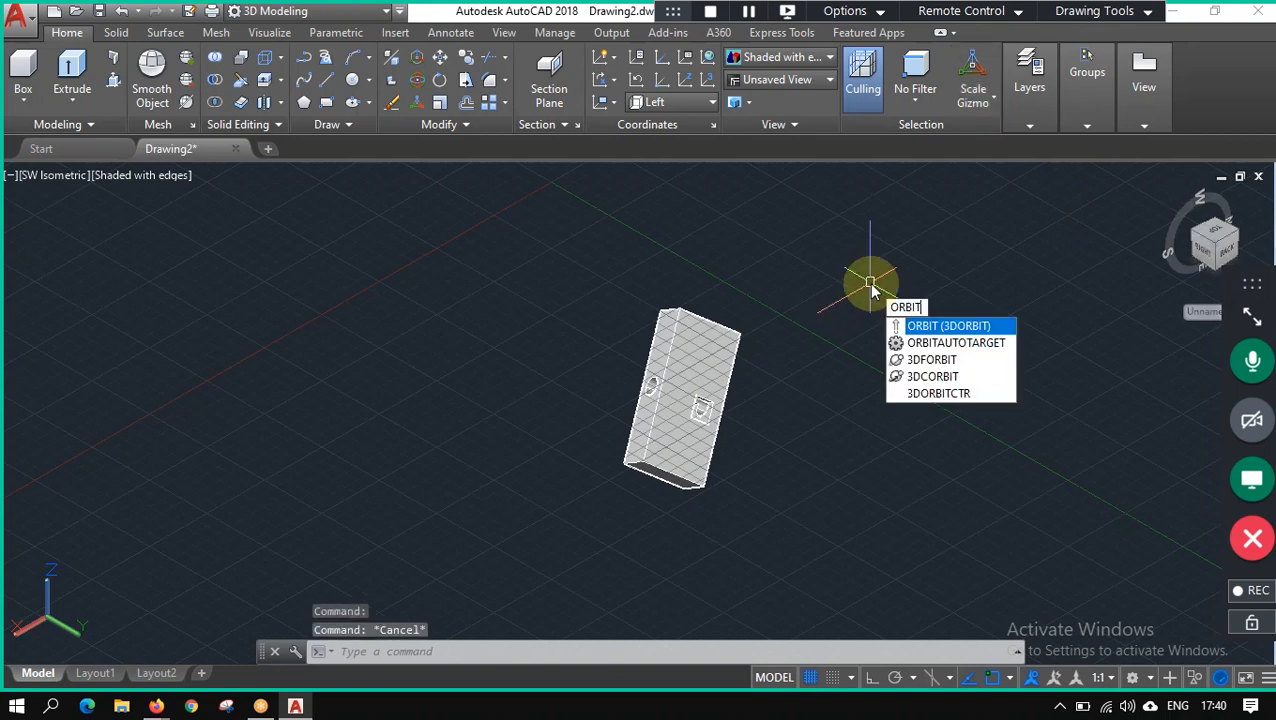
{"action": "key", "text": "Return"}
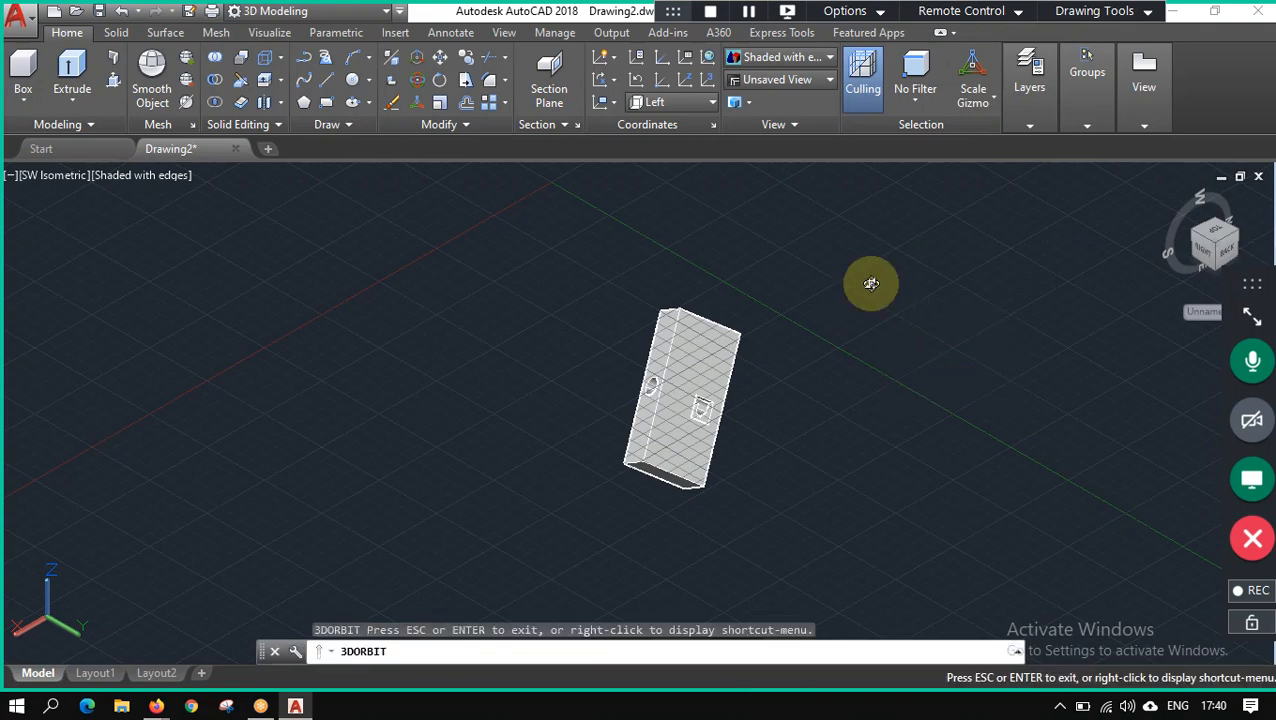
{"action": "left_click_drag", "start_coordinate": [869, 282], "coordinate": [455, 374]}
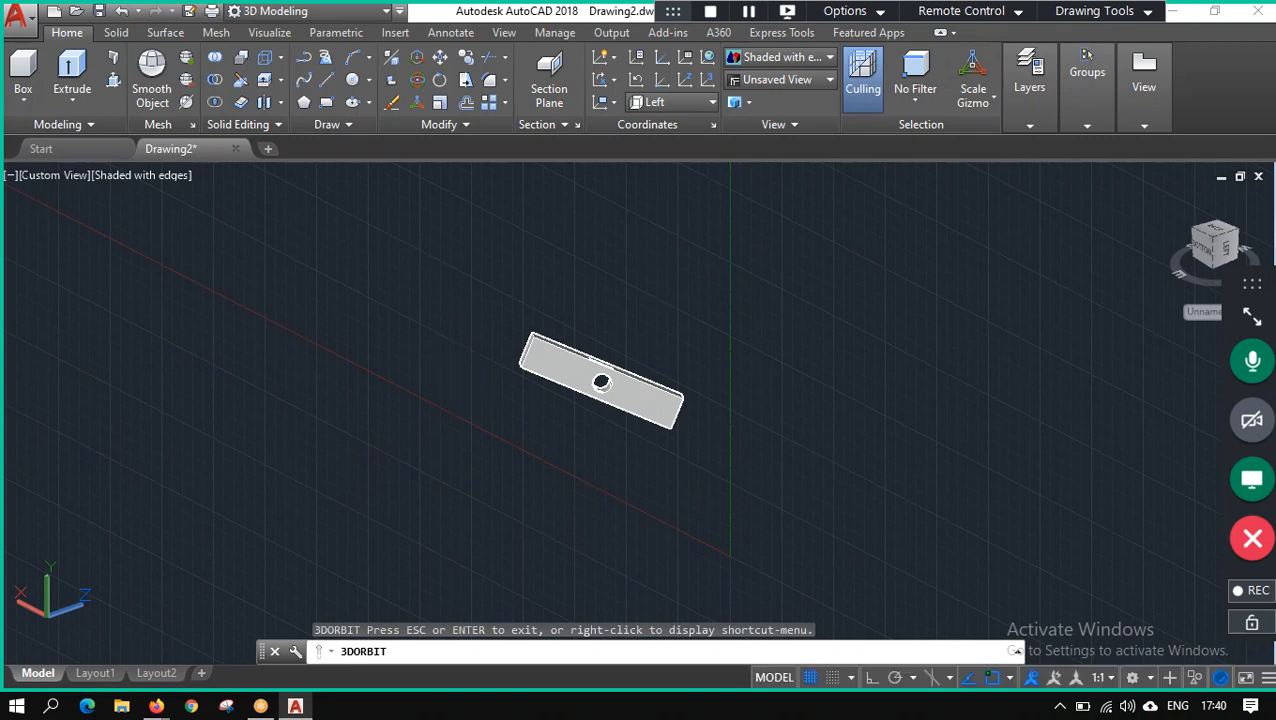
{"action": "key", "text": "Escape"}
Set the default gizmo to Rotate, rotate the box 180 degrees around the red gizmo axis and clear the selection.
{"action": "left_click", "coordinate": [995, 102]}
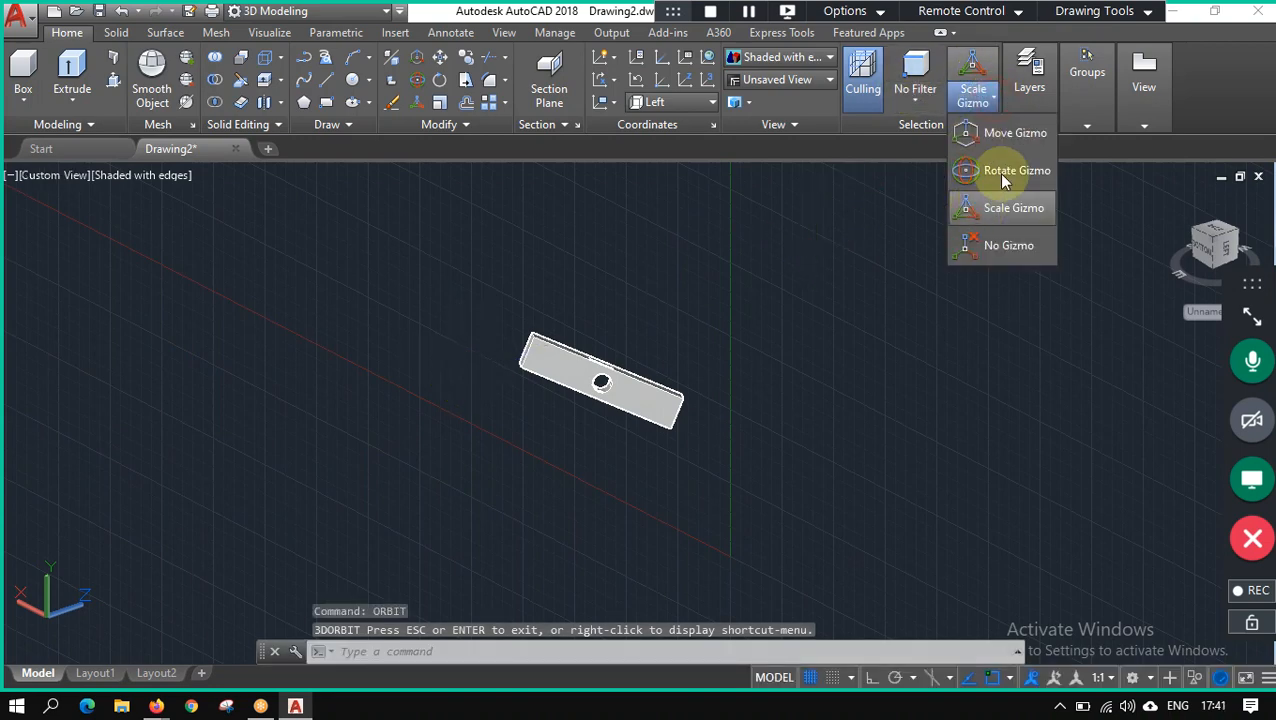
{"action": "left_click", "coordinate": [1006, 174]}
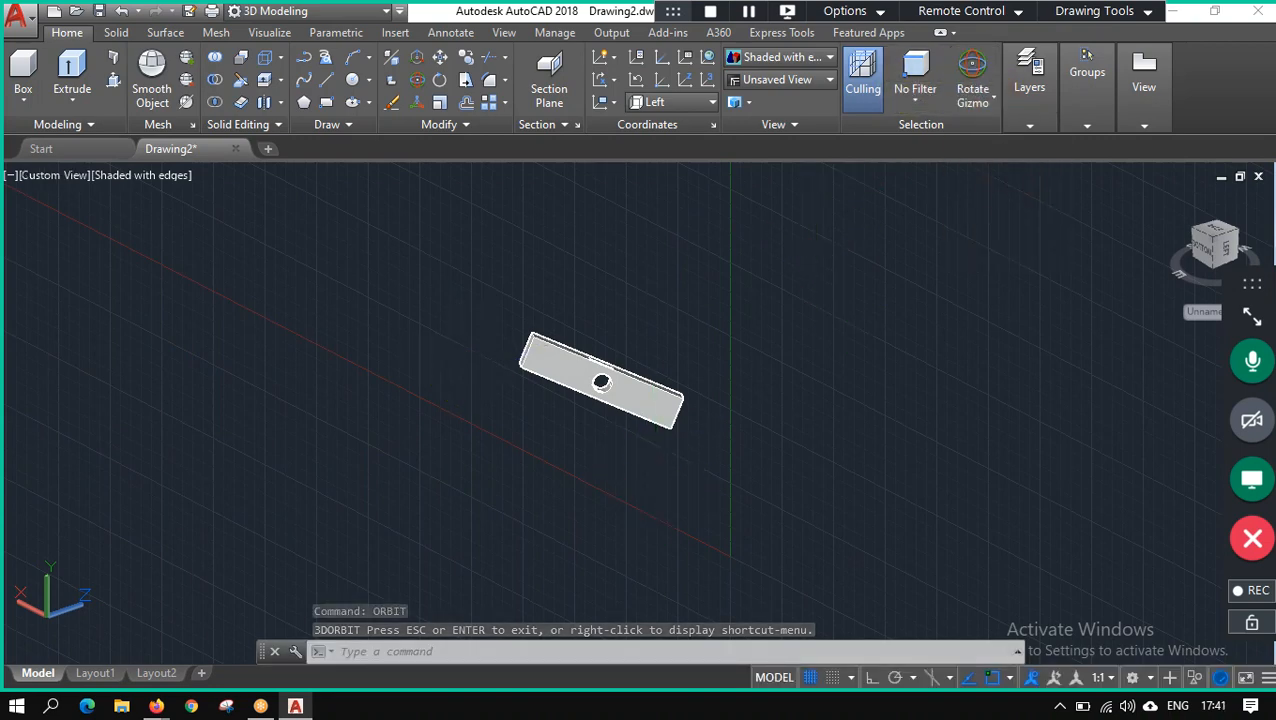
{"action": "mouse_move", "coordinate": [655, 441]}
{"action": "left_mouse_down"}
{"action": "mouse_move", "coordinate": [738, 382]}
{"action": "mouse_move", "coordinate": [783, 308]}
{"action": "mouse_move", "coordinate": [772, 305]}
{"action": "left_mouse_up"}
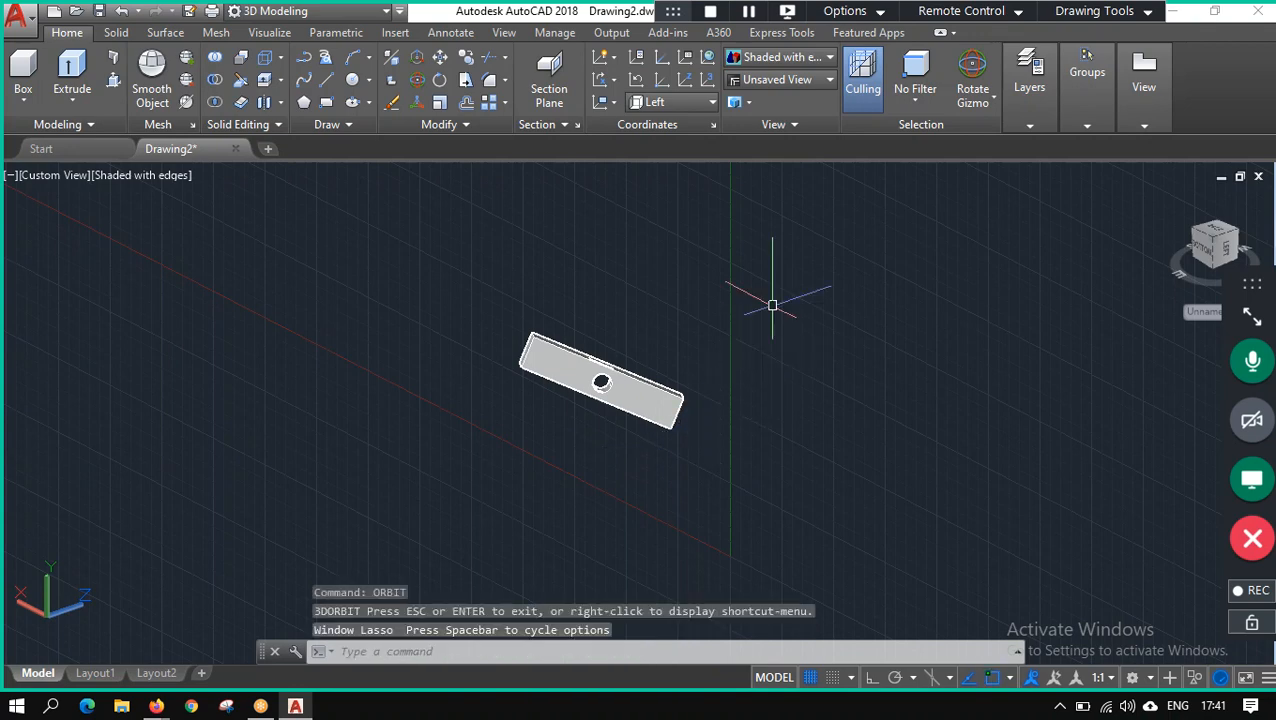
{"action": "left_click", "coordinate": [641, 360]}
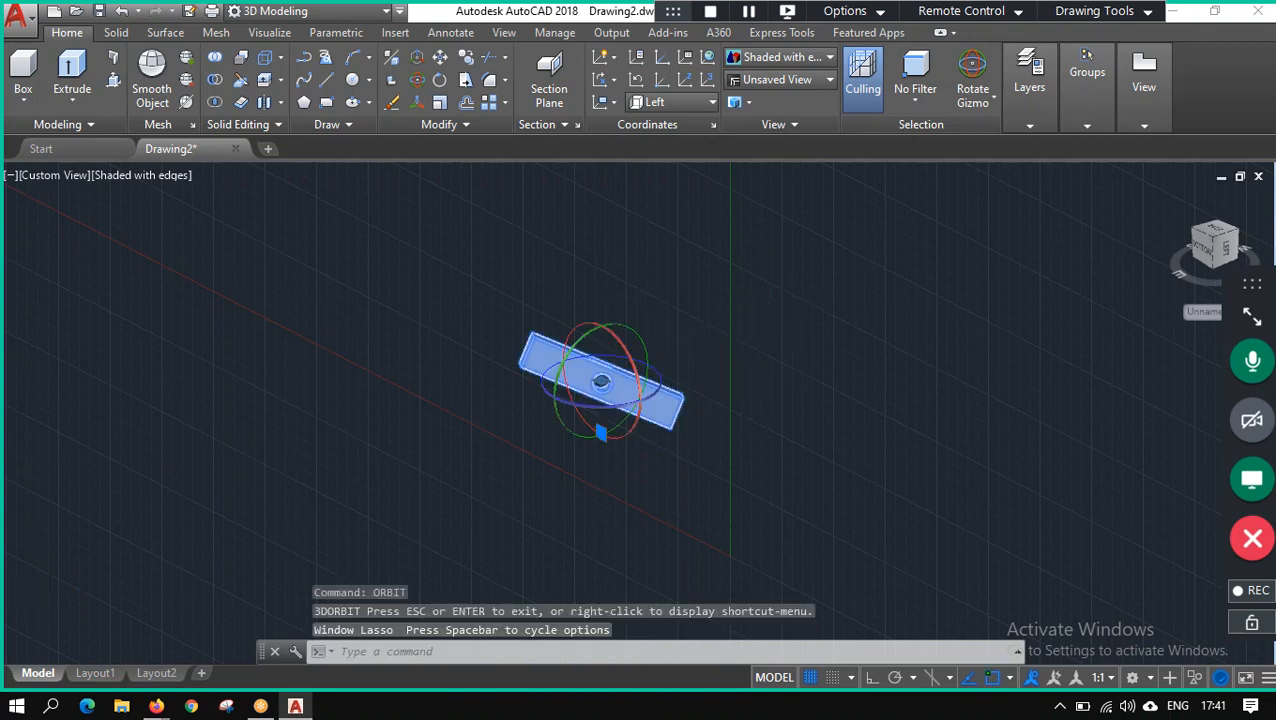
{"action": "left_click", "coordinate": [641, 378]}
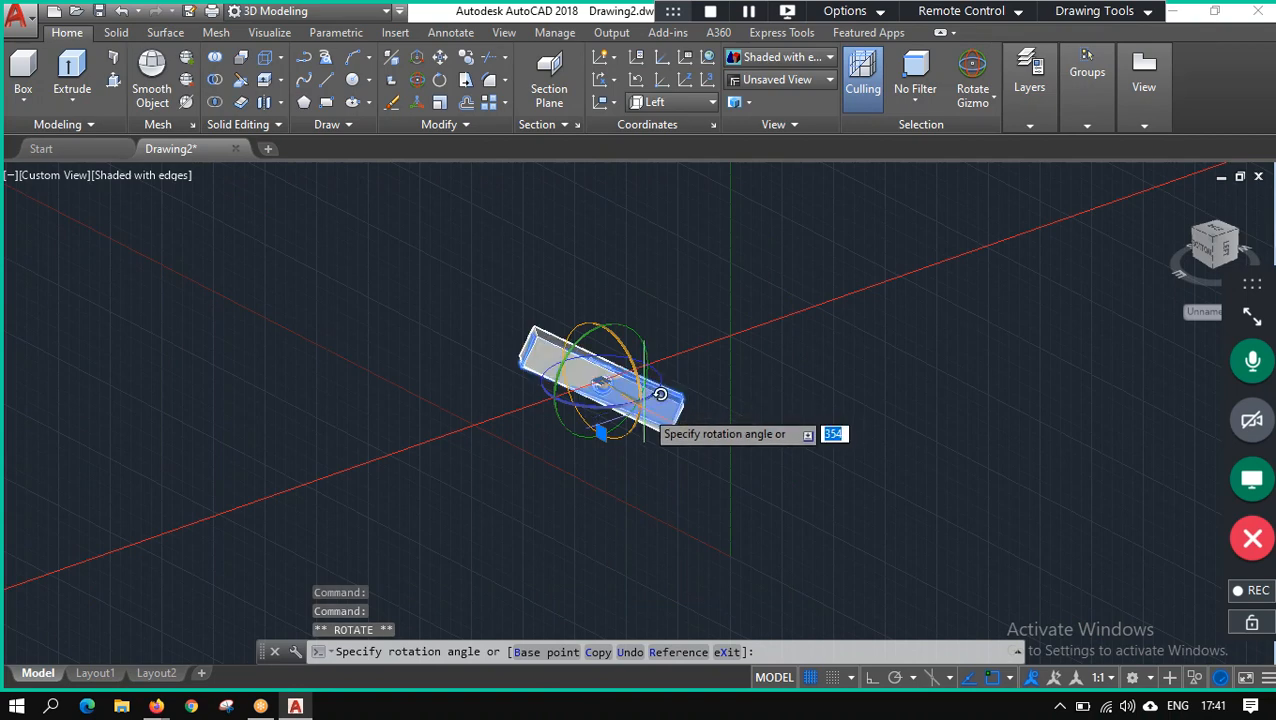
{"action": "type", "text": "180"}
{"action": "key", "text": "Return"}
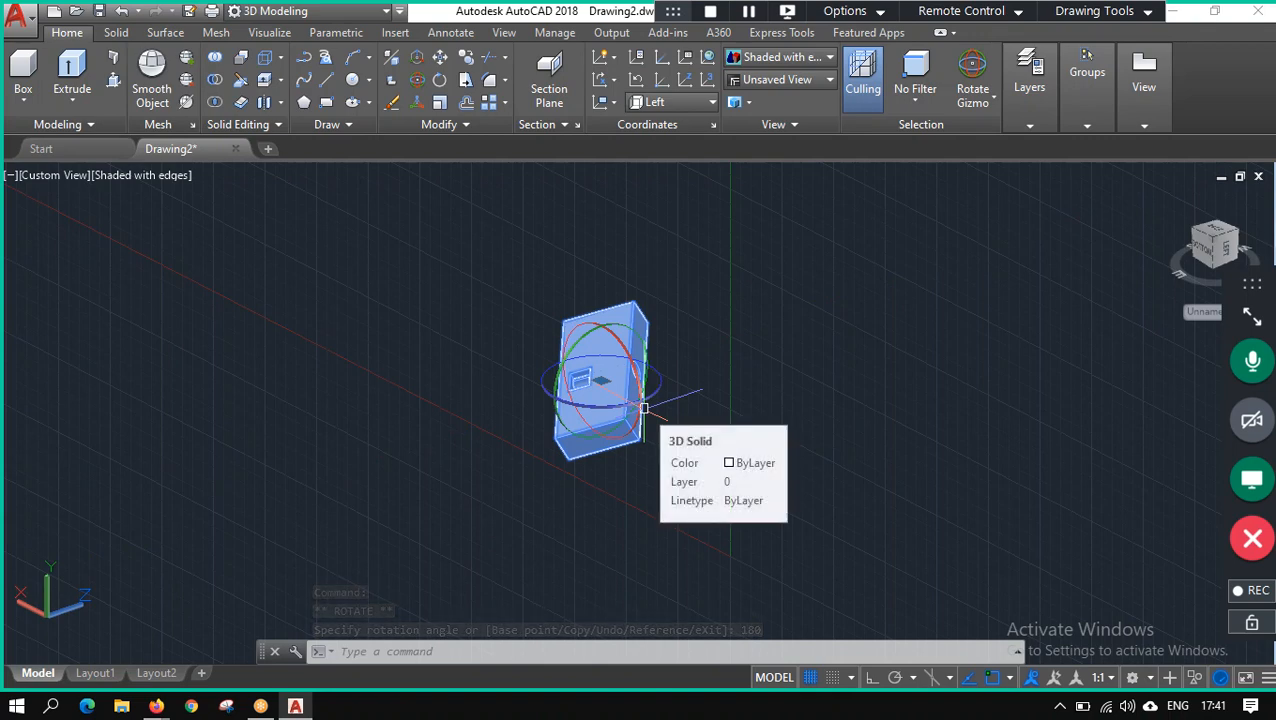
{"action": "key", "text": "Escape"}
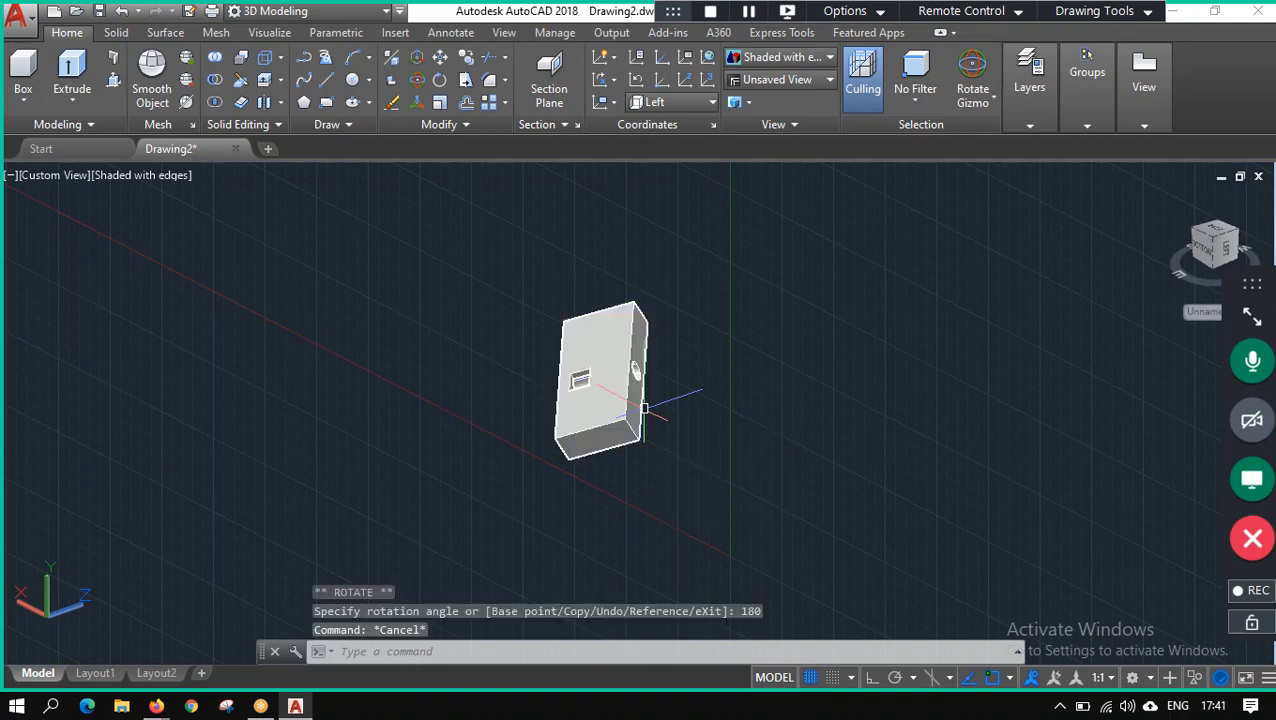
{"action": "type", "text": "ORBIT"}
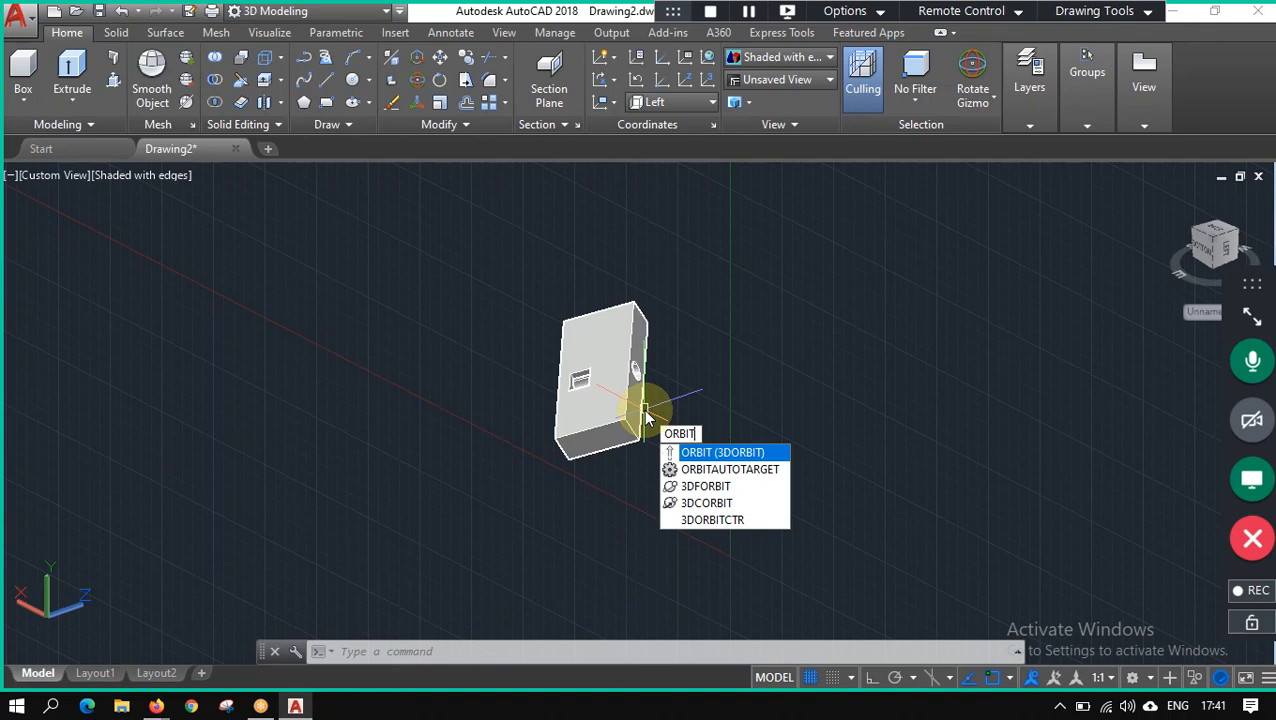
{"action": "key", "text": "Return"}
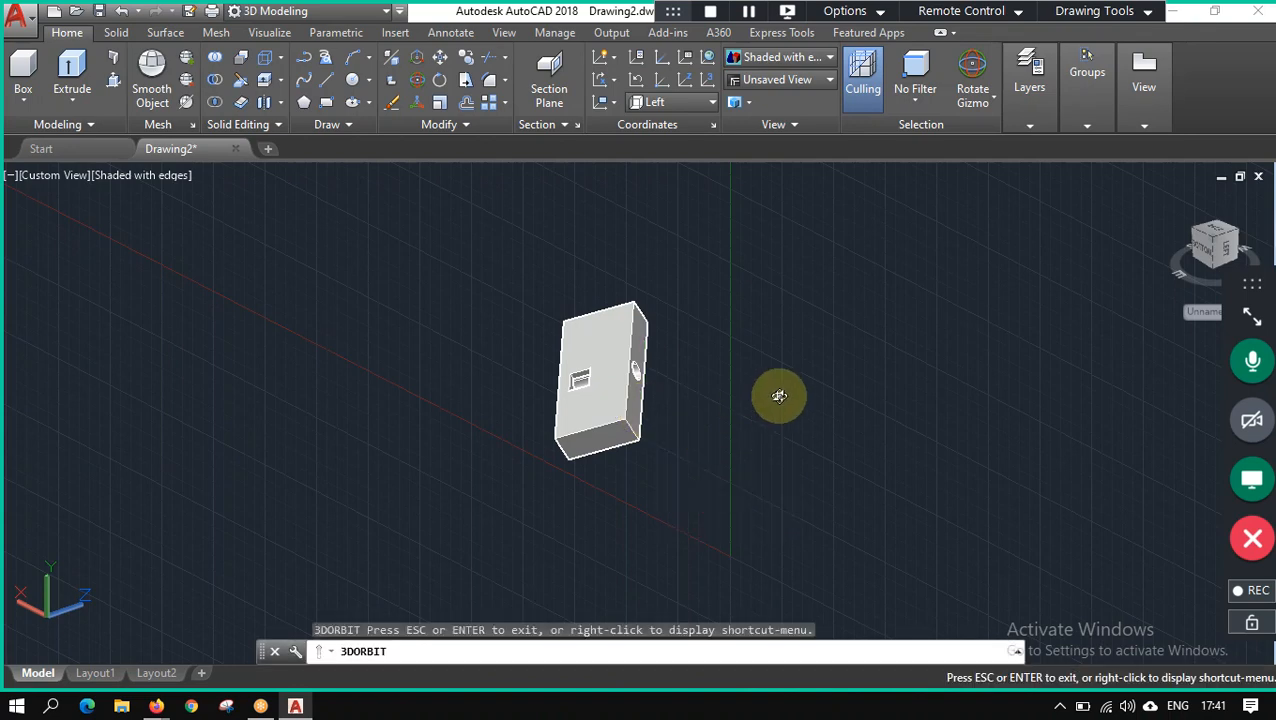
{"action": "key", "text": "Escape"}
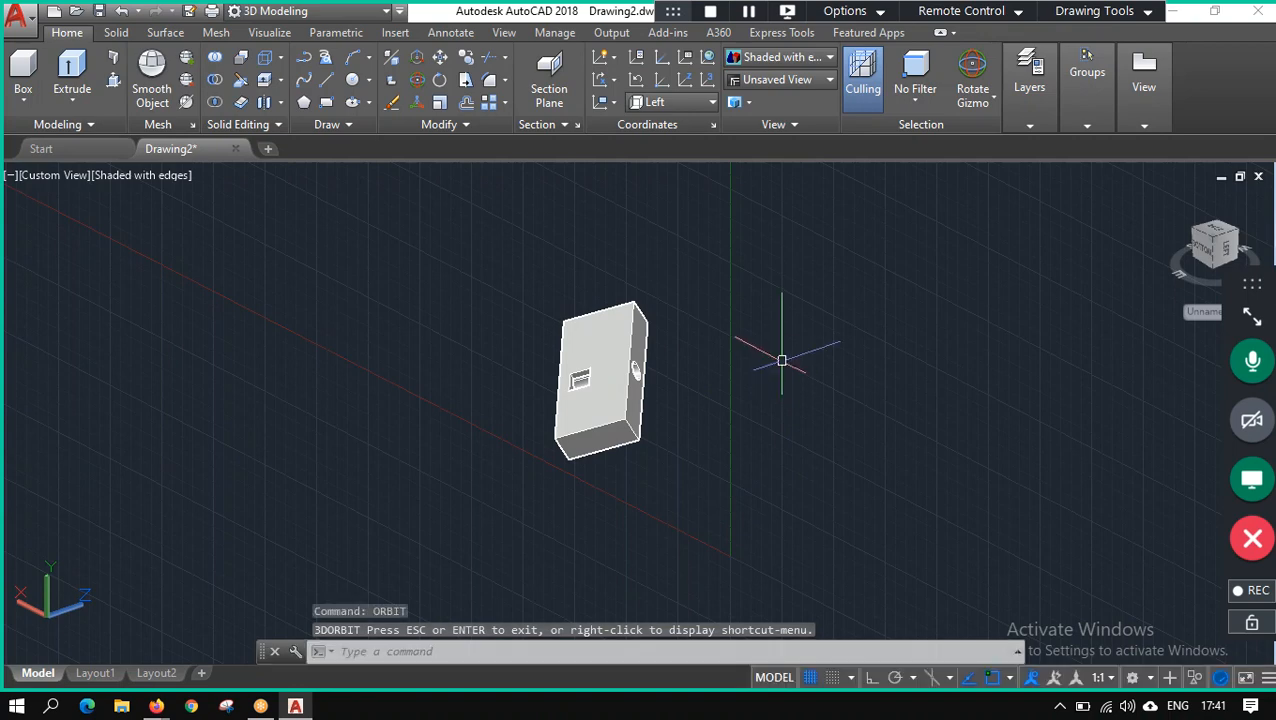
{"action": "type", "text": "orbit"}
{"action": "key", "text": "Return"}
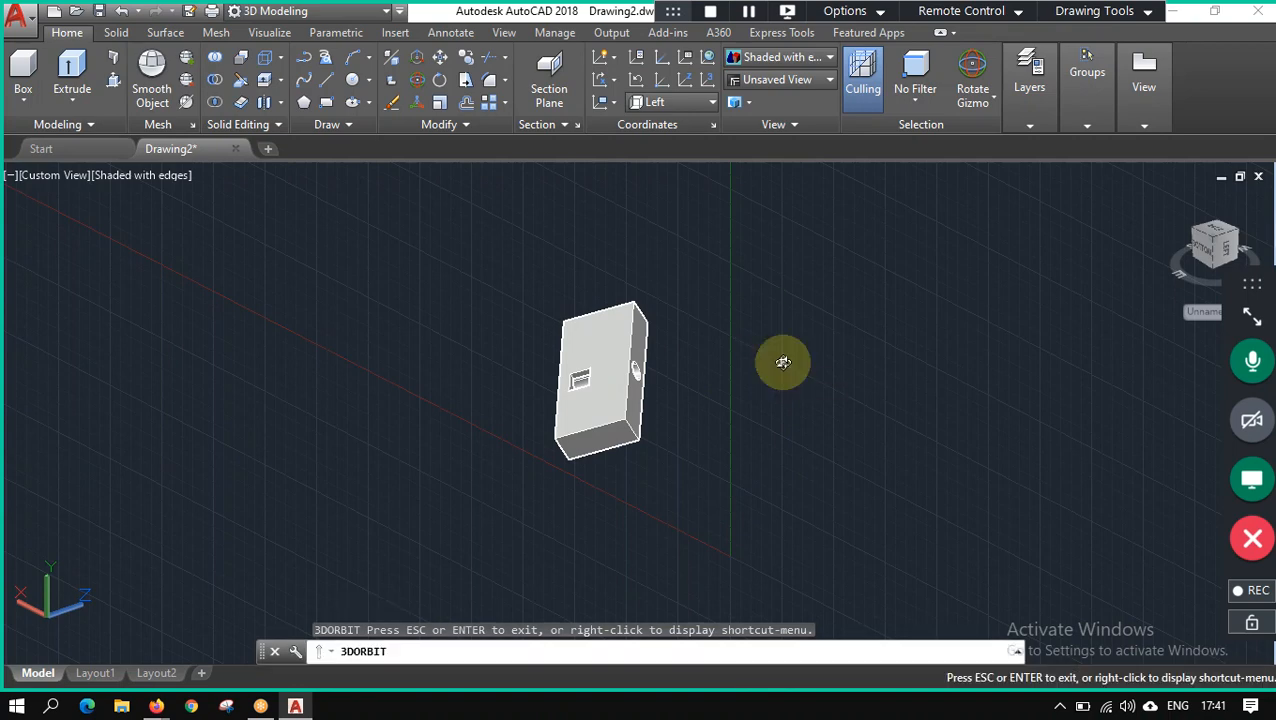
{"action": "key", "text": "Escape"}
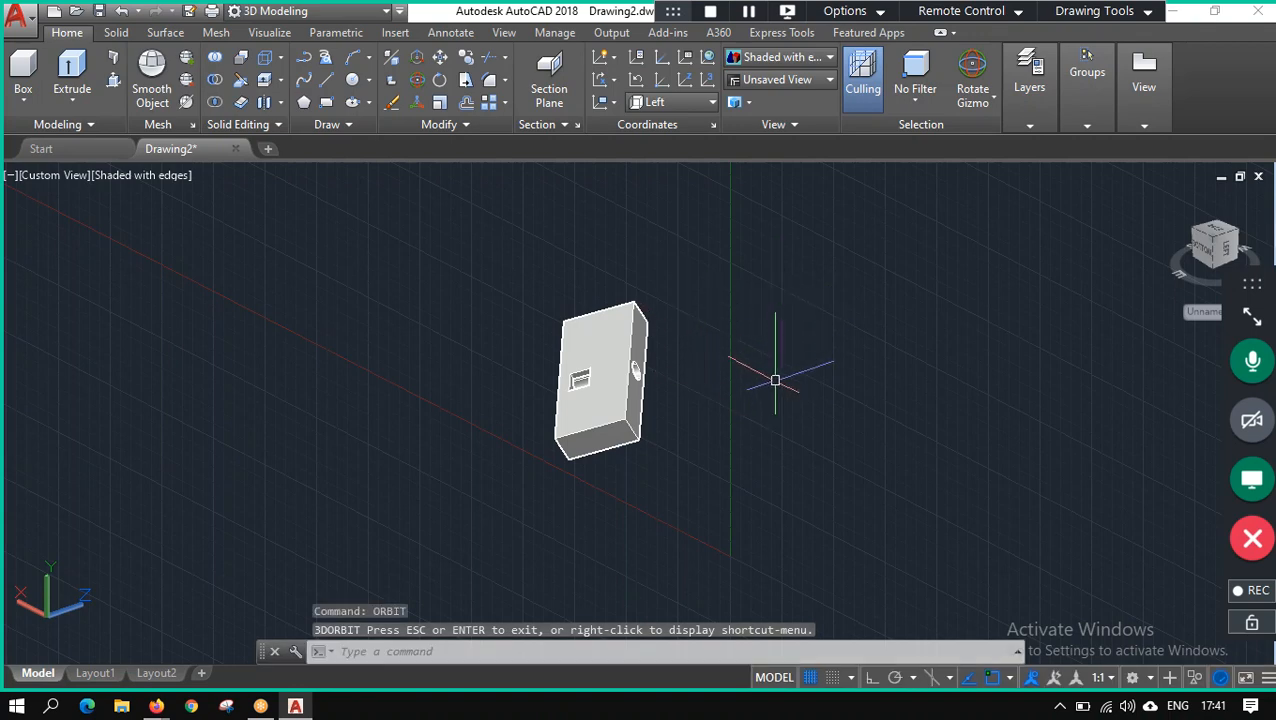
Orbit the view and examine the box's round hole and the side opening from close up and farther away.
{"action": "type", "text": "orb"}
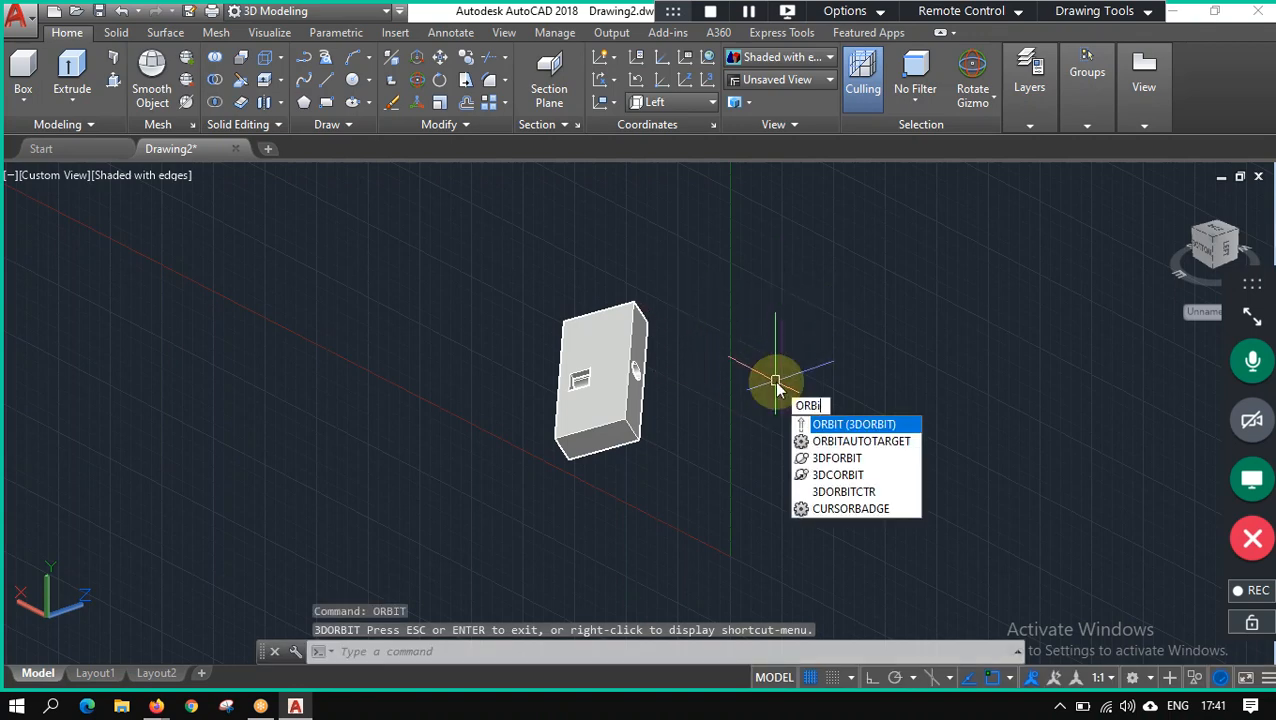
{"action": "key", "text": "Escape"}
{"action": "key", "text": "Return"}
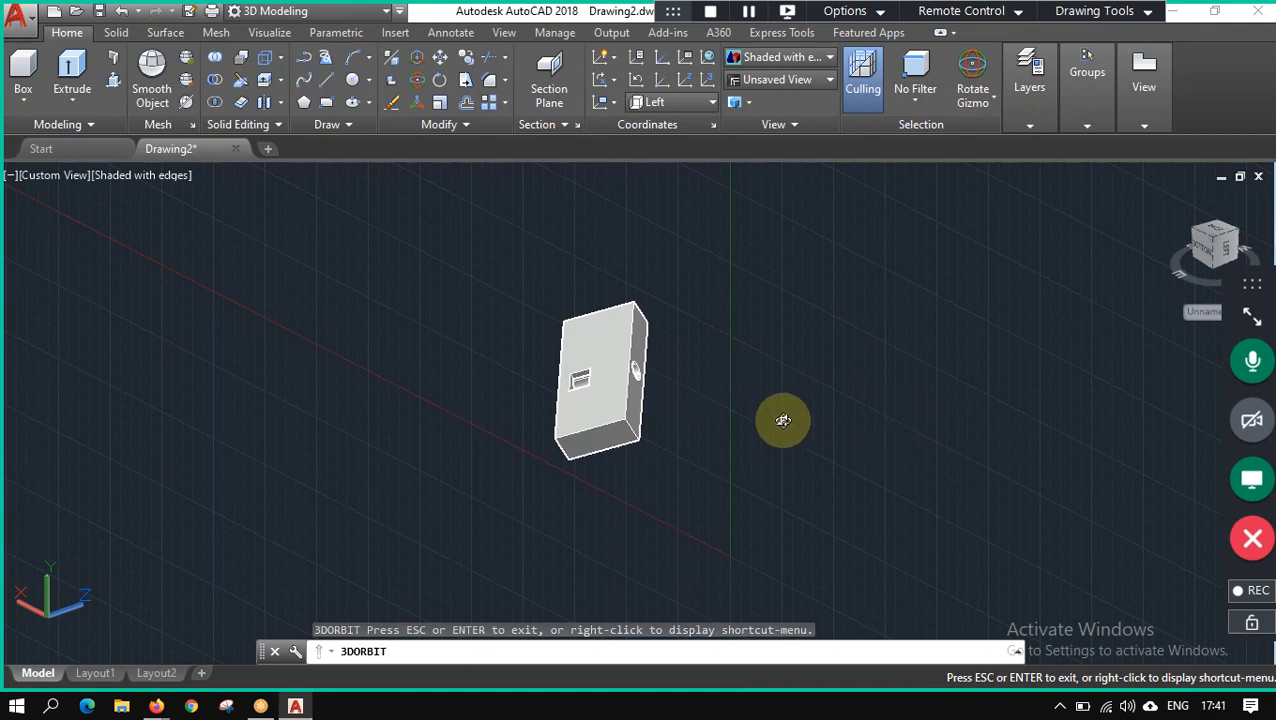
{"action": "left_click_drag", "start_coordinate": [780, 421], "coordinate": [590, 420]}
{"action": "scroll", "coordinate": [592, 405], "scroll_direction": "up", "scroll_amount": 6}
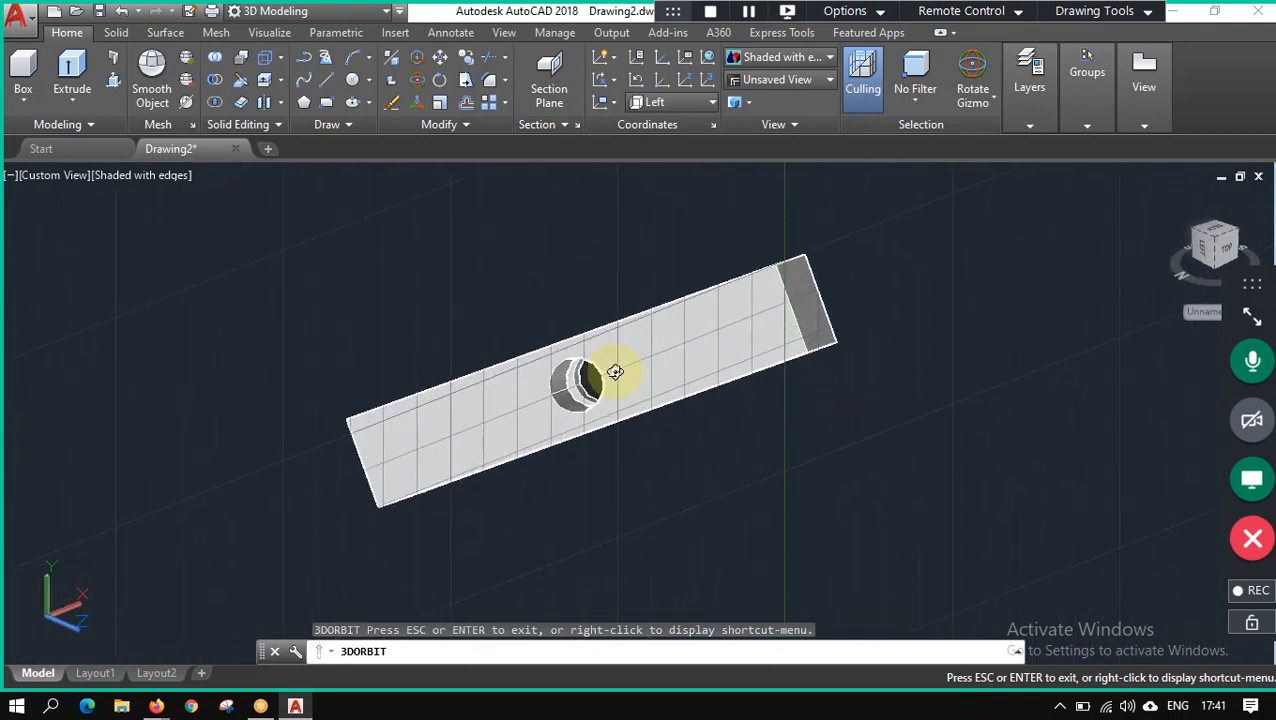
{"action": "left_click_drag", "start_coordinate": [592, 360], "coordinate": [607, 331]}
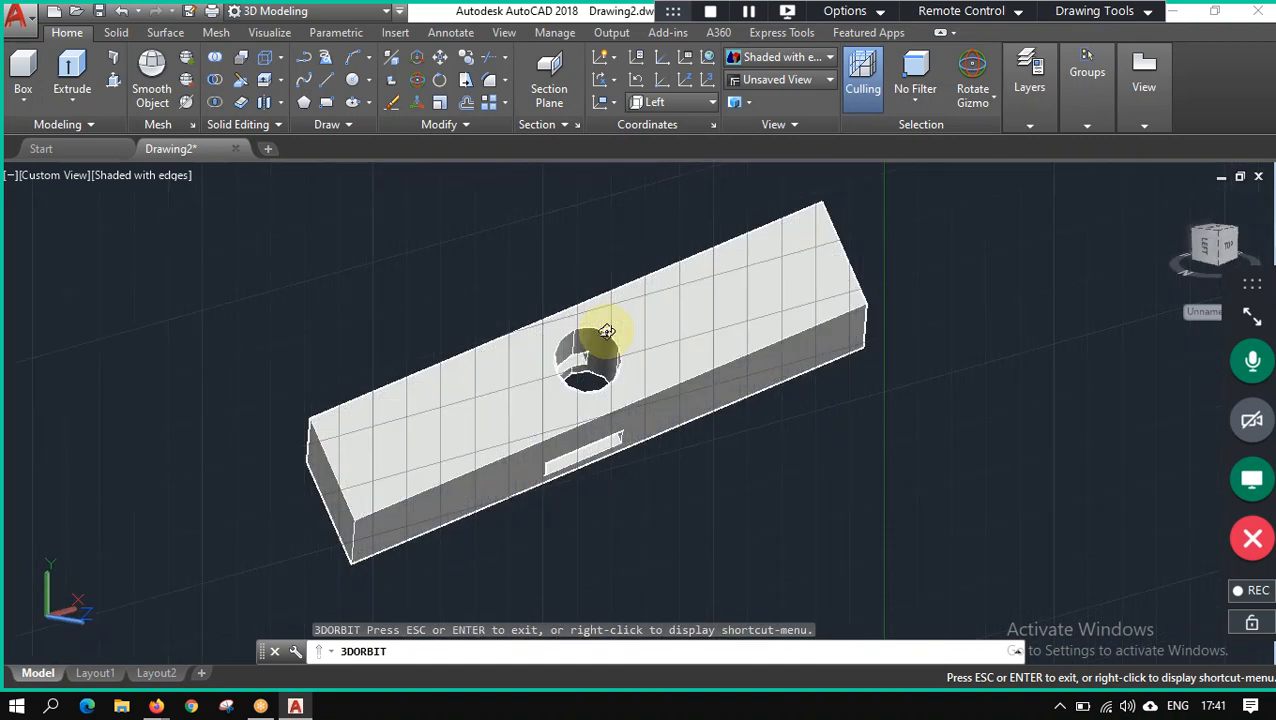
{"action": "key", "text": "Escape"}
{"action": "scroll", "coordinate": [830, 445], "scroll_direction": "down", "scroll_amount": 5}
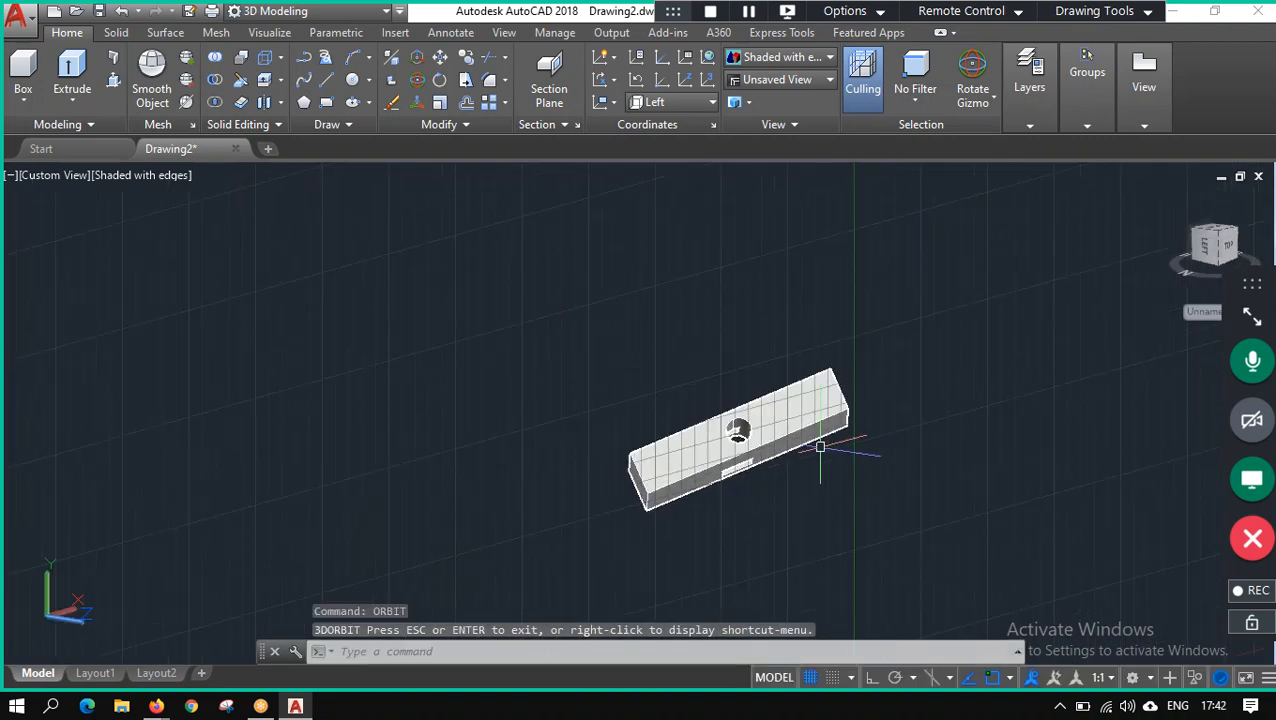
{"action": "scroll", "coordinate": [821, 489], "scroll_direction": "up", "scroll_amount": 8}
{"action": "scroll", "coordinate": [870, 230], "scroll_direction": "down", "scroll_amount": 6}
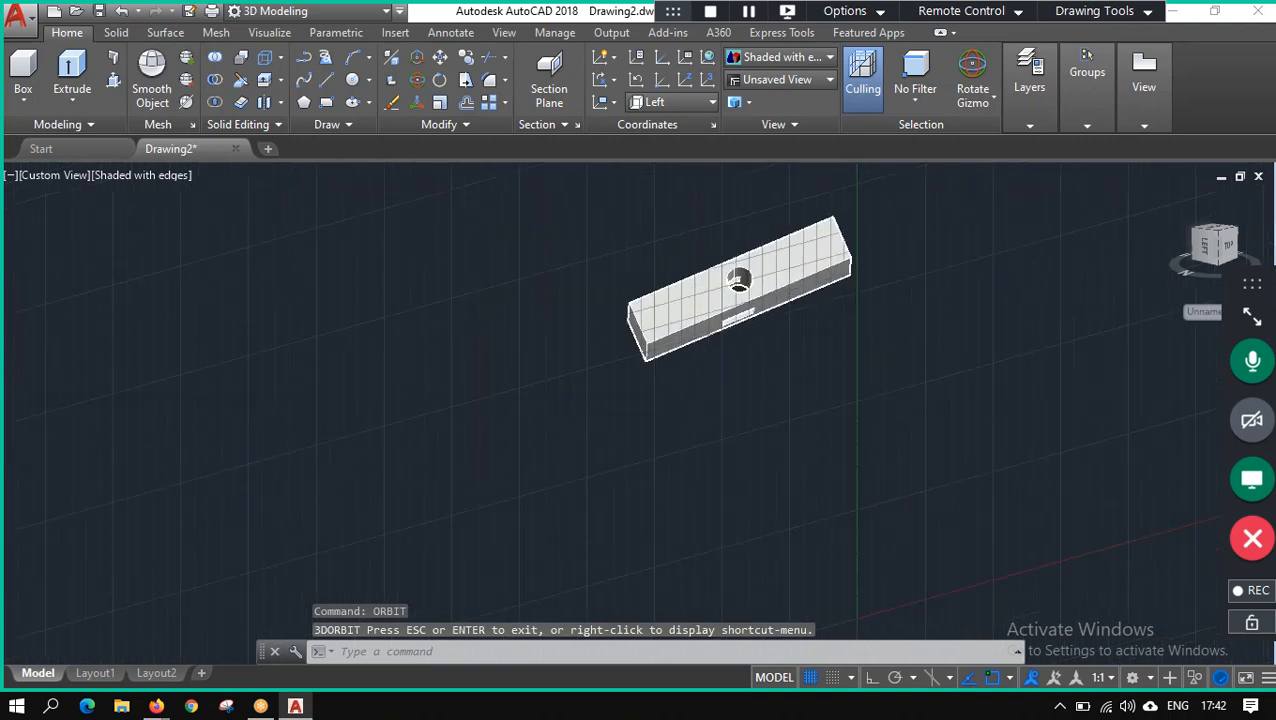
{"action": "scroll", "coordinate": [858, 213], "scroll_direction": "up", "scroll_amount": 2}
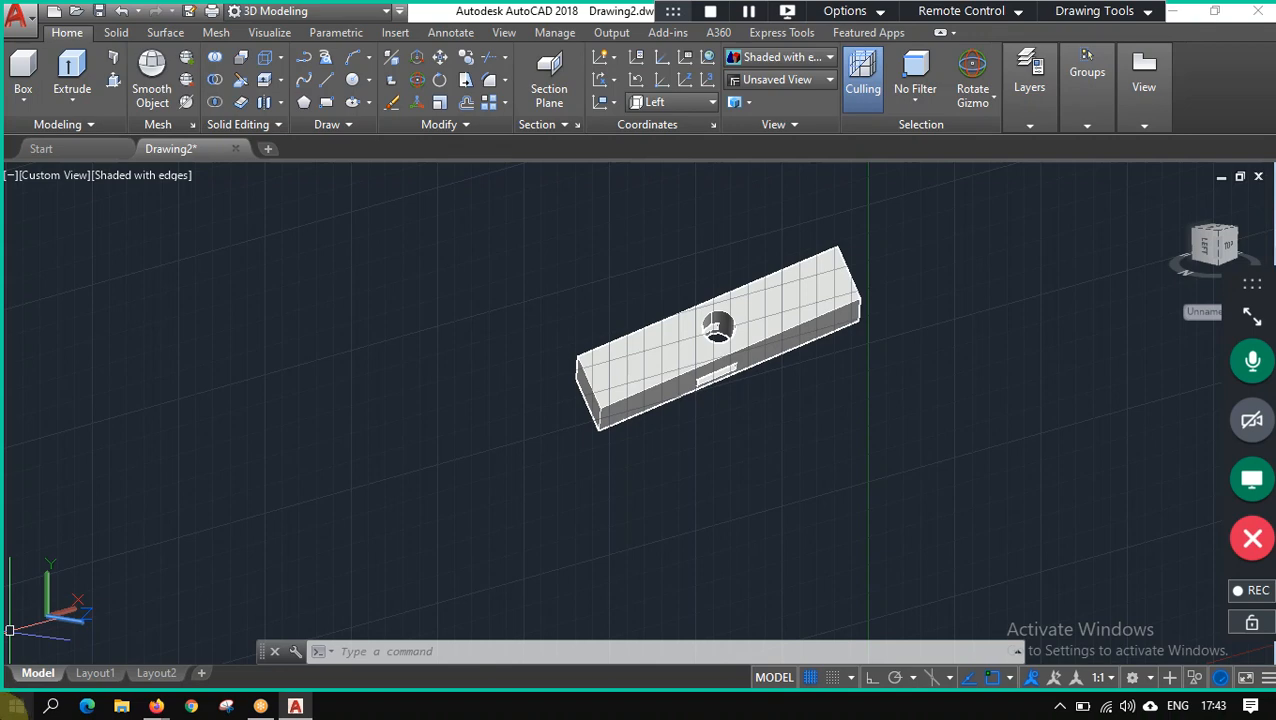
Start exporting the drawing in Lithography (*.stl) format to the Desktop under the file name Drawing2.stl.
{"action": "left_click", "coordinate": [30, 20]}
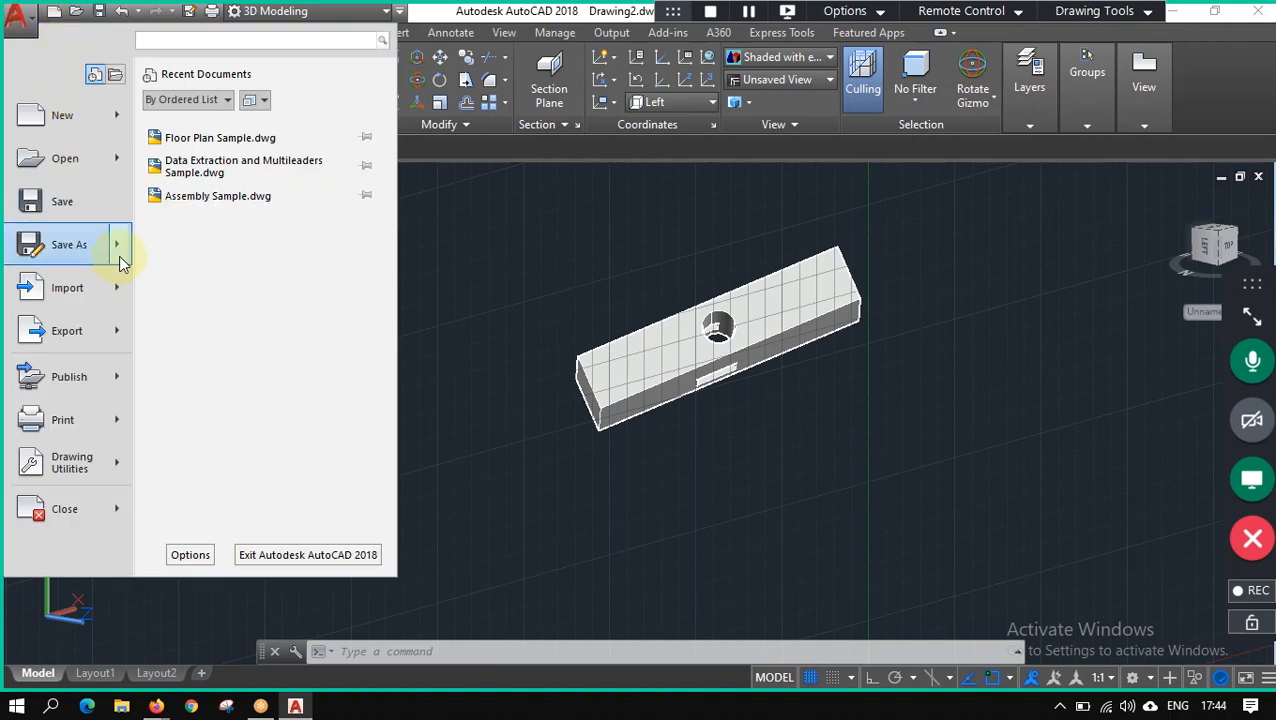
{"action": "mouse_move", "coordinate": [119, 255]}
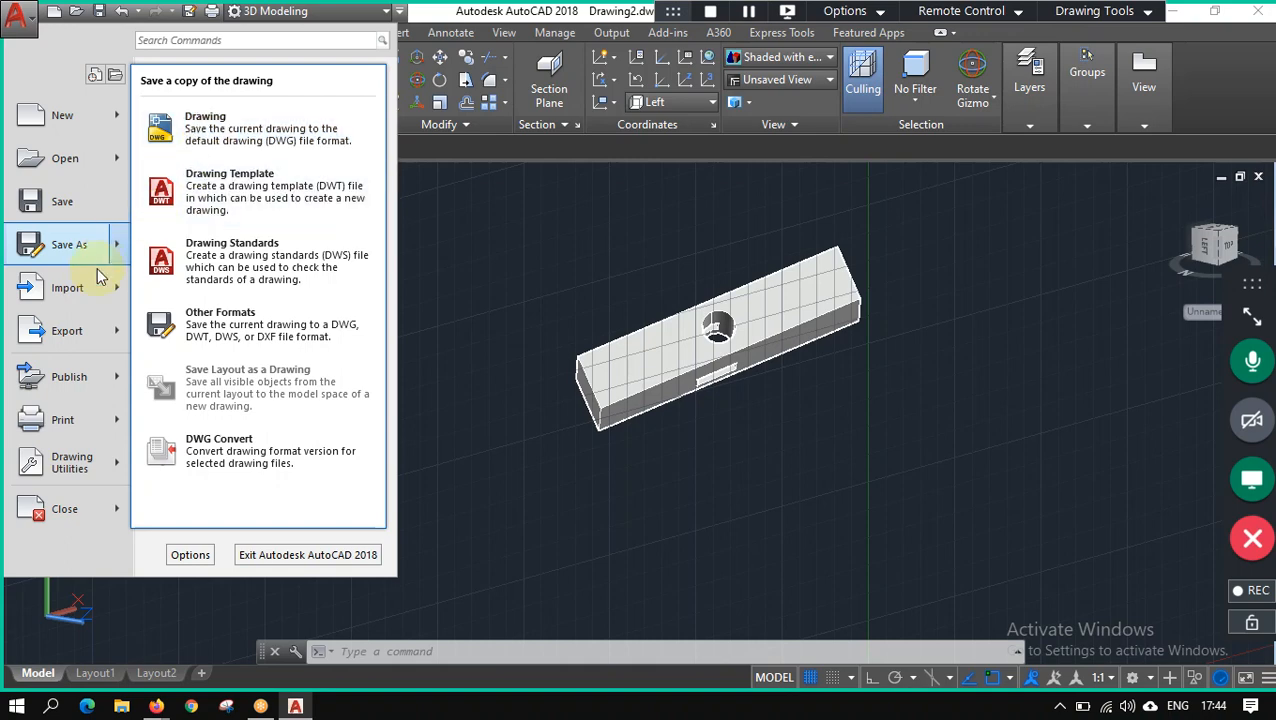
{"action": "left_click", "coordinate": [119, 334]}
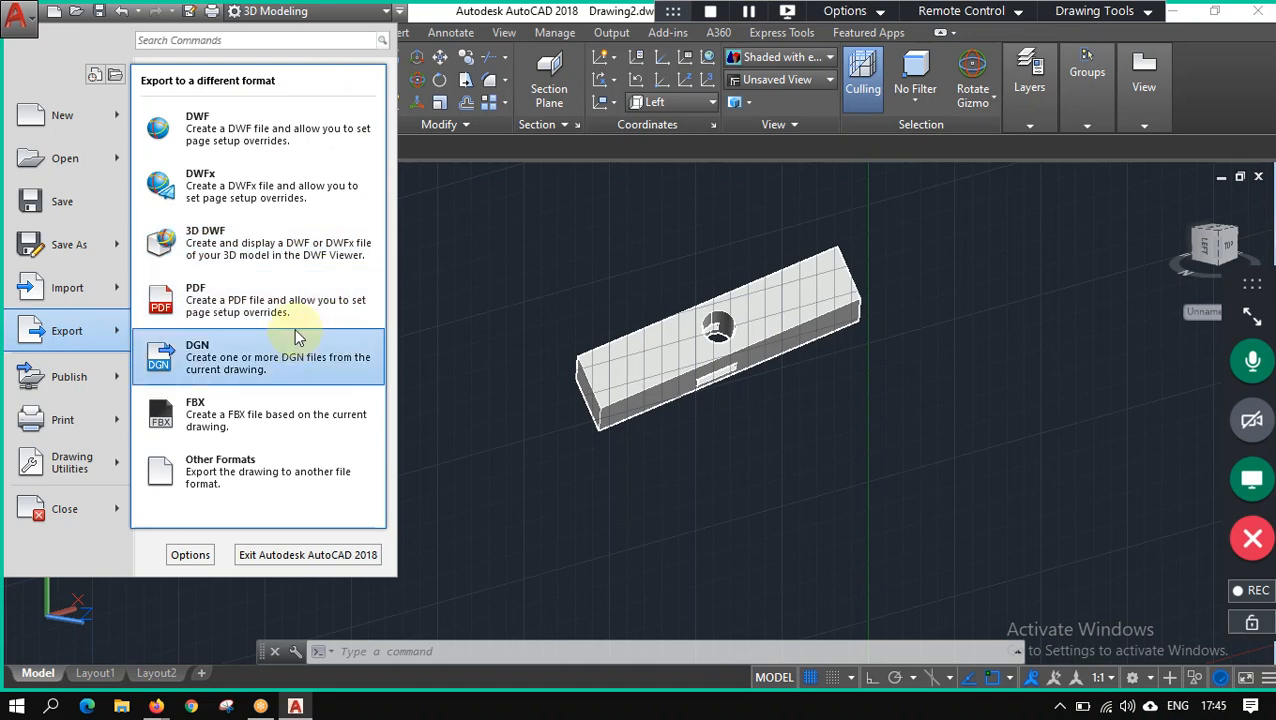
{"action": "left_click", "coordinate": [274, 460]}
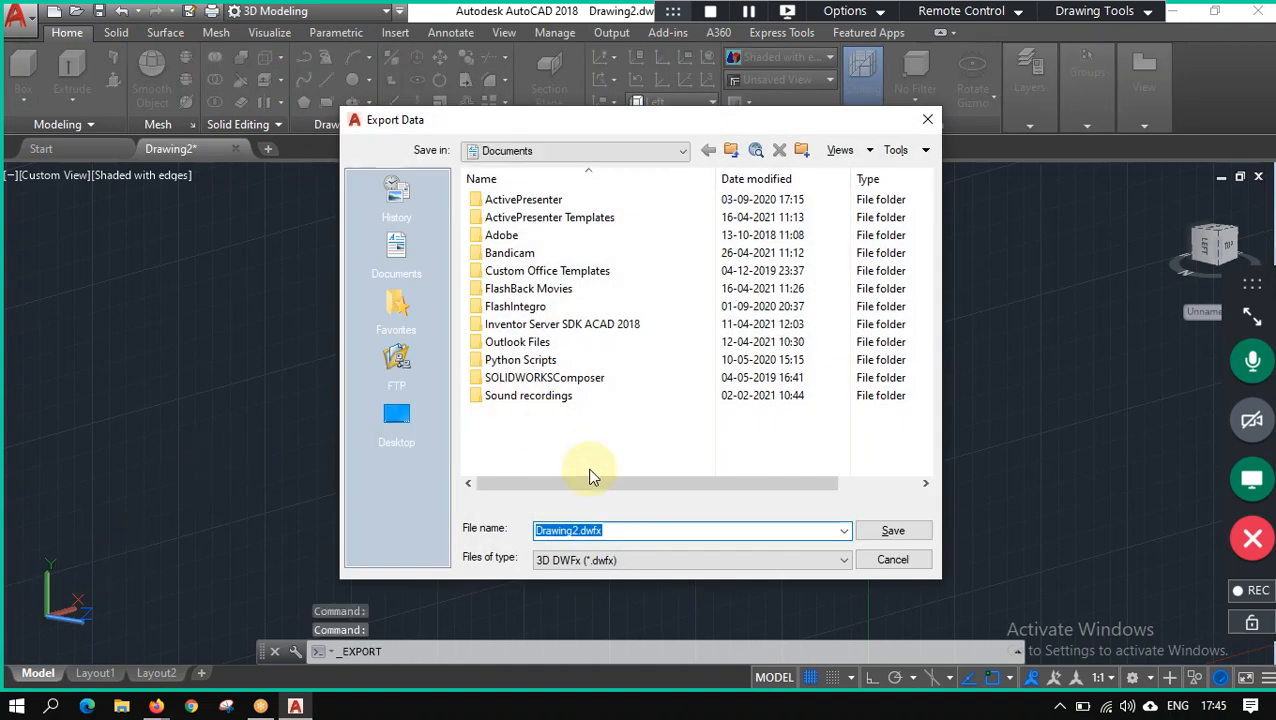
{"action": "left_click", "coordinate": [638, 561]}
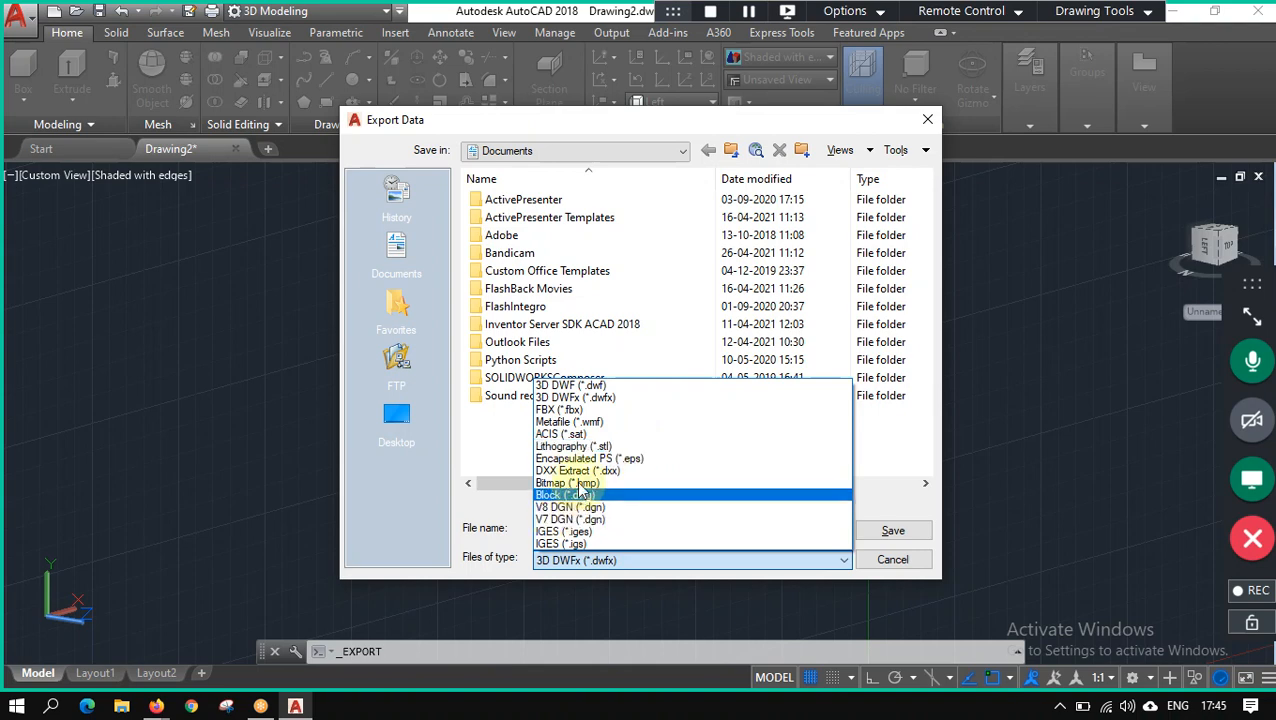
{"action": "left_click", "coordinate": [598, 446]}
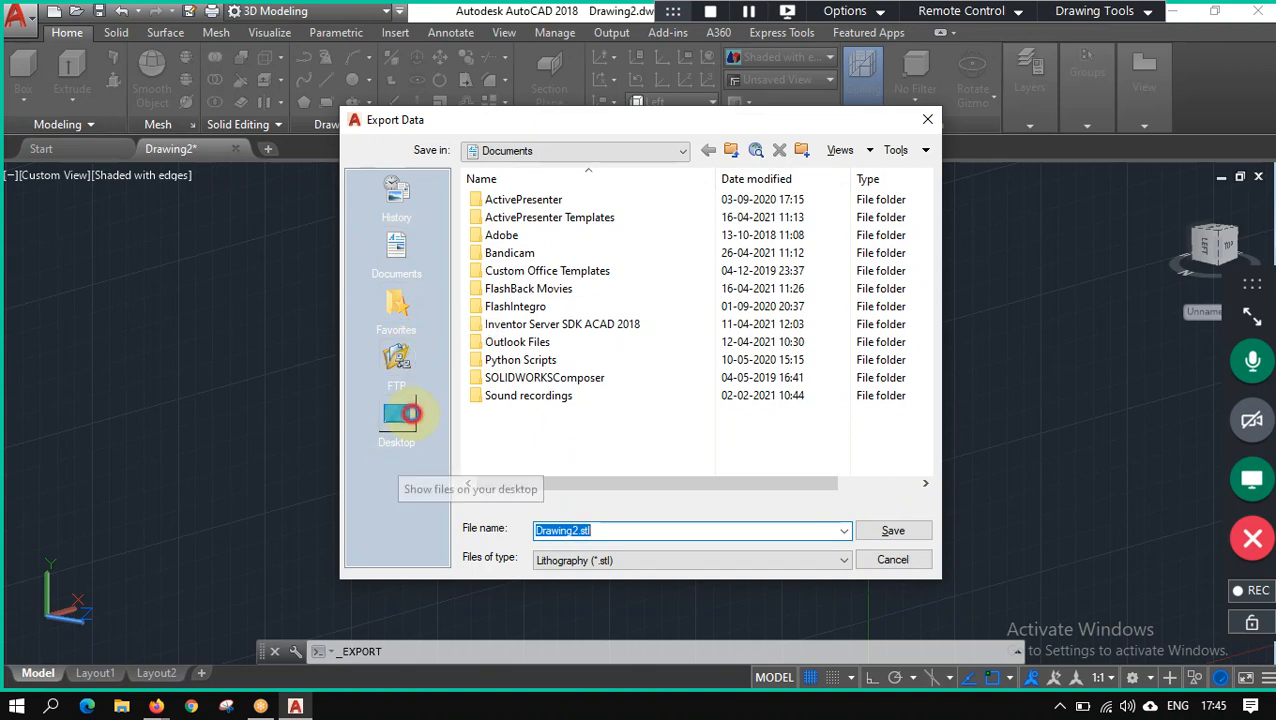
{"action": "left_click", "coordinate": [396, 415]}
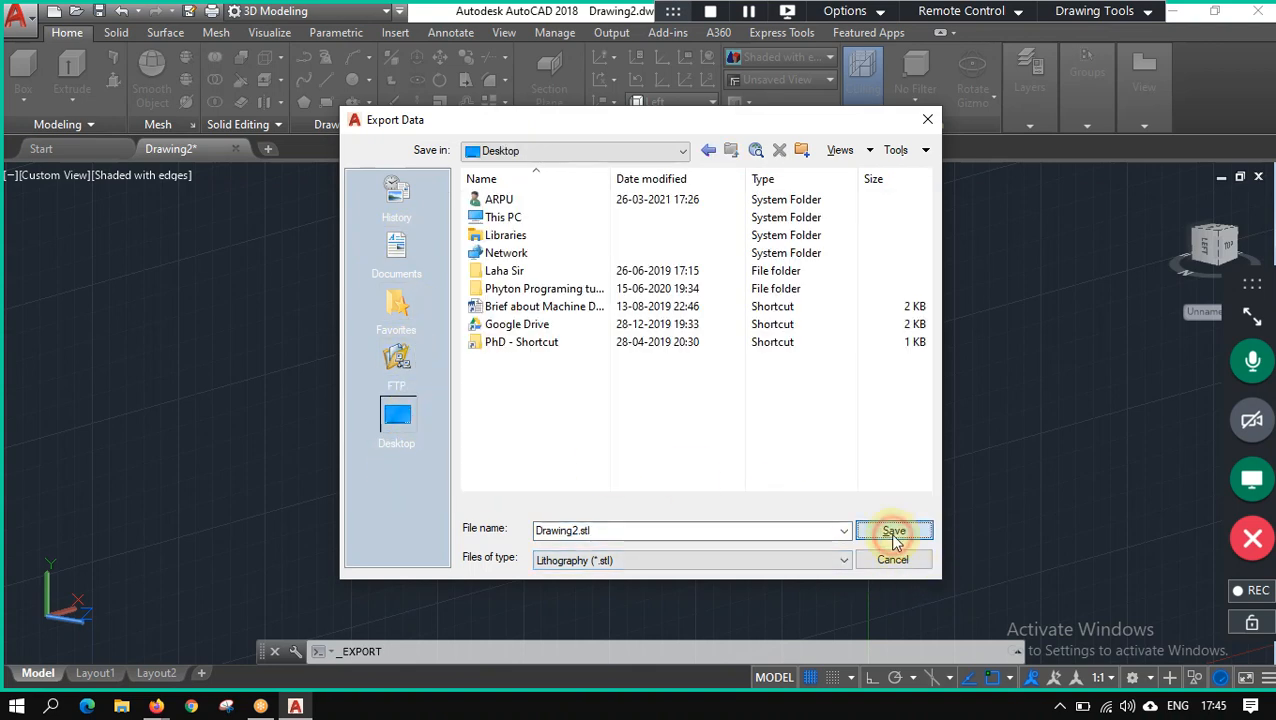
{"action": "left_click", "coordinate": [893, 533]}
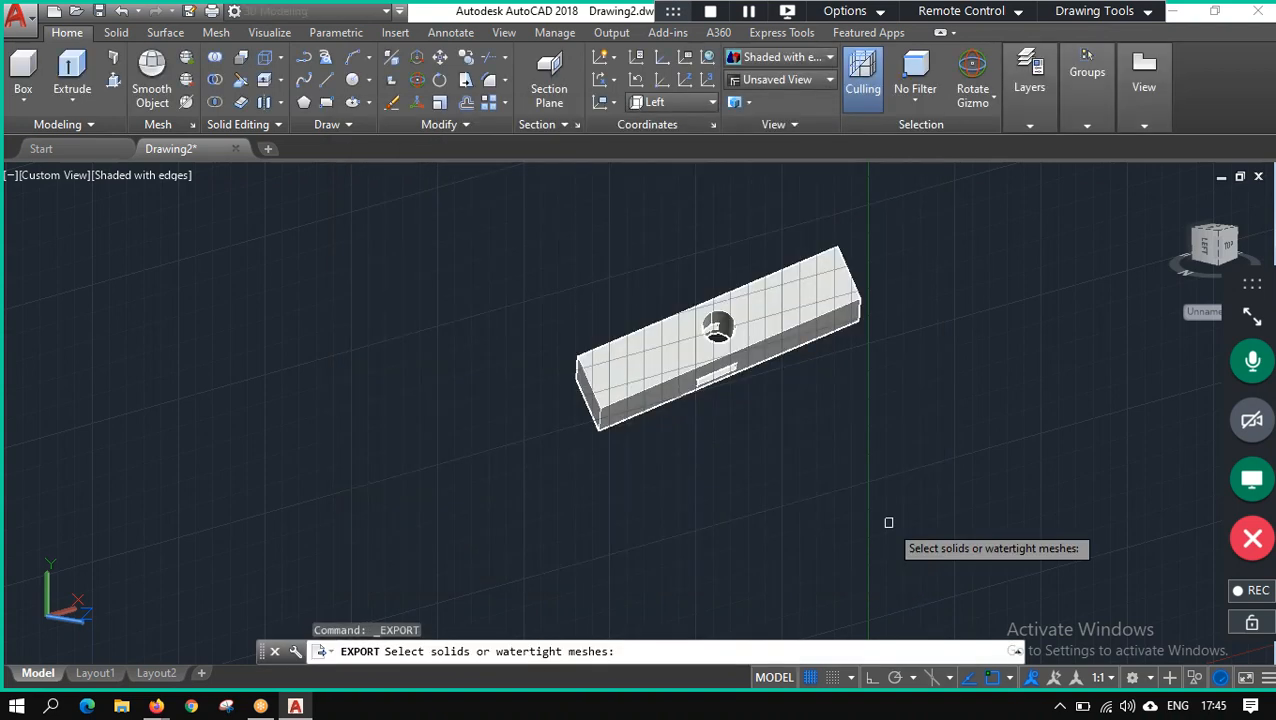
Stop the GoToMeeting screen sharing, look over the desktop and return to the AutoCAD drawing.
{"action": "left_click", "coordinate": [1253, 484]}
{"action": "key", "text": "super+d"}
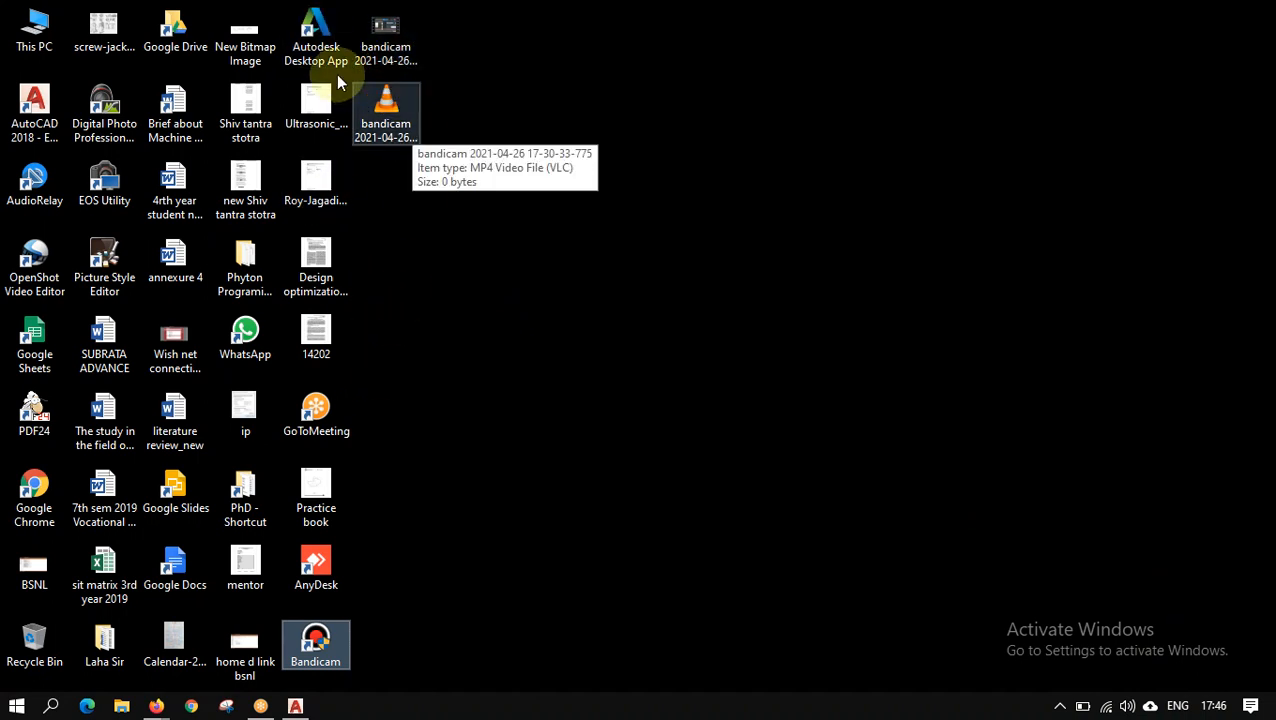
{"action": "left_click", "coordinate": [477, 429]}
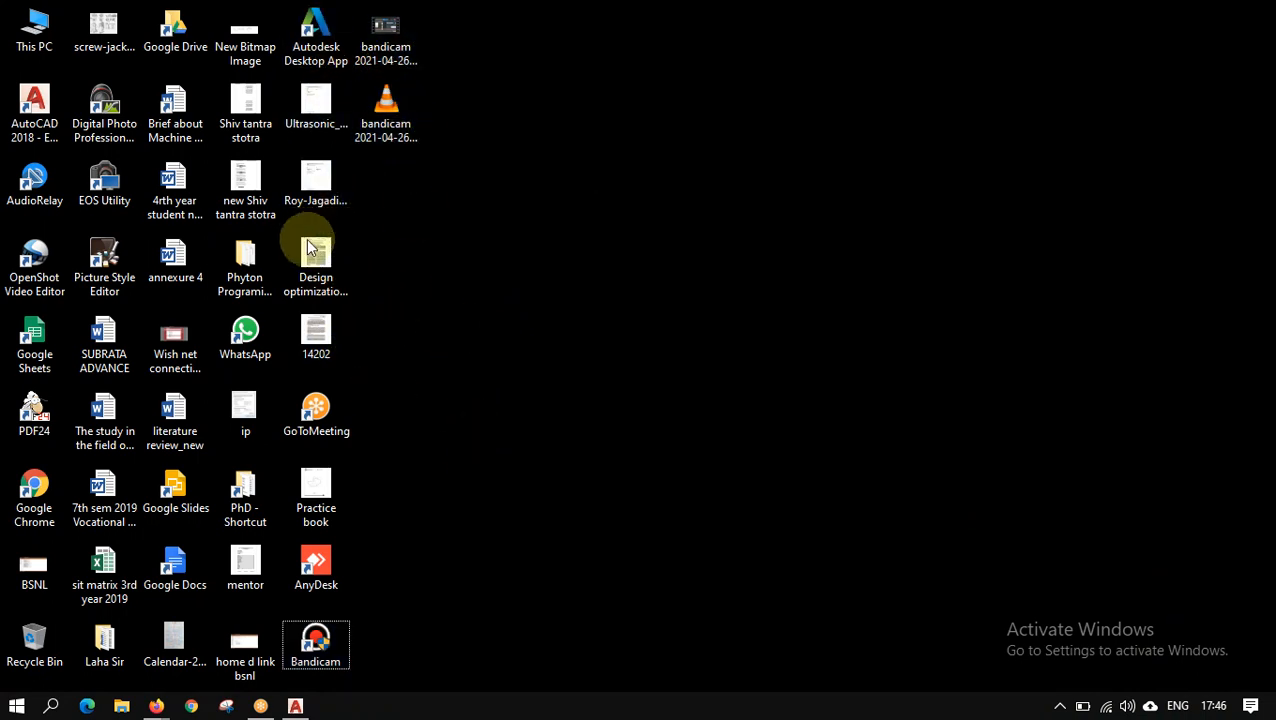
{"action": "left_click", "coordinate": [261, 706]}
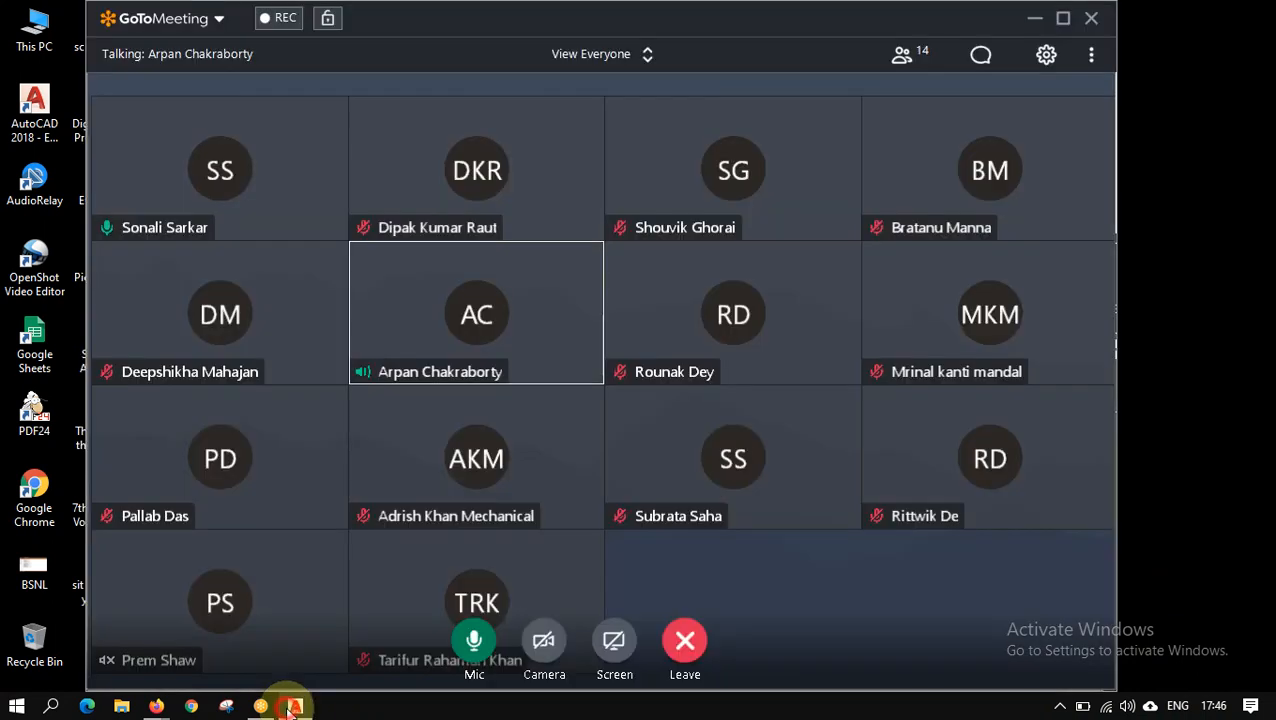
{"action": "left_click", "coordinate": [295, 706]}
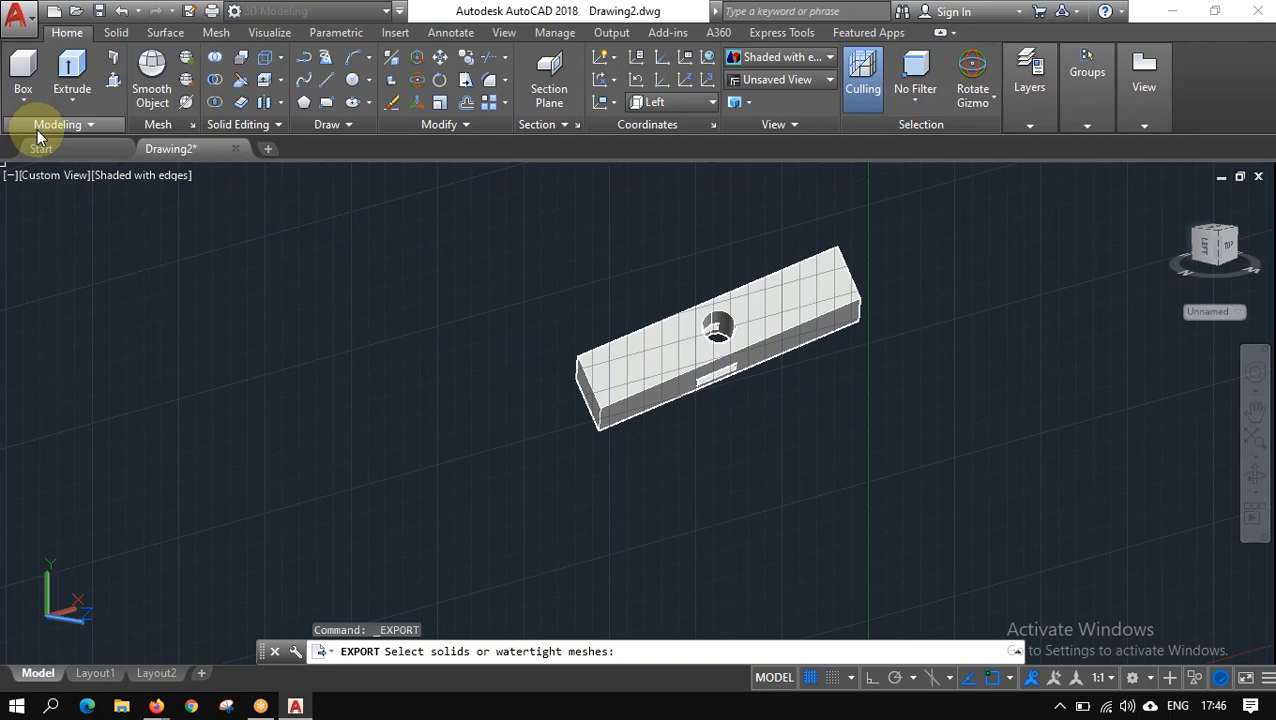
Share the AutoCAD application window in GoToMeeting.
{"action": "left_click", "coordinate": [260, 704]}
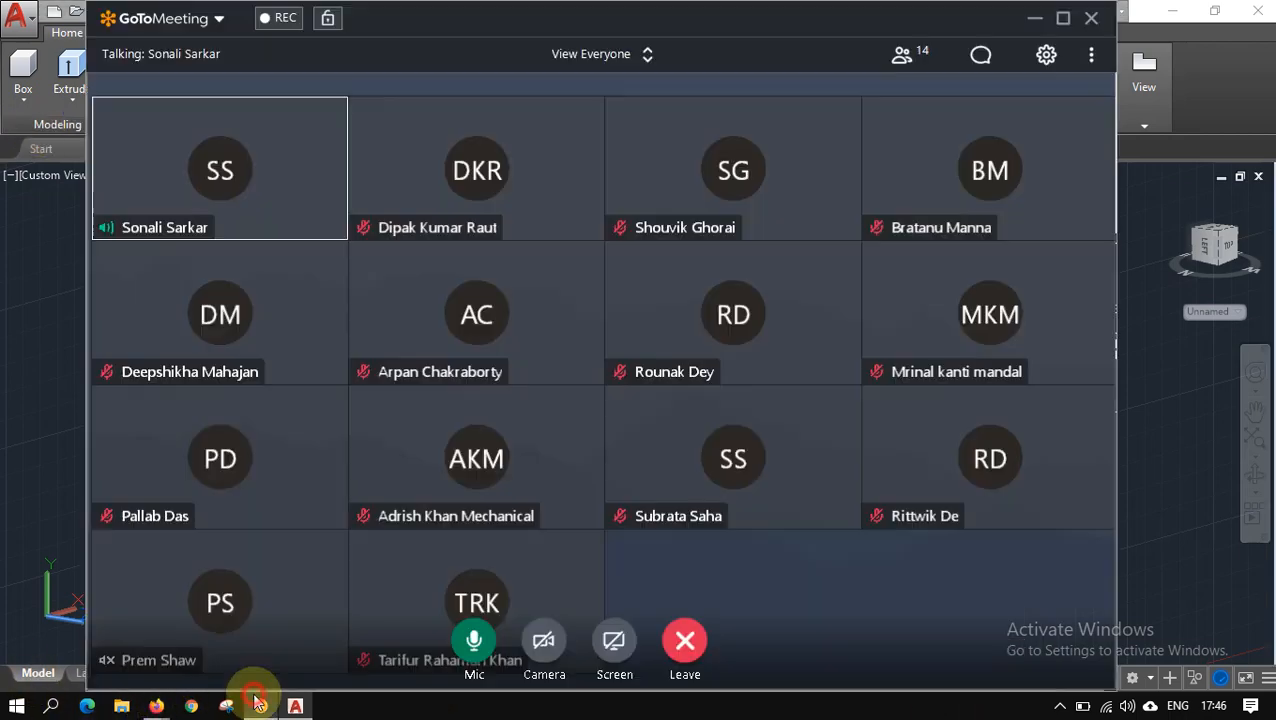
{"action": "left_click", "coordinate": [616, 668]}
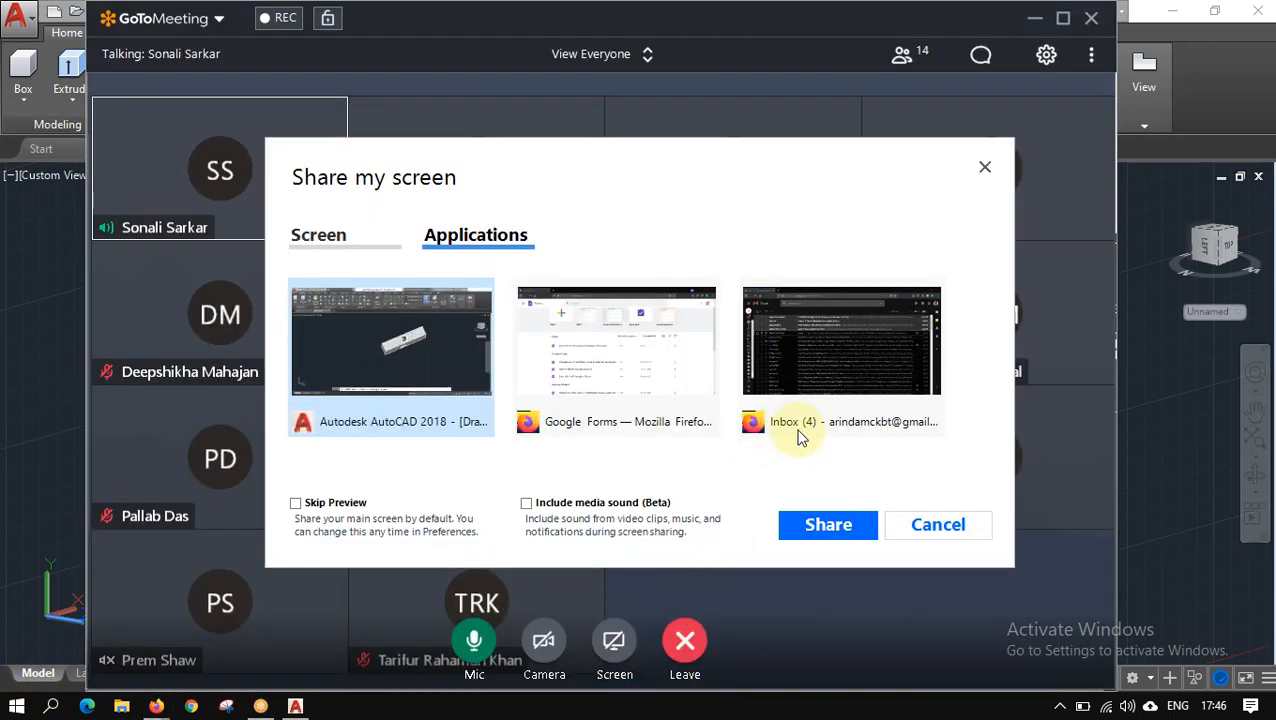
{"action": "left_click", "coordinate": [829, 538]}
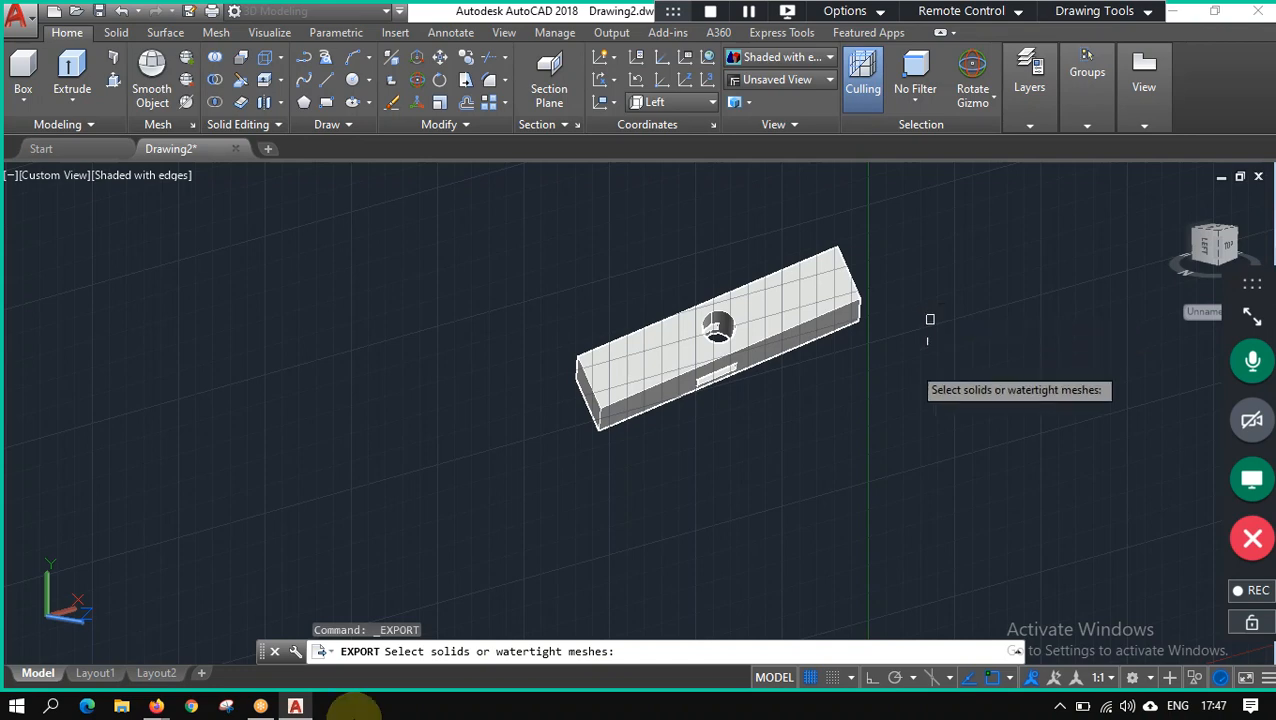
Restart the drawing export with Lithography (*.stl) as the file type and the Desktop as the save location.
{"action": "left_click", "coordinate": [14, 18]}
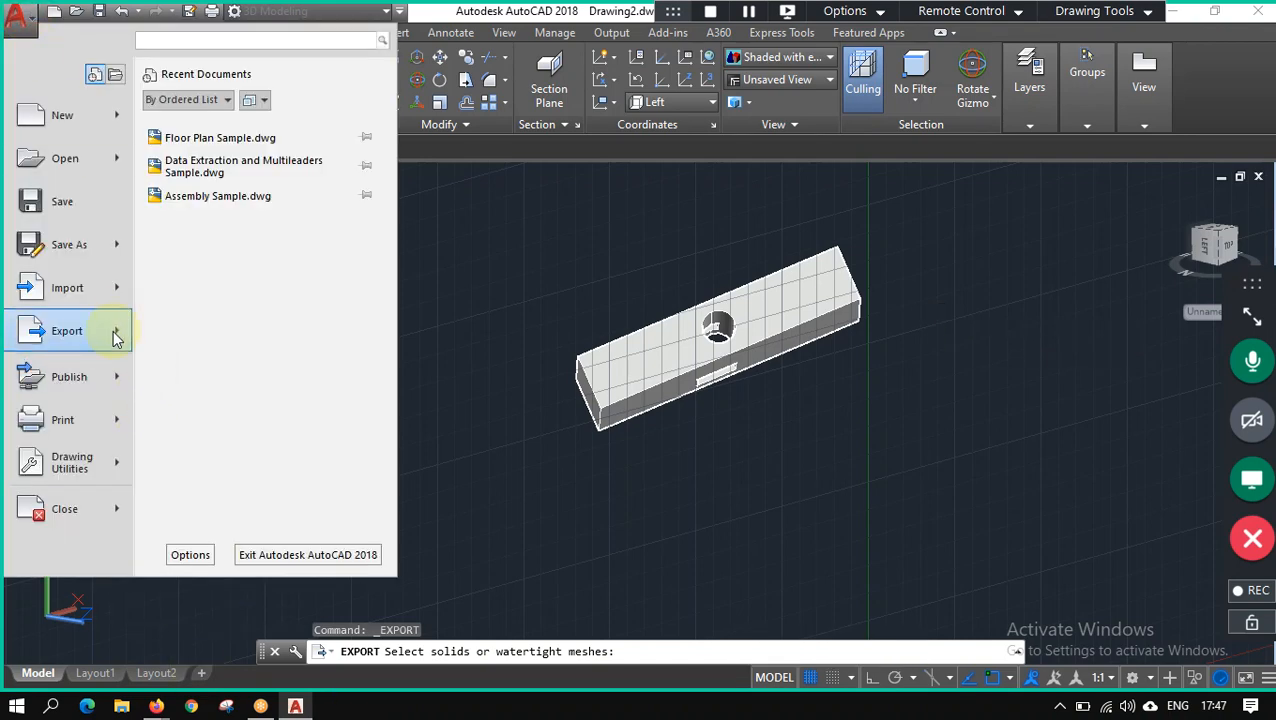
{"action": "mouse_move", "coordinate": [122, 325]}
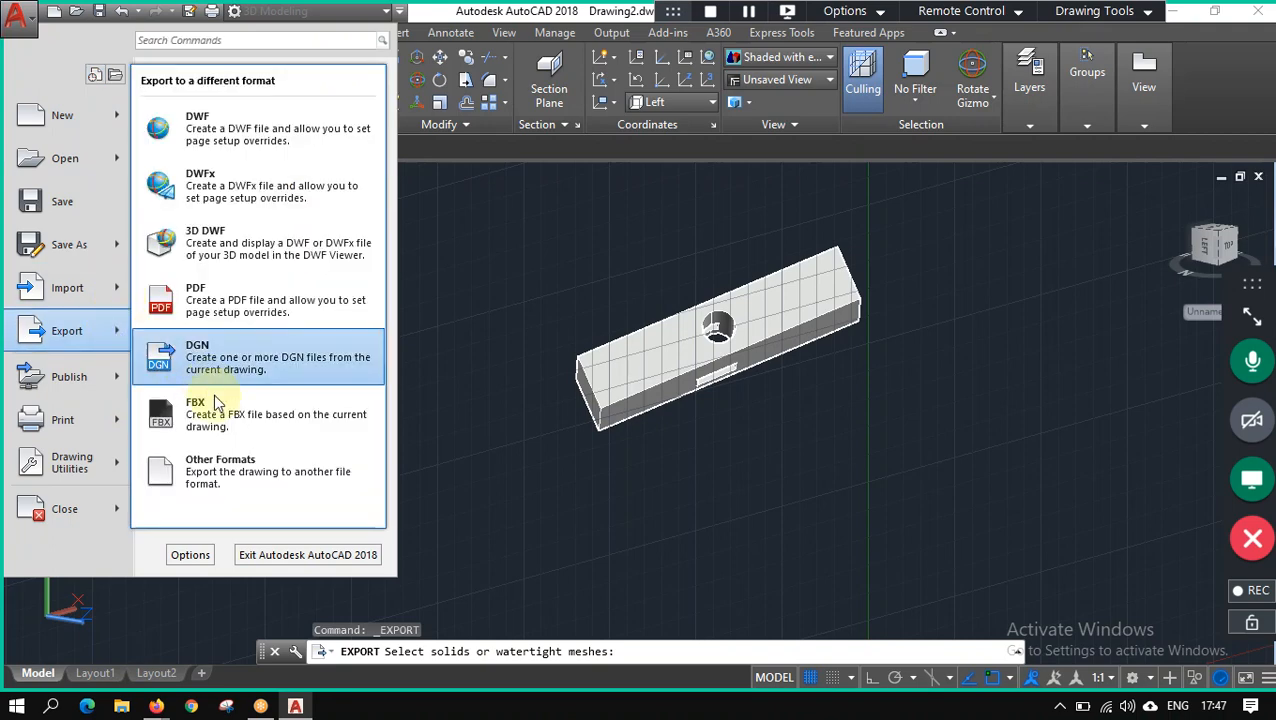
{"action": "left_click", "coordinate": [242, 474]}
{"action": "left_click", "coordinate": [607, 390]}
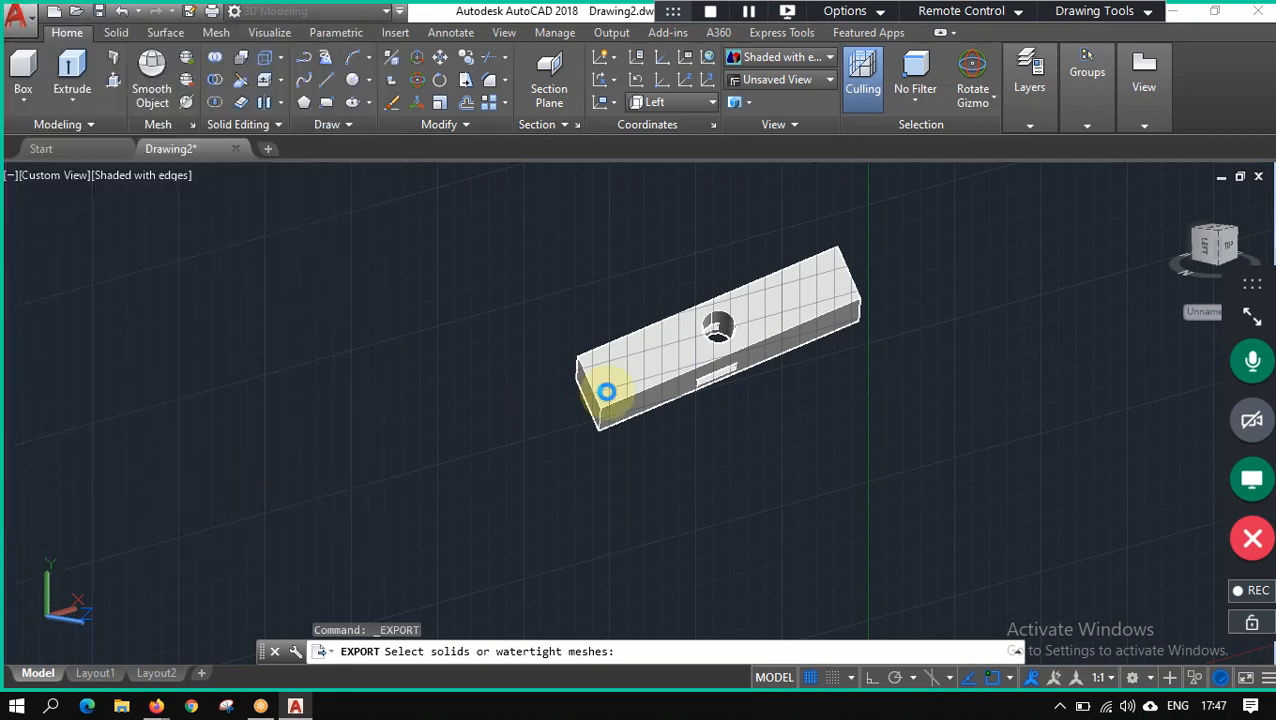
{"action": "left_click", "coordinate": [680, 560]}
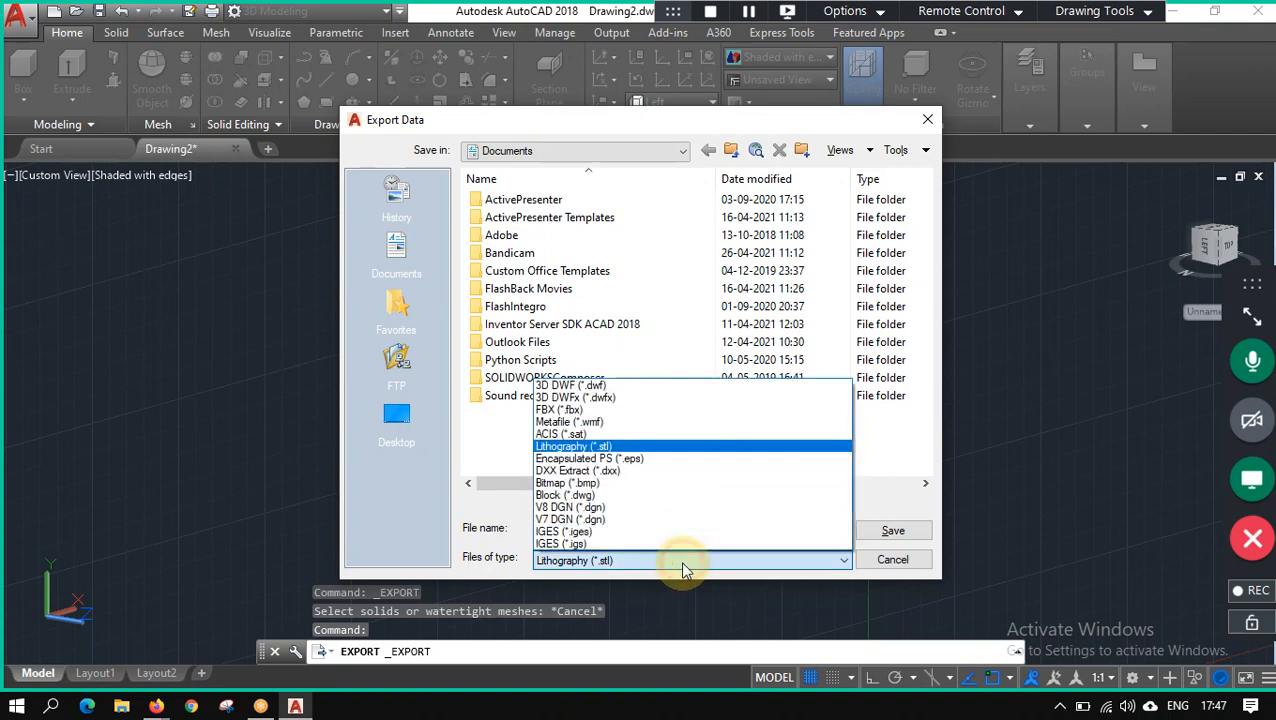
{"action": "left_click", "coordinate": [680, 560]}
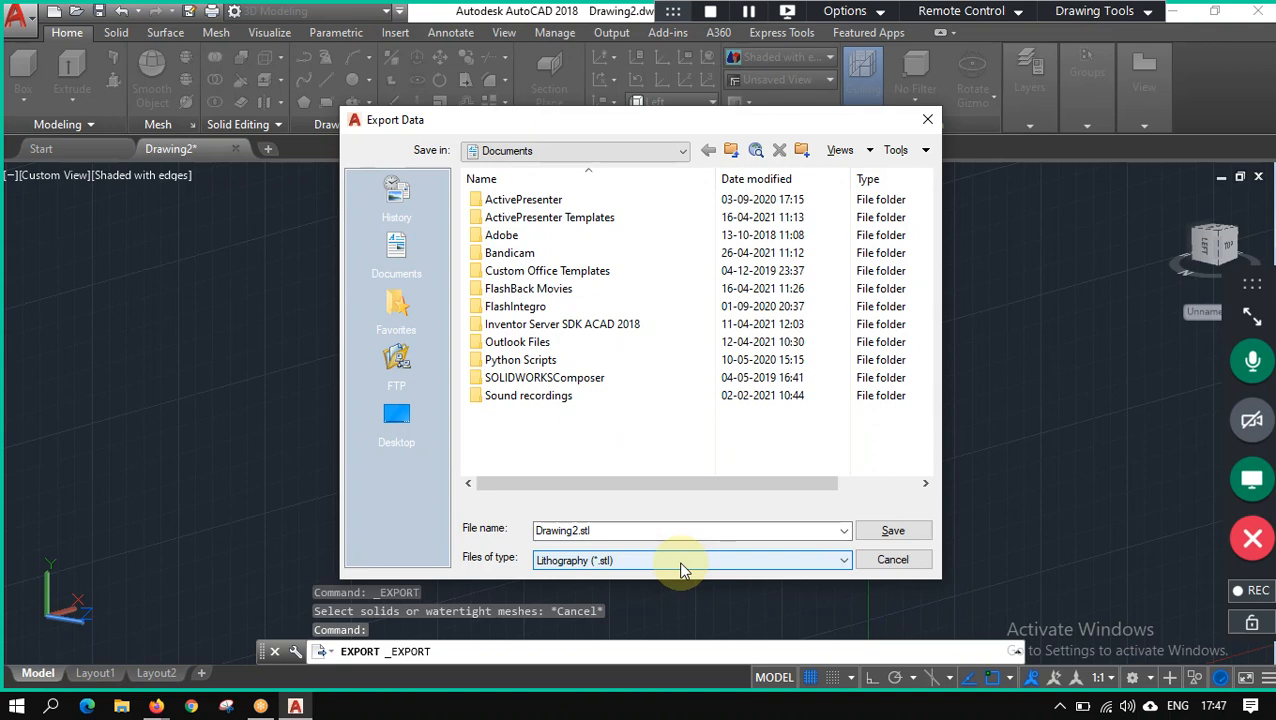
{"action": "left_click", "coordinate": [393, 428]}
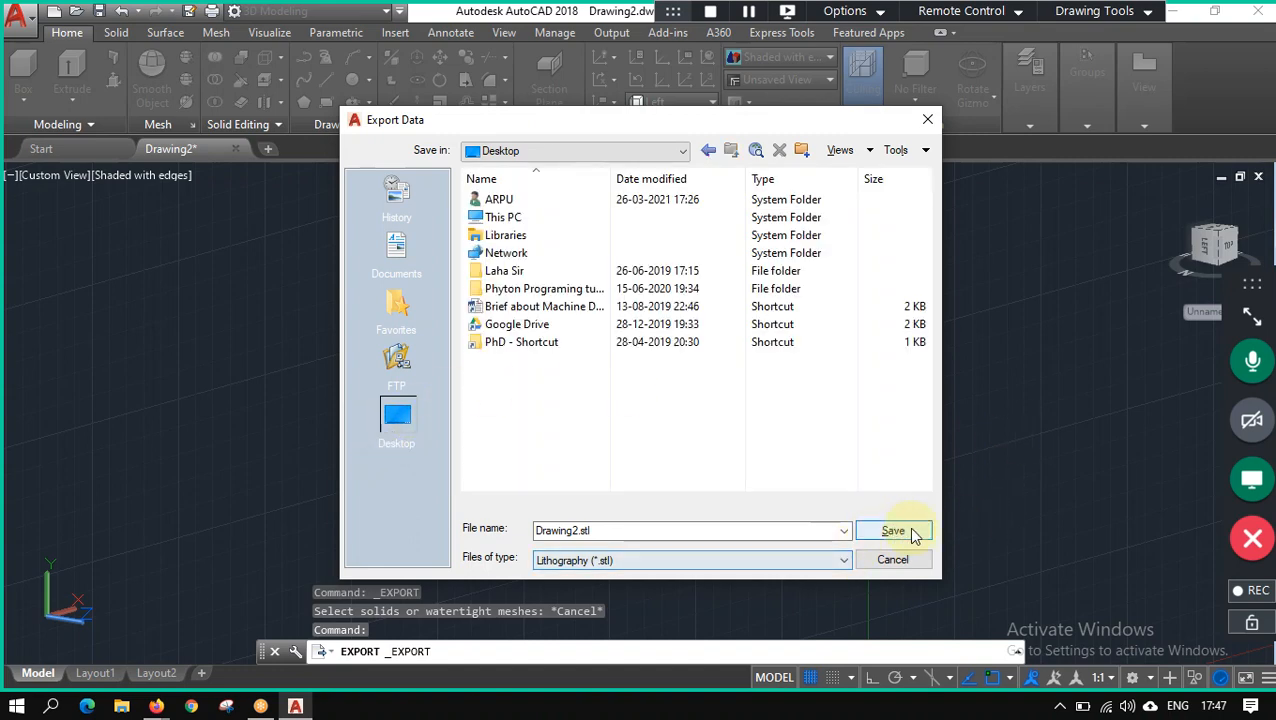
{"action": "left_click", "coordinate": [917, 152]}
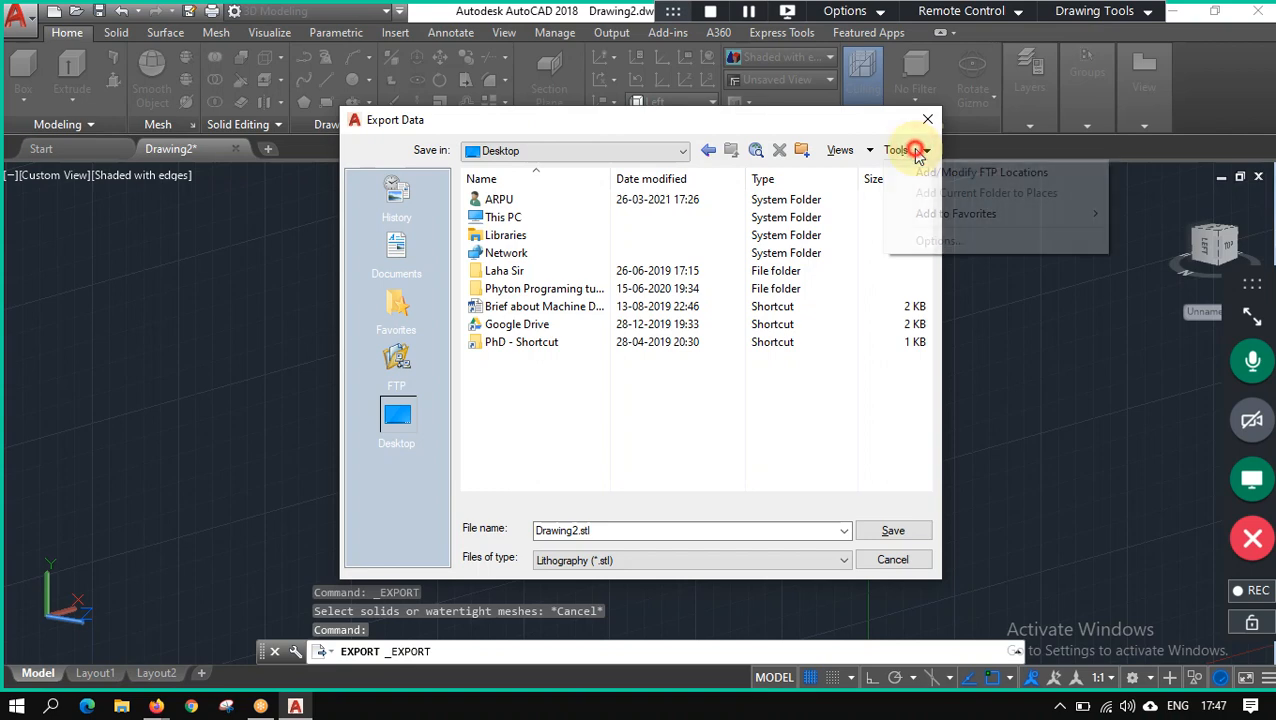
{"action": "left_click", "coordinate": [866, 155]}
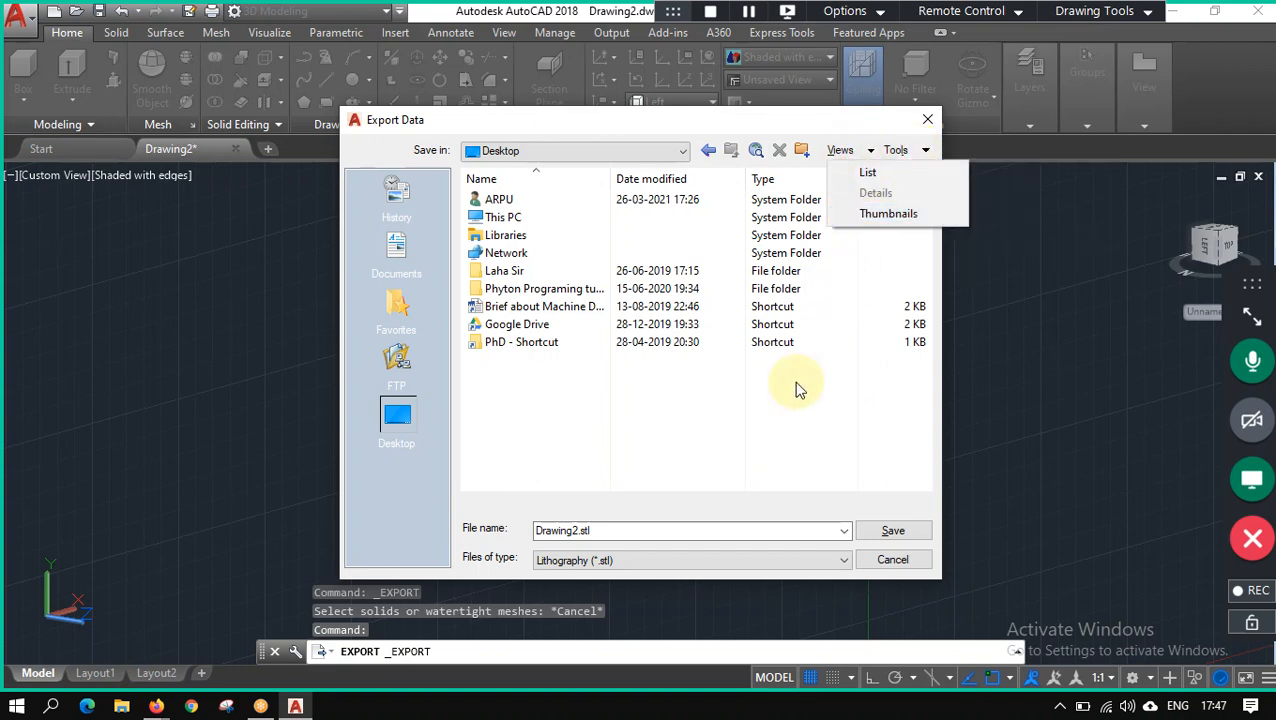
{"action": "left_click", "coordinate": [779, 440]}
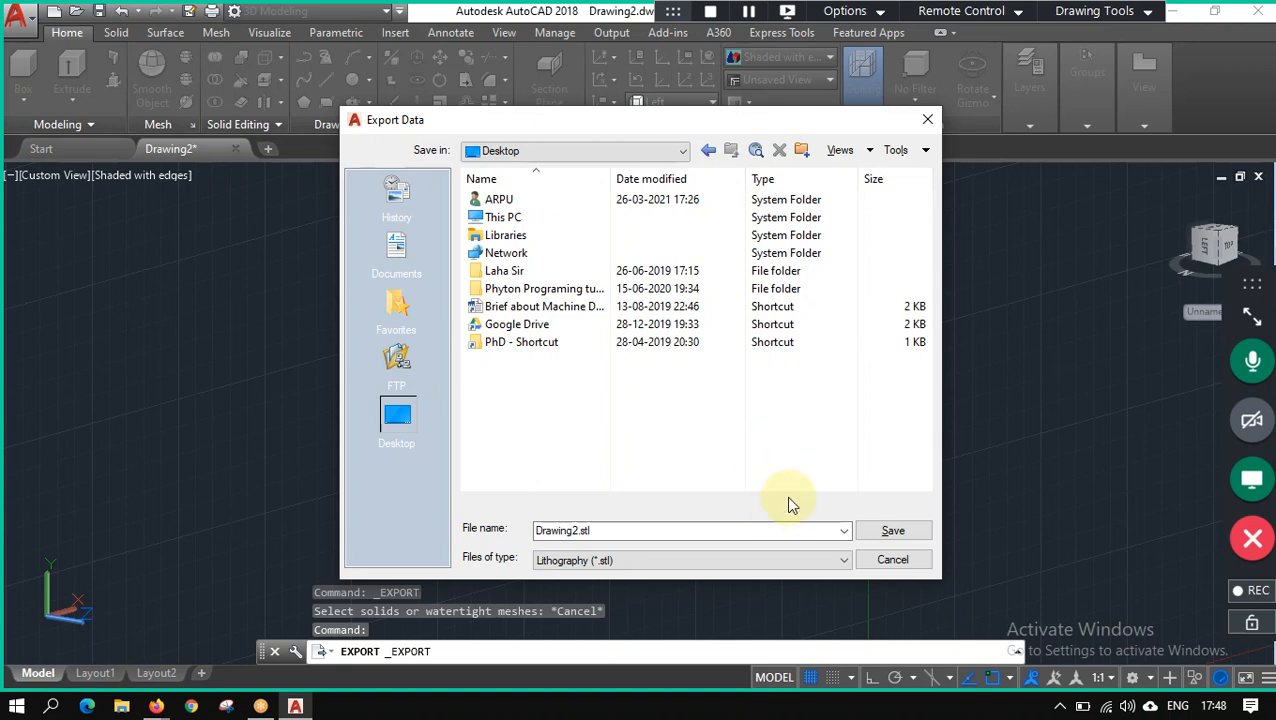
Save the export as Drawing2.stl and choose the box with holes as the solid to export.
{"action": "left_click", "coordinate": [916, 533]}
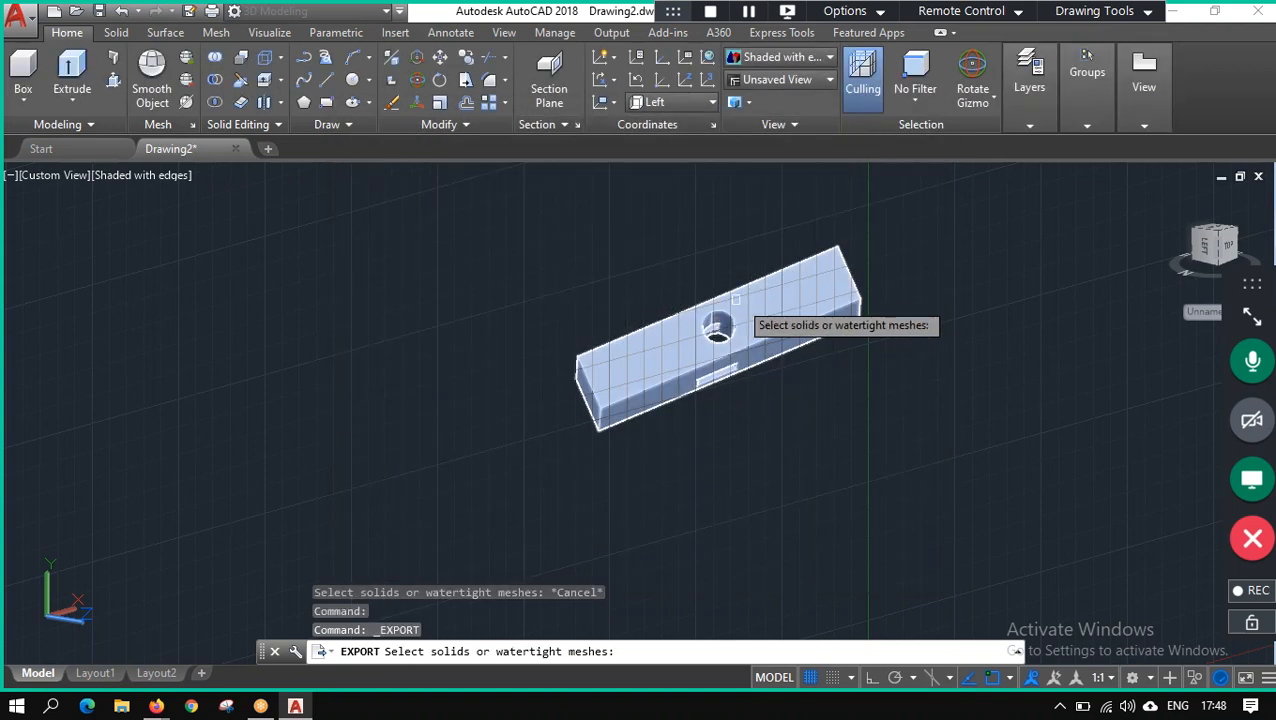
{"action": "left_click", "coordinate": [803, 304]}
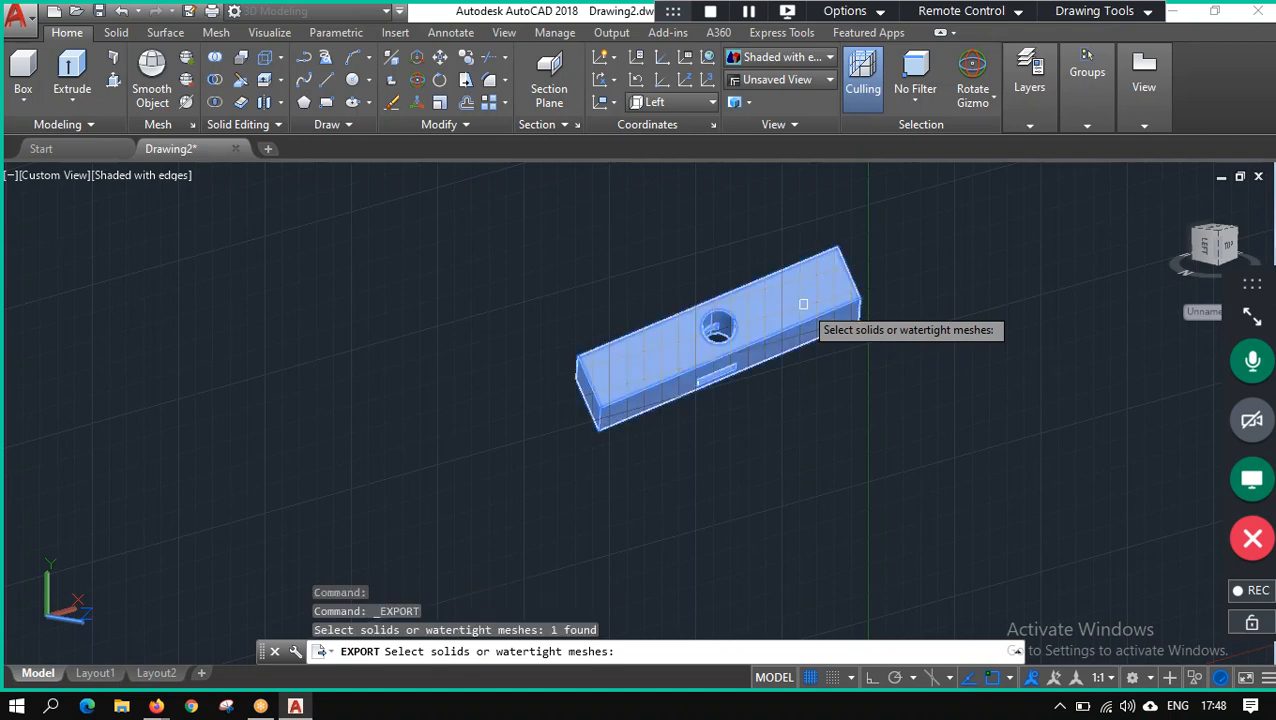
{"action": "key", "text": "Return"}
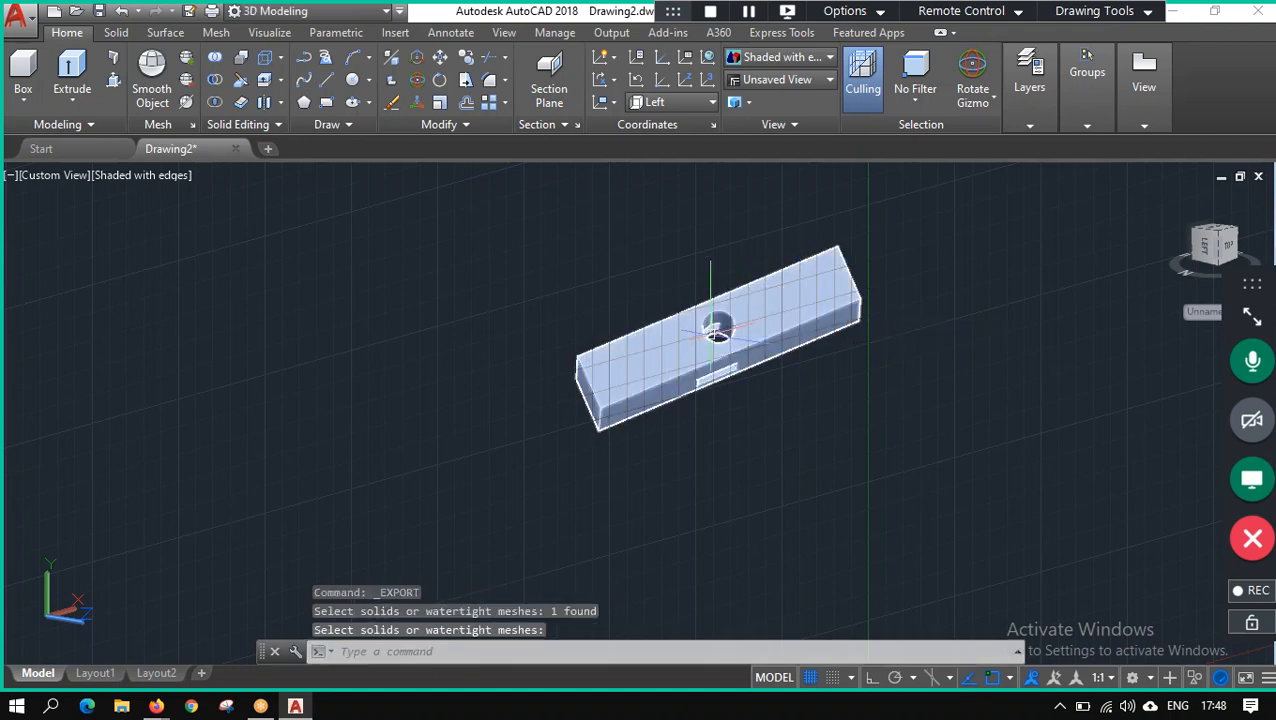
Minimize AutoCAD, stop the screen sharing and select the exported Drawing2 file on the desktop.
{"action": "left_click", "coordinate": [1173, 11]}
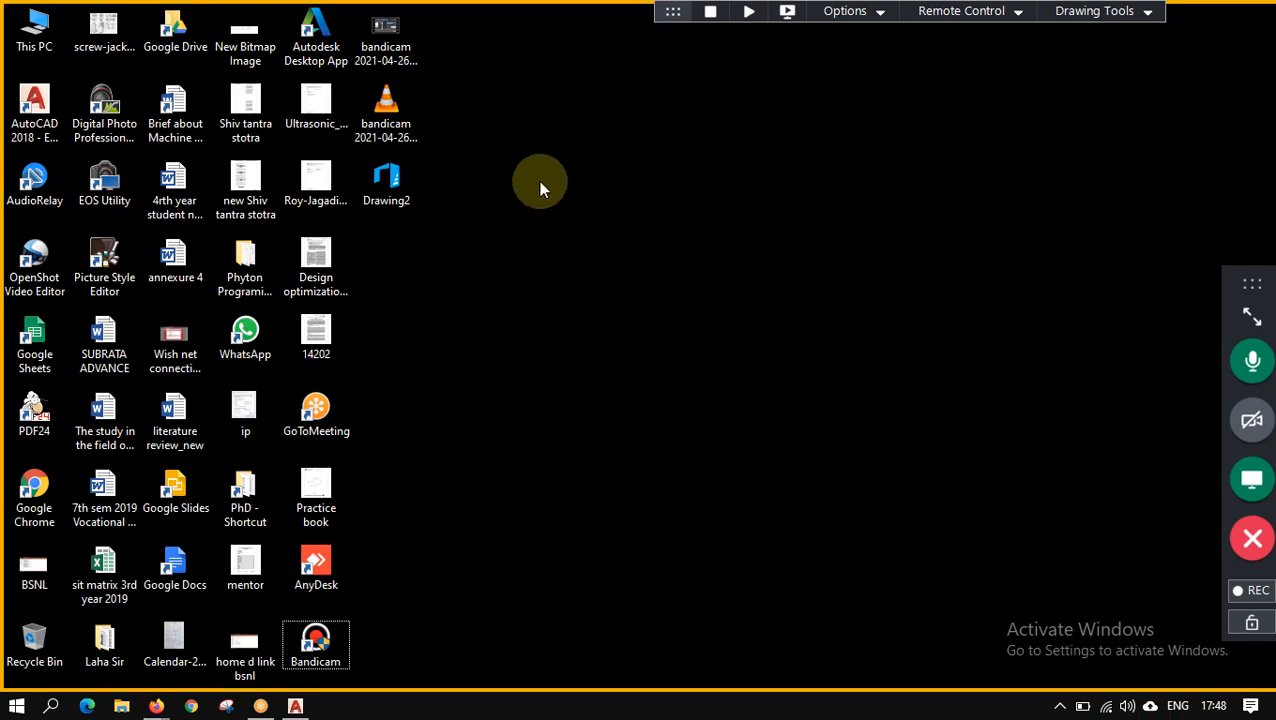
{"action": "left_click", "coordinate": [1260, 486]}
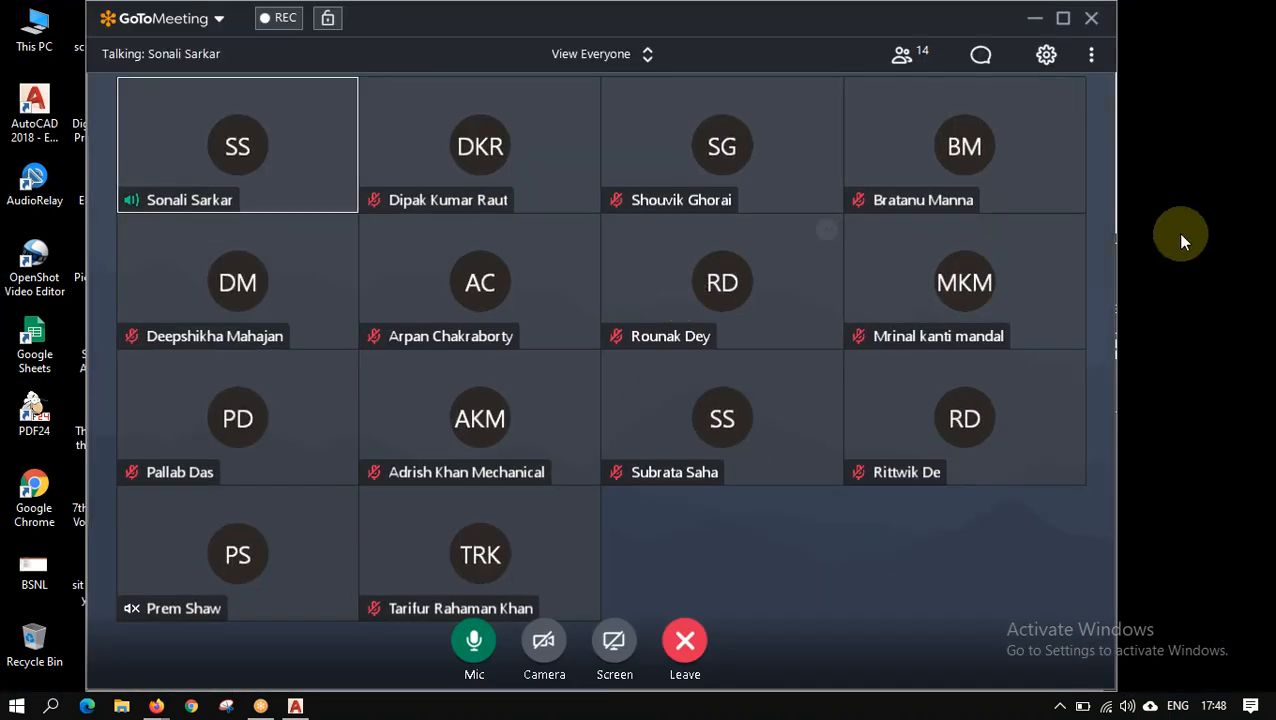
{"action": "left_click", "coordinate": [1179, 231]}
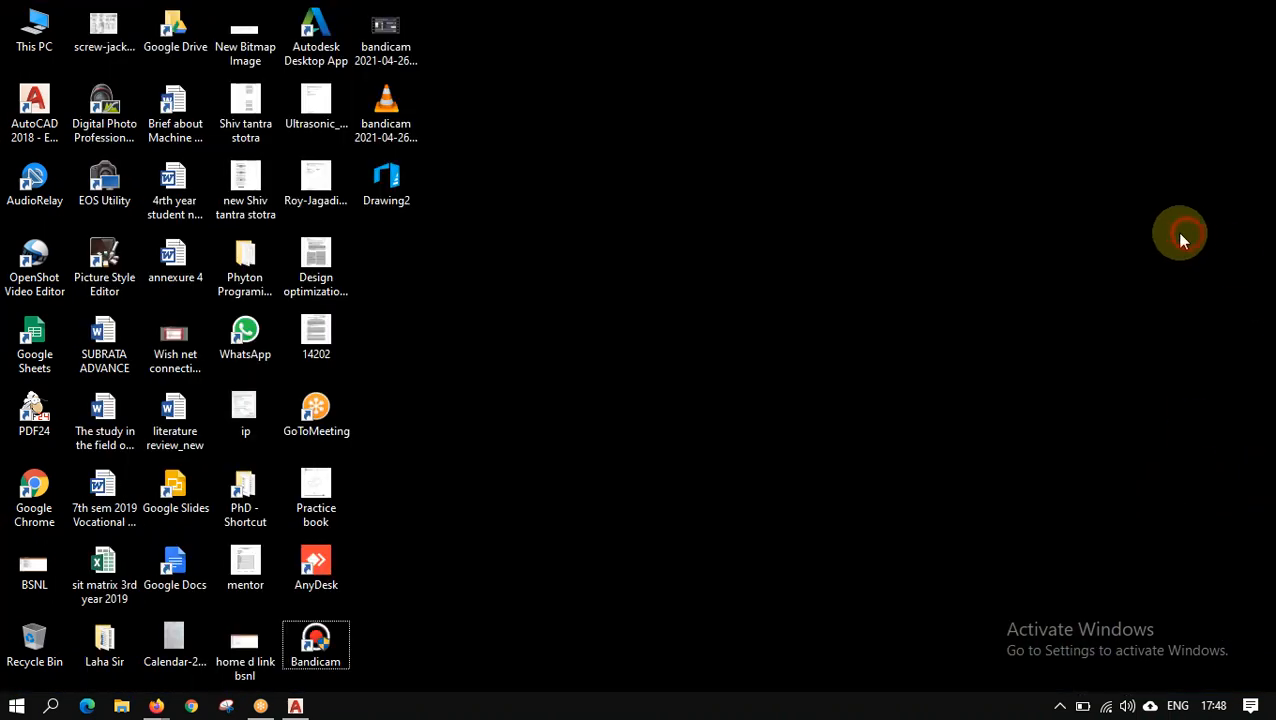
{"action": "left_click", "coordinate": [402, 184]}
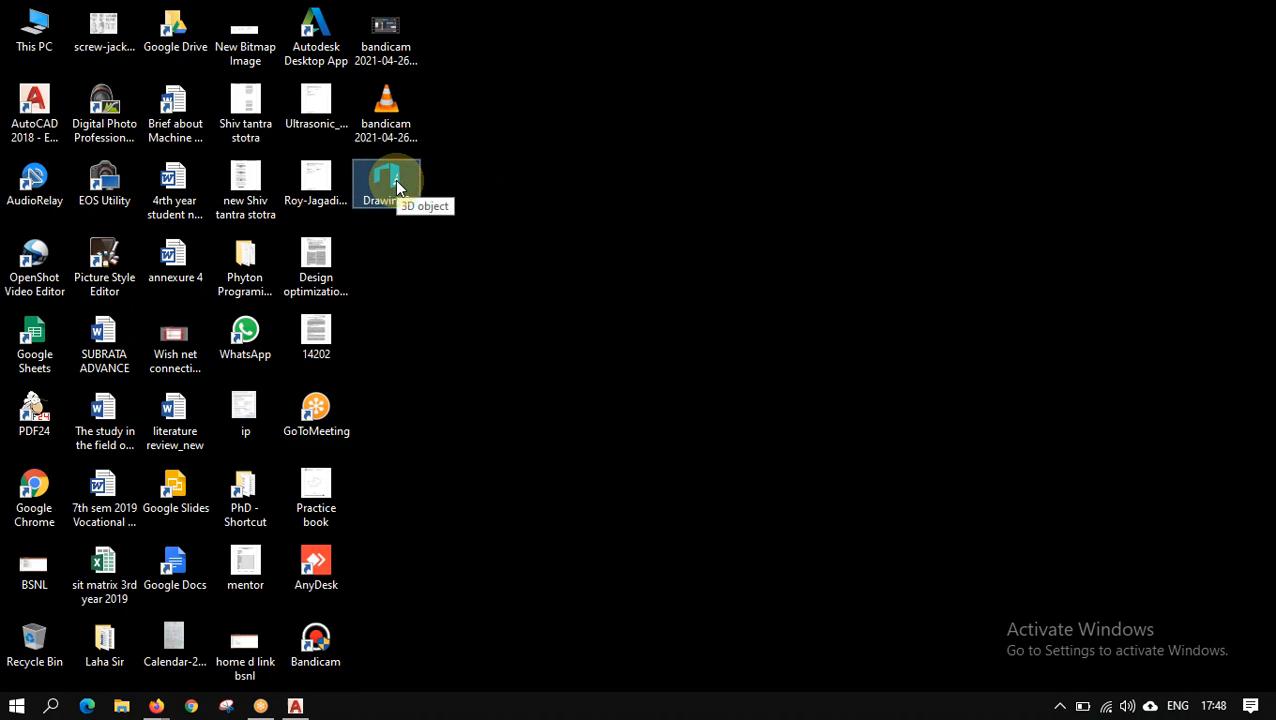
Share the entire screen in GoToMeeting instead of a single application.
{"action": "left_click", "coordinate": [272, 715]}
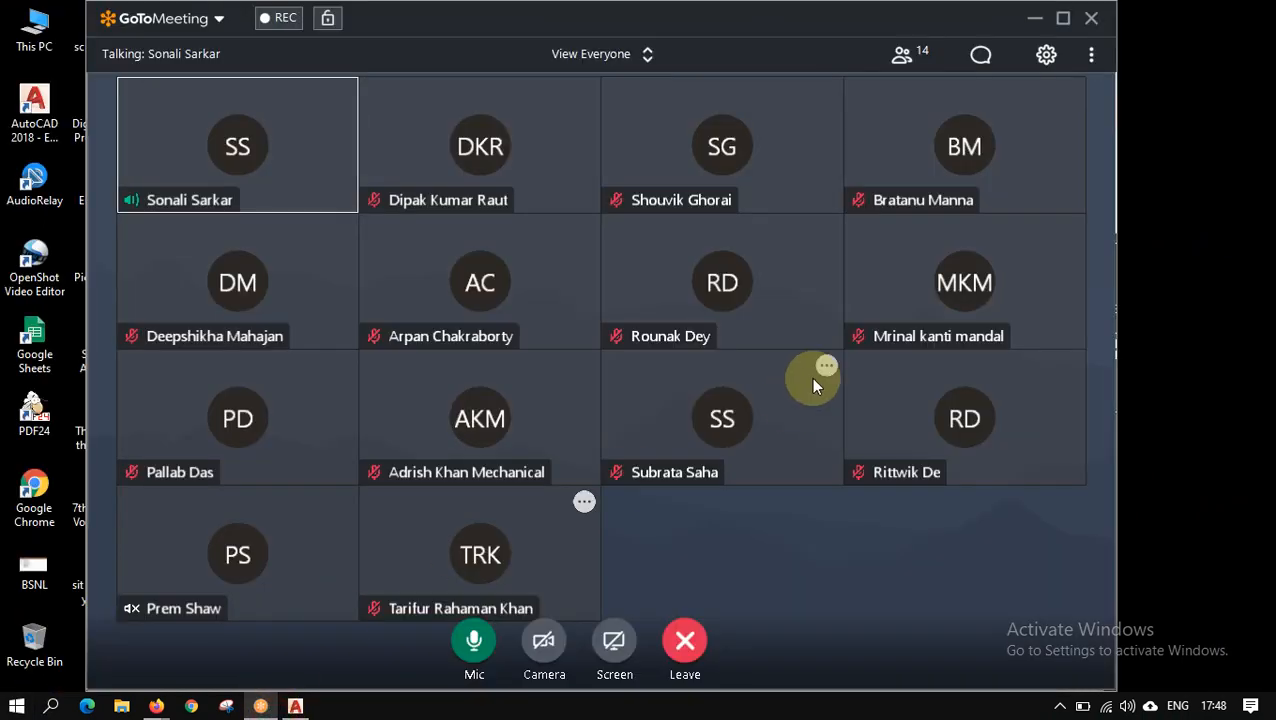
{"action": "left_click", "coordinate": [614, 652]}
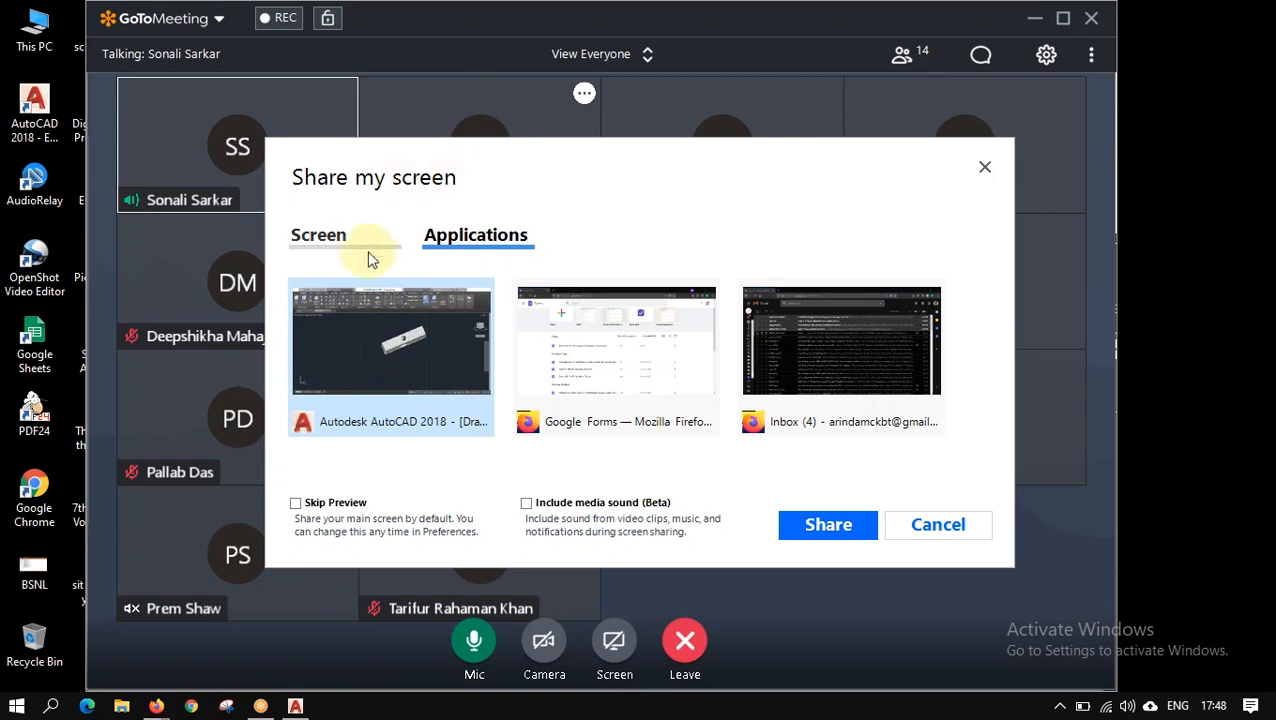
{"action": "left_click", "coordinate": [340, 240]}
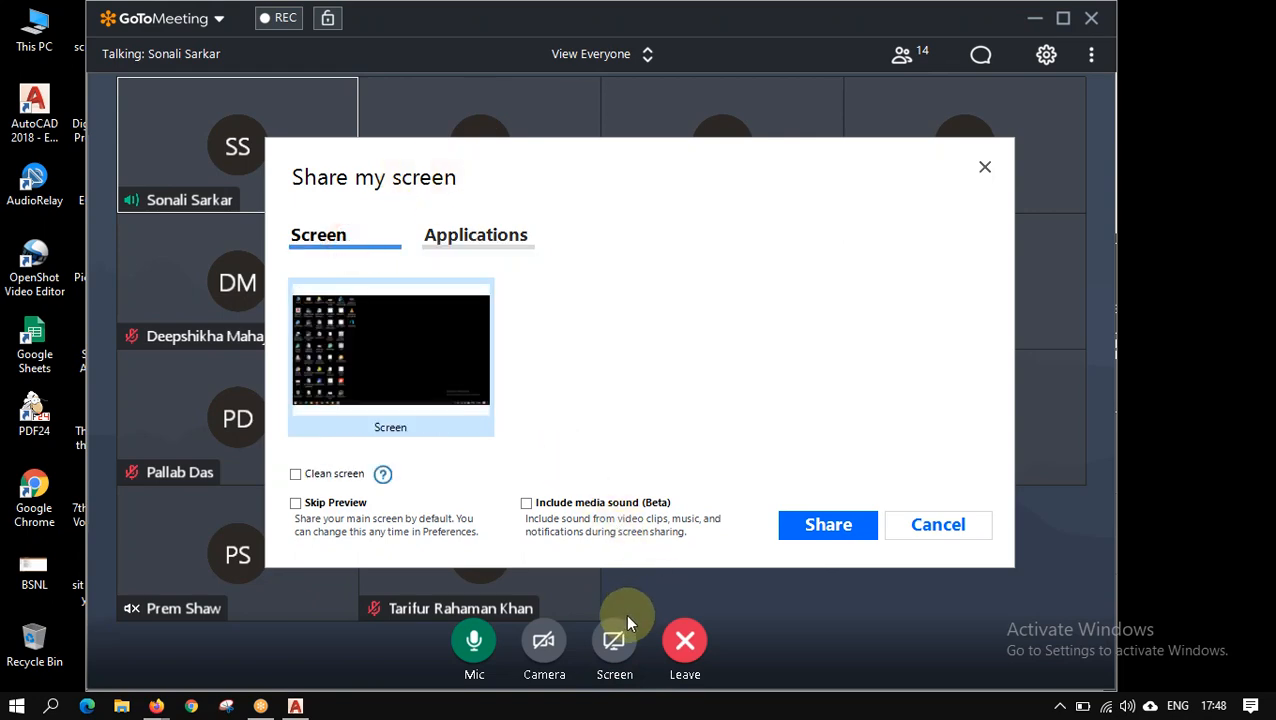
{"action": "left_click", "coordinate": [828, 530]}
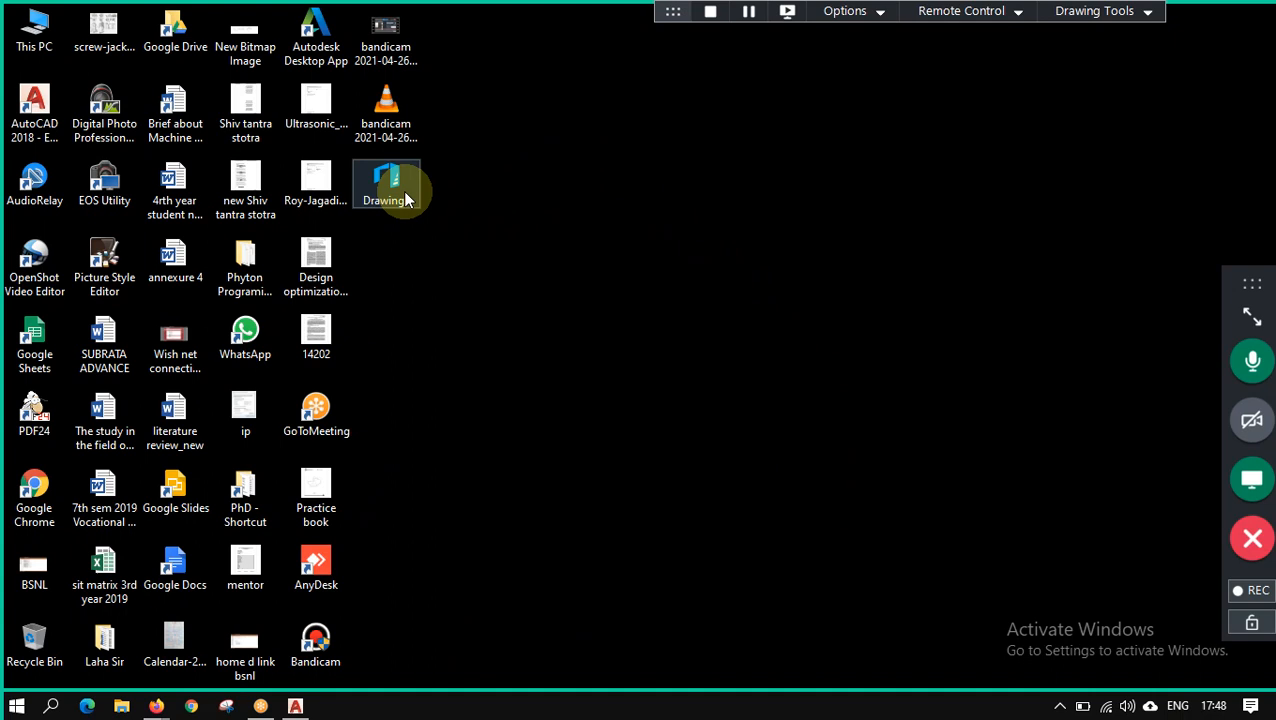
Open the Drawing2 file from the desktop in 3D Builder, import the model in mm units and start the 3D Print command.
{"action": "left_click", "coordinate": [405, 196]}
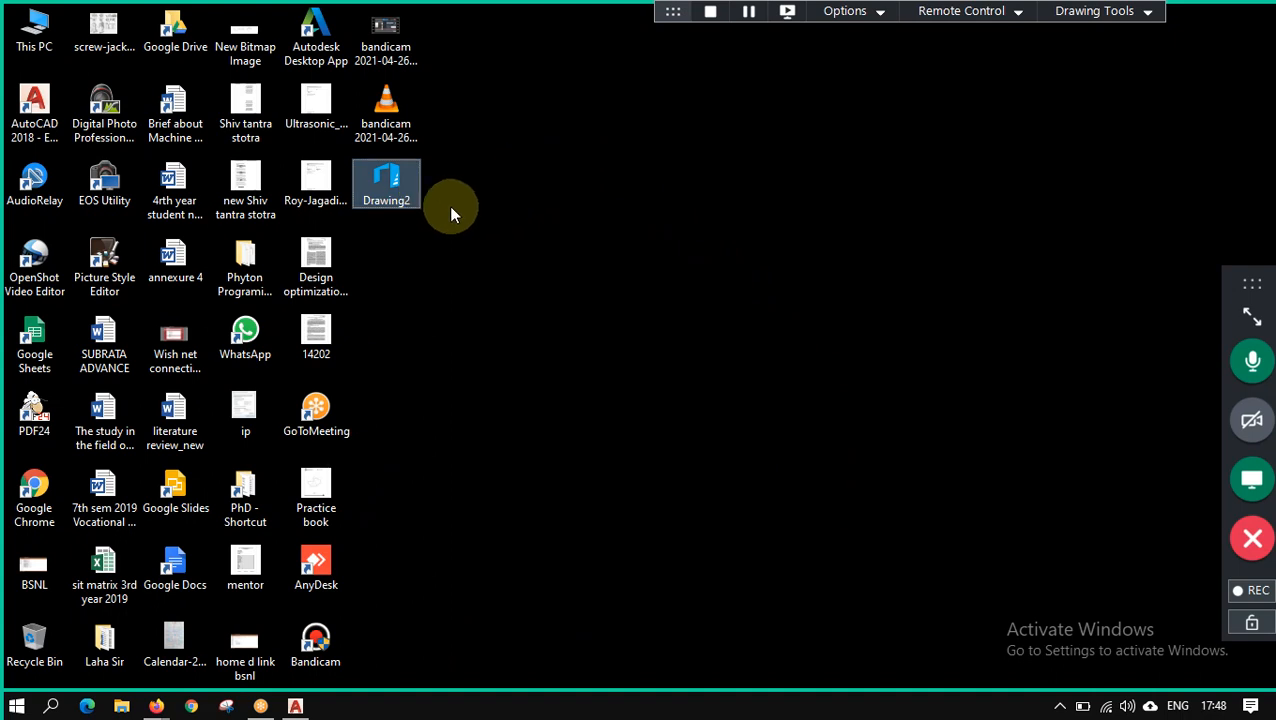
{"action": "double_click", "coordinate": [404, 177]}
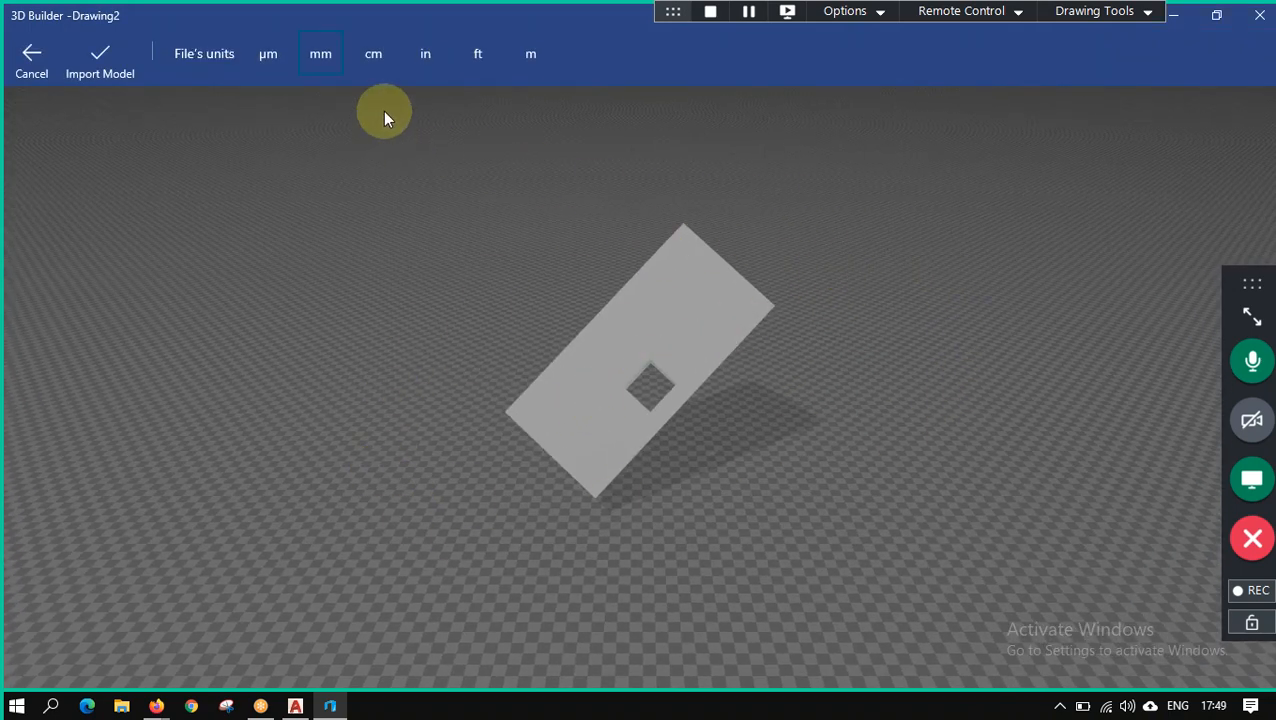
{"action": "left_click", "coordinate": [318, 56]}
{"action": "left_click", "coordinate": [96, 66]}
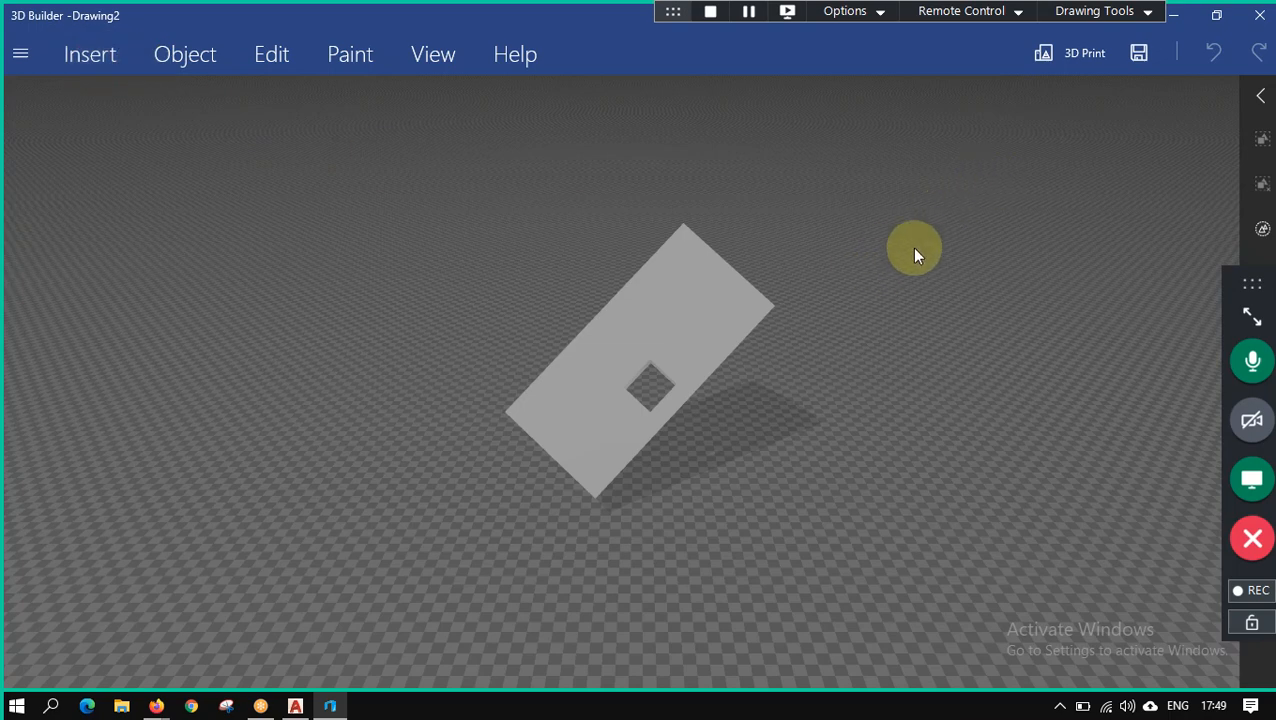
{"action": "left_click", "coordinate": [1084, 62]}
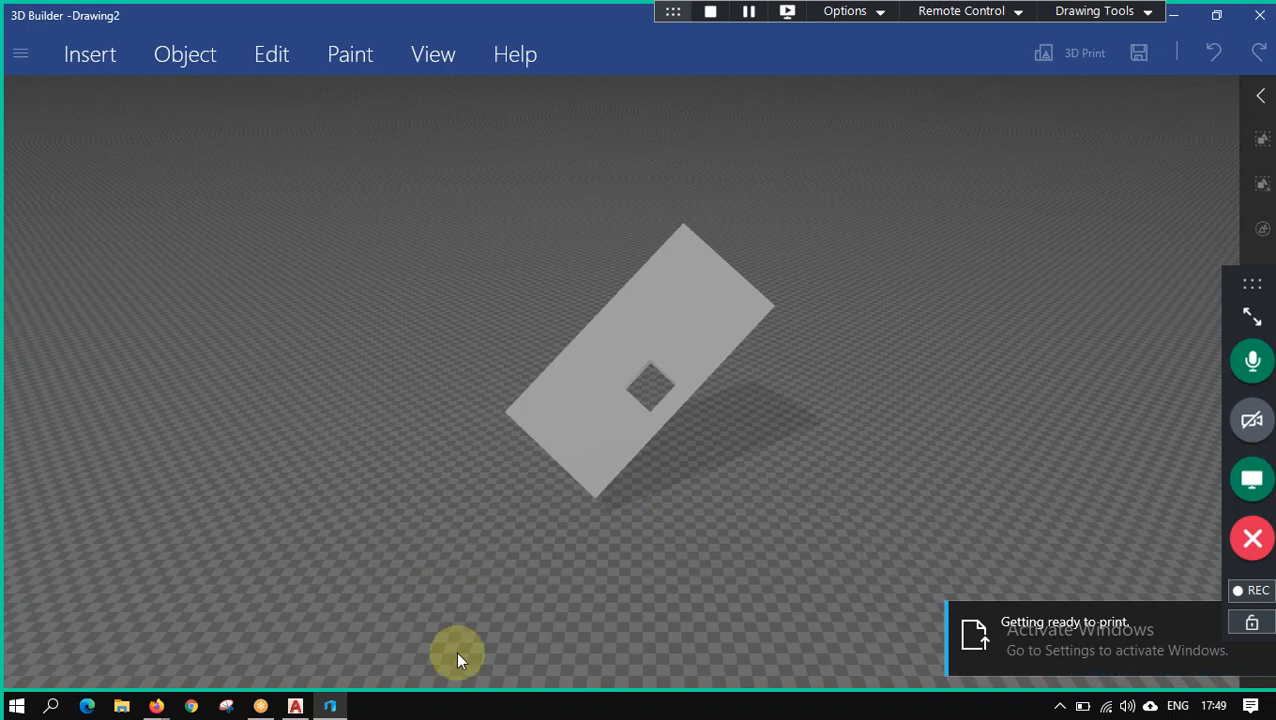
Switch to AutoCAD and set the pickbox size to its maximum in the Options dialog.
{"action": "left_click", "coordinate": [294, 707]}
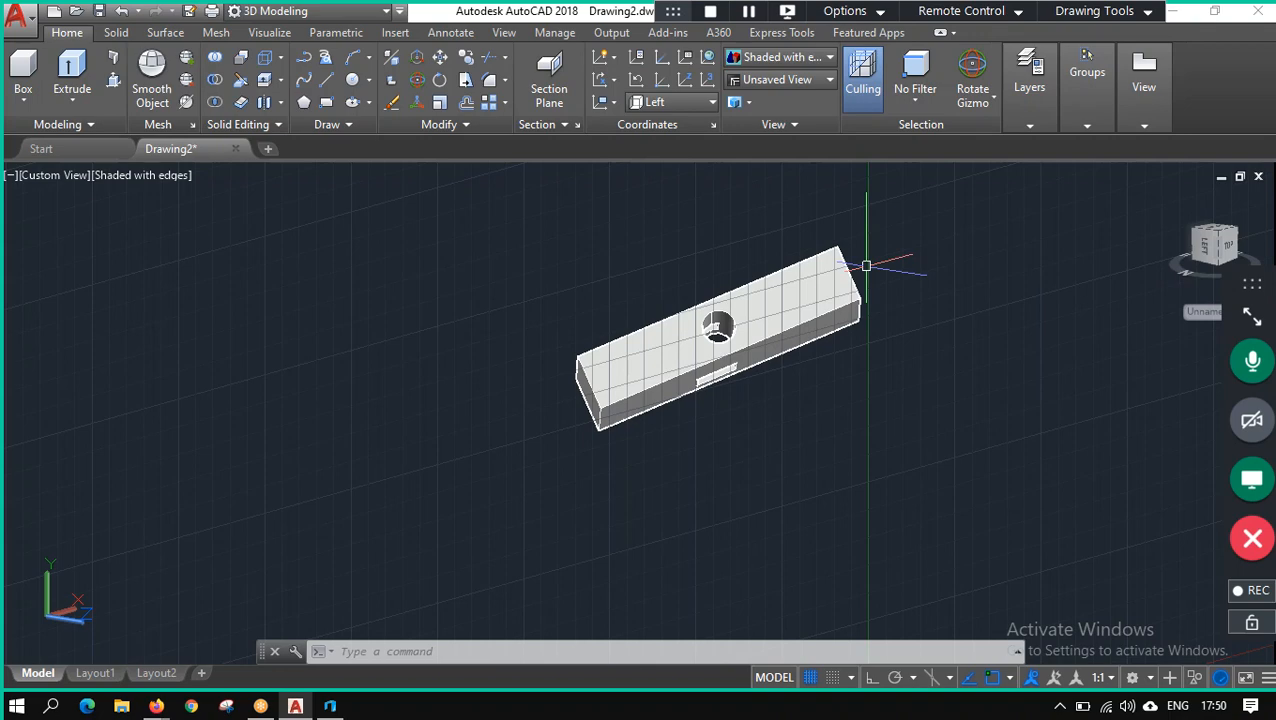
{"action": "right_click", "coordinate": [986, 385]}
{"action": "left_click", "coordinate": [1038, 369]}
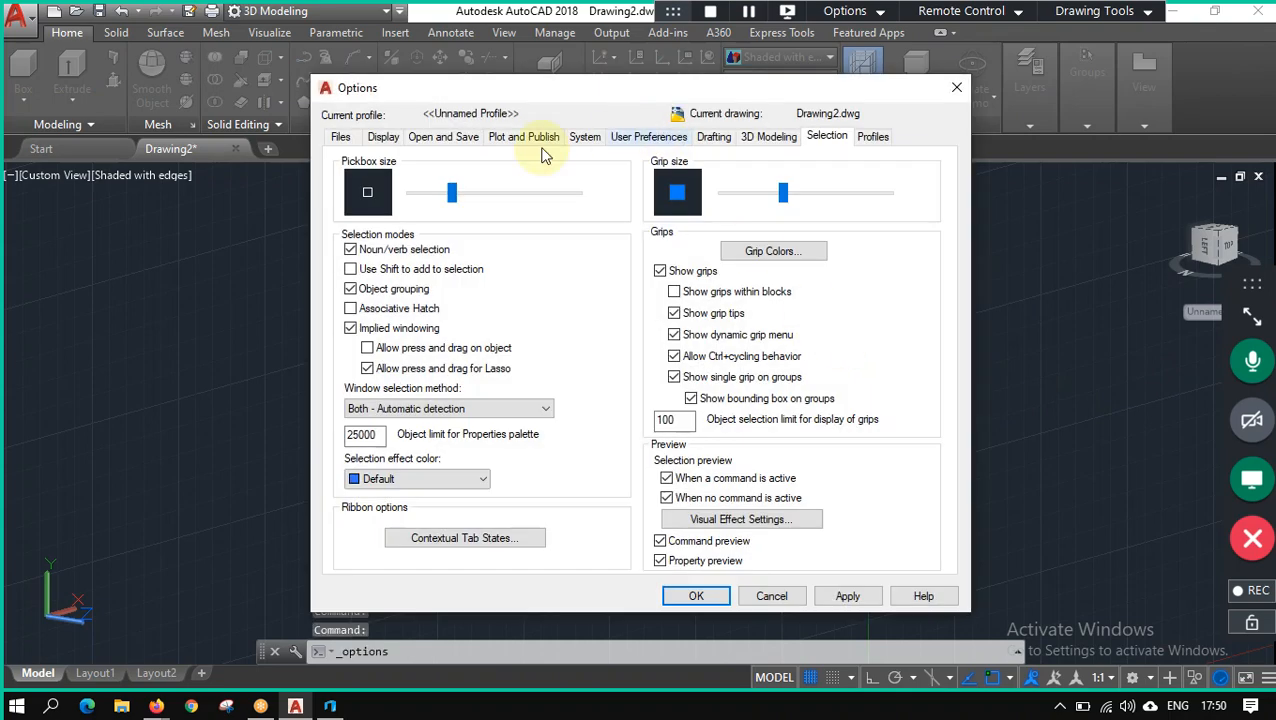
{"action": "left_click_drag", "start_coordinate": [451, 193], "coordinate": [579, 193]}
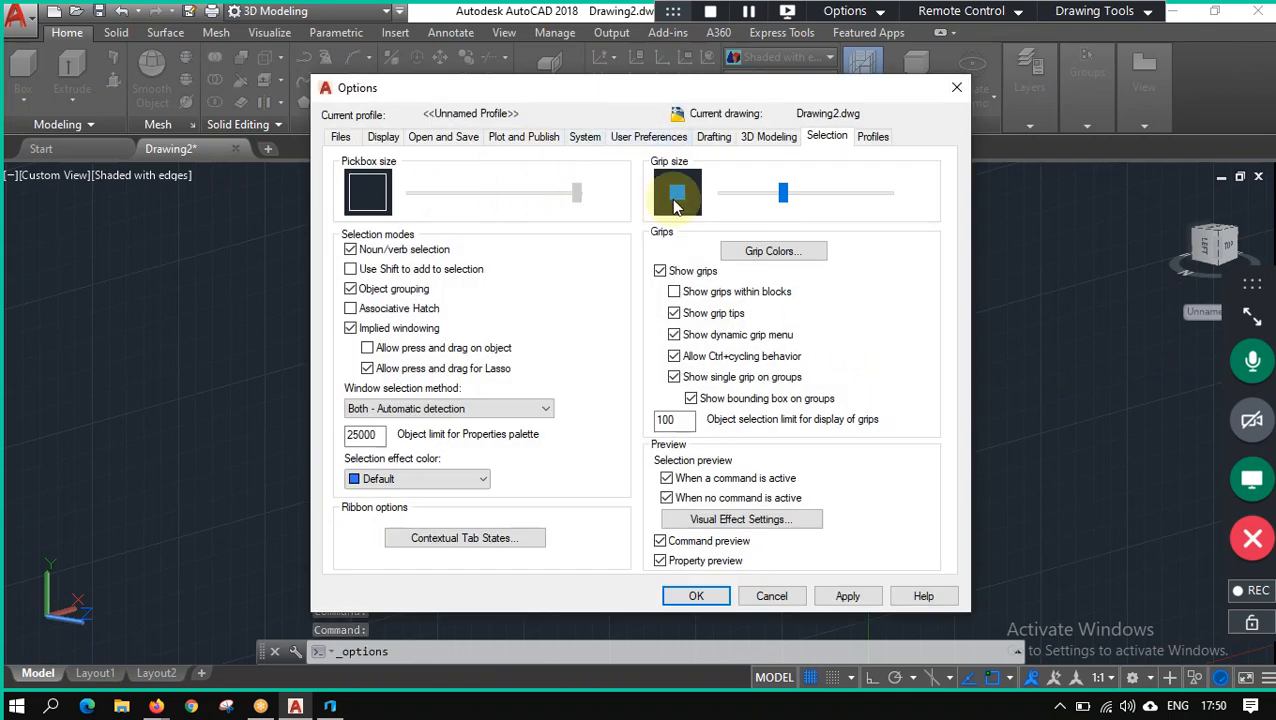
Set the crosshair size to 59 in the display options and apply the changes.
{"action": "left_click", "coordinate": [383, 140]}
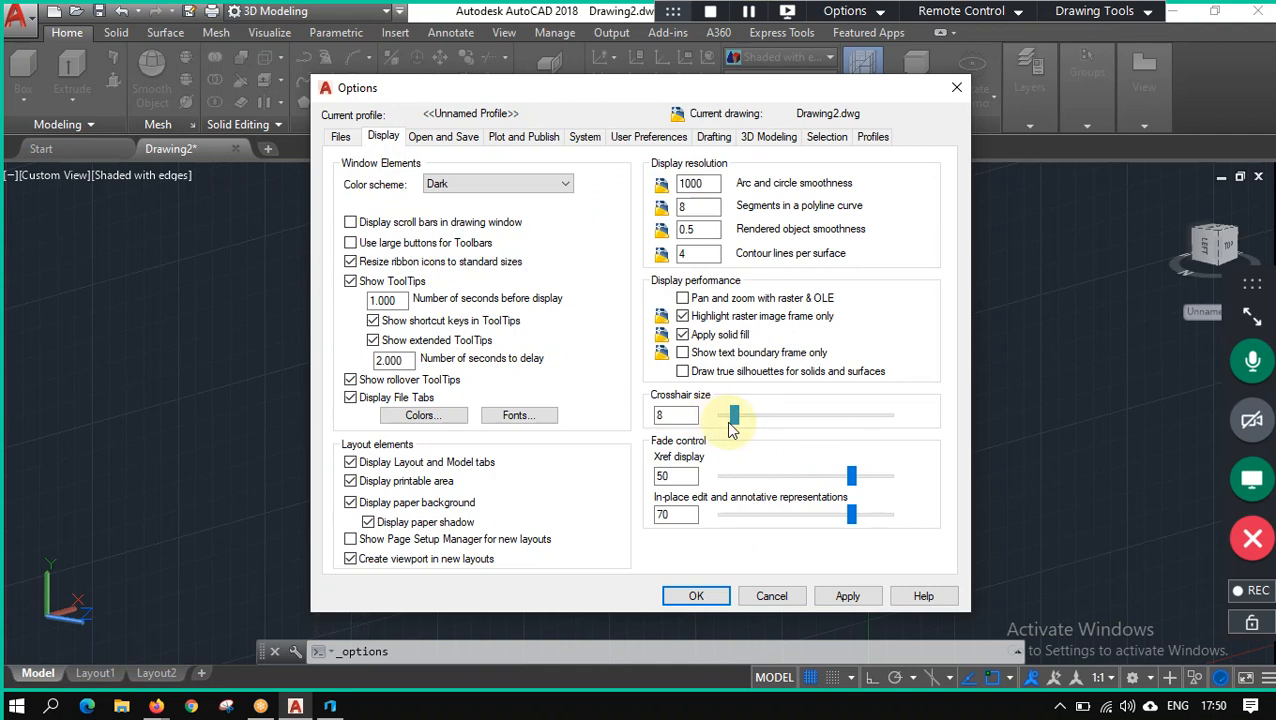
{"action": "left_click_drag", "start_coordinate": [735, 418], "coordinate": [820, 428]}
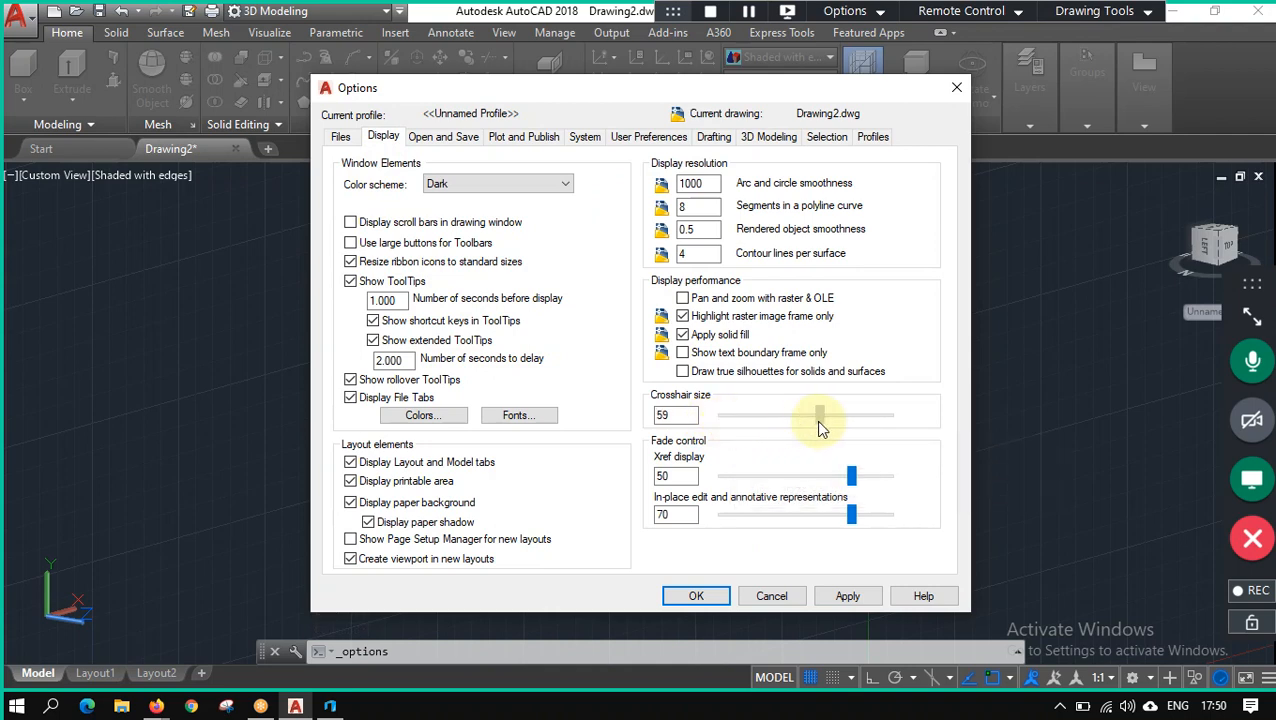
{"action": "left_click", "coordinate": [847, 596]}
{"action": "left_click", "coordinate": [696, 596]}
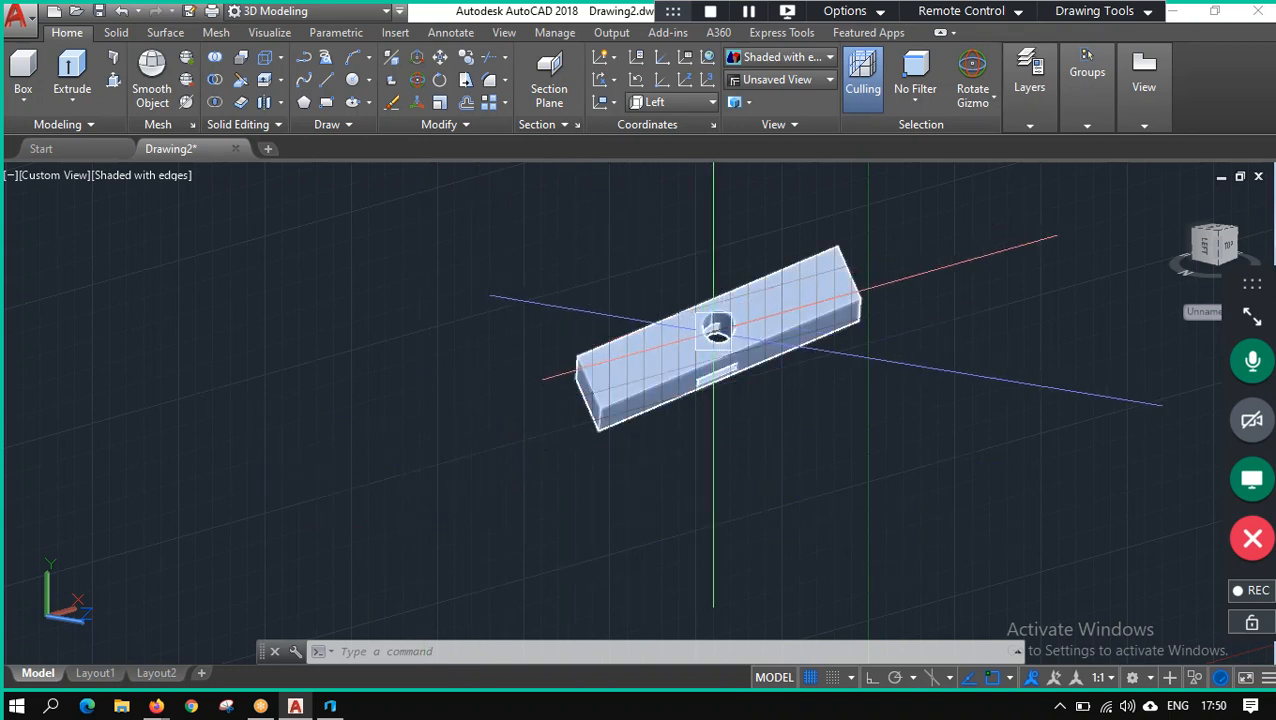
Select the box with the hole and rotate it freehand about the gizmo's red axis.
{"action": "left_click", "coordinate": [713, 330]}
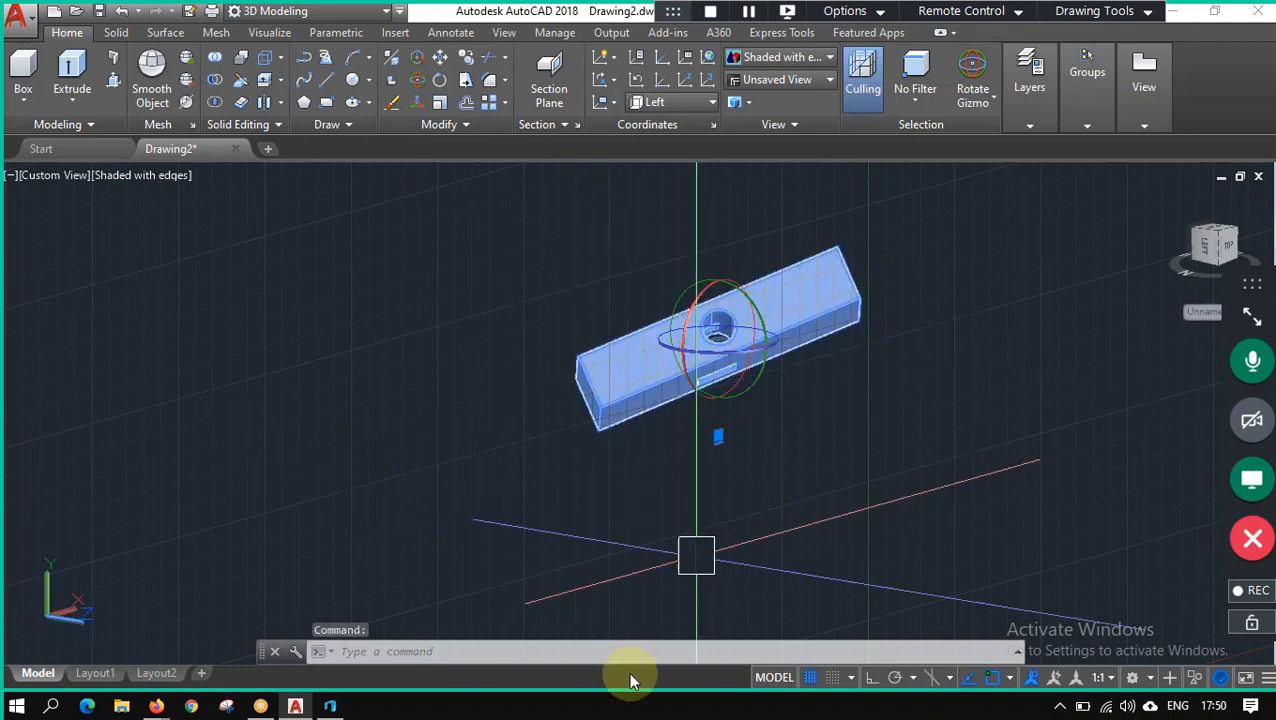
{"action": "left_click", "coordinate": [703, 320]}
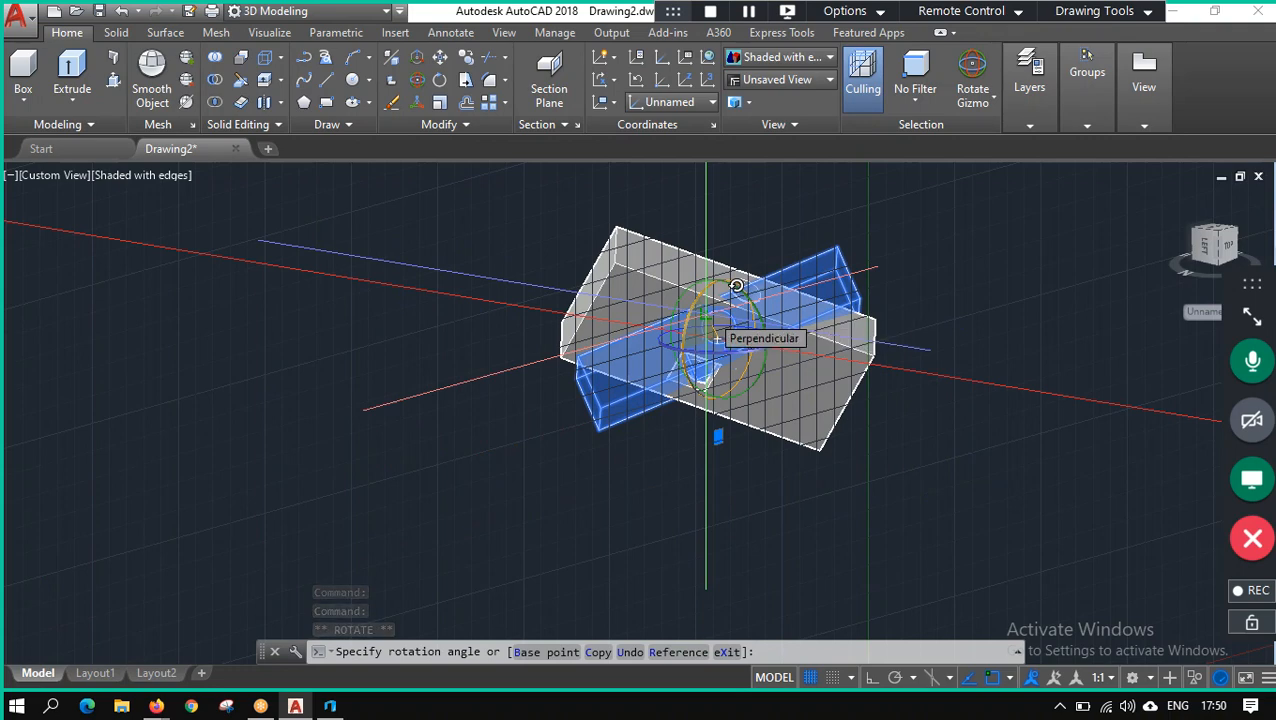
{"action": "left_click", "coordinate": [632, 377]}
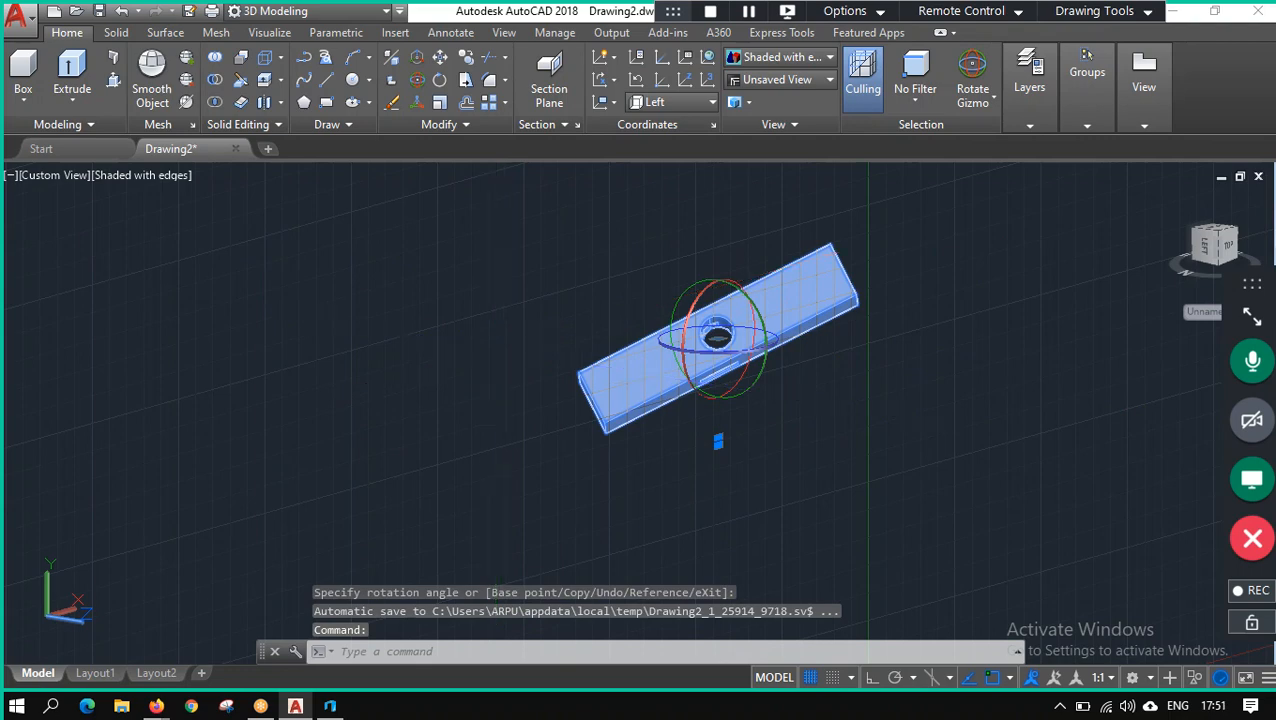
Deselect the box and set the crosshair size to 14 in the display options.
{"action": "right_click", "coordinate": [497, 430]}
{"action": "key", "text": "Escape"}
{"action": "right_click", "coordinate": [430, 407]}
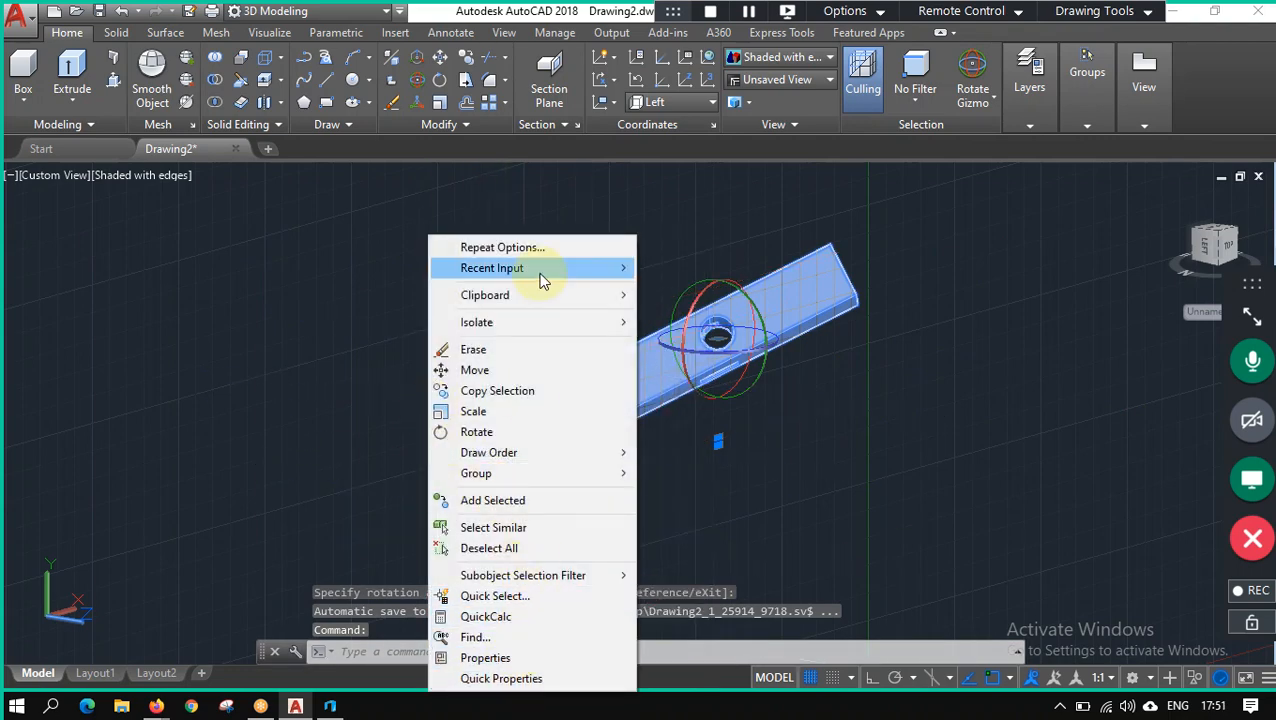
{"action": "right_click", "coordinate": [724, 195]}
{"action": "key", "text": "Escape"}
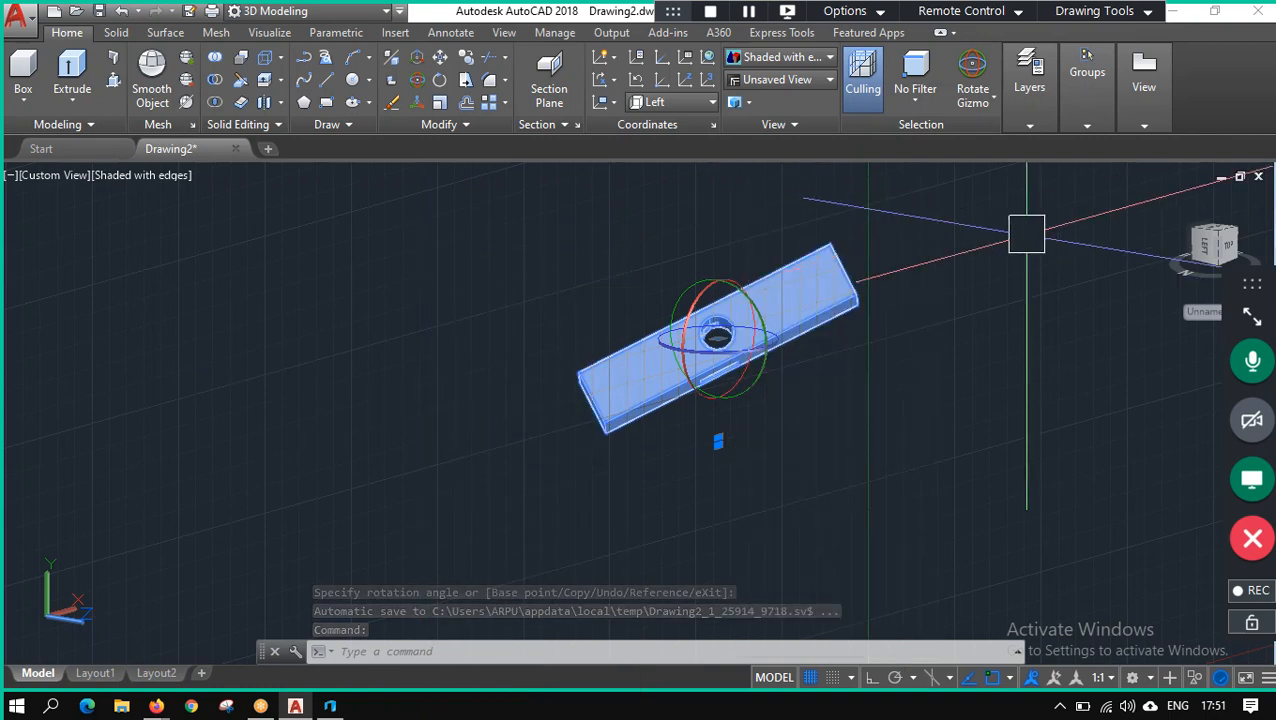
{"action": "key", "text": "Escape"}
{"action": "right_click", "coordinate": [966, 246]}
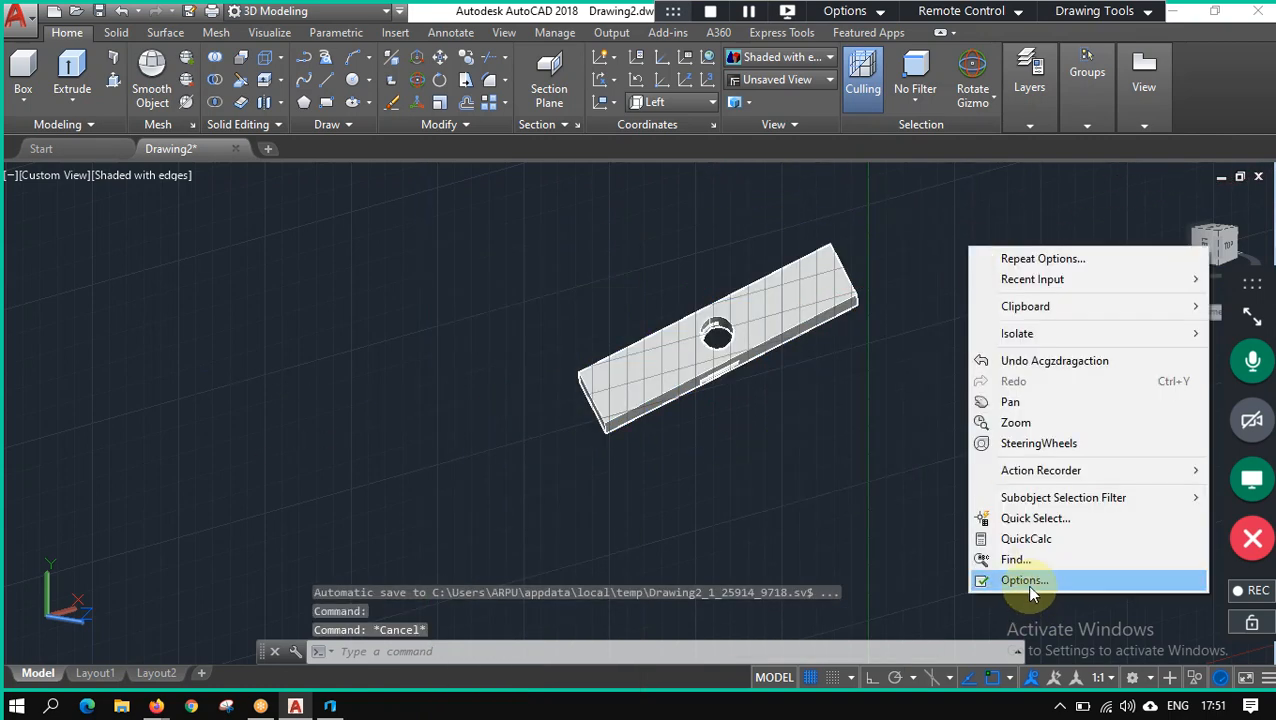
{"action": "left_click", "coordinate": [1026, 582]}
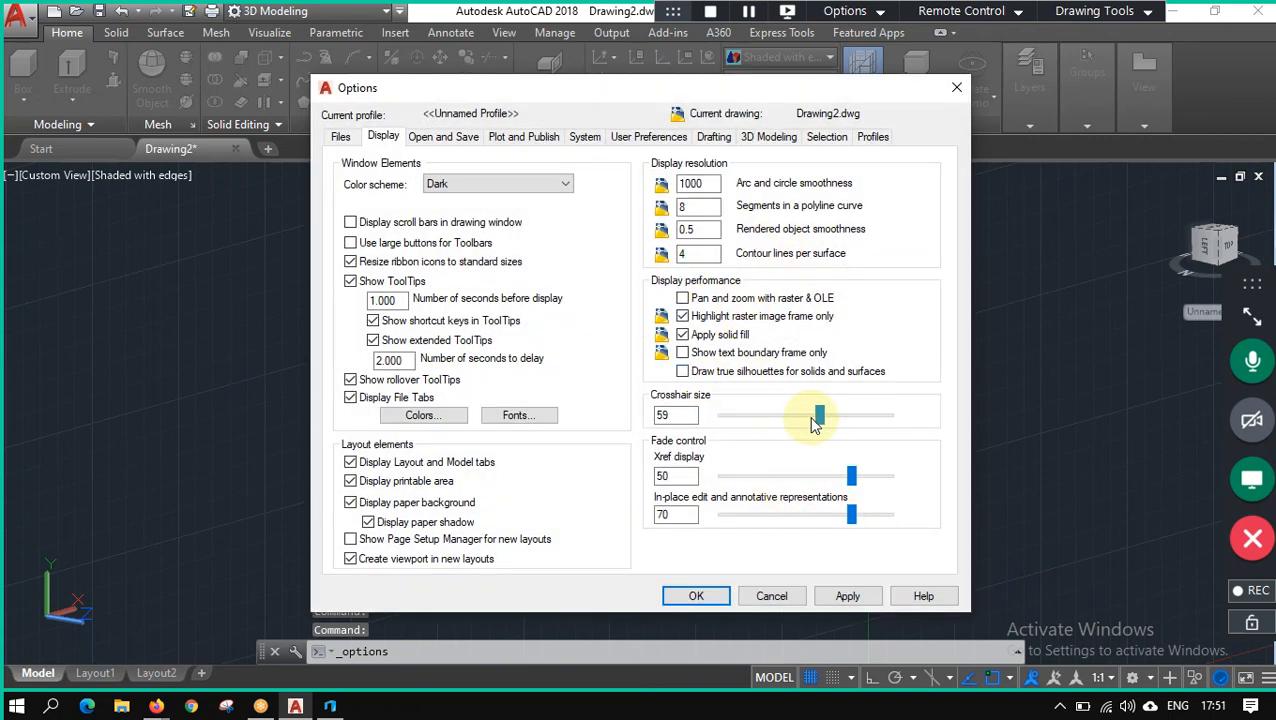
{"action": "left_click_drag", "start_coordinate": [815, 420], "coordinate": [742, 416]}
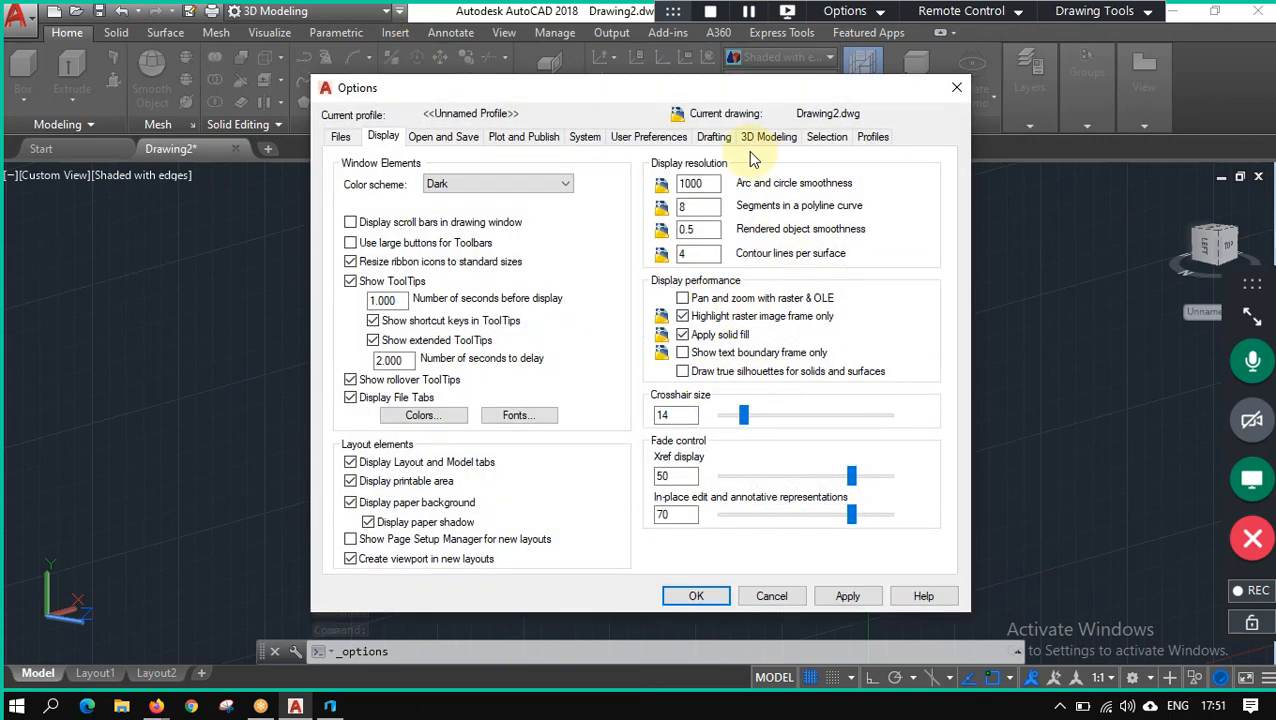
Reduce the pickbox to about a quarter of its size range in the selection options and accept the changes.
{"action": "left_click", "coordinate": [840, 143]}
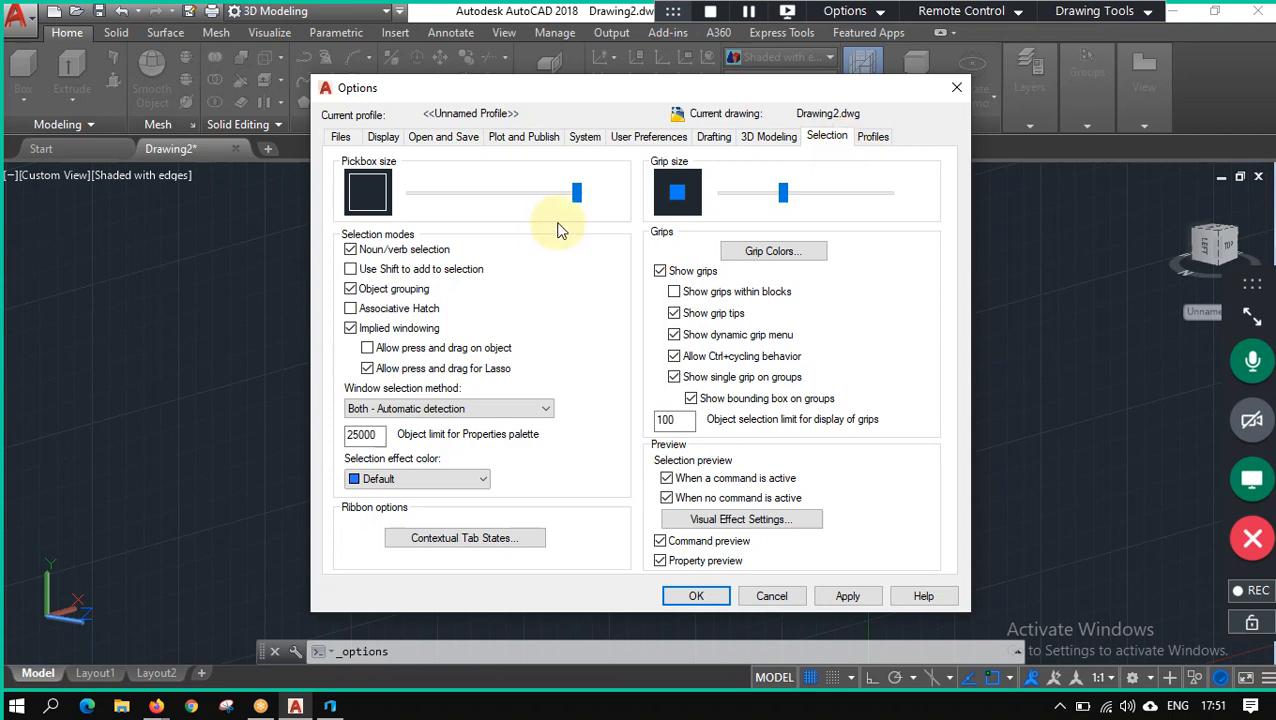
{"action": "left_click_drag", "start_coordinate": [576, 192], "coordinate": [452, 200]}
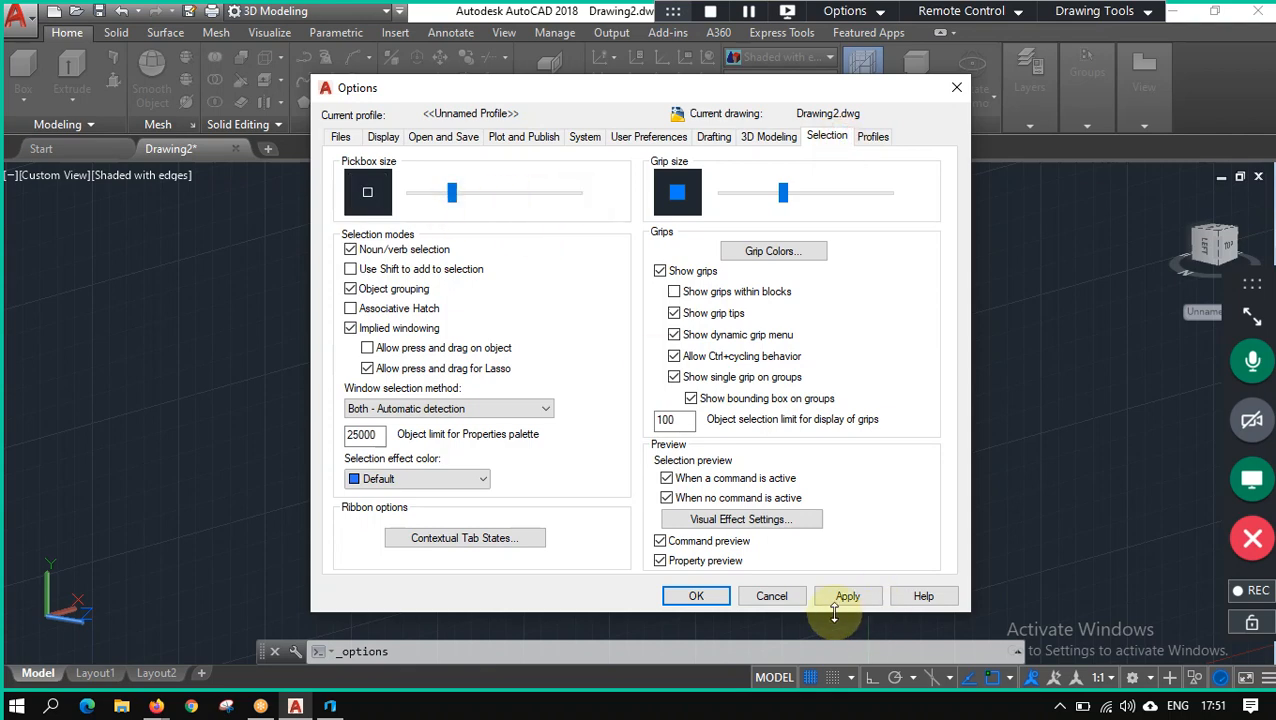
{"action": "left_click", "coordinate": [685, 597]}
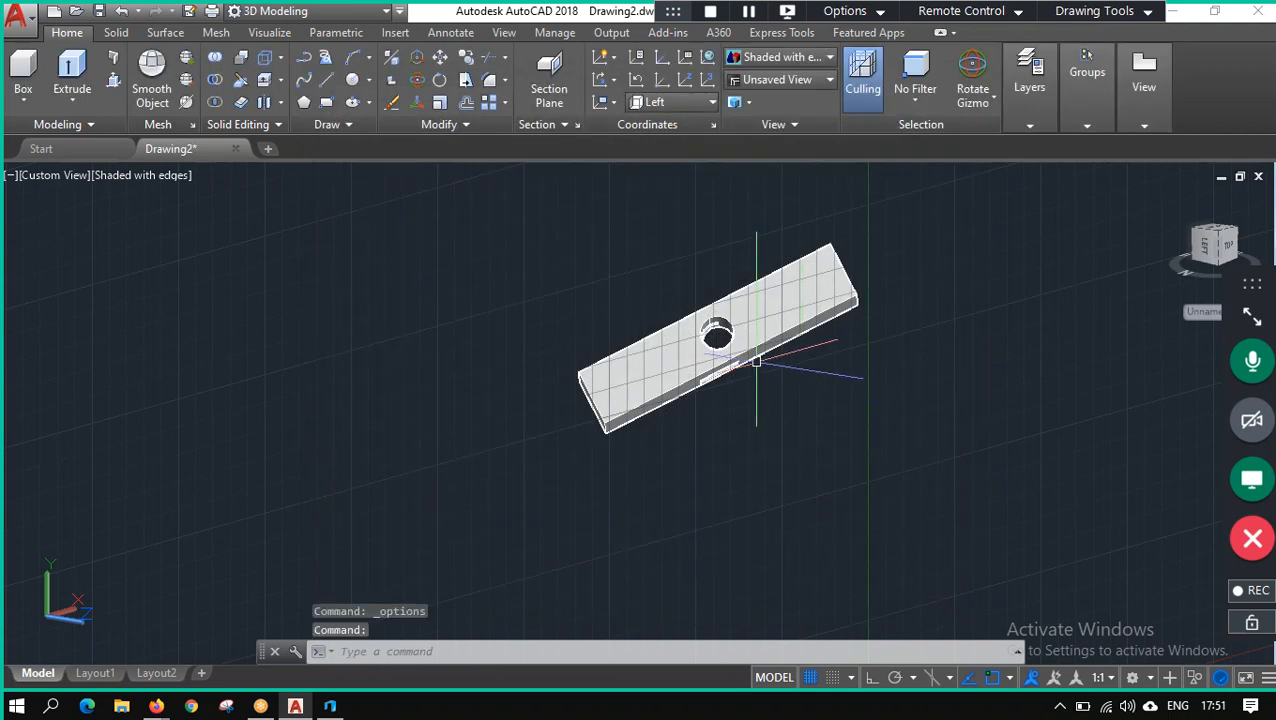
{"action": "left_click", "coordinate": [1106, 121]}
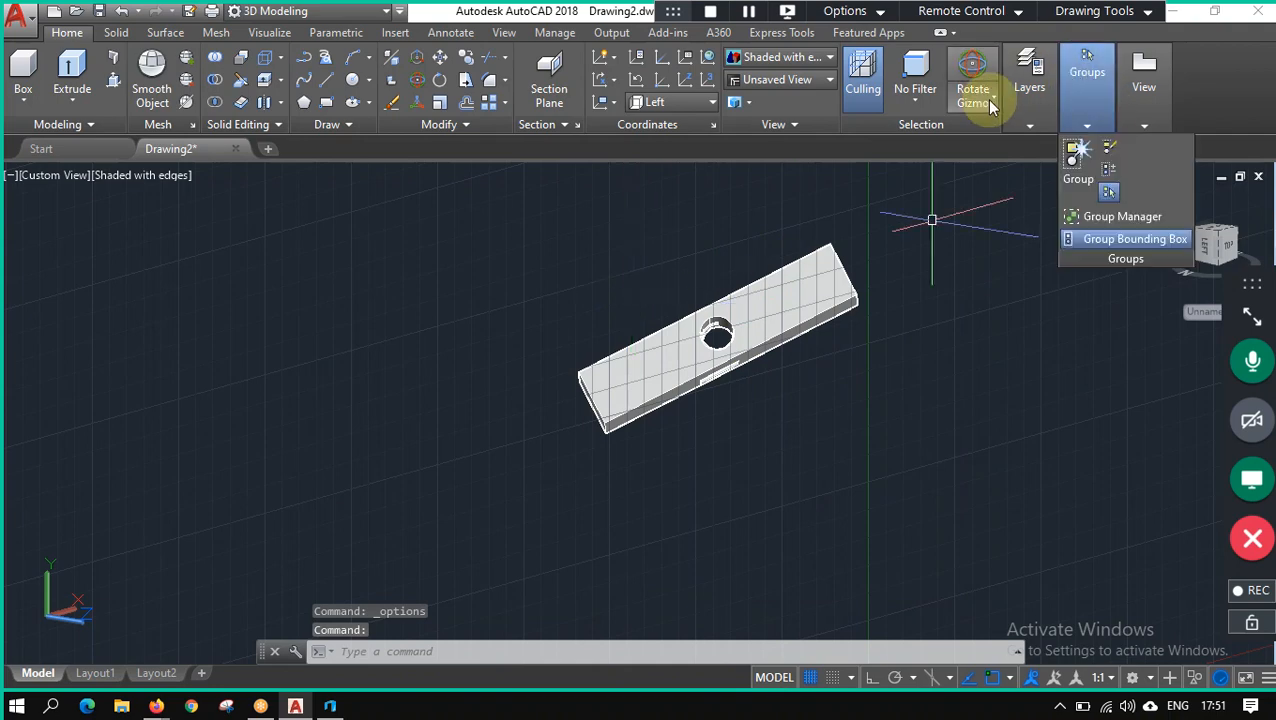
{"action": "left_click", "coordinate": [976, 100]}
{"action": "left_click", "coordinate": [1040, 176]}
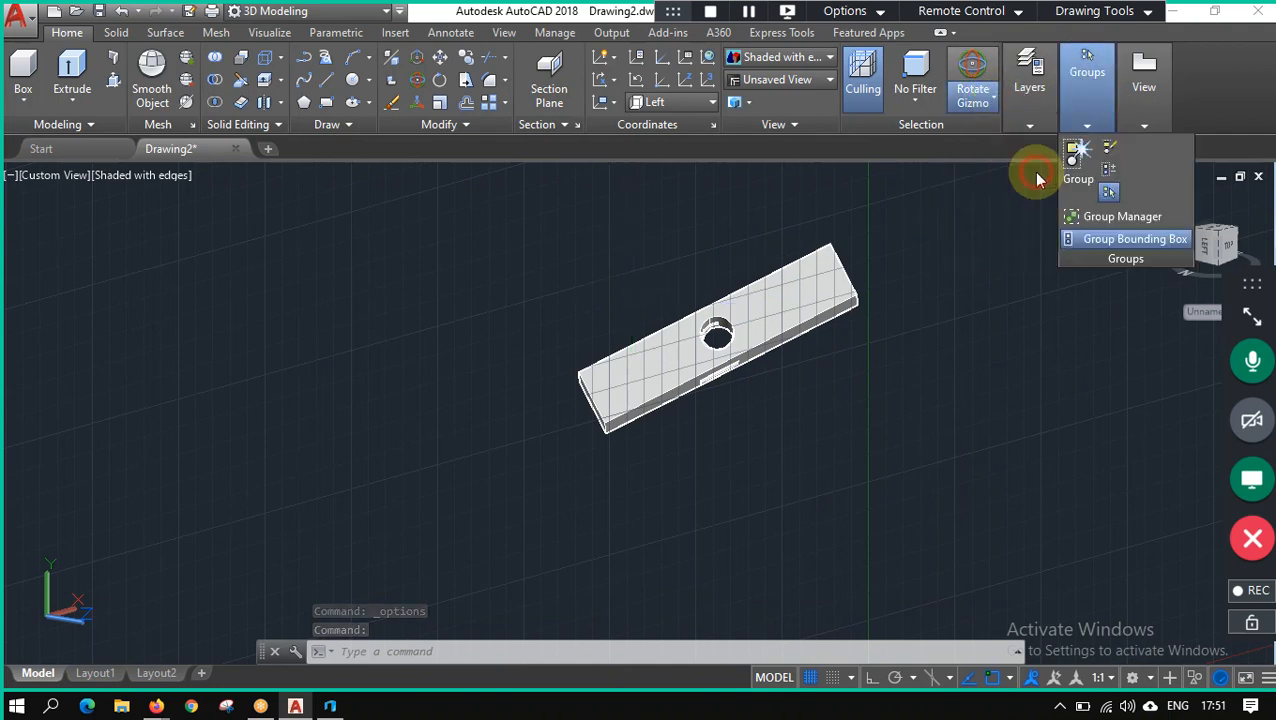
{"action": "left_click", "coordinate": [667, 306]}
{"action": "left_click_drag", "start_coordinate": [667, 306], "coordinate": [795, 358]}
{"action": "mouse_move", "coordinate": [632, 256]}
{"action": "left_mouse_down"}
{"action": "mouse_move", "coordinate": [682, 305]}
{"action": "mouse_move", "coordinate": [963, 482]}
{"action": "mouse_move", "coordinate": [1015, 361]}
{"action": "mouse_move", "coordinate": [888, 323]}
{"action": "left_mouse_up"}
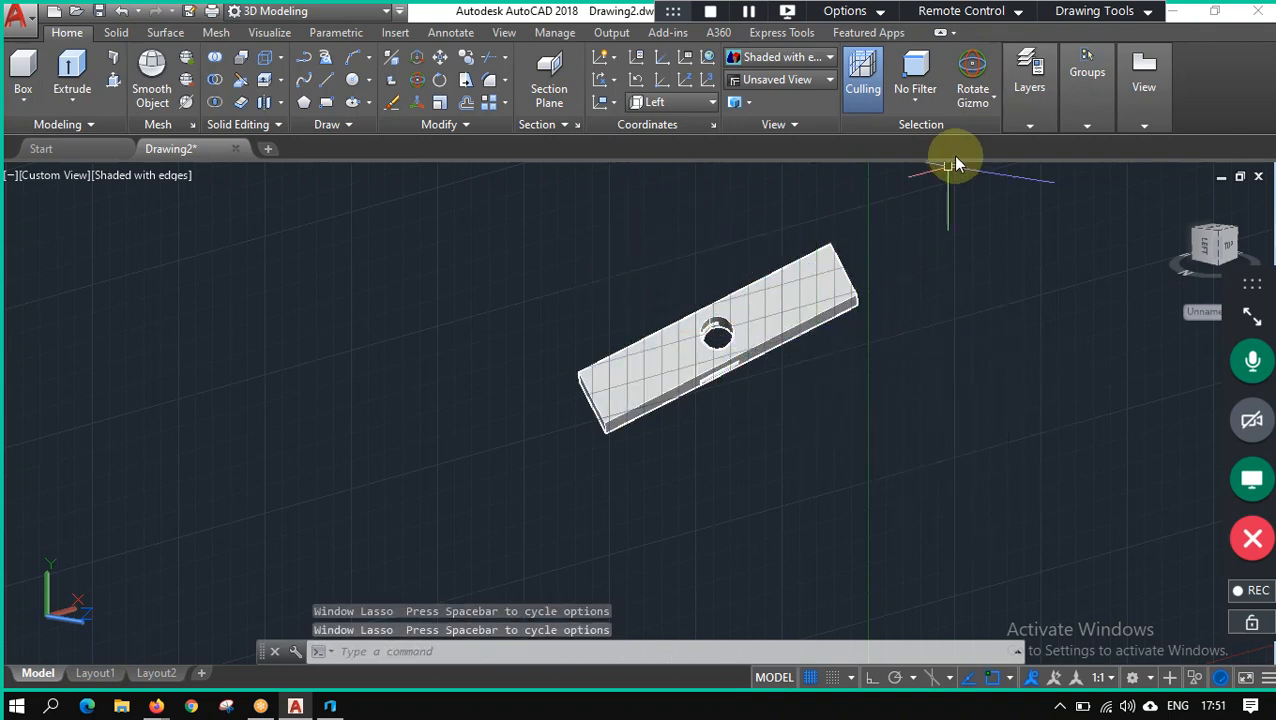
Use the Rotate Gizmo on the box and turn it freehand about the red axis so its long side face shows.
{"action": "left_click", "coordinate": [982, 85]}
{"action": "left_click", "coordinate": [998, 170]}
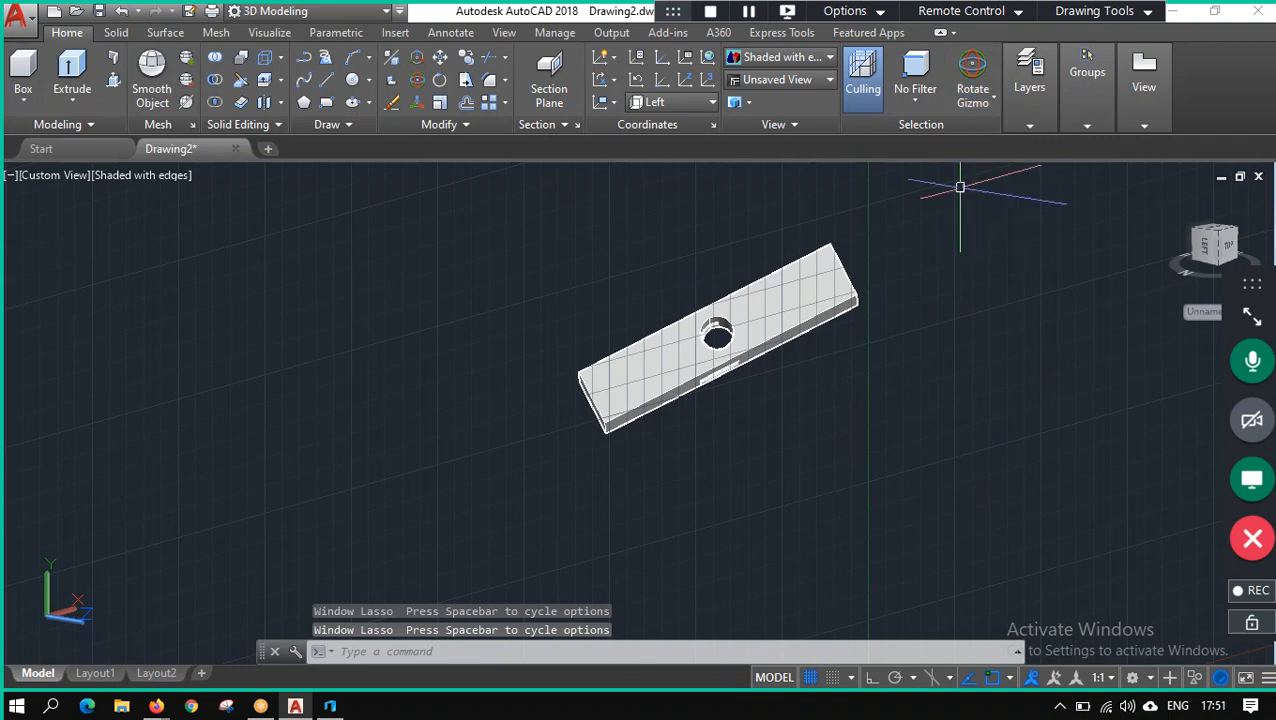
{"action": "mouse_move", "coordinate": [672, 308]}
{"action": "left_mouse_down"}
{"action": "mouse_move", "coordinate": [712, 333]}
{"action": "mouse_move", "coordinate": [771, 546]}
{"action": "mouse_move", "coordinate": [464, 384]}
{"action": "mouse_move", "coordinate": [500, 376]}
{"action": "left_mouse_up"}
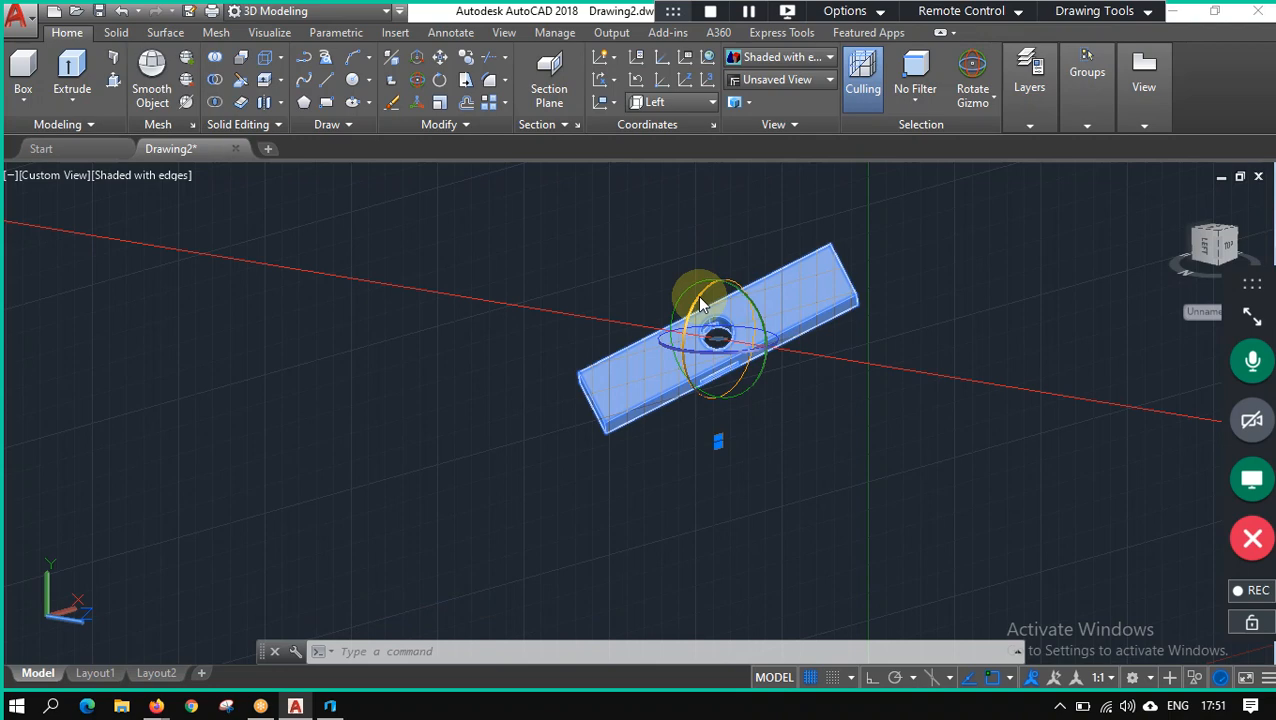
{"action": "left_click", "coordinate": [701, 304]}
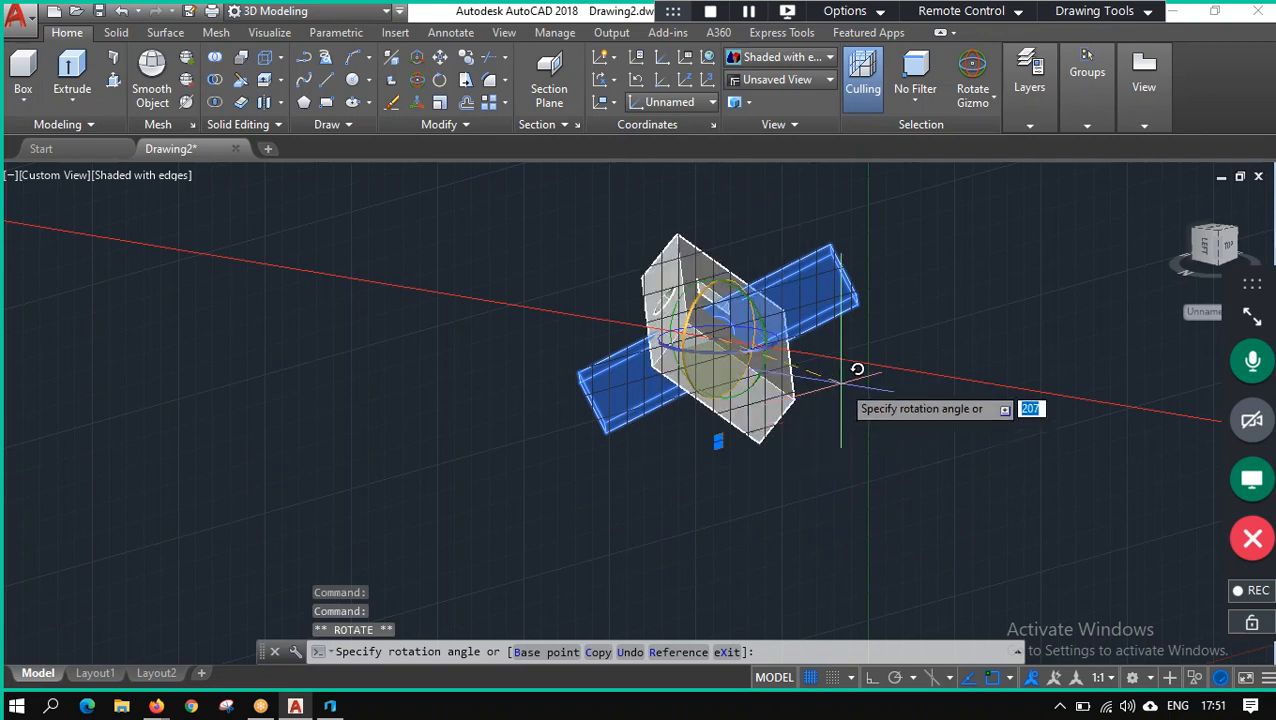
{"action": "left_click", "coordinate": [613, 316]}
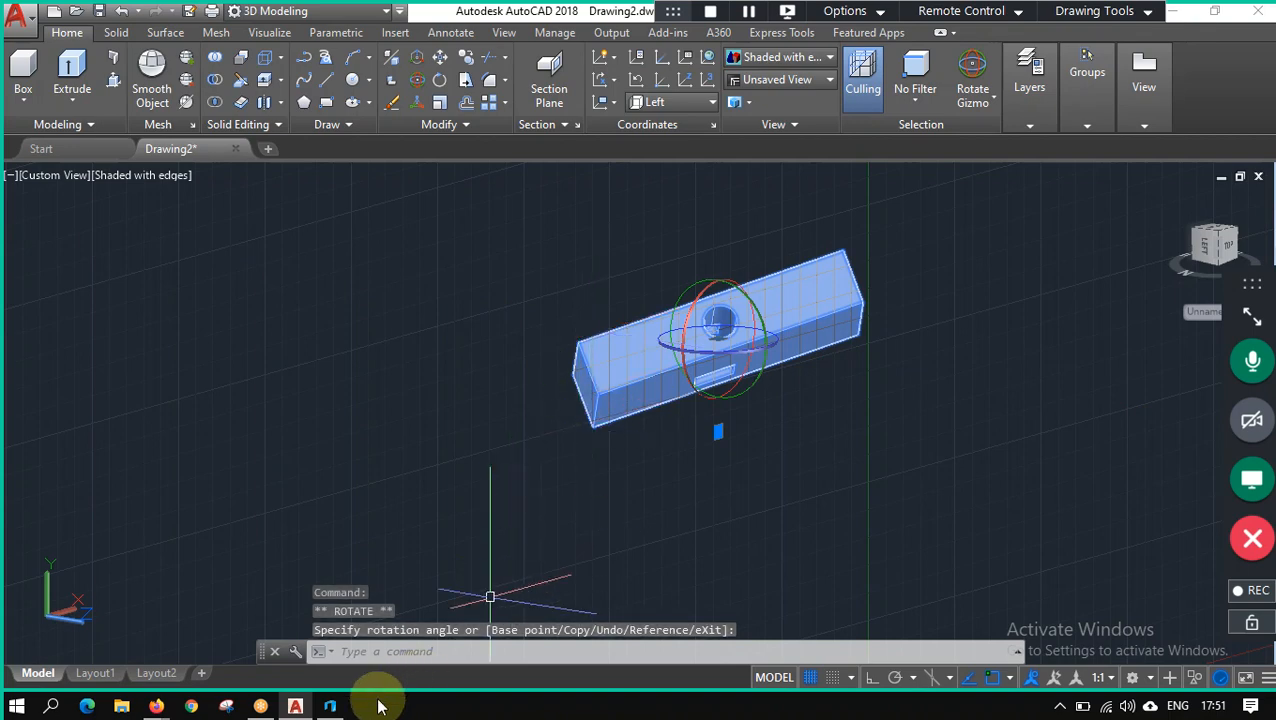
Switch to 3D Builder and examine the object, editing and help commands it offers for the Drawing2 model.
{"action": "left_click", "coordinate": [338, 708]}
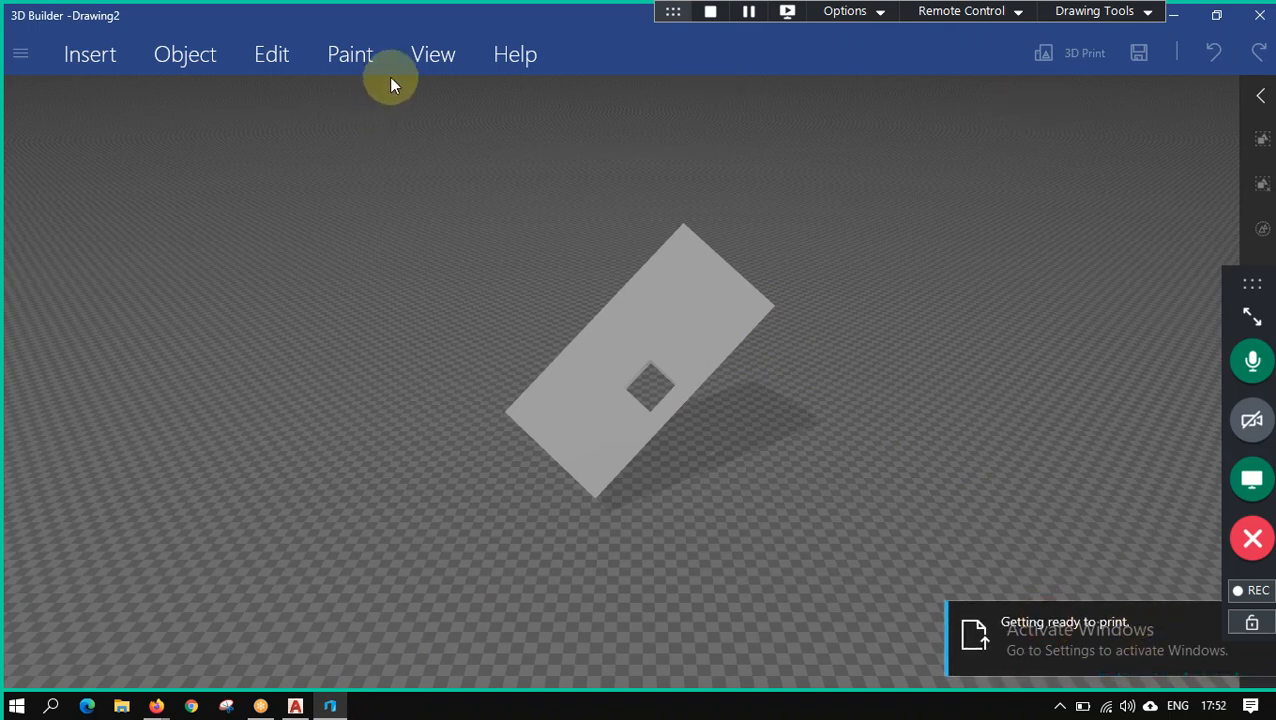
{"action": "left_click", "coordinate": [189, 54]}
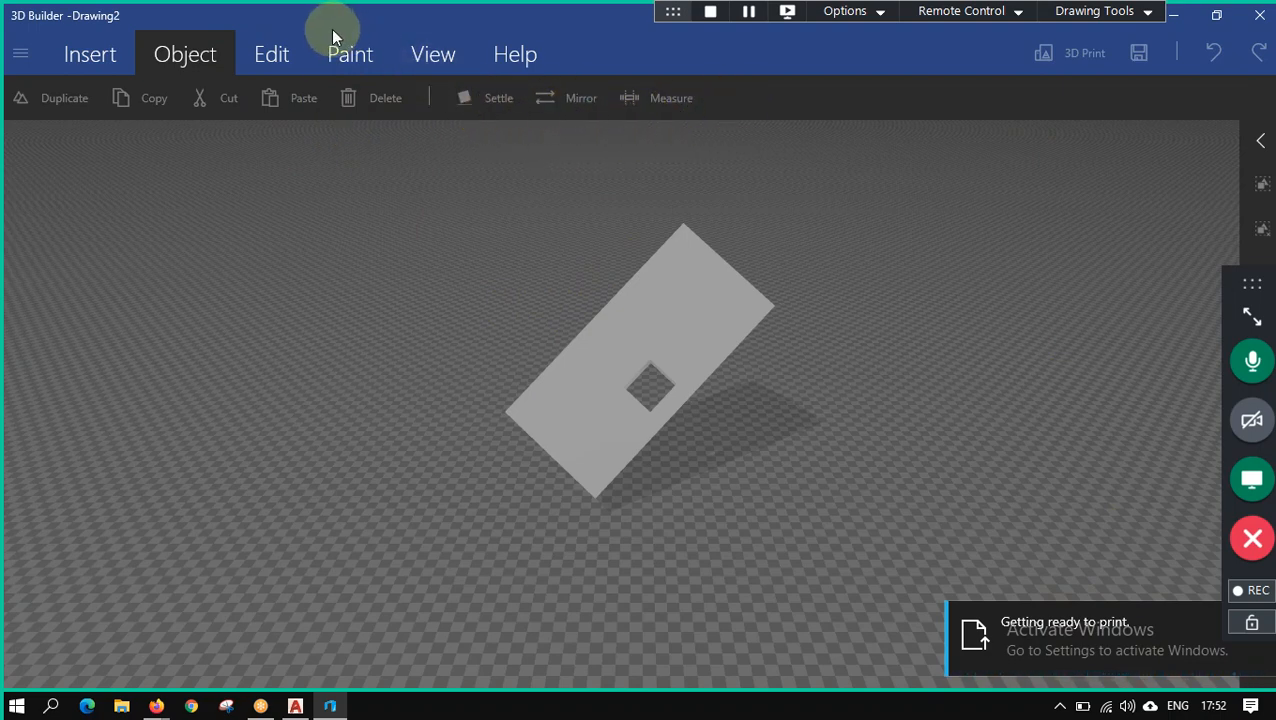
{"action": "left_click", "coordinate": [278, 57]}
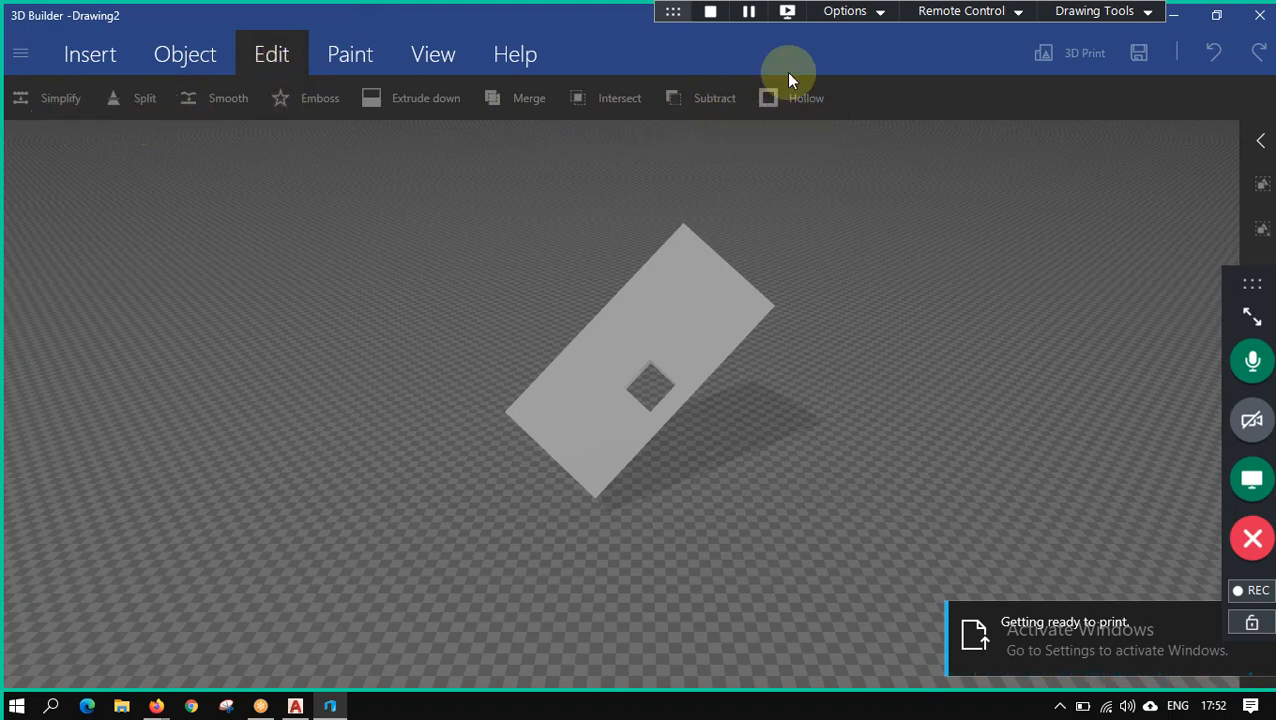
{"action": "left_click", "coordinate": [433, 52]}
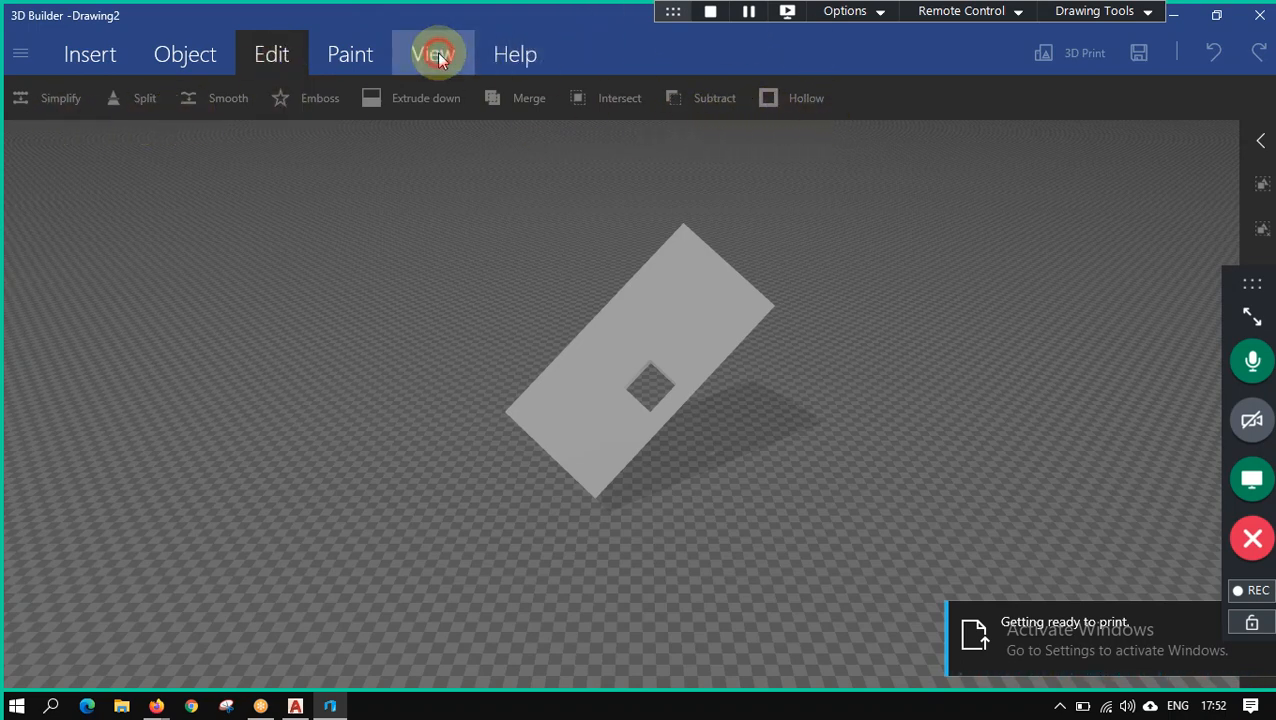
{"action": "left_click", "coordinate": [341, 53]}
{"action": "left_click", "coordinate": [507, 58]}
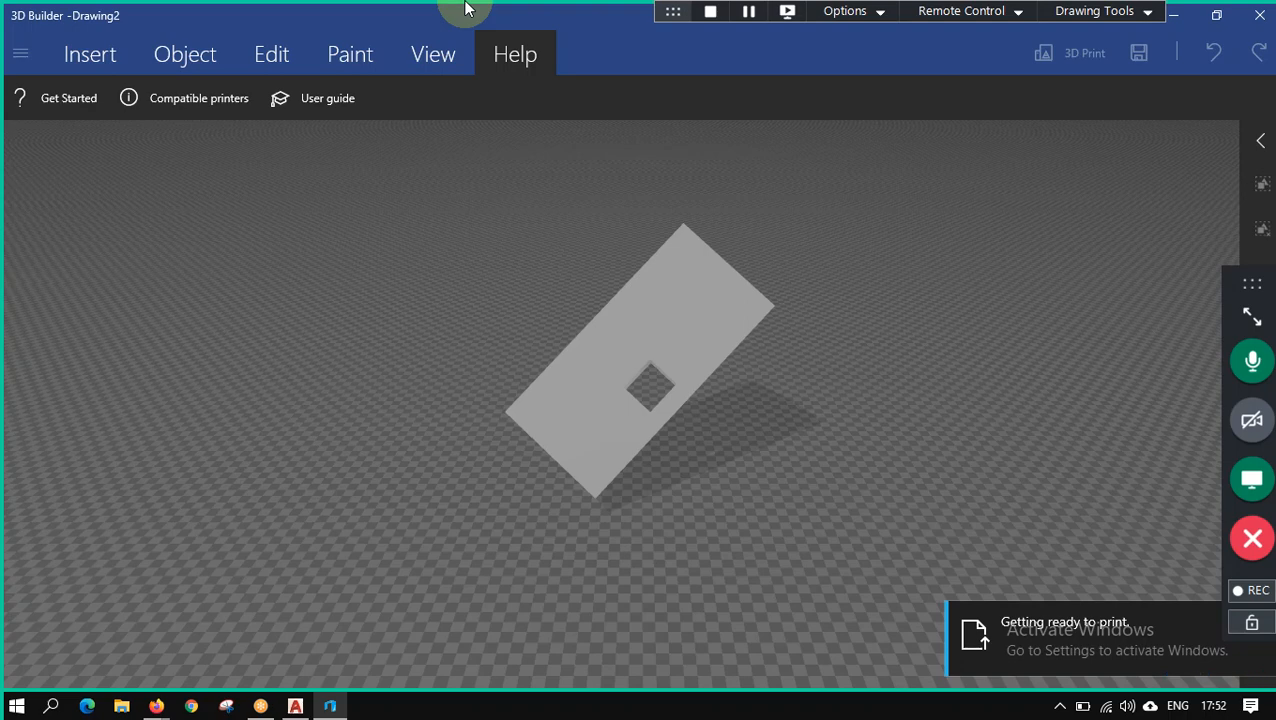
{"action": "mouse_move", "coordinate": [465, 8]}
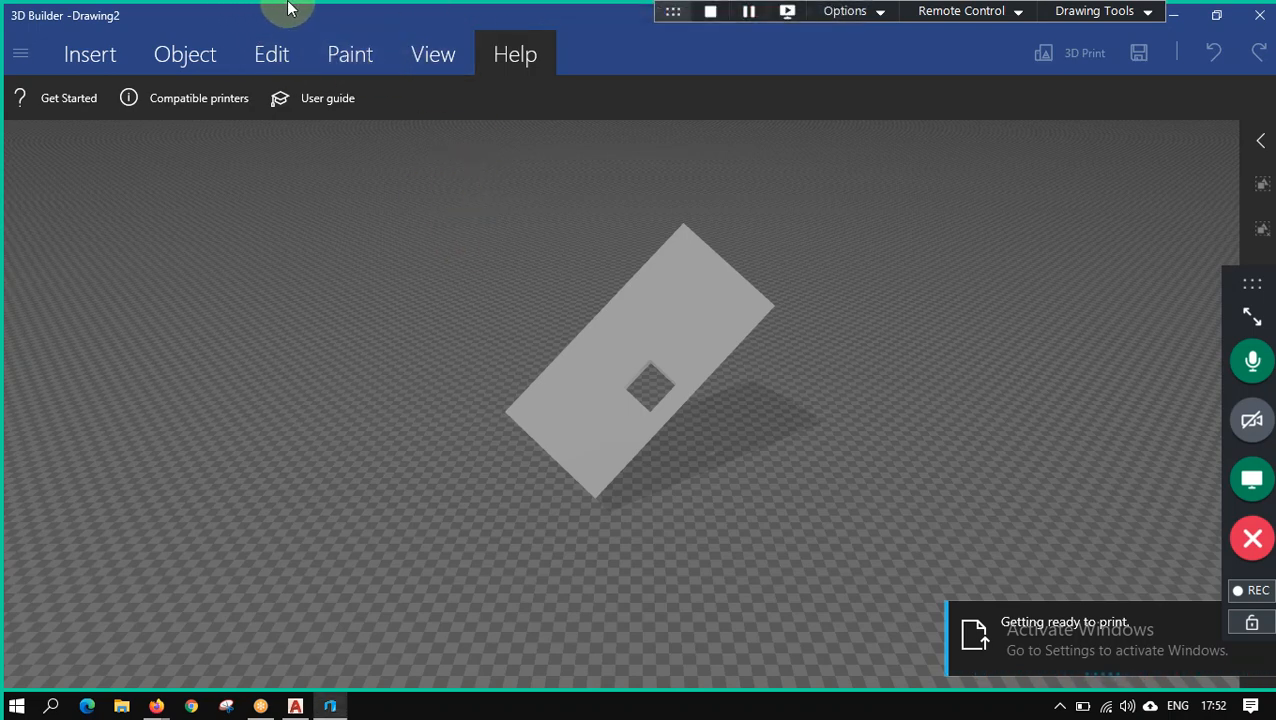
Close 3D Builder and launch Workbench 18.1 from the ANSYS 18.1 programs.
{"action": "left_click", "coordinate": [1259, 15]}
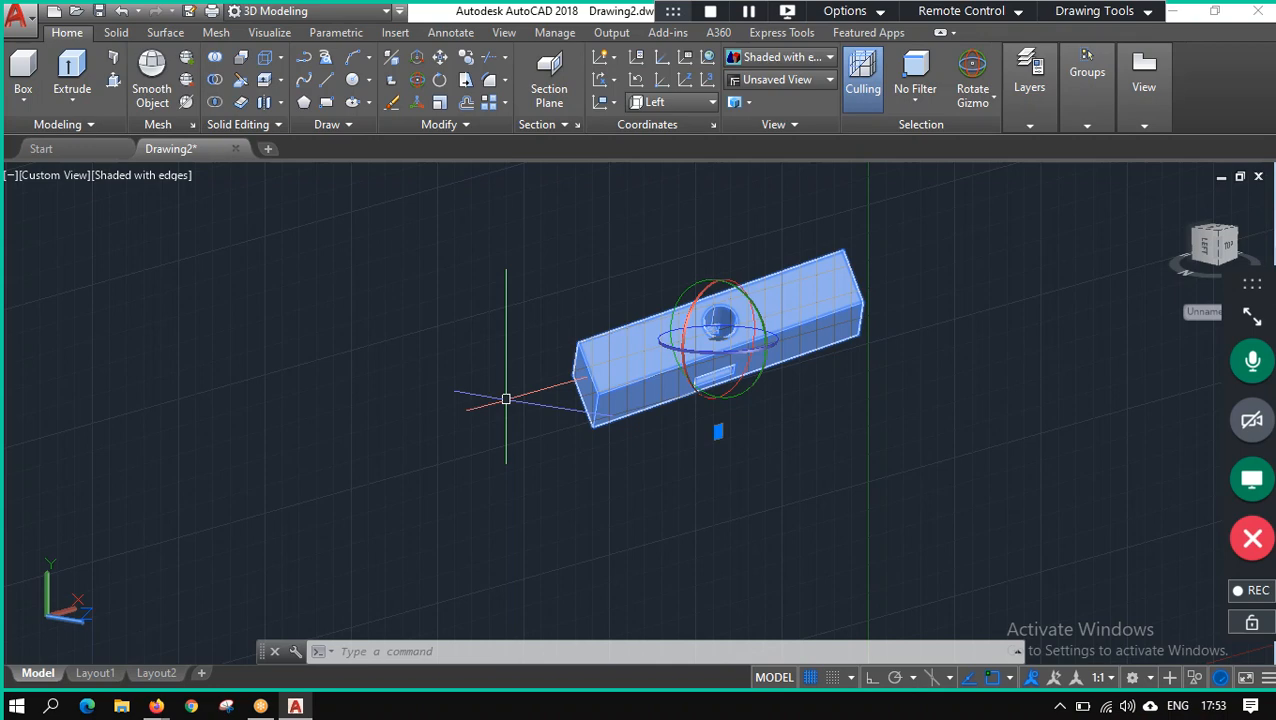
{"action": "left_click", "coordinate": [16, 706]}
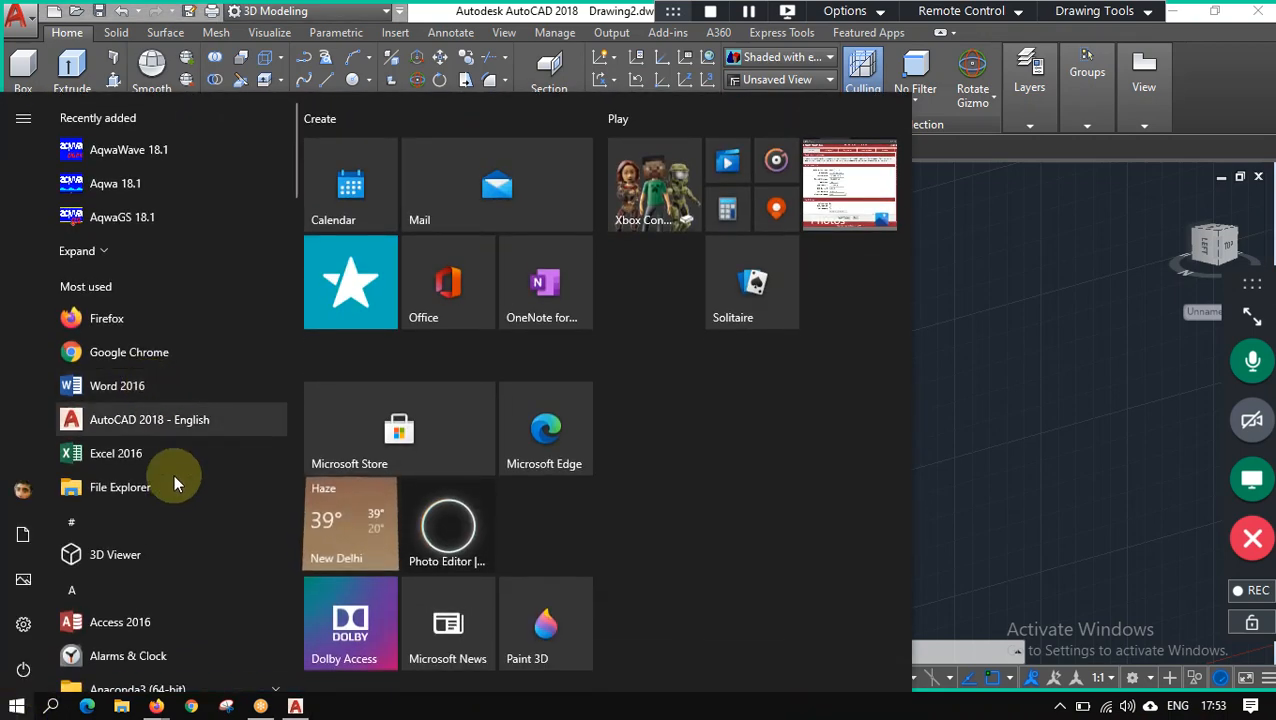
{"action": "scroll", "coordinate": [172, 480], "scroll_direction": "down", "scroll_amount": 6}
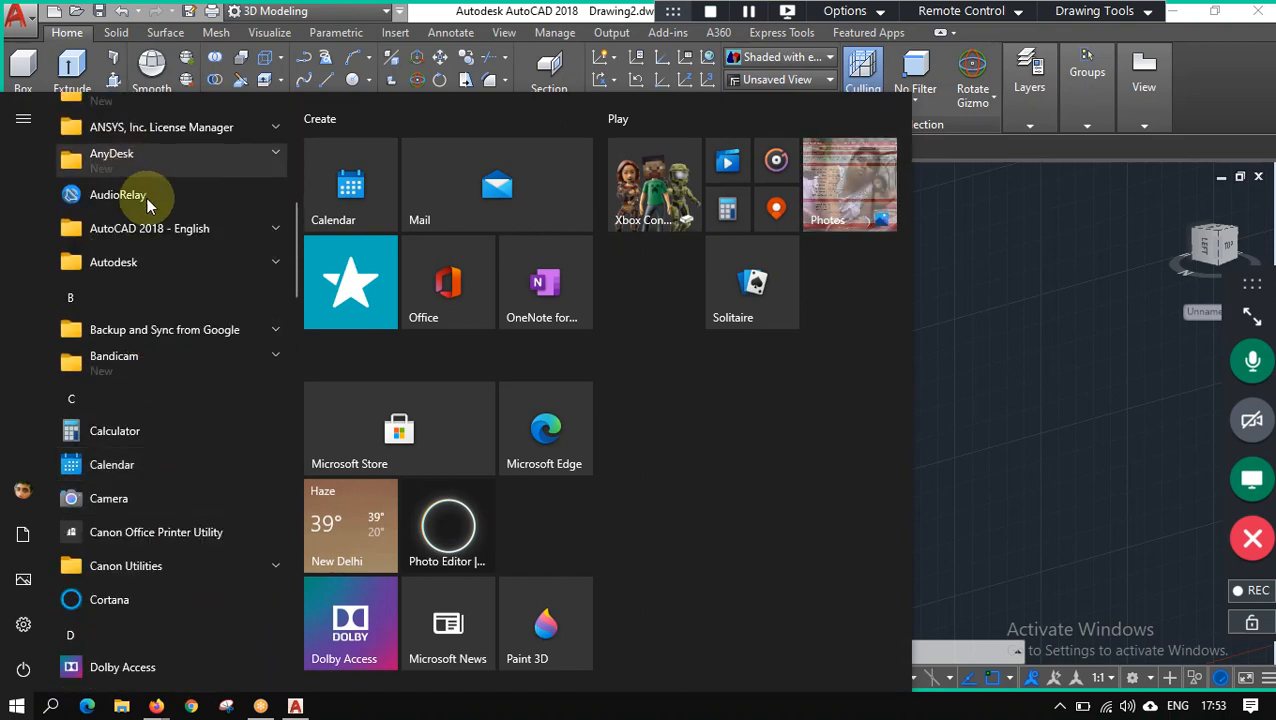
{"action": "scroll", "coordinate": [253, 168], "scroll_direction": "up", "scroll_amount": 2}
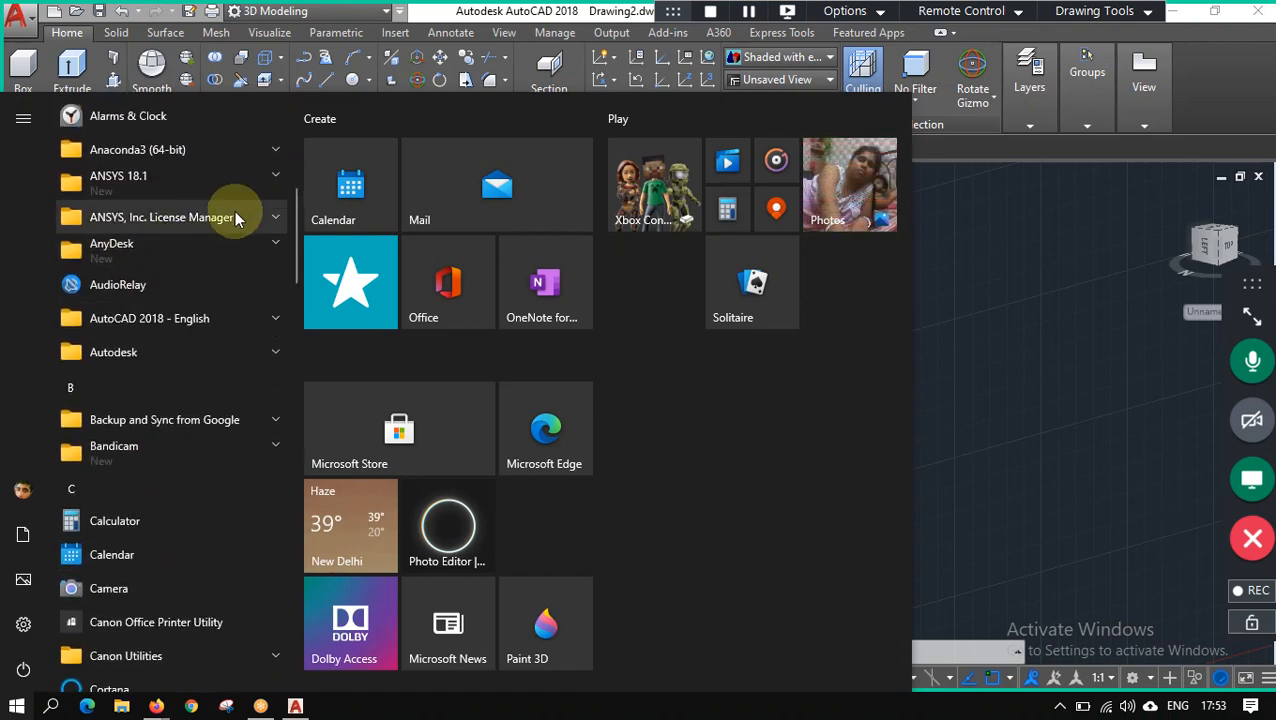
{"action": "left_click", "coordinate": [239, 183]}
{"action": "scroll", "coordinate": [180, 472], "scroll_direction": "down", "scroll_amount": 10}
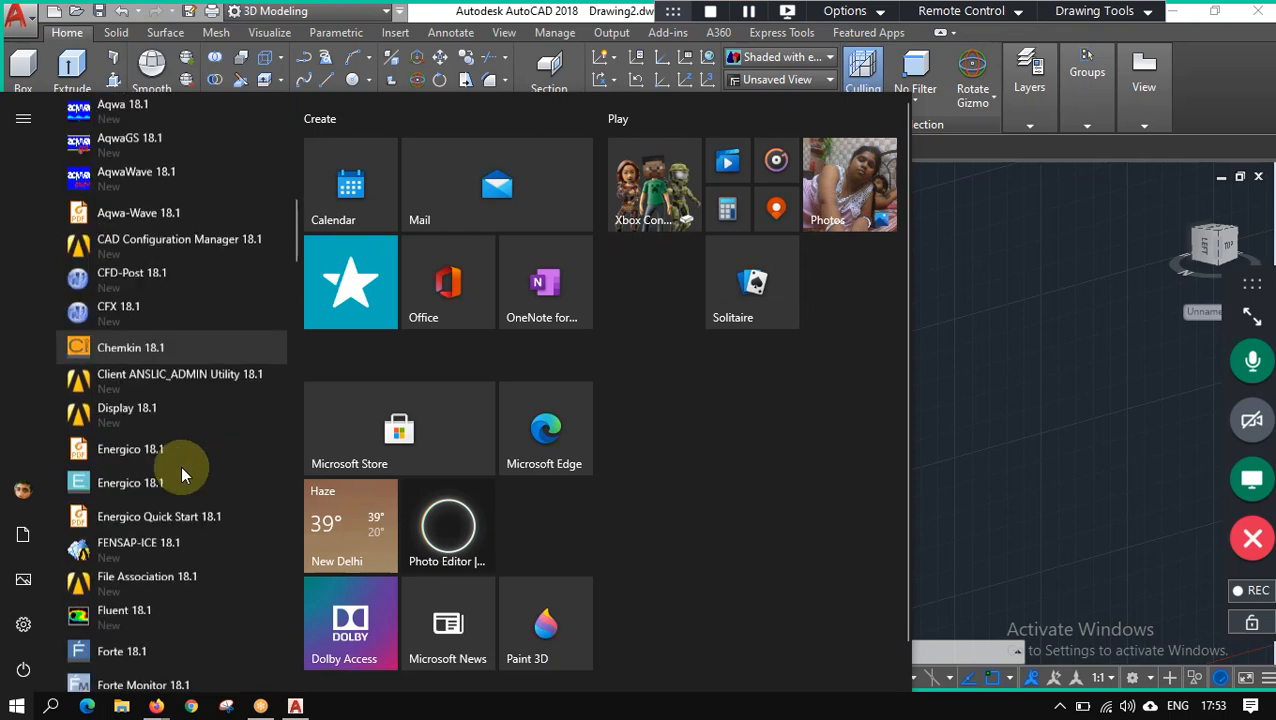
{"action": "scroll", "coordinate": [180, 462], "scroll_direction": "down", "scroll_amount": 12}
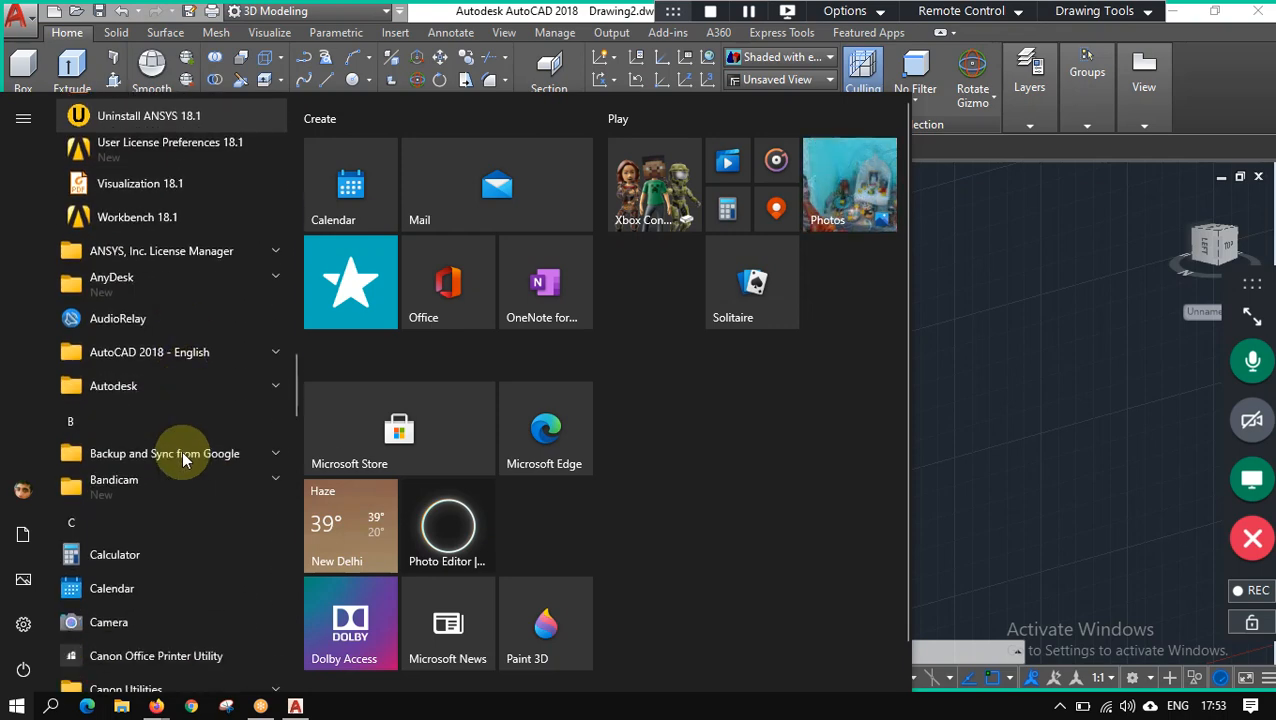
{"action": "left_click", "coordinate": [179, 214]}
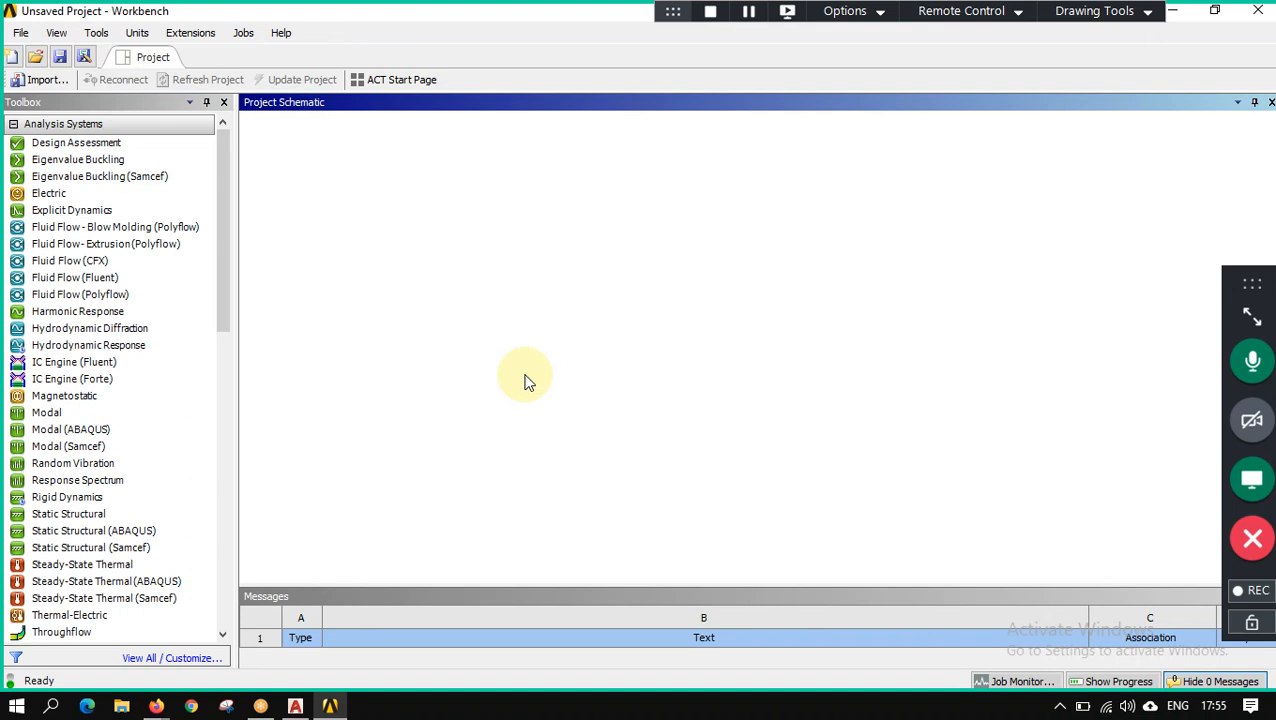
Examine the analysis systems and component systems available in the Workbench toolbox.
{"action": "left_click_drag", "start_coordinate": [222, 234], "coordinate": [232, 612]}
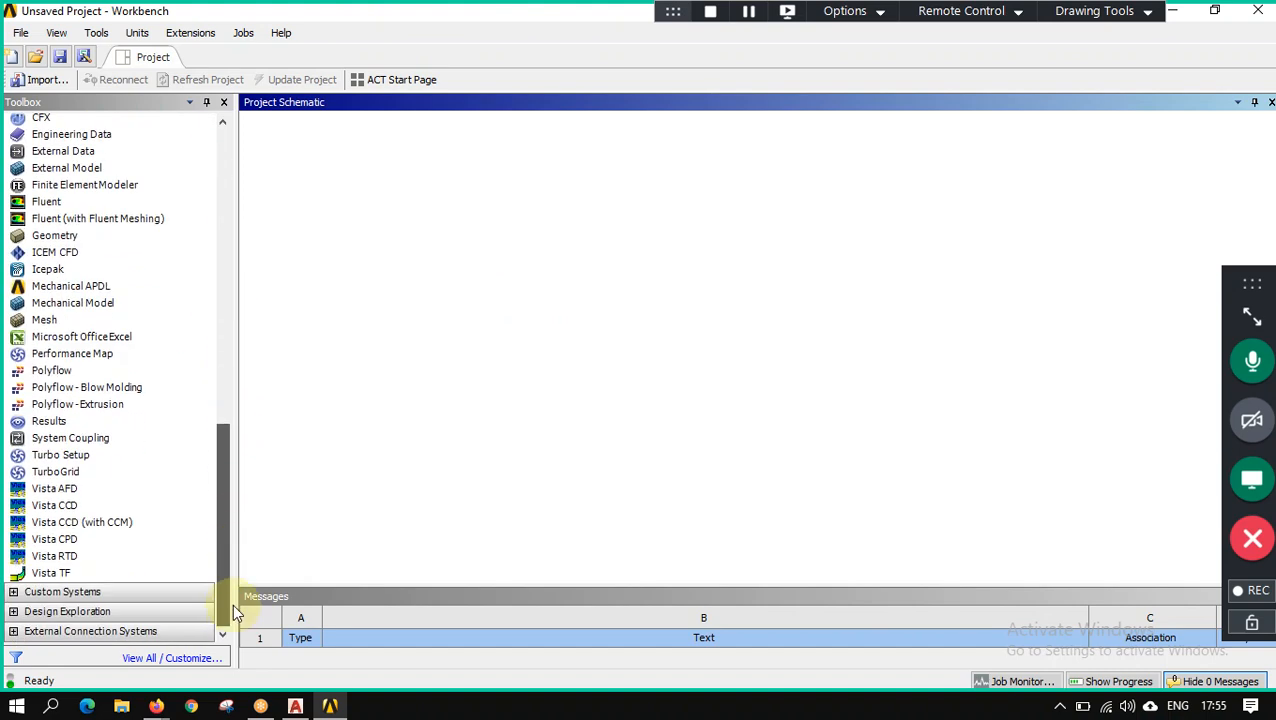
{"action": "scroll", "coordinate": [233, 478], "scroll_direction": "up", "scroll_amount": 3}
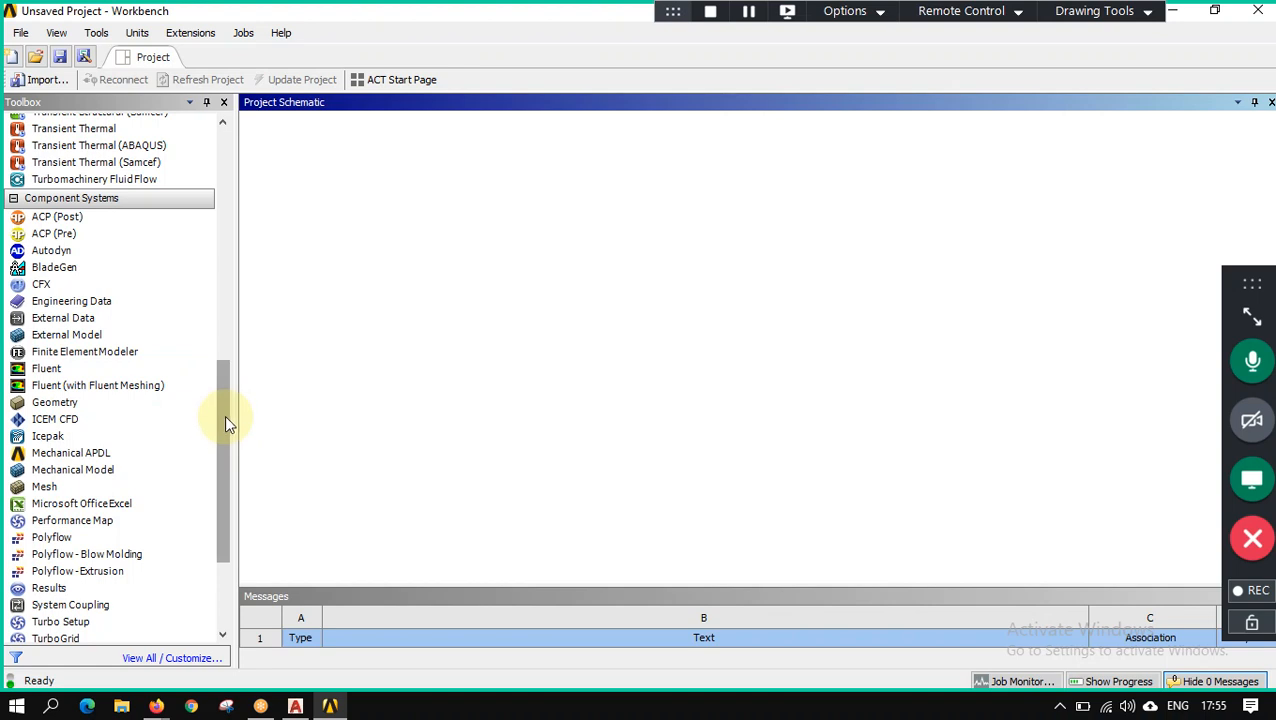
{"action": "left_click_drag", "start_coordinate": [226, 423], "coordinate": [231, 521]}
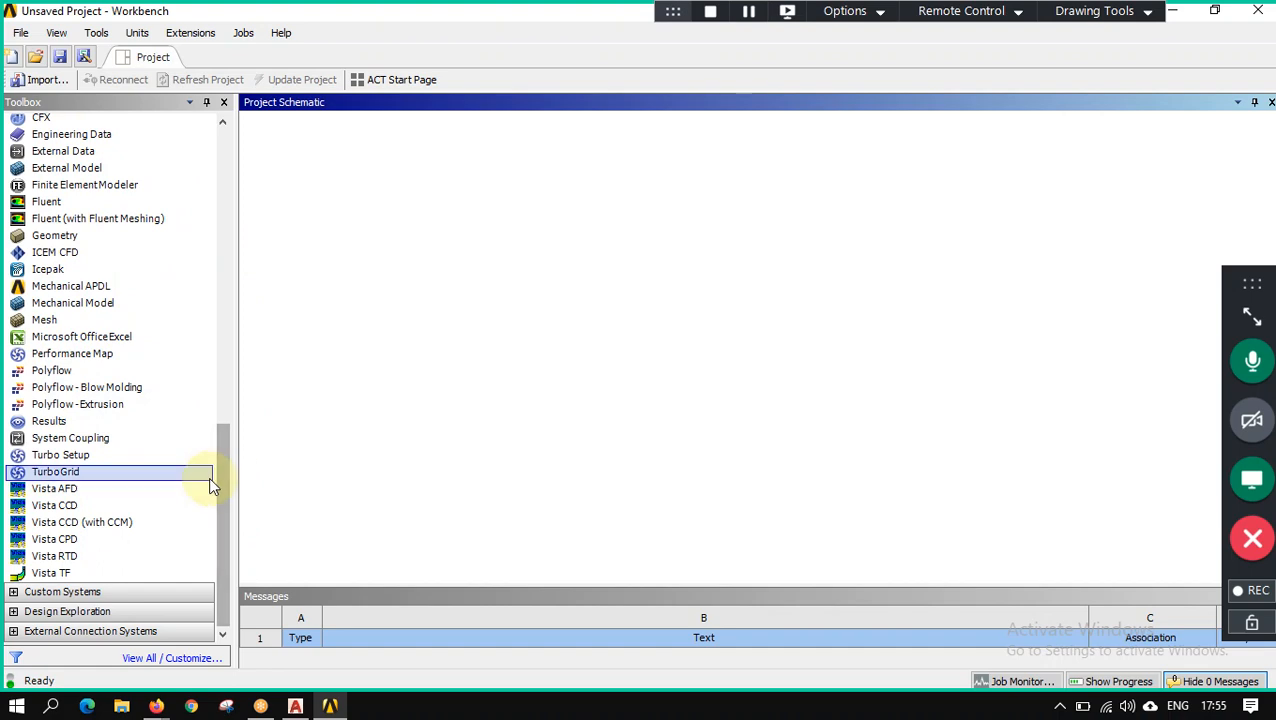
{"action": "left_click_drag", "start_coordinate": [224, 473], "coordinate": [240, 145]}
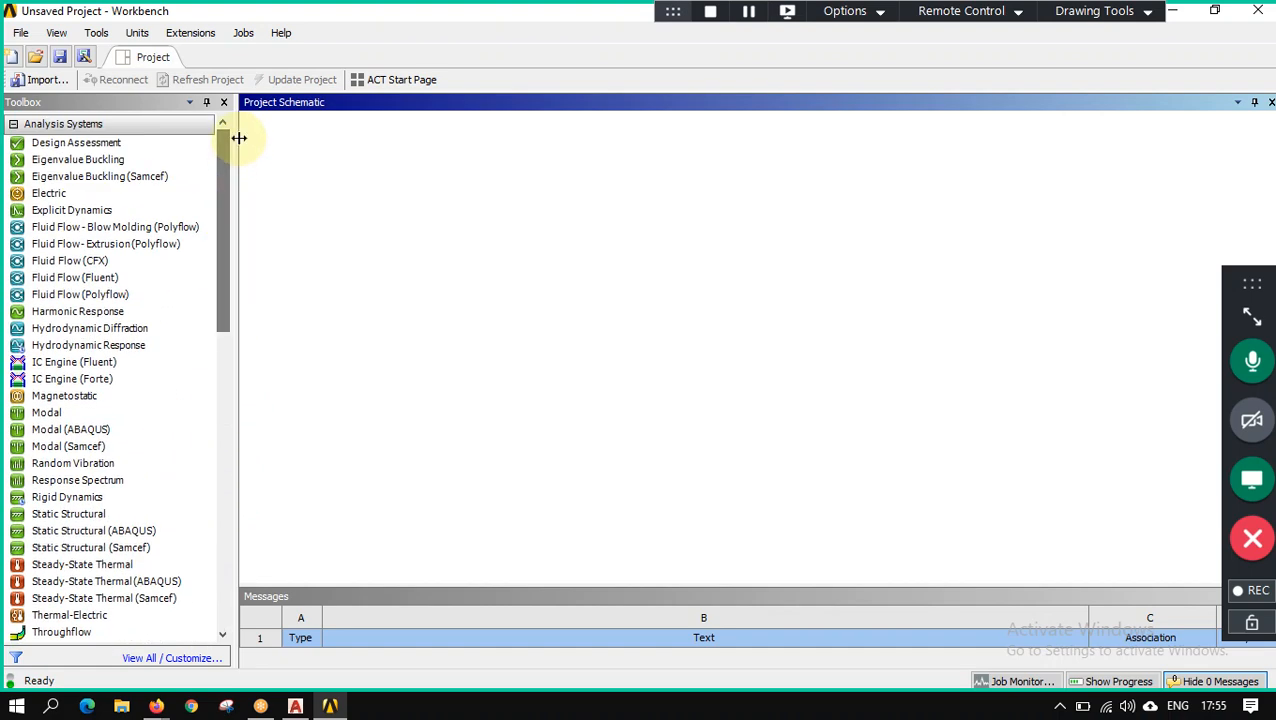
Look over the toolbox once more from Eigenvalue Buckling and Electric down to the component systems, and close Workbench.
{"action": "left_click", "coordinate": [182, 180]}
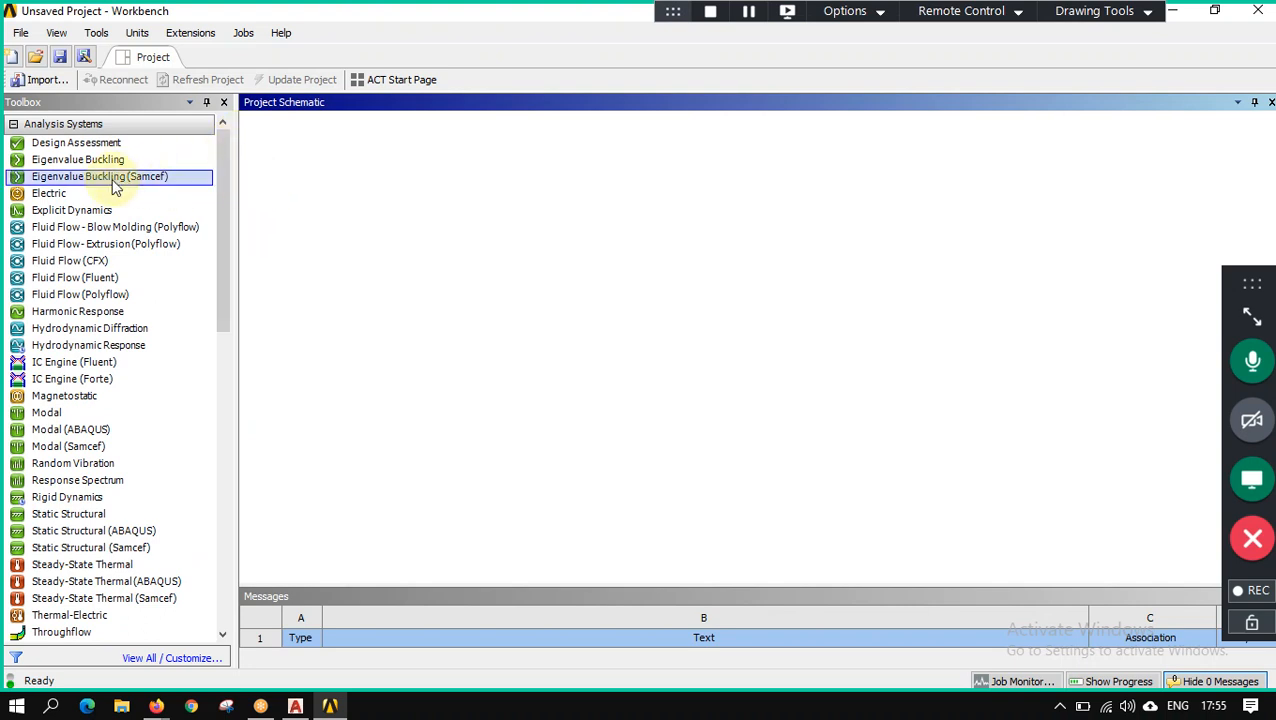
{"action": "left_click", "coordinate": [50, 196]}
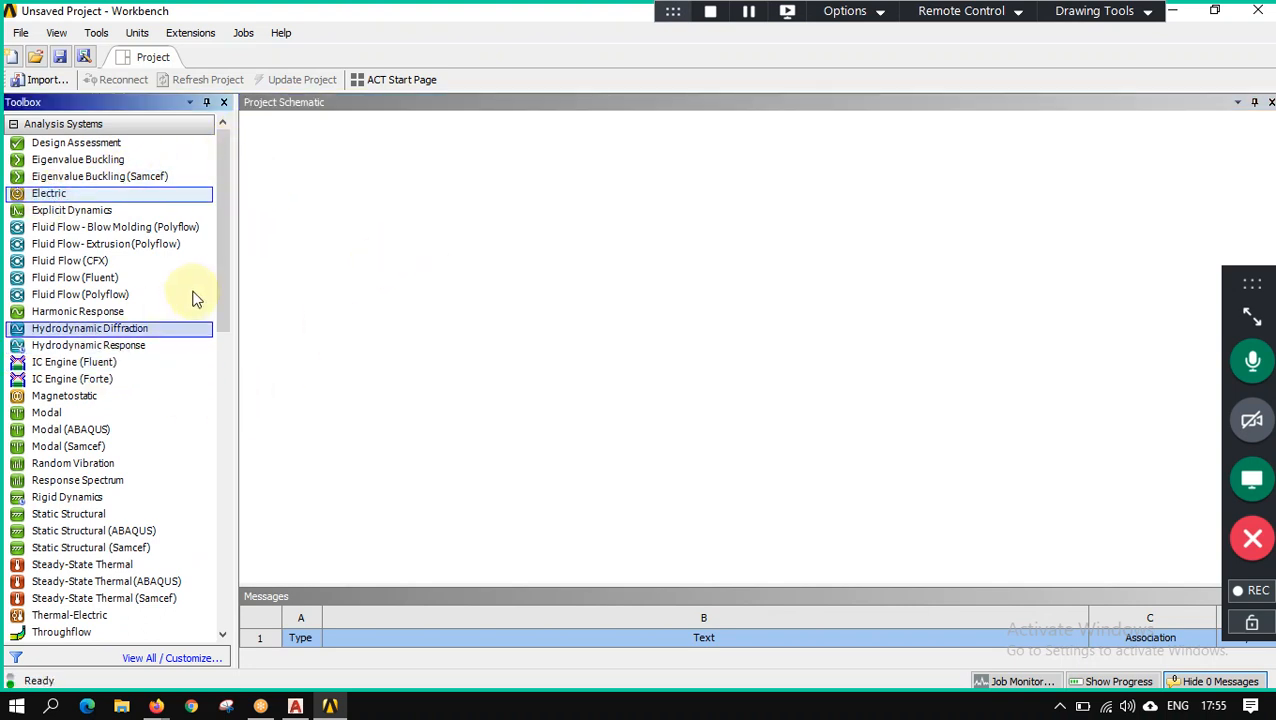
{"action": "scroll", "coordinate": [130, 277], "scroll_direction": "down", "scroll_amount": 2}
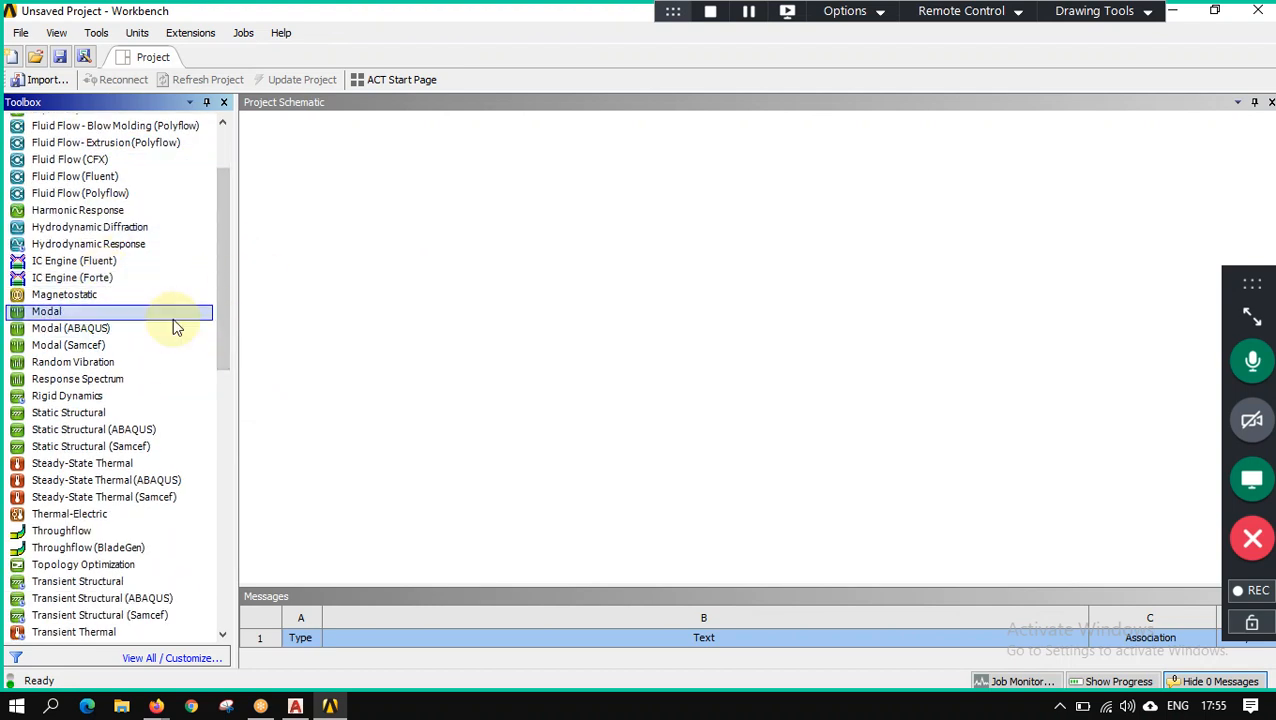
{"action": "scroll", "coordinate": [183, 323], "scroll_direction": "up", "scroll_amount": 1}
{"action": "scroll", "coordinate": [183, 323], "scroll_direction": "up", "scroll_amount": 1}
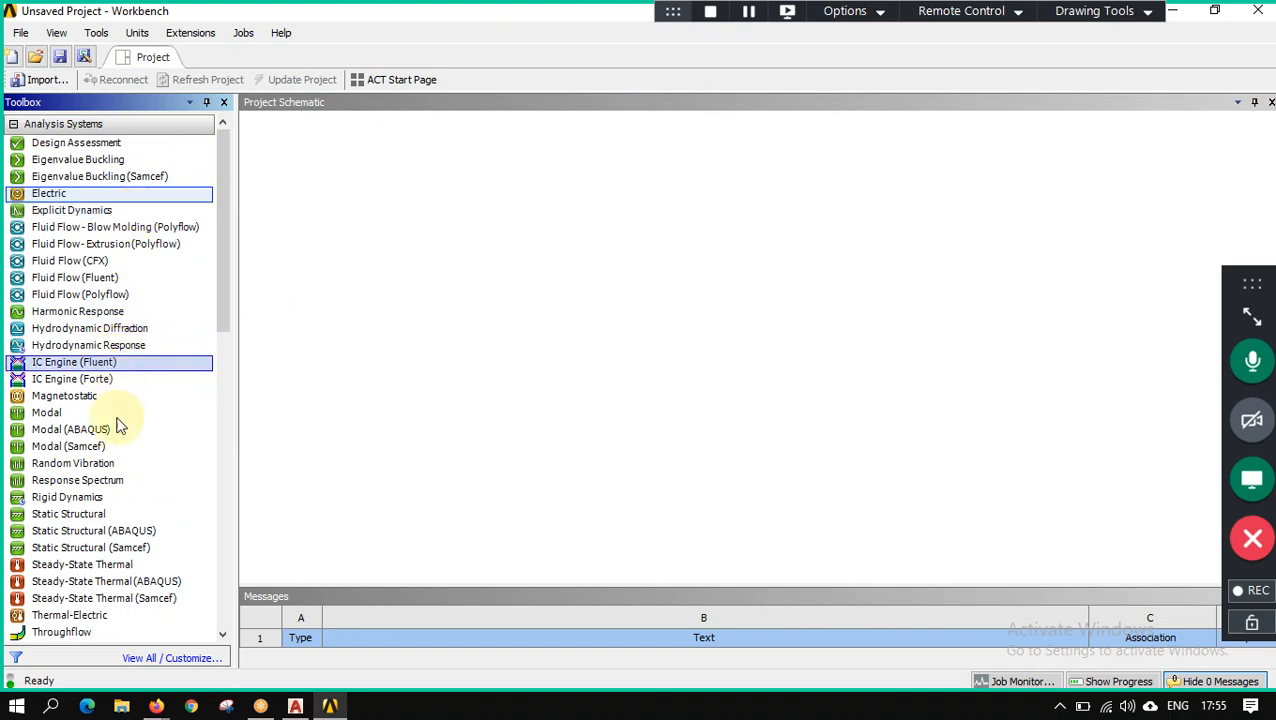
{"action": "scroll", "coordinate": [208, 393], "scroll_direction": "down", "scroll_amount": 12}
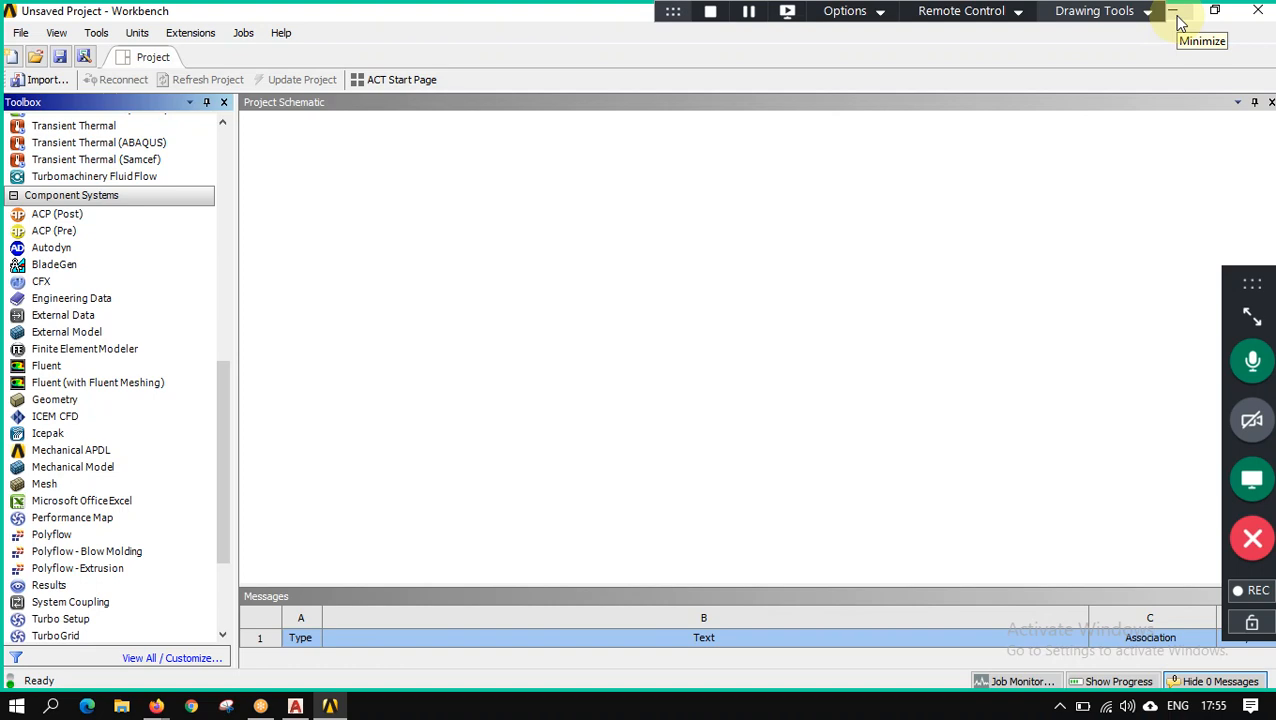
{"action": "left_click", "coordinate": [1256, 9]}
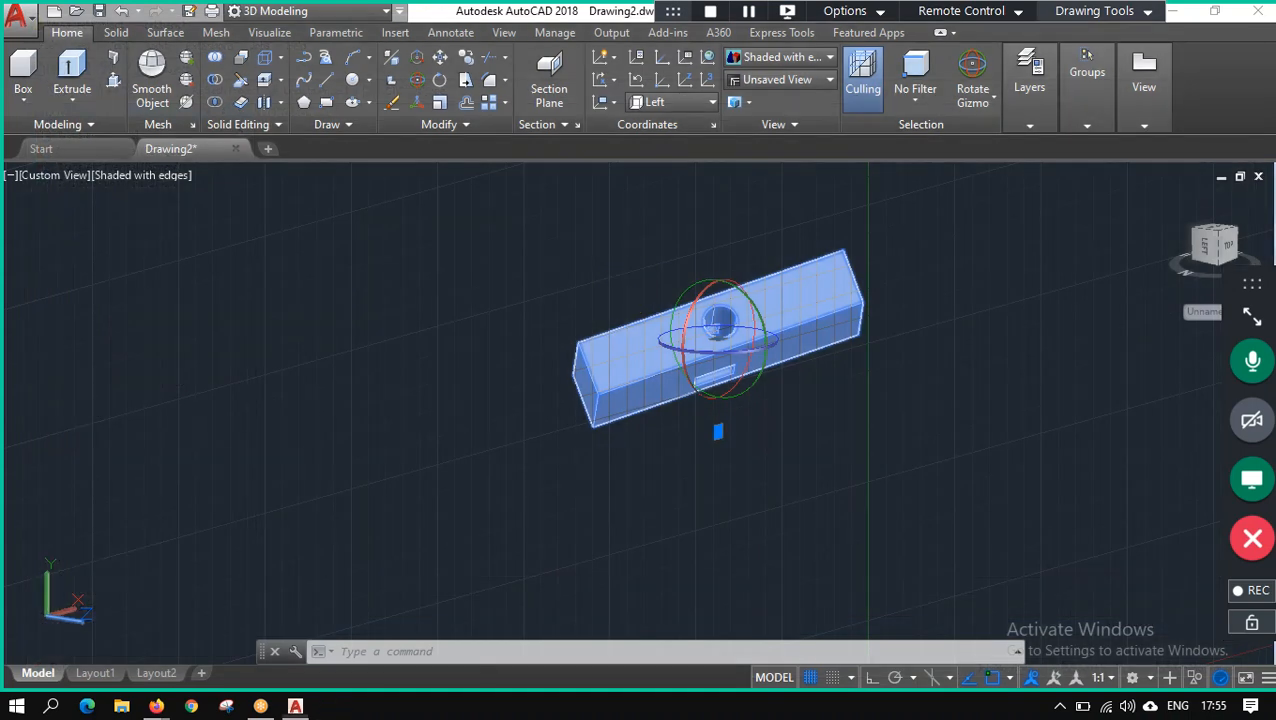
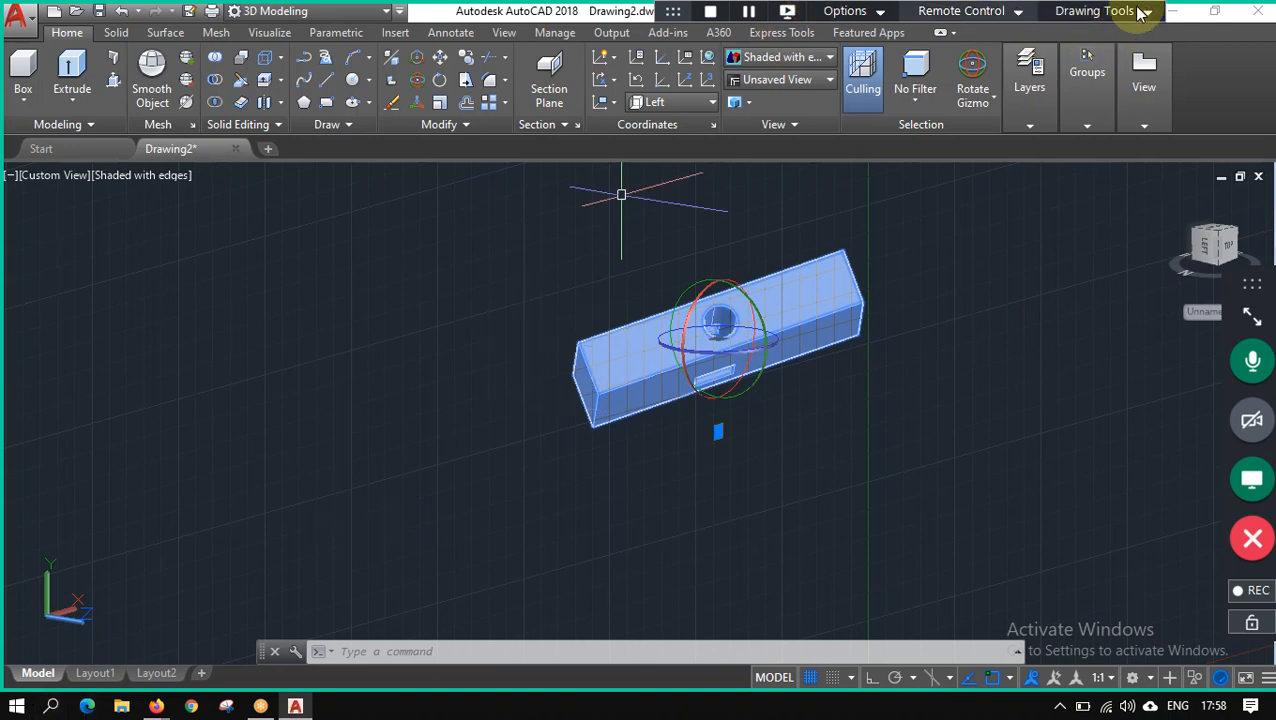
Sketch a red pen annotation of a box marked D with an arrow pointing from it towards the 3D solid.
{"action": "left_click", "coordinate": [1148, 13]}
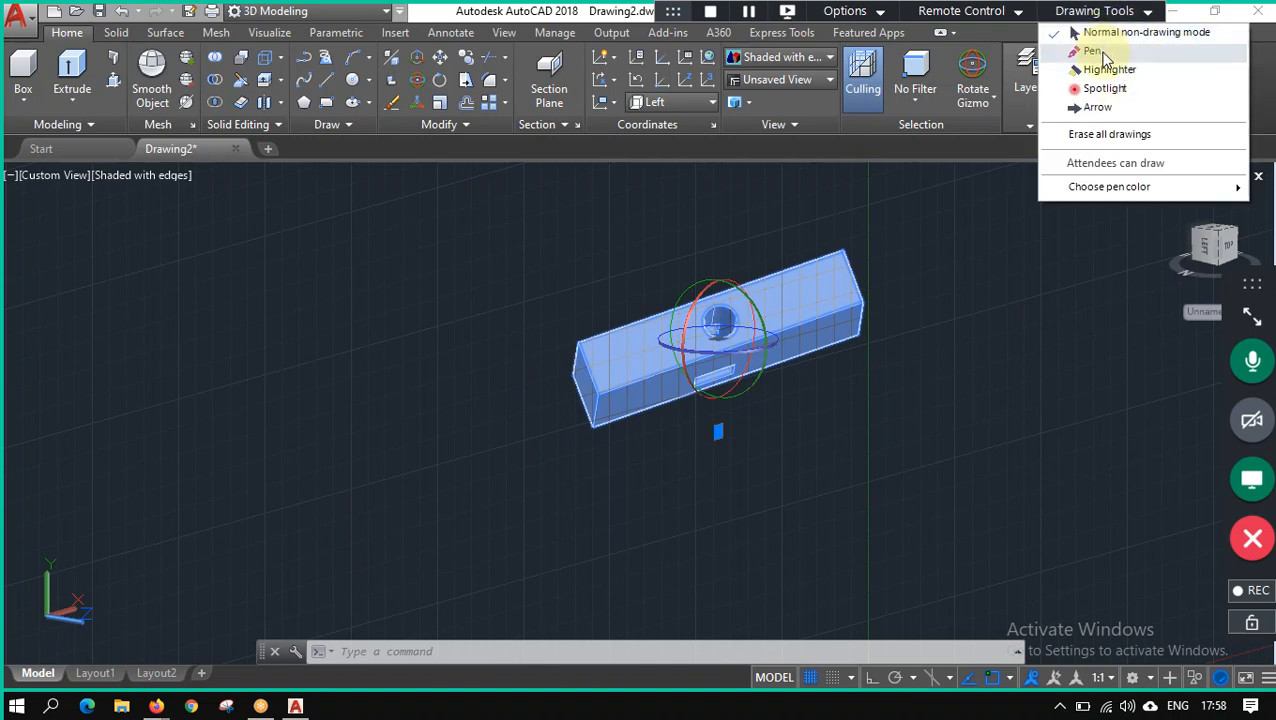
{"action": "left_click", "coordinate": [1095, 48]}
{"action": "mouse_move", "coordinate": [130, 236]}
{"action": "left_mouse_down"}
{"action": "mouse_move", "coordinate": [134, 282]}
{"action": "mouse_move", "coordinate": [293, 421]}
{"action": "mouse_move", "coordinate": [420, 248]}
{"action": "mouse_move", "coordinate": [162, 219]}
{"action": "mouse_move", "coordinate": [90, 226]}
{"action": "left_mouse_up"}
{"action": "mouse_move", "coordinate": [200, 270]}
{"action": "left_mouse_down"}
{"action": "mouse_move", "coordinate": [210, 345]}
{"action": "mouse_move", "coordinate": [265, 330]}
{"action": "mouse_move", "coordinate": [200, 340]}
{"action": "left_mouse_up"}
{"action": "left_click_drag", "start_coordinate": [418, 300], "coordinate": [685, 285]}
{"action": "mouse_move", "coordinate": [568, 228]}
{"action": "left_mouse_down"}
{"action": "mouse_move", "coordinate": [646, 332]}
{"action": "mouse_move", "coordinate": [633, 341]}
{"action": "left_mouse_up"}
Draw a second red annotation box at the arrow's tip and mark it with the letter A.
{"action": "left_click_drag", "start_coordinate": [686, 206], "coordinate": [712, 427]}
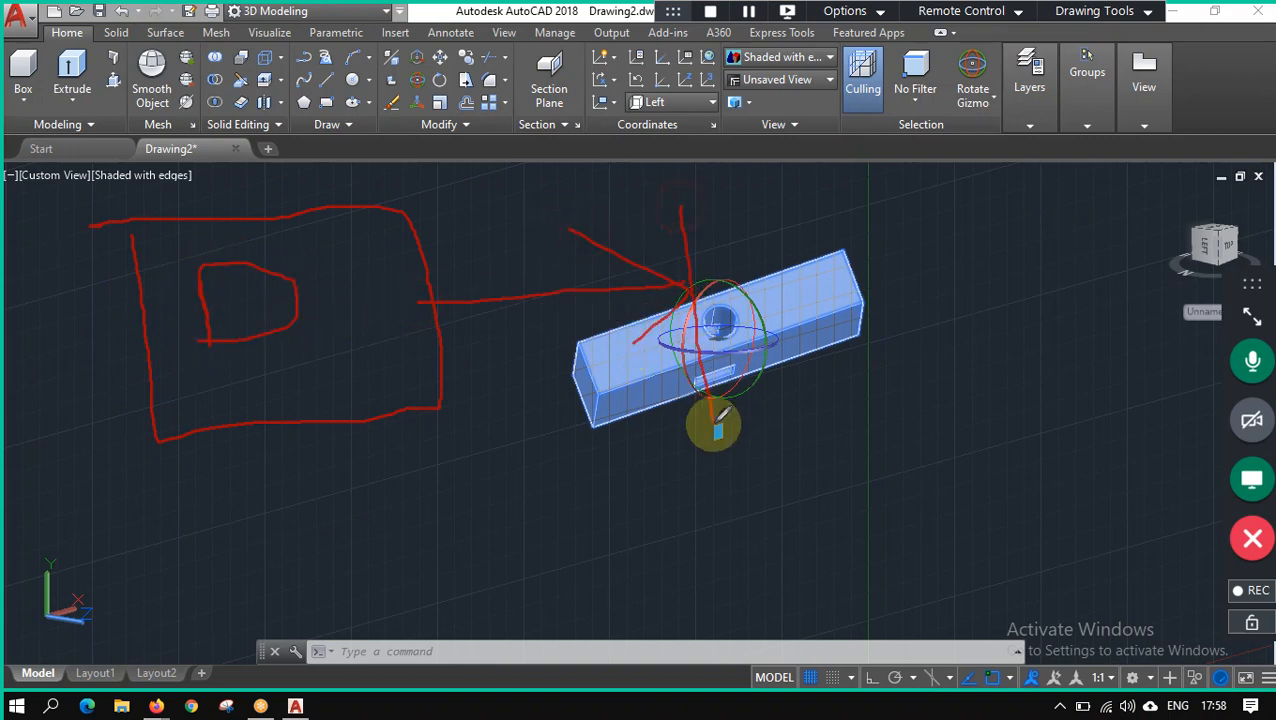
{"action": "mouse_move", "coordinate": [690, 210]}
{"action": "left_mouse_down"}
{"action": "mouse_move", "coordinate": [1108, 355]}
{"action": "mouse_move", "coordinate": [718, 432]}
{"action": "left_mouse_up"}
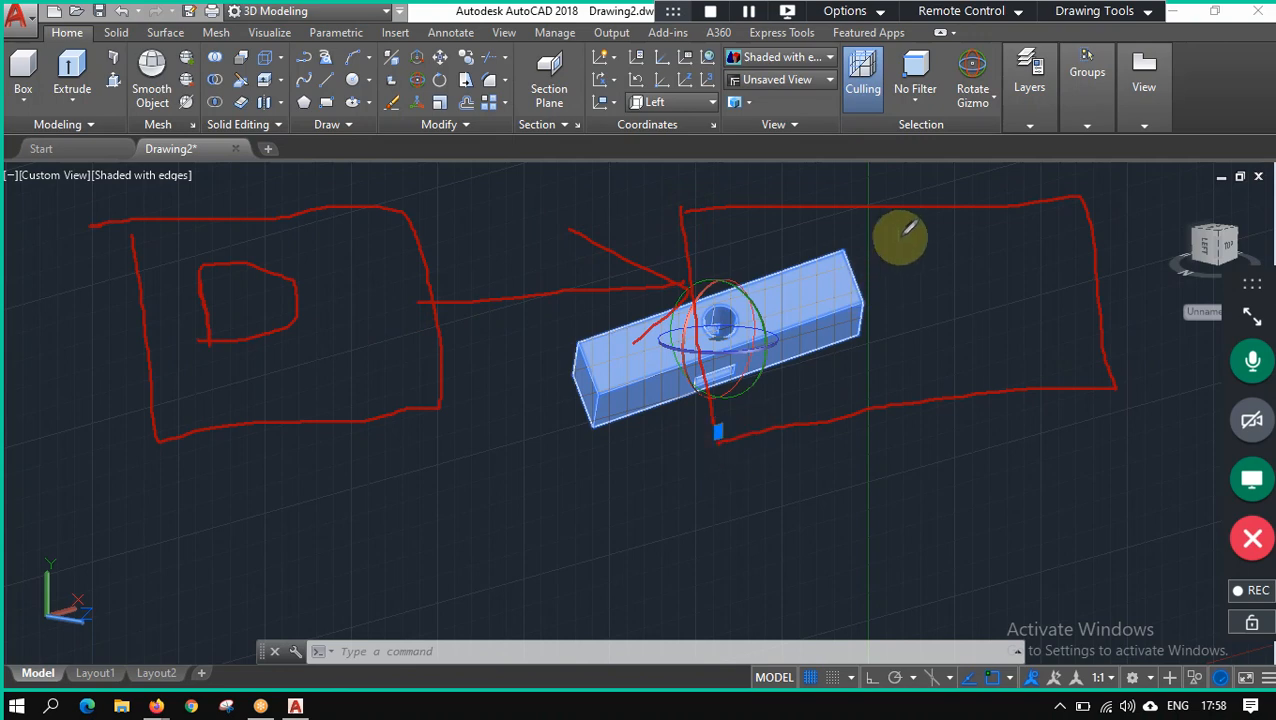
{"action": "mouse_move", "coordinate": [872, 328]}
{"action": "left_mouse_down"}
{"action": "mouse_move", "coordinate": [898, 250]}
{"action": "mouse_move", "coordinate": [943, 320]}
{"action": "mouse_move", "coordinate": [880, 288]}
{"action": "left_mouse_up"}
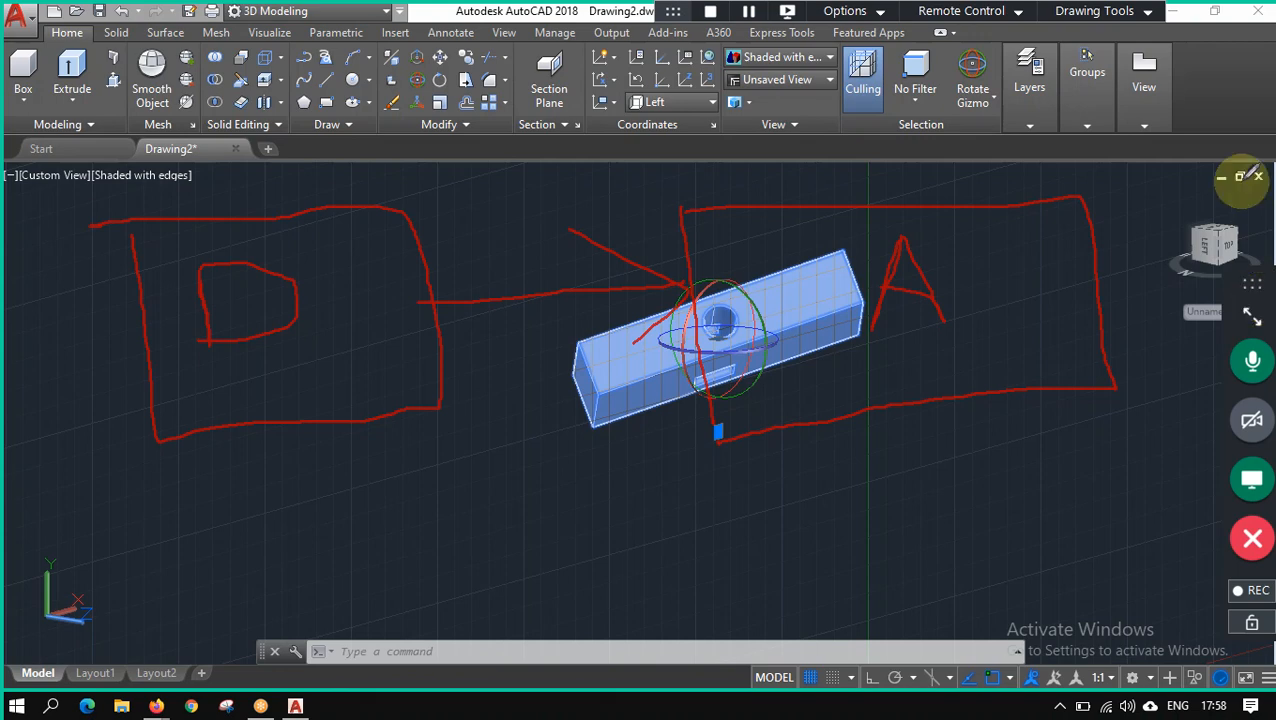
Expand the GoToMeeting control panel, look through the list of attendees and collapse the panel again.
{"action": "left_click", "coordinate": [1253, 313]}
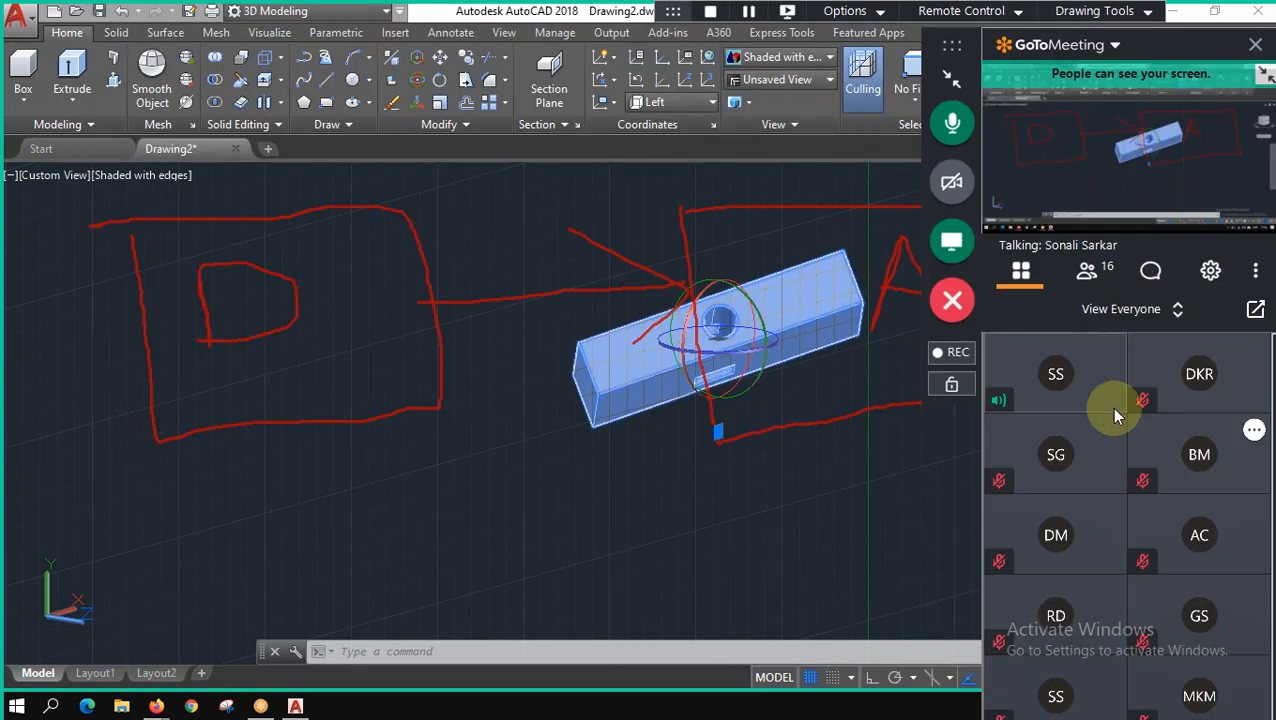
{"action": "scroll", "coordinate": [1151, 380], "scroll_direction": "down", "scroll_amount": 3}
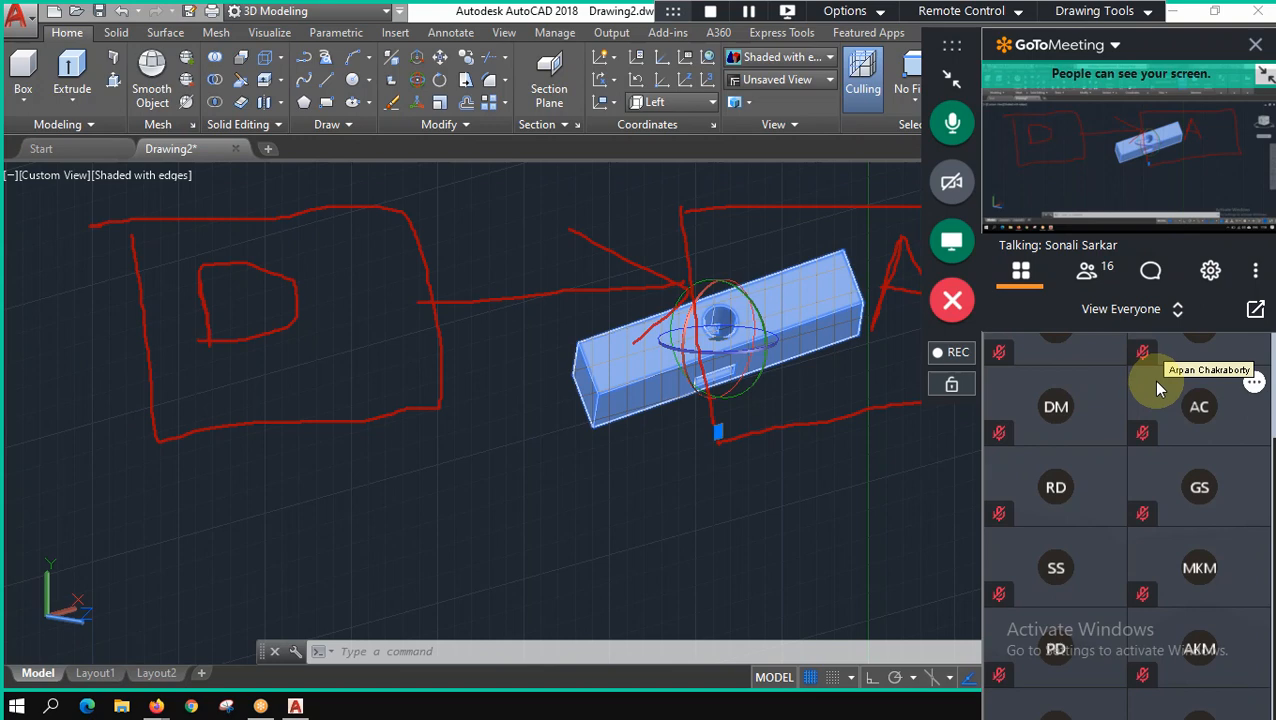
{"action": "scroll", "coordinate": [1152, 380], "scroll_direction": "up", "scroll_amount": 3}
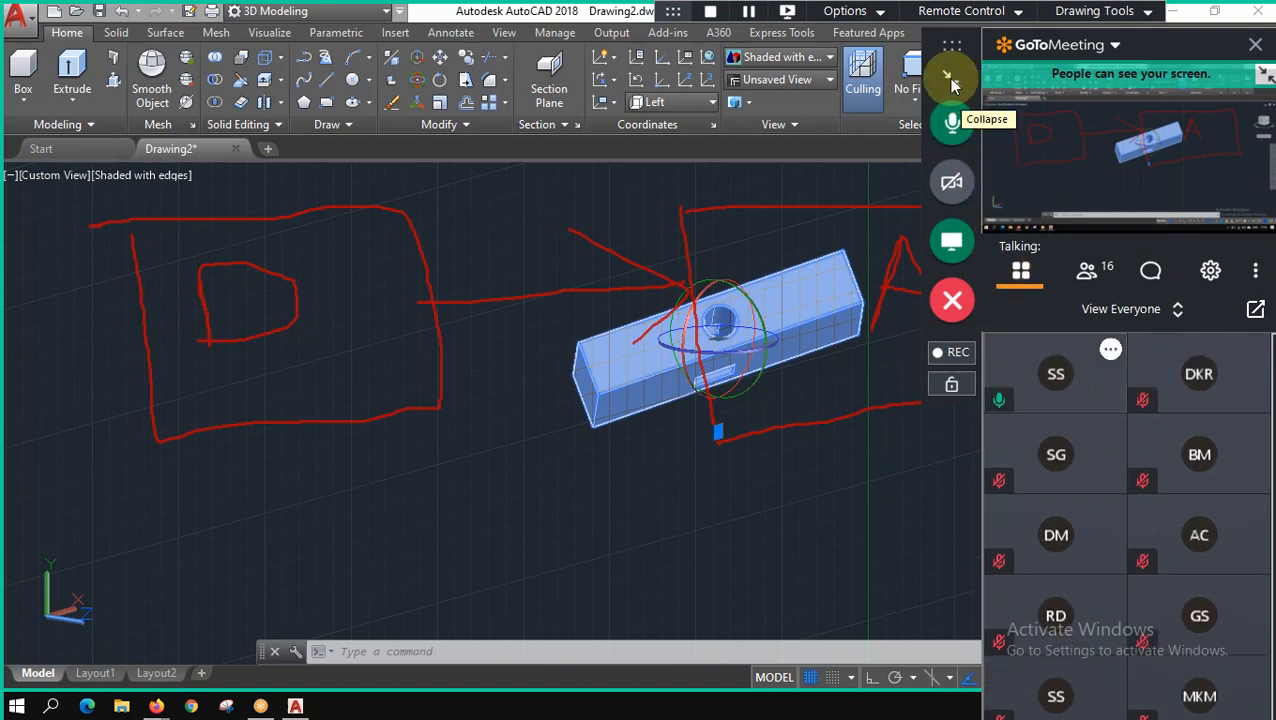
{"action": "scroll", "coordinate": [1247, 487], "scroll_direction": "down", "scroll_amount": 2}
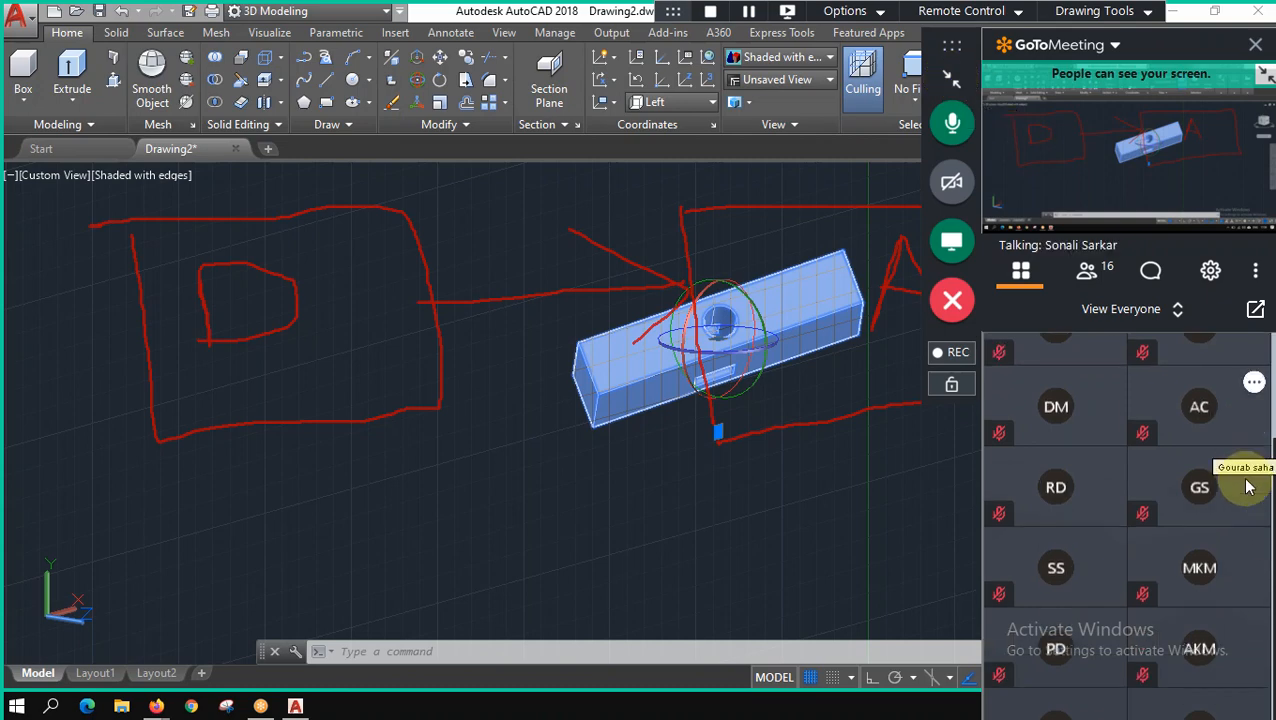
{"action": "left_click", "coordinate": [953, 87]}
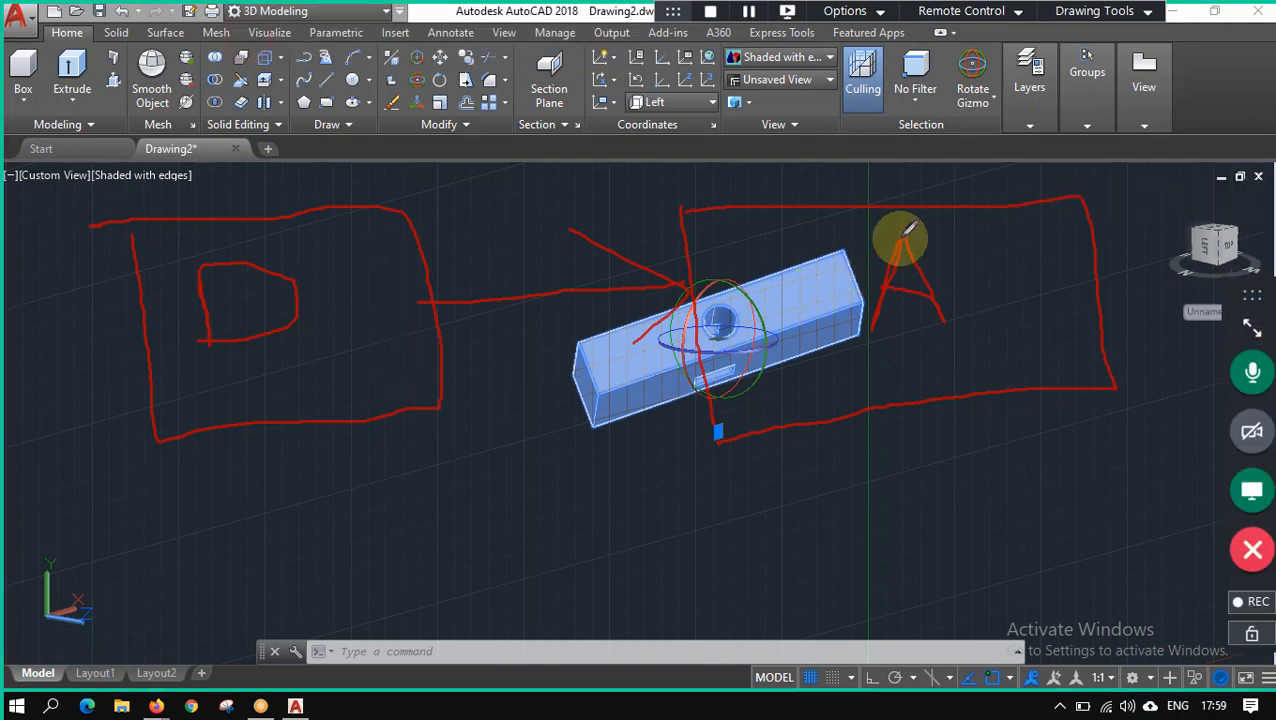
{"action": "left_click", "coordinate": [1262, 340]}
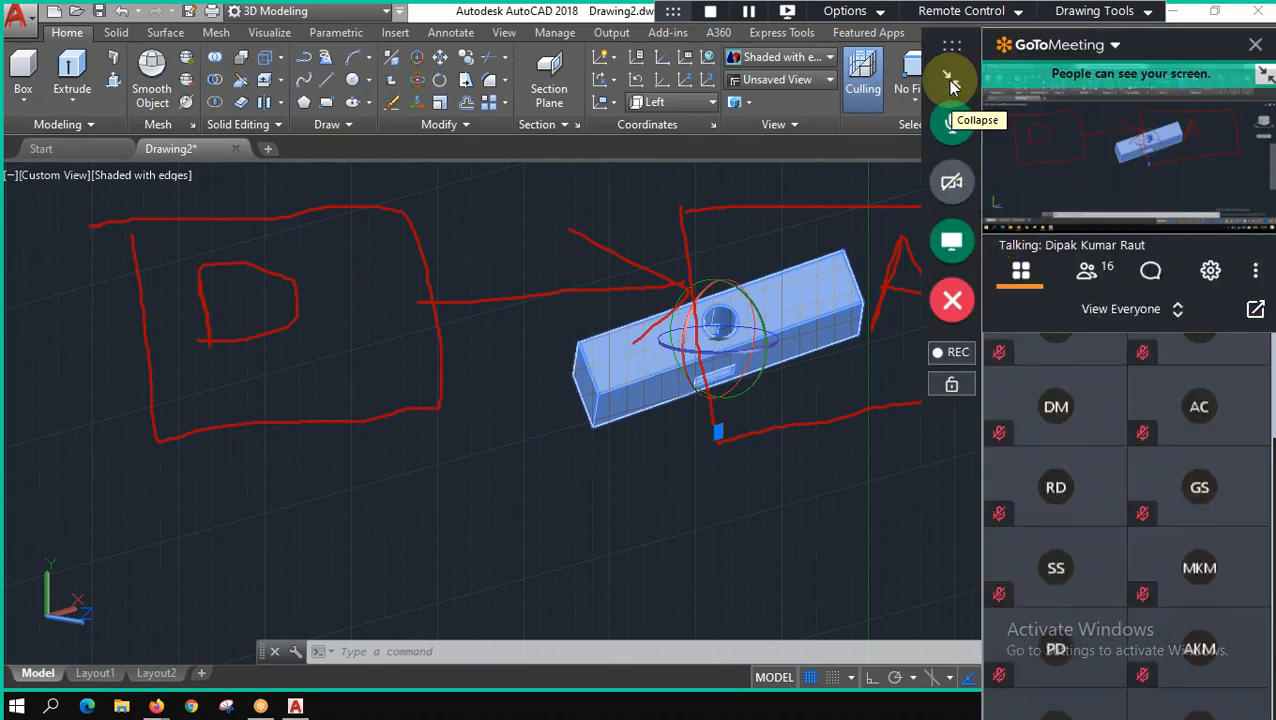
{"action": "left_click", "coordinate": [950, 84]}
{"action": "left_click_drag", "start_coordinate": [946, 28], "coordinate": [243, 31]}
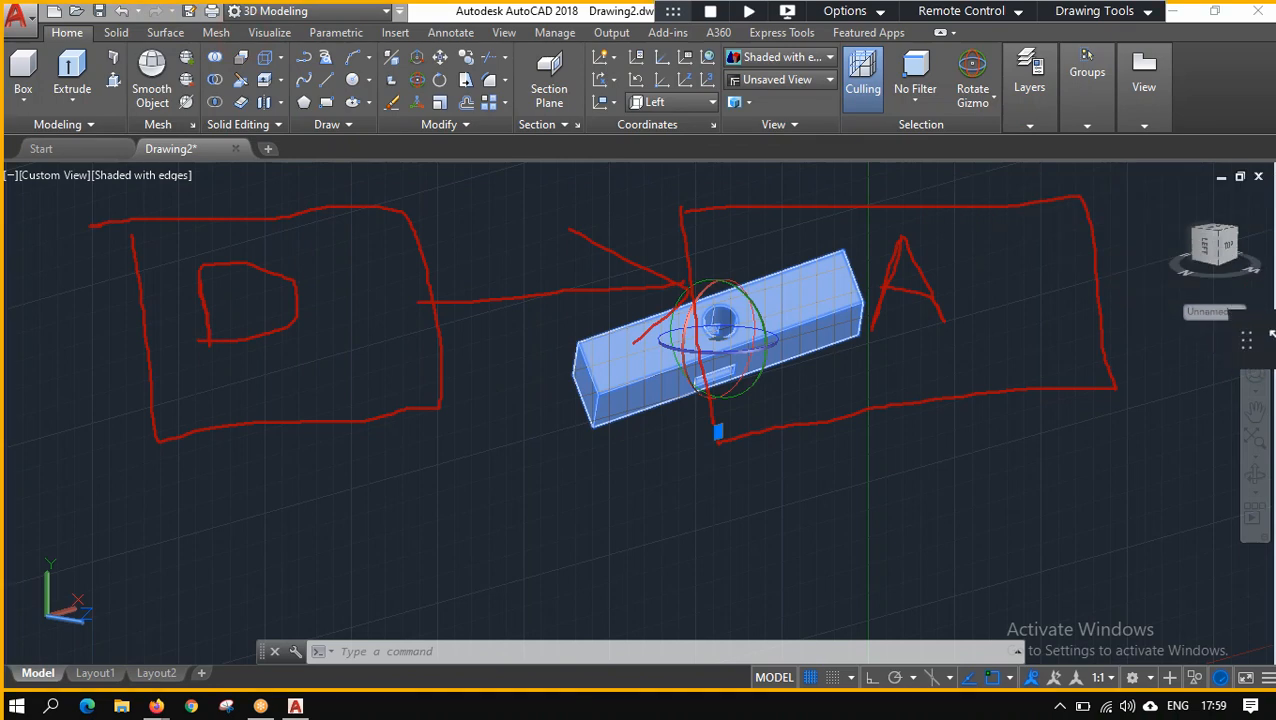
Circle the annotation box marked A and draw two more arrows into it from the box marked D.
{"action": "mouse_move", "coordinate": [1230, 361]}
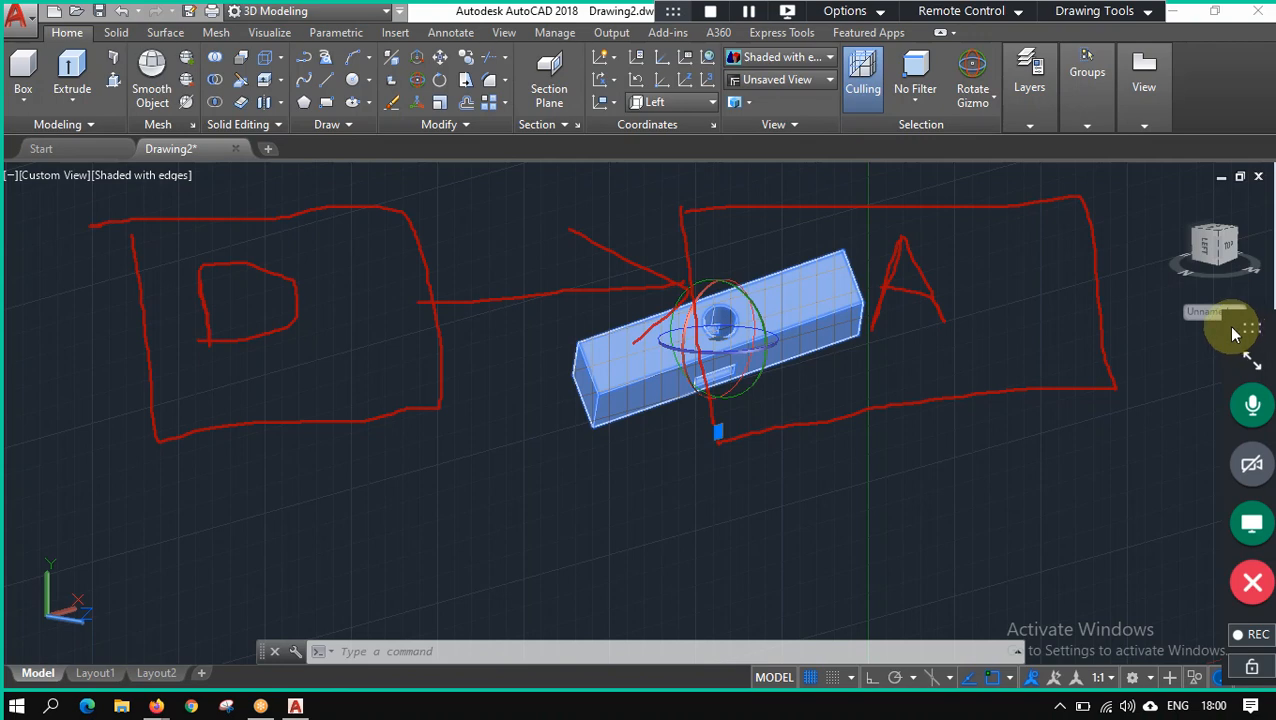
{"action": "mouse_move", "coordinate": [1040, 186]}
{"action": "left_mouse_down"}
{"action": "mouse_move", "coordinate": [645, 195]}
{"action": "mouse_move", "coordinate": [1065, 475]}
{"action": "mouse_move", "coordinate": [1016, 155]}
{"action": "left_mouse_up"}
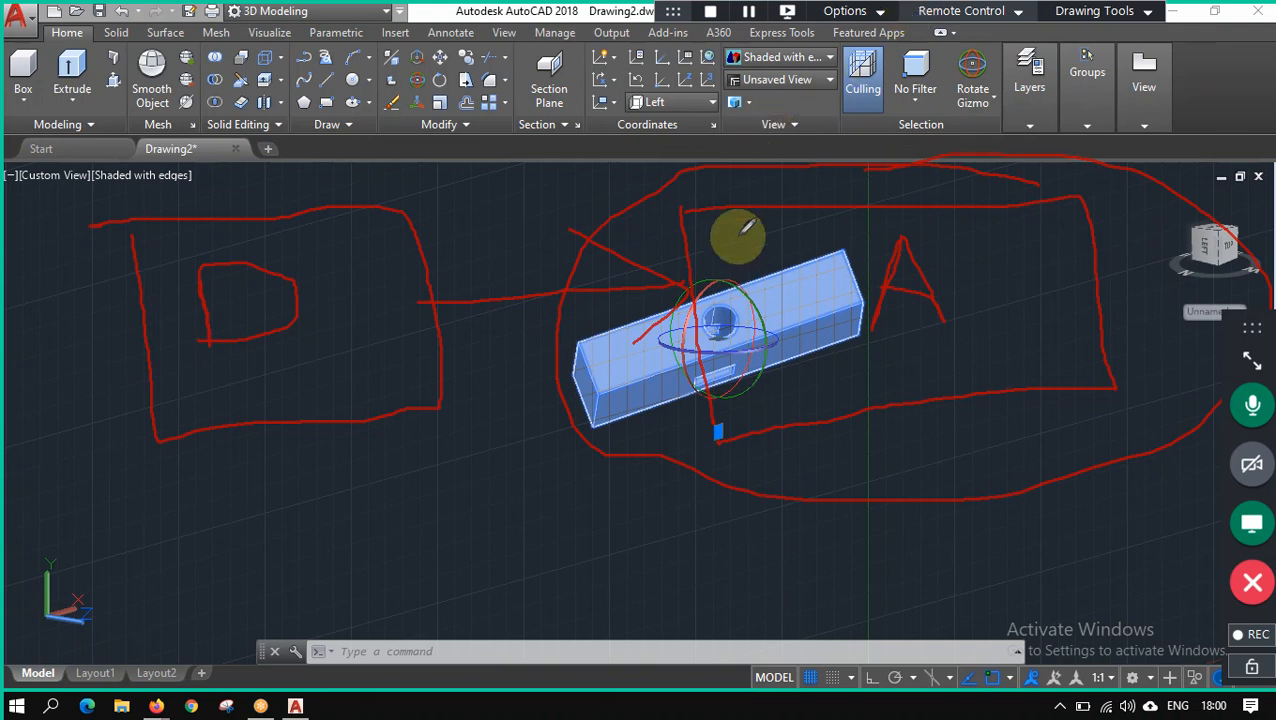
{"action": "mouse_move", "coordinate": [373, 373]}
{"action": "left_mouse_down"}
{"action": "mouse_move", "coordinate": [793, 338]}
{"action": "mouse_move", "coordinate": [770, 368]}
{"action": "left_mouse_up"}
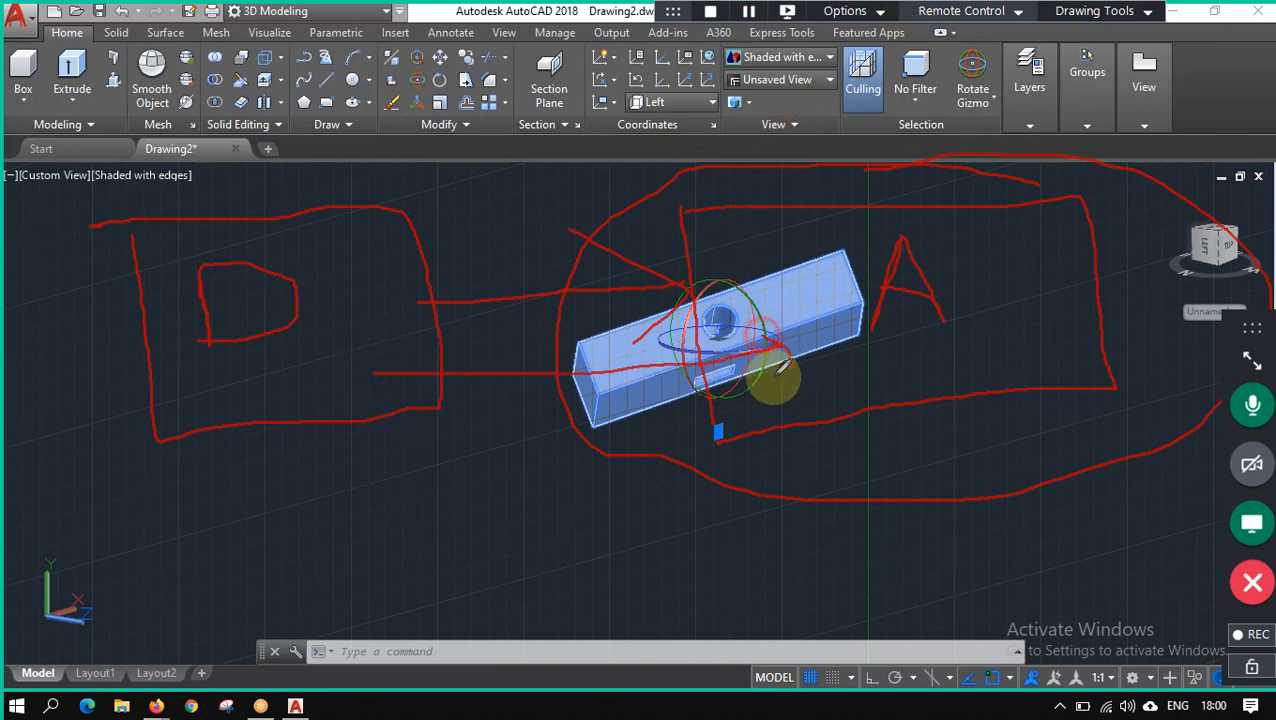
{"action": "mouse_move", "coordinate": [336, 237]}
{"action": "left_mouse_down"}
{"action": "mouse_move", "coordinate": [745, 237]}
{"action": "mouse_move", "coordinate": [702, 214]}
{"action": "mouse_move", "coordinate": [735, 250]}
{"action": "mouse_move", "coordinate": [720, 255]}
{"action": "left_mouse_up"}
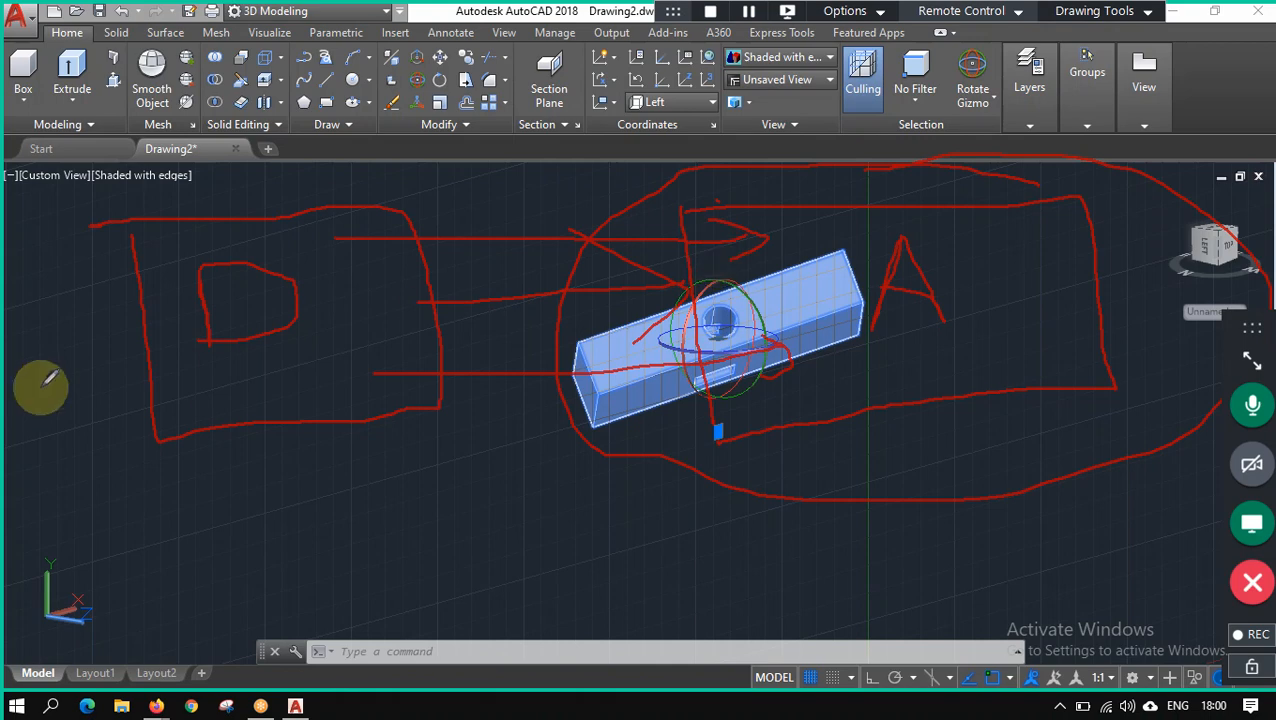
Handwrite "3rd" beneath the box marked D and "e%" beneath the box marked A.
{"action": "mouse_move", "coordinate": [240, 464]}
{"action": "left_mouse_down"}
{"action": "mouse_move", "coordinate": [208, 524]}
{"action": "mouse_move", "coordinate": [253, 501]}
{"action": "mouse_move", "coordinate": [285, 510]}
{"action": "mouse_move", "coordinate": [300, 460]}
{"action": "mouse_move", "coordinate": [324, 484]}
{"action": "mouse_move", "coordinate": [325, 432]}
{"action": "mouse_move", "coordinate": [368, 524]}
{"action": "left_mouse_up"}
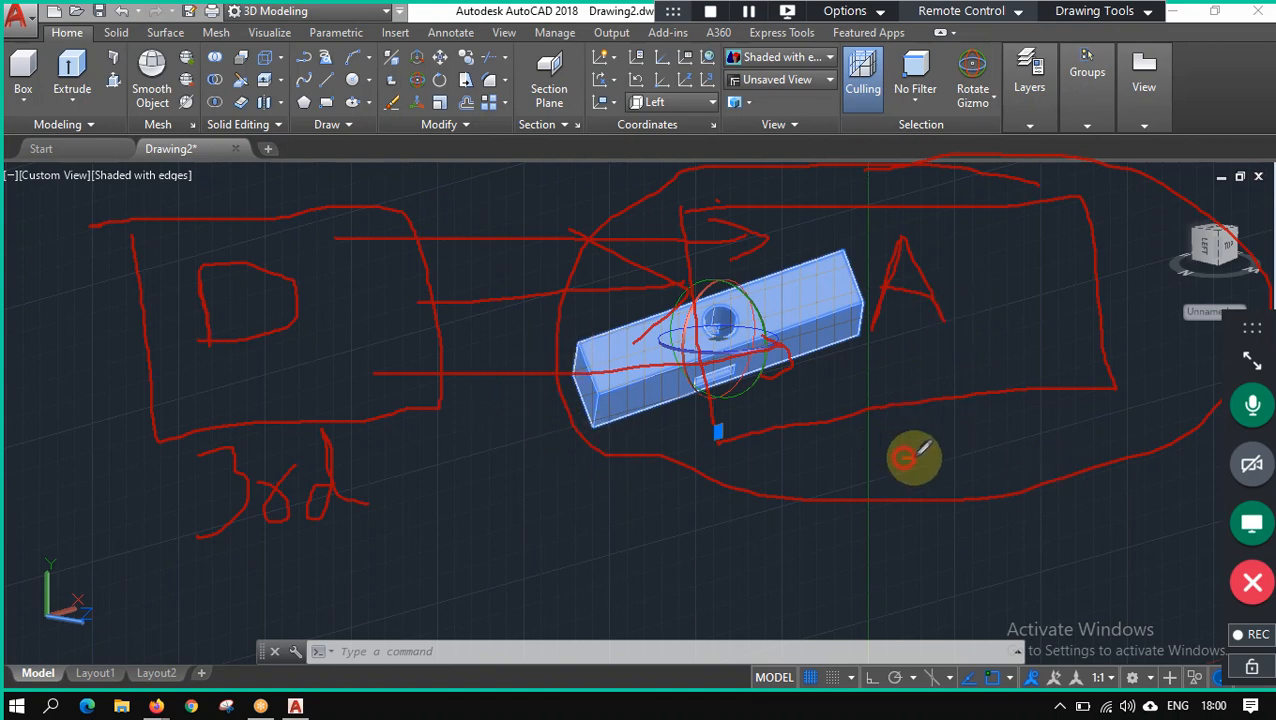
{"action": "mouse_move", "coordinate": [897, 455]}
{"action": "left_mouse_down"}
{"action": "mouse_move", "coordinate": [891, 464]}
{"action": "mouse_move", "coordinate": [936, 470]}
{"action": "left_mouse_up"}
{"action": "left_click_drag", "start_coordinate": [997, 410], "coordinate": [941, 528]}
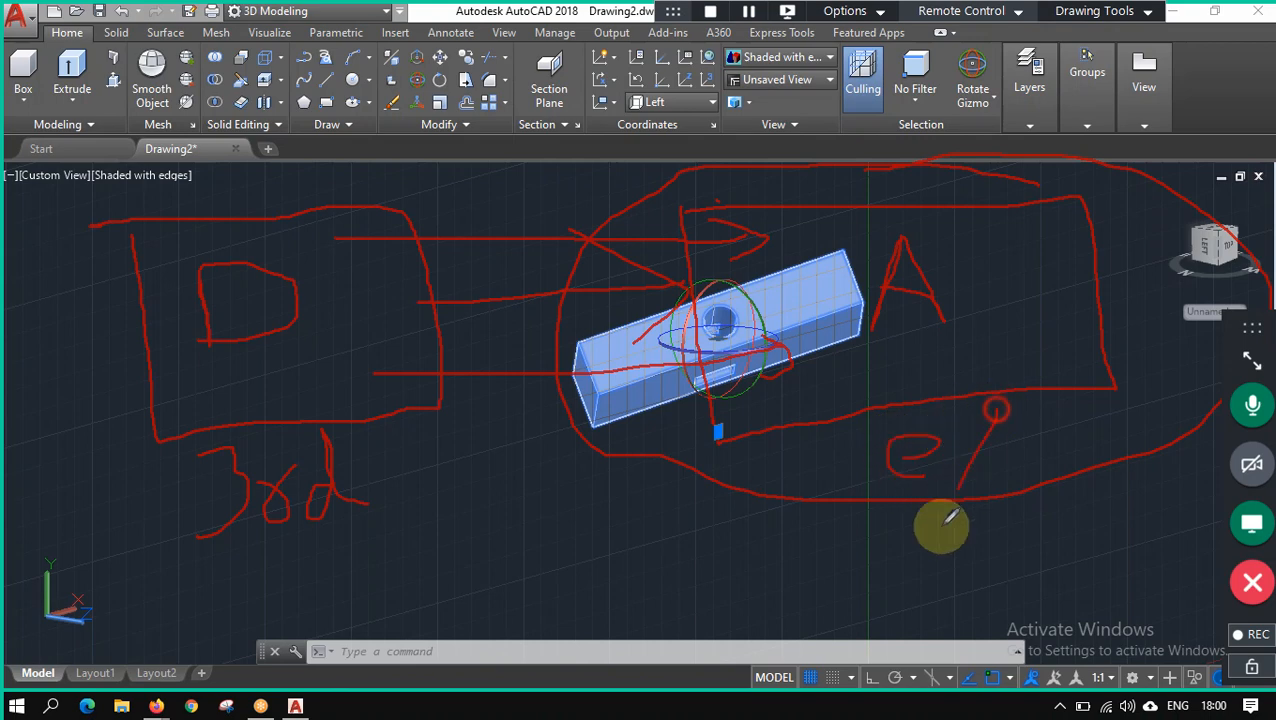
{"action": "left_click", "coordinate": [958, 433]}
{"action": "left_click", "coordinate": [1003, 521]}
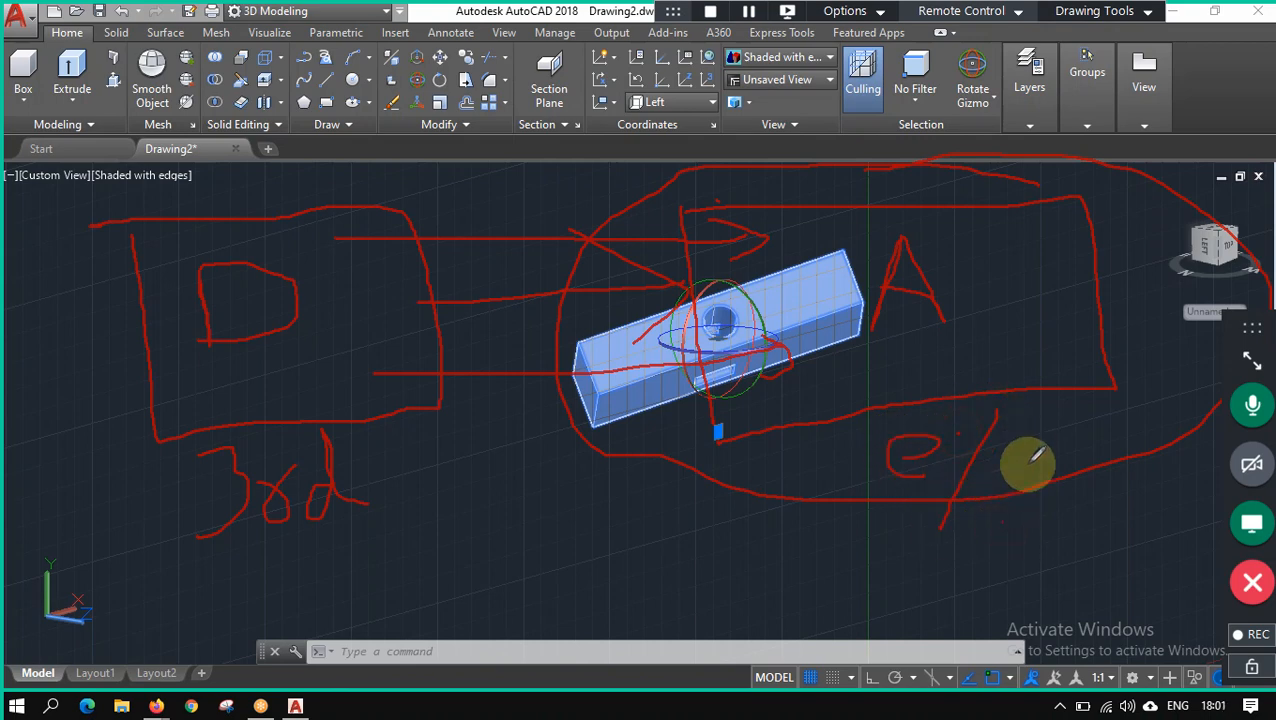
{"action": "left_click_drag", "start_coordinate": [951, 426], "coordinate": [970, 444]}
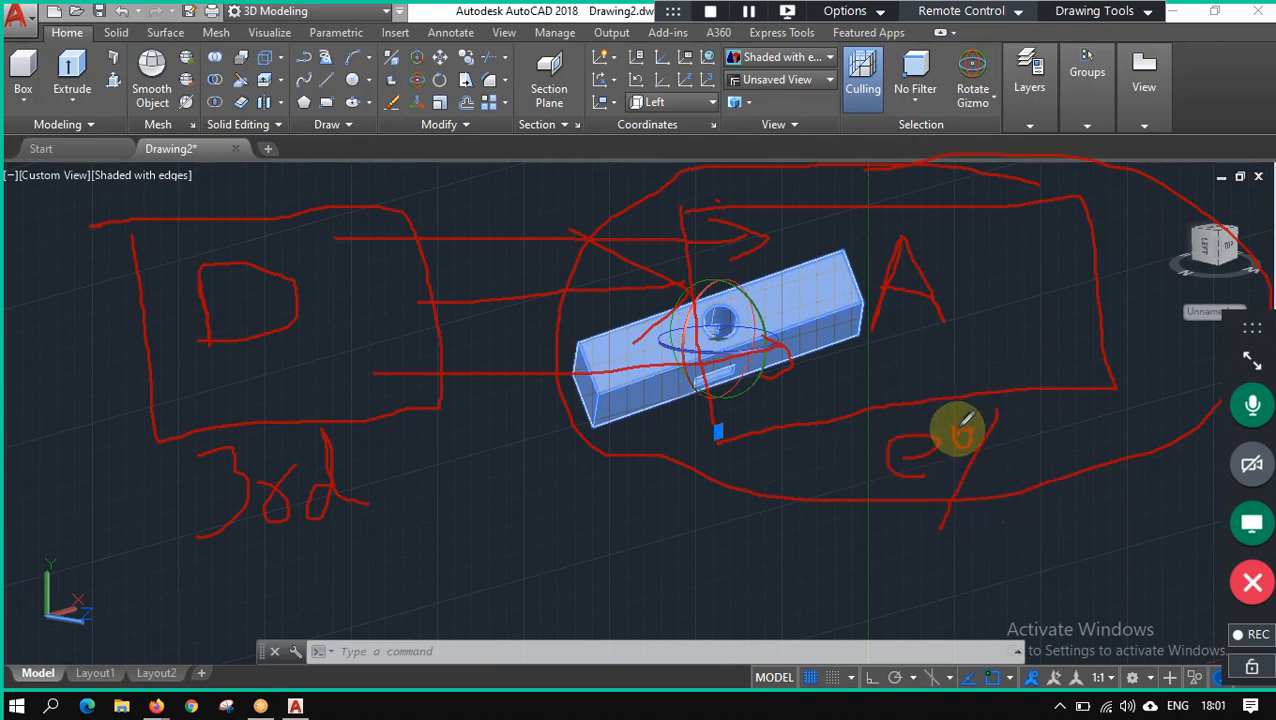
{"action": "left_click_drag", "start_coordinate": [988, 521], "coordinate": [990, 503]}
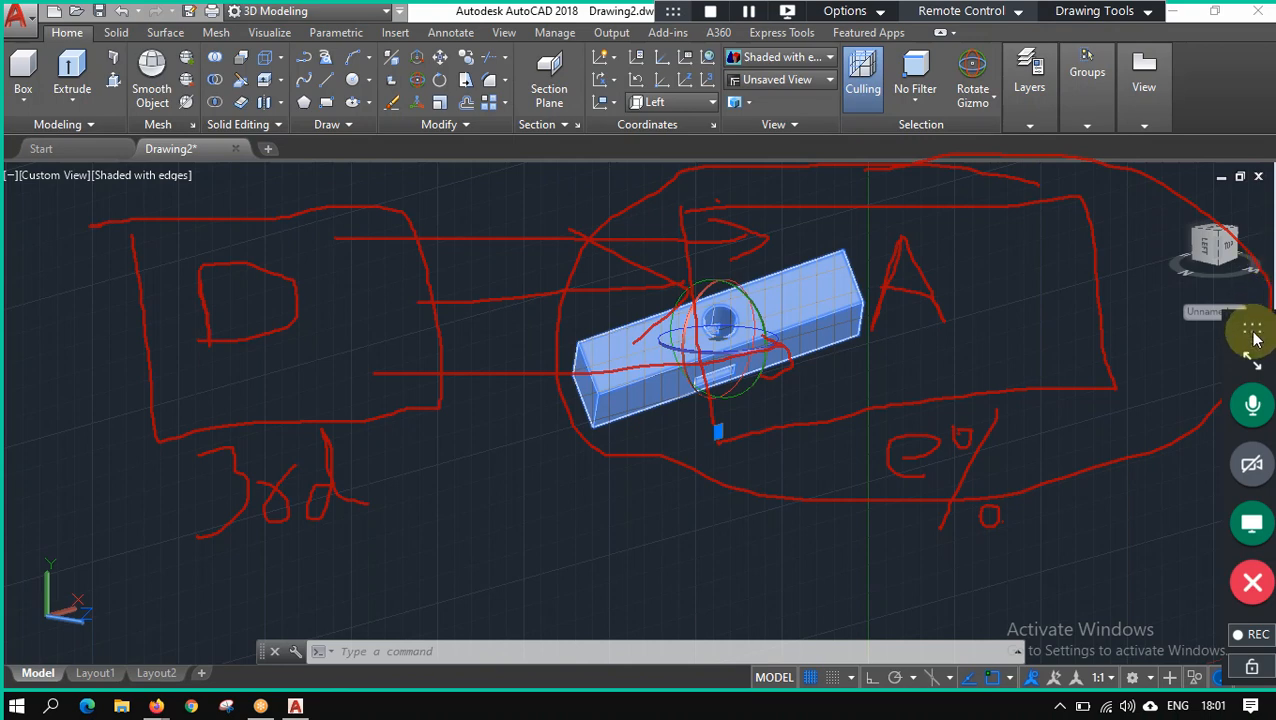
Mute the meeting microphone, bring up the Bandicam recorder window, minimize it and unmute the microphone.
{"action": "left_click", "coordinate": [1252, 406]}
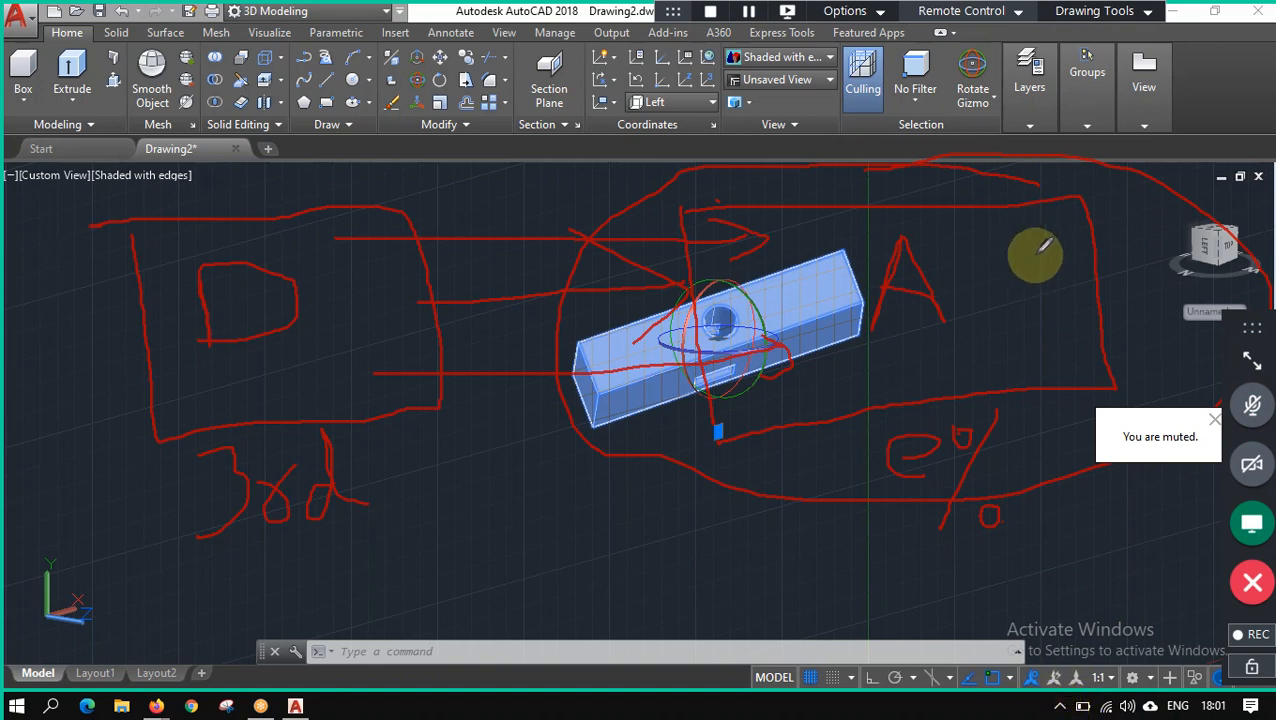
{"action": "left_click", "coordinate": [1060, 706]}
{"action": "left_click", "coordinate": [1097, 680]}
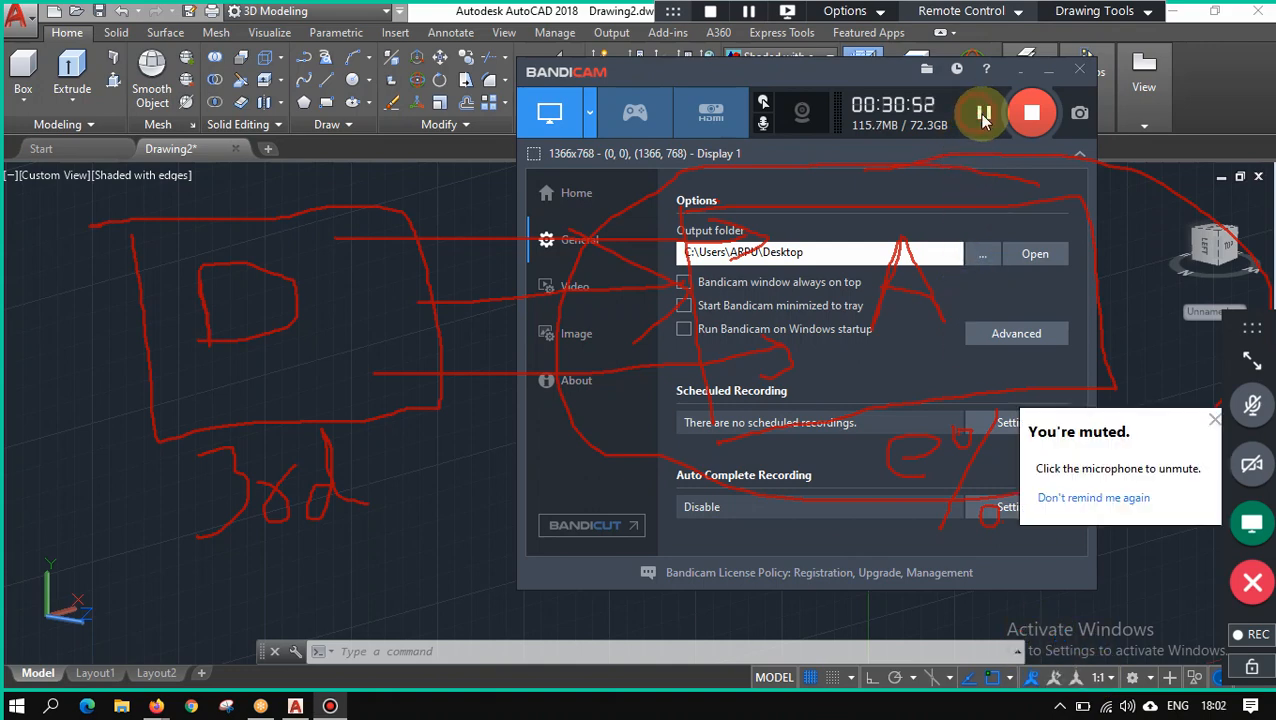
{"action": "left_click", "coordinate": [1048, 70]}
{"action": "left_click", "coordinate": [1252, 404]}
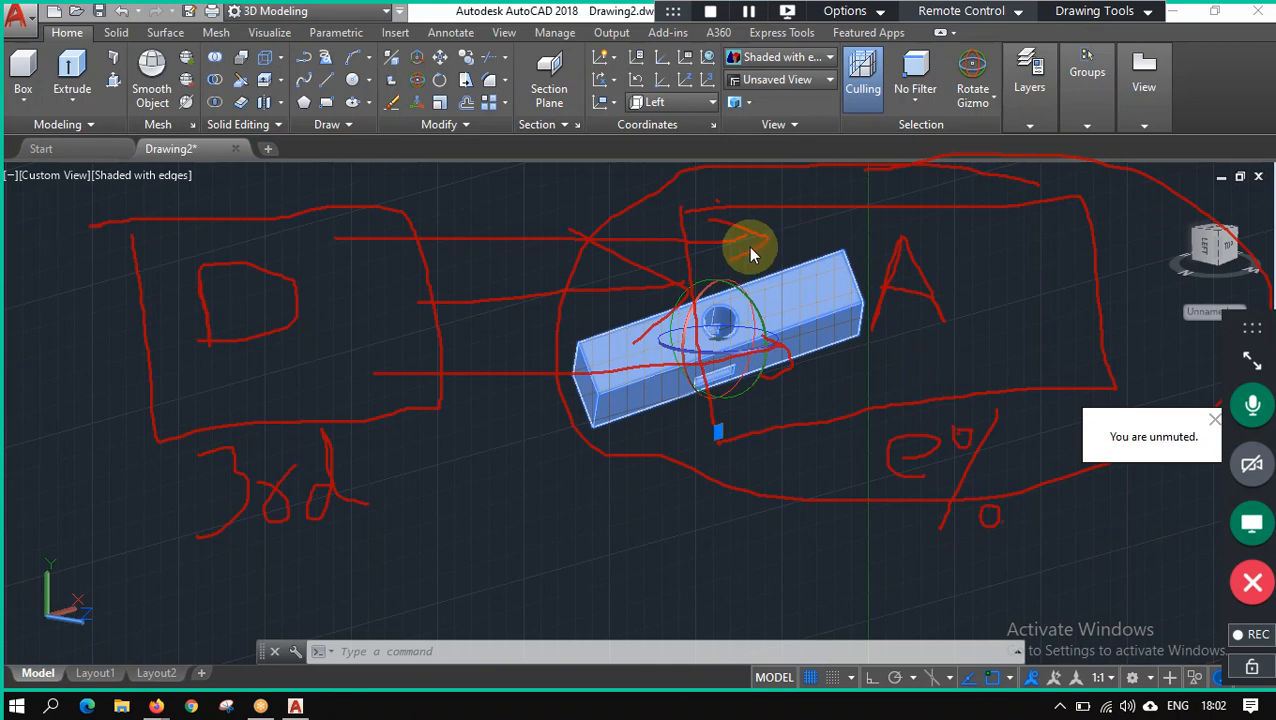
Erase all pen annotations from the shared screen and return to normal non-drawing mode.
{"action": "left_click", "coordinate": [1148, 12]}
{"action": "left_click", "coordinate": [1098, 51]}
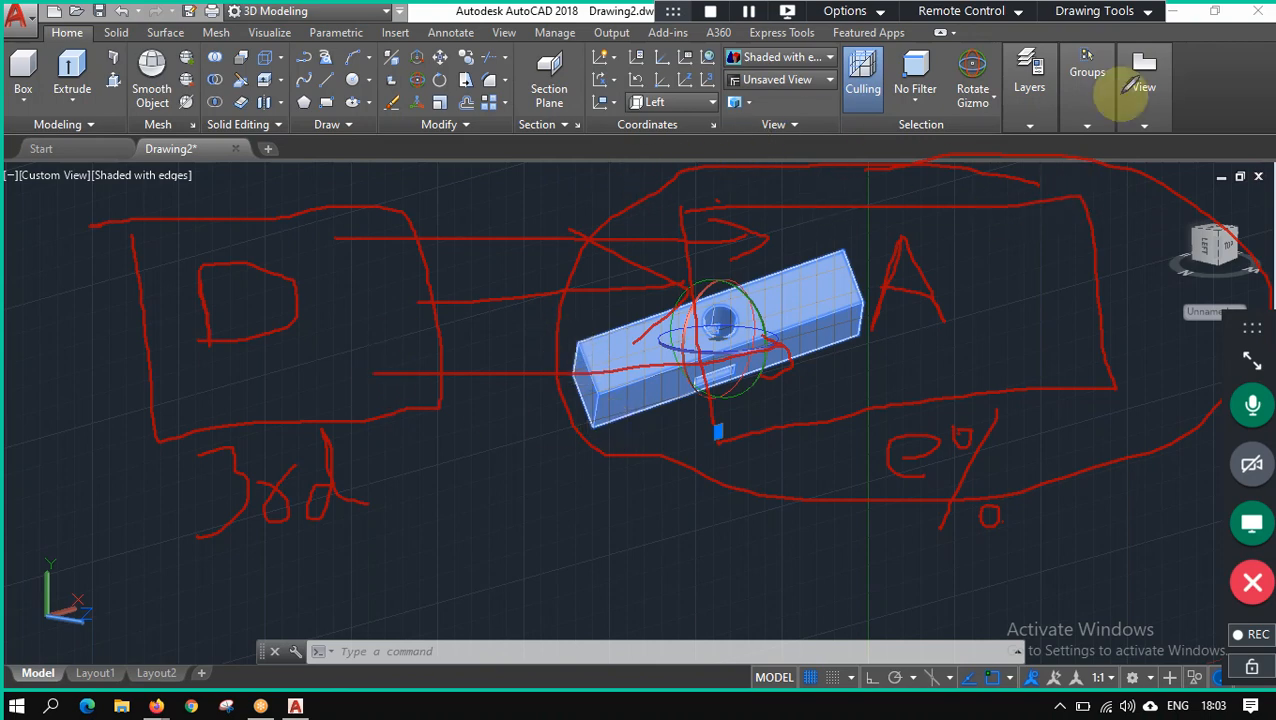
{"action": "left_click", "coordinate": [1140, 12]}
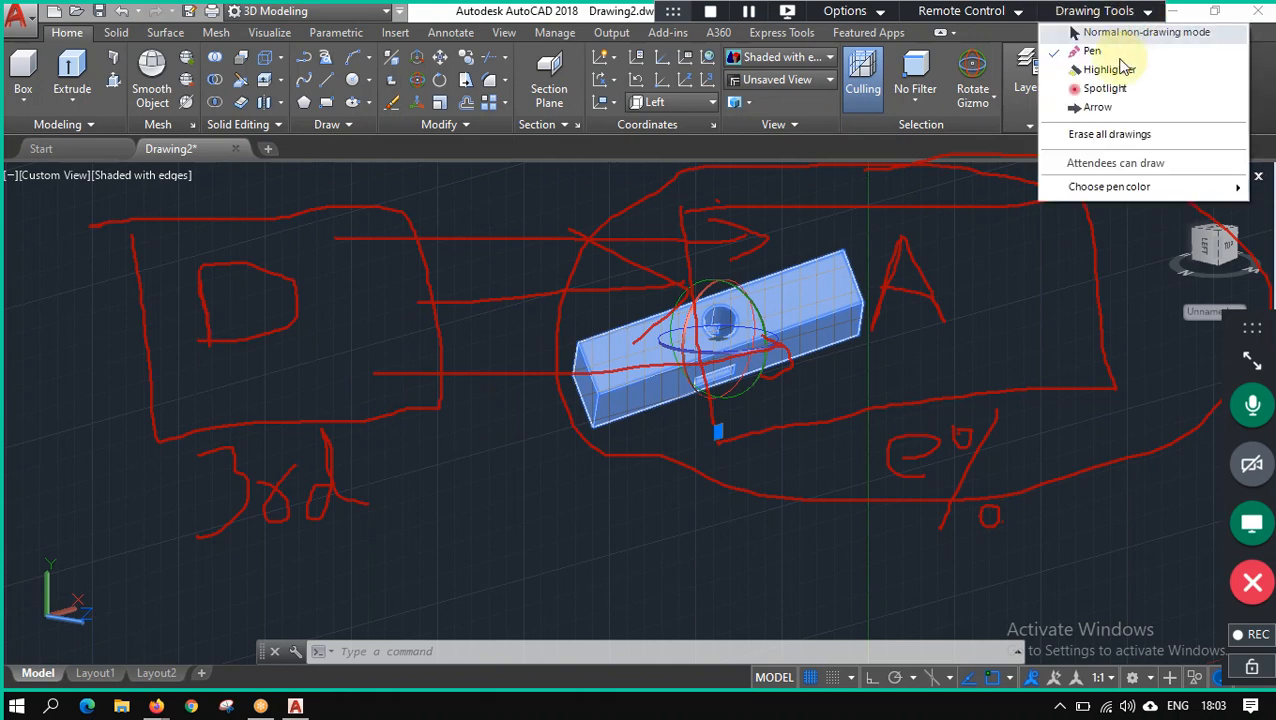
{"action": "left_click", "coordinate": [1110, 133]}
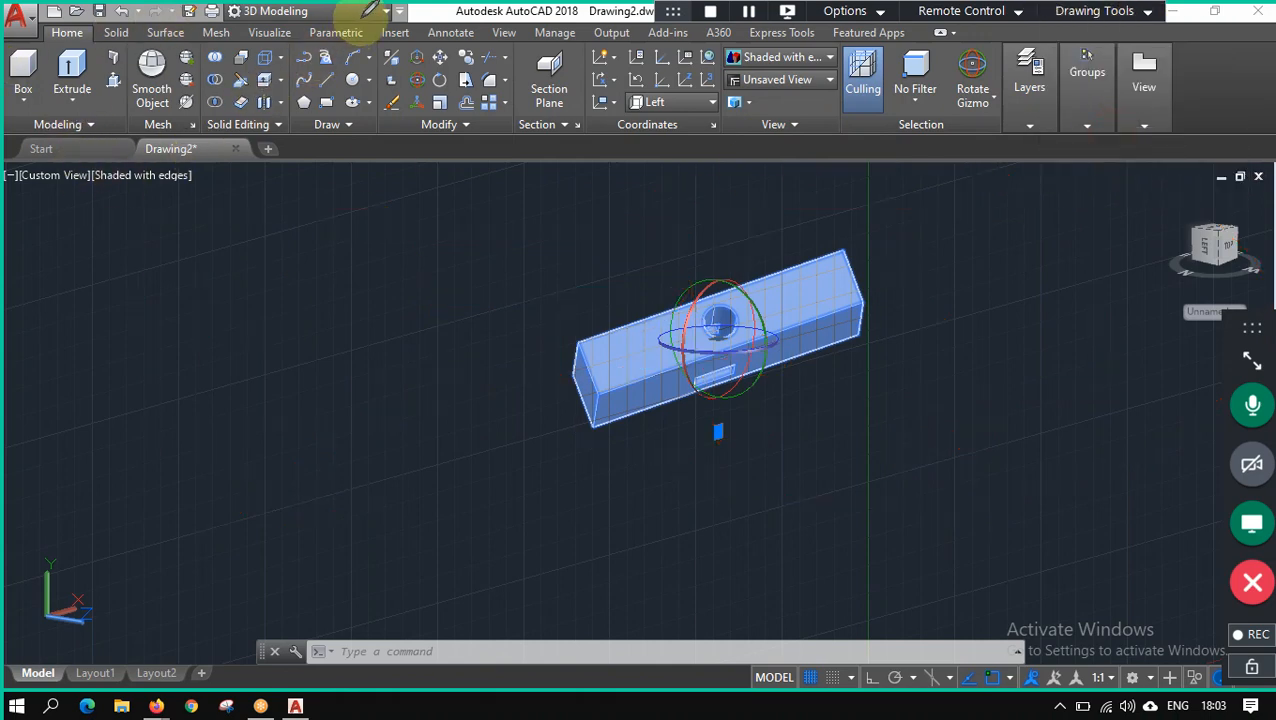
{"action": "left_click", "coordinate": [1130, 14]}
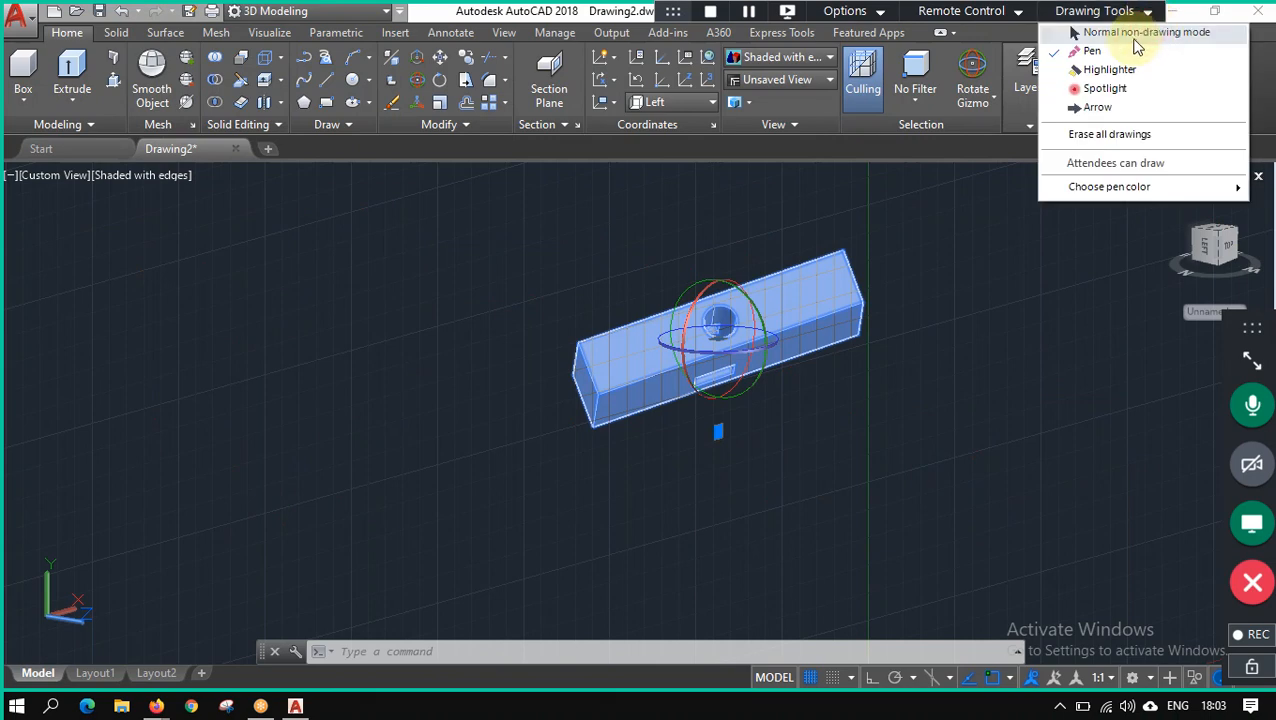
{"action": "left_click", "coordinate": [1134, 36]}
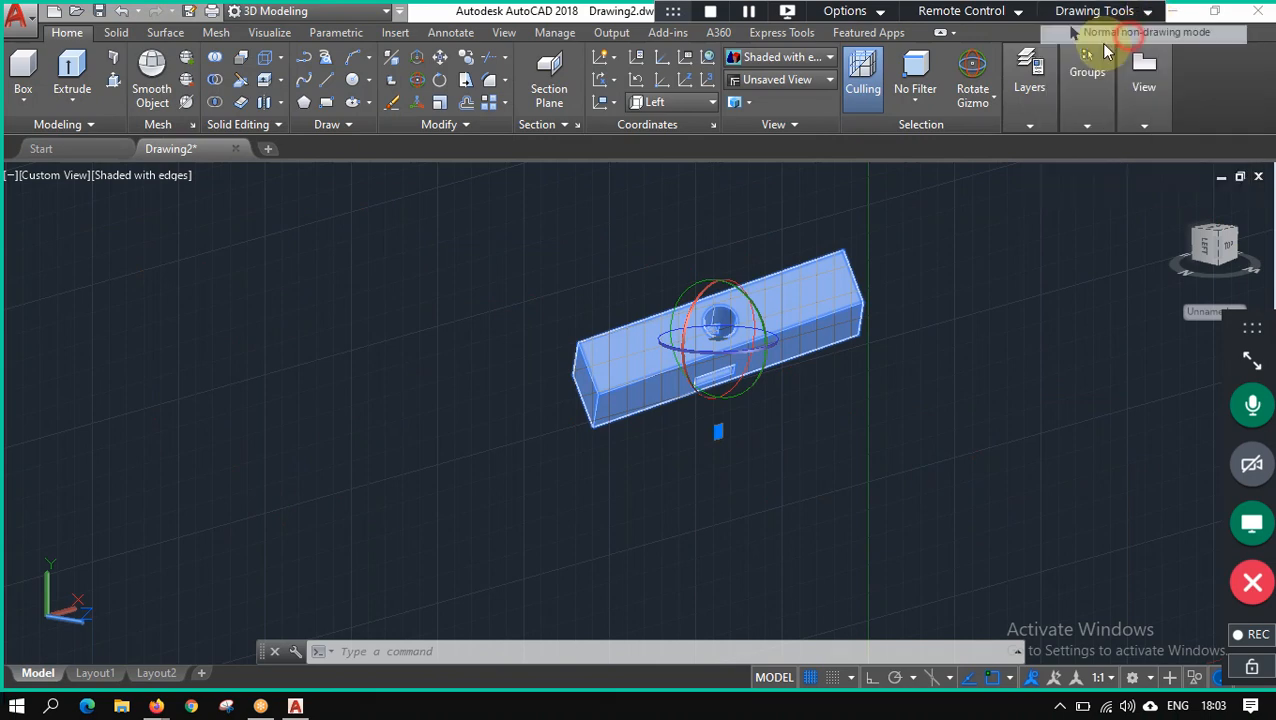
Switch the workspace to Drafting & Annotation and erase all objects from the drawing.
{"action": "left_click", "coordinate": [324, 14]}
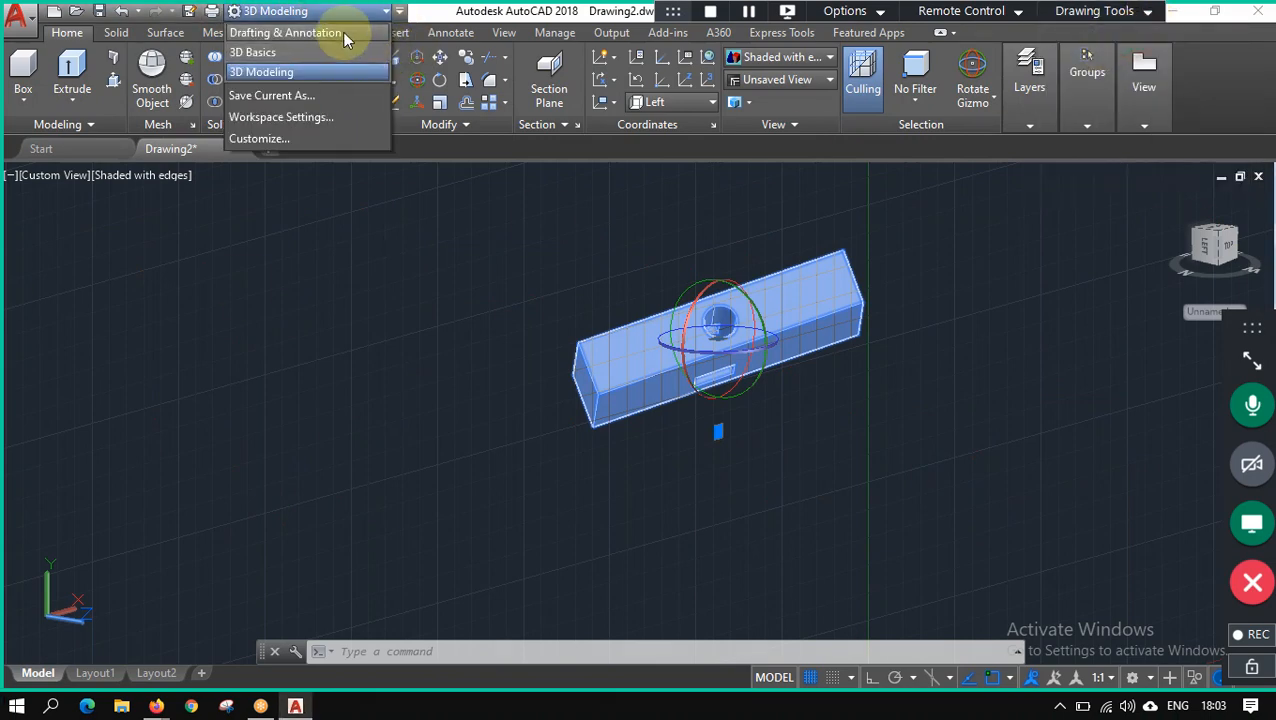
{"action": "left_click", "coordinate": [342, 32]}
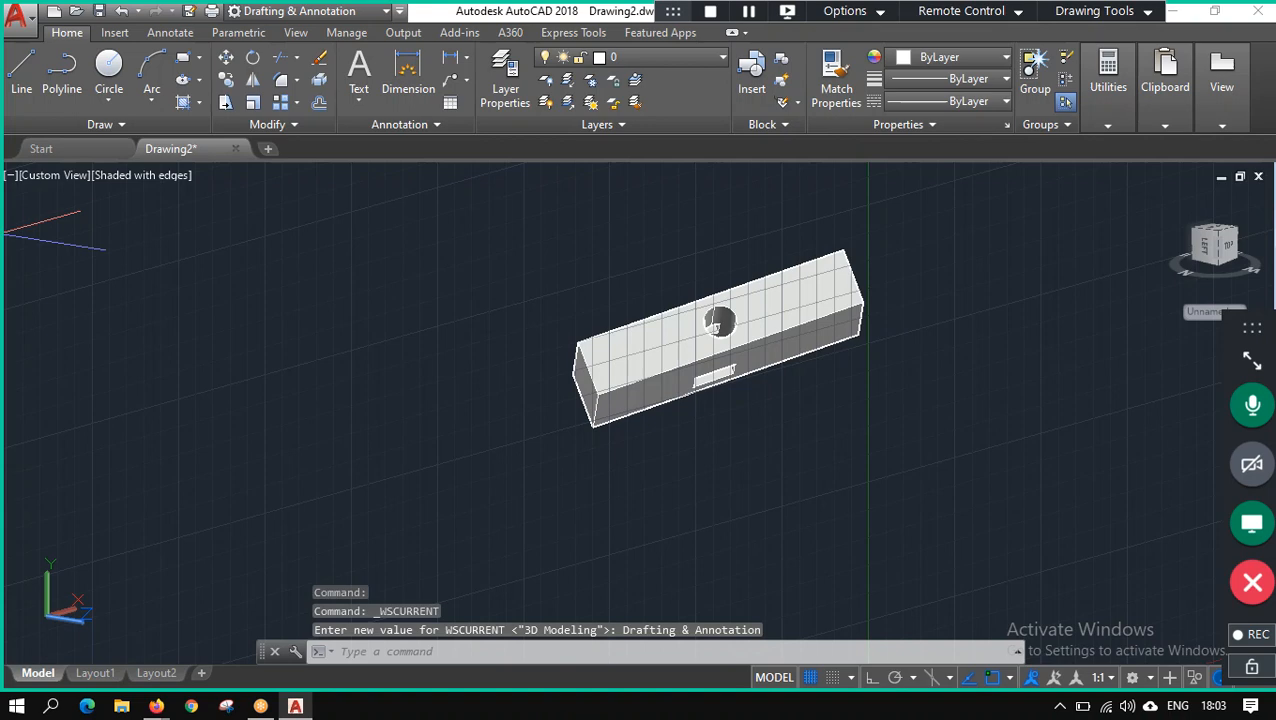
{"action": "key", "text": "ctrl+a"}
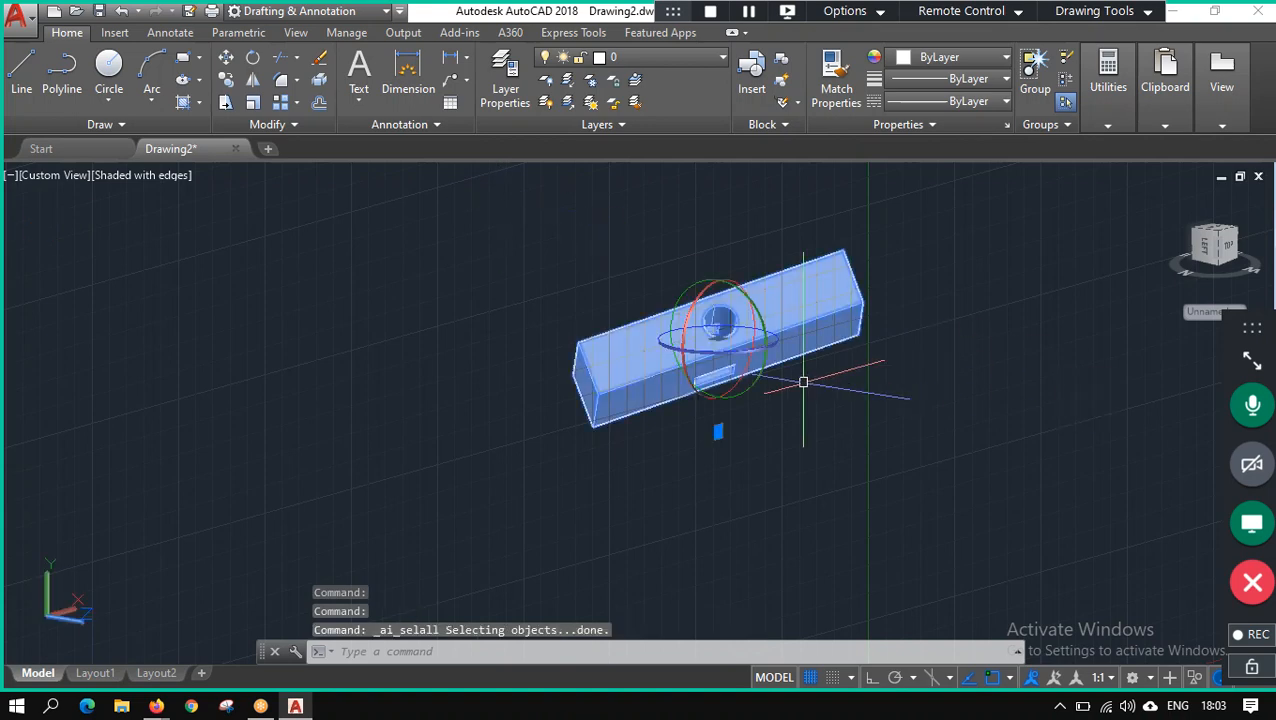
{"action": "key", "text": "Delete"}
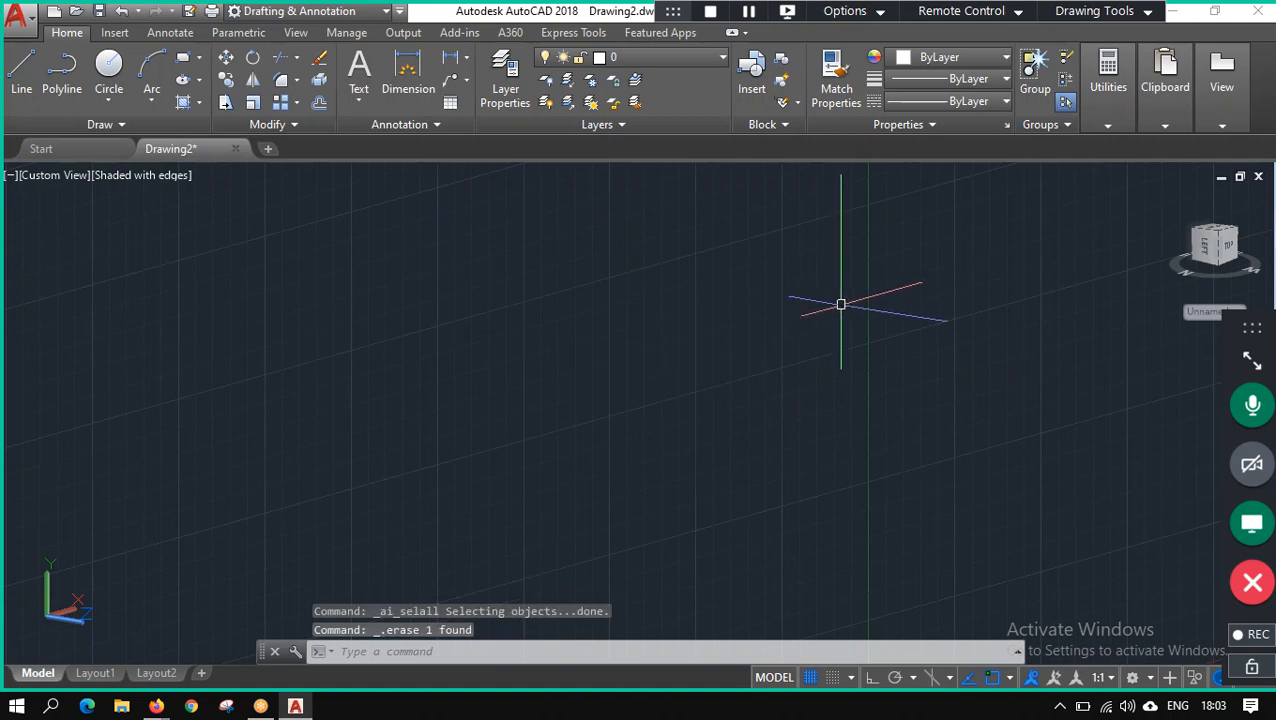
Orient the empty drawing to the Top view and set its visual style to 2D Wireframe.
{"action": "left_click", "coordinate": [1220, 235]}
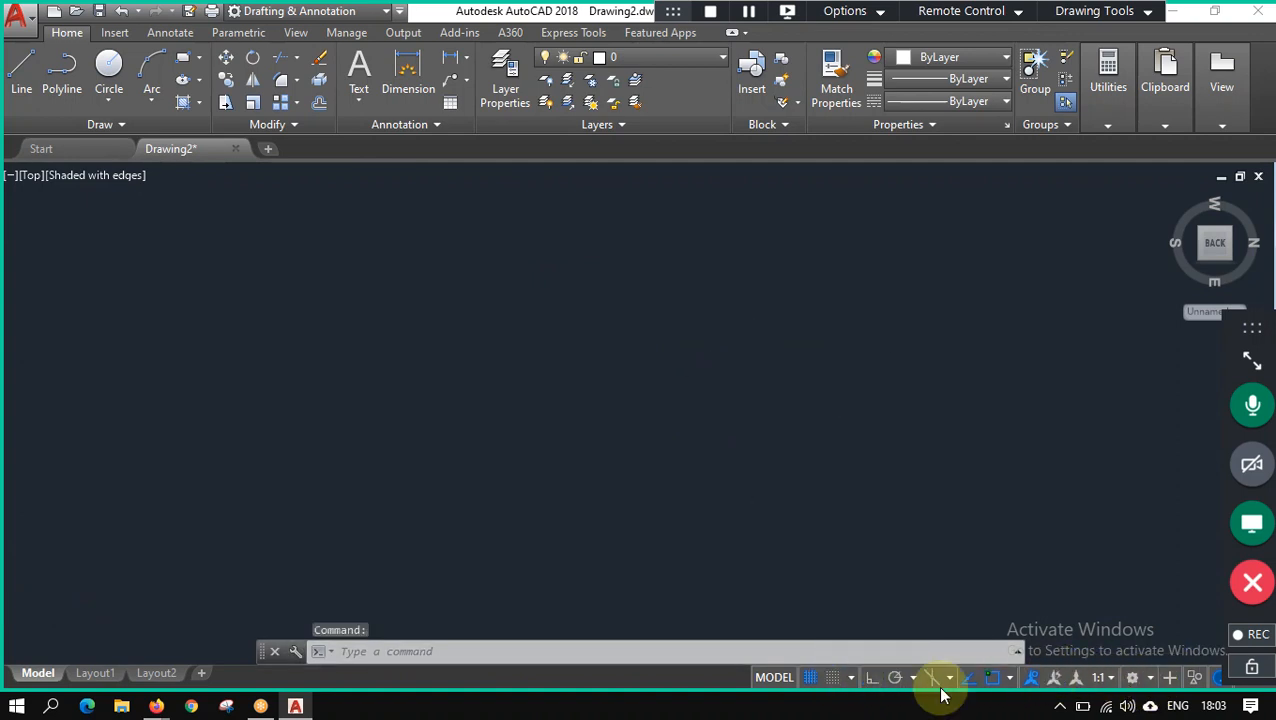
{"action": "left_click", "coordinate": [810, 678]}
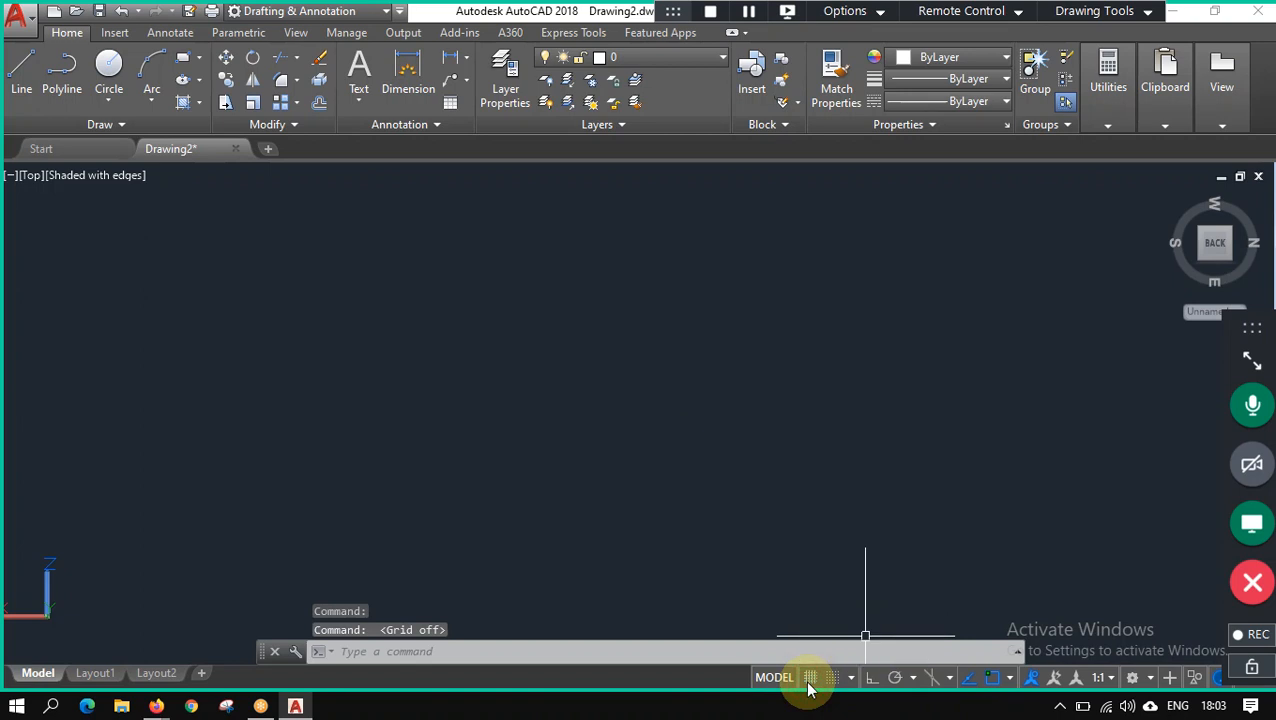
{"action": "left_click", "coordinate": [810, 679]}
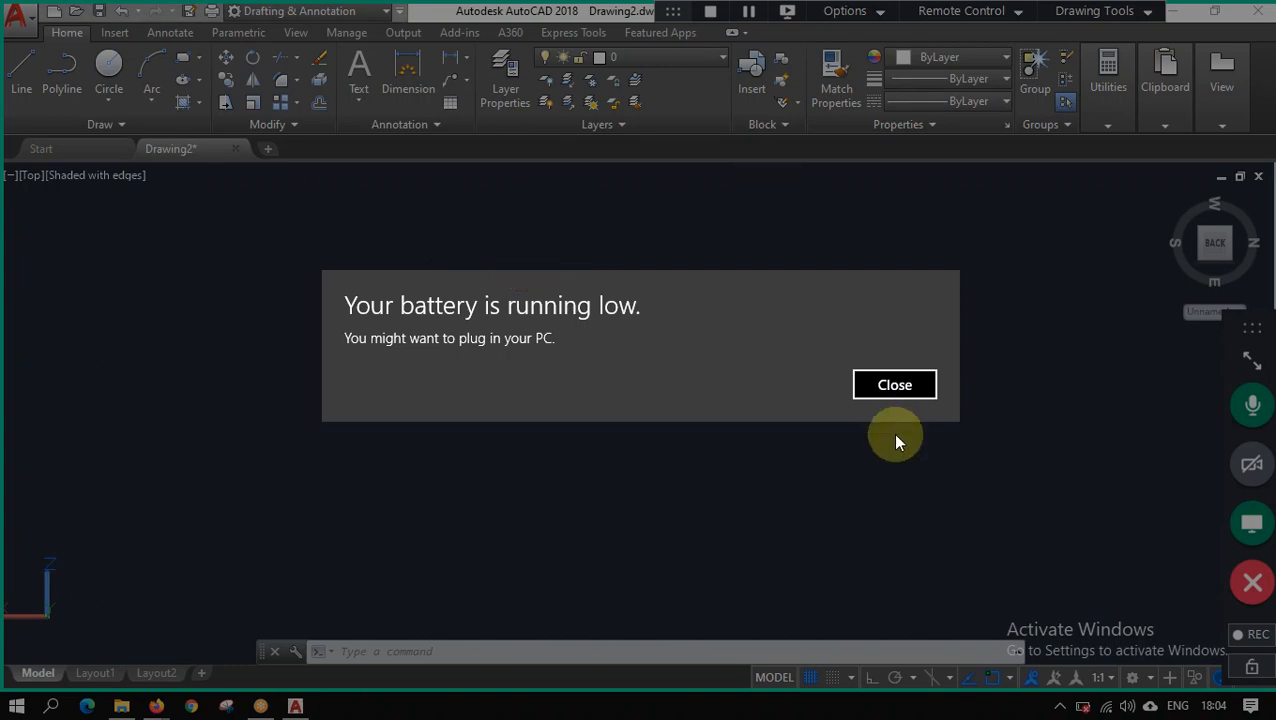
{"action": "left_click", "coordinate": [905, 389]}
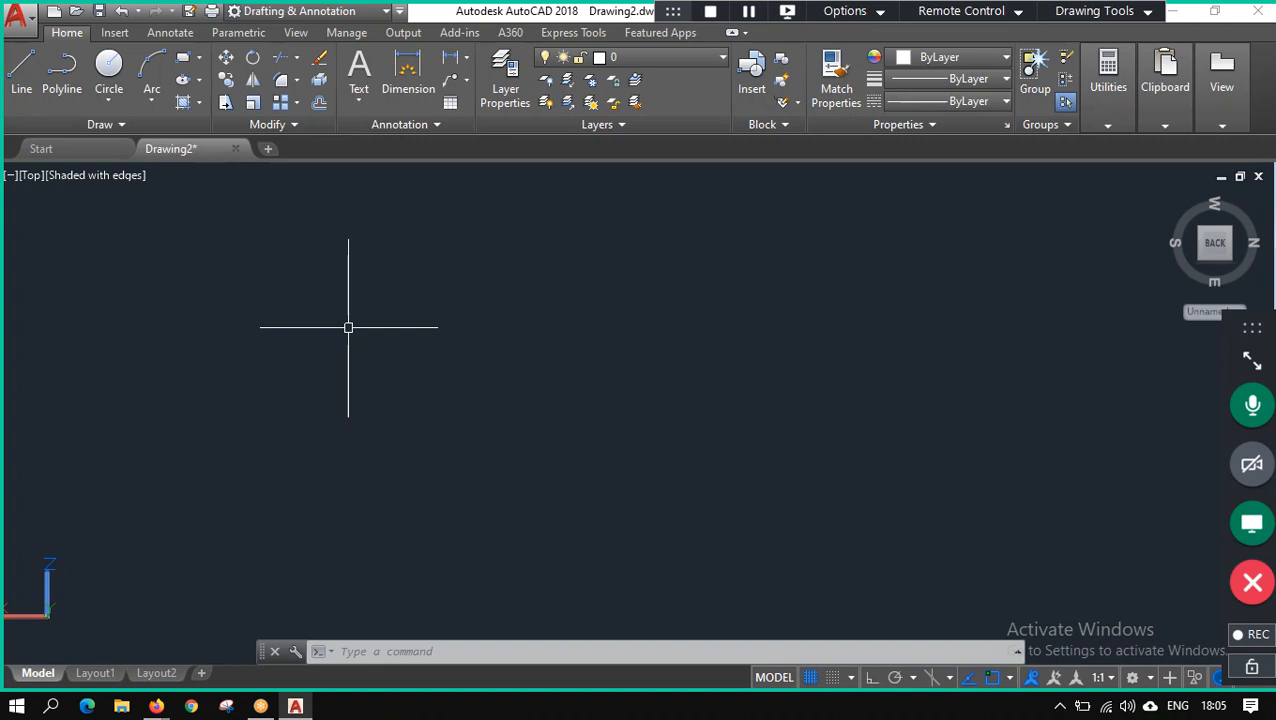
{"action": "left_click", "coordinate": [101, 175]}
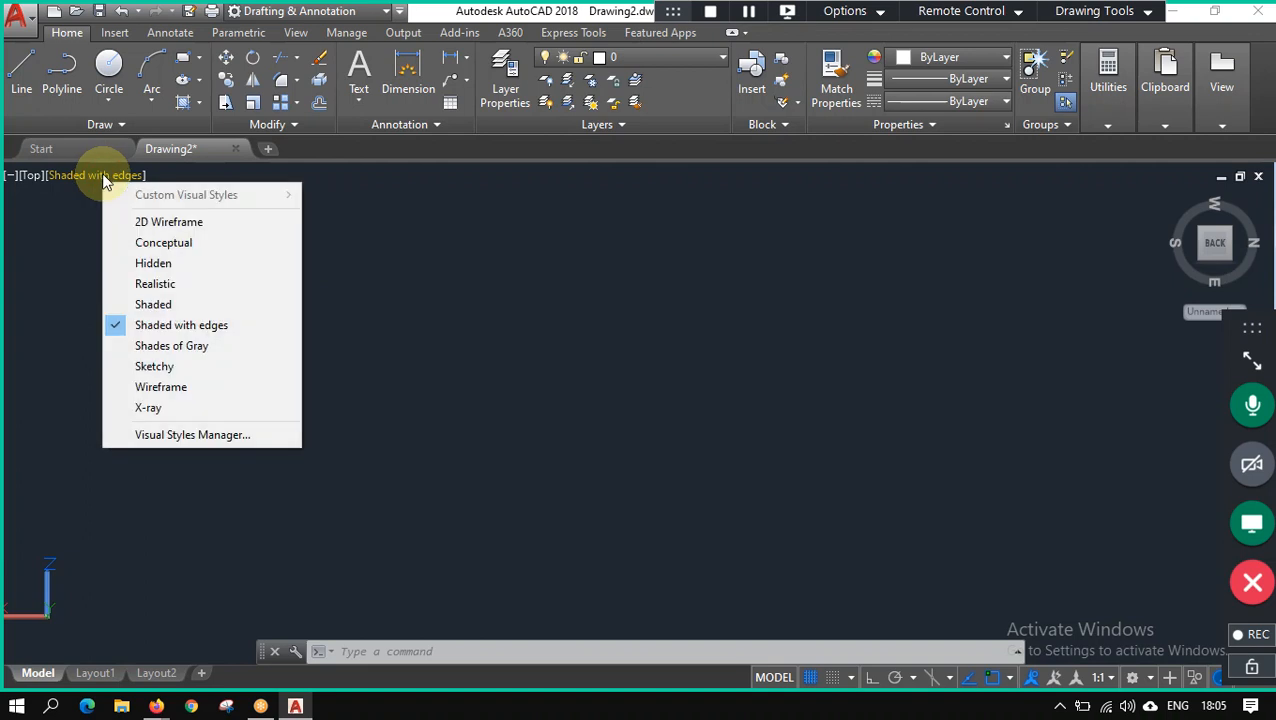
{"action": "left_click", "coordinate": [148, 224]}
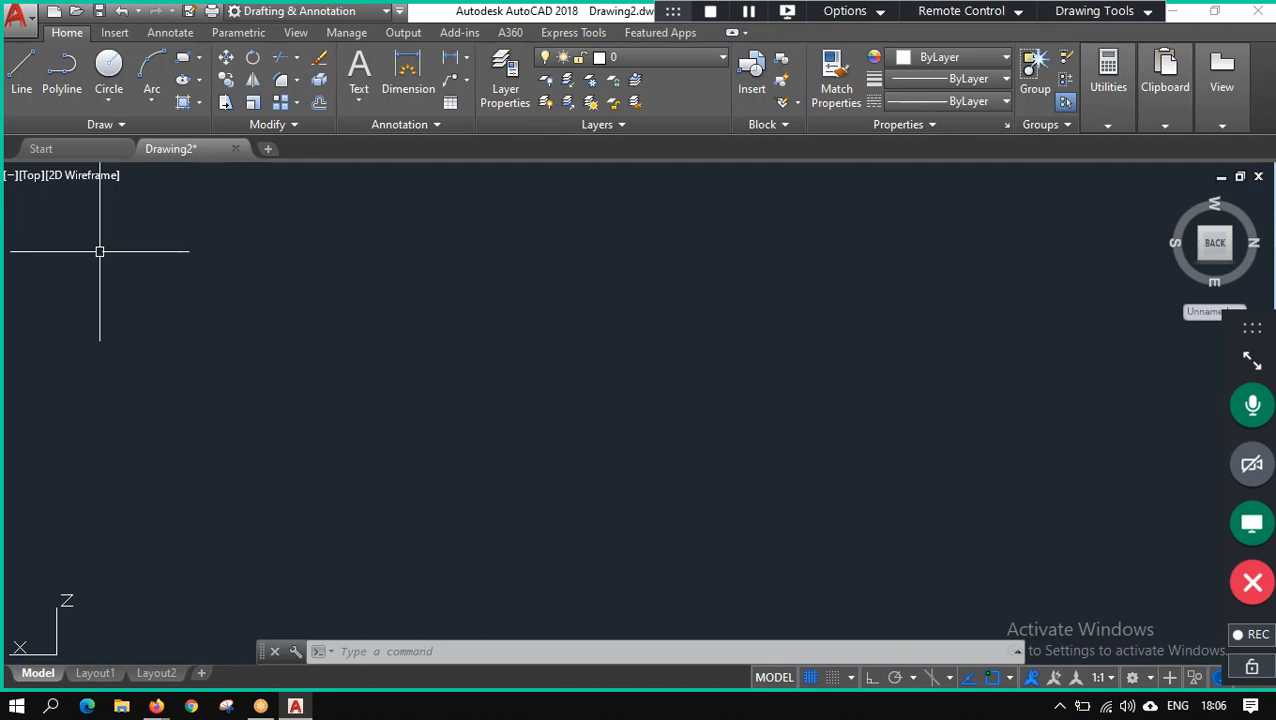
Set the drawing units' insertion scale to Feet.
{"action": "left_click", "coordinate": [199, 59]}
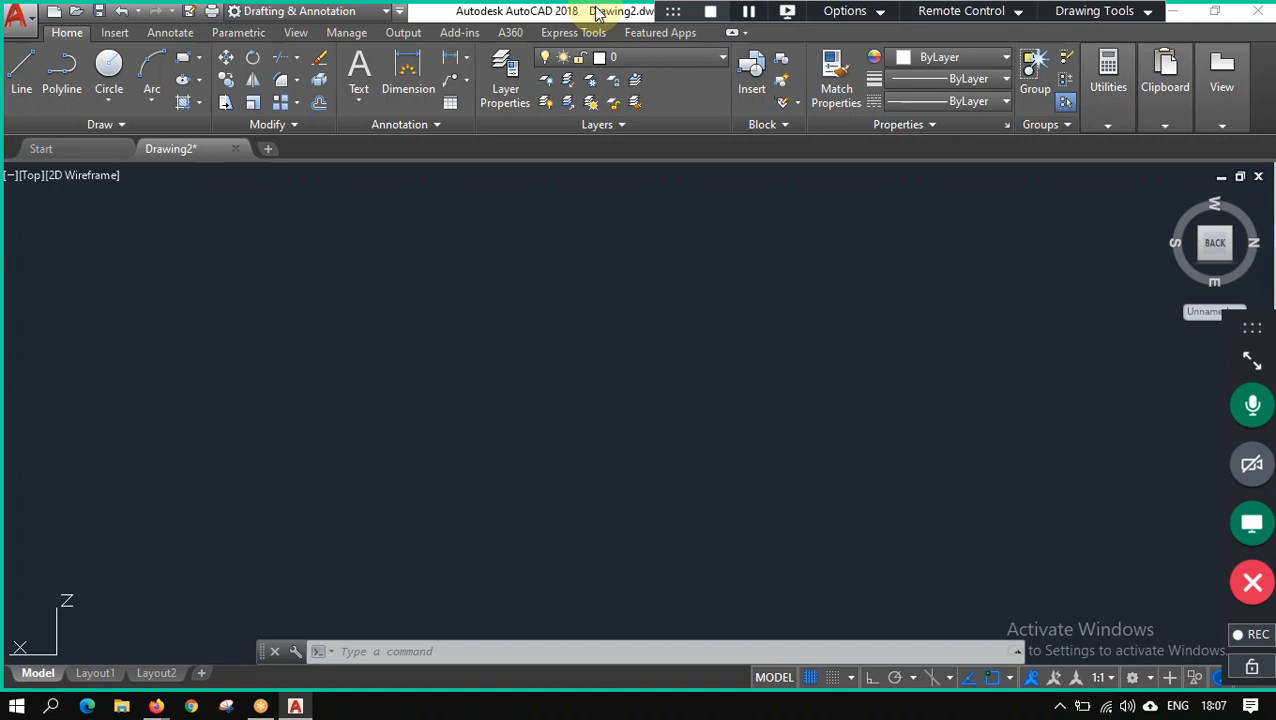
{"action": "type", "text": "units"}
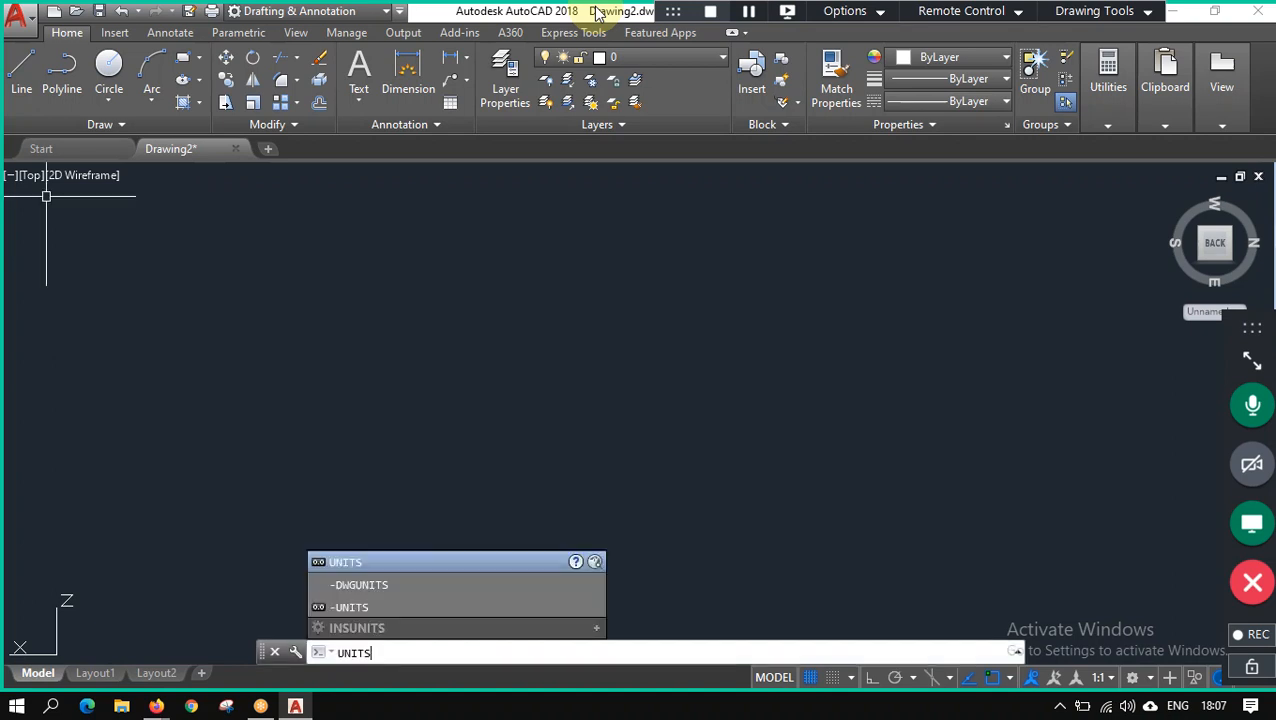
{"action": "key", "text": "Return"}
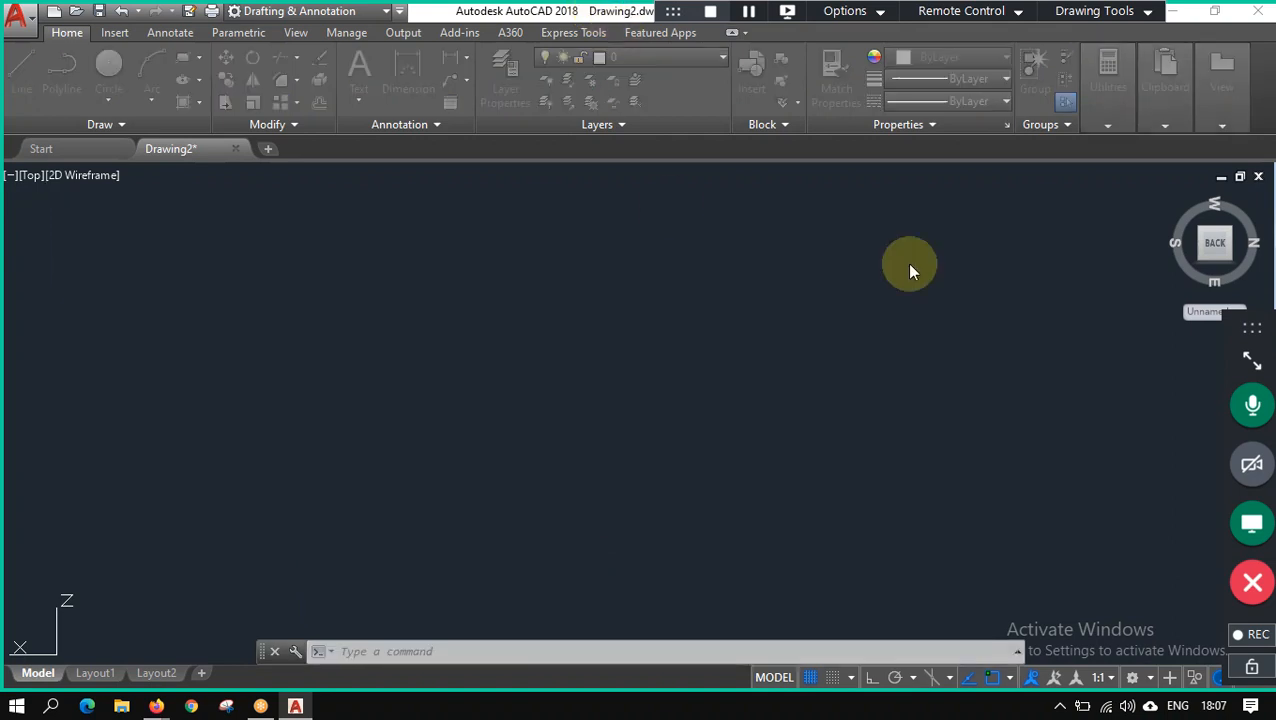
{"action": "left_click", "coordinate": [619, 348]}
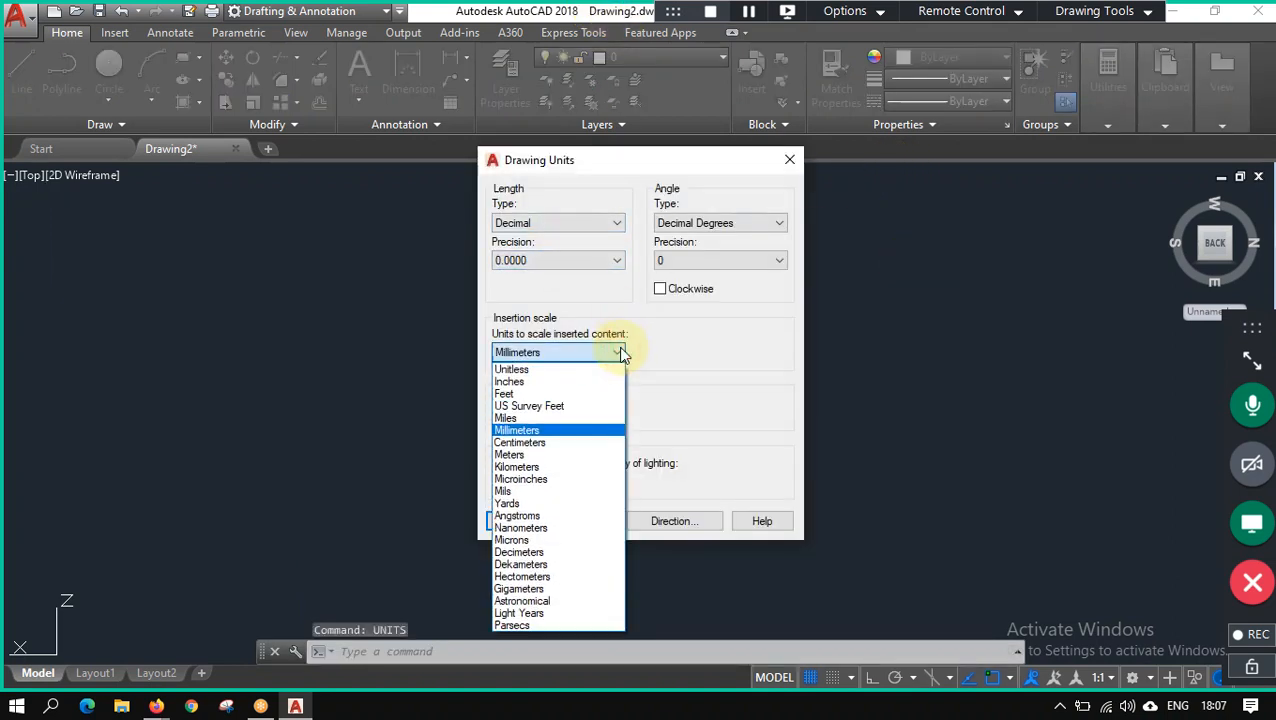
{"action": "left_click", "coordinate": [572, 395]}
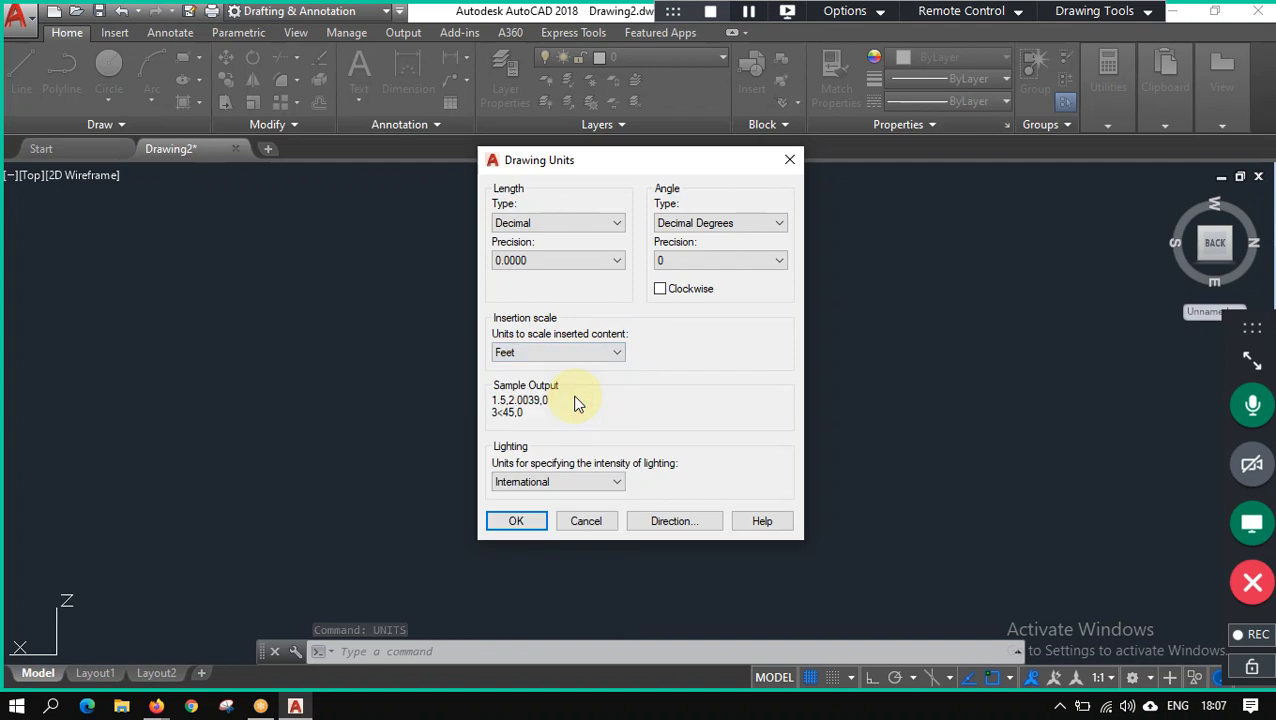
{"action": "left_click", "coordinate": [516, 521]}
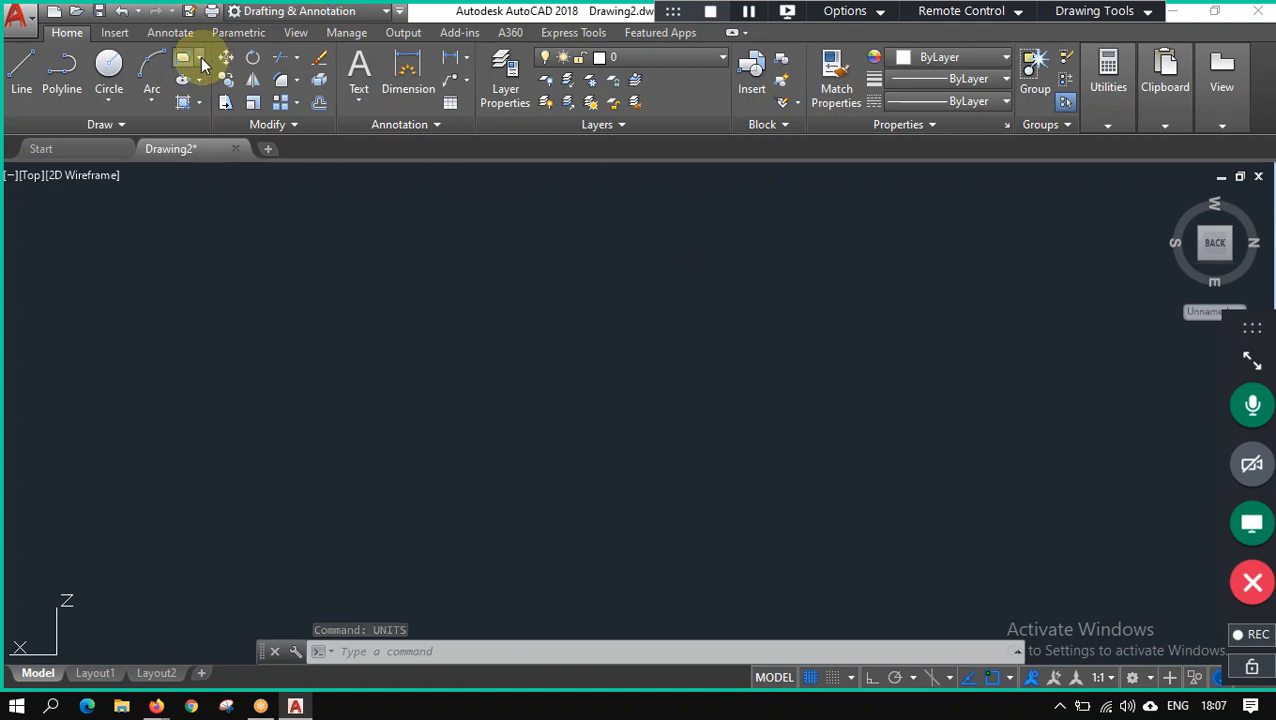
Try to draw a rectangle by two corners in the Top view.
{"action": "left_click", "coordinate": [203, 61]}
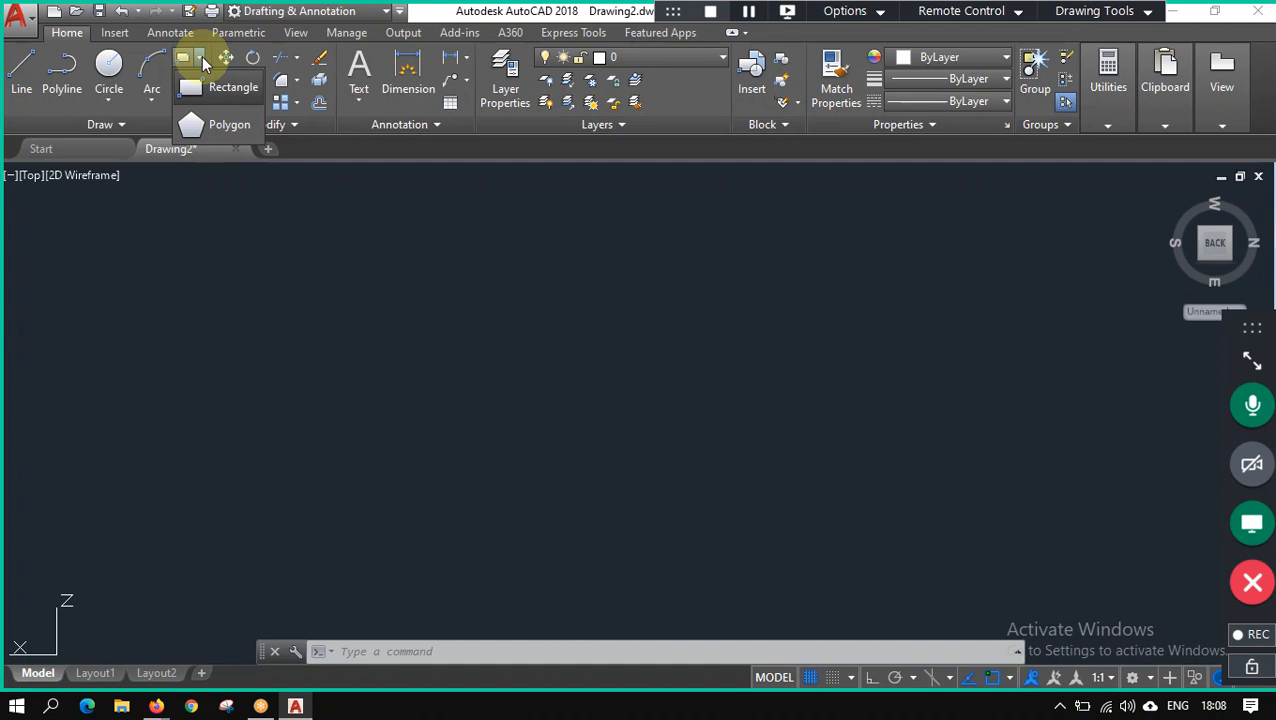
{"action": "left_click", "coordinate": [228, 100]}
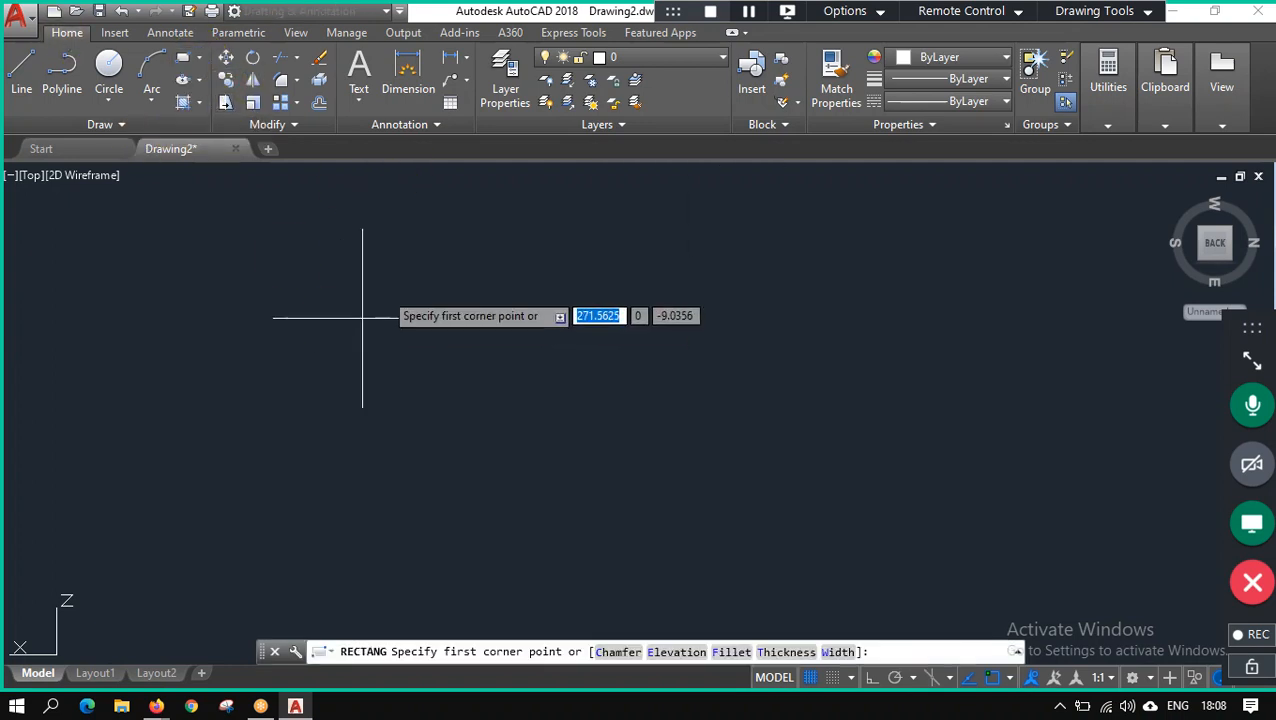
{"action": "left_click", "coordinate": [296, 197]}
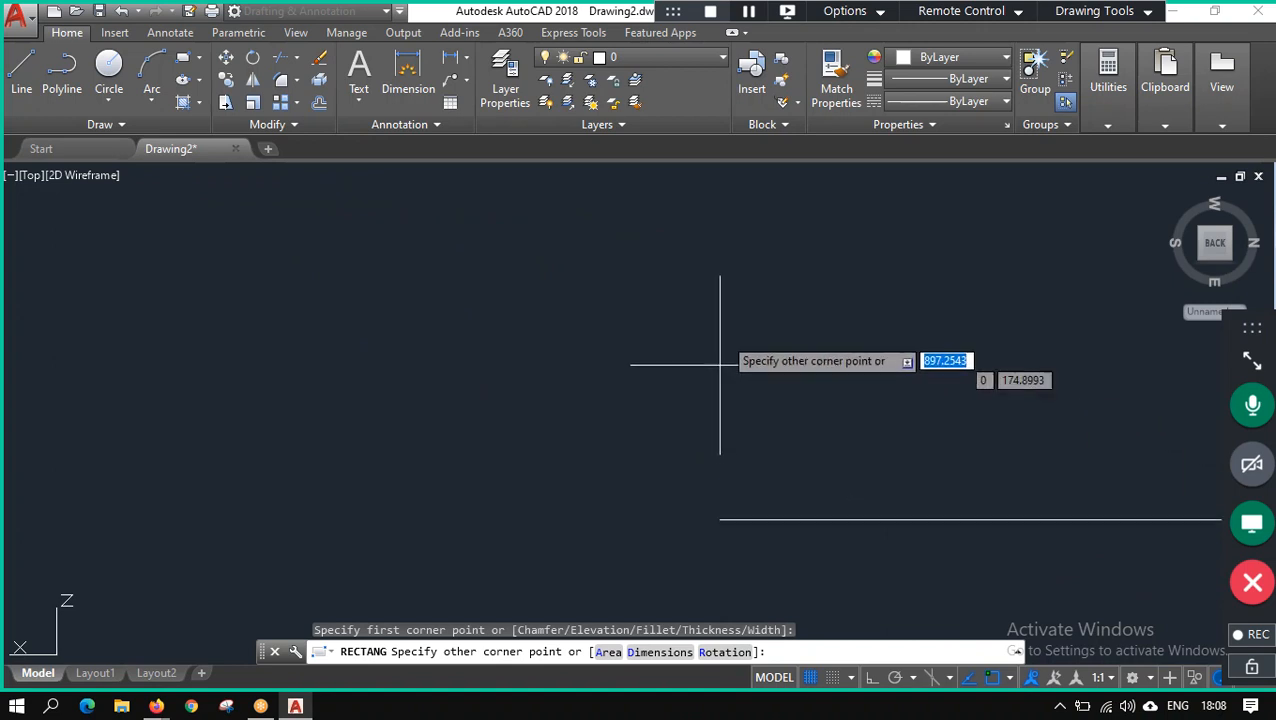
{"action": "type", "text": "1"}
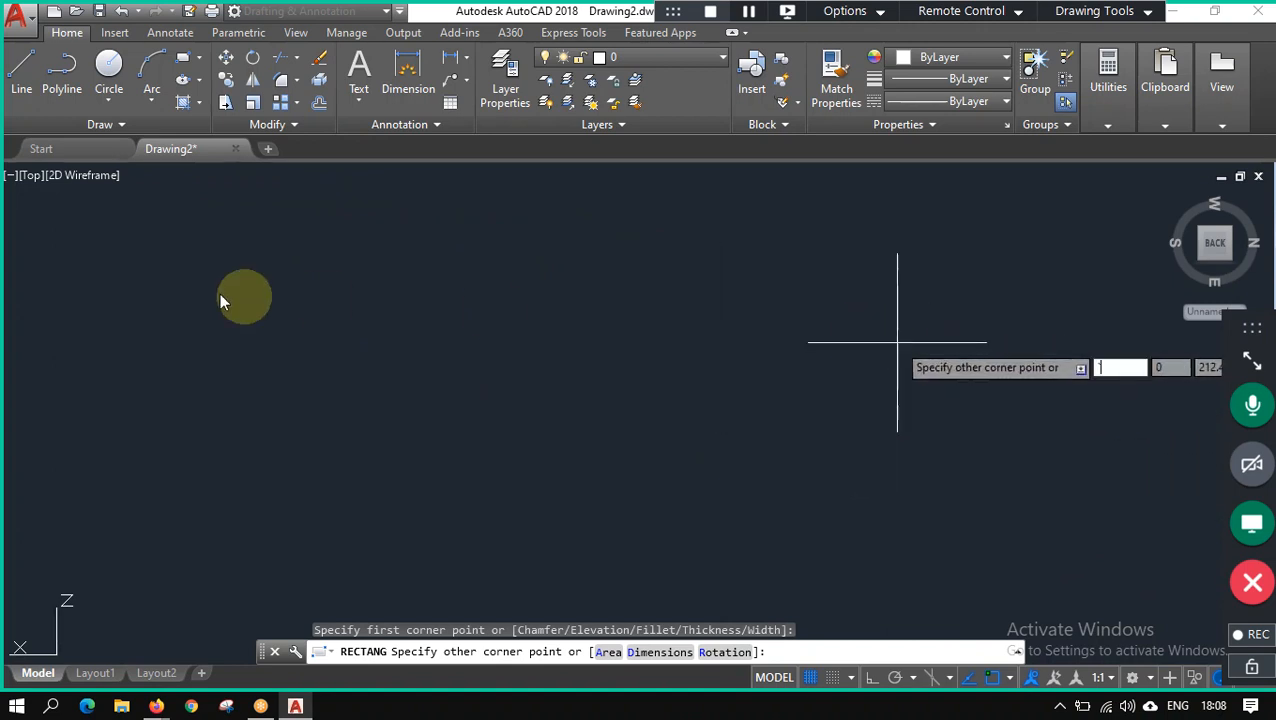
{"action": "key", "text": "Escape"}
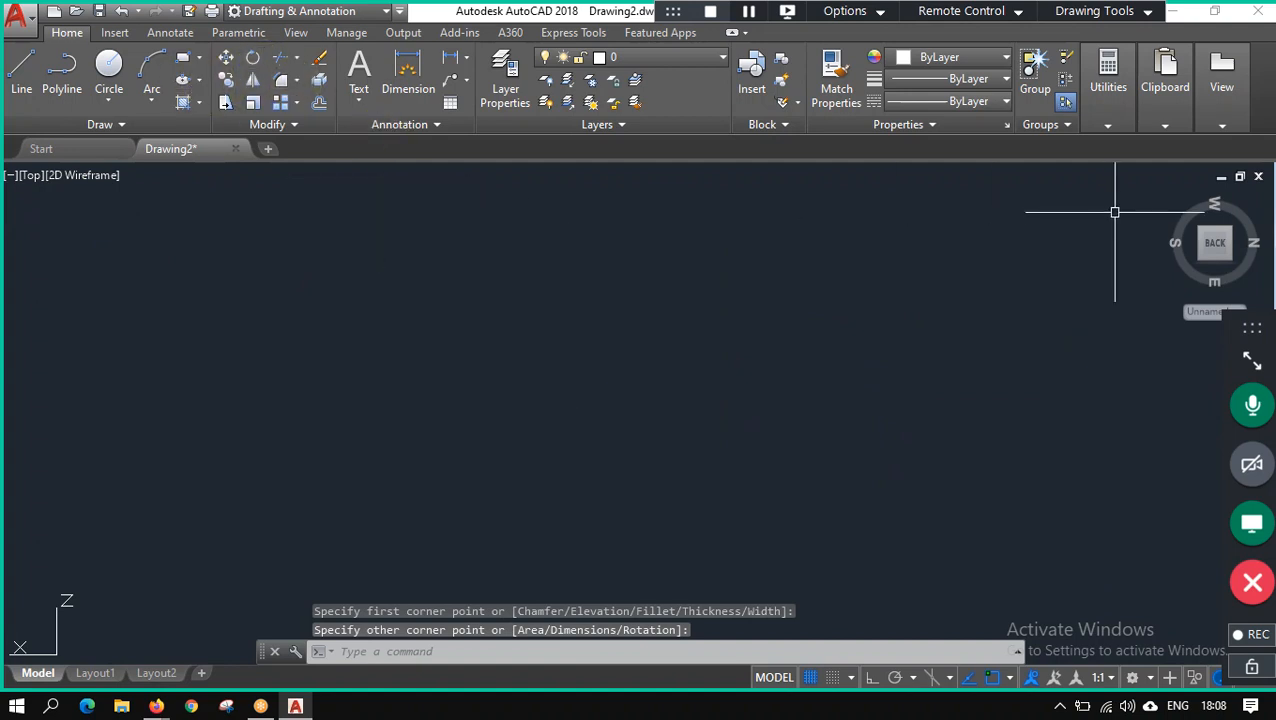
Orient the drawing to the Left view and erase the rectangle seen edge-on.
{"action": "left_click", "coordinate": [1233, 236]}
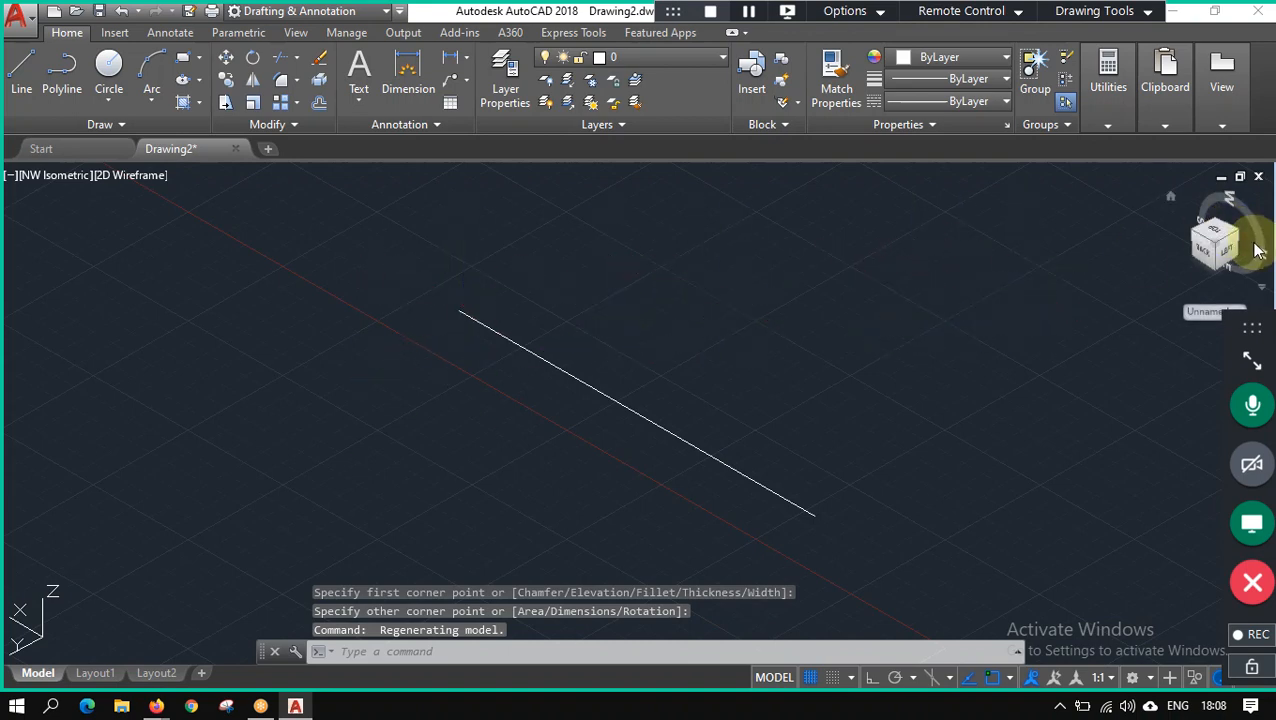
{"action": "left_click", "coordinate": [1222, 242]}
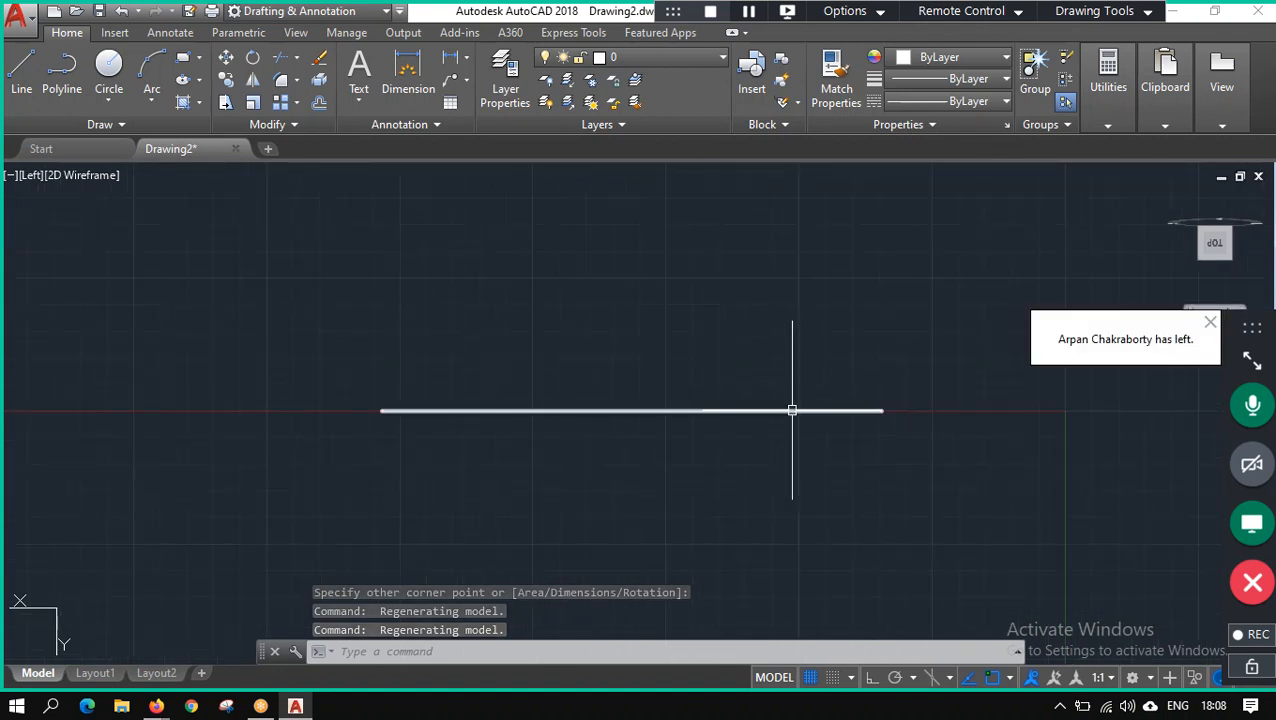
{"action": "key", "text": "ctrl+a"}
{"action": "key", "text": "Delete"}
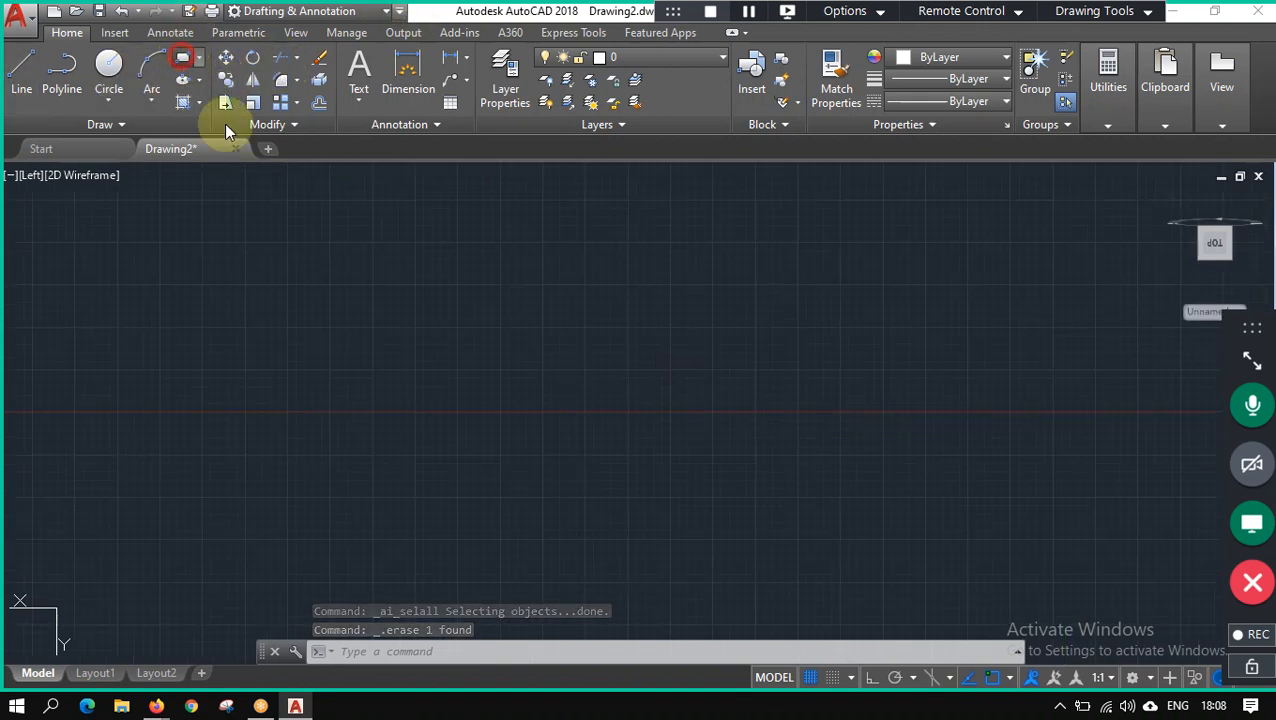
Draw a large rectangle by two opposite corners across the middle of the Left view.
{"action": "left_click", "coordinate": [365, 300]}
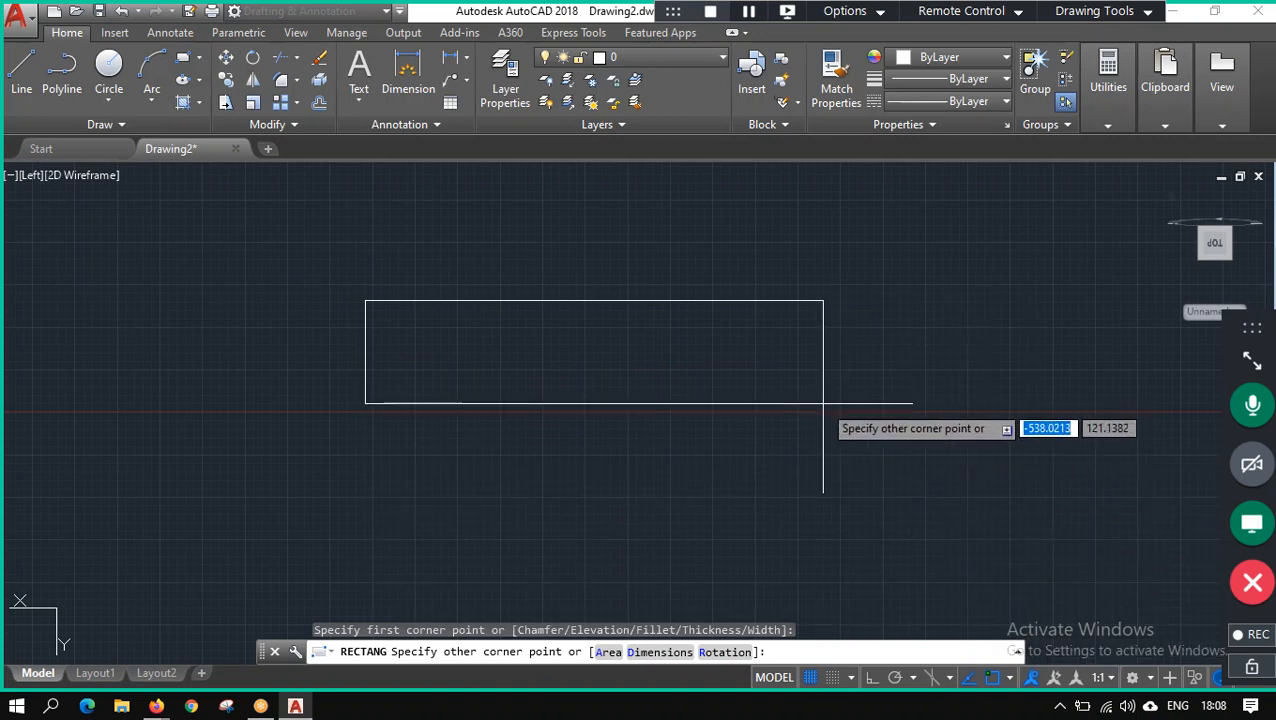
{"action": "key", "text": "Escape"}
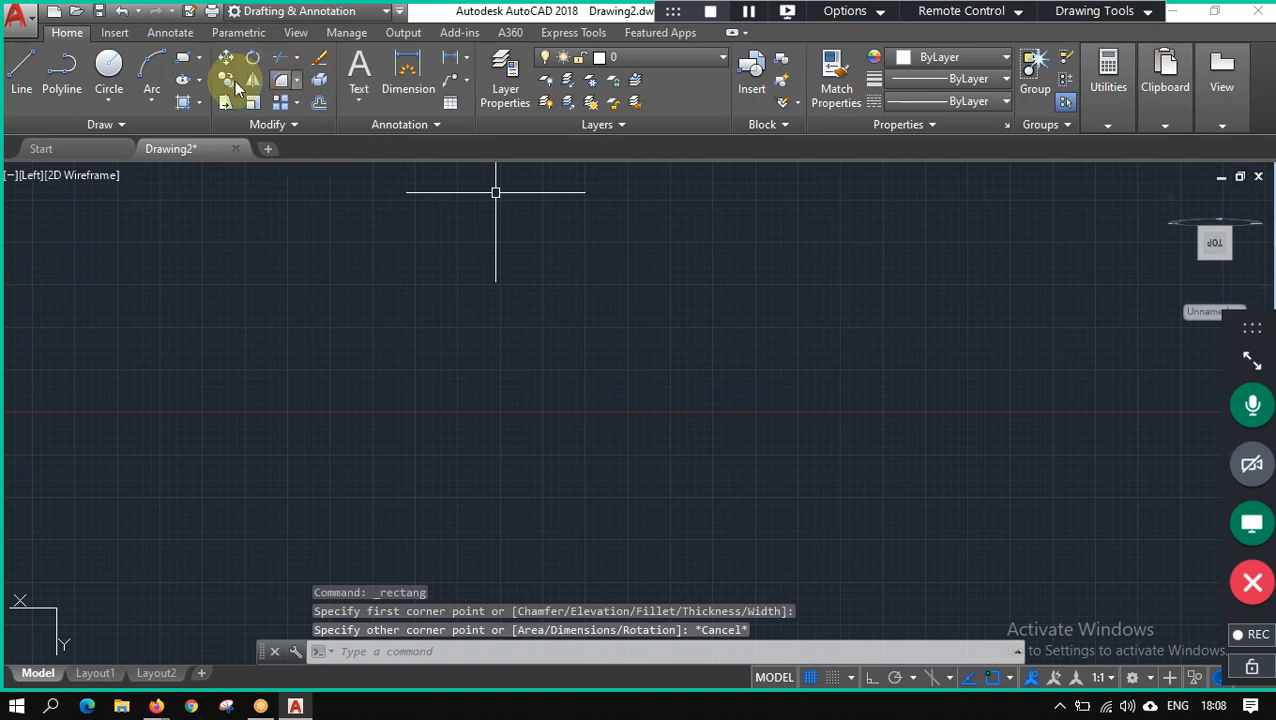
{"action": "left_click", "coordinate": [183, 57]}
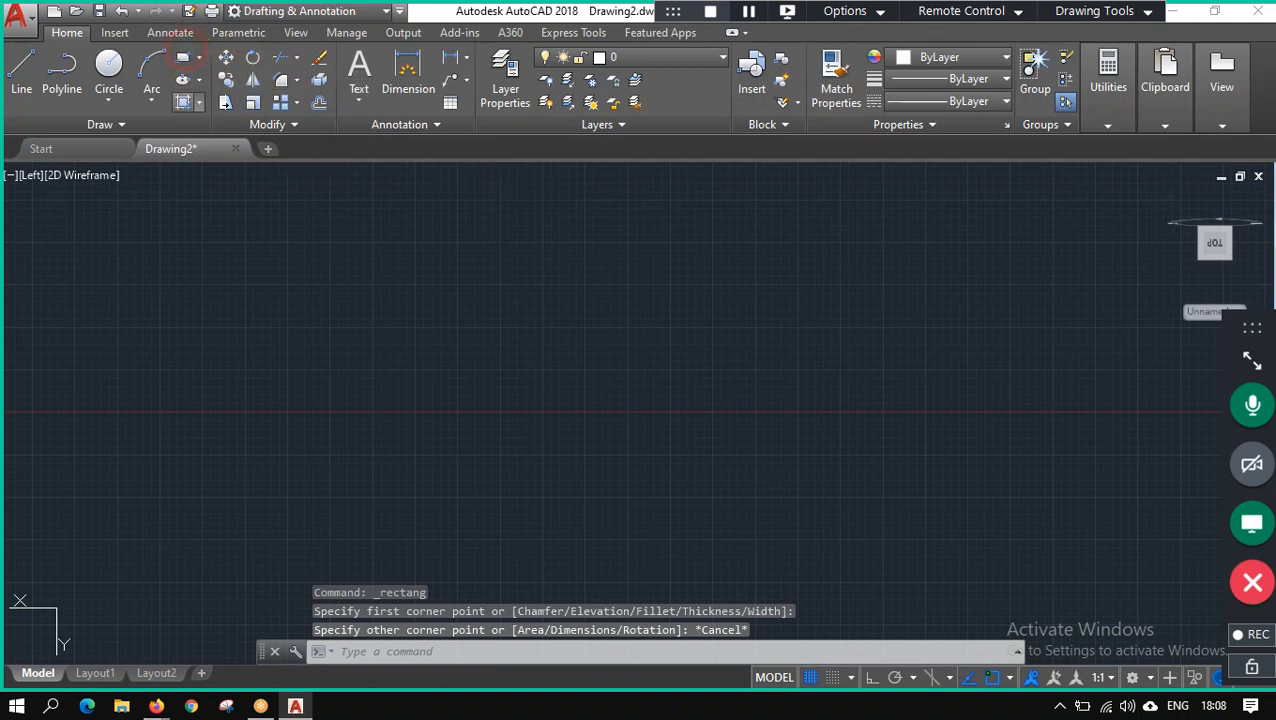
{"action": "left_click", "coordinate": [389, 196]}
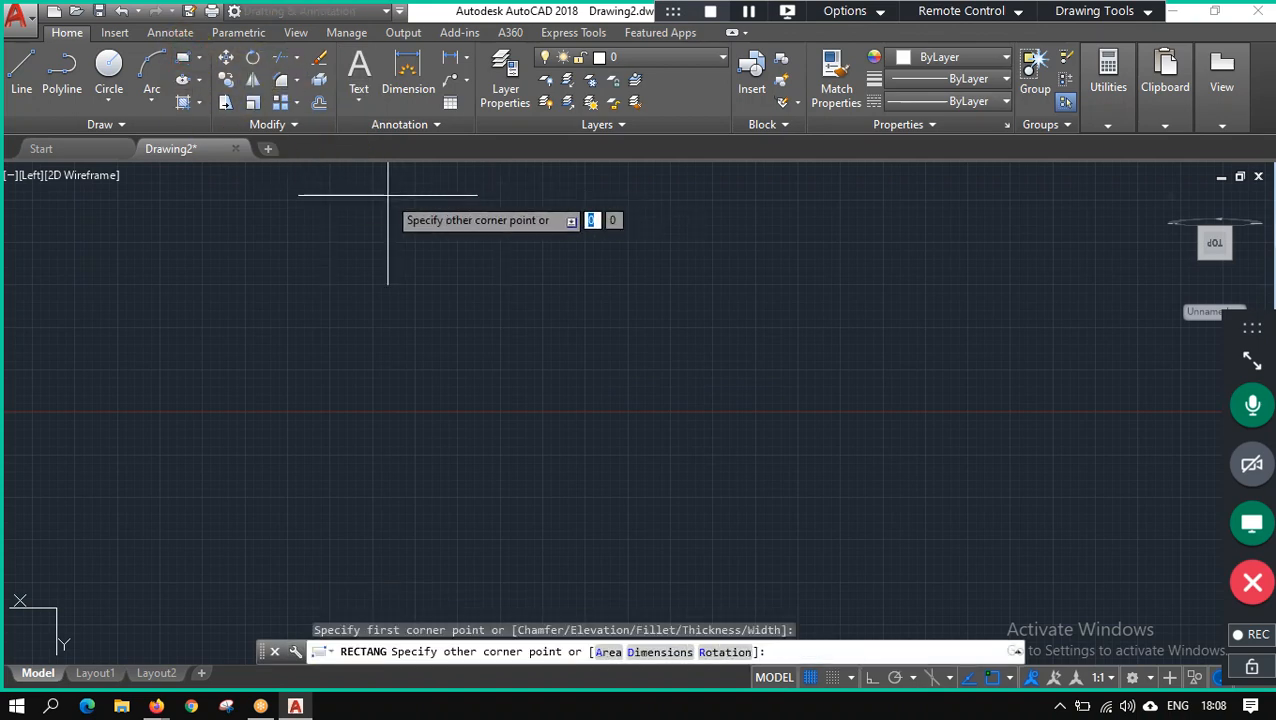
{"action": "left_click", "coordinate": [935, 586]}
{"action": "key", "text": "Escape"}
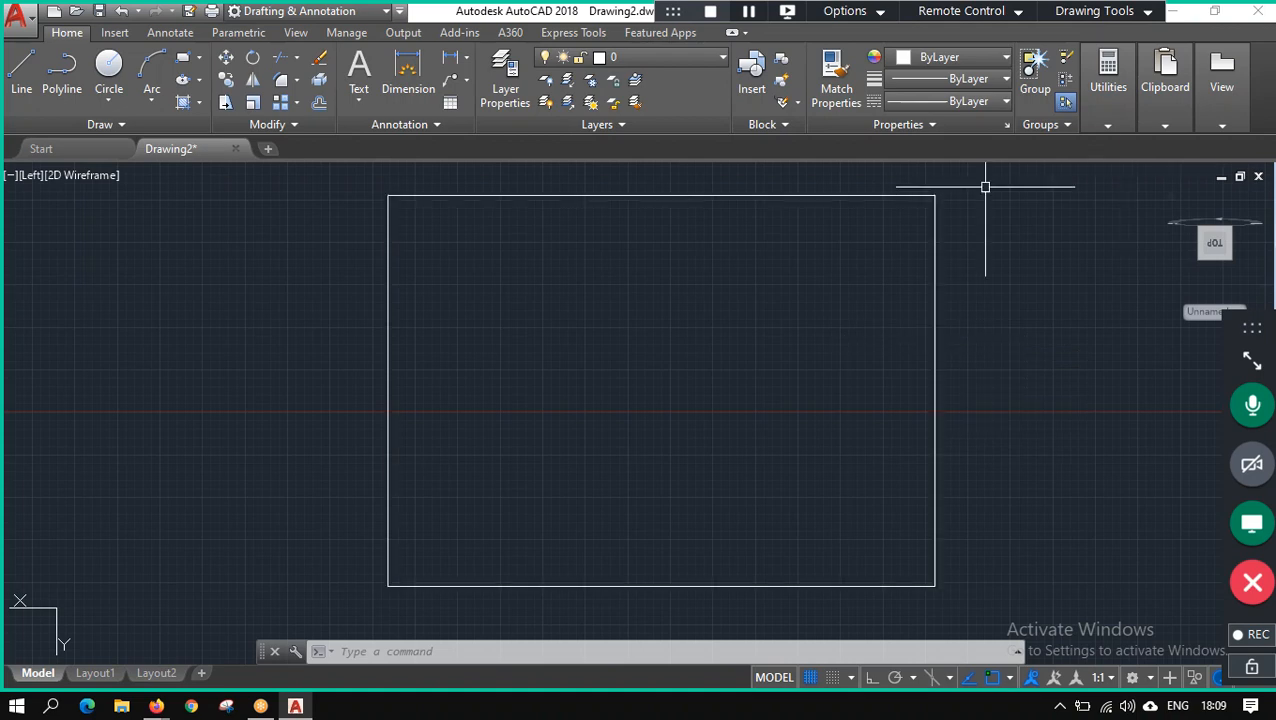
Apply automatic geometric constraints to the rectangle with Auto Constrain.
{"action": "left_click", "coordinate": [934, 253]}
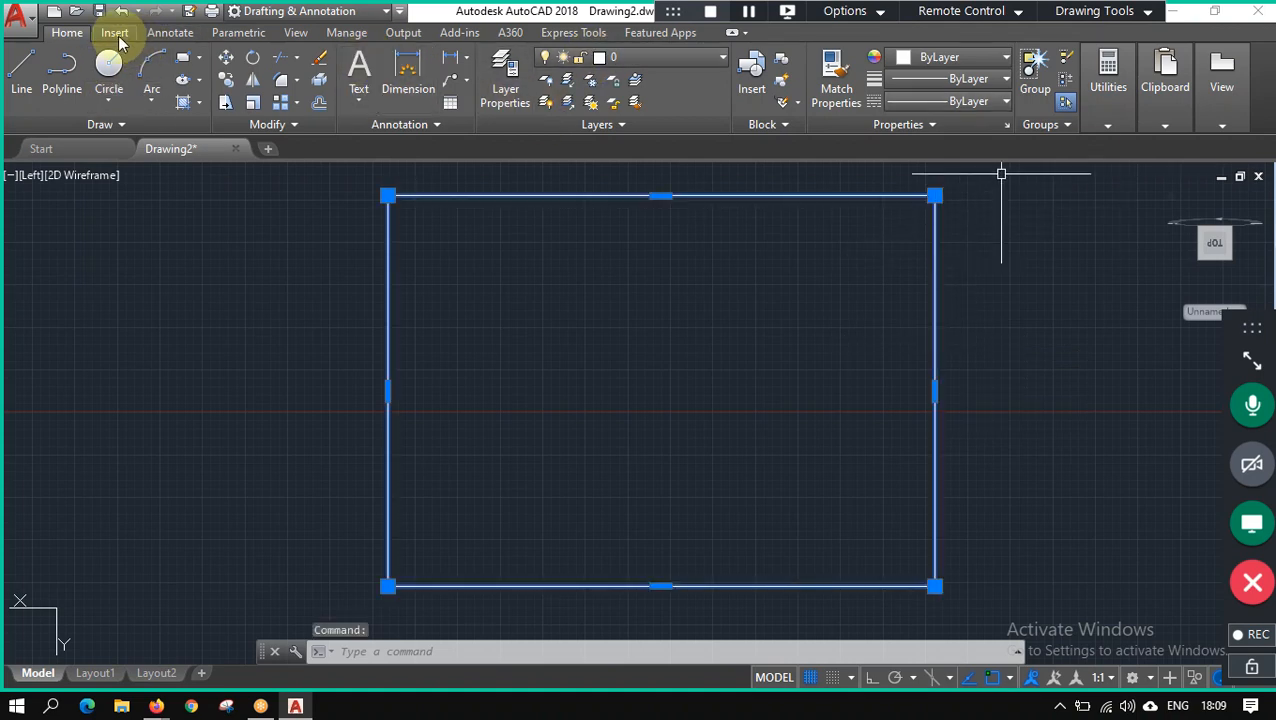
{"action": "left_click", "coordinate": [240, 38]}
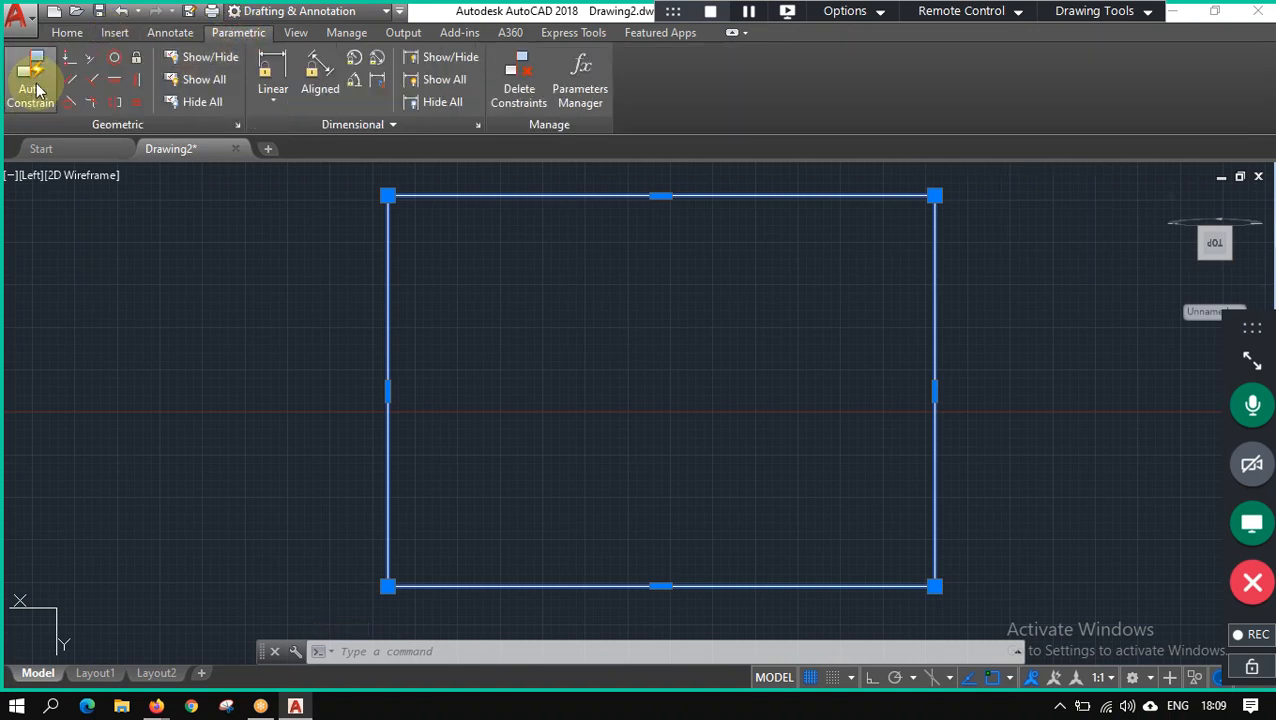
{"action": "left_click", "coordinate": [36, 88]}
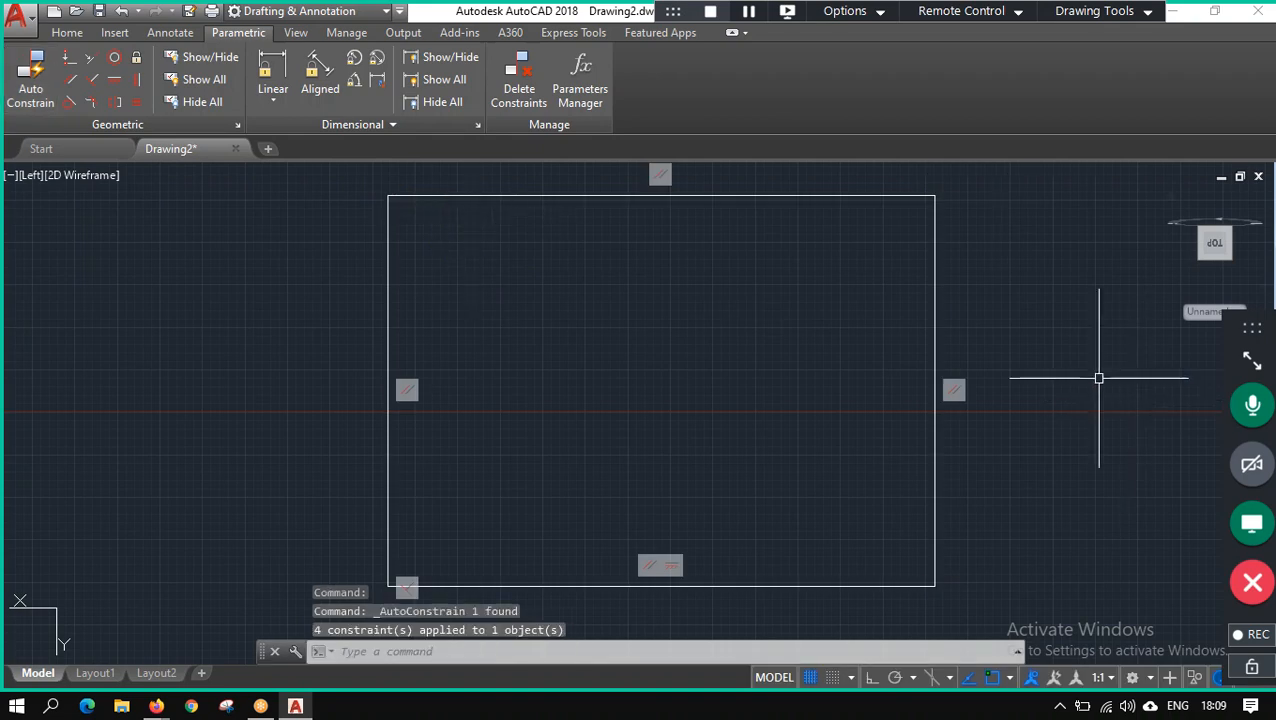
{"action": "scroll", "coordinate": [947, 300], "scroll_direction": "down", "scroll_amount": 4}
{"action": "scroll", "coordinate": [955, 305], "scroll_direction": "up", "scroll_amount": 4}
{"action": "scroll", "coordinate": [962, 313], "scroll_direction": "down", "scroll_amount": 2}
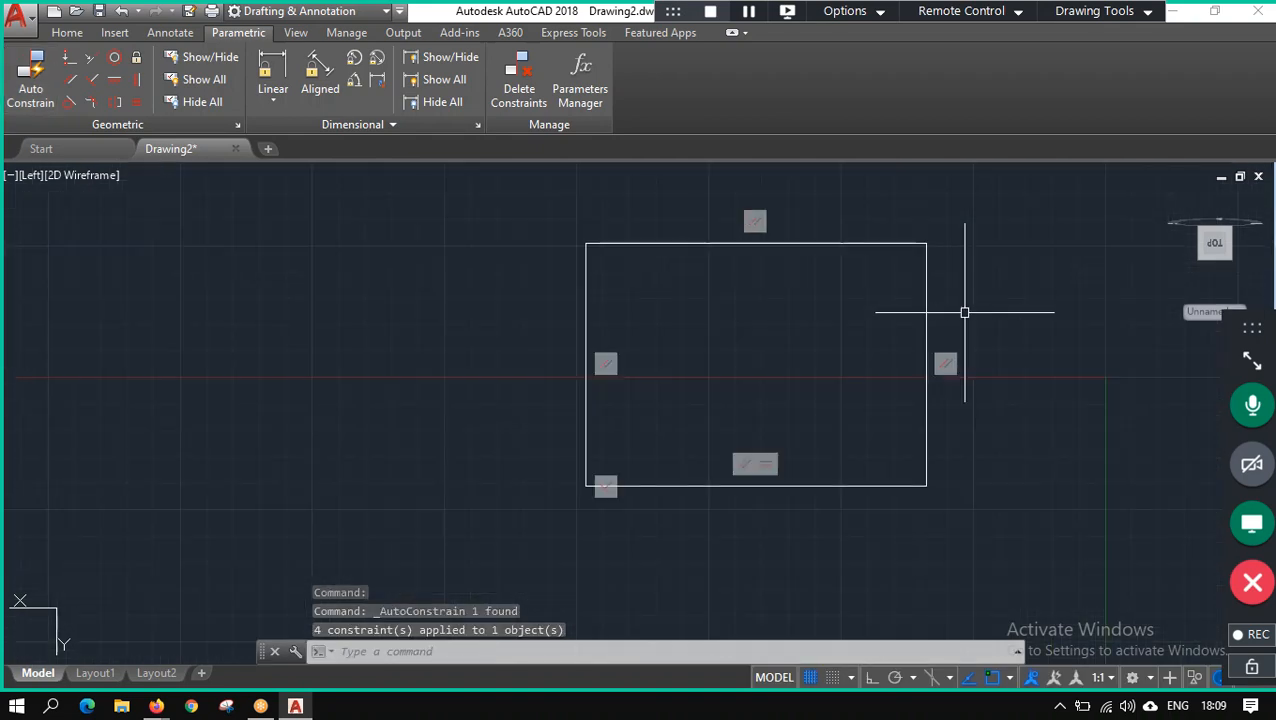
{"action": "scroll", "coordinate": [968, 300], "scroll_direction": "up", "scroll_amount": 2}
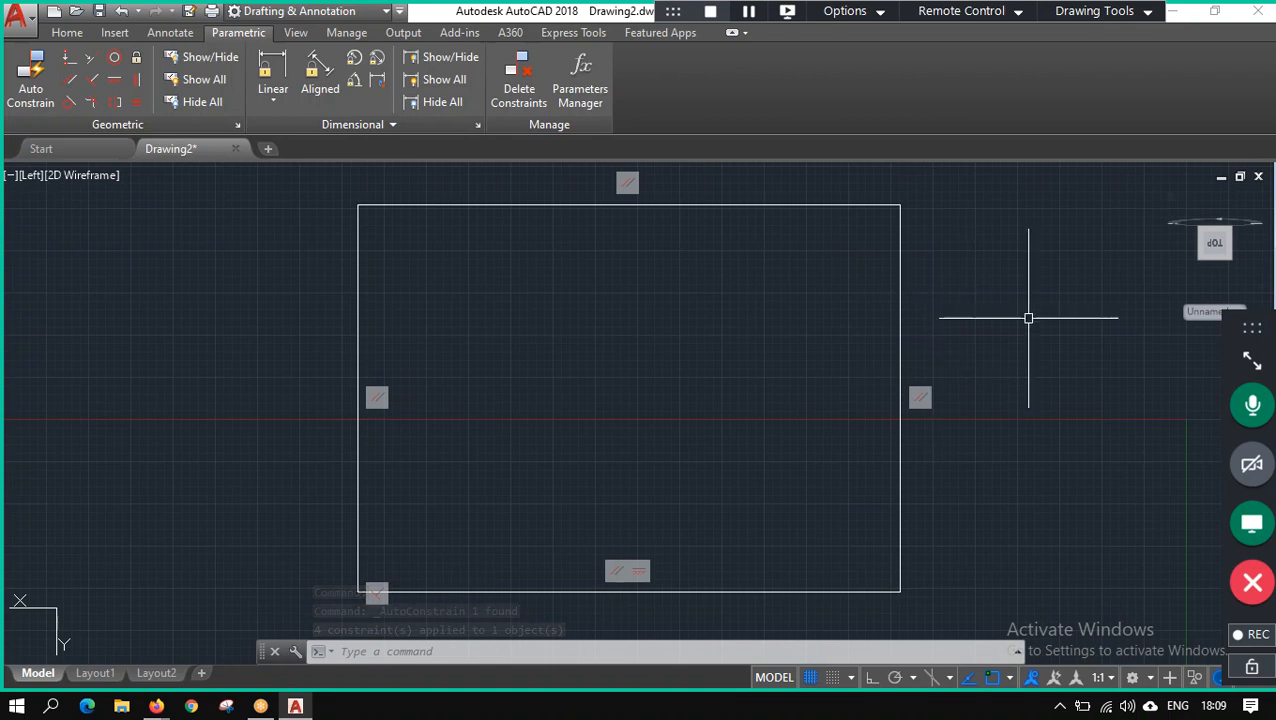
{"action": "scroll", "coordinate": [701, 282], "scroll_direction": "down", "scroll_amount": 2}
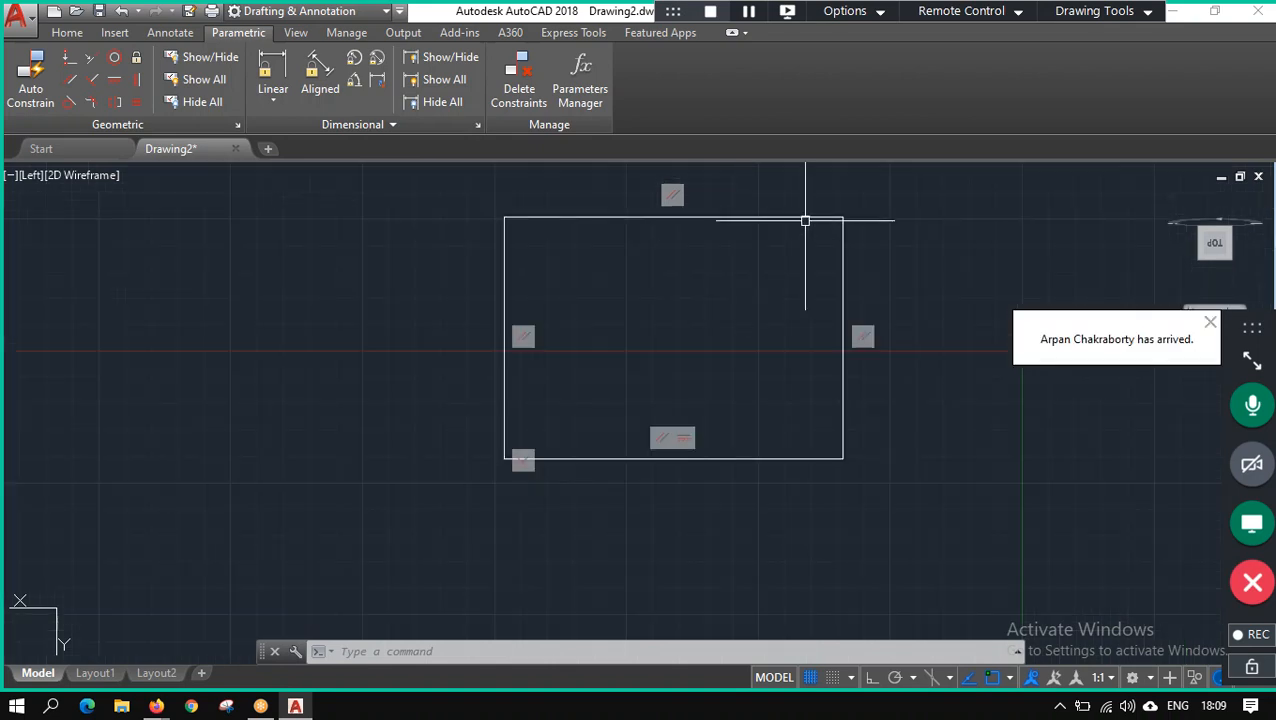
Add a linear dimensional constraint between the rectangle's two lower corners, placing its dimension line above the upper edge.
{"action": "scroll", "coordinate": [800, 218], "scroll_direction": "up", "scroll_amount": 2}
{"action": "scroll", "coordinate": [815, 335], "scroll_direction": "down", "scroll_amount": 2}
{"action": "scroll", "coordinate": [897, 516], "scroll_direction": "up", "scroll_amount": 2}
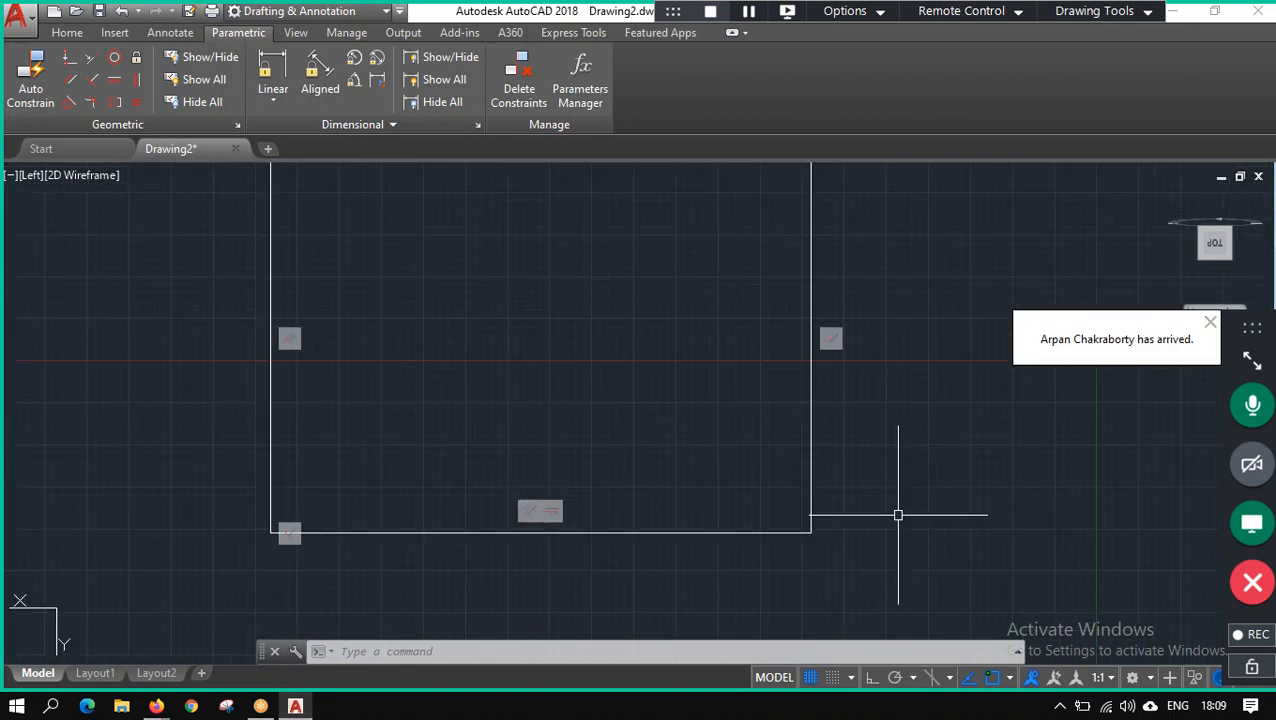
{"action": "scroll", "coordinate": [897, 348], "scroll_direction": "down", "scroll_amount": 4}
{"action": "scroll", "coordinate": [907, 297], "scroll_direction": "up", "scroll_amount": 2}
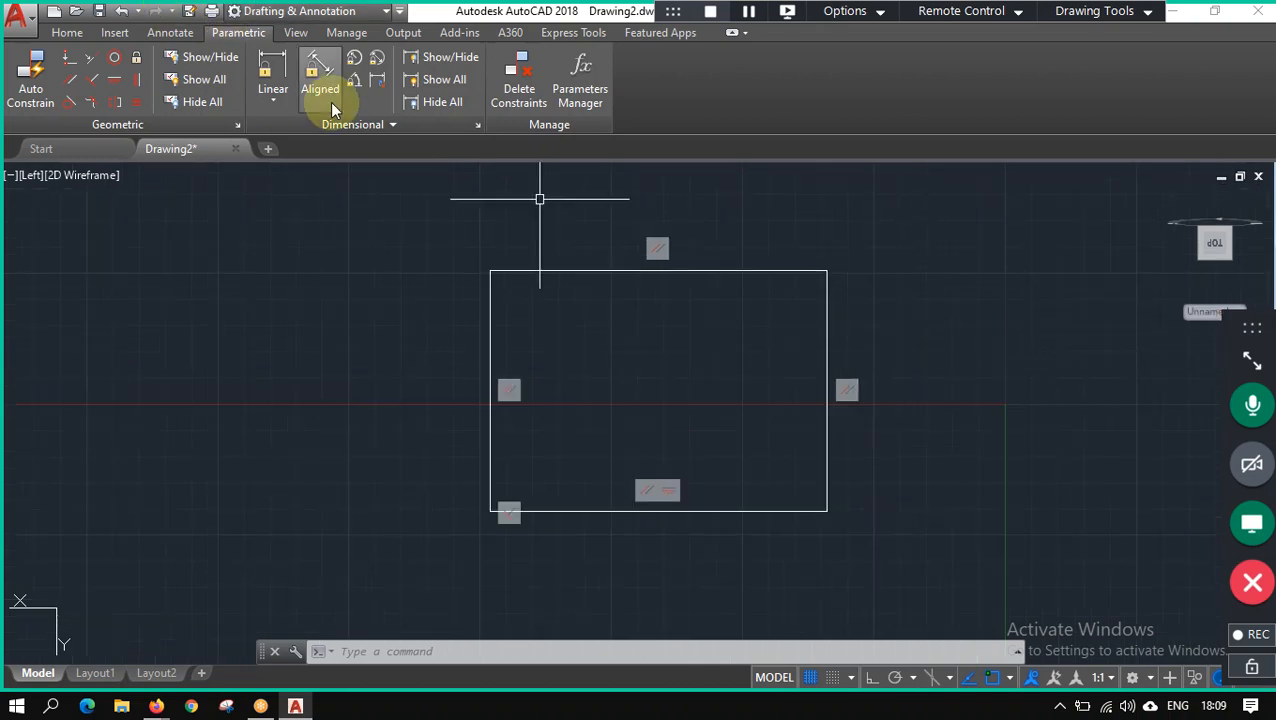
{"action": "left_click", "coordinate": [287, 58]}
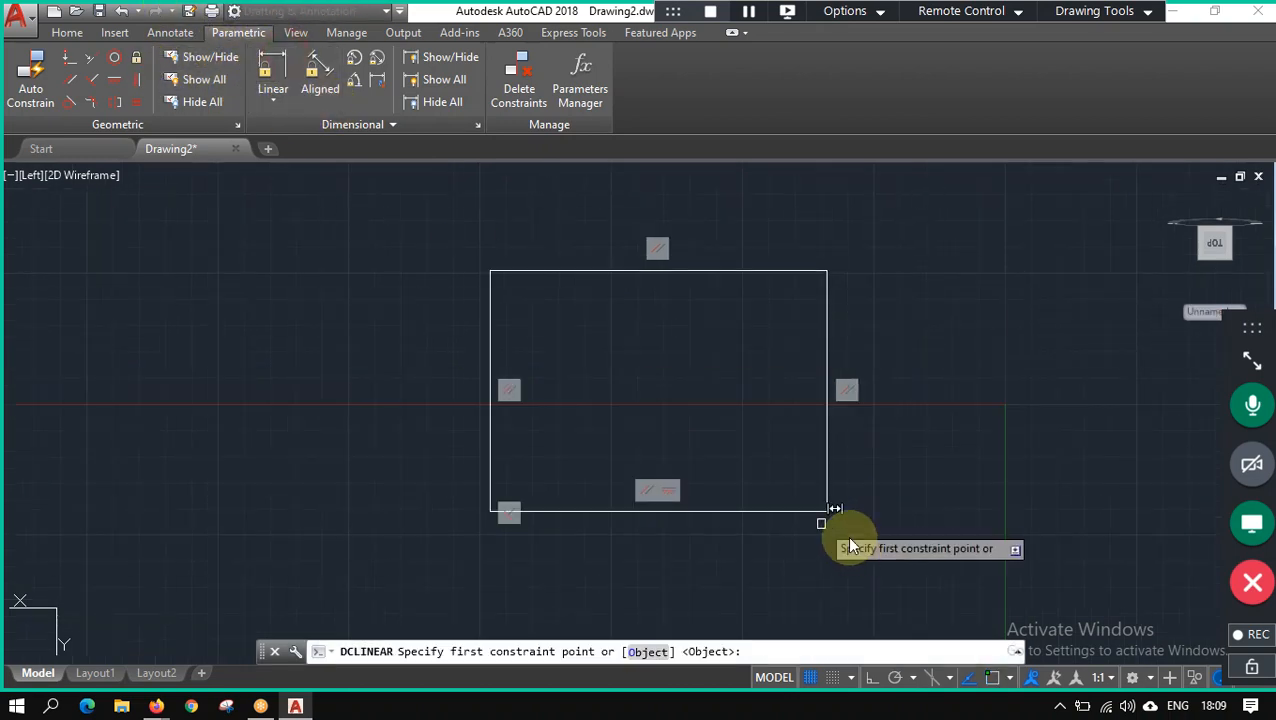
{"action": "left_click", "coordinate": [829, 514]}
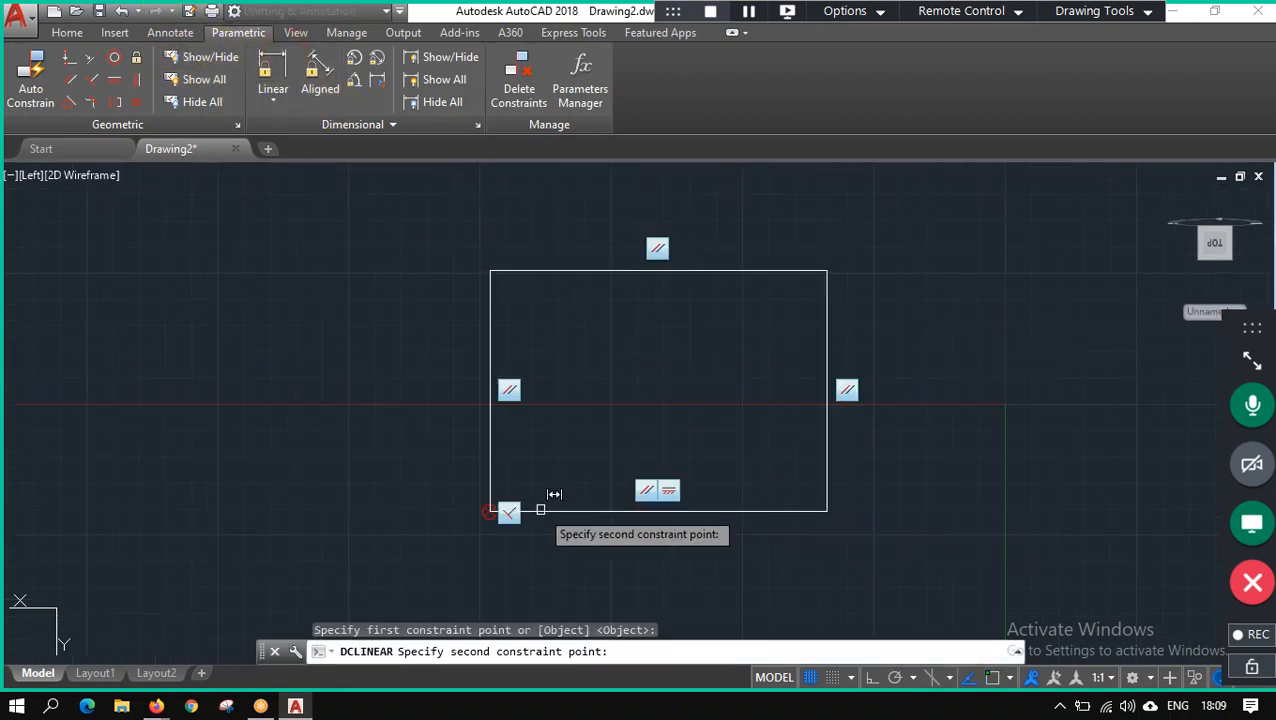
{"action": "left_click", "coordinate": [491, 511]}
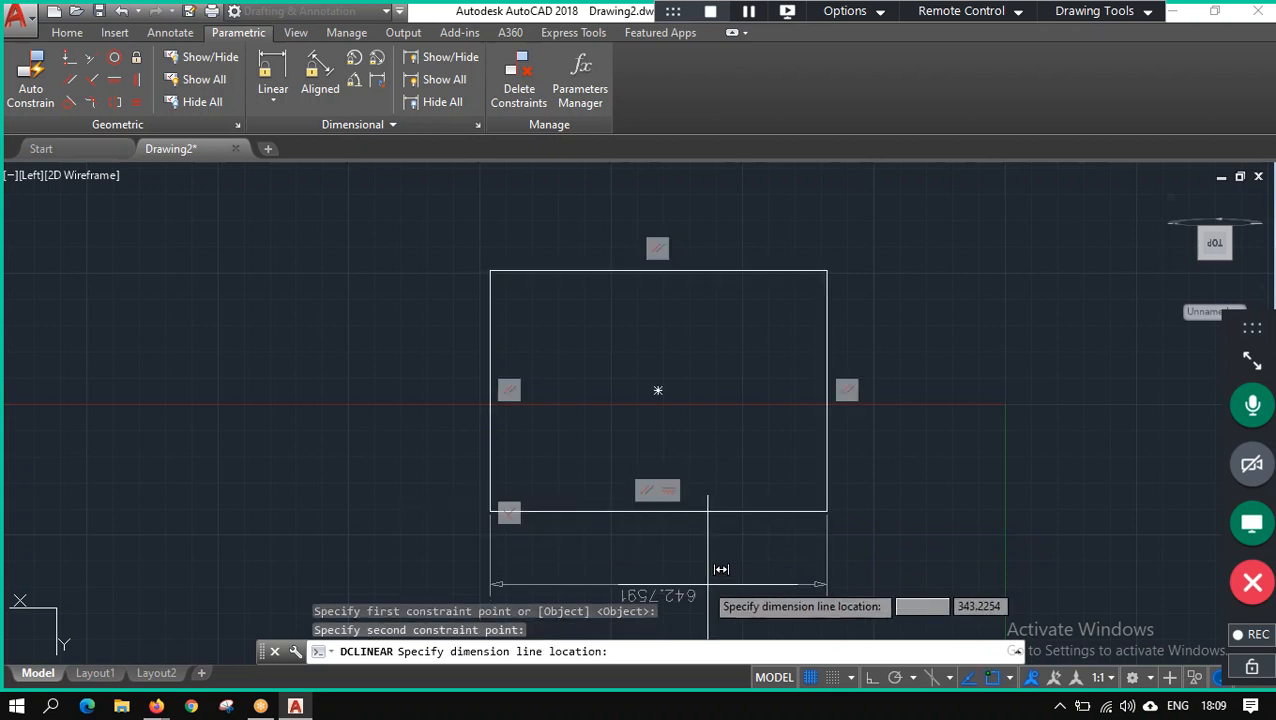
{"action": "left_click", "coordinate": [667, 211]}
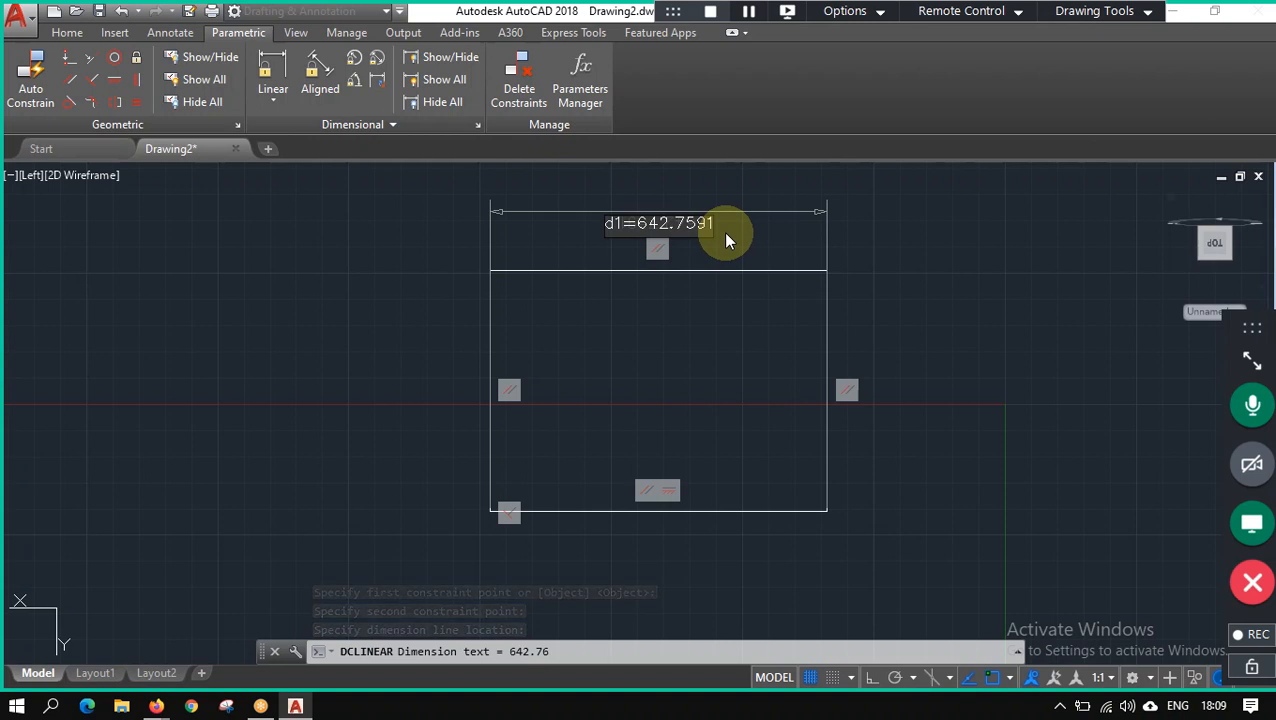
Set the linear dimensional constraint across the rectangle's width to 60.
{"action": "type", "text": "600"}
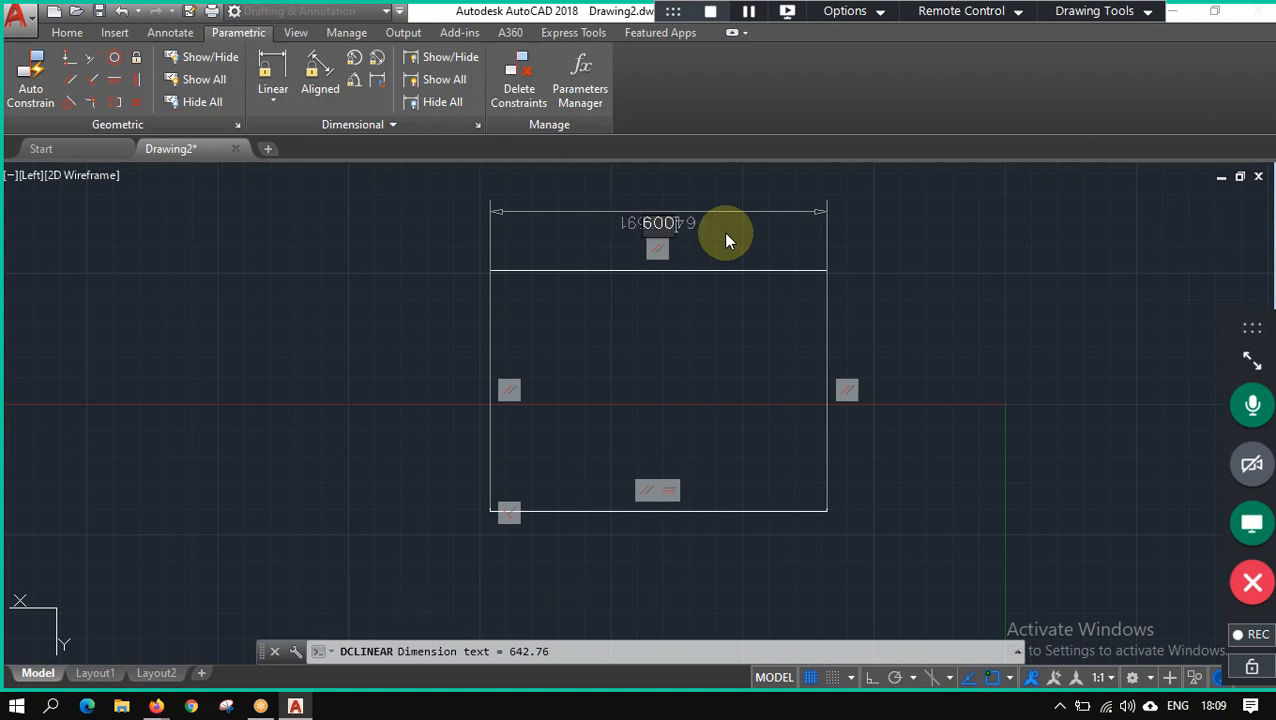
{"action": "key", "text": "BackSpace"}
{"action": "key", "text": "Return"}
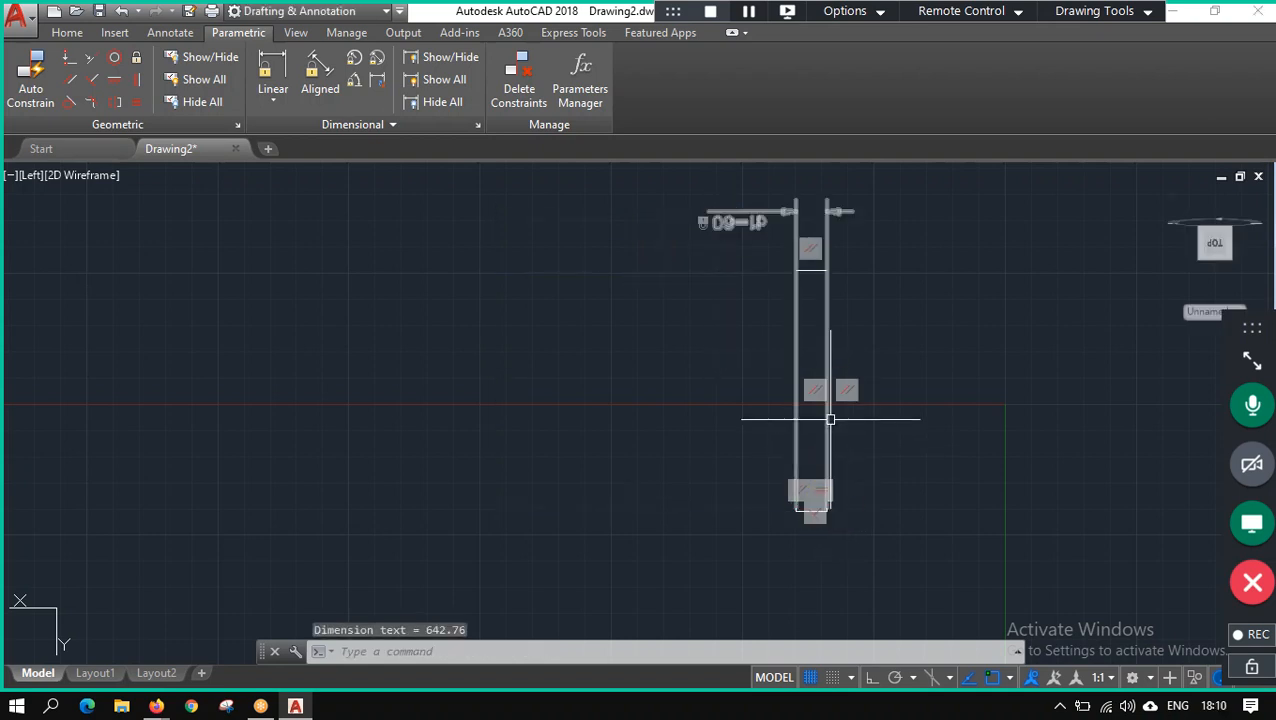
Add a vertical linear dimensional constraint between the endpoints of the rectangle's right side and set it to 50.
{"action": "scroll", "coordinate": [843, 485], "scroll_direction": "up", "scroll_amount": 4}
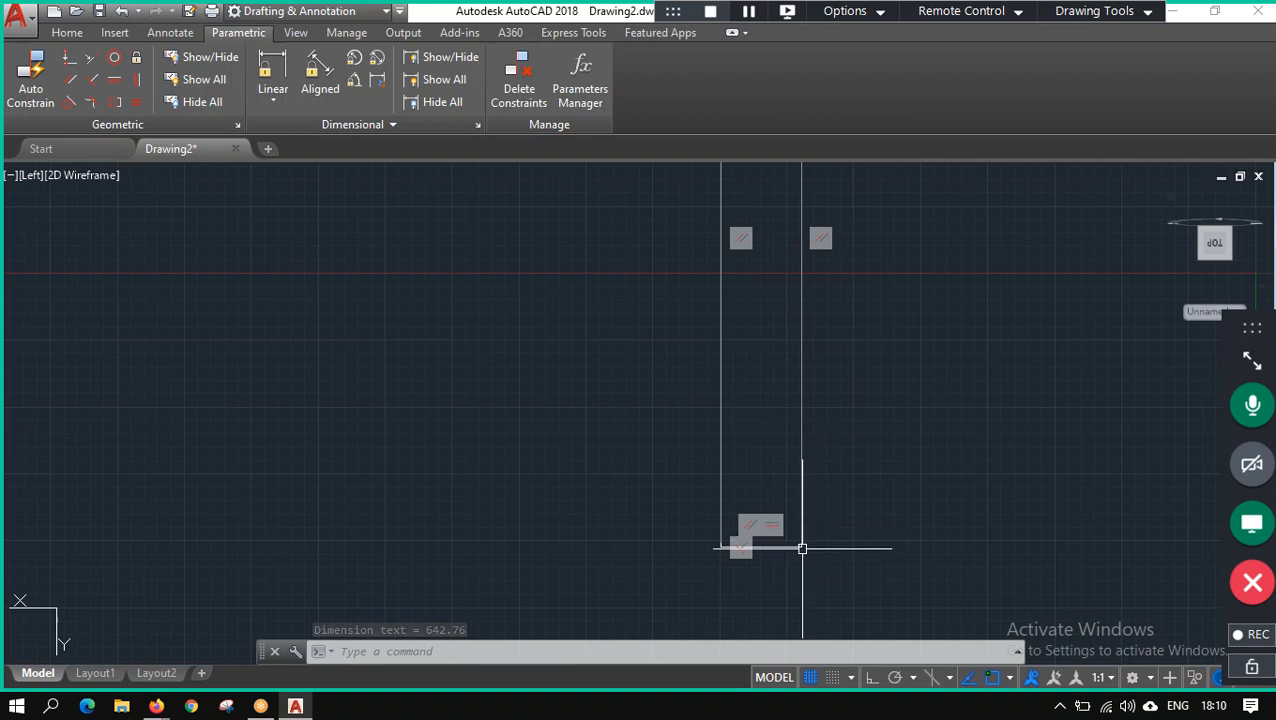
{"action": "left_click", "coordinate": [270, 70]}
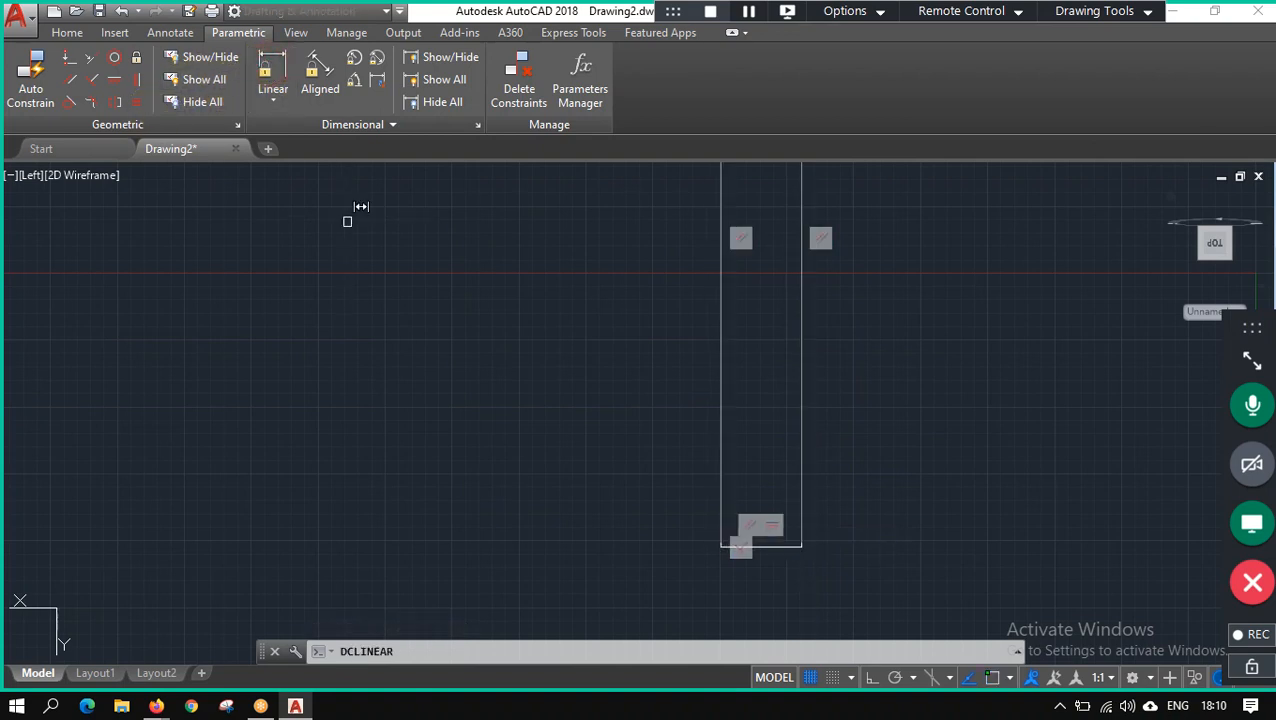
{"action": "left_click", "coordinate": [801, 547]}
{"action": "scroll", "coordinate": [850, 500], "scroll_direction": "down", "scroll_amount": 3}
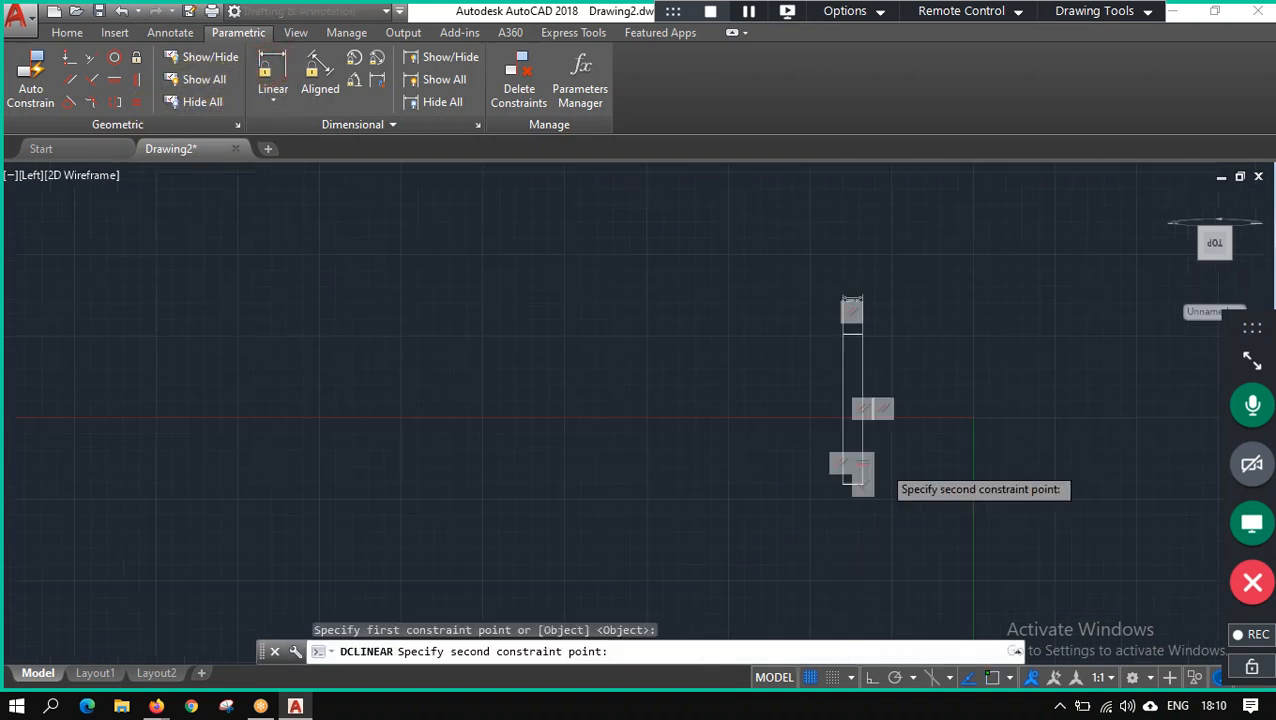
{"action": "scroll", "coordinate": [852, 357], "scroll_direction": "up", "scroll_amount": 3}
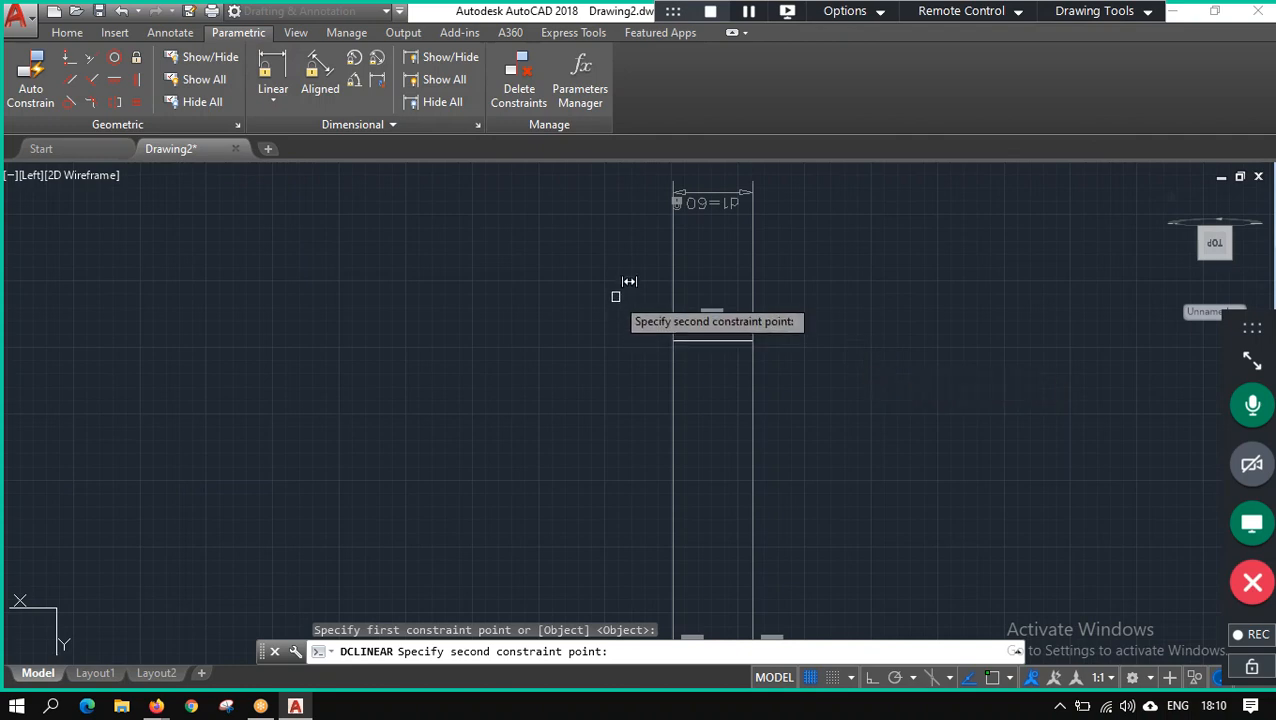
{"action": "left_click", "coordinate": [750, 341]}
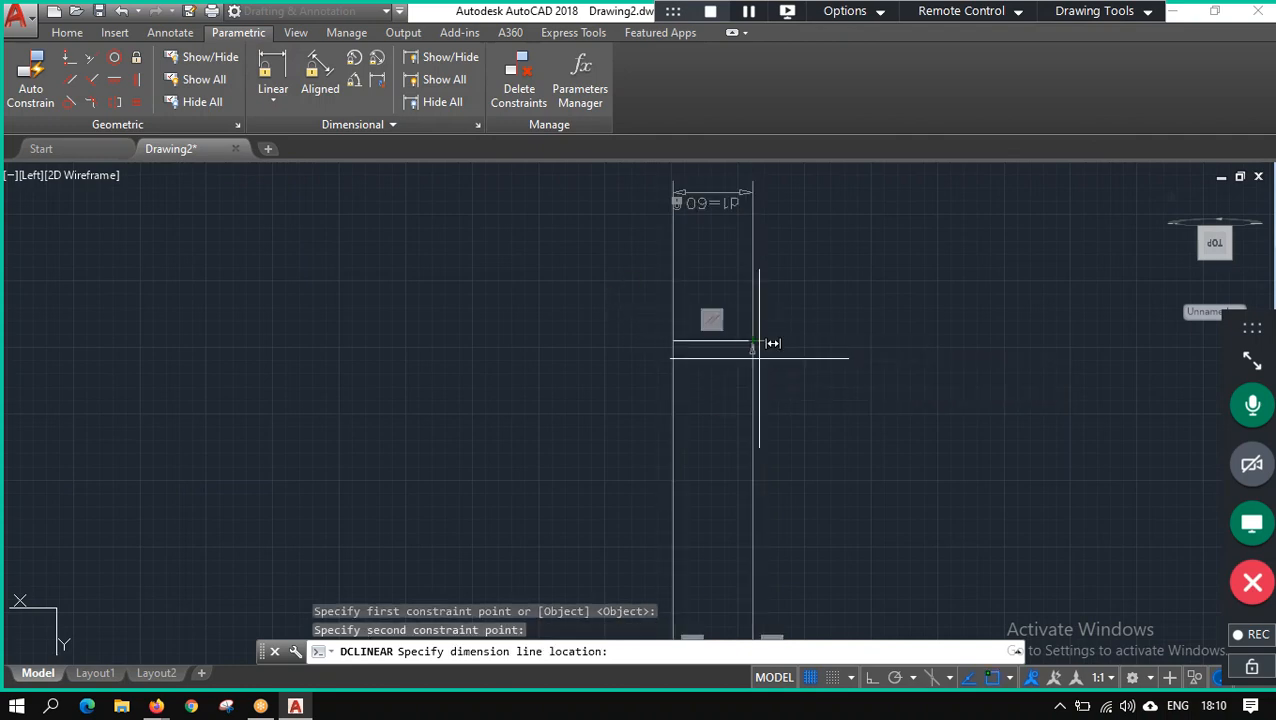
{"action": "left_click", "coordinate": [1040, 568]}
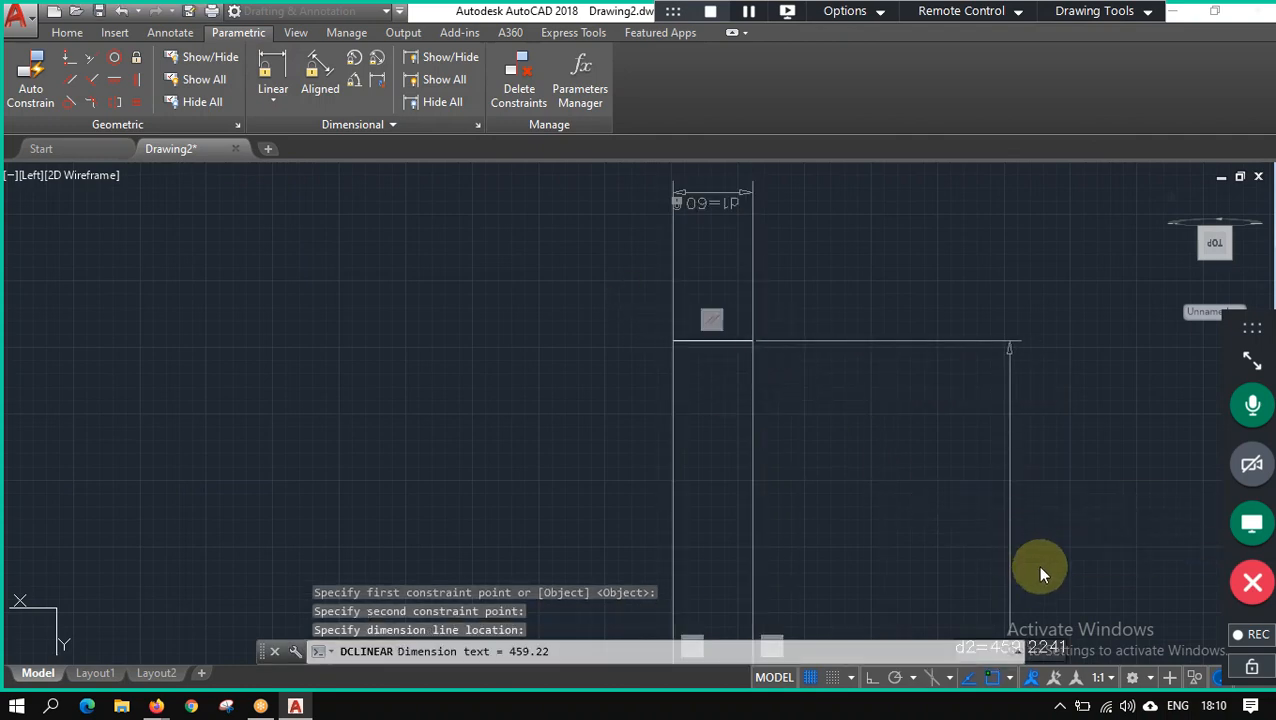
{"action": "scroll", "coordinate": [1048, 600], "scroll_direction": "down", "scroll_amount": 3}
{"action": "scroll", "coordinate": [1076, 650], "scroll_direction": "up", "scroll_amount": 3}
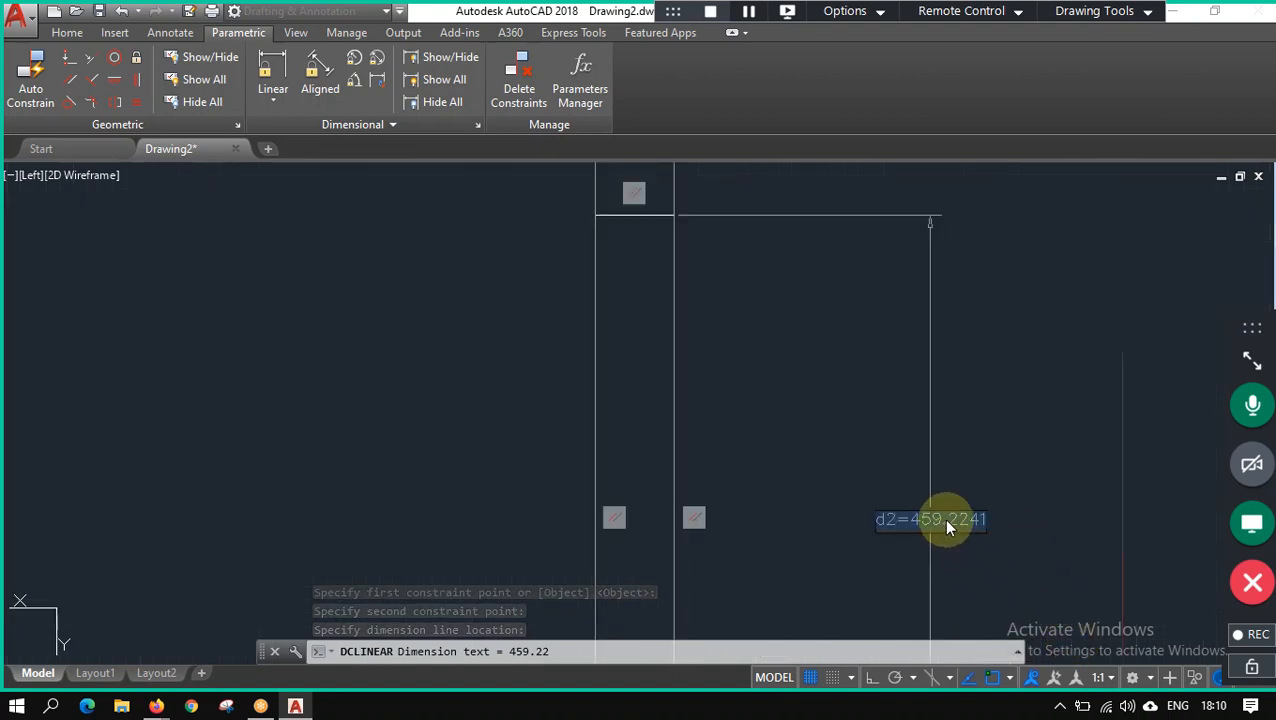
{"action": "key", "text": "Return"}
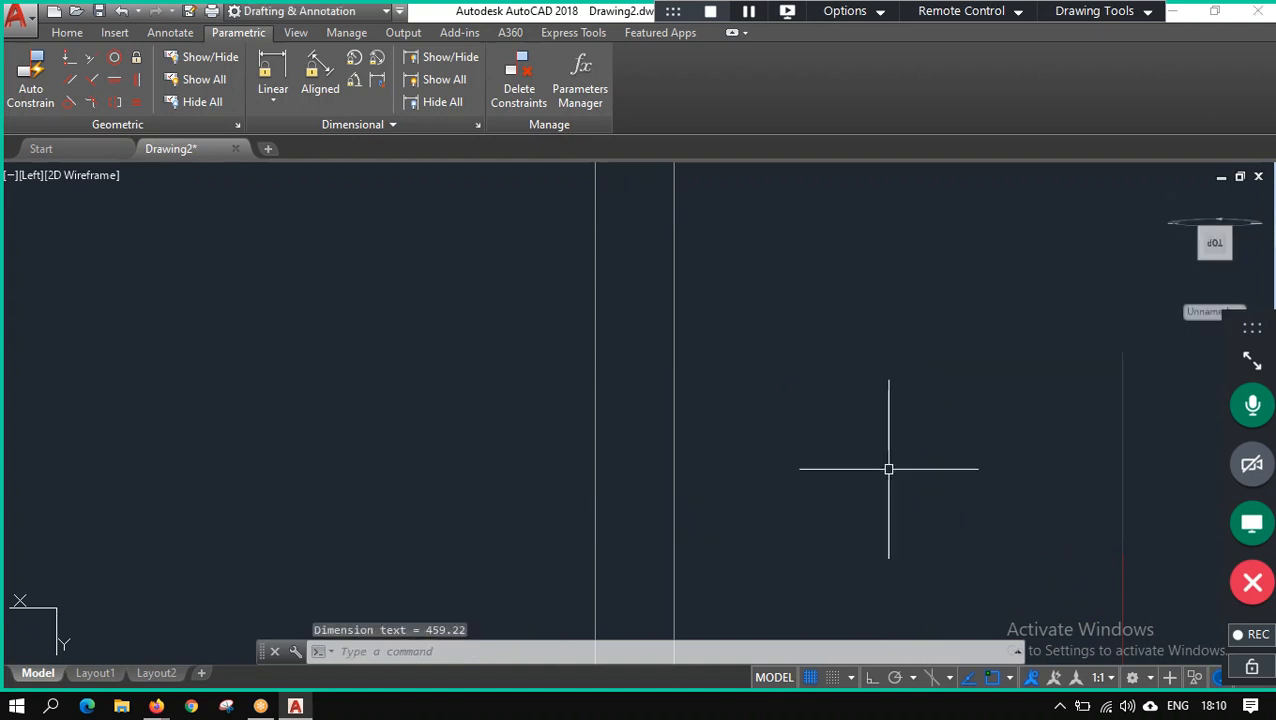
Delete the width and height dimensional constraints, d1 and d2, from the rectangle.
{"action": "scroll", "coordinate": [888, 468], "scroll_direction": "down", "scroll_amount": 5}
{"action": "scroll", "coordinate": [940, 521], "scroll_direction": "up", "scroll_amount": 3}
{"action": "scroll", "coordinate": [938, 569], "scroll_direction": "down", "scroll_amount": 1}
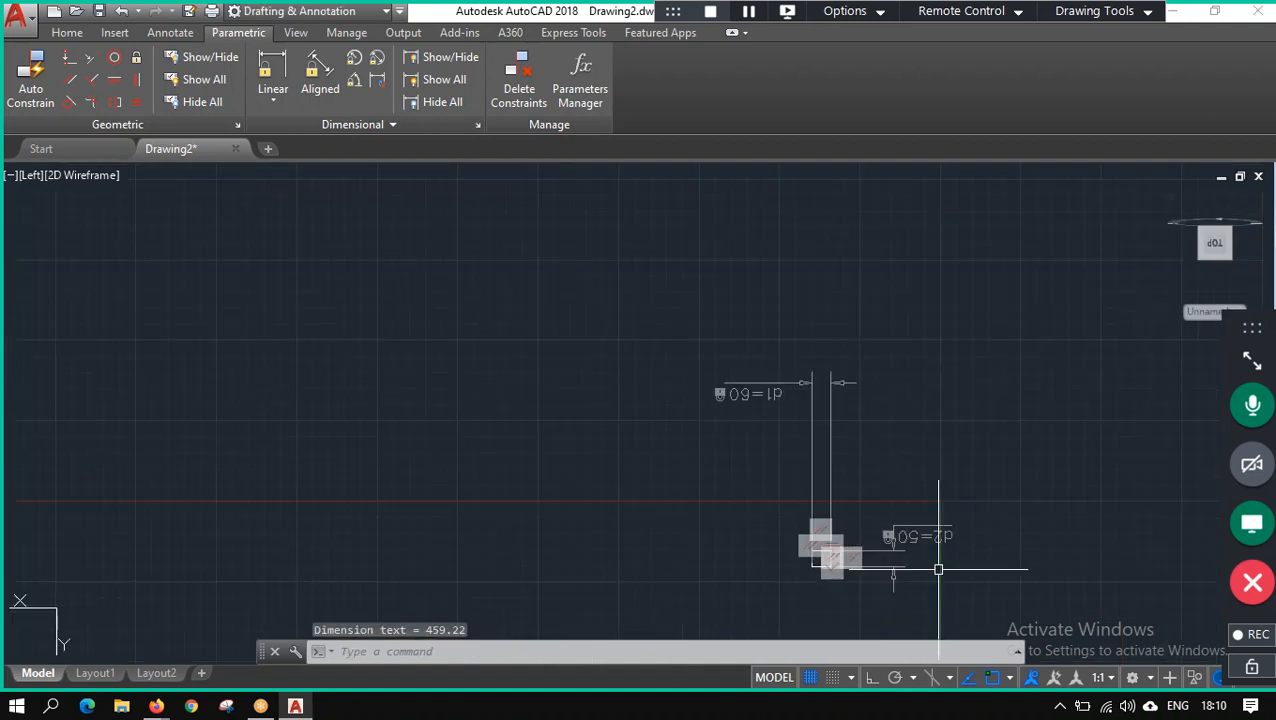
{"action": "scroll", "coordinate": [938, 569], "scroll_direction": "up", "scroll_amount": 3}
{"action": "scroll", "coordinate": [826, 435], "scroll_direction": "up", "scroll_amount": 2}
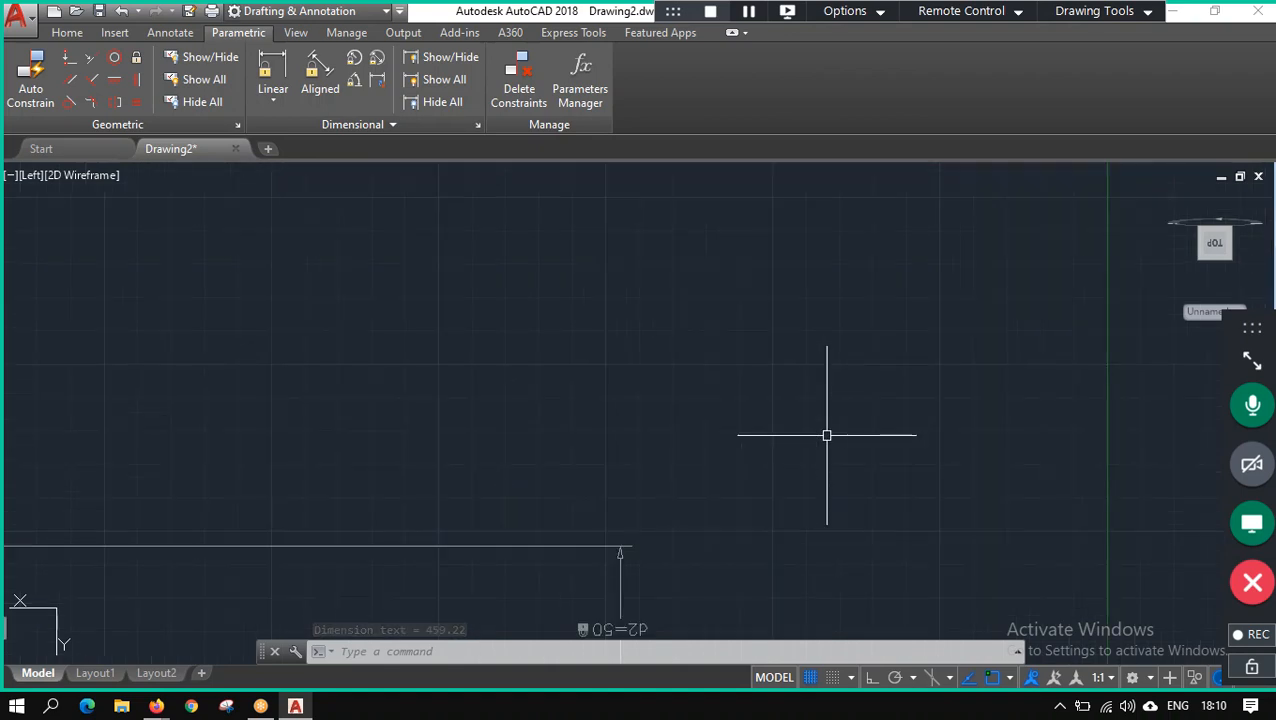
{"action": "scroll", "coordinate": [825, 437], "scroll_direction": "down", "scroll_amount": 3}
{"action": "scroll", "coordinate": [773, 385], "scroll_direction": "down", "scroll_amount": 2}
{"action": "scroll", "coordinate": [745, 270], "scroll_direction": "up", "scroll_amount": 1}
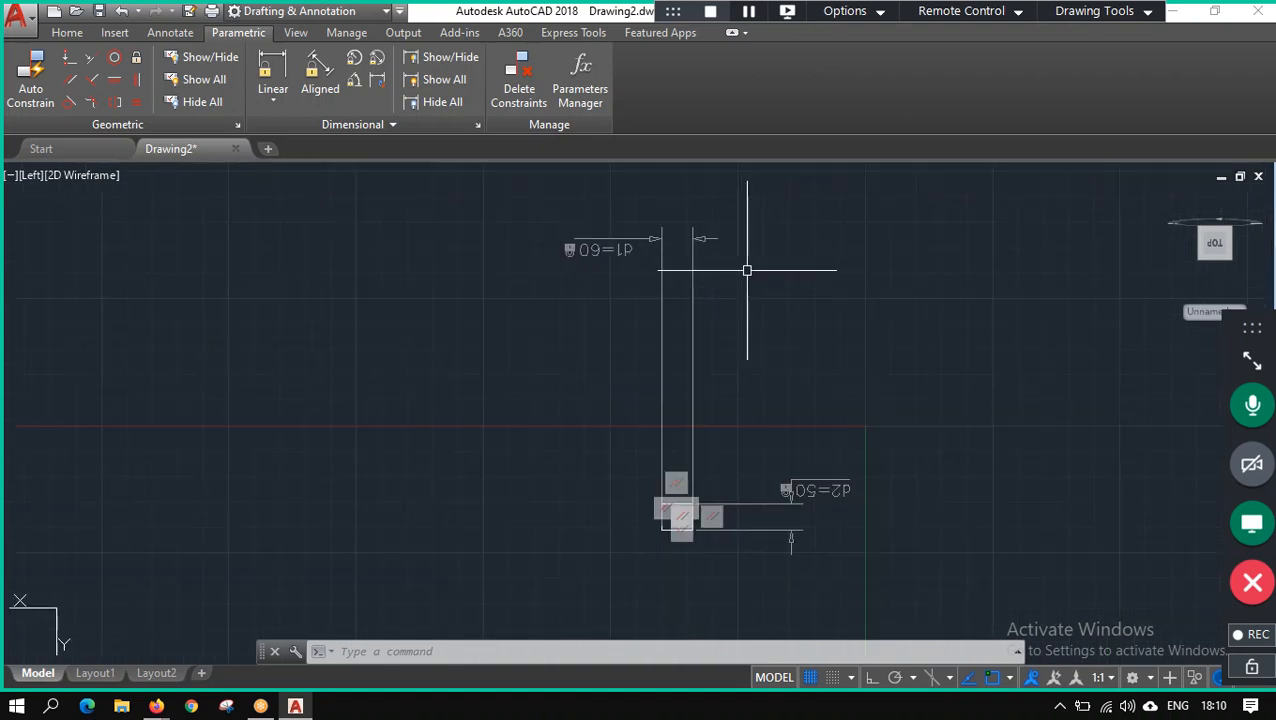
{"action": "left_click", "coordinate": [663, 240]}
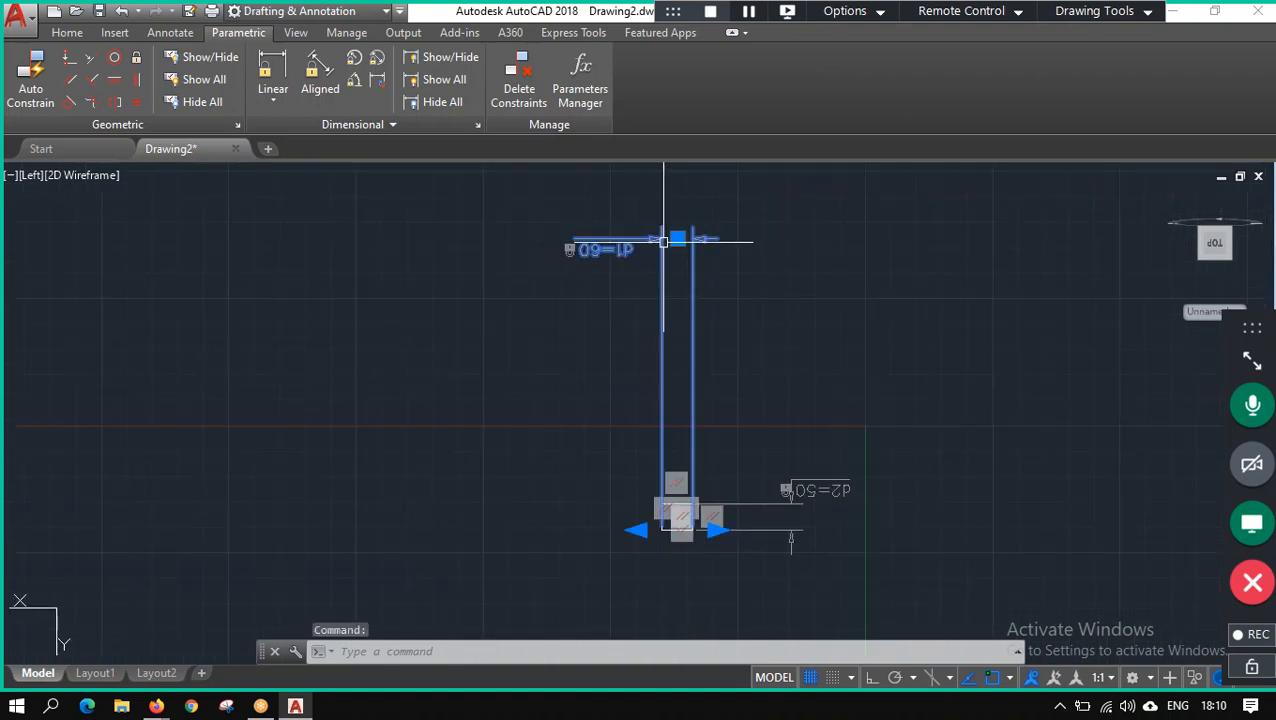
{"action": "key", "text": "Delete"}
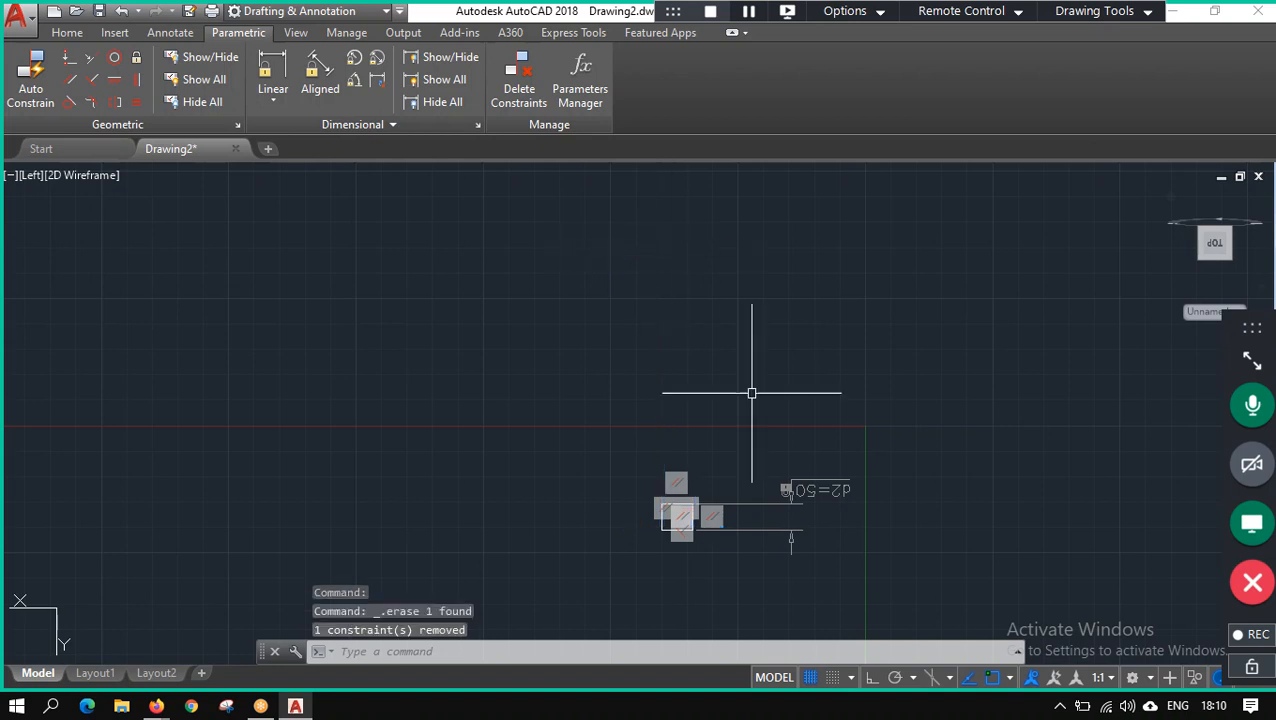
{"action": "left_click", "coordinate": [823, 492]}
{"action": "key", "text": "Delete"}
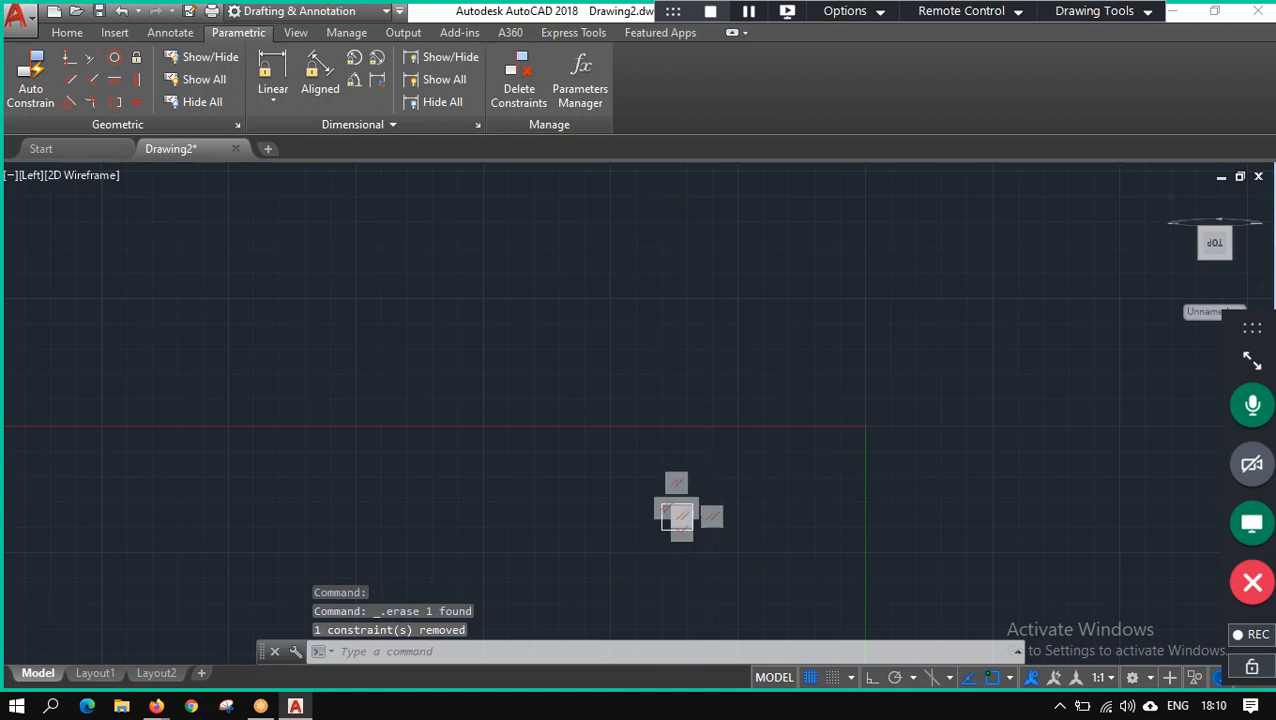
Remove the parallel, perpendicular and horizontal geometric constraints from the rectangle.
{"action": "scroll", "coordinate": [680, 515], "scroll_direction": "up", "scroll_amount": 5}
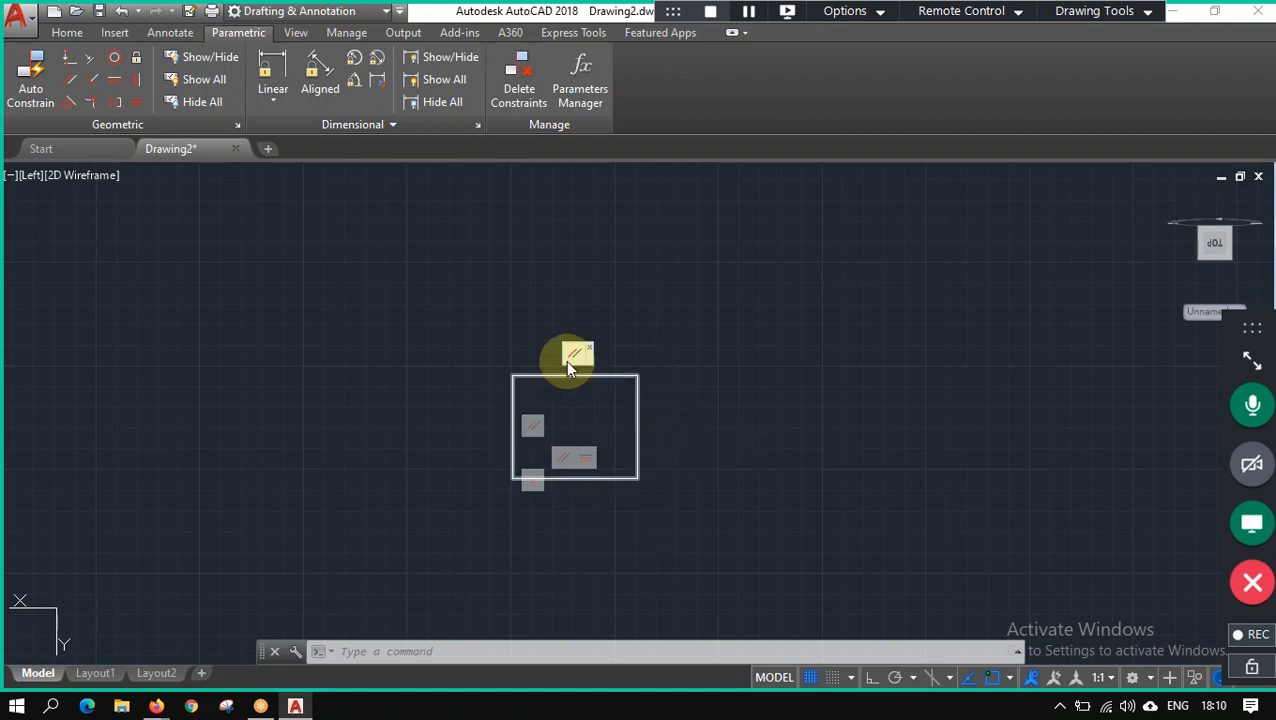
{"action": "left_click", "coordinate": [592, 346]}
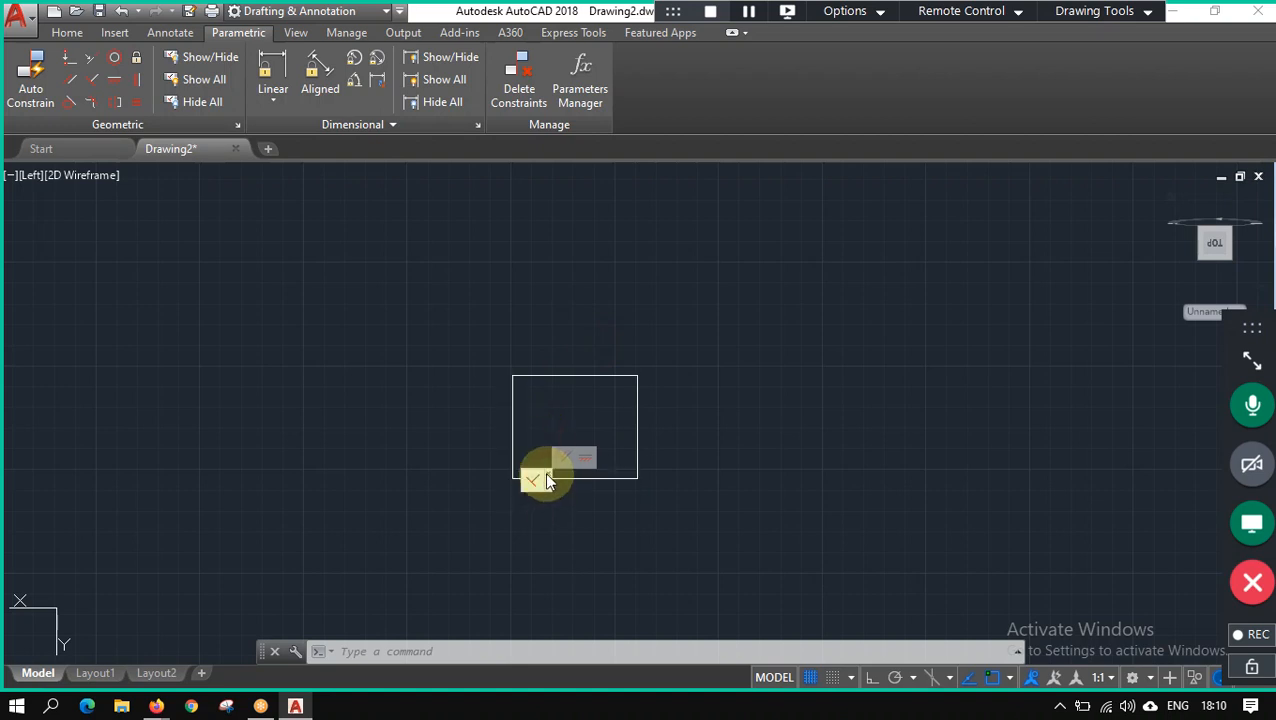
{"action": "left_click", "coordinate": [601, 457]}
{"action": "scroll", "coordinate": [570, 468], "scroll_direction": "up", "scroll_amount": 4}
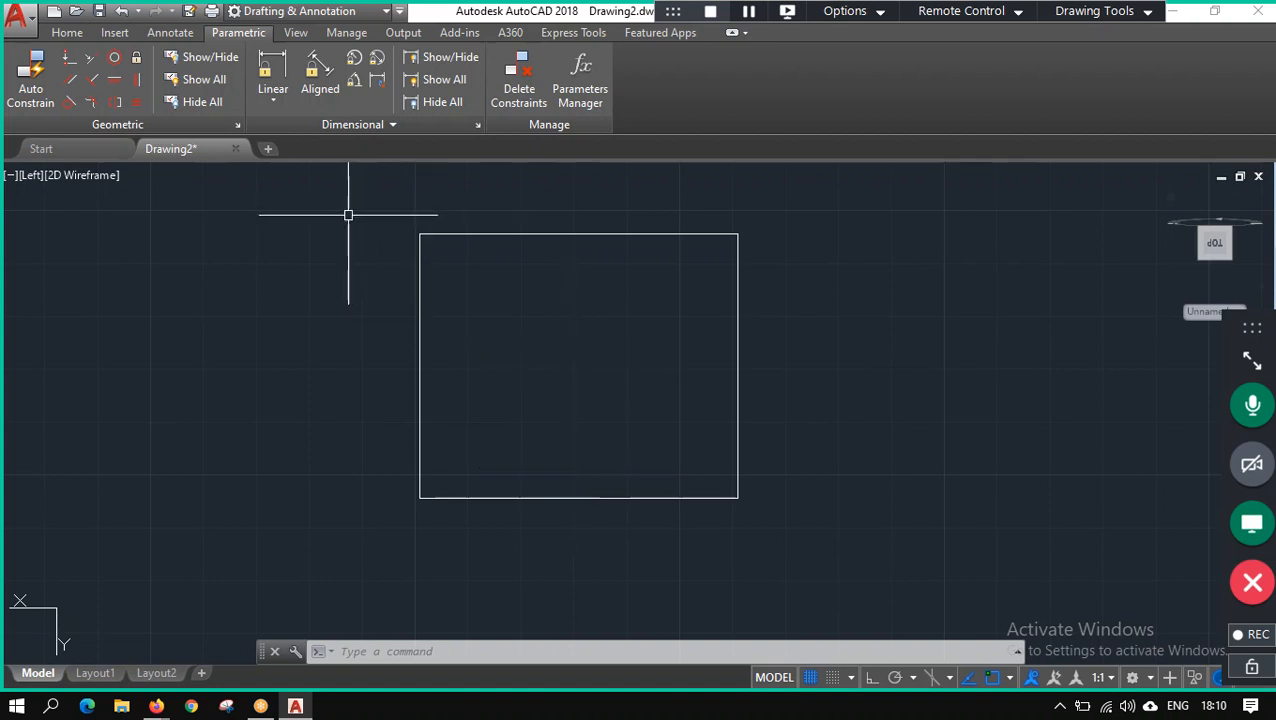
Open the Layer Properties Manager and try to rename layer 0.
{"action": "left_click", "coordinate": [60, 36]}
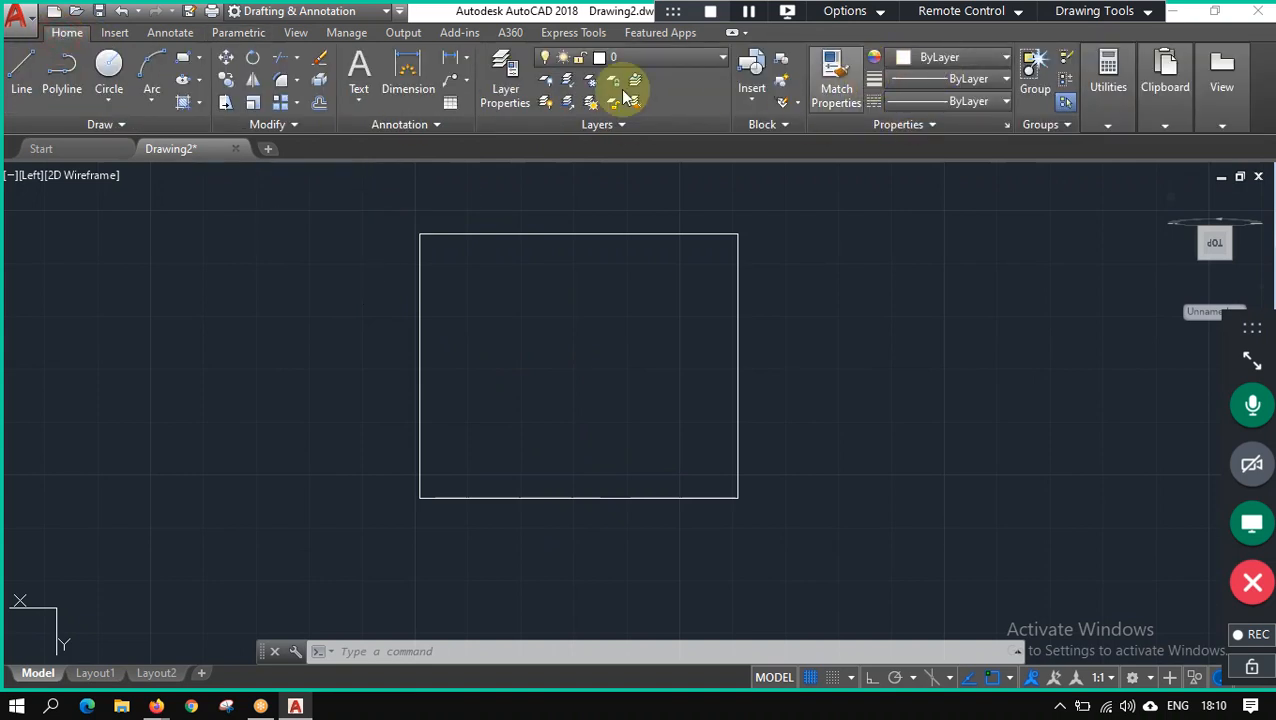
{"action": "left_click", "coordinate": [513, 92]}
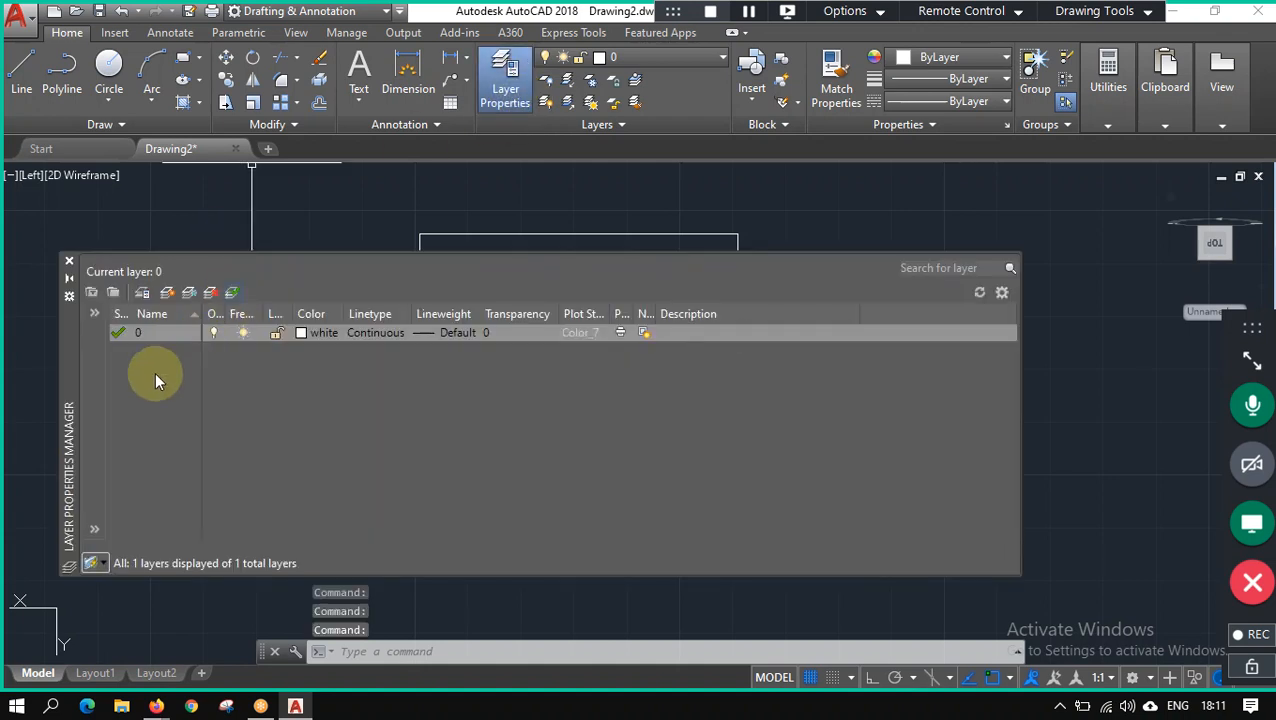
{"action": "left_click", "coordinate": [148, 337]}
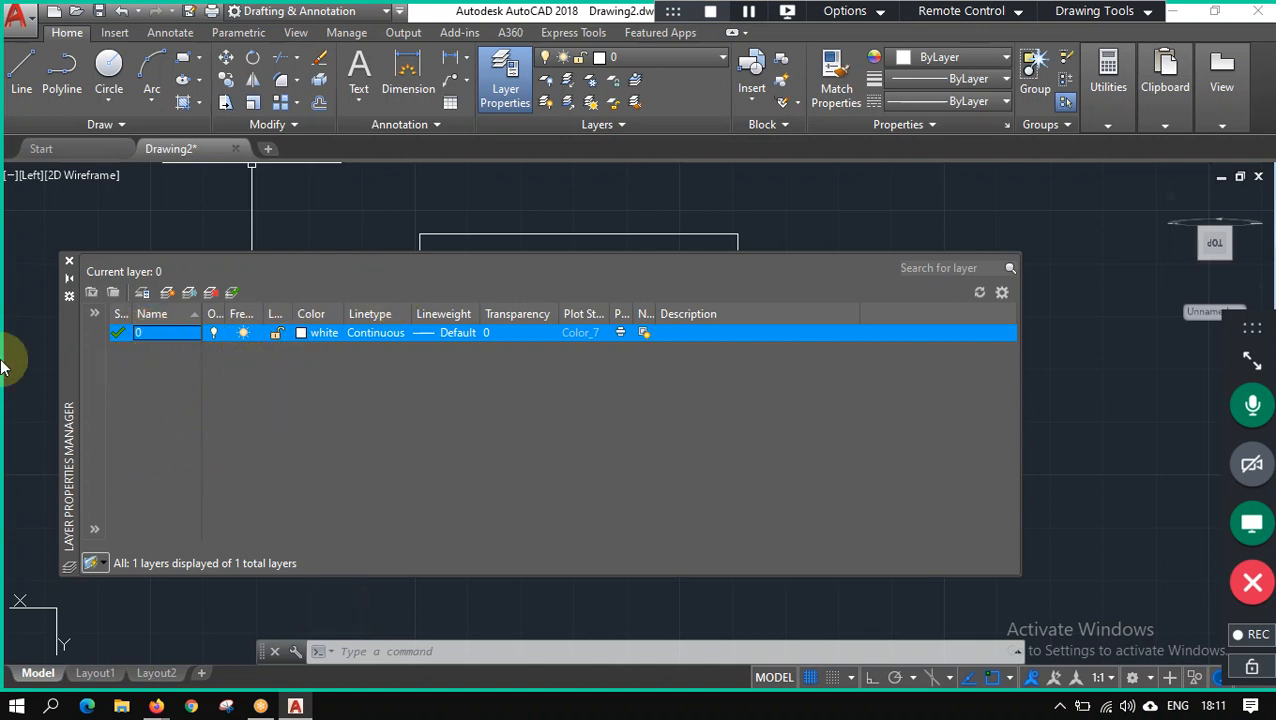
{"action": "left_click", "coordinate": [148, 331]}
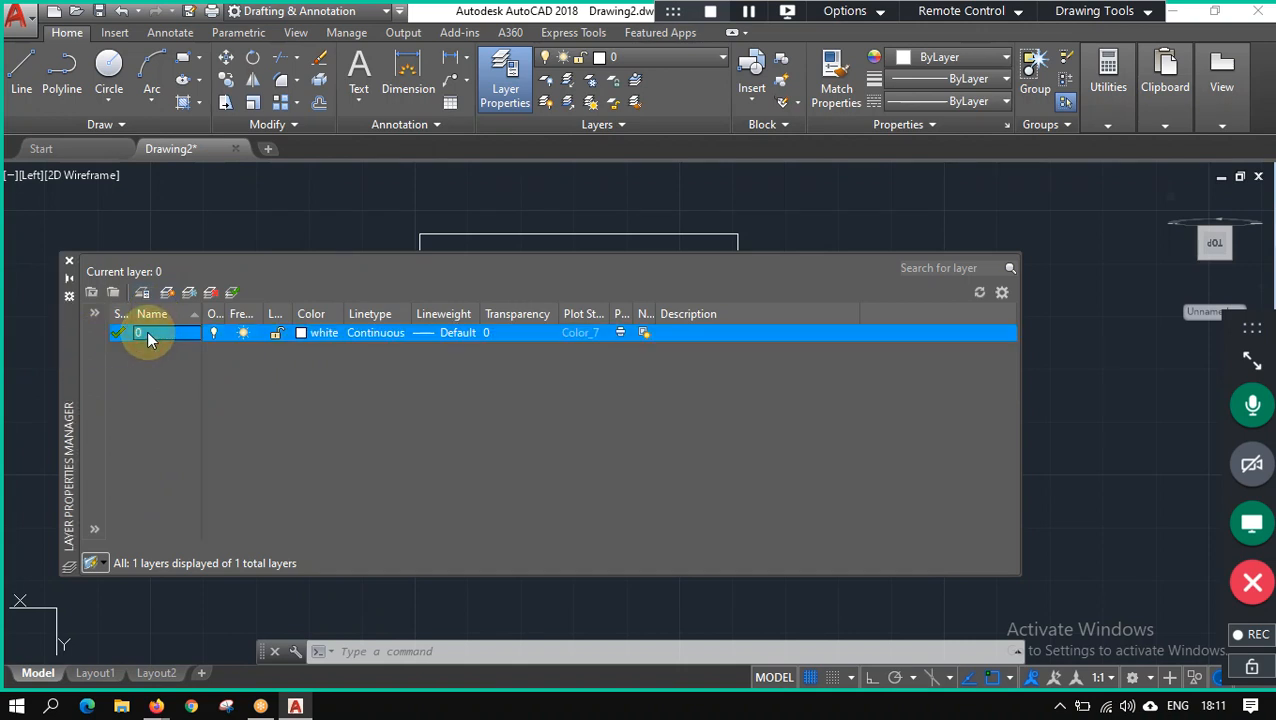
{"action": "left_click", "coordinate": [147, 331]}
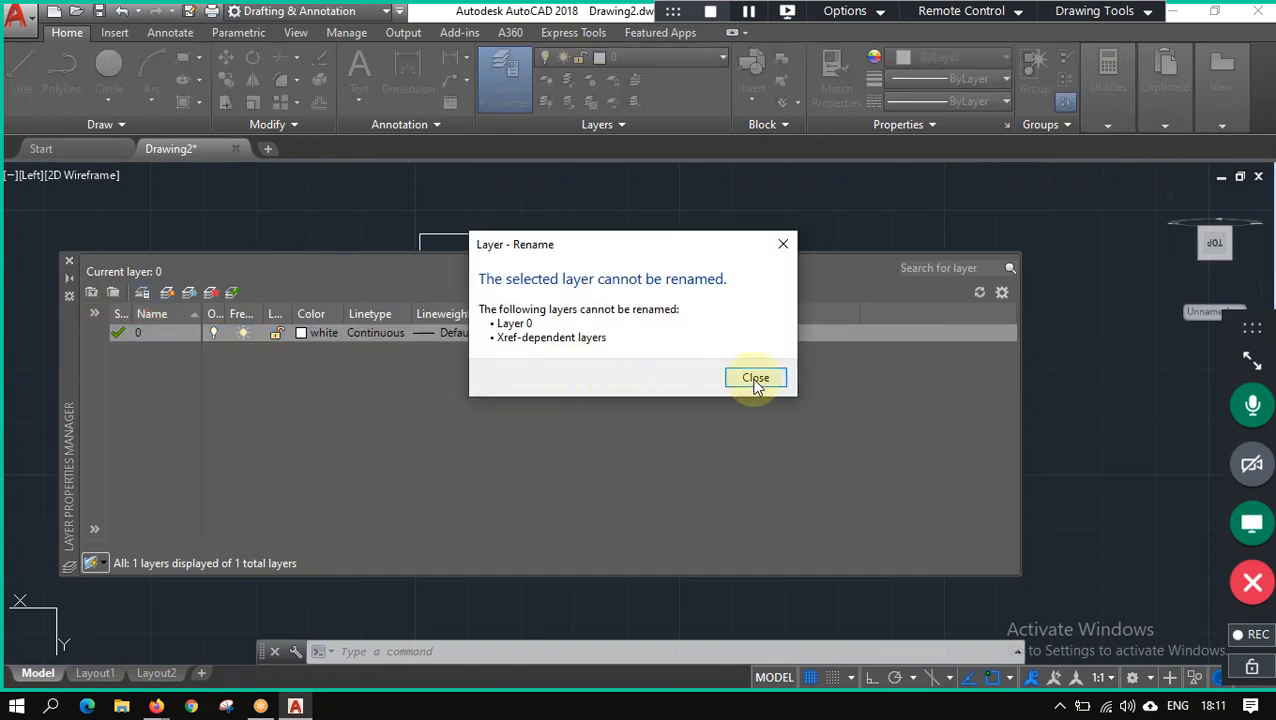
{"action": "key", "text": "Return"}
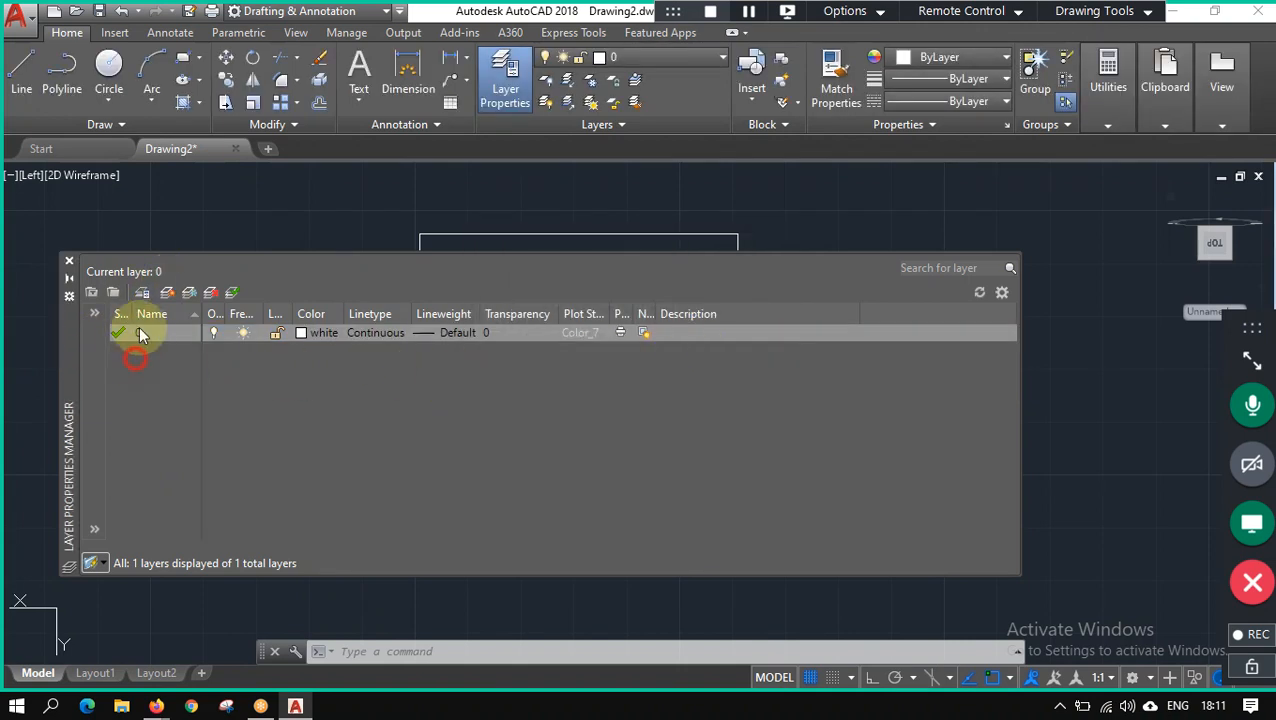
Create a new layer named Wall.
{"action": "left_click", "coordinate": [140, 333]}
{"action": "left_click", "coordinate": [167, 292]}
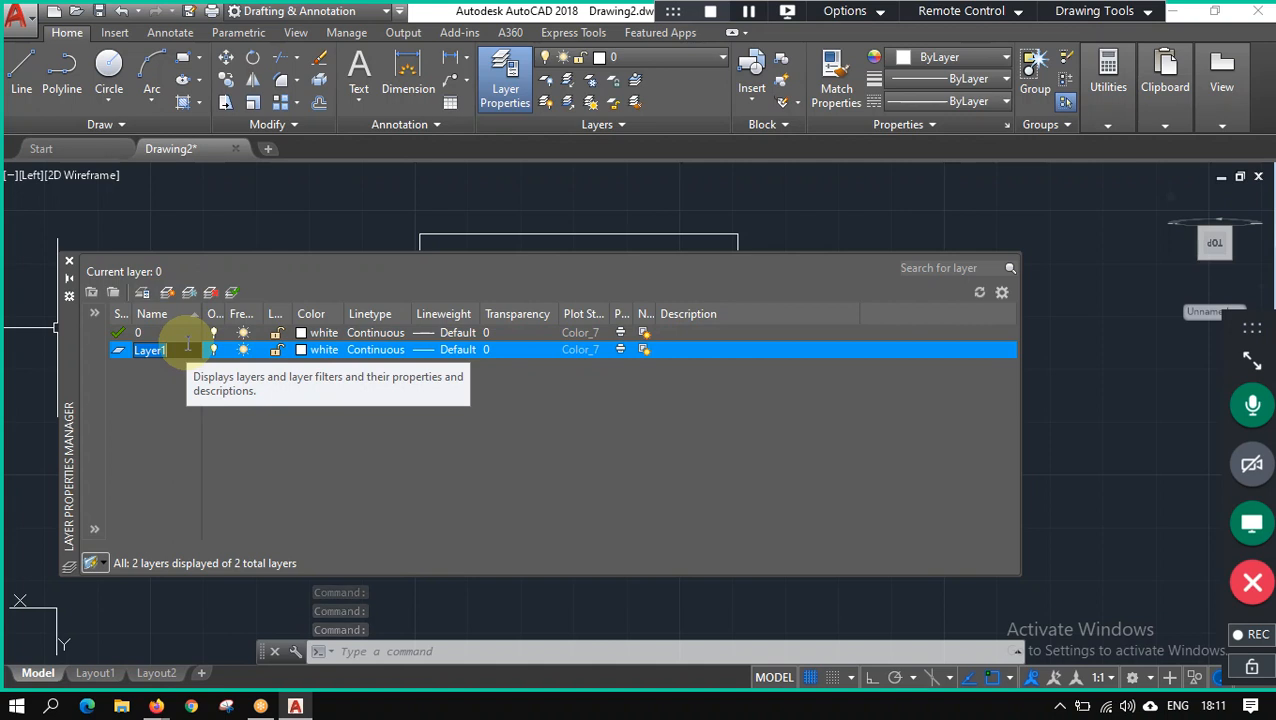
{"action": "type", "text": "Wall"}
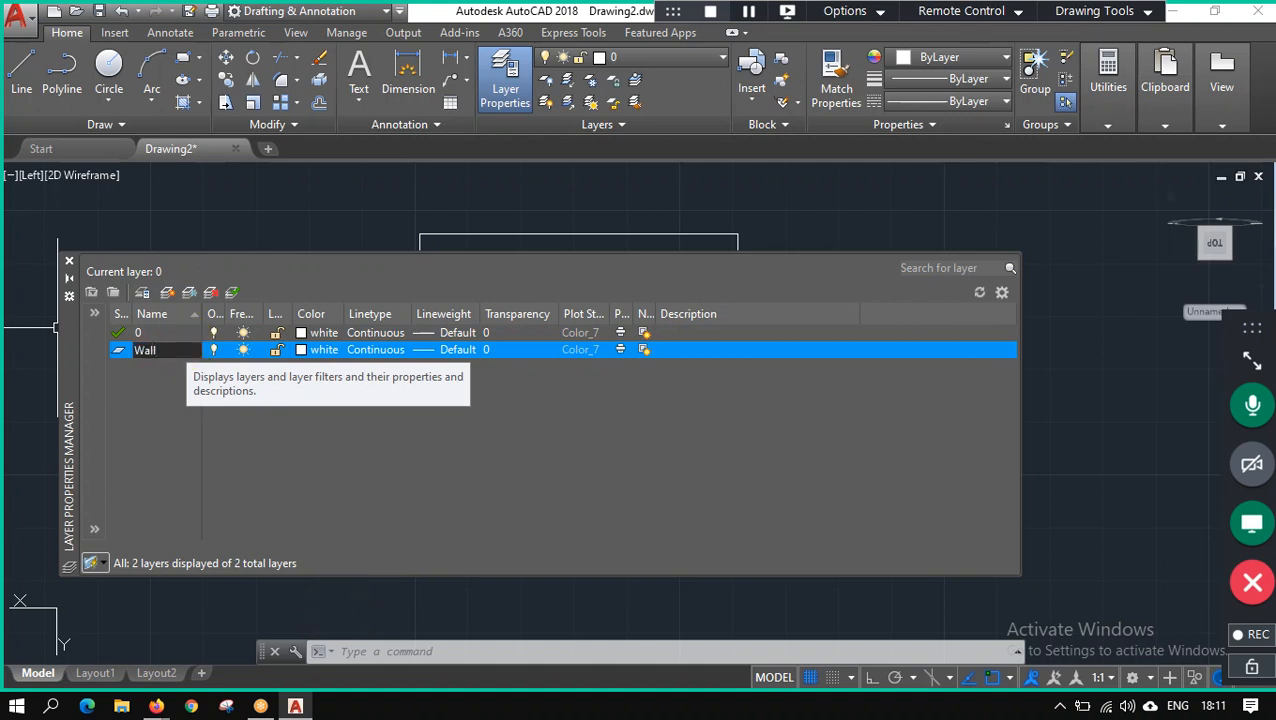
{"action": "key", "text": "Return"}
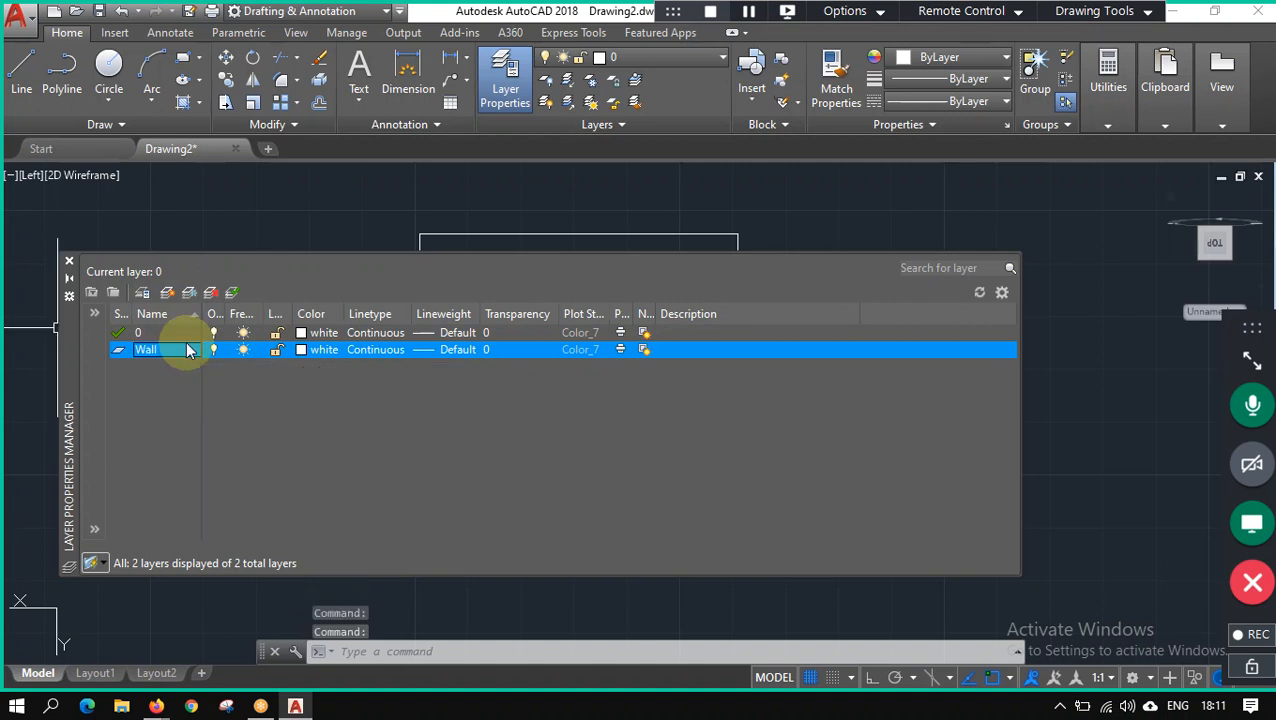
Set the Wall layer's color to yellow, index color 50.
{"action": "left_click", "coordinate": [175, 333]}
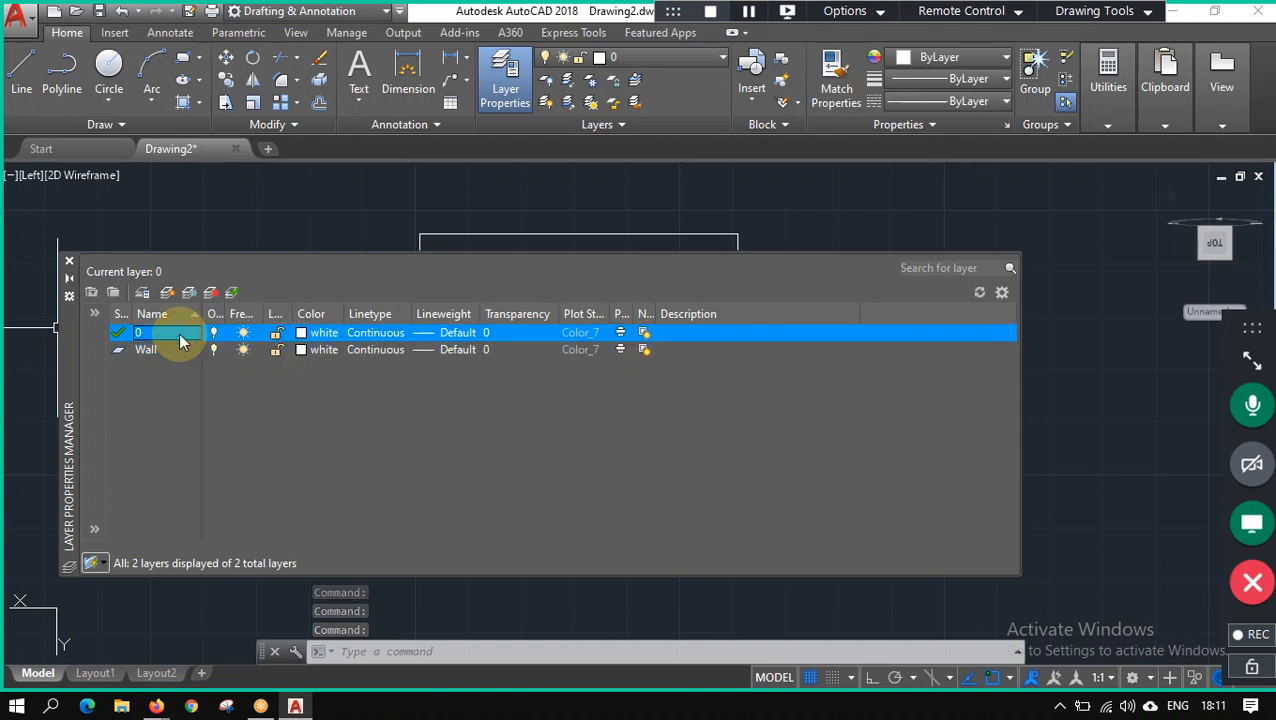
{"action": "left_click", "coordinate": [170, 456]}
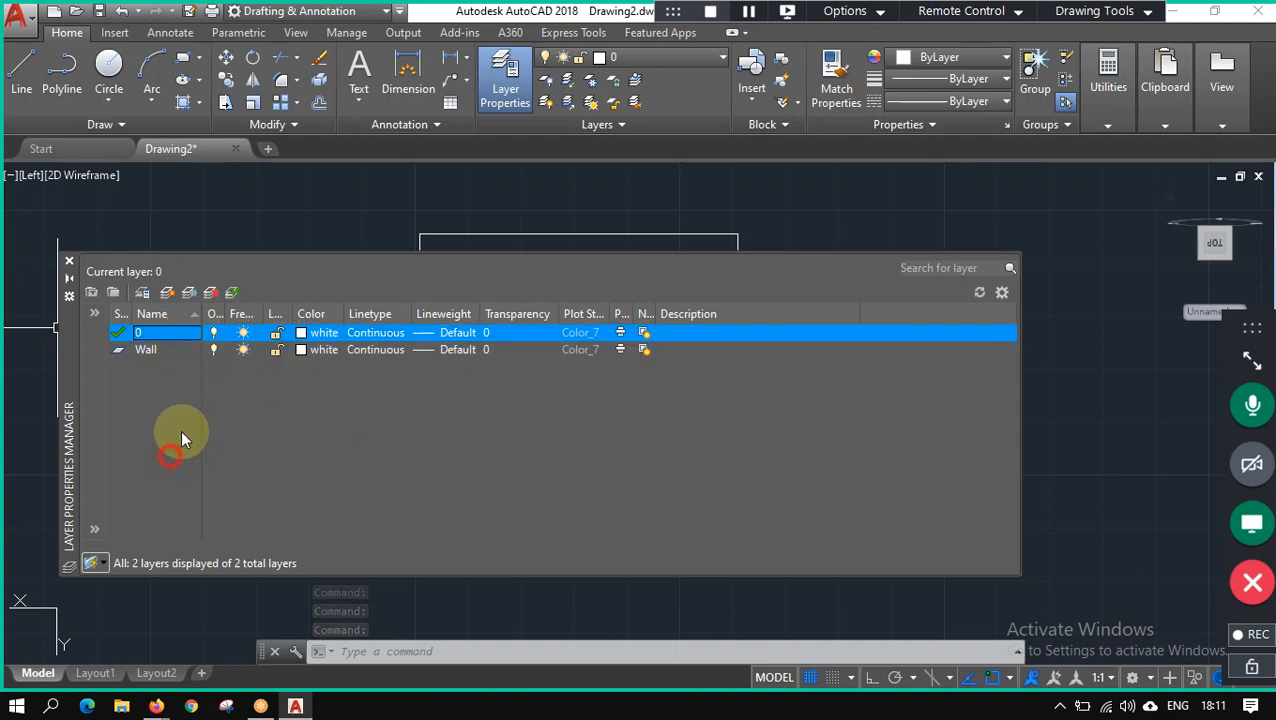
{"action": "left_click", "coordinate": [300, 350]}
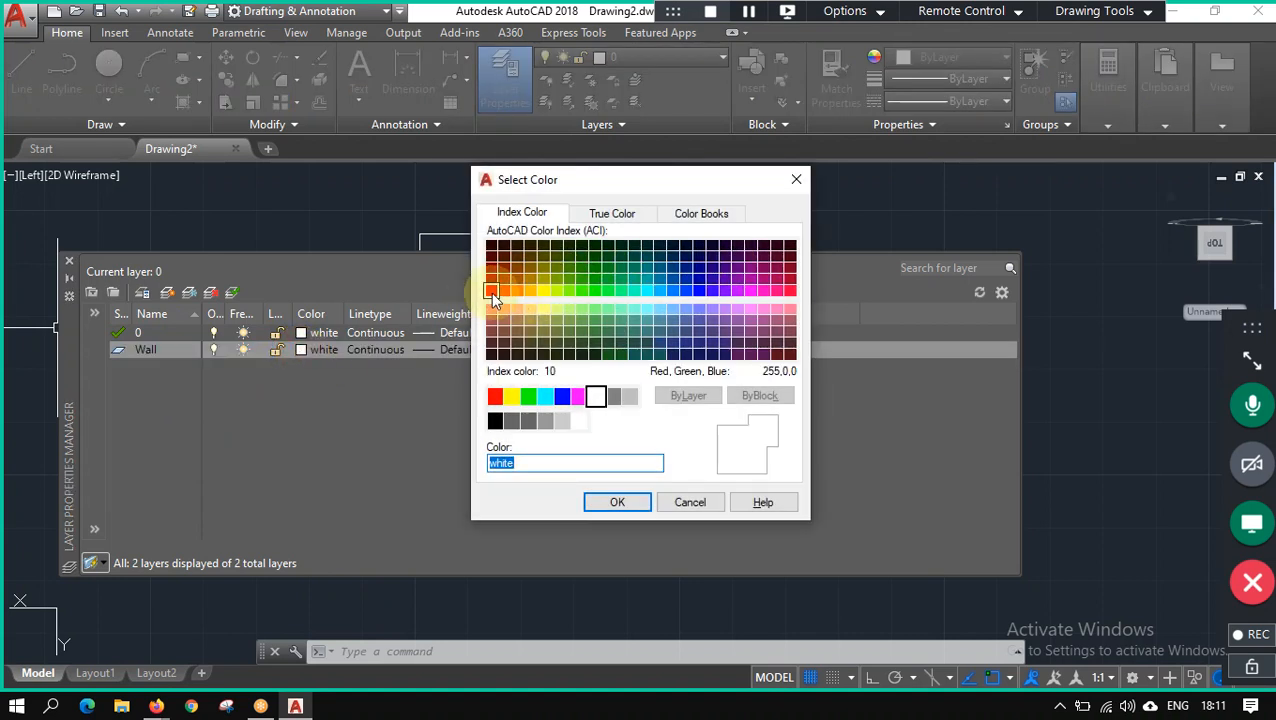
{"action": "left_click", "coordinate": [543, 291]}
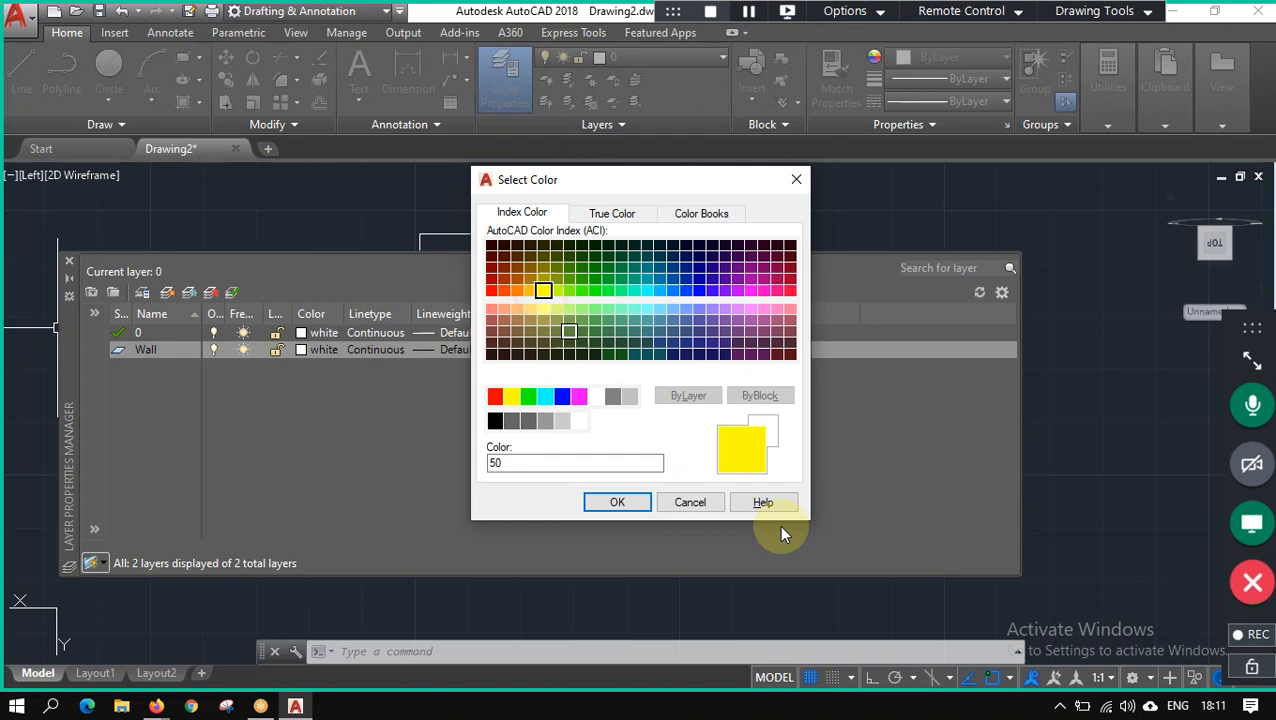
{"action": "left_click", "coordinate": [617, 502]}
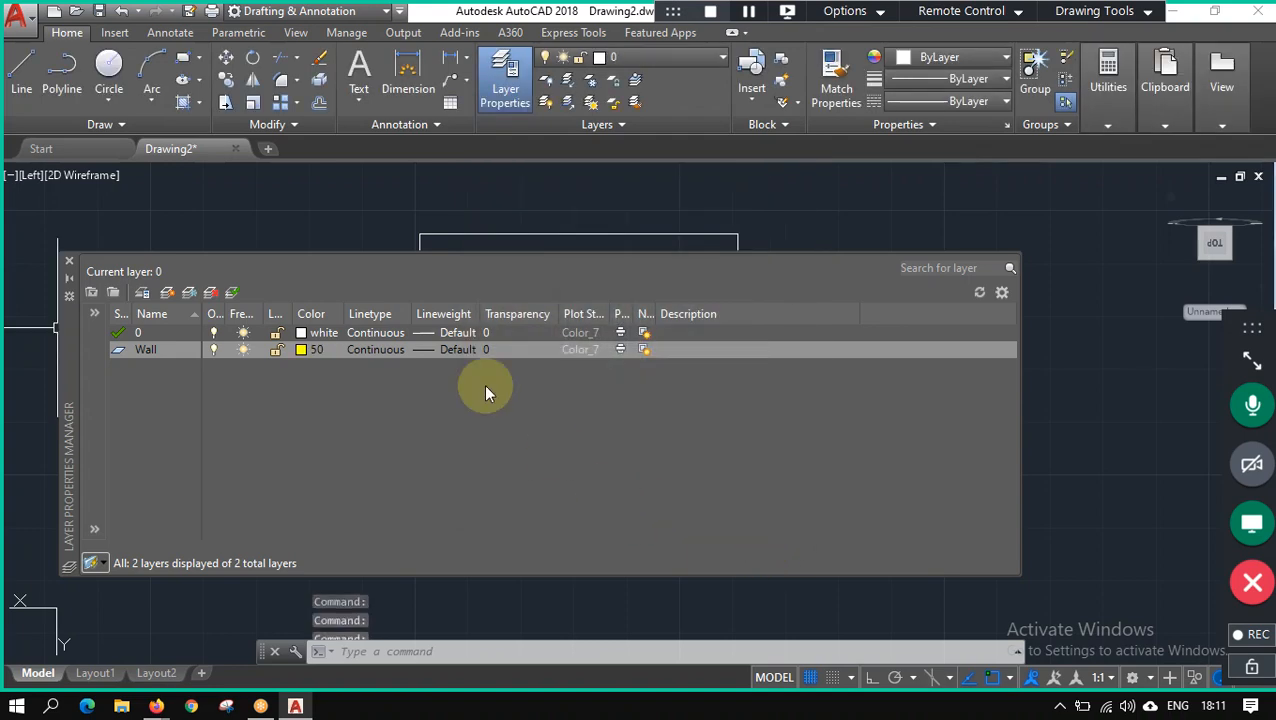
Set layer 0's lineweight to 0.30 mm and close the Layer Properties Manager.
{"action": "left_click", "coordinate": [456, 333]}
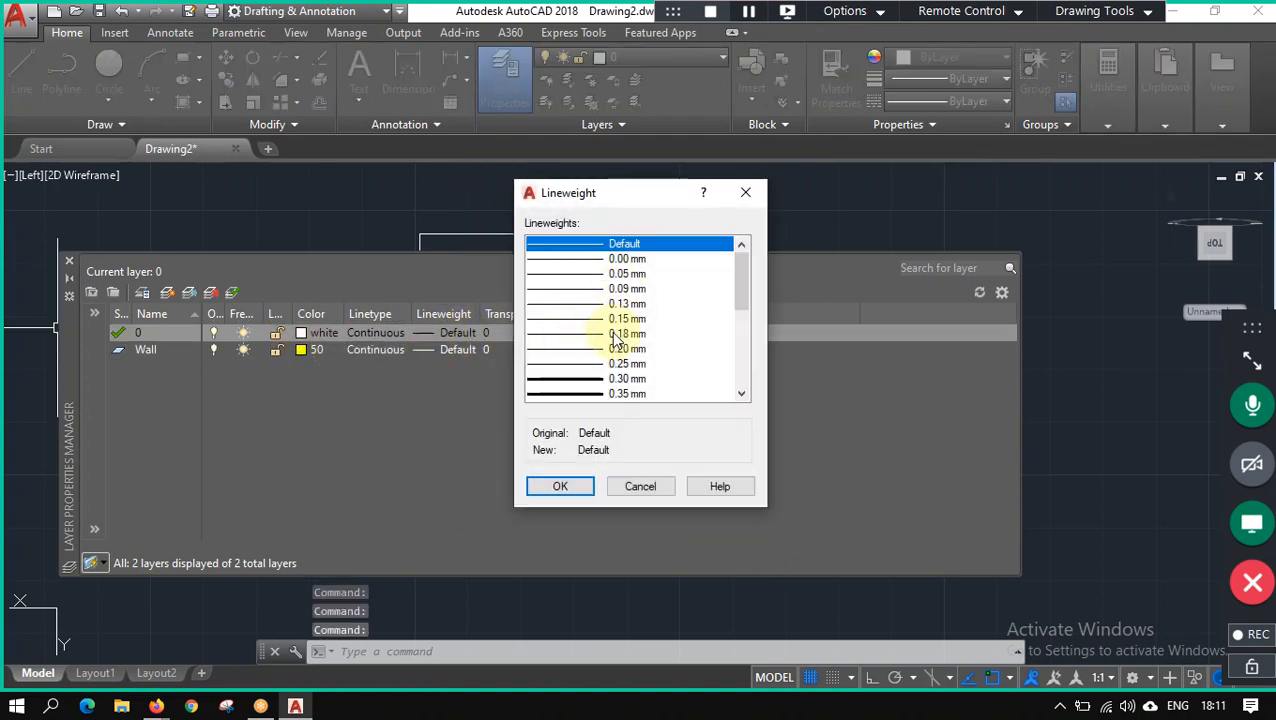
{"action": "scroll", "coordinate": [617, 345], "scroll_direction": "down", "scroll_amount": 1}
{"action": "left_click", "coordinate": [610, 333]}
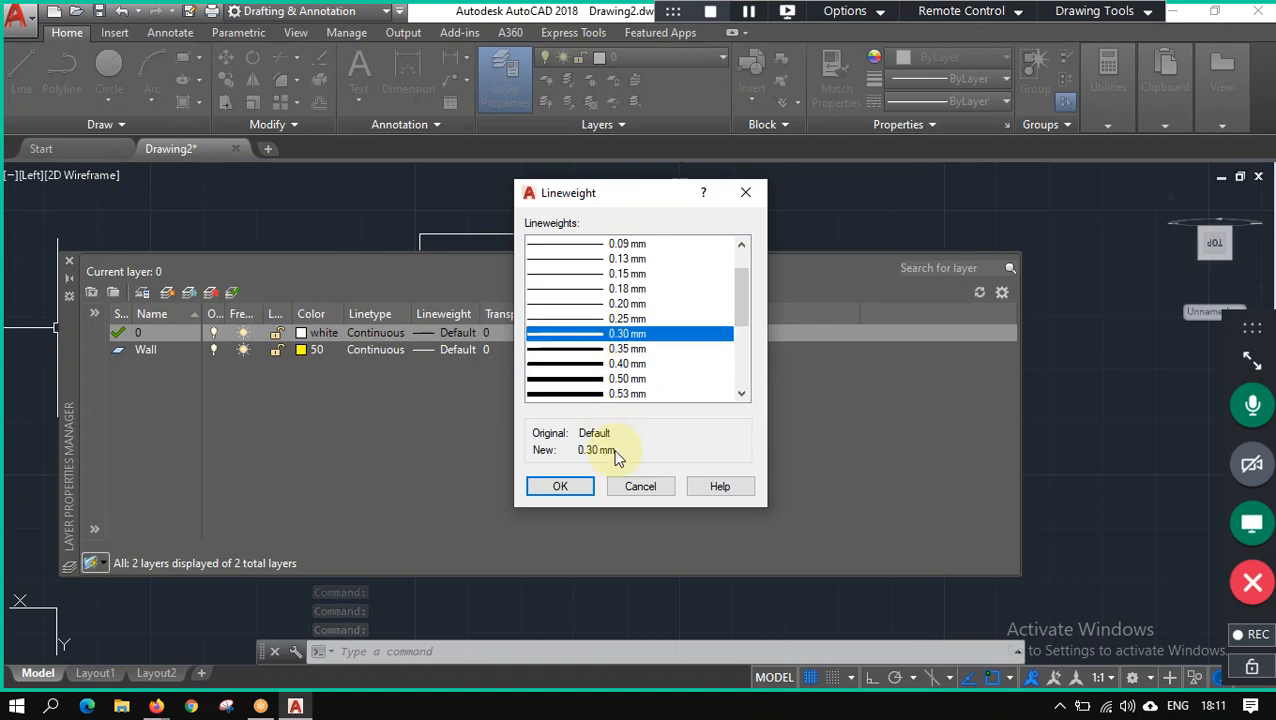
{"action": "left_click", "coordinate": [568, 488]}
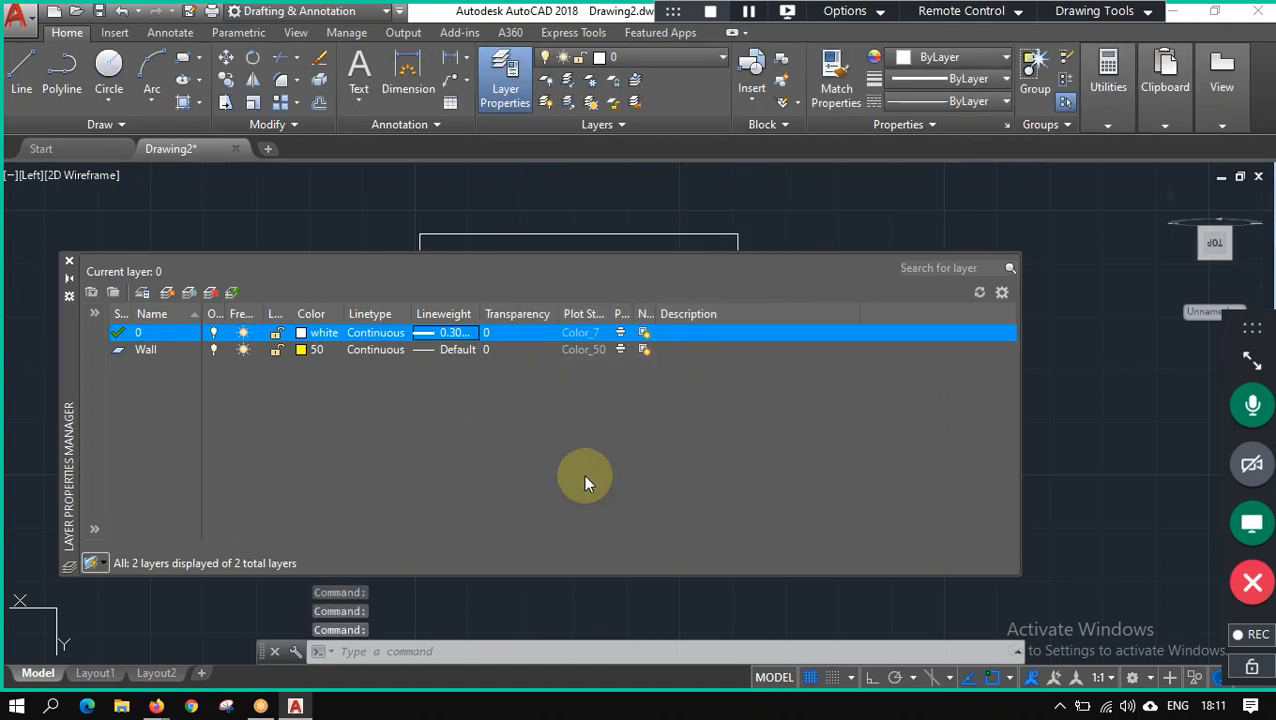
{"action": "left_click", "coordinate": [70, 262]}
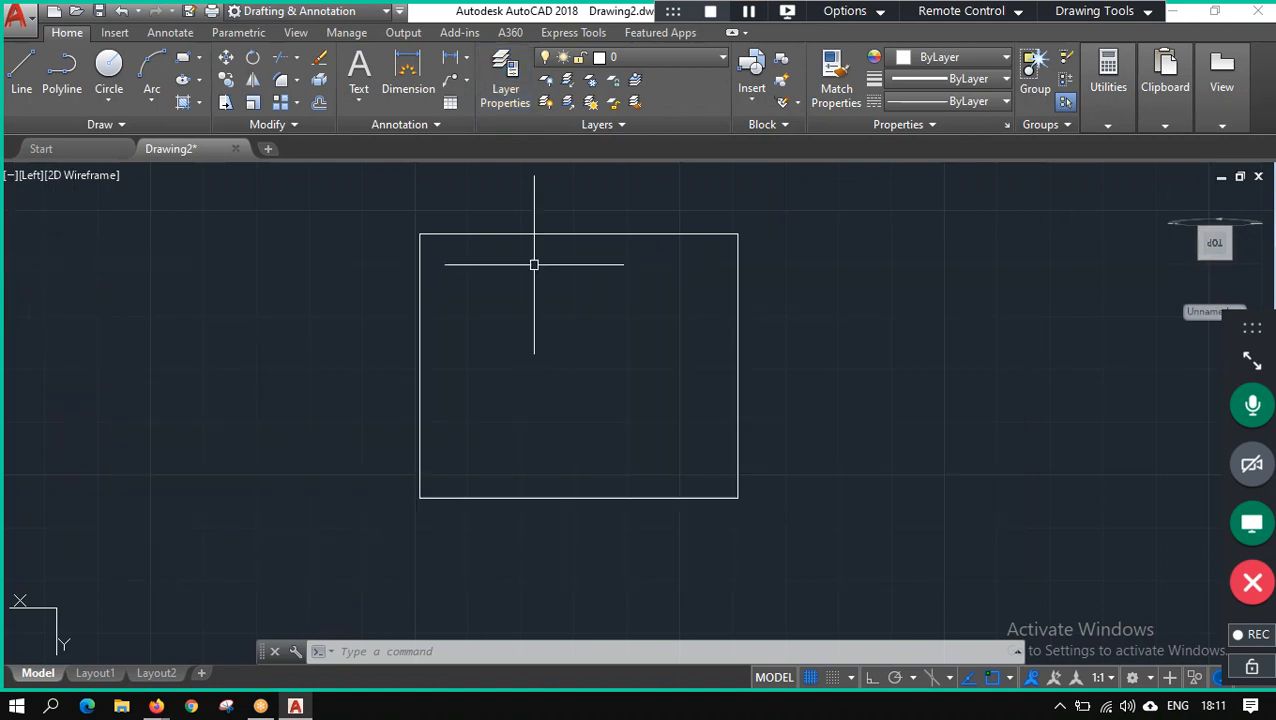
Override the rectangle's lineweight with 0.50 mm.
{"action": "left_click", "coordinate": [588, 230]}
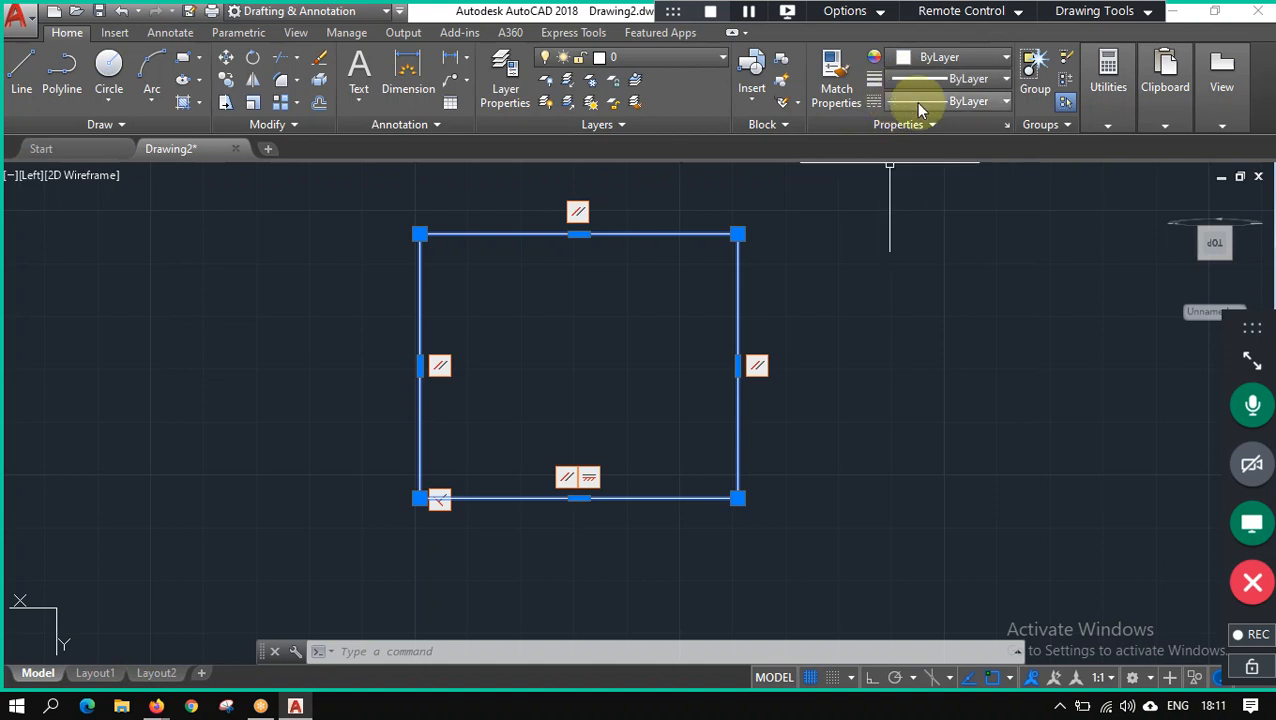
{"action": "left_click", "coordinate": [955, 79]}
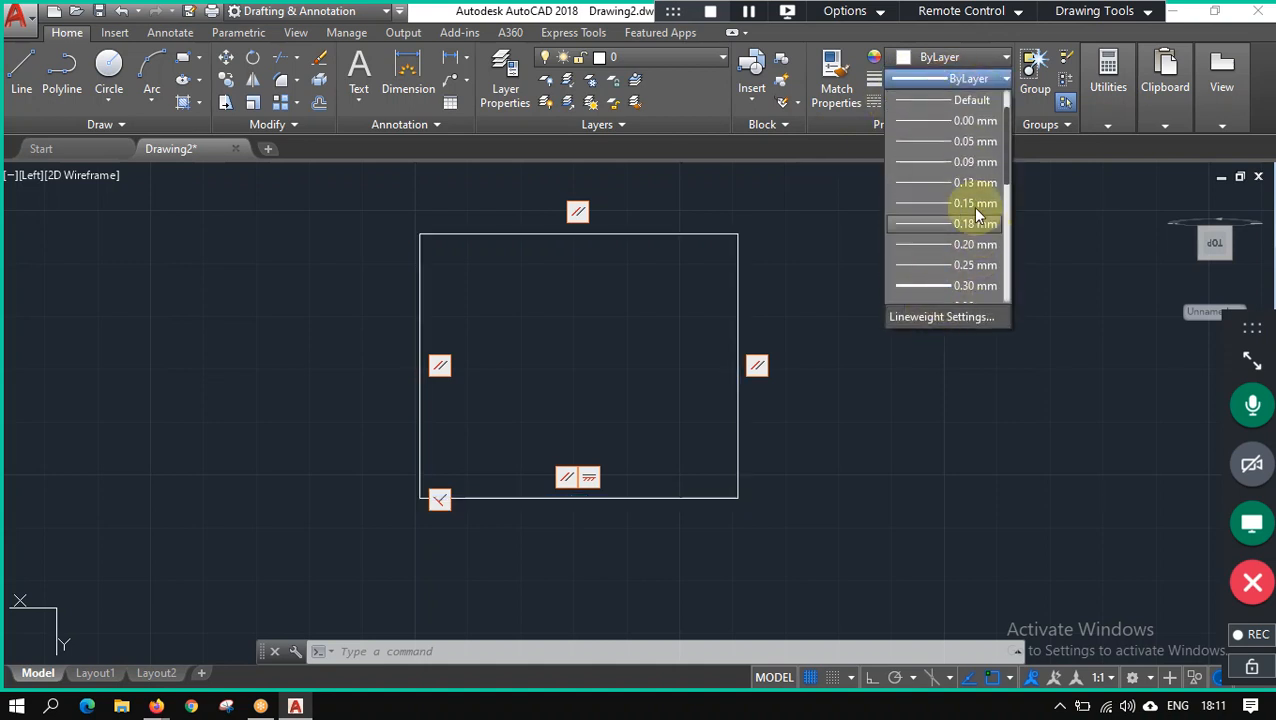
{"action": "scroll", "coordinate": [960, 250], "scroll_direction": "down", "scroll_amount": 1}
{"action": "left_click", "coordinate": [955, 280]}
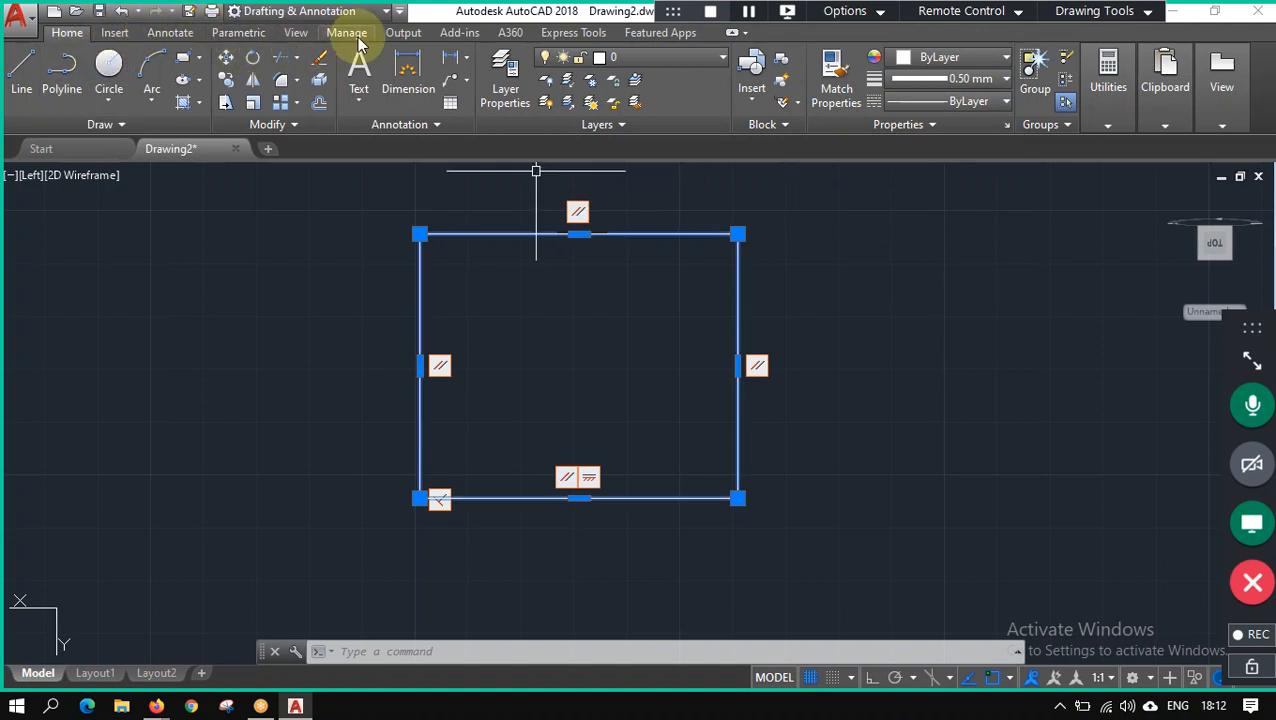
Try to apply Auto Constrain to the selected rectangle.
{"action": "left_click", "coordinate": [237, 33]}
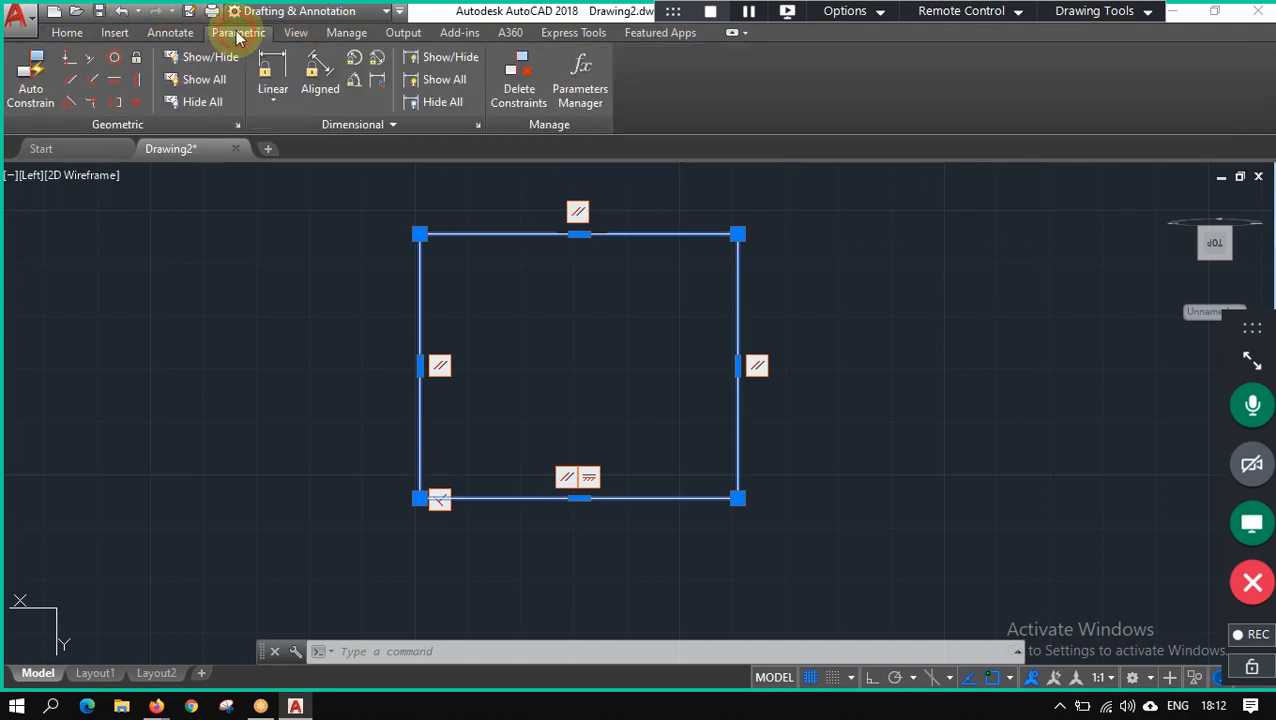
{"action": "left_click", "coordinate": [30, 78]}
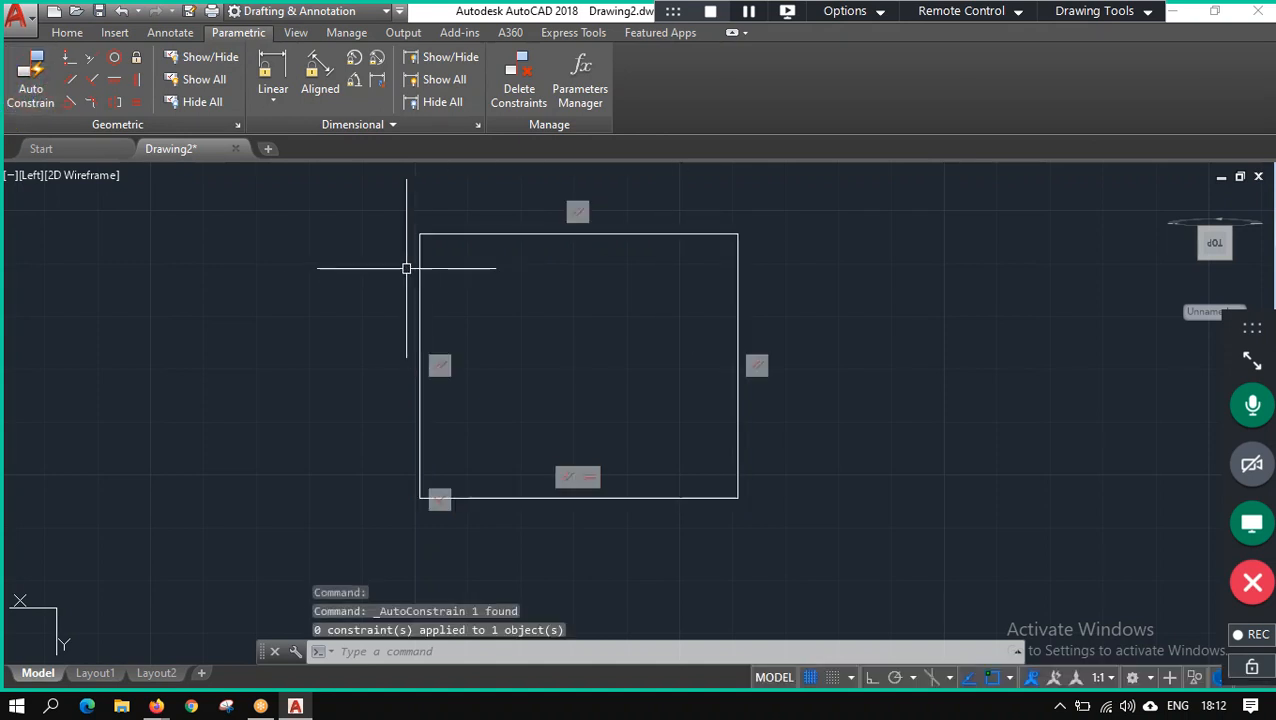
{"action": "key", "text": "Escape"}
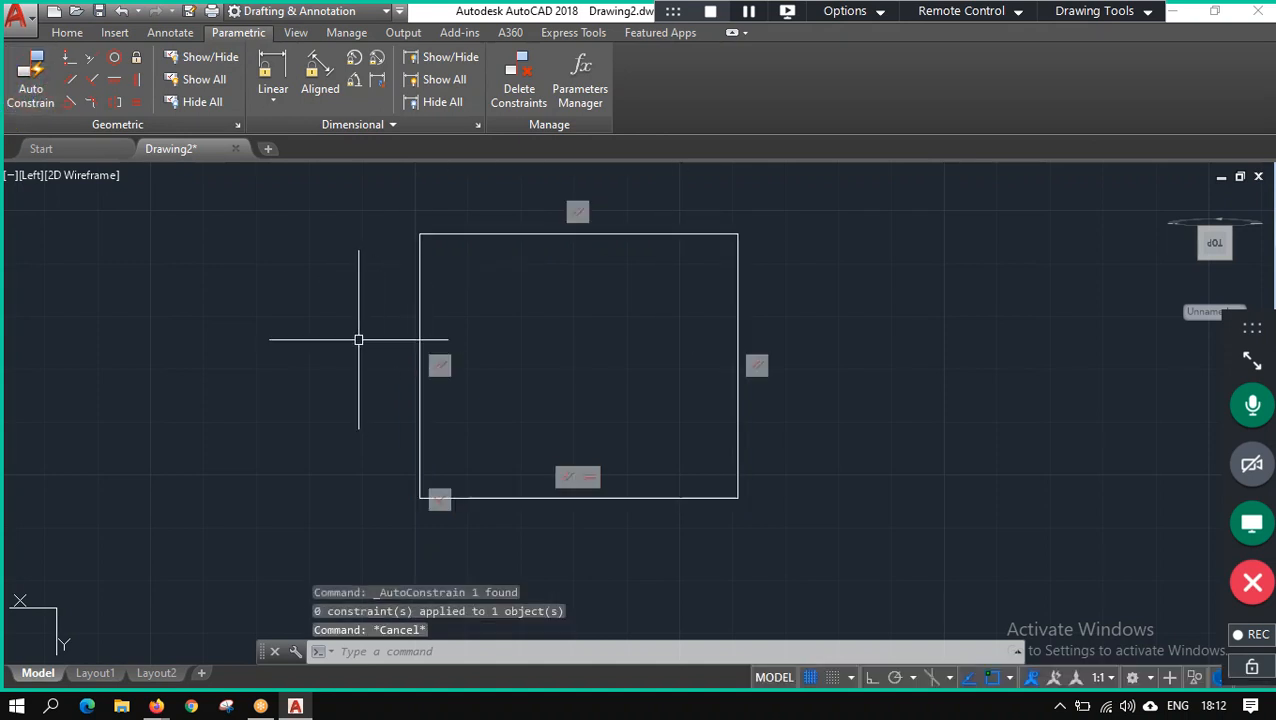
Check the layer list in the Layer Properties Manager and make Wall the current layer.
{"action": "left_click", "coordinate": [64, 32]}
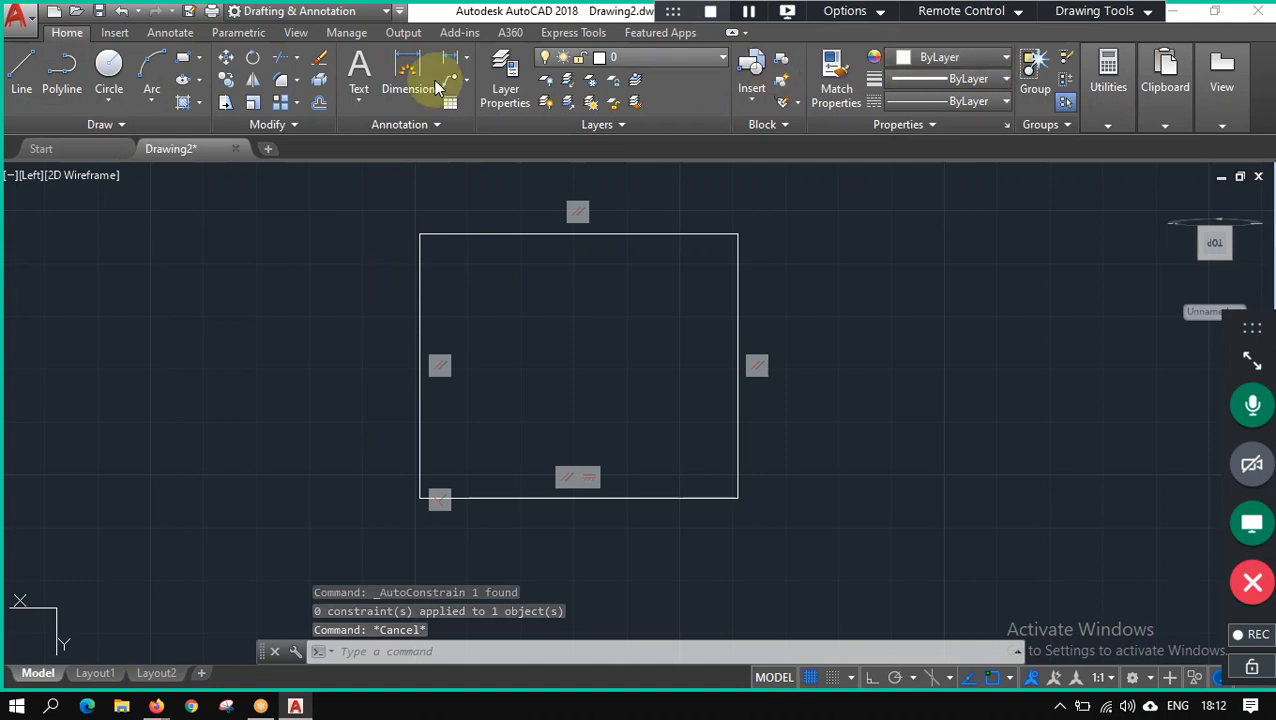
{"action": "left_click", "coordinate": [505, 88]}
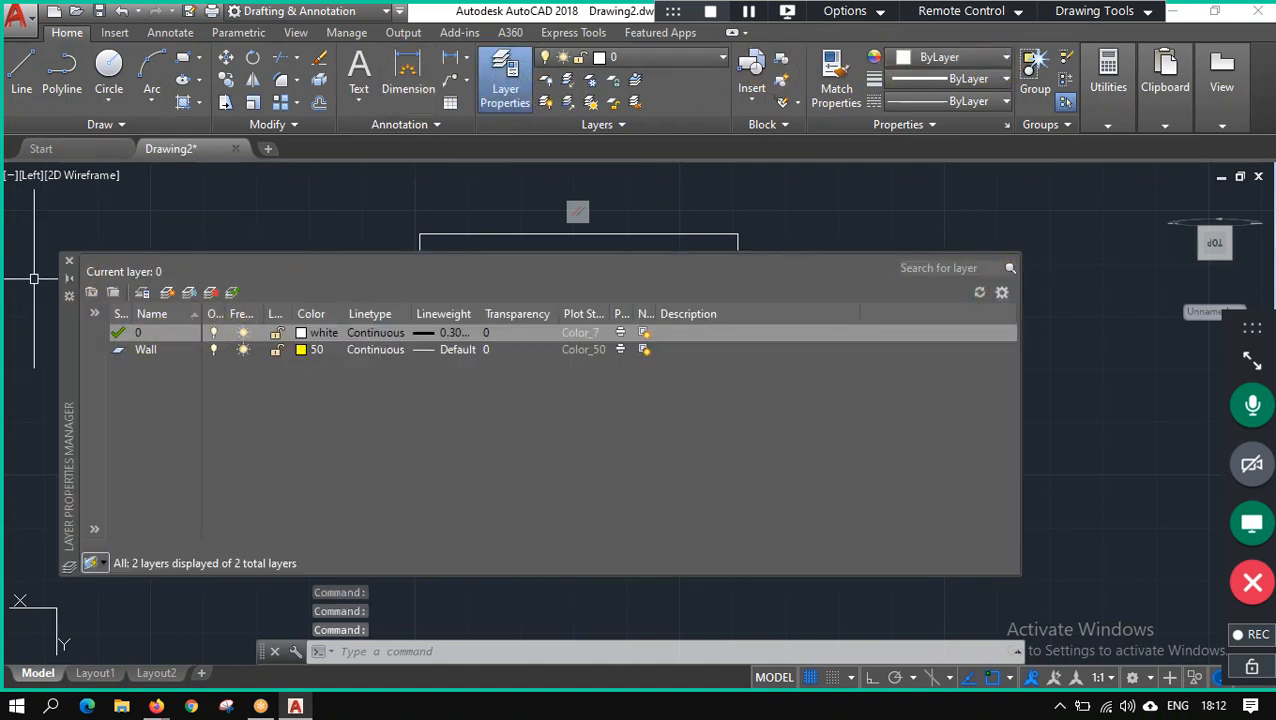
{"action": "left_click", "coordinate": [69, 261]}
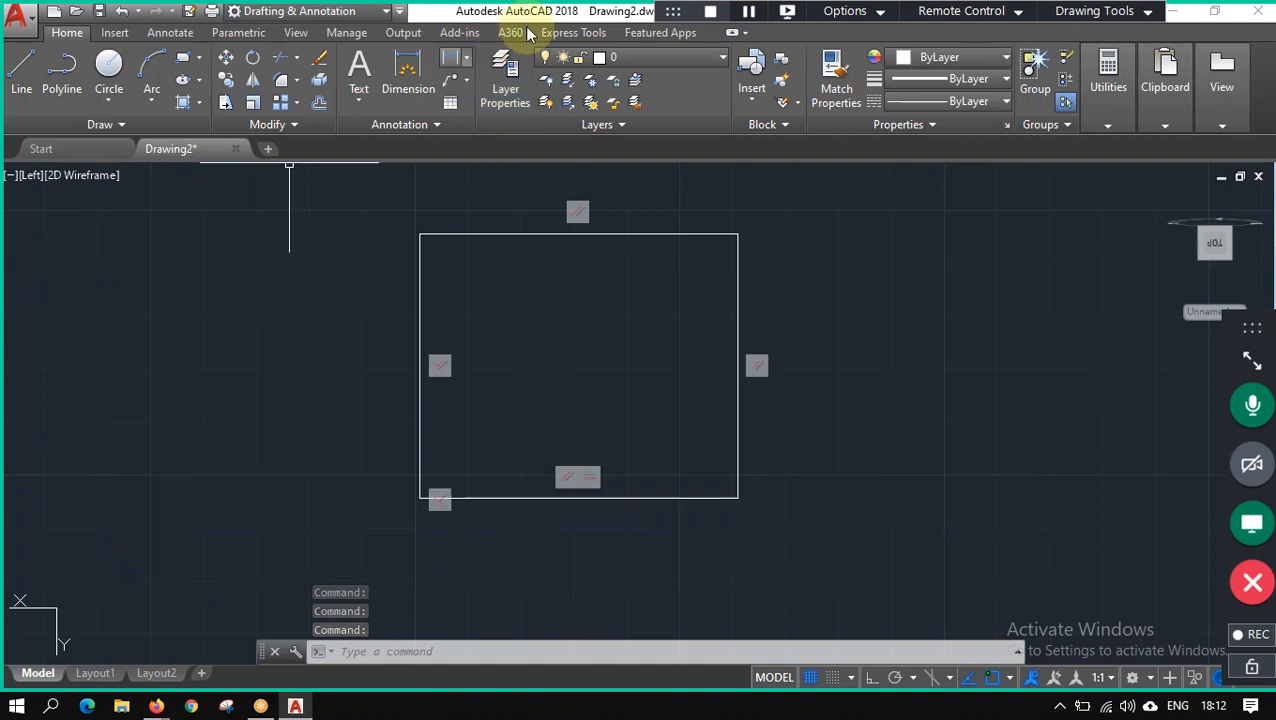
{"action": "left_click", "coordinate": [624, 64]}
{"action": "left_click", "coordinate": [658, 105]}
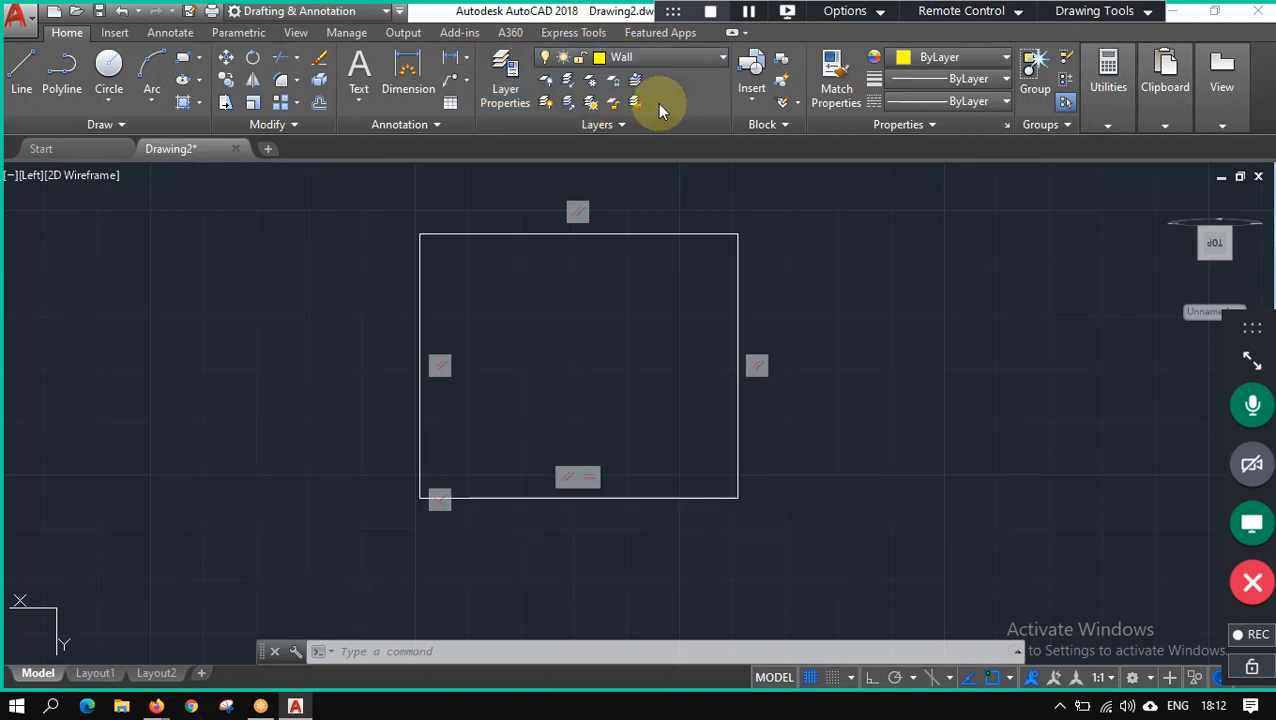
Hide the parallel, perpendicular and horizontal constraint bars around the rectangle.
{"action": "left_click", "coordinate": [444, 382]}
{"action": "key", "text": "Delete"}
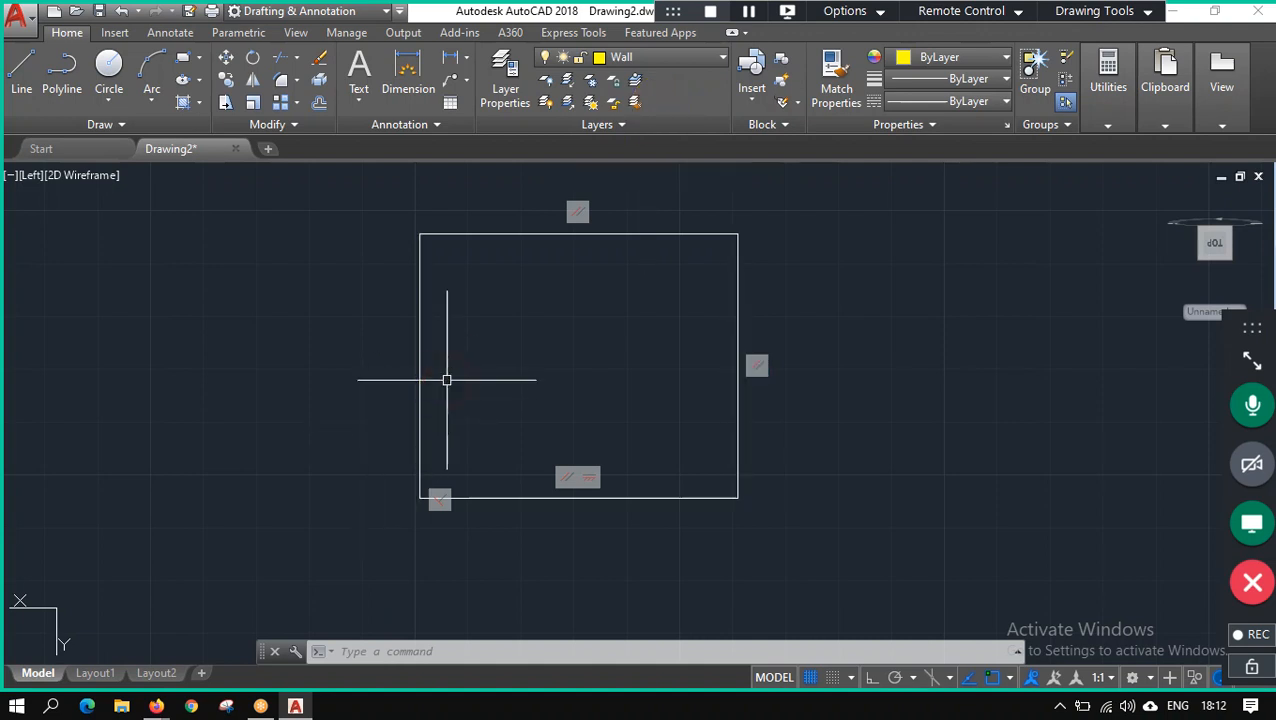
{"action": "left_click", "coordinate": [444, 499]}
{"action": "key", "text": "Delete"}
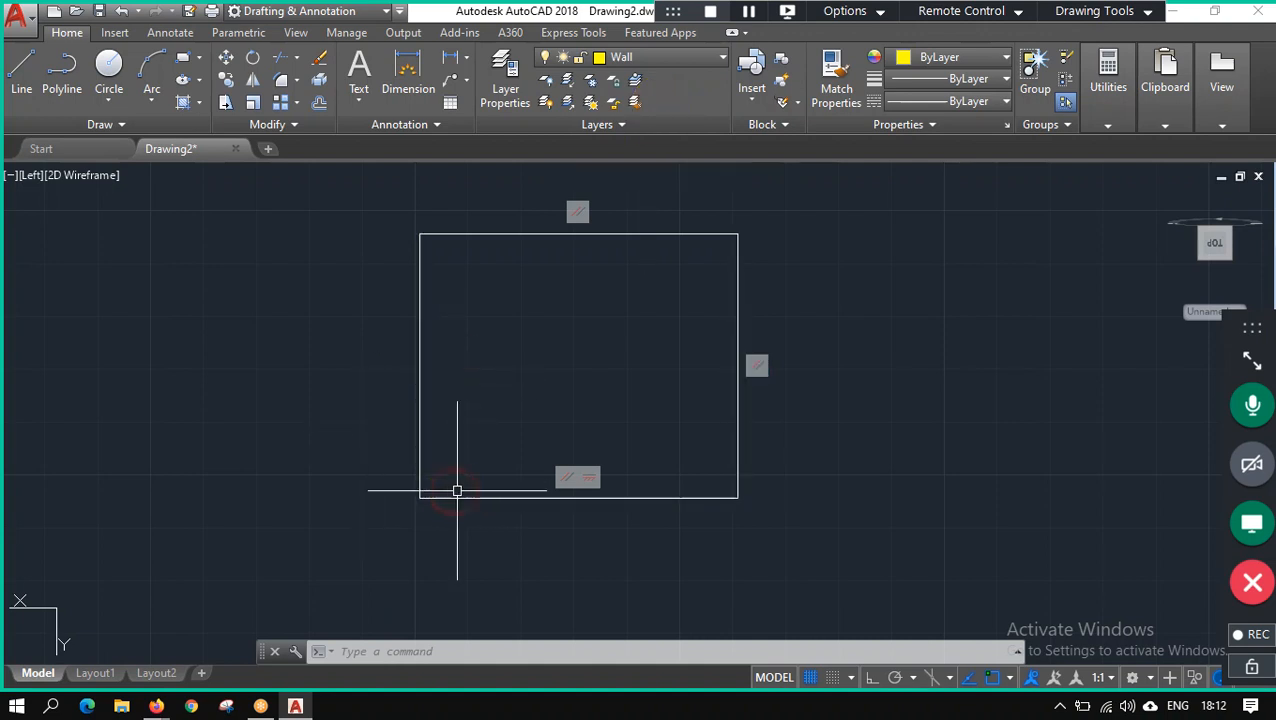
{"action": "left_click", "coordinate": [603, 477]}
{"action": "key", "text": "Delete"}
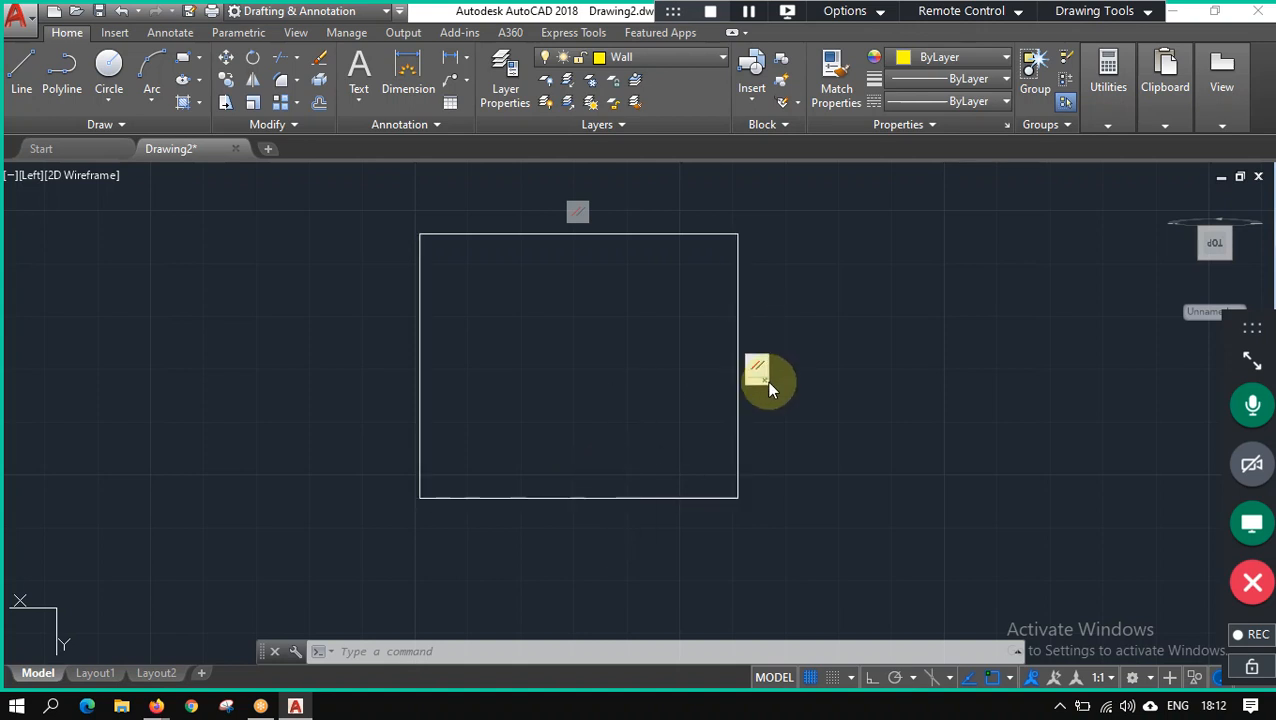
{"action": "left_click", "coordinate": [762, 378]}
{"action": "key", "text": "Delete"}
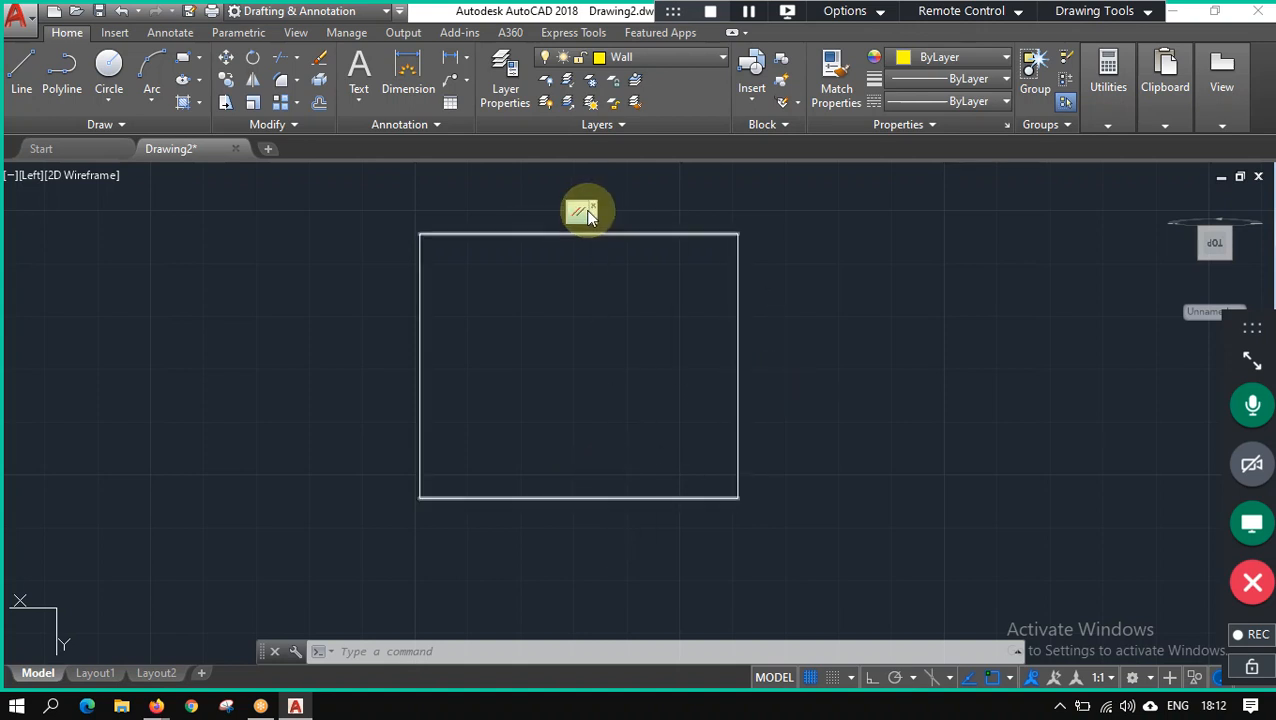
{"action": "left_click", "coordinate": [590, 211]}
{"action": "key", "text": "Delete"}
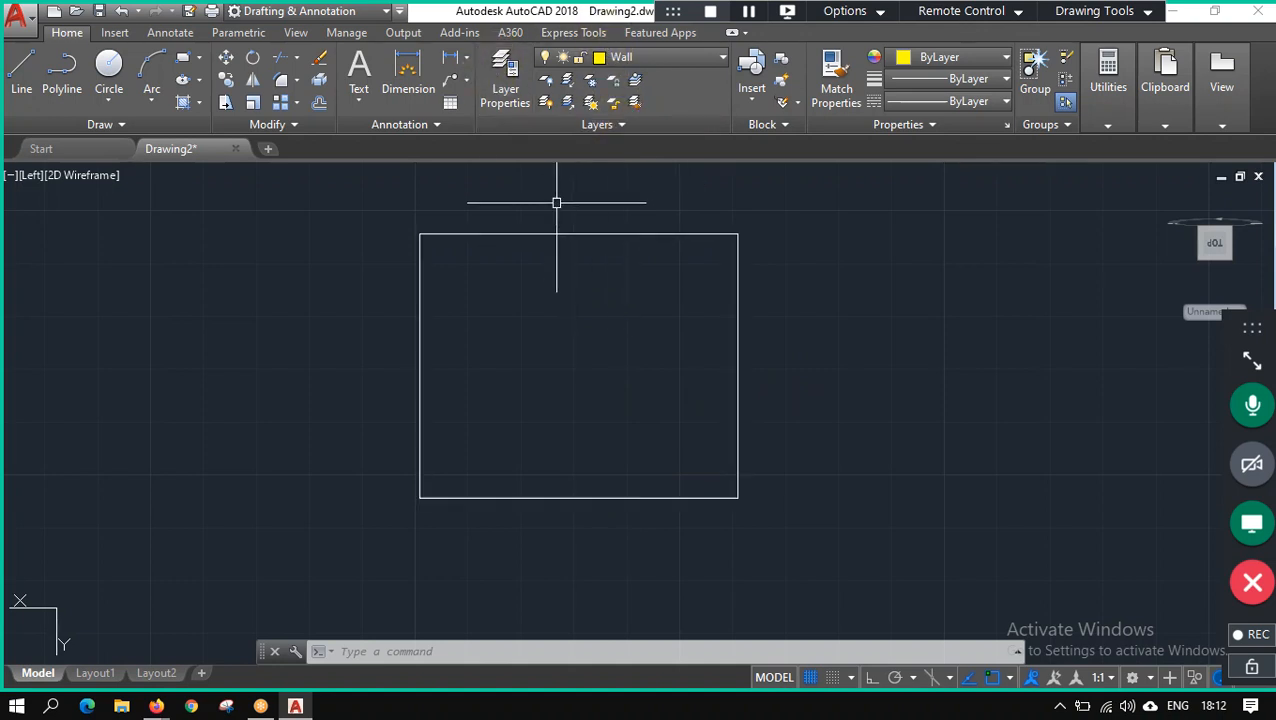
Make layer 0 the current layer.
{"action": "scroll", "coordinate": [558, 199], "scroll_direction": "up", "scroll_amount": 4}
{"action": "scroll", "coordinate": [626, 251], "scroll_direction": "down", "scroll_amount": 4}
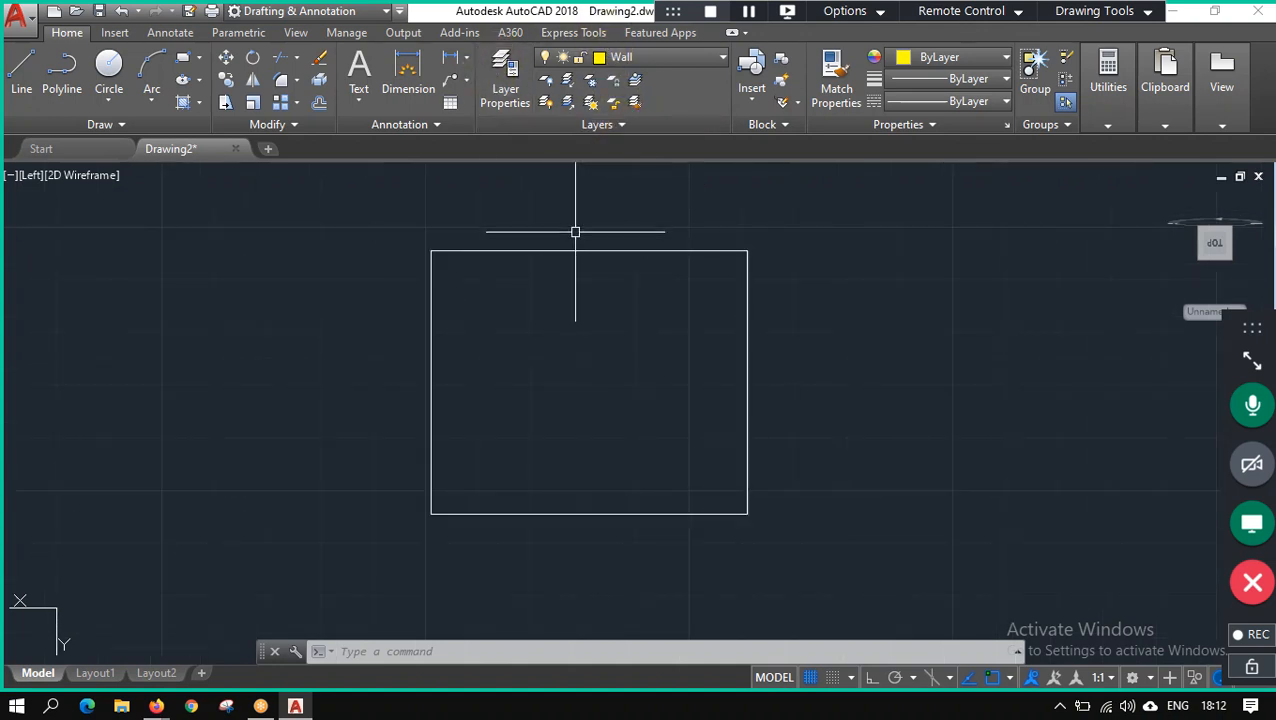
{"action": "scroll", "coordinate": [605, 288], "scroll_direction": "up", "scroll_amount": 2}
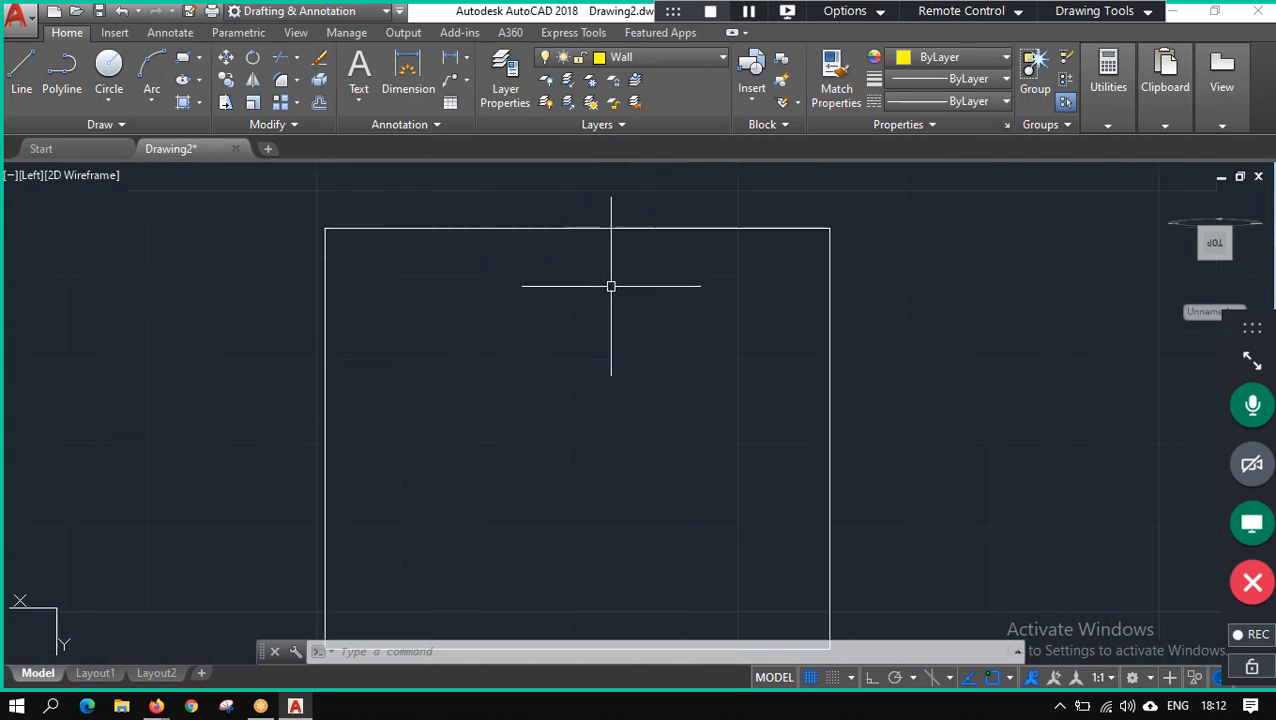
{"action": "left_click", "coordinate": [688, 57]}
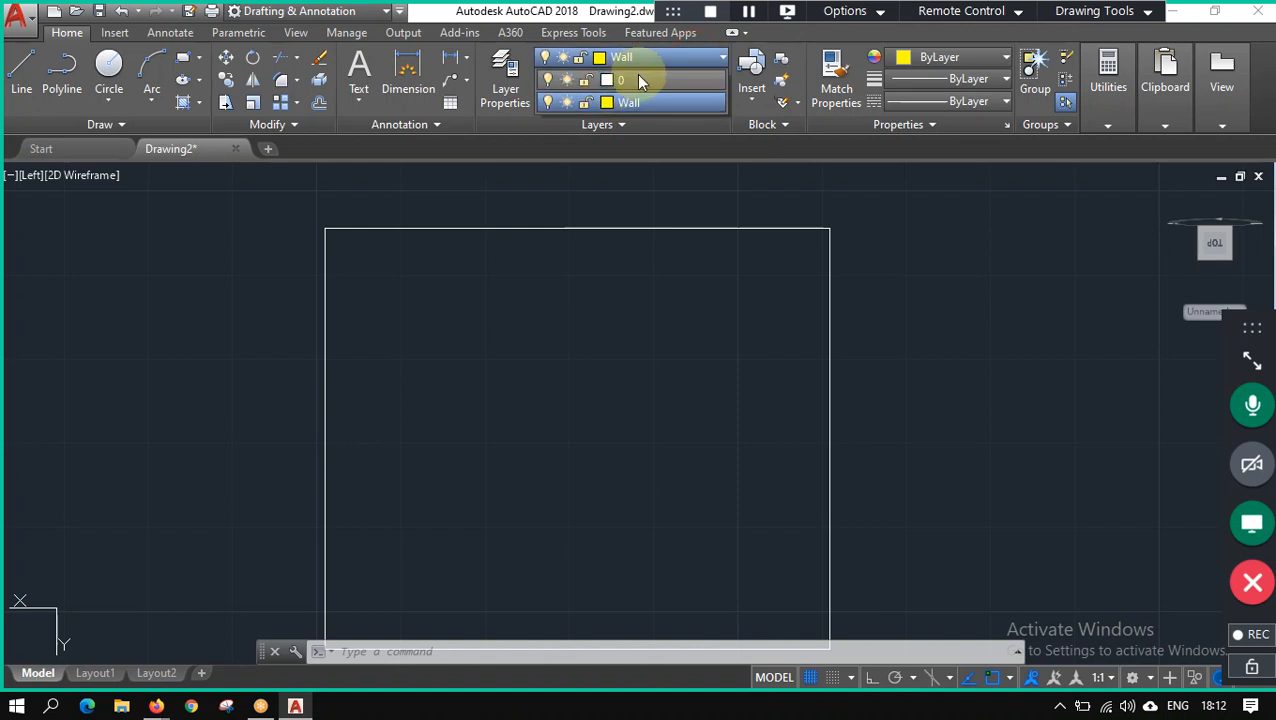
{"action": "left_click", "coordinate": [640, 80]}
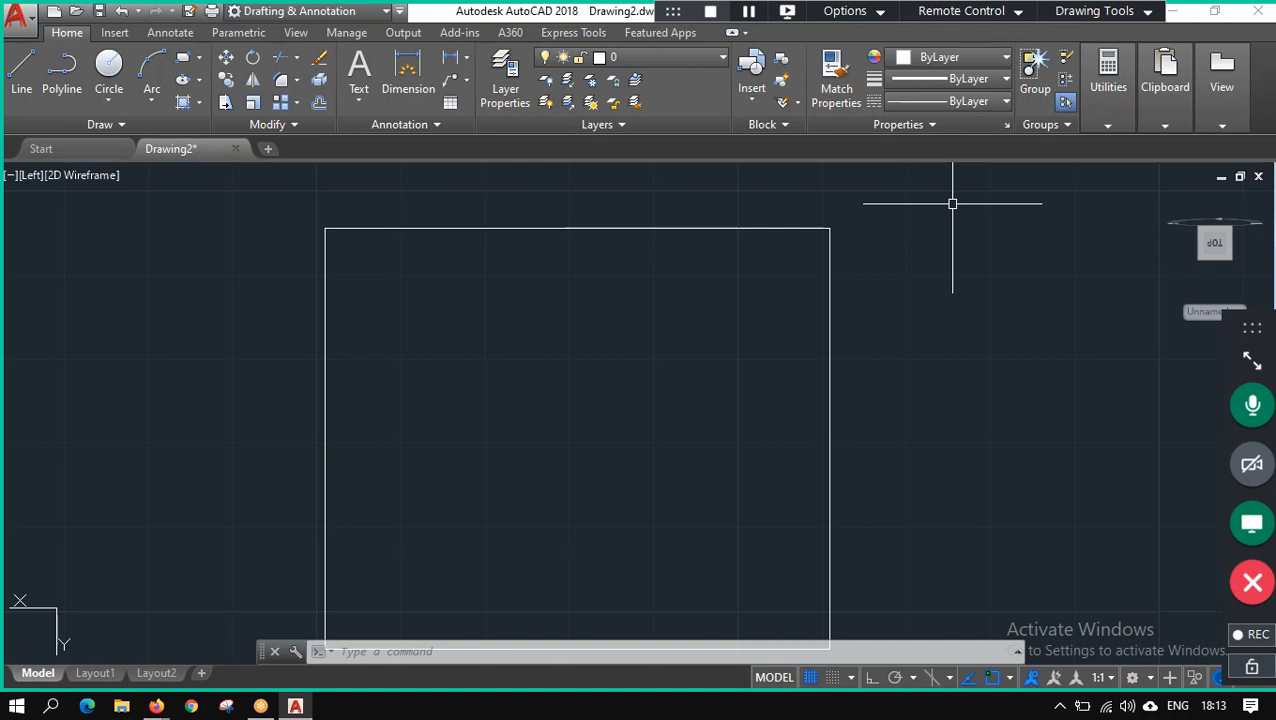
Try drawing a slightly smaller rectangle just inside the existing one, and undo it.
{"action": "scroll", "coordinate": [528, 350], "scroll_direction": "down", "scroll_amount": 5}
{"action": "scroll", "coordinate": [535, 400], "scroll_direction": "up", "scroll_amount": 4}
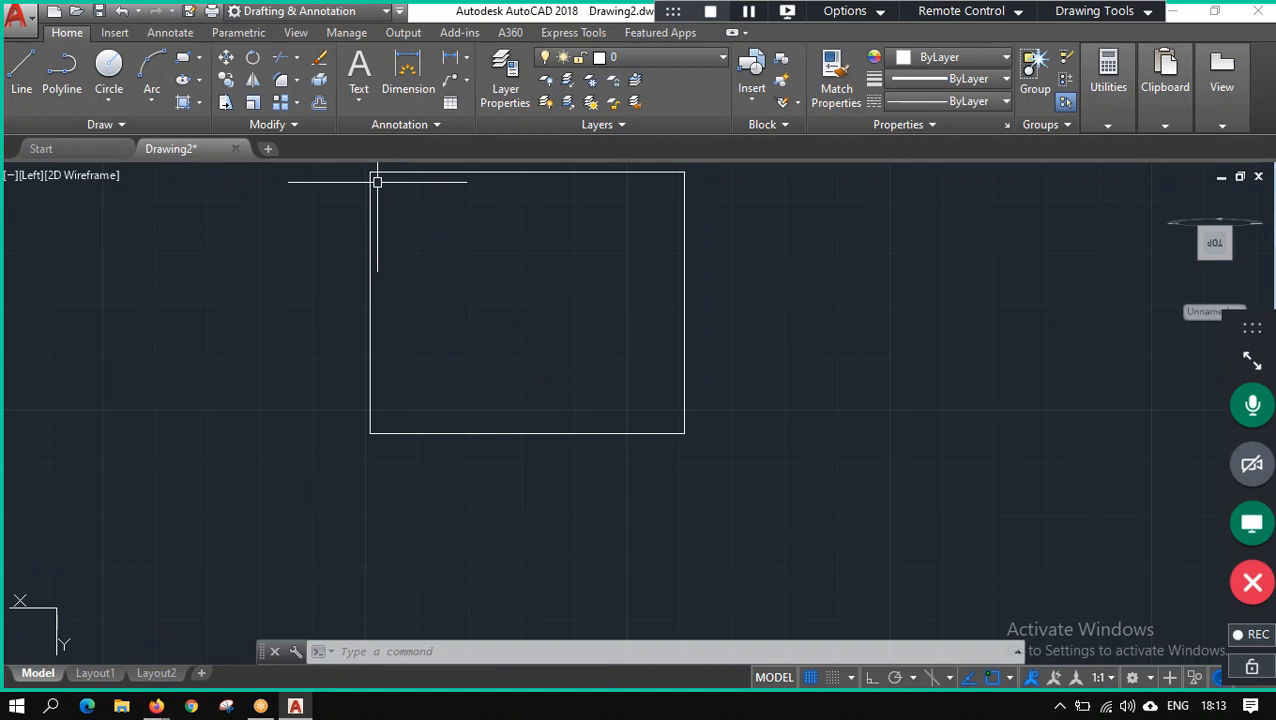
{"action": "scroll", "coordinate": [395, 198], "scroll_direction": "up", "scroll_amount": 2}
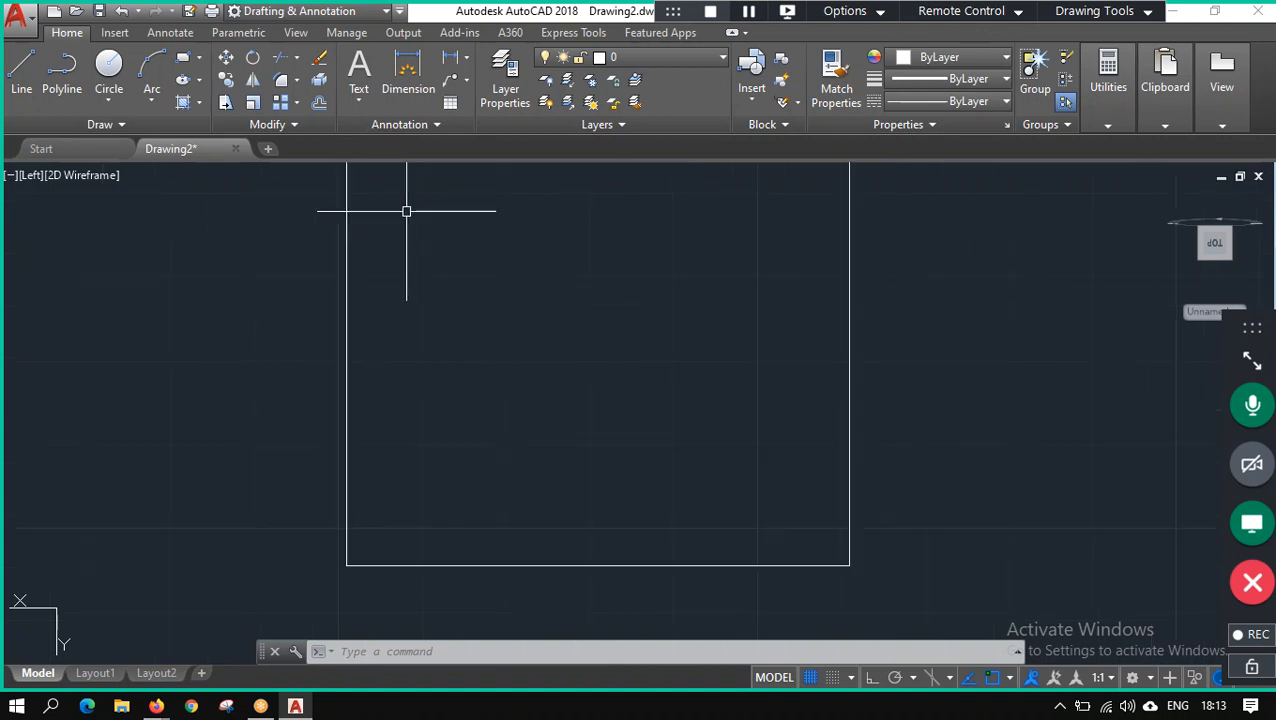
{"action": "scroll", "coordinate": [412, 206], "scroll_direction": "down", "scroll_amount": 6}
{"action": "scroll", "coordinate": [413, 180], "scroll_direction": "up", "scroll_amount": 4}
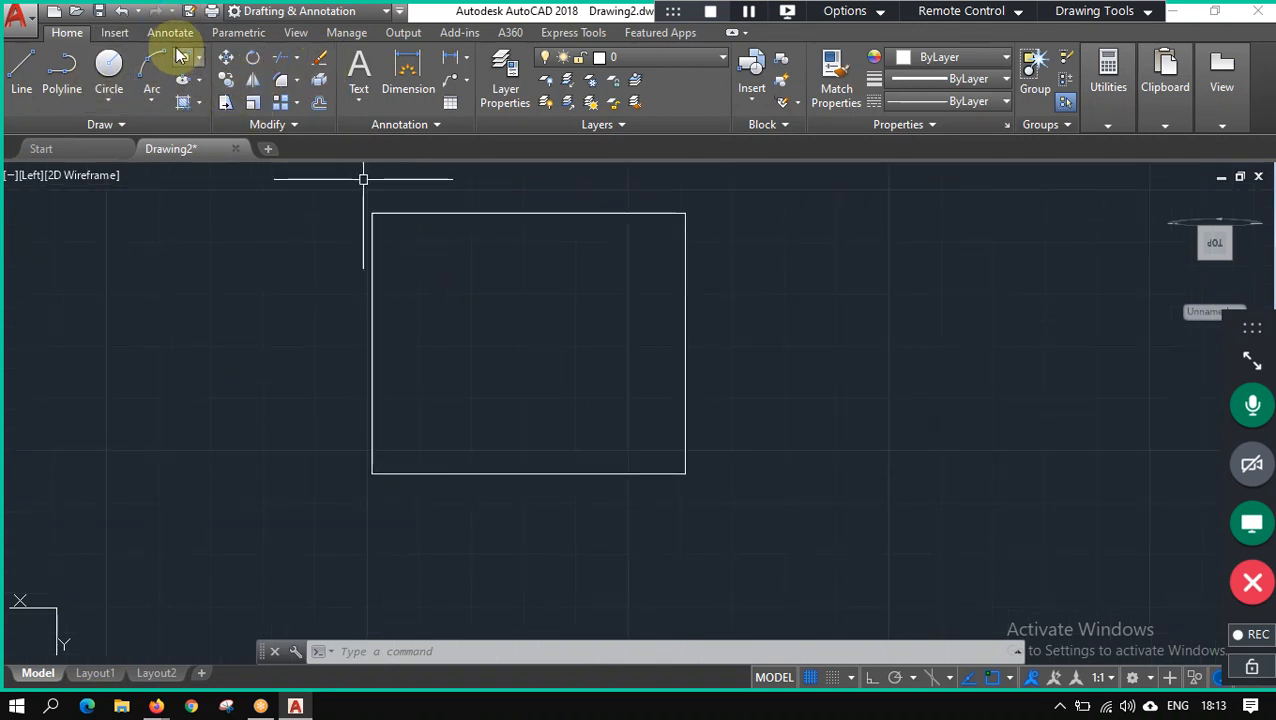
{"action": "left_click", "coordinate": [185, 58]}
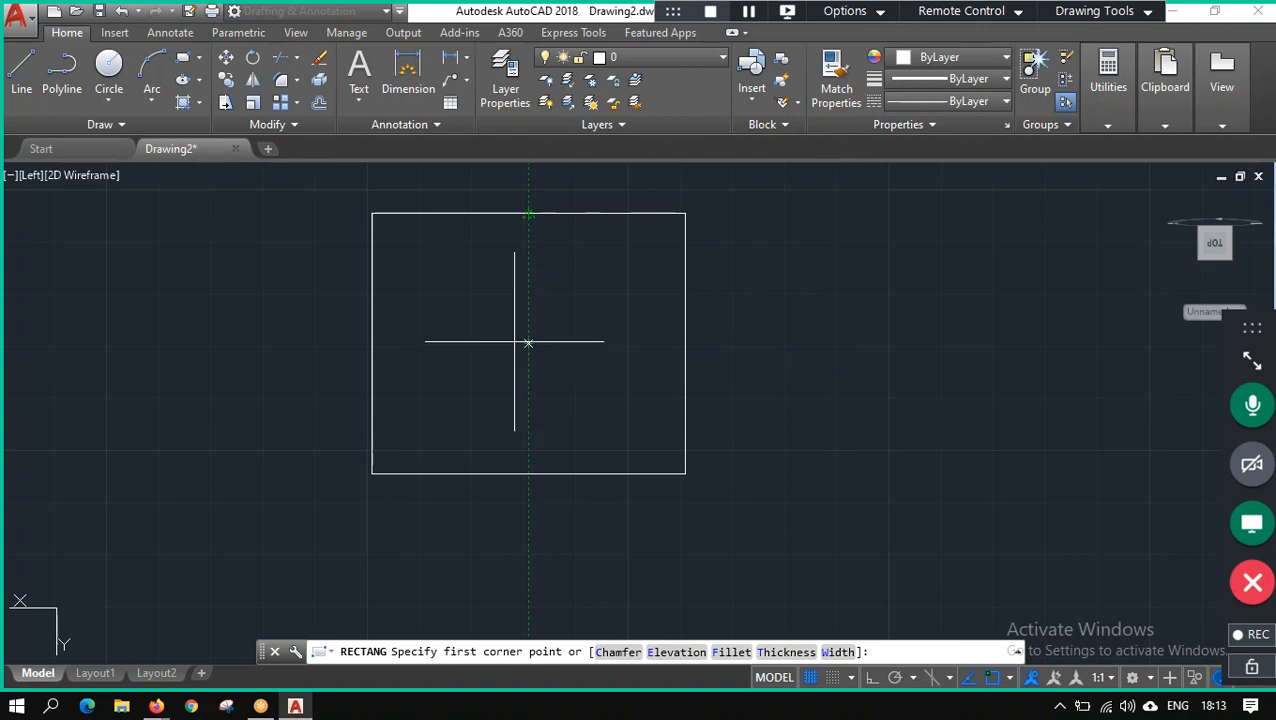
{"action": "left_click", "coordinate": [384, 228]}
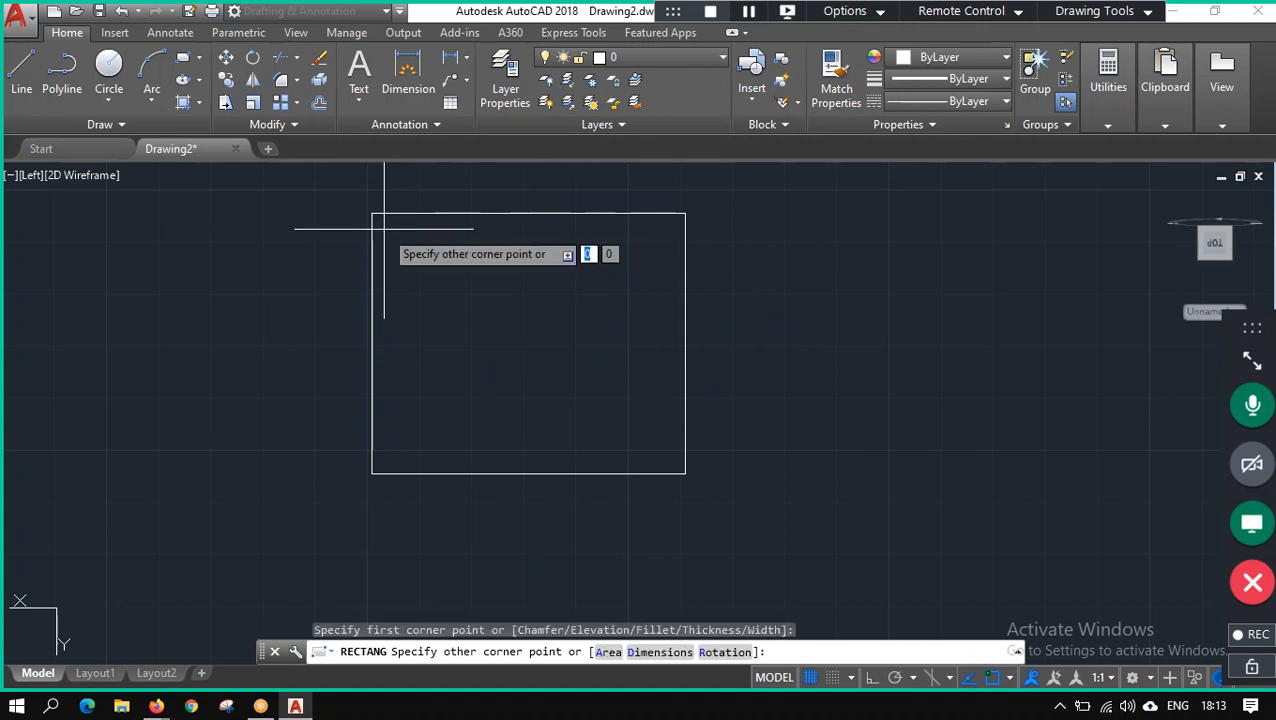
{"action": "left_click", "coordinate": [672, 455]}
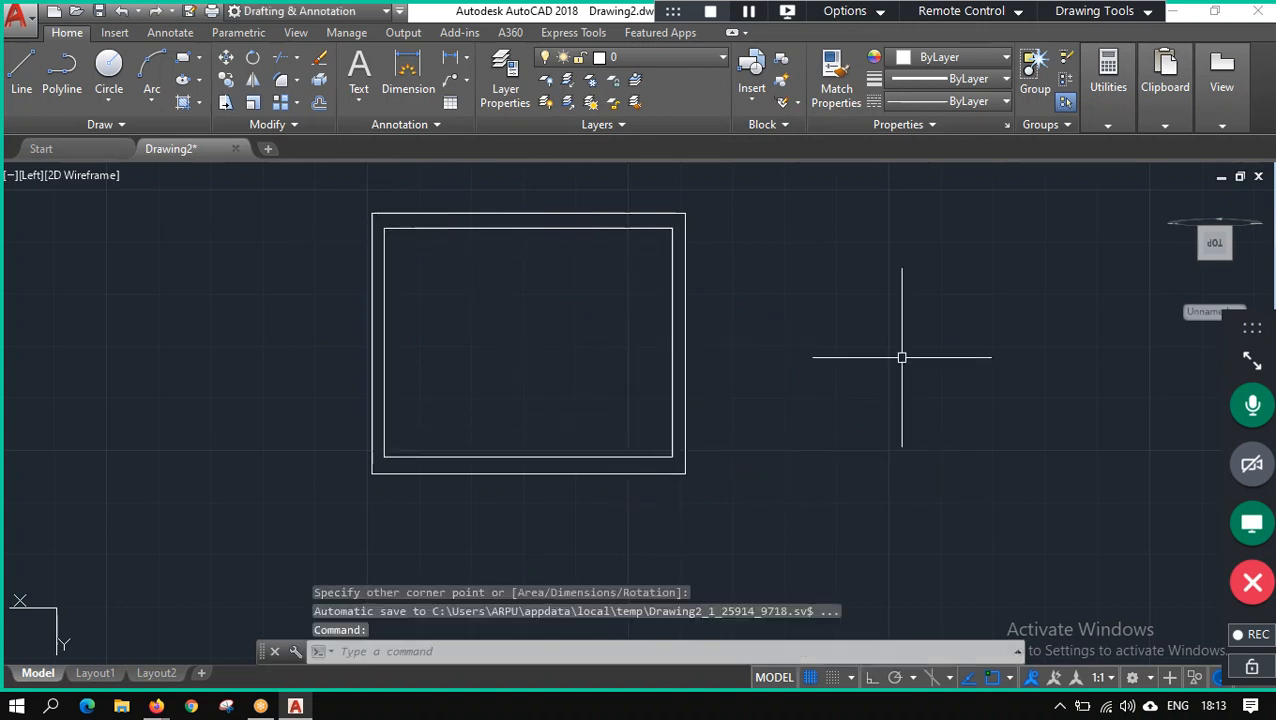
{"action": "key", "text": "Escape"}
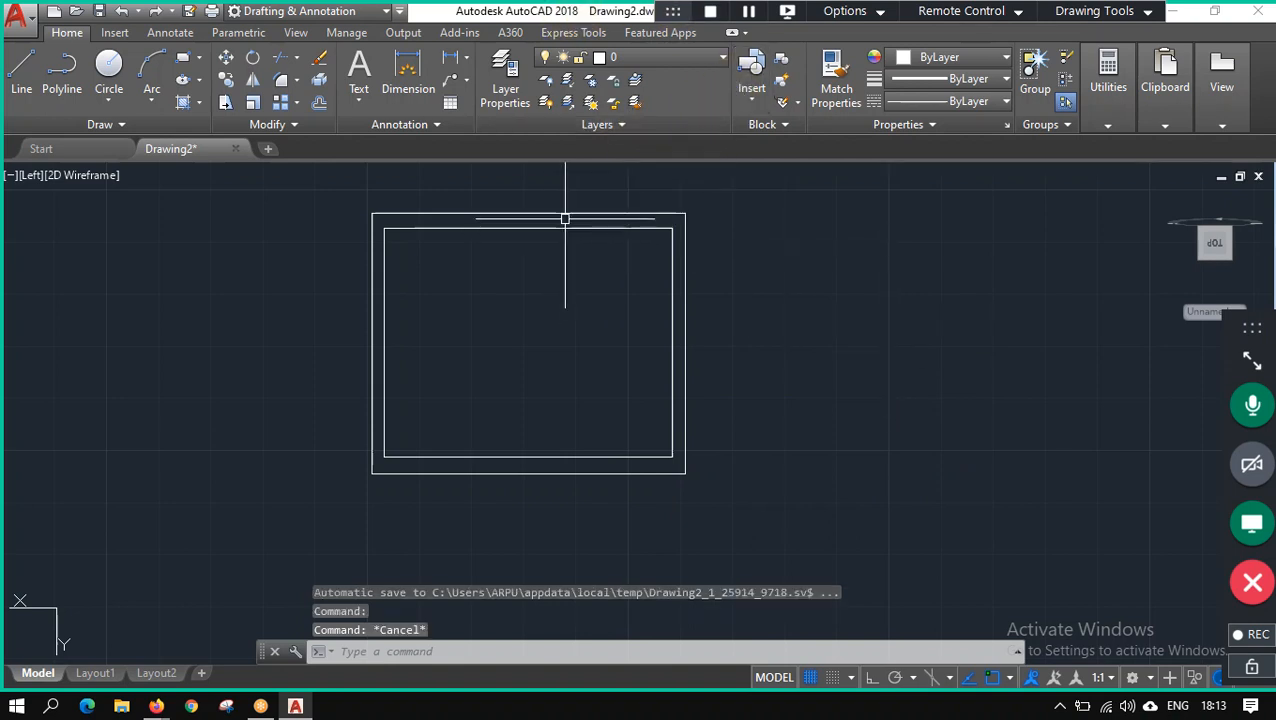
{"action": "key", "text": "ctrl+z"}
Offset the rectangle inward by 3 using the Through option.
{"action": "left_click", "coordinate": [665, 213]}
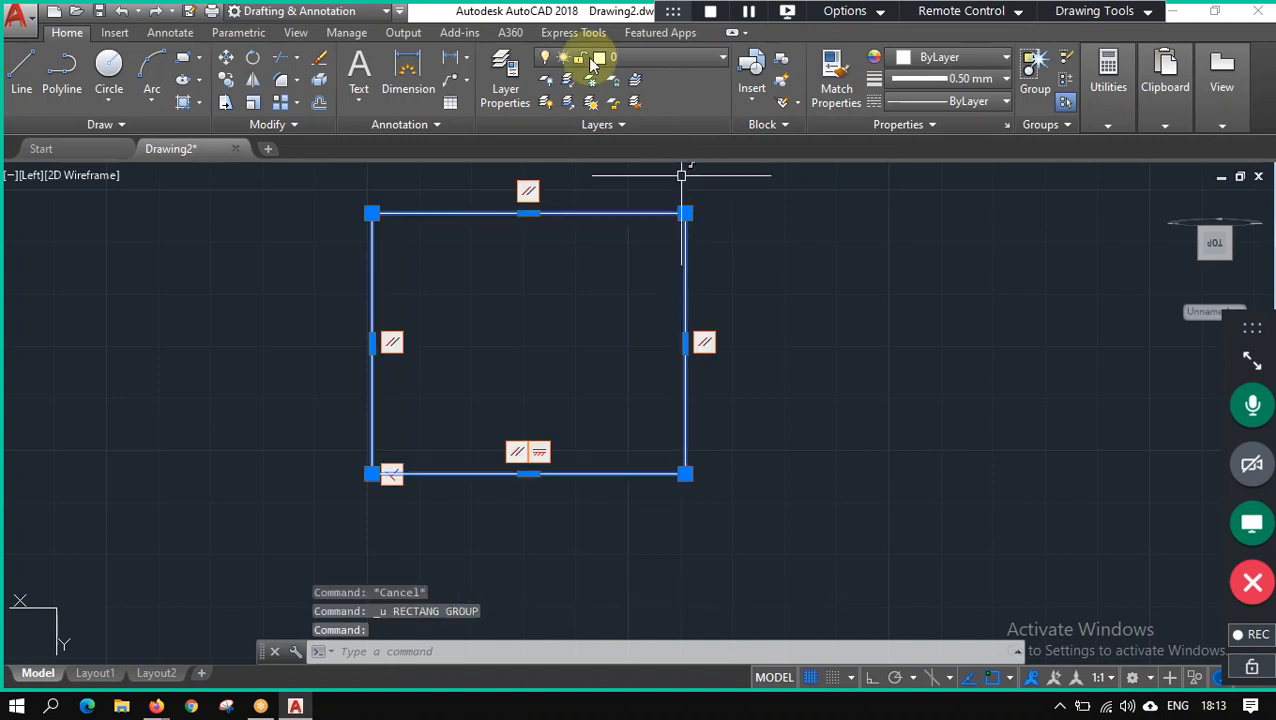
{"action": "left_click", "coordinate": [320, 104]}
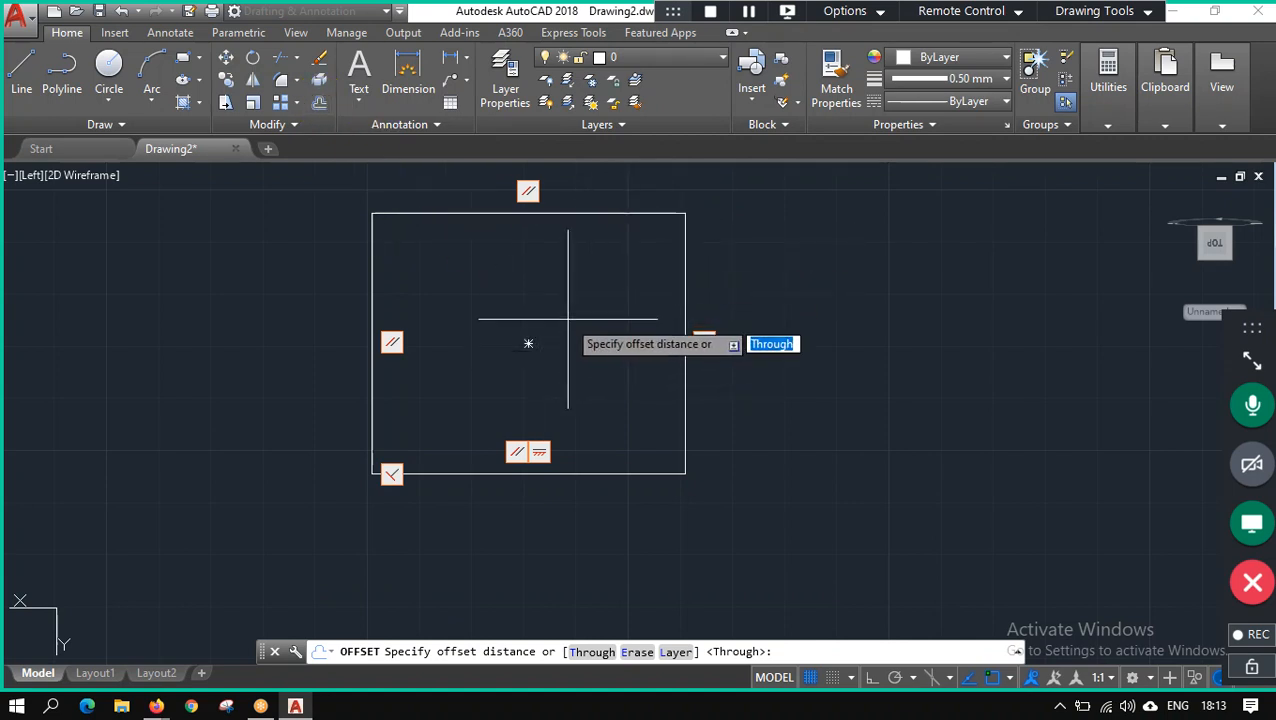
{"action": "key", "text": "Return"}
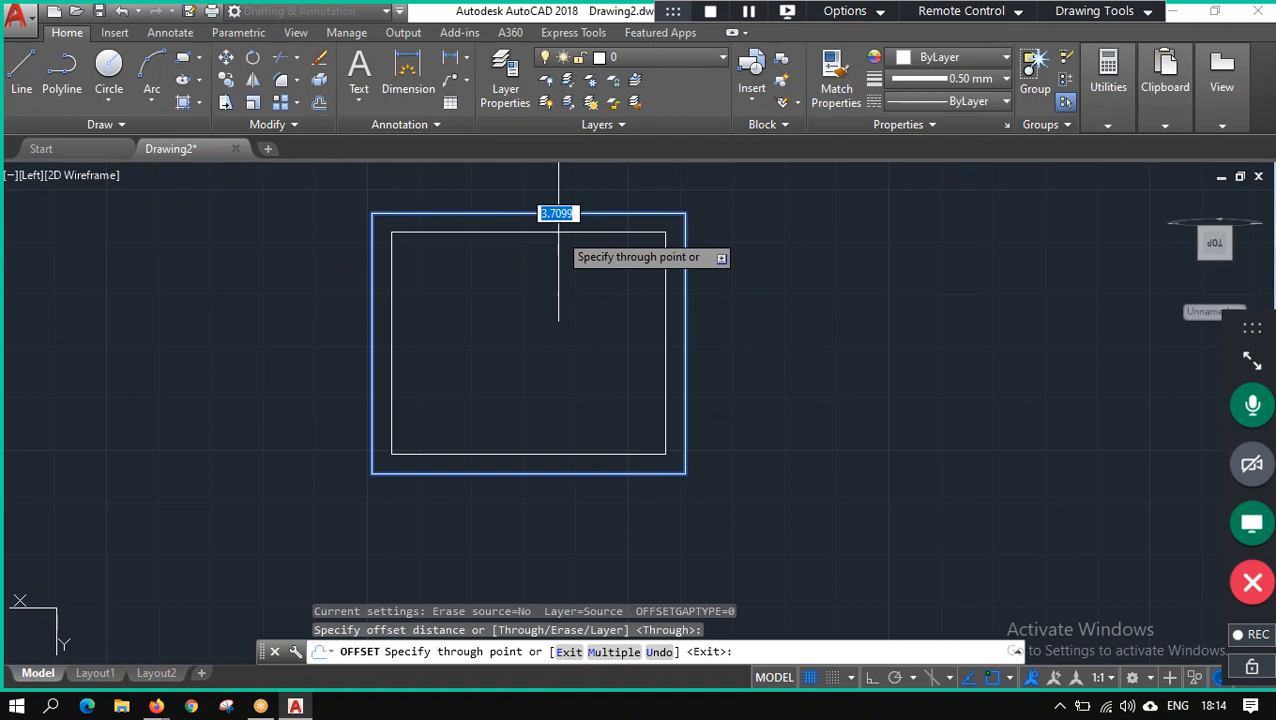
{"action": "type", "text": "3"}
{"action": "key", "text": "Return"}
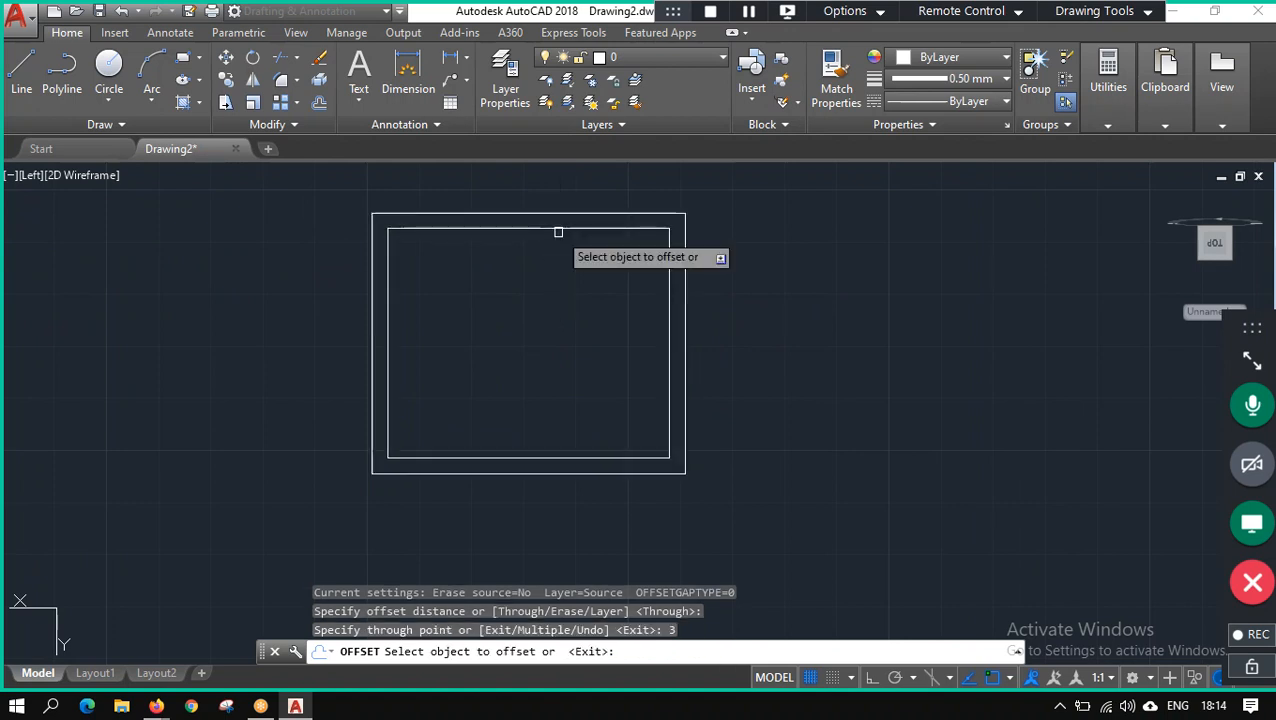
Set the drawing's insertion scale units to Inches.
{"action": "left_click", "coordinate": [629, 227]}
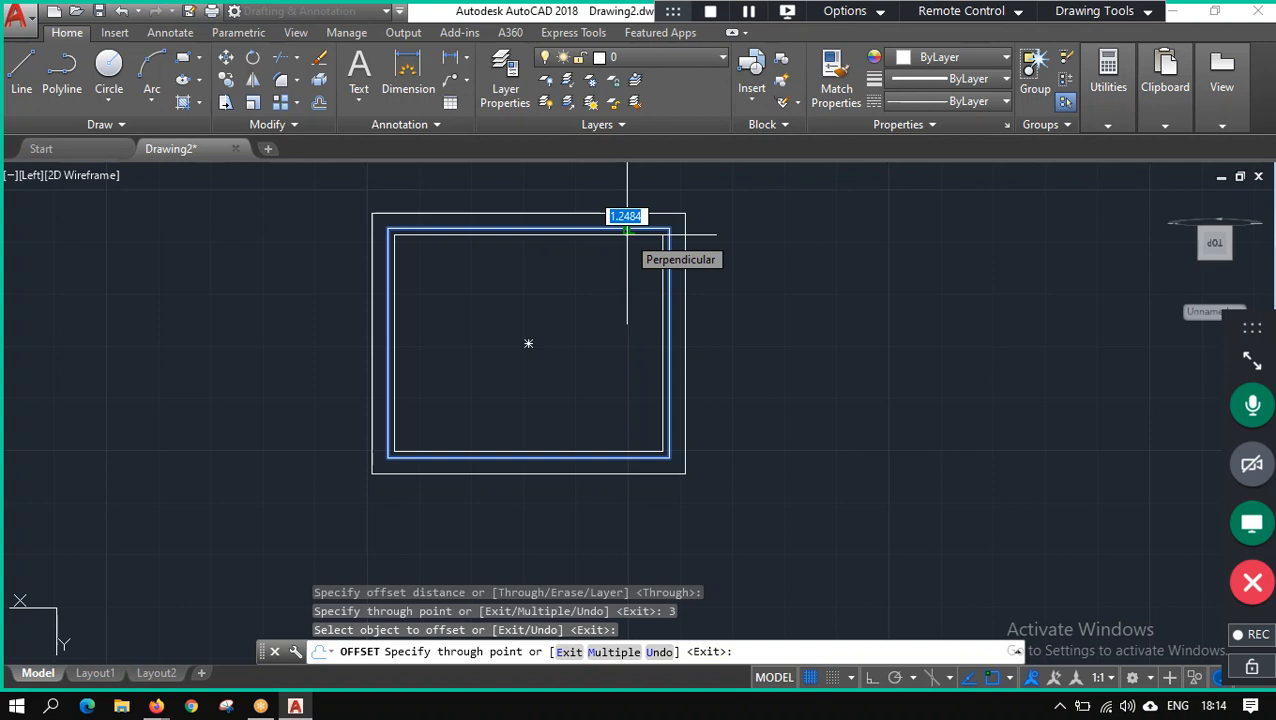
{"action": "key", "text": "Escape"}
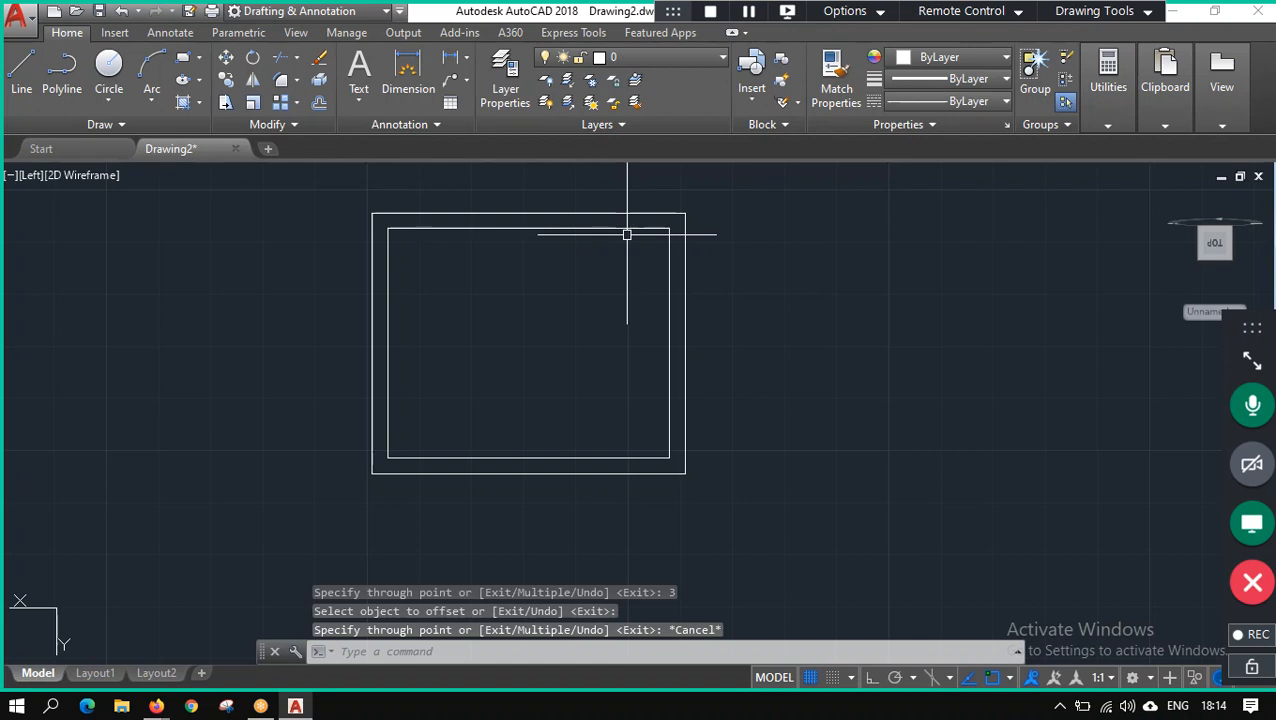
{"action": "type", "text": "unit"}
{"action": "key", "text": "Return"}
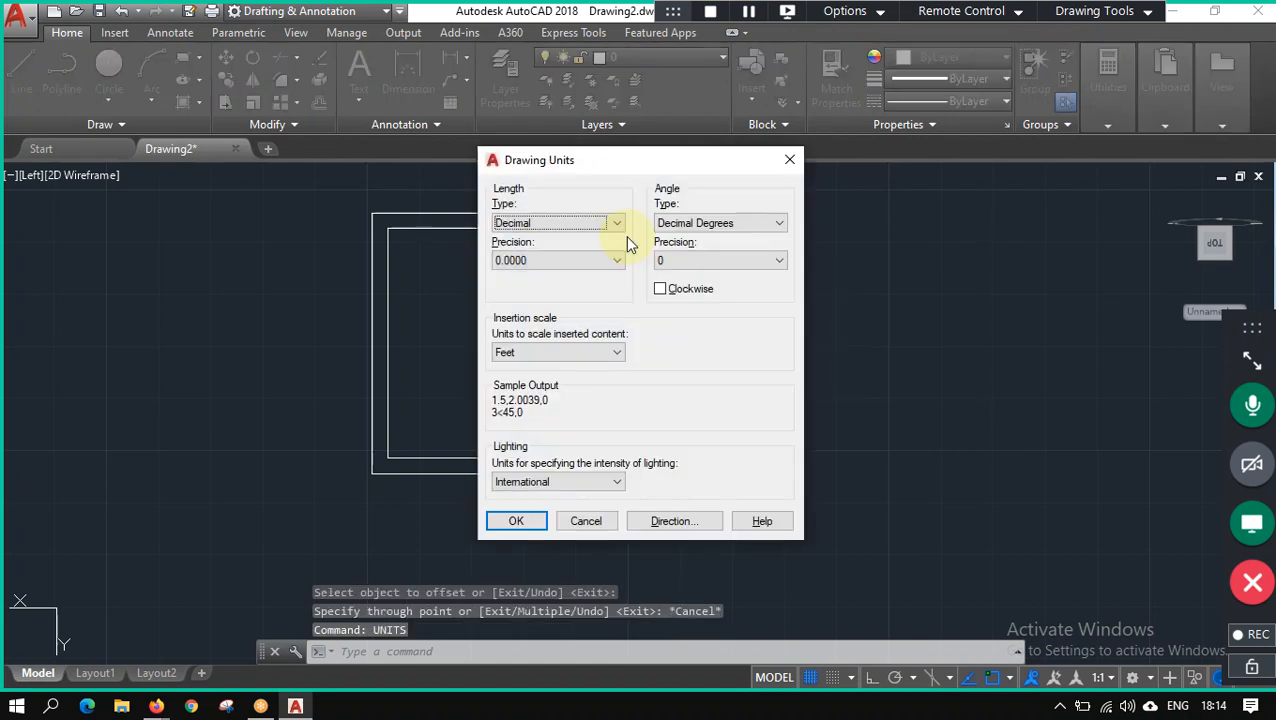
{"action": "left_click", "coordinate": [609, 353]}
{"action": "left_click", "coordinate": [546, 384]}
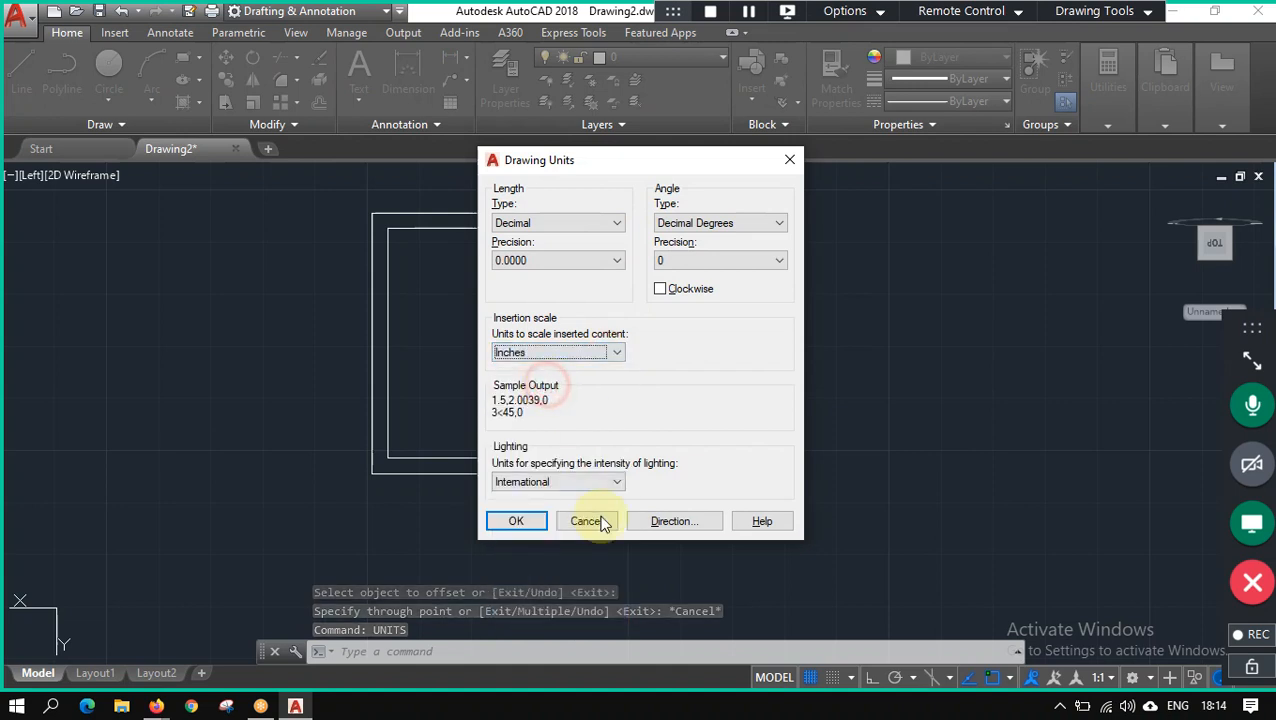
{"action": "left_click", "coordinate": [517, 519]}
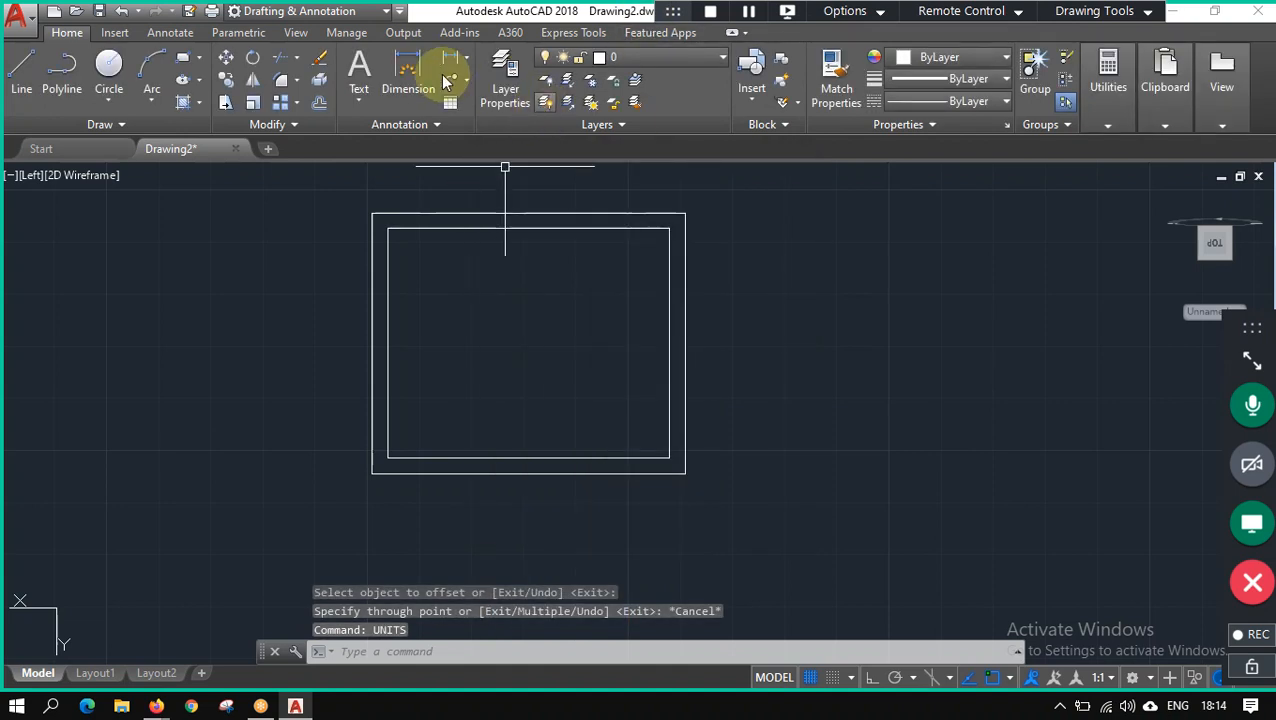
{"action": "left_click", "coordinate": [319, 104]}
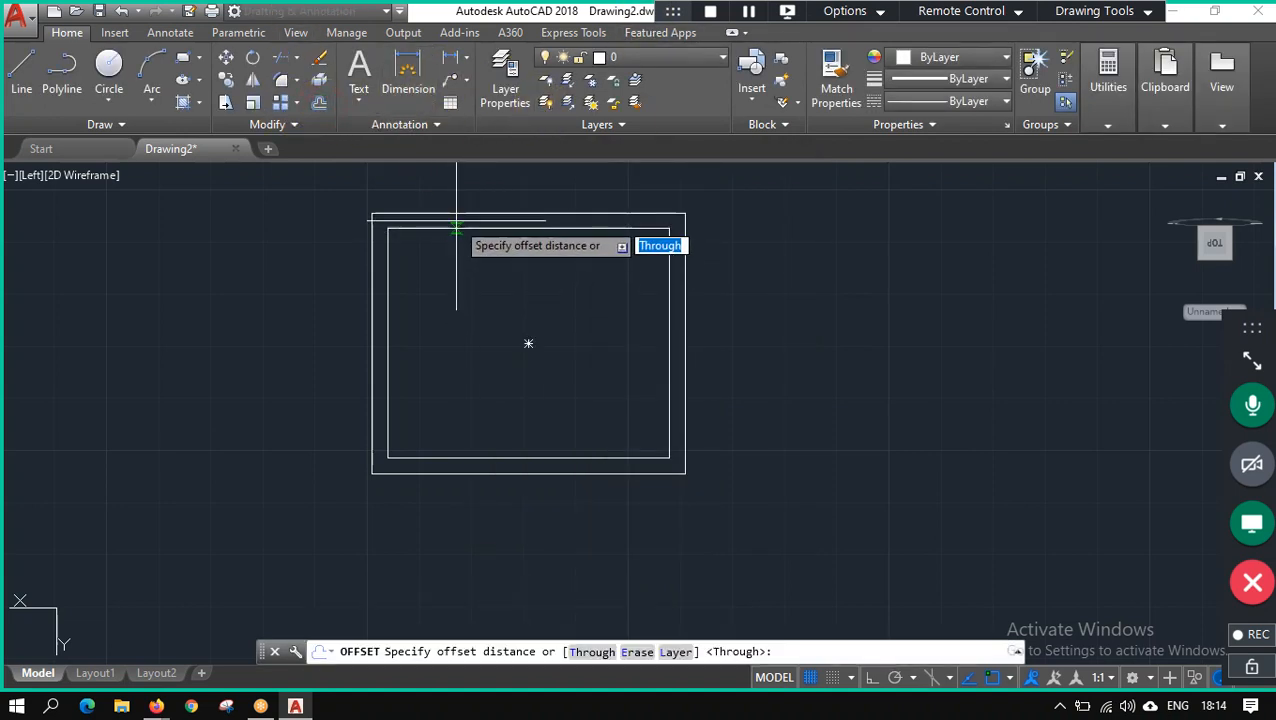
{"action": "left_click", "coordinate": [585, 228]}
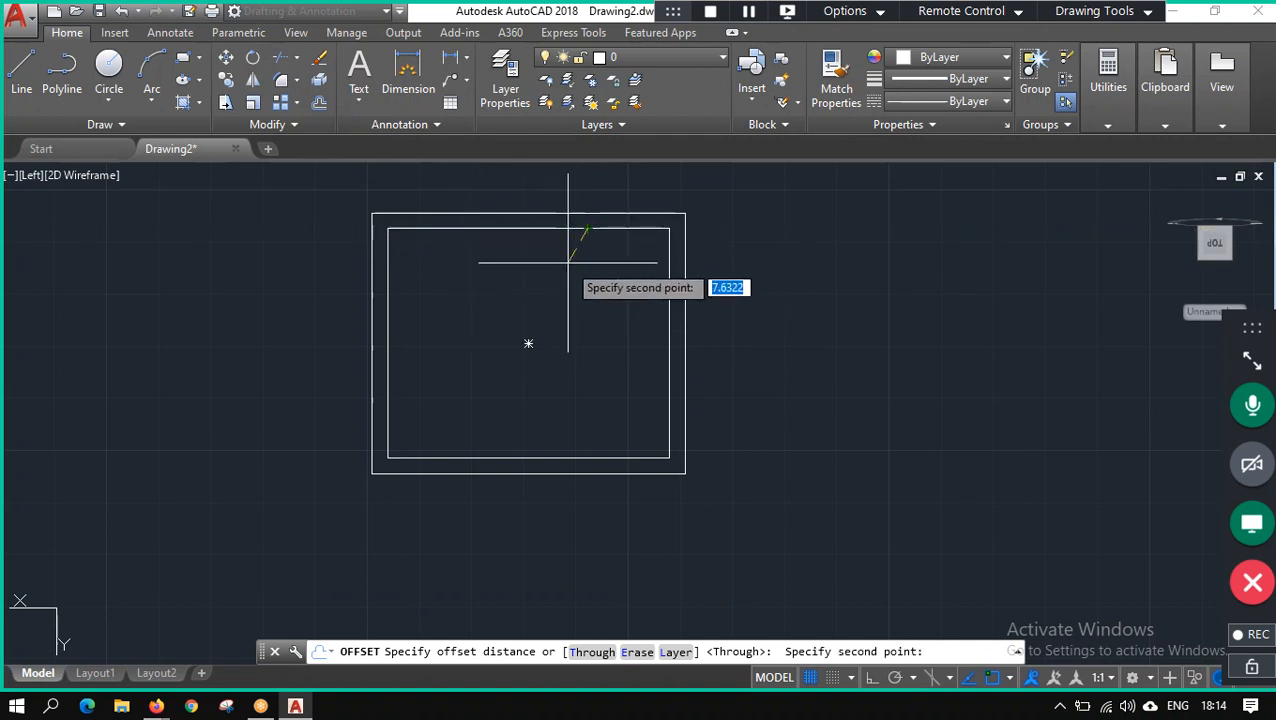
{"action": "key", "text": "Escape"}
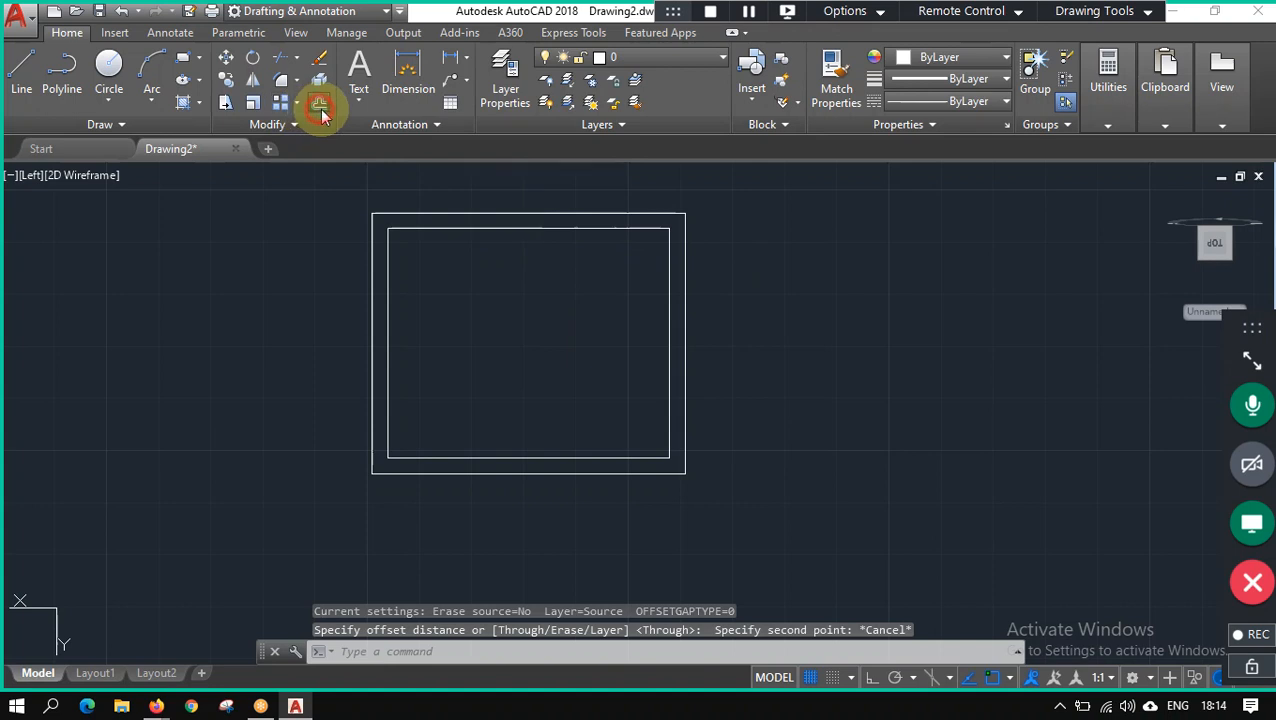
{"action": "left_click", "coordinate": [320, 103]}
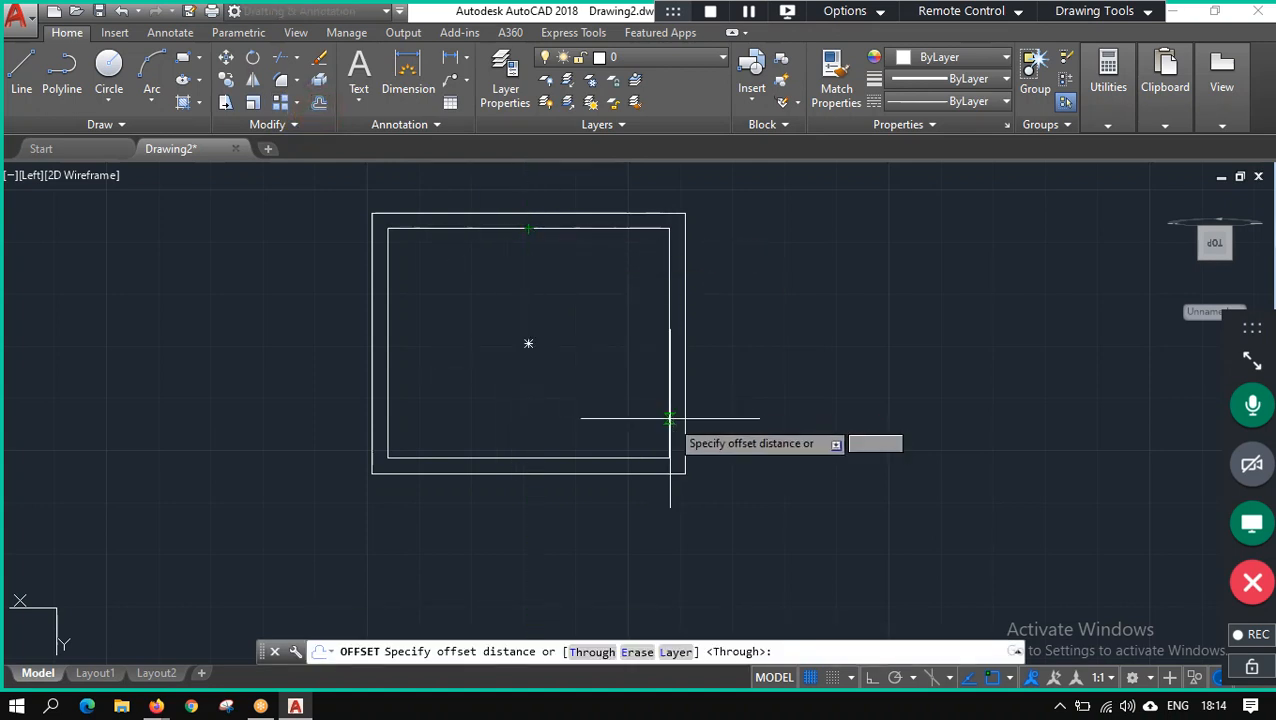
{"action": "key", "text": "Escape"}
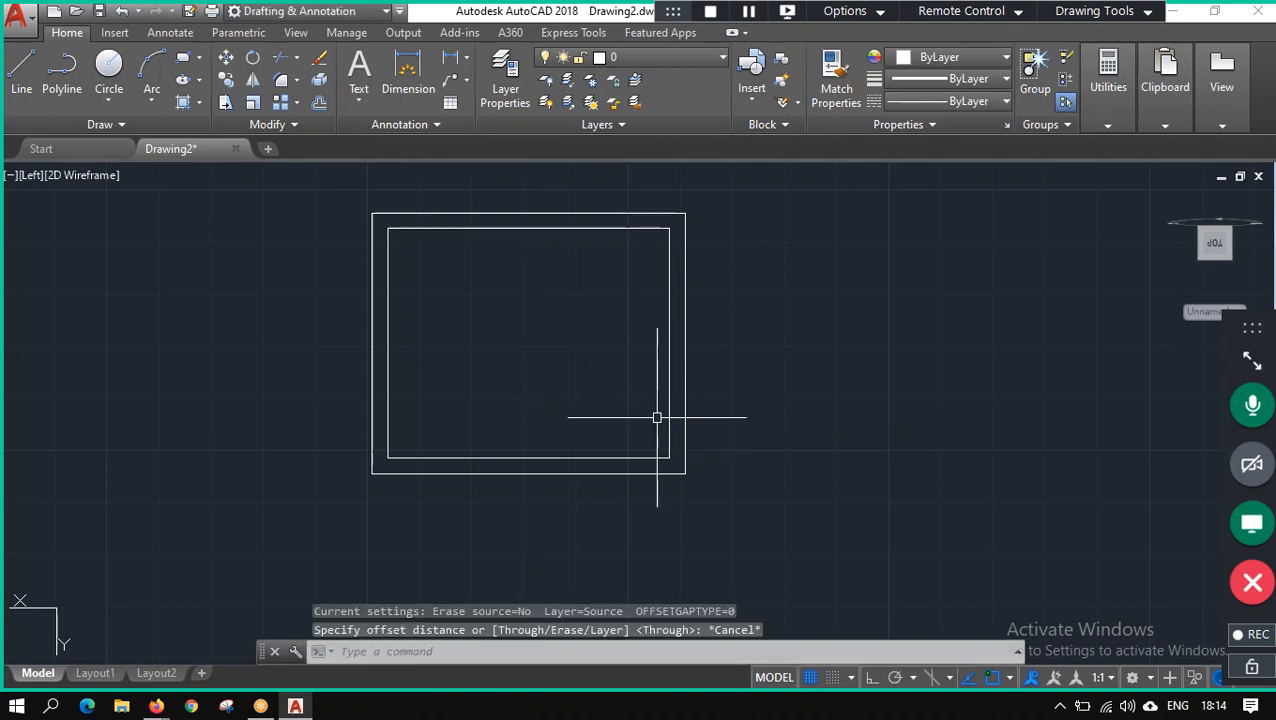
Try to offset the inner rectangle inward by a distance of 10.
{"action": "left_click", "coordinate": [660, 458]}
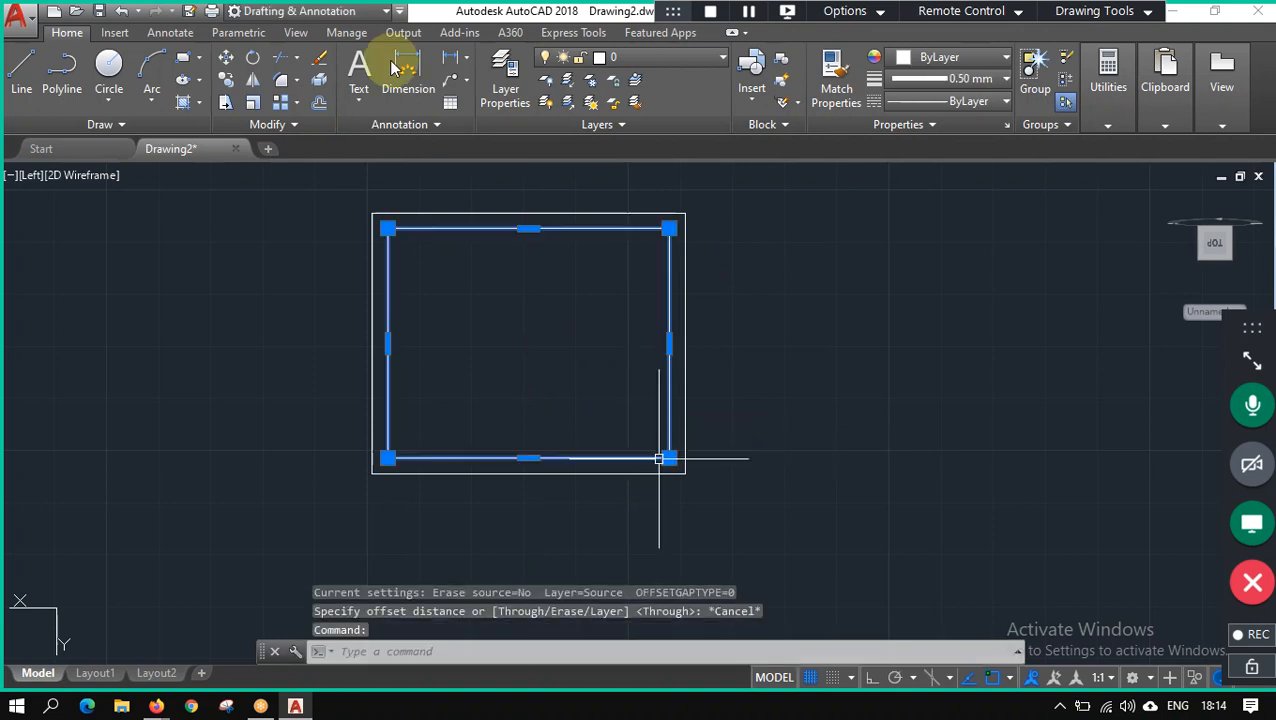
{"action": "left_click", "coordinate": [325, 105]}
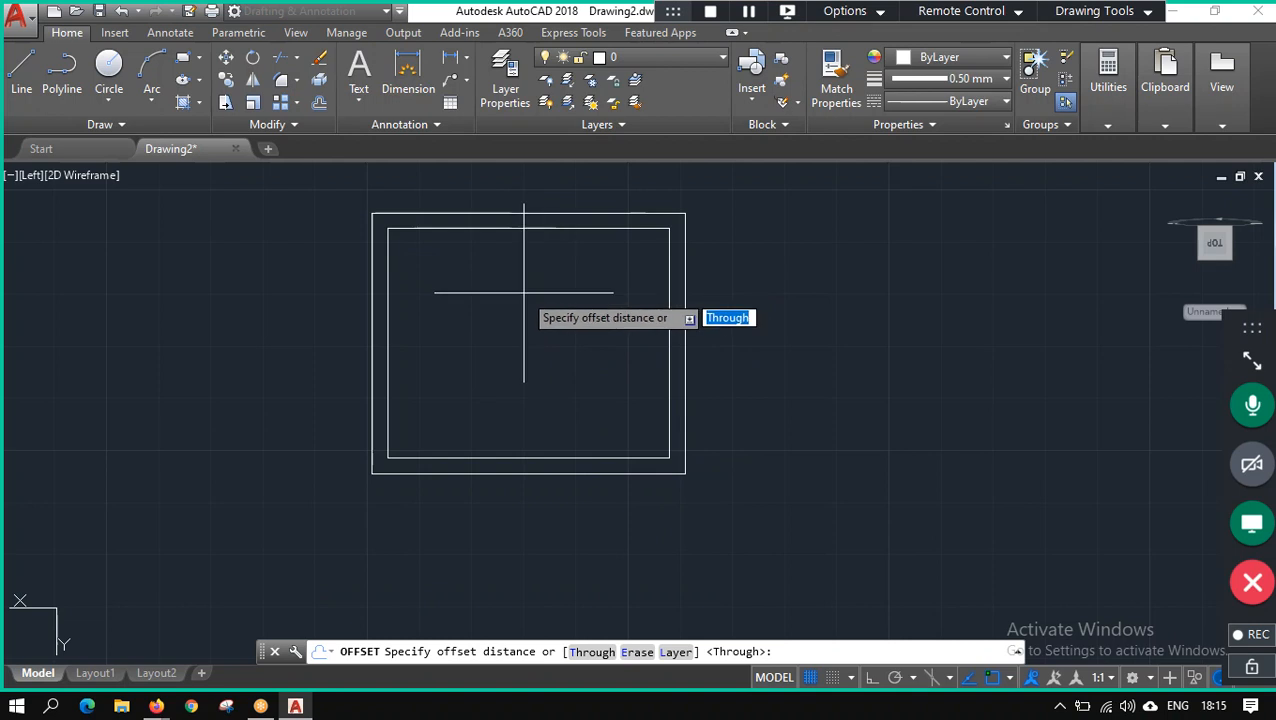
{"action": "type", "text": "10"}
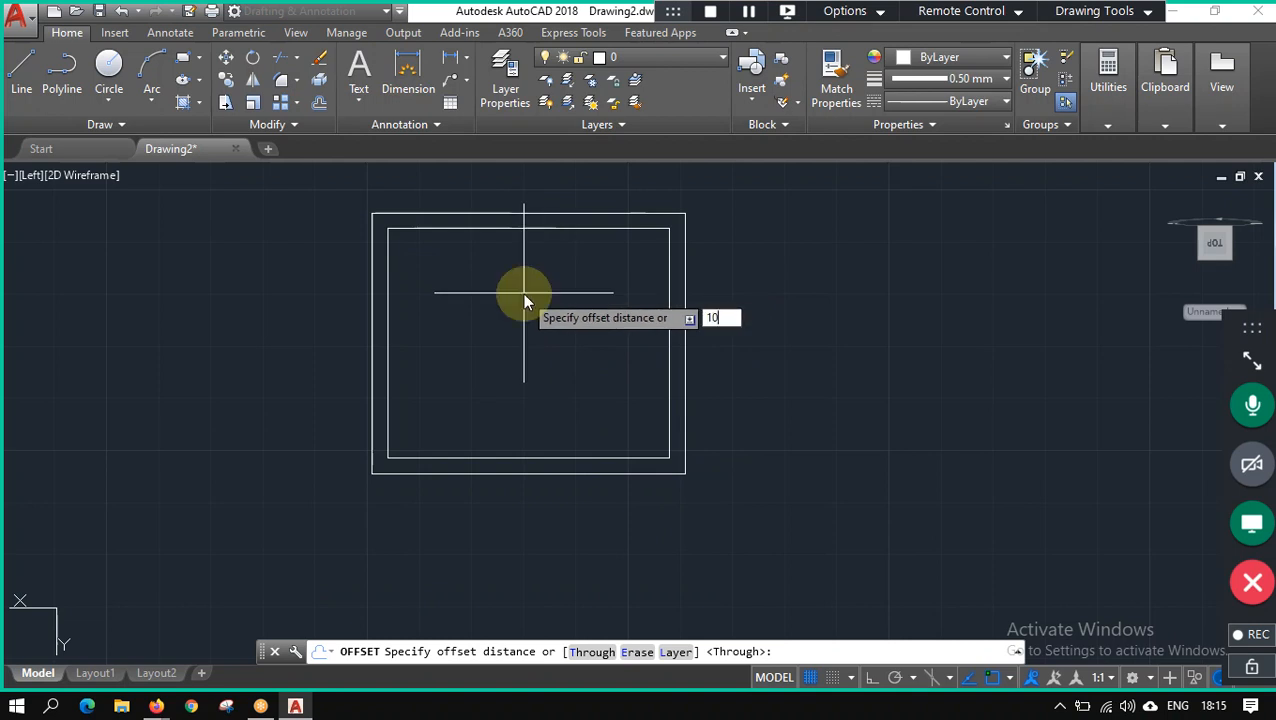
{"action": "key", "text": "Return"}
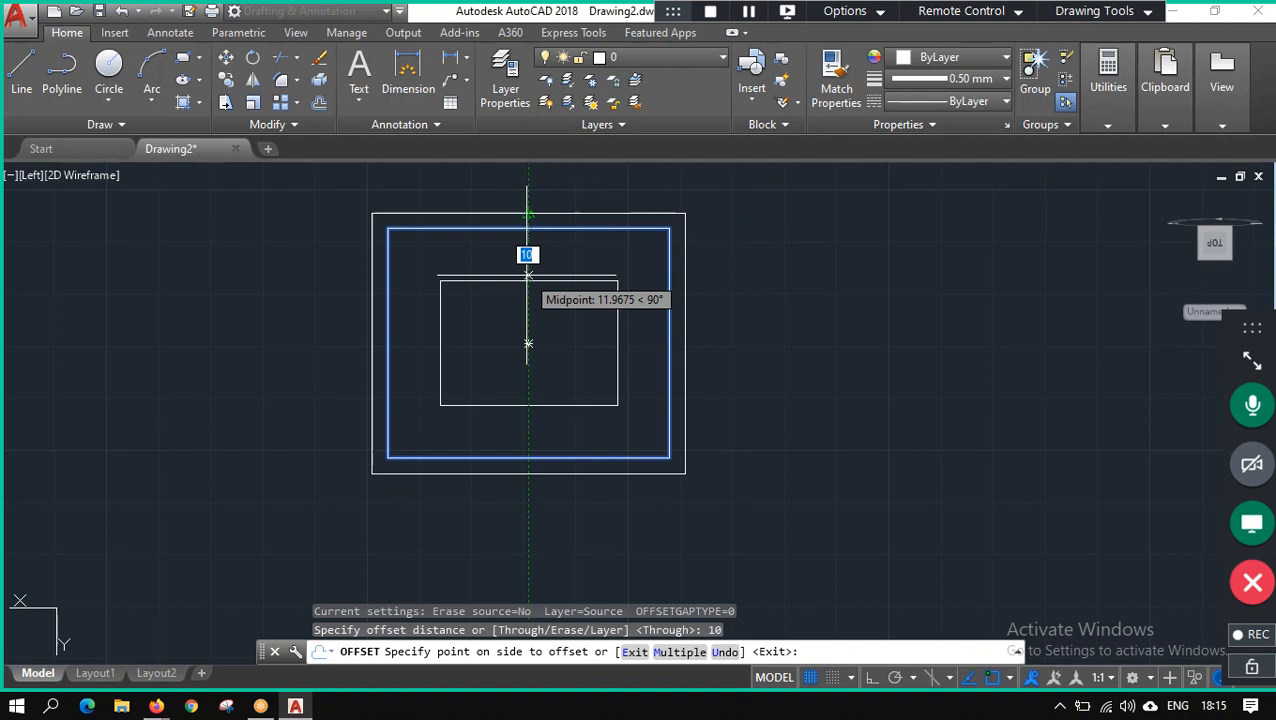
{"action": "key", "text": "Escape"}
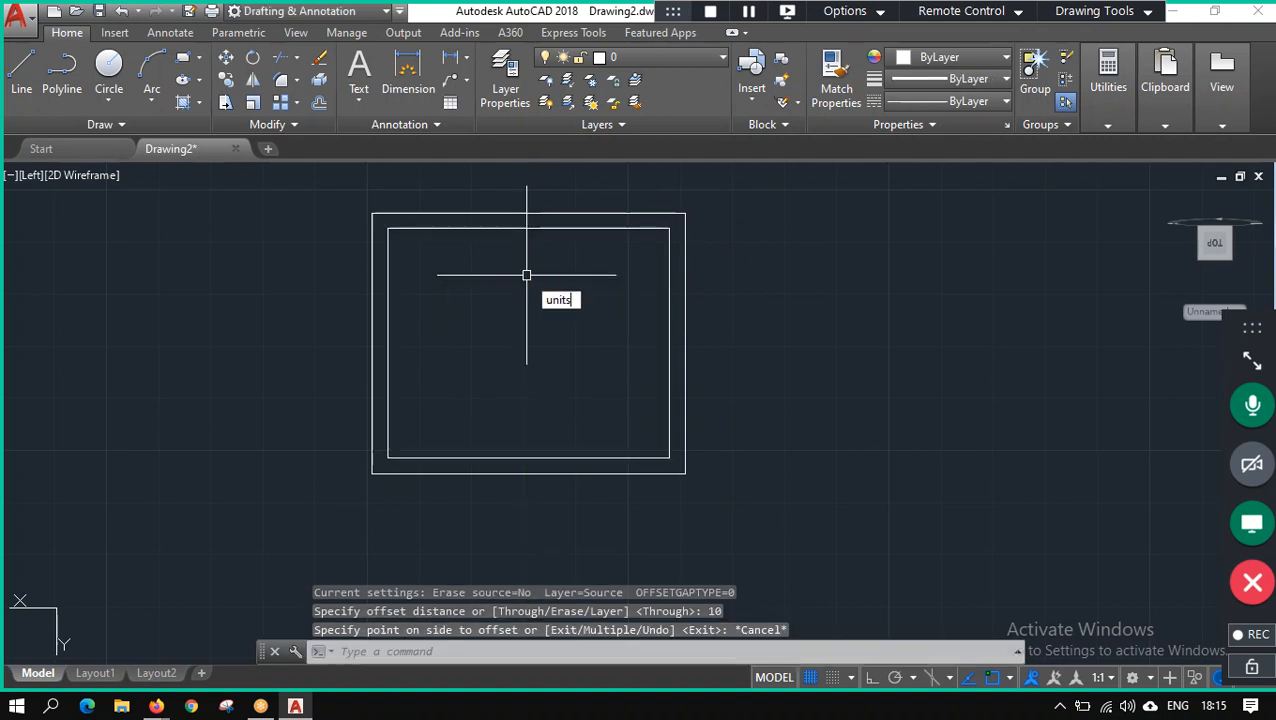
Check the length, angle and insertion scale settings of the drawing units.
{"action": "key", "text": "Return"}
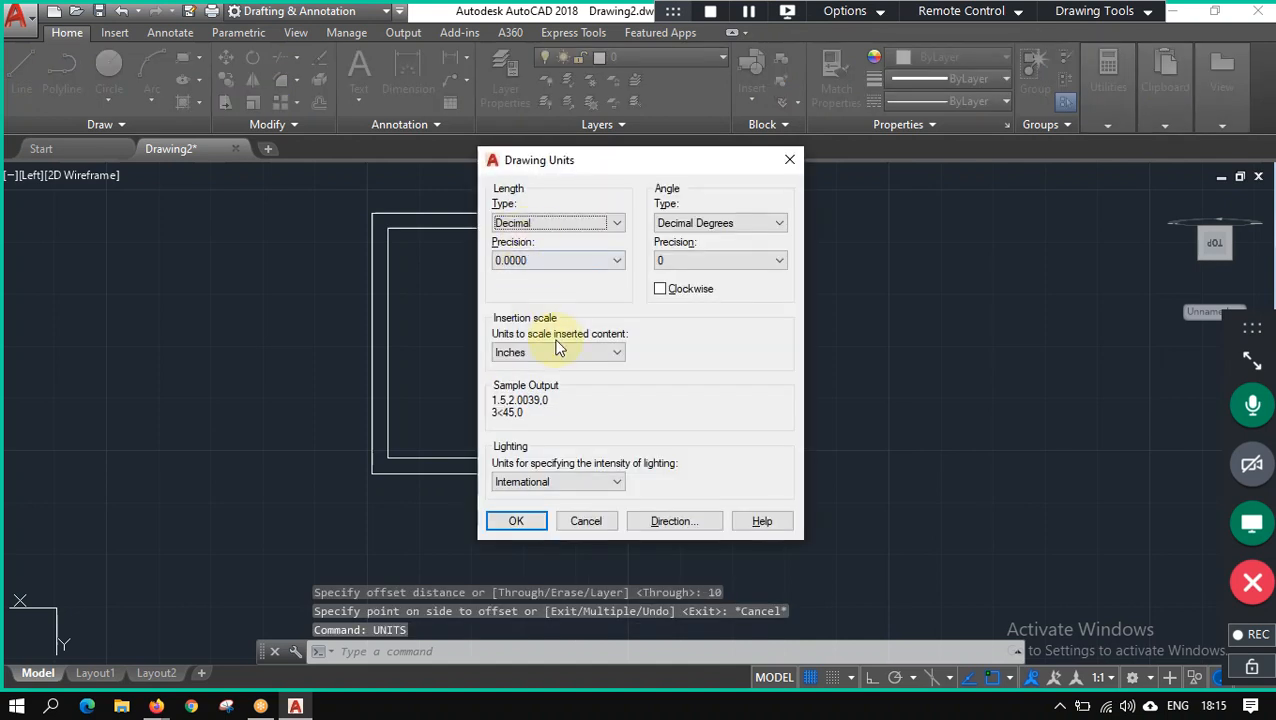
{"action": "left_click", "coordinate": [515, 520]}
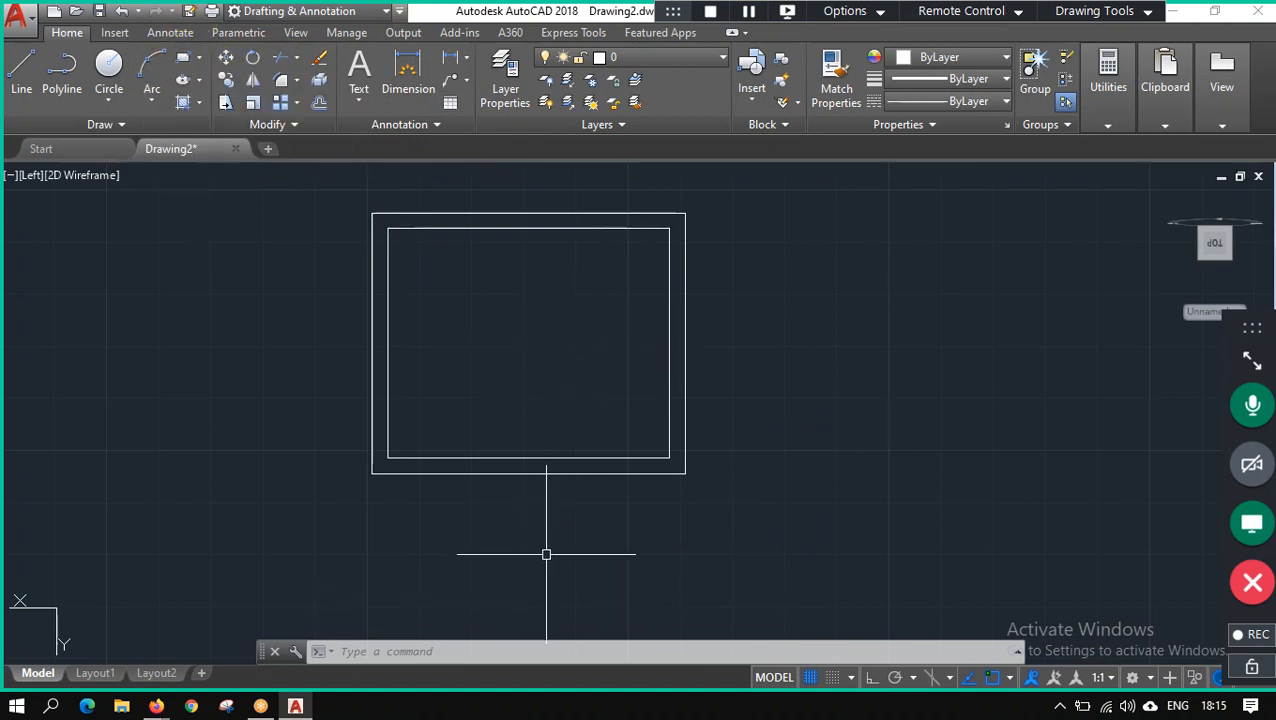
{"action": "scroll", "coordinate": [553, 239], "scroll_direction": "up", "scroll_amount": 4}
{"action": "scroll", "coordinate": [553, 239], "scroll_direction": "down", "scroll_amount": 6}
{"action": "scroll", "coordinate": [533, 215], "scroll_direction": "up", "scroll_amount": 2}
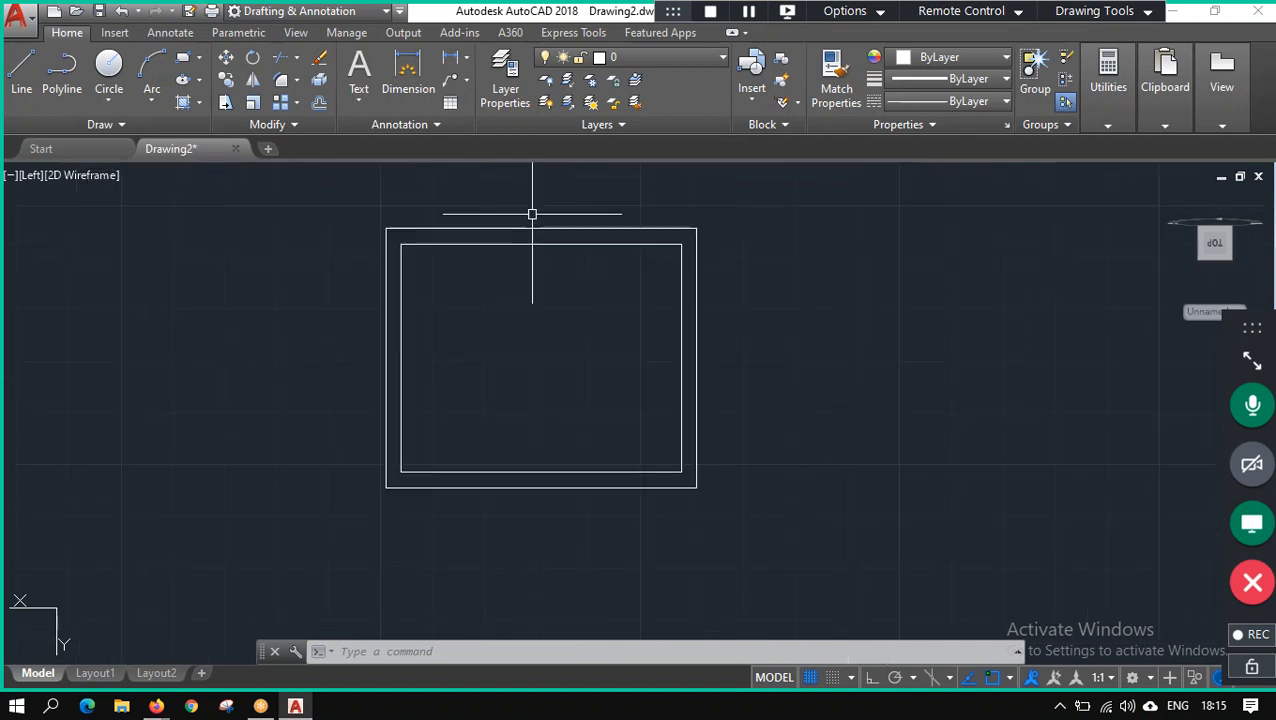
{"action": "left_click", "coordinate": [488, 653]}
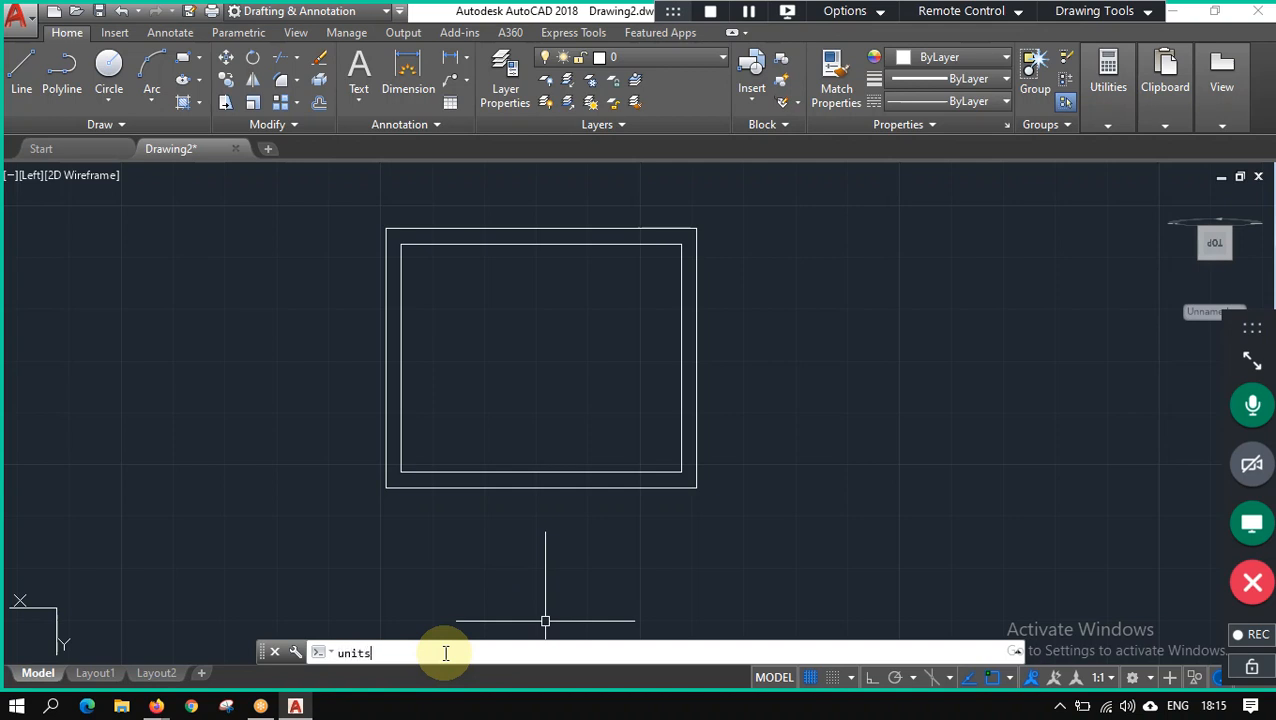
{"action": "type", "text": "units"}
{"action": "key", "text": "Return"}
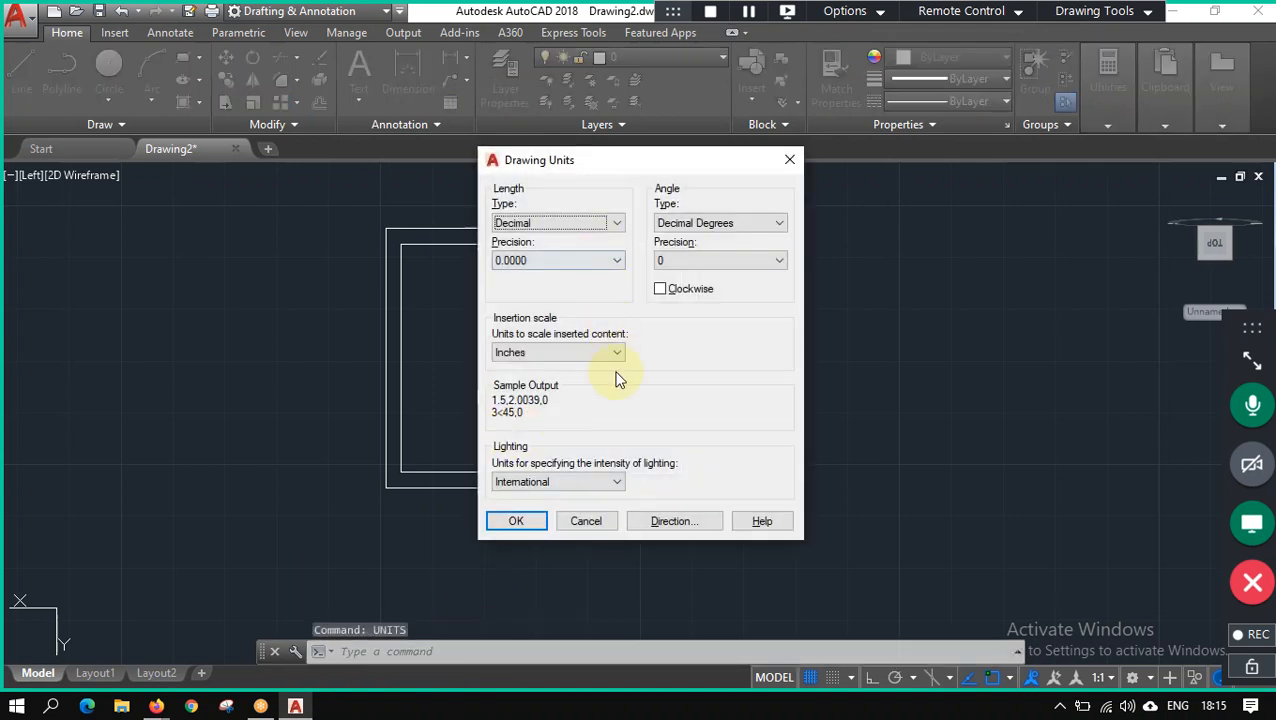
{"action": "left_click", "coordinate": [786, 164]}
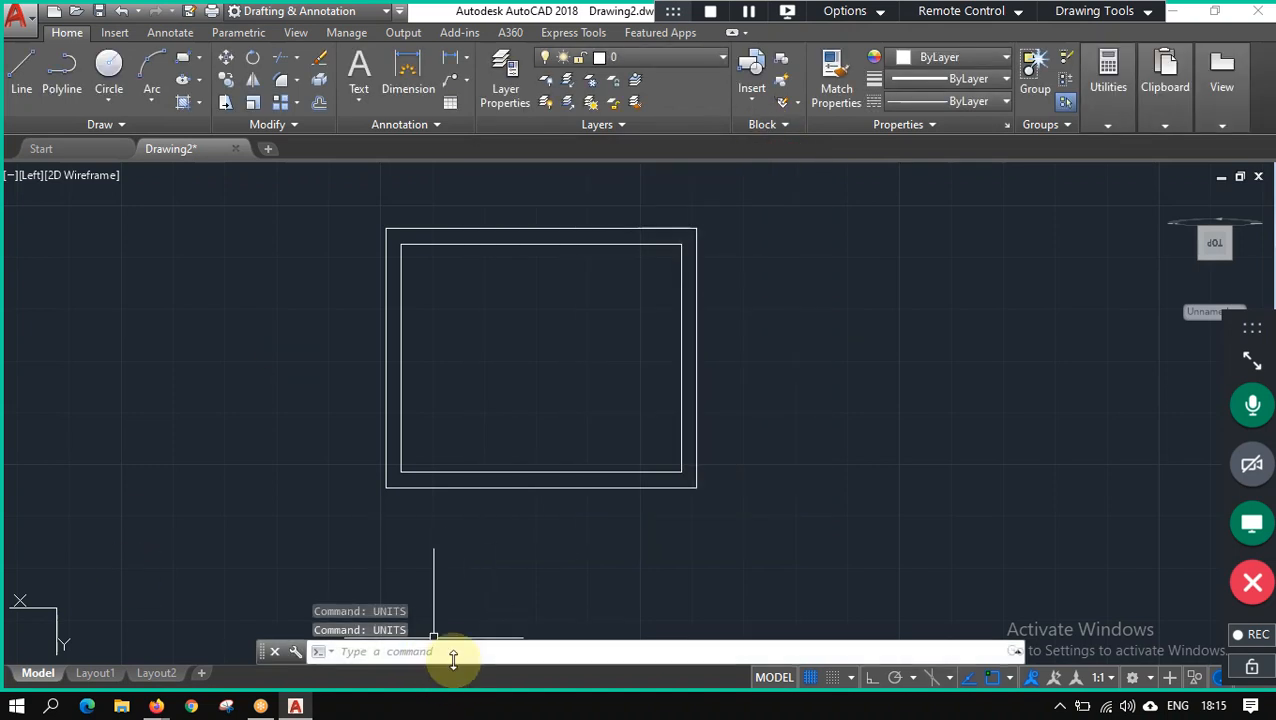
Set the drawing's length unit type to Engineering.
{"action": "type", "text": "units"}
{"action": "key", "text": "Return"}
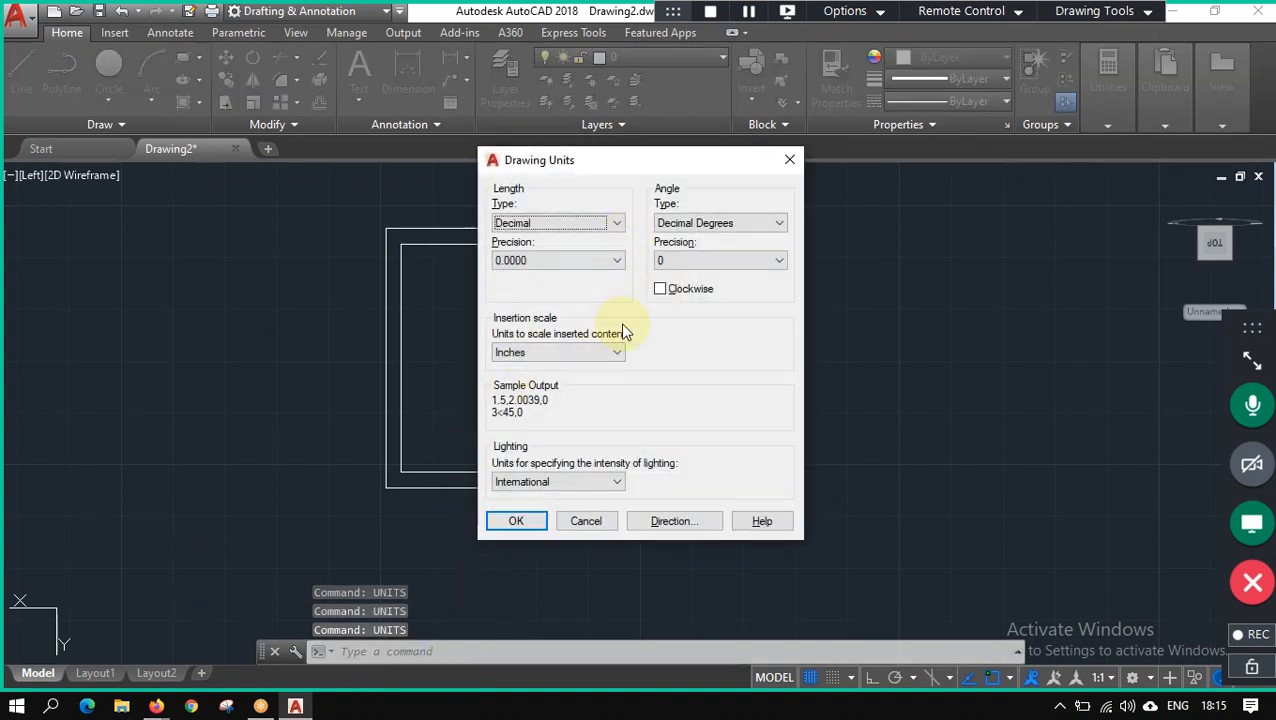
{"action": "left_click", "coordinate": [617, 223]}
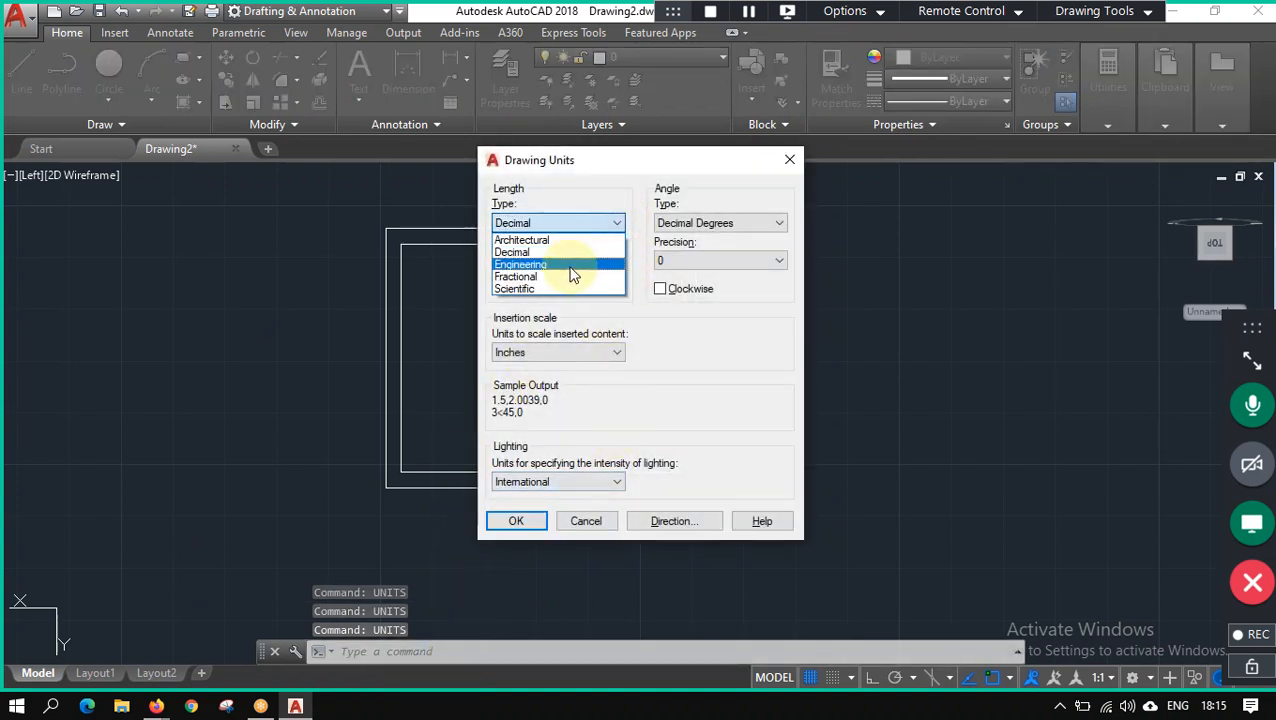
{"action": "left_click", "coordinate": [571, 266]}
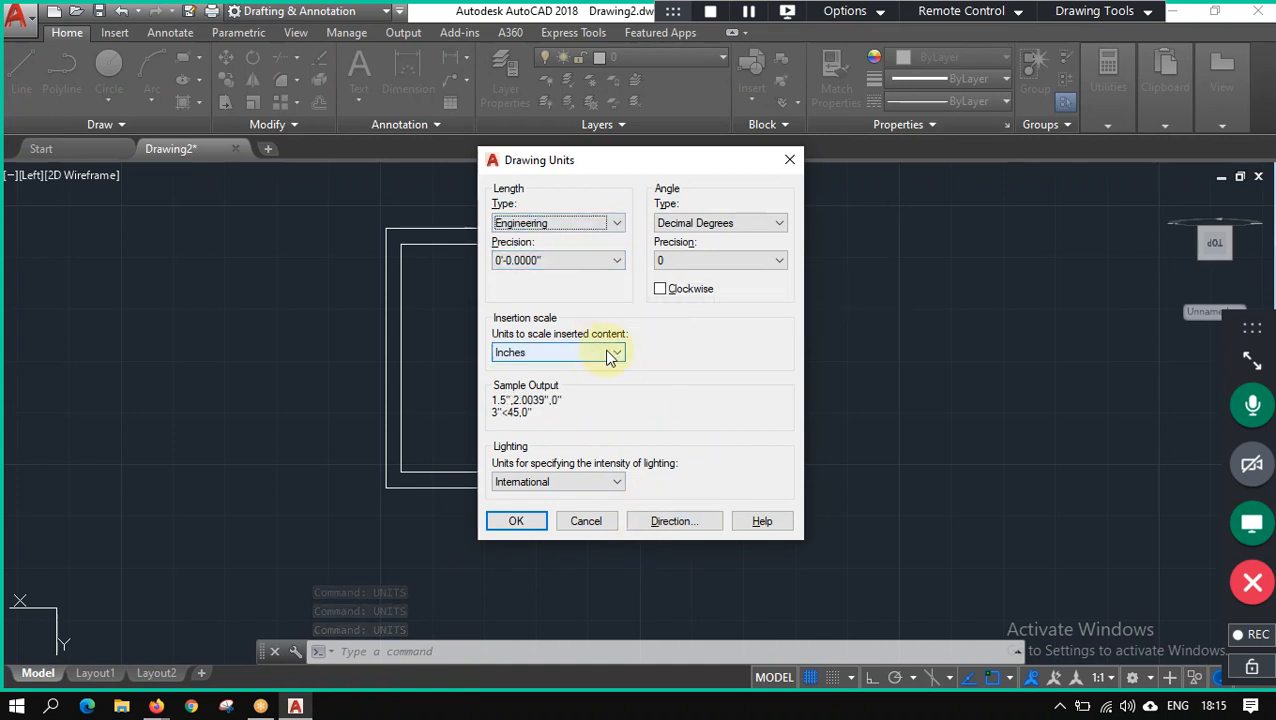
{"action": "left_click", "coordinate": [510, 522]}
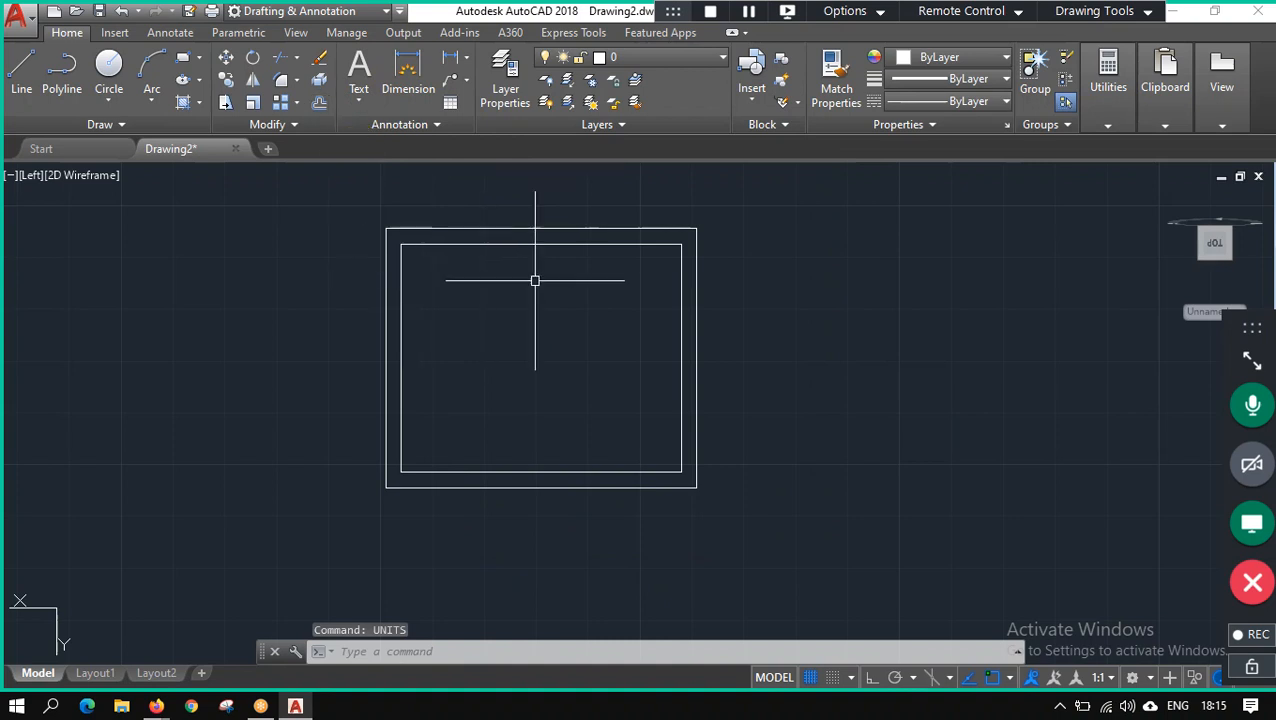
Try to offset the inner rectangle inward by 10 again using the Engineering length format.
{"action": "left_click", "coordinate": [567, 240]}
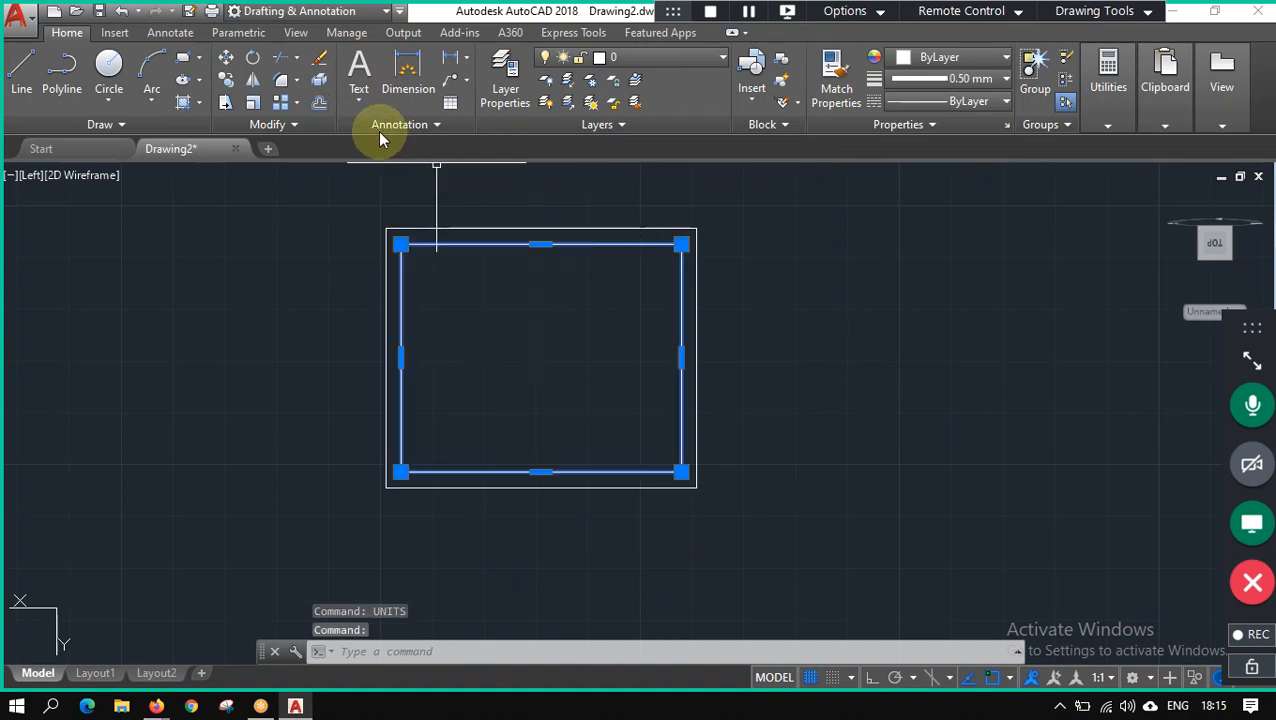
{"action": "left_click", "coordinate": [318, 103]}
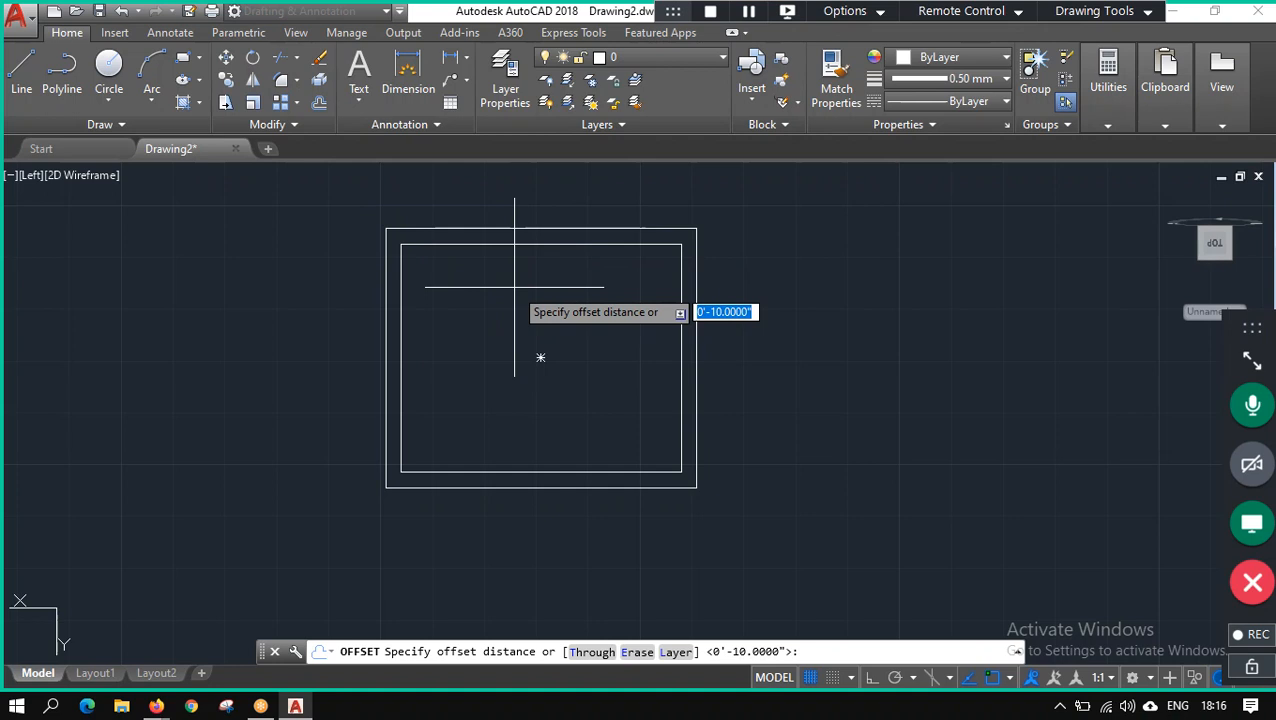
{"action": "type", "text": "10"}
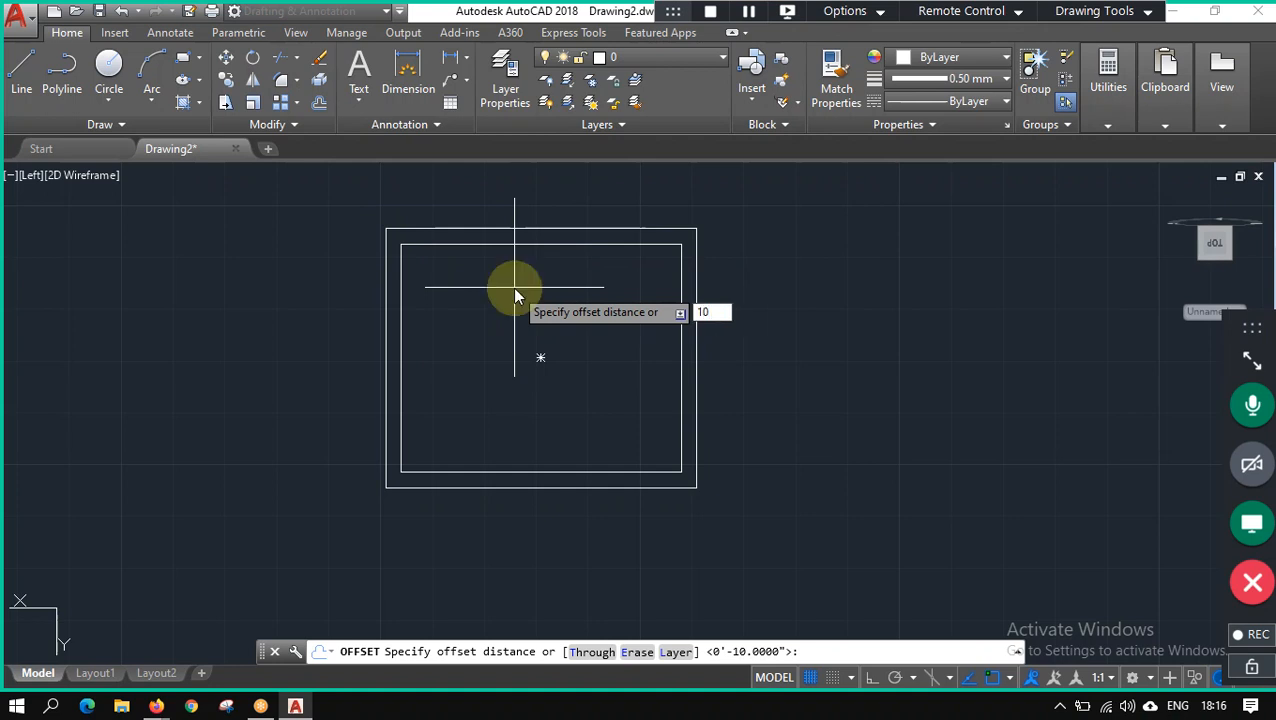
{"action": "key", "text": "Return"}
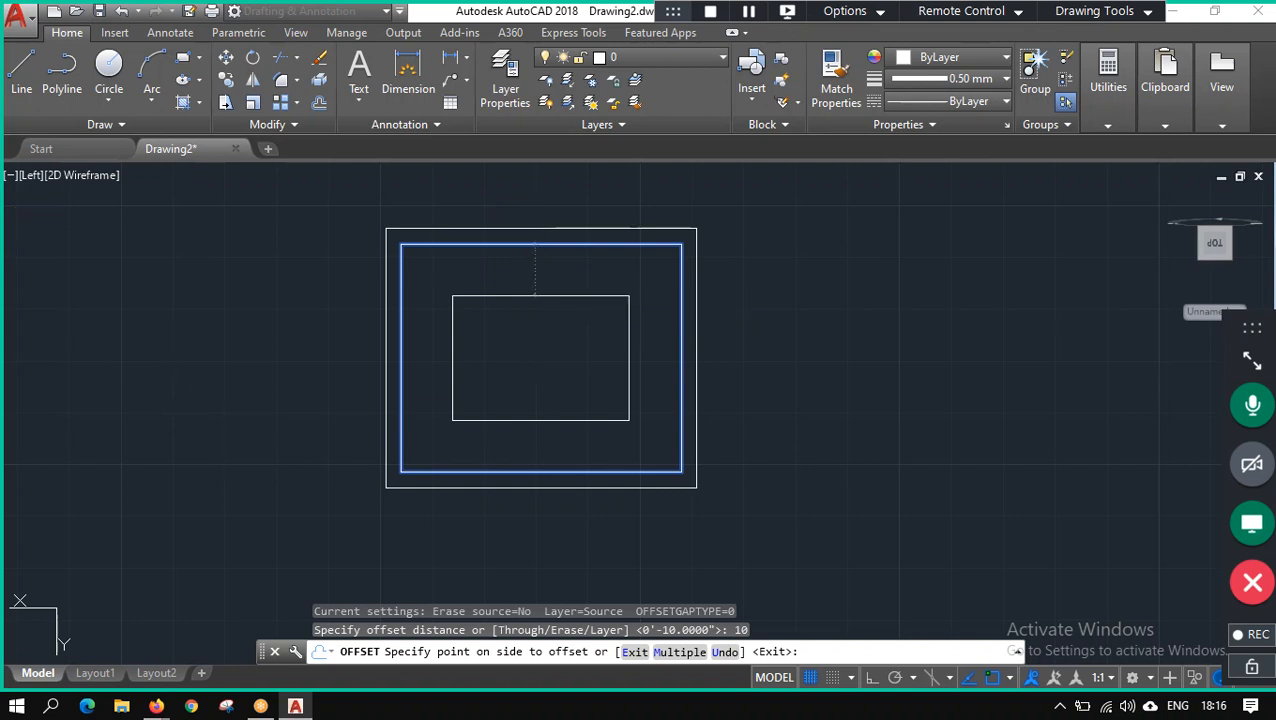
{"action": "key", "text": "Escape"}
{"action": "left_click", "coordinate": [500, 245]}
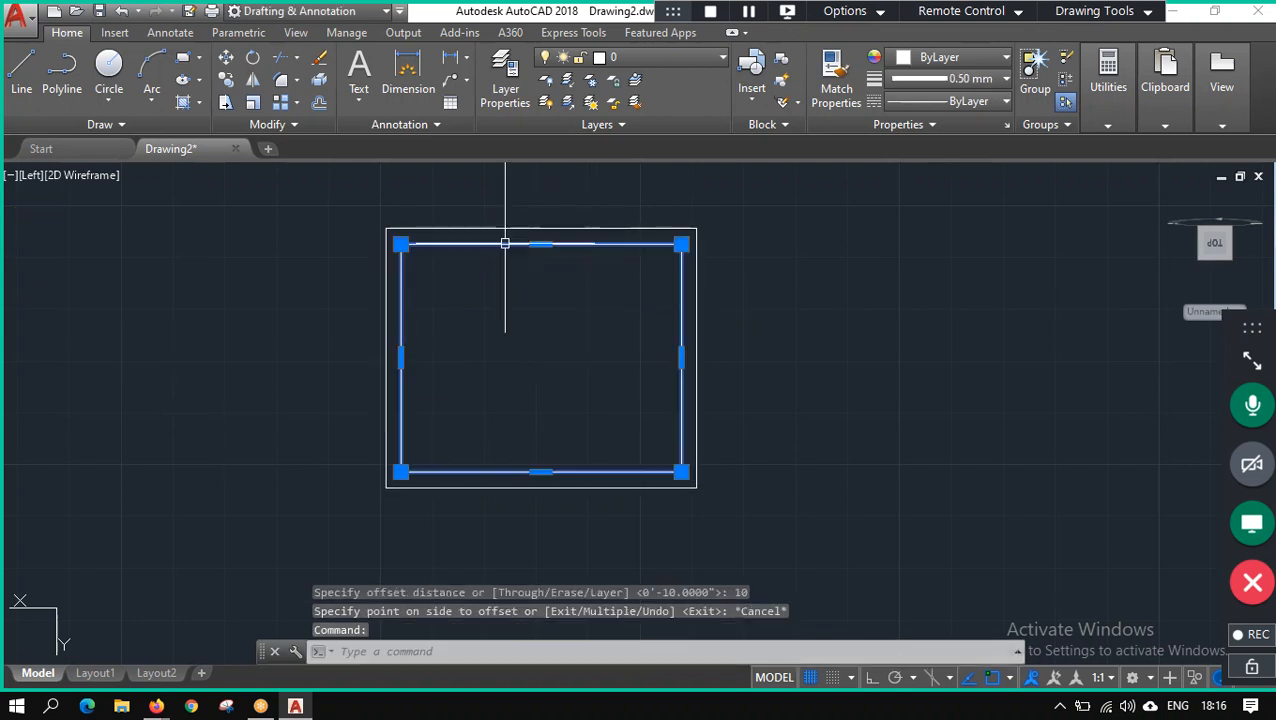
{"action": "left_click", "coordinate": [319, 102]}
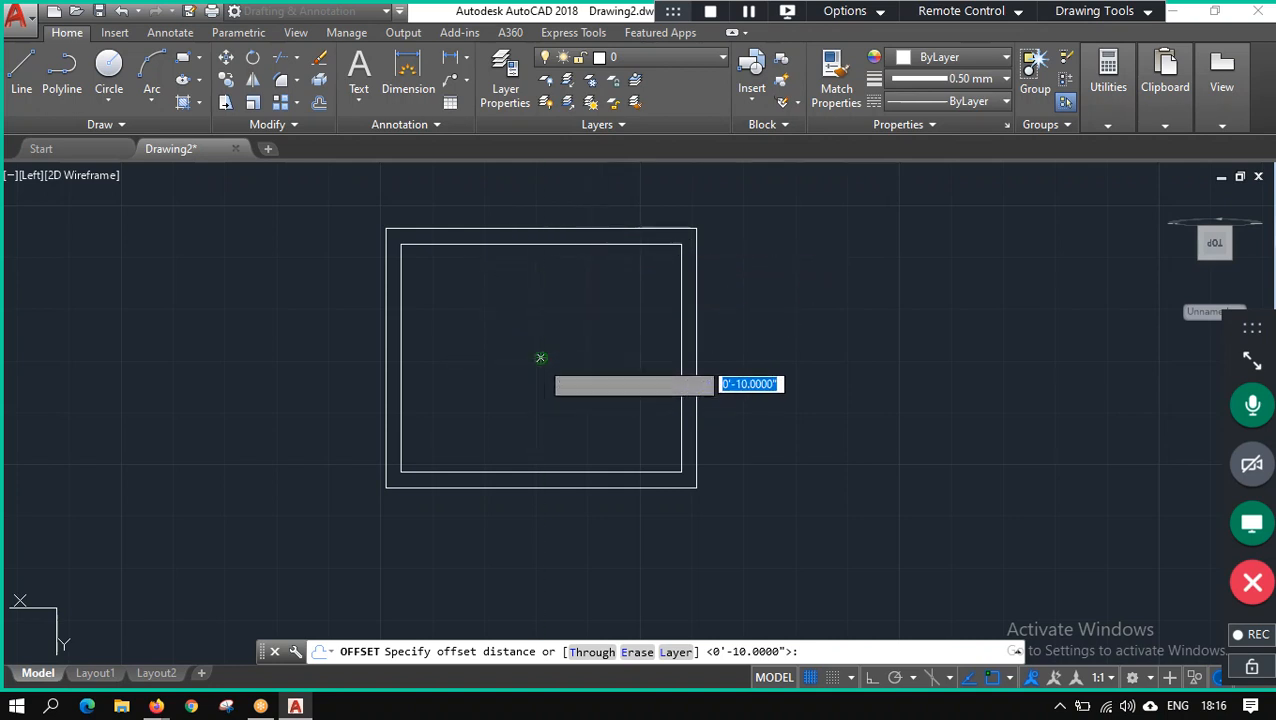
{"action": "left_click", "coordinate": [540, 361]}
{"action": "key", "text": "Escape"}
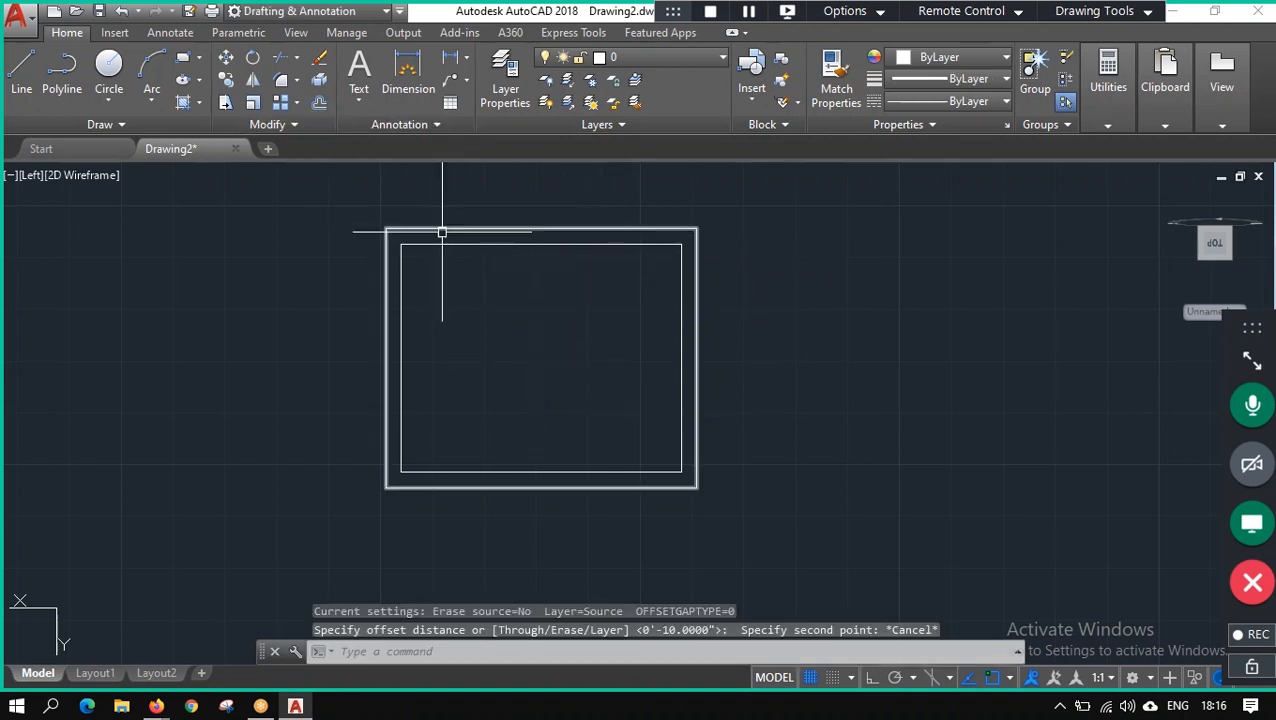
Try to offset the inner rectangle inward by a distance of 0.10.
{"action": "left_click", "coordinate": [461, 244]}
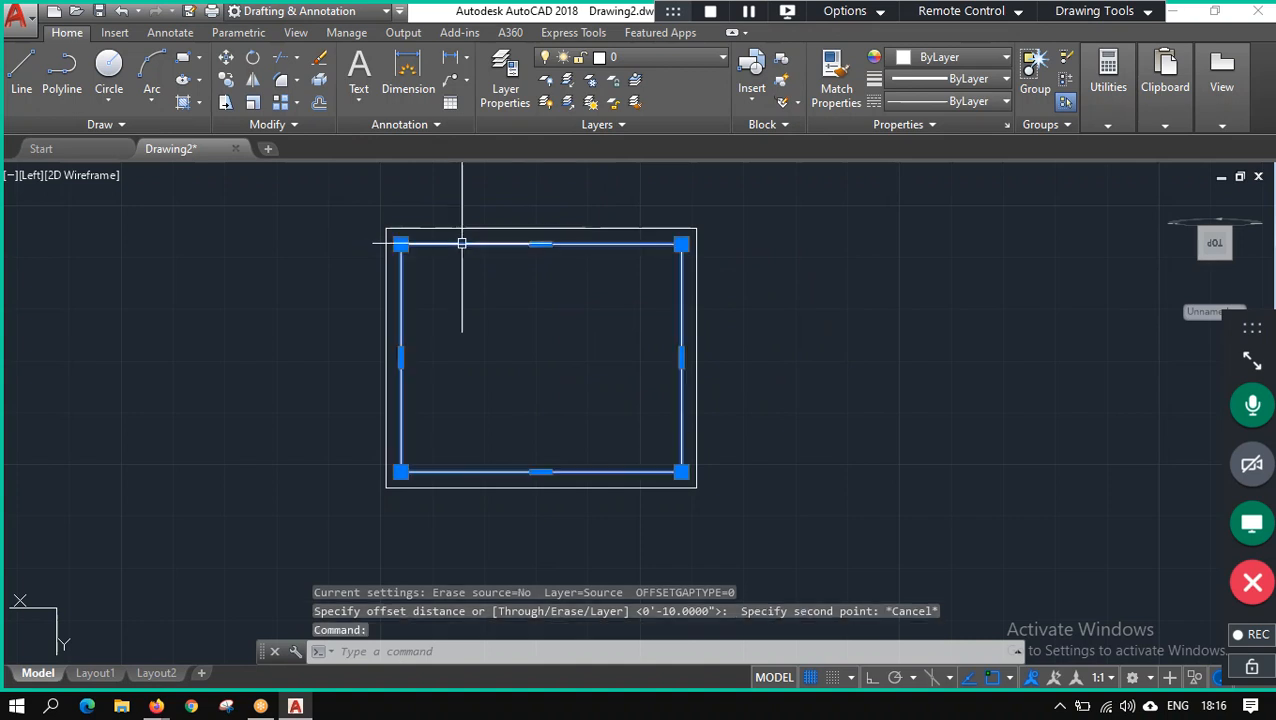
{"action": "left_click", "coordinate": [318, 106]}
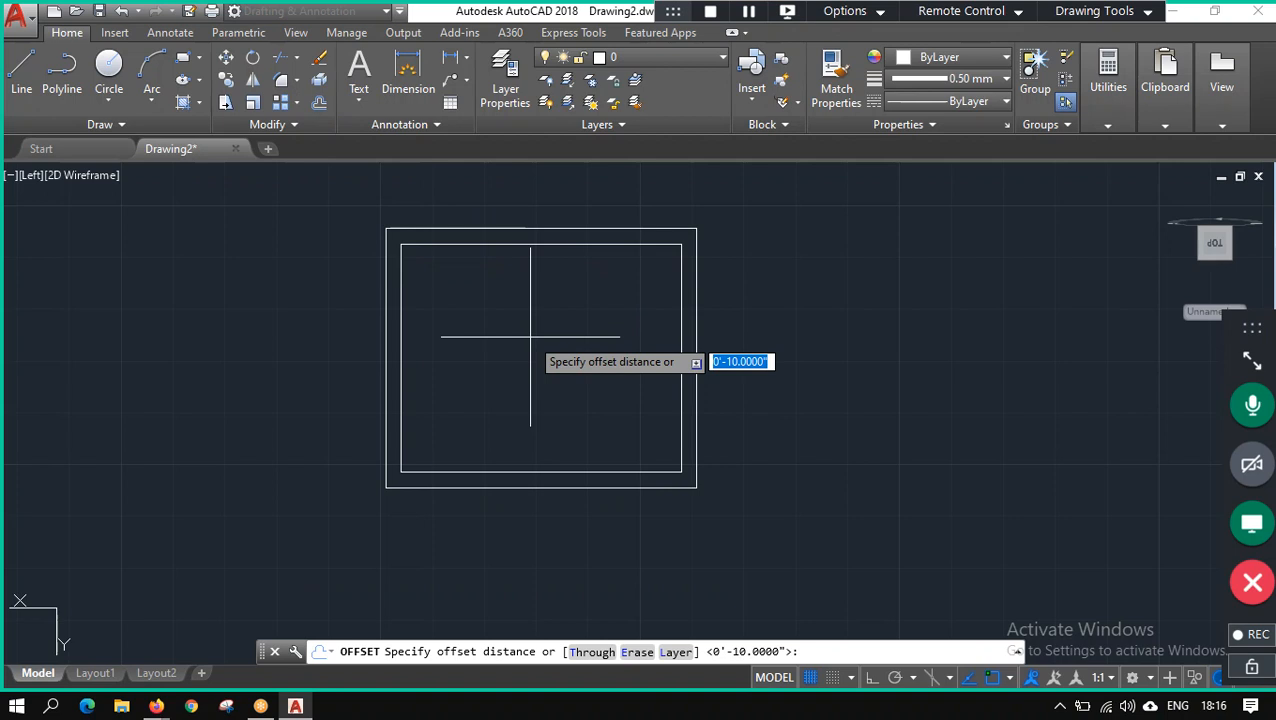
{"action": "type", "text": "0.1"}
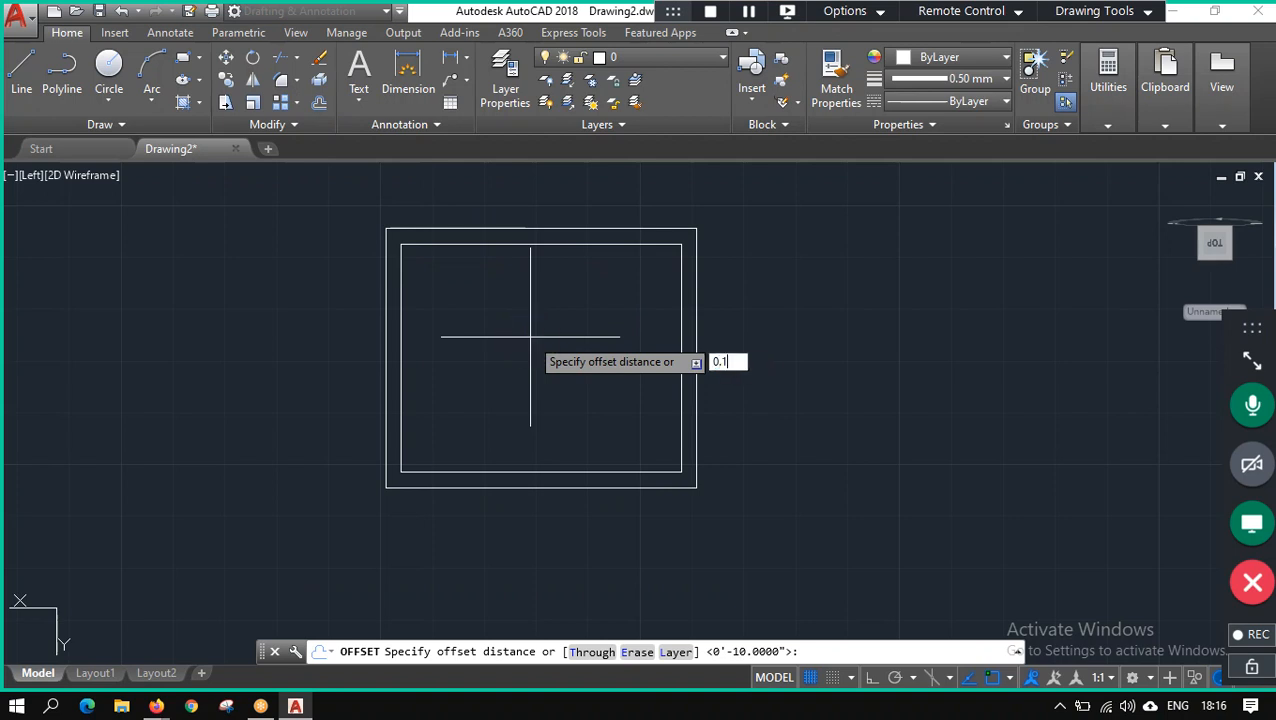
{"action": "type", "text": "0"}
{"action": "key", "text": "Return"}
{"action": "left_click", "coordinate": [527, 245]}
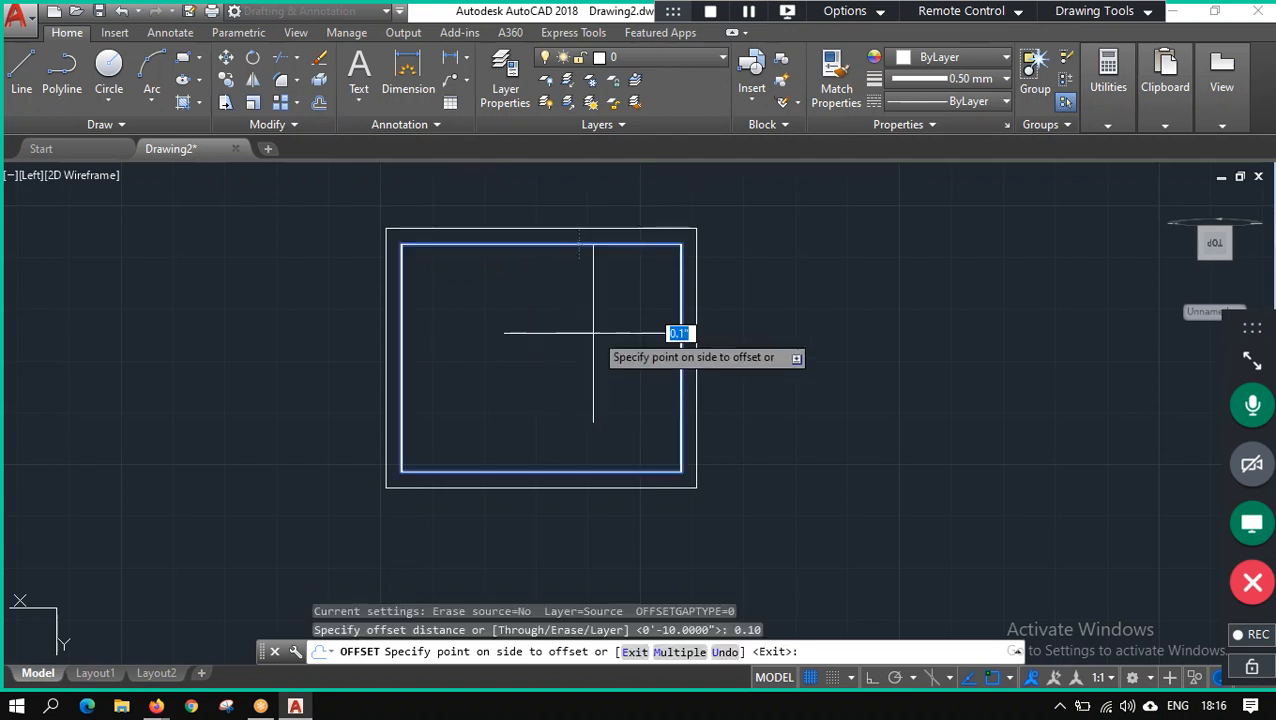
{"action": "scroll", "coordinate": [517, 240], "scroll_direction": "up", "scroll_amount": 2}
{"action": "scroll", "coordinate": [524, 240], "scroll_direction": "up", "scroll_amount": 3}
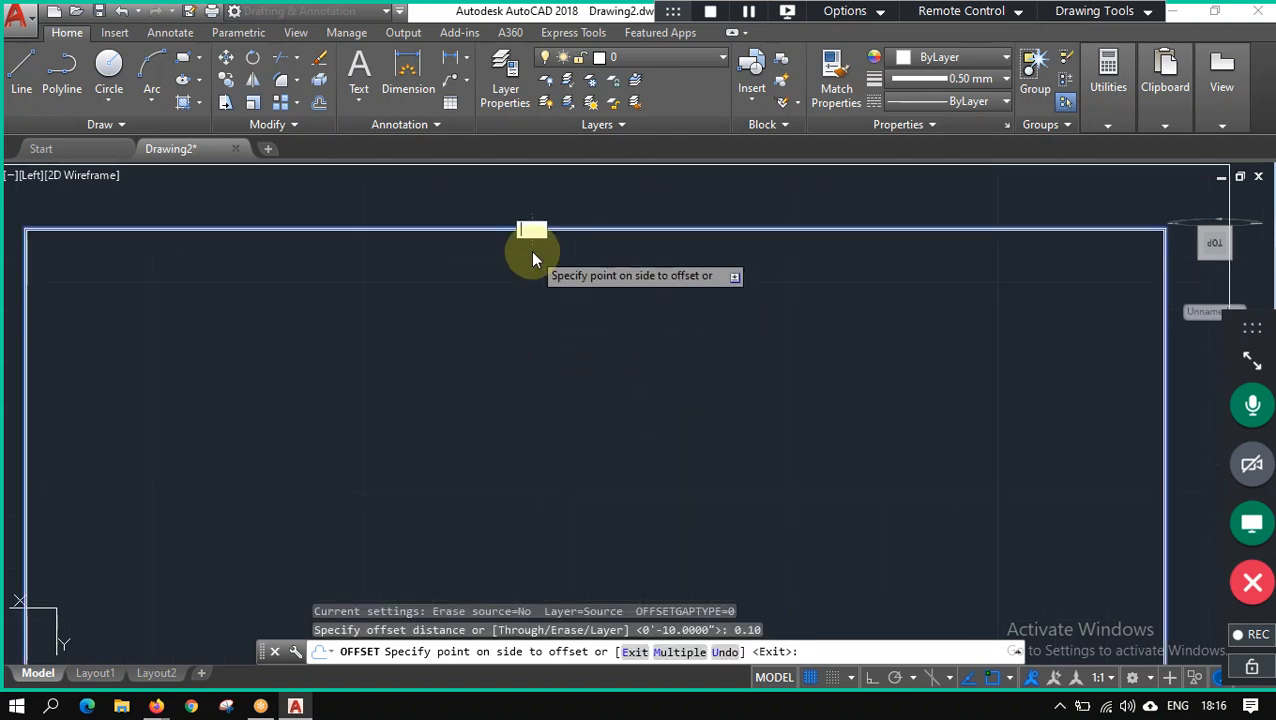
{"action": "type", "text": "0"}
{"action": "key", "text": "Escape"}
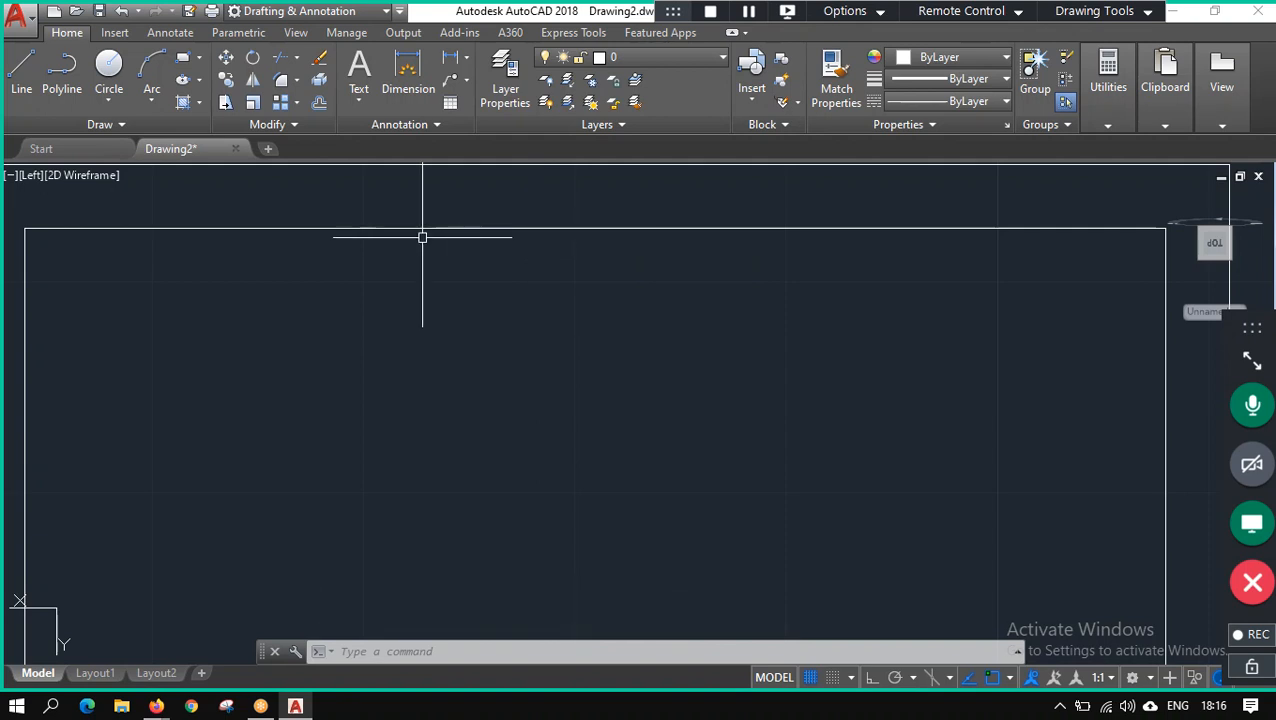
{"action": "scroll", "coordinate": [421, 234], "scroll_direction": "down", "scroll_amount": 5}
{"action": "scroll", "coordinate": [458, 212], "scroll_direction": "up", "scroll_amount": 4}
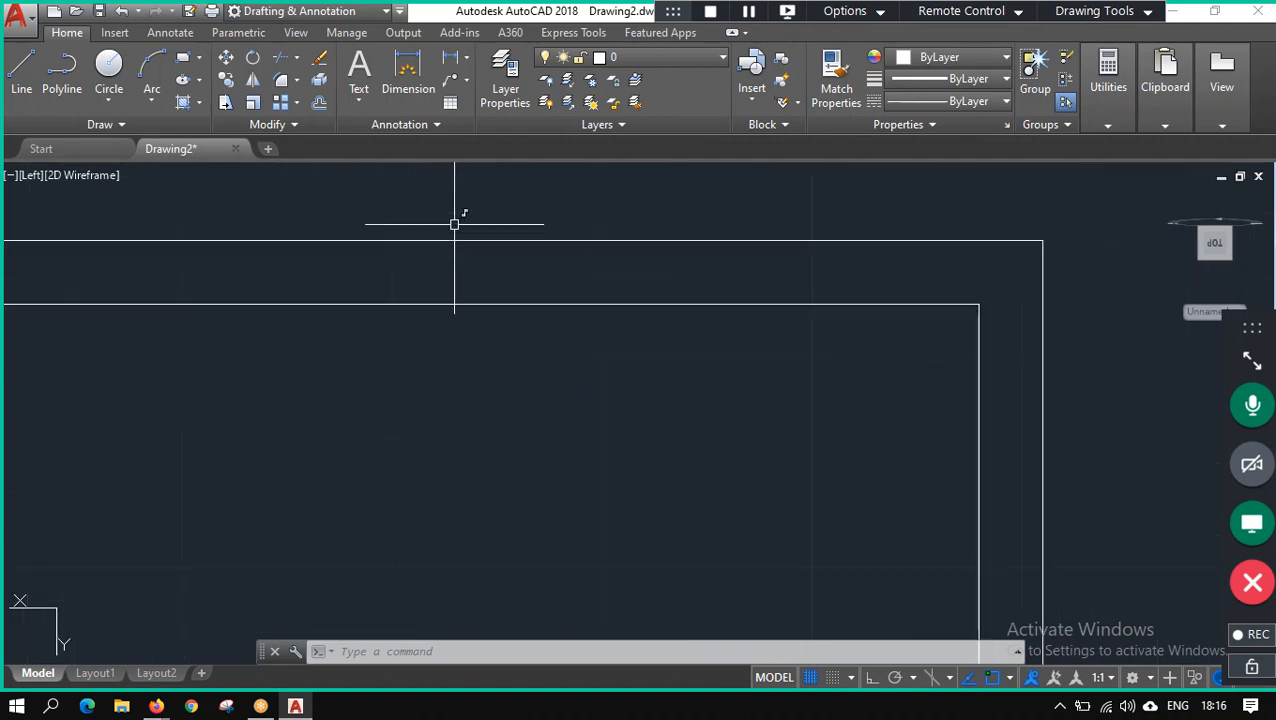
{"action": "scroll", "coordinate": [456, 240], "scroll_direction": "down", "scroll_amount": 2}
{"action": "scroll", "coordinate": [344, 258], "scroll_direction": "up", "scroll_amount": 2}
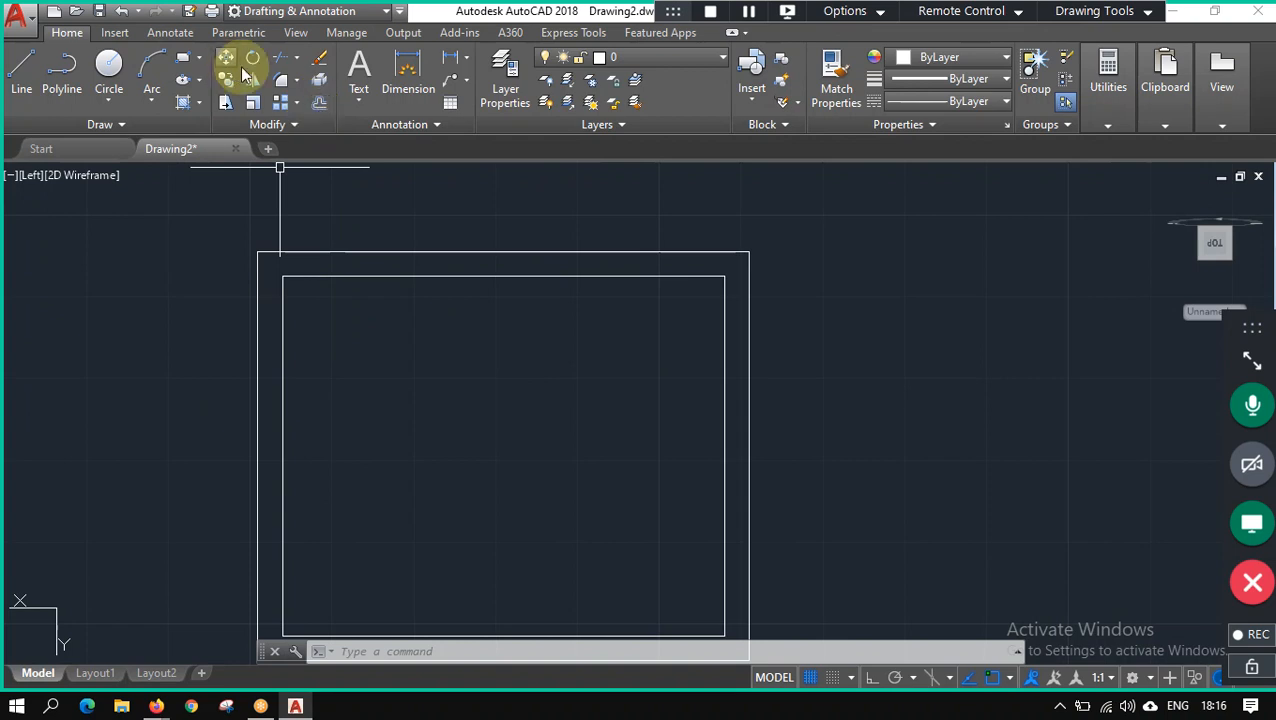
{"action": "left_click", "coordinate": [183, 57]}
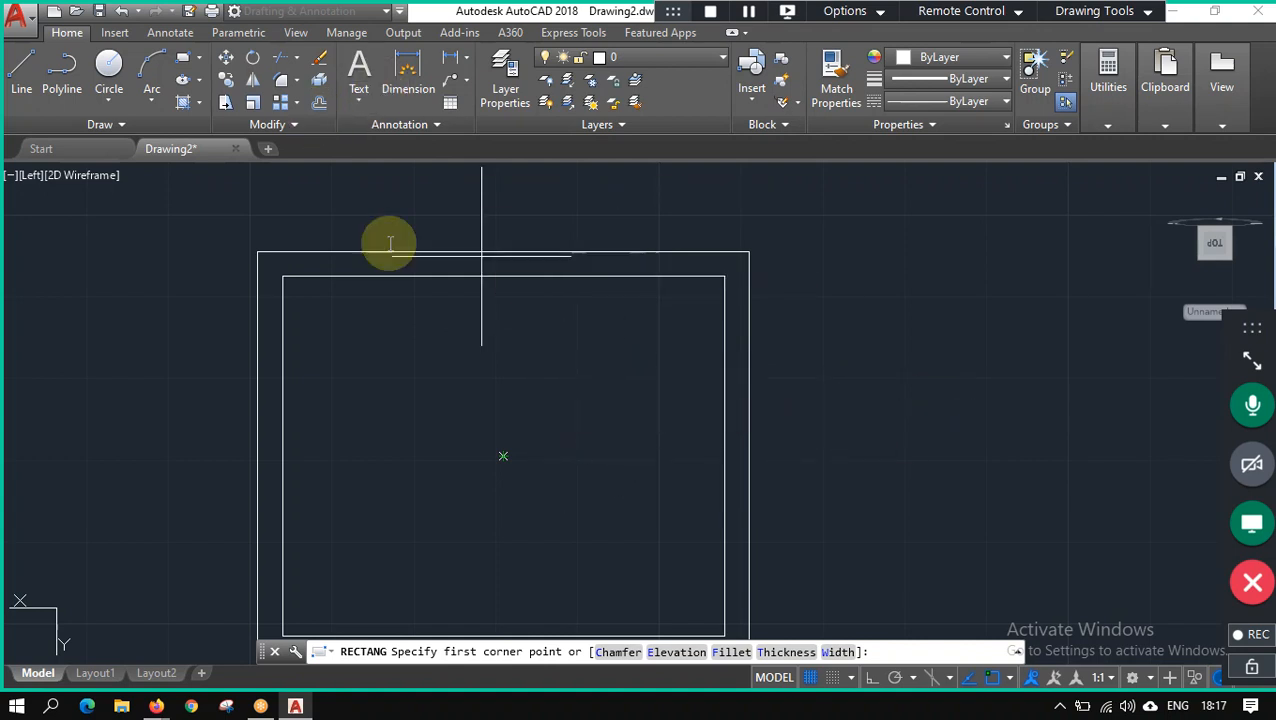
{"action": "key", "text": "Escape"}
{"action": "left_click", "coordinate": [441, 276]}
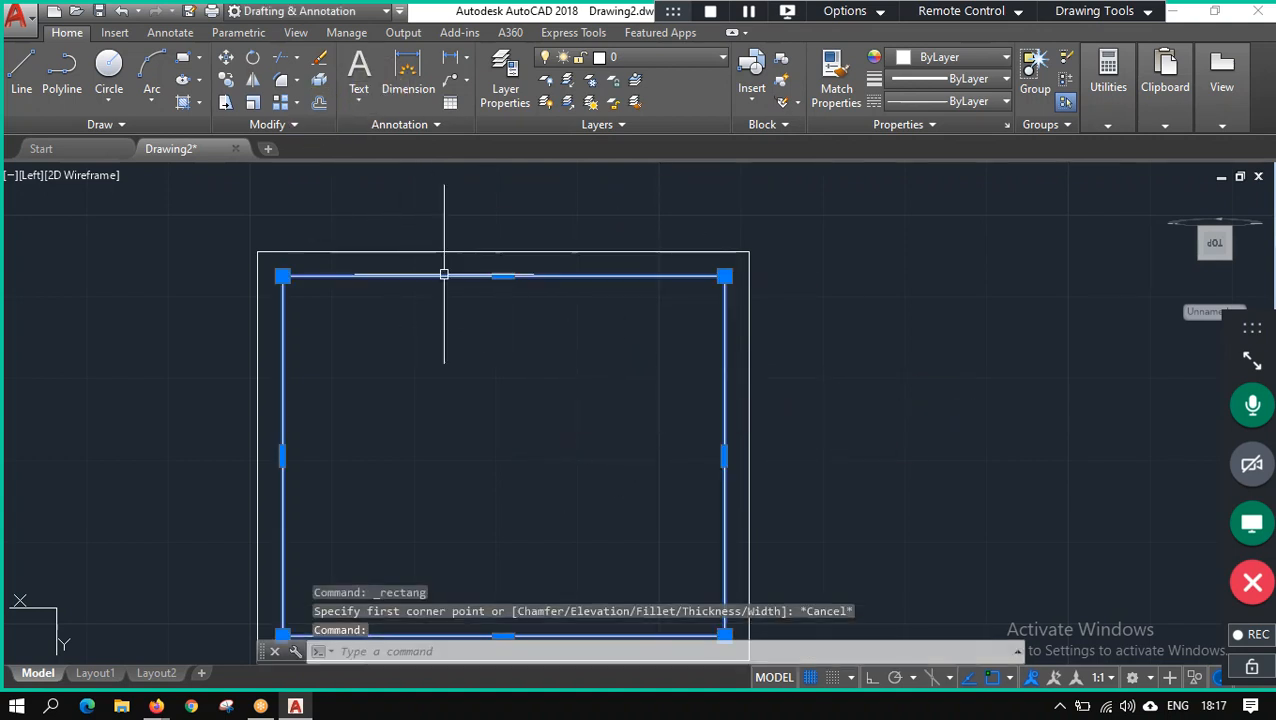
{"action": "left_click", "coordinate": [319, 103]}
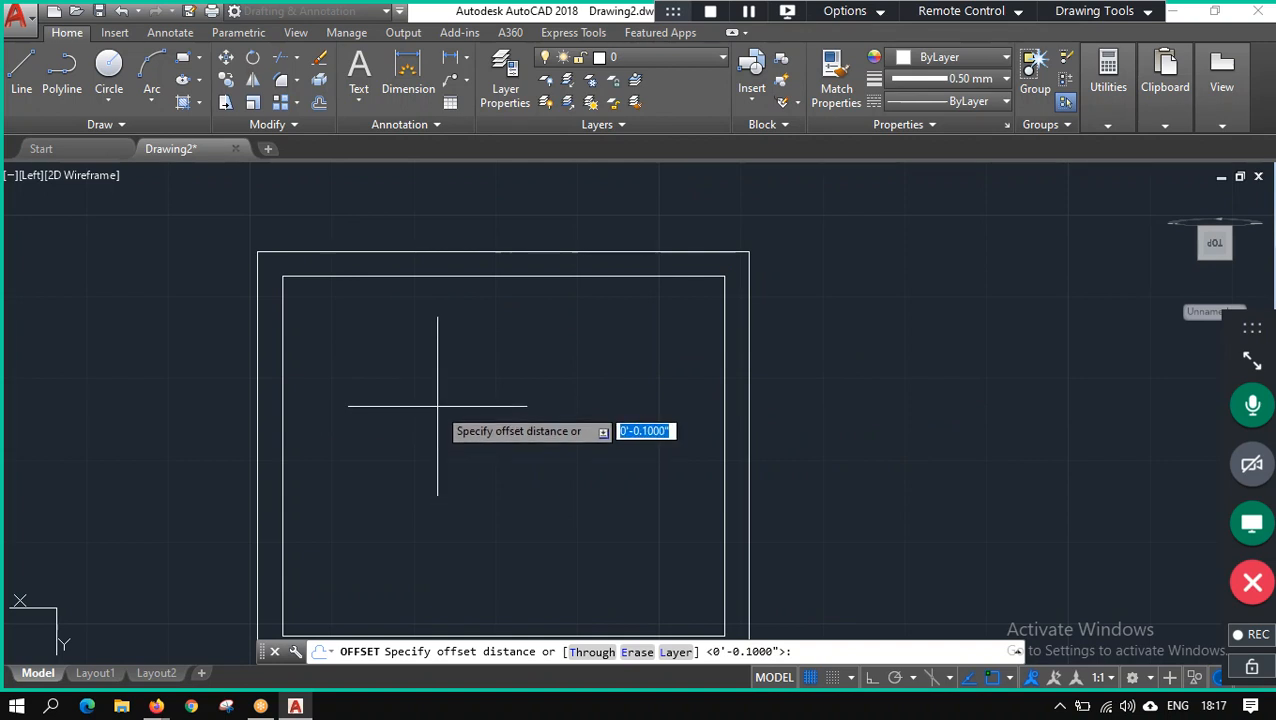
{"action": "key", "text": "Escape"}
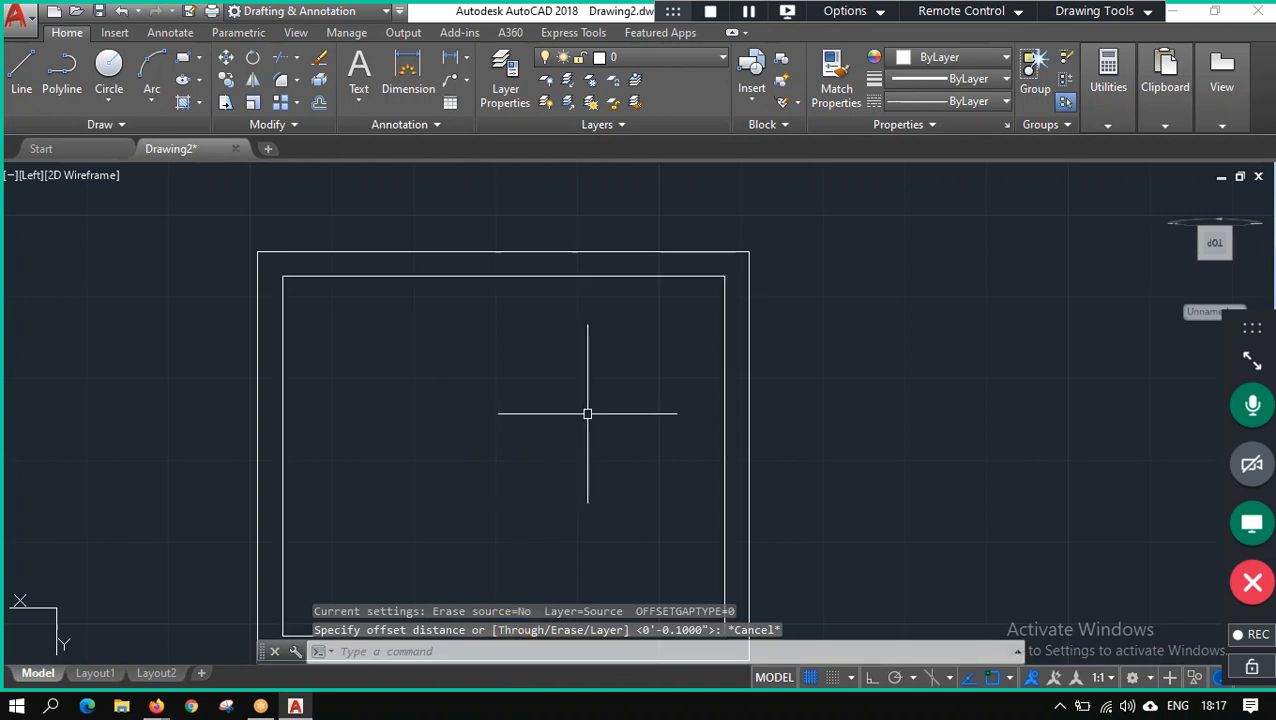
Check the linear unit format options in the primary units of the ISO-25 dimension style.
{"action": "key", "text": "Escape"}
{"action": "type", "text": "dim"}
{"action": "key", "text": "Return"}
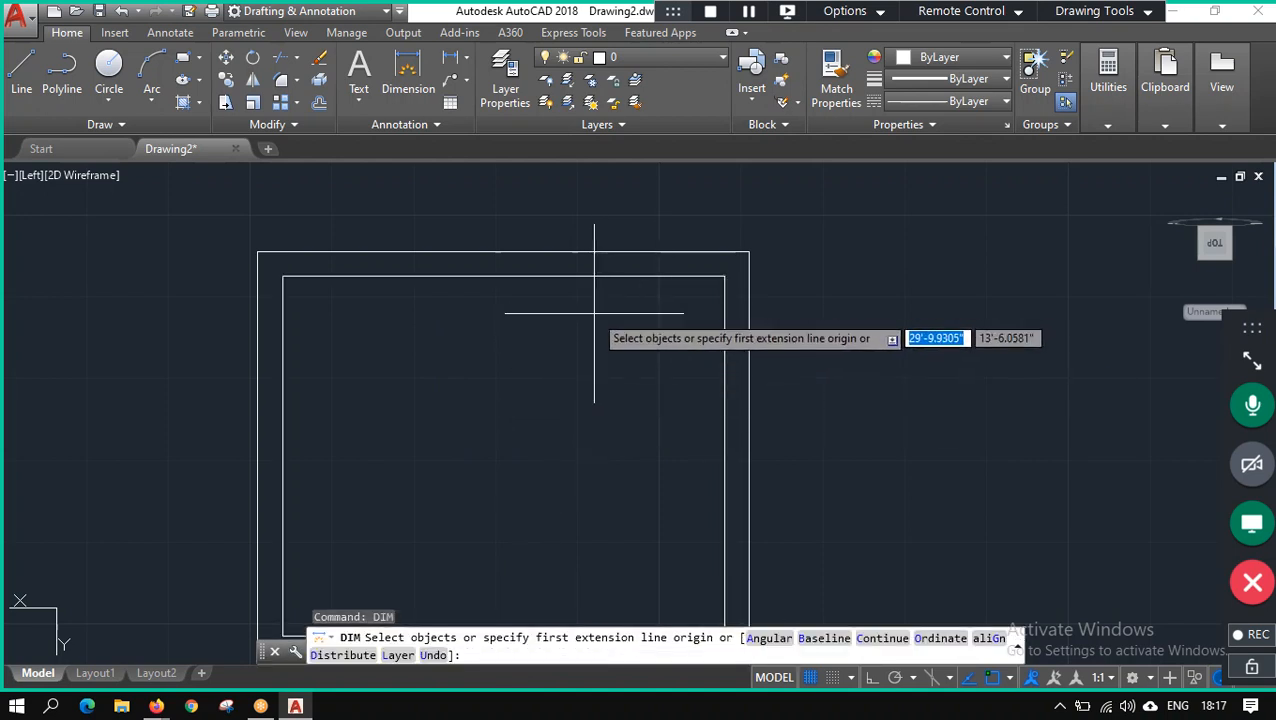
{"action": "key", "text": "Escape"}
{"action": "type", "text": "dims"}
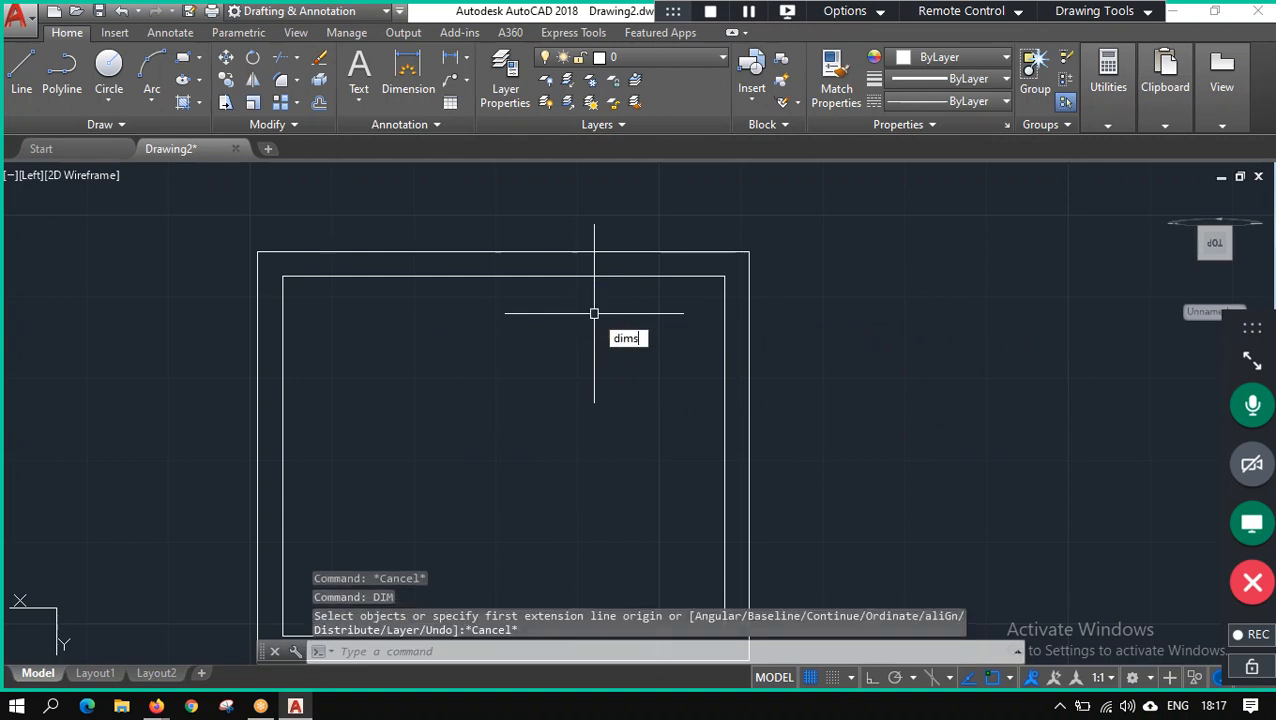
{"action": "type", "text": "tyle"}
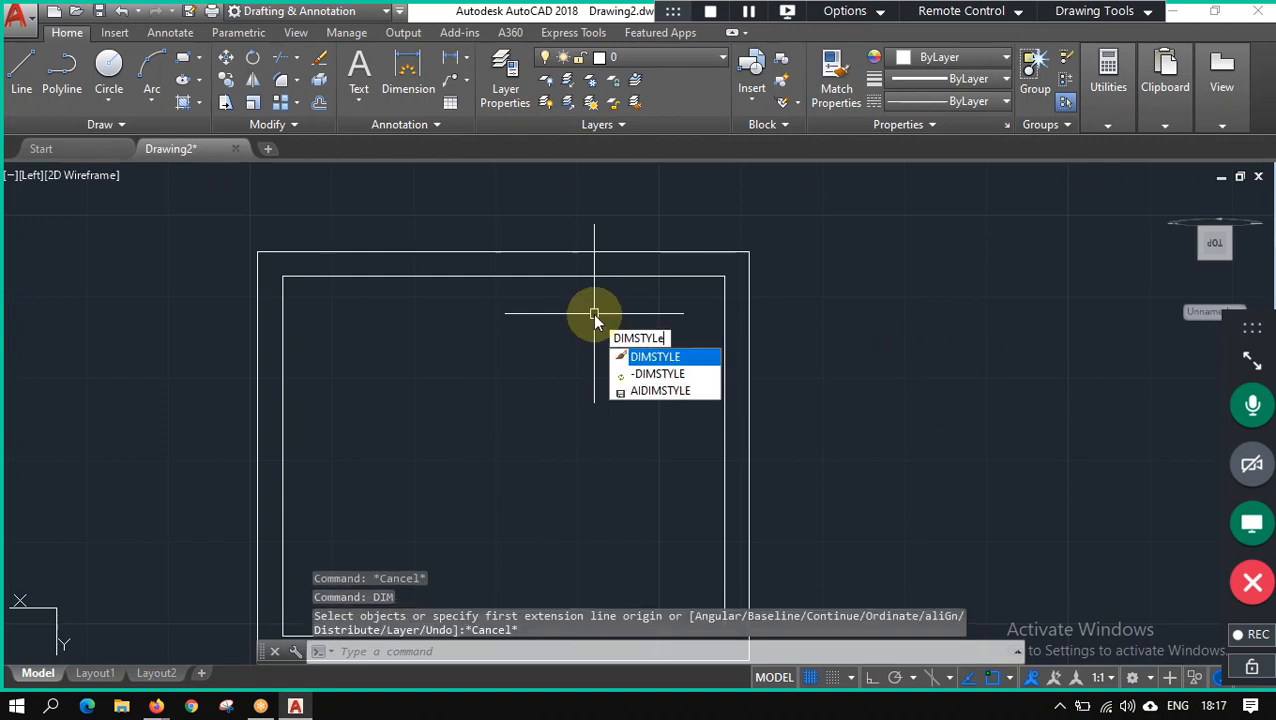
{"action": "key", "text": "Return"}
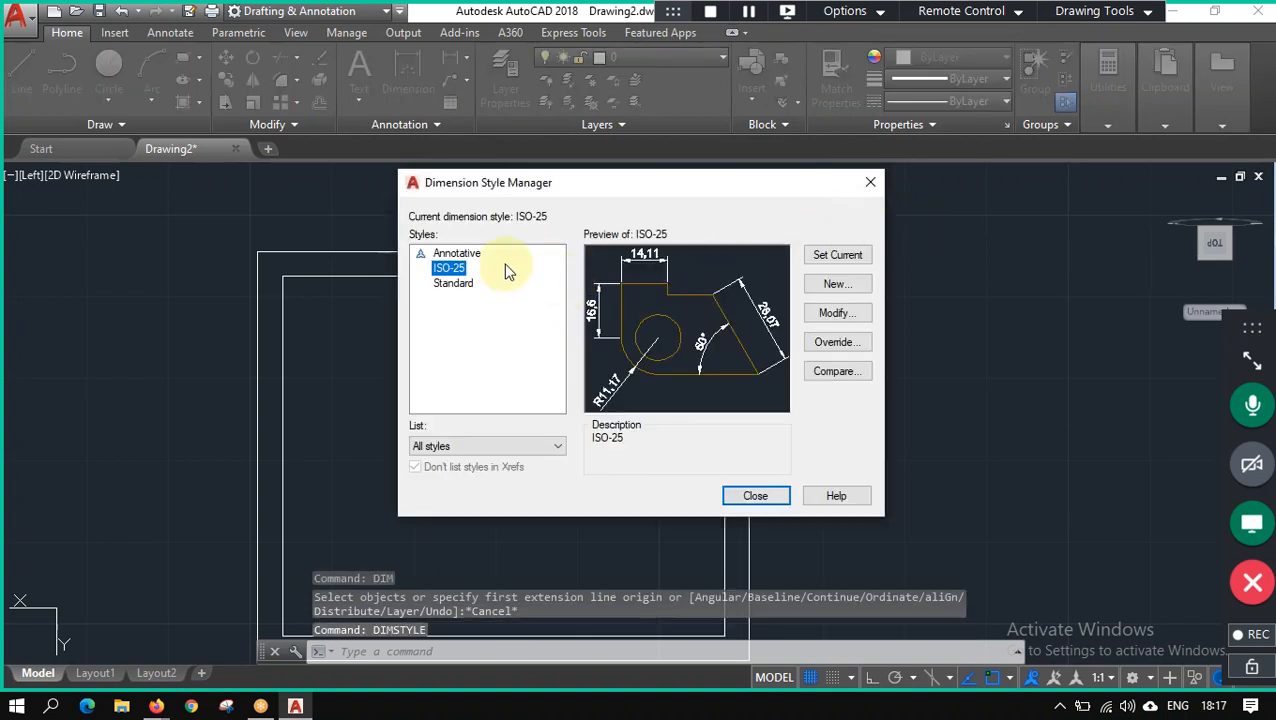
{"action": "left_click", "coordinate": [843, 316]}
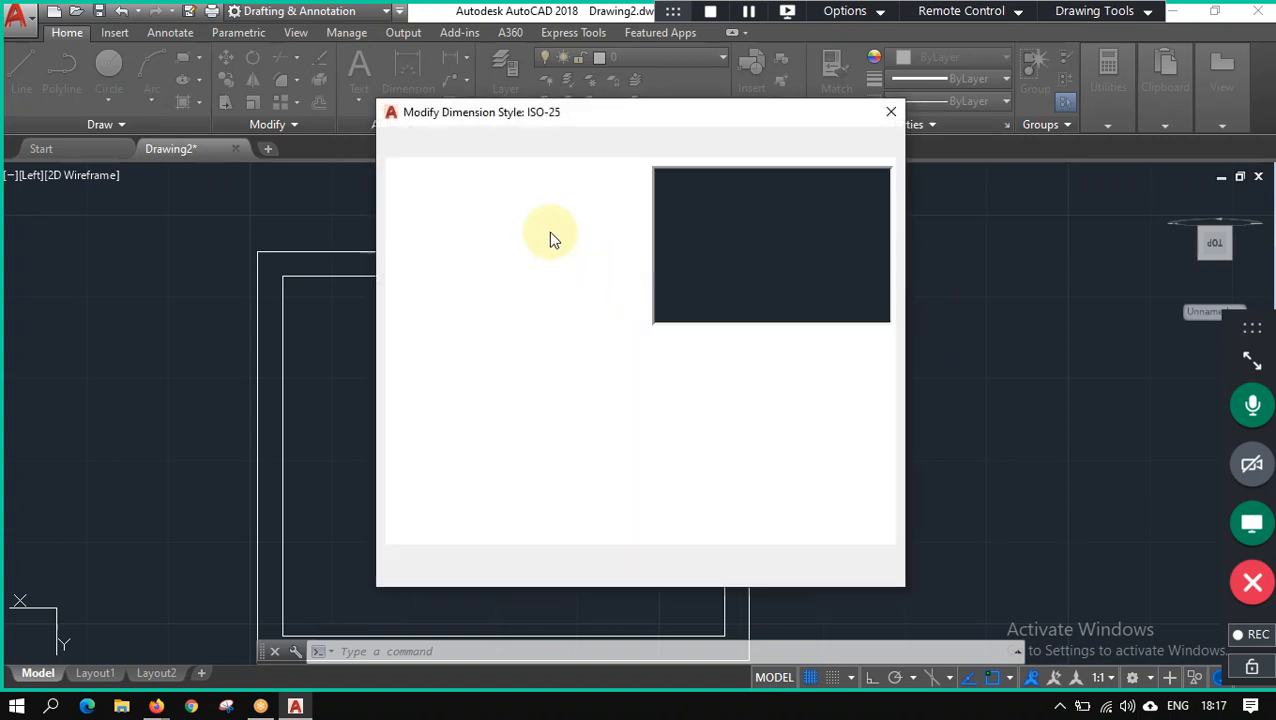
{"action": "left_click", "coordinate": [620, 186]}
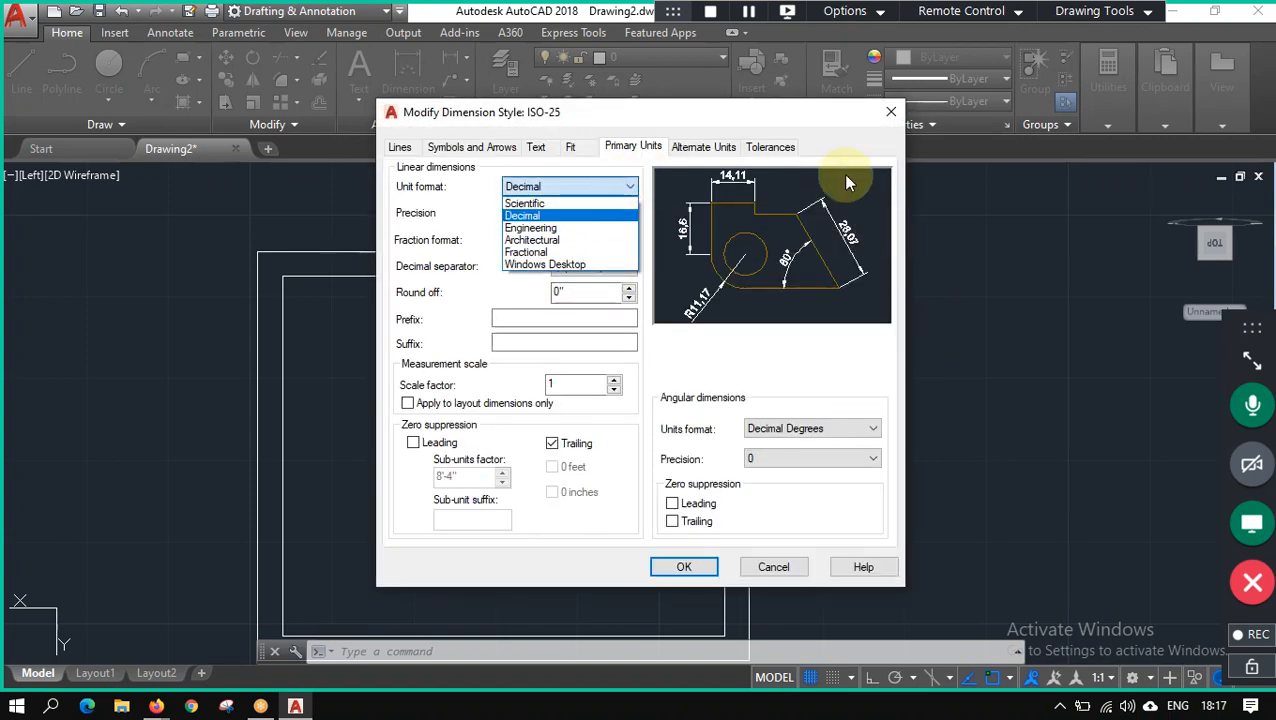
{"action": "left_click", "coordinate": [893, 114]}
{"action": "left_click", "coordinate": [891, 112]}
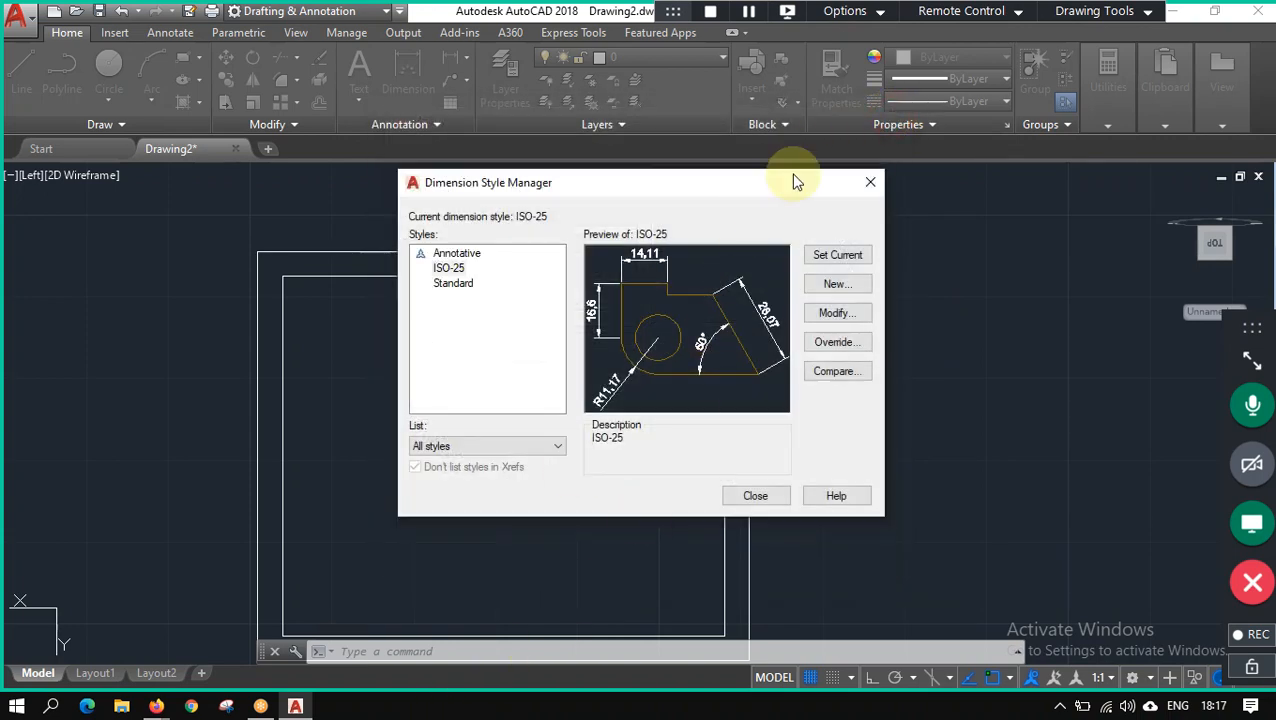
{"action": "left_click", "coordinate": [871, 184]}
Set the drawing's length unit type to Architectural.
{"action": "type", "text": "uni"}
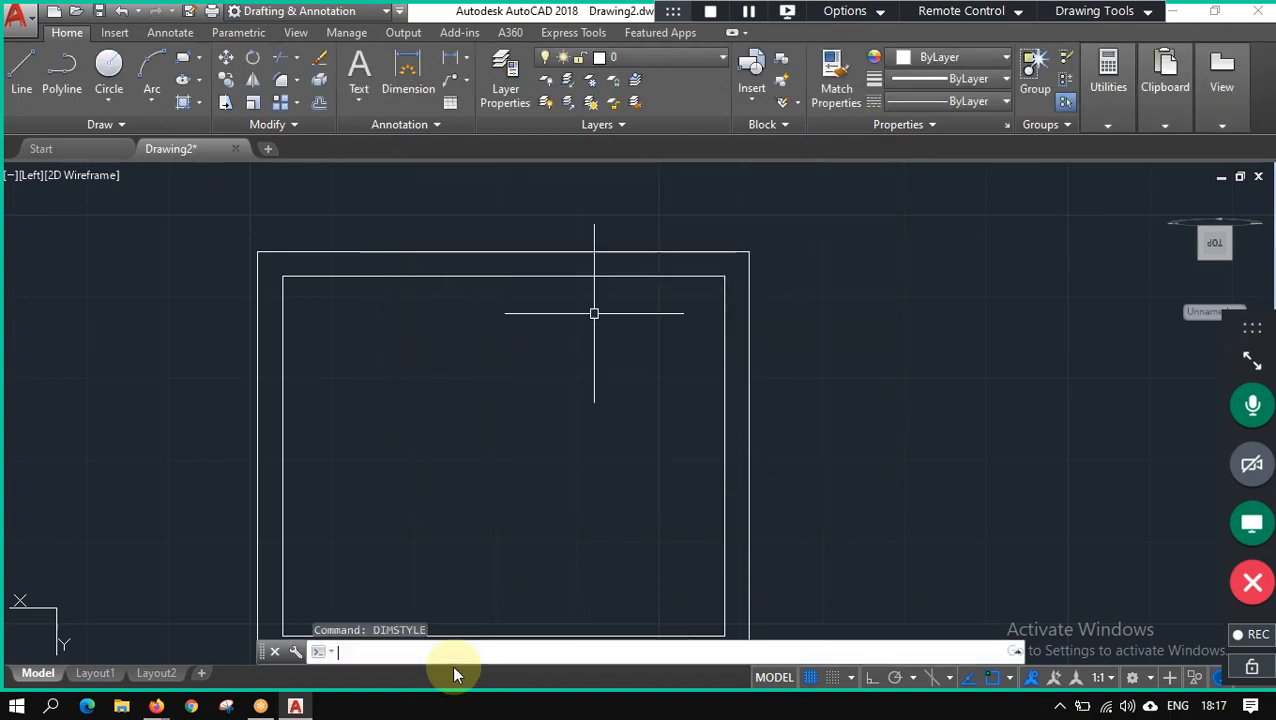
{"action": "type", "text": "ts"}
{"action": "key", "text": "Return"}
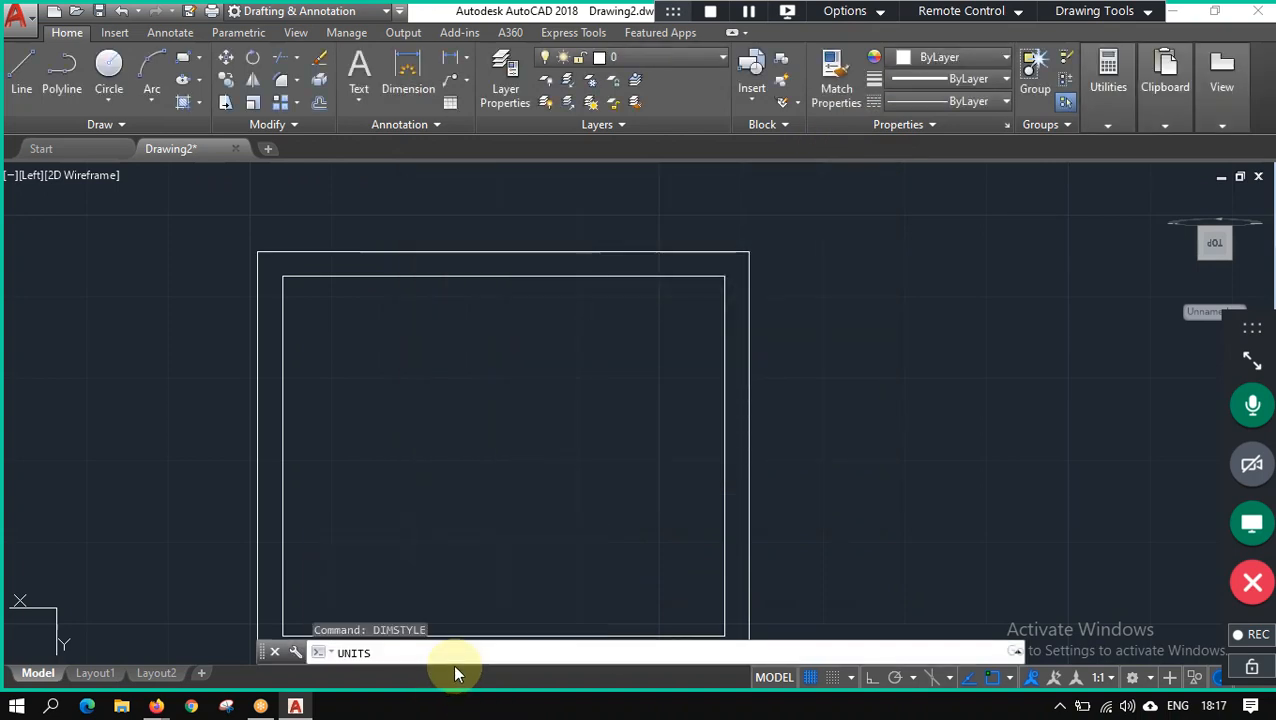
{"action": "left_click", "coordinate": [603, 232]}
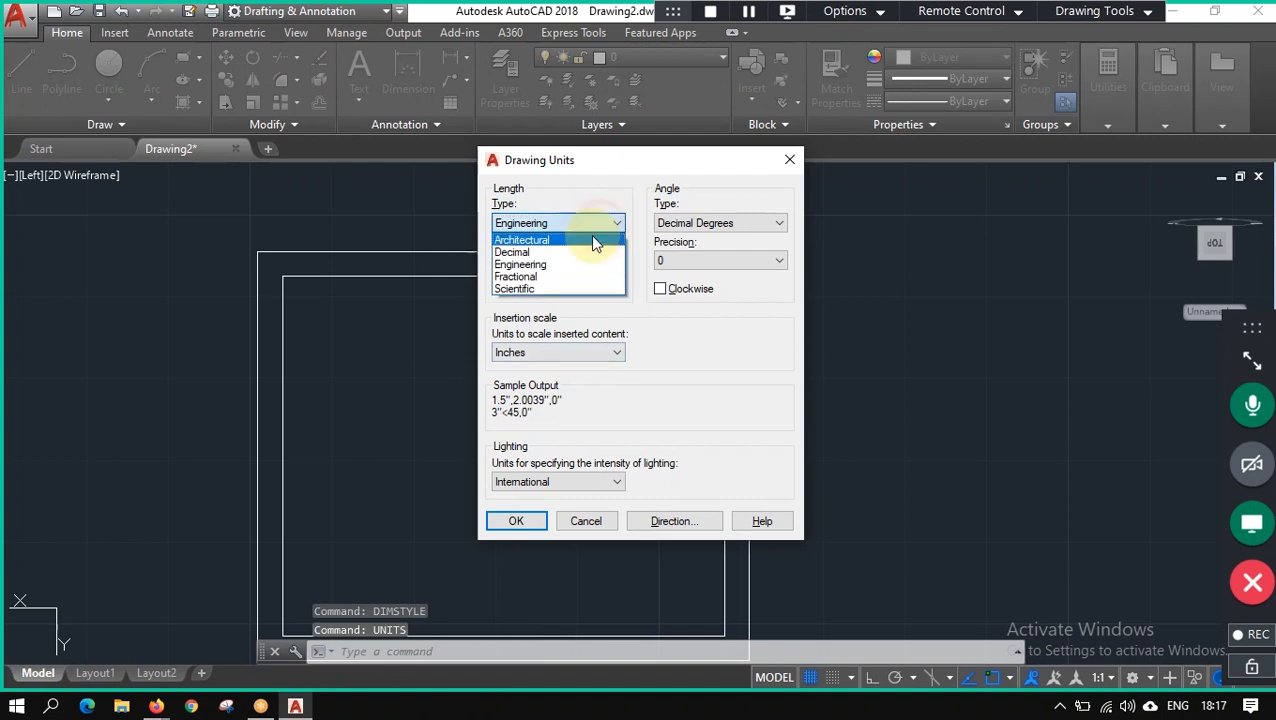
{"action": "left_click", "coordinate": [584, 243]}
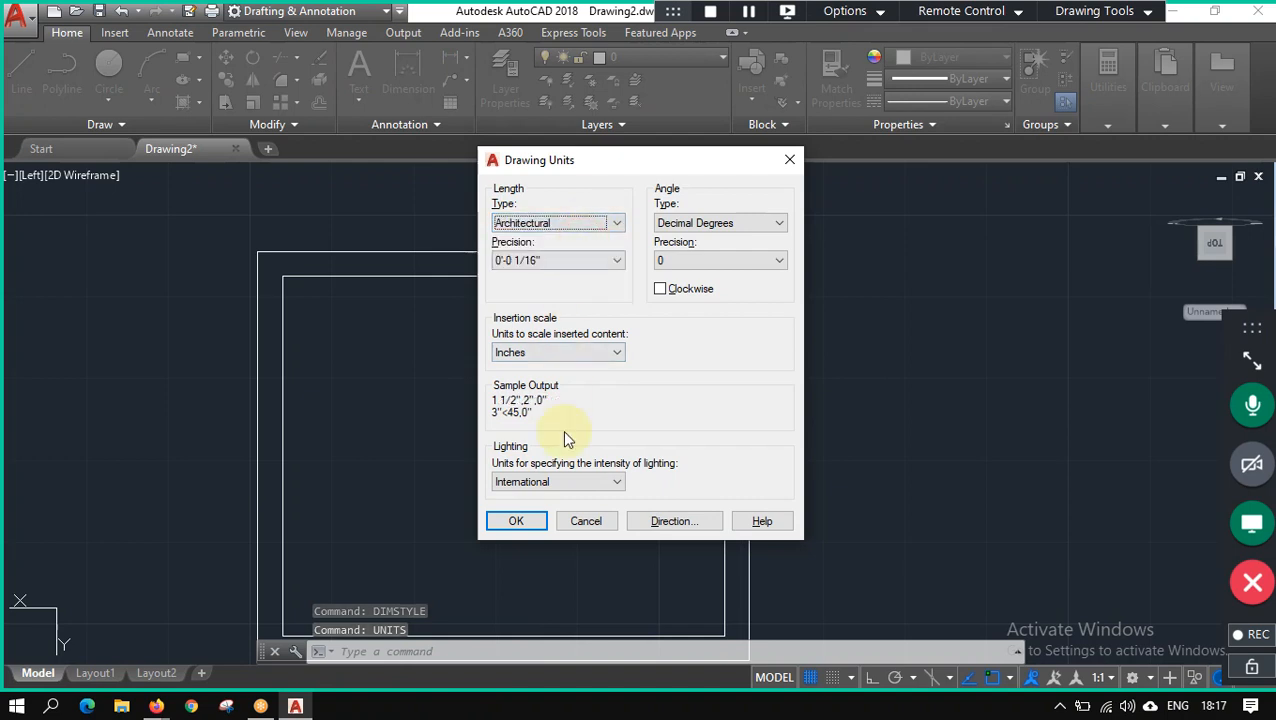
{"action": "left_click", "coordinate": [535, 521]}
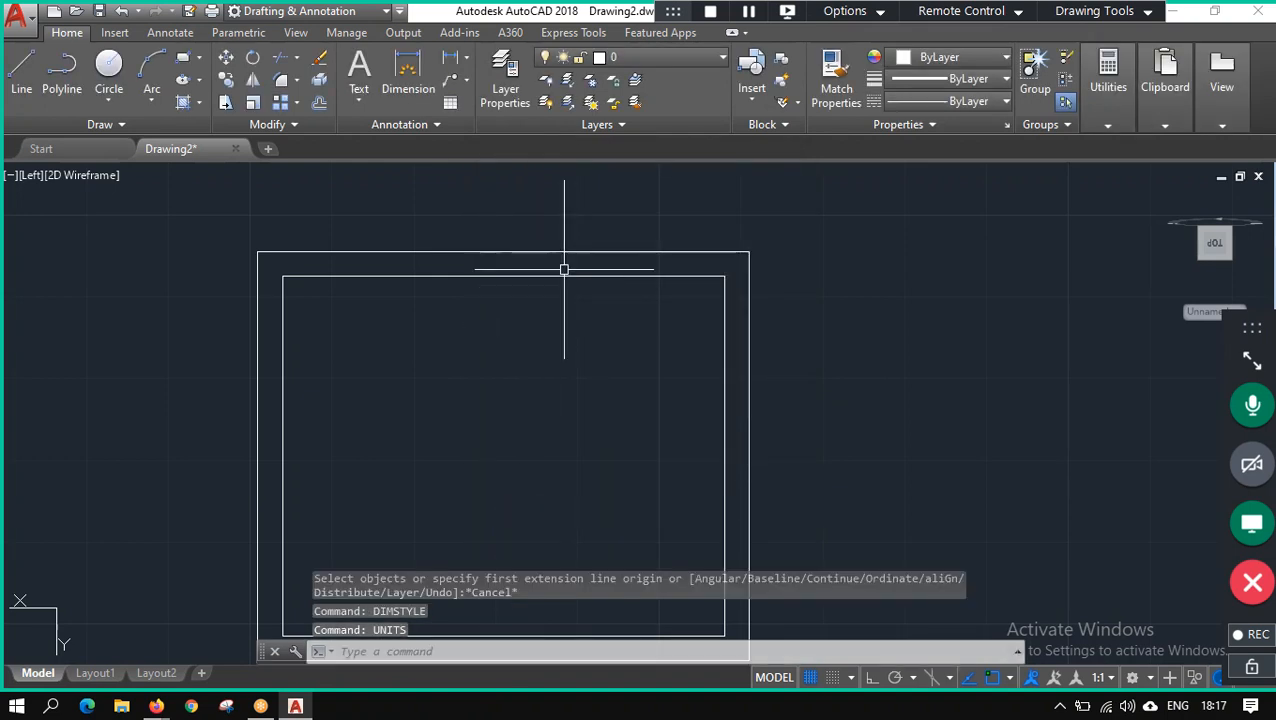
Offset the inner rectangle inward, entering 3 as the offset distance and 5 at the side-to-offset prompt.
{"action": "left_click", "coordinate": [318, 103]}
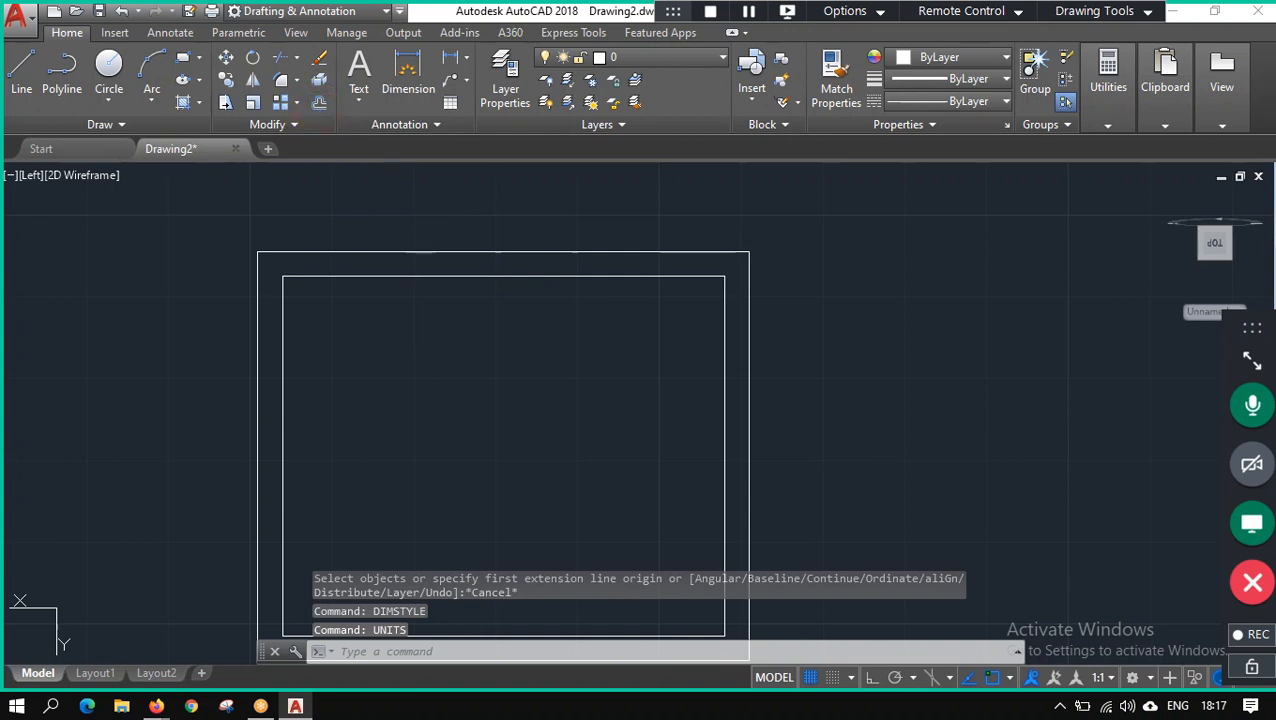
{"action": "key", "text": "Escape"}
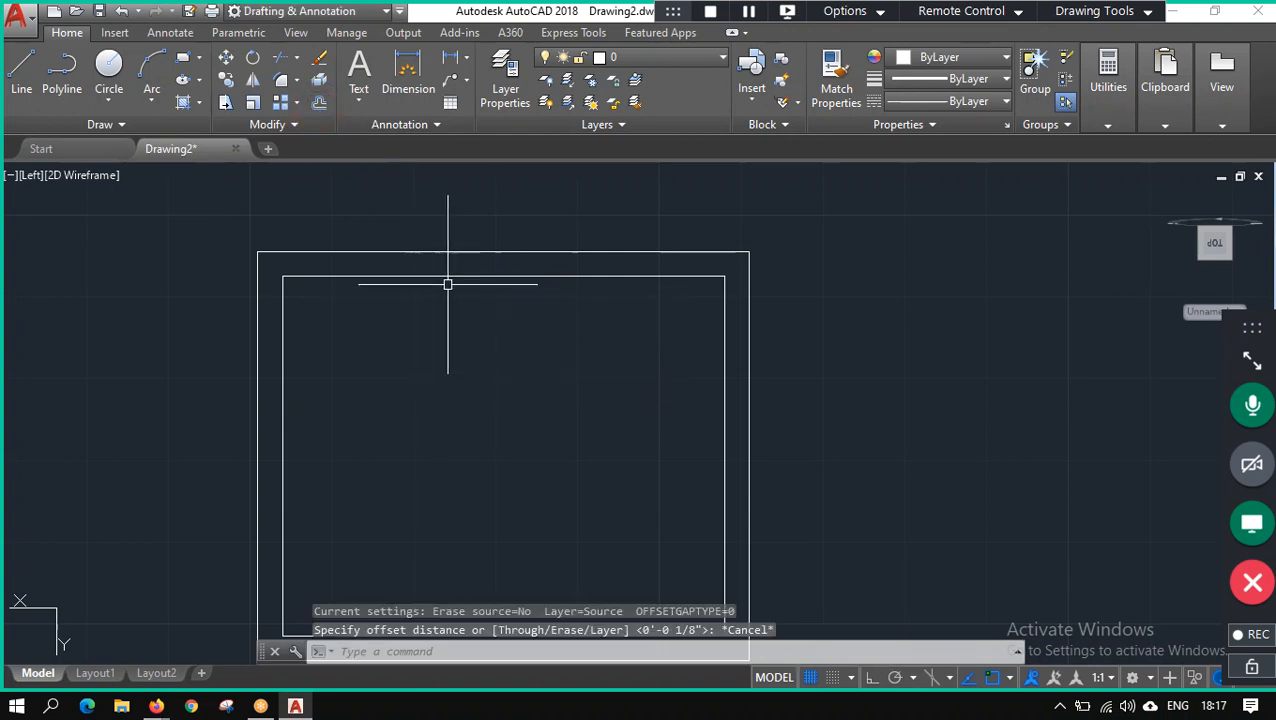
{"action": "left_click", "coordinate": [455, 277]}
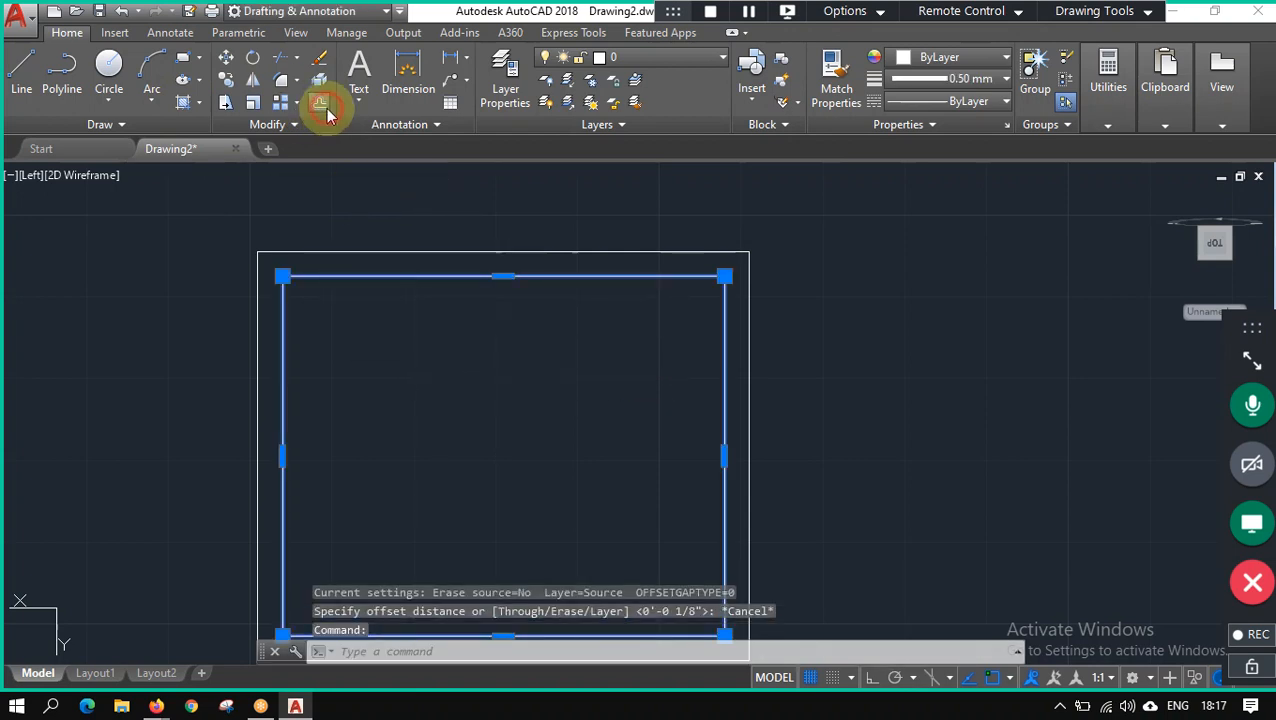
{"action": "left_click", "coordinate": [320, 104]}
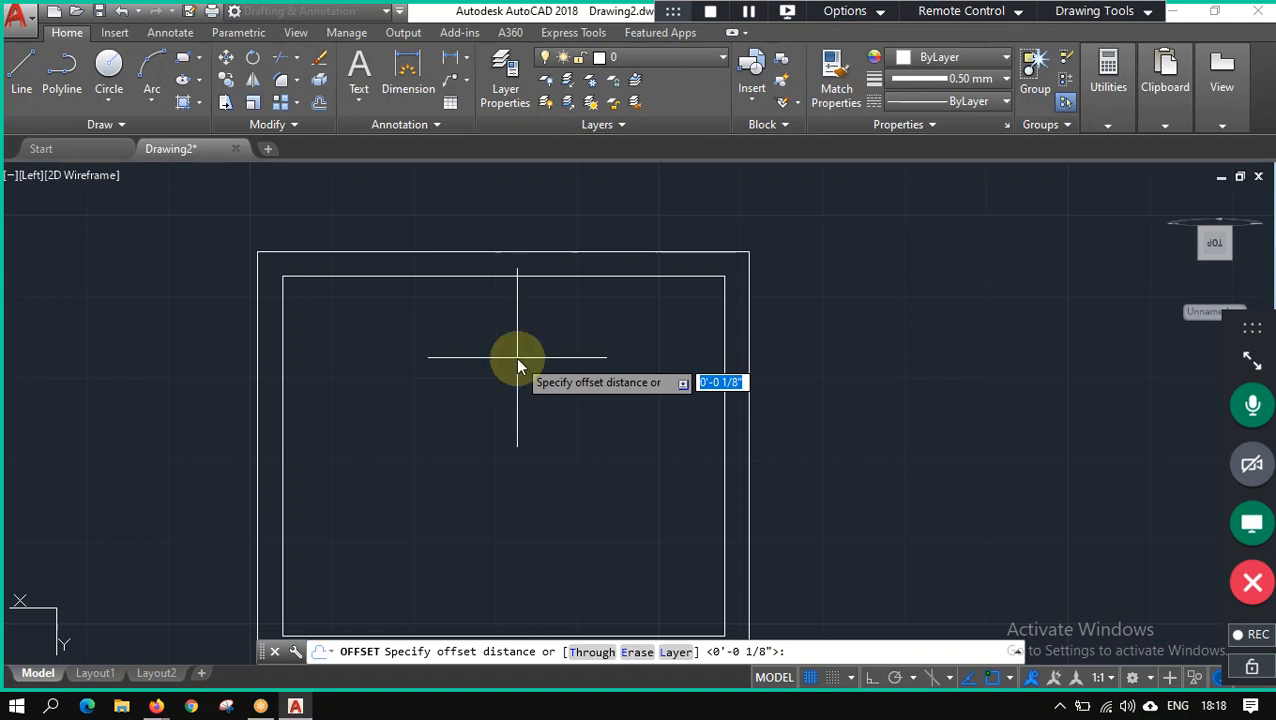
{"action": "type", "text": "3"}
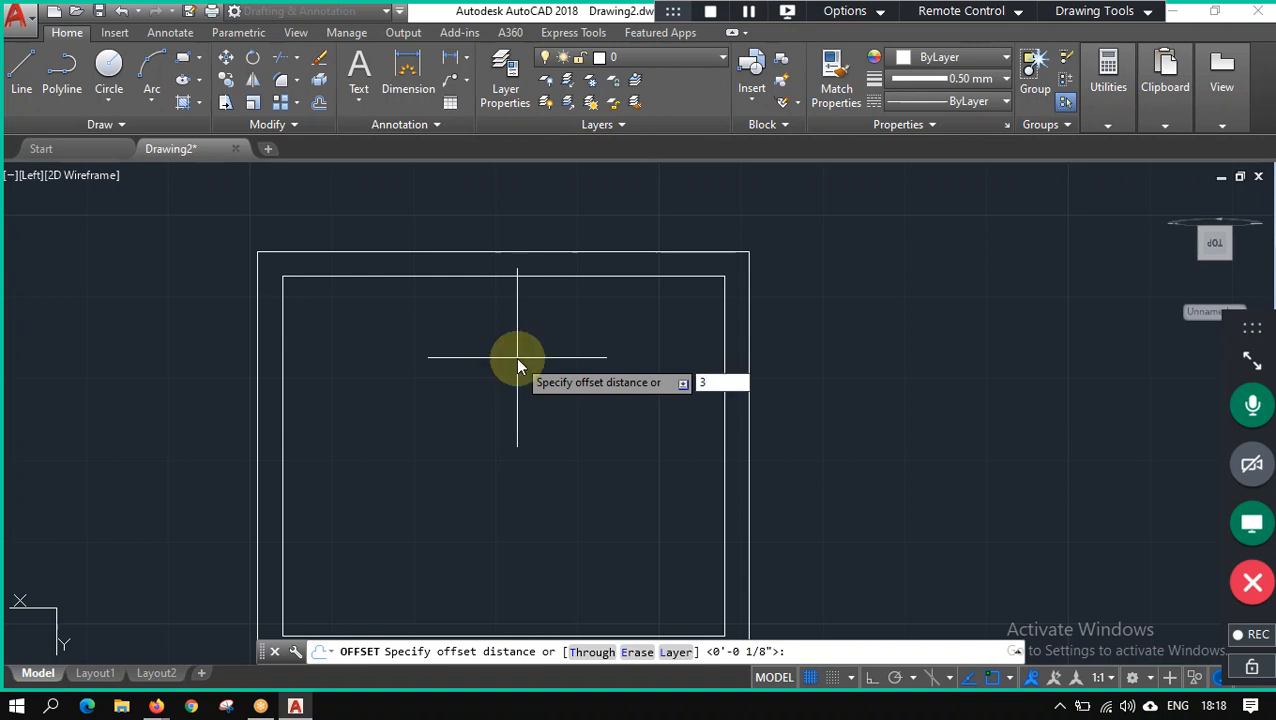
{"action": "key", "text": "Return"}
{"action": "left_click", "coordinate": [518, 277]}
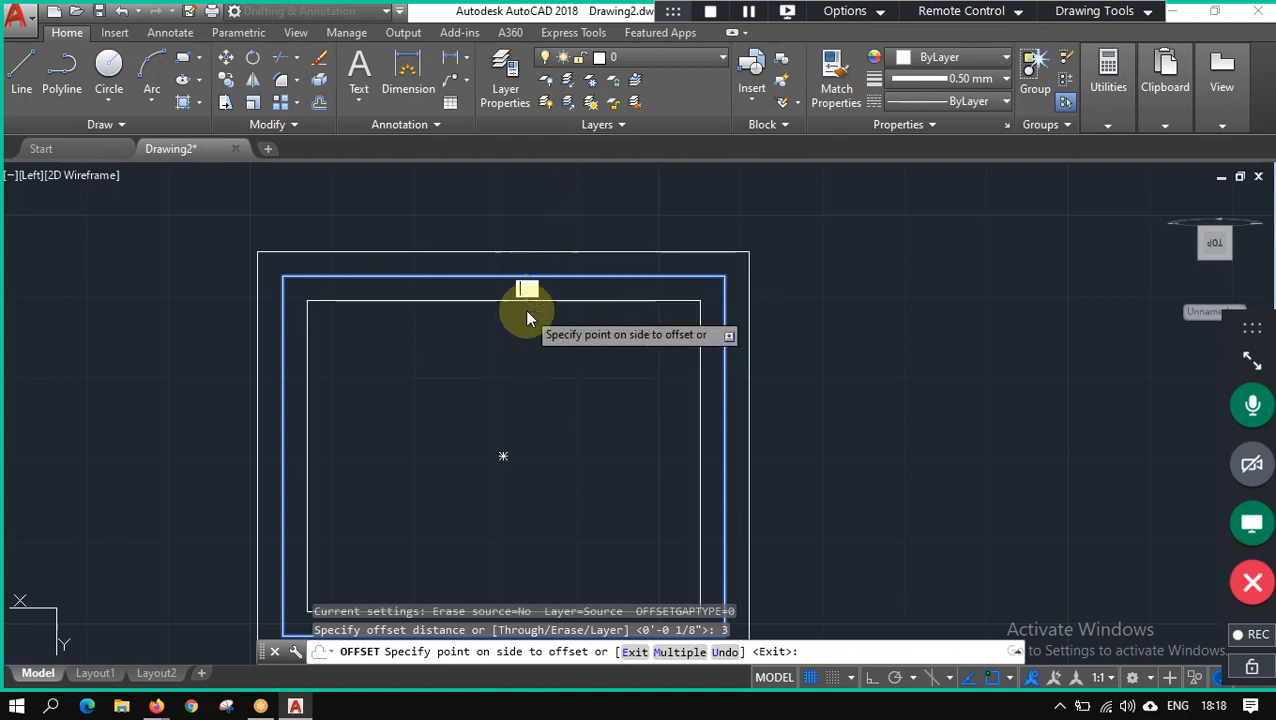
{"action": "type", "text": "5"}
{"action": "key", "text": "Return"}
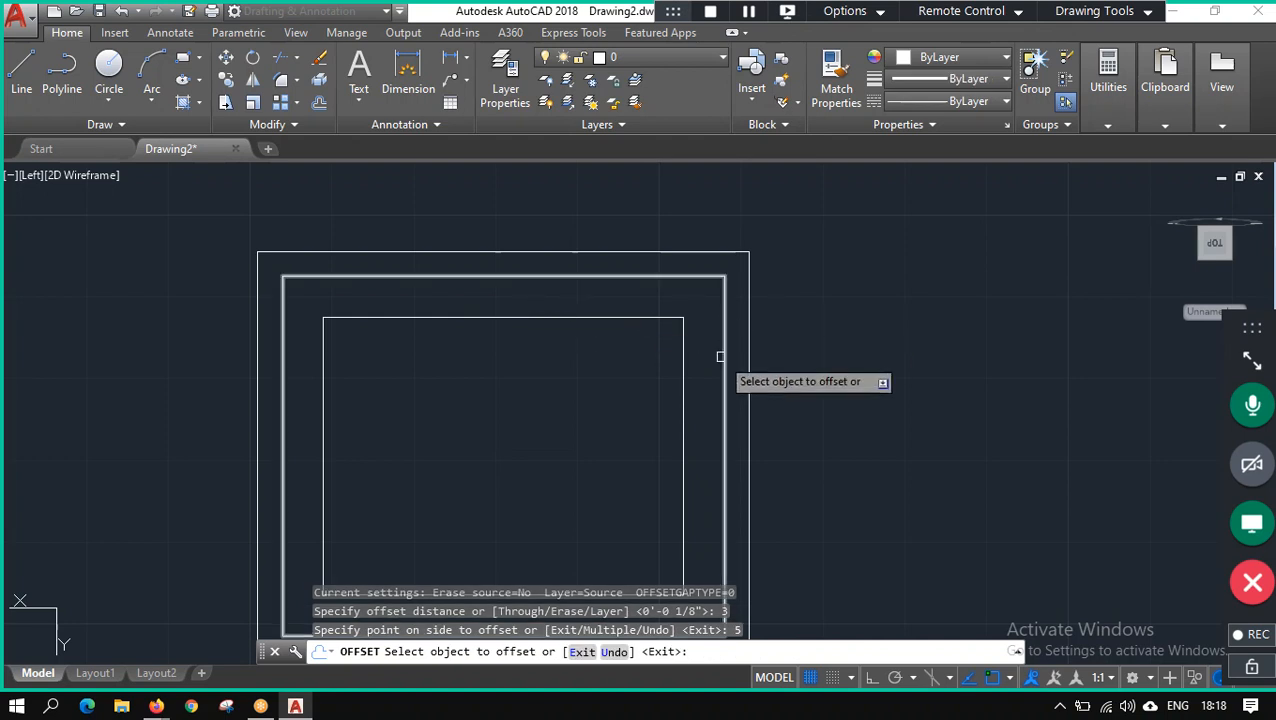
{"action": "scroll", "coordinate": [818, 382], "scroll_direction": "down", "scroll_amount": 4}
{"action": "scroll", "coordinate": [816, 377], "scroll_direction": "up", "scroll_amount": 2}
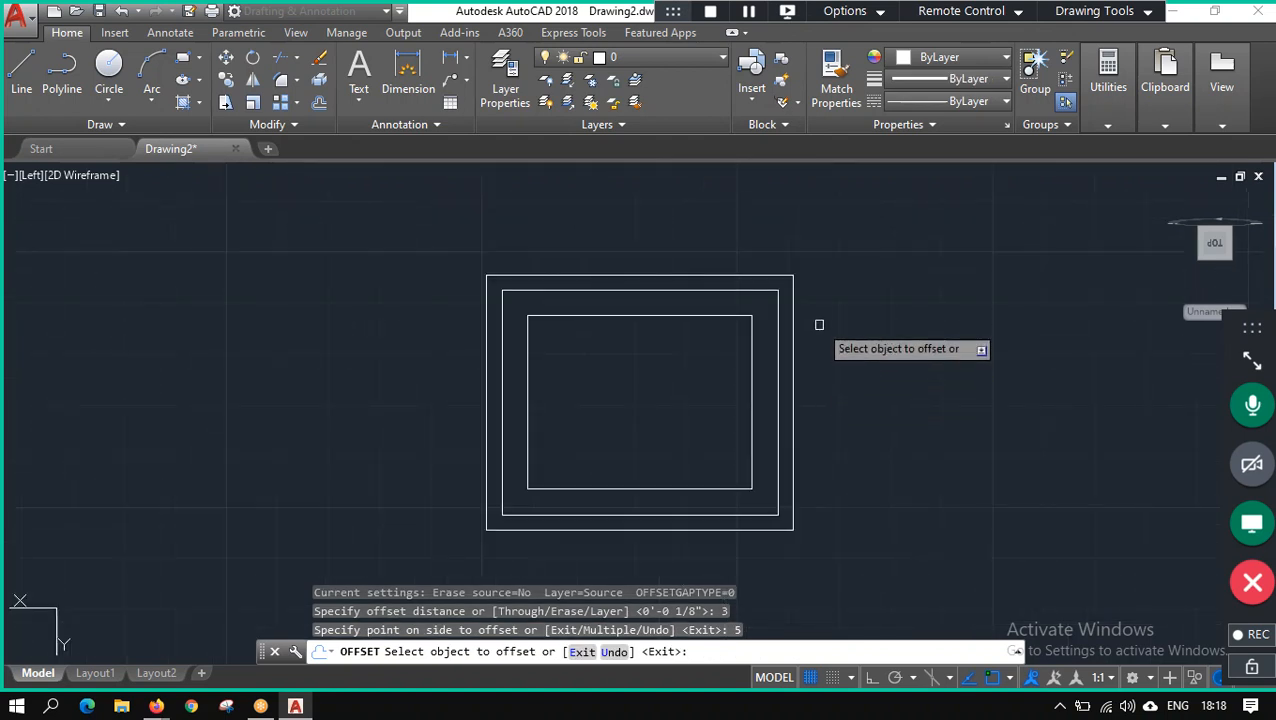
{"action": "left_click", "coordinate": [787, 272]}
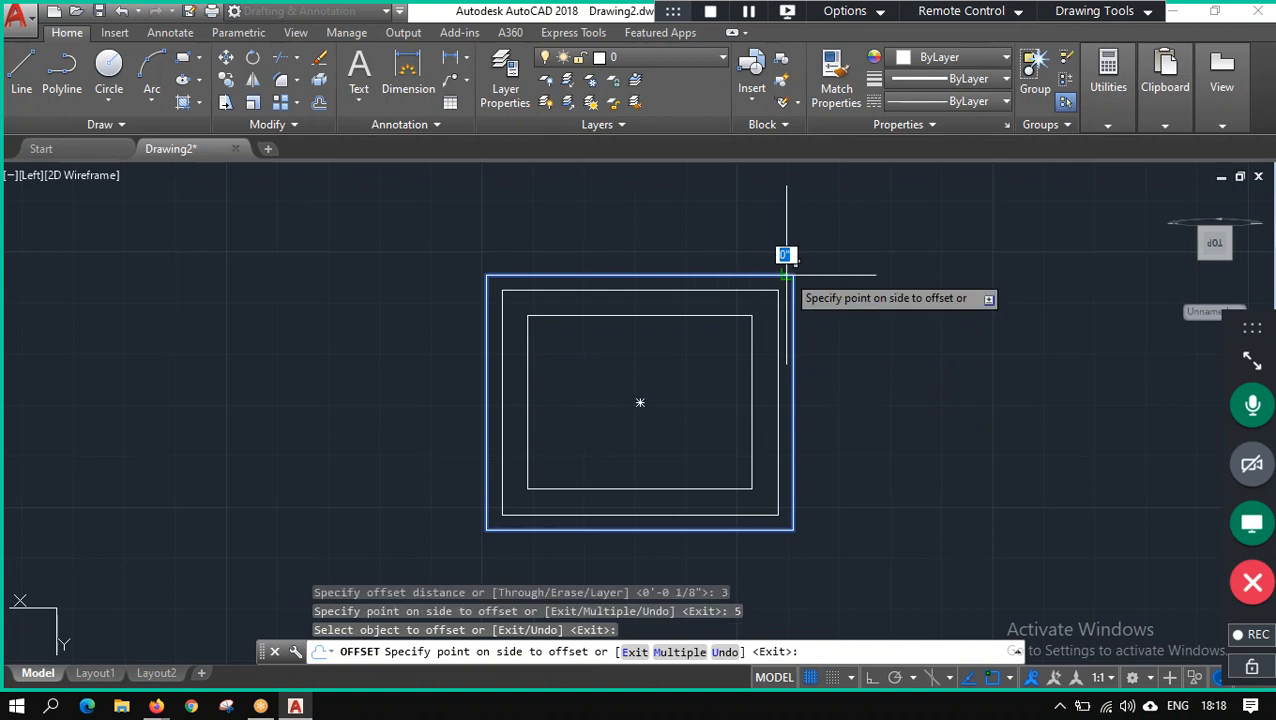
{"action": "key", "text": "Escape"}
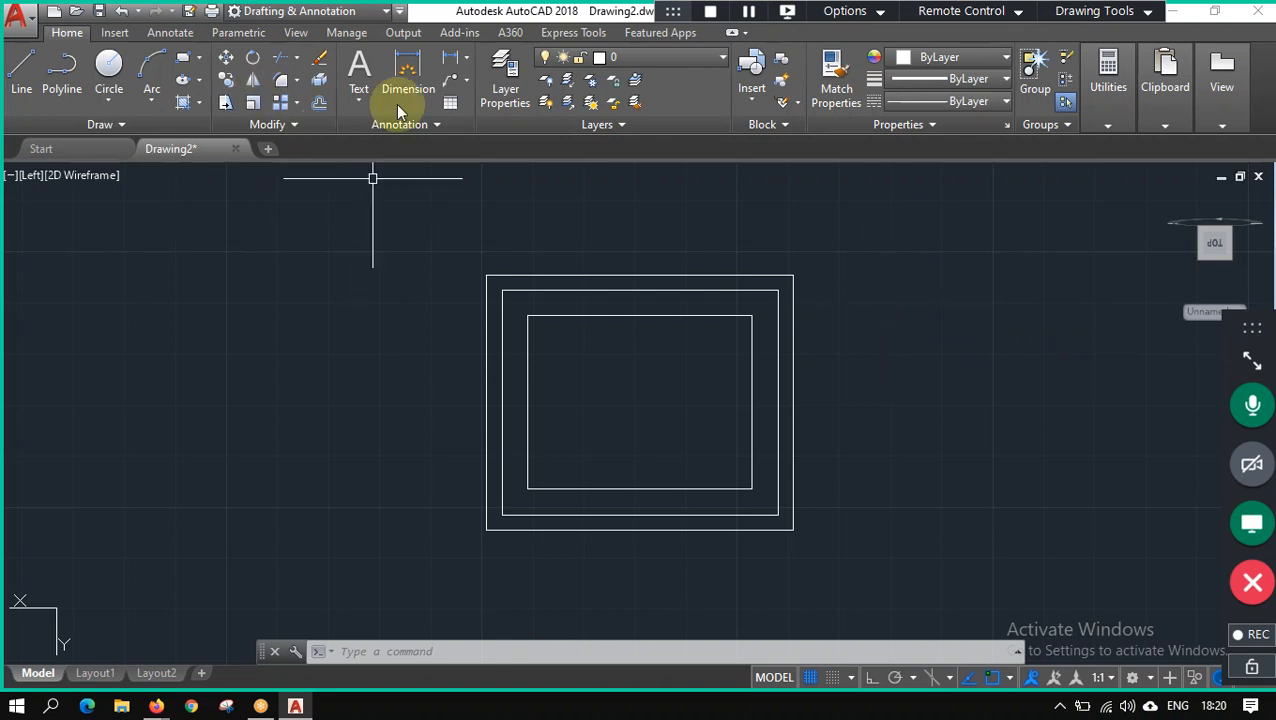
Draw two connected Ortho lines from the middle rectangle's upper edge, down and then left to its left edge.
{"action": "left_click", "coordinate": [28, 89]}
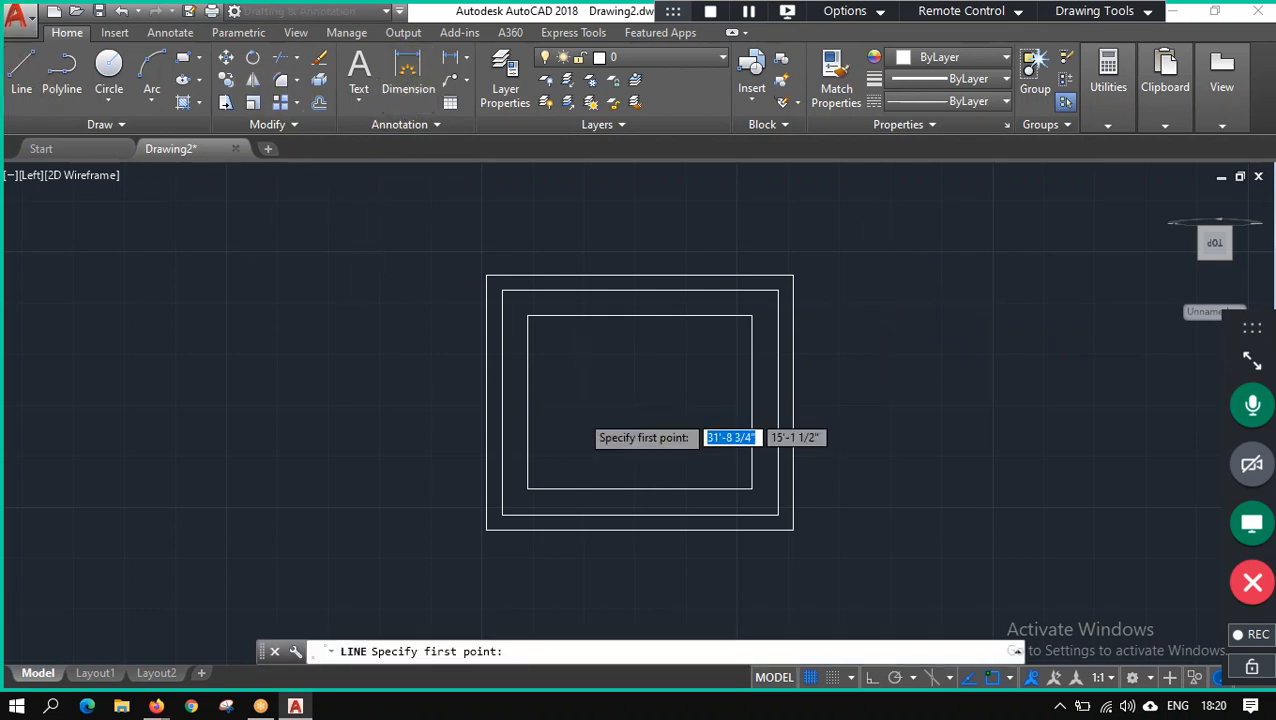
{"action": "scroll", "coordinate": [584, 393], "scroll_direction": "up", "scroll_amount": 3}
{"action": "scroll", "coordinate": [586, 362], "scroll_direction": "down", "scroll_amount": 2}
{"action": "scroll", "coordinate": [612, 294], "scroll_direction": "up", "scroll_amount": 2}
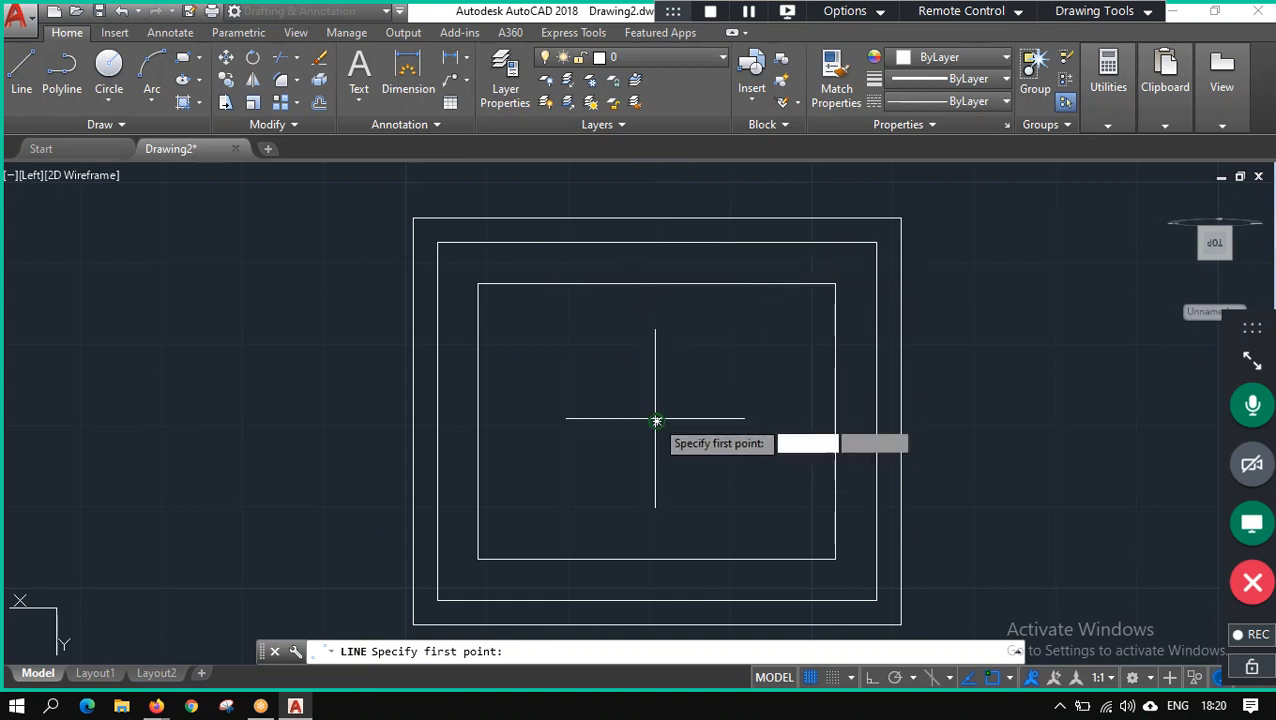
{"action": "left_click", "coordinate": [633, 243]}
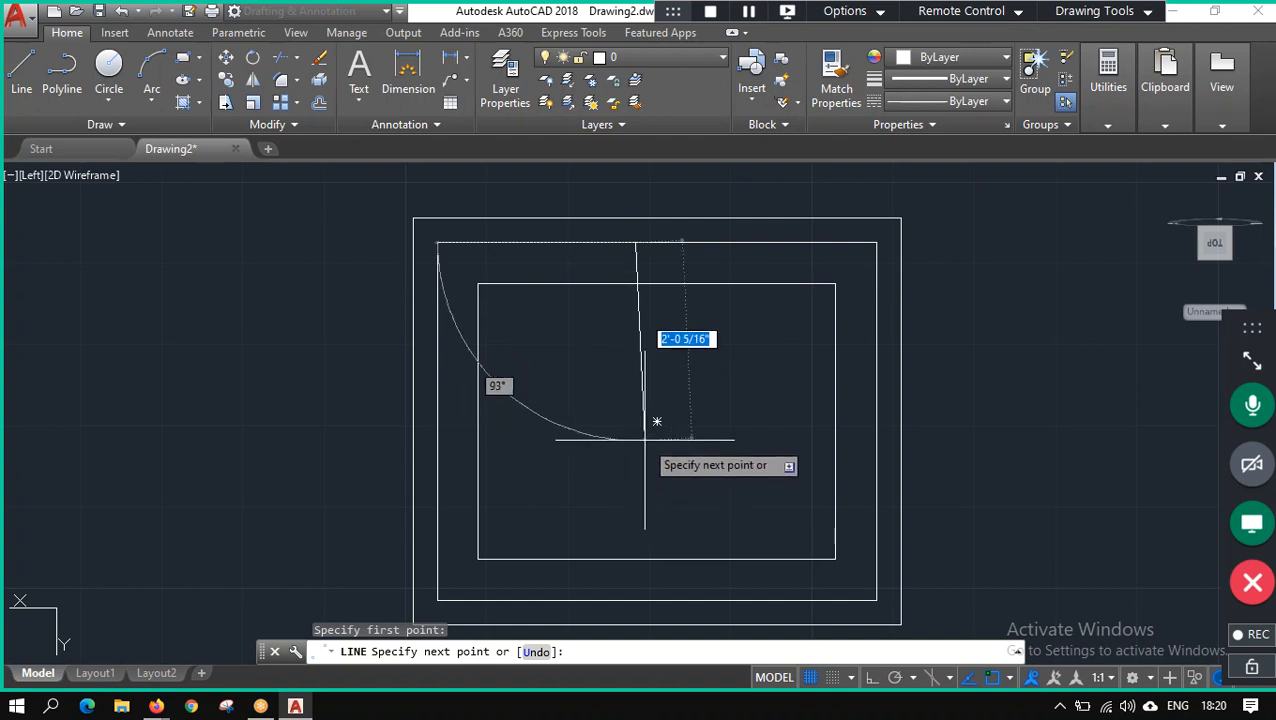
{"action": "left_click", "coordinate": [873, 681]}
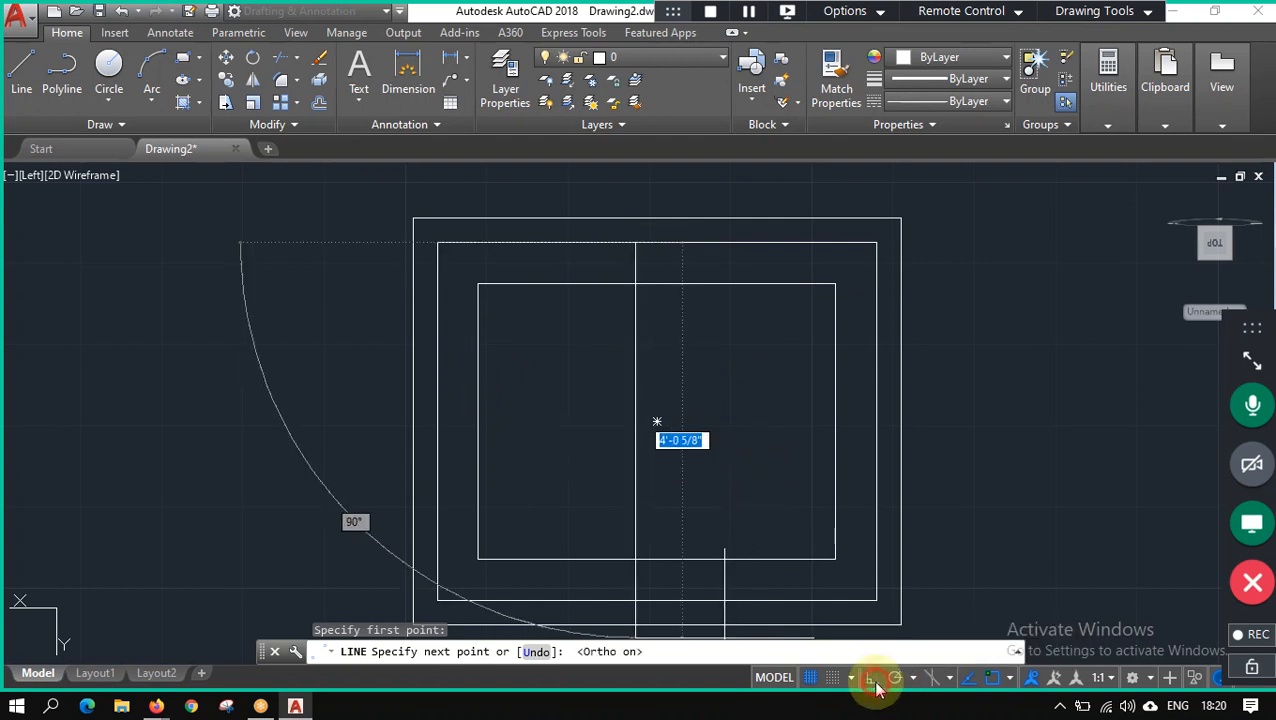
{"action": "left_click", "coordinate": [636, 398]}
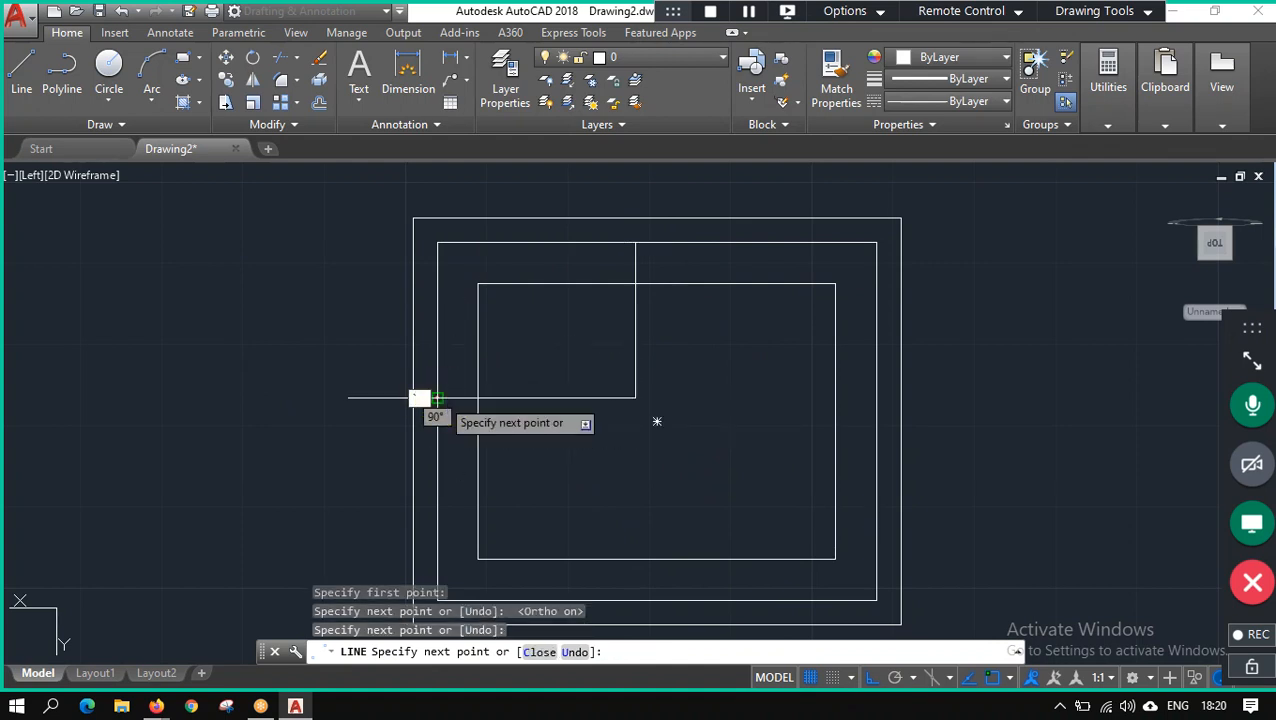
{"action": "key", "text": "Escape"}
{"action": "key", "text": "Escape"}
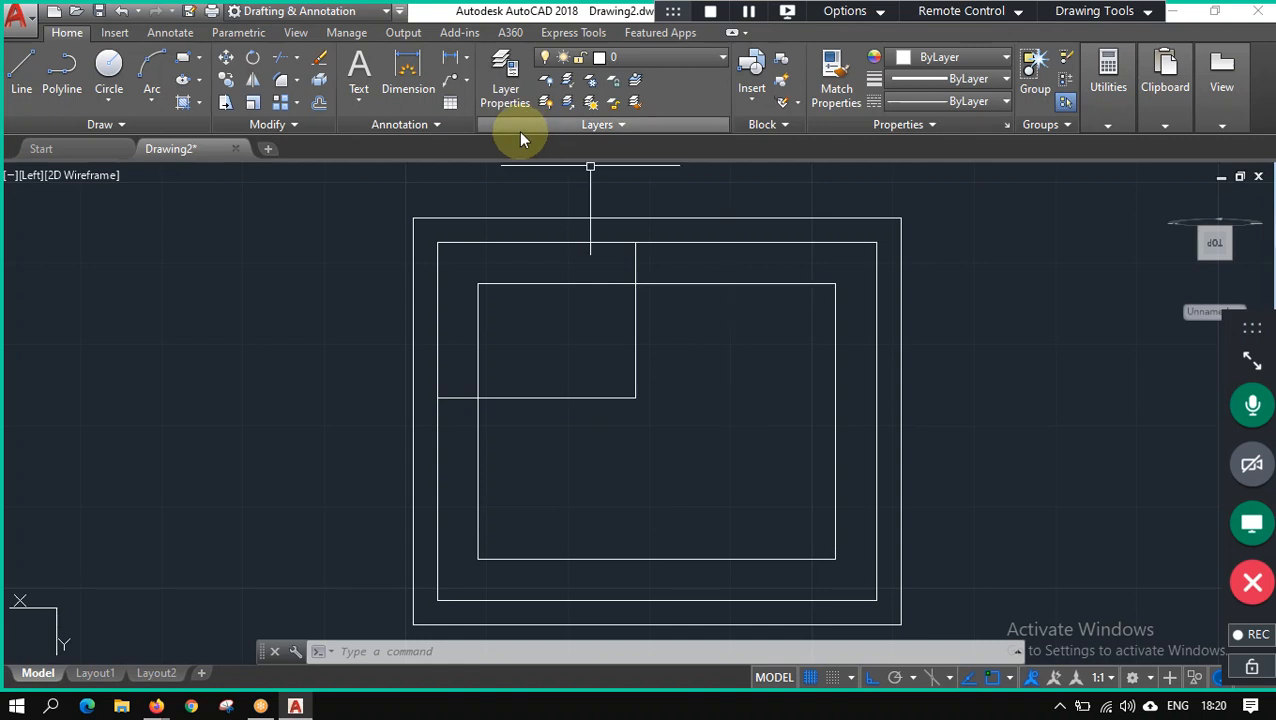
Mirror the new vertical line about the middle rectangle's vertical centreline, keeping the source line.
{"action": "left_click", "coordinate": [253, 82]}
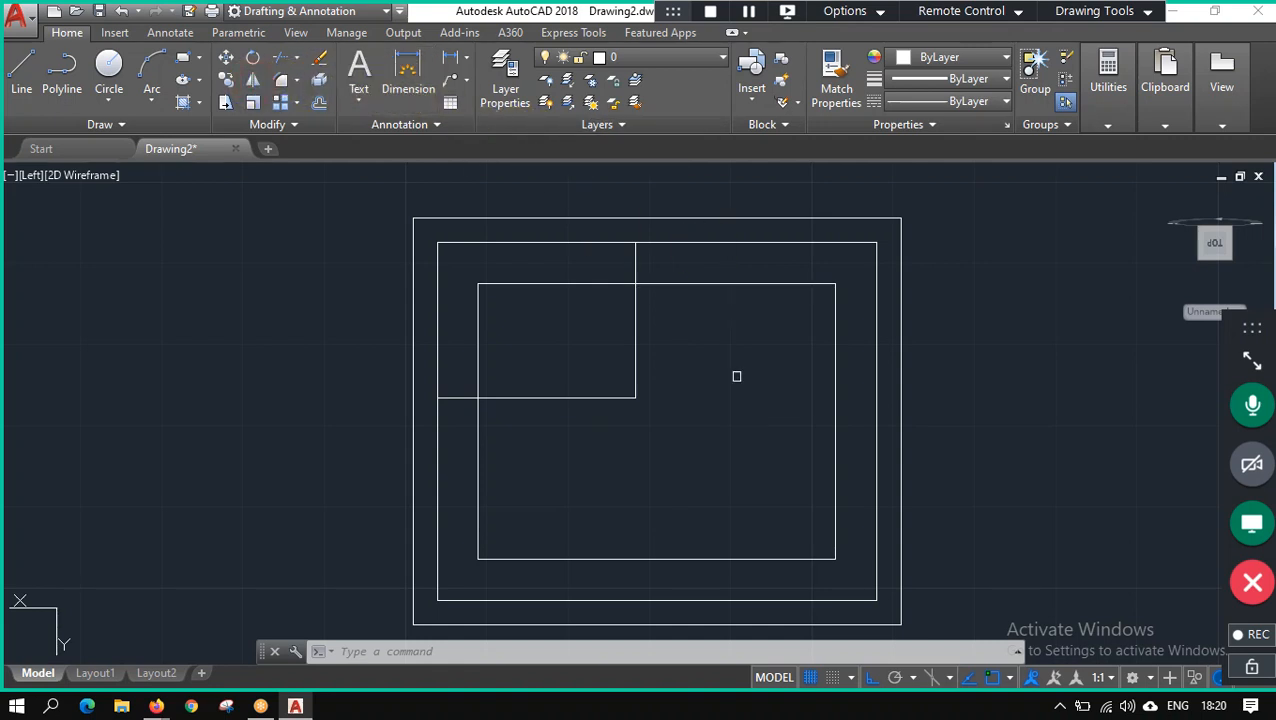
{"action": "left_click", "coordinate": [637, 334]}
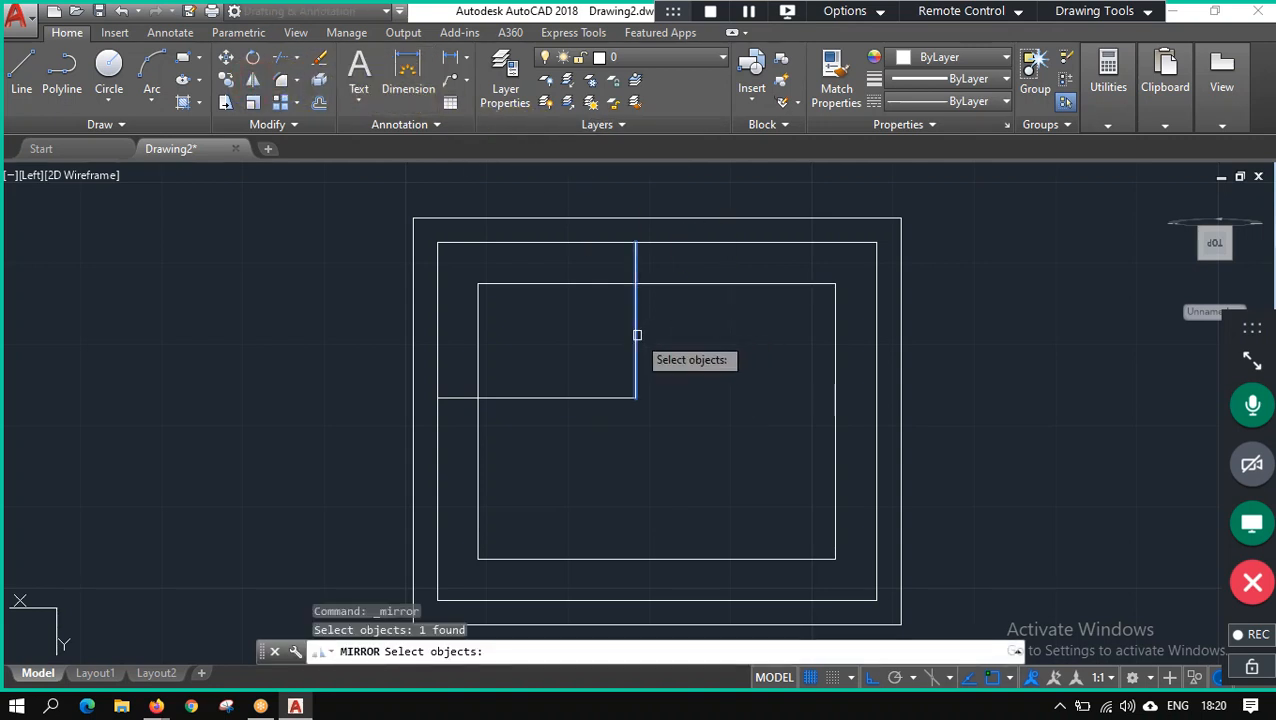
{"action": "key", "text": "Return"}
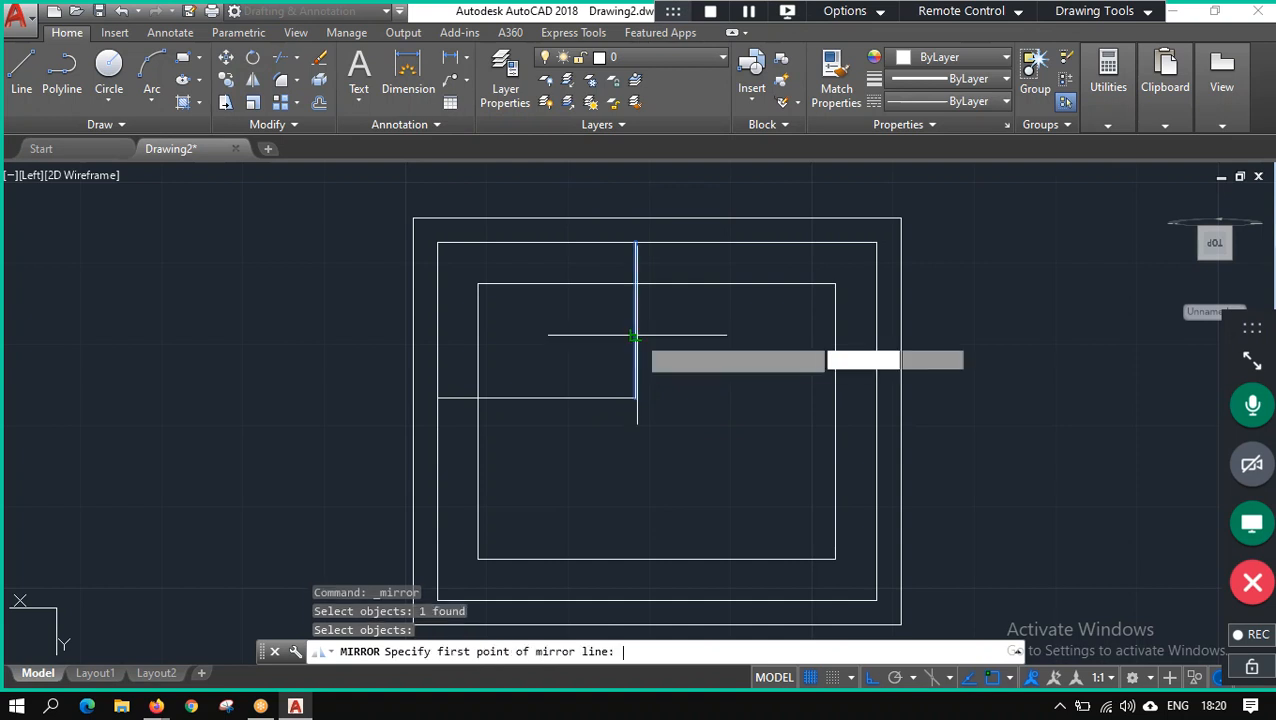
{"action": "left_click", "coordinate": [657, 243]}
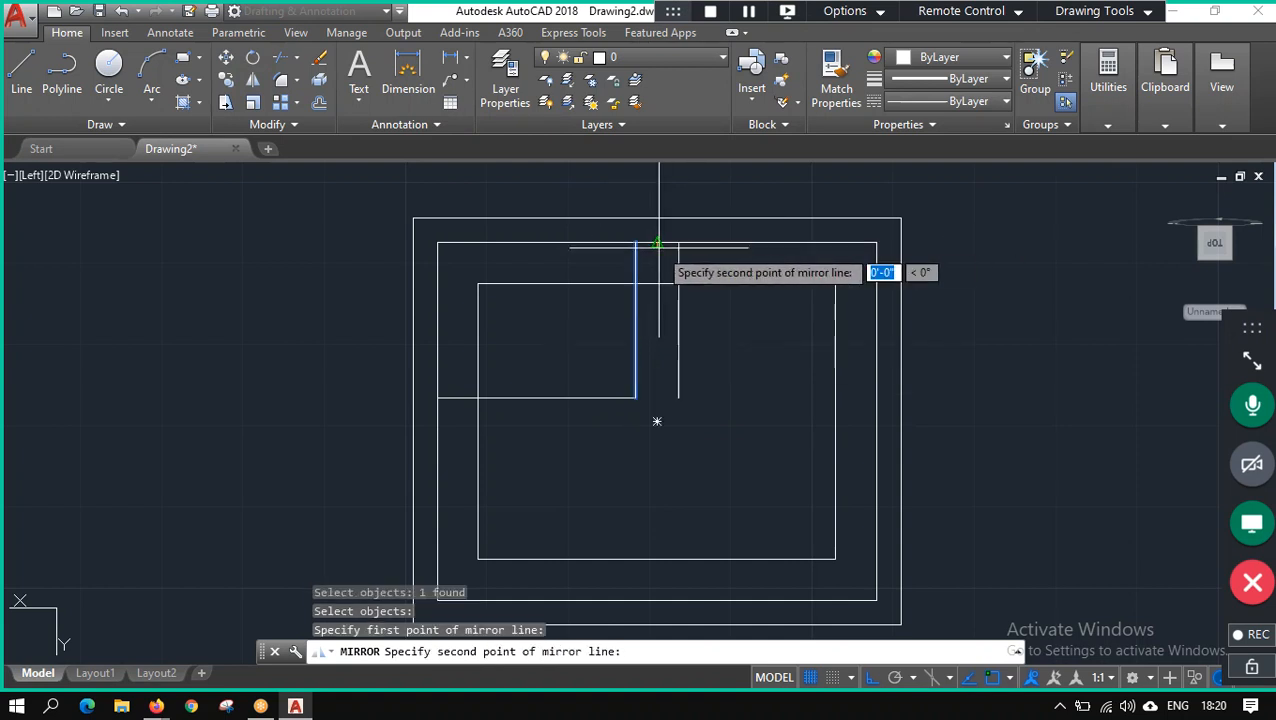
{"action": "left_click", "coordinate": [657, 425]}
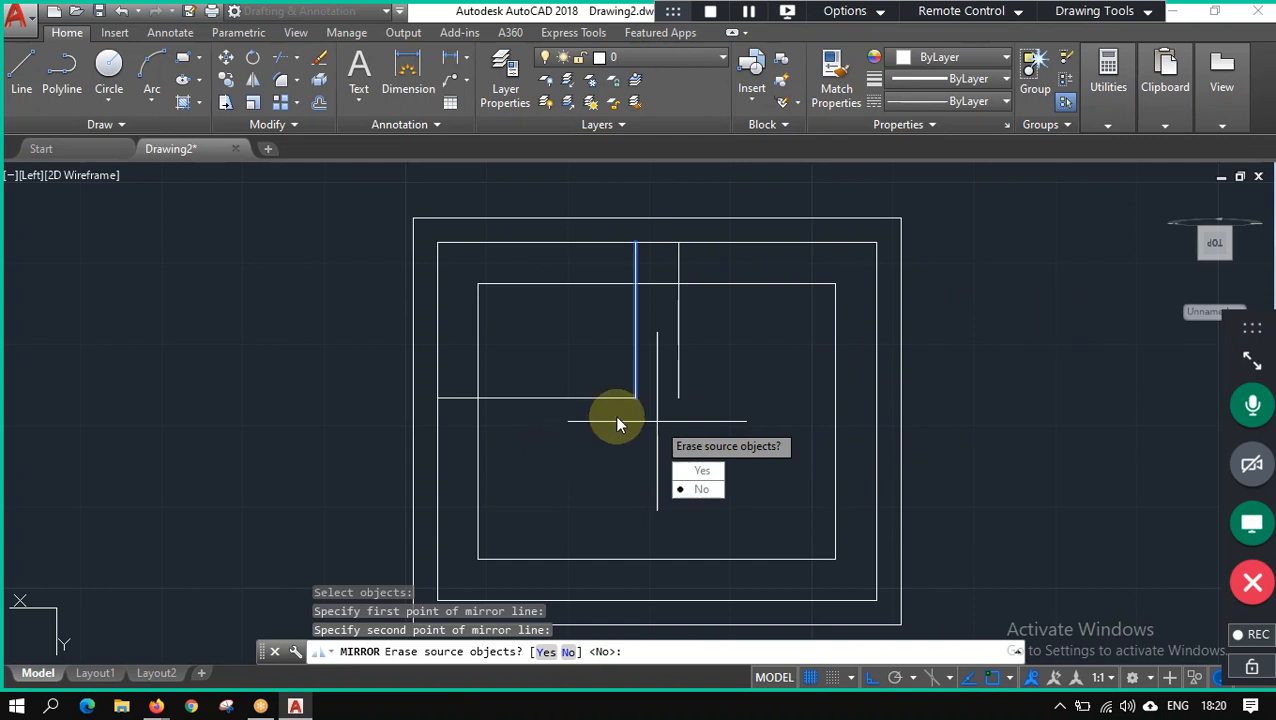
{"action": "left_click", "coordinate": [703, 490]}
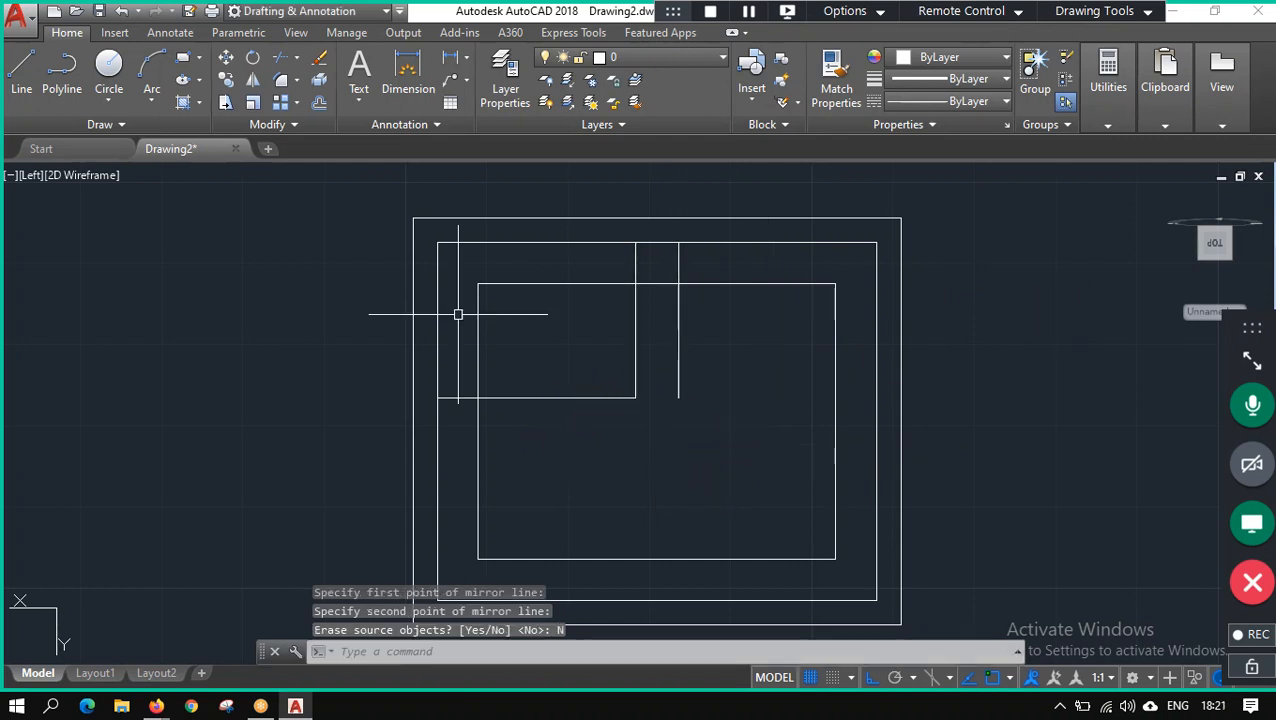
Mirror the new horizontal line about the rectangles' vertical centreline, keeping the source line.
{"action": "key", "text": "Return"}
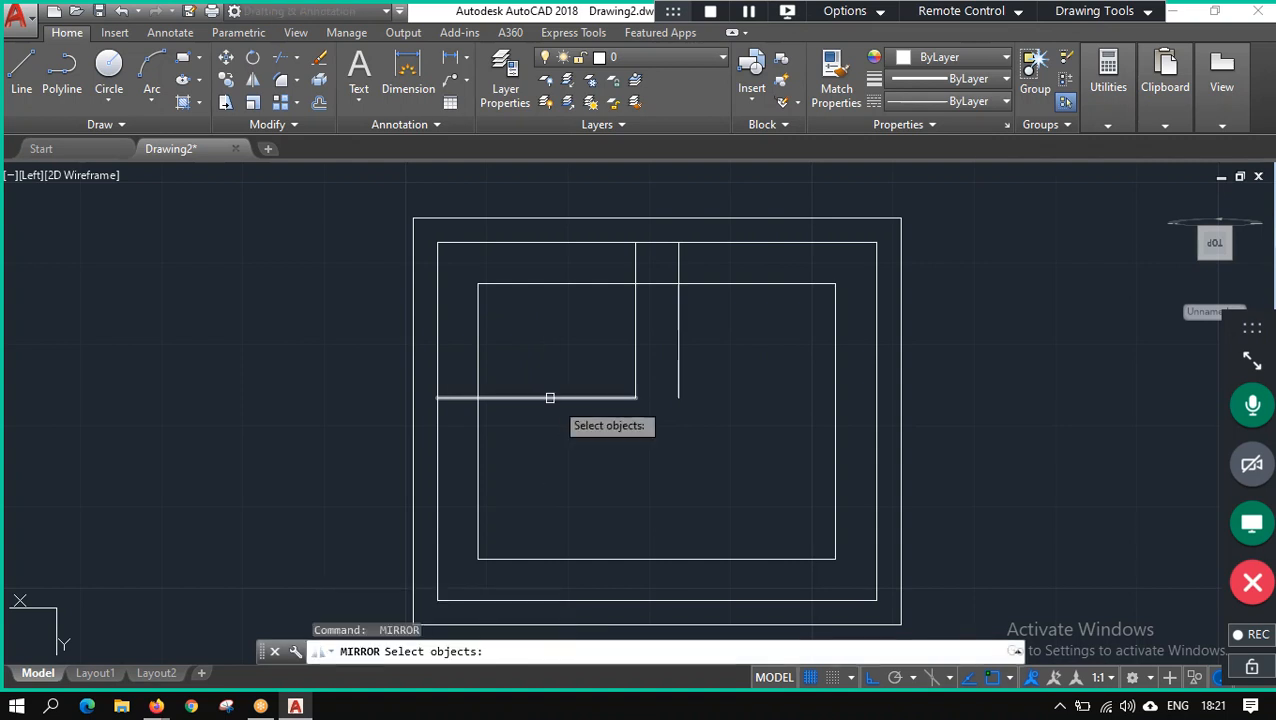
{"action": "left_click", "coordinate": [556, 399]}
{"action": "key", "text": "Return"}
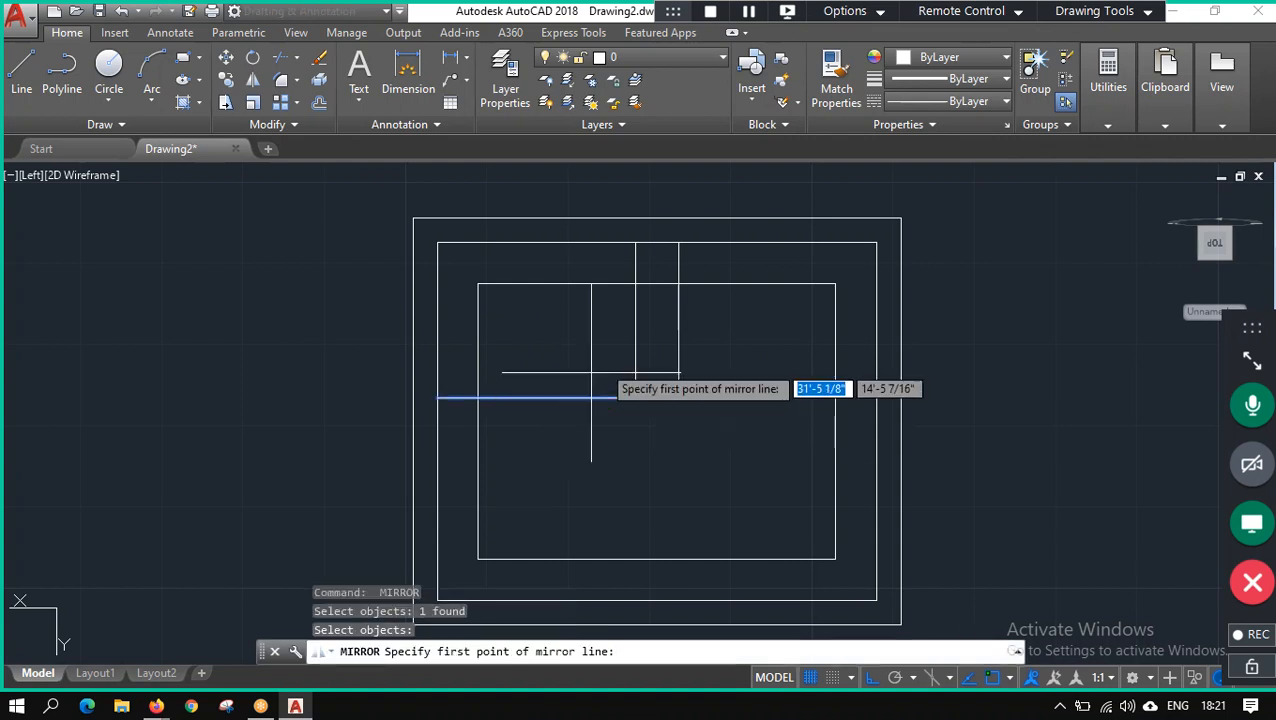
{"action": "left_click", "coordinate": [657, 421]}
{"action": "left_click", "coordinate": [662, 426]}
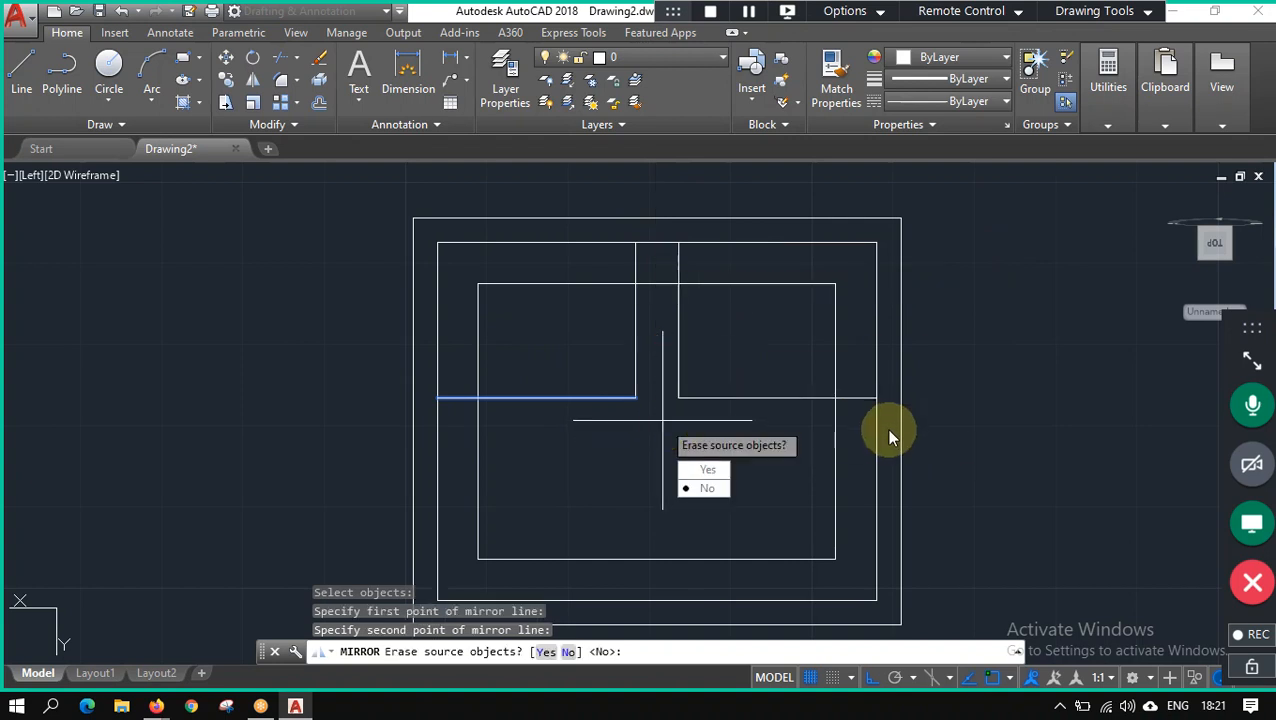
{"action": "left_click", "coordinate": [707, 488]}
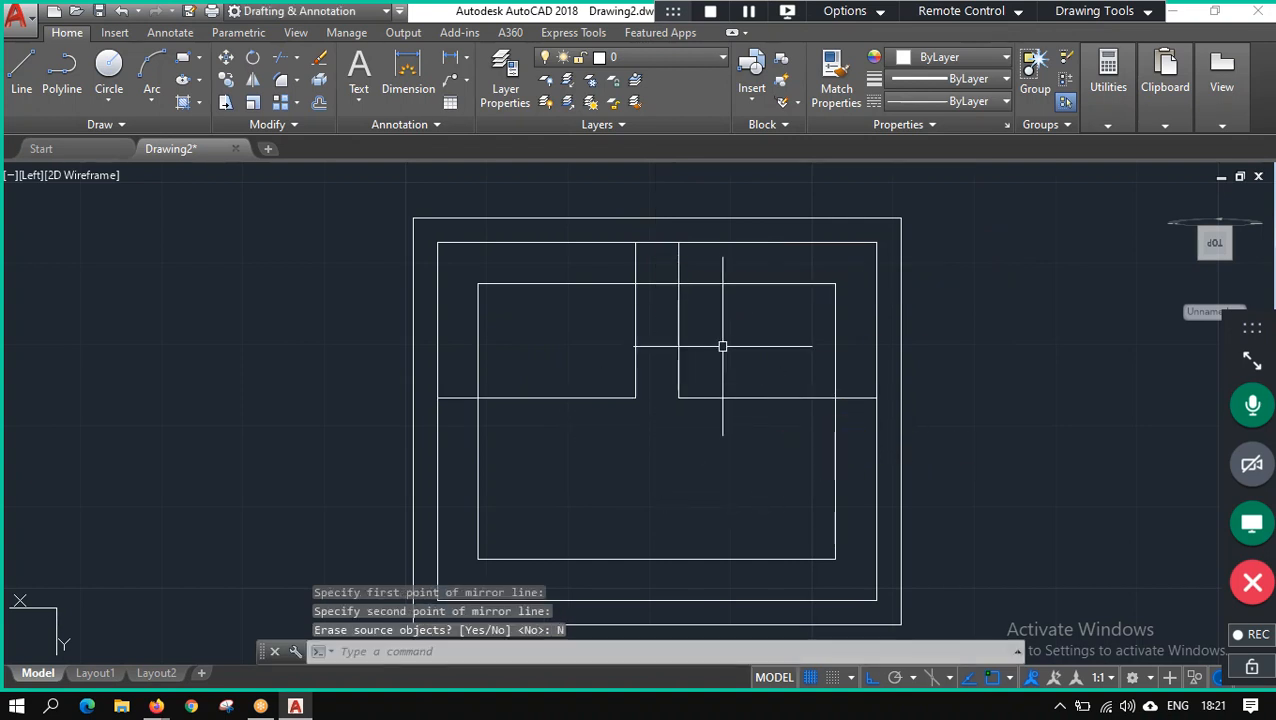
{"action": "left_click", "coordinate": [748, 397]}
{"action": "left_click", "coordinate": [679, 329]}
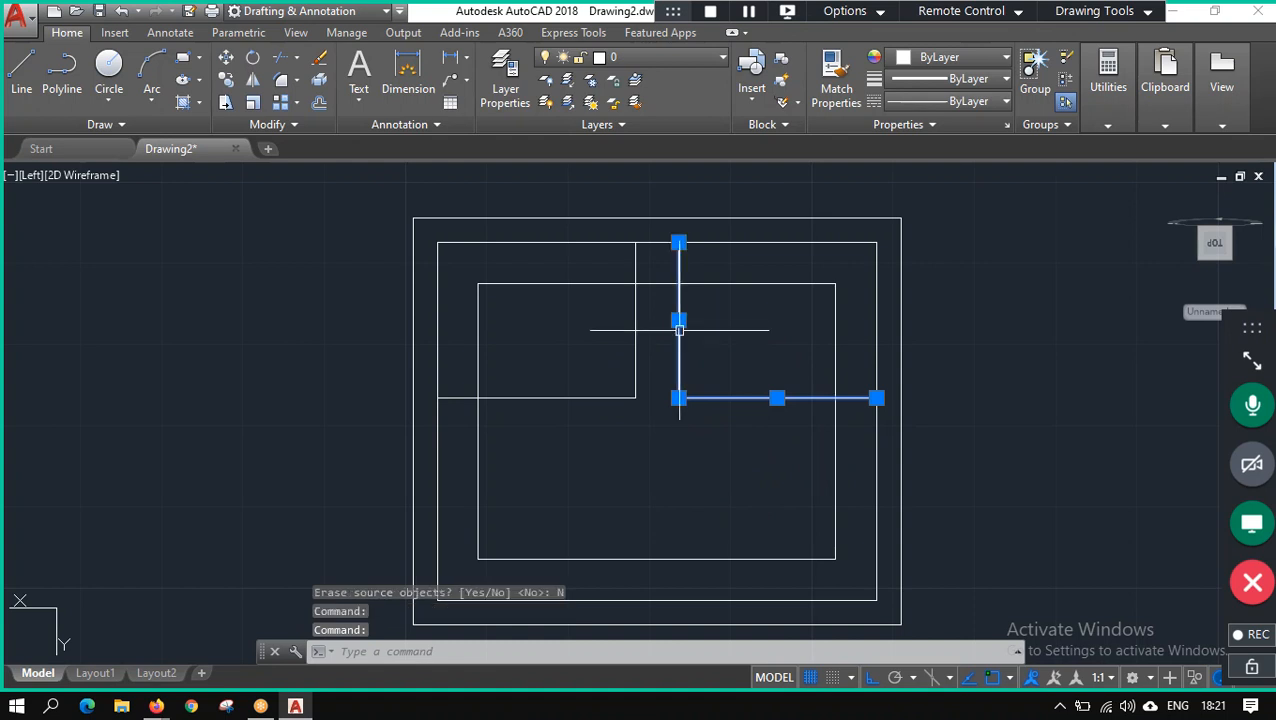
{"action": "left_click", "coordinate": [635, 370]}
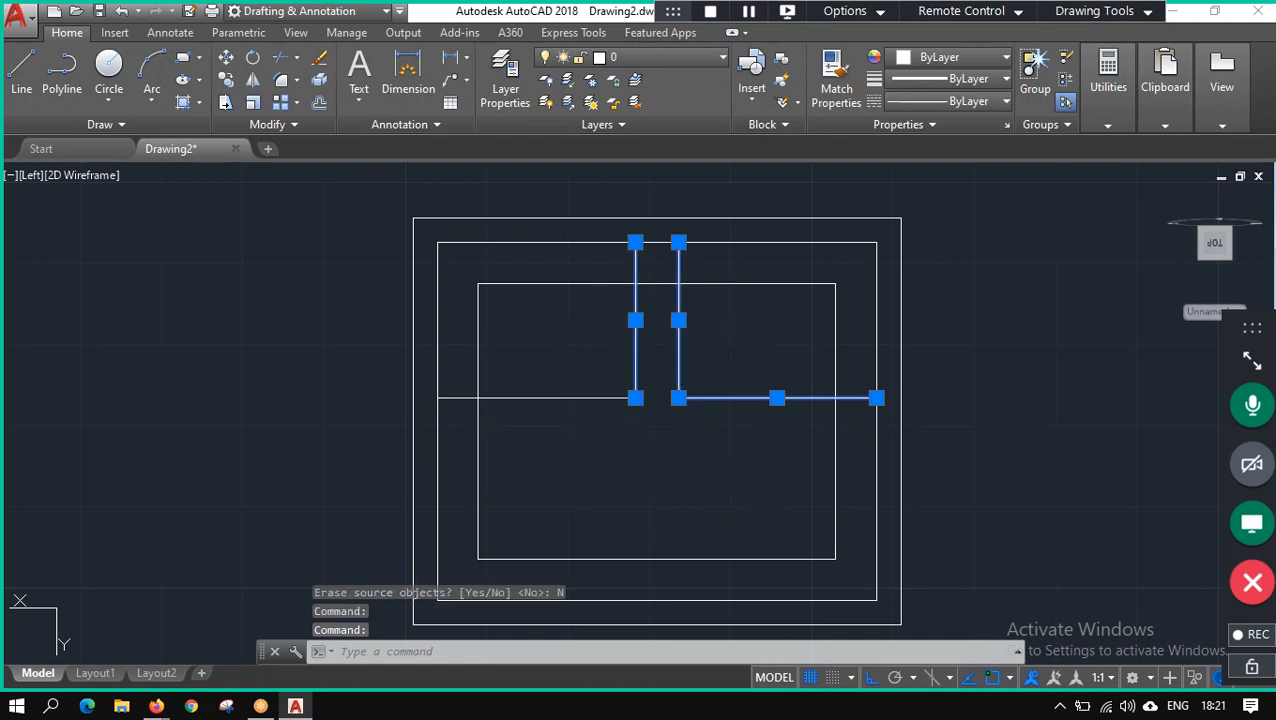
{"action": "left_click", "coordinate": [569, 398]}
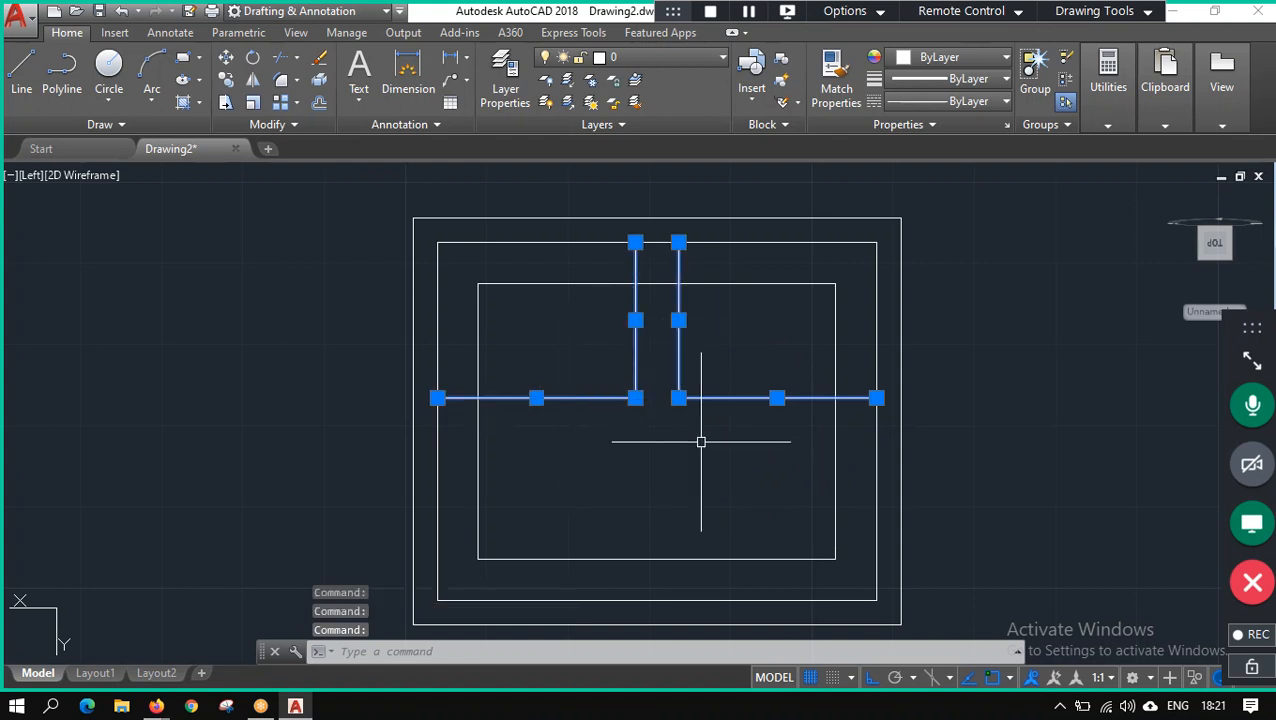
{"action": "type", "text": "mi"}
{"action": "key", "text": "Return"}
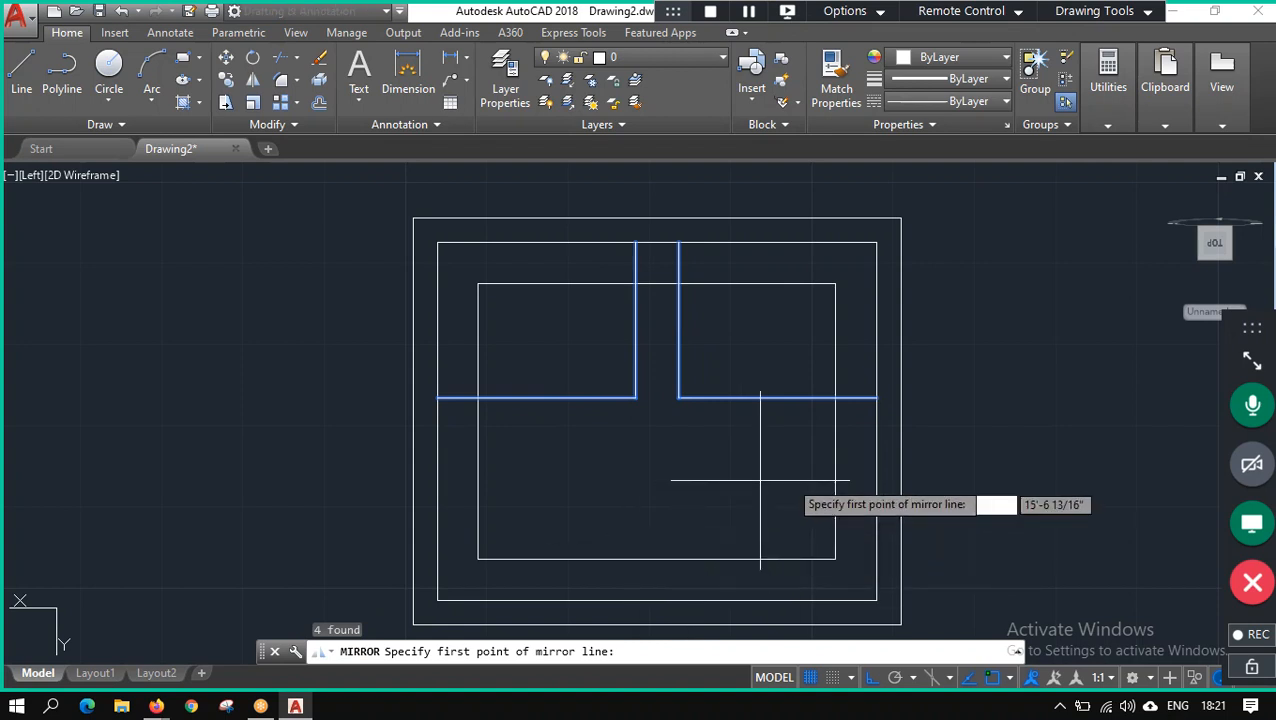
{"action": "key", "text": "Return"}
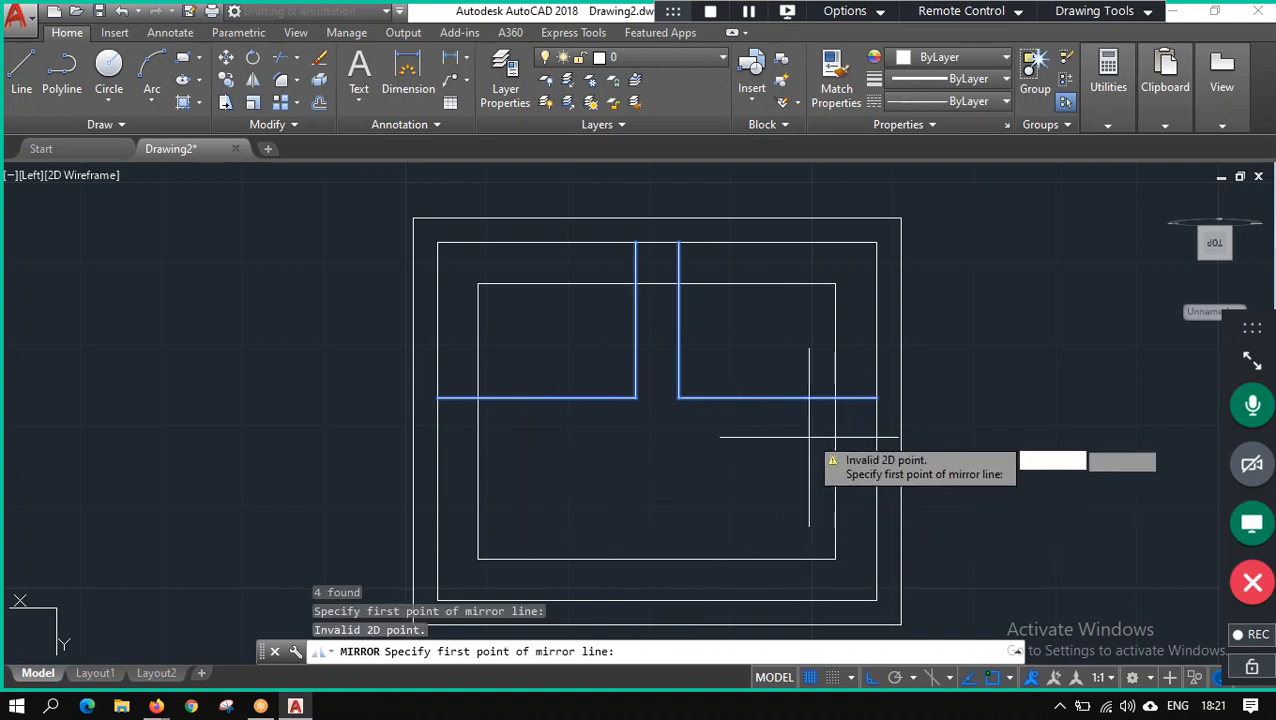
{"action": "left_click", "coordinate": [876, 421]}
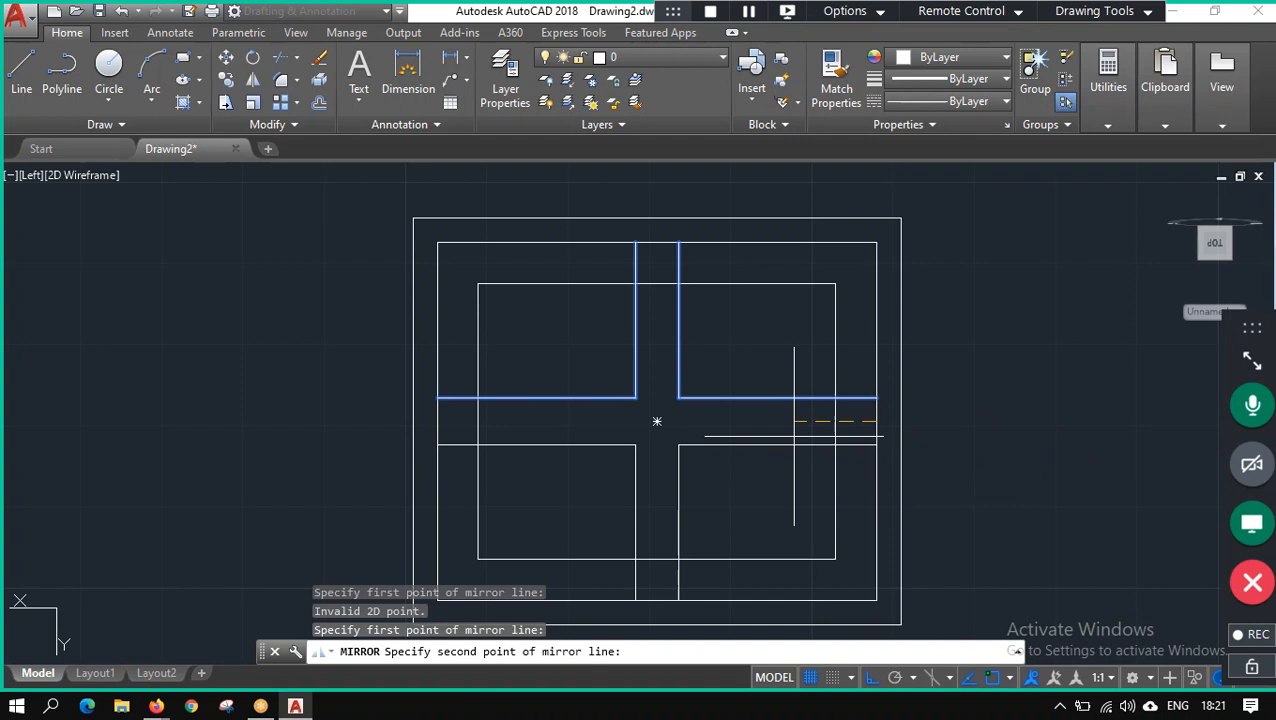
{"action": "left_click", "coordinate": [734, 440]}
{"action": "key", "text": "Escape"}
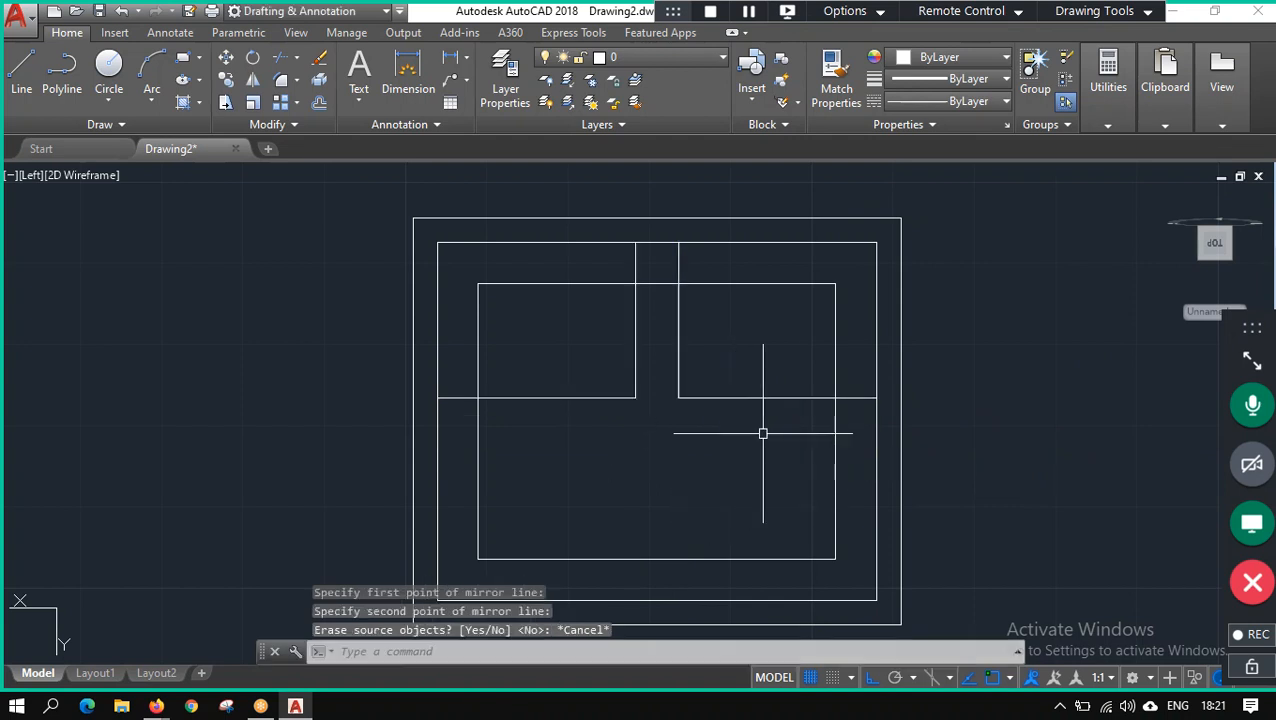
Mirror all four upper inner lines about the middle rectangle's horizontal centreline, keeping the source lines.
{"action": "key", "text": "Return"}
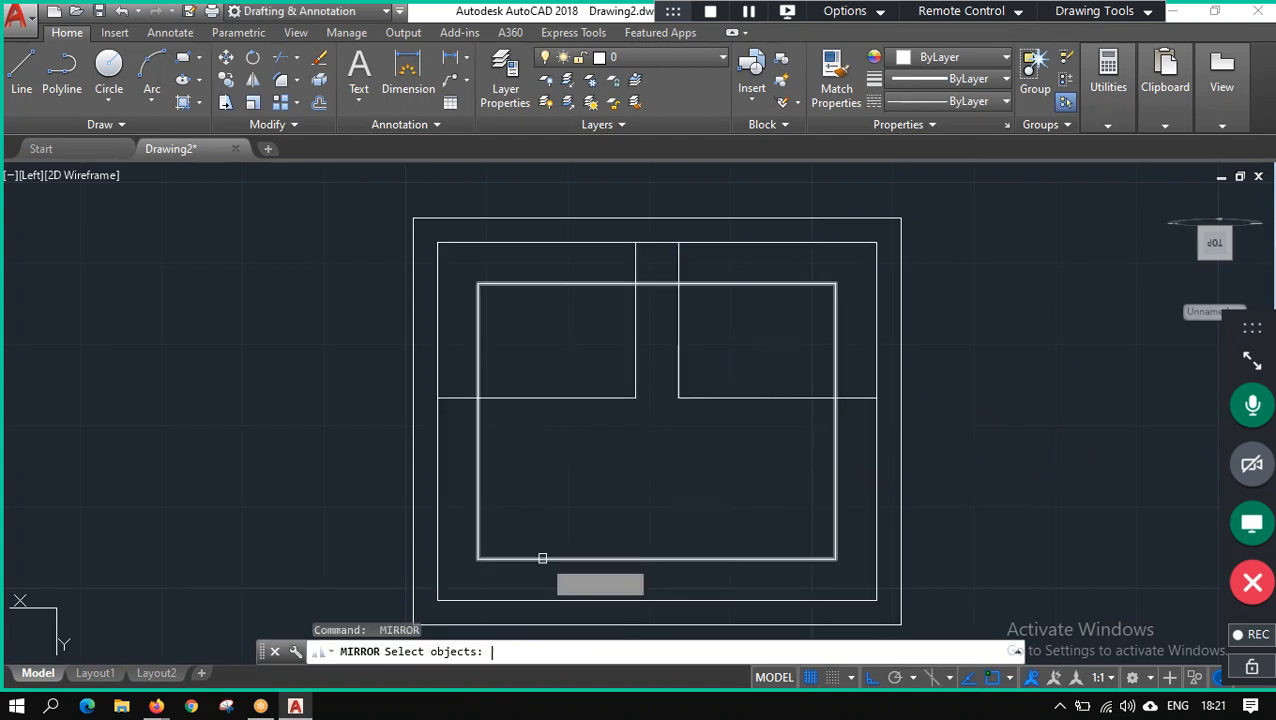
{"action": "left_click", "coordinate": [728, 399]}
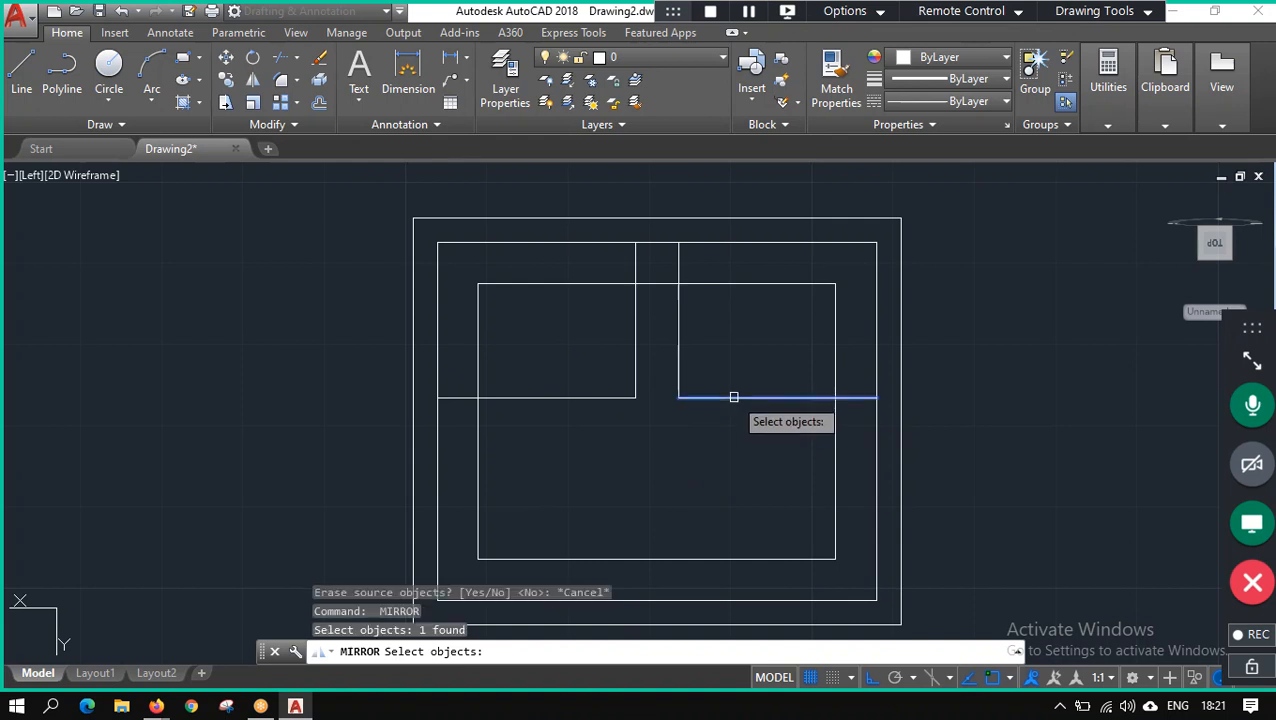
{"action": "left_click", "coordinate": [680, 352]}
{"action": "left_click", "coordinate": [634, 326]}
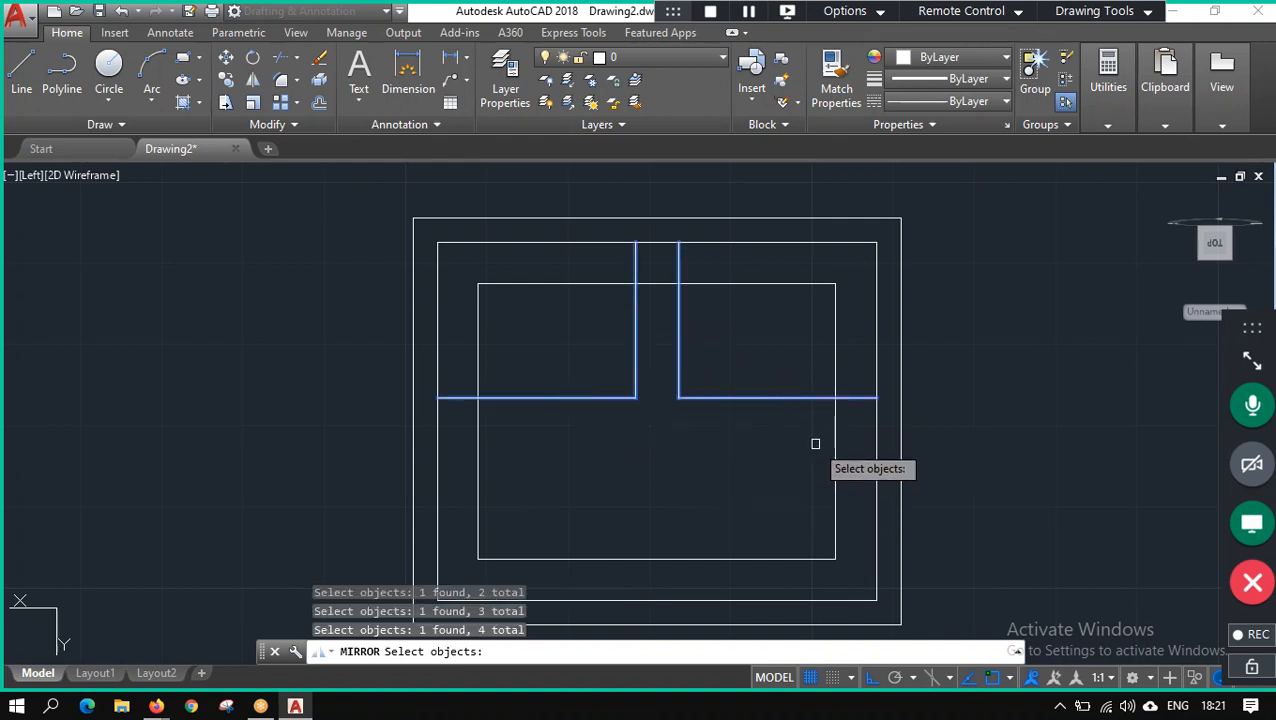
{"action": "key", "text": "Return"}
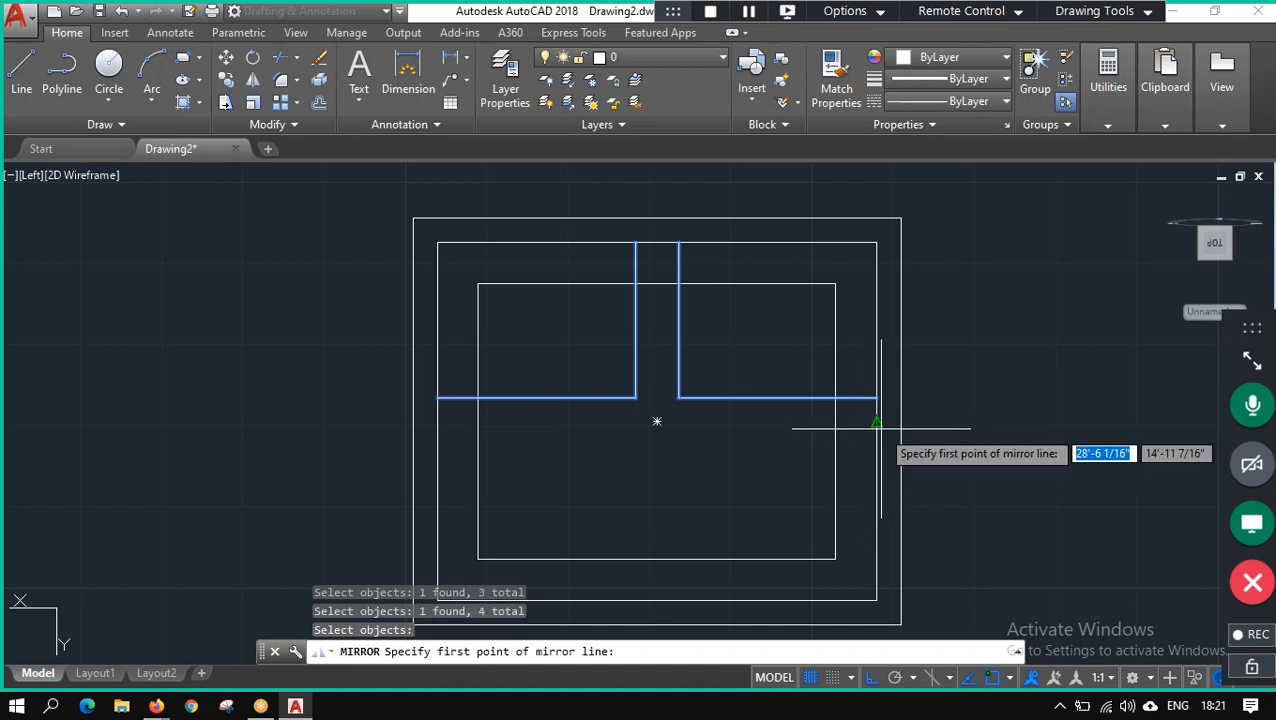
{"action": "left_click", "coordinate": [880, 428]}
{"action": "left_click", "coordinate": [352, 425]}
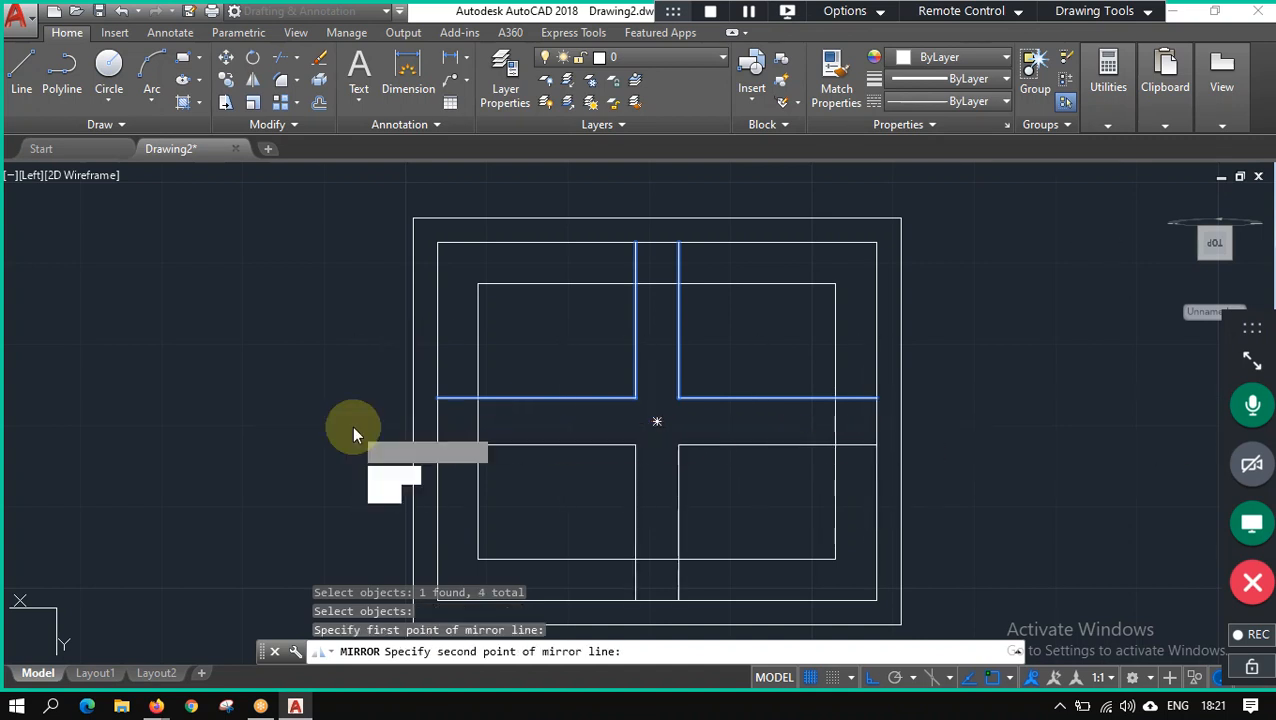
{"action": "key", "text": "Return"}
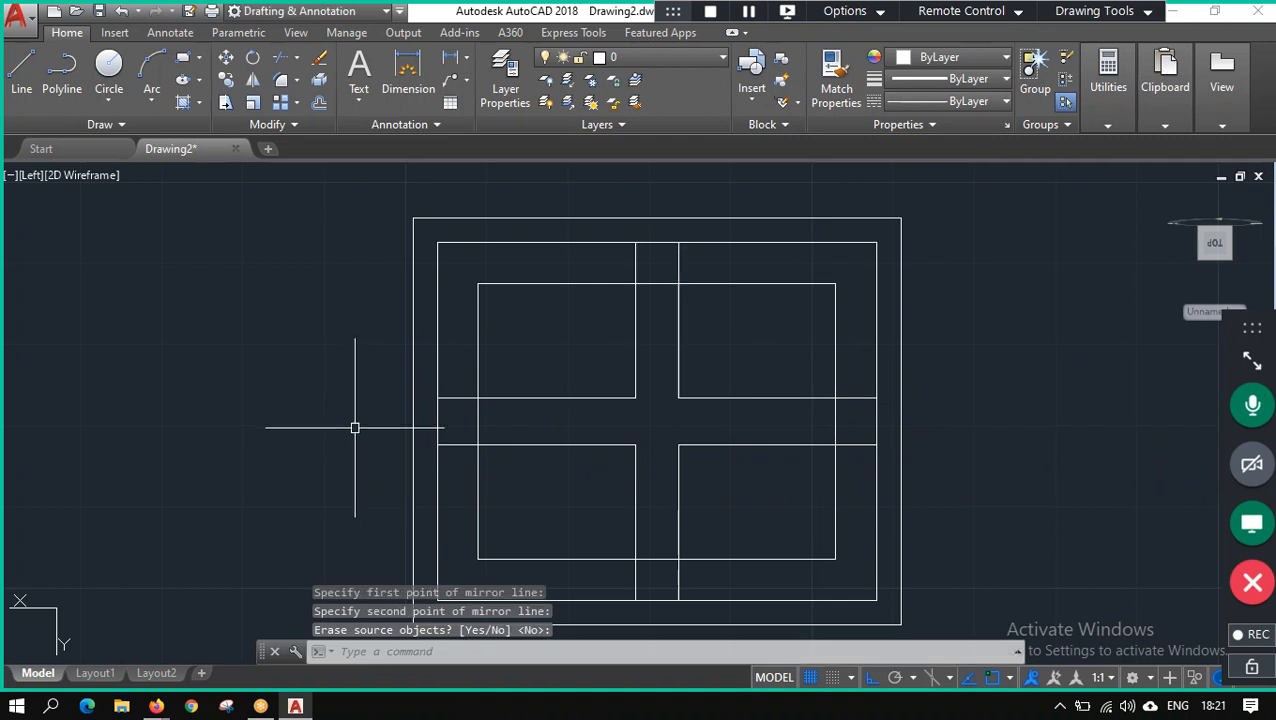
Examine the mirrored lines where they cross the nested rectangles, both close up and as a whole.
{"action": "scroll", "coordinate": [832, 398], "scroll_direction": "down", "scroll_amount": 2}
{"action": "scroll", "coordinate": [827, 391], "scroll_direction": "up", "scroll_amount": 5}
{"action": "scroll", "coordinate": [827, 391], "scroll_direction": "down", "scroll_amount": 2}
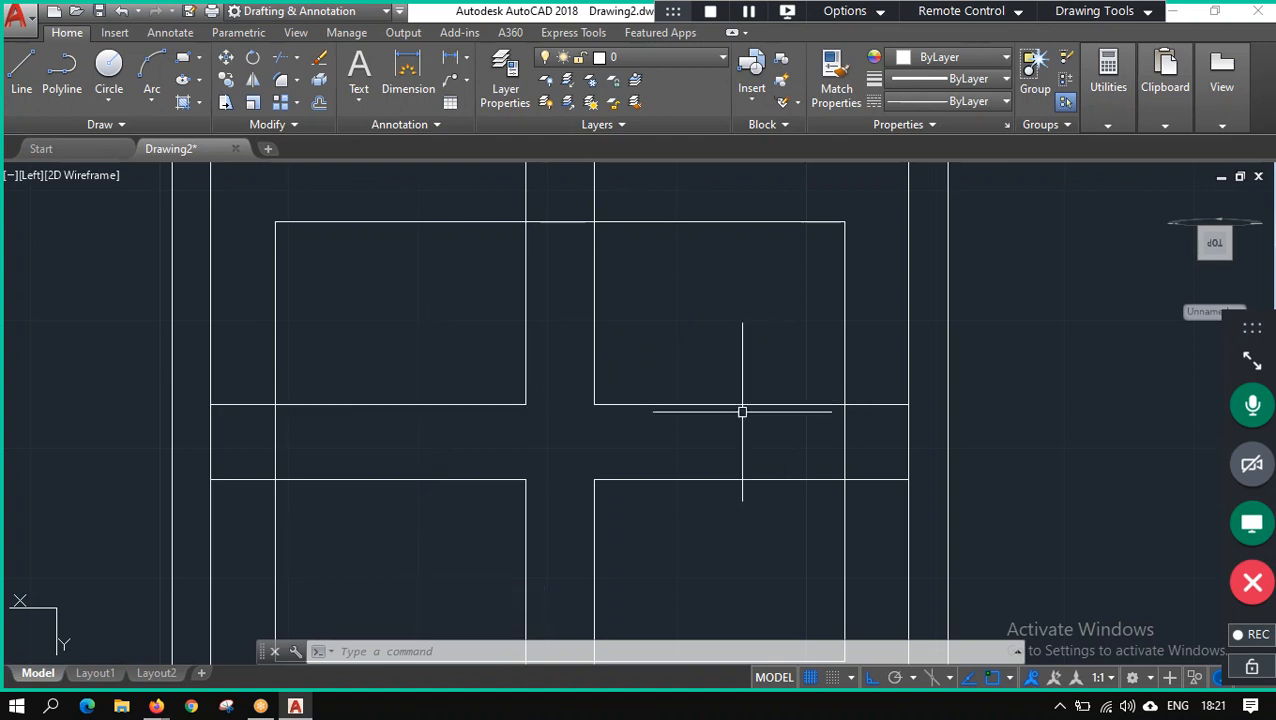
{"action": "scroll", "coordinate": [729, 411], "scroll_direction": "down", "scroll_amount": 4}
{"action": "scroll", "coordinate": [729, 411], "scroll_direction": "up", "scroll_amount": 2}
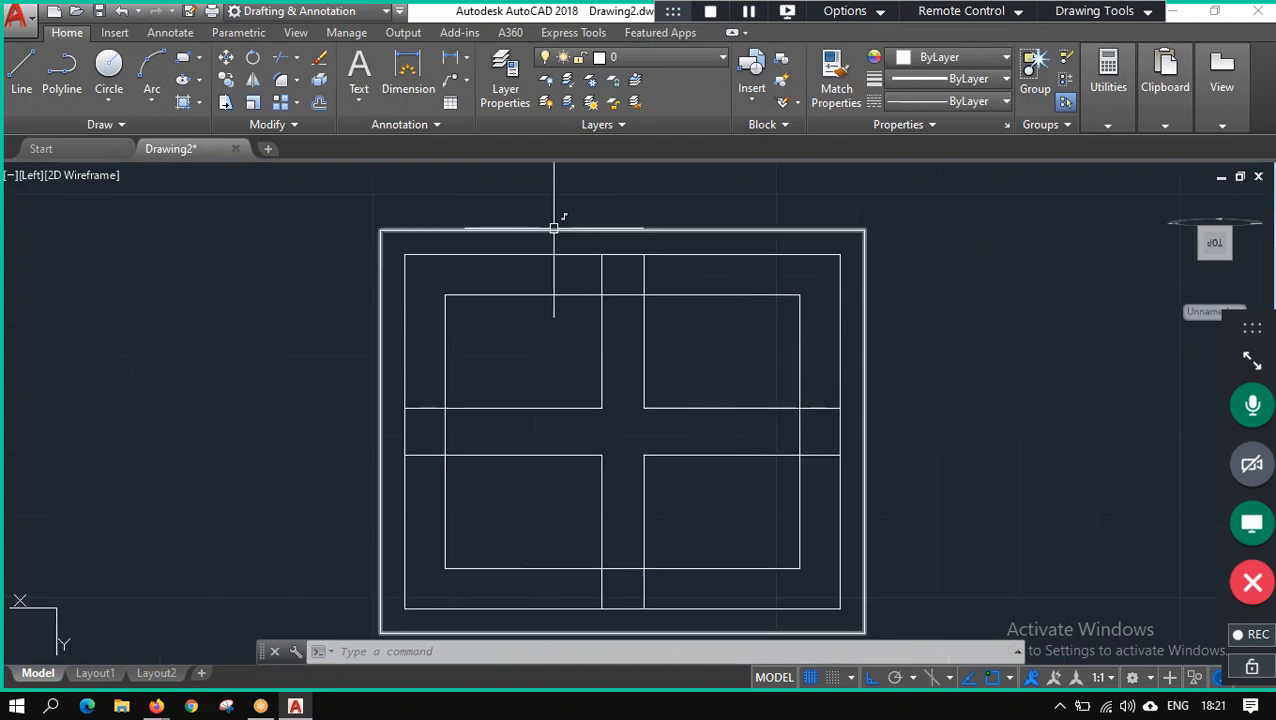
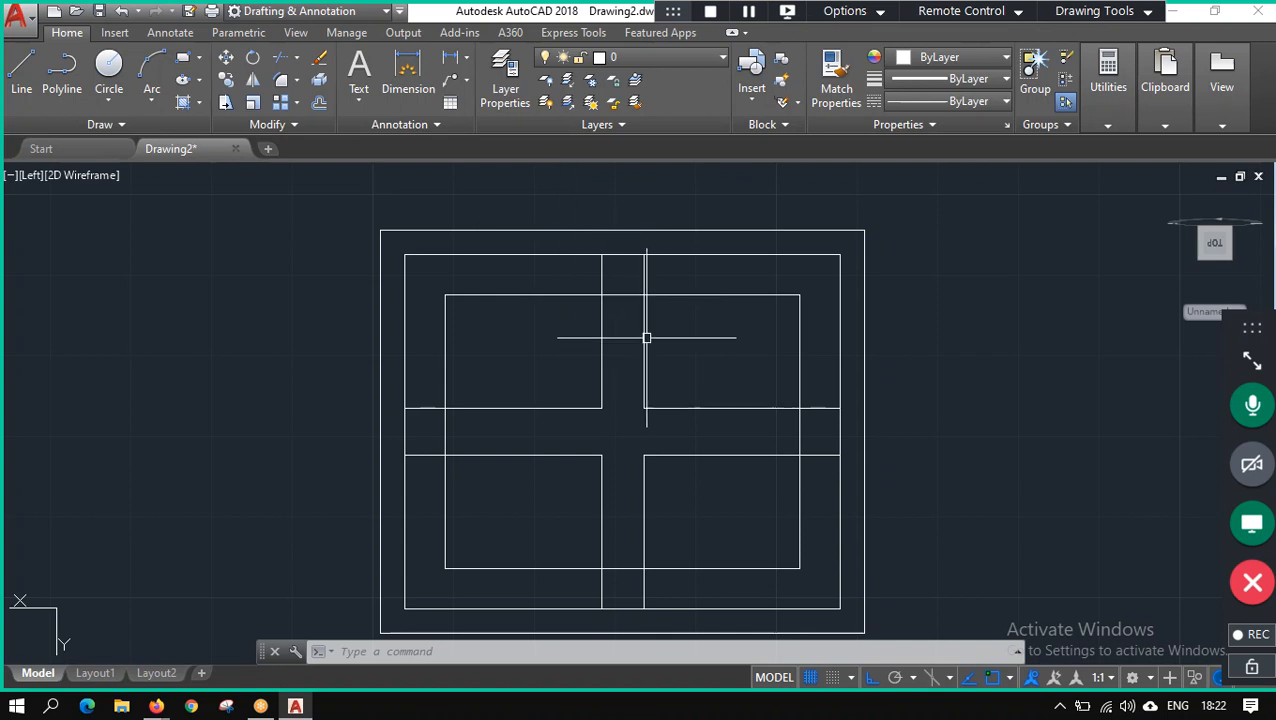
{"action": "scroll", "coordinate": [644, 527], "scroll_direction": "down", "scroll_amount": 2}
{"action": "scroll", "coordinate": [675, 472], "scroll_direction": "up", "scroll_amount": 4}
{"action": "scroll", "coordinate": [681, 450], "scroll_direction": "down", "scroll_amount": 2}
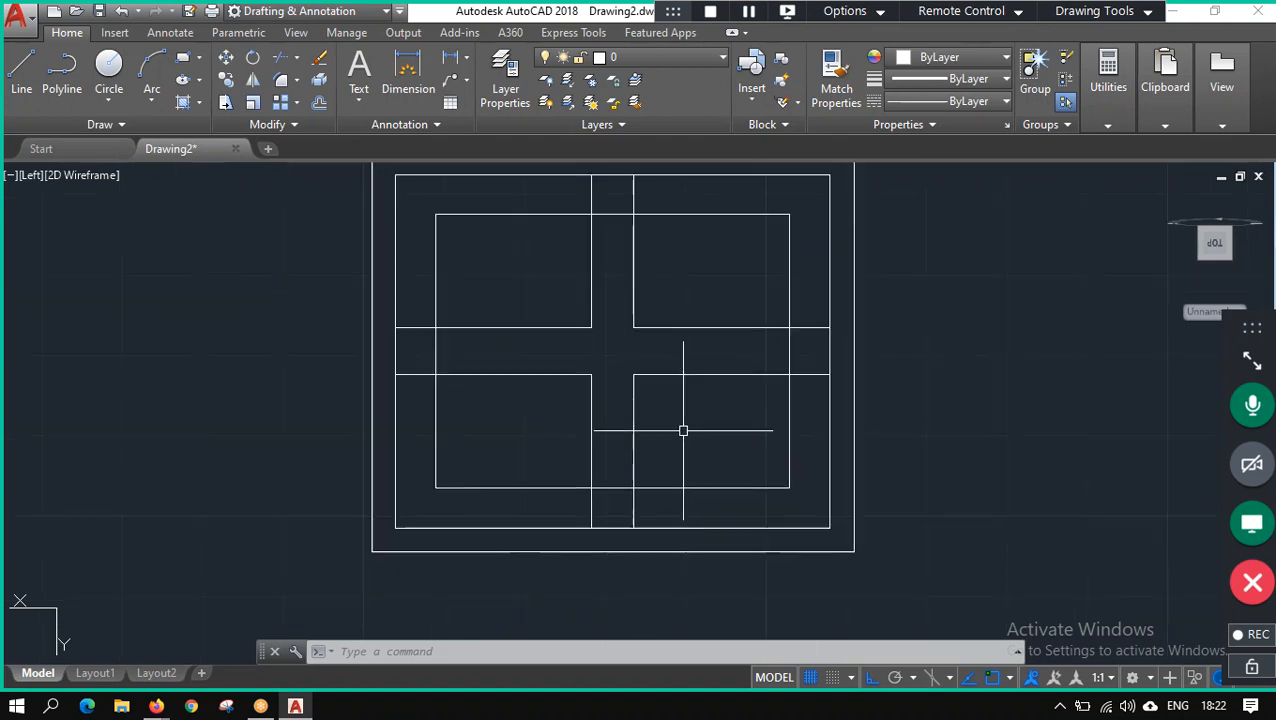
{"action": "scroll", "coordinate": [700, 336], "scroll_direction": "up", "scroll_amount": 1}
{"action": "scroll", "coordinate": [703, 279], "scroll_direction": "down", "scroll_amount": 4}
{"action": "scroll", "coordinate": [666, 316], "scroll_direction": "up", "scroll_amount": 4}
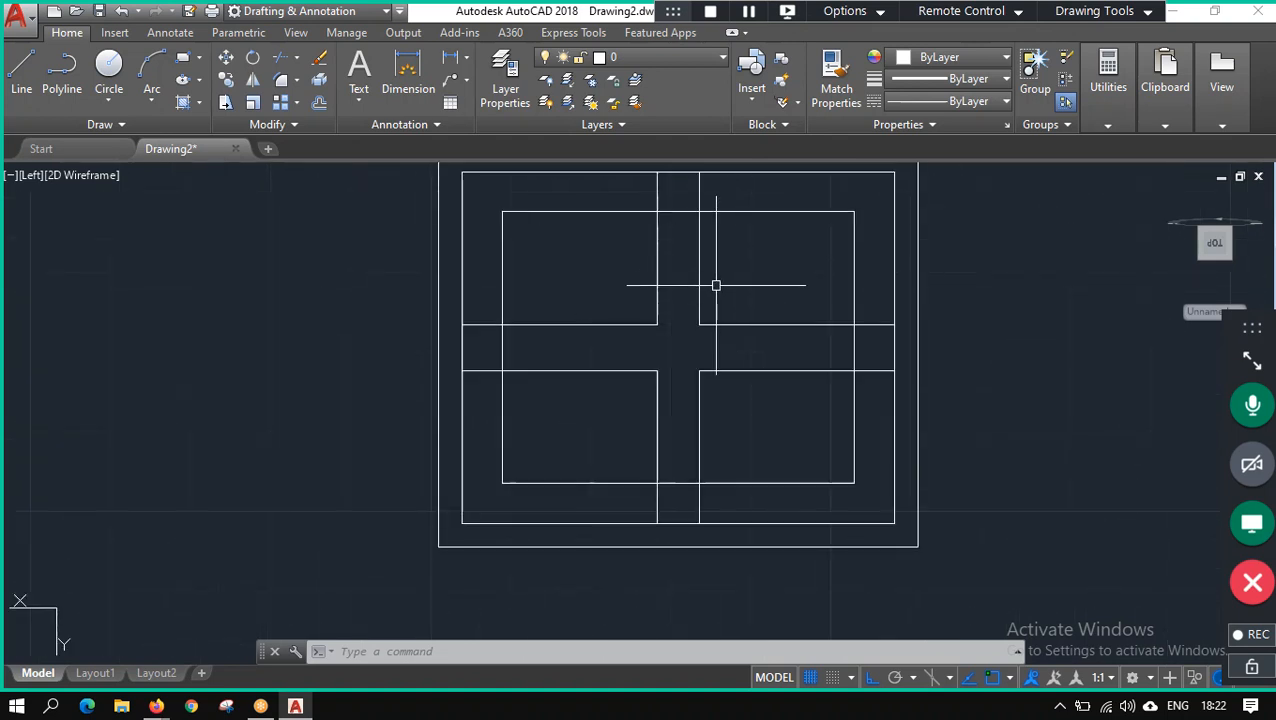
{"action": "scroll", "coordinate": [729, 287], "scroll_direction": "down", "scroll_amount": 4}
{"action": "scroll", "coordinate": [733, 286], "scroll_direction": "up", "scroll_amount": 4}
{"action": "scroll", "coordinate": [746, 267], "scroll_direction": "down", "scroll_amount": 2}
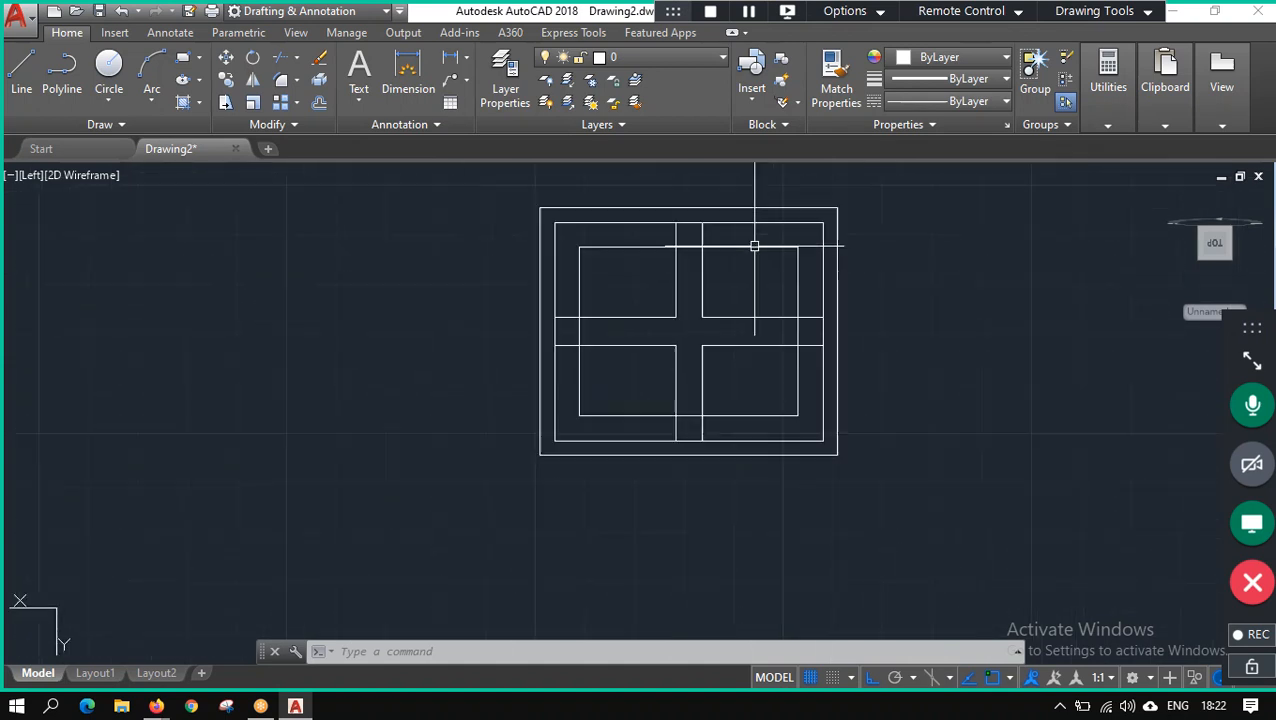
{"action": "scroll", "coordinate": [755, 245], "scroll_direction": "up", "scroll_amount": 2}
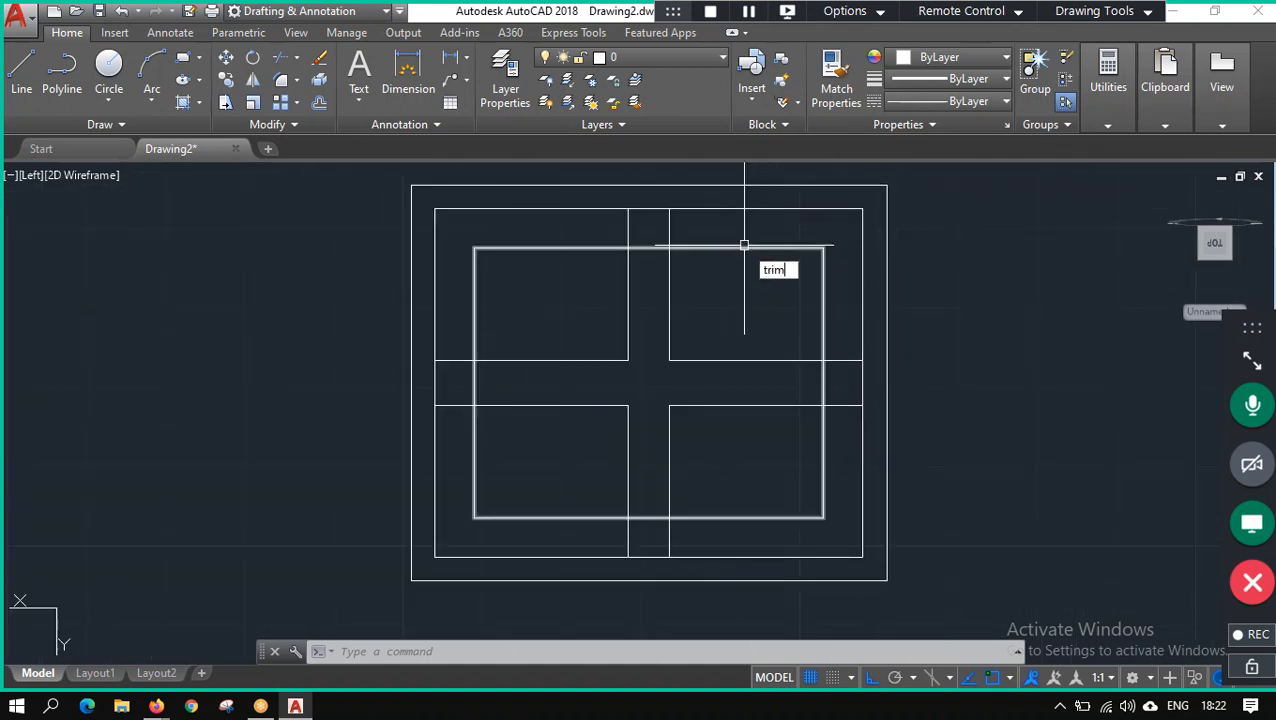
{"action": "type", "text": "tr"}
{"action": "key", "text": "Return"}
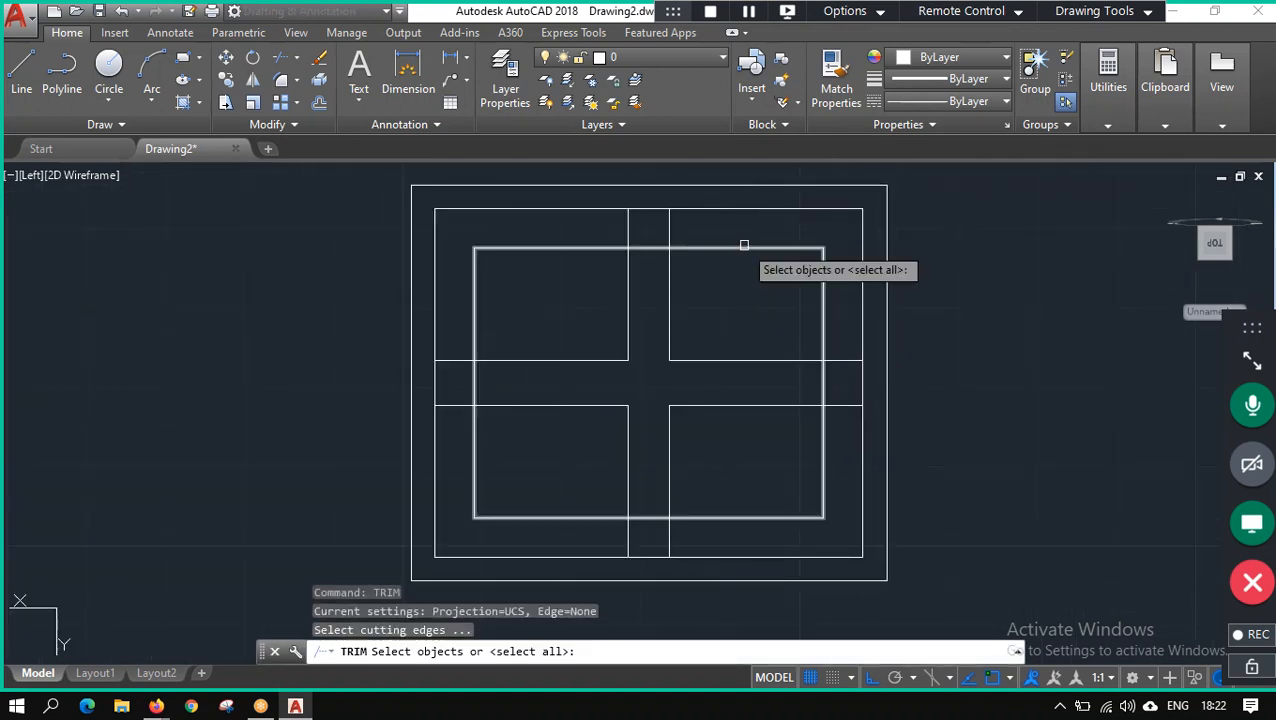
{"action": "left_click", "coordinate": [668, 233]}
{"action": "left_click", "coordinate": [628, 228]}
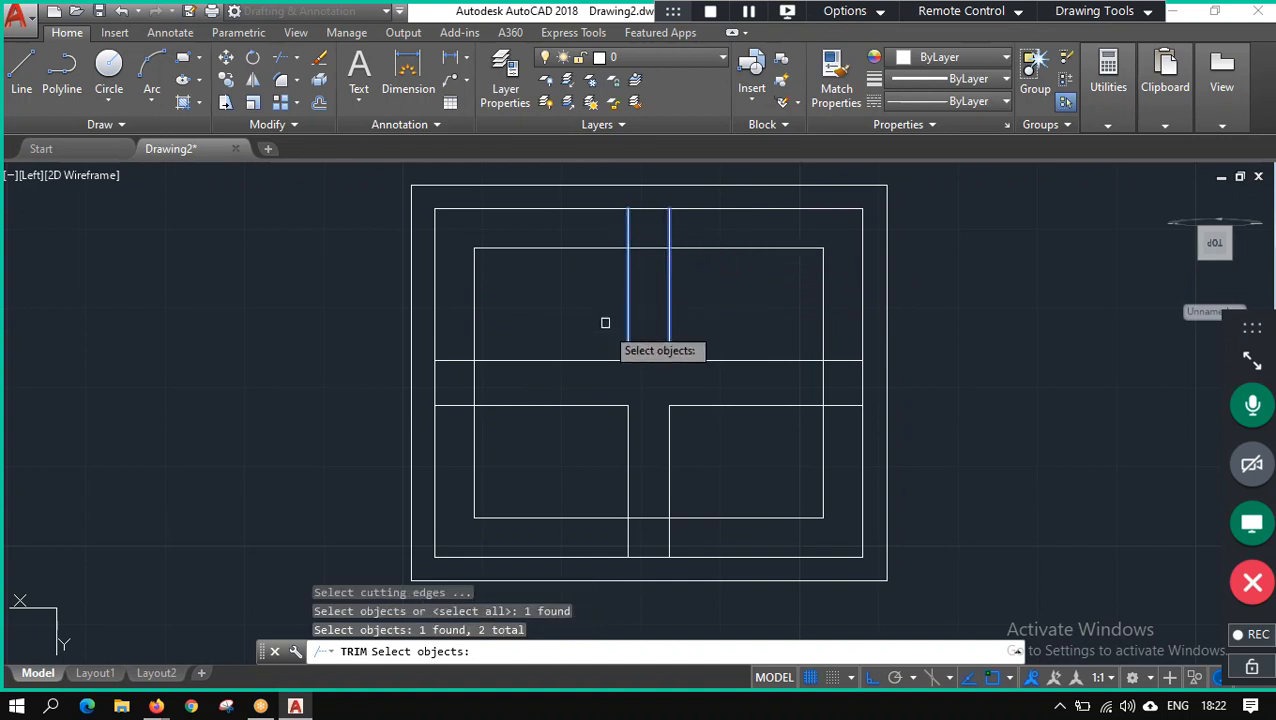
{"action": "left_click", "coordinate": [548, 360]}
{"action": "left_click", "coordinate": [567, 406]}
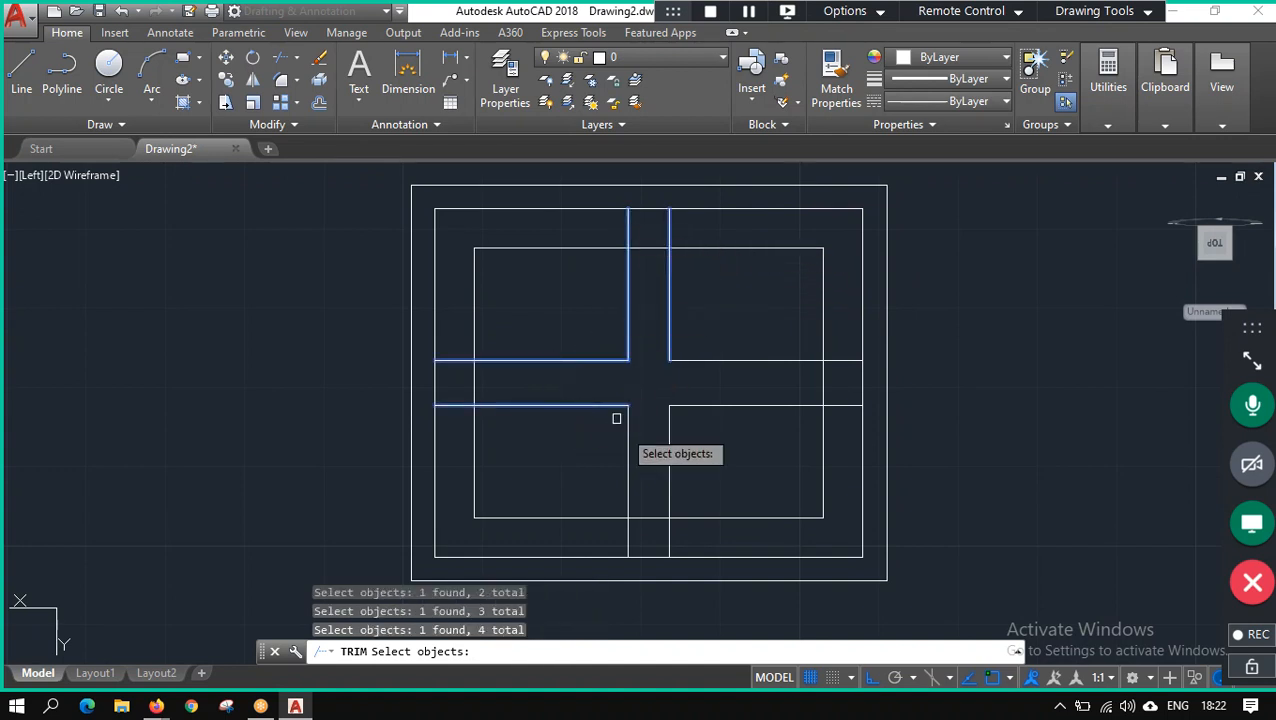
{"action": "key", "text": "Escape"}
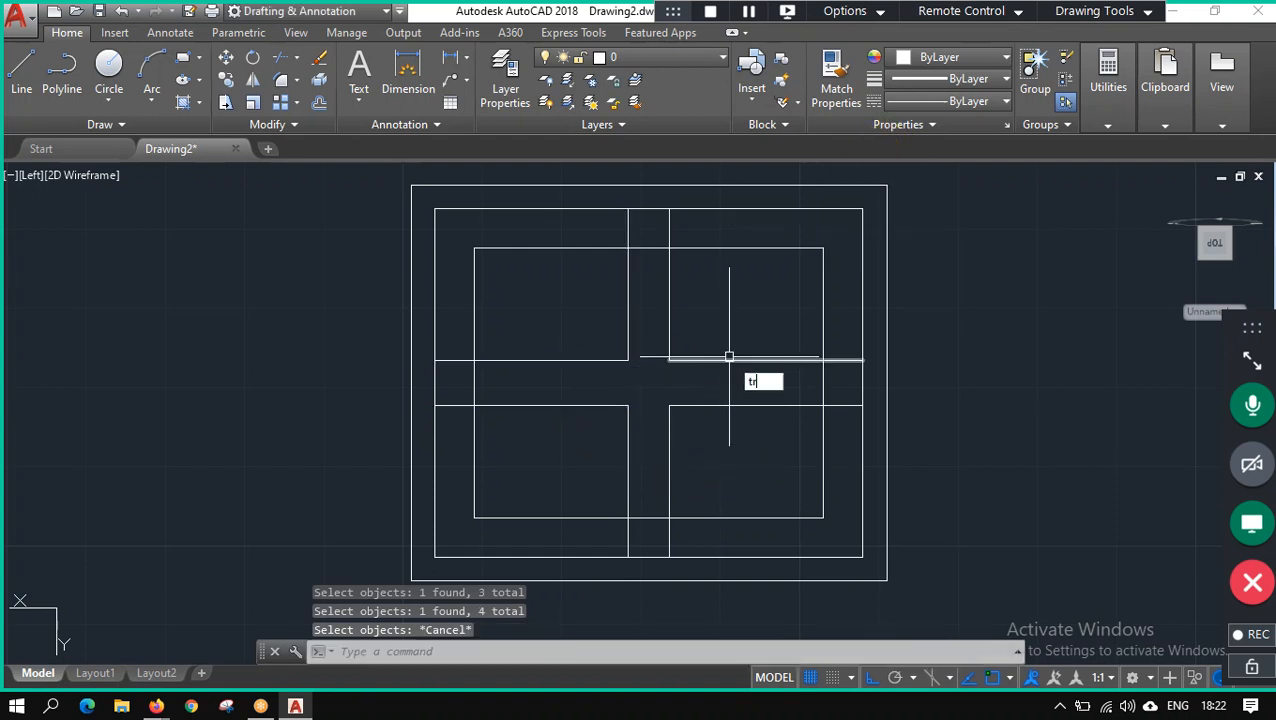
{"action": "key", "text": "Return"}
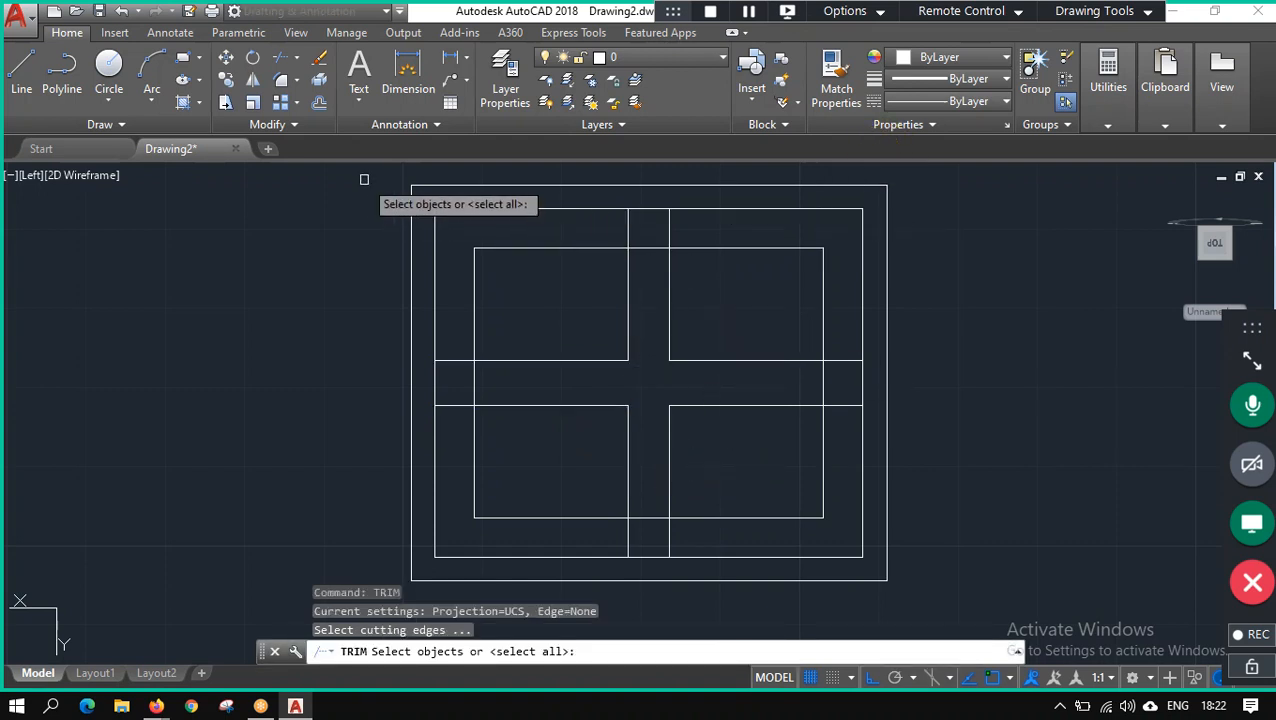
{"action": "key", "text": "Escape"}
{"action": "key", "text": "ctrl+a"}
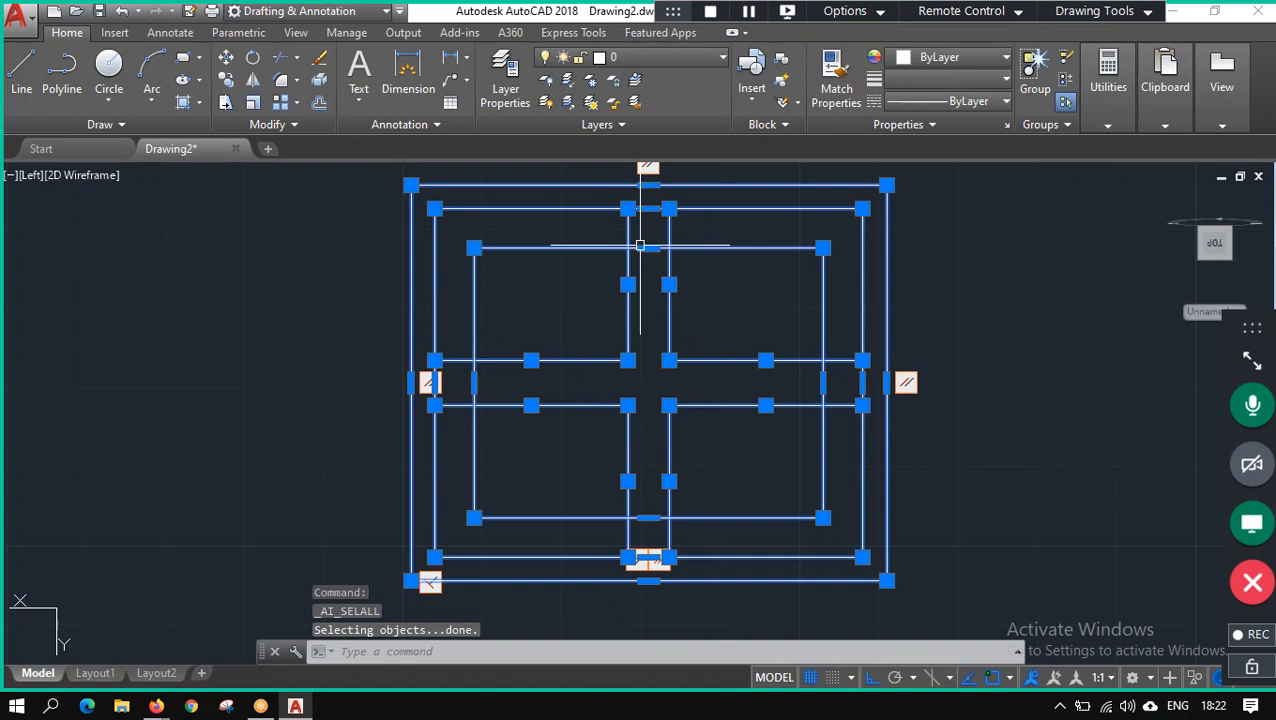
{"action": "key", "text": "Escape"}
{"action": "key", "text": "Escape"}
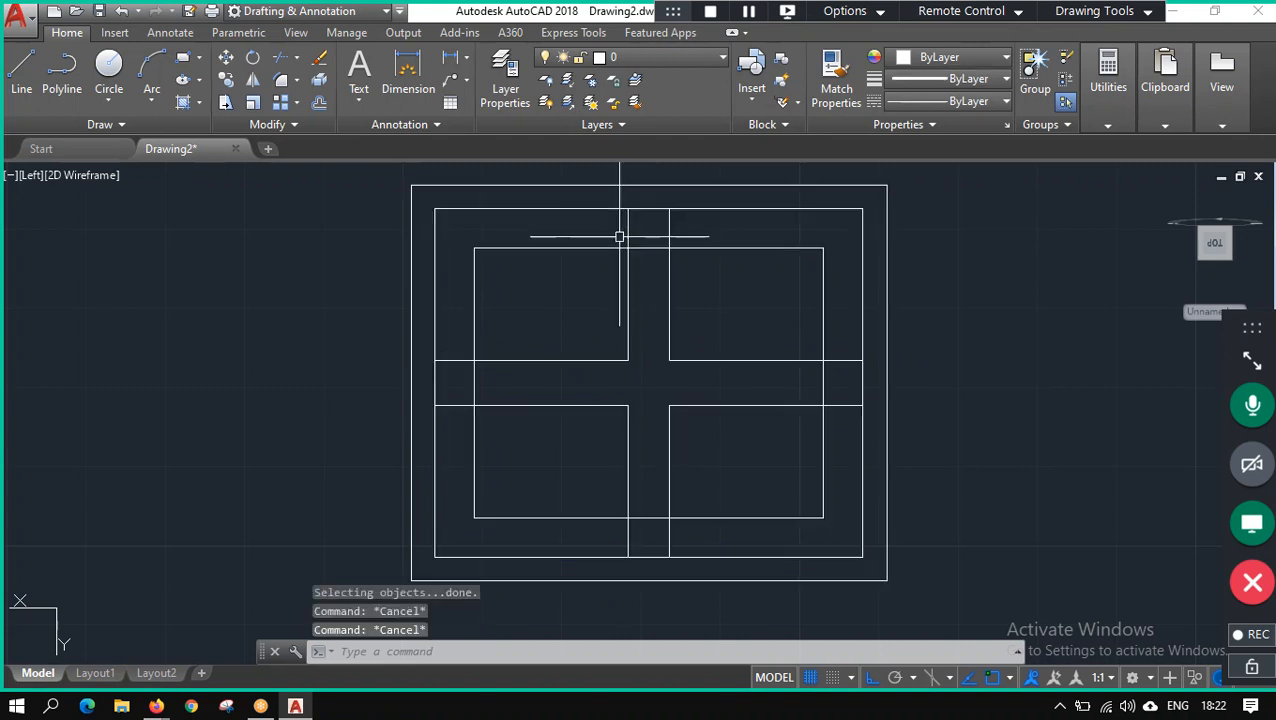
Trim the two upper vertical lines between the middle and inner rectangles, using all objects as cutting edges.
{"action": "type", "text": "tr"}
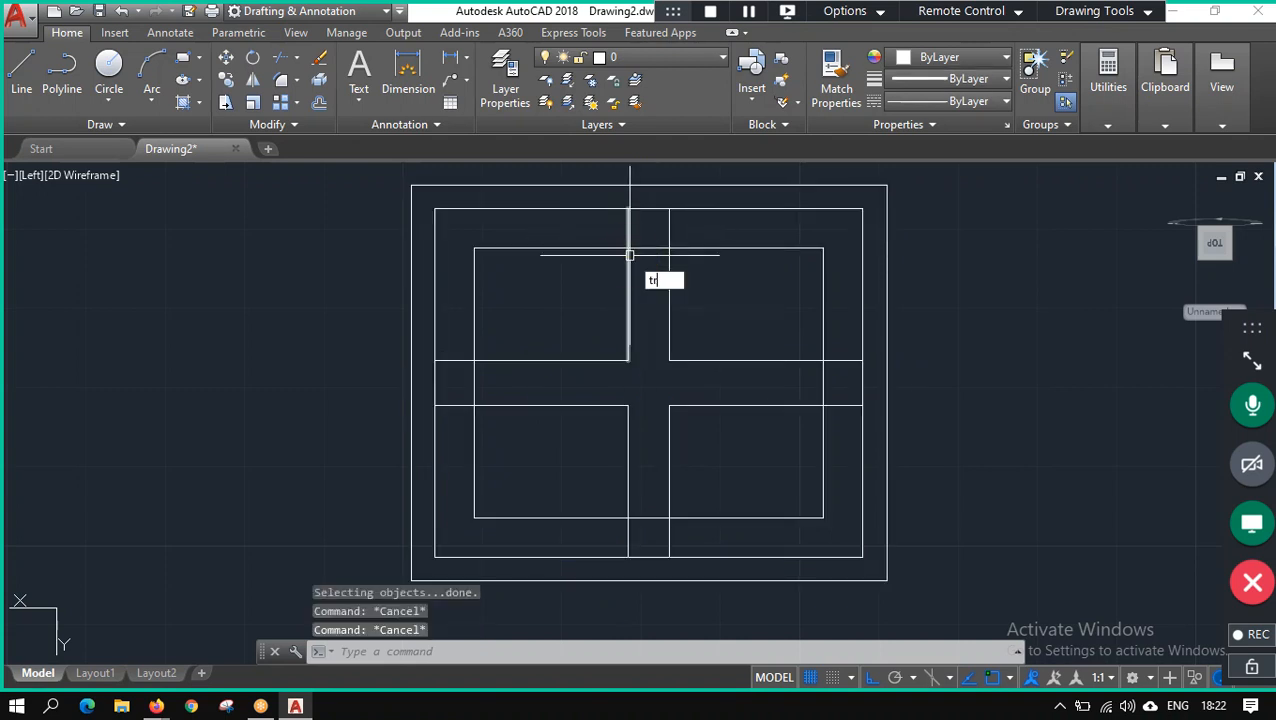
{"action": "type", "text": "im"}
{"action": "key", "text": "Return"}
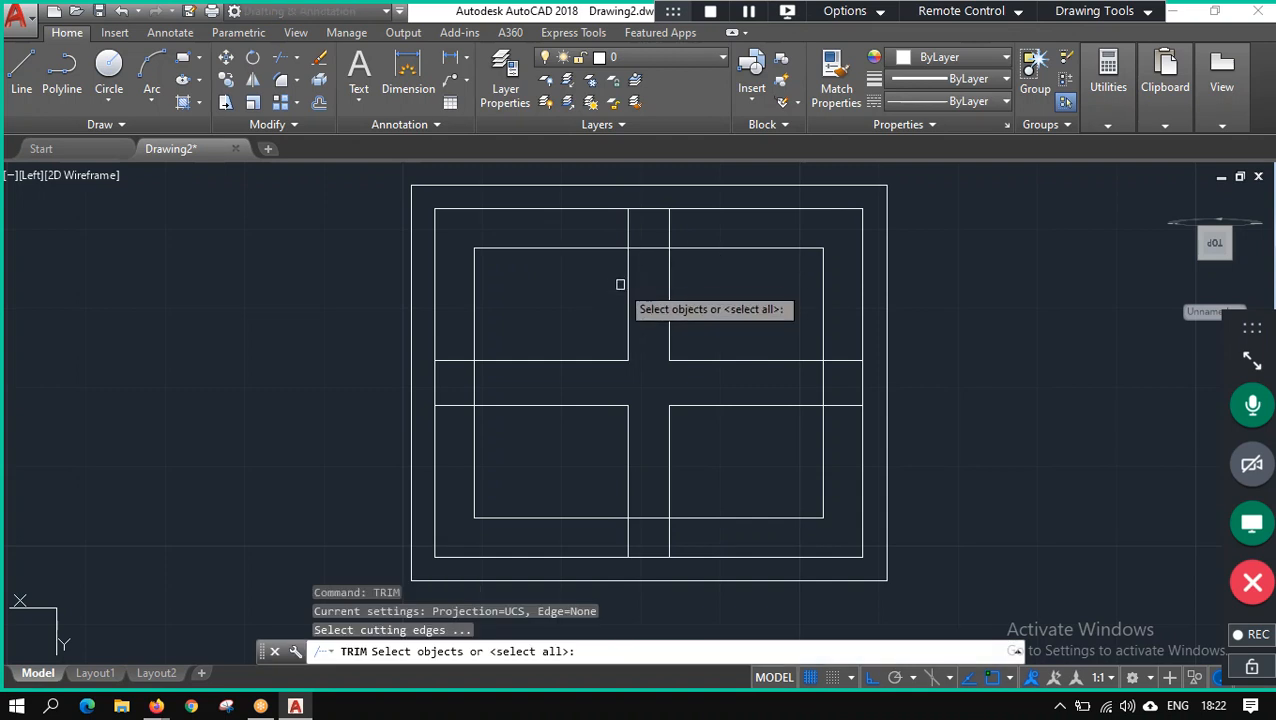
{"action": "key", "text": "Return"}
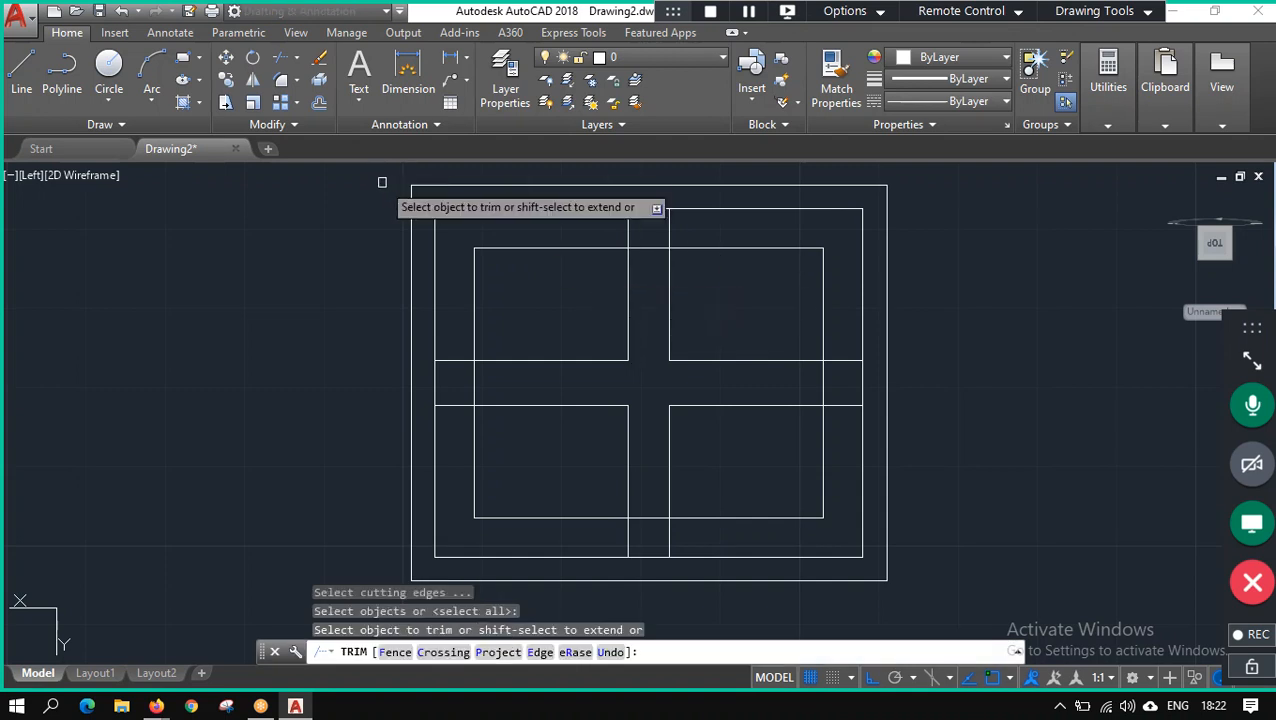
{"action": "left_click", "coordinate": [388, 179]}
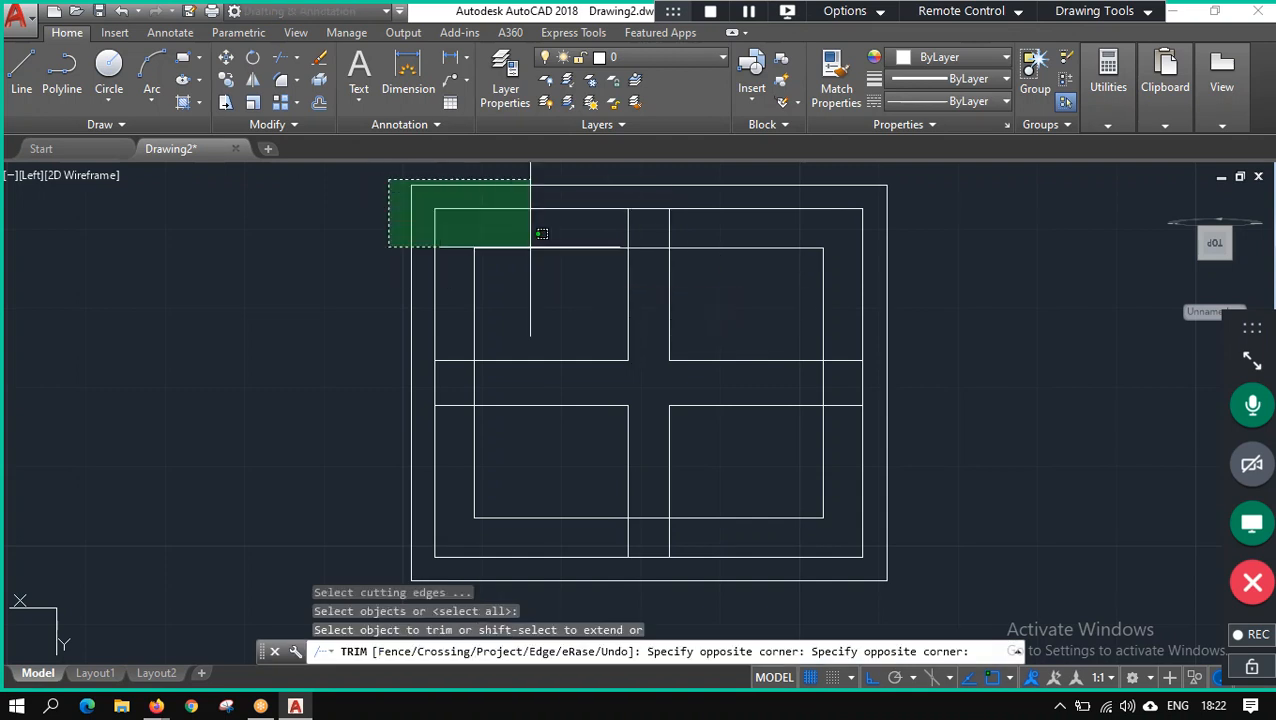
{"action": "left_click", "coordinate": [929, 607]}
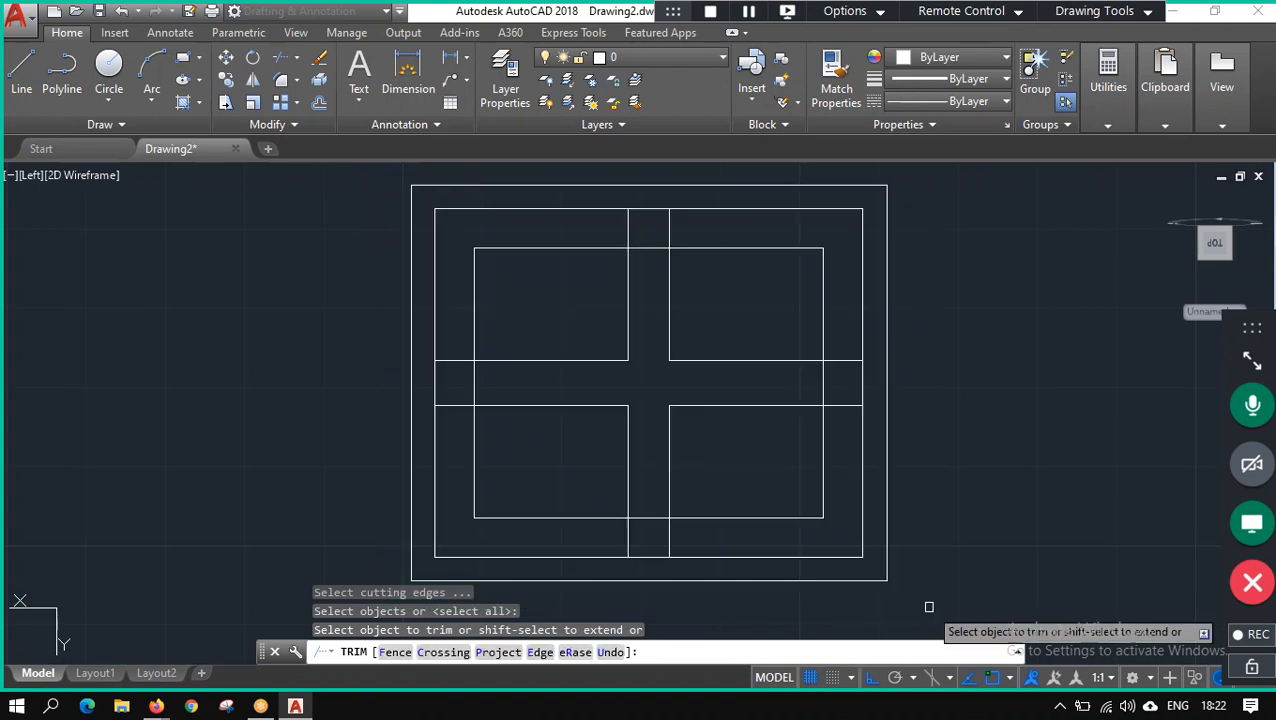
{"action": "left_click", "coordinate": [667, 226]}
{"action": "left_click", "coordinate": [628, 225]}
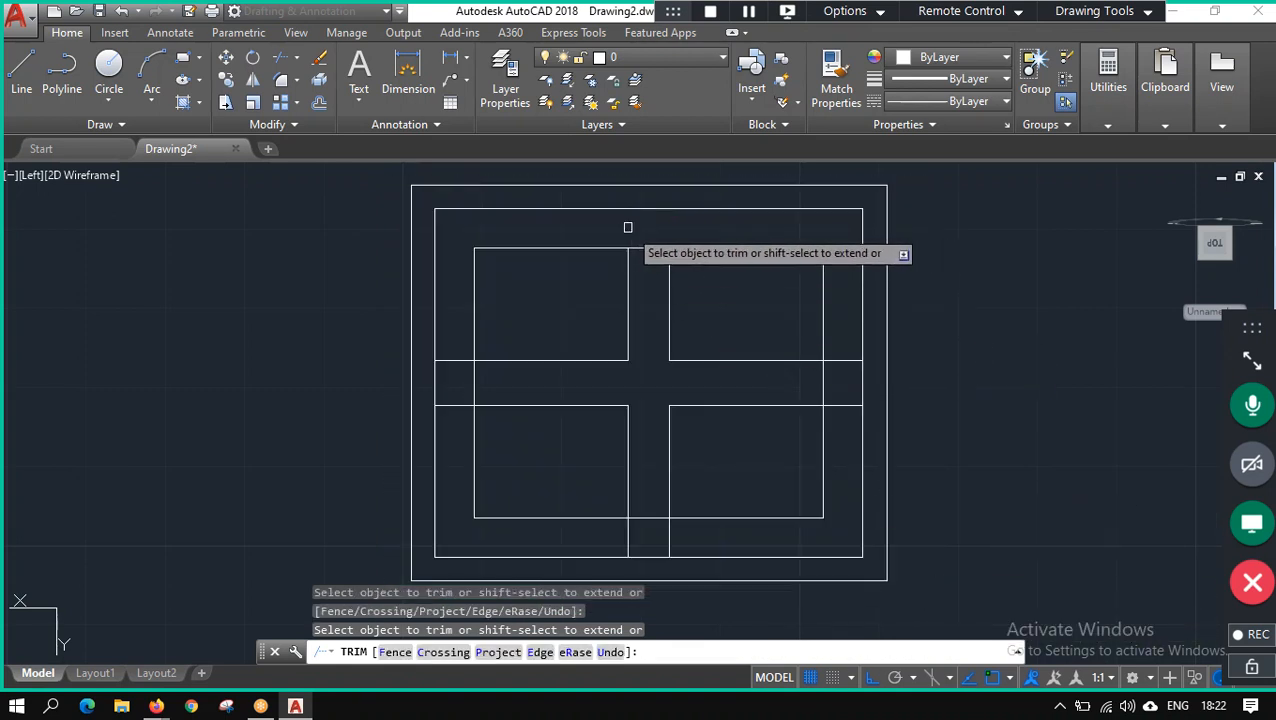
Trim the remaining line ends outside the inner rectangle and its edge segments across the cross, forming four separate panes.
{"action": "left_click", "coordinate": [451, 361]}
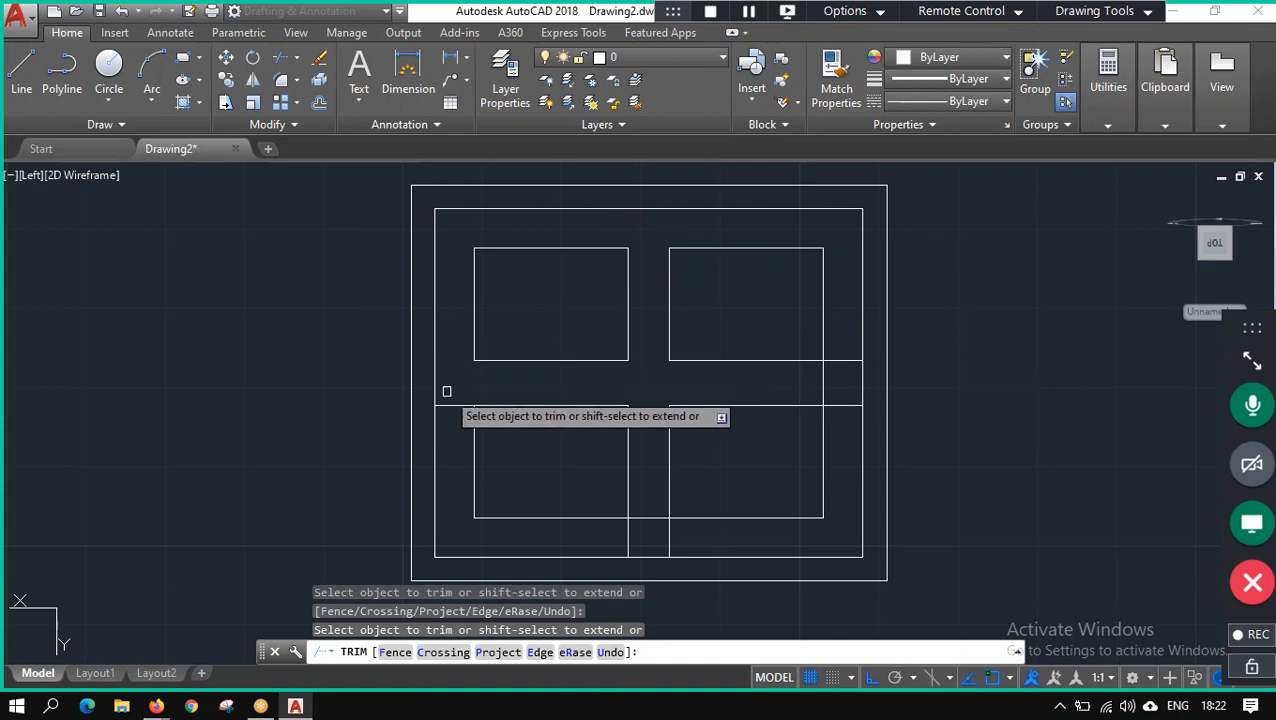
{"action": "left_click", "coordinate": [453, 405]}
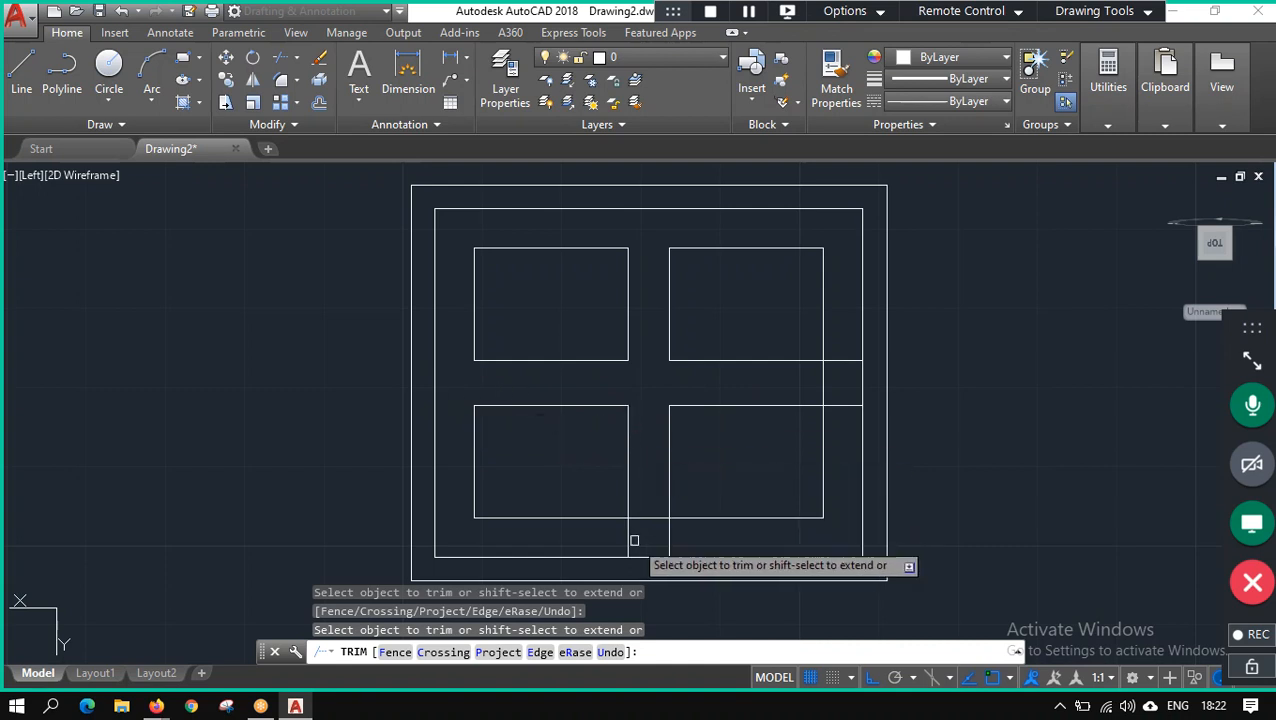
{"action": "left_click", "coordinate": [668, 535]}
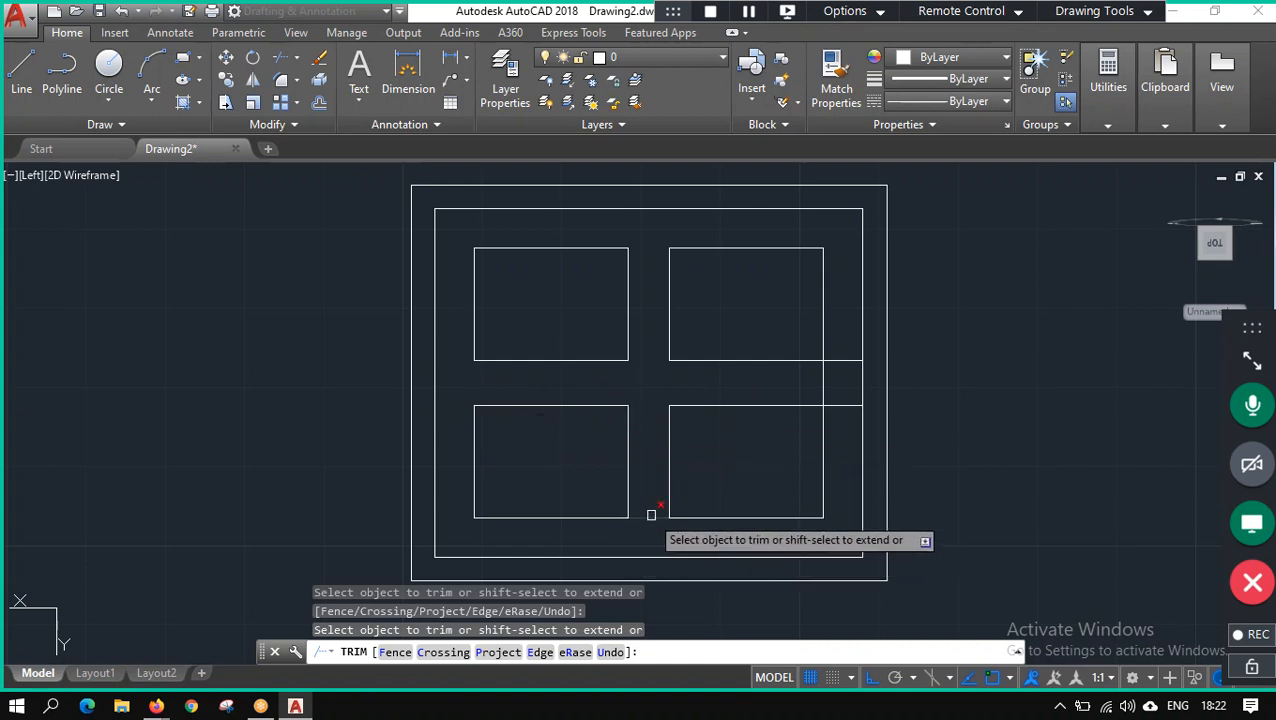
{"action": "left_click", "coordinate": [840, 405]}
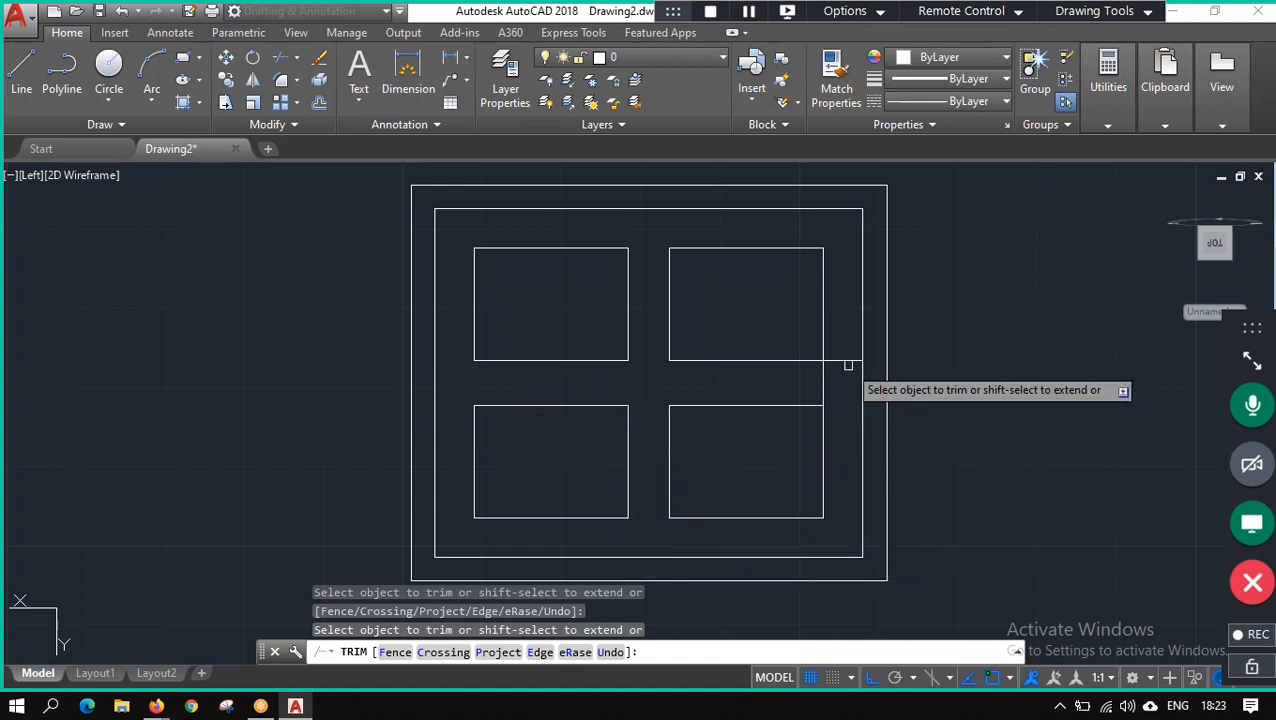
{"action": "left_click", "coordinate": [822, 382]}
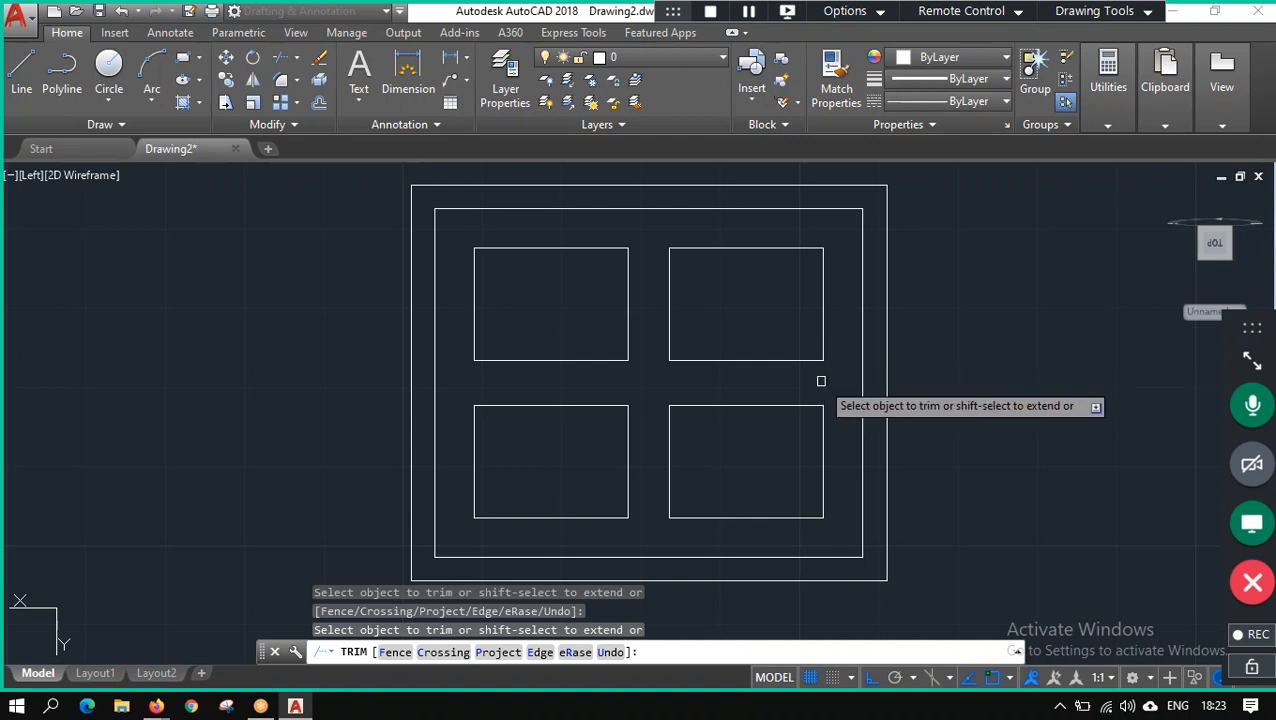
{"action": "scroll", "coordinate": [665, 280], "scroll_direction": "up", "scroll_amount": 4}
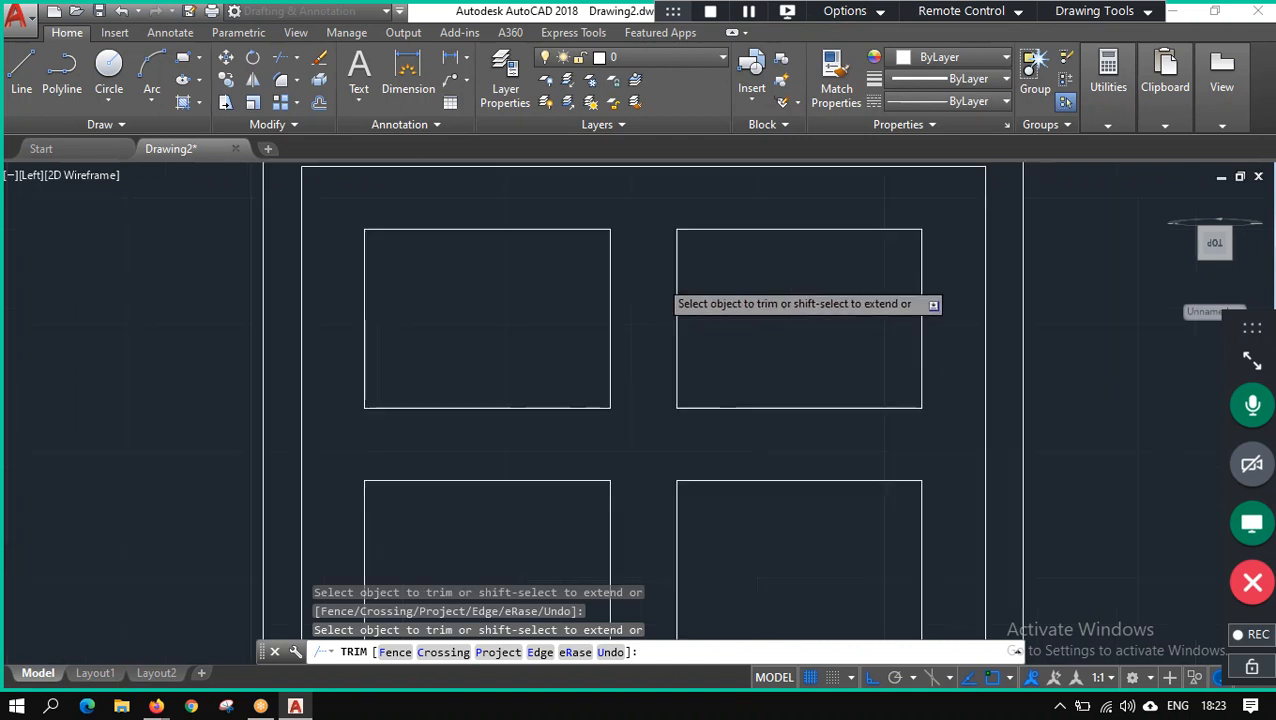
{"action": "scroll", "coordinate": [662, 268], "scroll_direction": "down", "scroll_amount": 2}
{"action": "scroll", "coordinate": [664, 254], "scroll_direction": "up", "scroll_amount": 2}
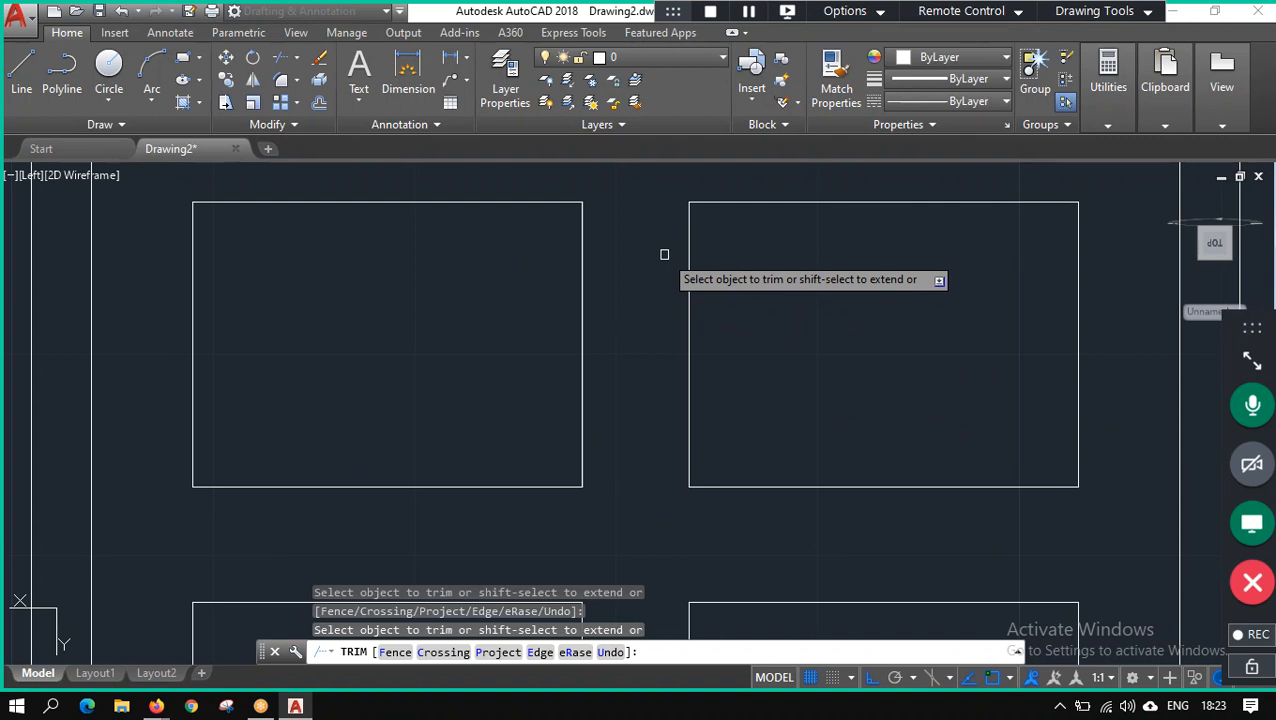
Draw two short horizontal lines from the middle rectangle's left edge to the upper-left pane, near the pane's upper and lower ends.
{"action": "left_click", "coordinate": [24, 72]}
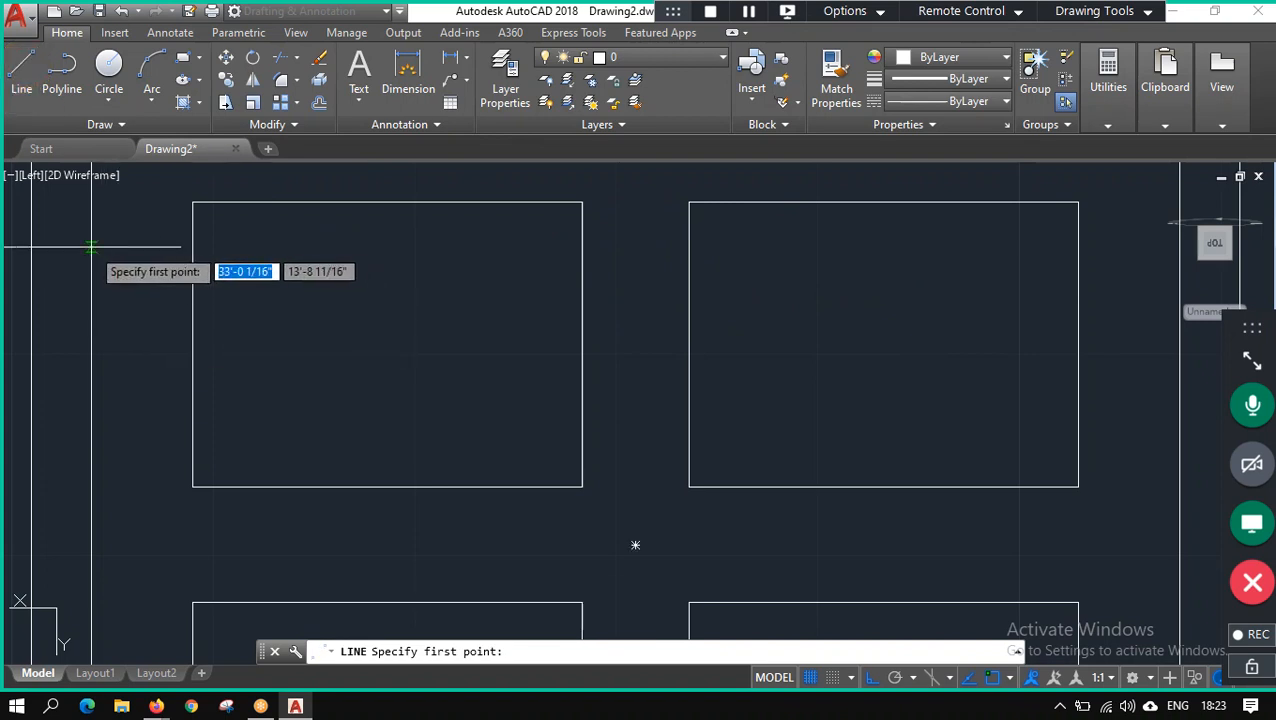
{"action": "left_click", "coordinate": [91, 247]}
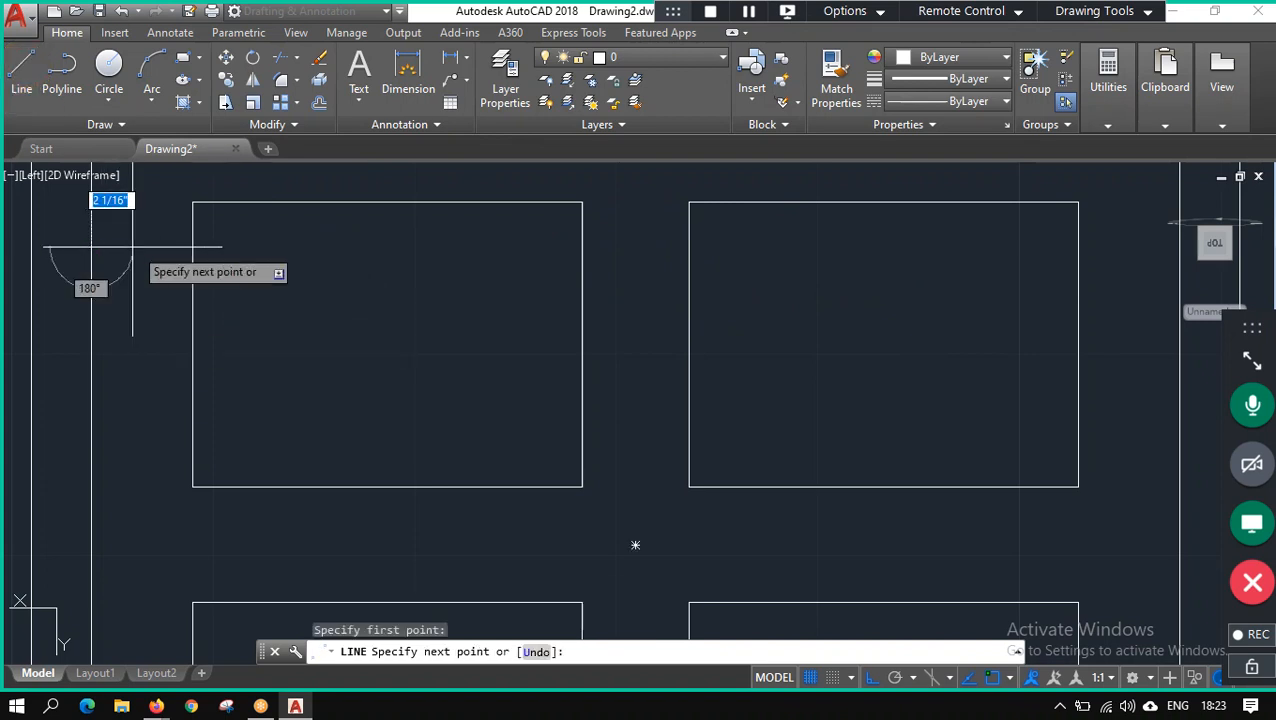
{"action": "left_click", "coordinate": [191, 247]}
{"action": "key", "text": "Escape"}
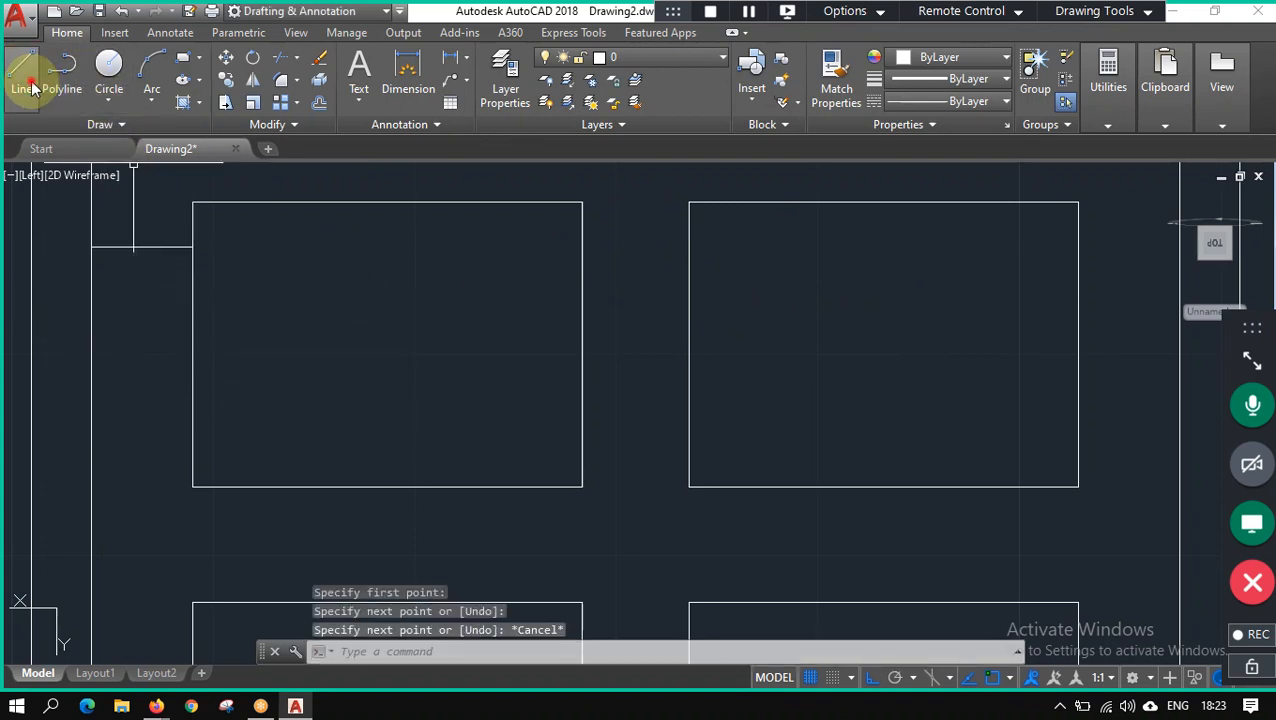
{"action": "key", "text": "Return"}
{"action": "left_click", "coordinate": [91, 422]}
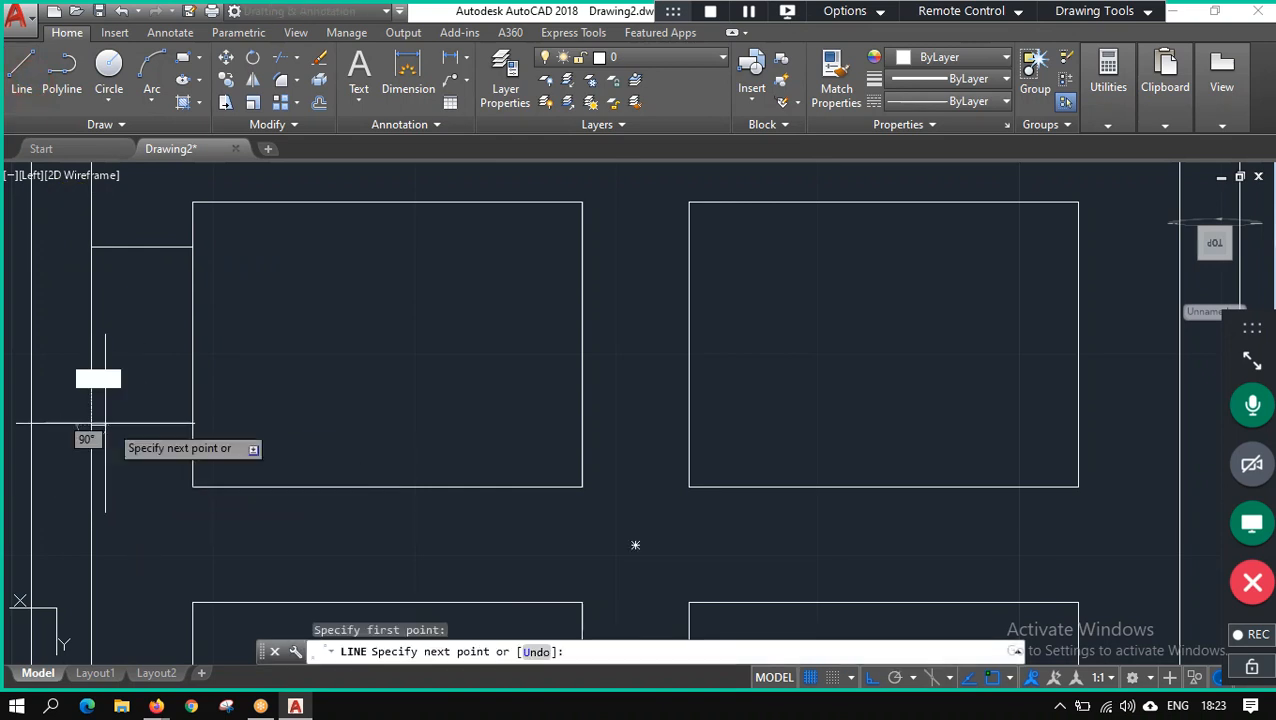
{"action": "left_click", "coordinate": [192, 423]}
{"action": "key", "text": "Escape"}
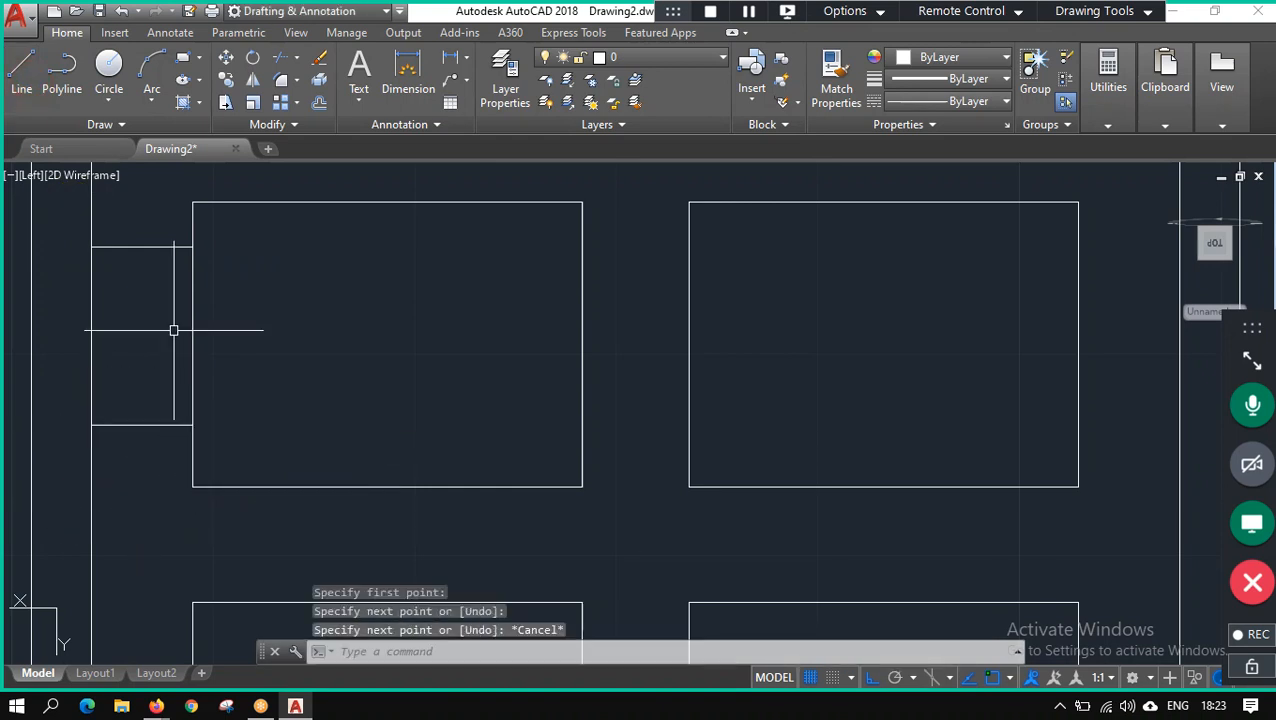
Draw a vertical line joining the midpoints of the two short horizontal lines.
{"action": "left_click", "coordinate": [25, 65]}
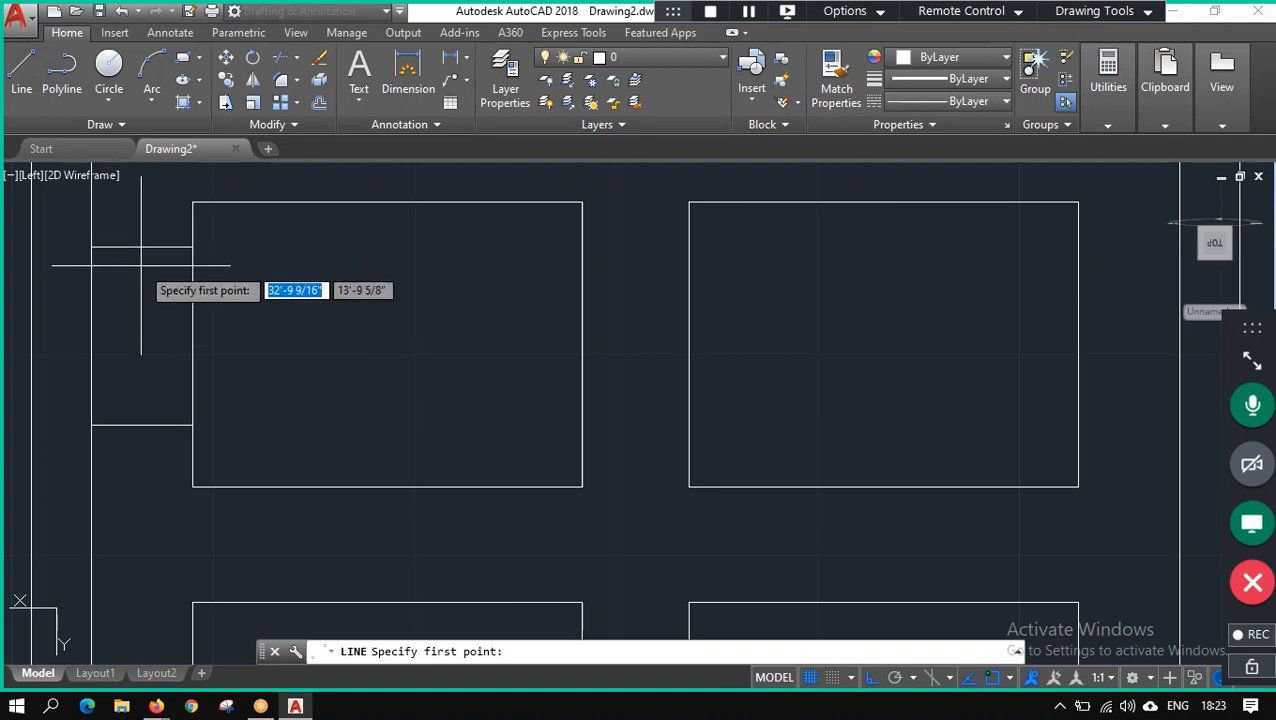
{"action": "left_click", "coordinate": [142, 246]}
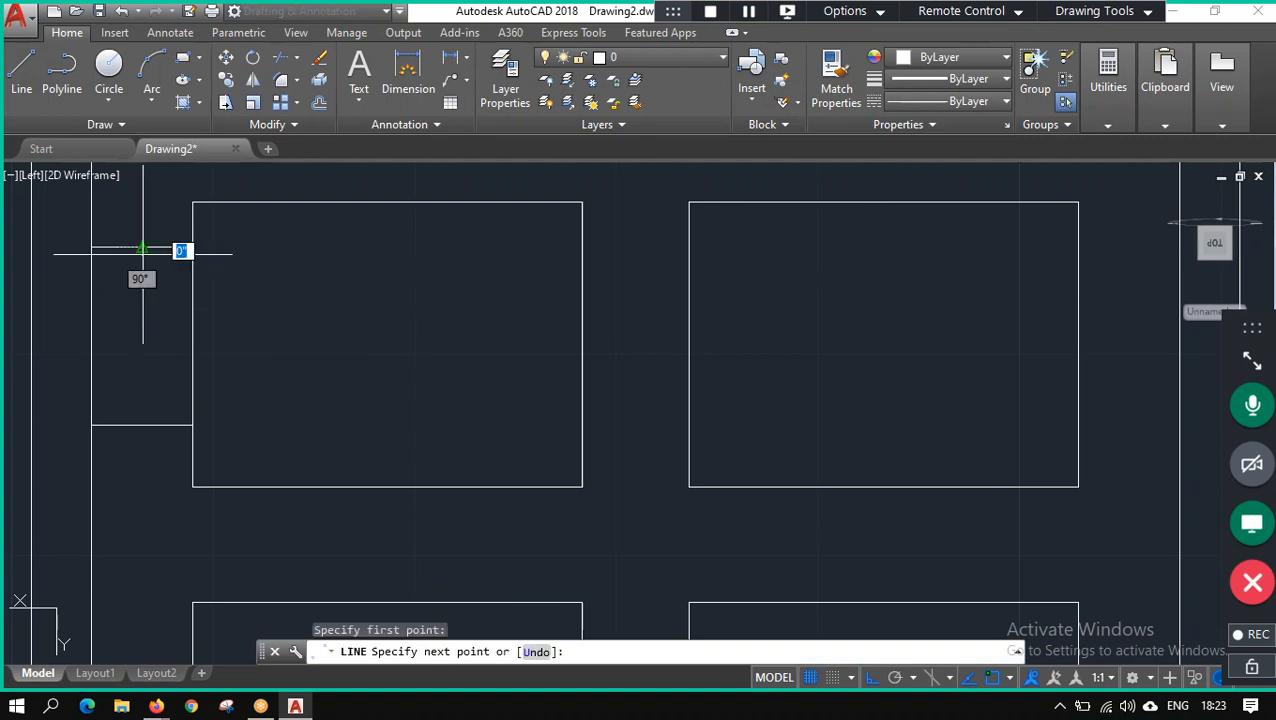
{"action": "left_click", "coordinate": [142, 425]}
{"action": "key", "text": "Escape"}
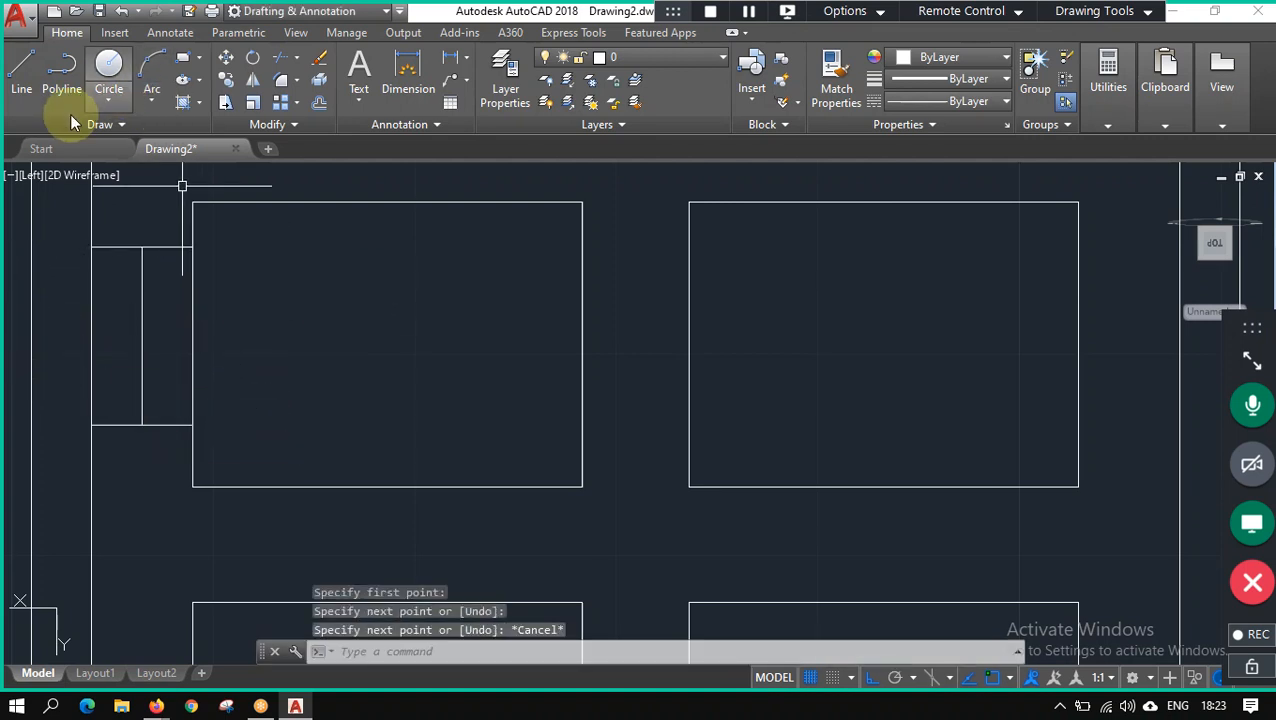
{"action": "left_click", "coordinate": [21, 70]}
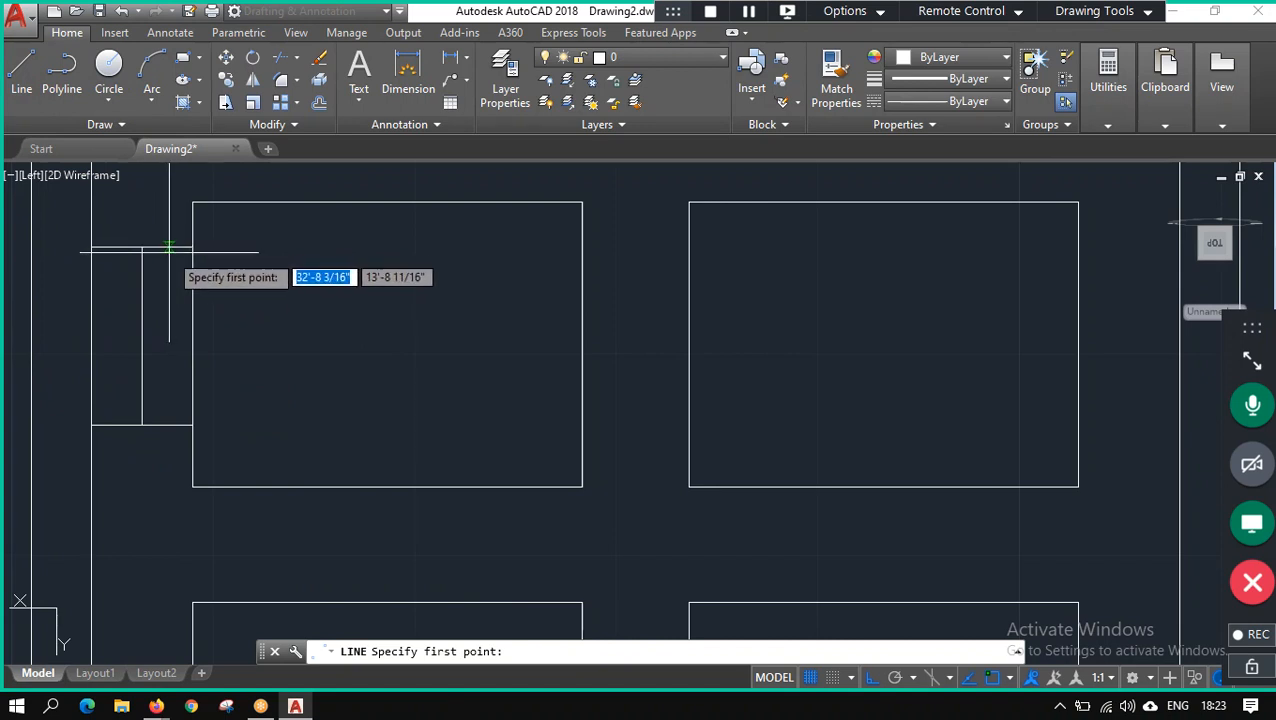
{"action": "left_click", "coordinate": [145, 247]}
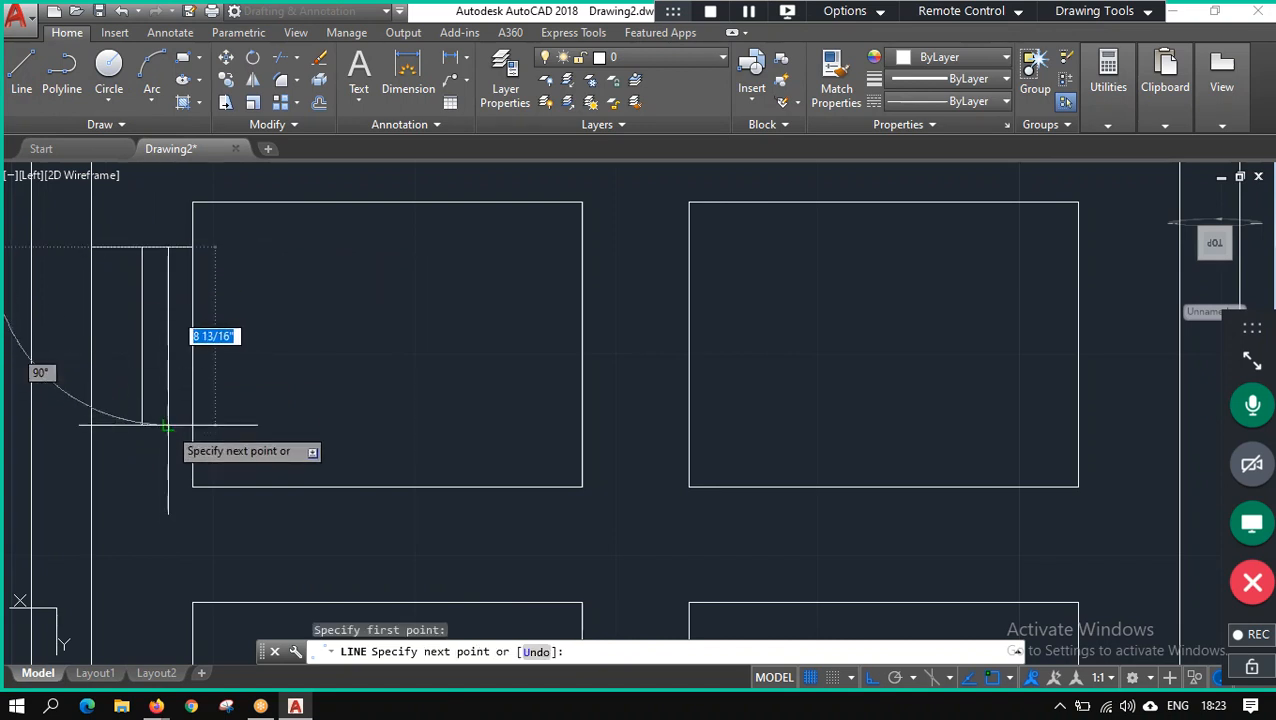
{"action": "key", "text": "Escape"}
Offset the vertical centre line between the two short horizontal lines by 1" toward the upper-left pane.
{"action": "left_click", "coordinate": [142, 325]}
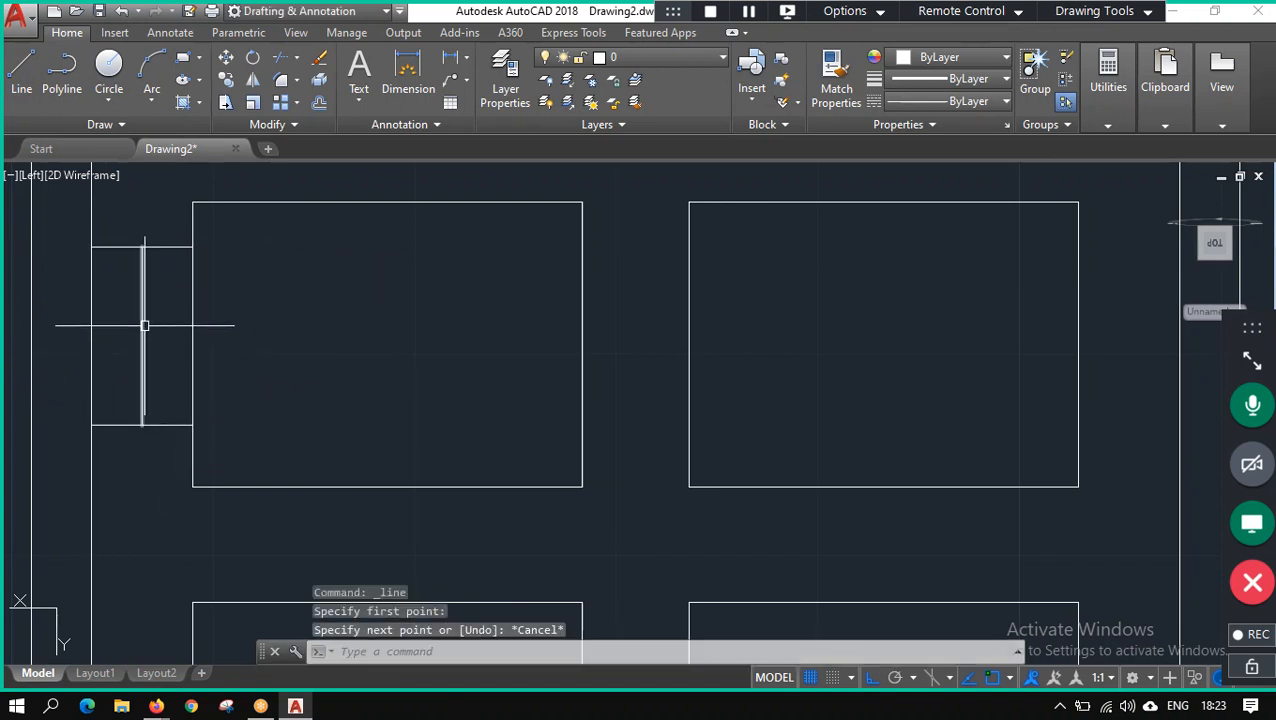
{"action": "left_click", "coordinate": [318, 110]}
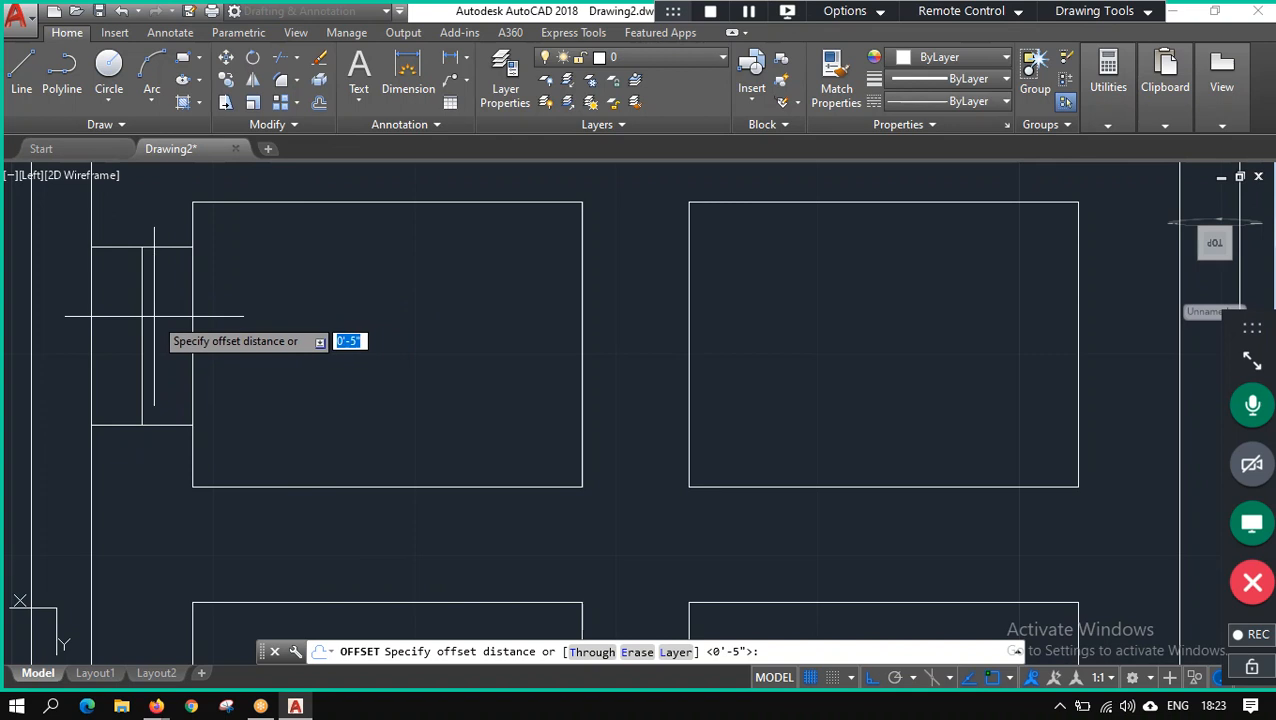
{"action": "key", "text": "Right"}
{"action": "key", "text": "Right"}
{"action": "key", "text": "Right"}
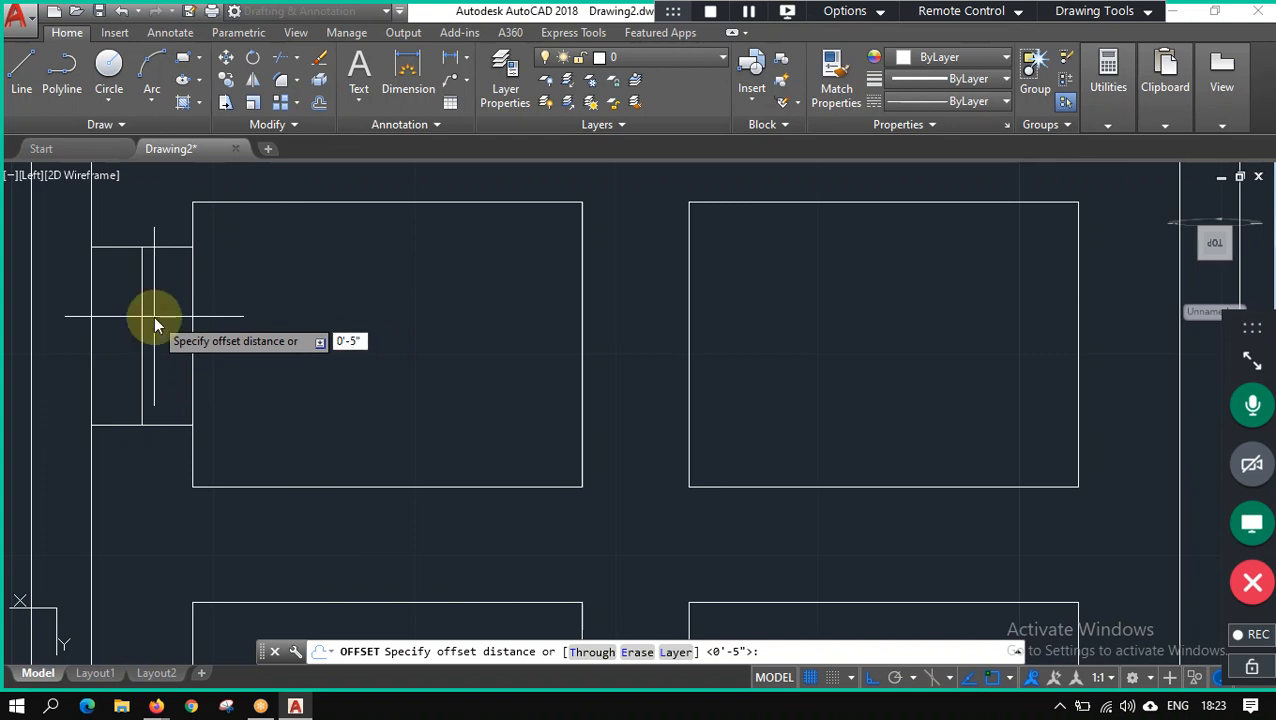
{"action": "key", "text": "Delete"}
{"action": "type", "text": "1"}
{"action": "key", "text": "Return"}
{"action": "left_click", "coordinate": [144, 288]}
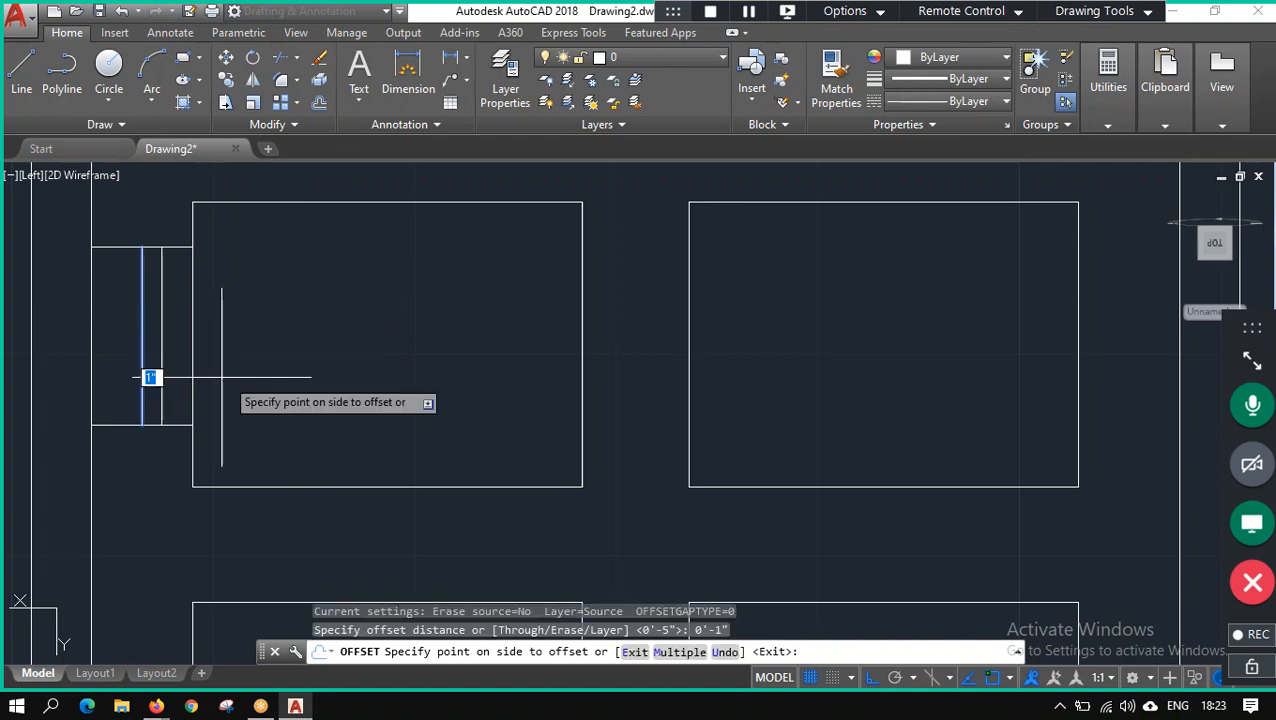
{"action": "left_click", "coordinate": [146, 330]}
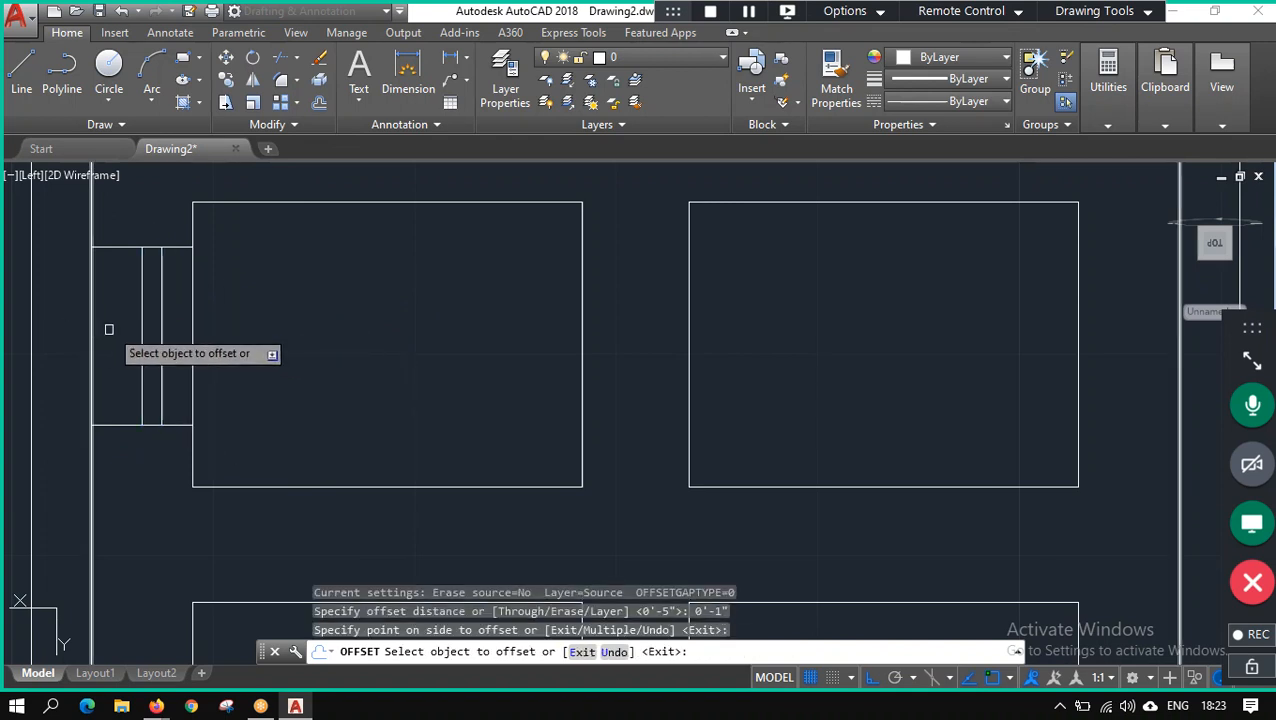
{"action": "left_click", "coordinate": [142, 318]}
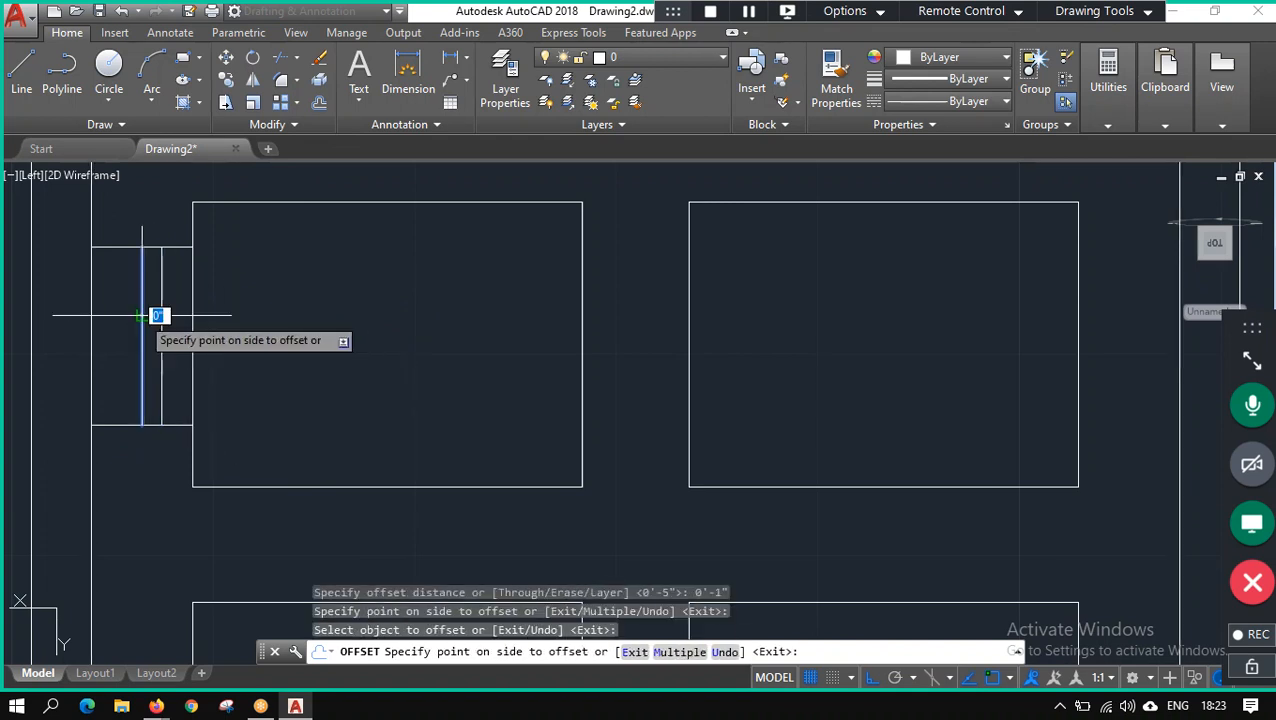
{"action": "key", "text": "Return"}
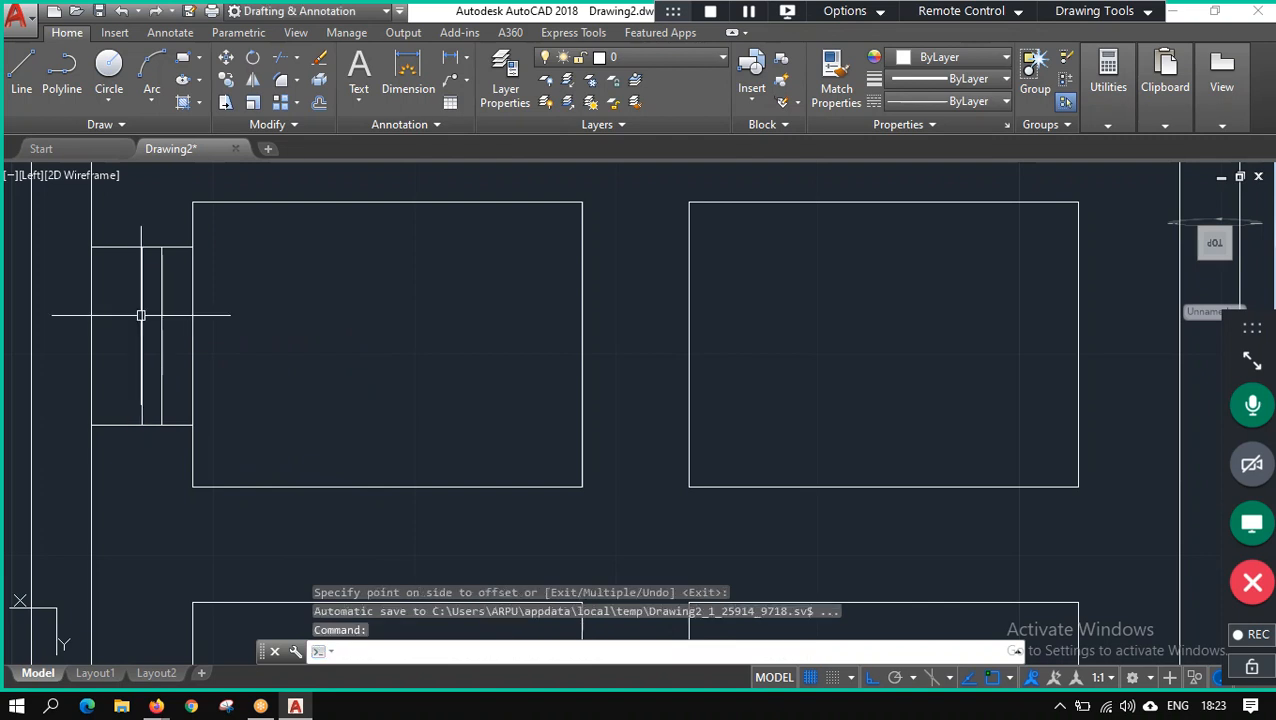
{"action": "left_click", "coordinate": [321, 104]}
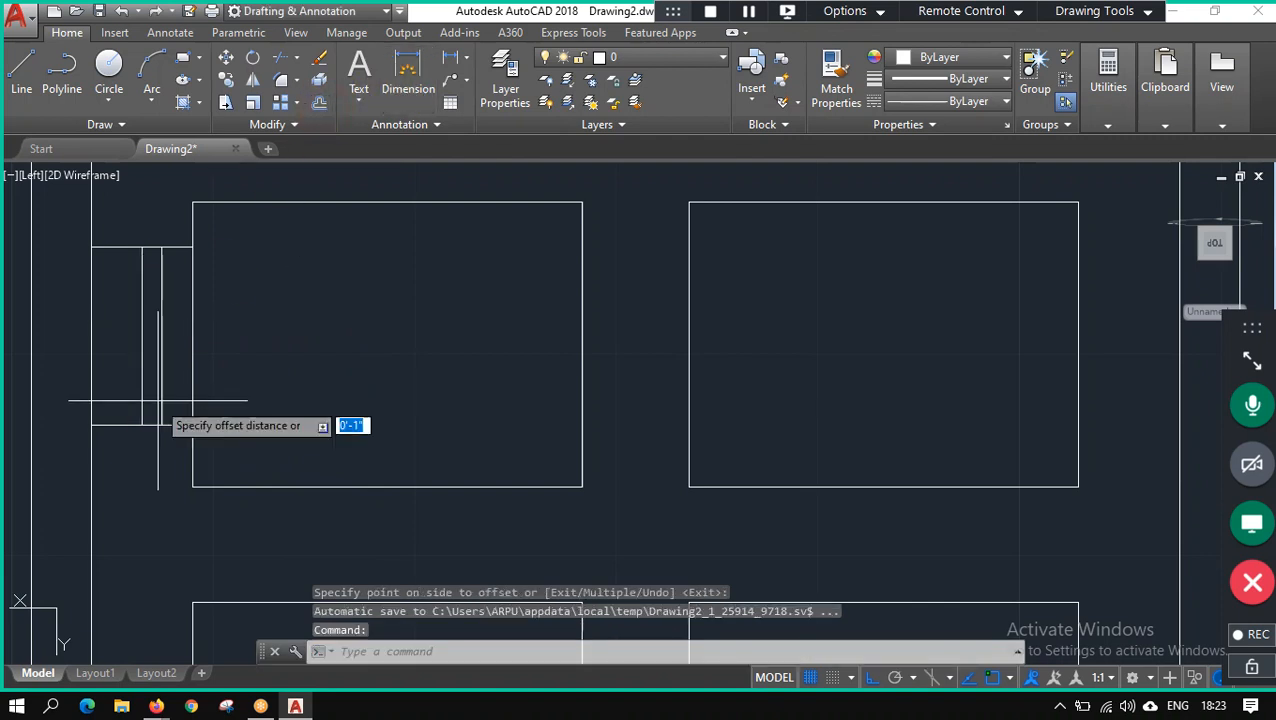
{"action": "key", "text": "Escape"}
Offset the same centre line by 1" to its other side, toward the middle rectangle's left edge.
{"action": "left_click", "coordinate": [142, 336]}
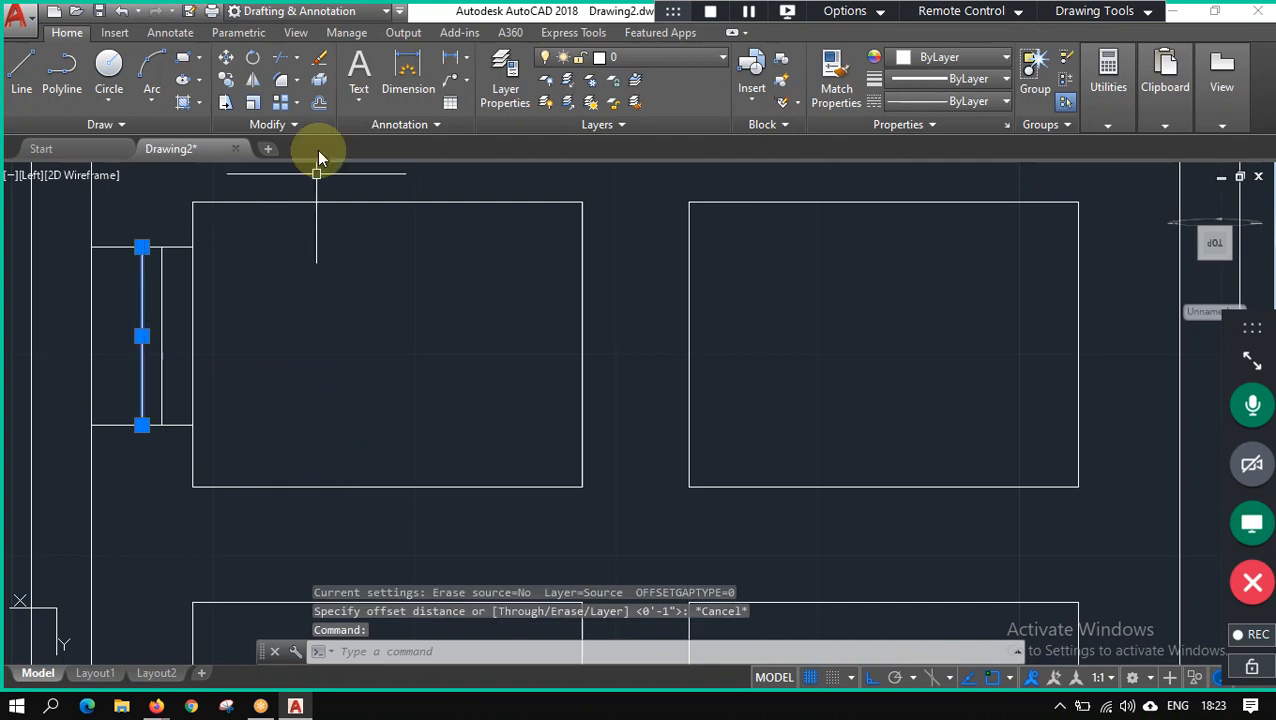
{"action": "left_click", "coordinate": [321, 104]}
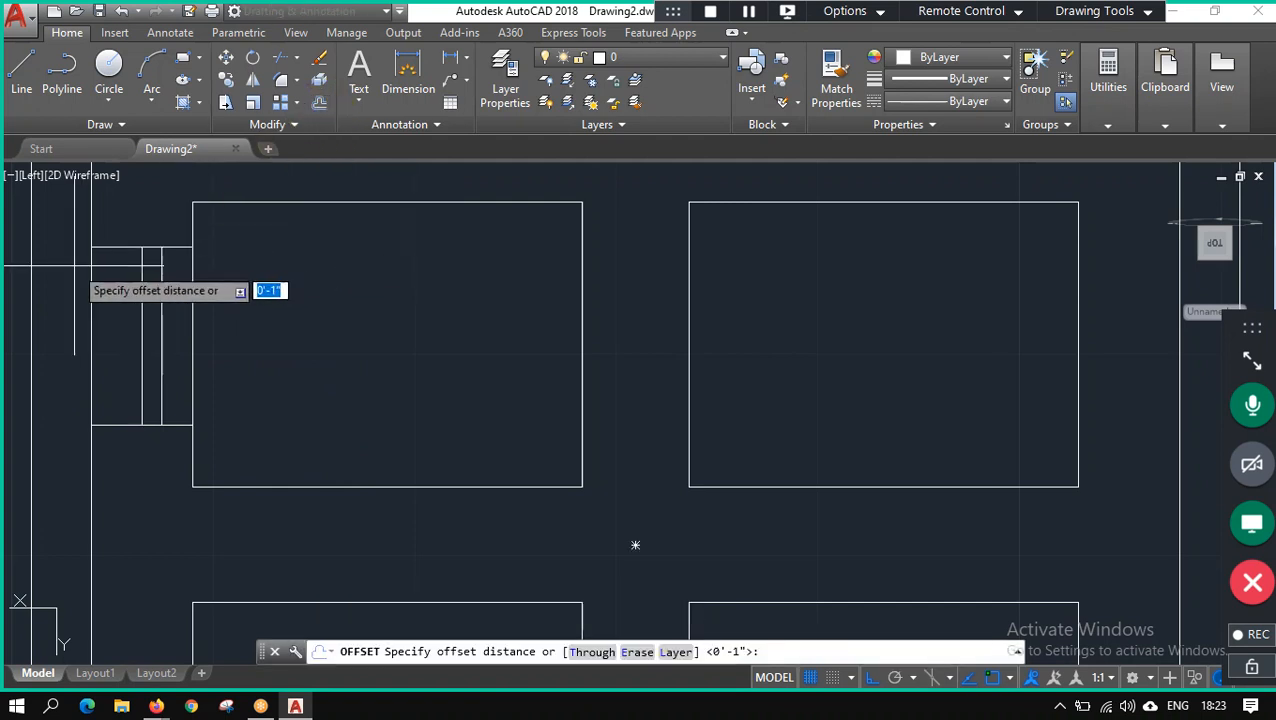
{"action": "key", "text": "Return"}
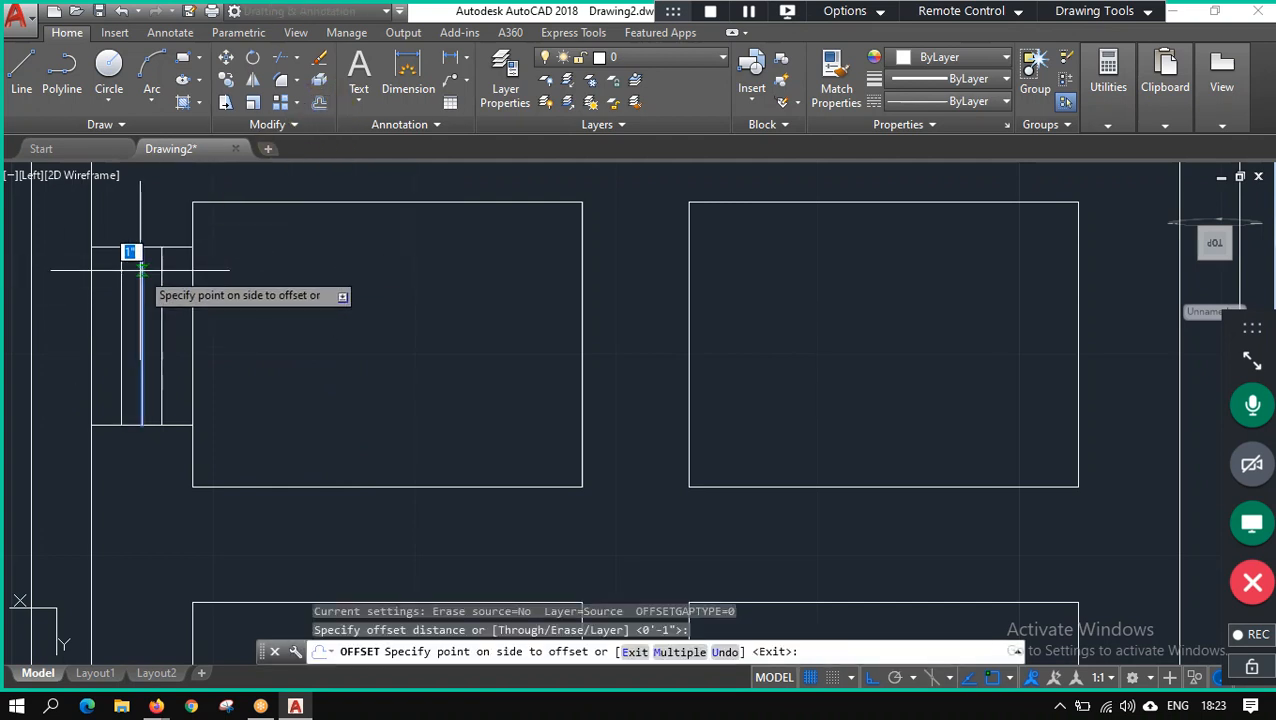
{"action": "left_click", "coordinate": [128, 262]}
{"action": "key", "text": "Escape"}
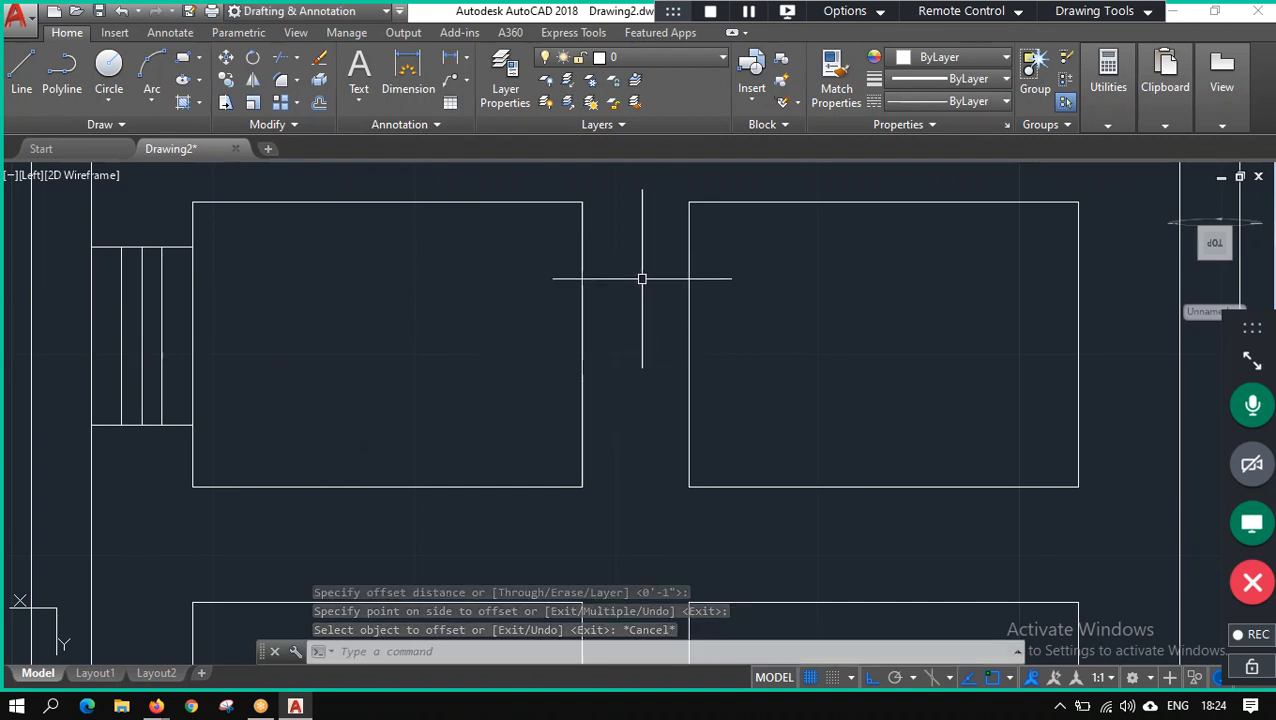
Draw a three-sided horizontal box about 1 3/4" tall inside the upper-left pane, starting and ending on the pane's right edge.
{"action": "left_click", "coordinate": [21, 68]}
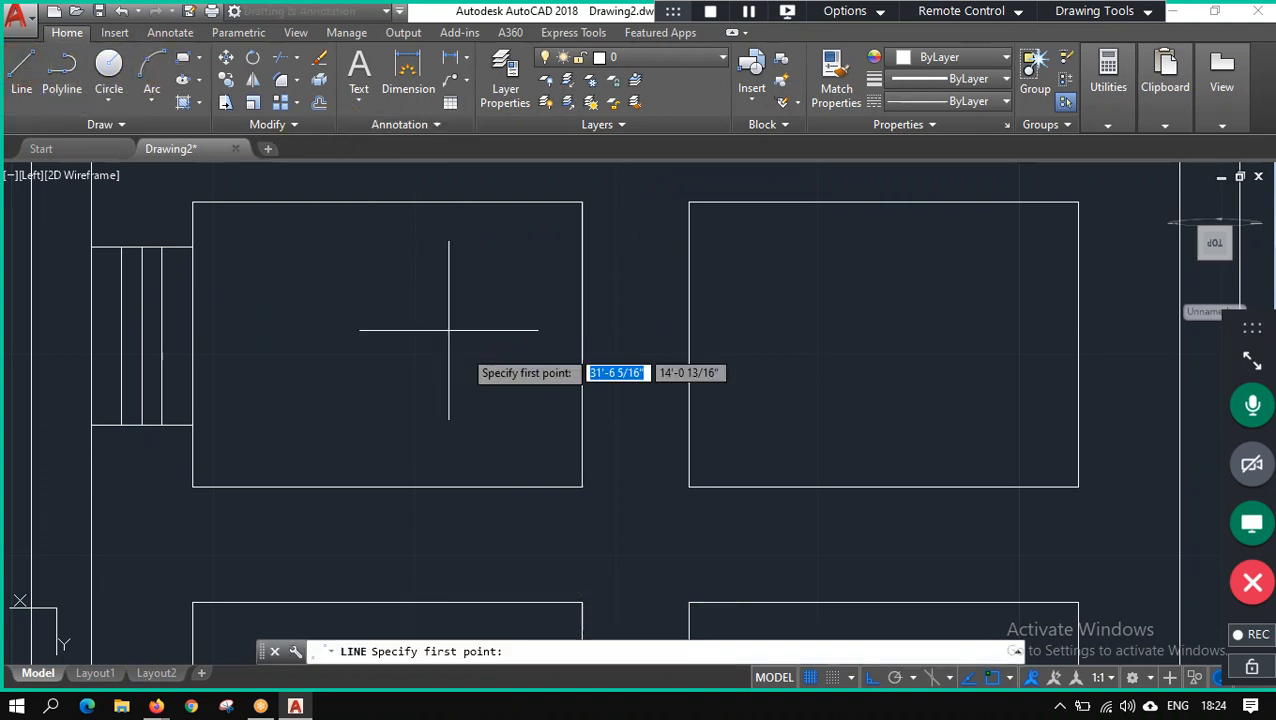
{"action": "left_click", "coordinate": [581, 287]}
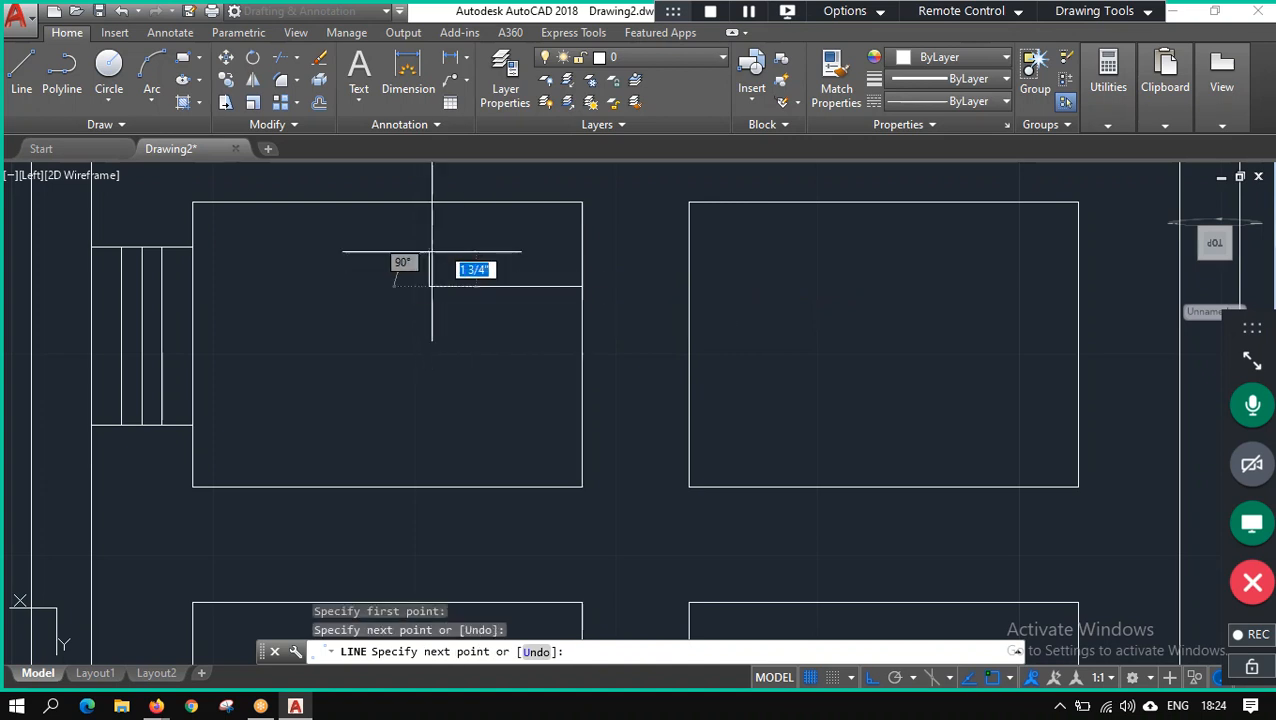
{"action": "left_click", "coordinate": [432, 252]}
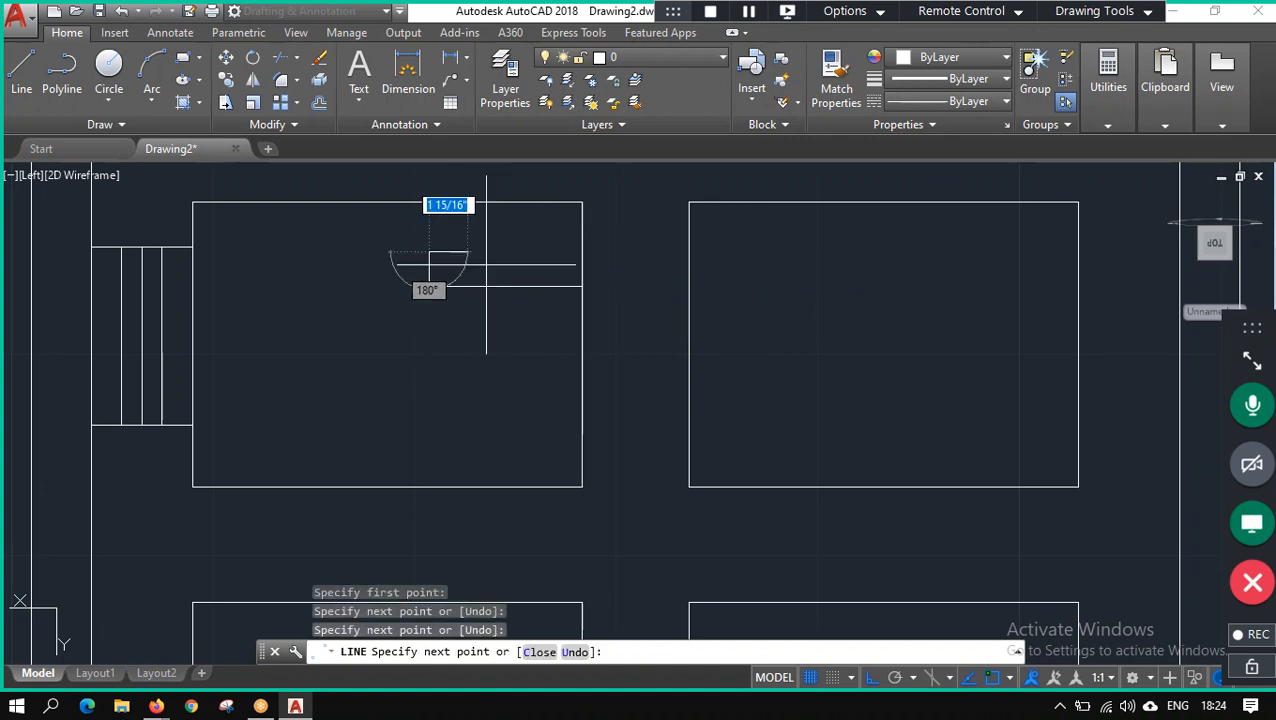
{"action": "left_click", "coordinate": [580, 254]}
{"action": "key", "text": "Escape"}
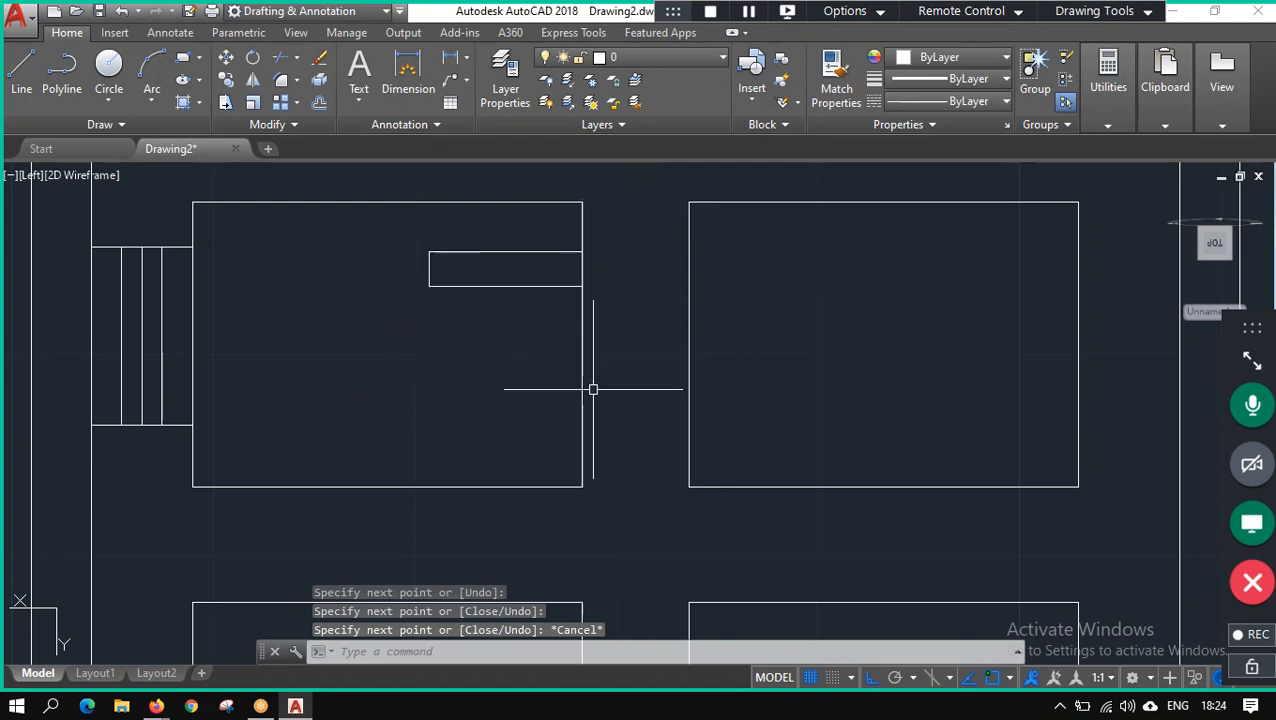
{"action": "left_click", "coordinate": [152, 66]}
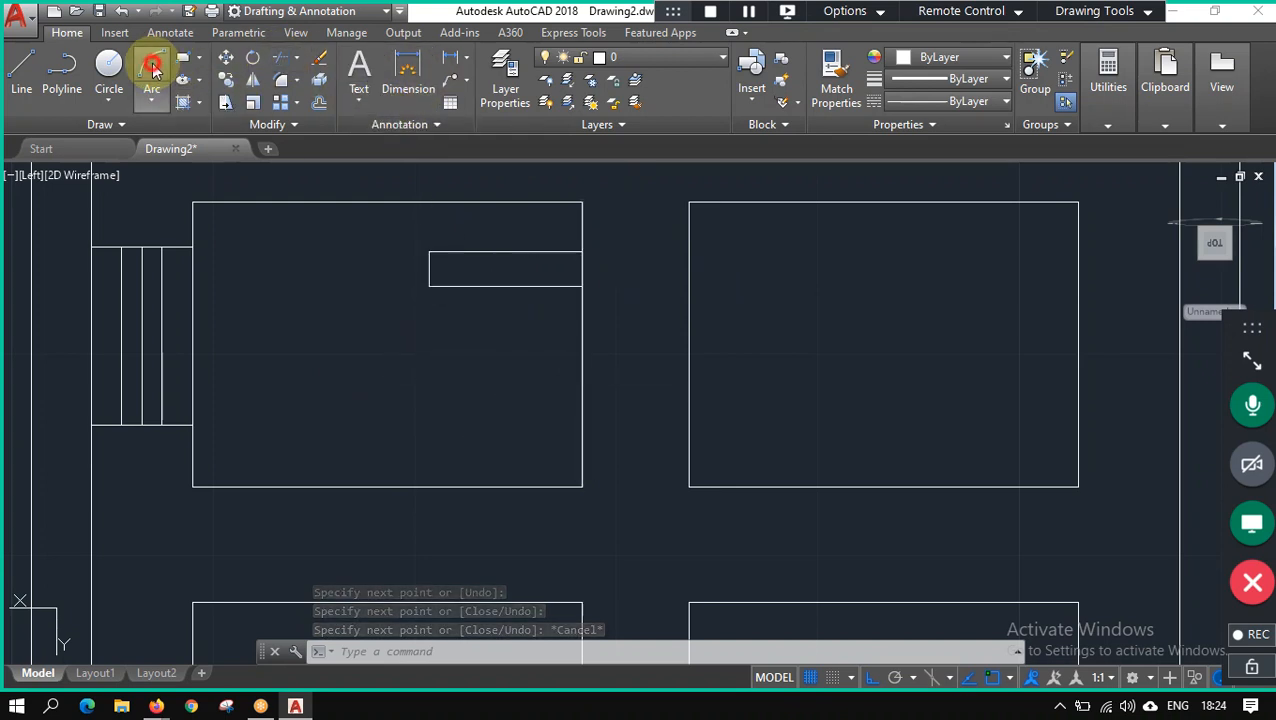
{"action": "left_click", "coordinate": [429, 287]}
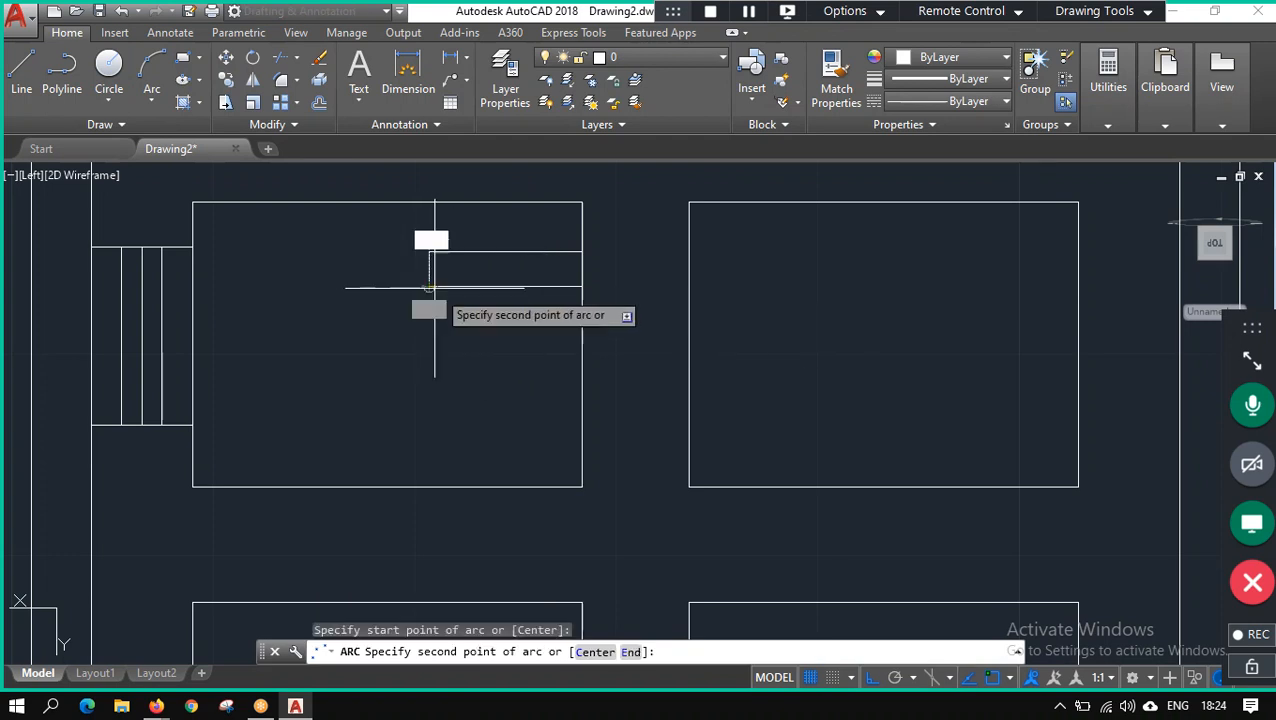
{"action": "left_click", "coordinate": [582, 378]}
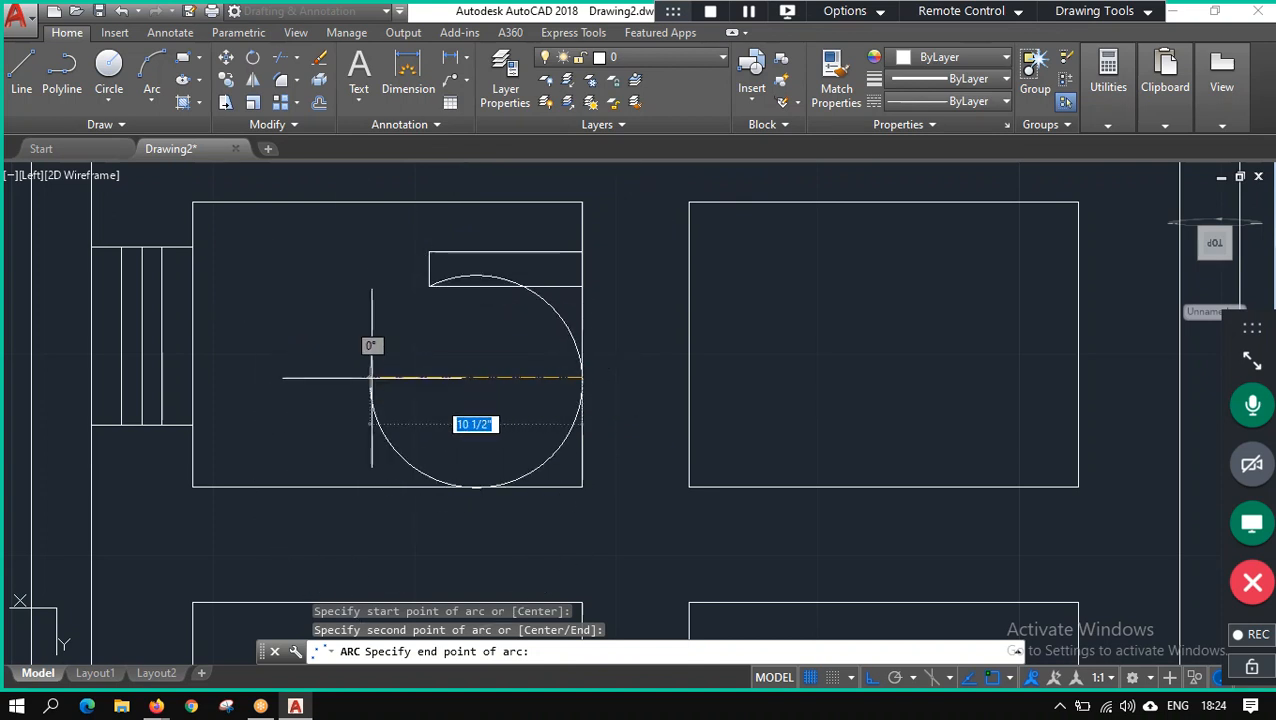
{"action": "key", "text": "Escape"}
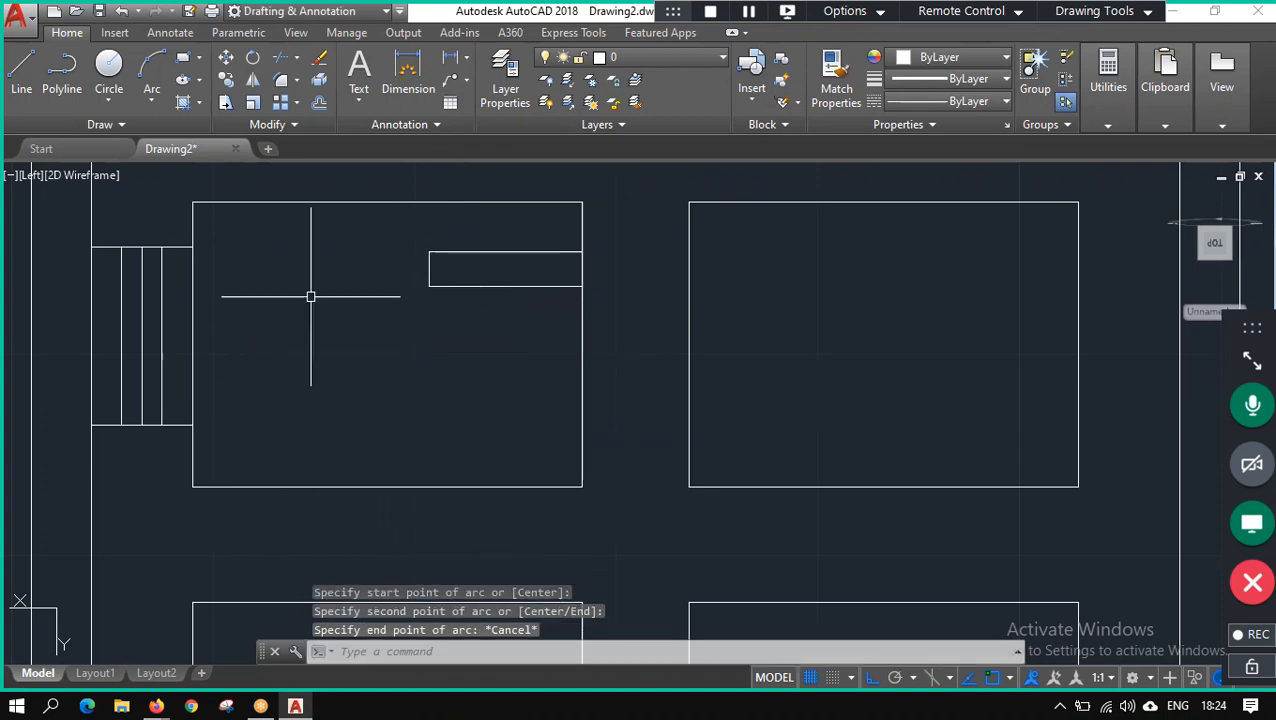
{"action": "left_click", "coordinate": [156, 104]}
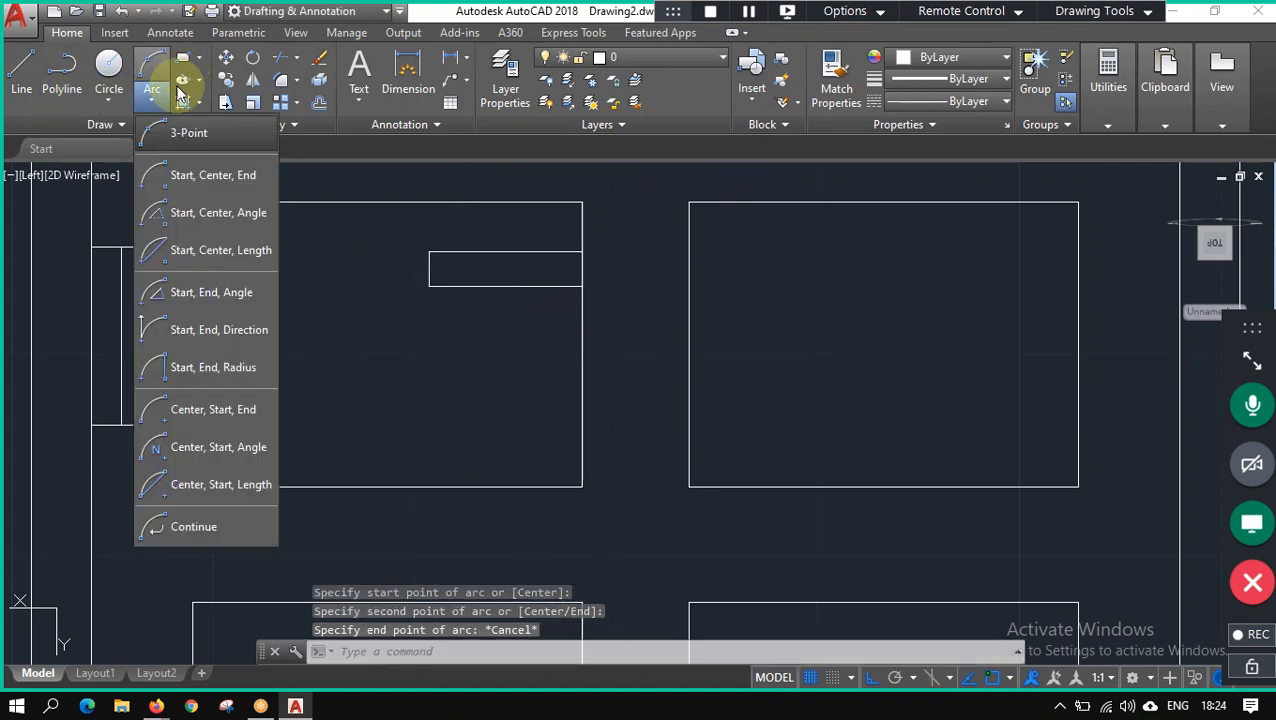
{"action": "left_click", "coordinate": [228, 138]}
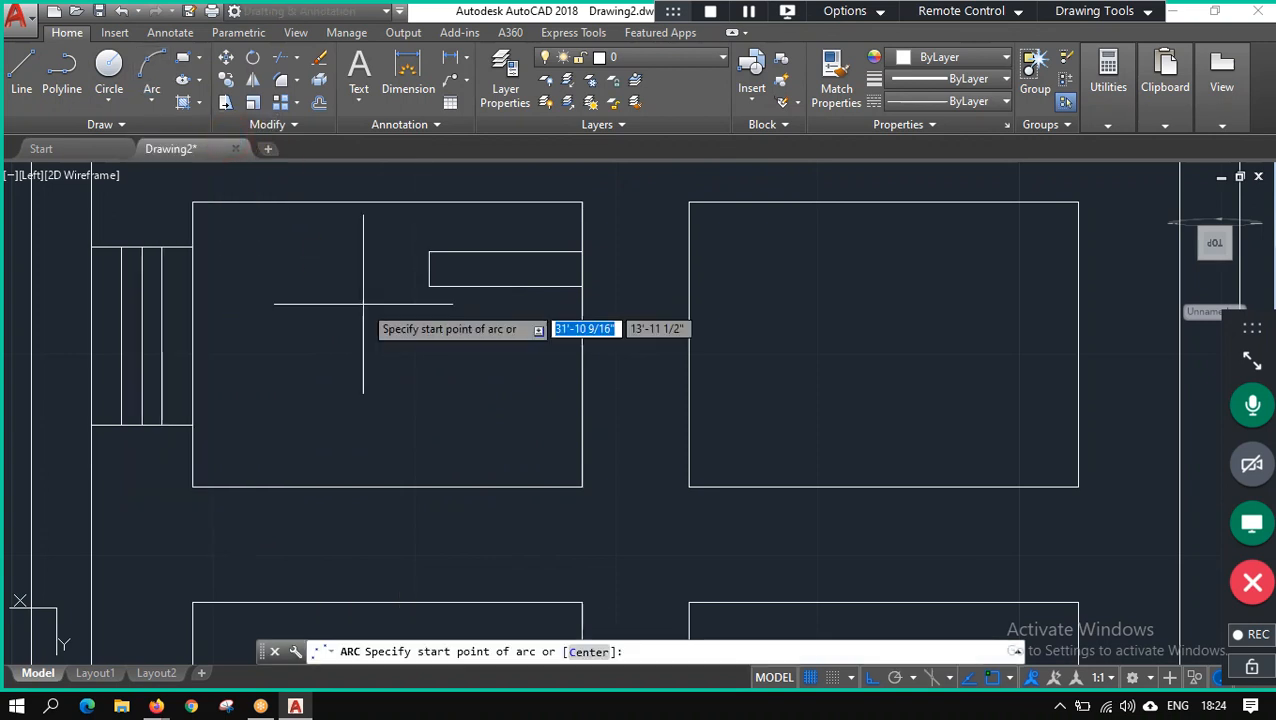
{"action": "left_click", "coordinate": [430, 286]}
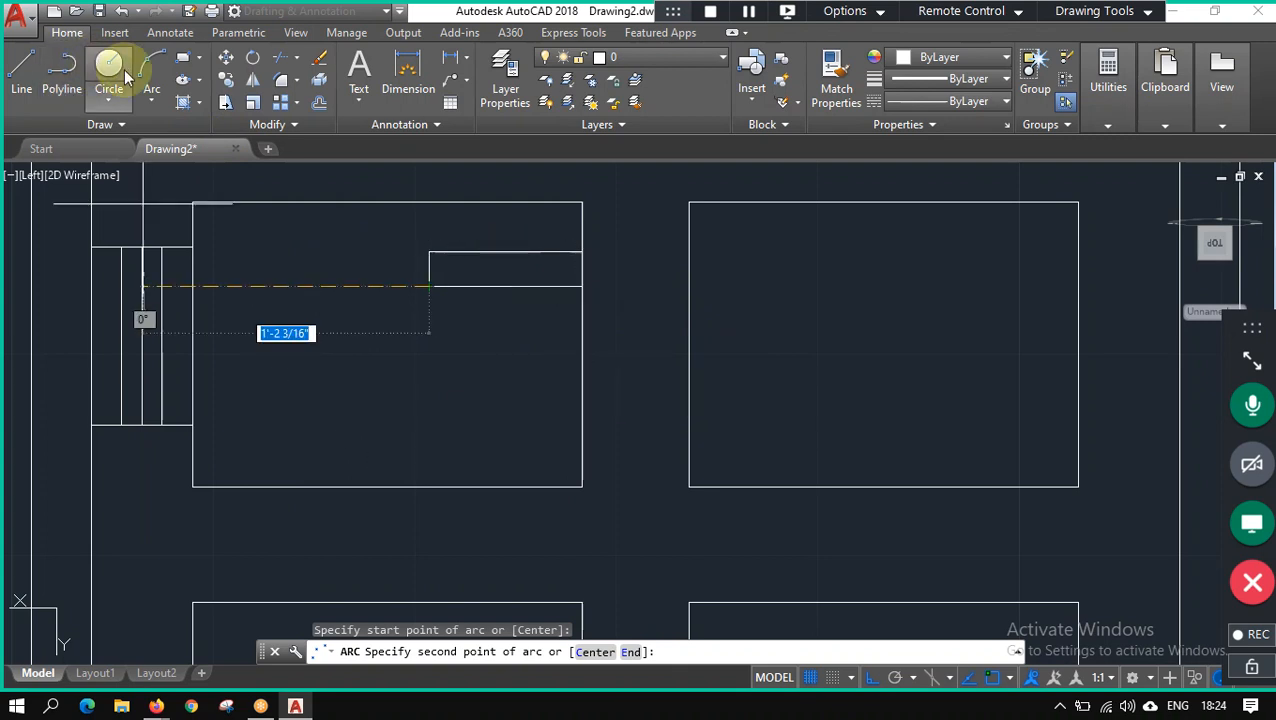
Draw a Start, Center, End arc from the small box's lower-left corner, centred on its lower line, to the pane's right edge.
{"action": "left_click", "coordinate": [152, 98]}
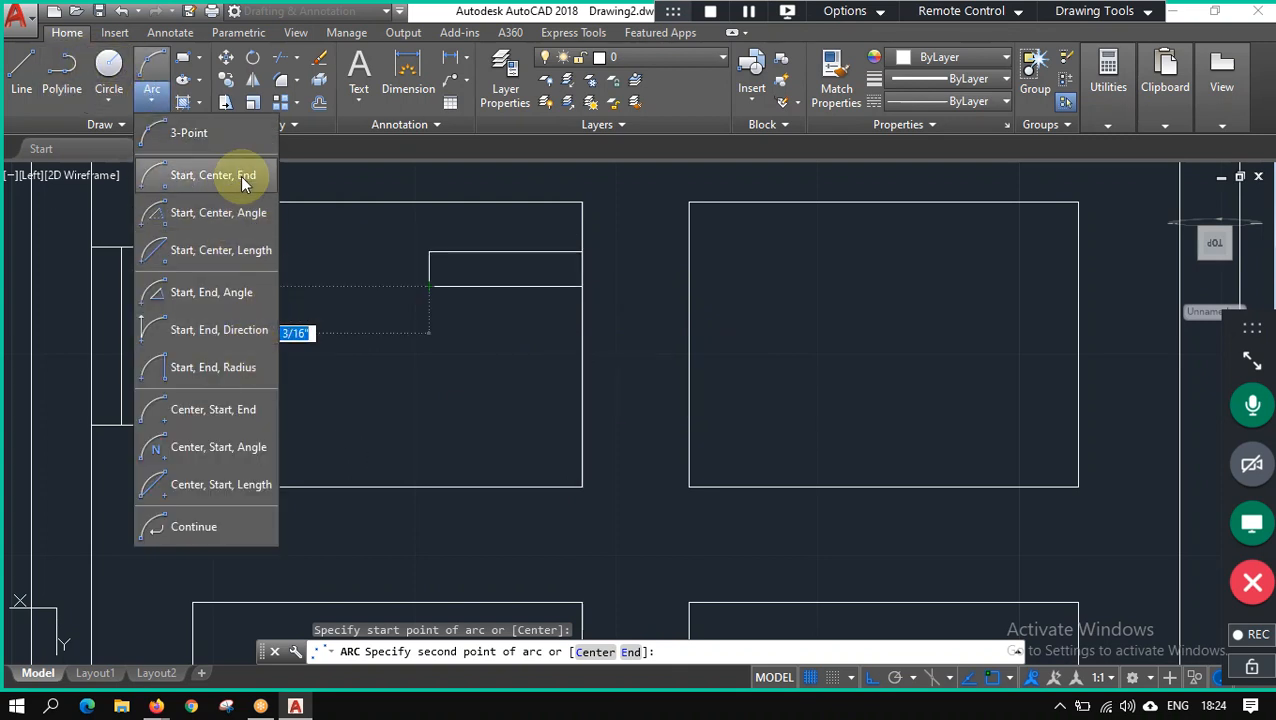
{"action": "left_click", "coordinate": [240, 175]}
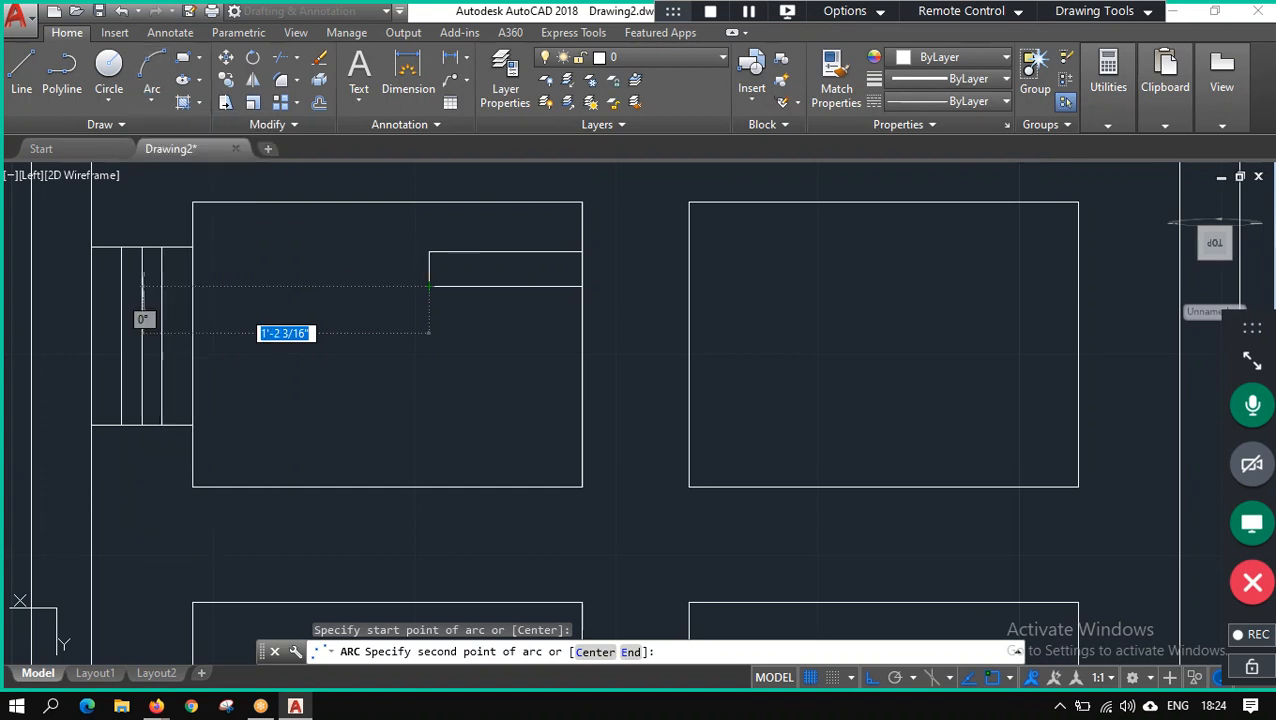
{"action": "left_click", "coordinate": [429, 286]}
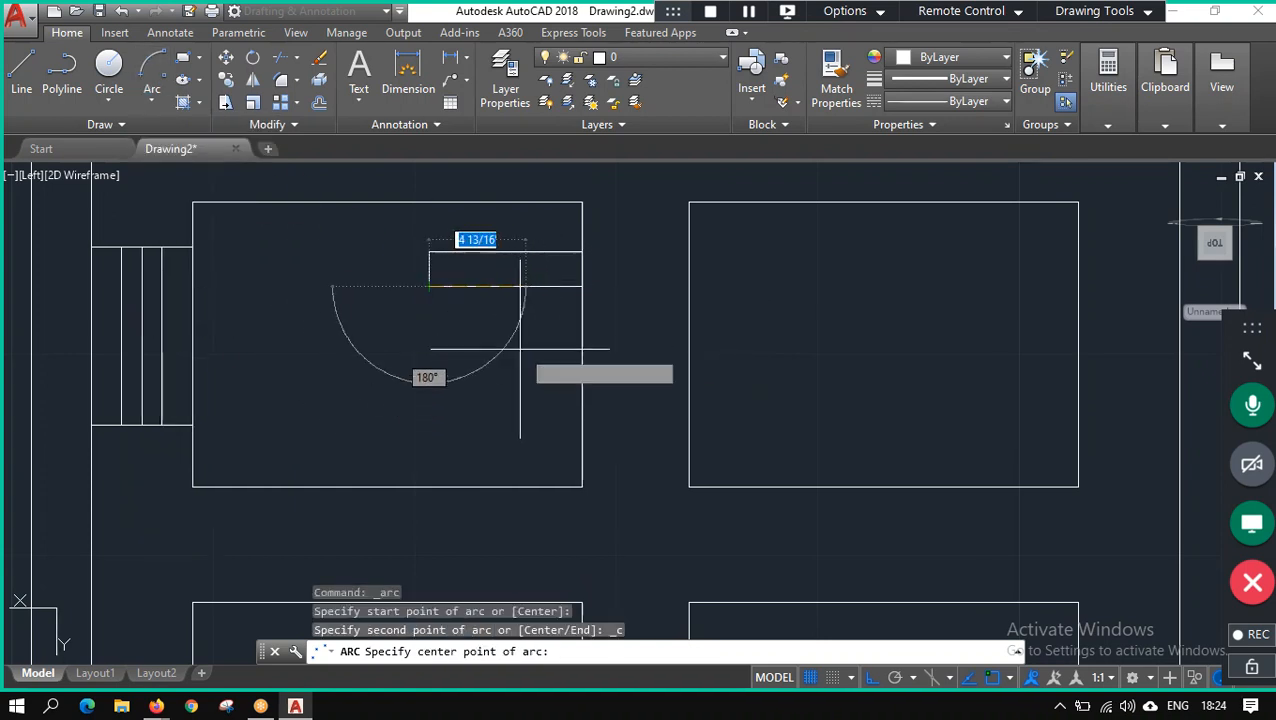
{"action": "left_click", "coordinate": [528, 286]}
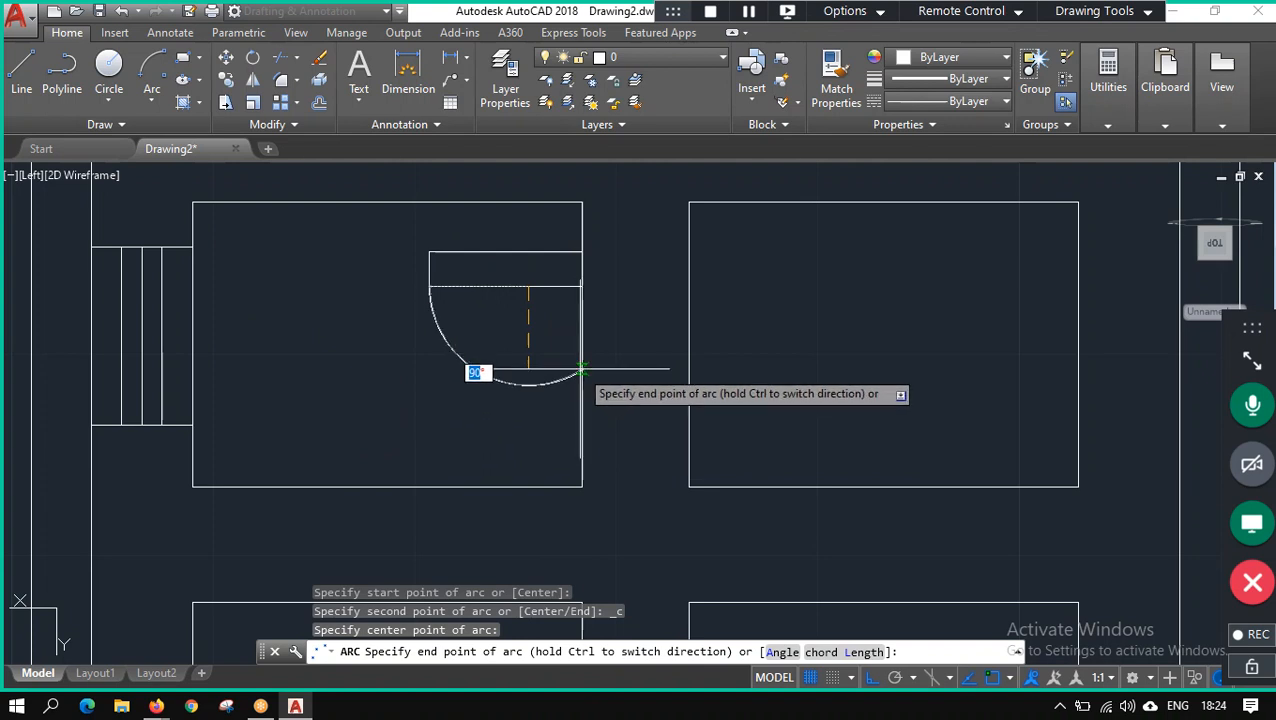
{"action": "left_click", "coordinate": [581, 370]}
{"action": "key", "text": "Escape"}
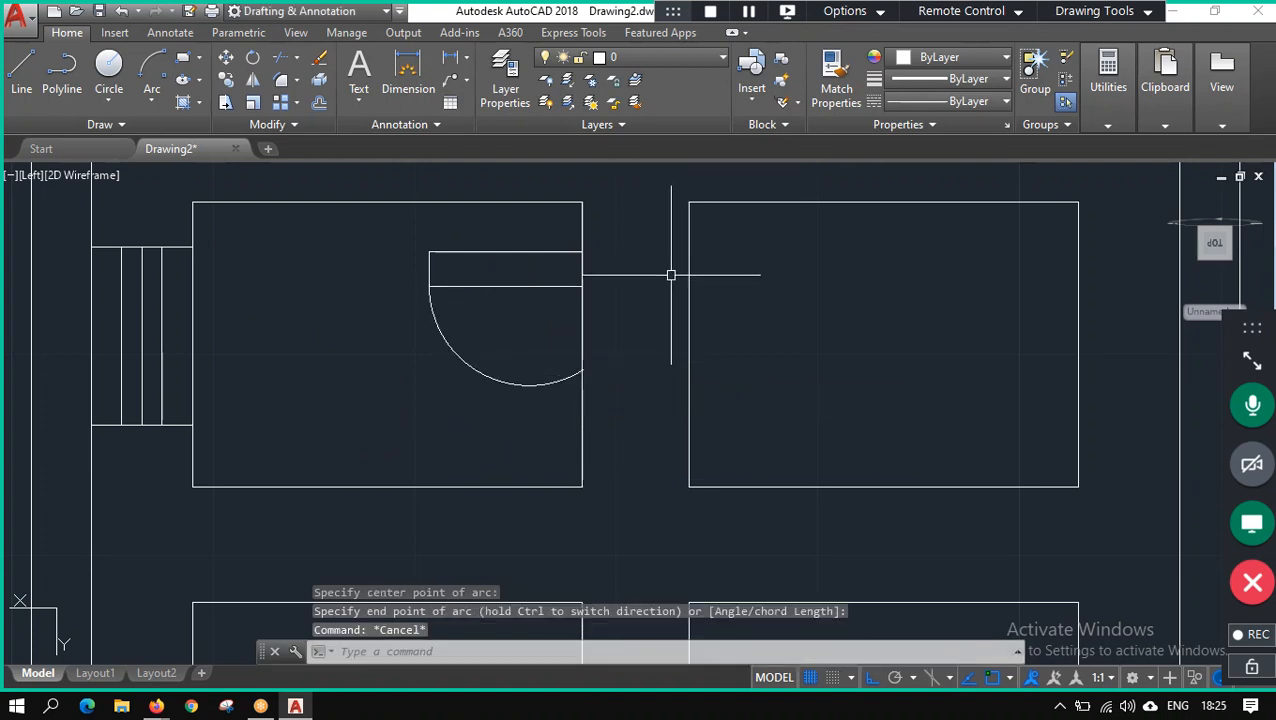
Open the Linetype Manager and load the DOT linetype from acadiso.lin.
{"action": "left_click", "coordinate": [498, 380]}
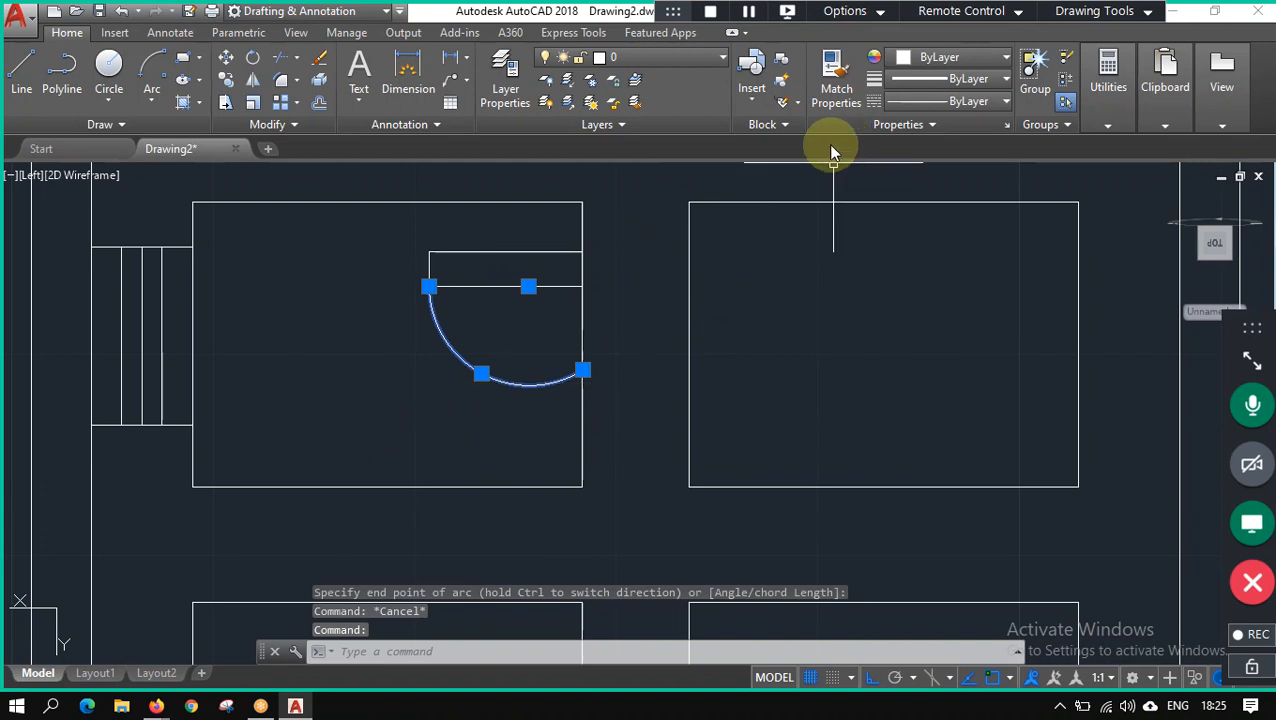
{"action": "left_click", "coordinate": [925, 105]}
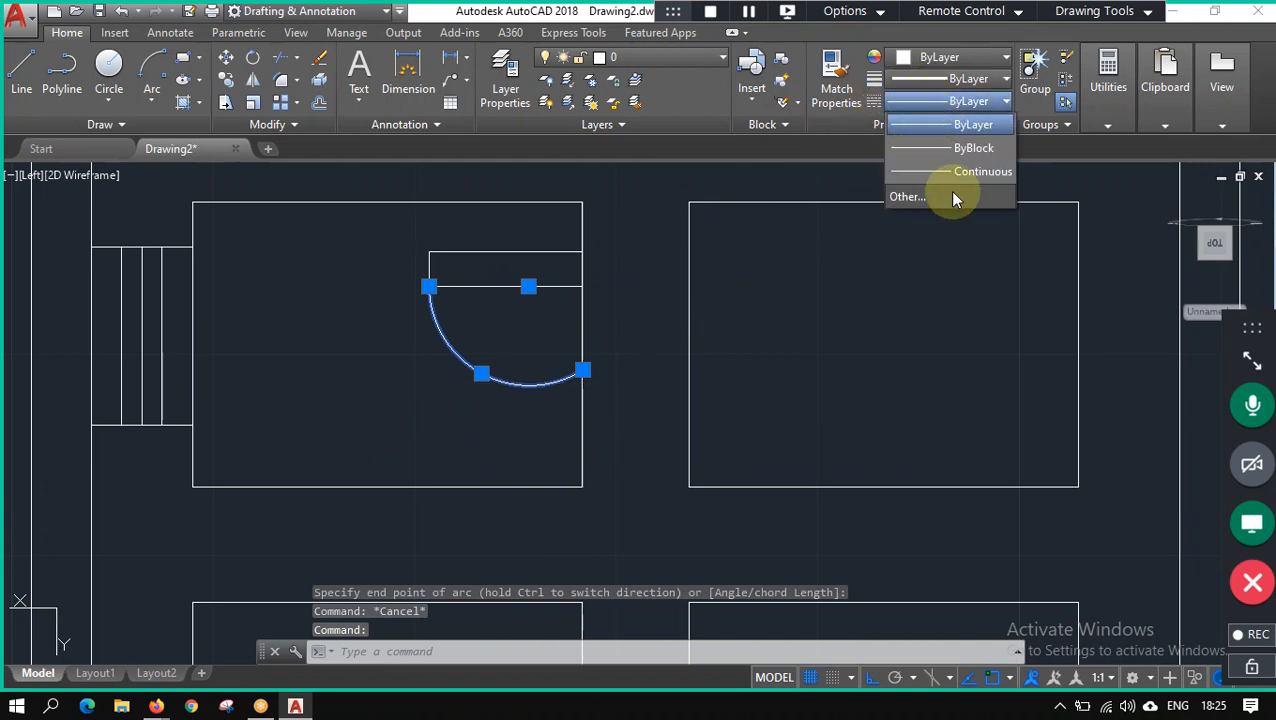
{"action": "left_click", "coordinate": [951, 196]}
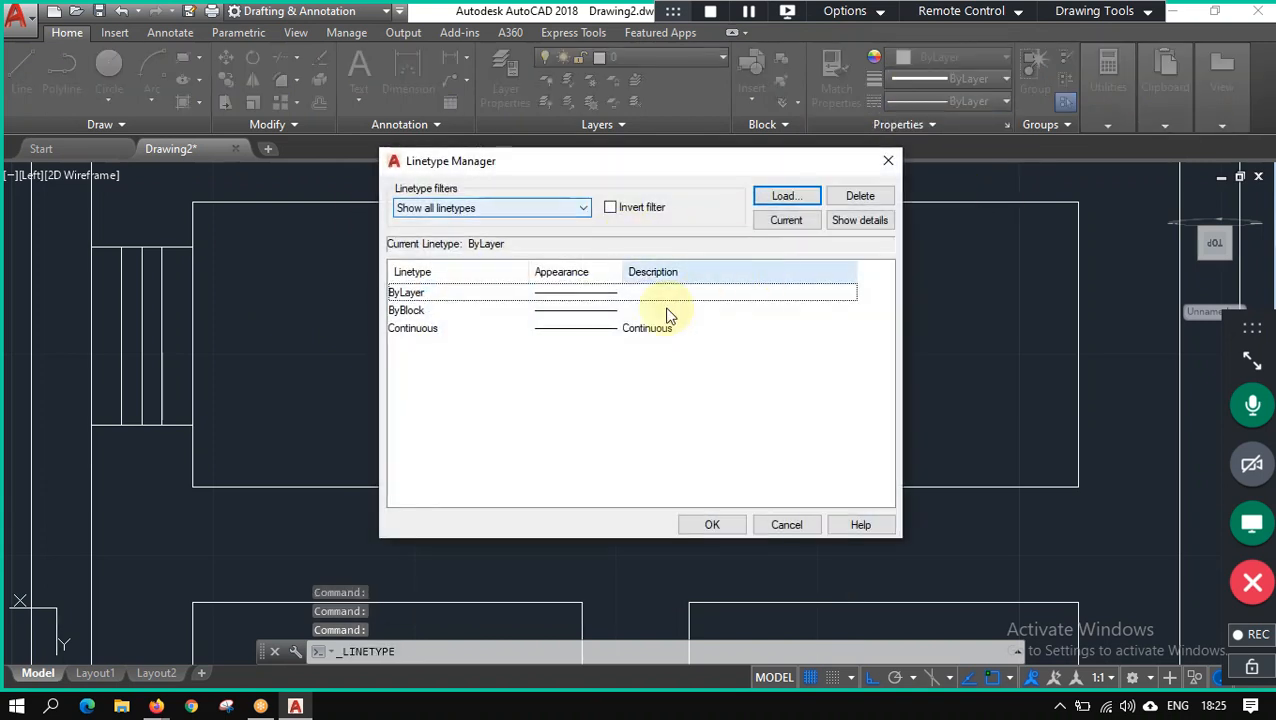
{"action": "left_click", "coordinate": [786, 196]}
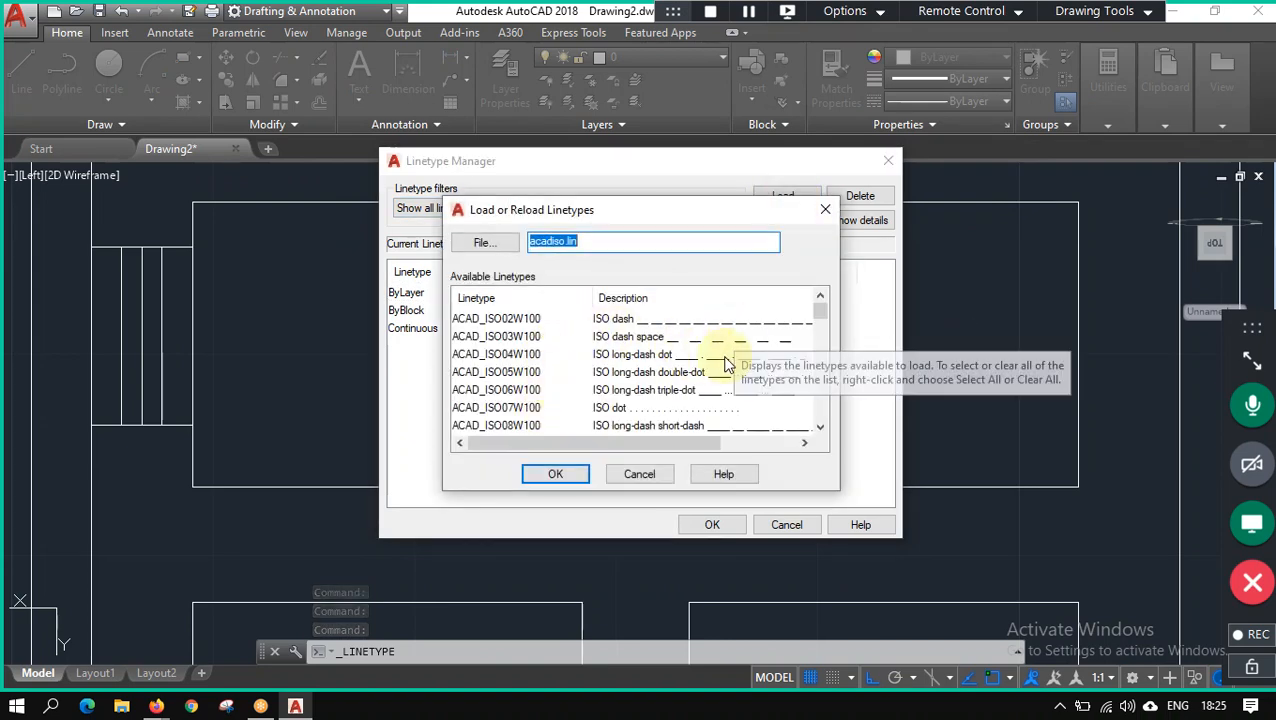
{"action": "scroll", "coordinate": [730, 385], "scroll_direction": "down", "scroll_amount": 3}
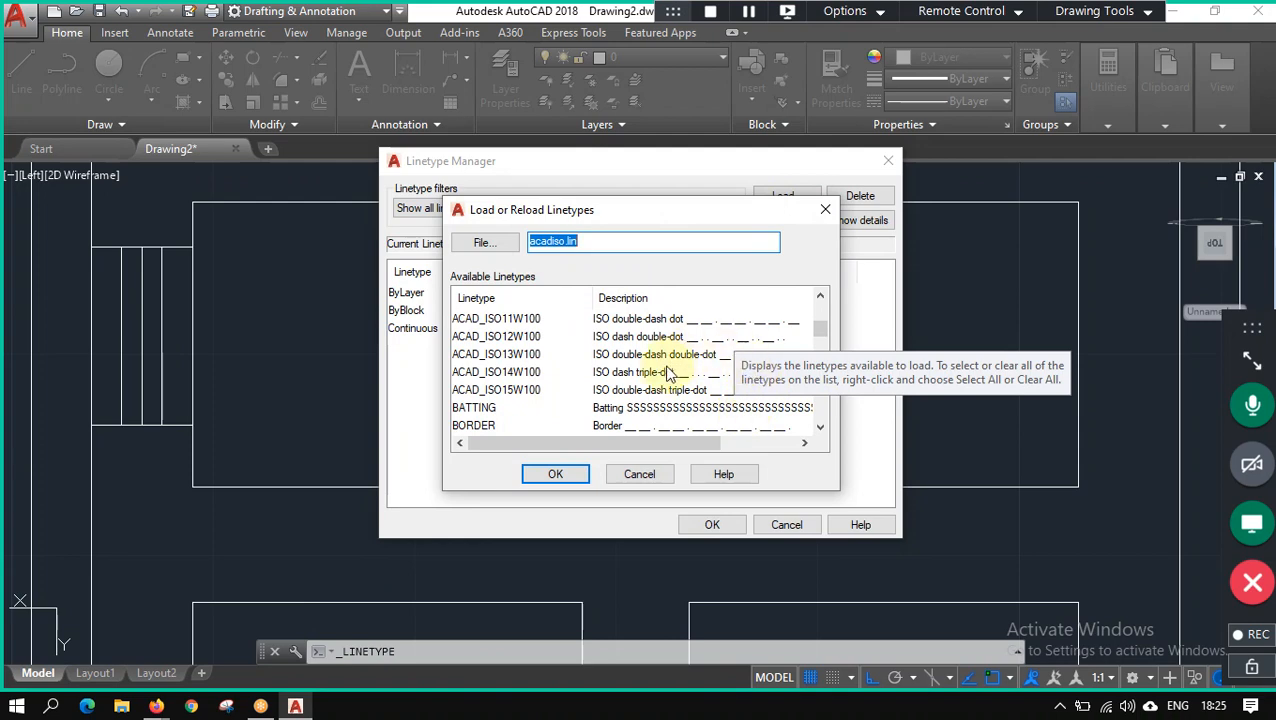
{"action": "scroll", "coordinate": [668, 390], "scroll_direction": "down", "scroll_amount": 3}
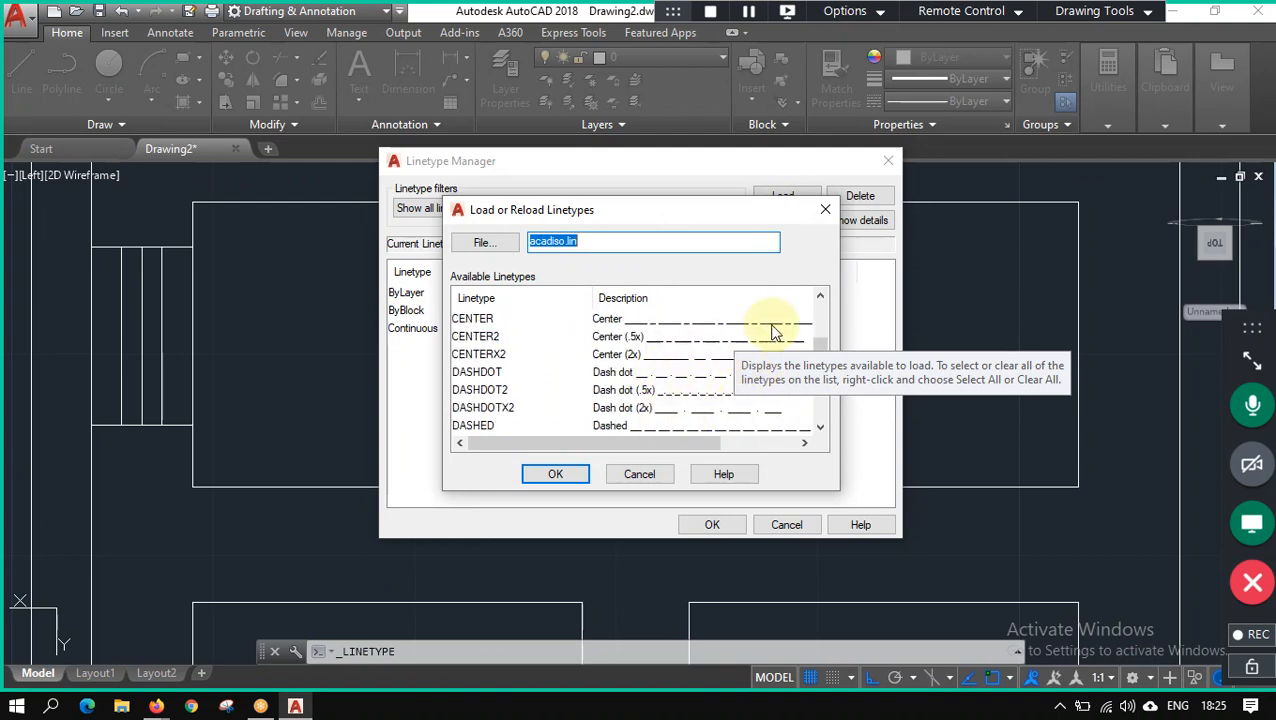
{"action": "scroll", "coordinate": [722, 330], "scroll_direction": "up", "scroll_amount": 4}
{"action": "scroll", "coordinate": [735, 372], "scroll_direction": "down", "scroll_amount": 1}
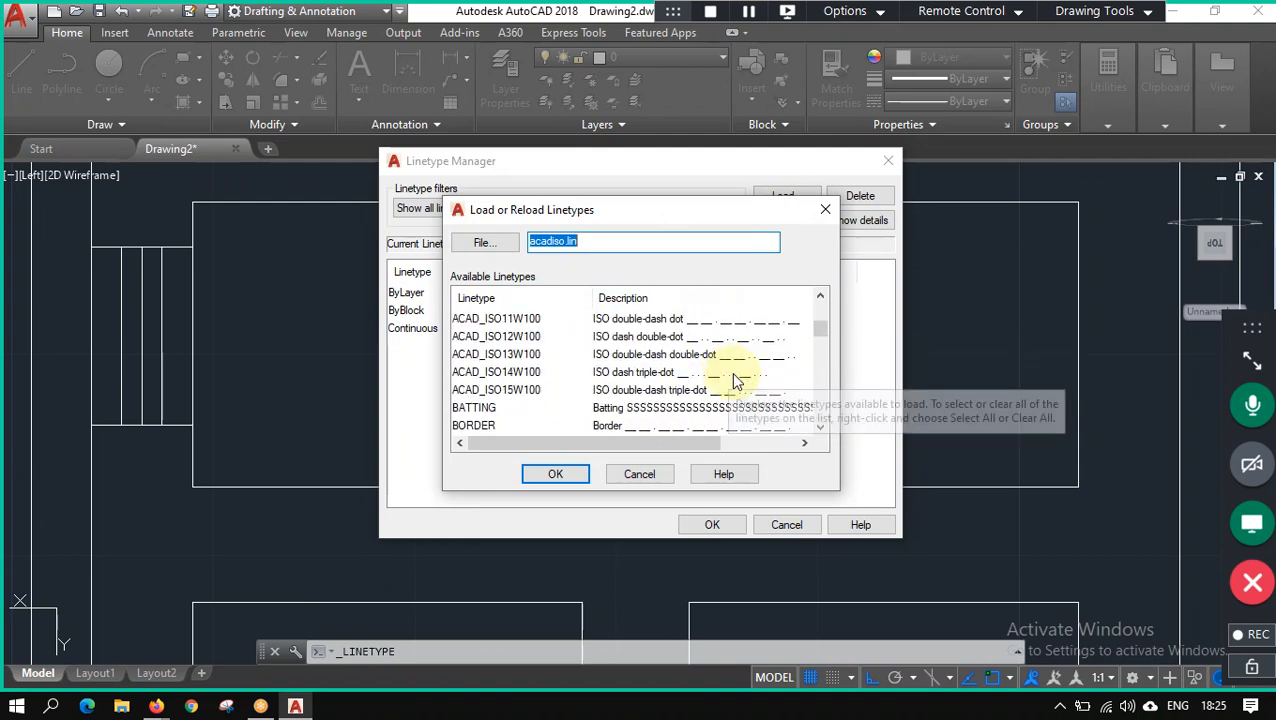
{"action": "scroll", "coordinate": [733, 383], "scroll_direction": "down", "scroll_amount": 8}
{"action": "scroll", "coordinate": [728, 386], "scroll_direction": "up", "scroll_amount": 1}
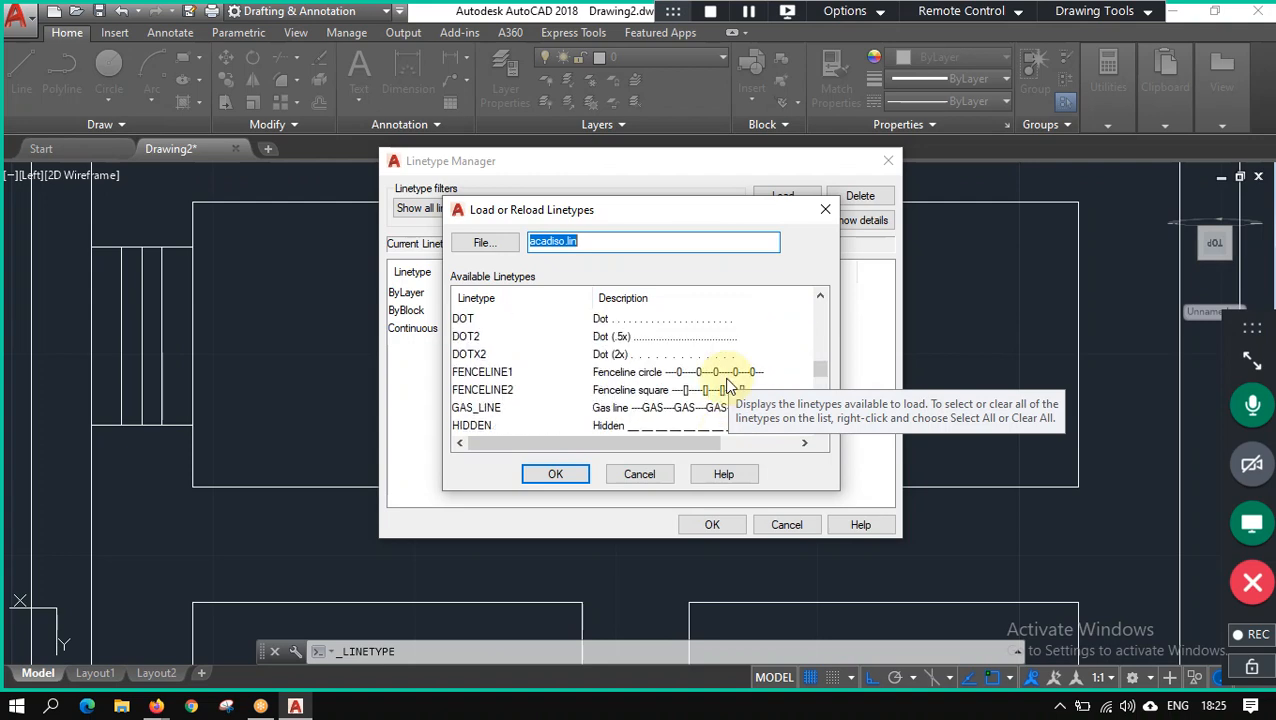
{"action": "left_click", "coordinate": [664, 324]}
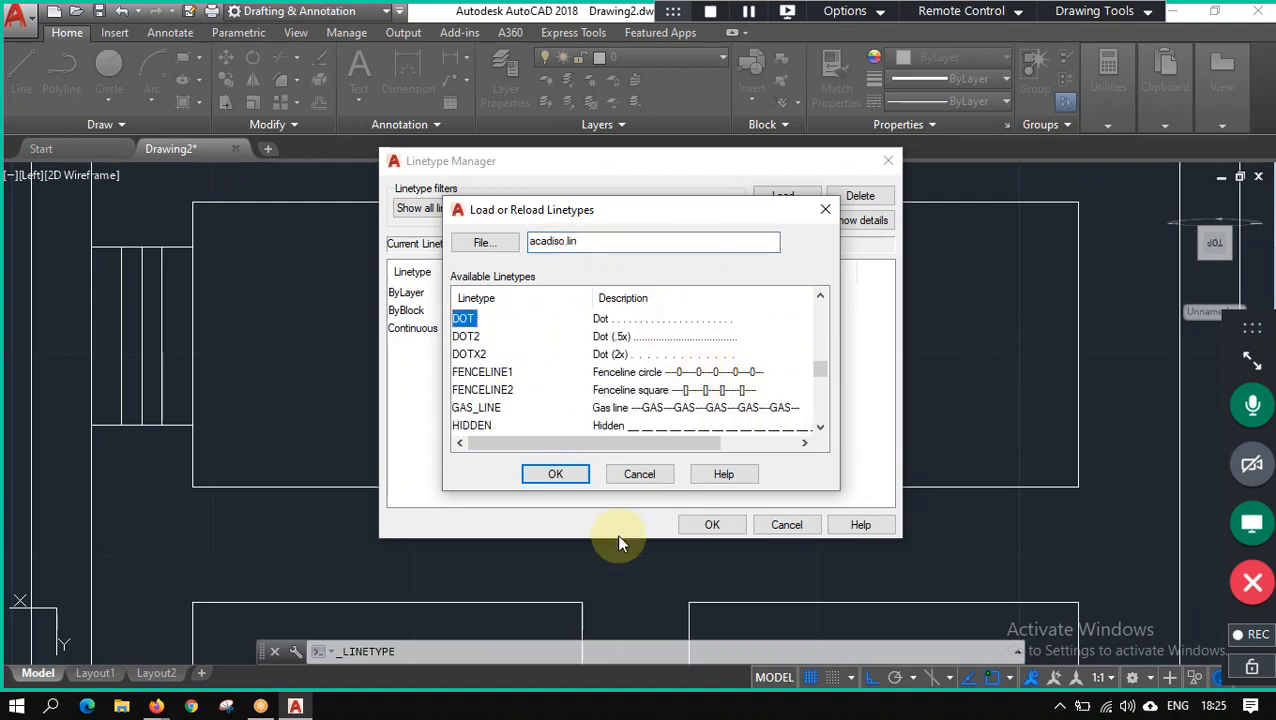
{"action": "left_click", "coordinate": [555, 476]}
Make DOT the current linetype and accept the Linetype Manager settings.
{"action": "left_click", "coordinate": [399, 347]}
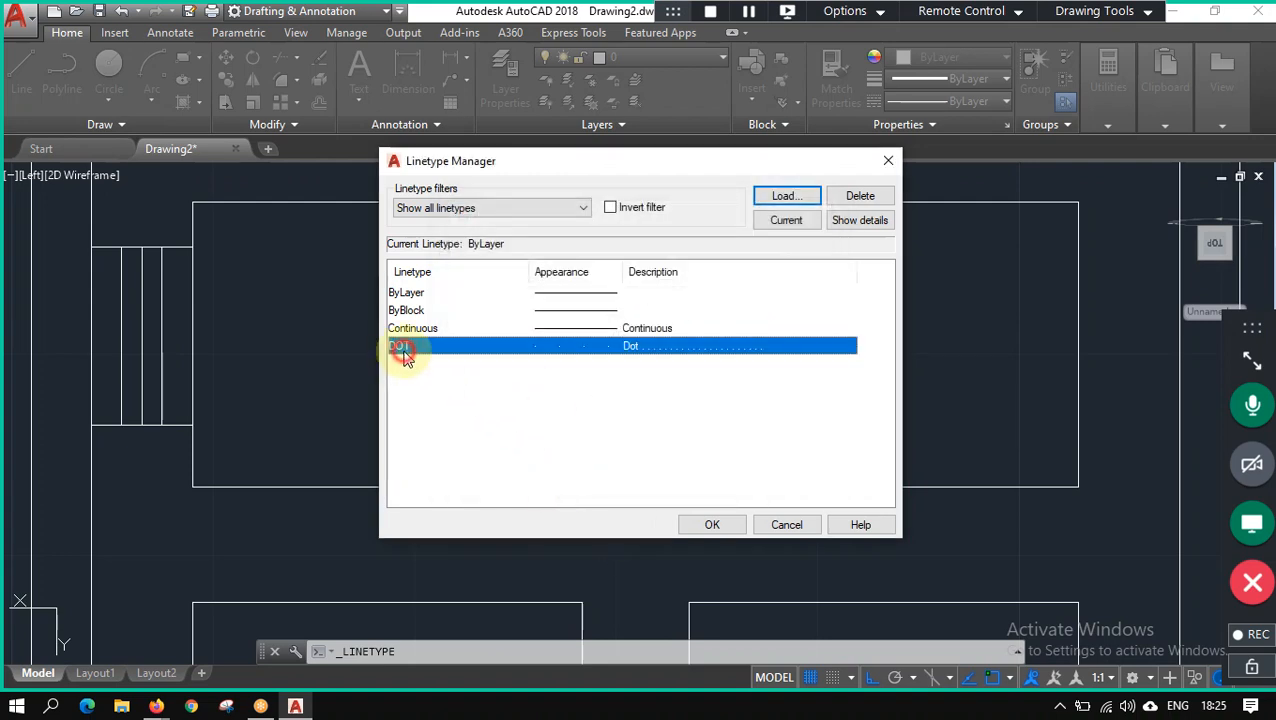
{"action": "left_click", "coordinate": [790, 196]}
{"action": "left_click", "coordinate": [787, 221]}
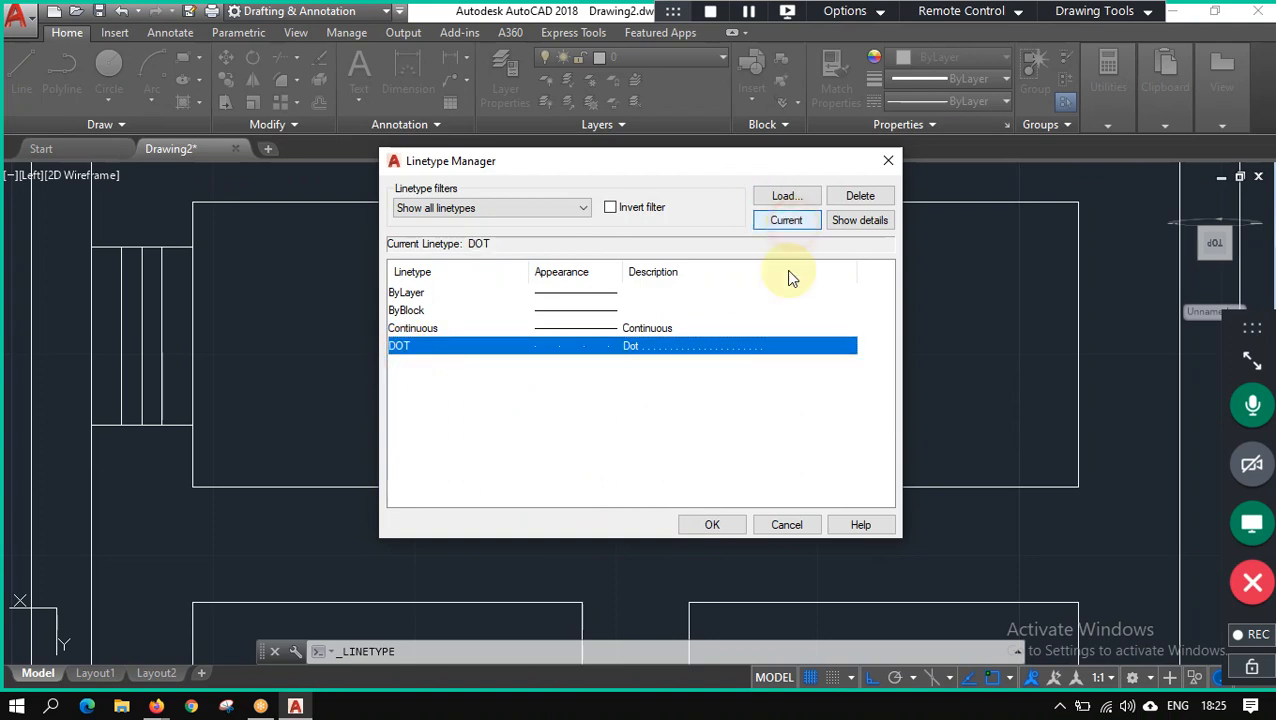
{"action": "left_click", "coordinate": [712, 526]}
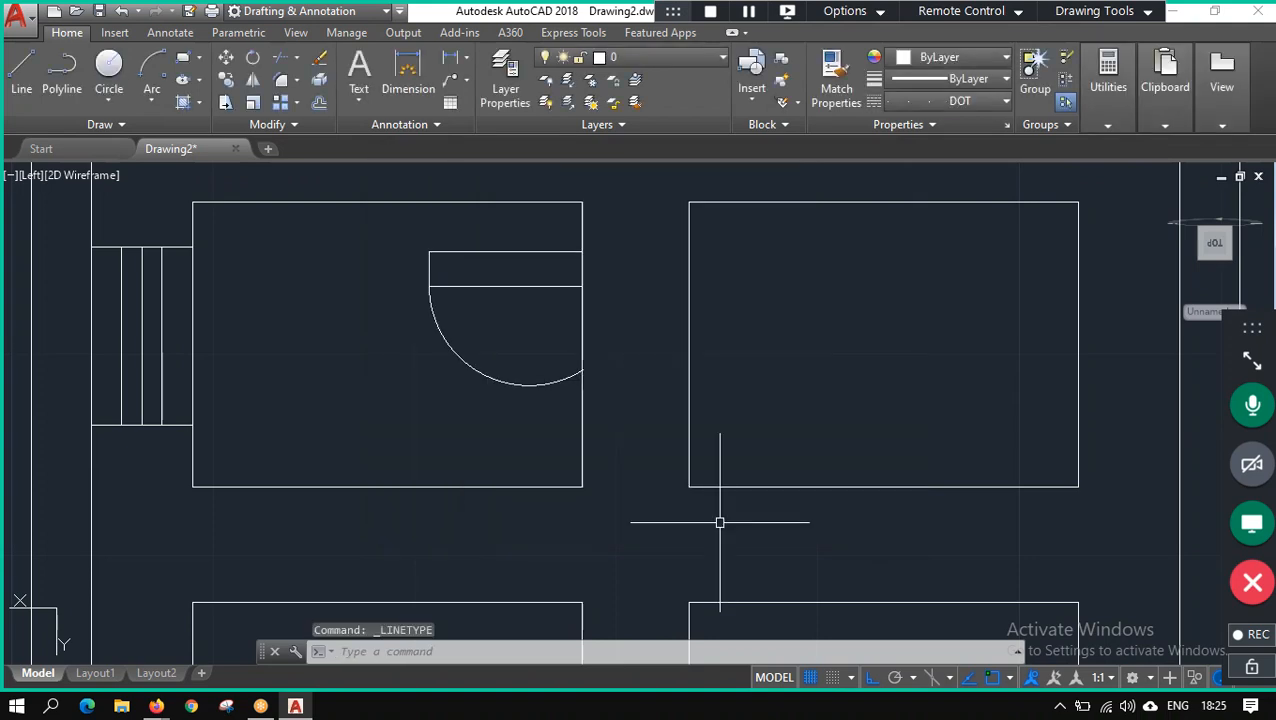
Assign the DOT linetype to the arc below the small box and check the loaded linetypes in the Linetype Manager.
{"action": "left_click", "coordinate": [537, 381]}
{"action": "left_click", "coordinate": [957, 101]}
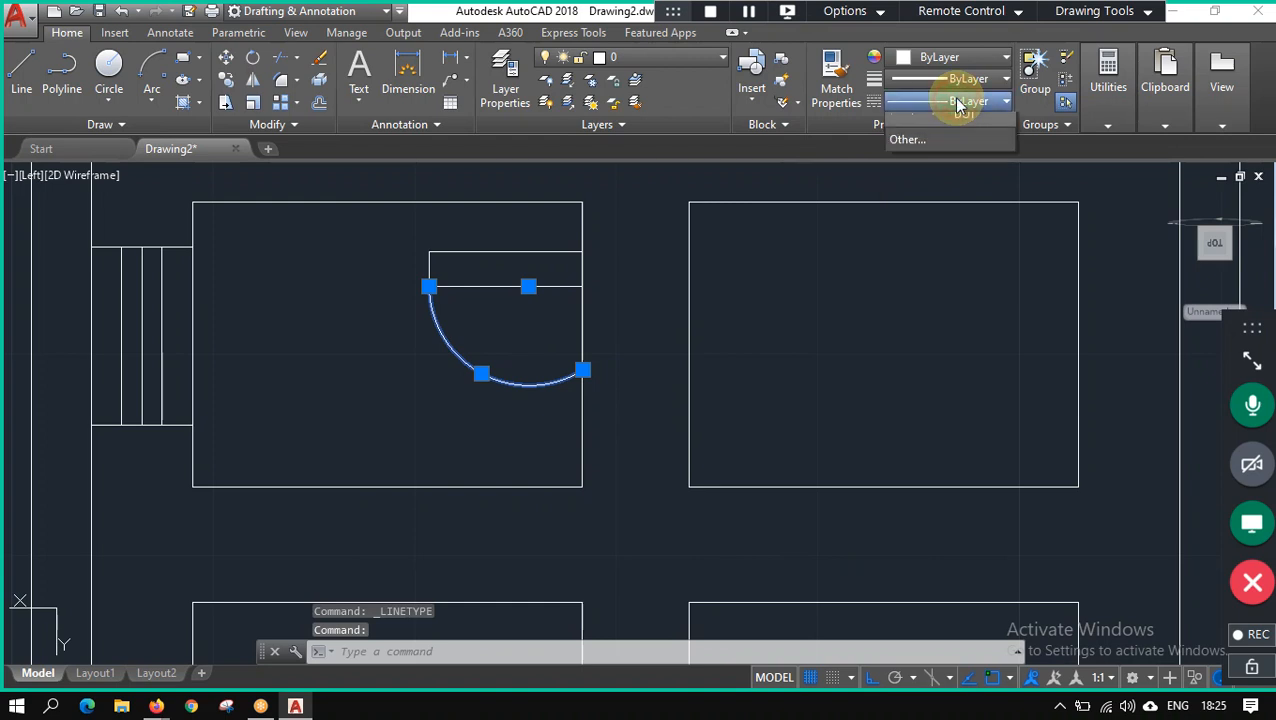
{"action": "left_click", "coordinate": [944, 196]}
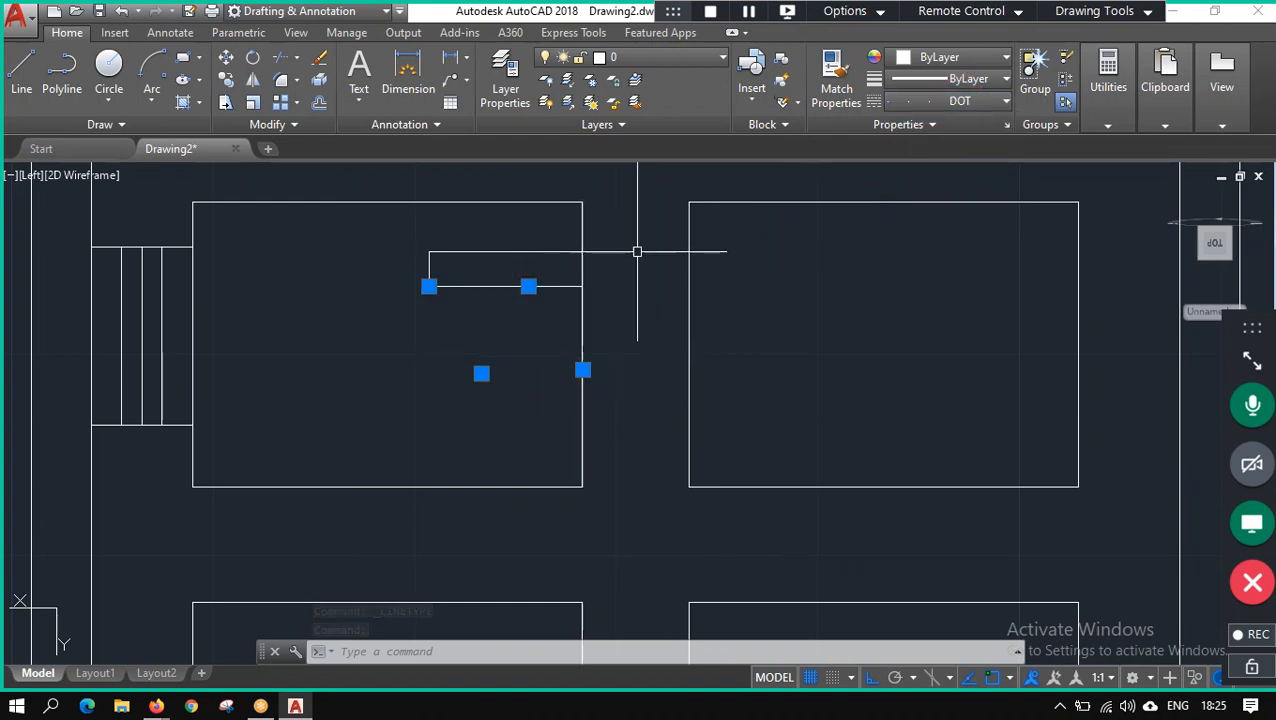
{"action": "type", "text": "lt"}
{"action": "key", "text": "Return"}
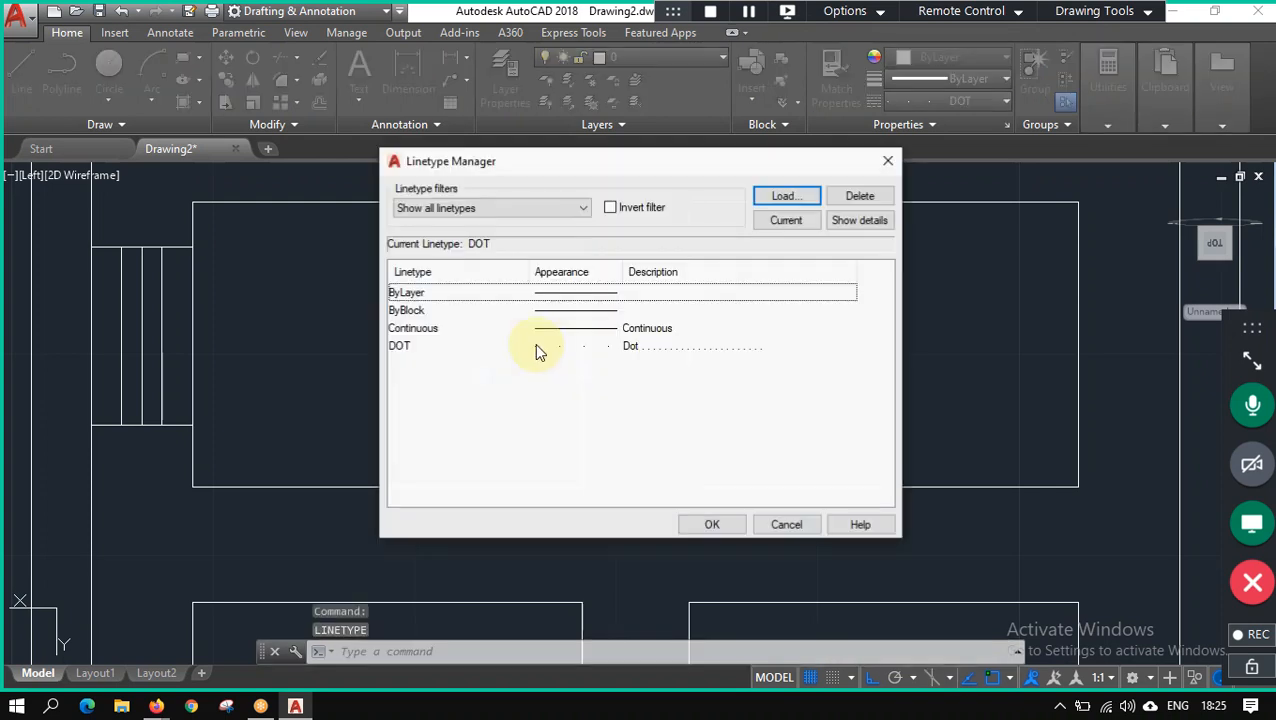
{"action": "left_click", "coordinate": [889, 166]}
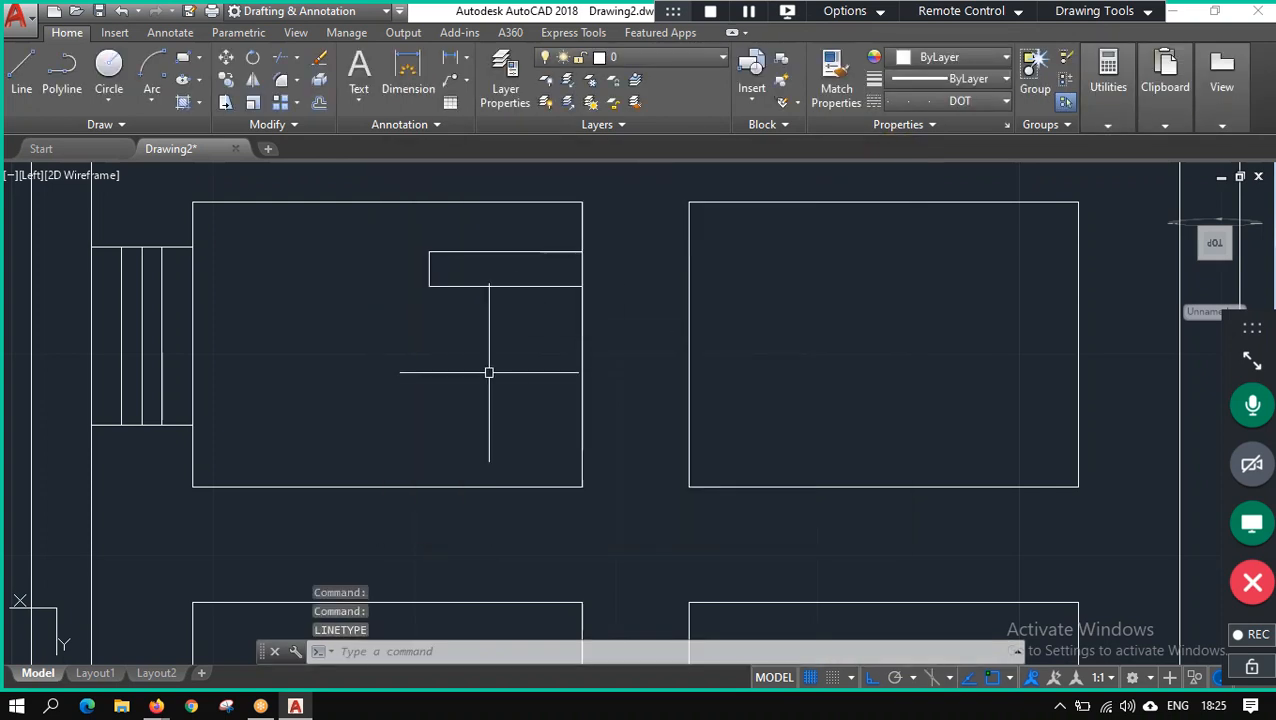
Undo the arc's change to the DOT linetype.
{"action": "scroll", "coordinate": [490, 370], "scroll_direction": "down", "scroll_amount": 3}
{"action": "scroll", "coordinate": [596, 285], "scroll_direction": "up", "scroll_amount": 4}
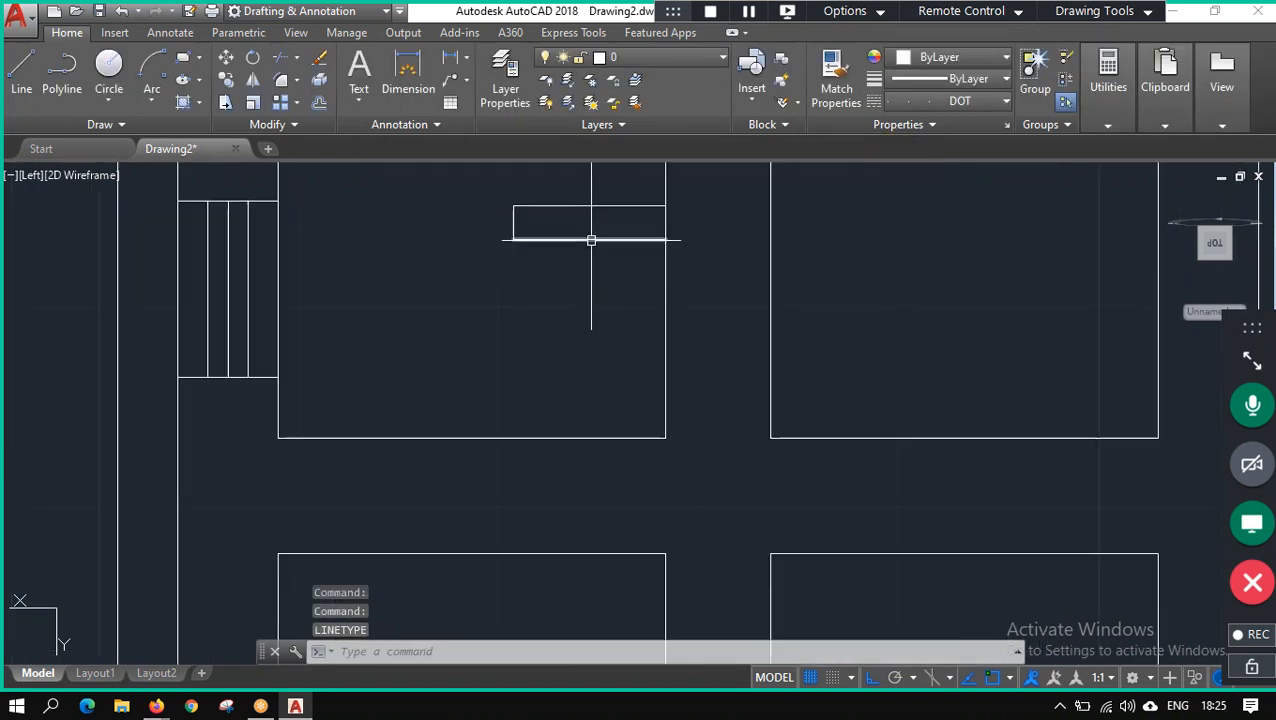
{"action": "left_click", "coordinate": [552, 271]}
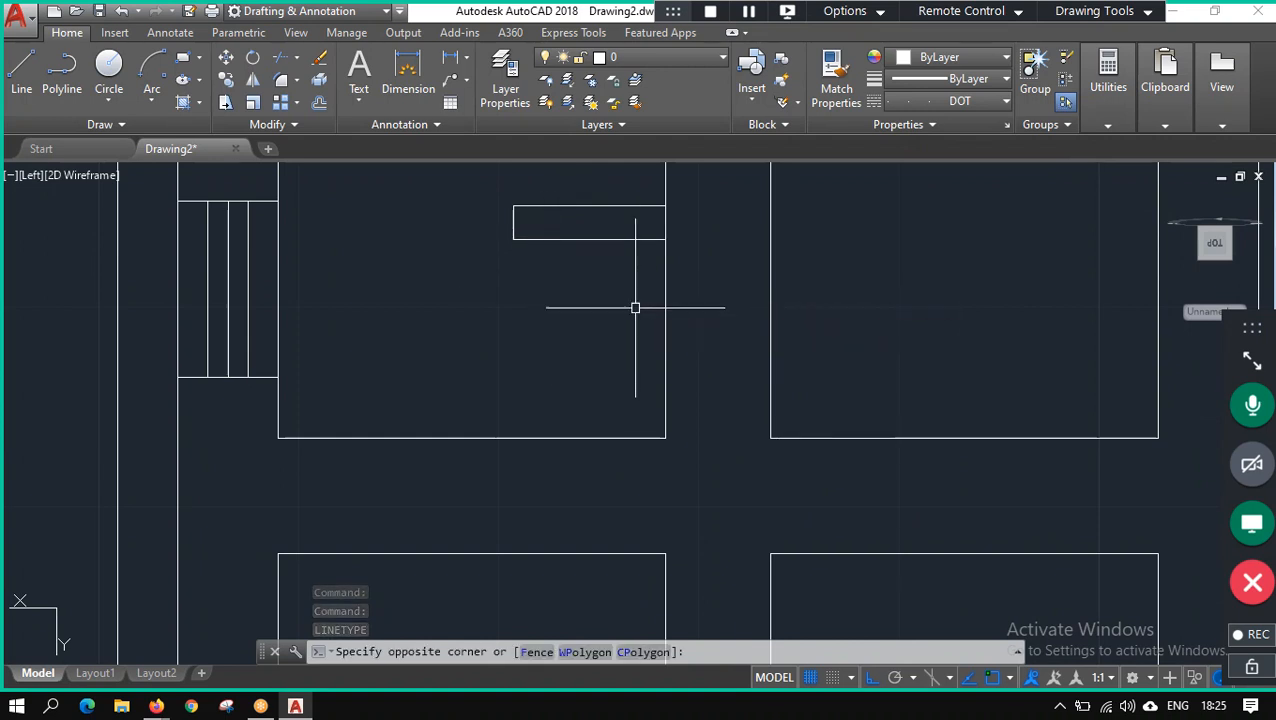
{"action": "key", "text": "Escape"}
{"action": "key", "text": "ctrl+z"}
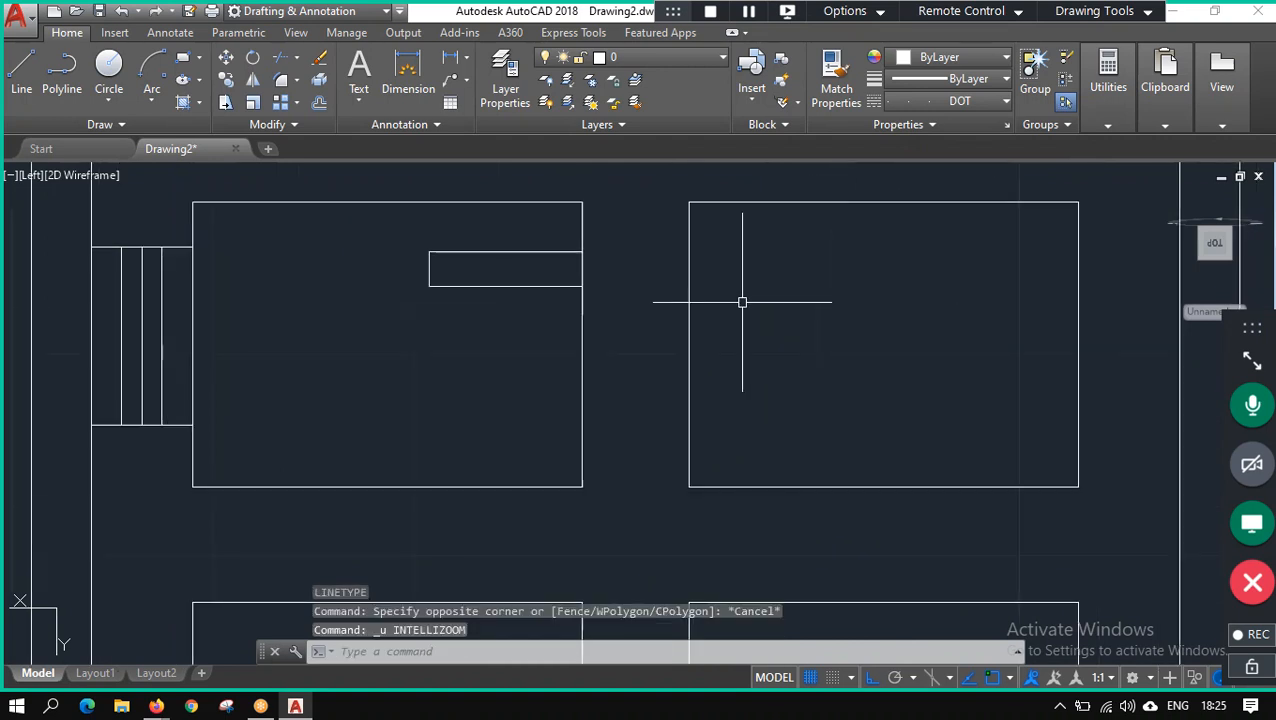
{"action": "key", "text": "ctrl+z"}
{"action": "key", "text": "ctrl+z"}
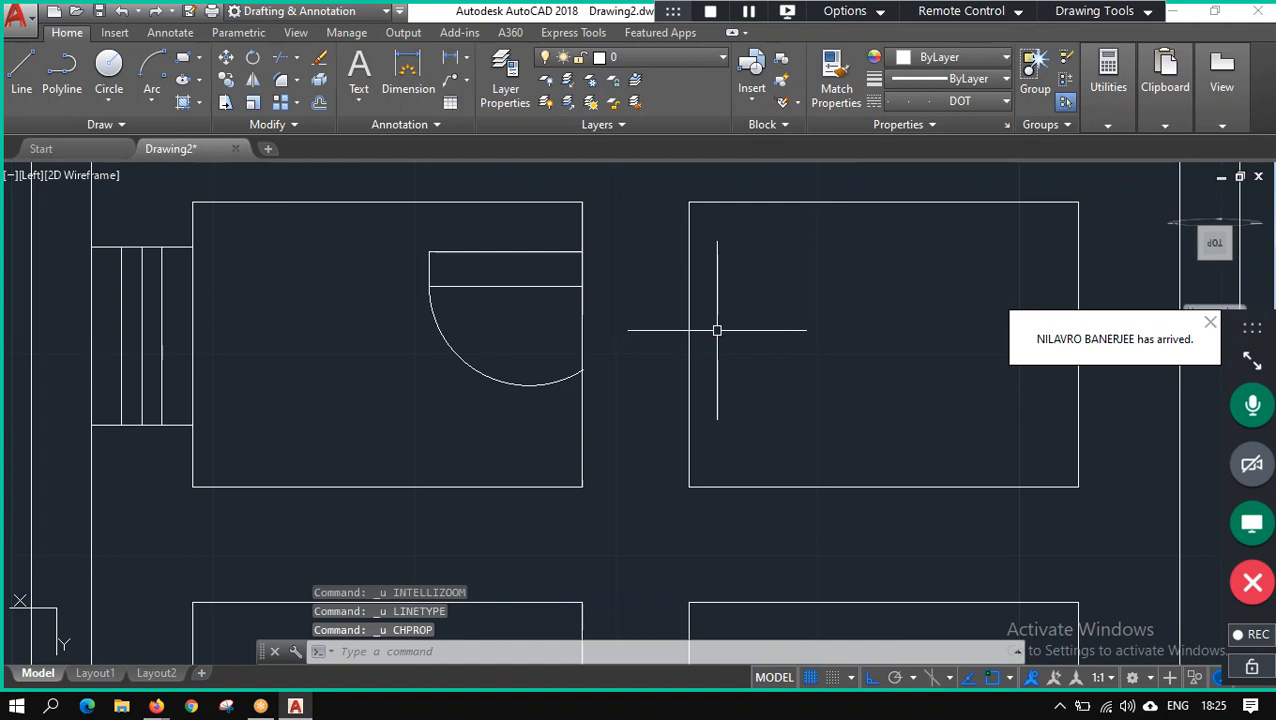
Assign the DOT linetype to the arc once more.
{"action": "left_click", "coordinate": [581, 374]}
{"action": "left_click", "coordinate": [969, 101]}
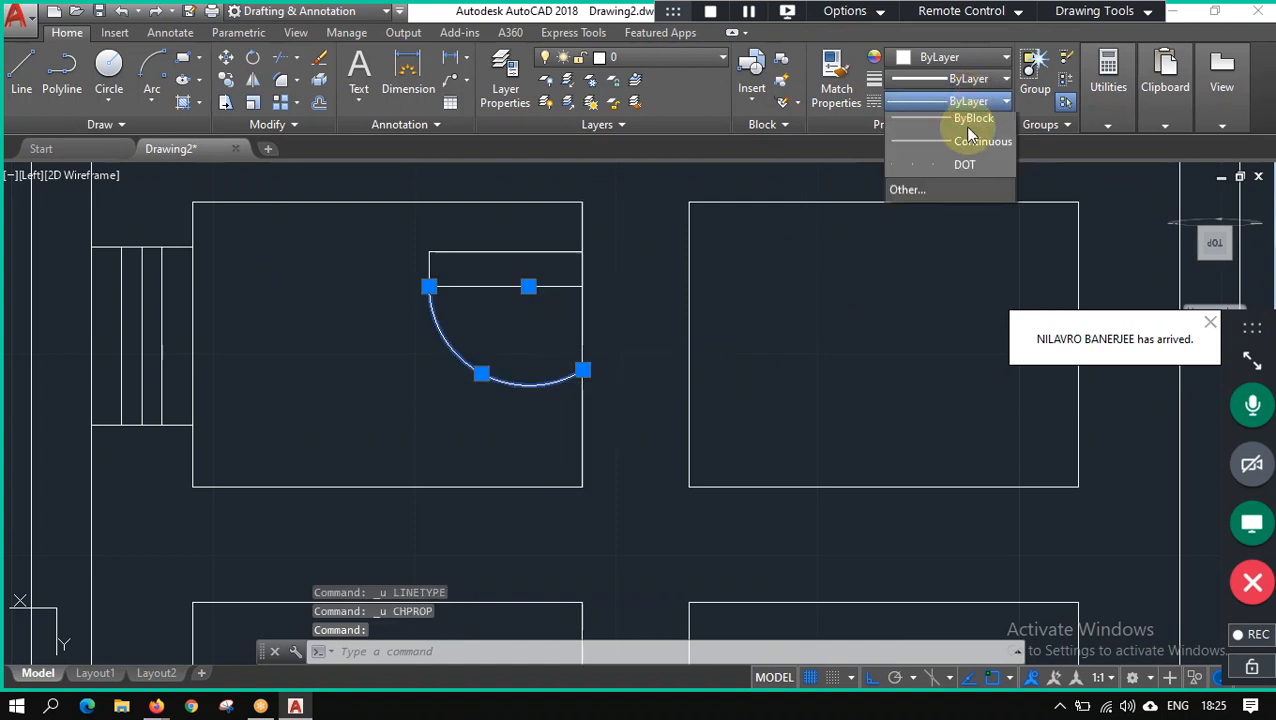
{"action": "left_click", "coordinate": [960, 194]}
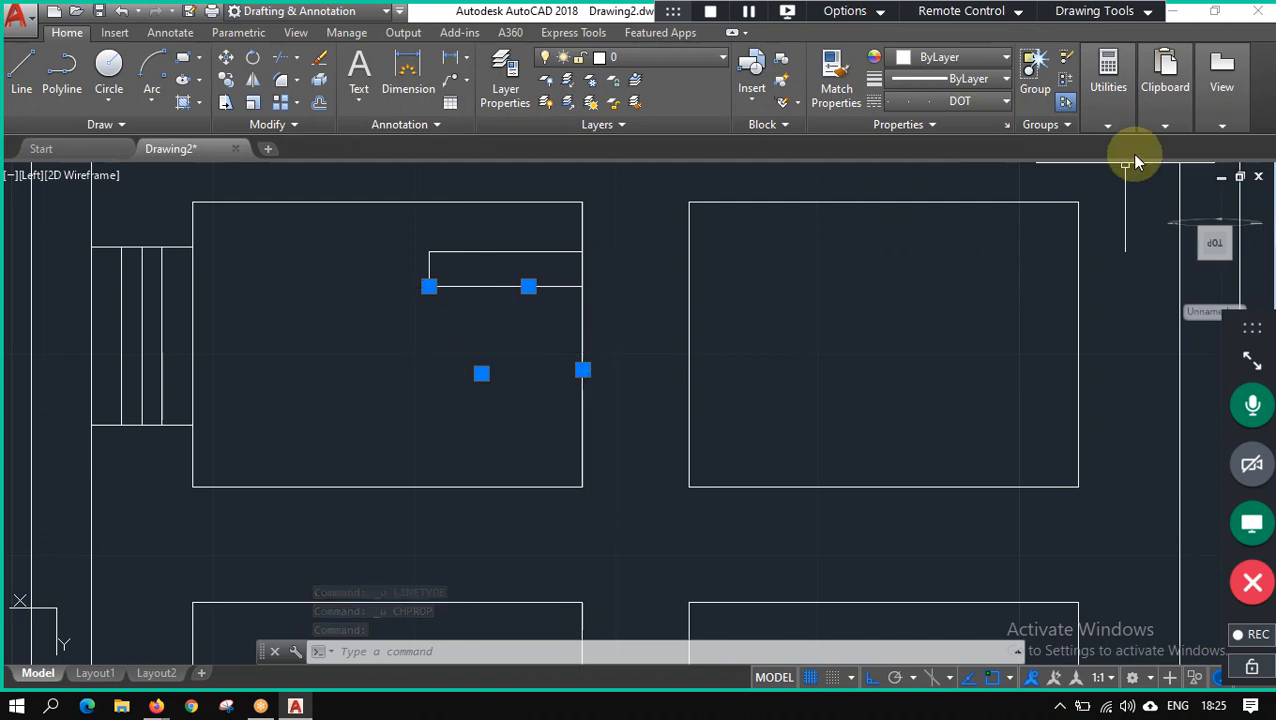
Set the arc's linetype to Continuous and deselect it.
{"action": "left_click", "coordinate": [993, 104]}
{"action": "left_click", "coordinate": [968, 173]}
{"action": "key", "text": "Escape"}
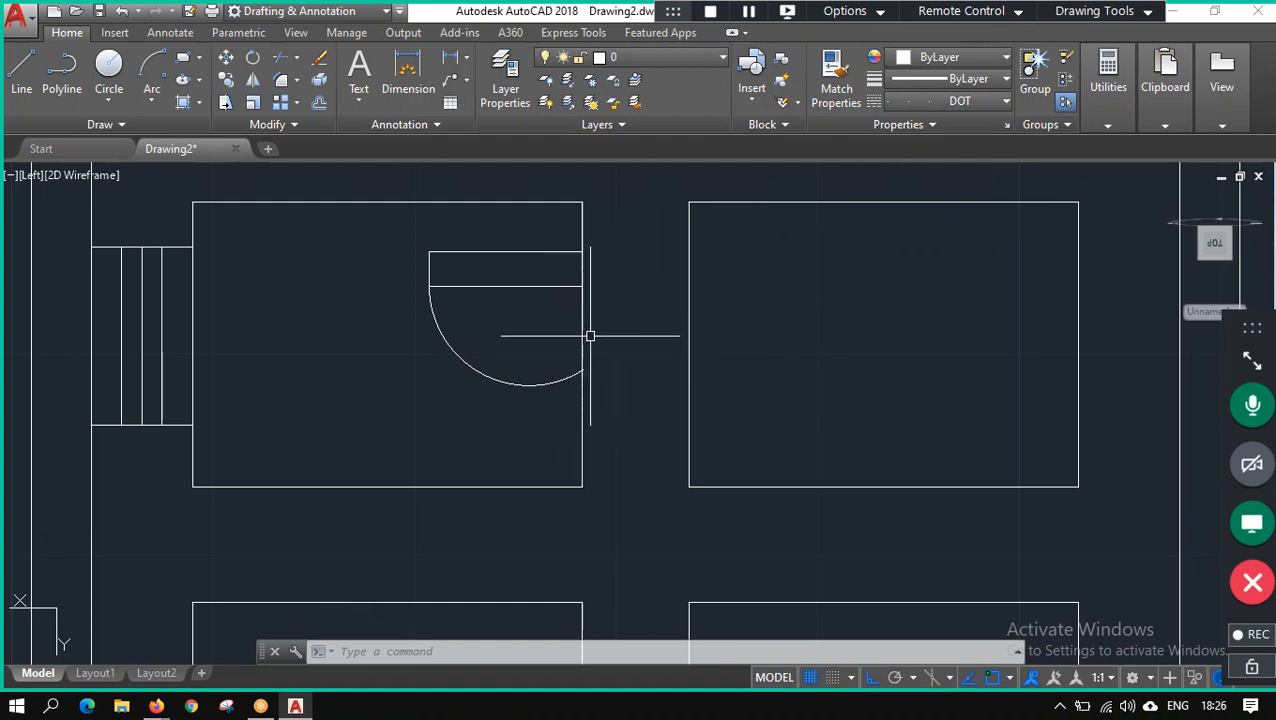
{"action": "key", "text": "Return"}
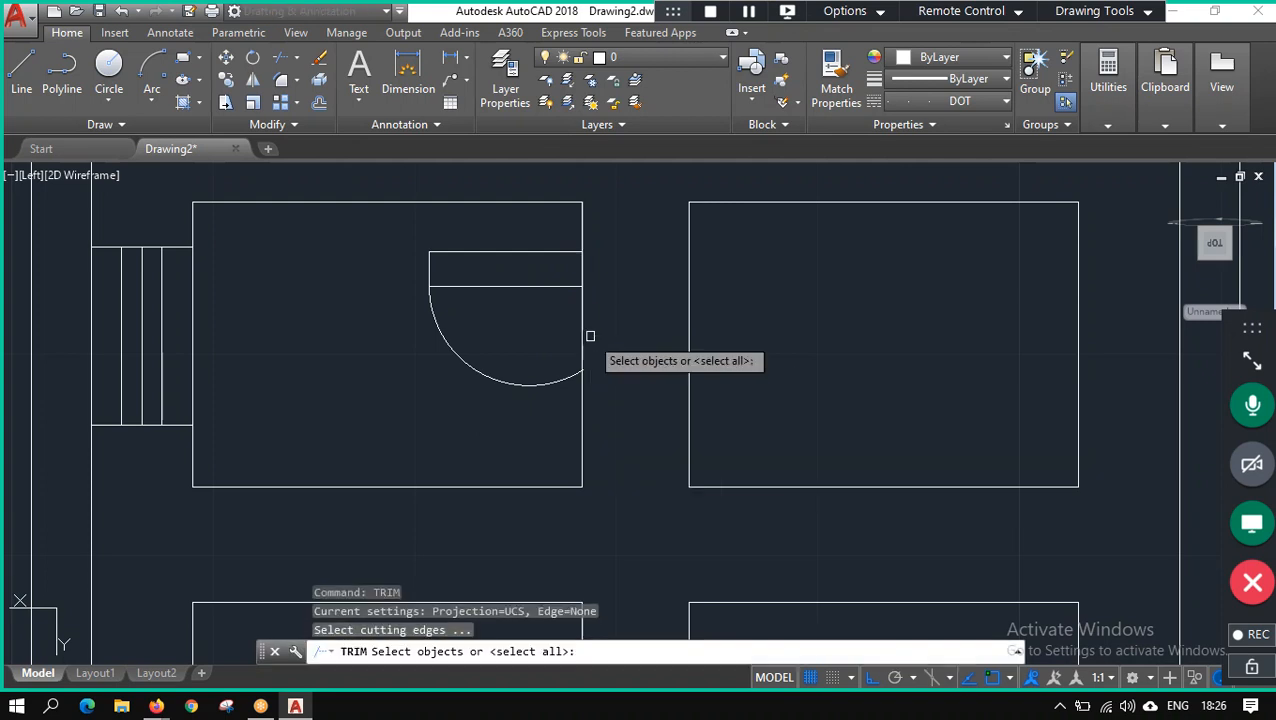
{"action": "left_click", "coordinate": [584, 324]}
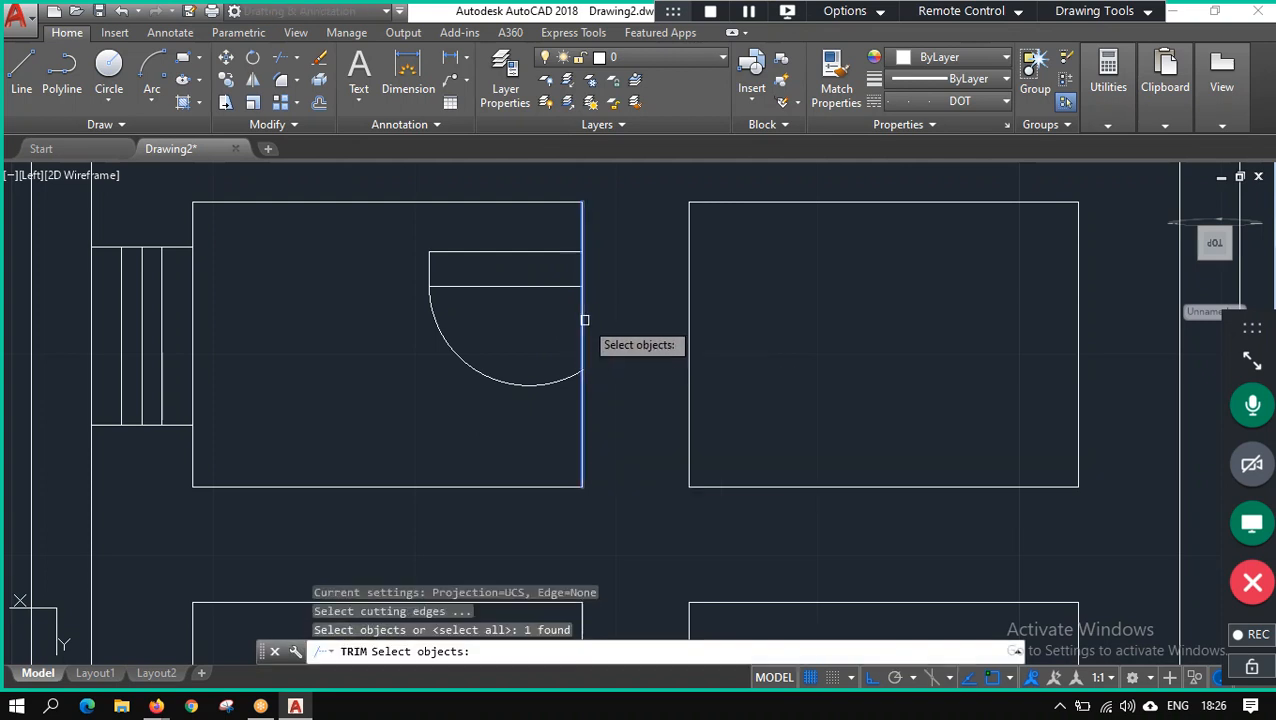
{"action": "key", "text": "Return"}
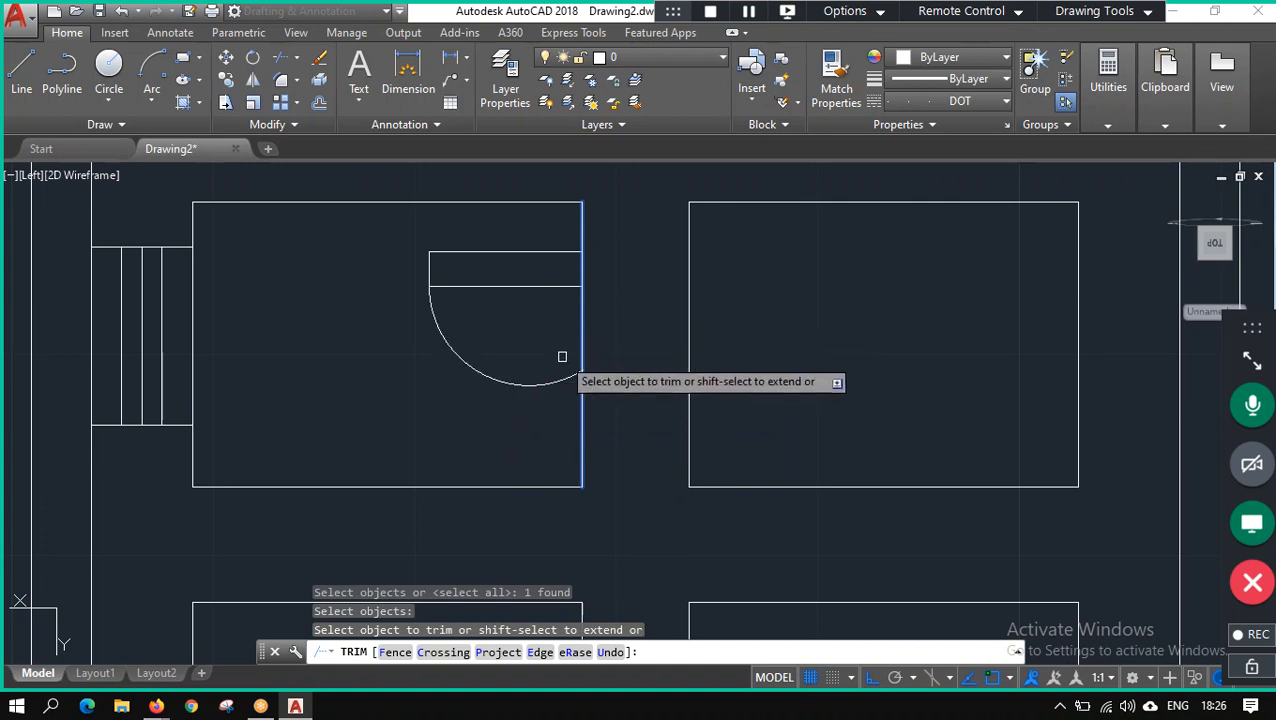
{"action": "key", "text": "Escape"}
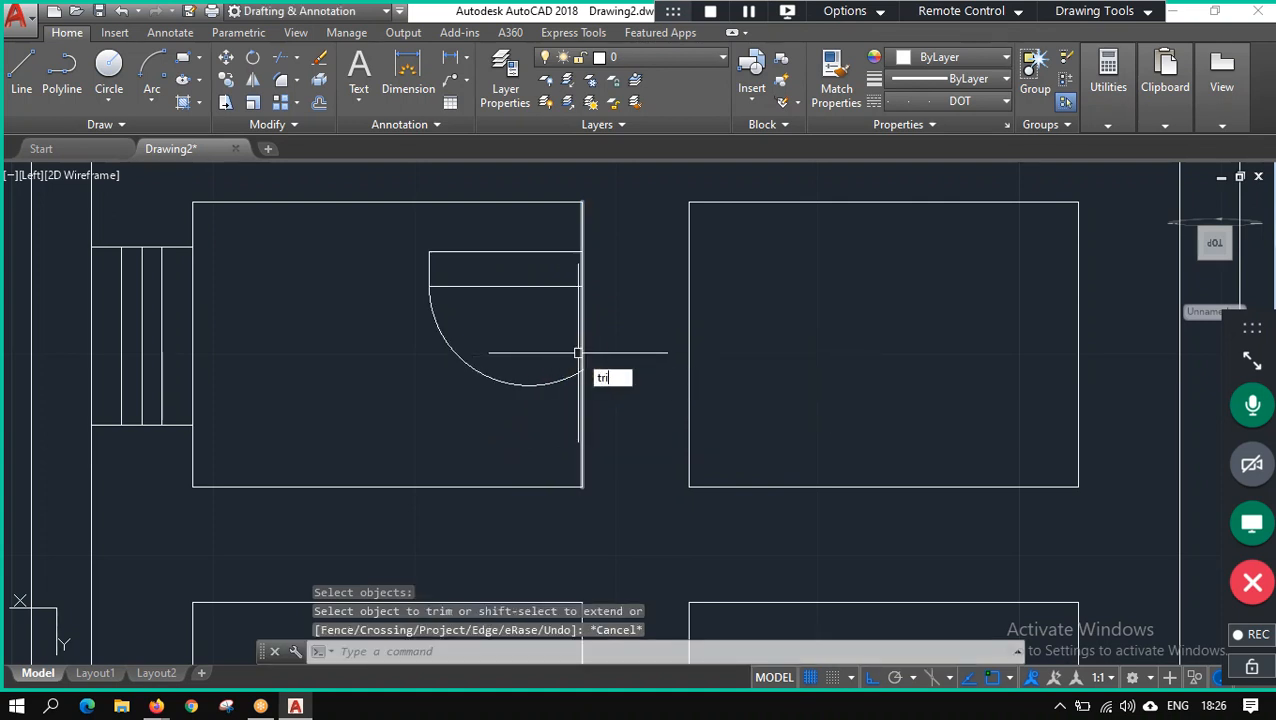
Try trimming the upper-left pane's right edge above the arc with the arc as cutting edge, and undo the trim.
{"action": "key", "text": "Return"}
{"action": "left_click", "coordinate": [540, 384]}
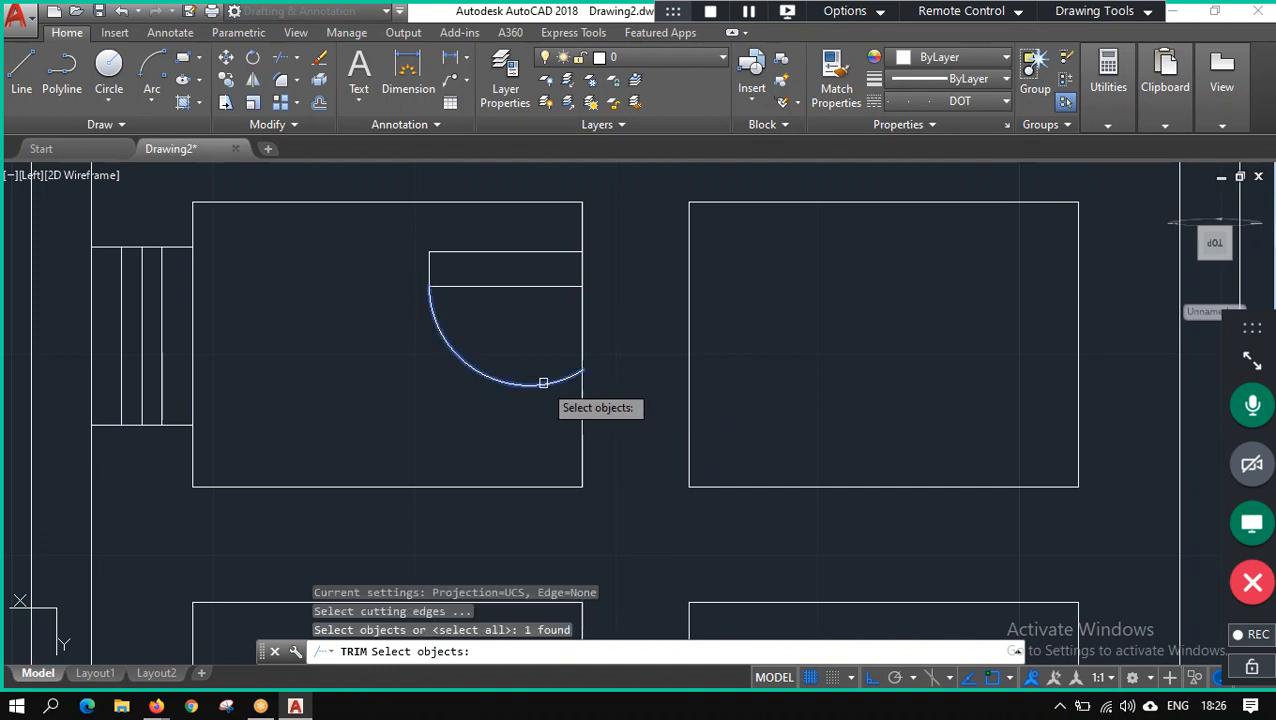
{"action": "key", "text": "Return"}
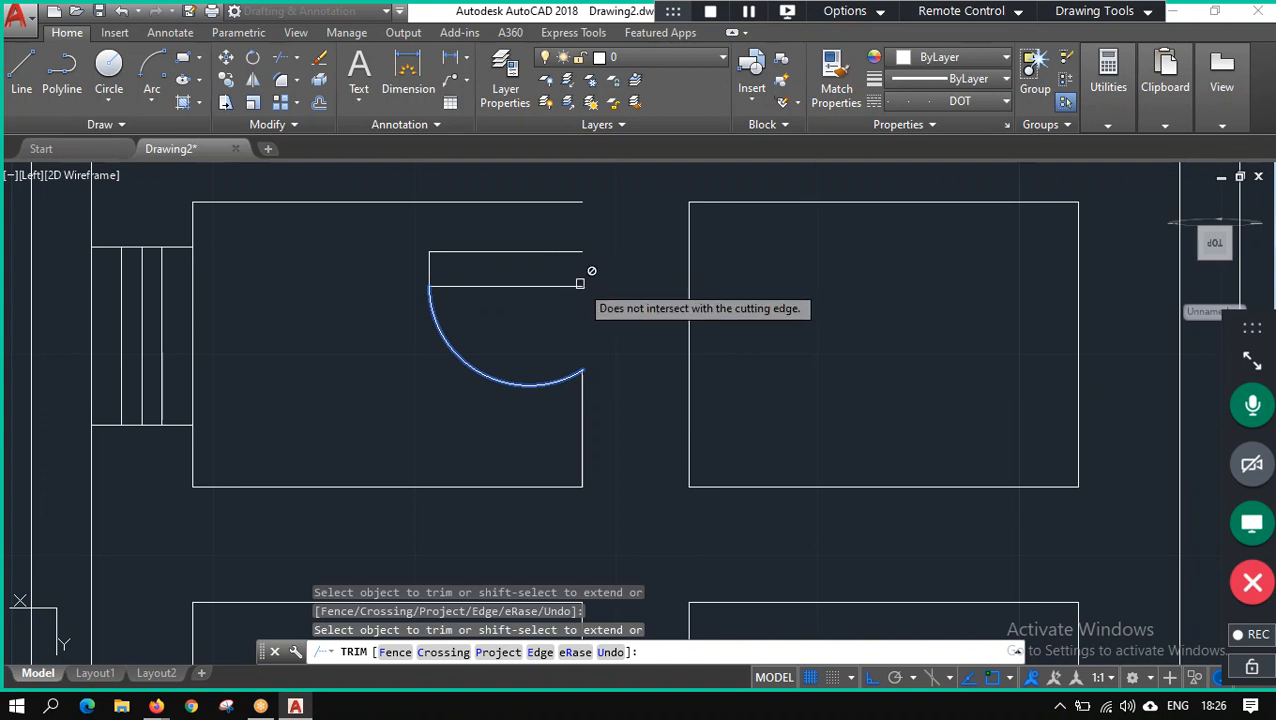
{"action": "key", "text": "ctrl+z"}
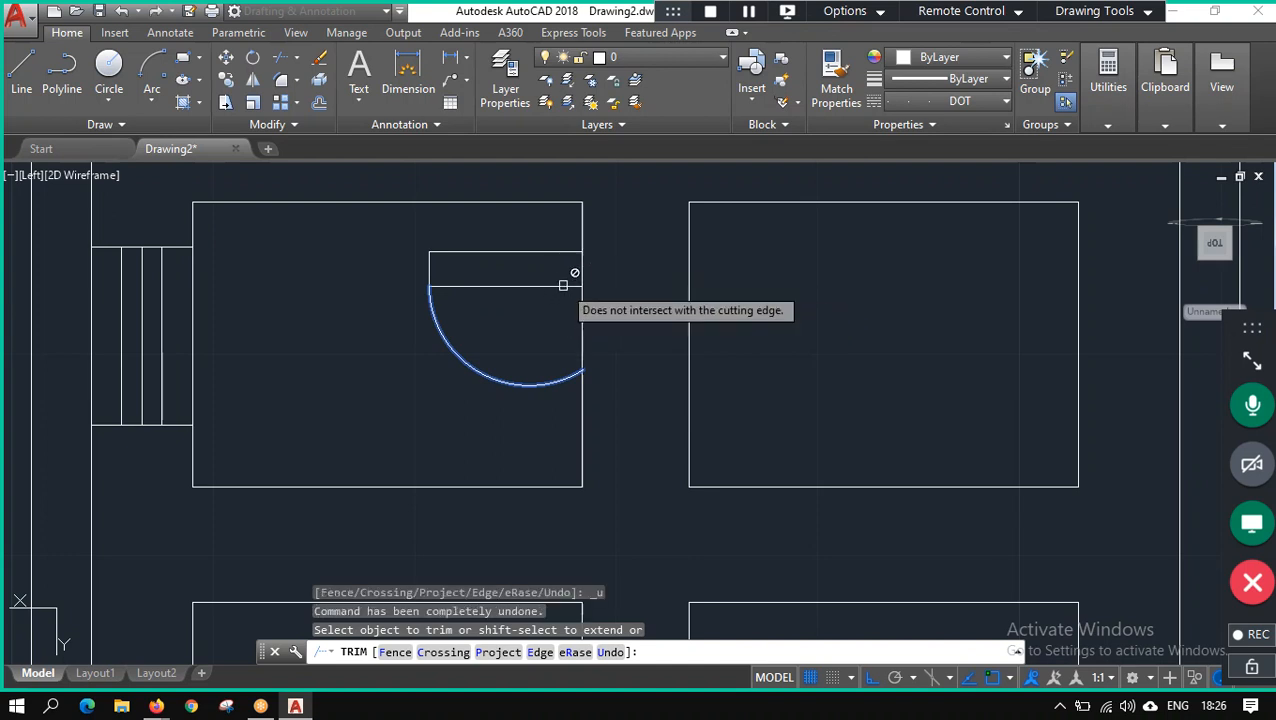
{"action": "scroll", "coordinate": [570, 278], "scroll_direction": "up", "scroll_amount": 10}
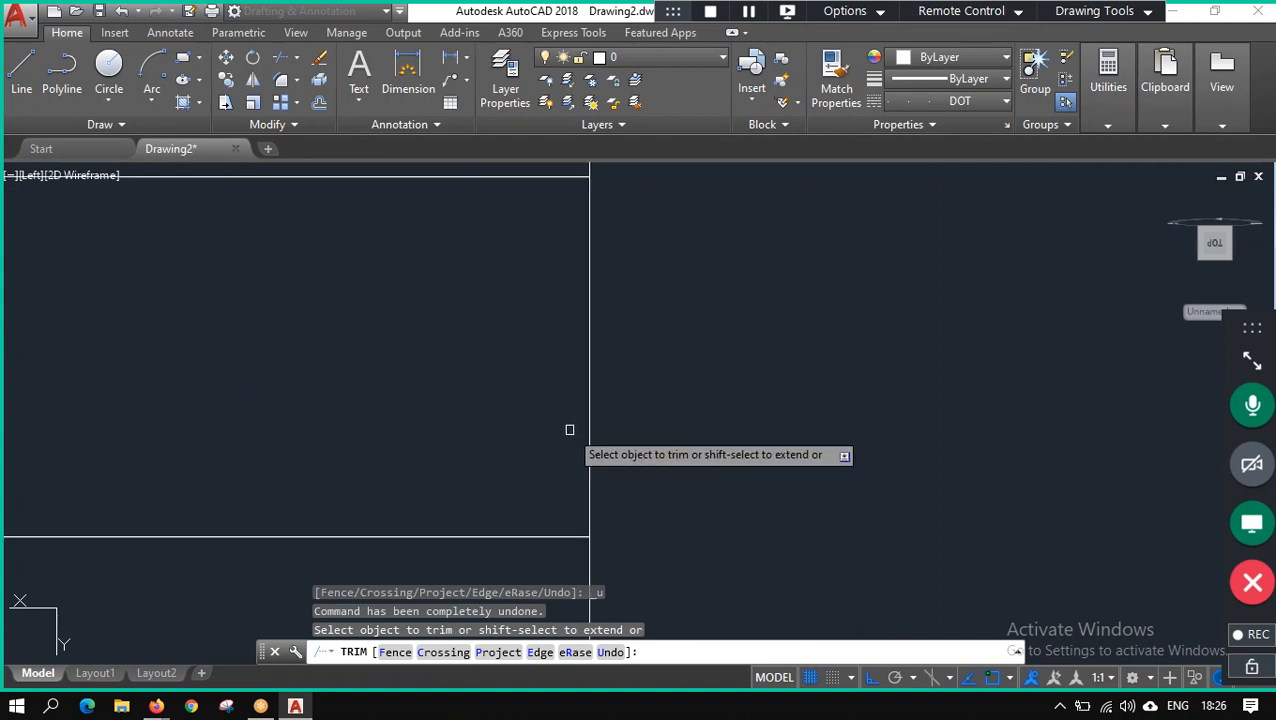
{"action": "scroll", "coordinate": [575, 468], "scroll_direction": "down", "scroll_amount": 5}
{"action": "scroll", "coordinate": [570, 527], "scroll_direction": "down", "scroll_amount": 2}
{"action": "scroll", "coordinate": [607, 402], "scroll_direction": "up", "scroll_amount": 2}
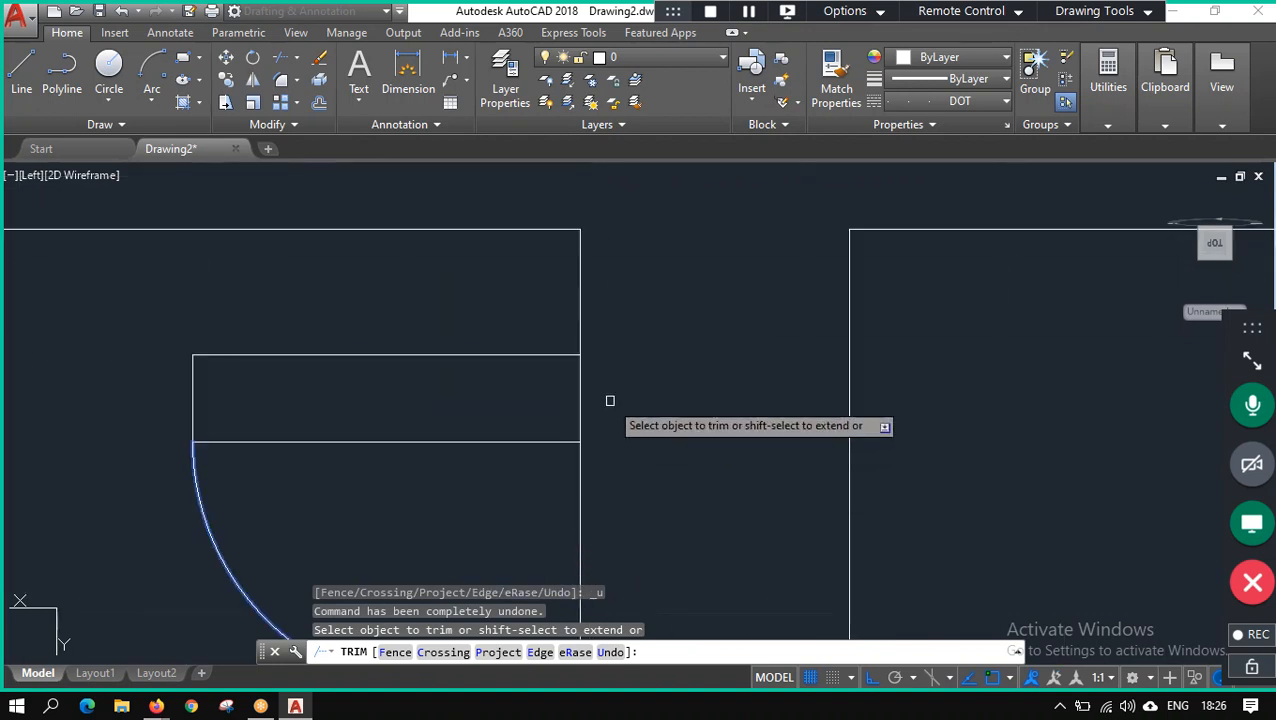
{"action": "key", "text": "Escape"}
Try Extend on the upper-left pane's right edge with the small rectangle's upper line as the boundary edge.
{"action": "scroll", "coordinate": [550, 421], "scroll_direction": "down", "scroll_amount": 3}
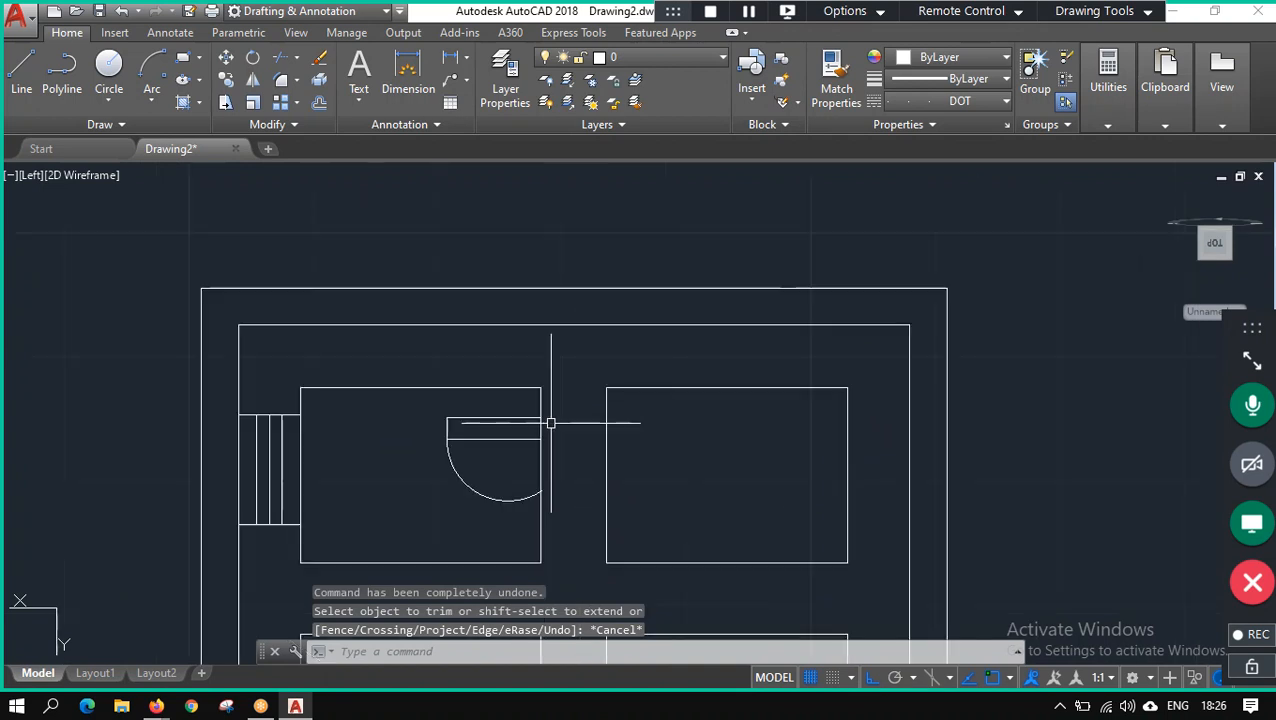
{"action": "scroll", "coordinate": [495, 453], "scroll_direction": "up", "scroll_amount": 3}
{"action": "scroll", "coordinate": [495, 453], "scroll_direction": "up", "scroll_amount": 4}
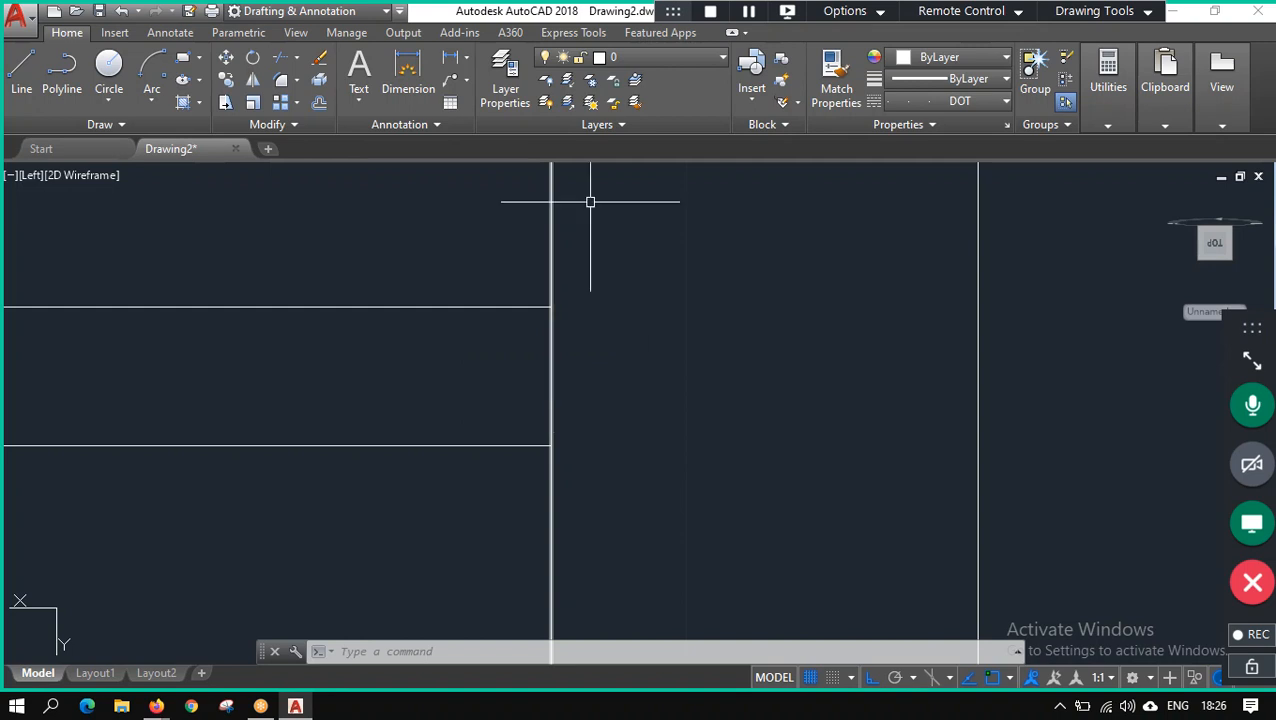
{"action": "left_click", "coordinate": [522, 309]}
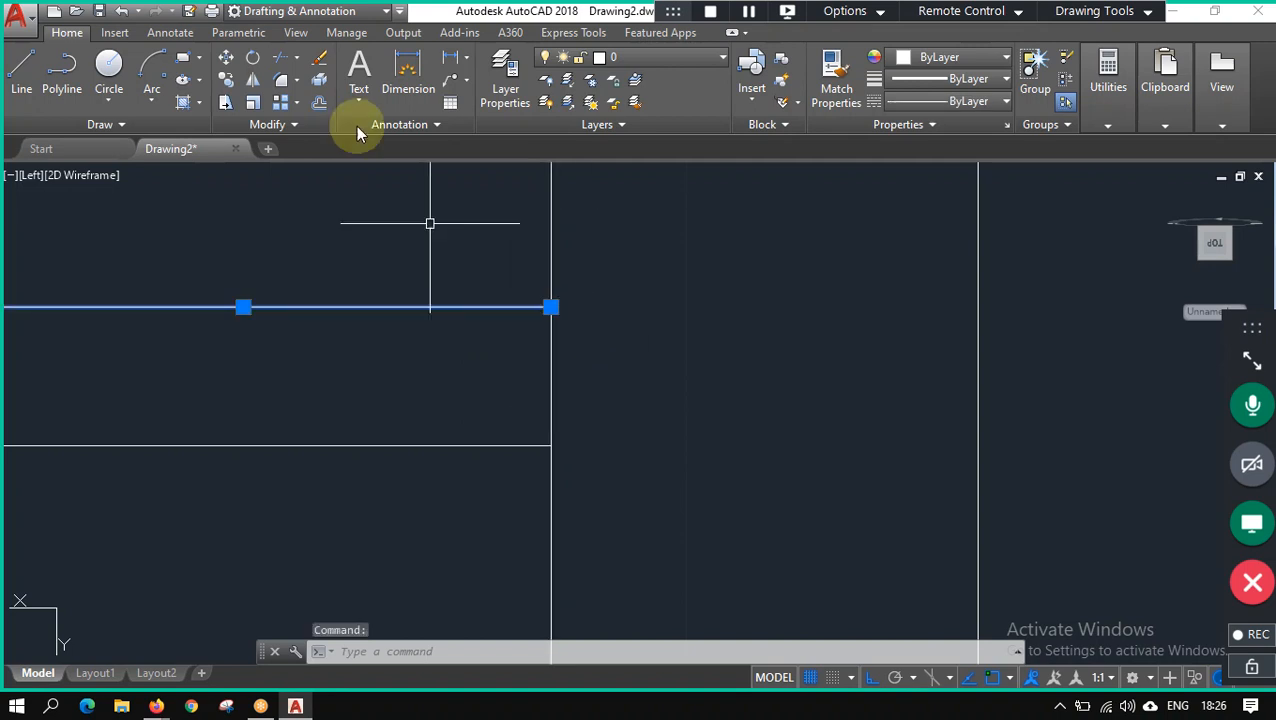
{"action": "left_click", "coordinate": [298, 62]}
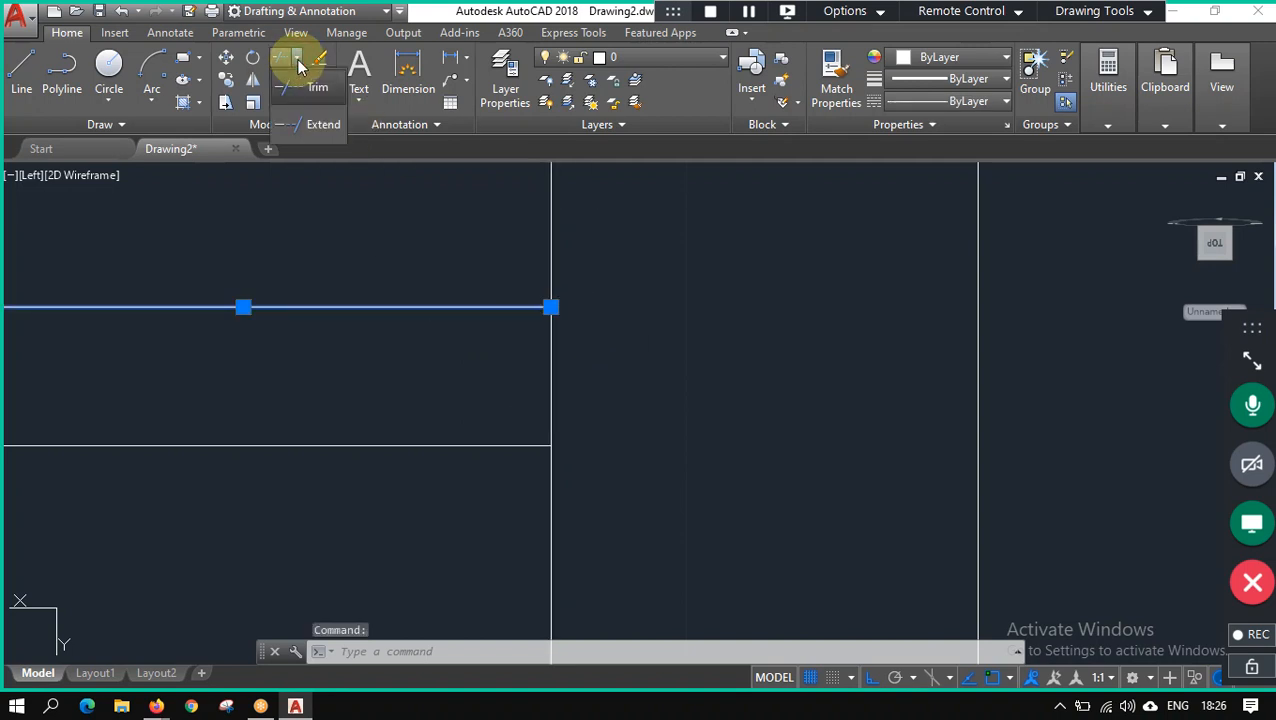
{"action": "left_click", "coordinate": [320, 128]}
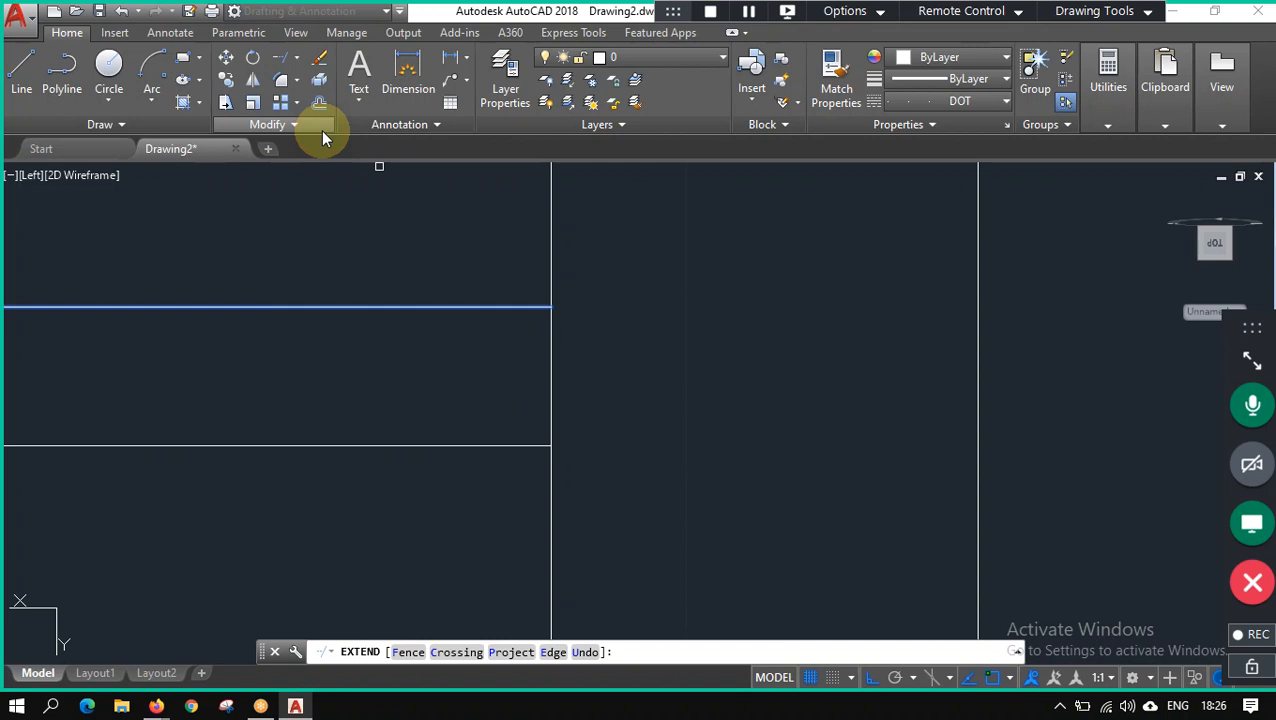
{"action": "left_click", "coordinate": [545, 207]}
{"action": "key", "text": "Escape"}
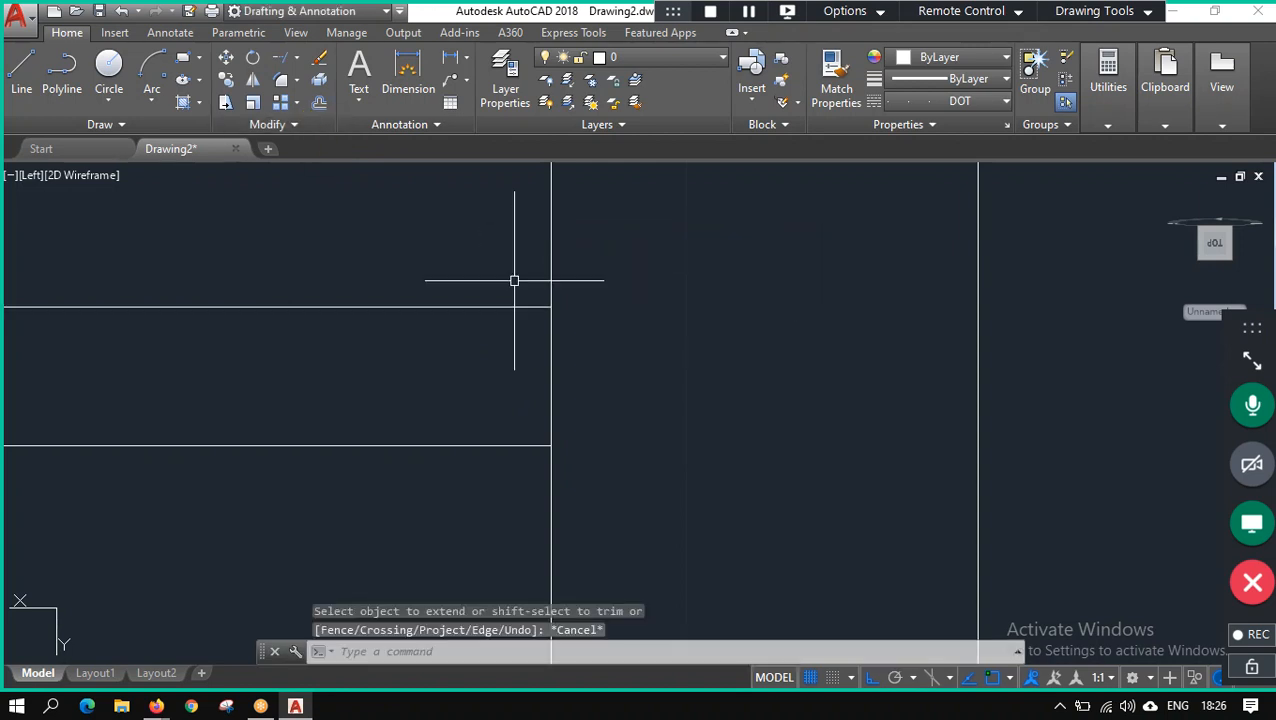
{"action": "left_click", "coordinate": [303, 64]}
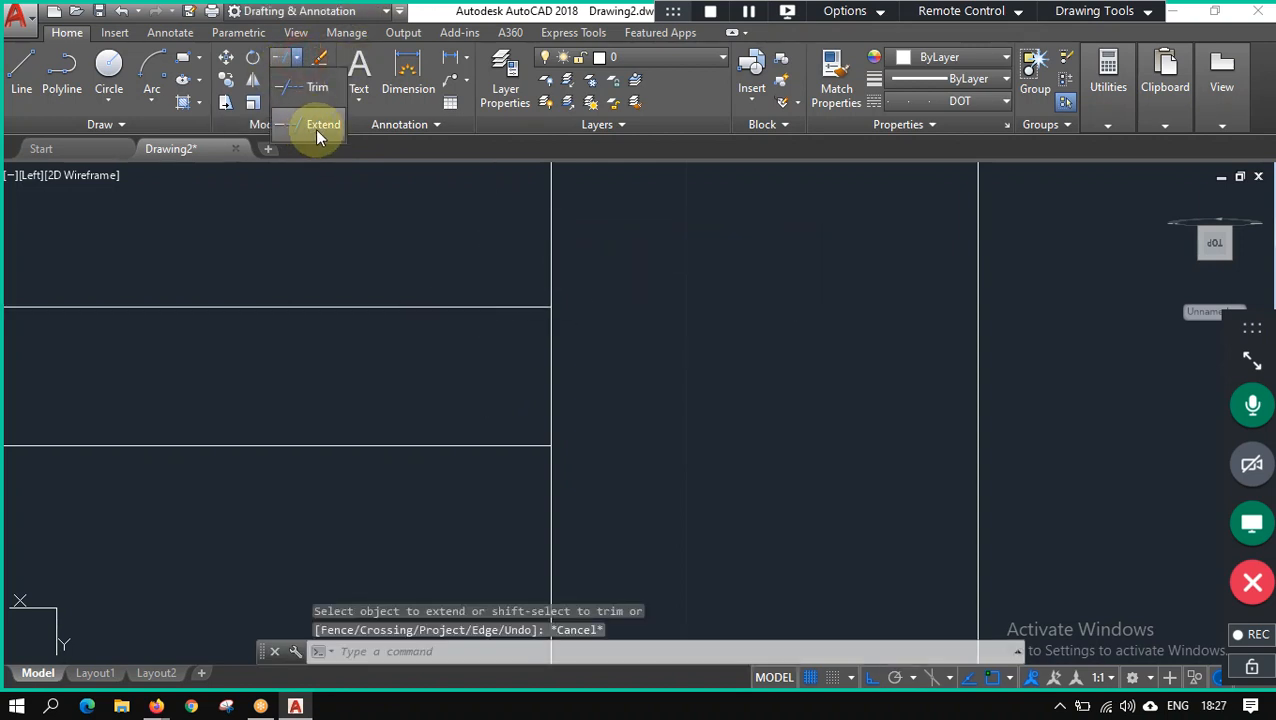
{"action": "left_click", "coordinate": [315, 128]}
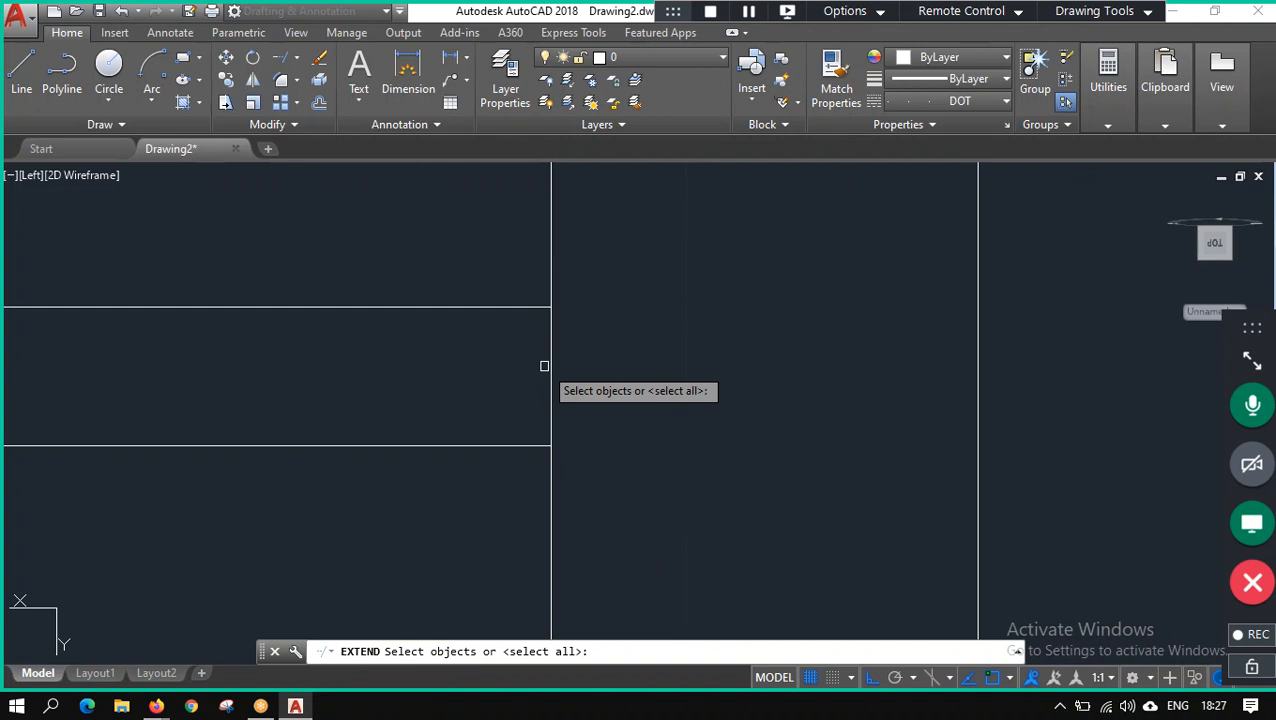
{"action": "left_click", "coordinate": [507, 308]}
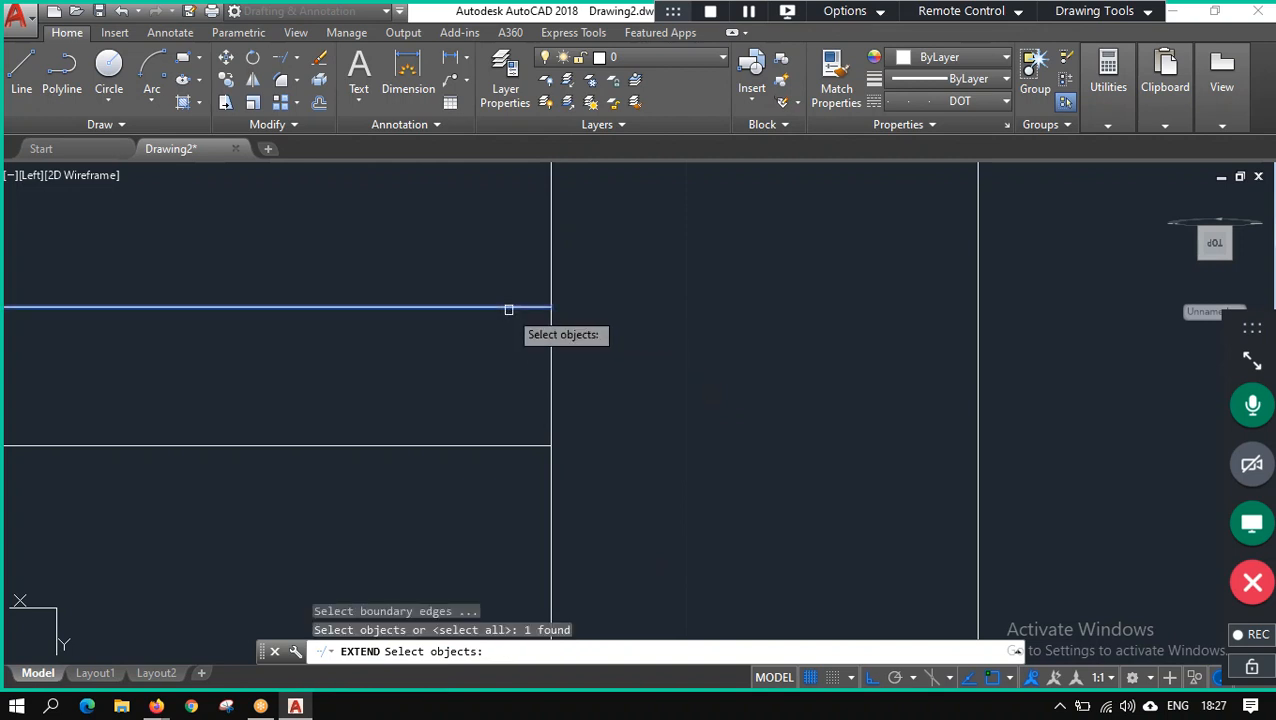
{"action": "key", "text": "Escape"}
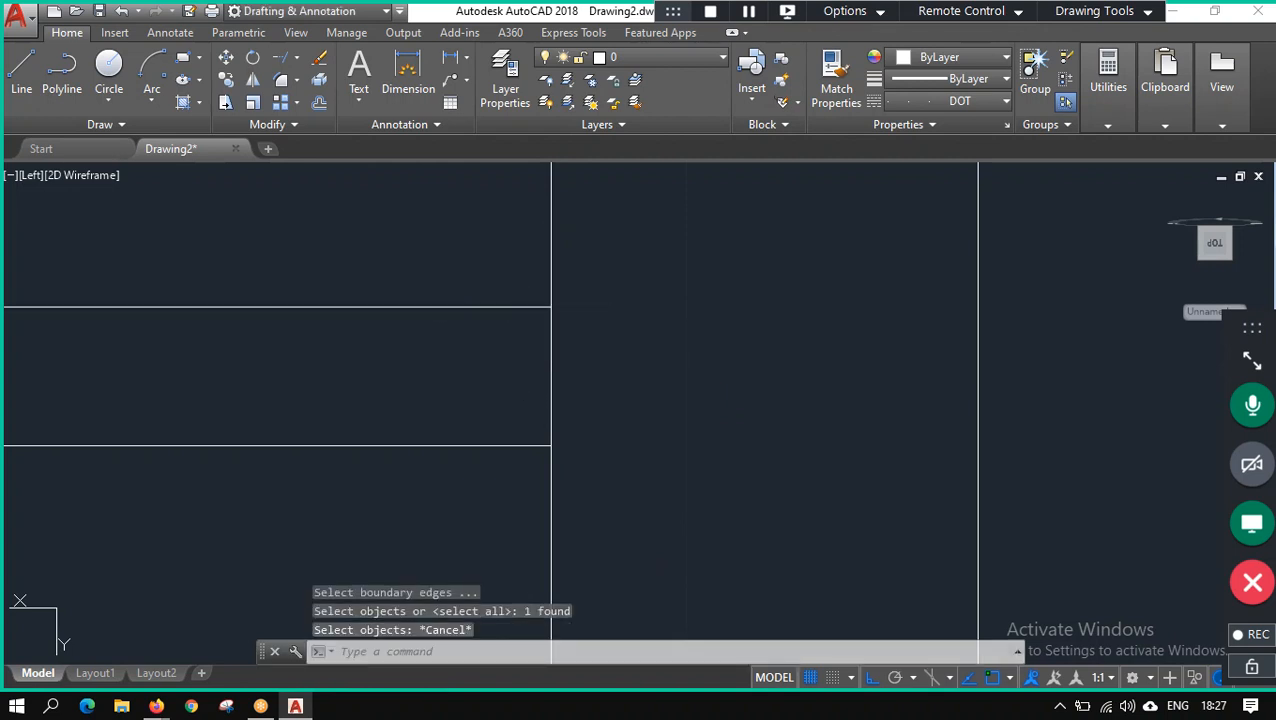
Stretch the small rectangle's upper line about 1 9/16" past the pane's right edge, and its lower line slightly farther.
{"action": "left_click", "coordinate": [549, 307]}
{"action": "left_click", "coordinate": [549, 307]}
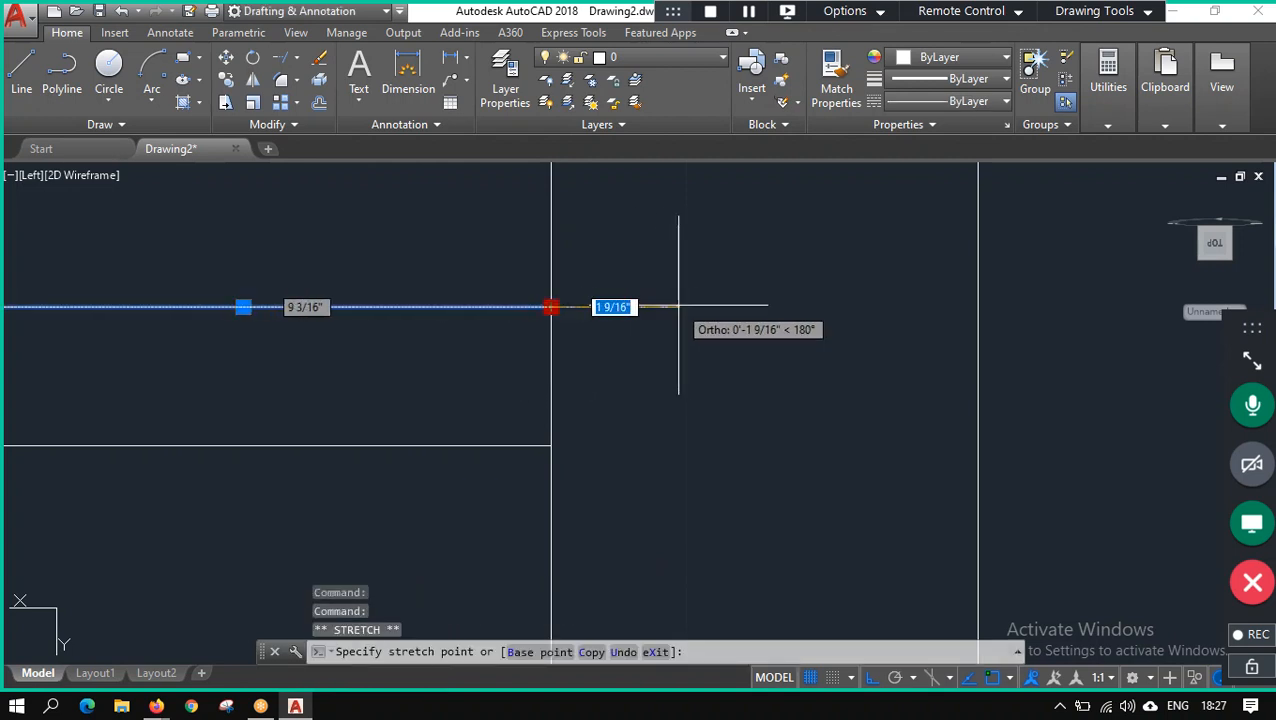
{"action": "left_click", "coordinate": [678, 307]}
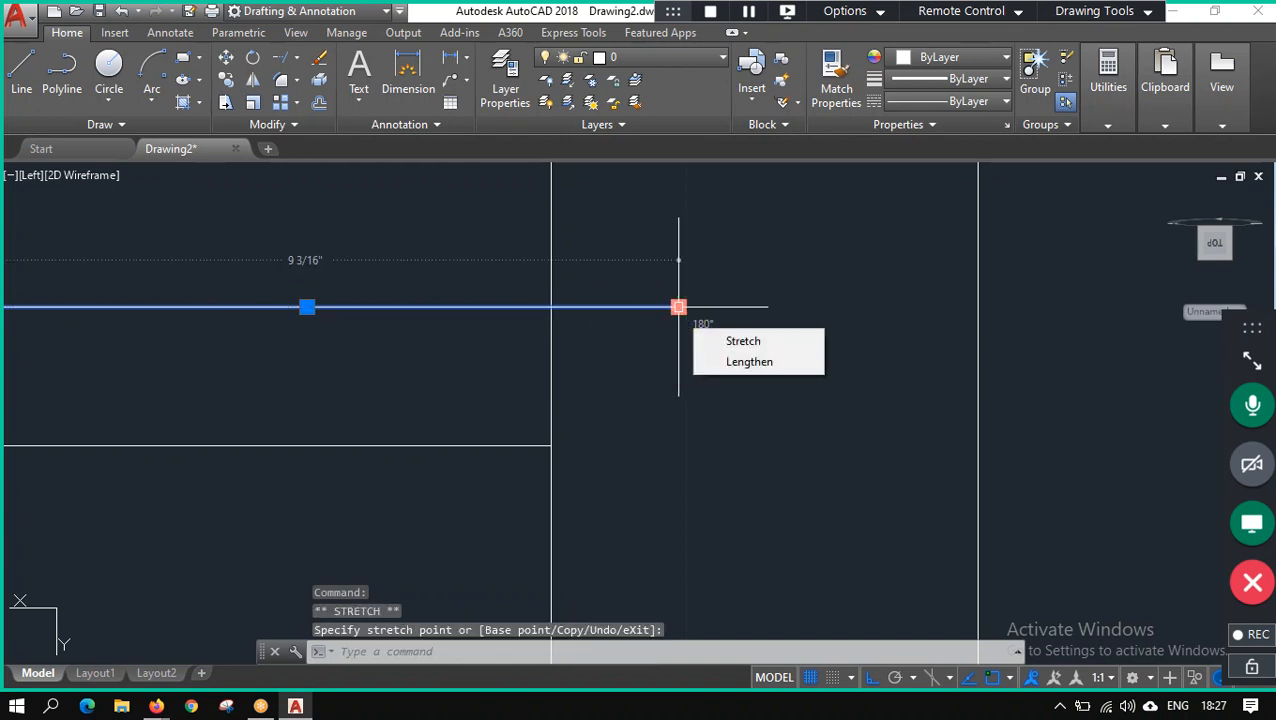
{"action": "left_click", "coordinate": [531, 444]}
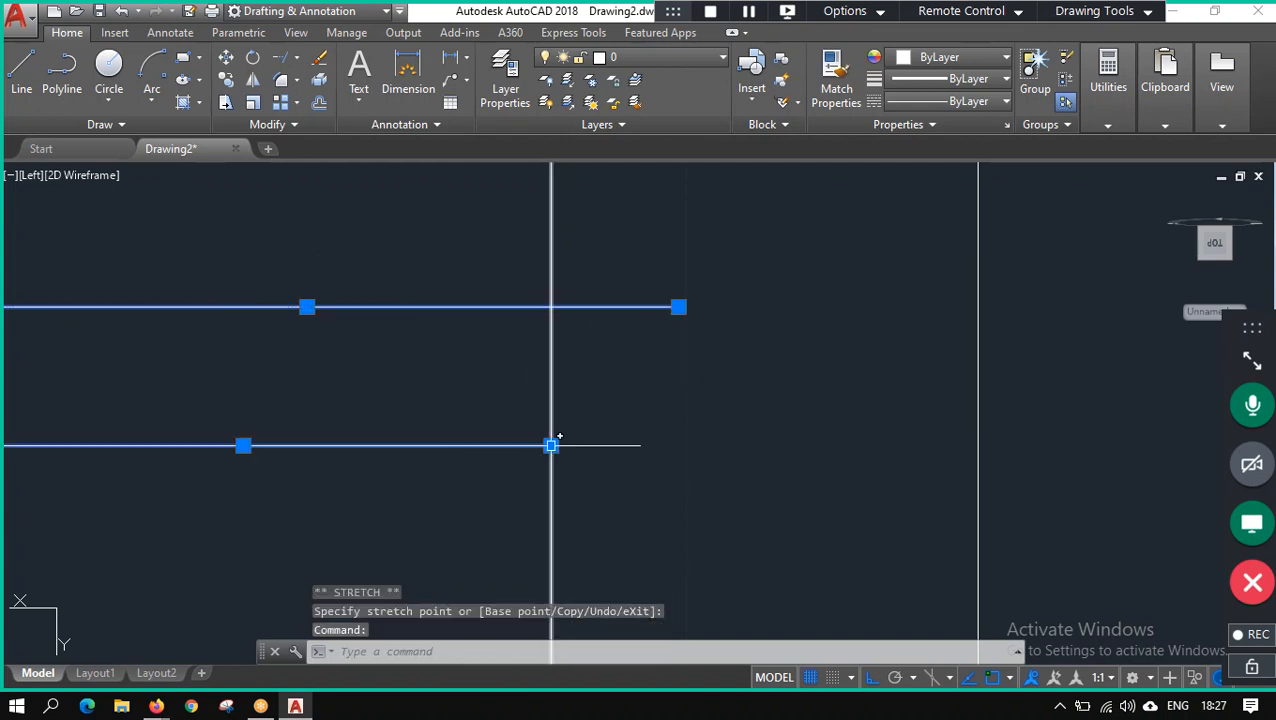
{"action": "left_click", "coordinate": [550, 445]}
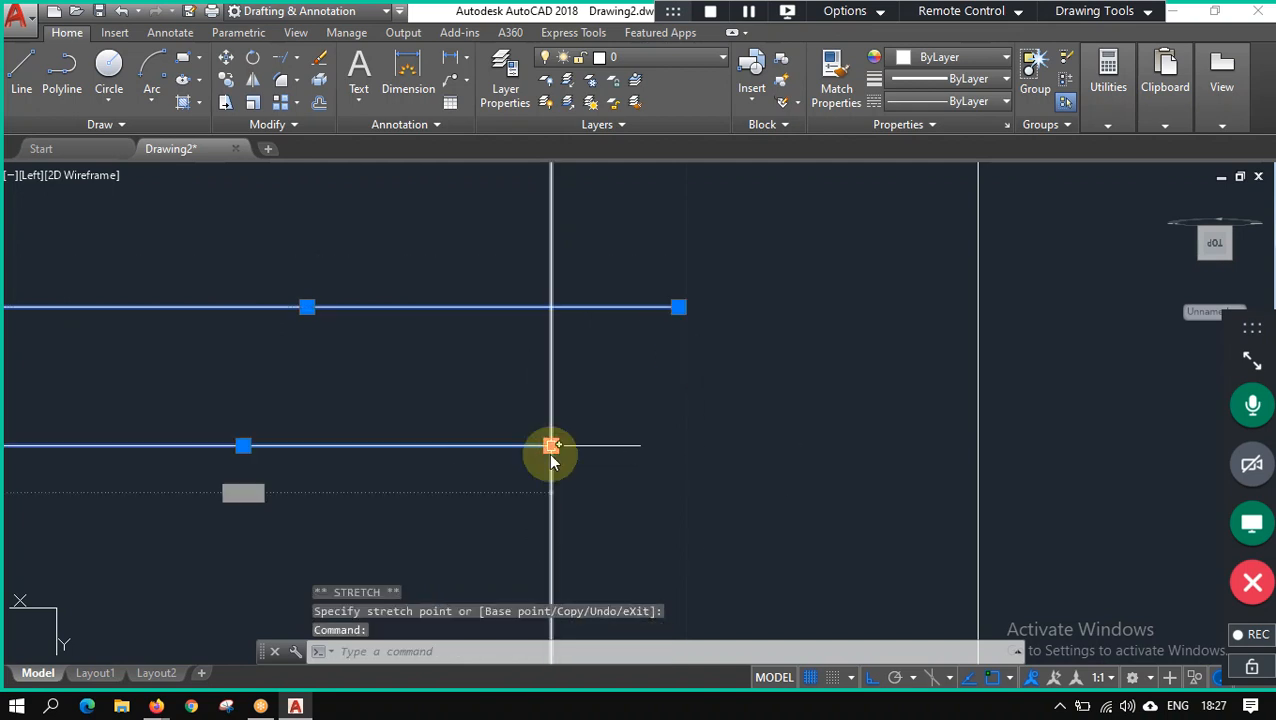
{"action": "left_click", "coordinate": [720, 461]}
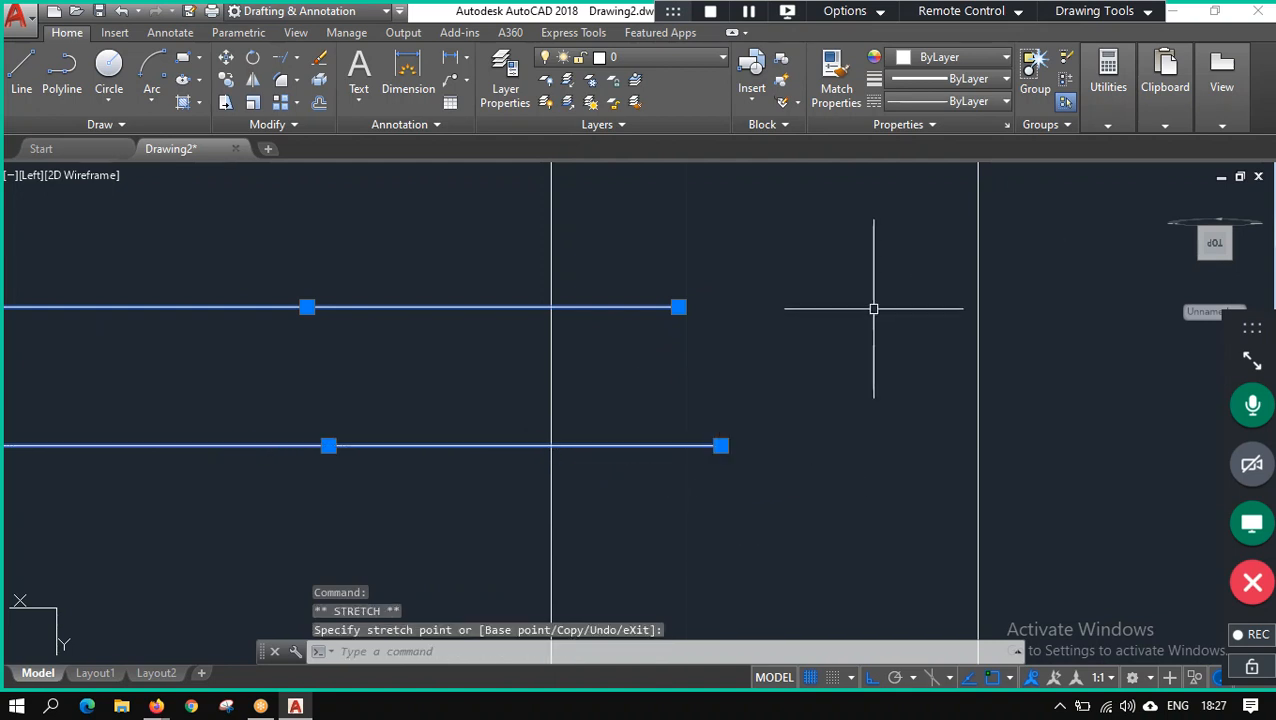
{"action": "key", "text": "Escape"}
{"action": "scroll", "coordinate": [762, 400], "scroll_direction": "down", "scroll_amount": 3}
{"action": "scroll", "coordinate": [774, 442], "scroll_direction": "up", "scroll_amount": 3}
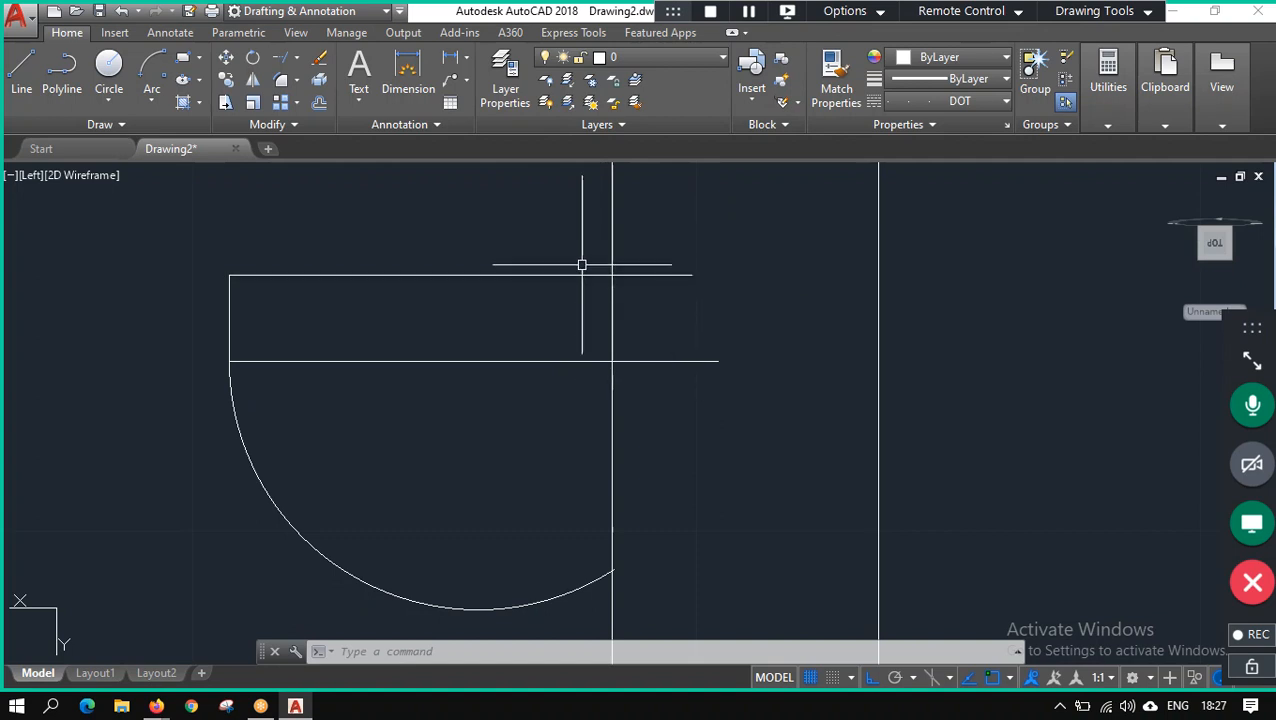
Stretch the right end of the small rectangle's upper line outward by about another 2 3/16".
{"action": "left_click", "coordinate": [675, 275]}
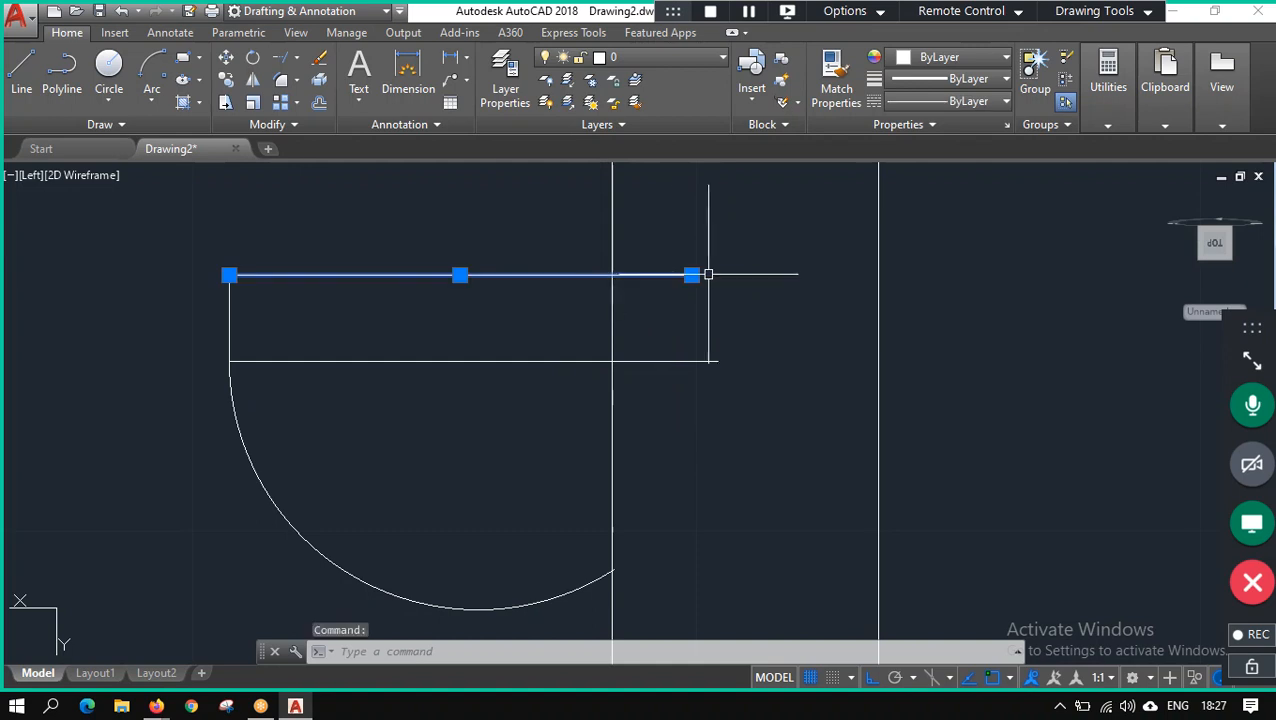
{"action": "left_click", "coordinate": [691, 275]}
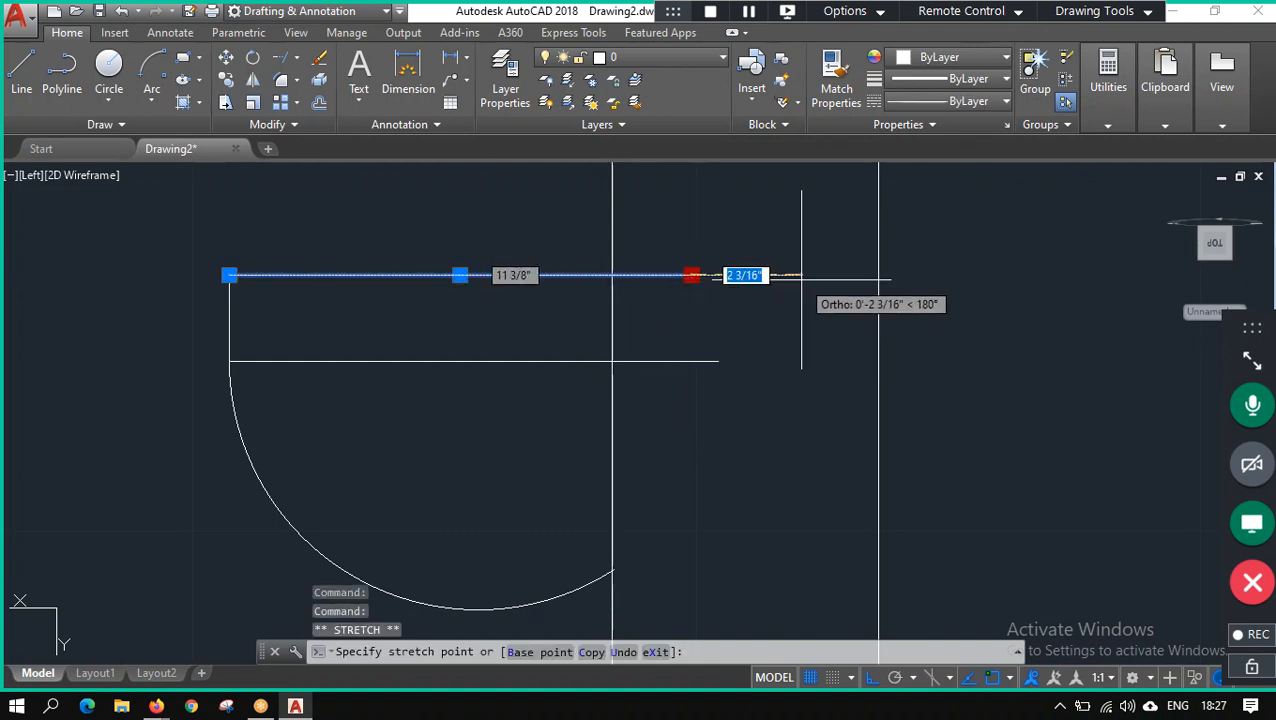
{"action": "left_click", "coordinate": [800, 275]}
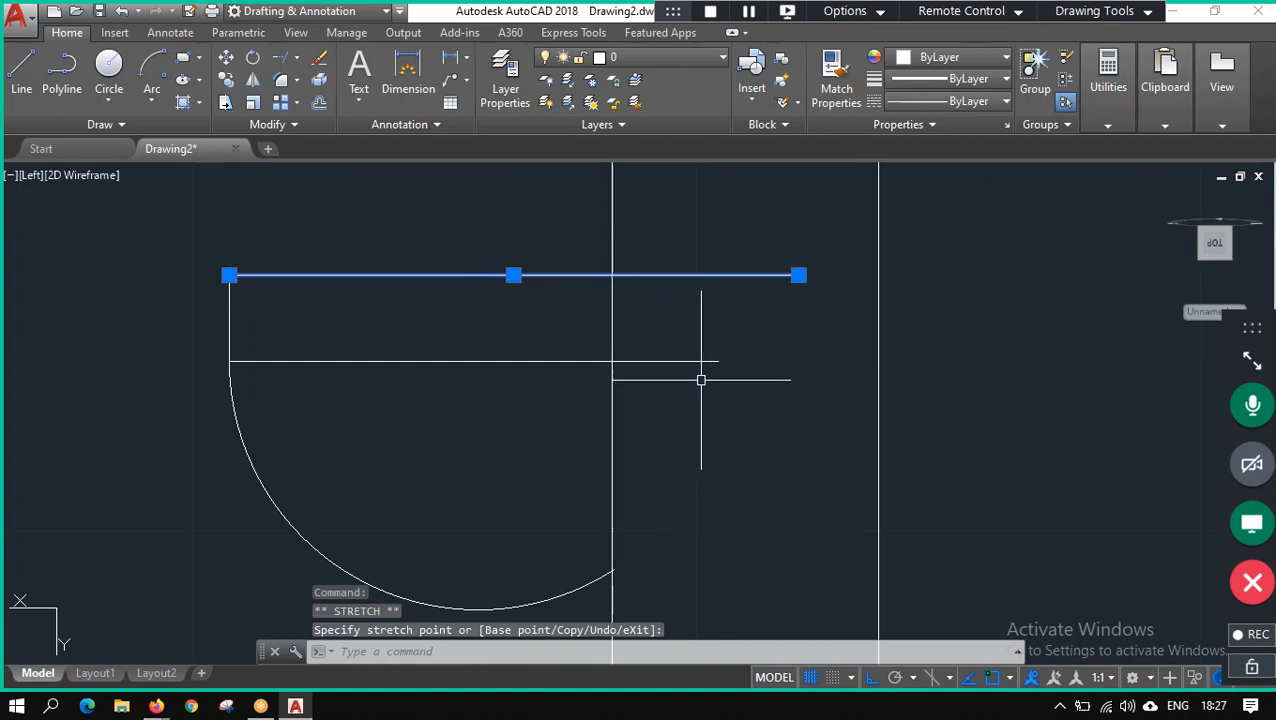
Undo the grip stretches of the small rectangle's upper and lower lines.
{"action": "key", "text": "ctrl+z"}
{"action": "key", "text": "ctrl+z"}
{"action": "key", "text": "ctrl+z"}
{"action": "key", "text": "ctrl+z"}
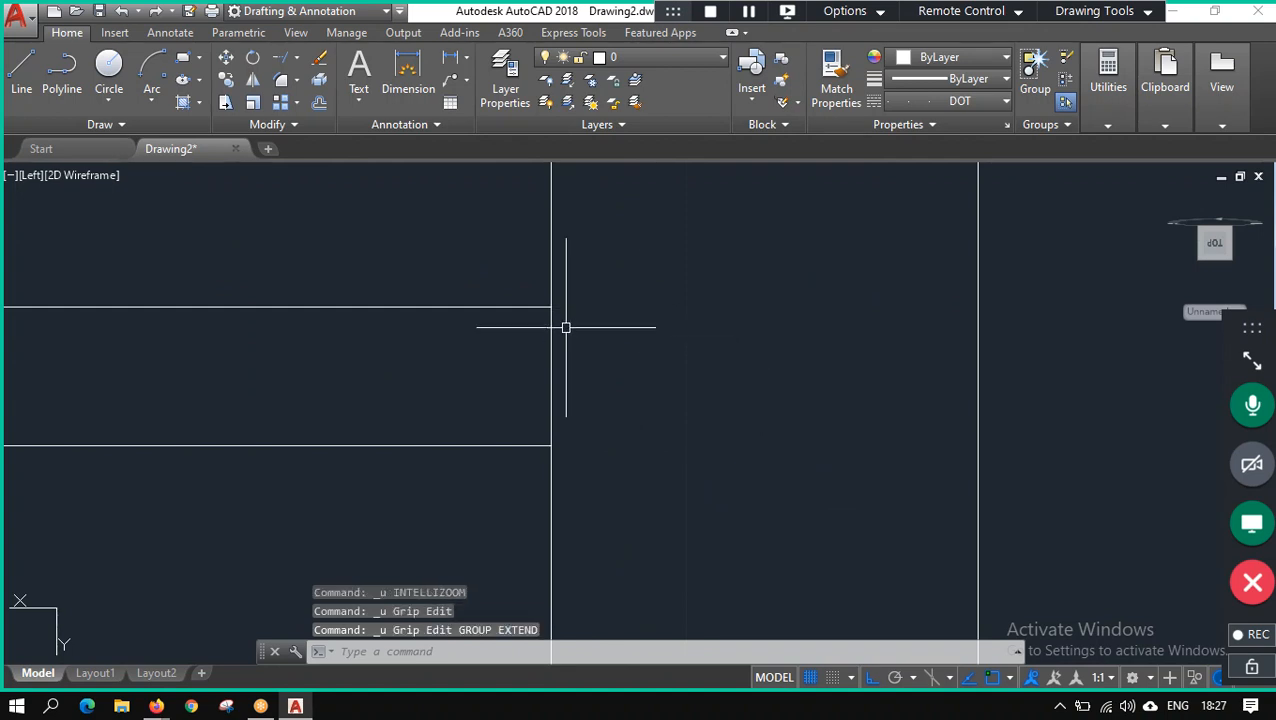
Try a Fence extend using the rectangle's upper line and the pane's right edge as boundary edges, and cancel it.
{"action": "scroll", "coordinate": [529, 280], "scroll_direction": "up", "scroll_amount": 5}
{"action": "scroll", "coordinate": [440, 195], "scroll_direction": "down", "scroll_amount": 6}
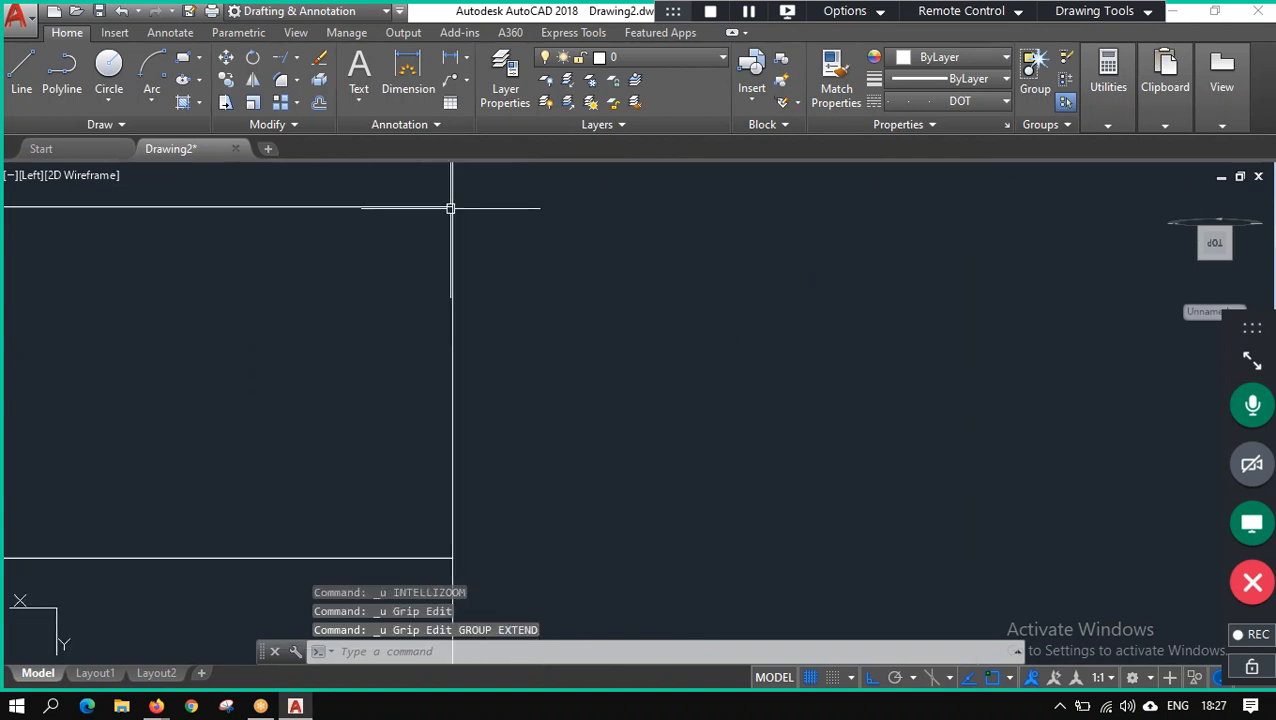
{"action": "scroll", "coordinate": [410, 294], "scroll_direction": "up", "scroll_amount": 4}
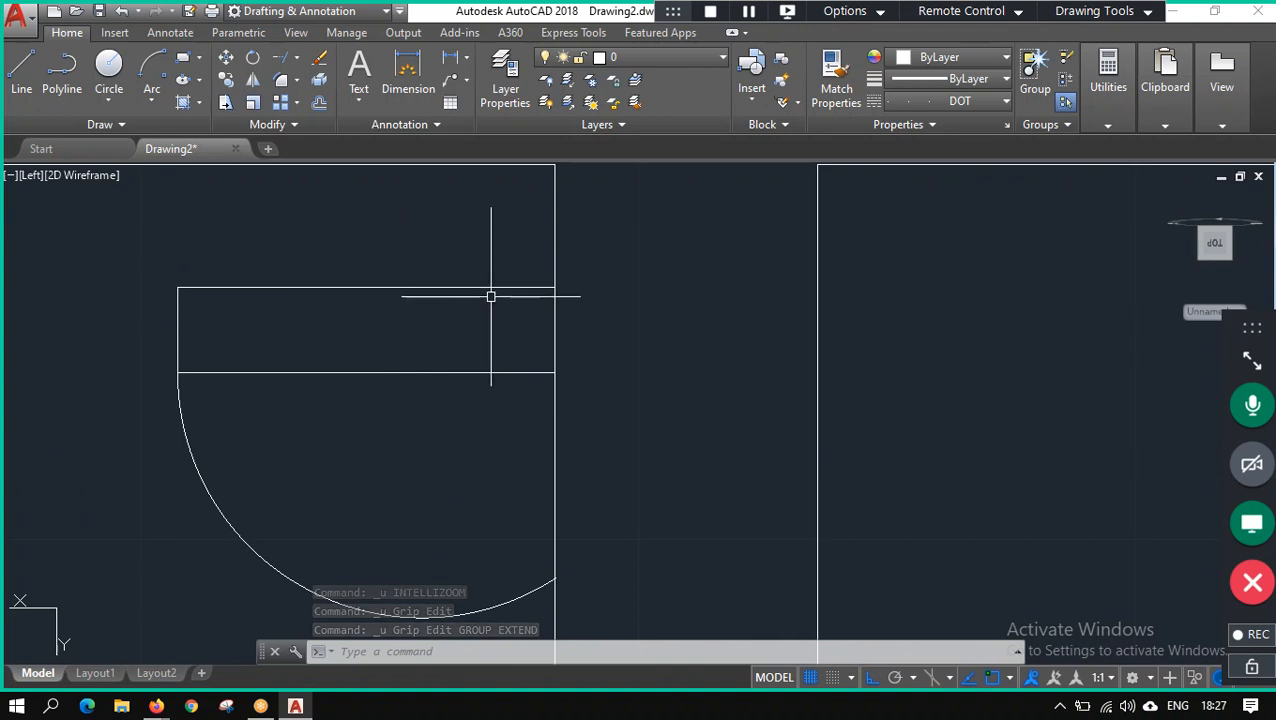
{"action": "scroll", "coordinate": [494, 297], "scroll_direction": "up", "scroll_amount": 4}
{"action": "scroll", "coordinate": [590, 296], "scroll_direction": "down", "scroll_amount": 3}
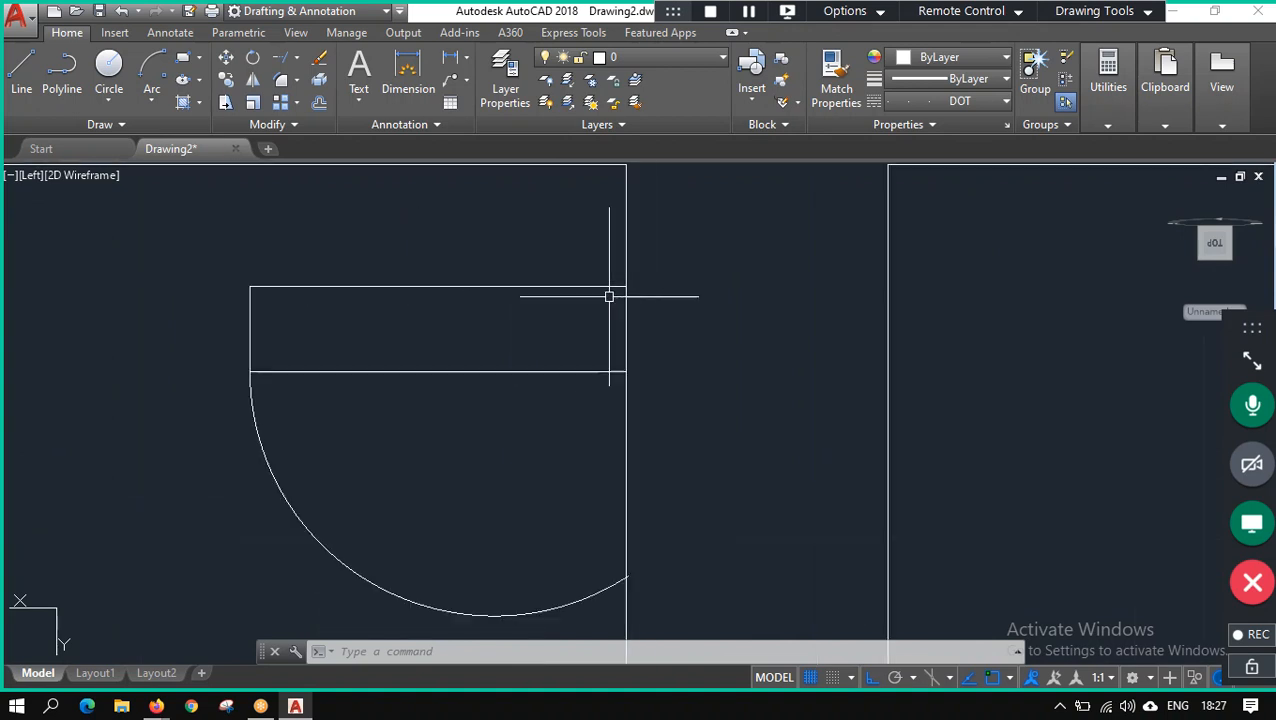
{"action": "left_click", "coordinate": [296, 58]}
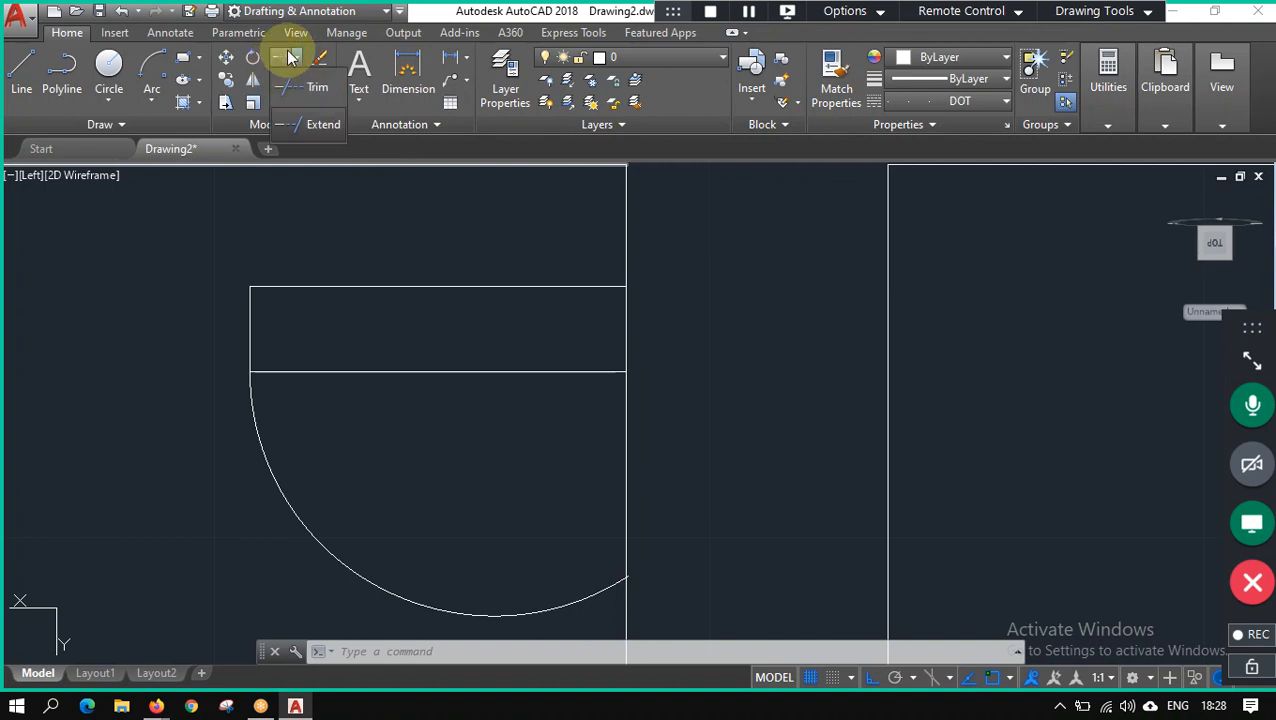
{"action": "left_click", "coordinate": [325, 124]}
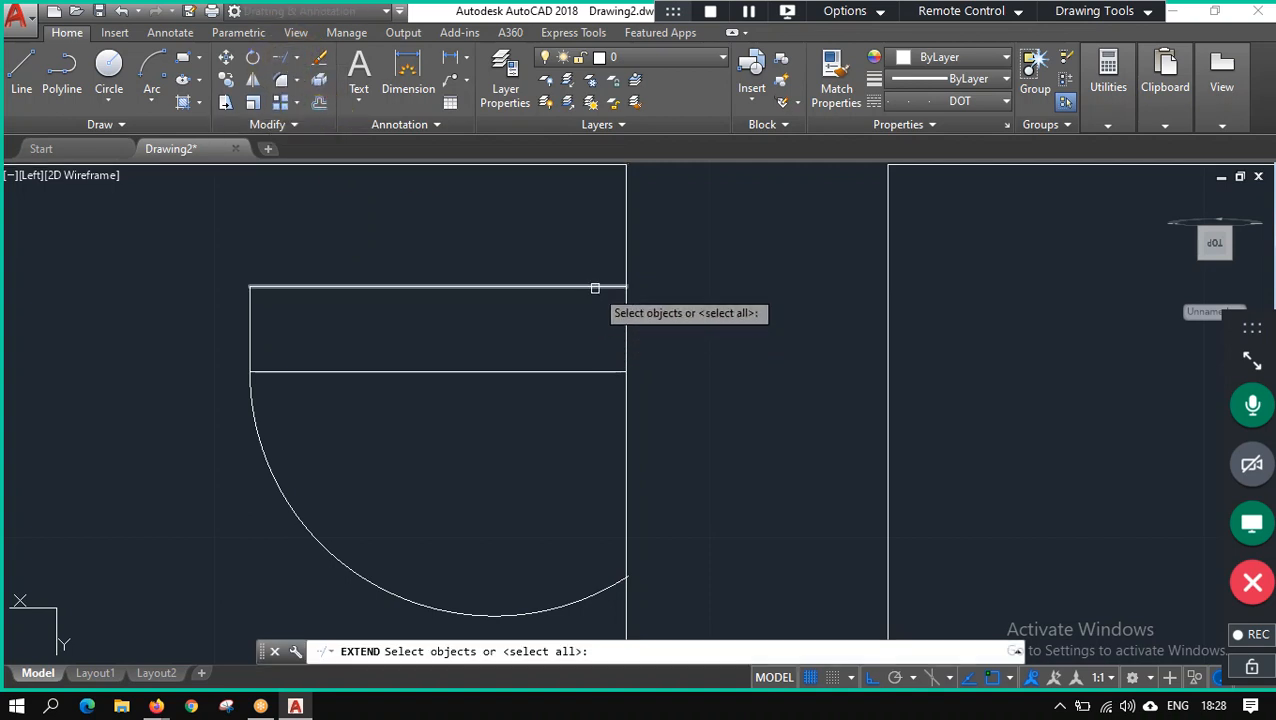
{"action": "left_click", "coordinate": [592, 287]}
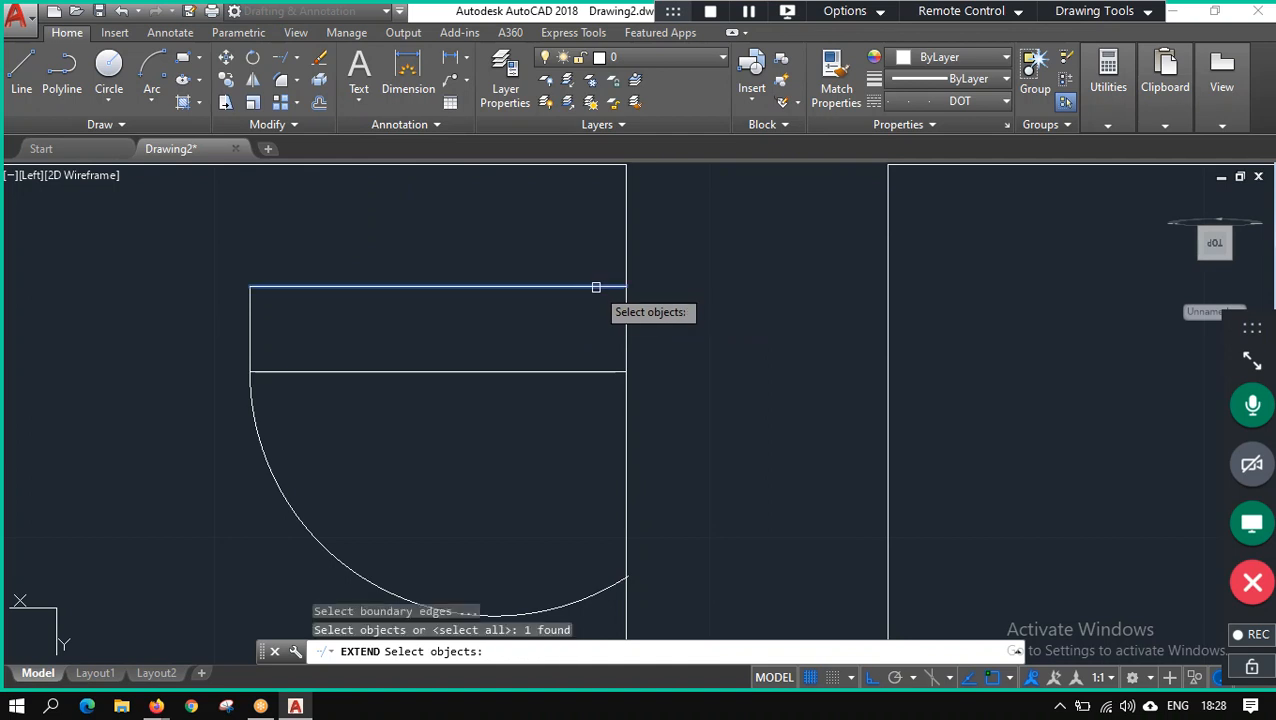
{"action": "left_click", "coordinate": [626, 220]}
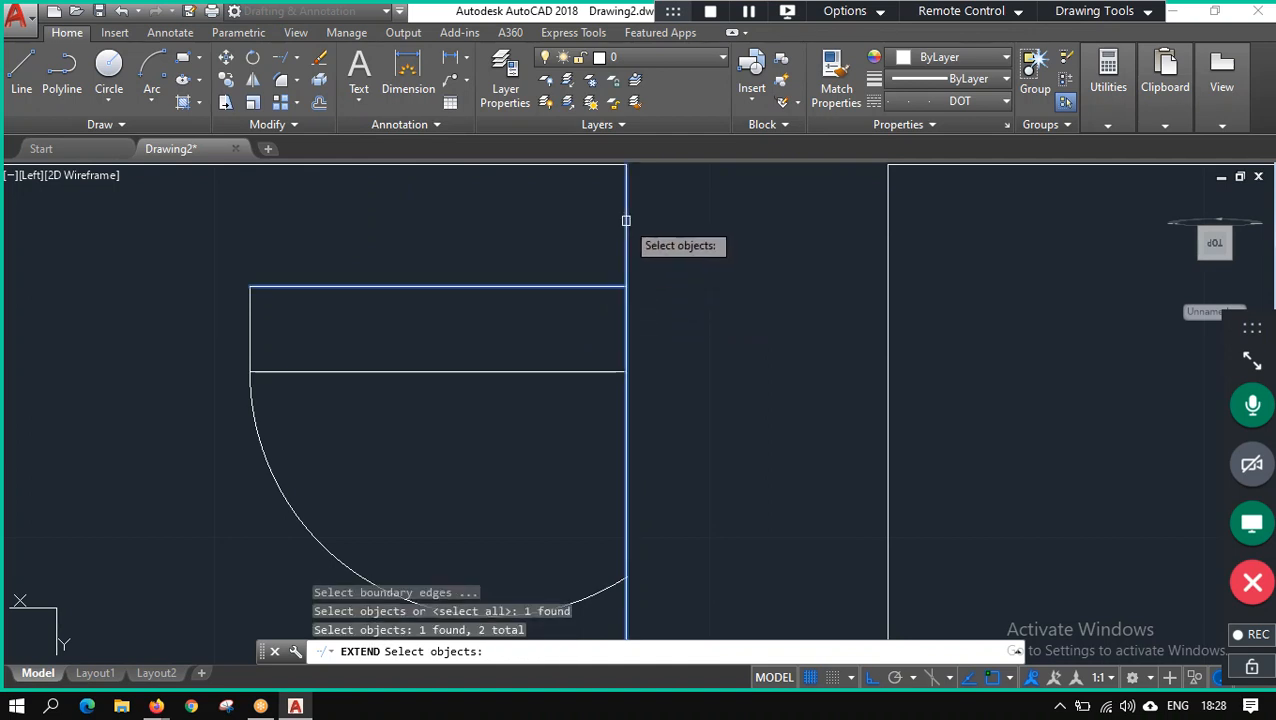
{"action": "key", "text": "Return"}
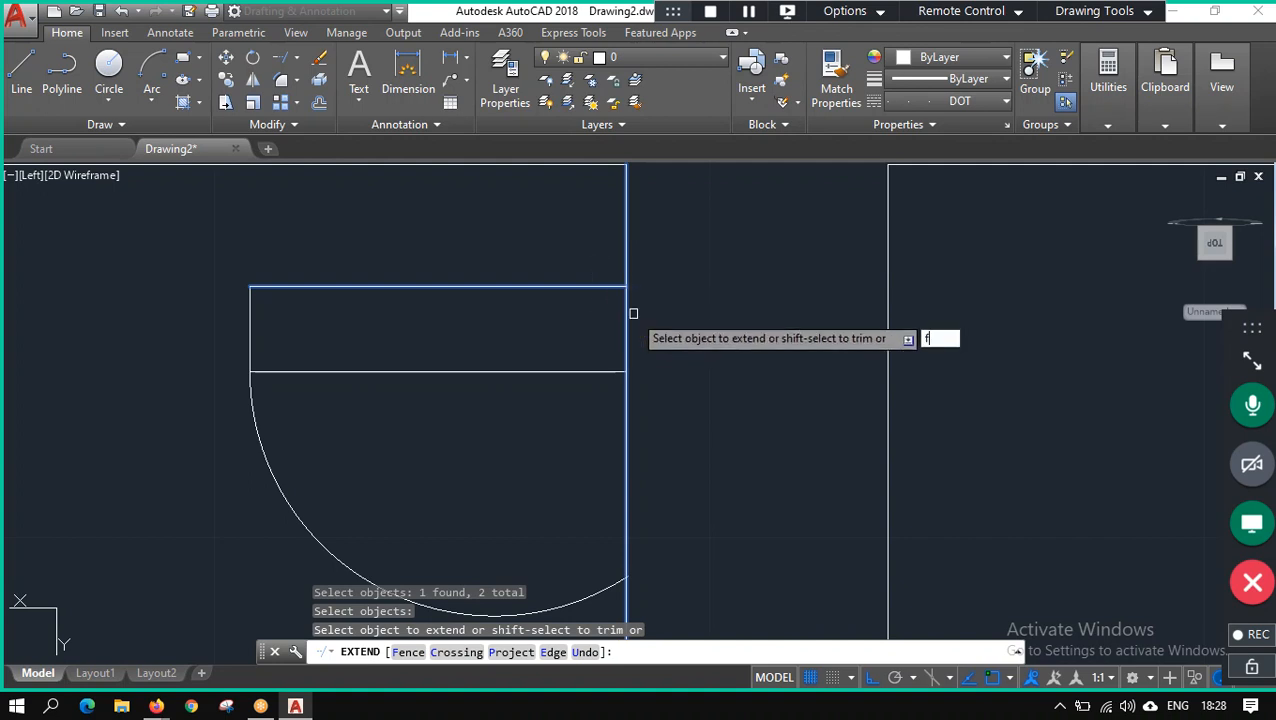
{"action": "key", "text": "Return"}
{"action": "left_click", "coordinate": [625, 316]}
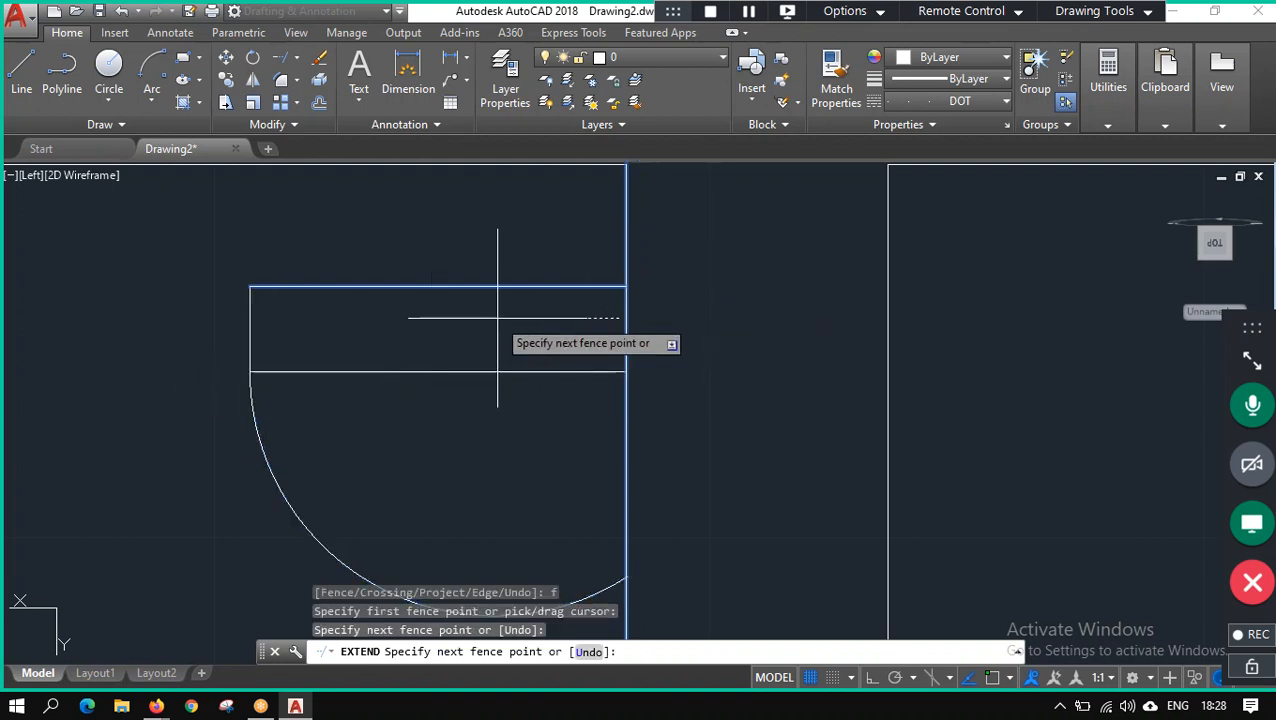
{"action": "key", "text": "Escape"}
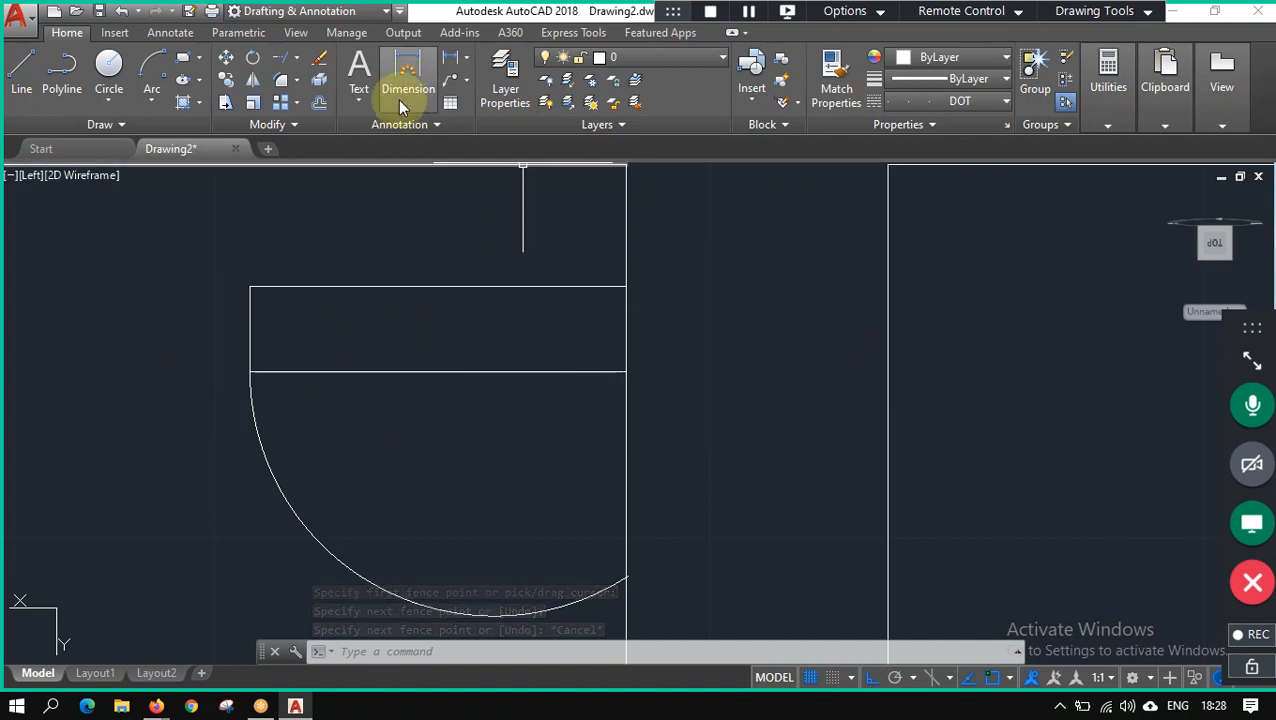
{"action": "left_click", "coordinate": [301, 61]}
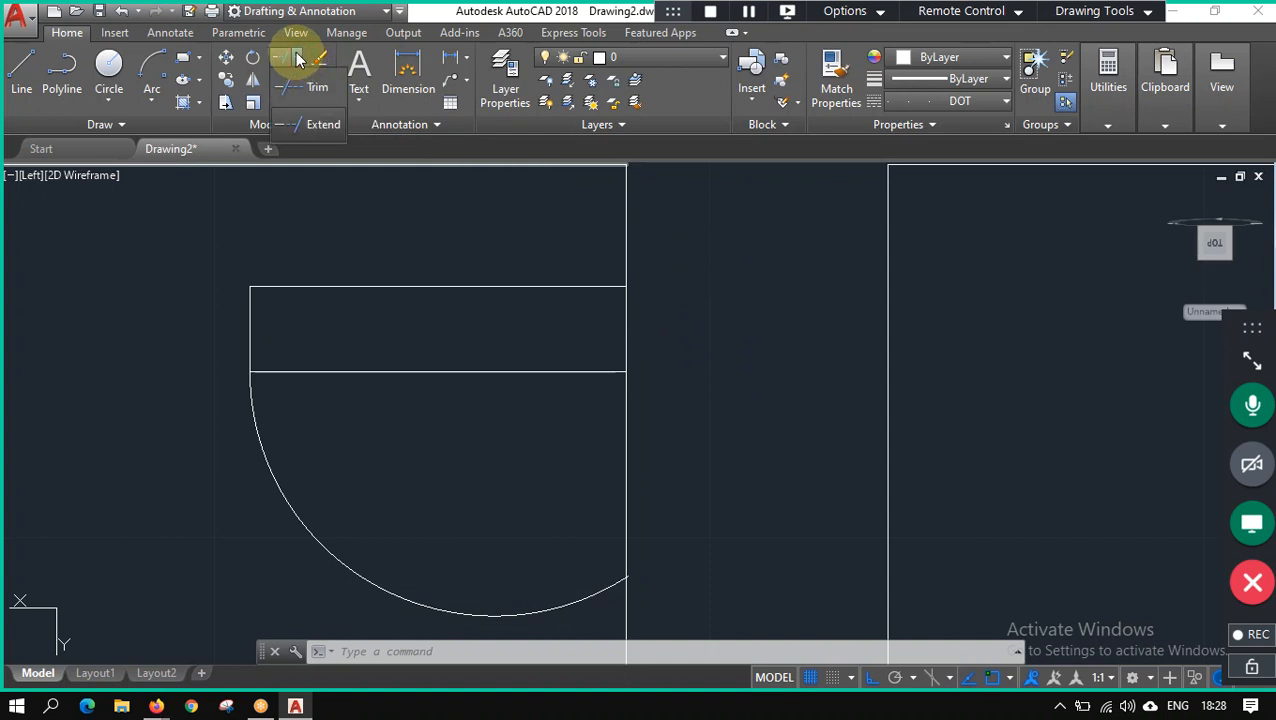
{"action": "left_click", "coordinate": [563, 18]}
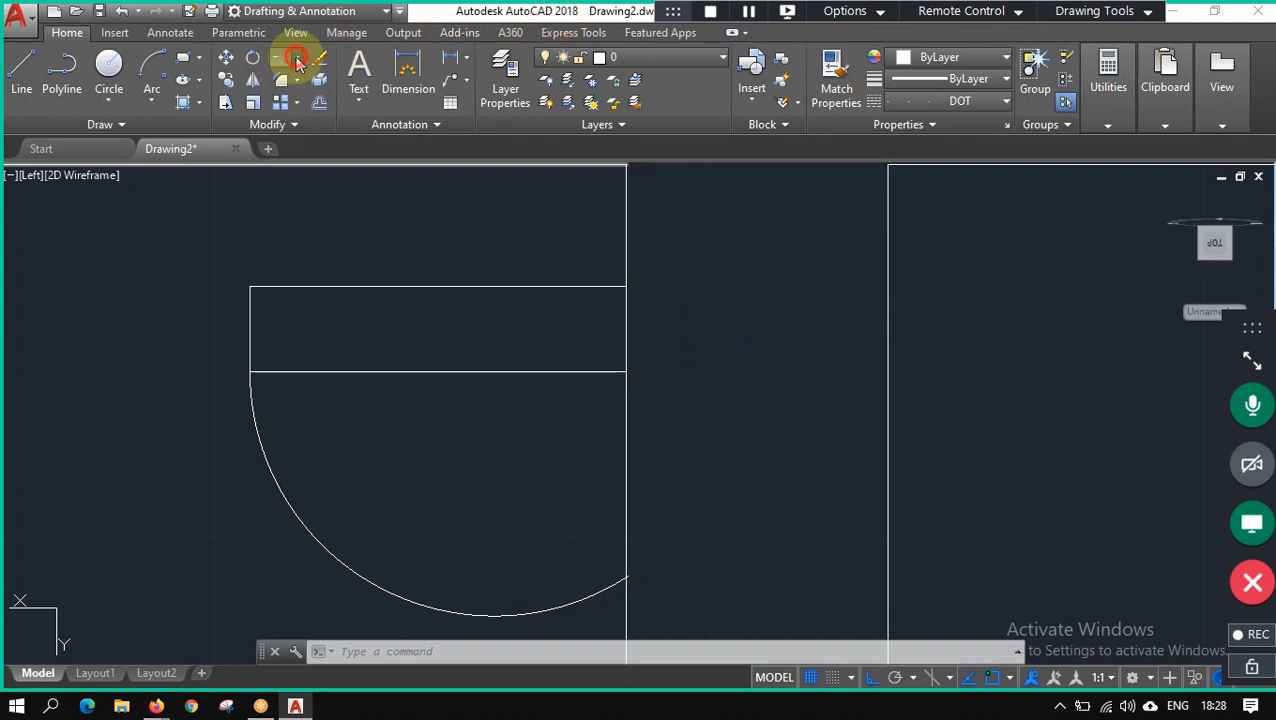
{"action": "left_click", "coordinate": [297, 63]}
{"action": "left_click", "coordinate": [527, 20]}
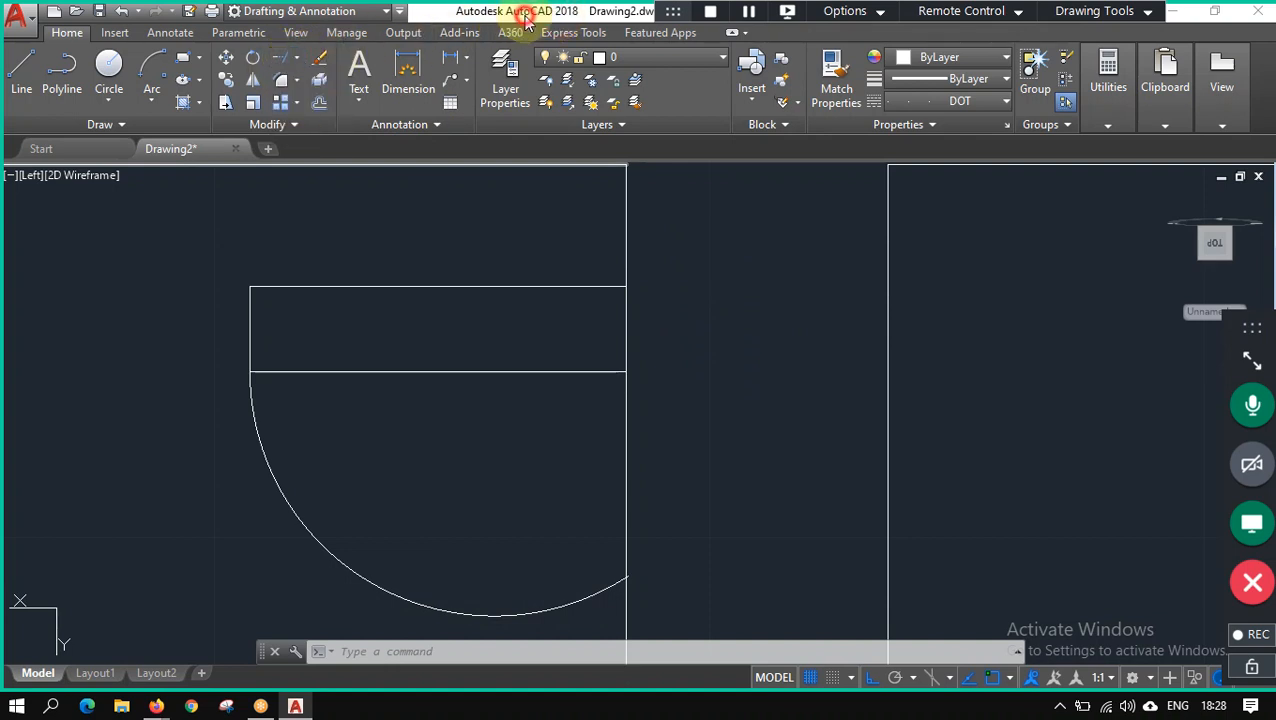
{"action": "left_click", "coordinate": [297, 63]}
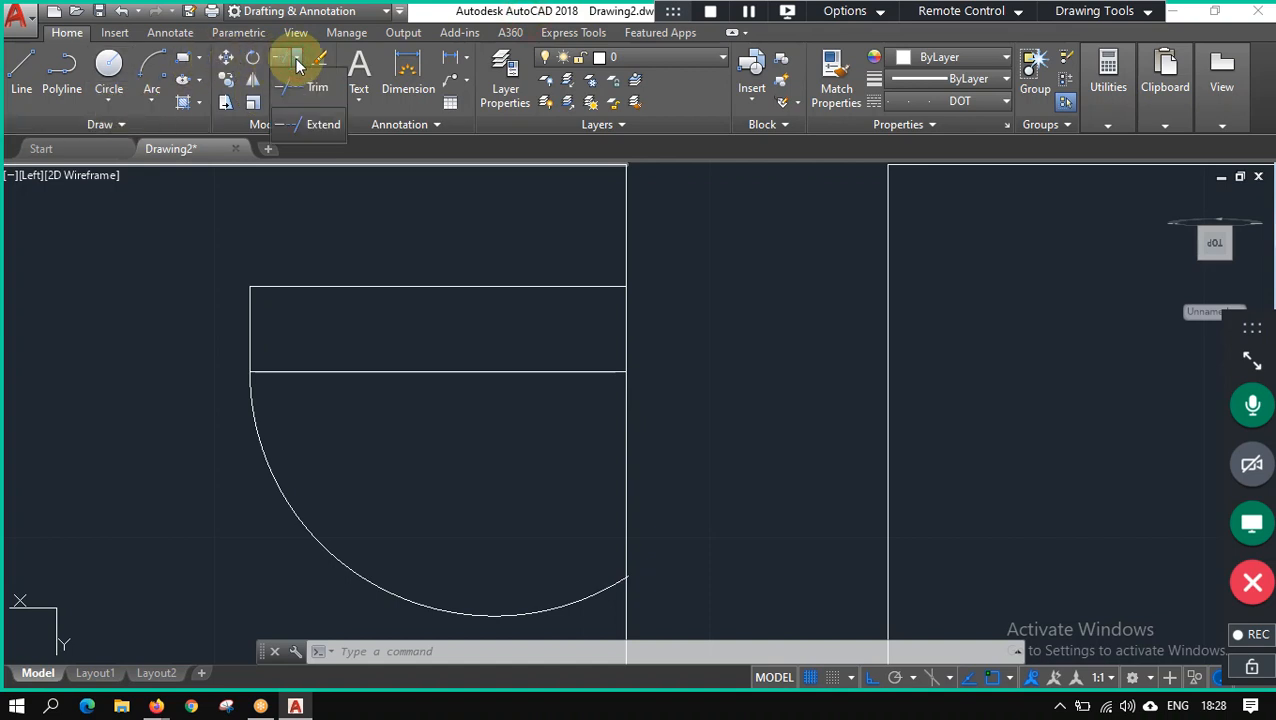
{"action": "left_click", "coordinate": [306, 121]}
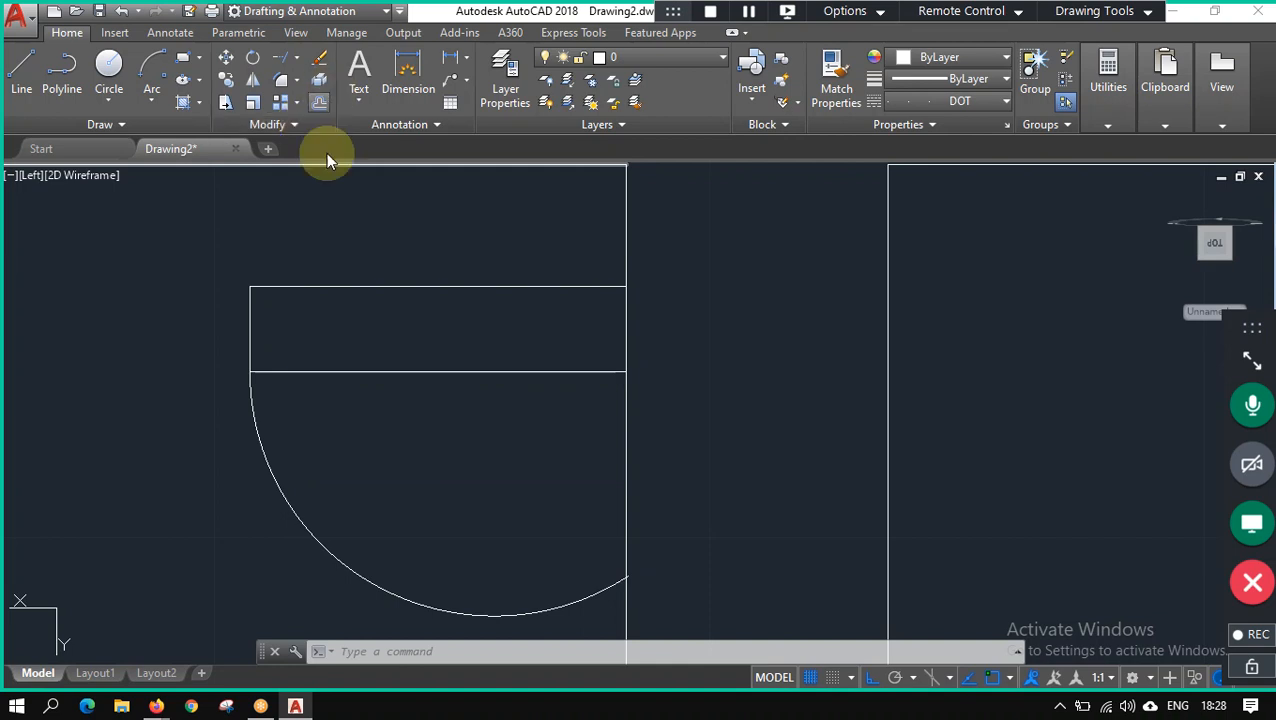
{"action": "left_click", "coordinate": [540, 287]}
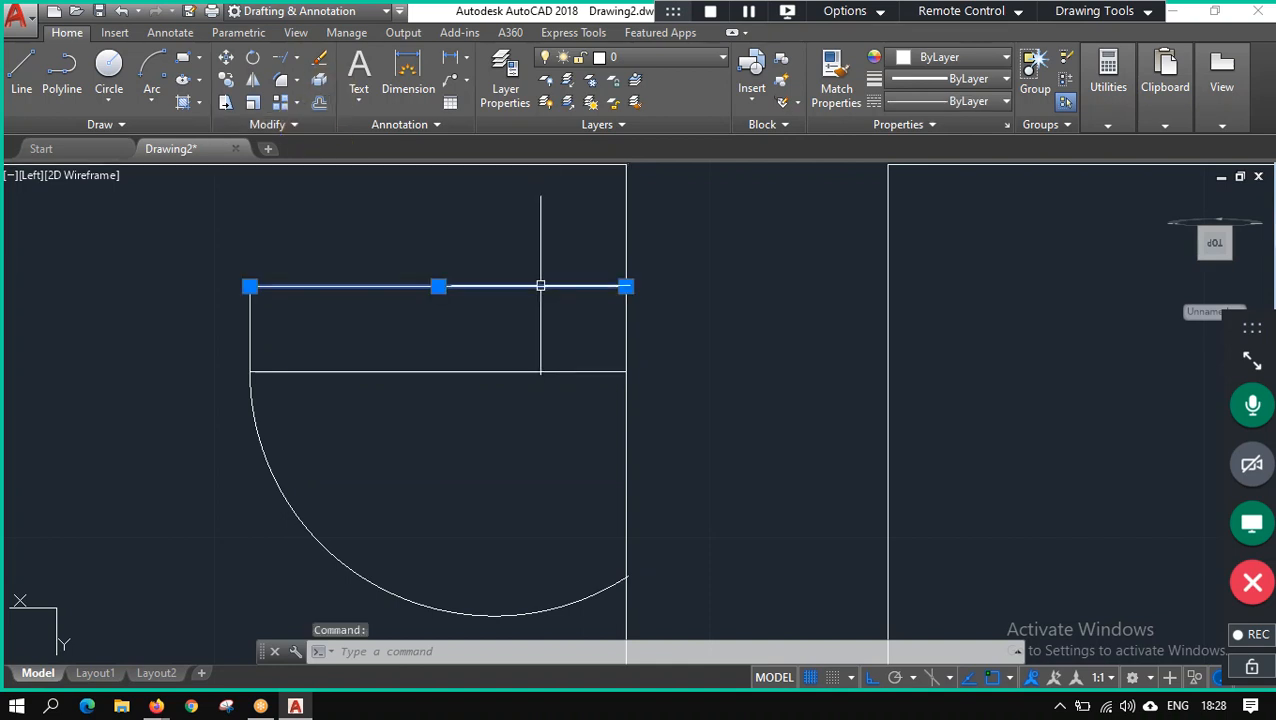
{"action": "left_click", "coordinate": [279, 62]}
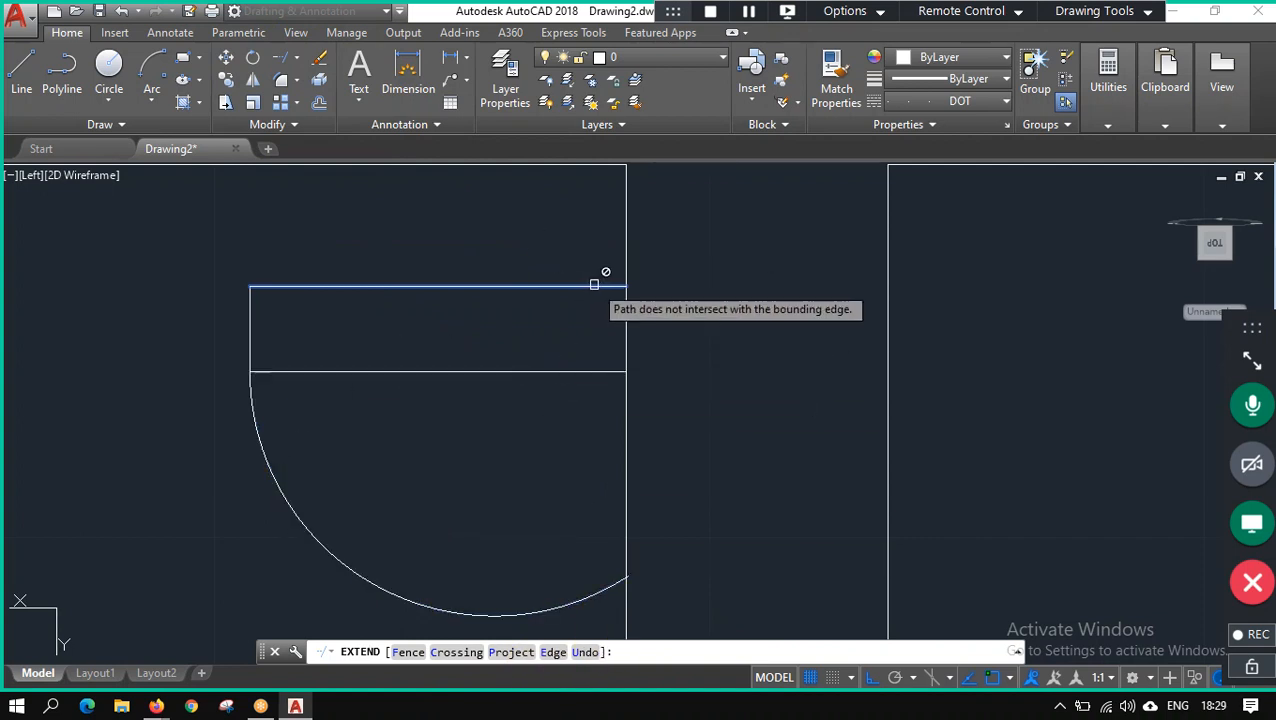
{"action": "key", "text": "Escape"}
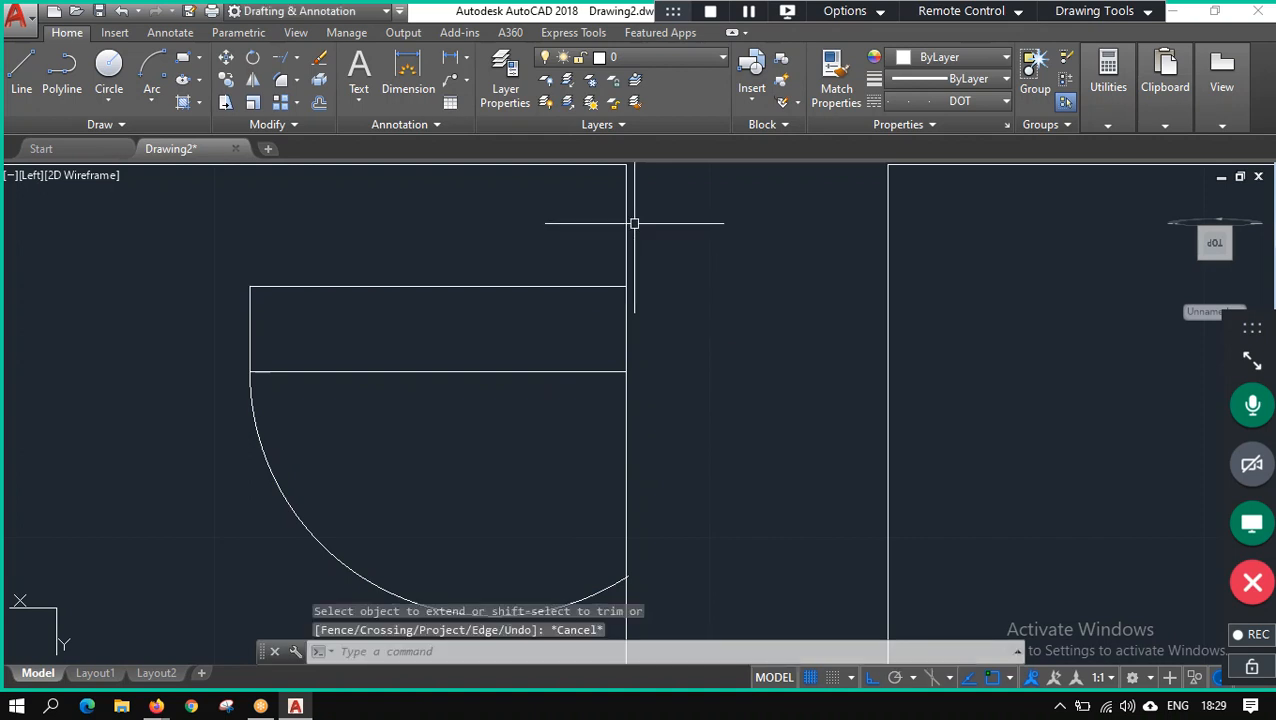
Try a Fence extend of the small rectangle's upper line, using the pane's right edge as the boundary edge.
{"action": "left_click", "coordinate": [627, 221]}
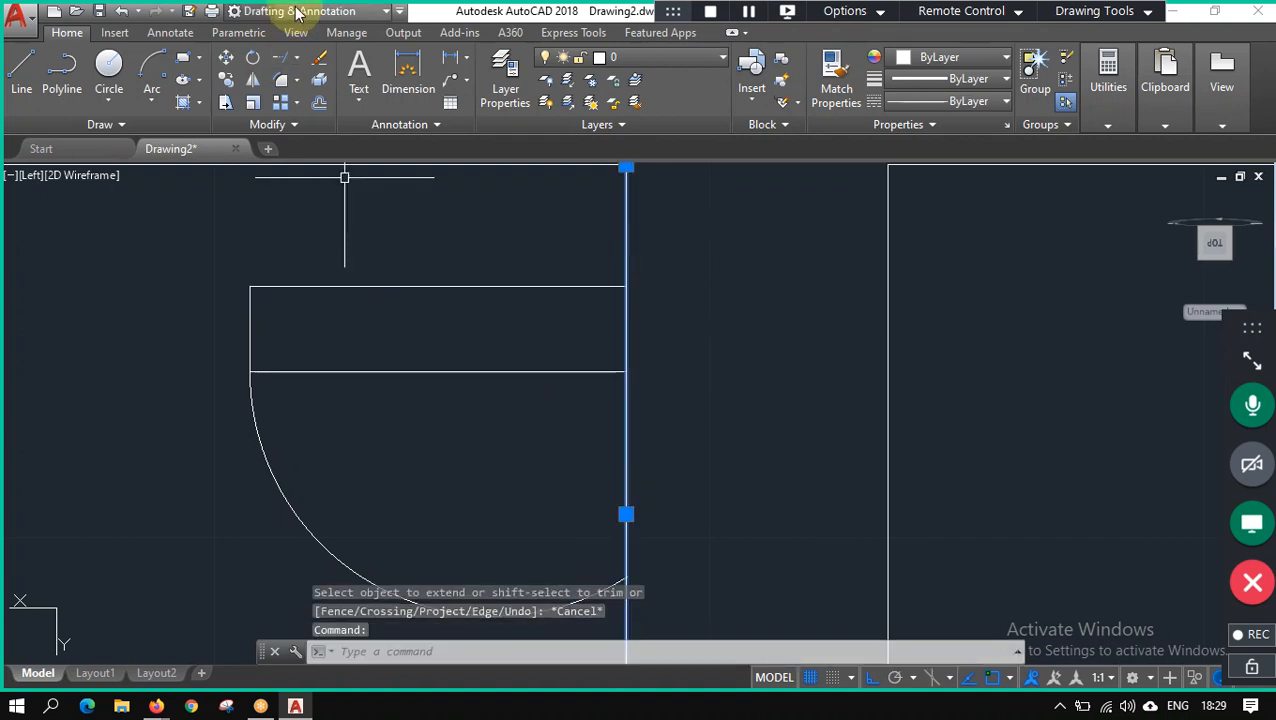
{"action": "left_click", "coordinate": [290, 62]}
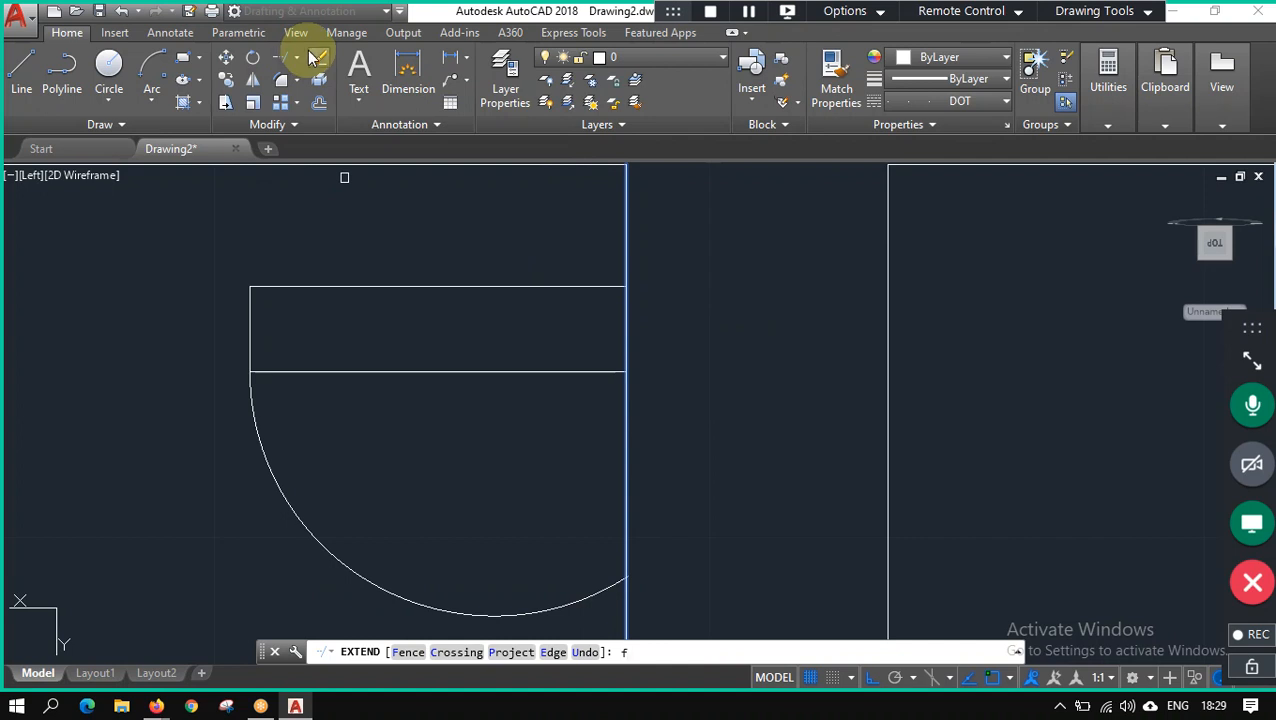
{"action": "type", "text": "f"}
{"action": "key", "text": "Return"}
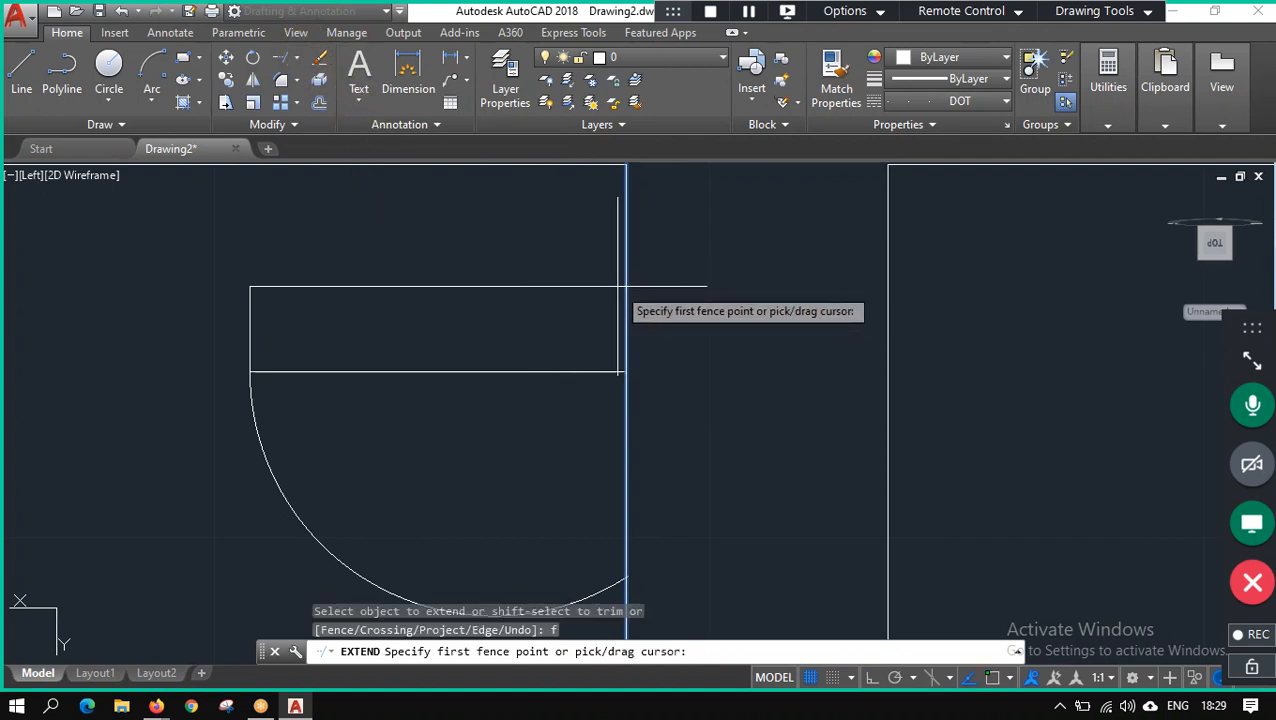
{"action": "scroll", "coordinate": [616, 288], "scroll_direction": "up", "scroll_amount": 5}
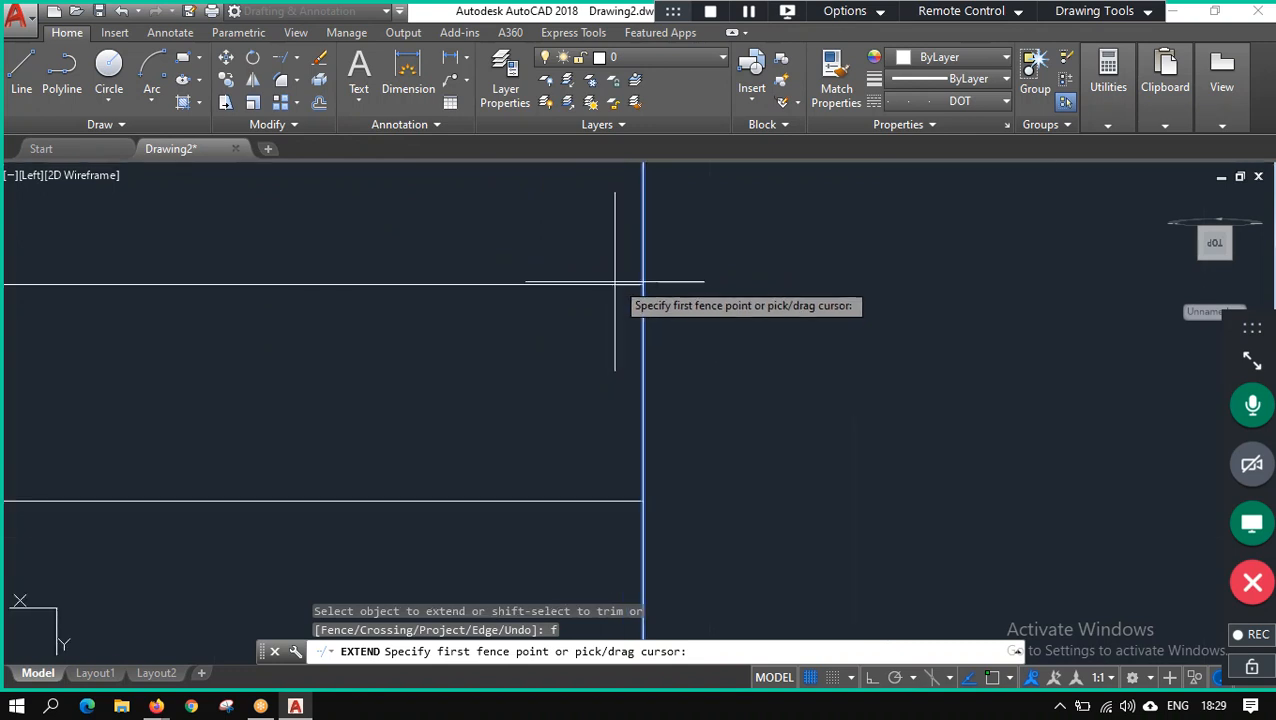
{"action": "left_click", "coordinate": [684, 287]}
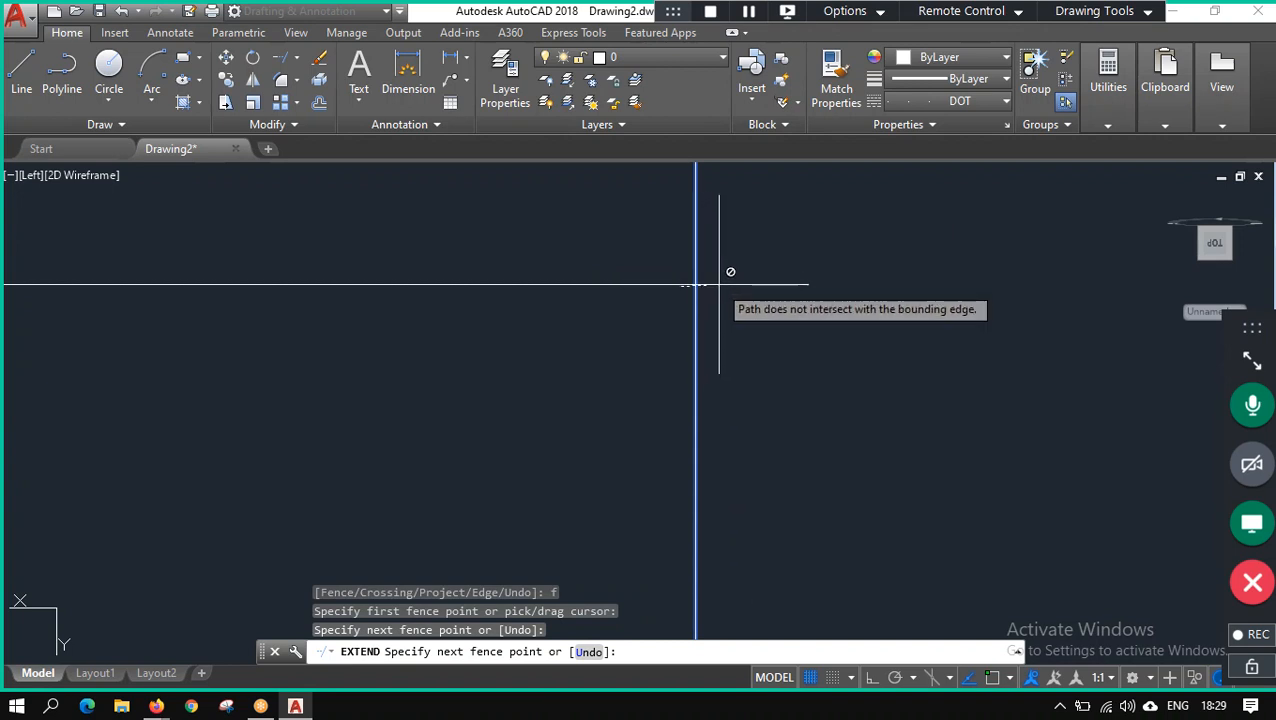
{"action": "left_click", "coordinate": [709, 286]}
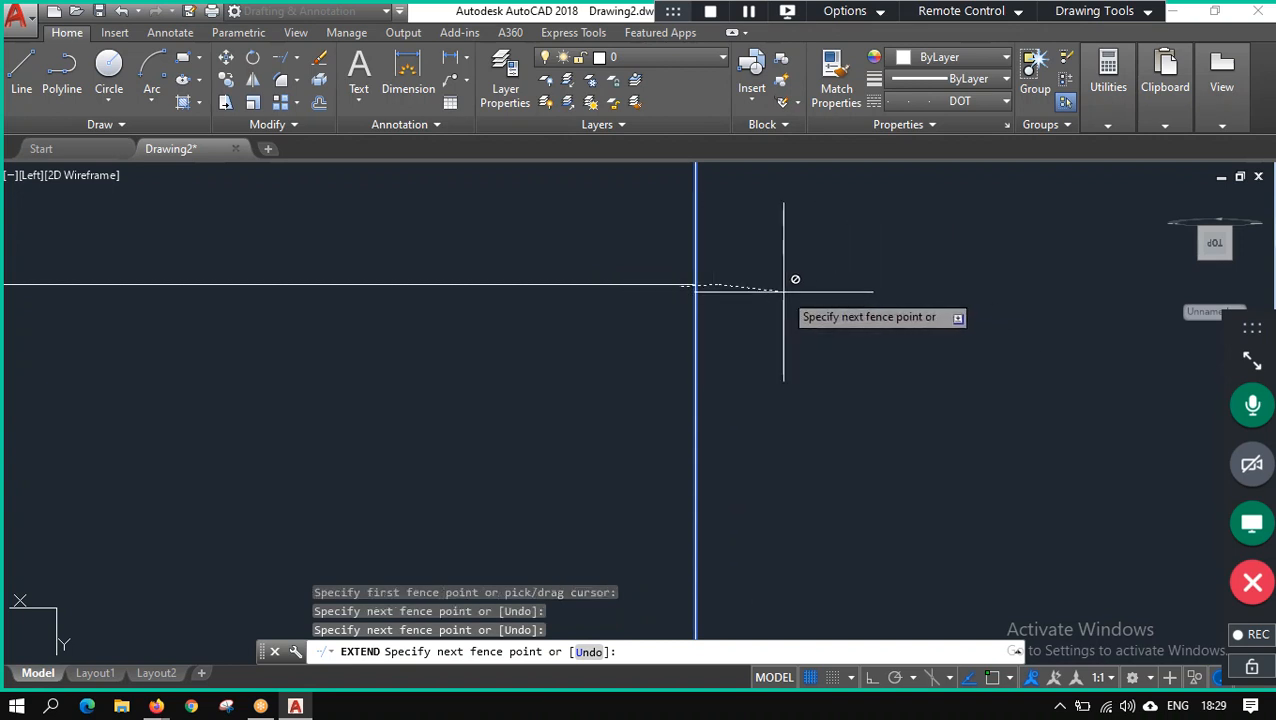
{"action": "key", "text": "Return"}
Examine where the small rectangle's upper line meets the pane's right edge, and cancel the Extend command.
{"action": "scroll", "coordinate": [522, 379], "scroll_direction": "down", "scroll_amount": 6}
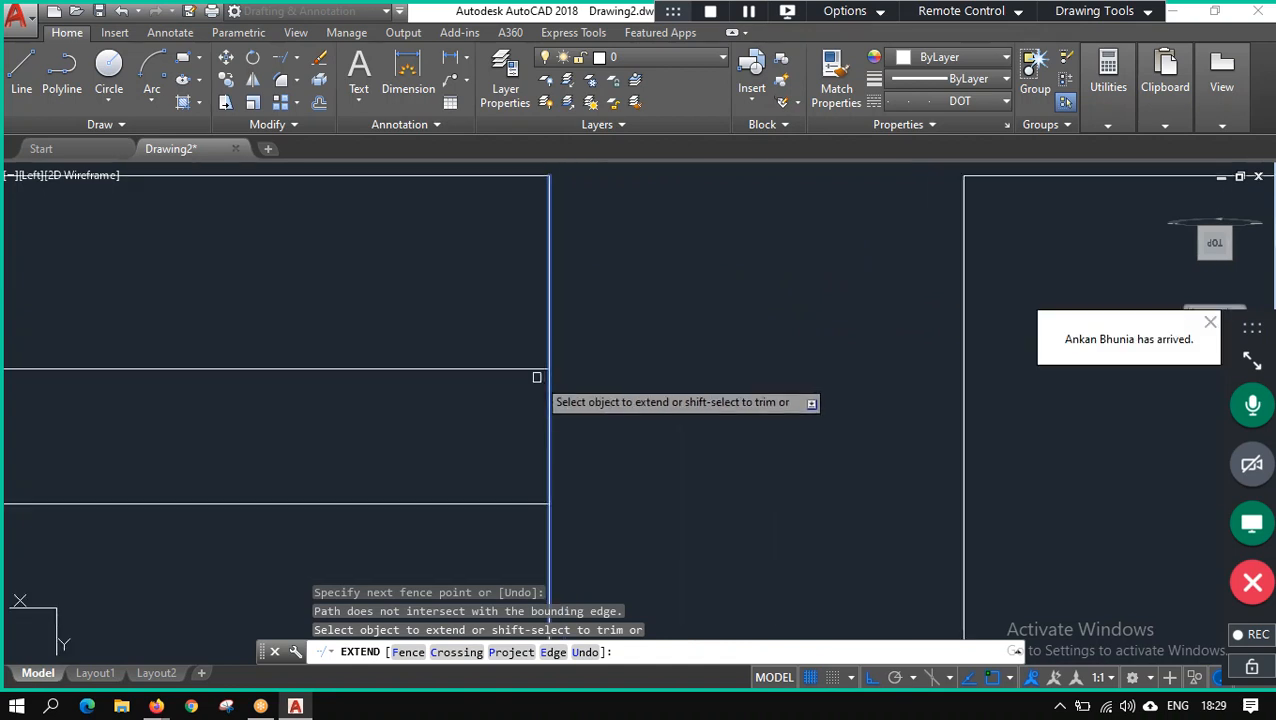
{"action": "scroll", "coordinate": [536, 376], "scroll_direction": "up", "scroll_amount": 5}
{"action": "scroll", "coordinate": [640, 334], "scroll_direction": "up", "scroll_amount": 5}
{"action": "scroll", "coordinate": [538, 317], "scroll_direction": "up", "scroll_amount": 5}
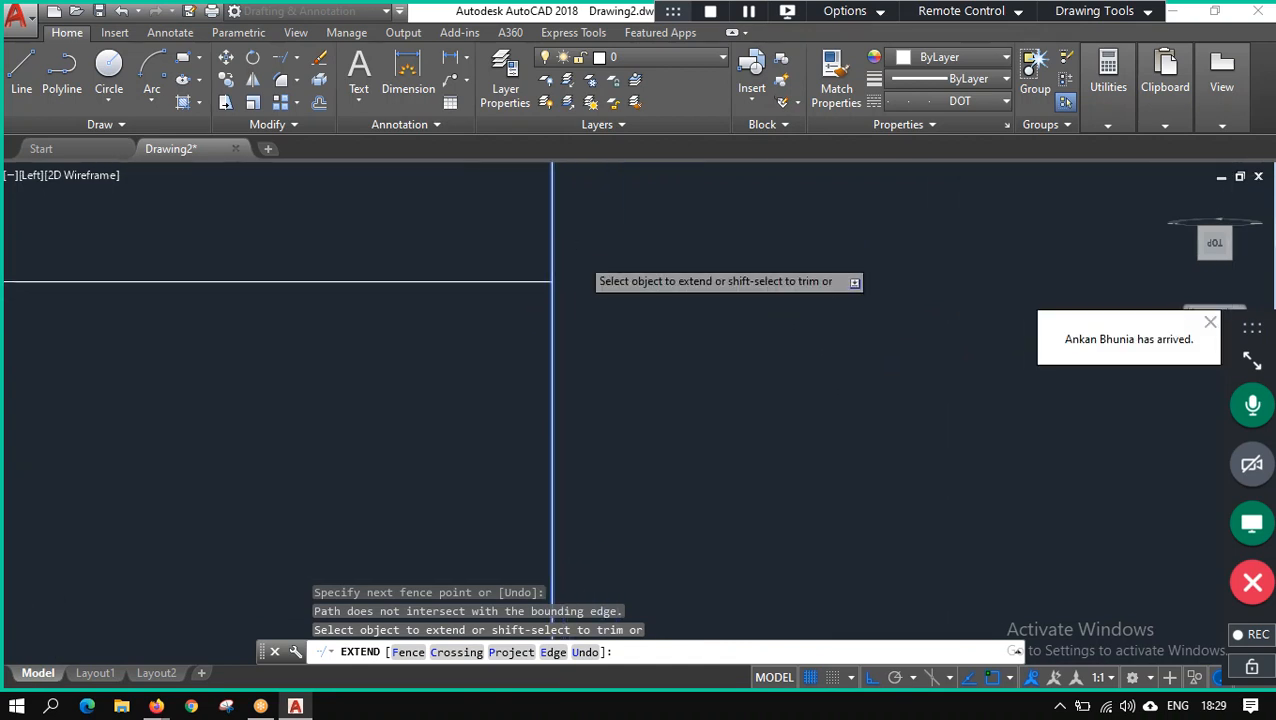
{"action": "scroll", "coordinate": [547, 302], "scroll_direction": "up", "scroll_amount": 5}
{"action": "scroll", "coordinate": [240, 351], "scroll_direction": "down", "scroll_amount": 5}
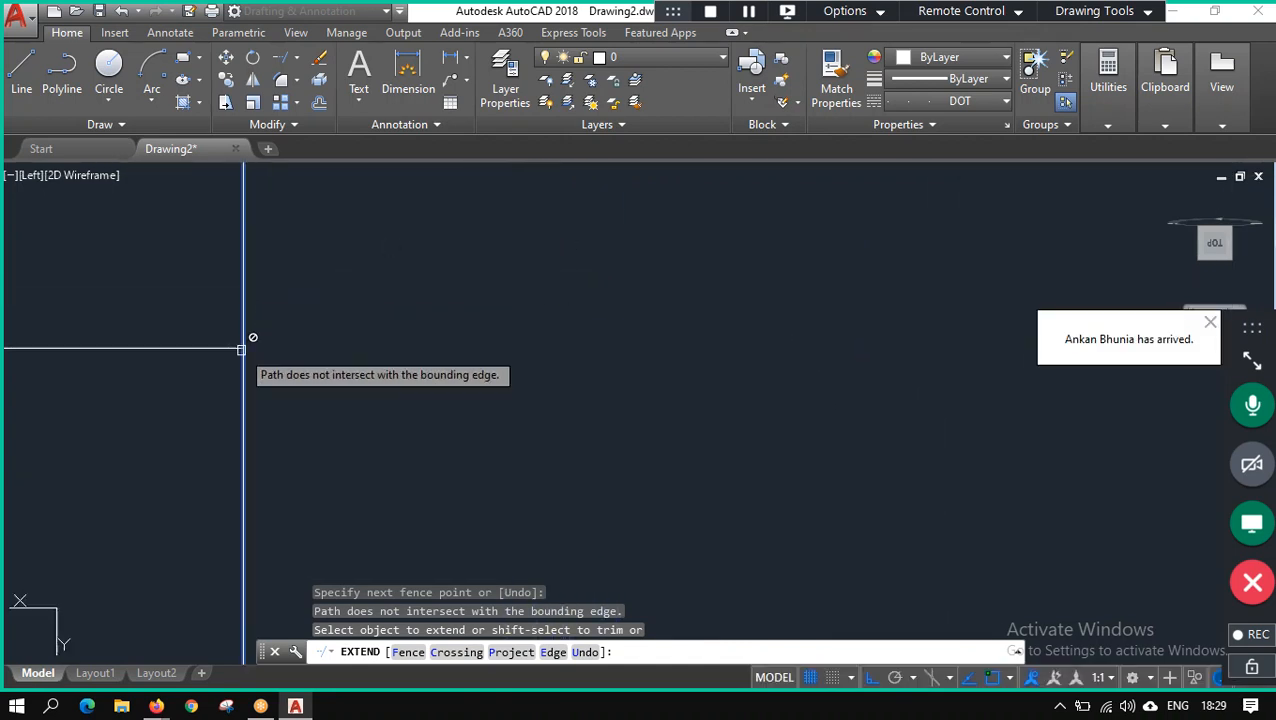
{"action": "scroll", "coordinate": [167, 430], "scroll_direction": "down", "scroll_amount": 6}
{"action": "scroll", "coordinate": [167, 443], "scroll_direction": "down", "scroll_amount": 3}
{"action": "scroll", "coordinate": [108, 447], "scroll_direction": "up", "scroll_amount": 3}
{"action": "scroll", "coordinate": [80, 480], "scroll_direction": "down", "scroll_amount": 1}
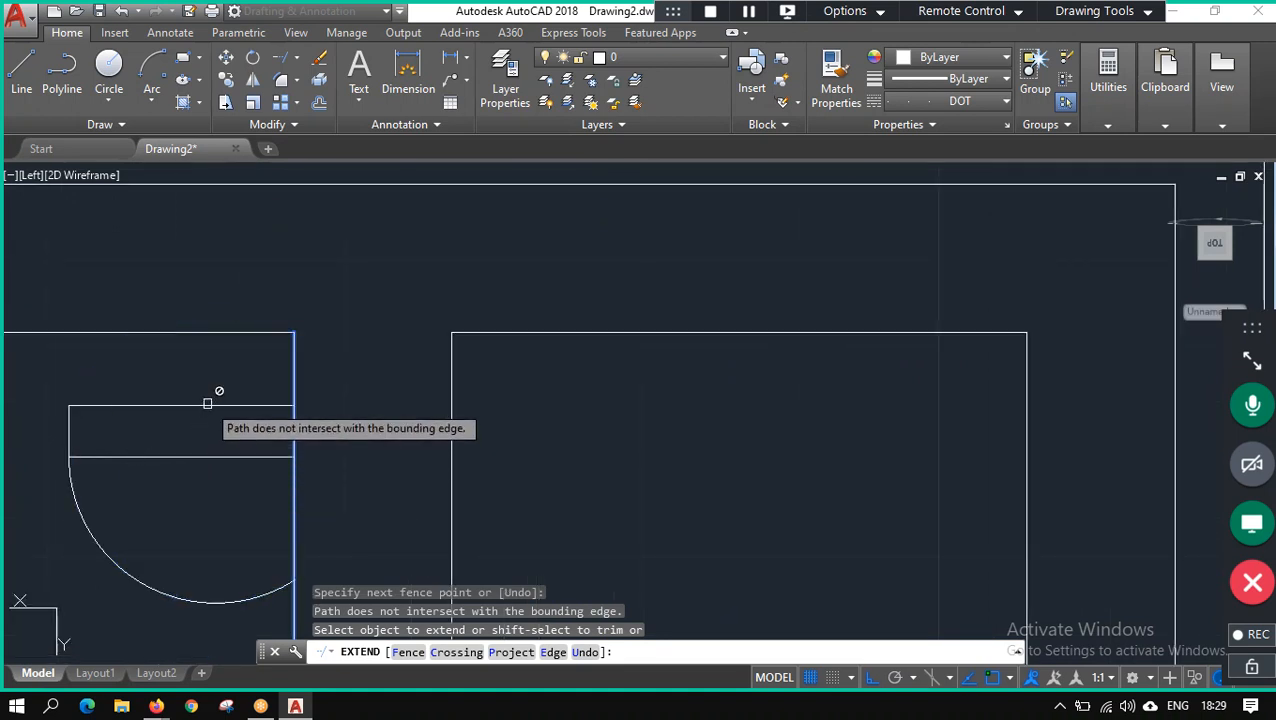
{"action": "key", "text": "Escape"}
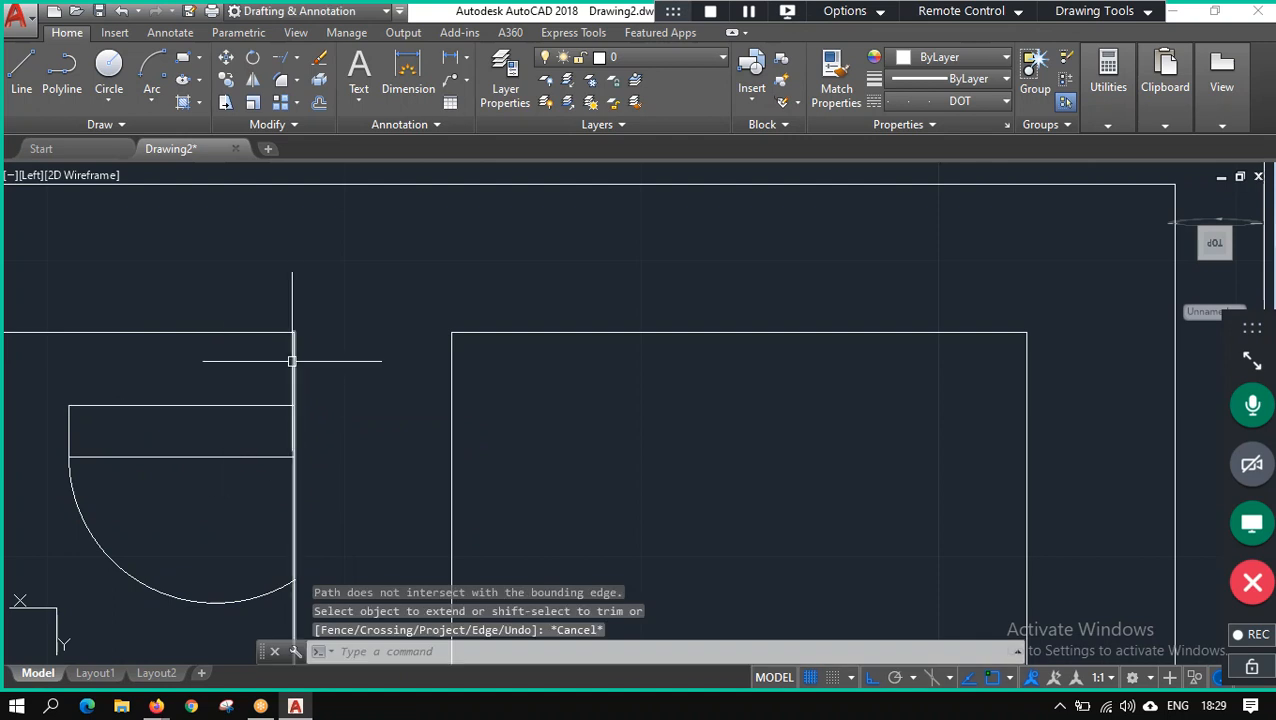
Try to extend the small rectangle's upper line directly, with the pane's right edge as boundary, and clear the selection.
{"action": "left_click", "coordinate": [293, 361]}
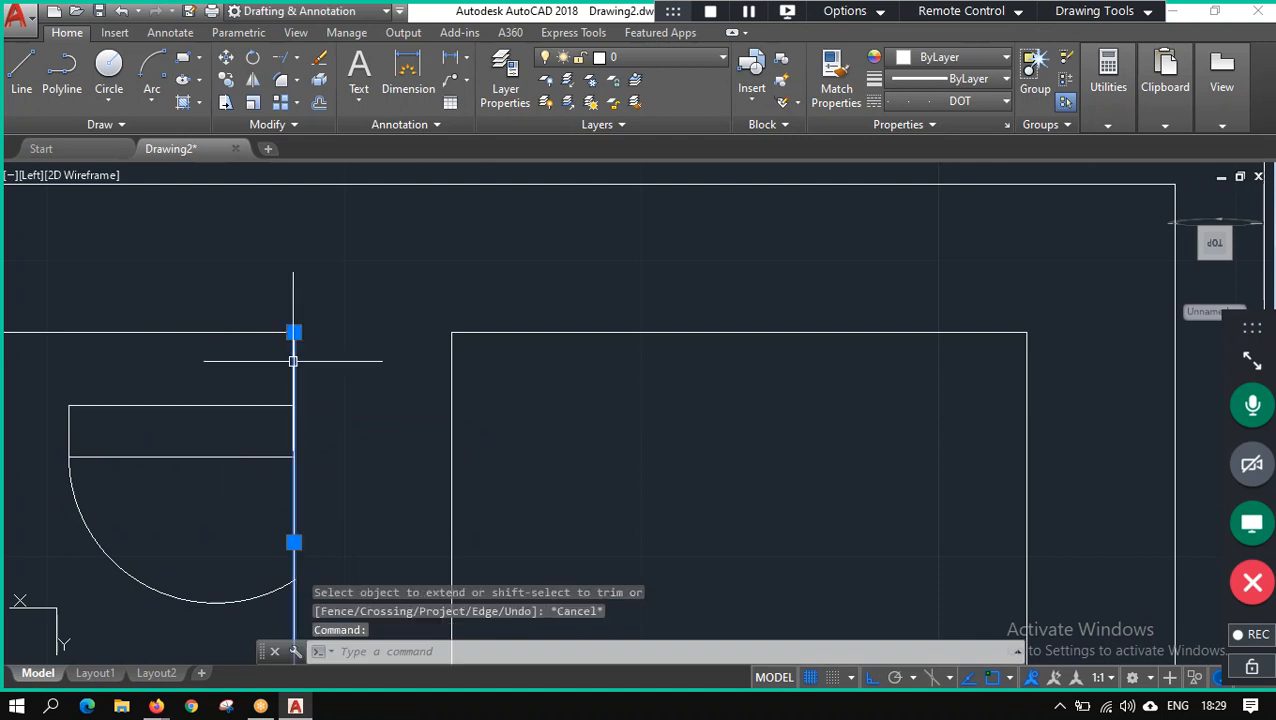
{"action": "left_click", "coordinate": [280, 57]}
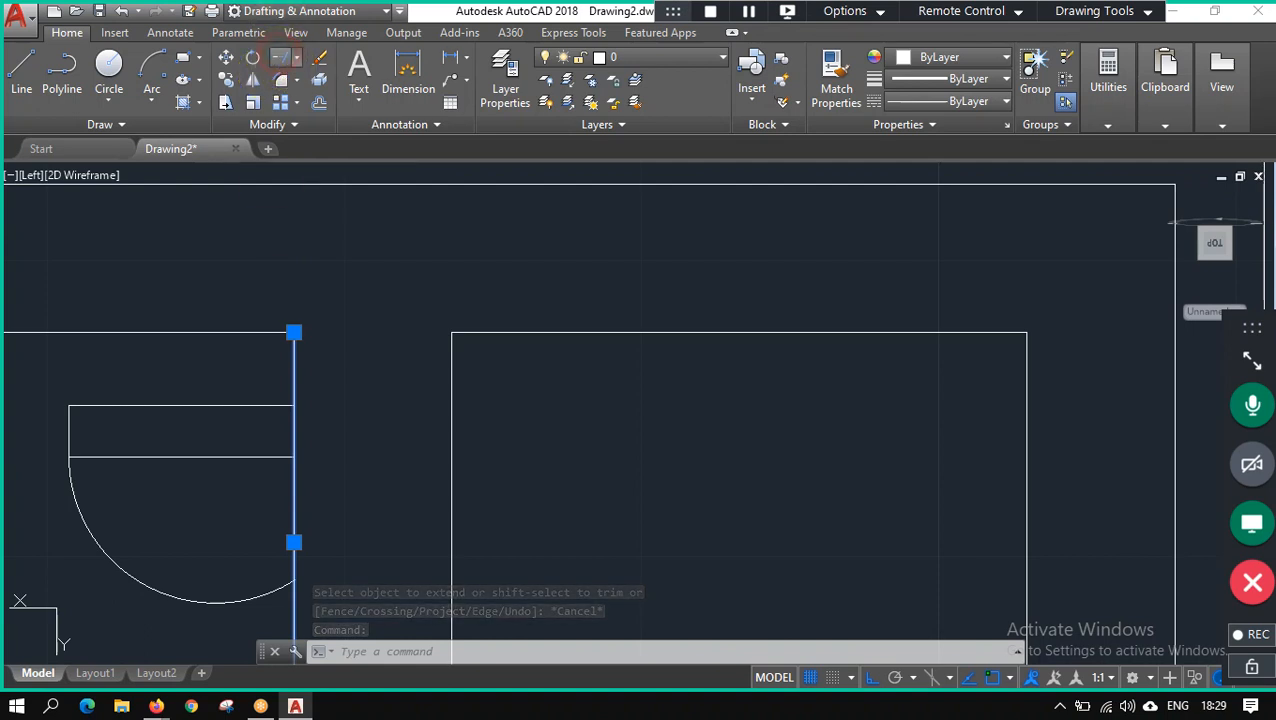
{"action": "left_click", "coordinate": [236, 405]}
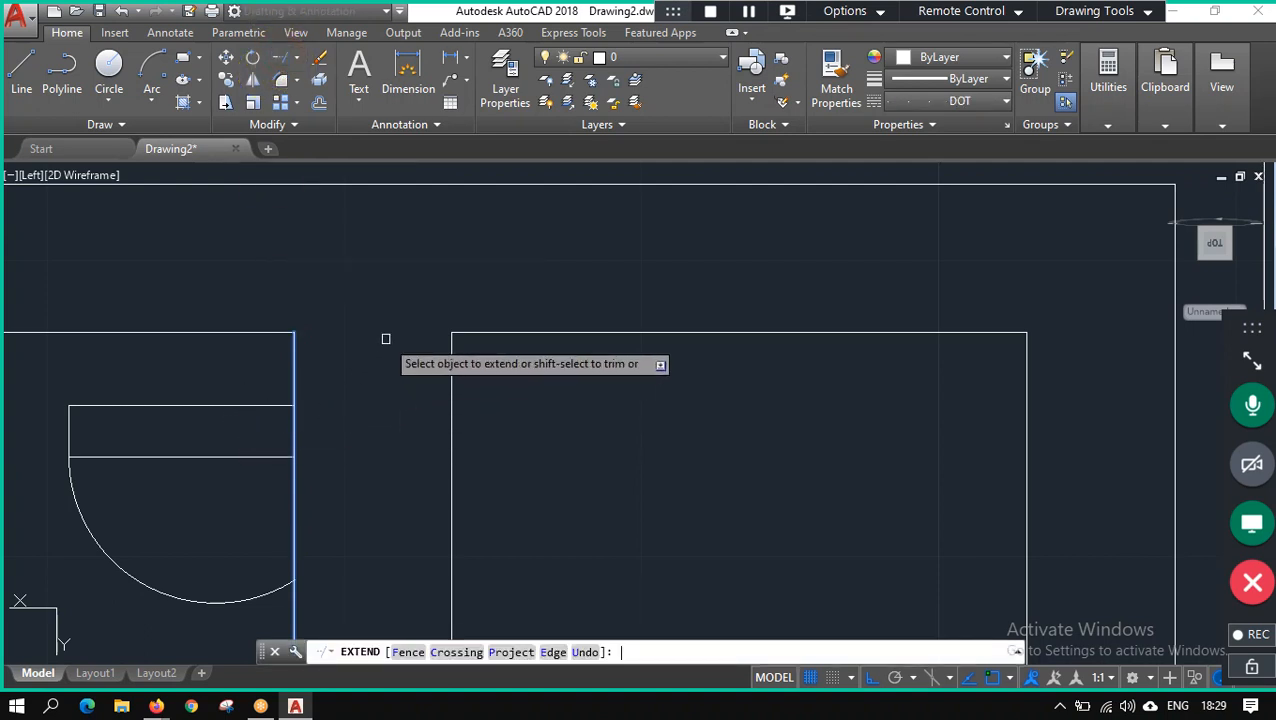
{"action": "key", "text": "Return"}
{"action": "left_click", "coordinate": [251, 405]}
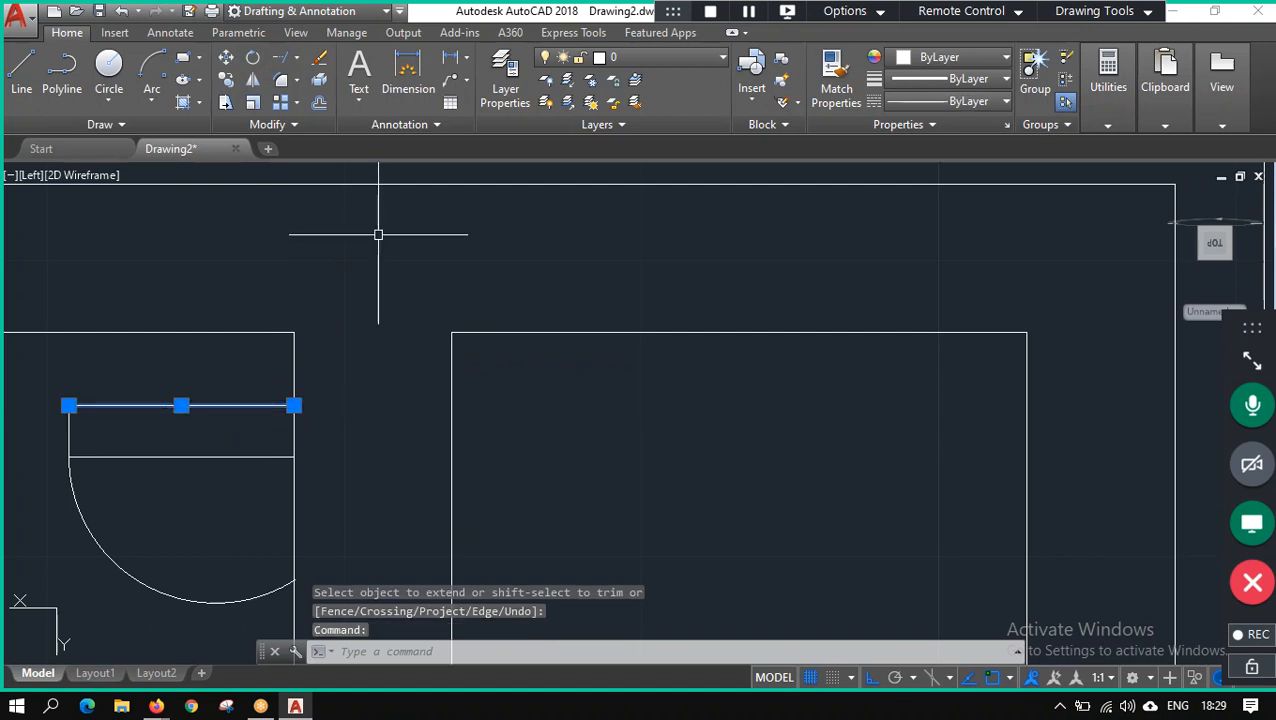
{"action": "key", "text": "Escape"}
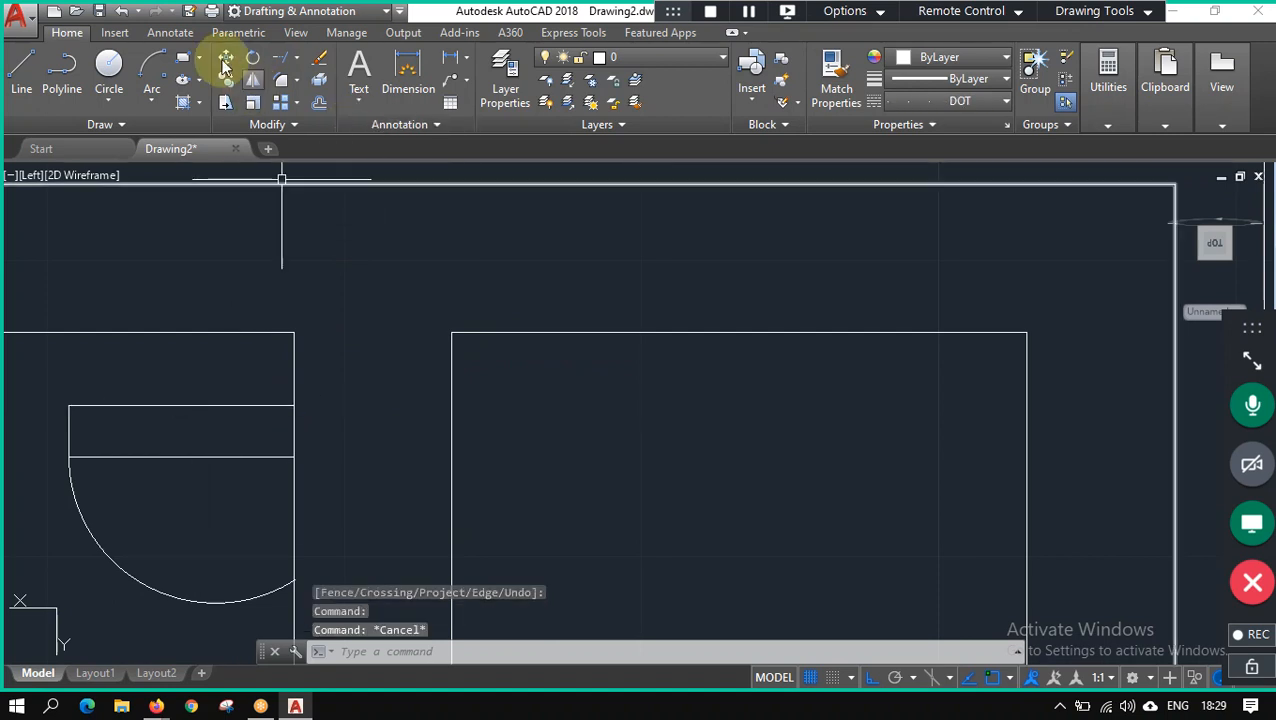
Show the choice between the Trim and Extend commands.
{"action": "left_click", "coordinate": [297, 57]}
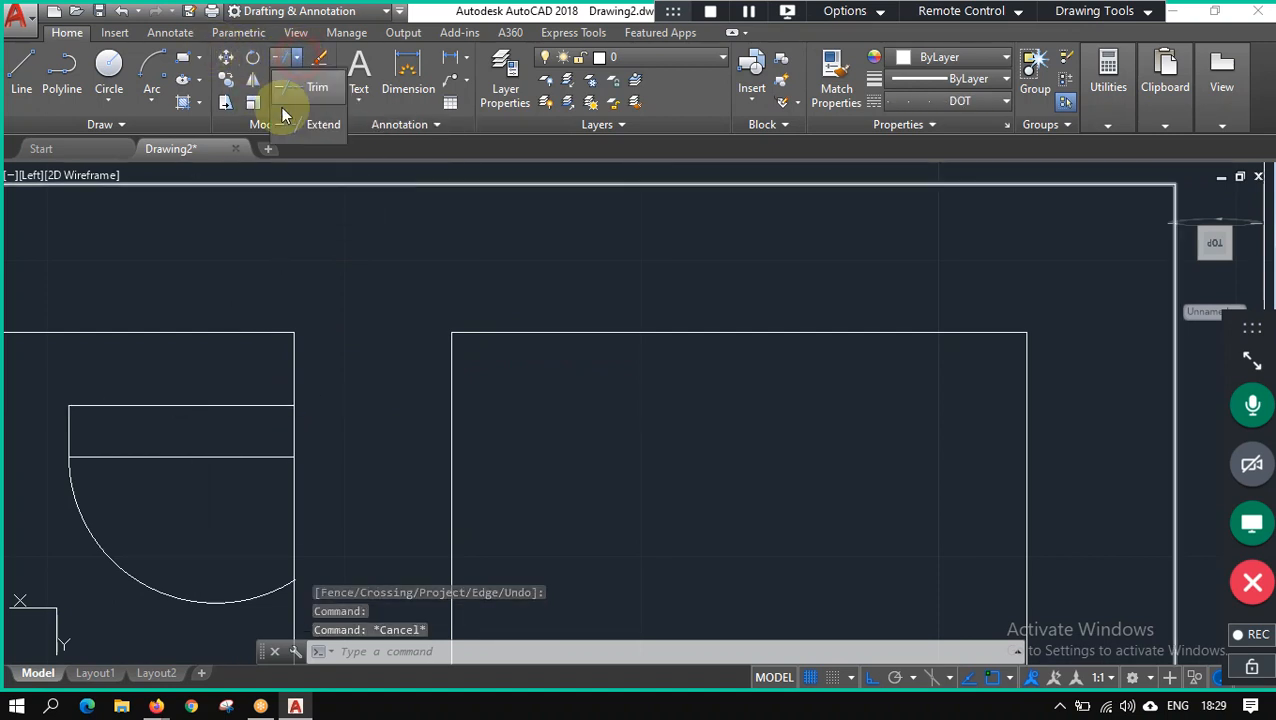
Trim the upper-left room's right wall below the door leaf, using the two door-leaf lines and that wall as cutting edges.
{"action": "left_click", "coordinate": [306, 84]}
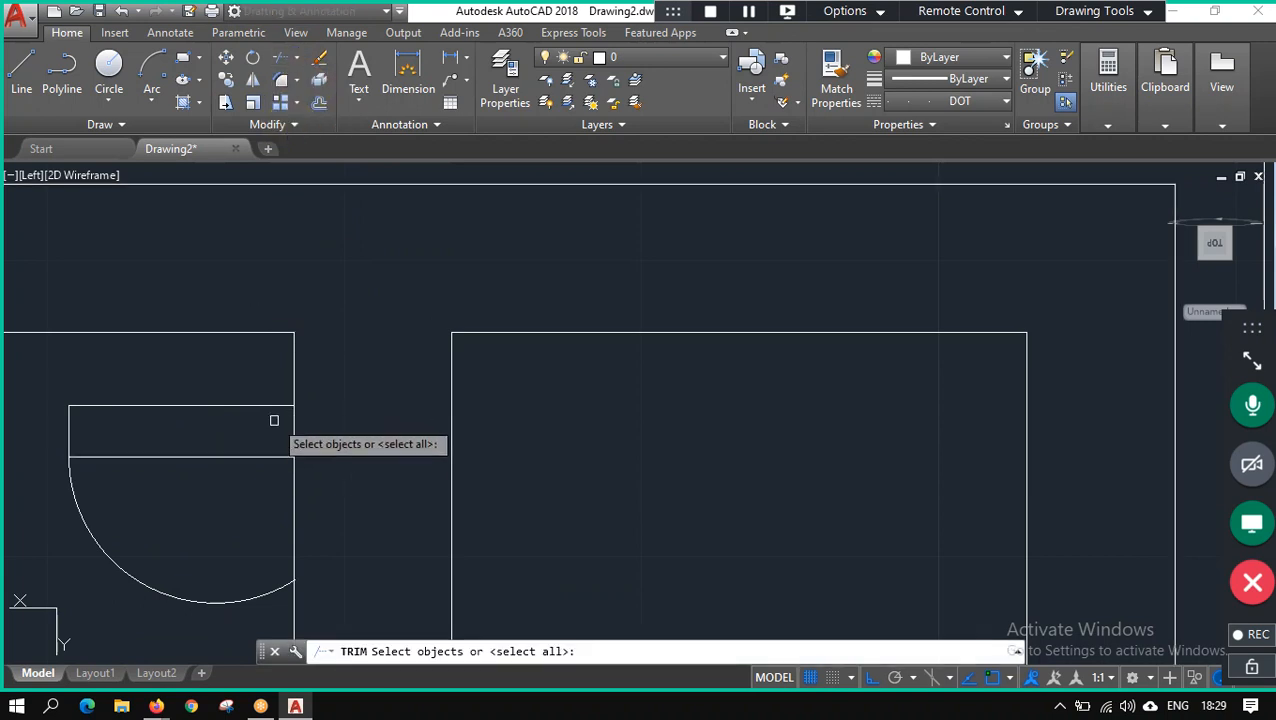
{"action": "left_click", "coordinate": [274, 405]}
{"action": "left_click", "coordinate": [265, 456]}
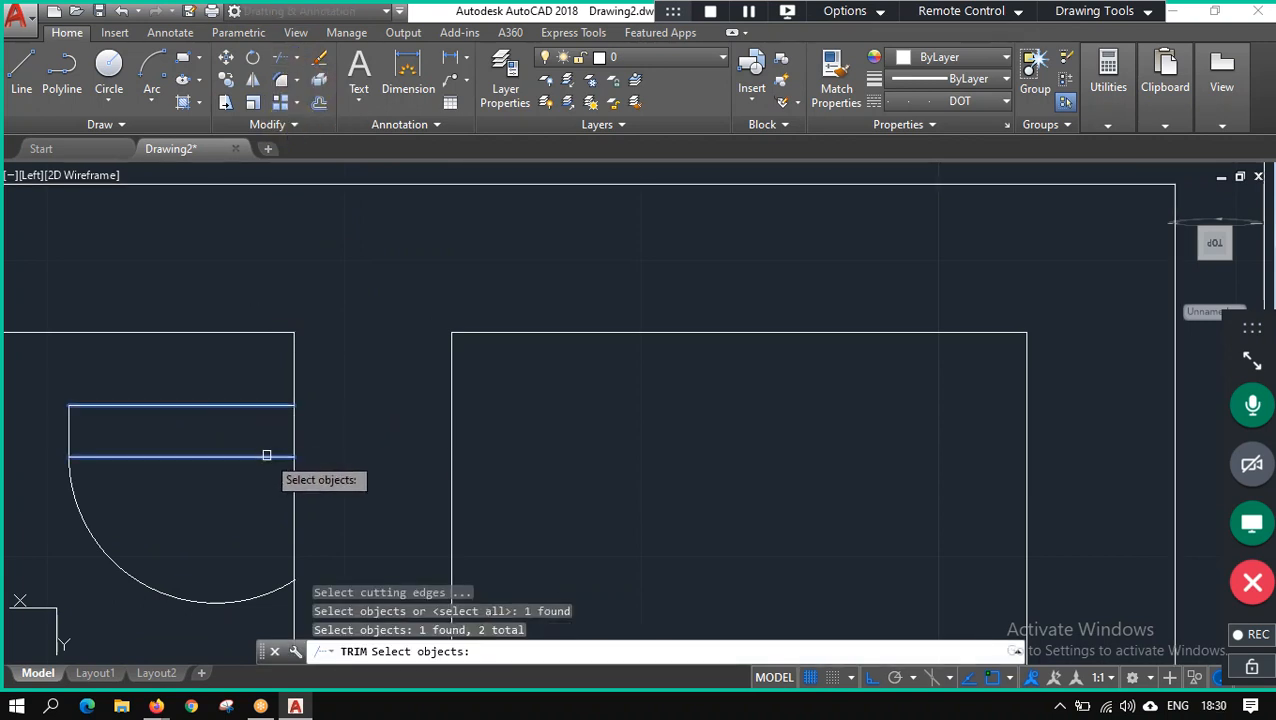
{"action": "left_click", "coordinate": [289, 431]}
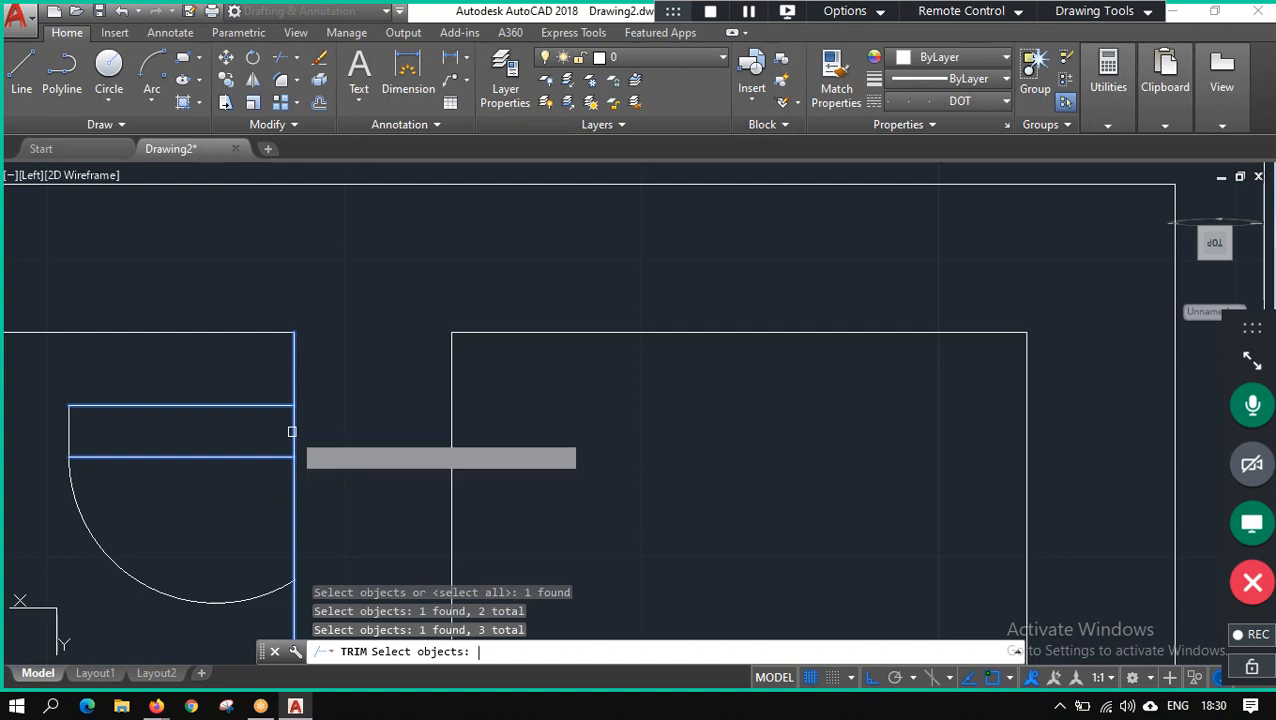
{"action": "key", "text": "Return"}
{"action": "left_click", "coordinate": [295, 507]}
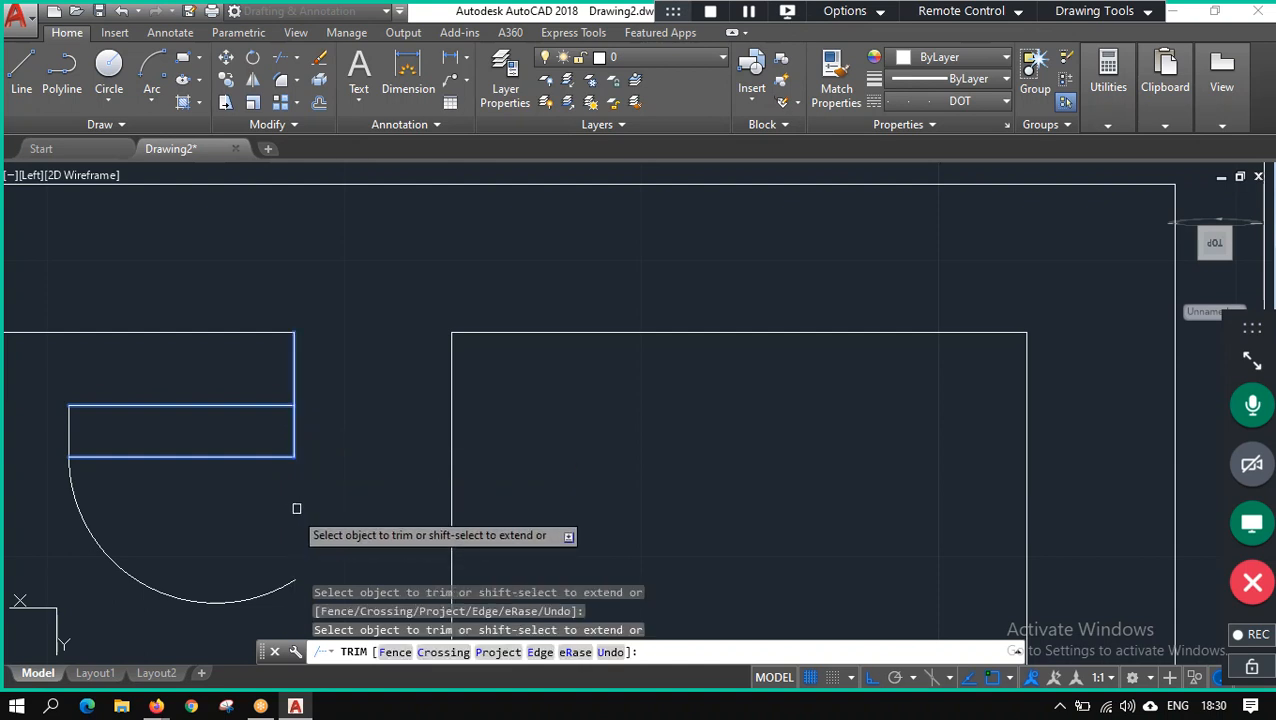
{"action": "key", "text": "Escape"}
{"action": "scroll", "coordinate": [340, 440], "scroll_direction": "down", "scroll_amount": 4}
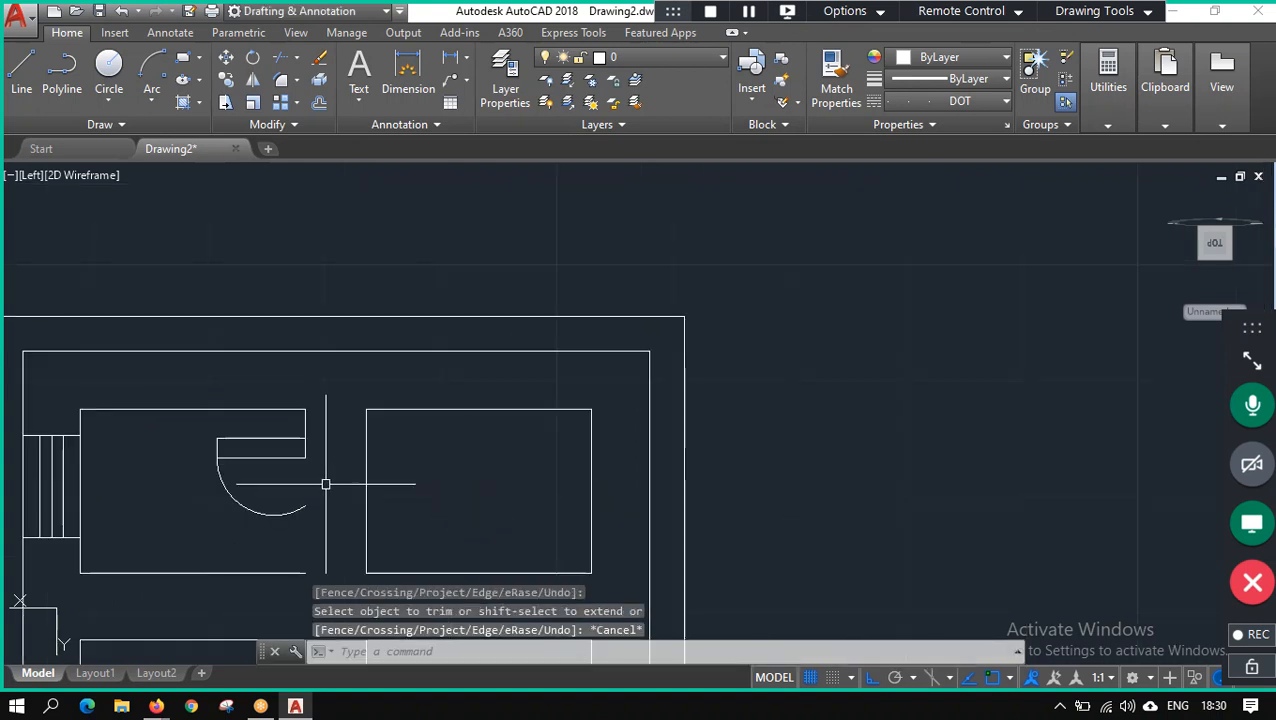
Draw a vertical line from the door arc's free end down to the end of the room's bottom wall.
{"action": "scroll", "coordinate": [312, 530], "scroll_direction": "up", "scroll_amount": 2}
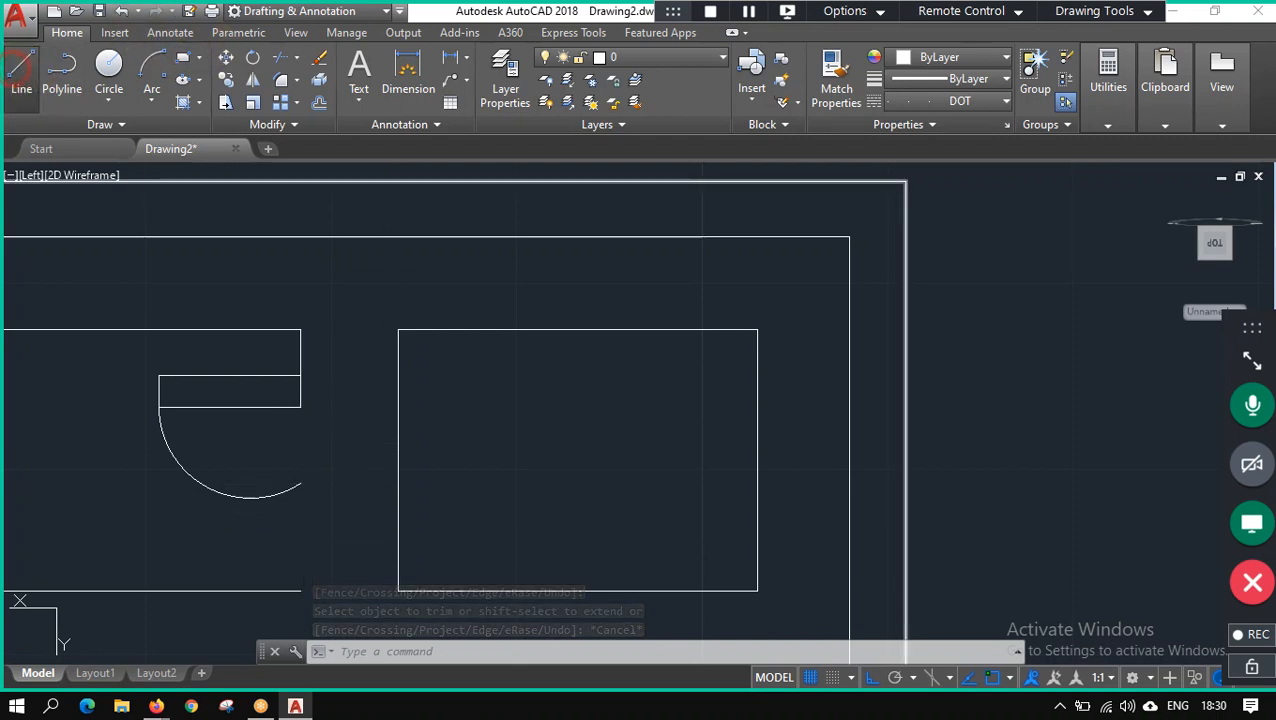
{"action": "left_click", "coordinate": [21, 66]}
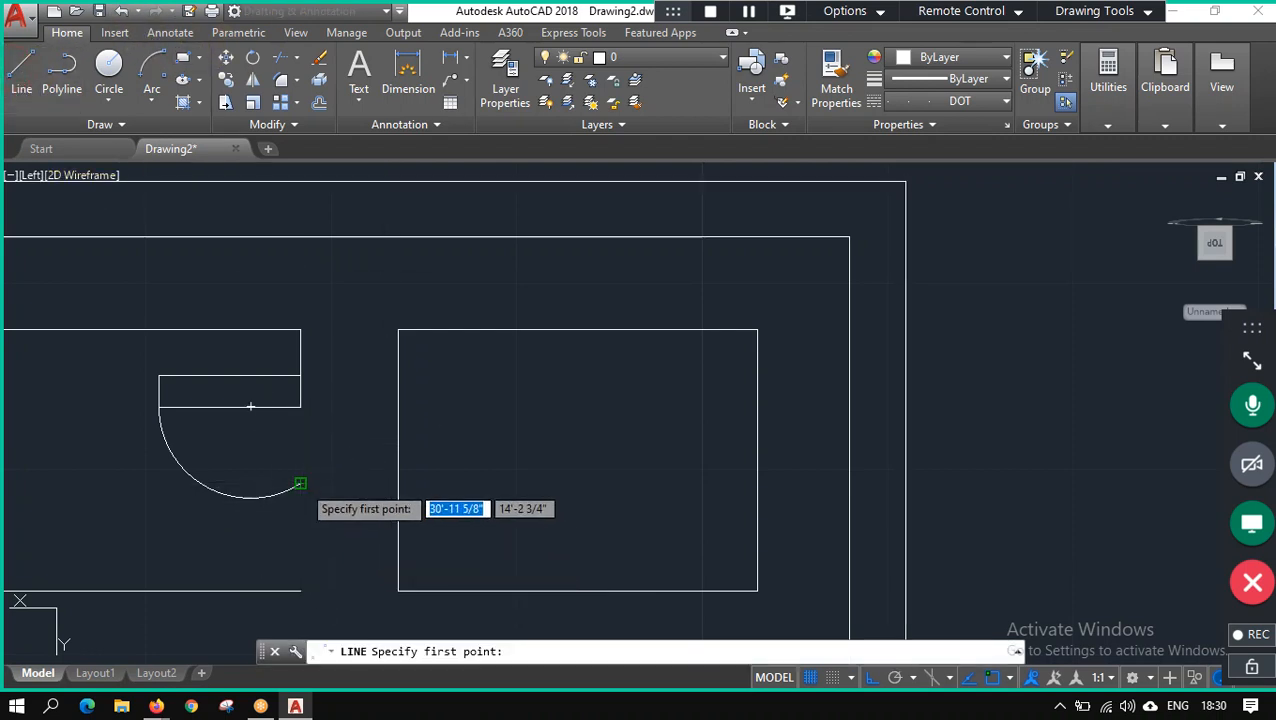
{"action": "left_click", "coordinate": [300, 484]}
{"action": "left_click", "coordinate": [300, 590]}
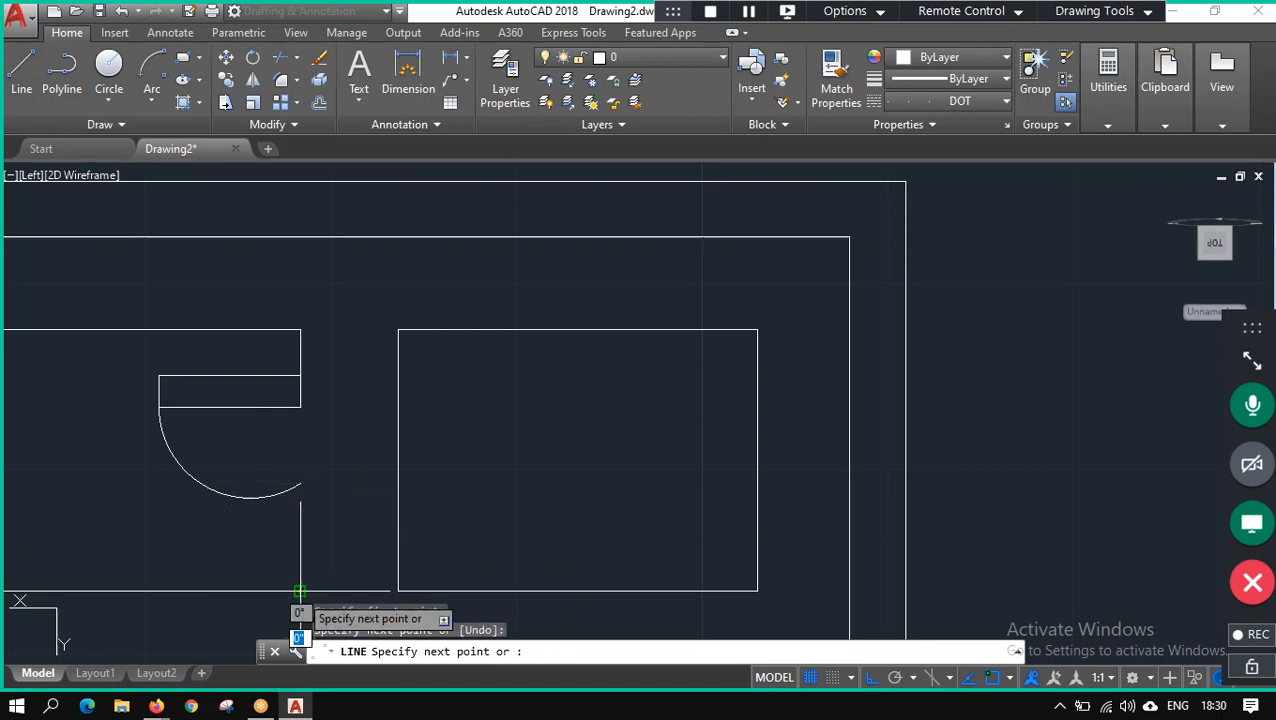
{"action": "key", "text": "Escape"}
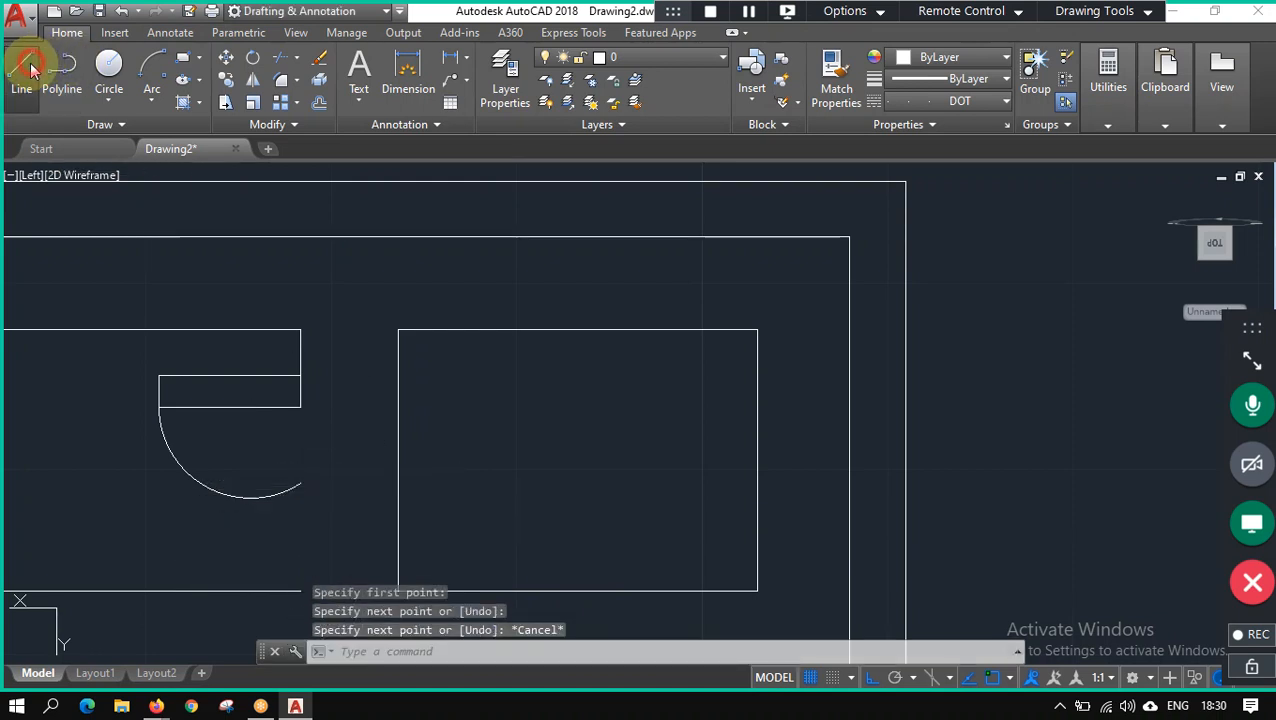
Try redrawing the line from the door arc's end to the bottom wall, continuing it back up past the arc.
{"action": "key", "text": "space"}
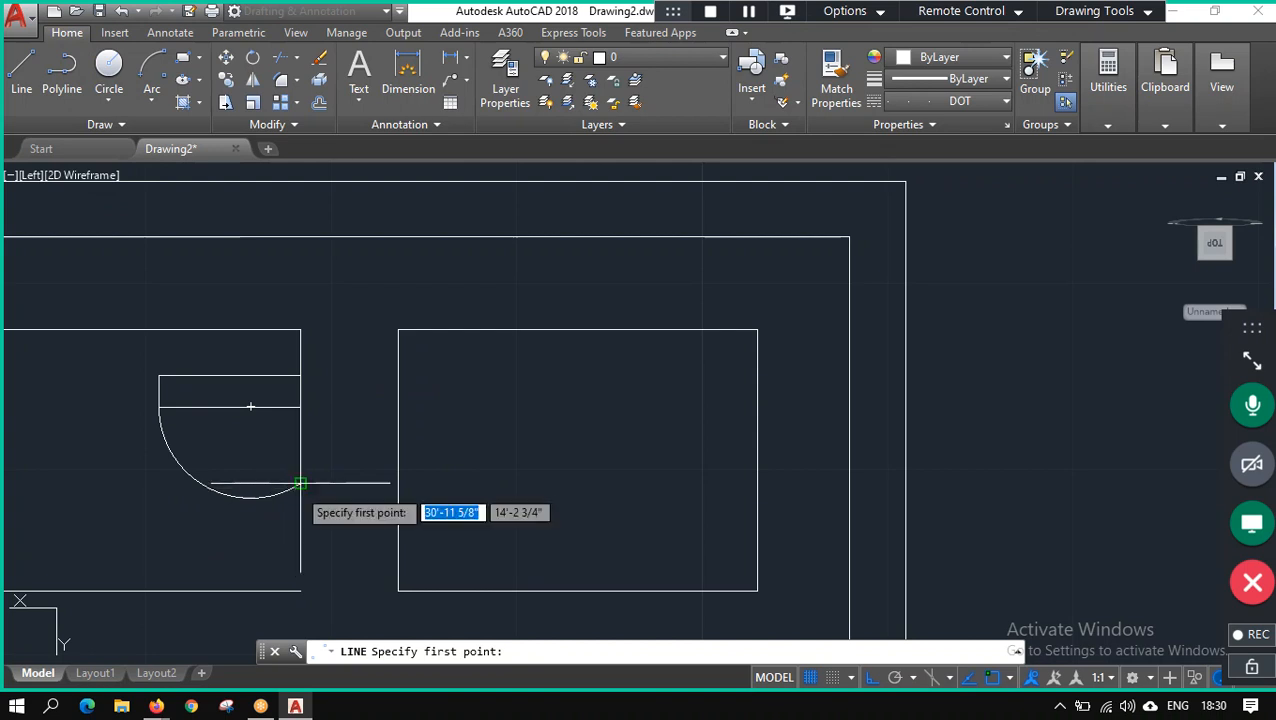
{"action": "left_click", "coordinate": [300, 483]}
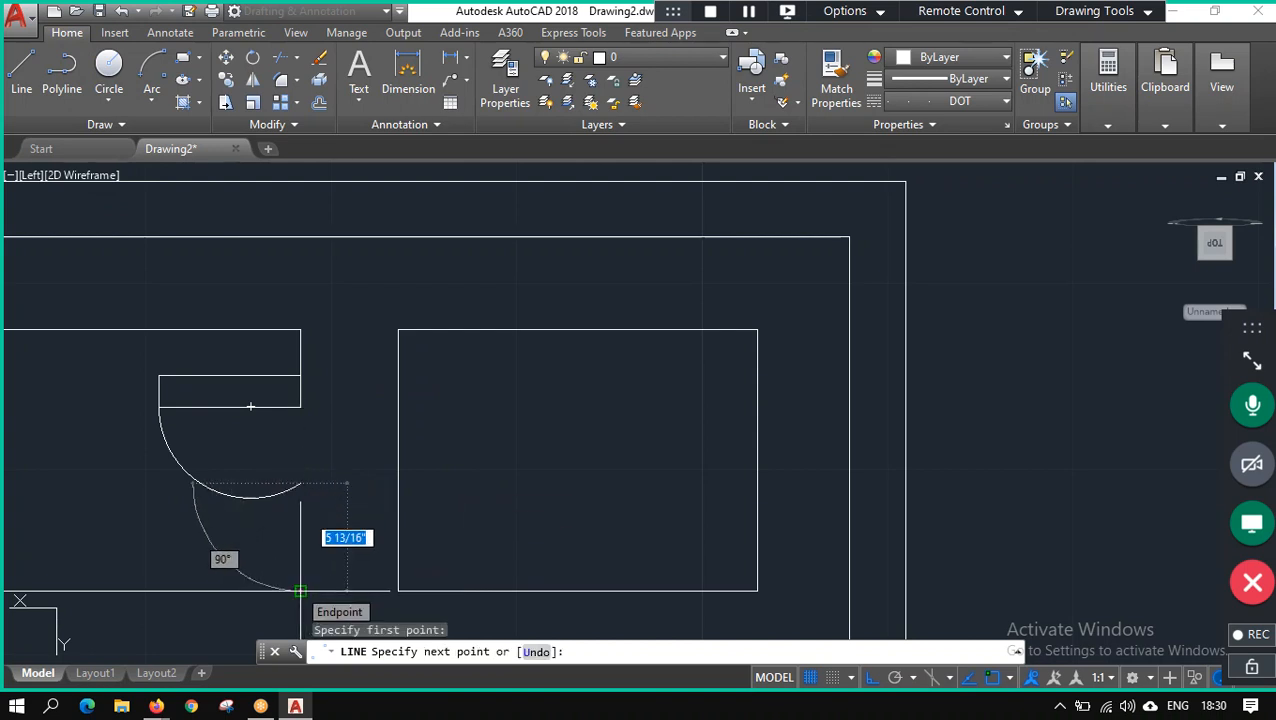
{"action": "left_click", "coordinate": [300, 591]}
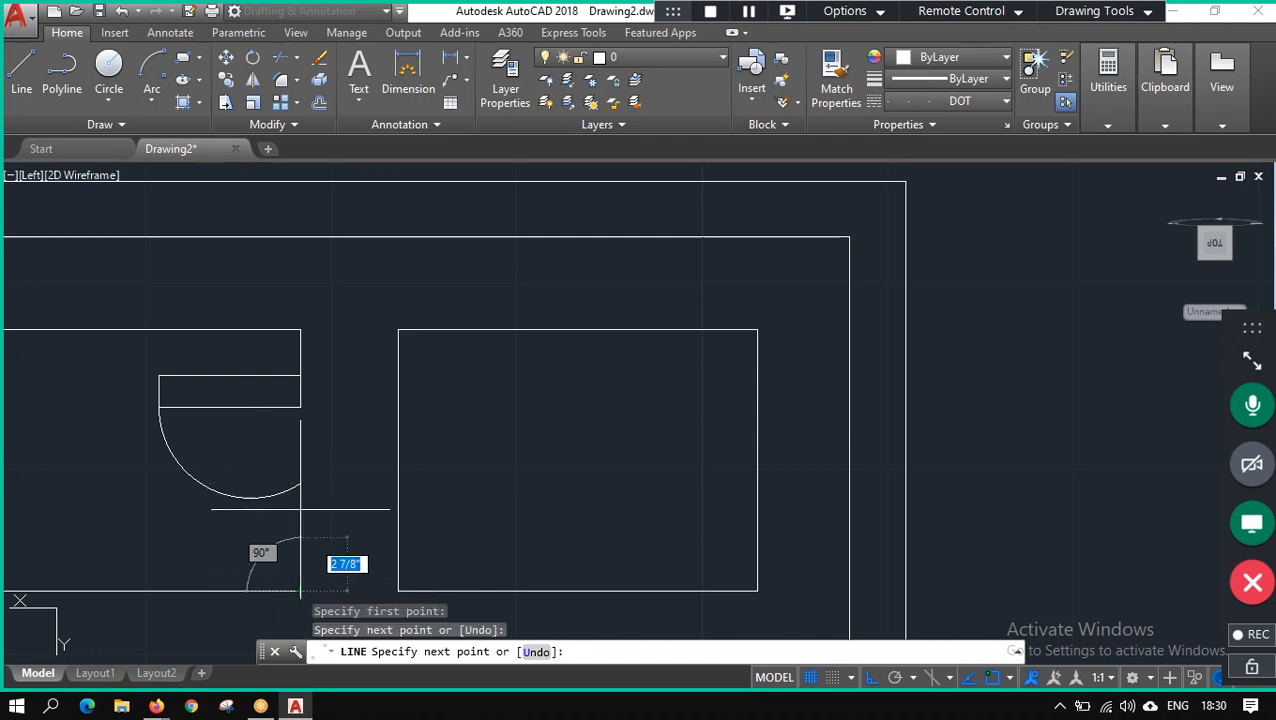
{"action": "left_click", "coordinate": [356, 473]}
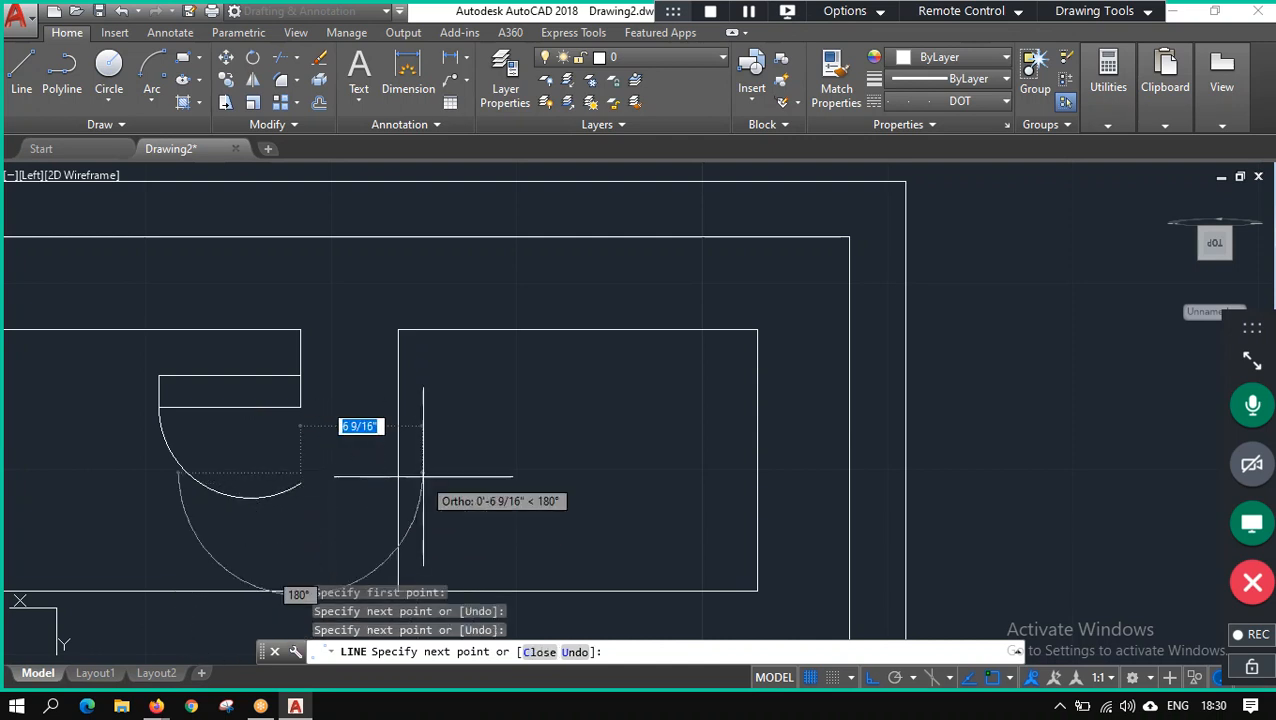
{"action": "key", "text": "Escape"}
{"action": "key", "text": "Escape"}
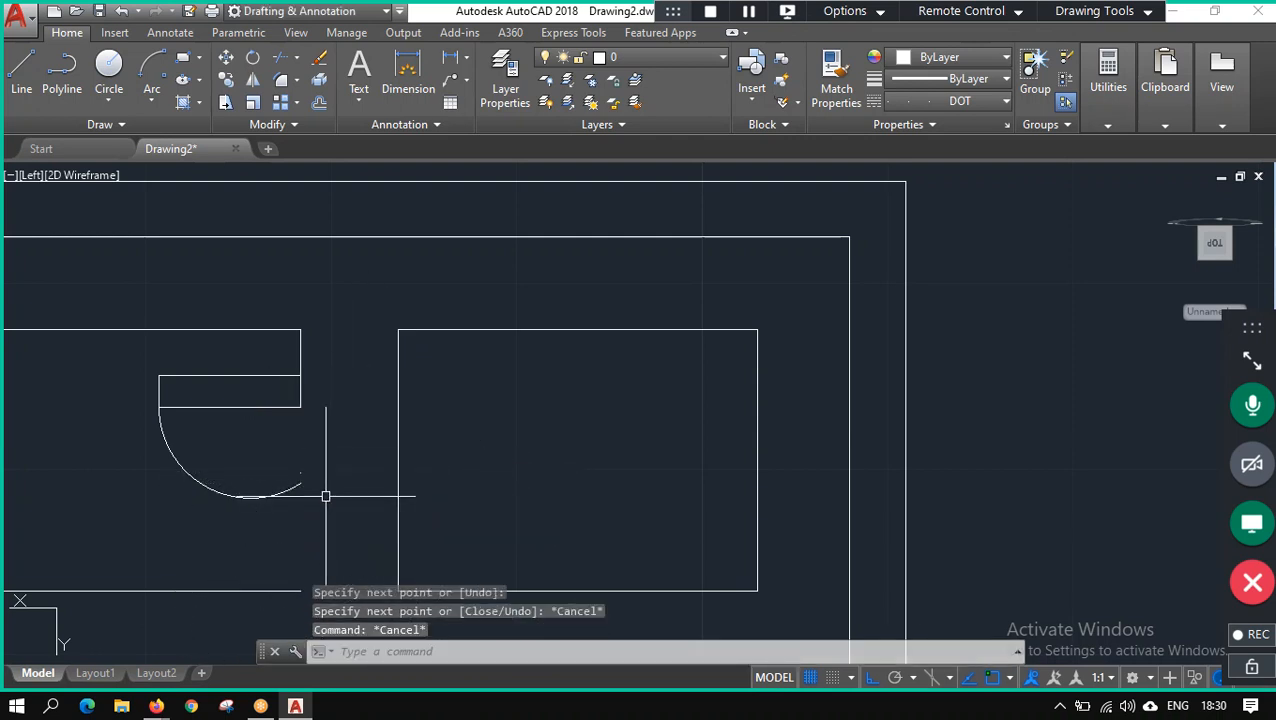
Erase the stray vertical segment that extends past the door arc's end.
{"action": "scroll", "coordinate": [322, 493], "scroll_direction": "up", "scroll_amount": 5}
{"action": "left_click", "coordinate": [223, 409]}
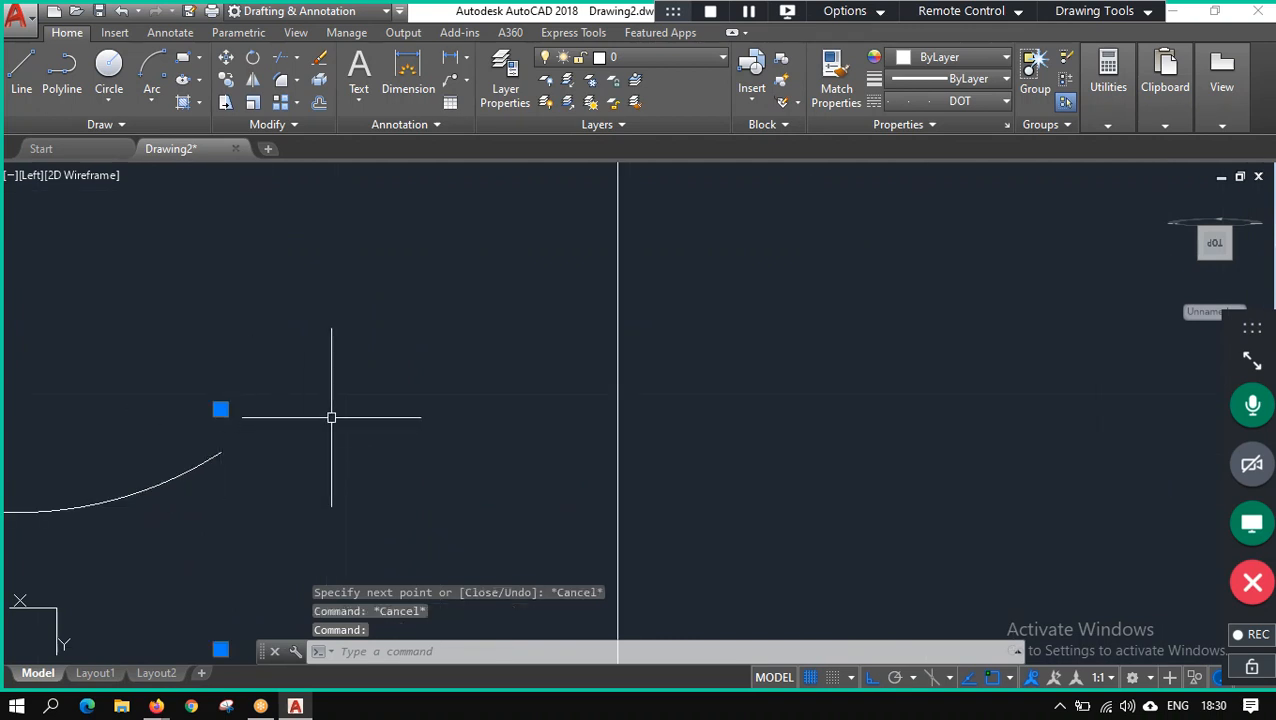
{"action": "key", "text": "Delete"}
{"action": "scroll", "coordinate": [308, 461], "scroll_direction": "down", "scroll_amount": 4}
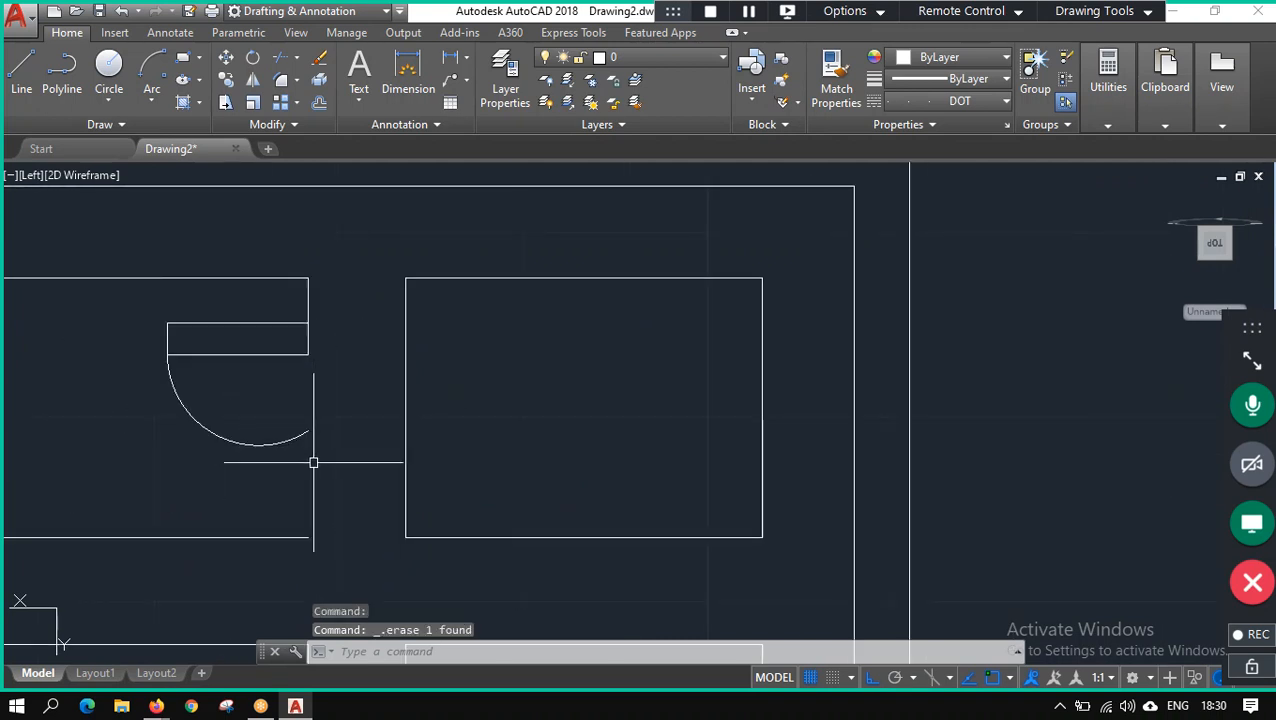
{"action": "scroll", "coordinate": [322, 473], "scroll_direction": "up", "scroll_amount": 2}
{"action": "left_click", "coordinate": [21, 70]}
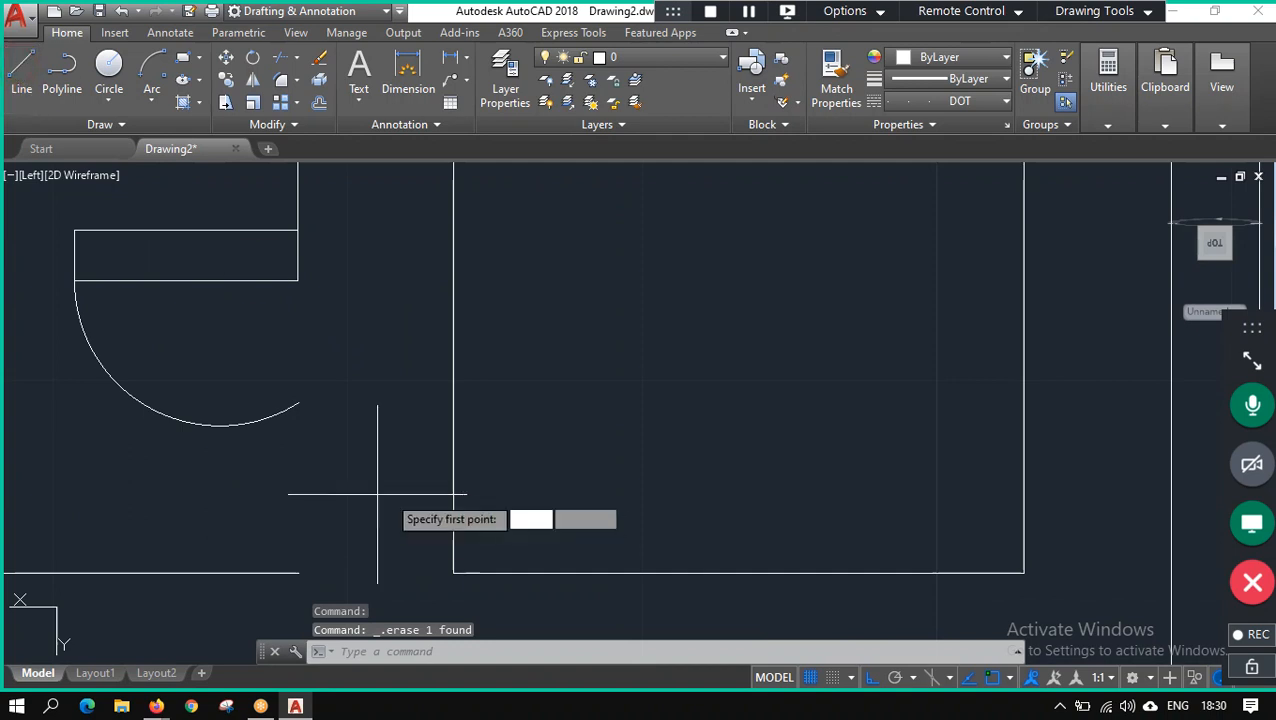
{"action": "left_click", "coordinate": [297, 404]}
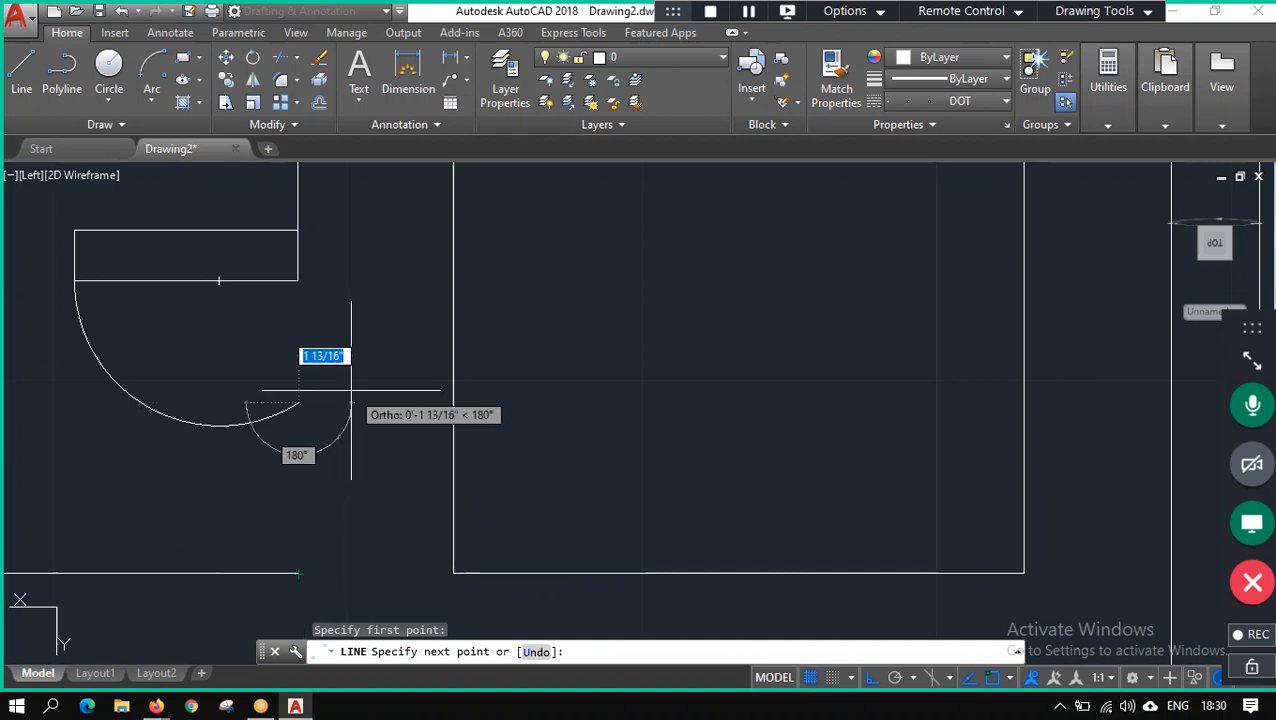
{"action": "key", "text": "Escape"}
{"action": "scroll", "coordinate": [355, 440], "scroll_direction": "down", "scroll_amount": 8}
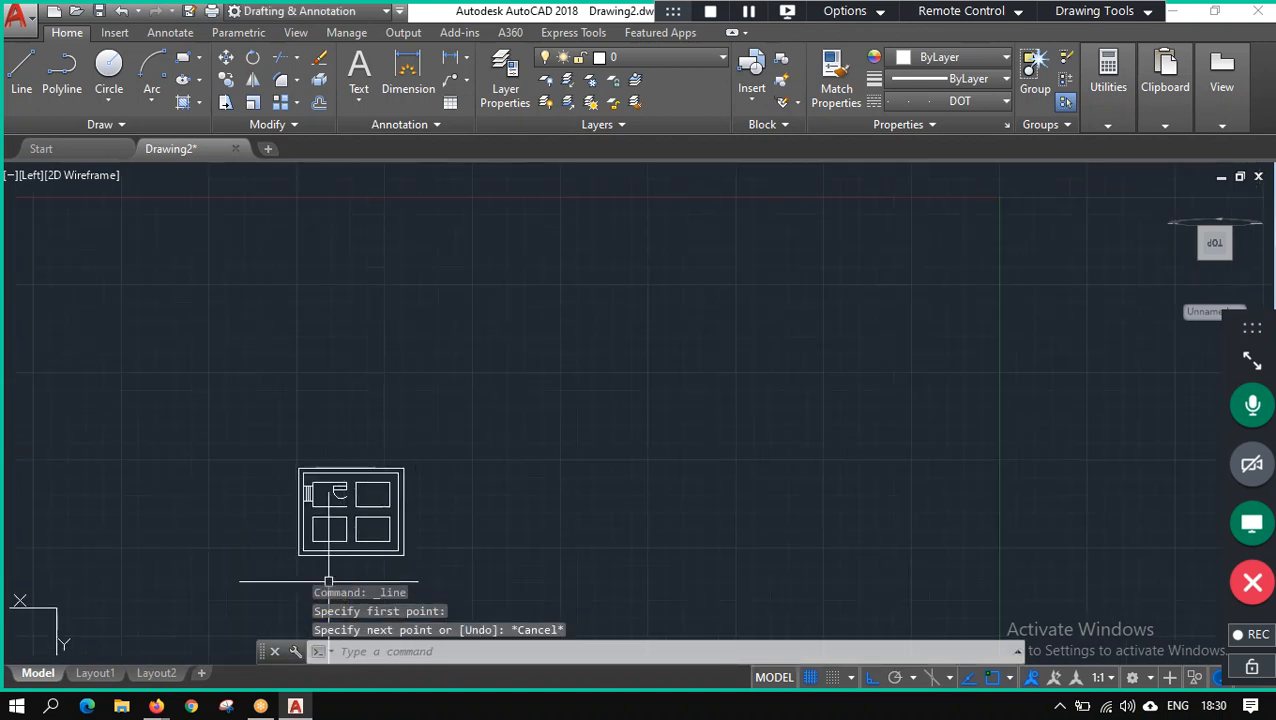
{"action": "scroll", "coordinate": [329, 581], "scroll_direction": "up", "scroll_amount": 8}
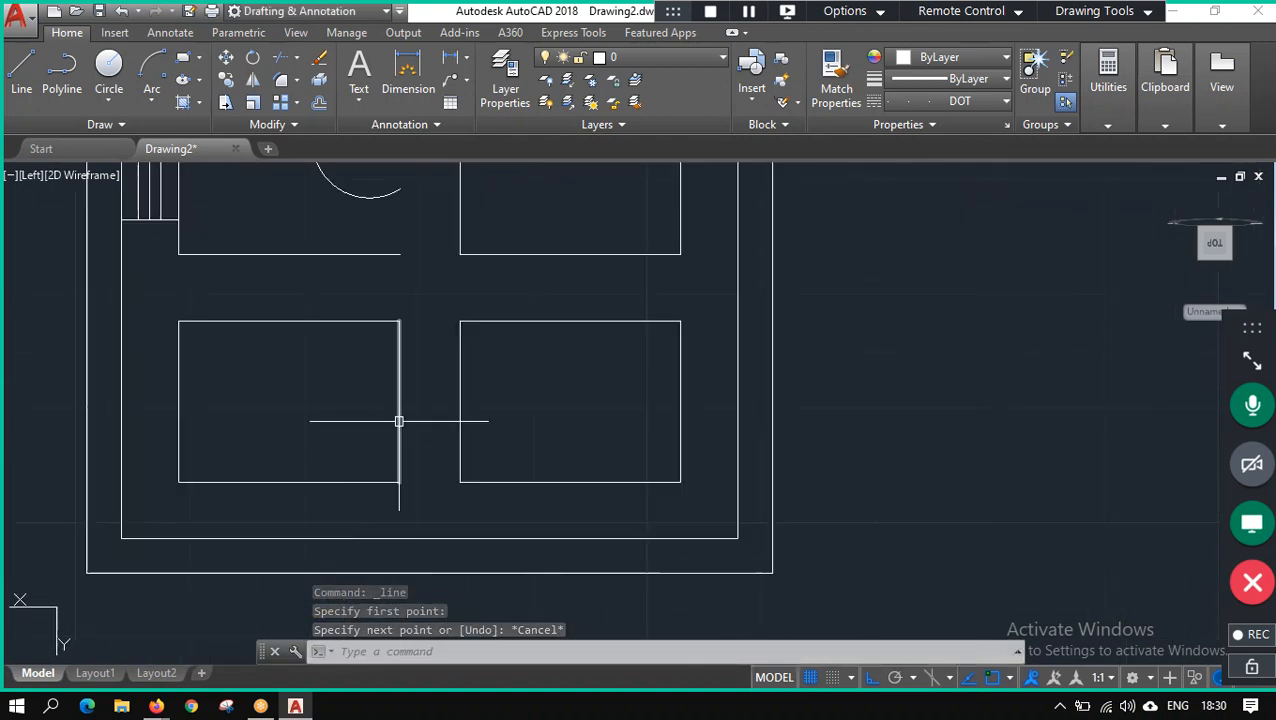
{"action": "scroll", "coordinate": [341, 368], "scroll_direction": "up", "scroll_amount": 2}
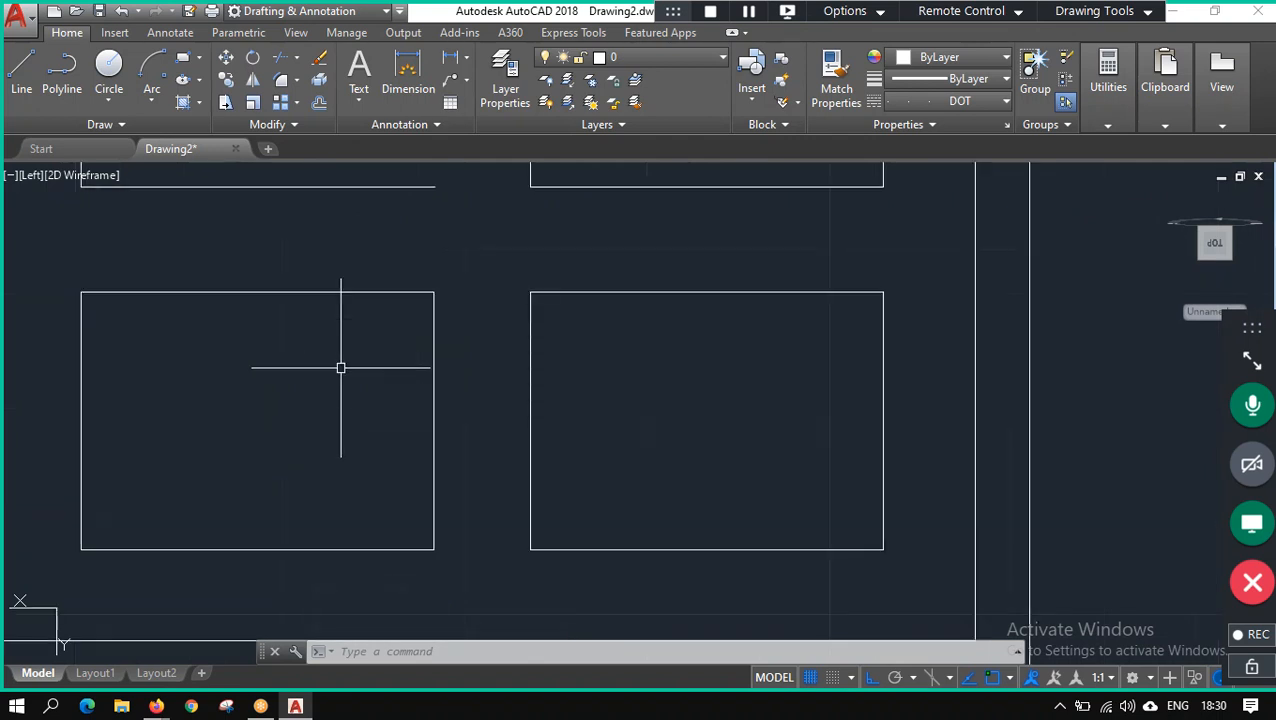
Try assigning the door arc and the inner wall rectangle to the Wall layer, and undo that layer change.
{"action": "scroll", "coordinate": [345, 400], "scroll_direction": "down", "scroll_amount": 5}
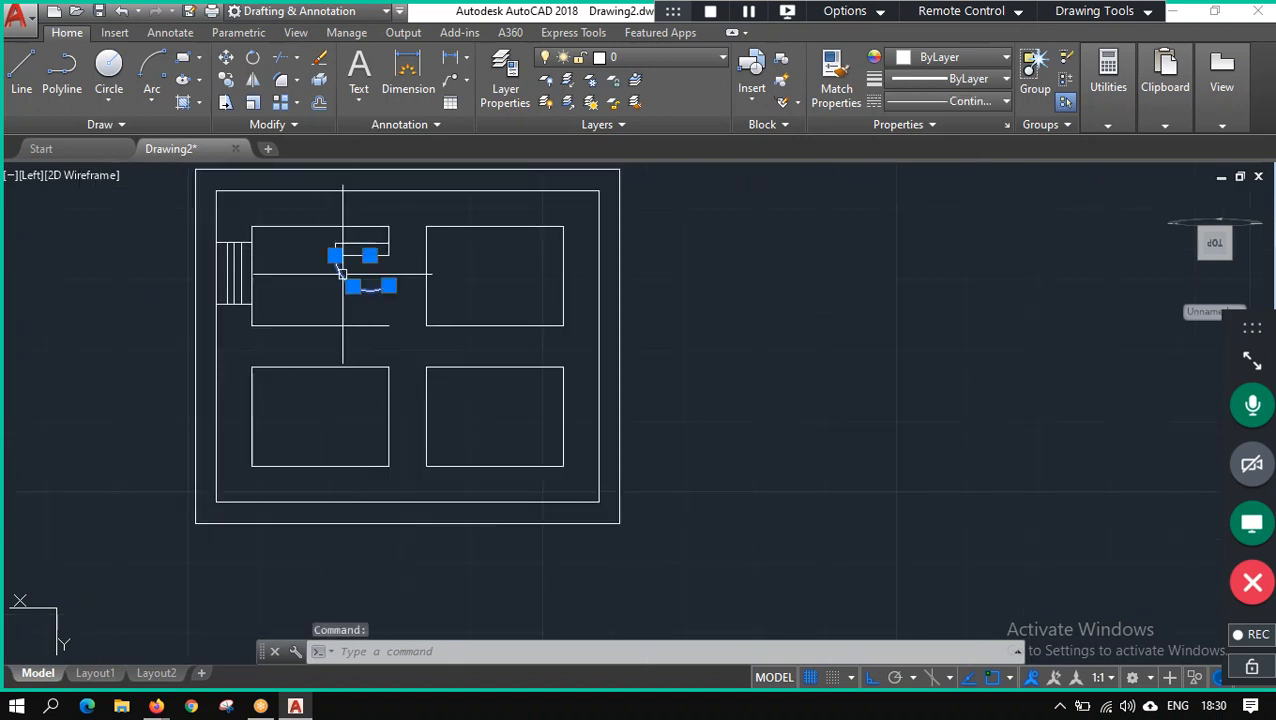
{"action": "left_click", "coordinate": [628, 57]}
{"action": "left_click", "coordinate": [658, 80]}
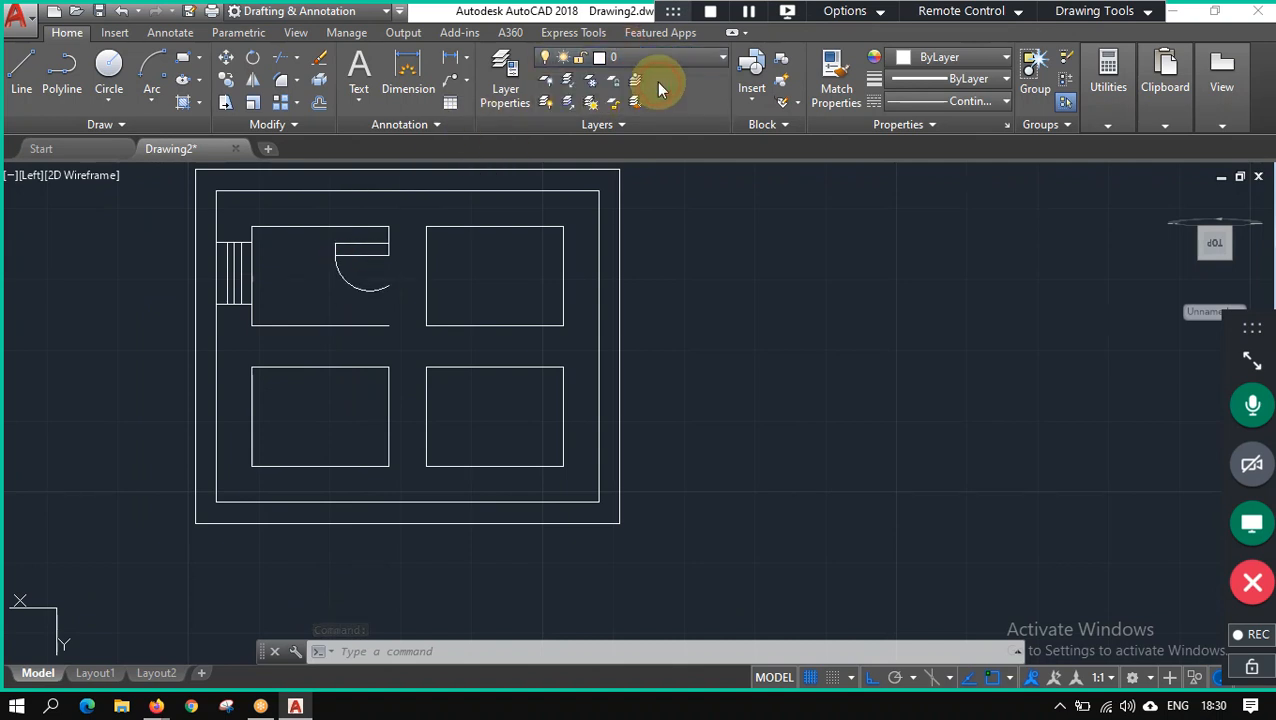
{"action": "left_click", "coordinate": [216, 190]}
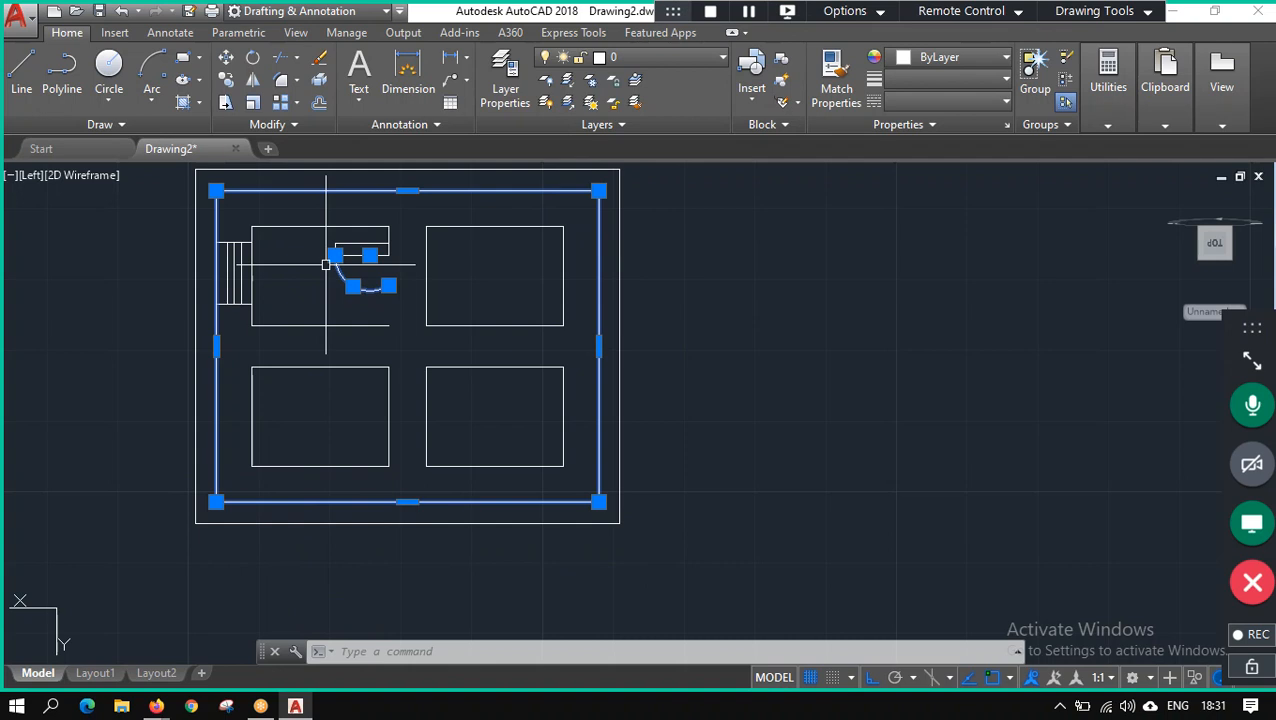
{"action": "left_click", "coordinate": [645, 57]}
{"action": "left_click", "coordinate": [630, 98]}
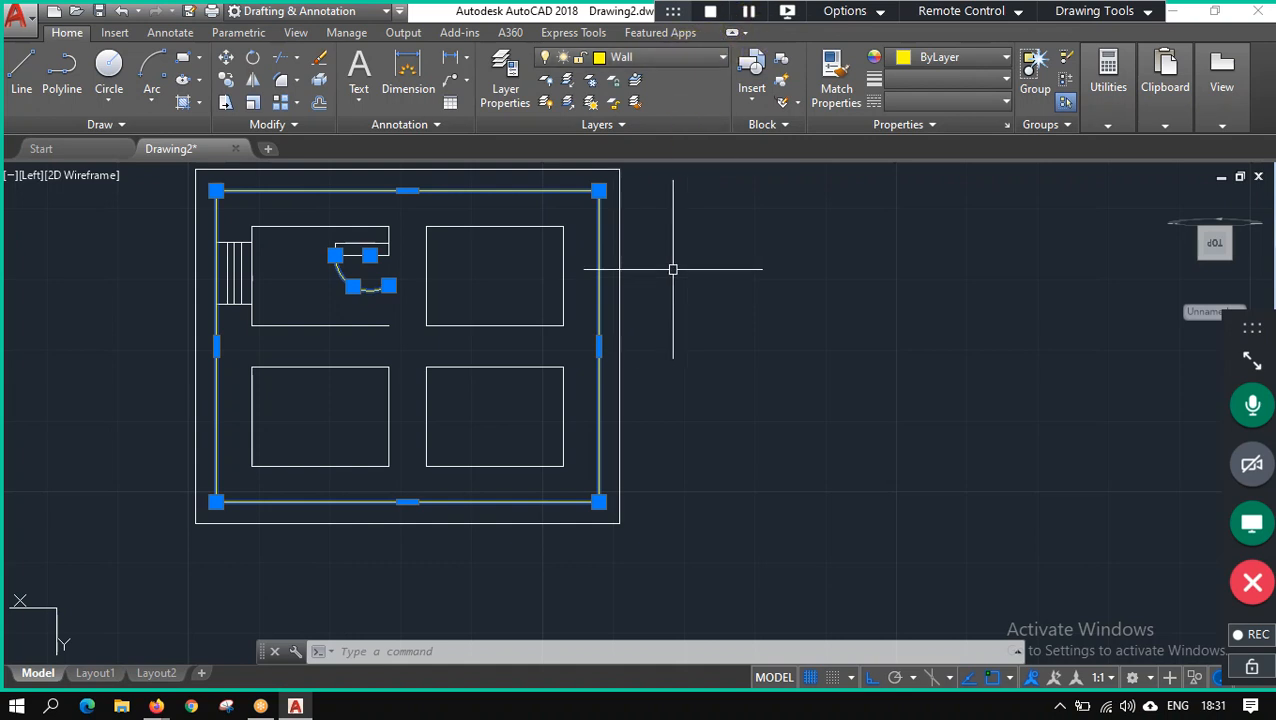
{"action": "key", "text": "Escape"}
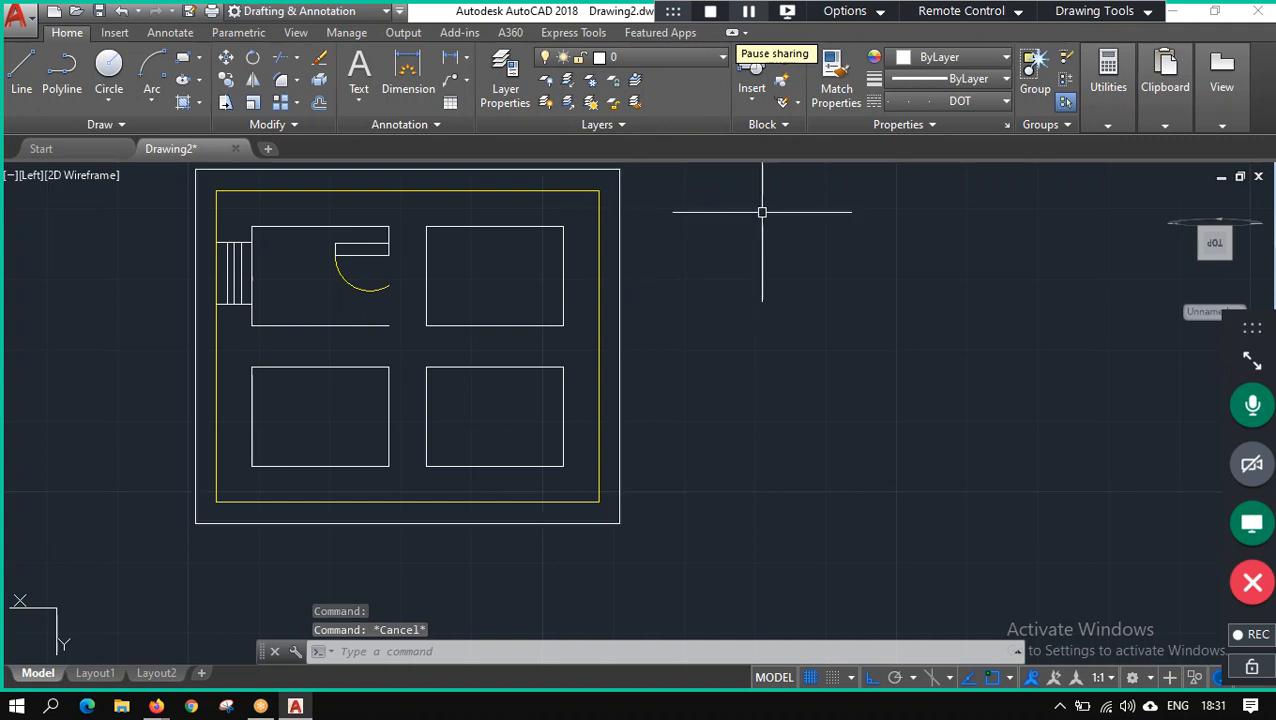
{"action": "key", "text": "ctrl+z"}
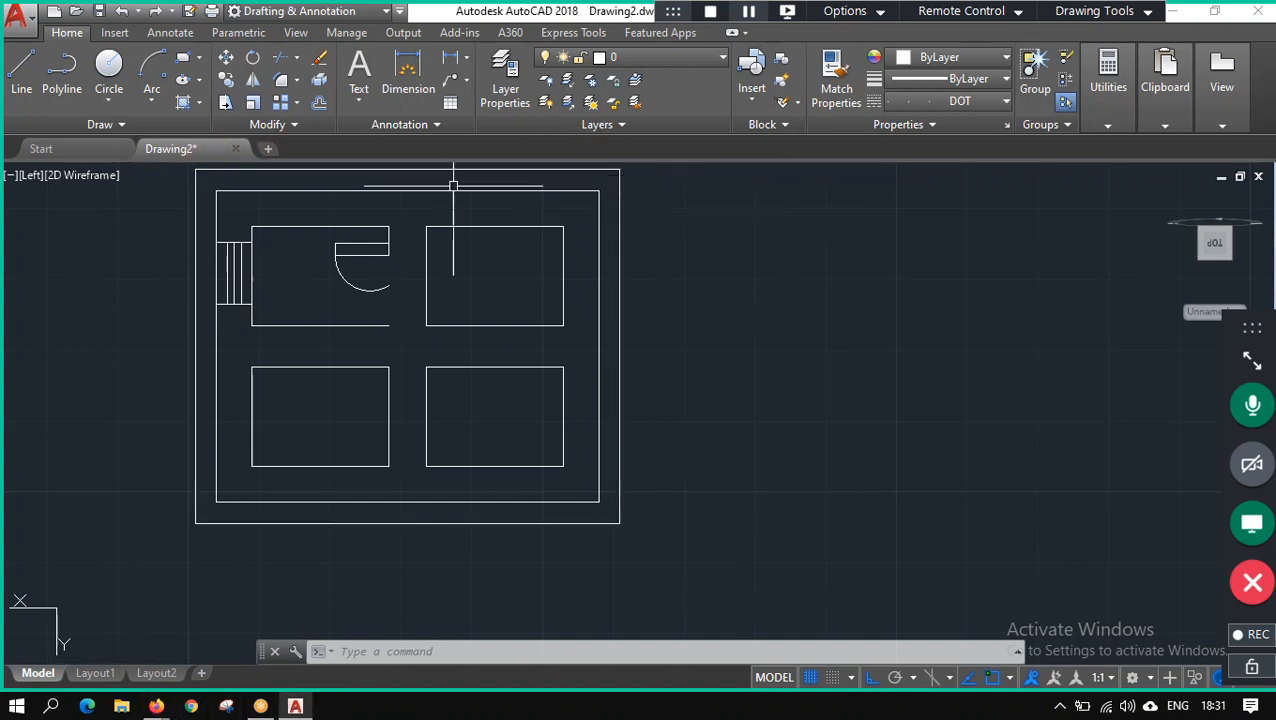
{"action": "left_click", "coordinate": [580, 190]}
{"action": "left_click", "coordinate": [507, 226]}
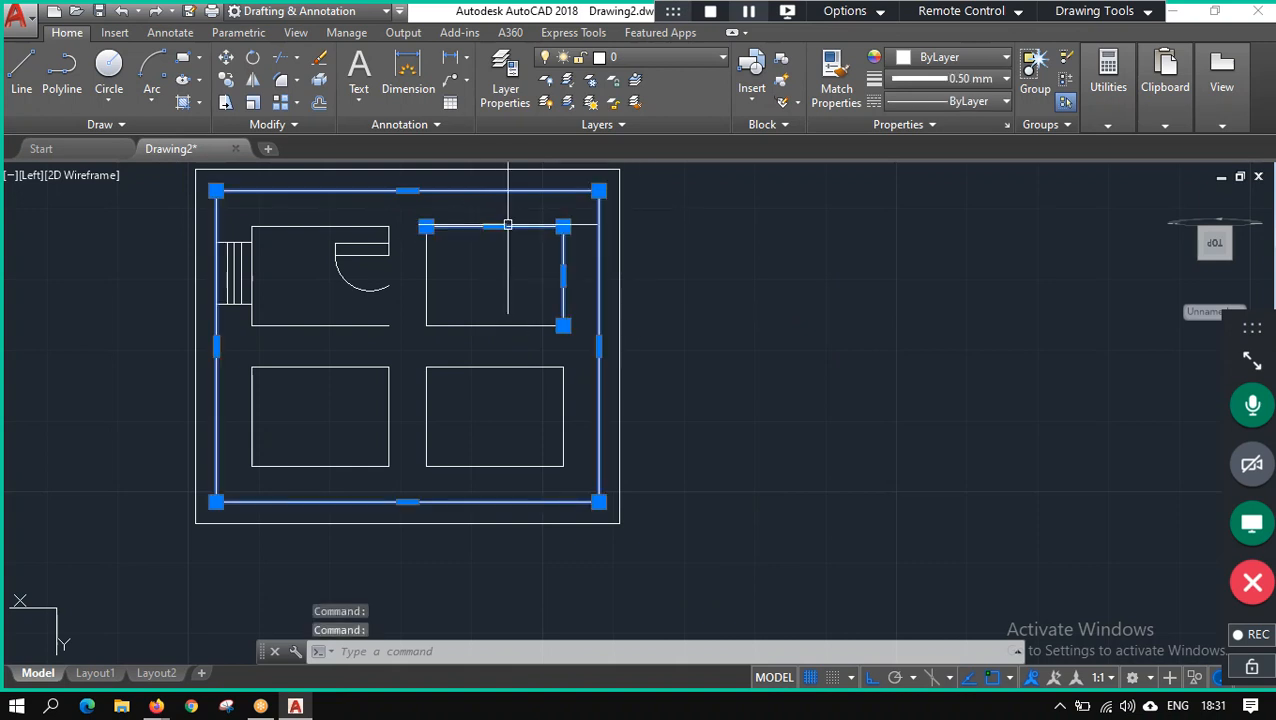
{"action": "left_click", "coordinate": [251, 250]}
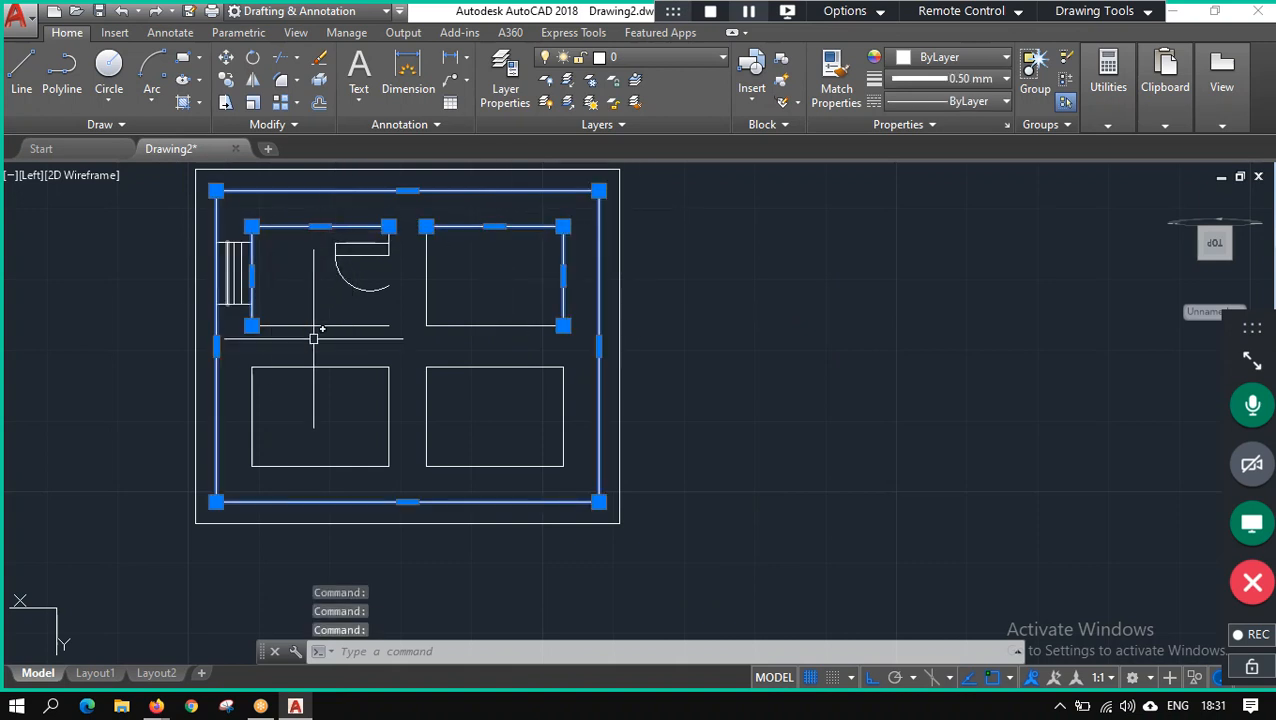
{"action": "key", "text": "Escape"}
{"action": "key", "text": "Escape"}
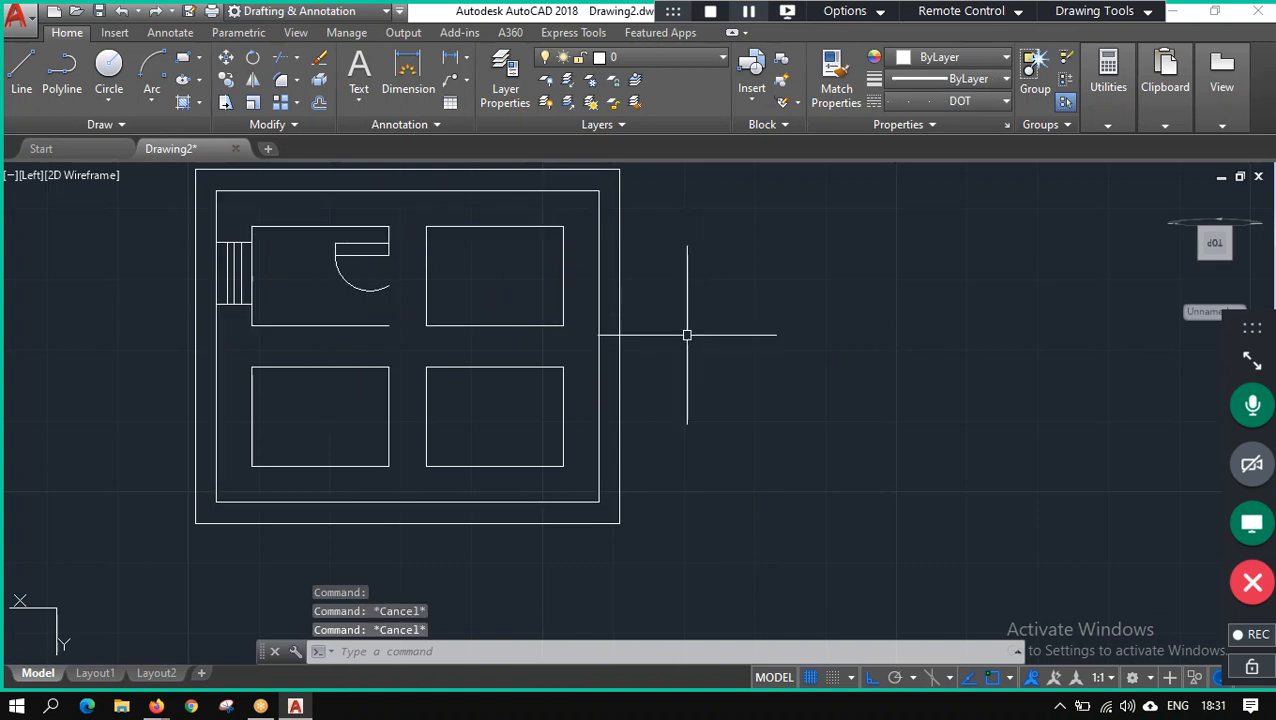
Try assigning the whole floor plan, including walls, window and door, to the Wall layer.
{"action": "scroll", "coordinate": [677, 458], "scroll_direction": "down", "scroll_amount": 5}
{"action": "scroll", "coordinate": [666, 430], "scroll_direction": "up", "scroll_amount": 5}
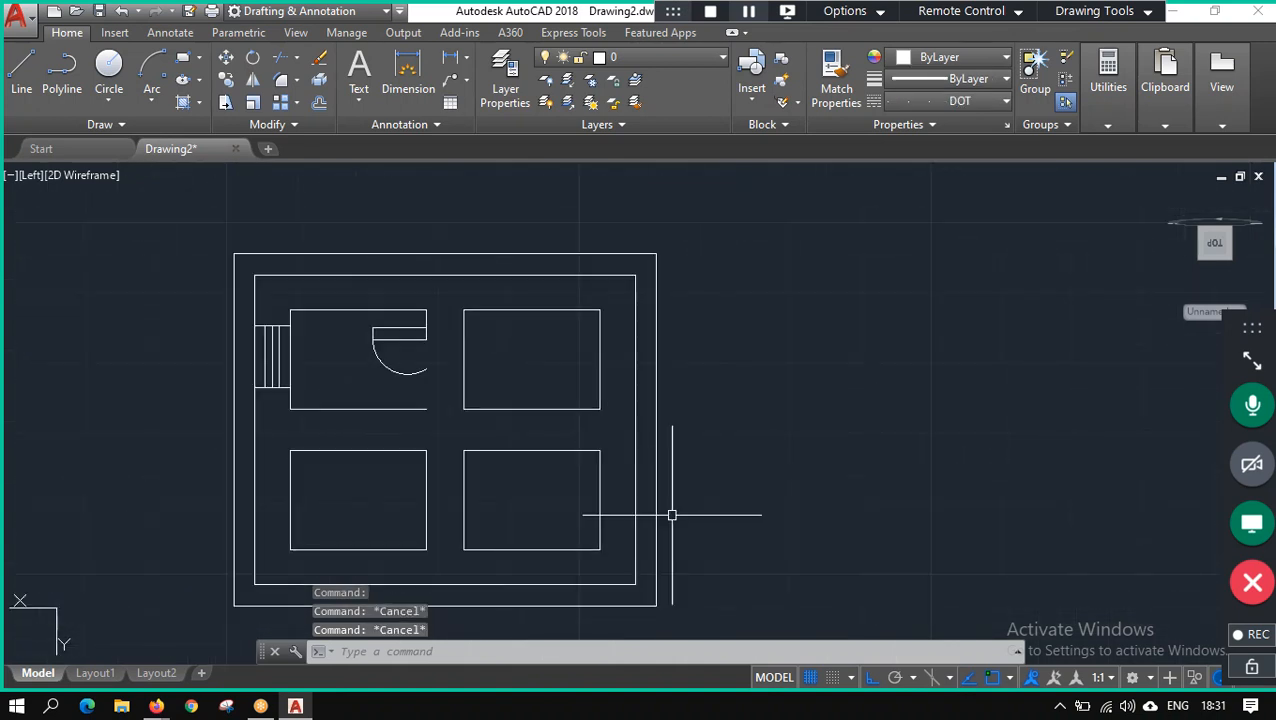
{"action": "right_click", "coordinate": [826, 347]}
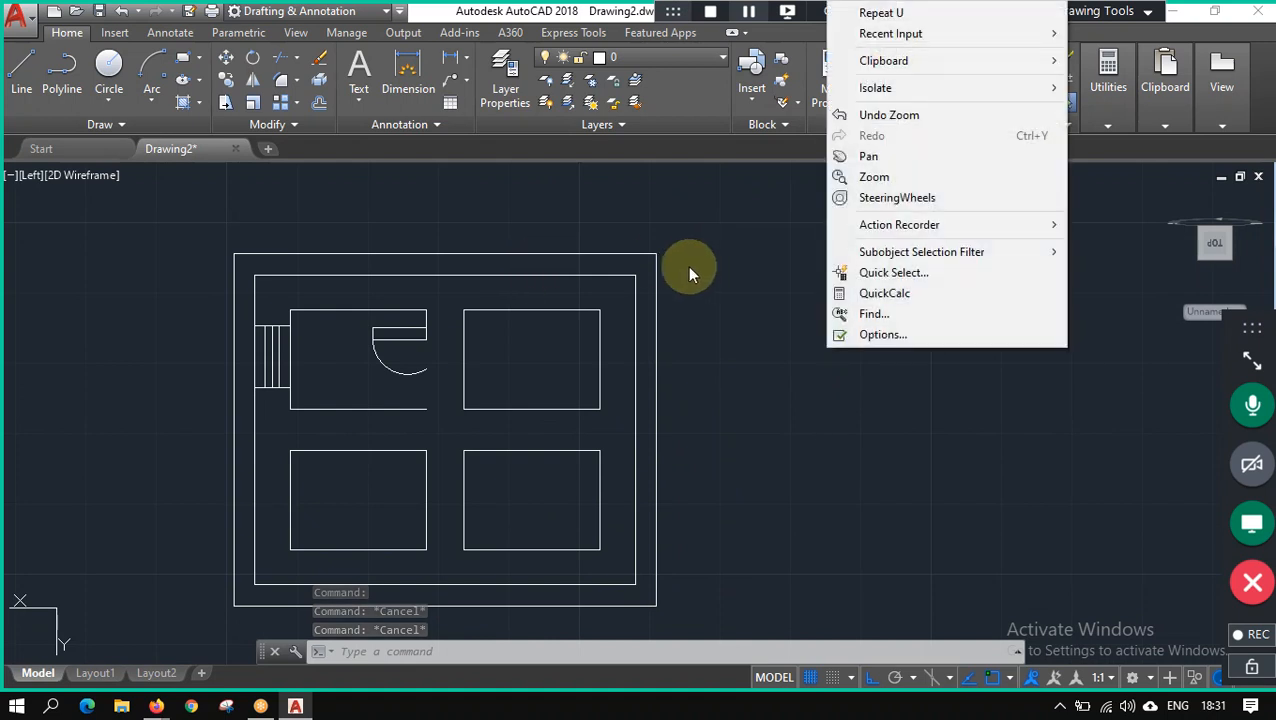
{"action": "left_click", "coordinate": [693, 265]}
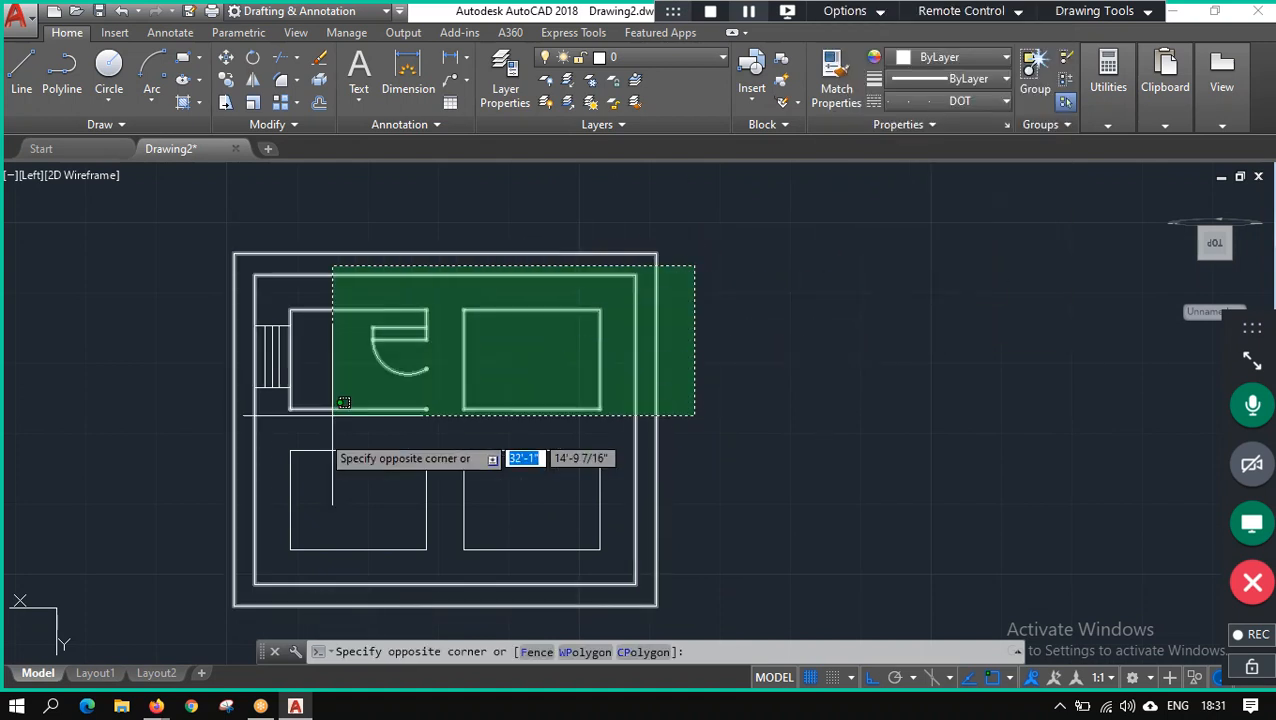
{"action": "left_click", "coordinate": [238, 610]}
{"action": "left_click", "coordinate": [370, 543]}
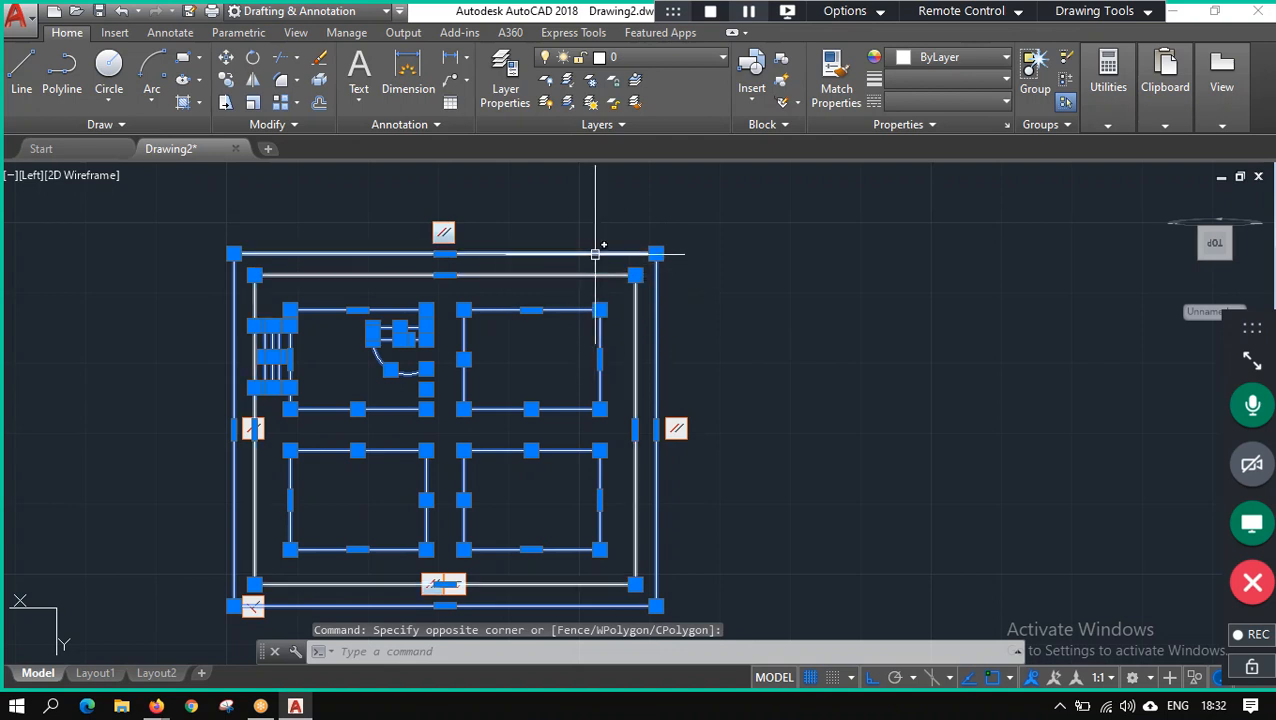
{"action": "left_click", "coordinate": [596, 253], "text": "shift"}
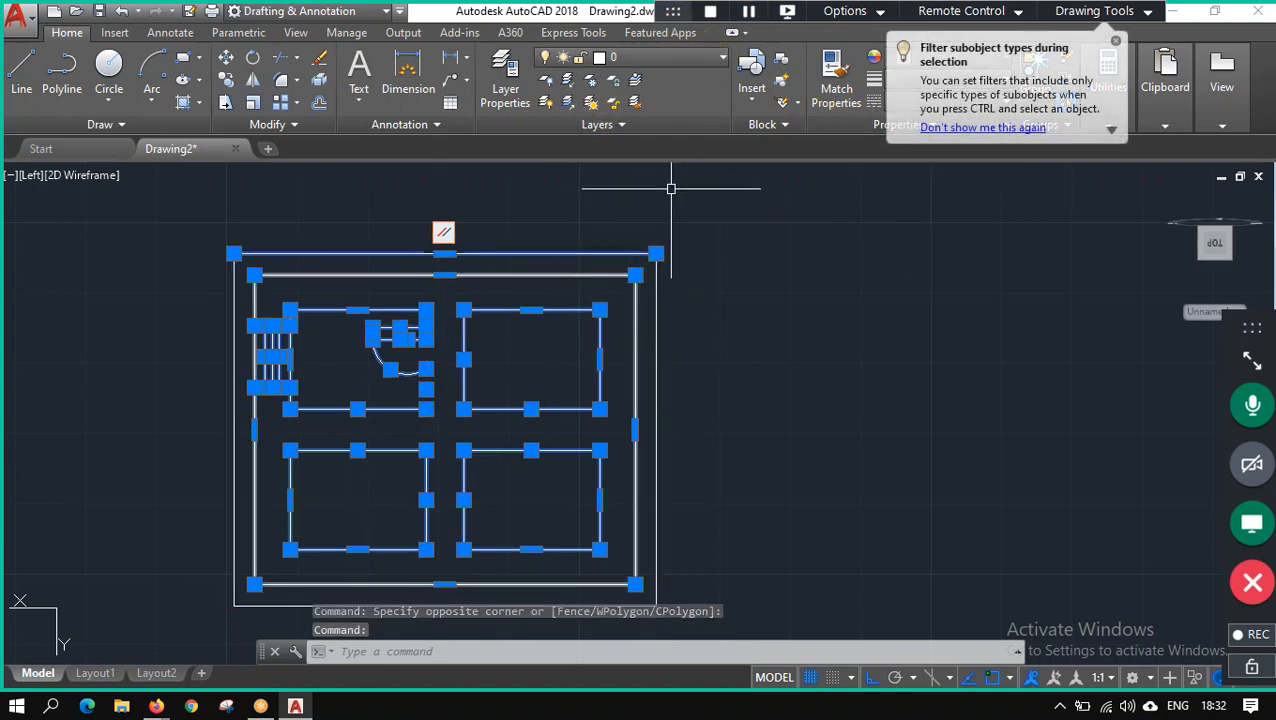
{"action": "left_click", "coordinate": [700, 58]}
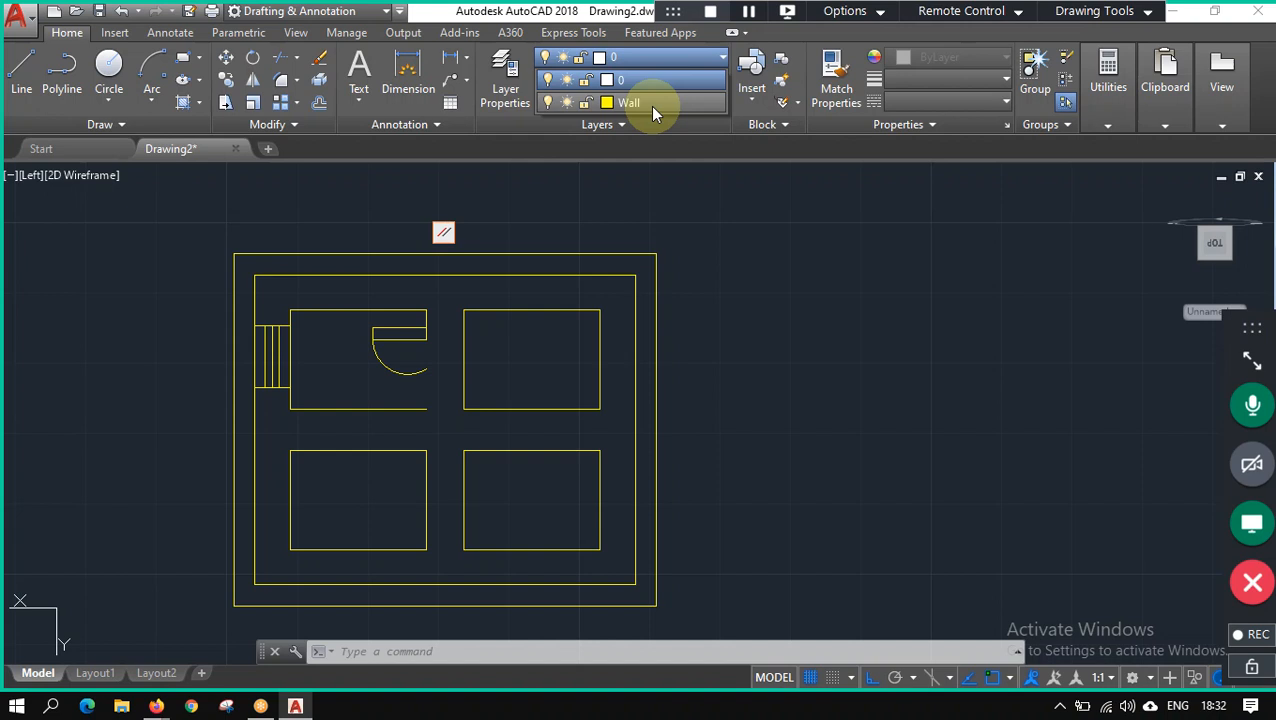
{"action": "left_click", "coordinate": [630, 103]}
{"action": "key", "text": "ctrl+a"}
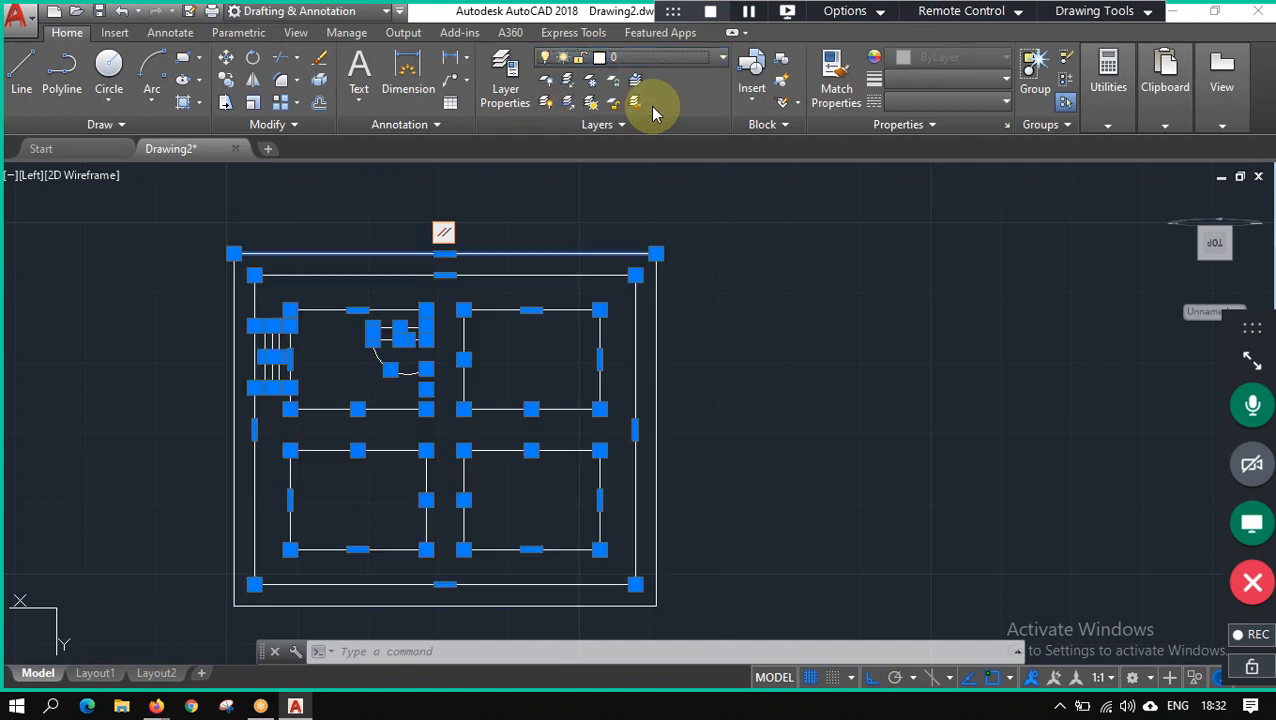
{"action": "key", "text": "Escape"}
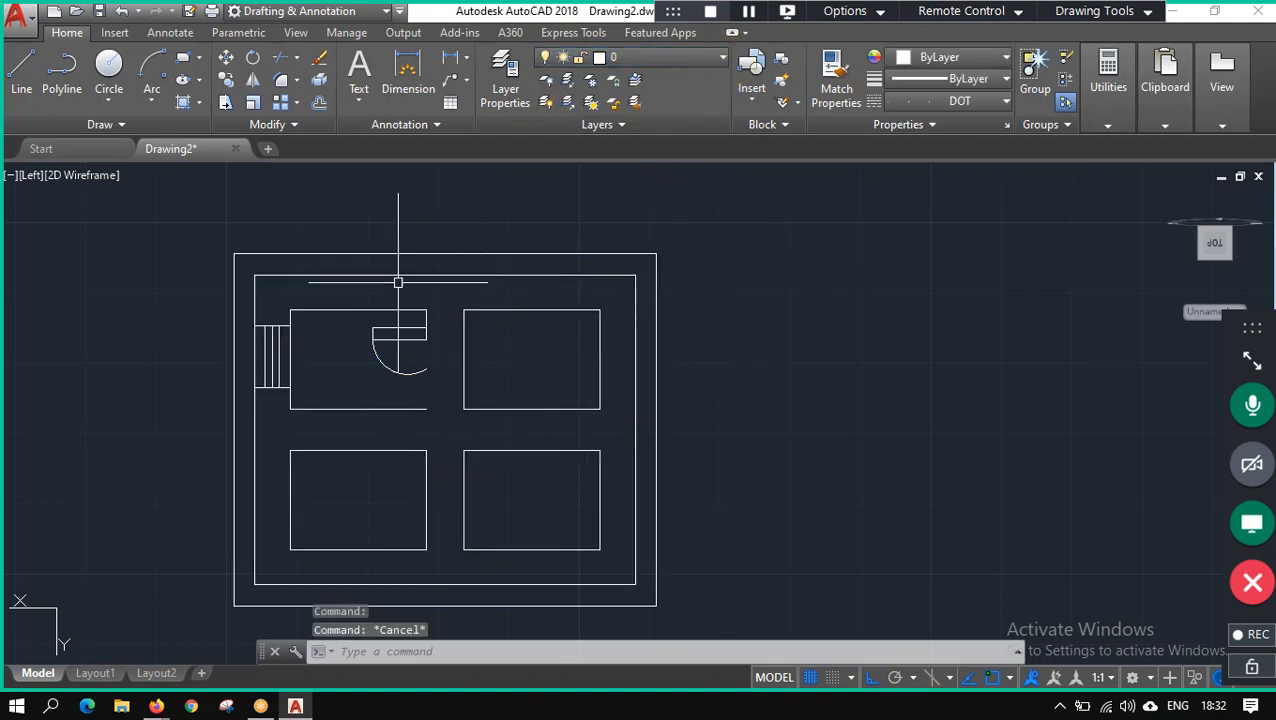
{"action": "left_click", "coordinate": [407, 273]}
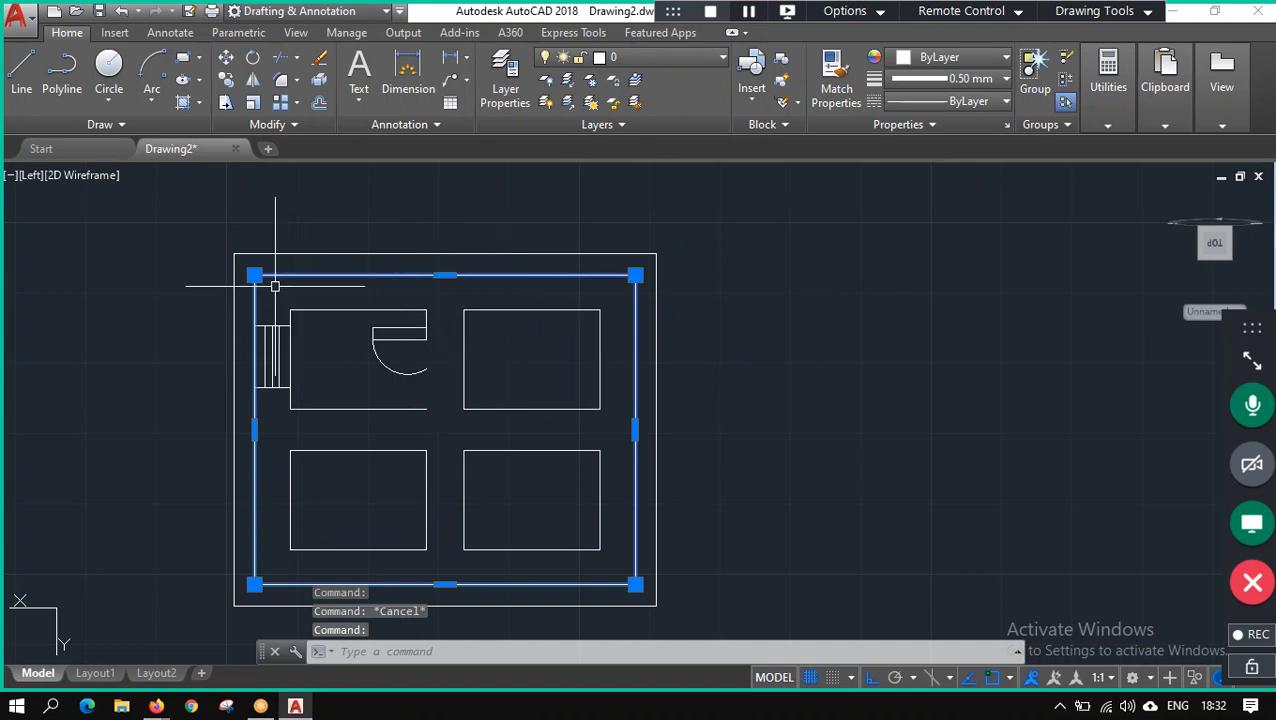
{"action": "key", "text": "Escape"}
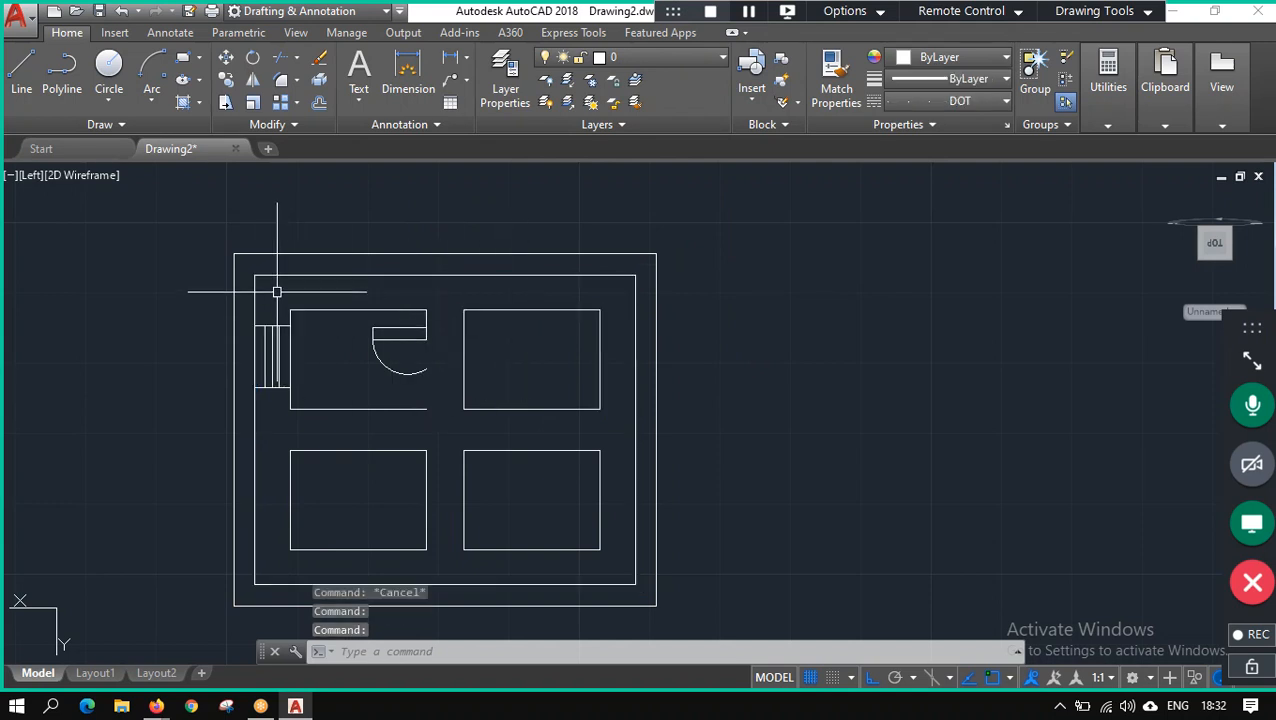
{"action": "right_click", "coordinate": [467, 415]}
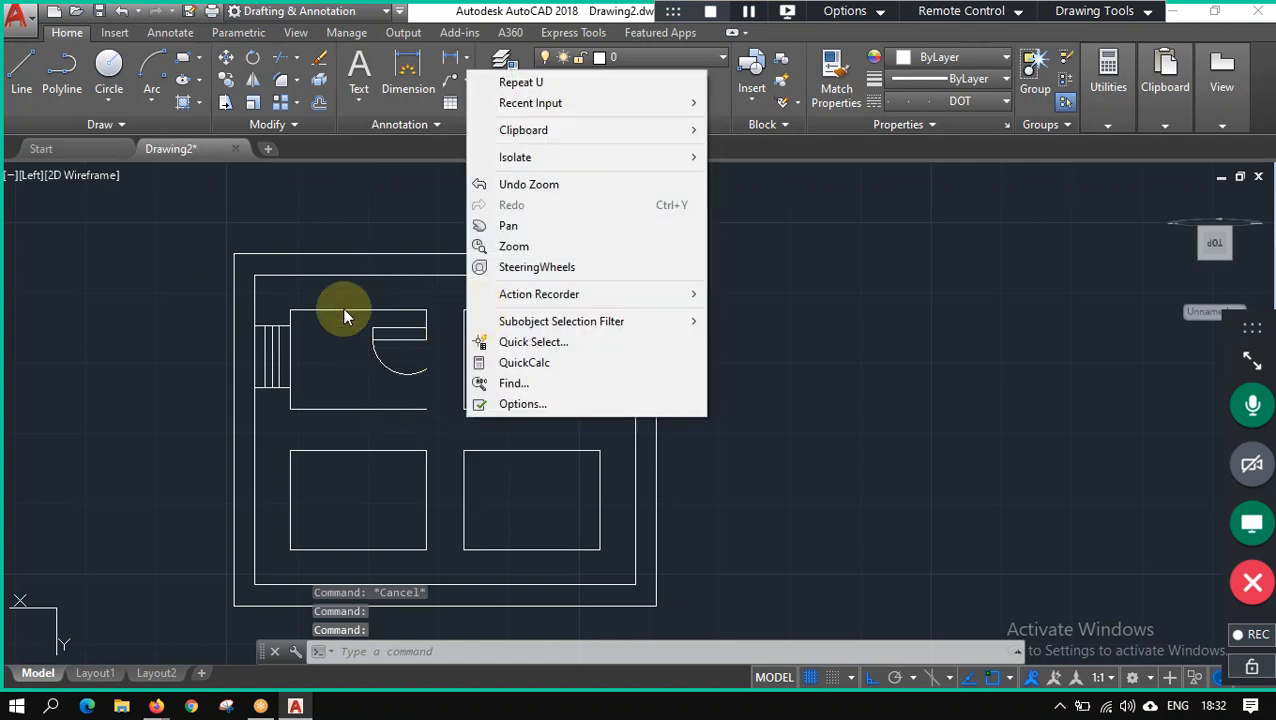
{"action": "left_click", "coordinate": [316, 289]}
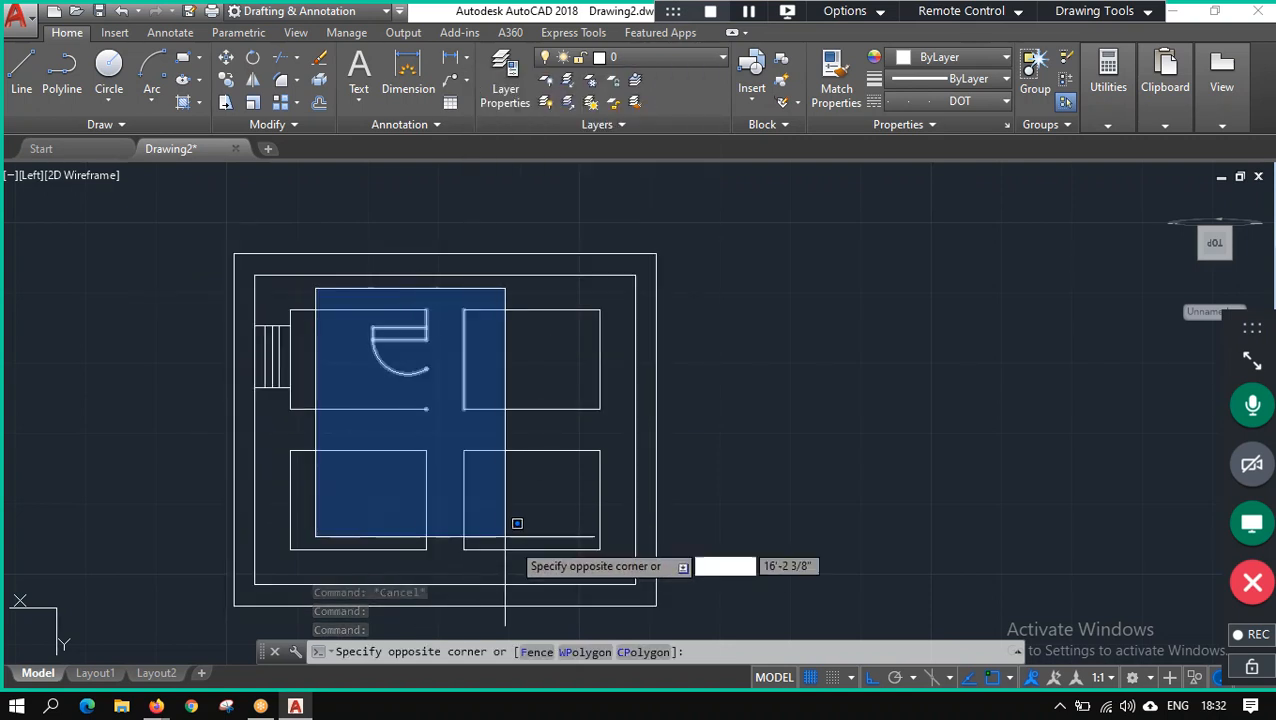
{"action": "left_click", "coordinate": [628, 556]}
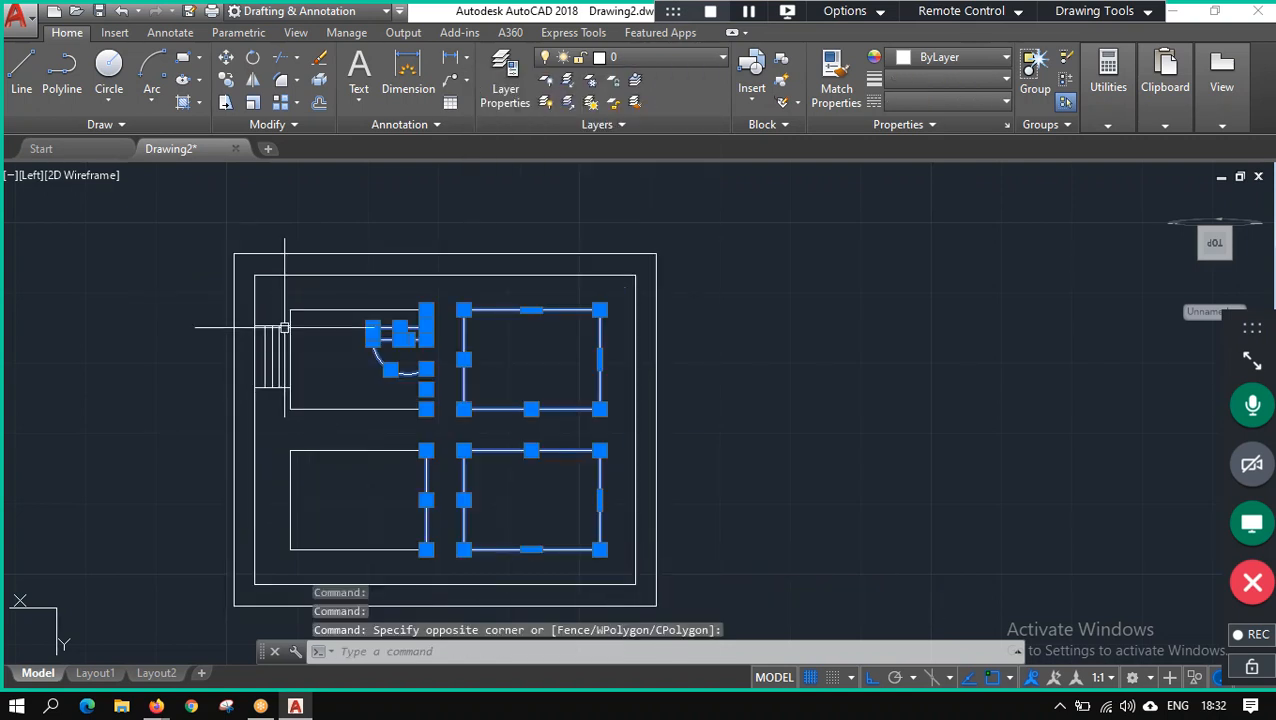
{"action": "key", "text": "Escape"}
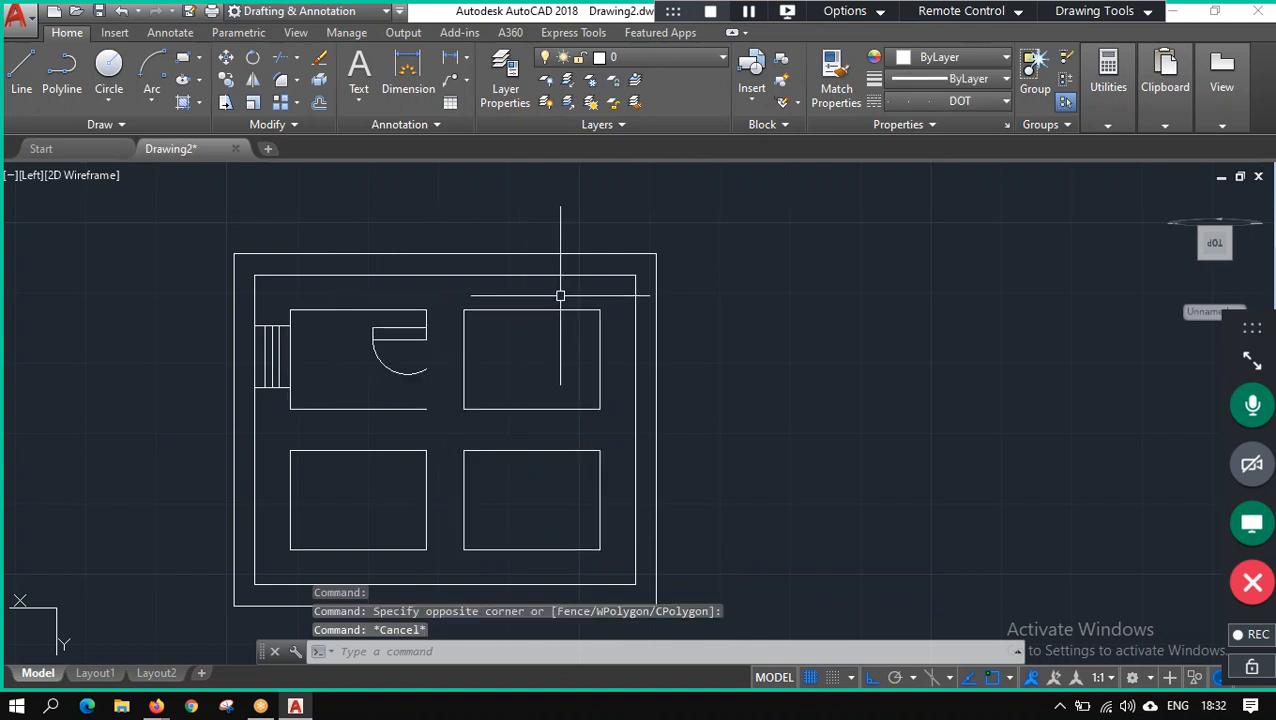
Assign the inner wall rectangle and all rooms, the window and the door inside it to the Wall layer.
{"action": "right_click", "coordinate": [616, 289]}
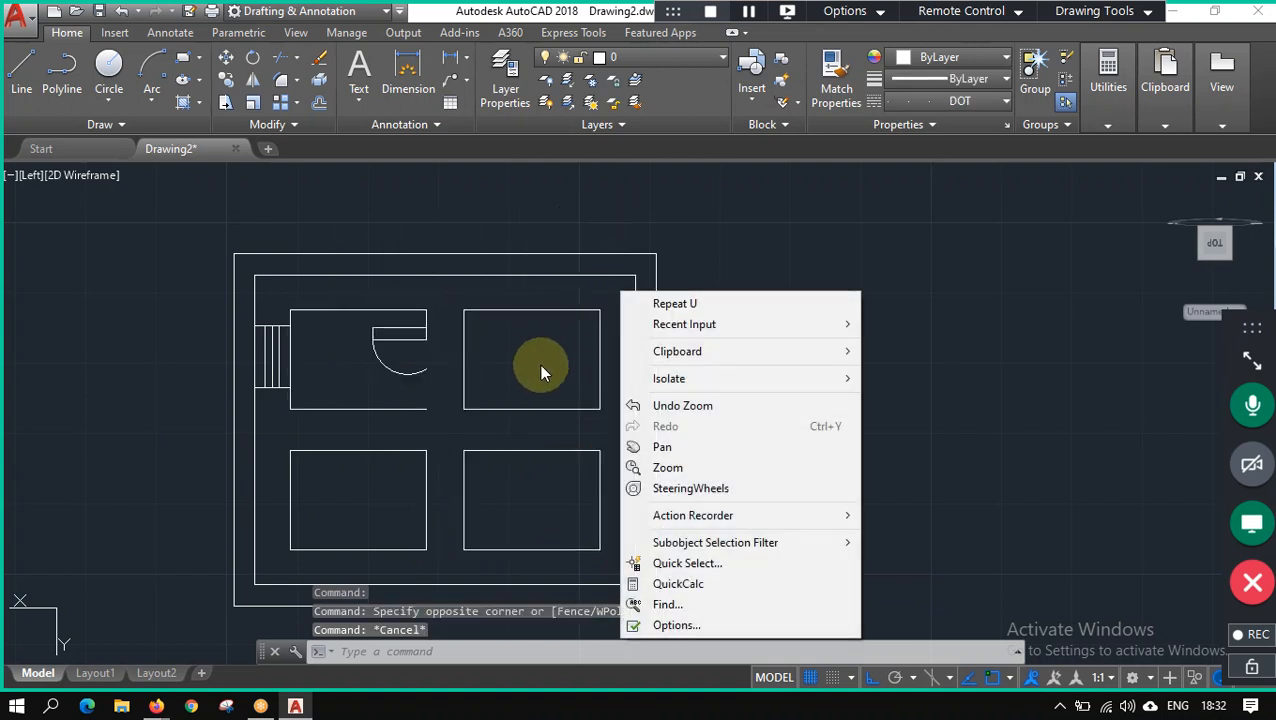
{"action": "left_click", "coordinate": [608, 282]}
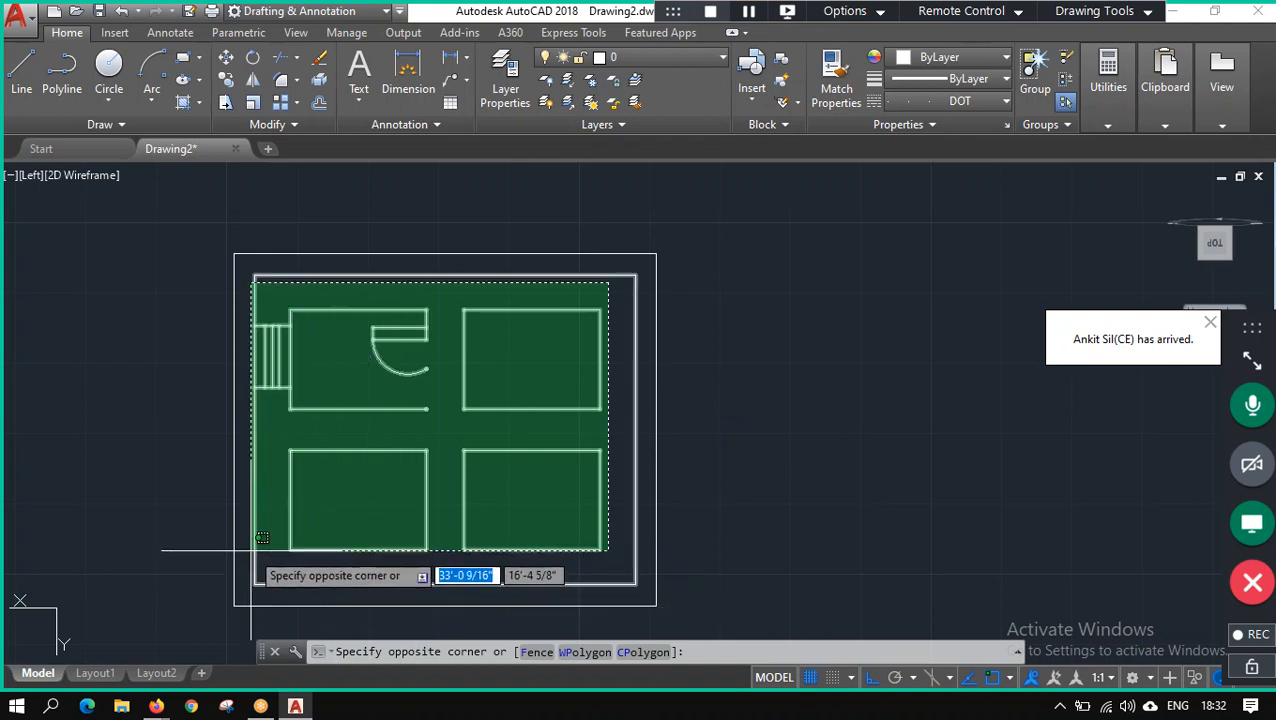
{"action": "left_click", "coordinate": [252, 549]}
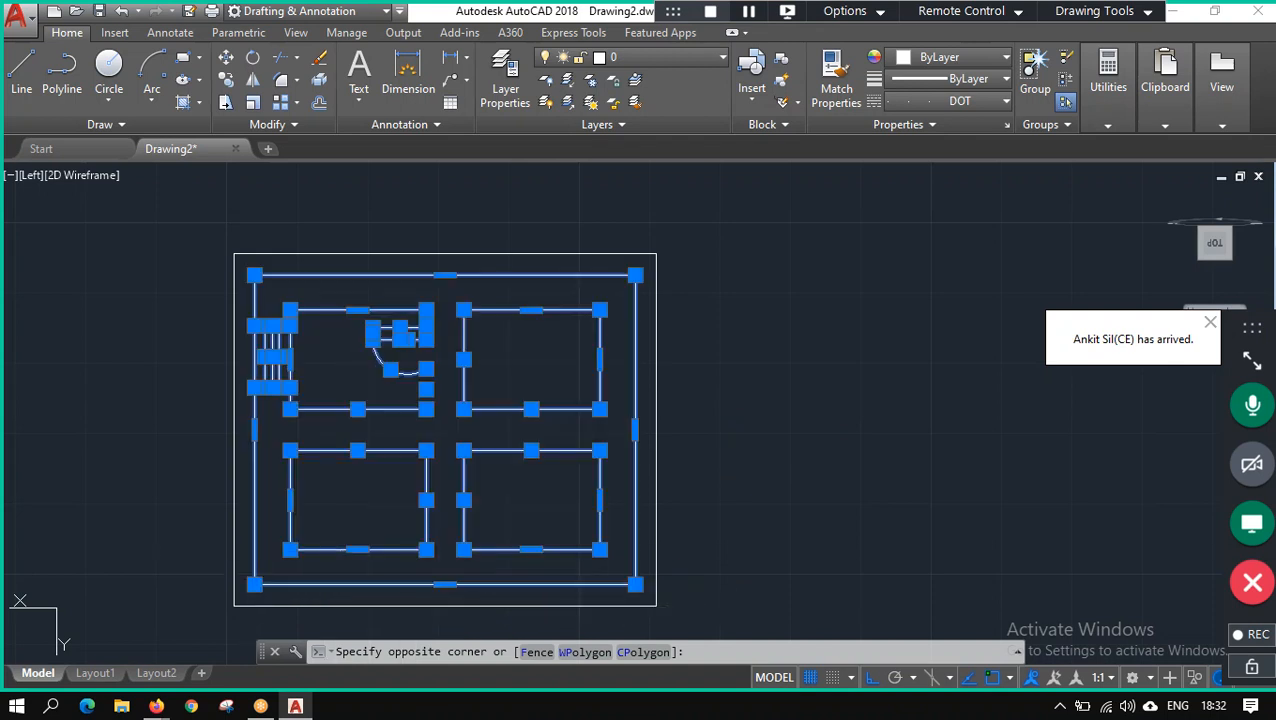
{"action": "left_click", "coordinate": [682, 62]}
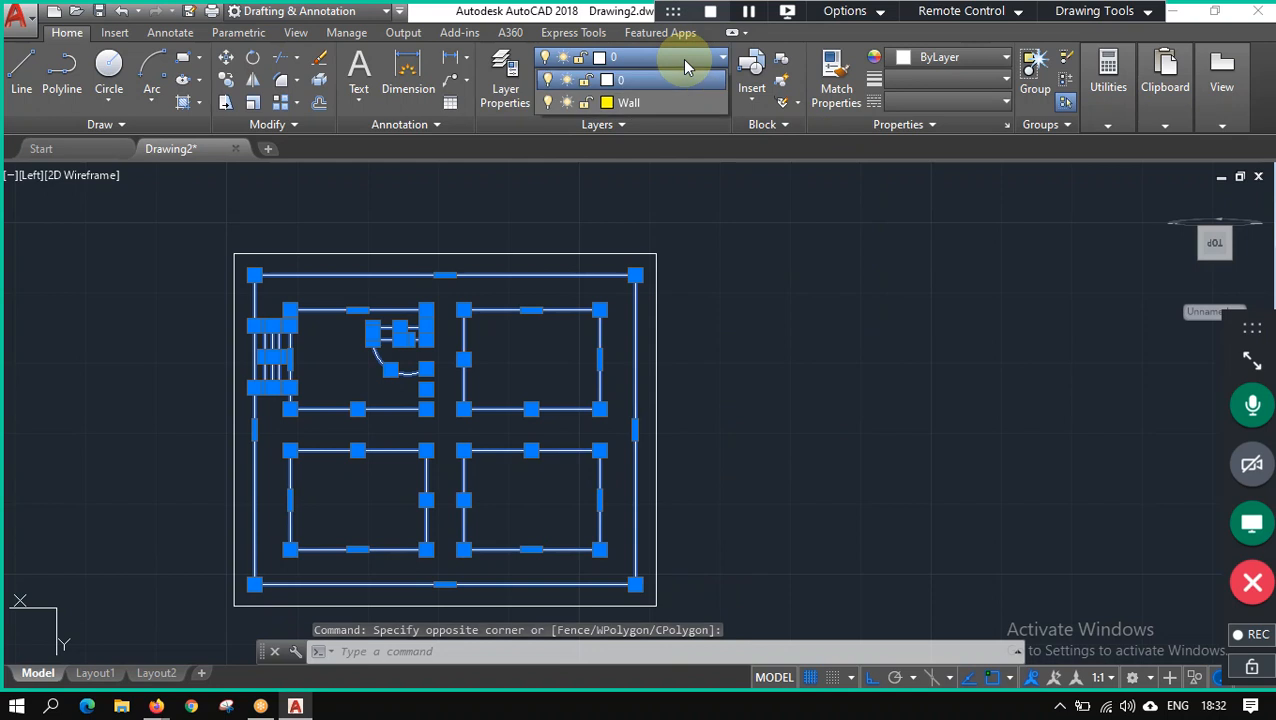
{"action": "left_click", "coordinate": [670, 101]}
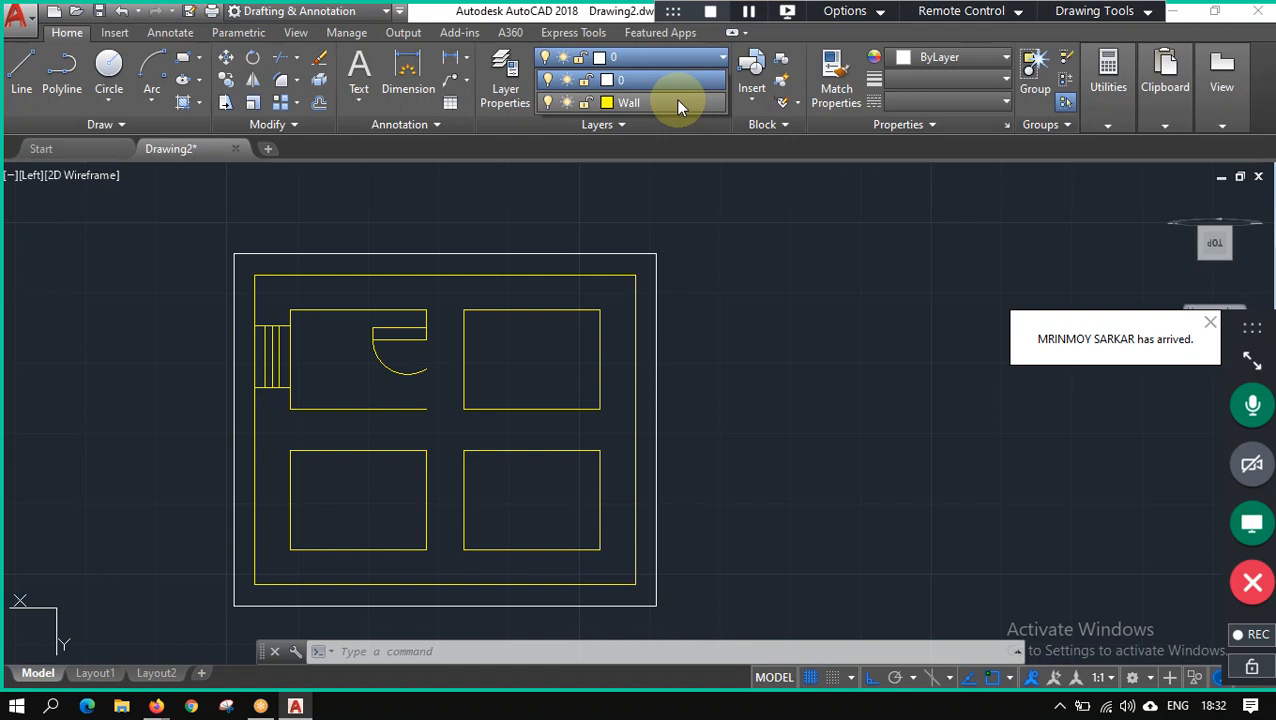
{"action": "key", "text": "ctrl+a"}
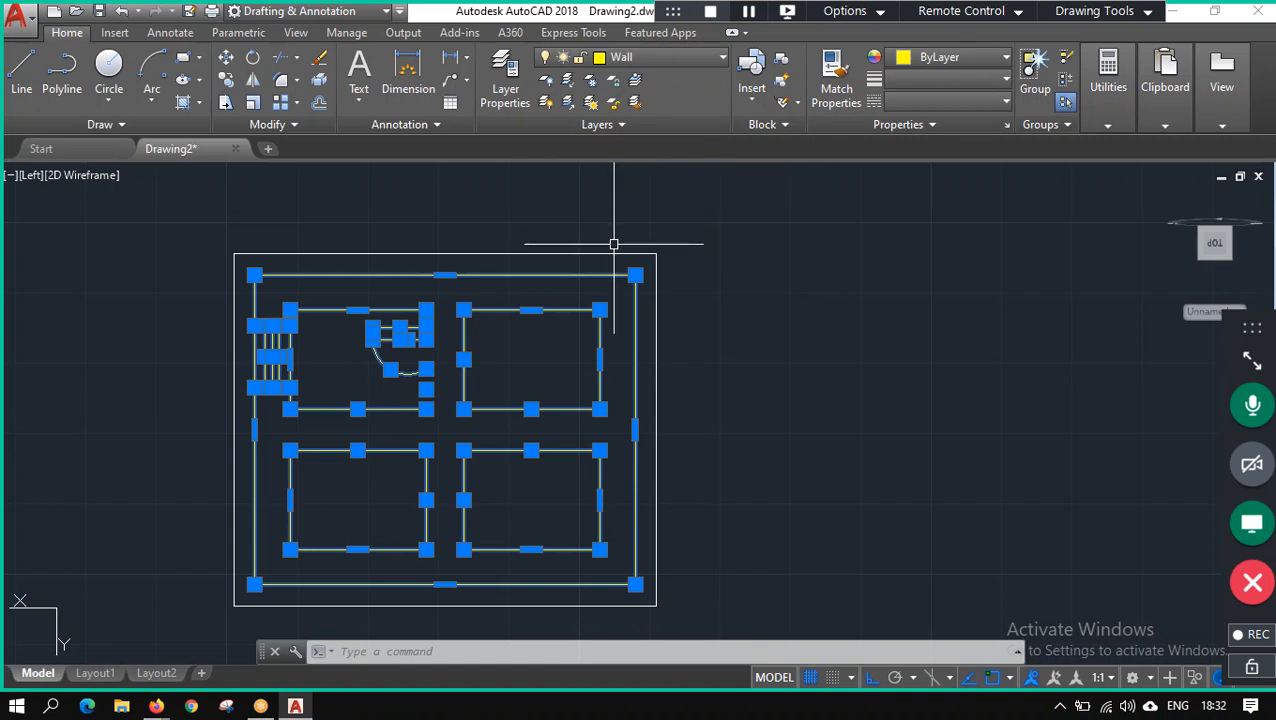
{"action": "key", "text": "Escape"}
{"action": "left_click", "coordinate": [798, 300]}
{"action": "key", "text": "Escape"}
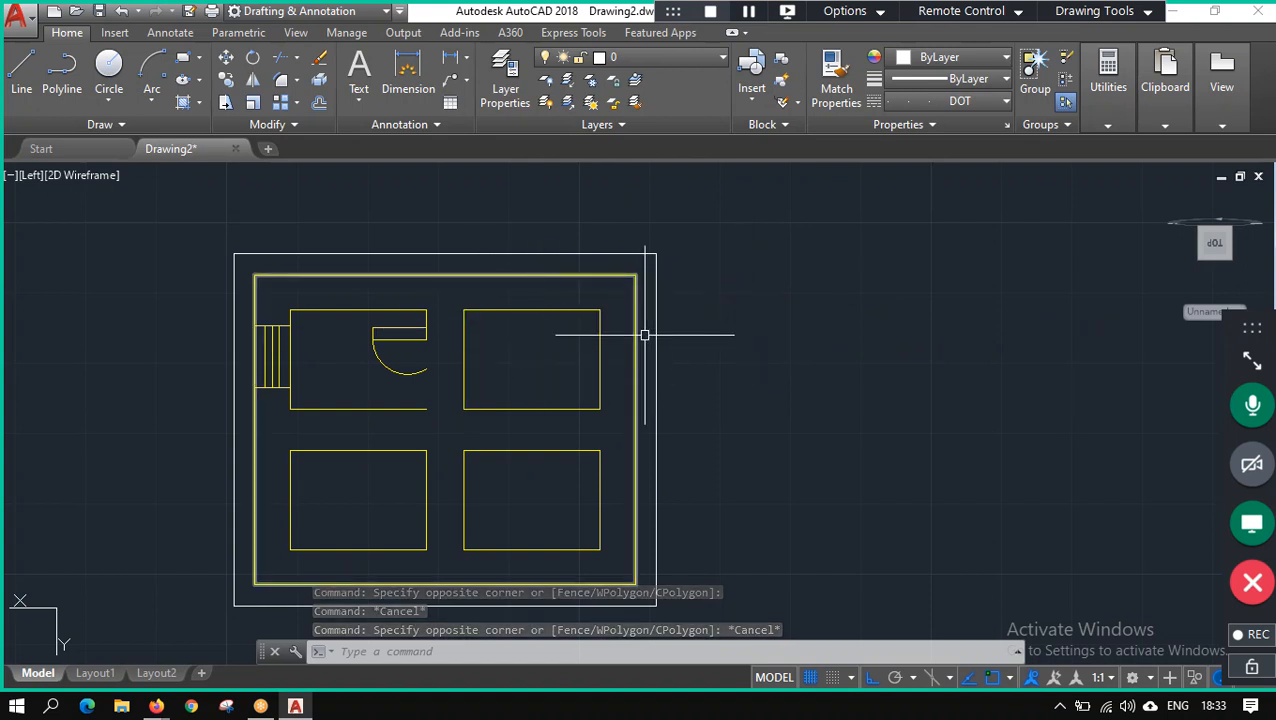
{"action": "left_click", "coordinate": [687, 57]}
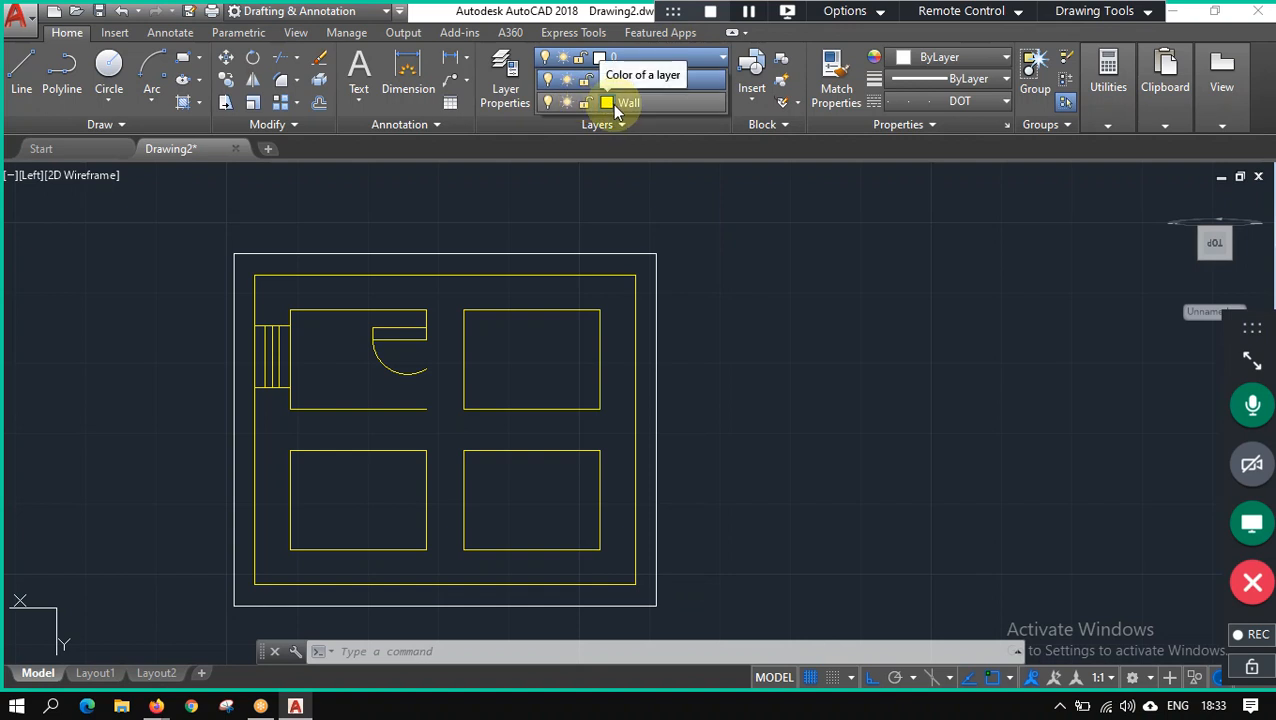
{"action": "left_click", "coordinate": [612, 104]}
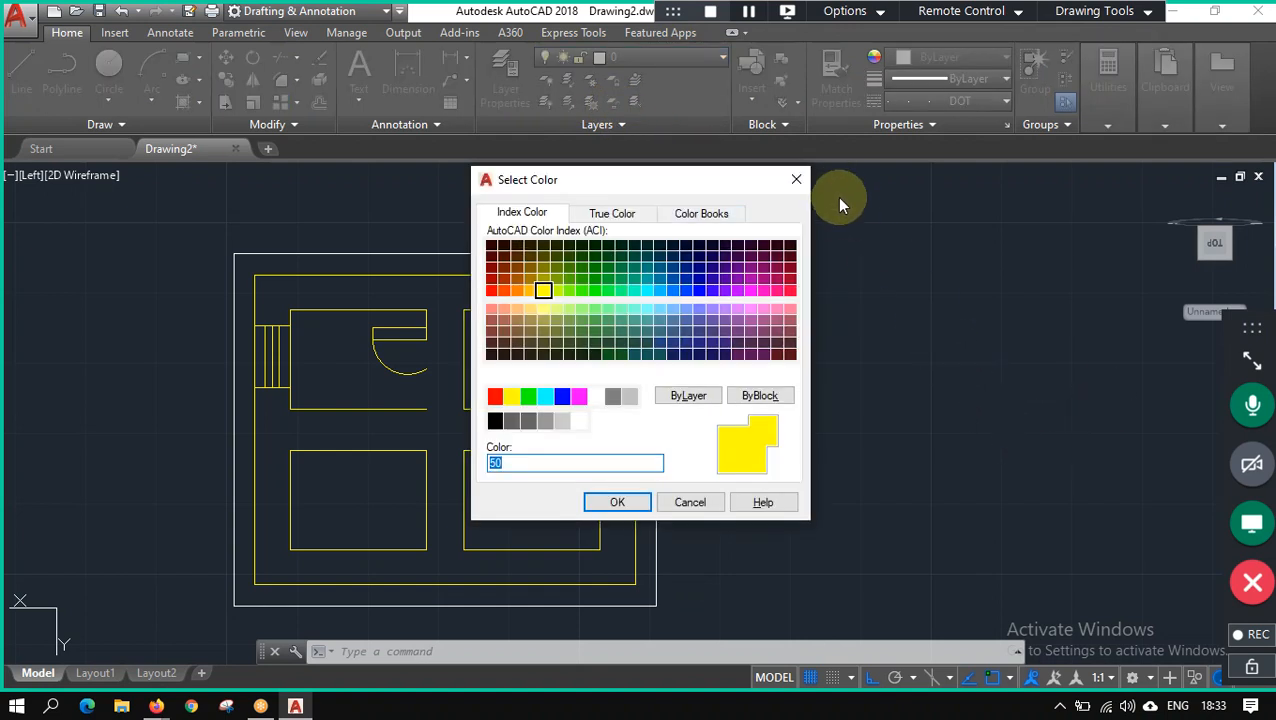
{"action": "left_click", "coordinate": [800, 183]}
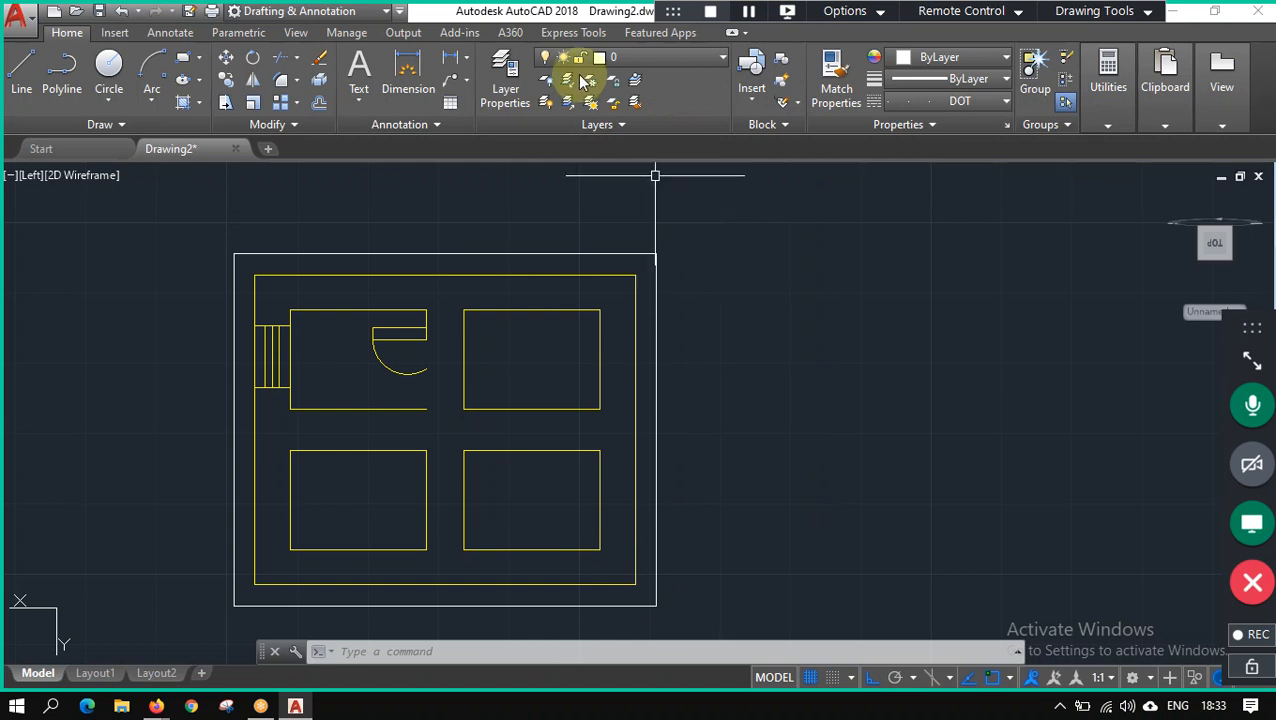
Make Wall the current layer.
{"action": "left_click", "coordinate": [506, 68]}
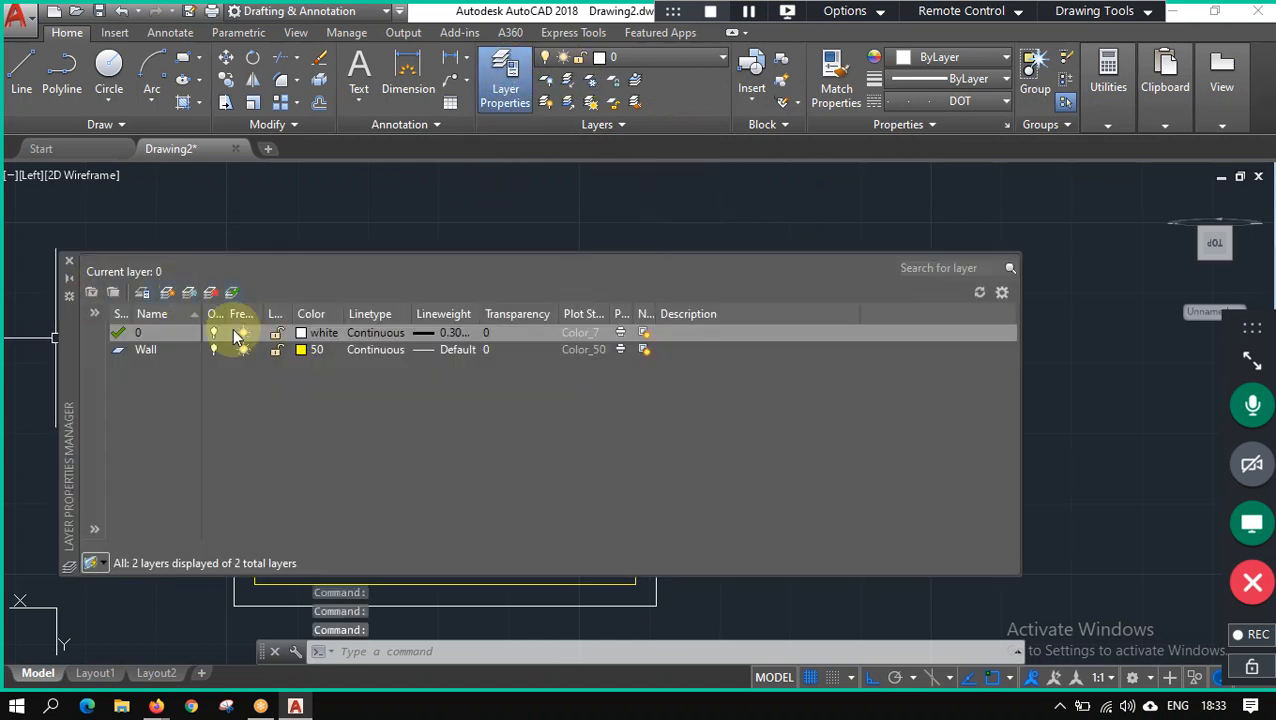
{"action": "left_click", "coordinate": [159, 352]}
{"action": "left_click", "coordinate": [231, 292]}
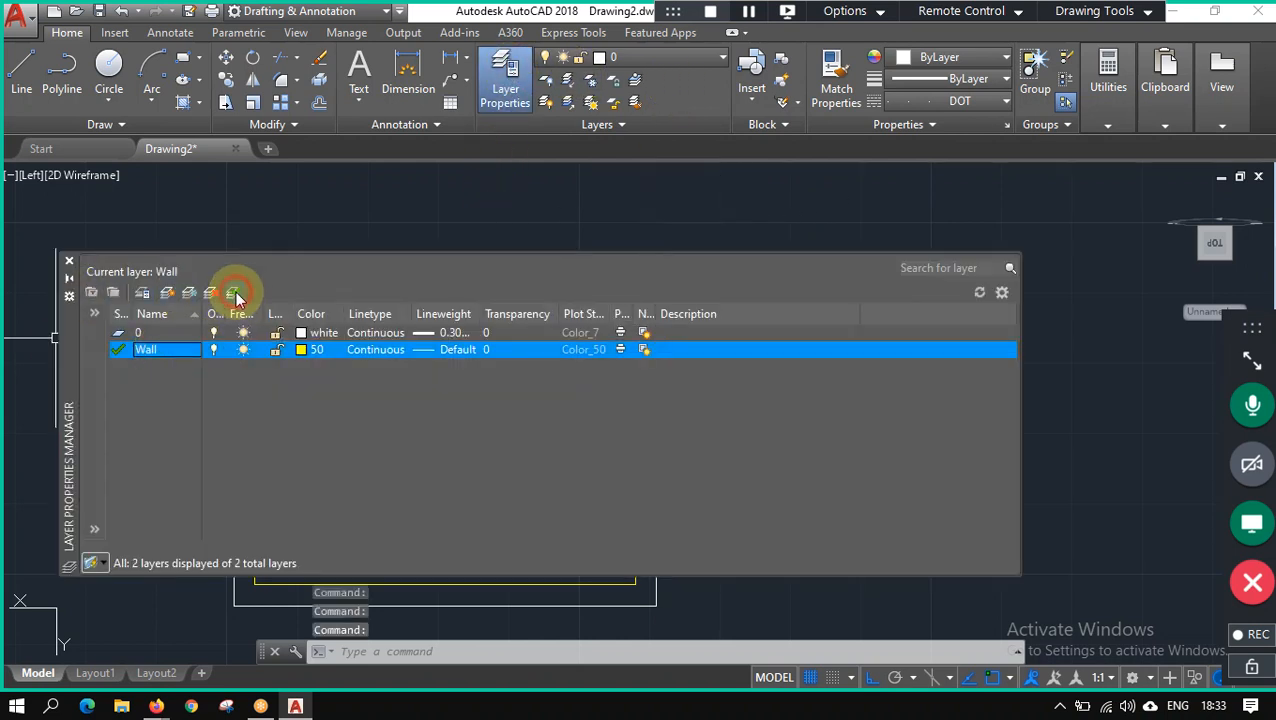
{"action": "left_click", "coordinate": [69, 261]}
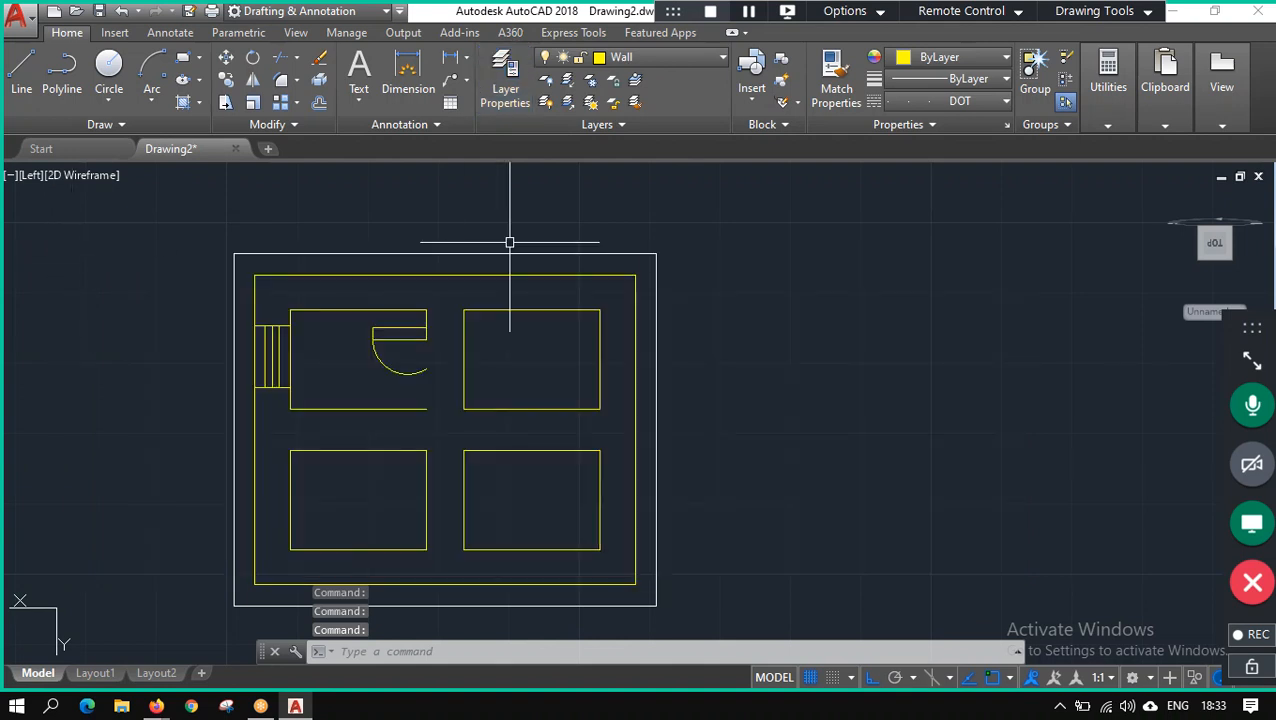
Override the colour of the inner wall rectangle with red 205,32,39.
{"action": "left_click", "coordinate": [592, 276]}
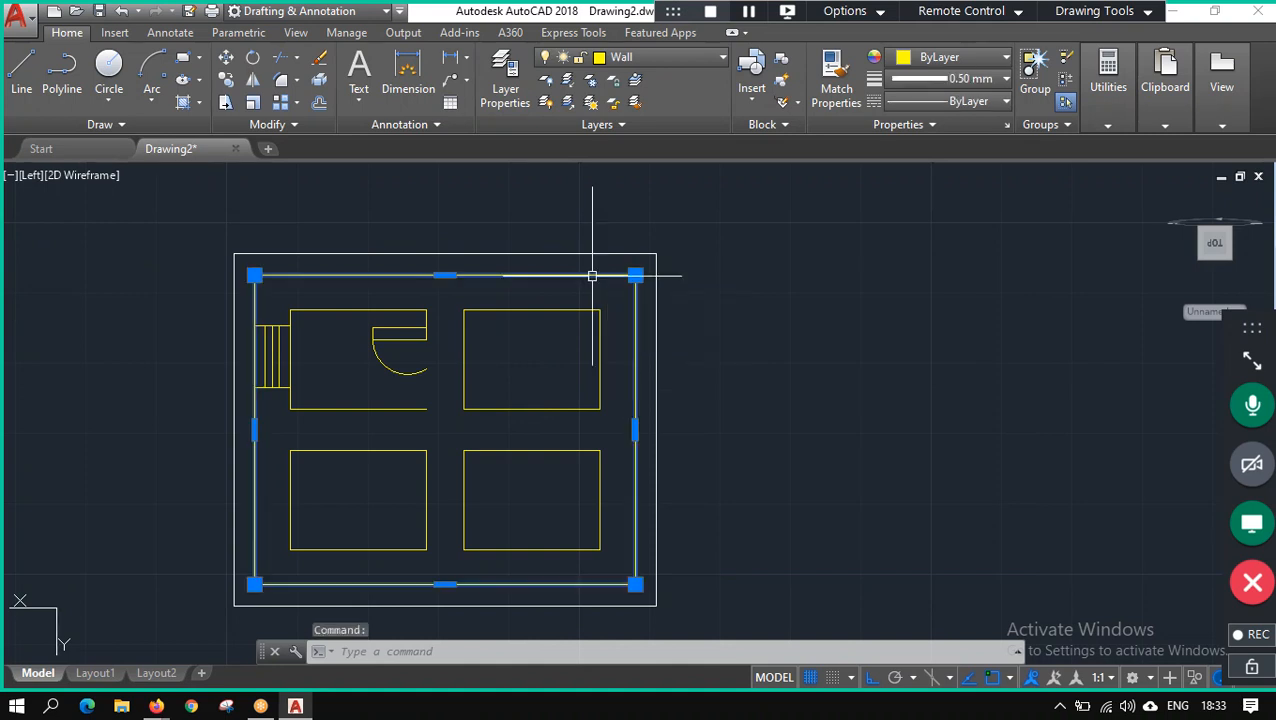
{"action": "left_click", "coordinate": [965, 57]}
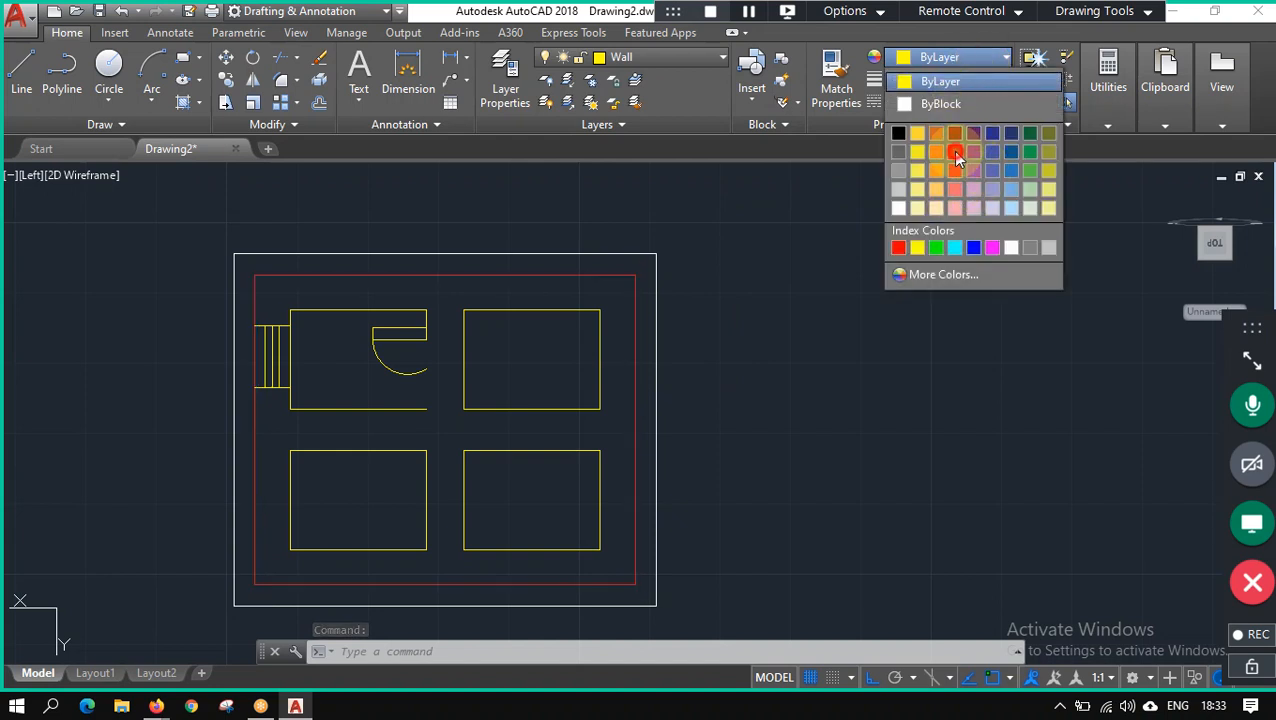
{"action": "left_click", "coordinate": [952, 151]}
{"action": "left_click", "coordinate": [794, 318]}
{"action": "key", "text": "Escape"}
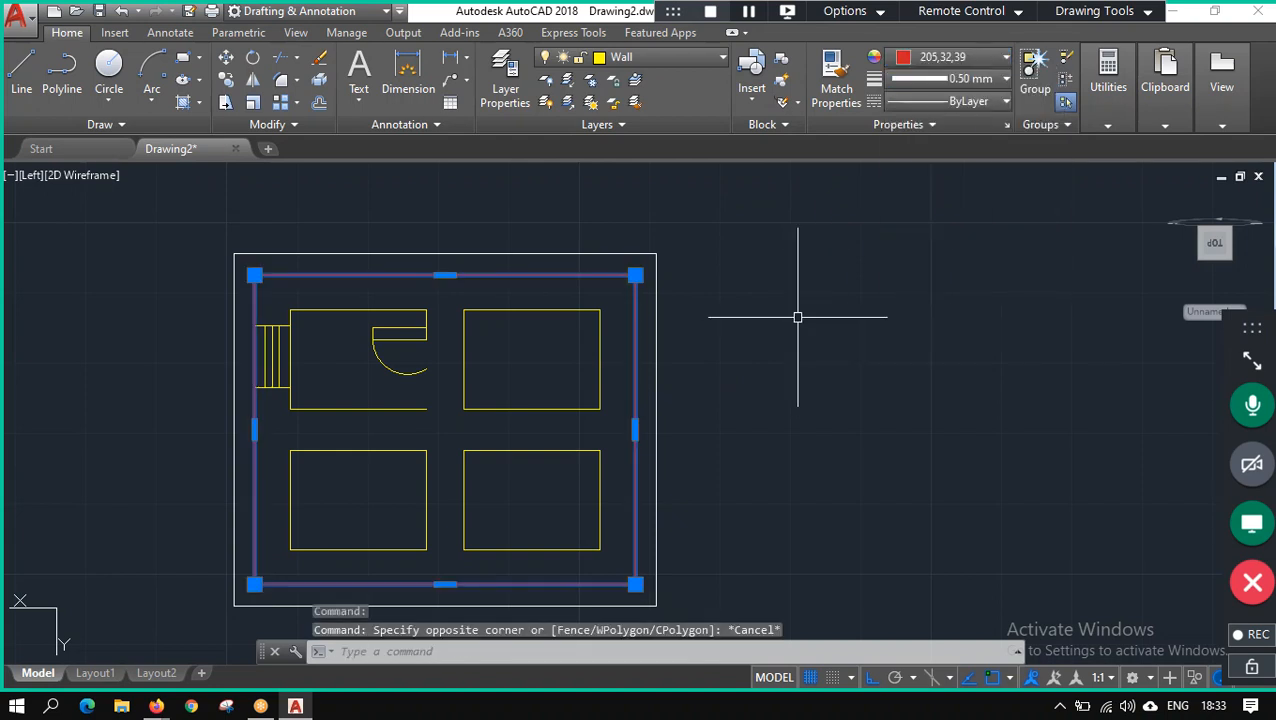
{"action": "key", "text": "Escape"}
Add a new layer named Dim to the drawing's layer list.
{"action": "scroll", "coordinate": [584, 484], "scroll_direction": "down", "scroll_amount": 3}
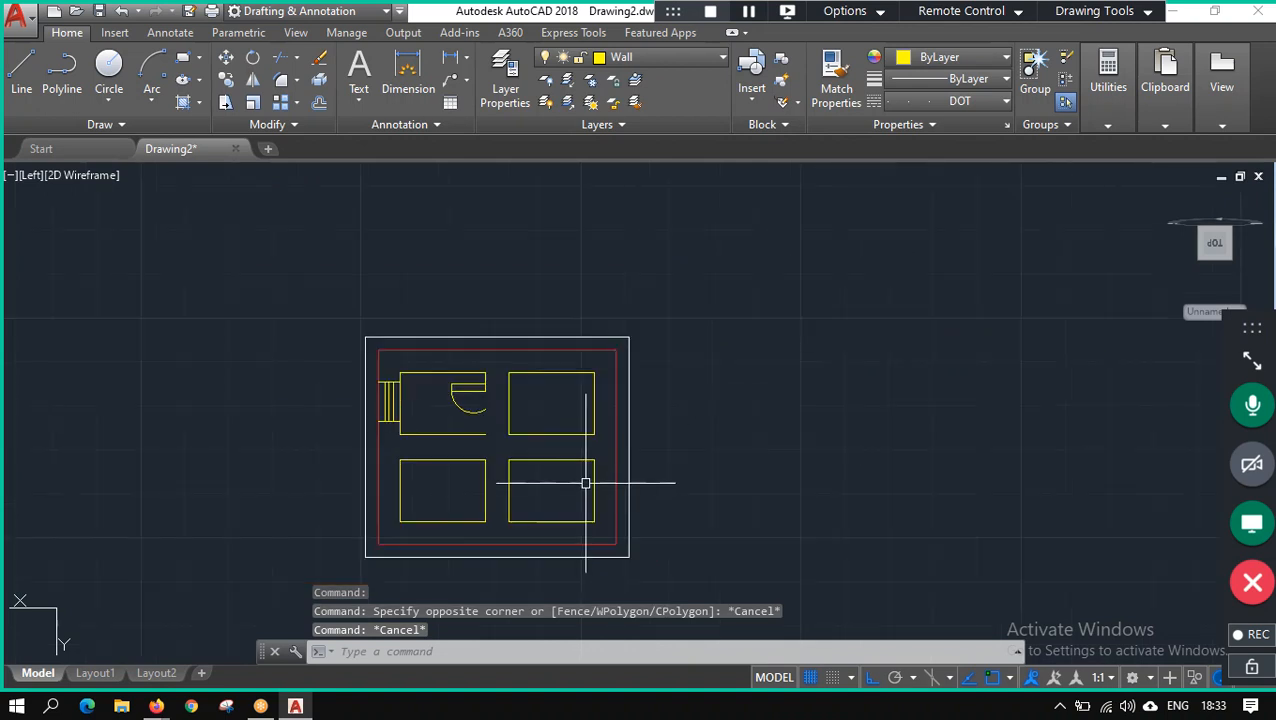
{"action": "scroll", "coordinate": [571, 538], "scroll_direction": "up", "scroll_amount": 2}
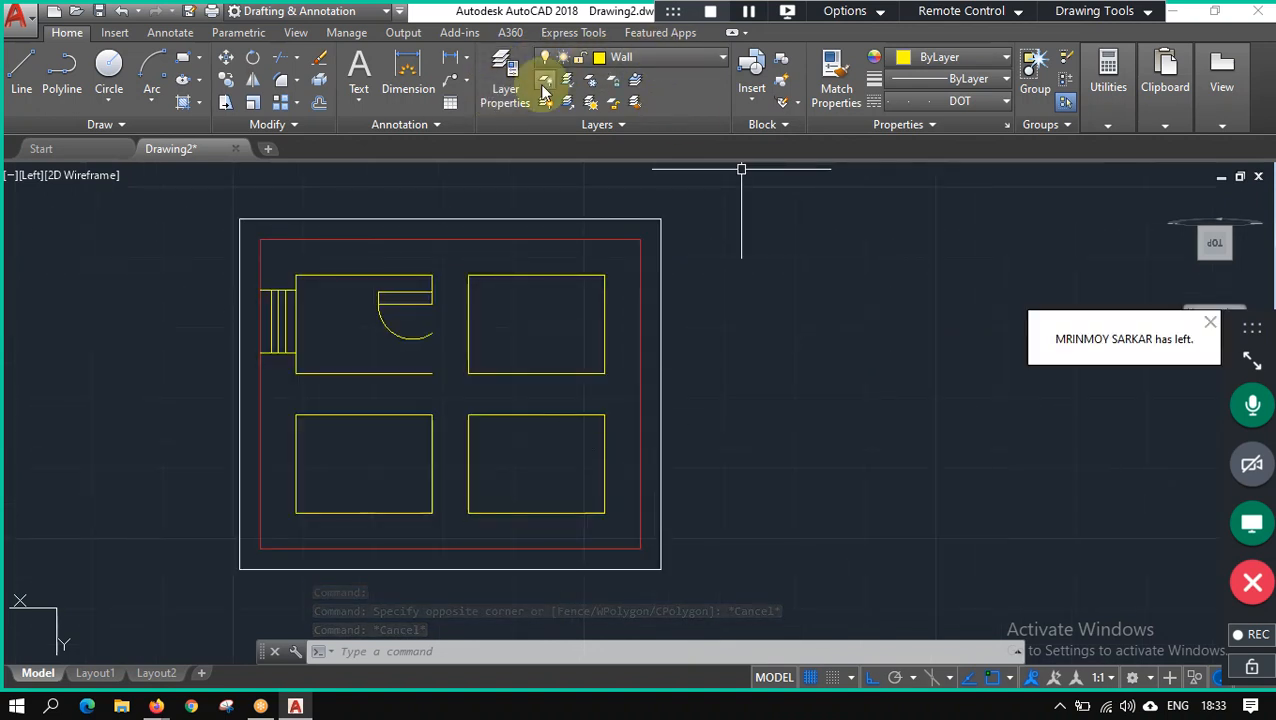
{"action": "left_click", "coordinate": [570, 57]}
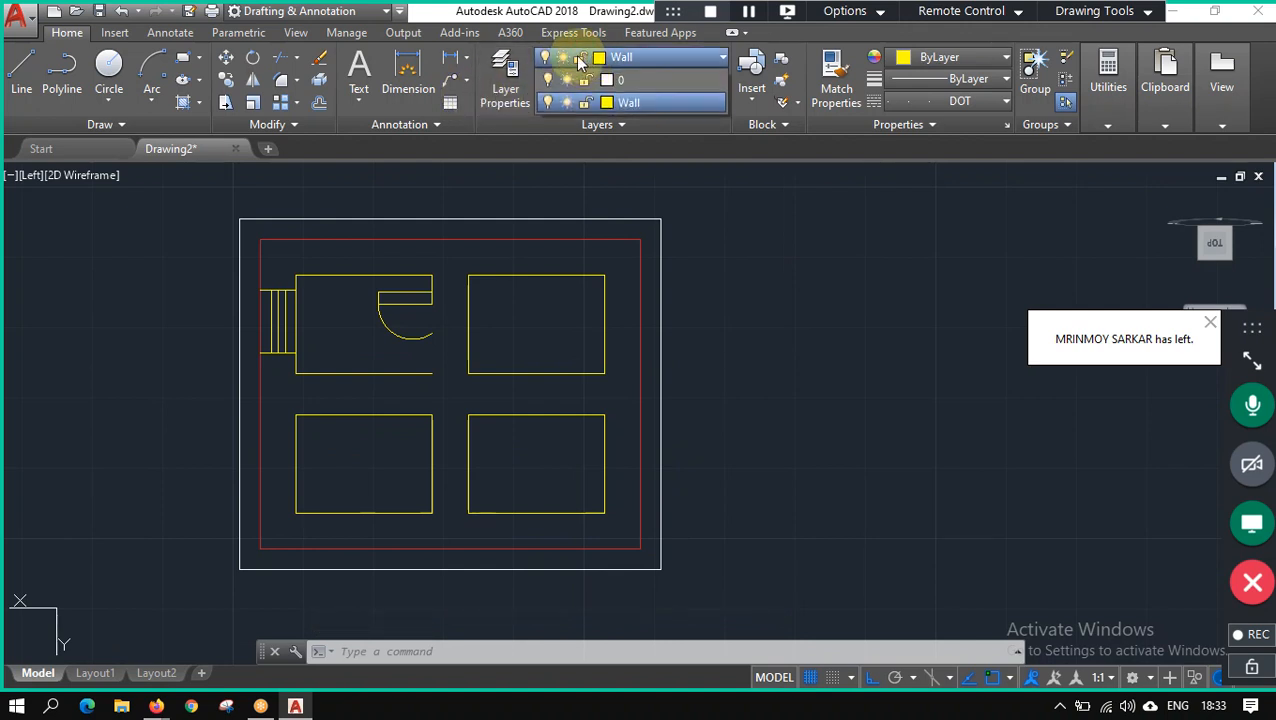
{"action": "left_click", "coordinate": [500, 105]}
{"action": "left_click", "coordinate": [500, 100]}
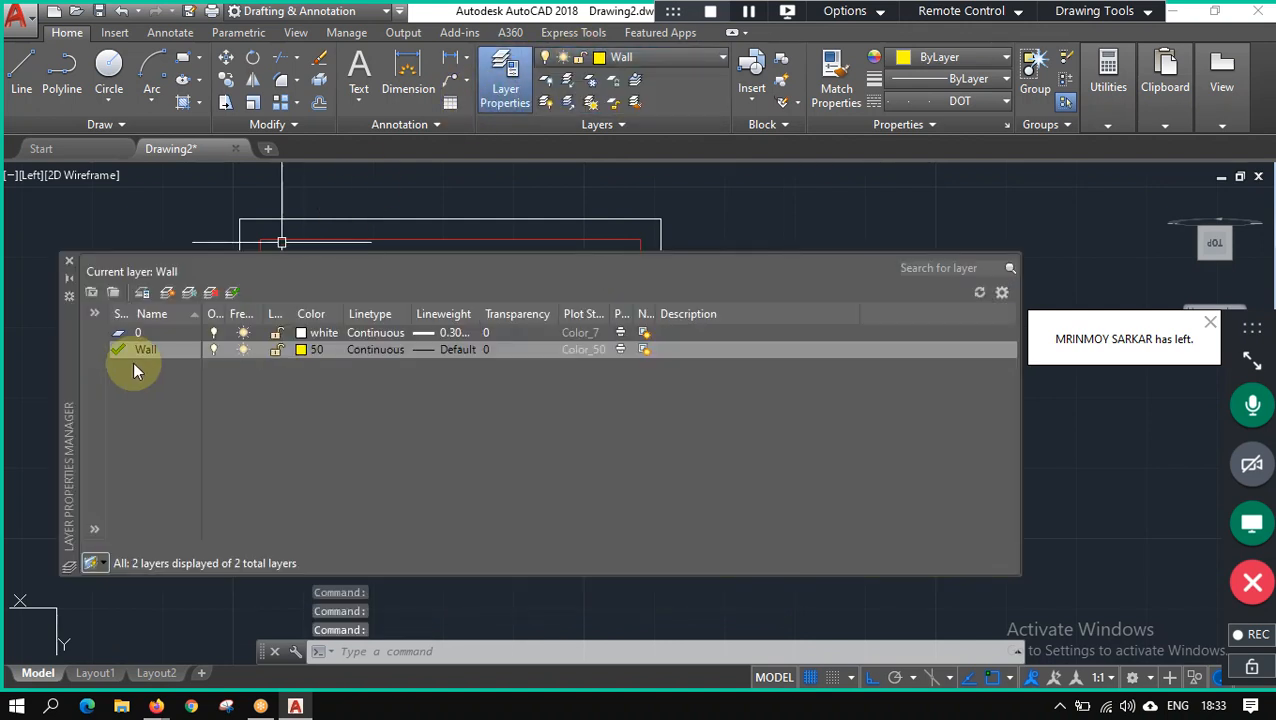
{"action": "left_click", "coordinate": [168, 293]}
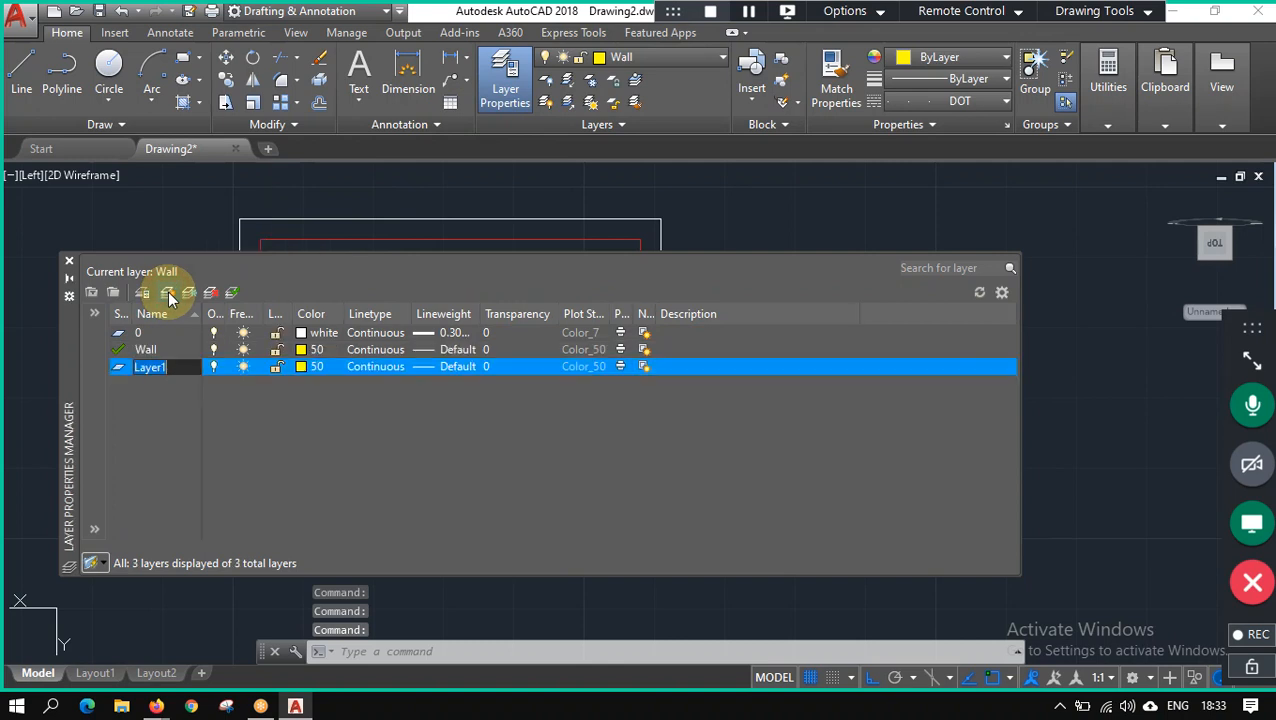
{"action": "type", "text": "Dim"}
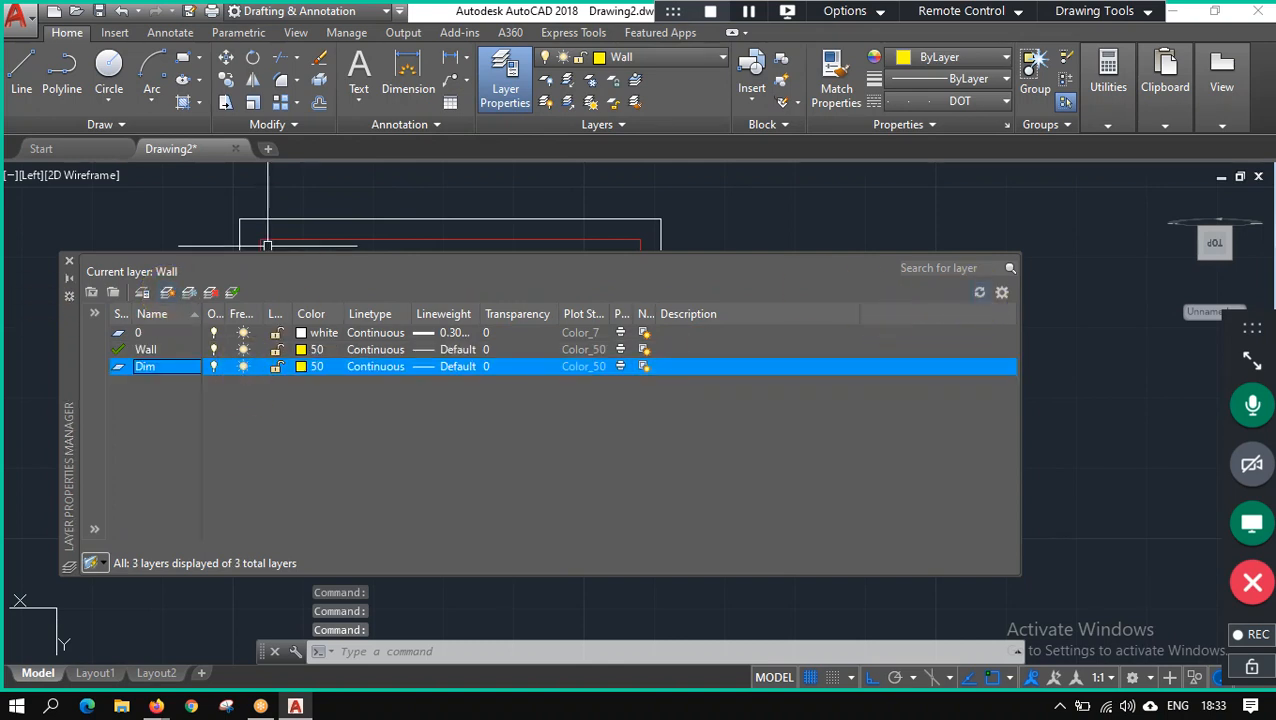
{"action": "left_click", "coordinate": [69, 260]}
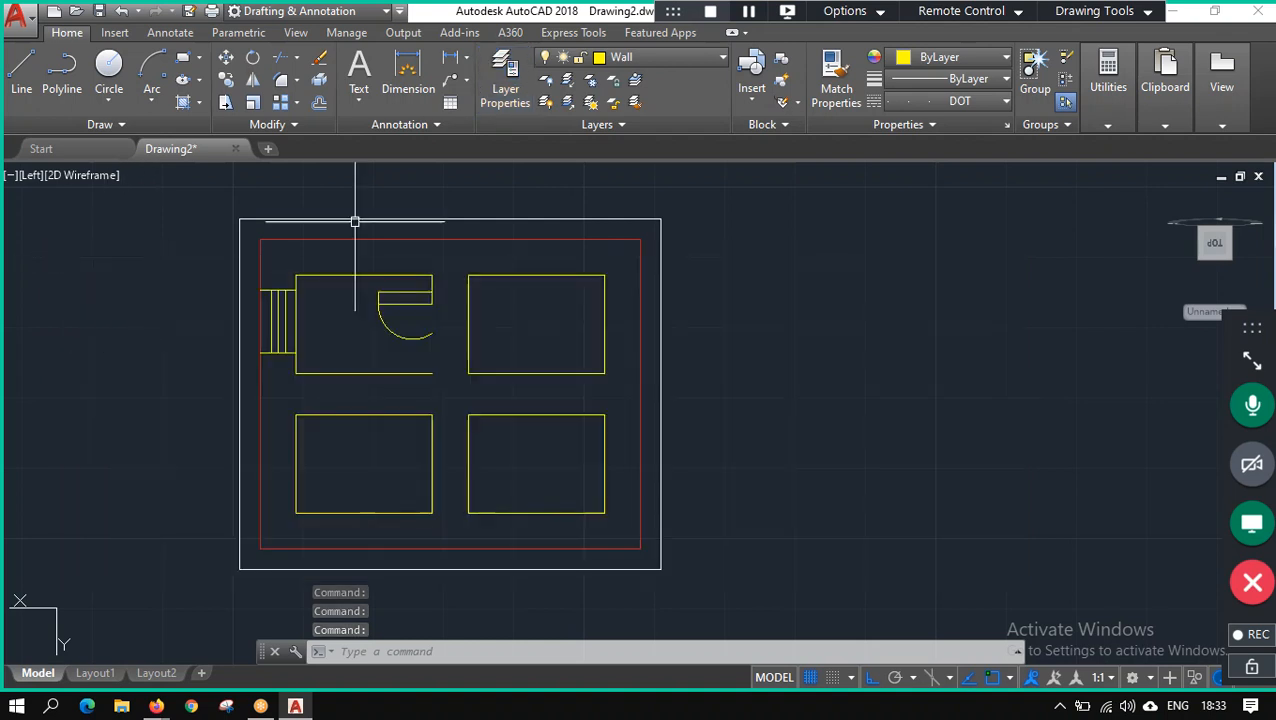
Make Dim the current layer and set its colour to green, index colour 100.
{"action": "left_click", "coordinate": [627, 57]}
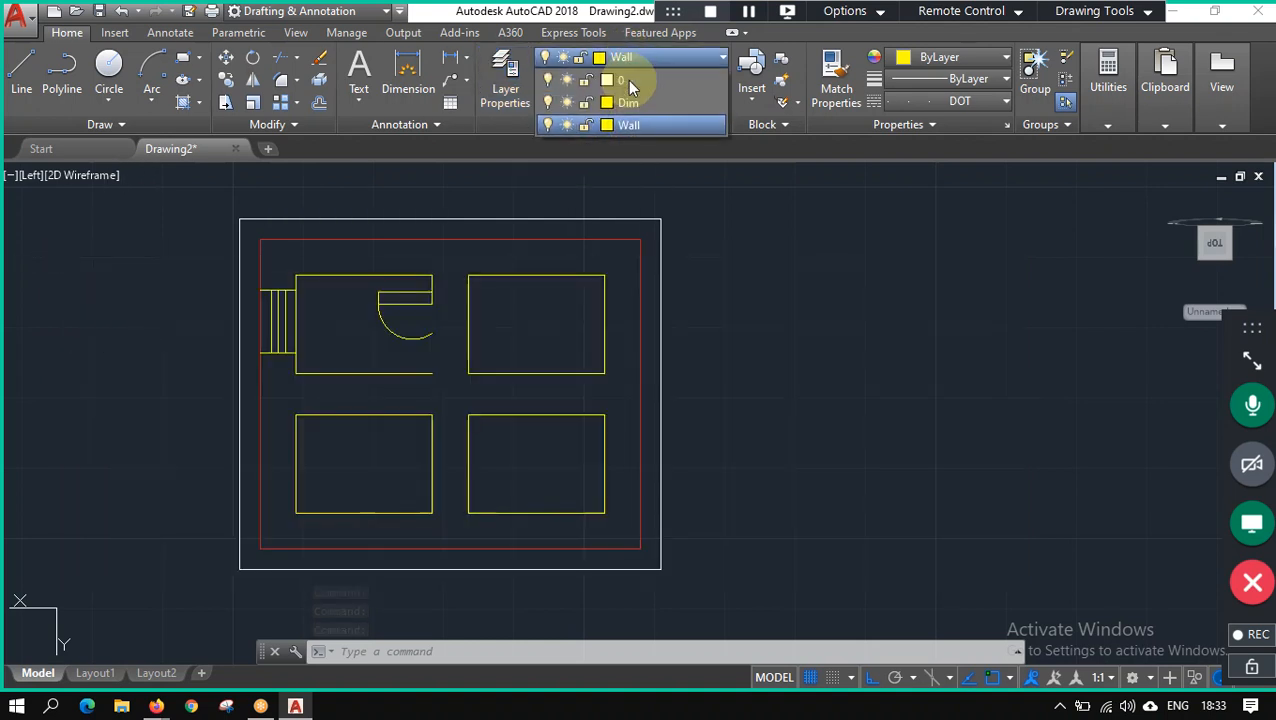
{"action": "left_click", "coordinate": [634, 106]}
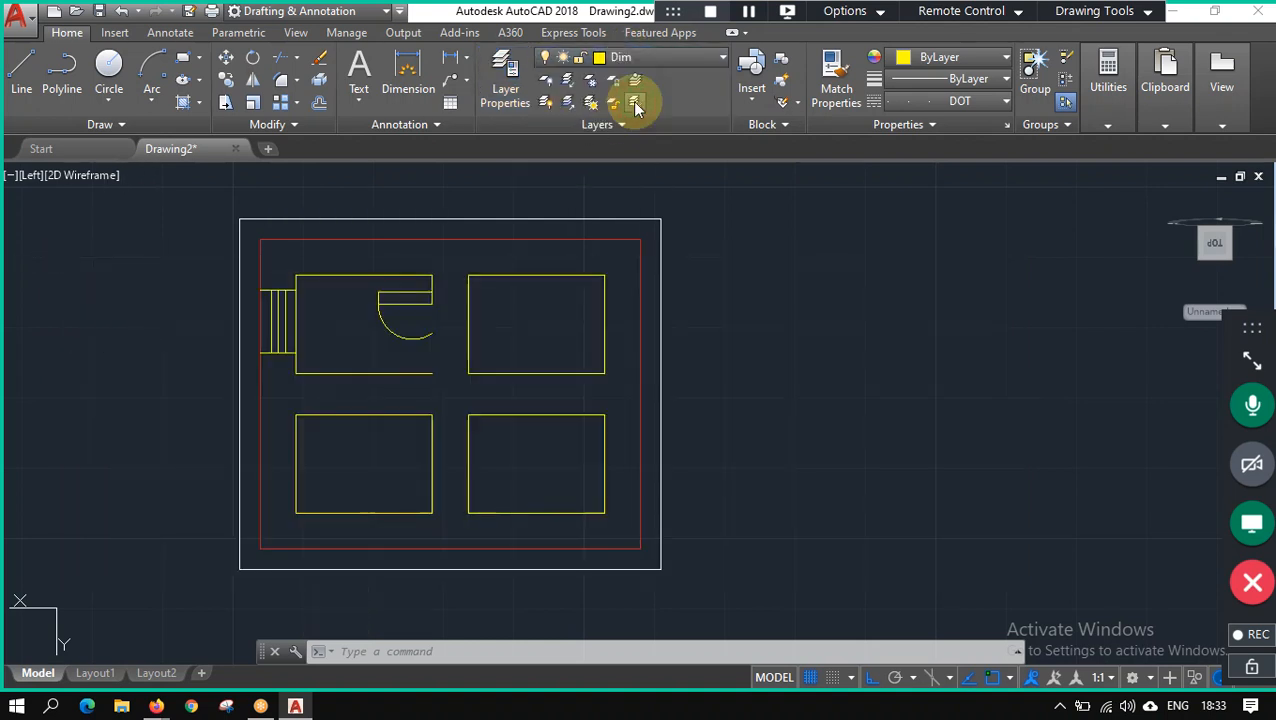
{"action": "left_click", "coordinate": [598, 60]}
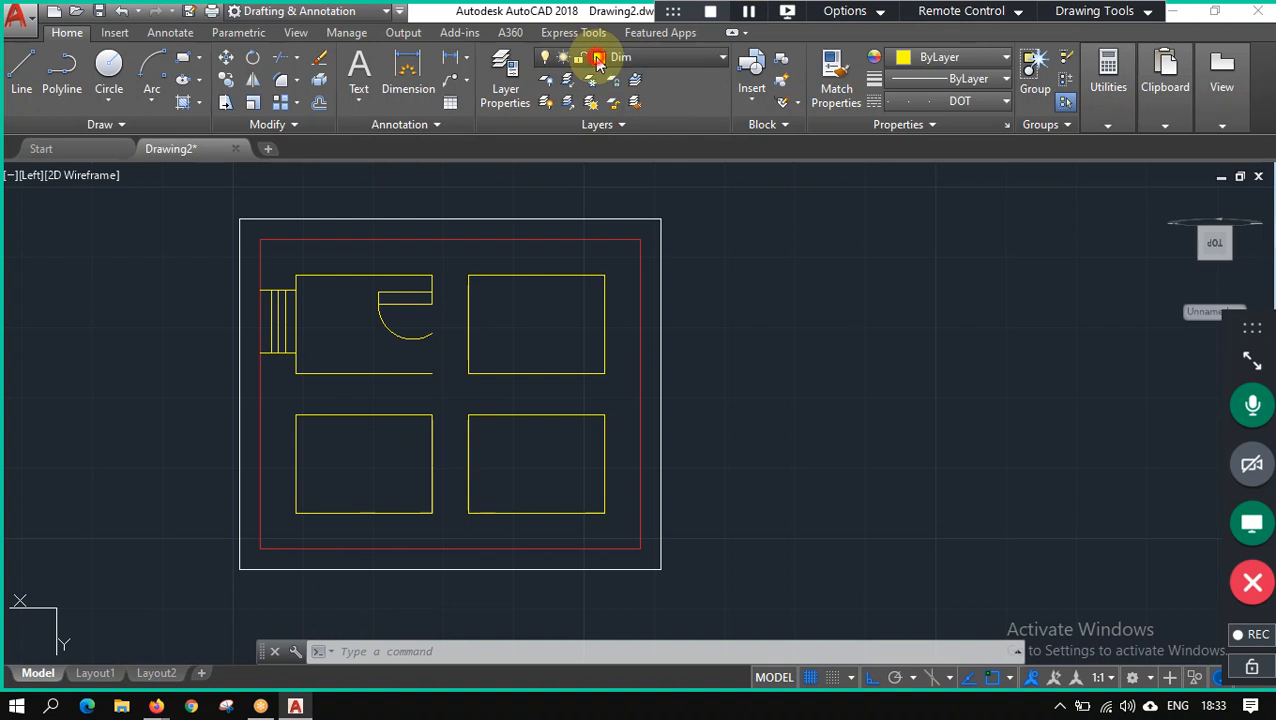
{"action": "left_click", "coordinate": [508, 100]}
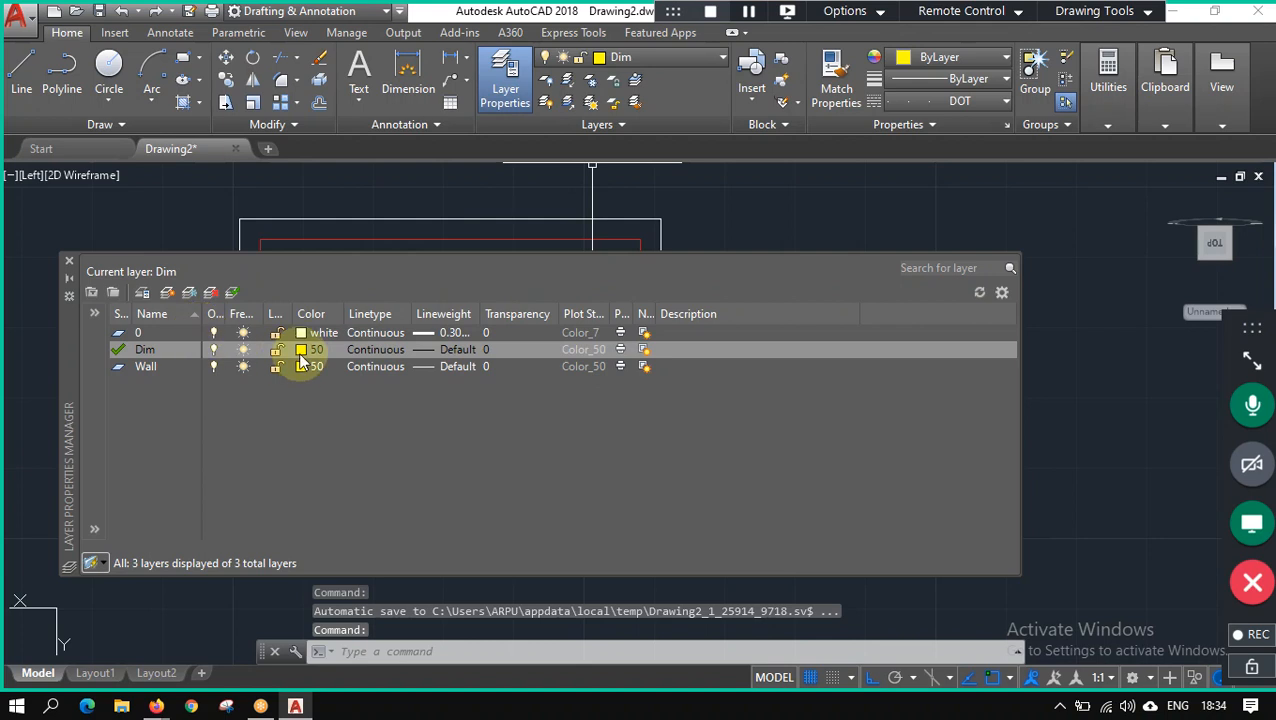
{"action": "left_click", "coordinate": [300, 350]}
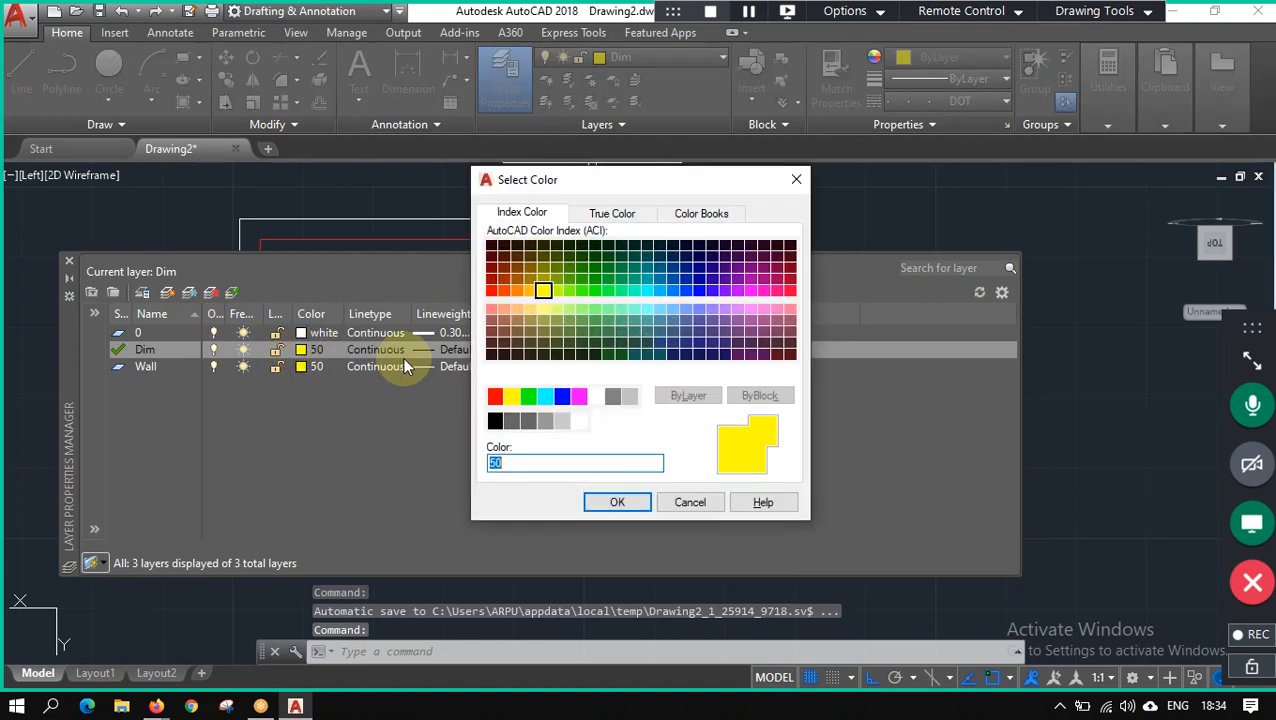
{"action": "left_click", "coordinate": [608, 290]}
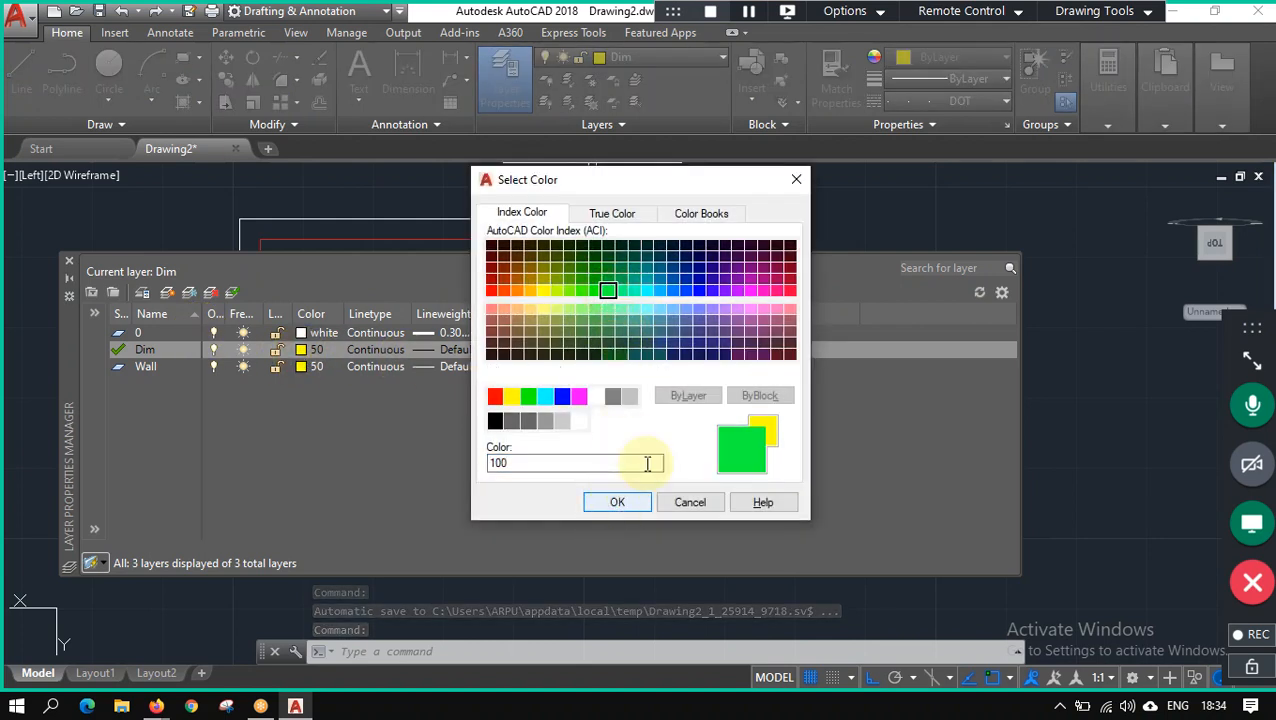
{"action": "left_click", "coordinate": [617, 502]}
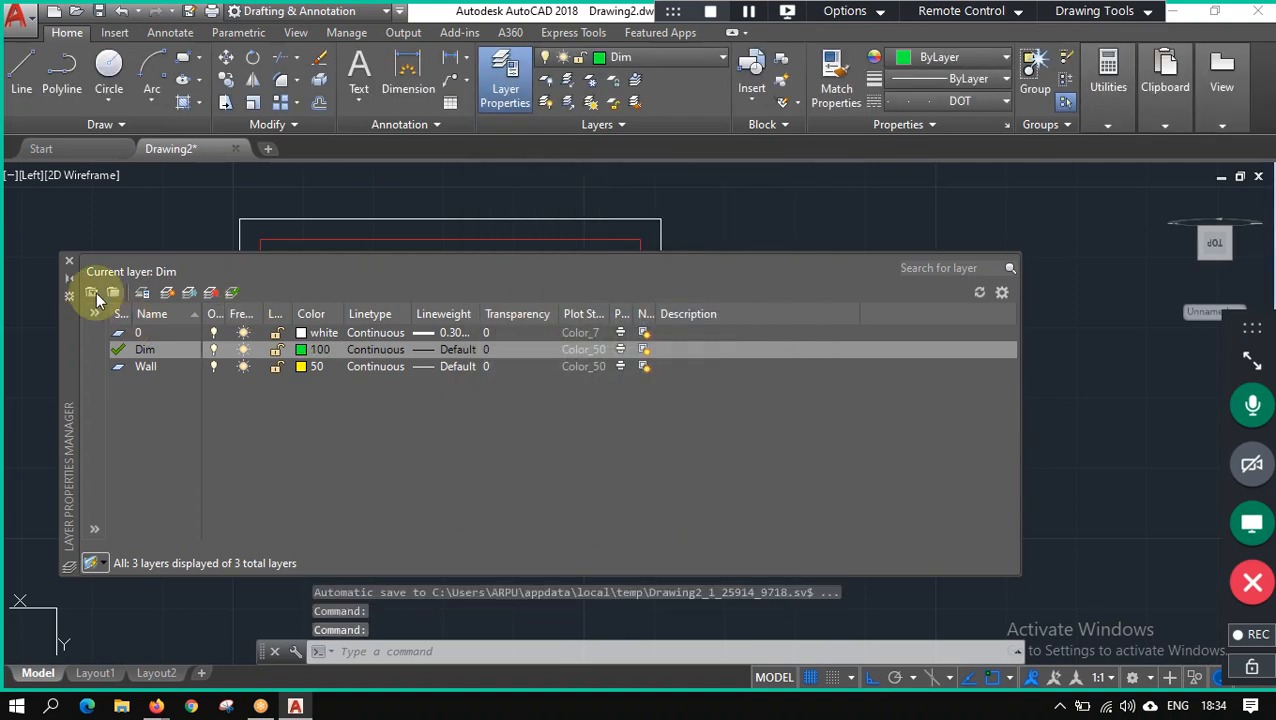
{"action": "left_click", "coordinate": [69, 261]}
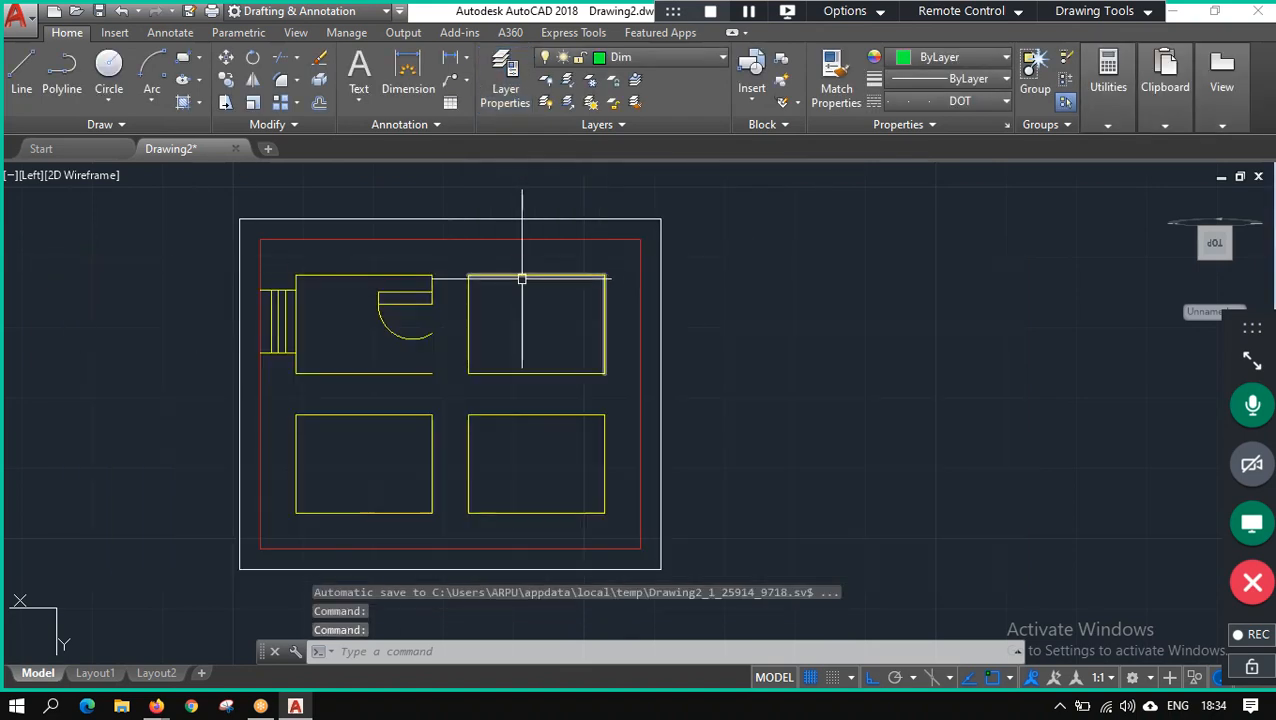
Dimension the height of the upper-right room along its right side, placing the dimension line just outside that edge.
{"action": "left_click", "coordinate": [404, 72]}
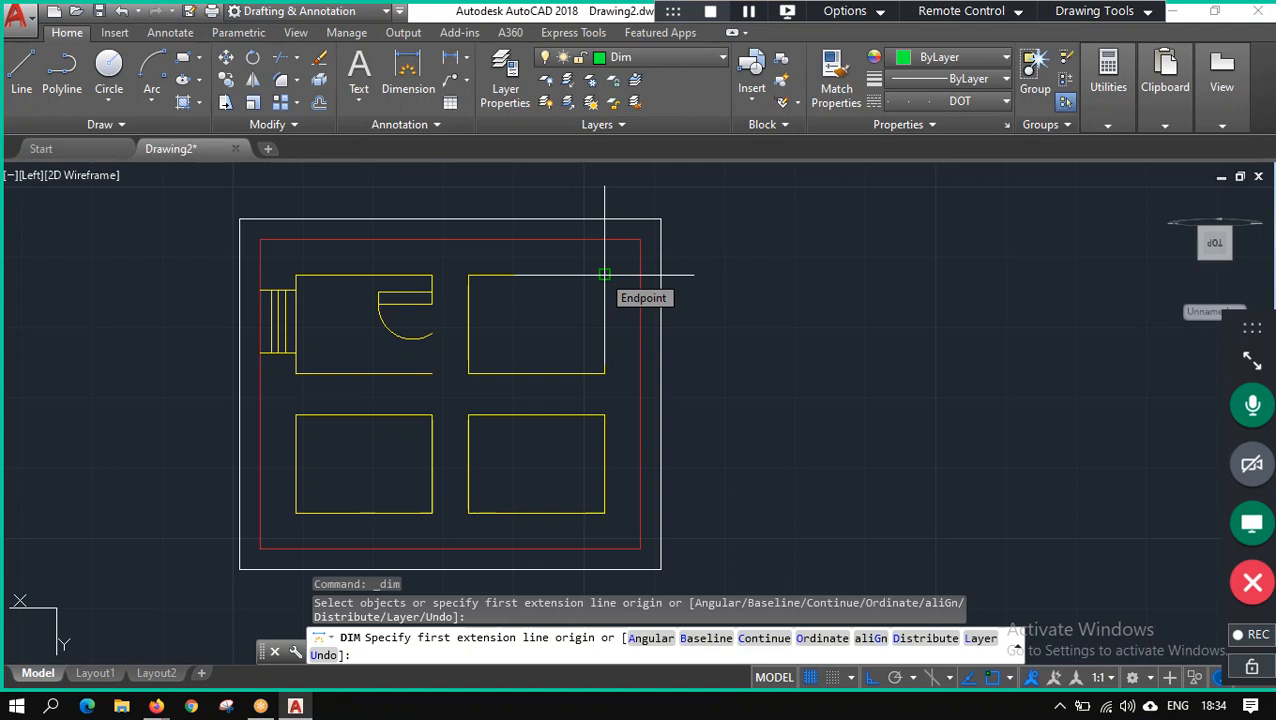
{"action": "left_click", "coordinate": [604, 273]}
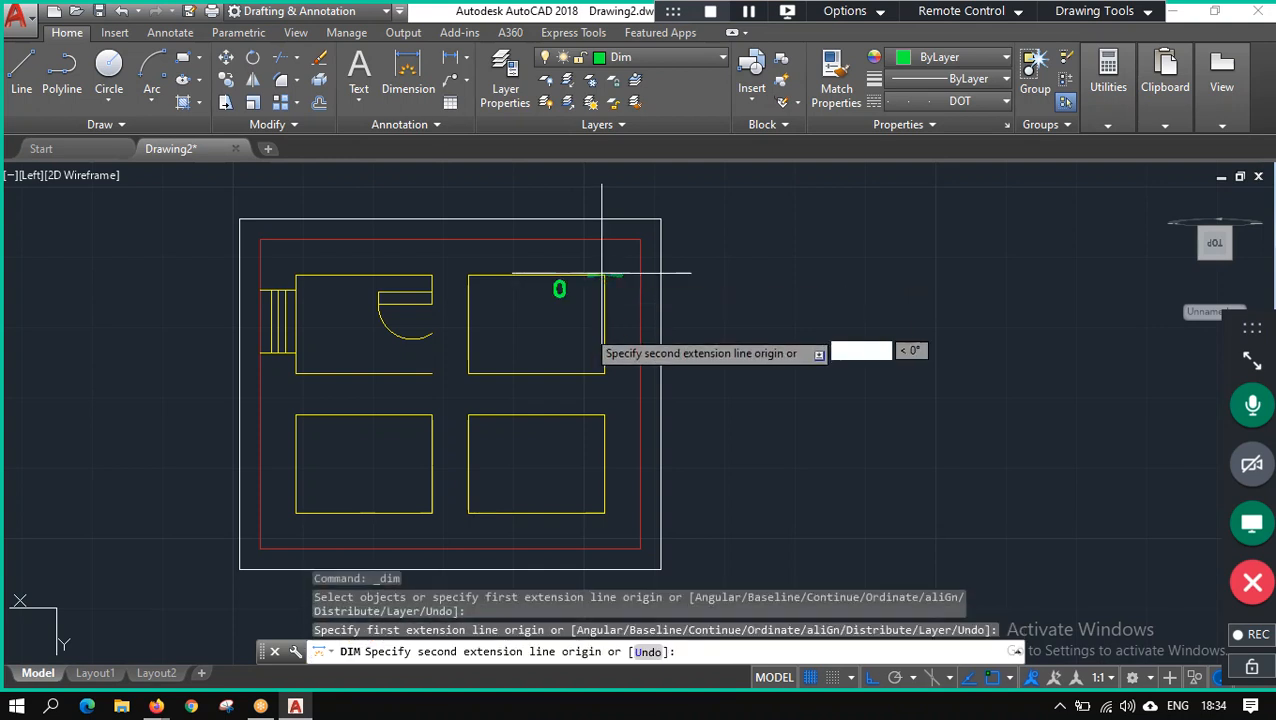
{"action": "left_click", "coordinate": [604, 372]}
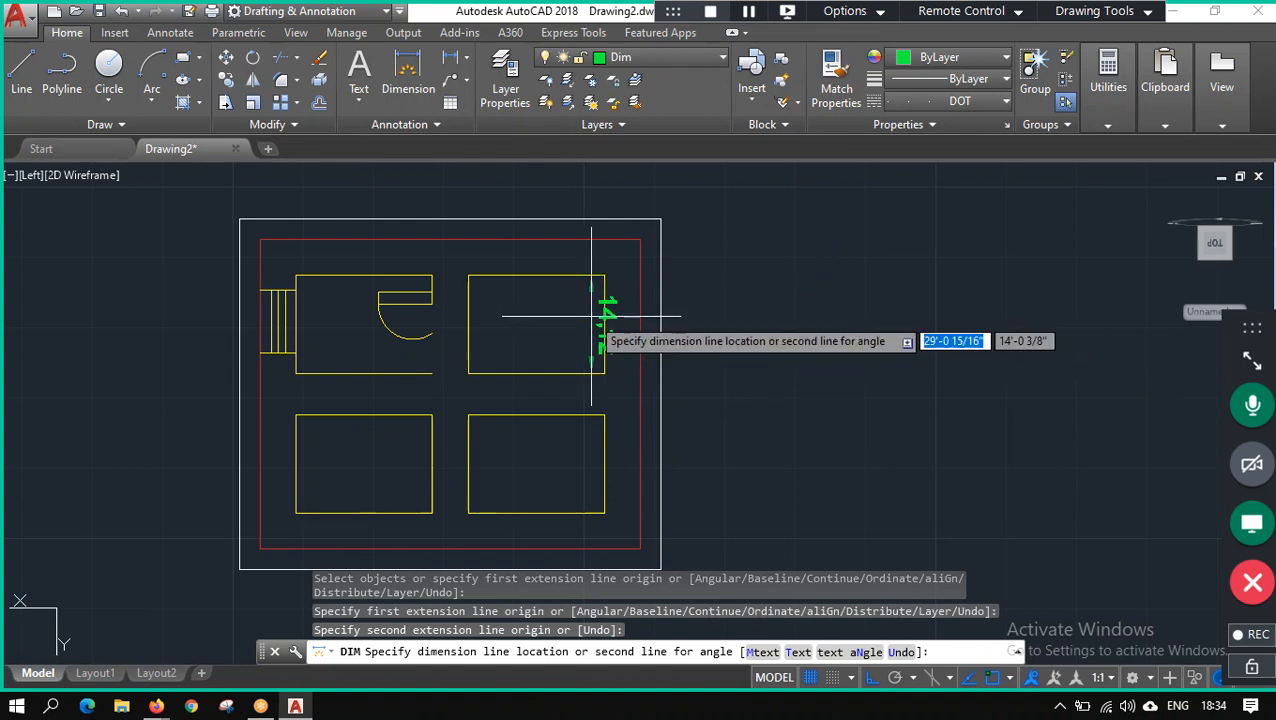
{"action": "left_click", "coordinate": [622, 317]}
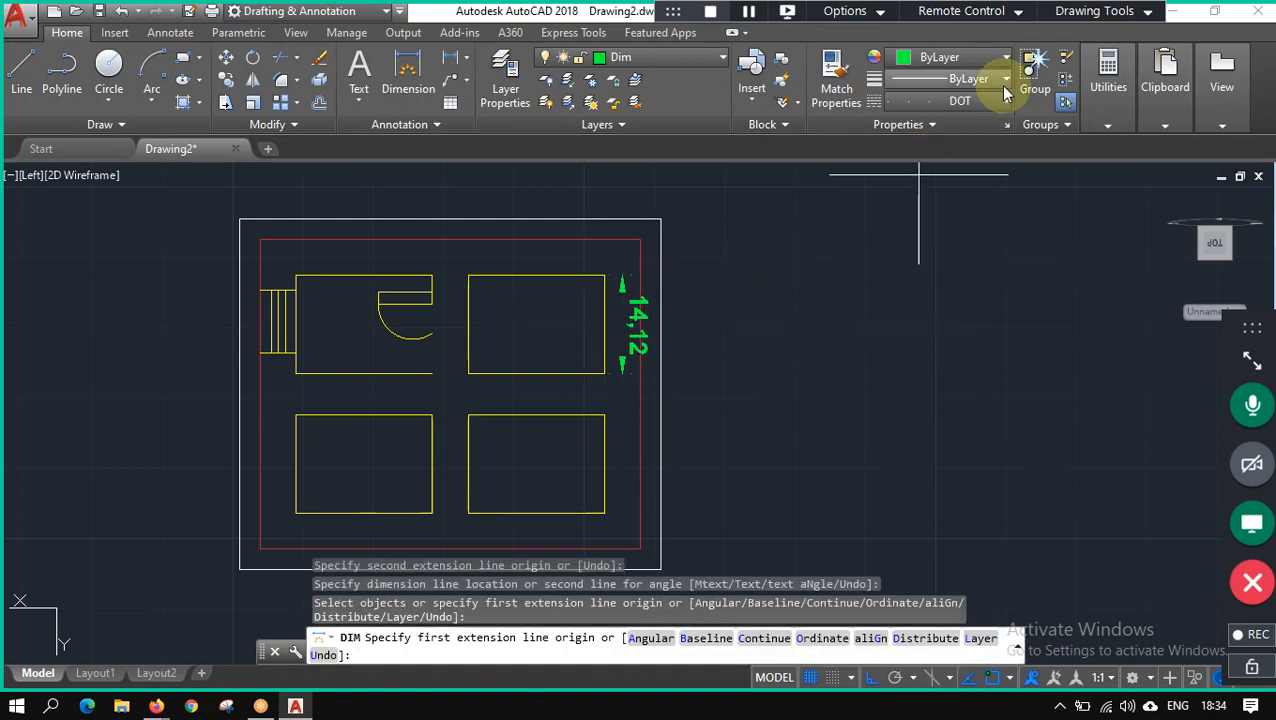
{"action": "key", "text": "Escape"}
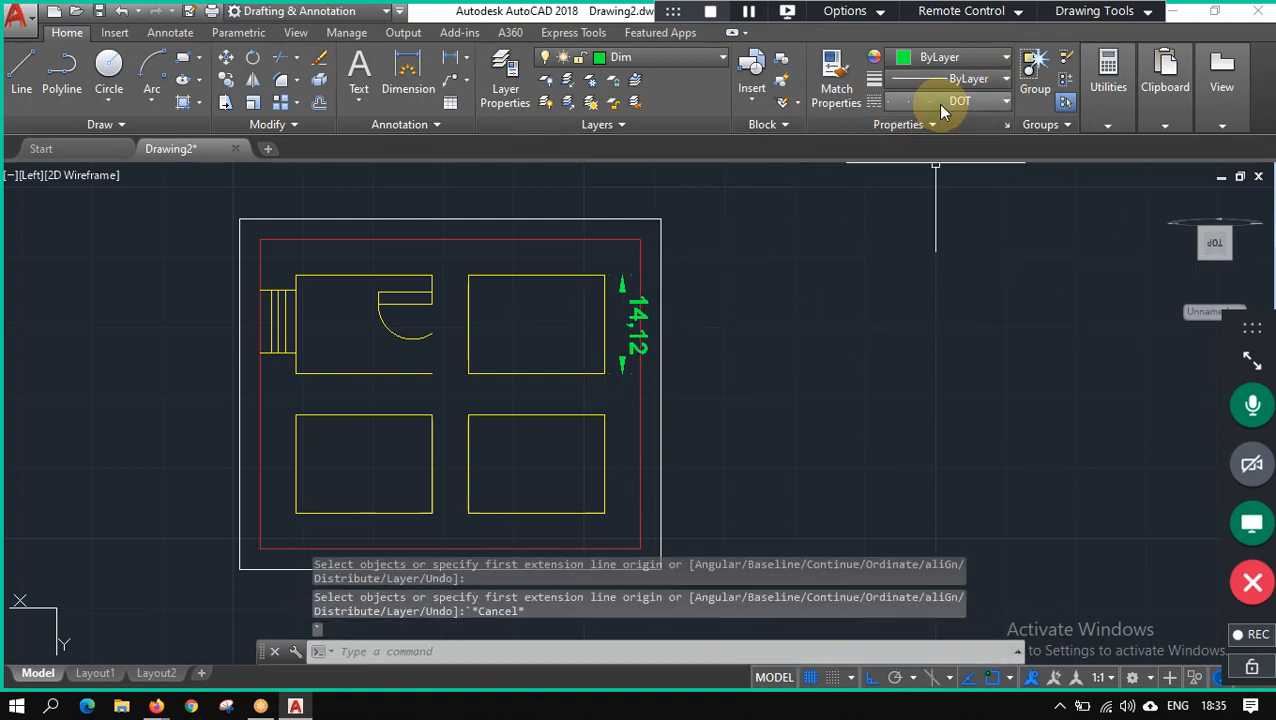
Set the linetype to ByLayer for new objects and for the upper-right room's height dimension.
{"action": "left_click", "coordinate": [945, 101]}
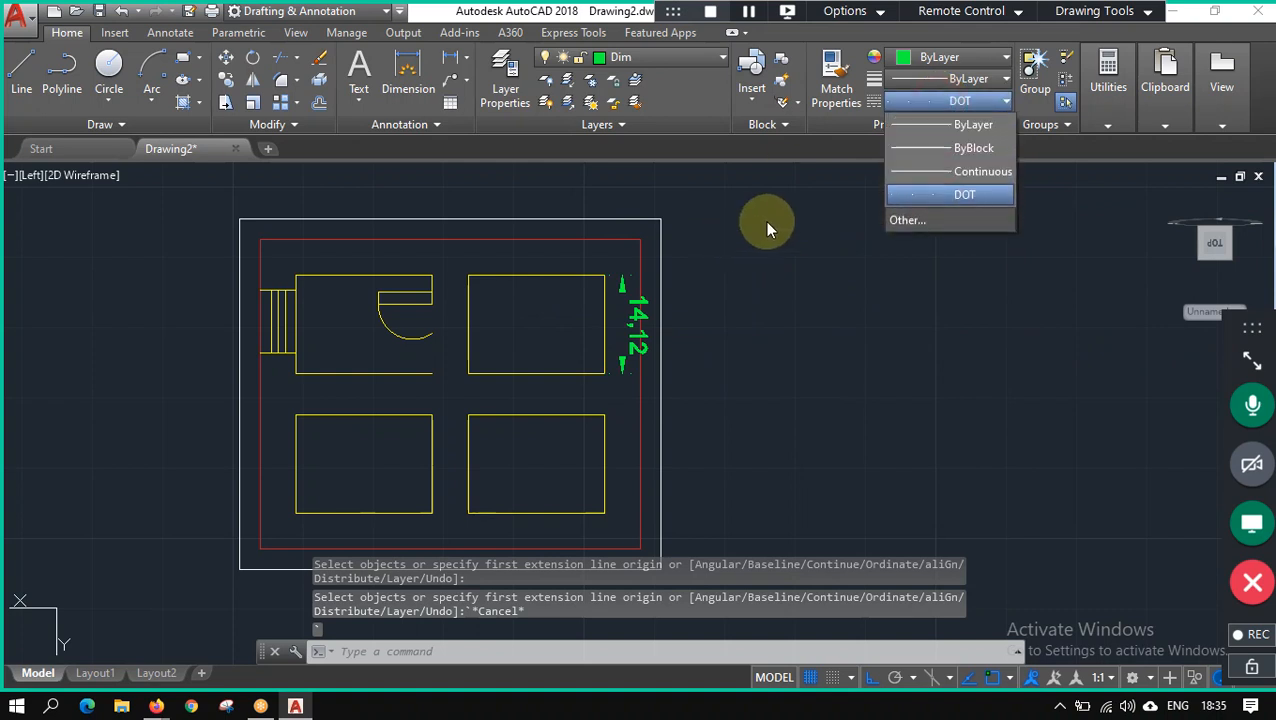
{"action": "left_click", "coordinate": [924, 126]}
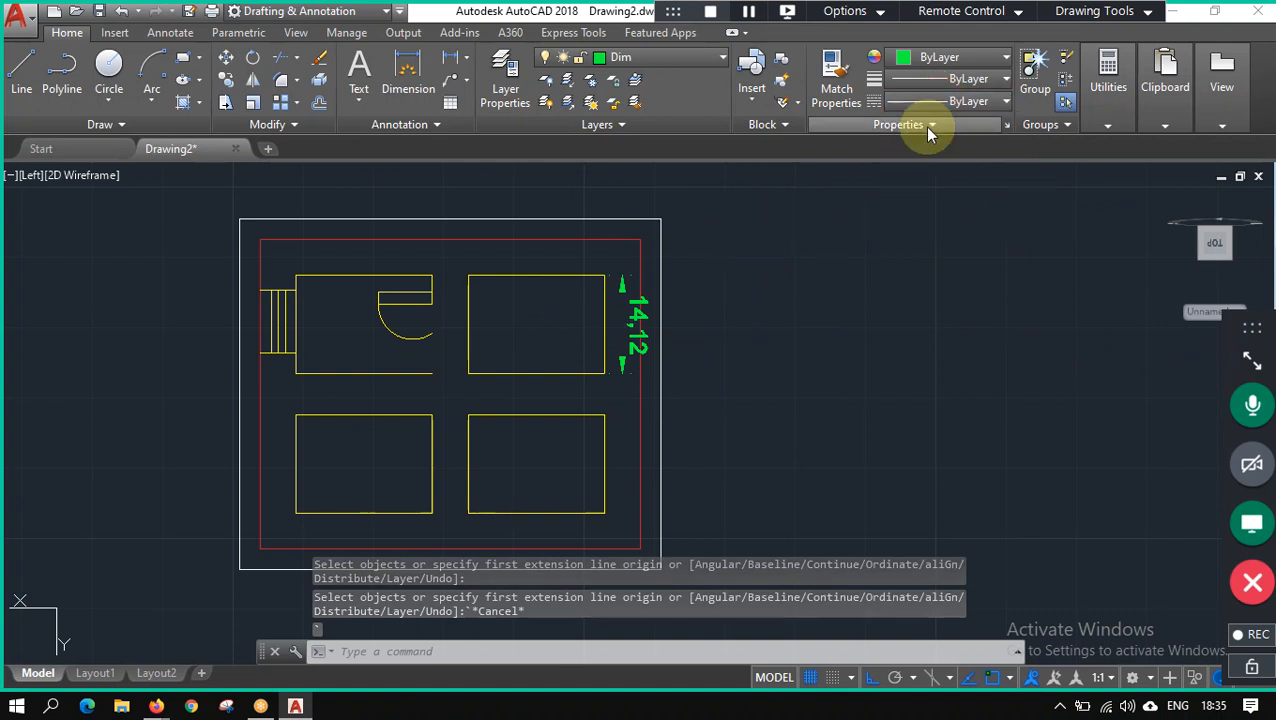
{"action": "left_click", "coordinate": [621, 288]}
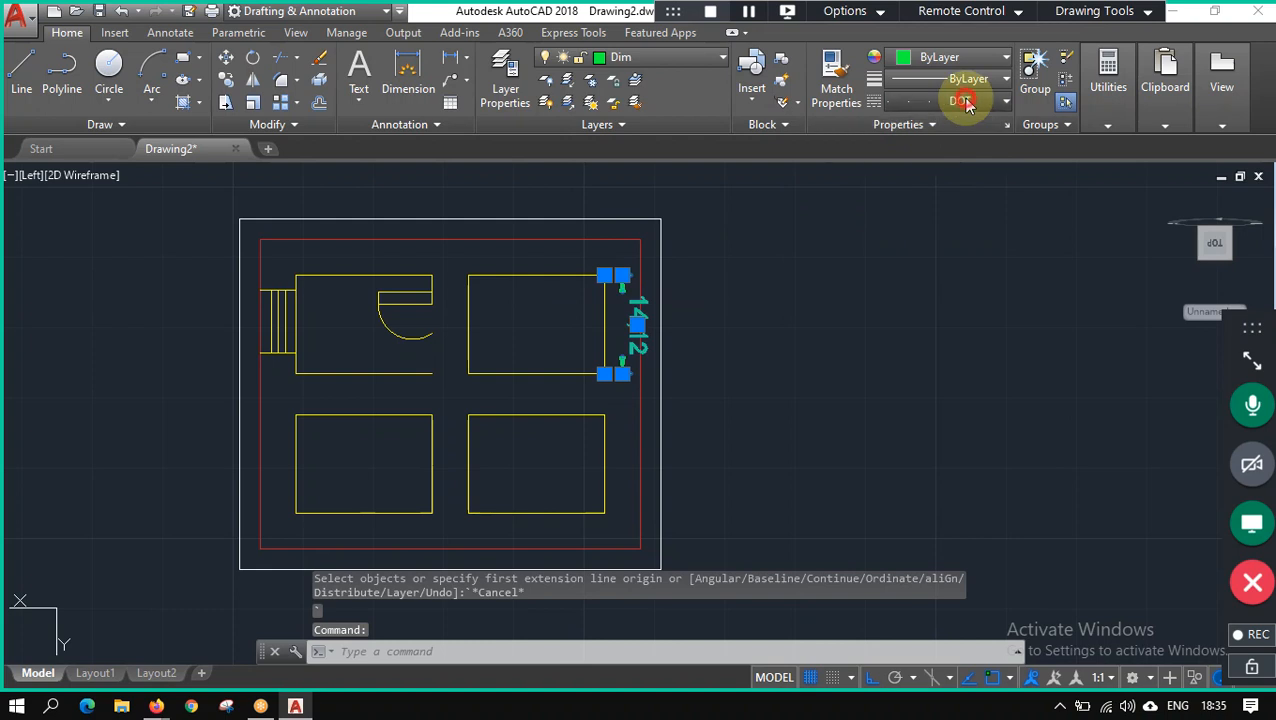
{"action": "left_click", "coordinate": [961, 101]}
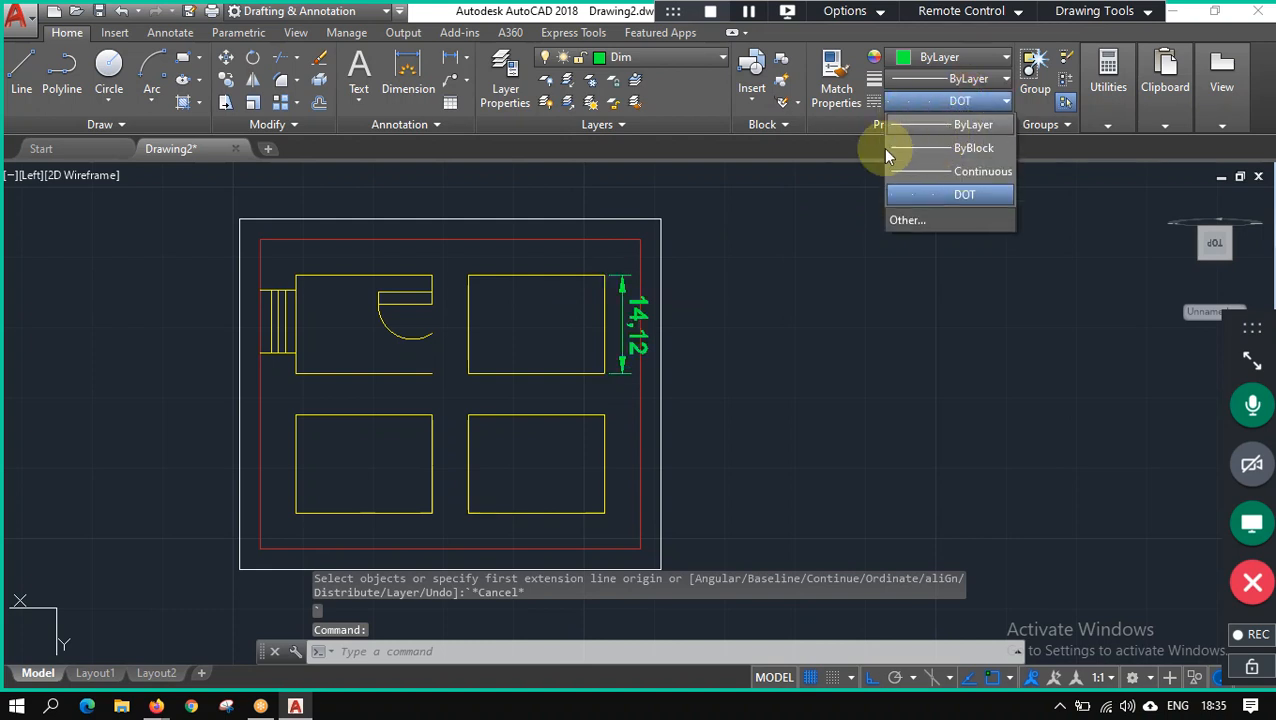
{"action": "left_click", "coordinate": [940, 124]}
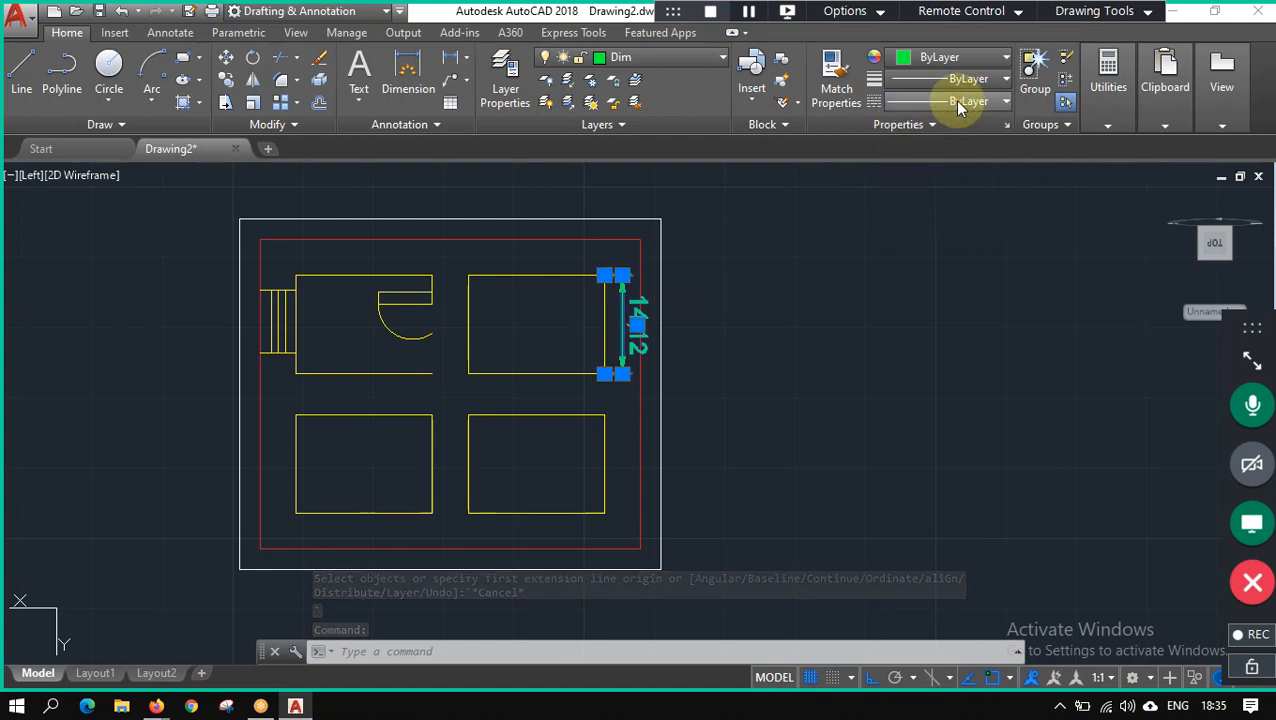
Change the linetype of the upper-right room's height dimension to Continuous and clear the selection.
{"action": "left_click", "coordinate": [954, 101]}
{"action": "left_click", "coordinate": [958, 173]}
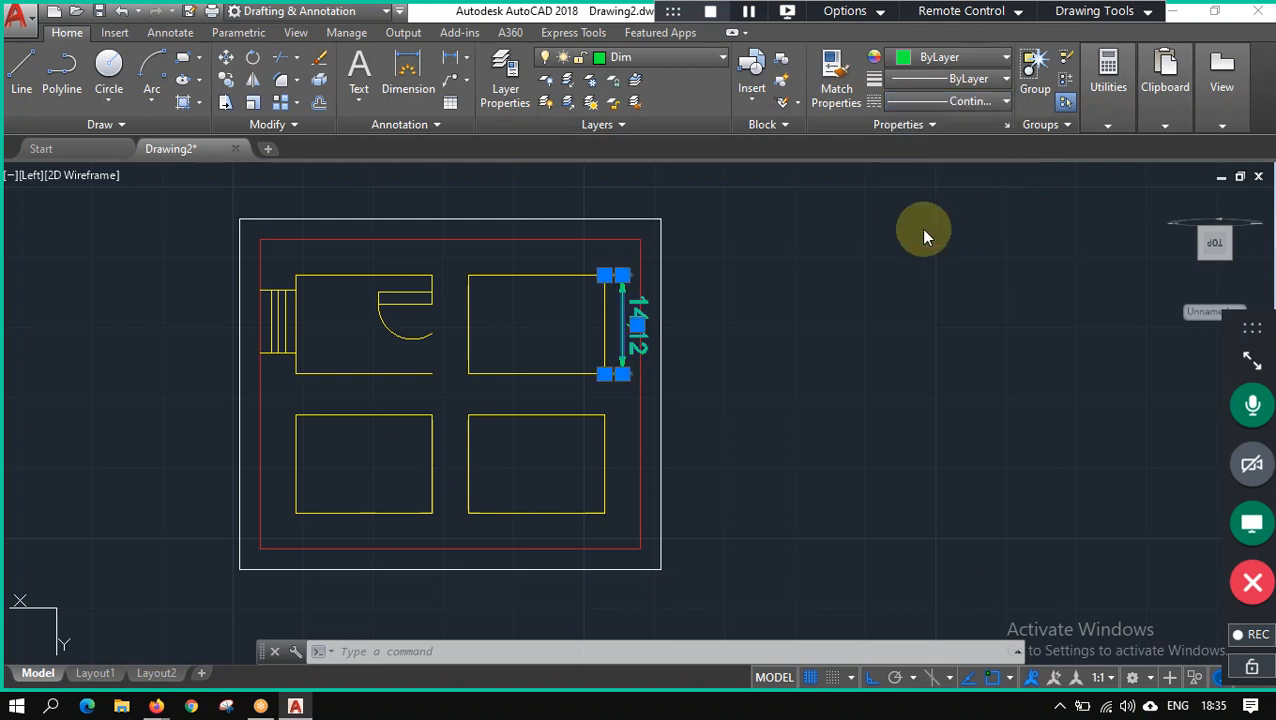
{"action": "left_click", "coordinate": [903, 238]}
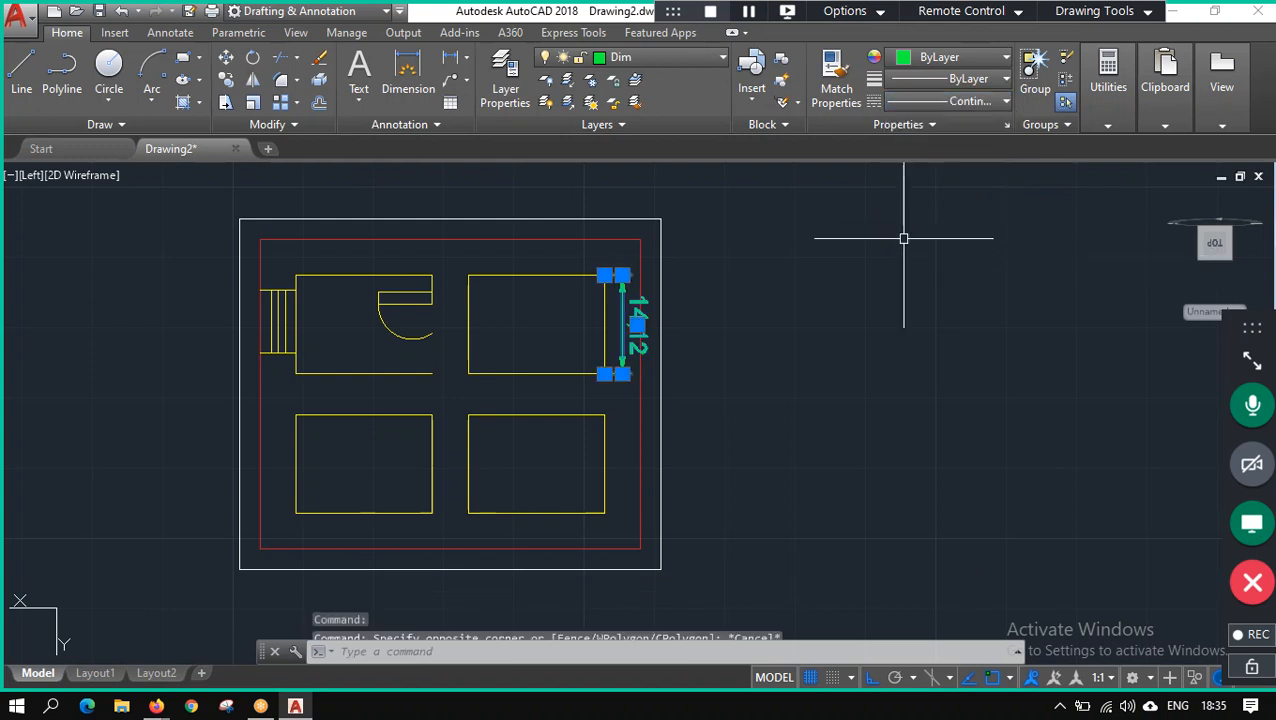
{"action": "key", "text": "Escape"}
{"action": "key", "text": "Escape"}
Dimension the vertical gap between the red wall's upper-right corner and the upper-right room's corner, placing it outside the plan's right side.
{"action": "left_click", "coordinate": [406, 72]}
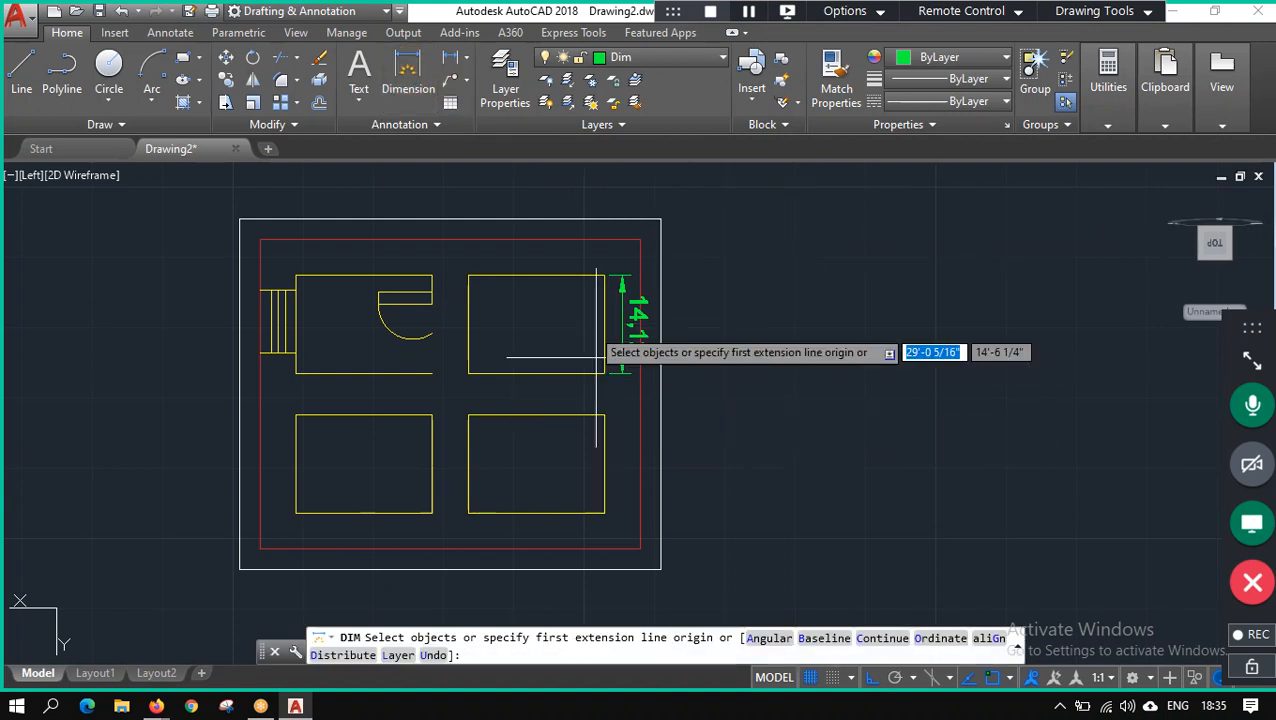
{"action": "key", "text": "Return"}
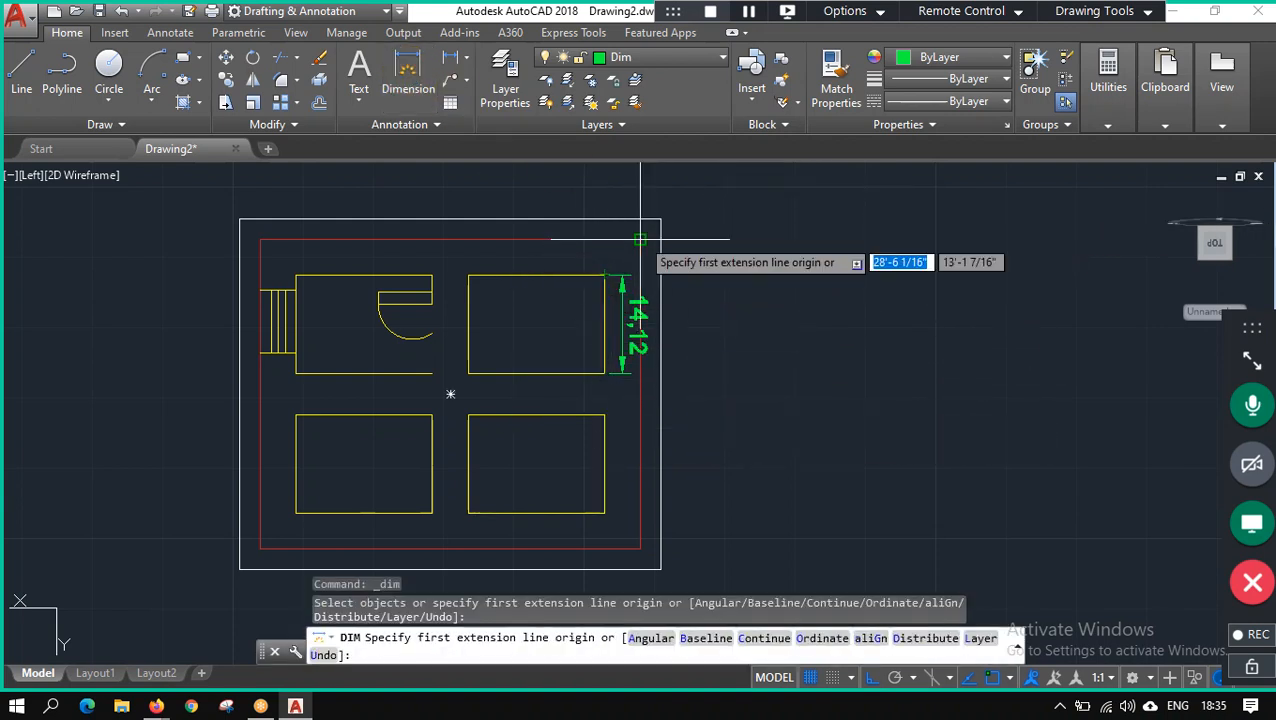
{"action": "left_click", "coordinate": [640, 240]}
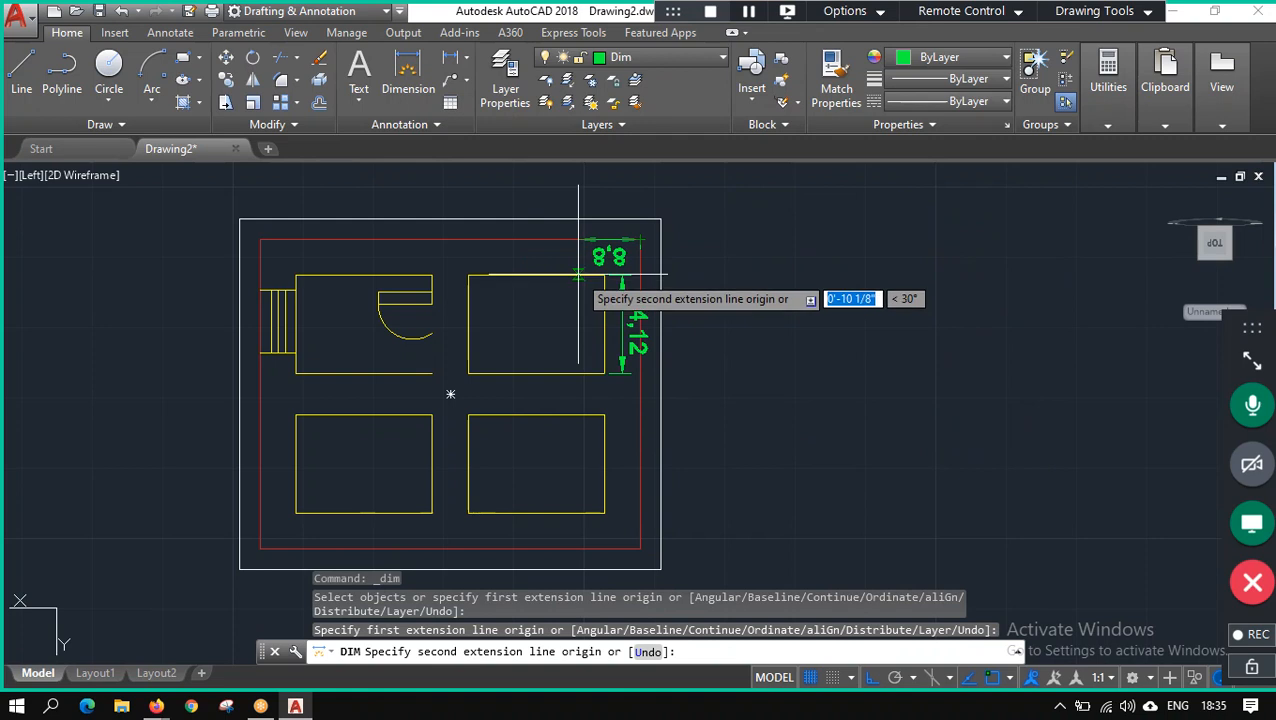
{"action": "left_click", "coordinate": [605, 275]}
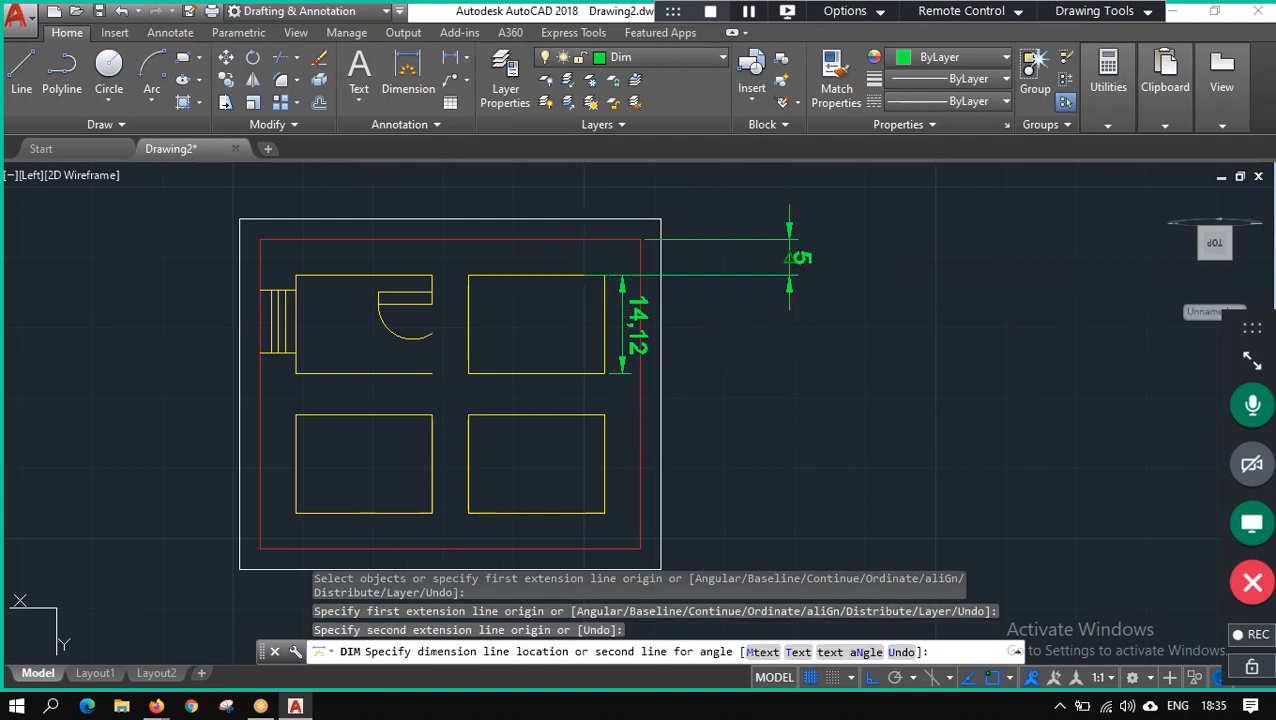
{"action": "left_click", "coordinate": [790, 262]}
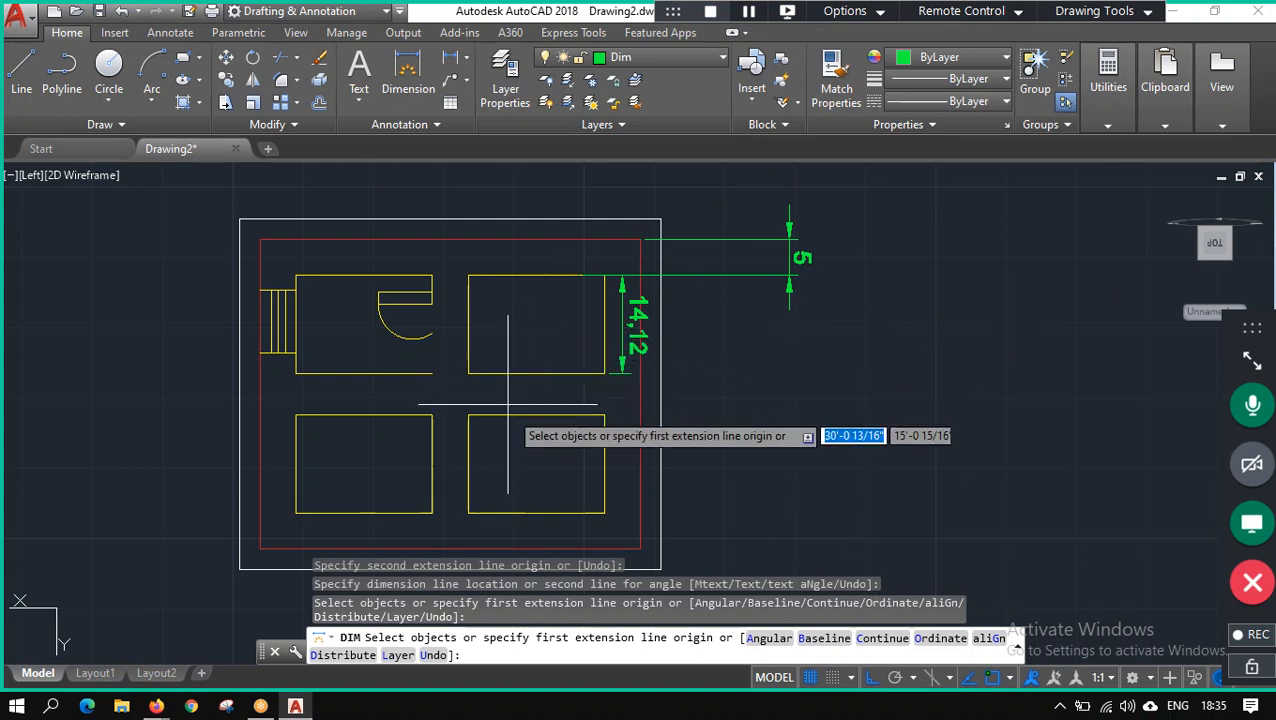
Try dimensioning the width of the upper-right room by selecting its lower edge, with the dimension line below it.
{"action": "key", "text": "Return"}
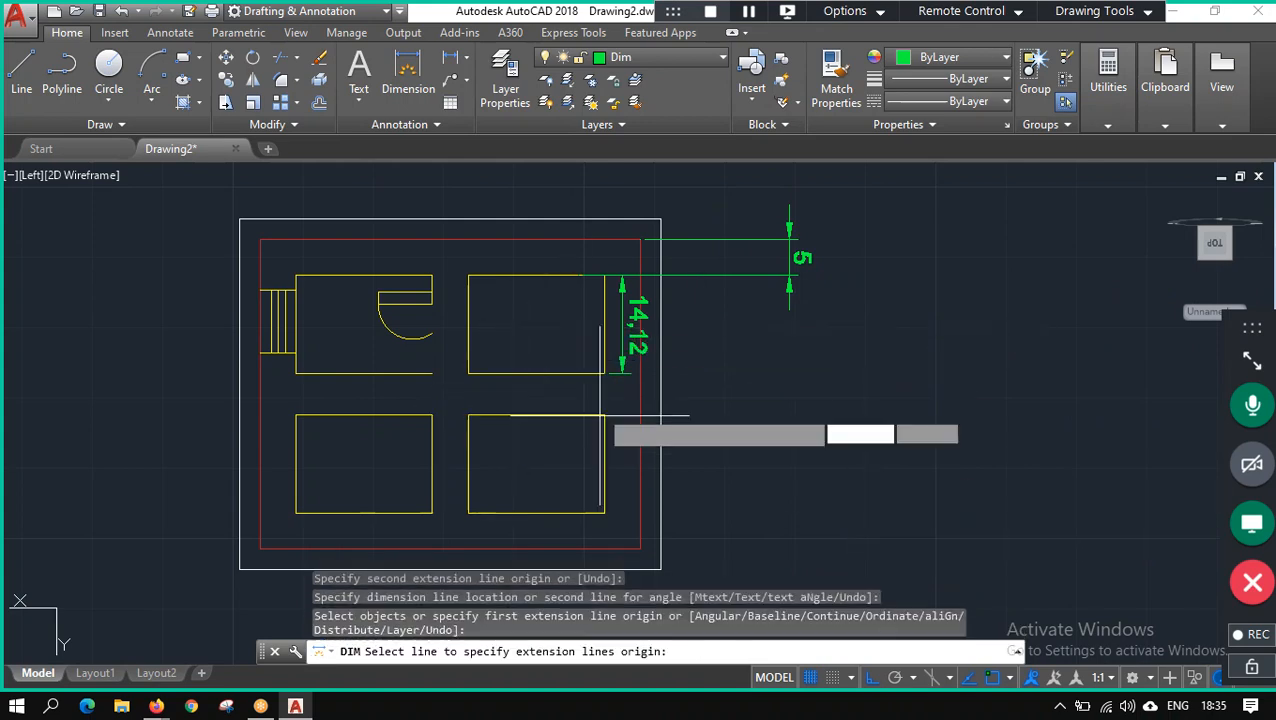
{"action": "left_click", "coordinate": [536, 373]}
{"action": "left_click", "coordinate": [562, 414]}
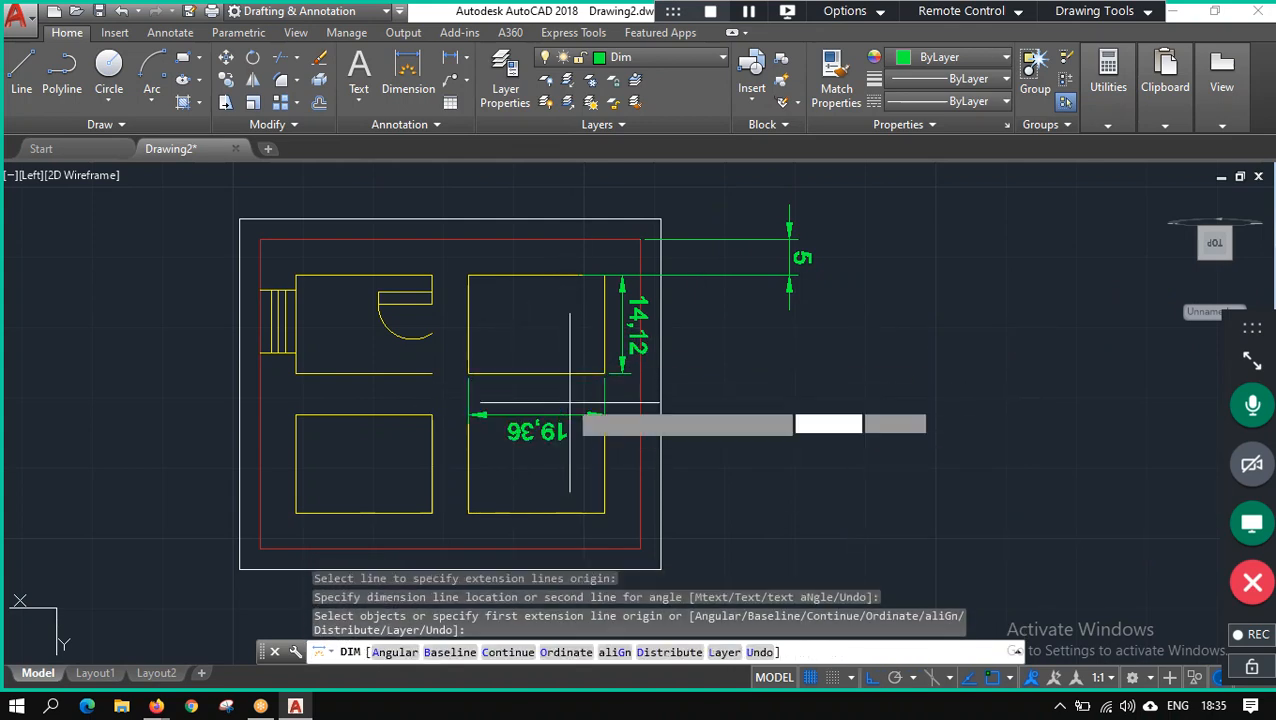
{"action": "type", "text": "u"}
{"action": "key", "text": "Return"}
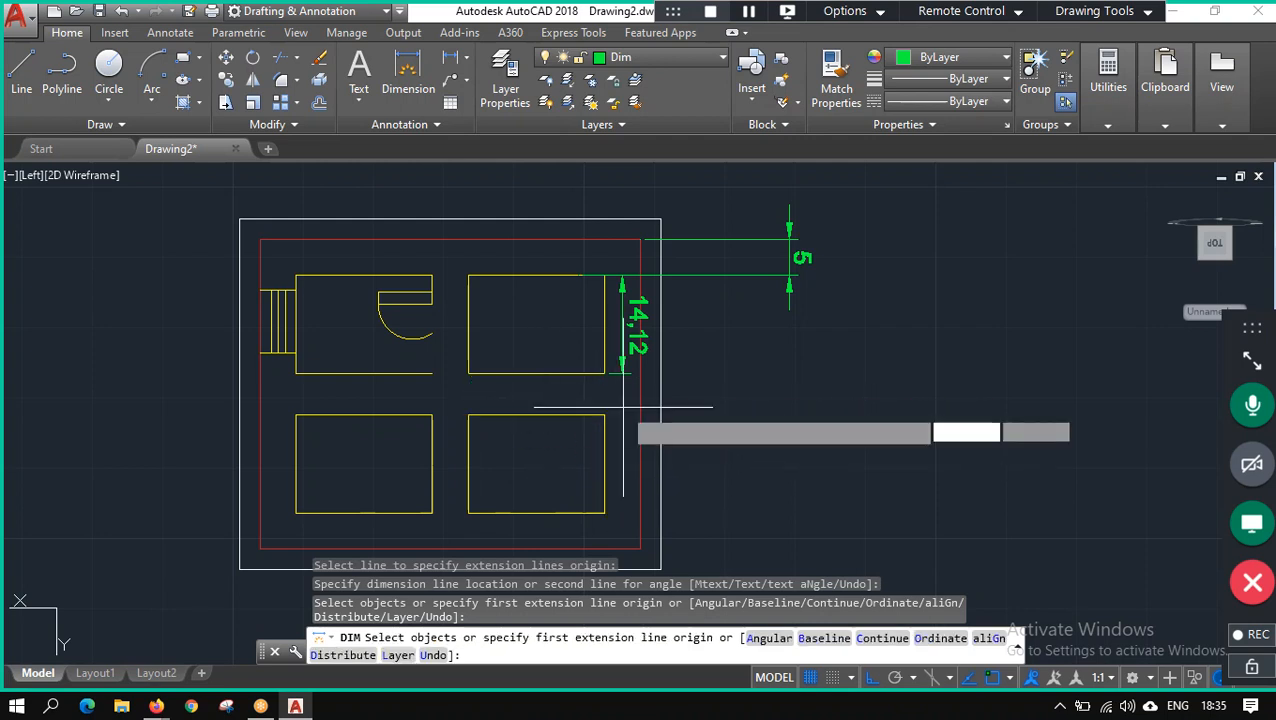
Dimension the vertical distance from the upper-right room's lower edge to a point in the gap below, placing it outside the plan's right side.
{"action": "left_click", "coordinate": [408, 80]}
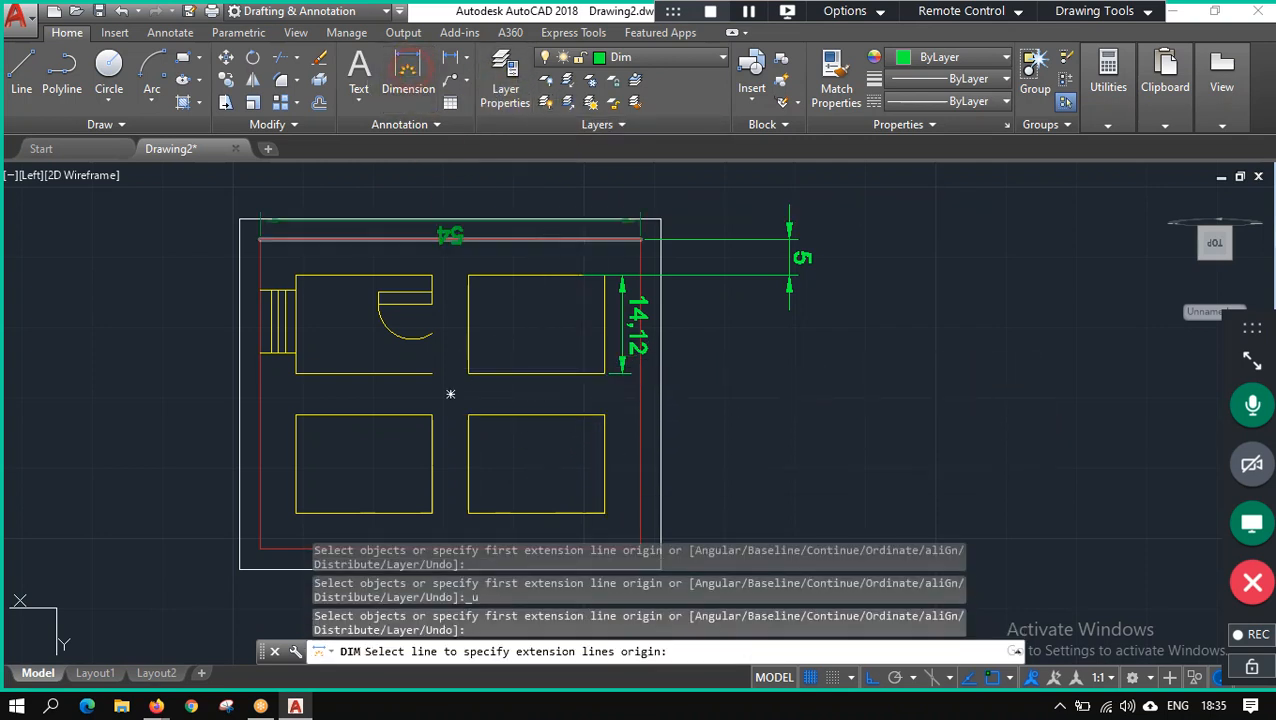
{"action": "left_click", "coordinate": [578, 376]}
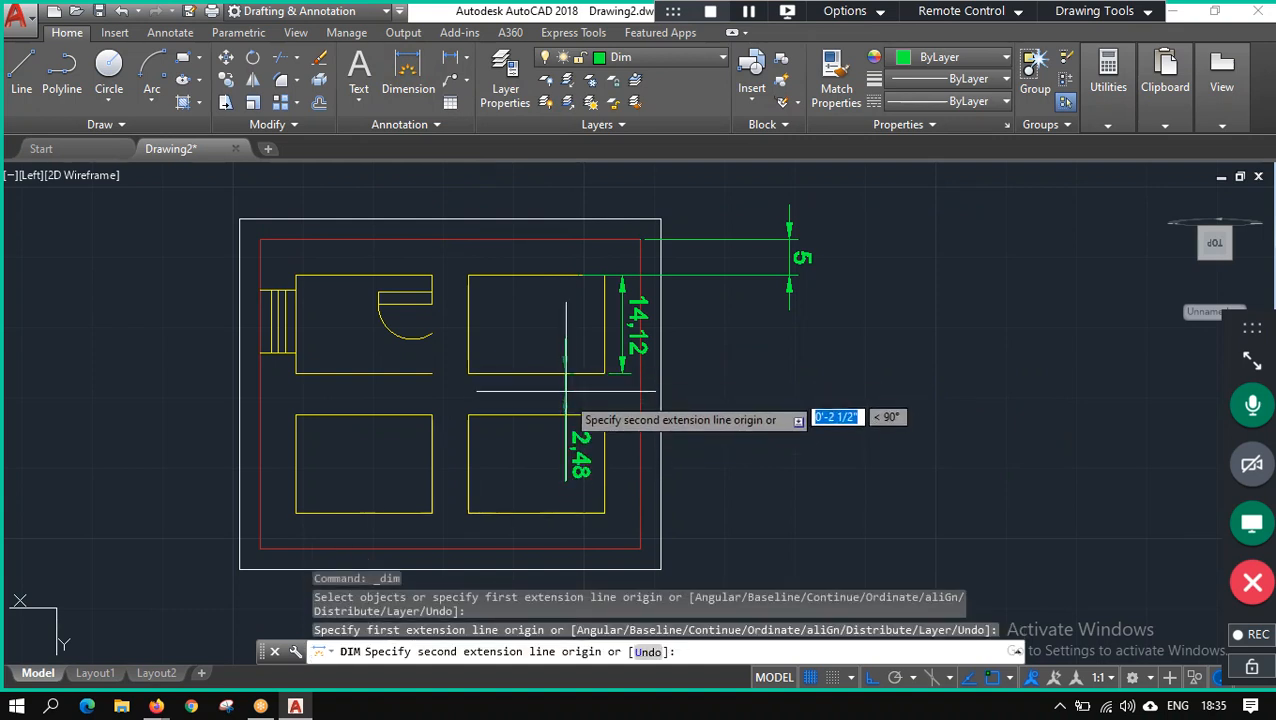
{"action": "left_click", "coordinate": [568, 397]}
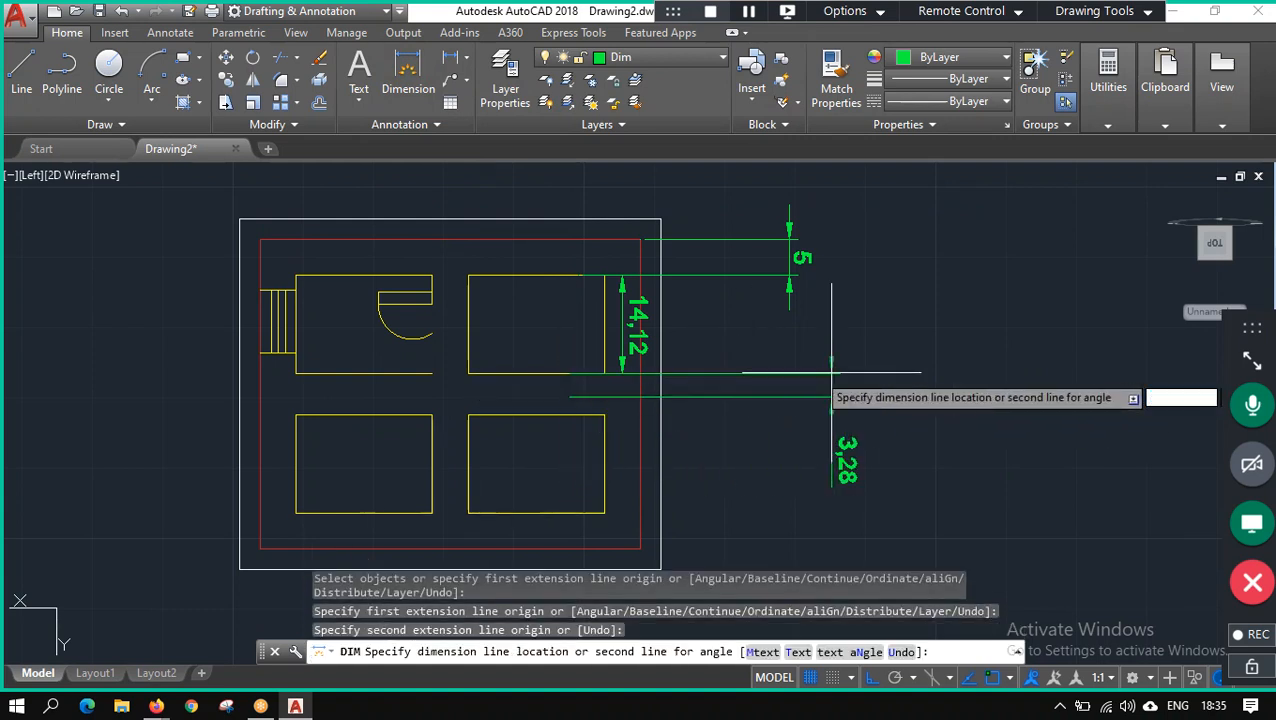
{"action": "left_click", "coordinate": [916, 390]}
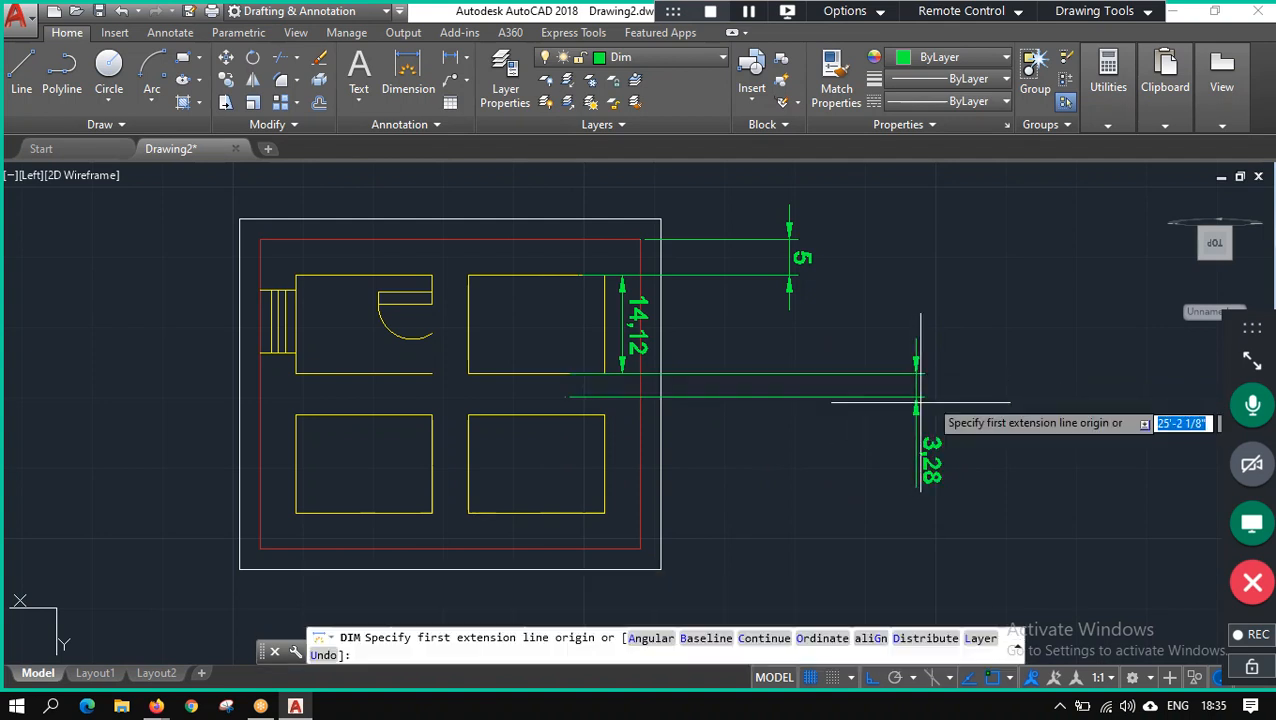
{"action": "key", "text": "Escape"}
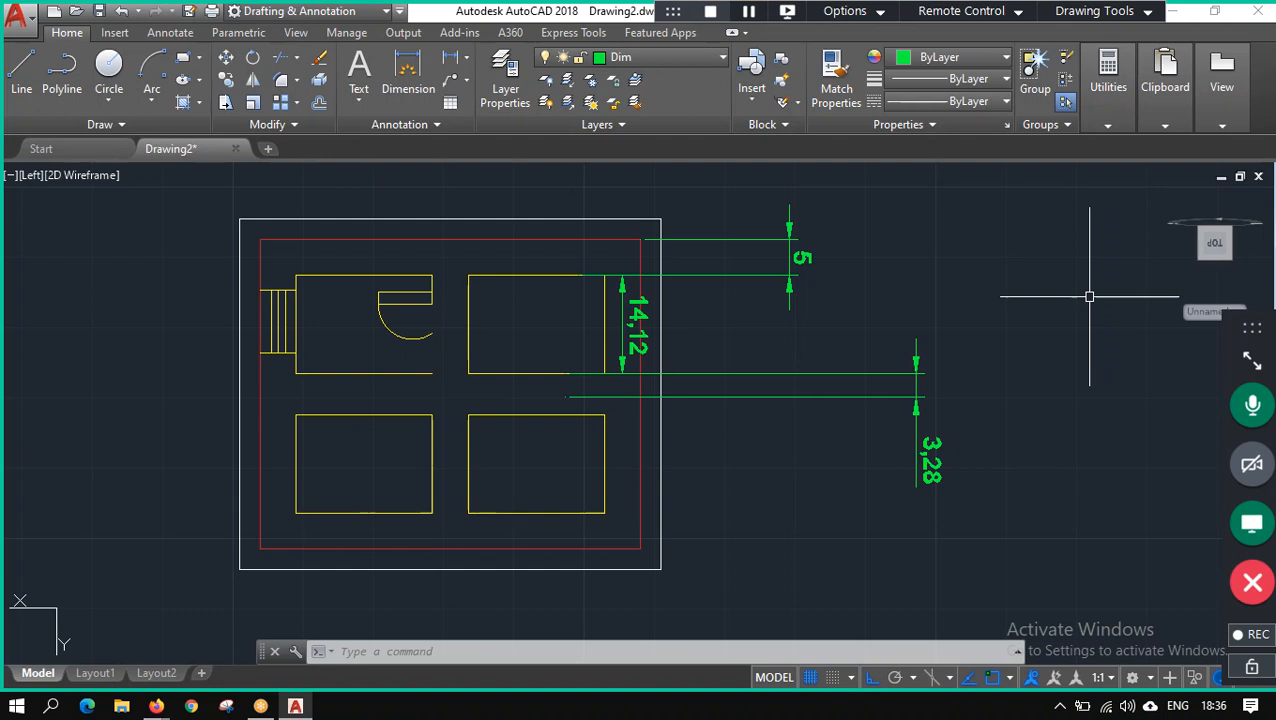
{"action": "key", "text": "Escape"}
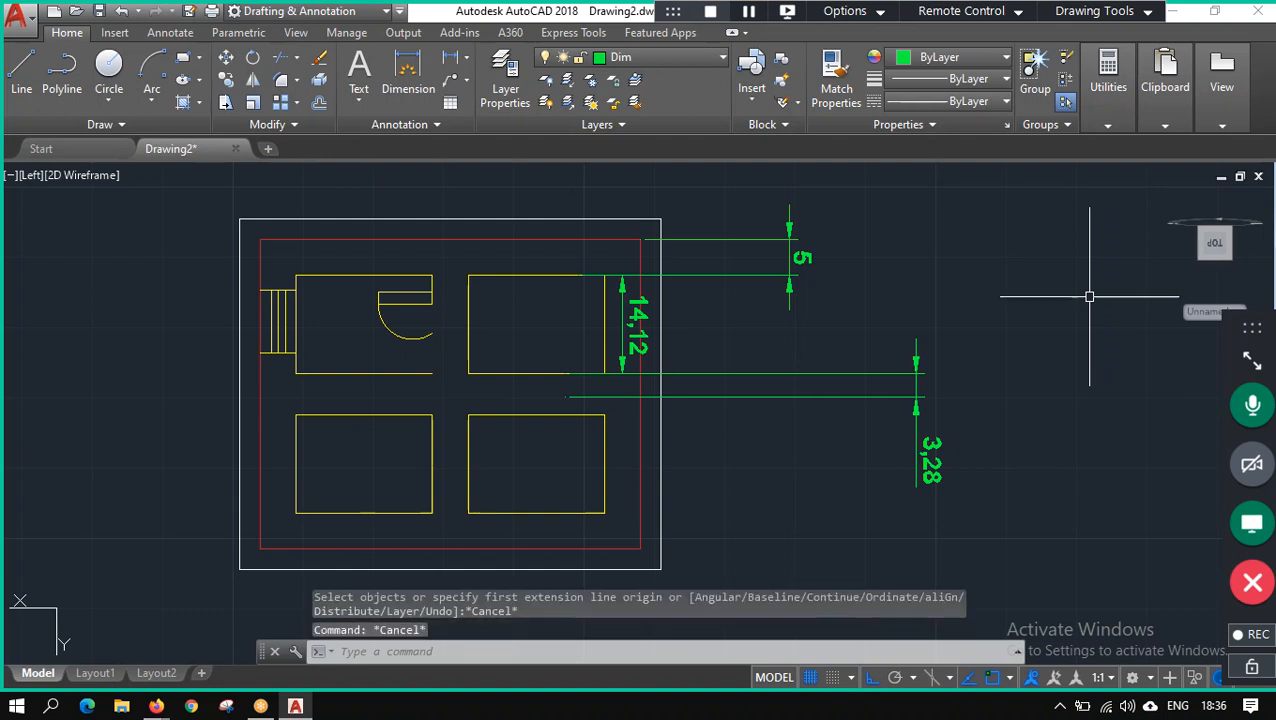
Set the decimal separator of the ISO-25 dimension style's primary units to Period and make the style current.
{"action": "type", "text": "dims"}
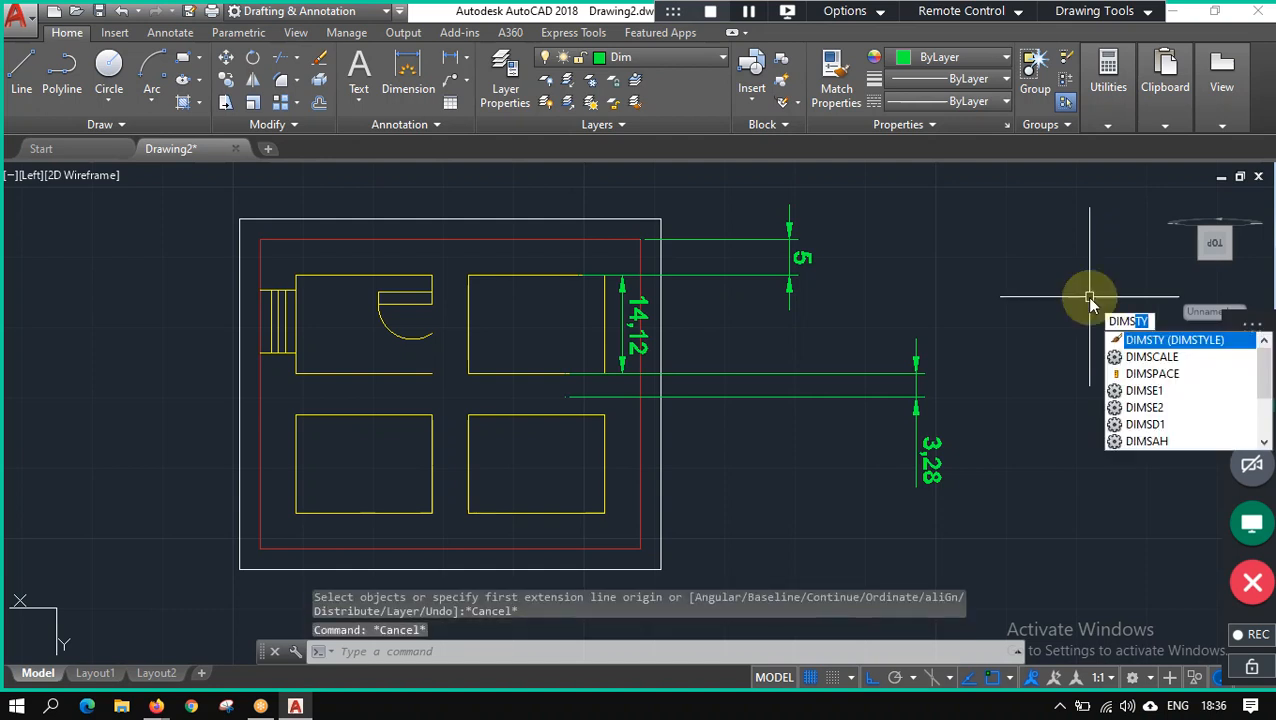
{"action": "key", "text": "Return"}
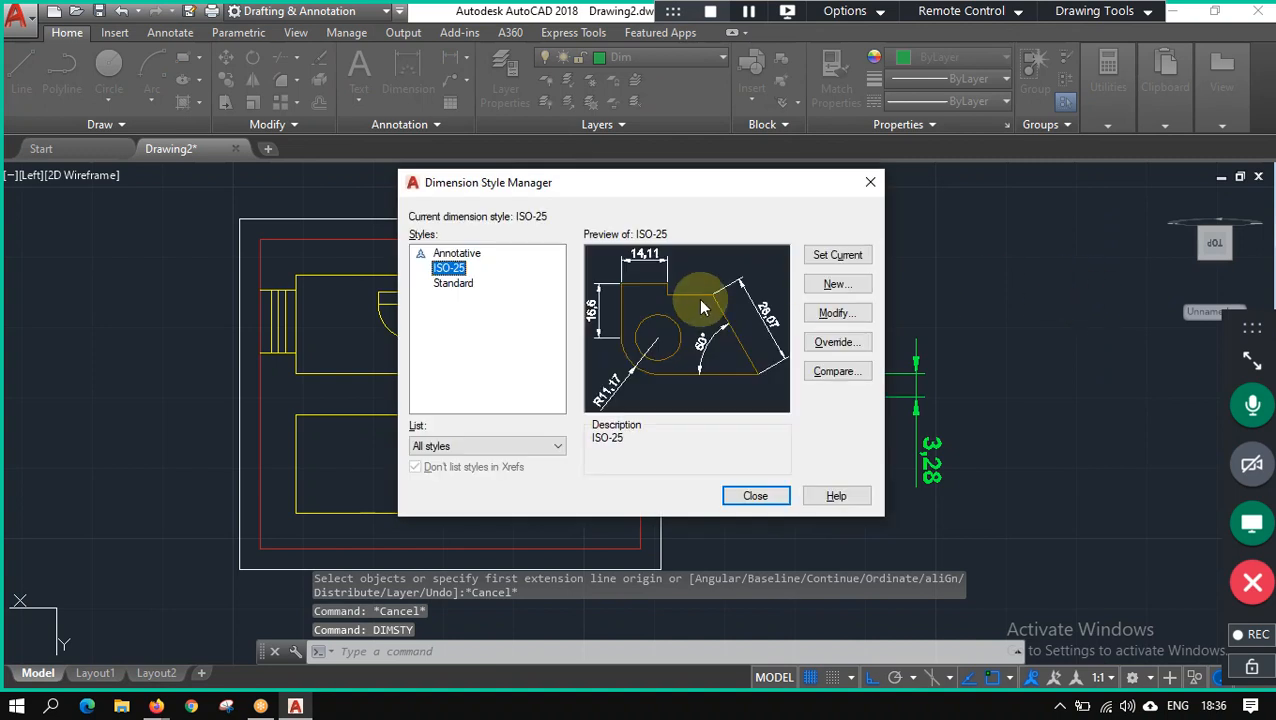
{"action": "left_click", "coordinate": [830, 314]}
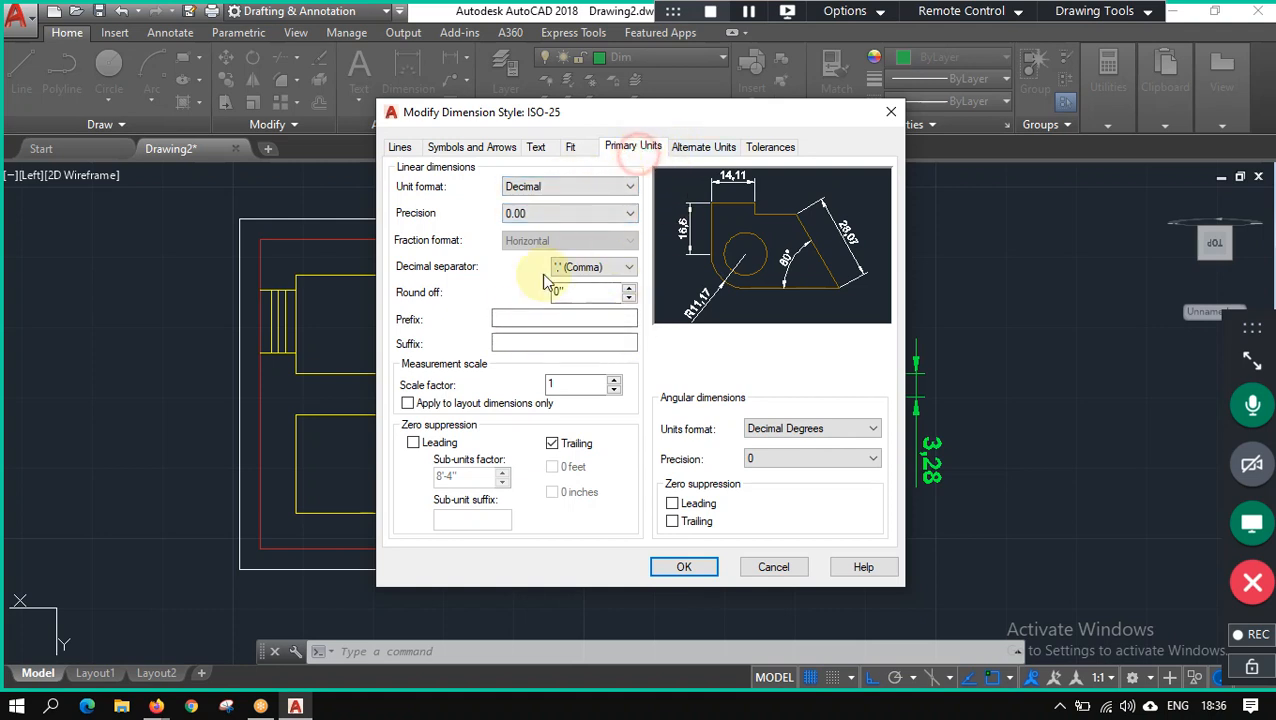
{"action": "left_click", "coordinate": [631, 270]}
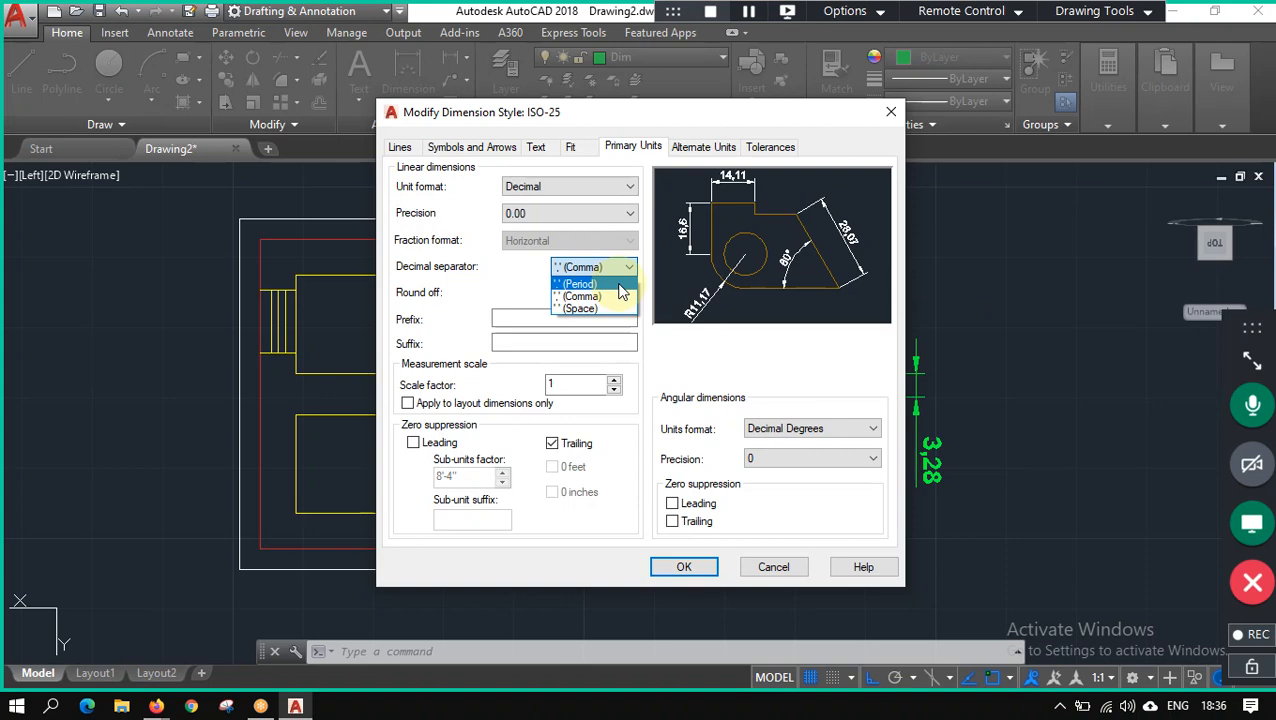
{"action": "left_click", "coordinate": [619, 285]}
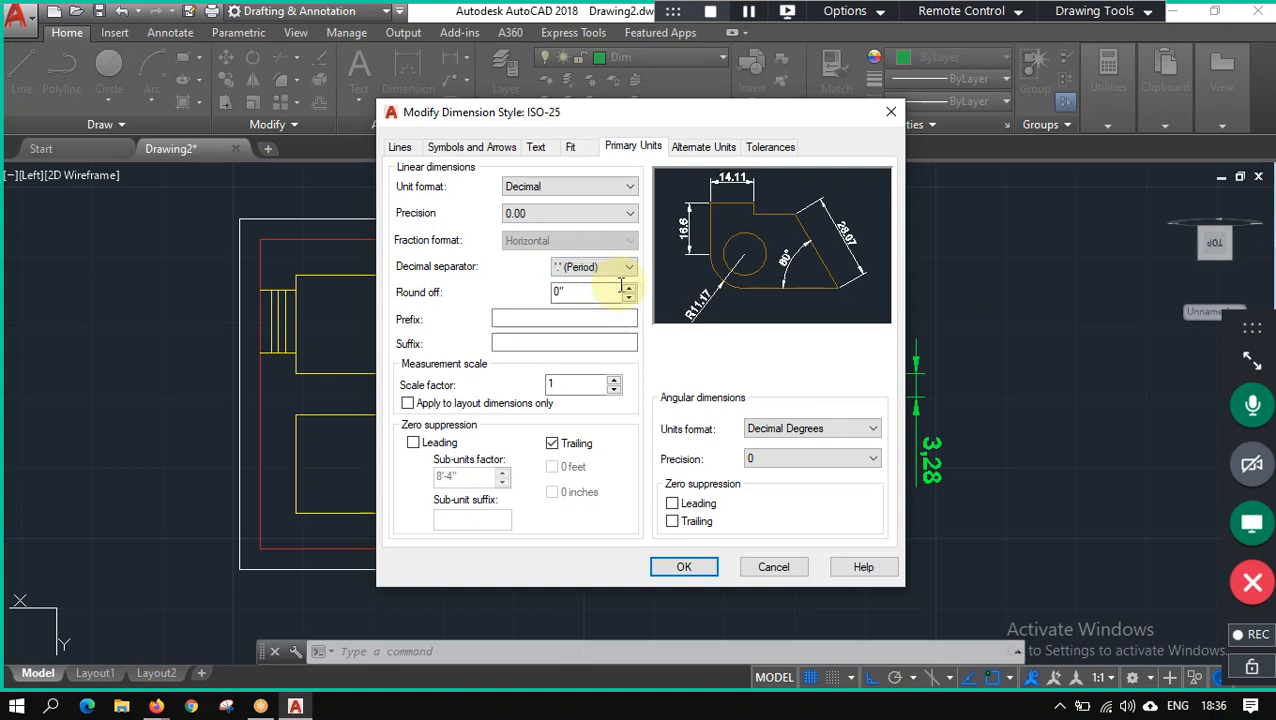
{"action": "left_click", "coordinate": [680, 568]}
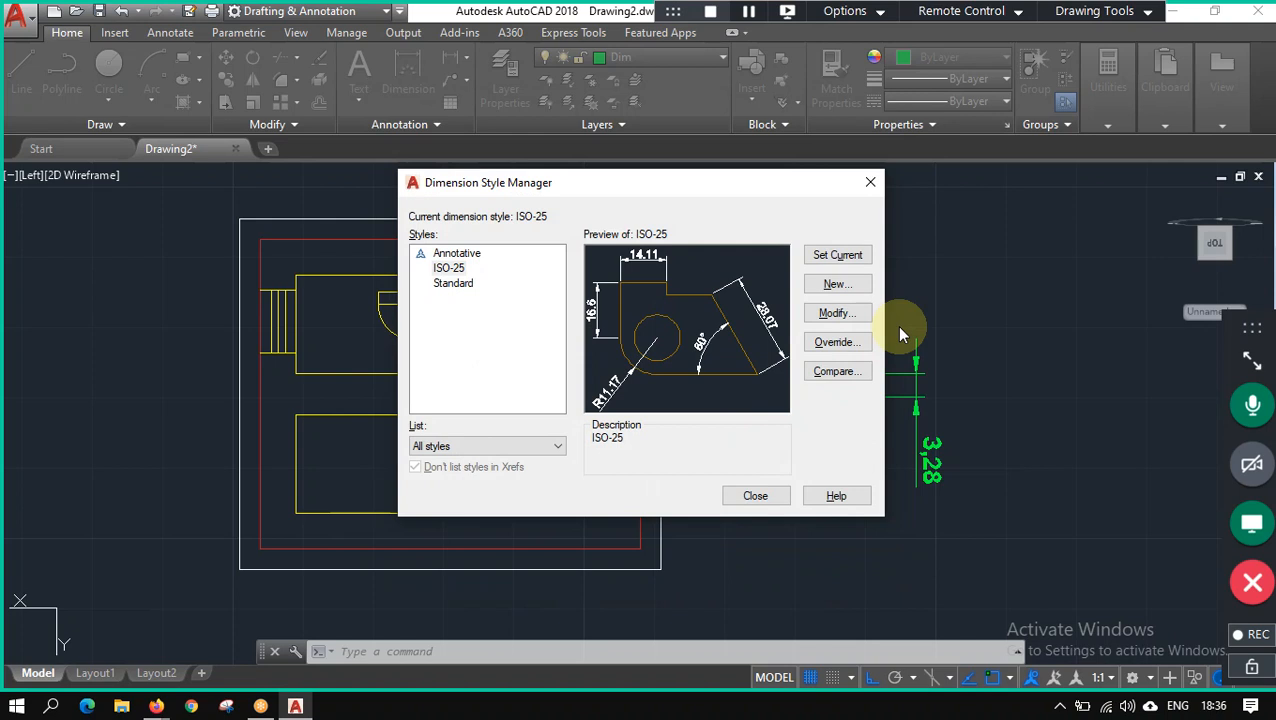
{"action": "left_click", "coordinate": [852, 264]}
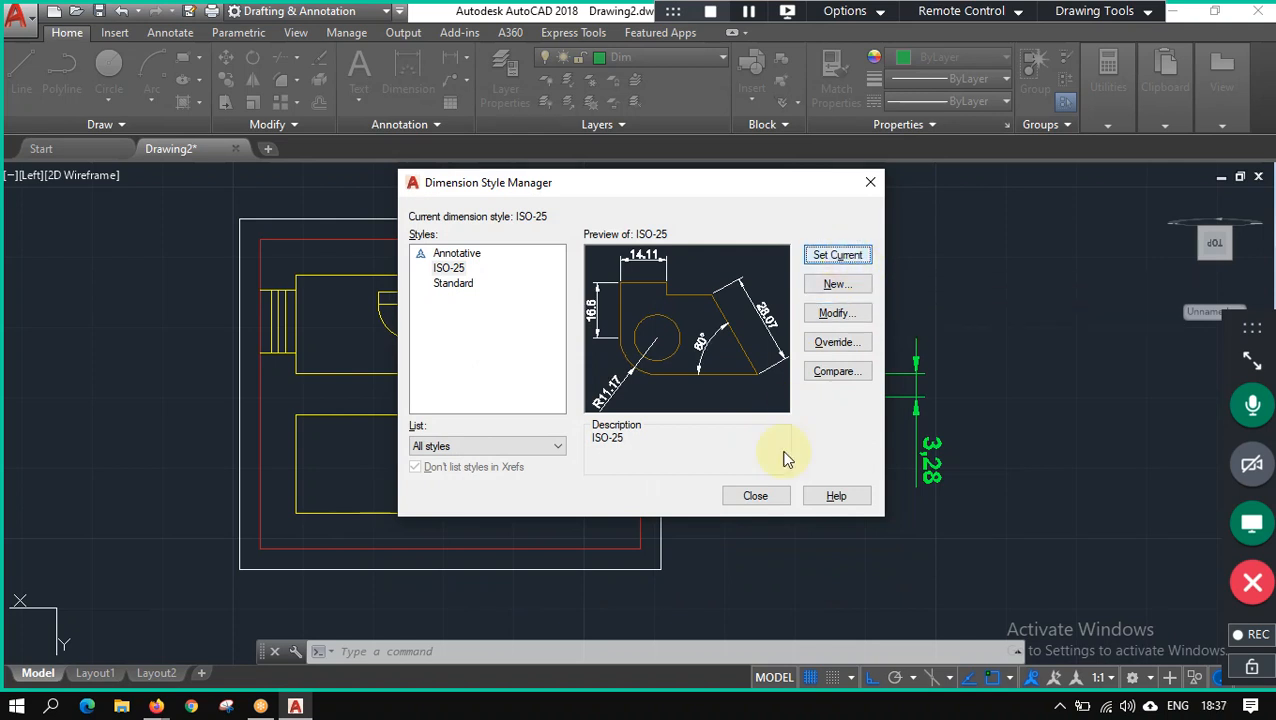
{"action": "left_click", "coordinate": [756, 497]}
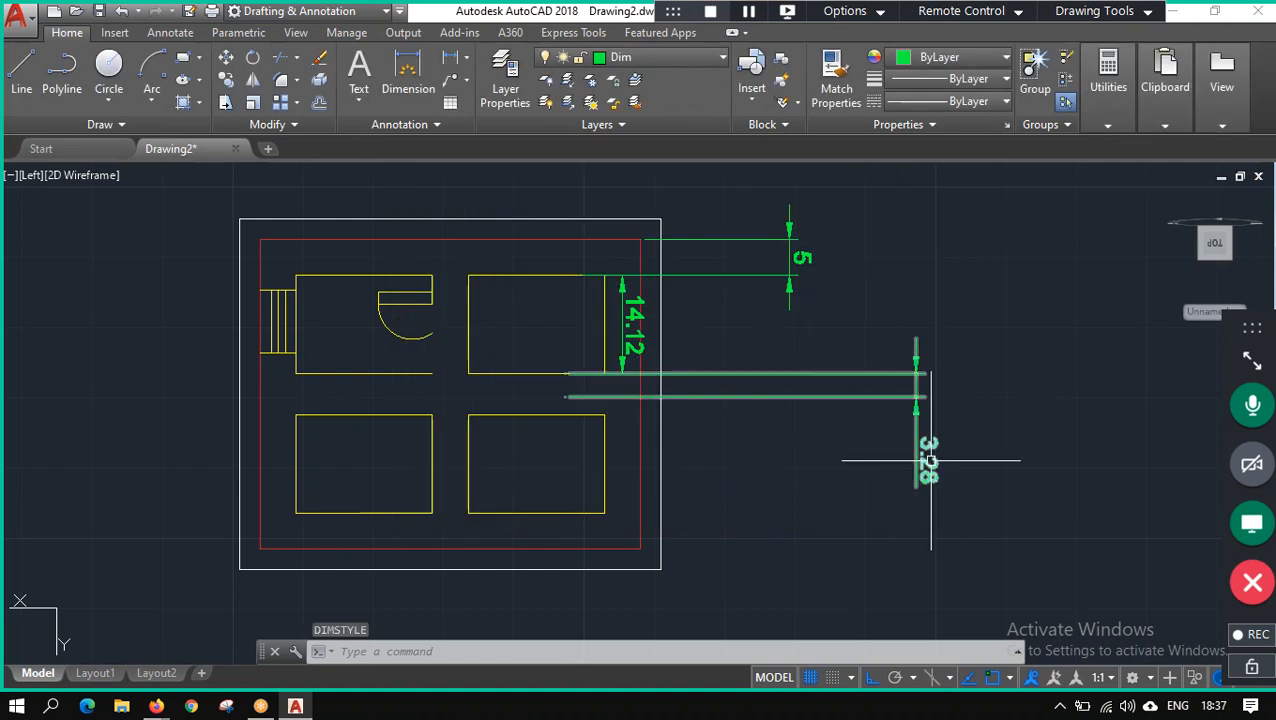
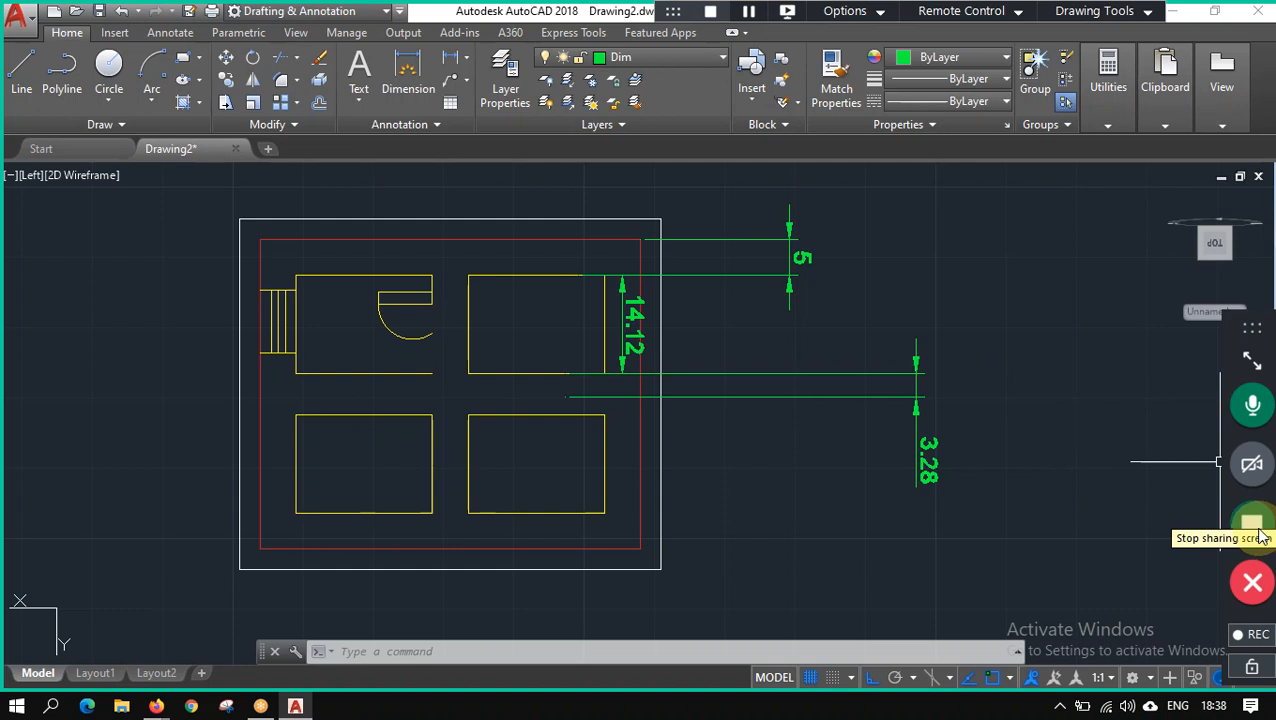
Stop sharing the screen in GoToMeeting and share only the application window showing the home-model PDF.
{"action": "left_click", "coordinate": [1258, 530]}
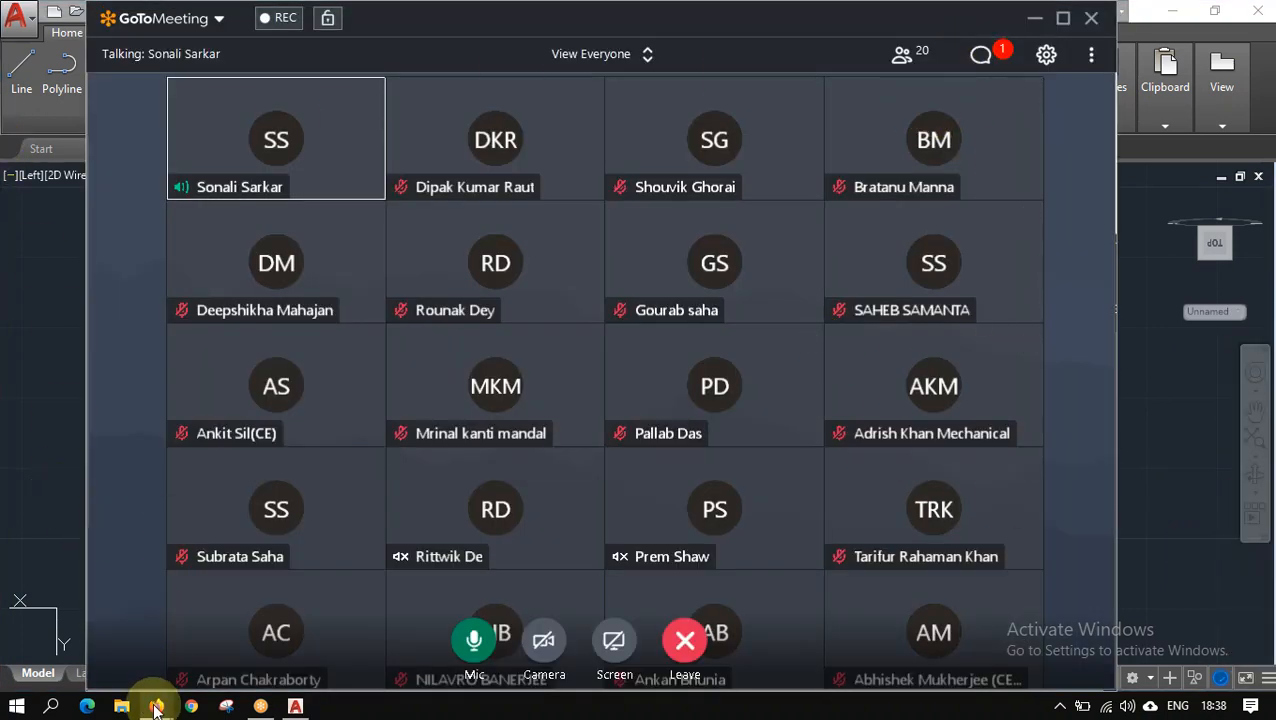
{"action": "left_click", "coordinate": [1061, 706]}
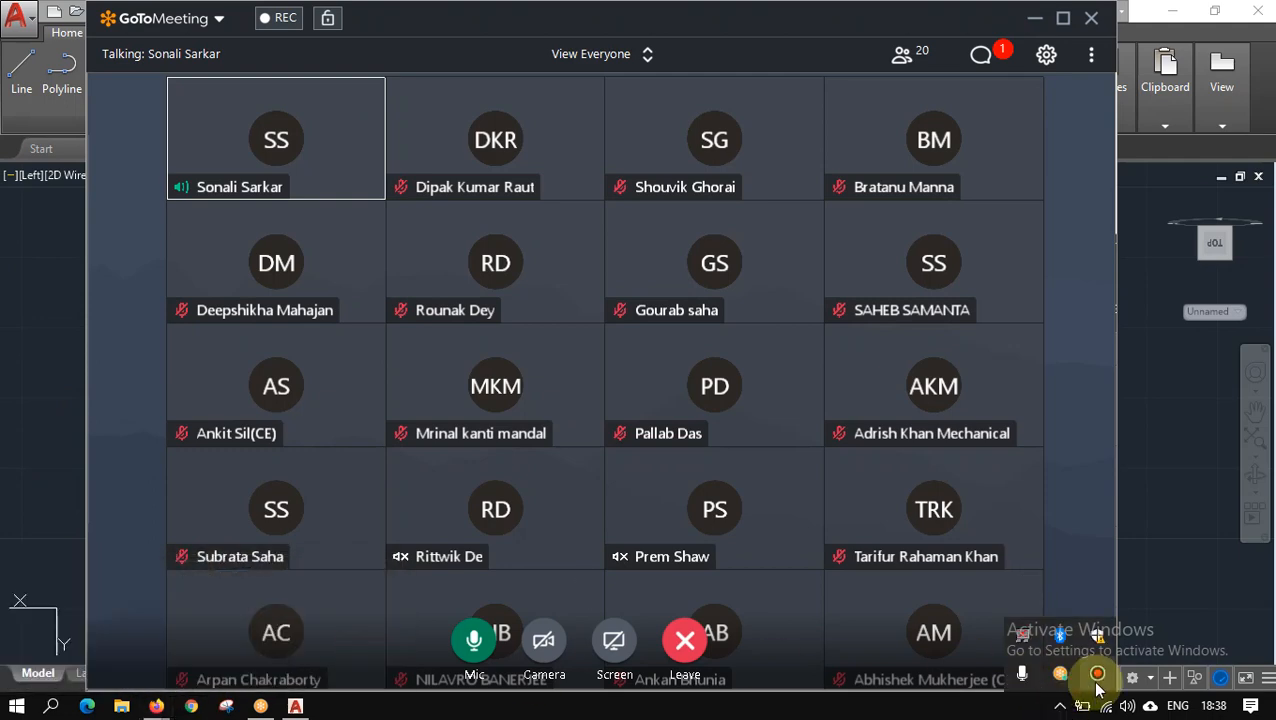
{"action": "left_click", "coordinate": [1097, 673]}
{"action": "left_click", "coordinate": [984, 115]}
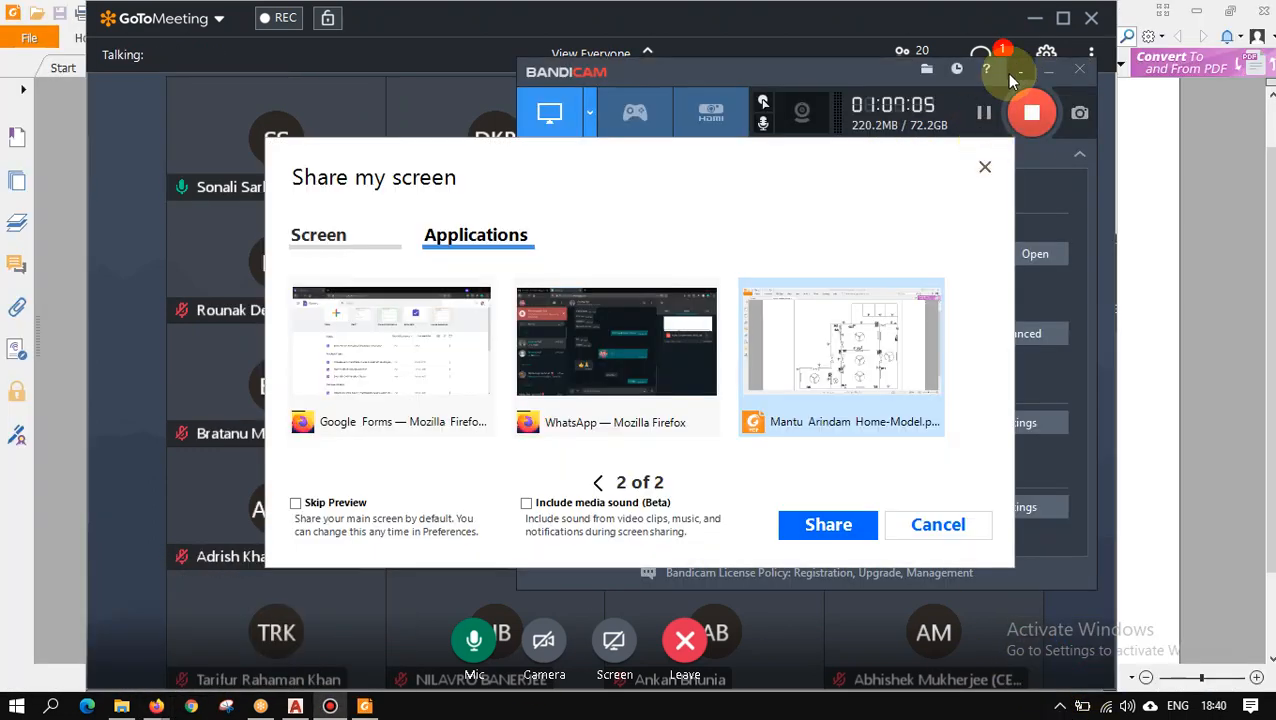
{"action": "left_click", "coordinate": [1018, 73]}
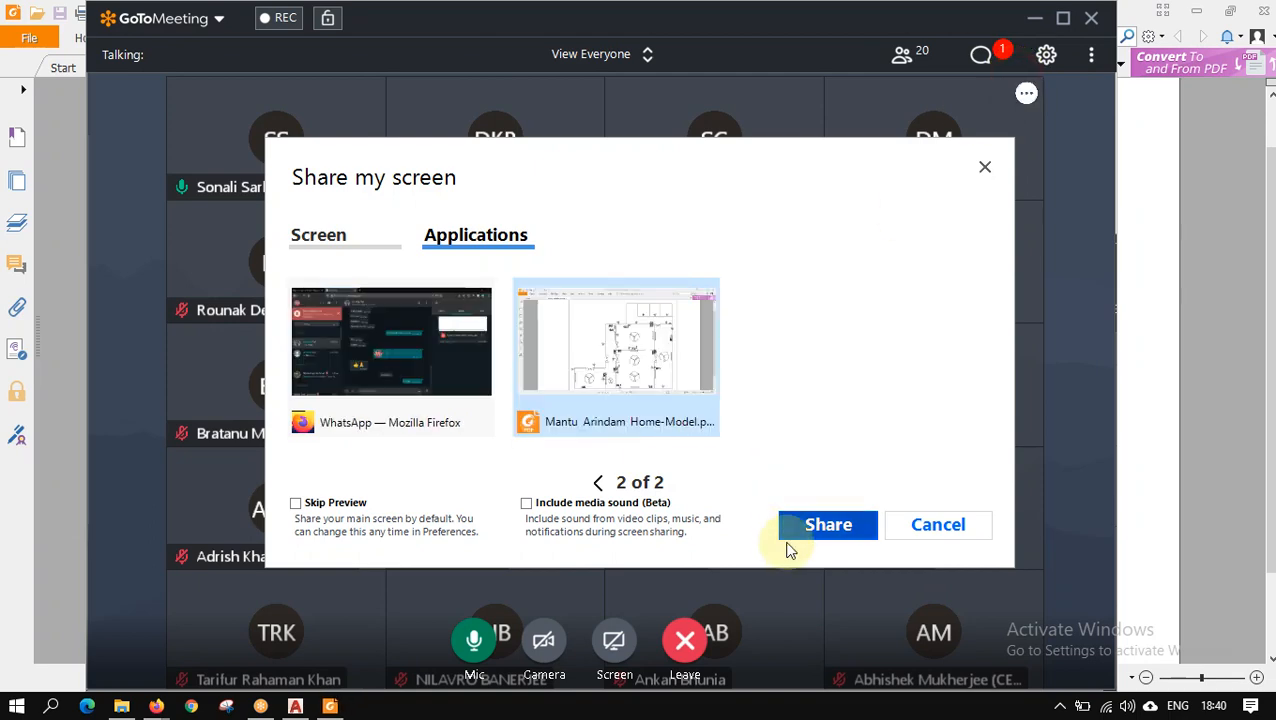
{"action": "left_click", "coordinate": [826, 526]}
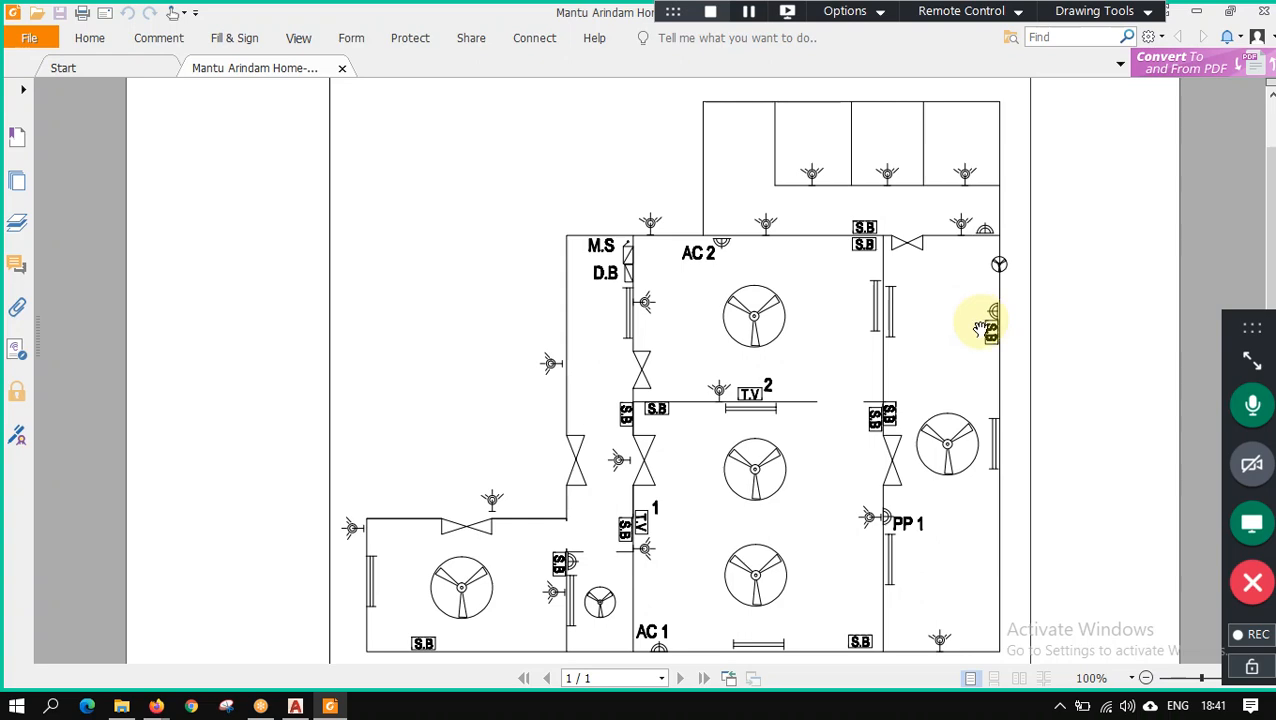
Examine the fan, light, switchboard, AC 2 and T.V 2 symbols of the upper middle room in the PDF plan at 200% zoom.
{"action": "scroll", "coordinate": [840, 174], "scroll_direction": "up", "scroll_amount": 2, "text": "ctrl"}
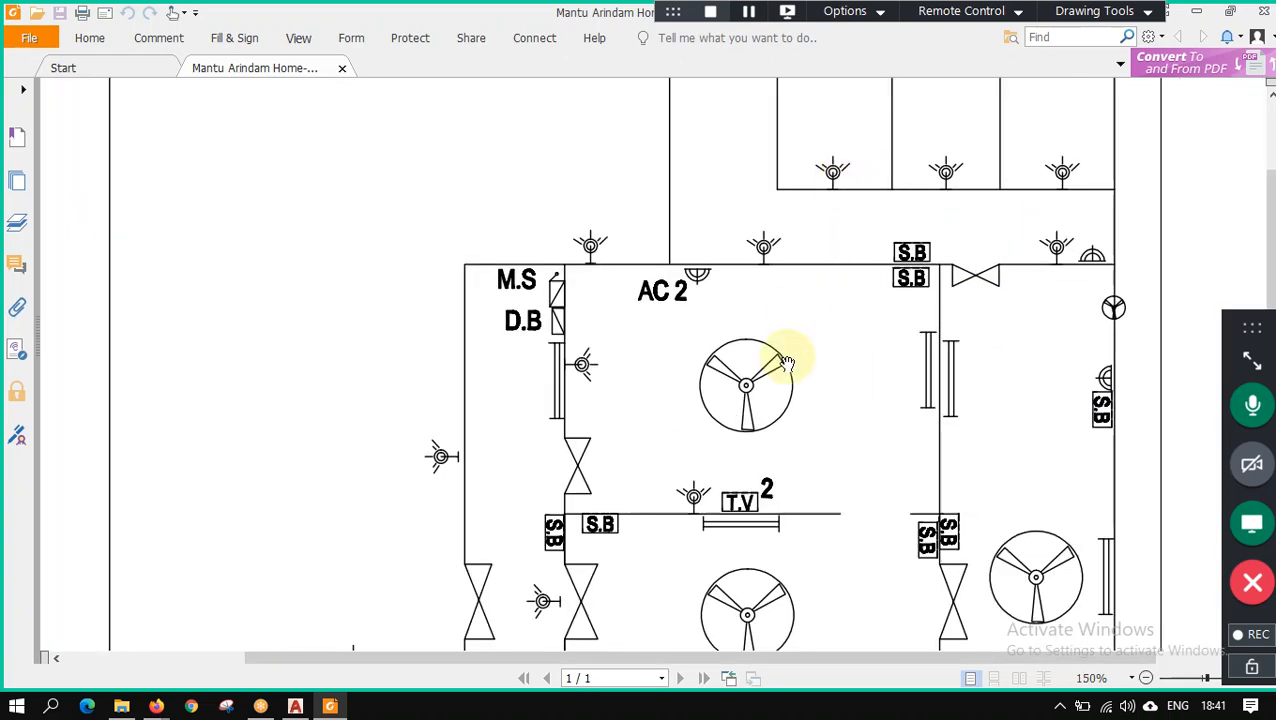
{"action": "scroll", "coordinate": [789, 356], "scroll_direction": "up", "scroll_amount": 1, "text": "ctrl"}
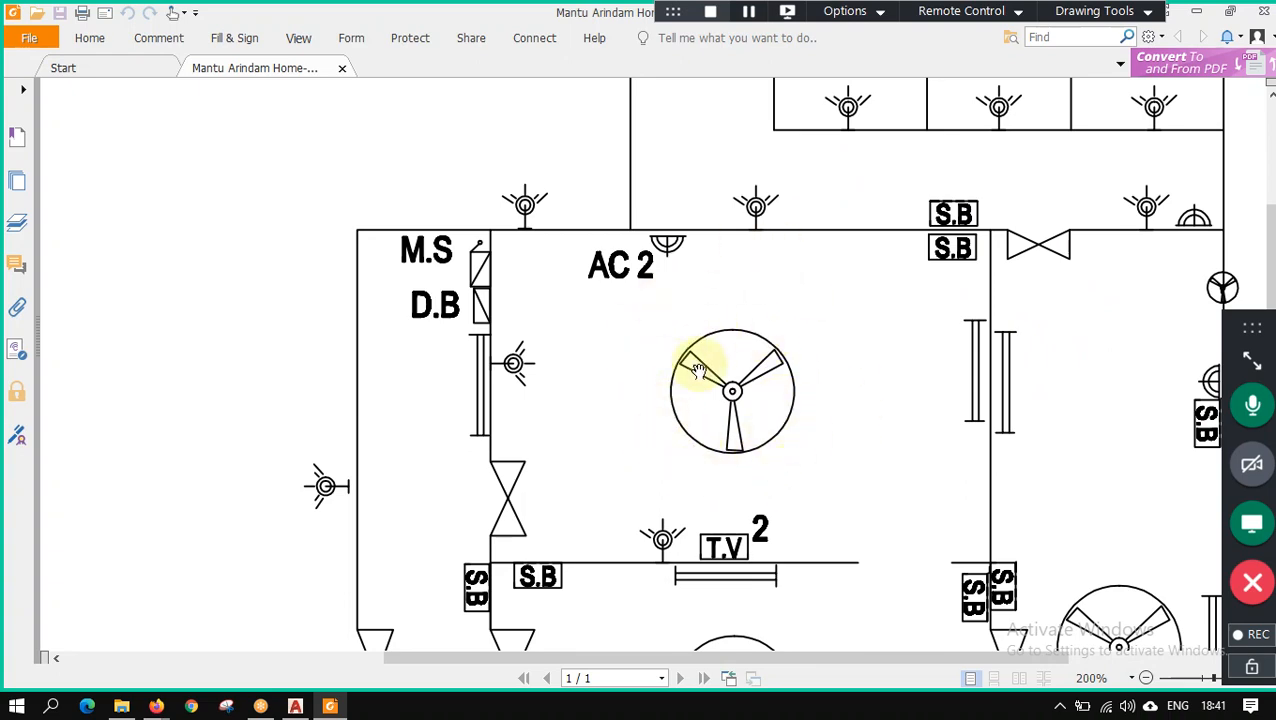
{"action": "mouse_move", "coordinate": [763, 496]}
{"action": "left_mouse_down"}
{"action": "mouse_move", "coordinate": [803, 391]}
{"action": "mouse_move", "coordinate": [789, 333]}
{"action": "mouse_move", "coordinate": [778, 421]}
{"action": "left_mouse_up"}
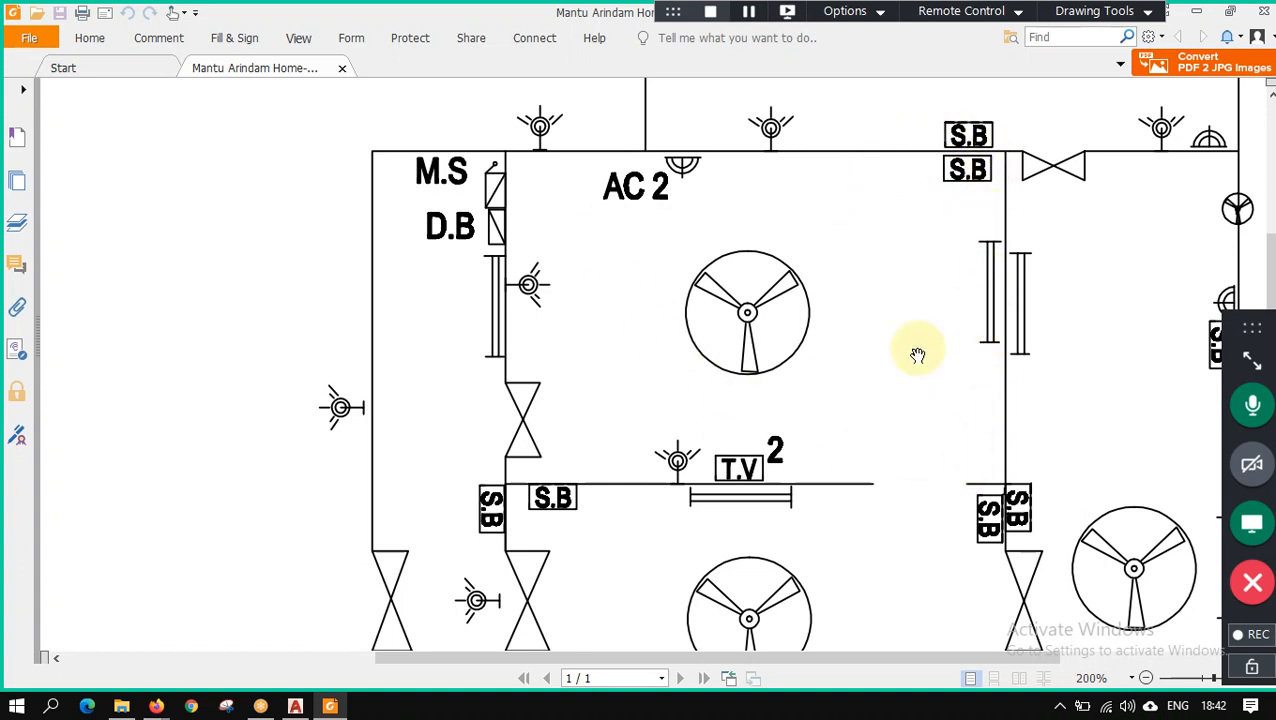
Switch to AutoCAD, stop sharing the PDF window and share the whole screen in GoToMeeting instead.
{"action": "left_click", "coordinate": [296, 706]}
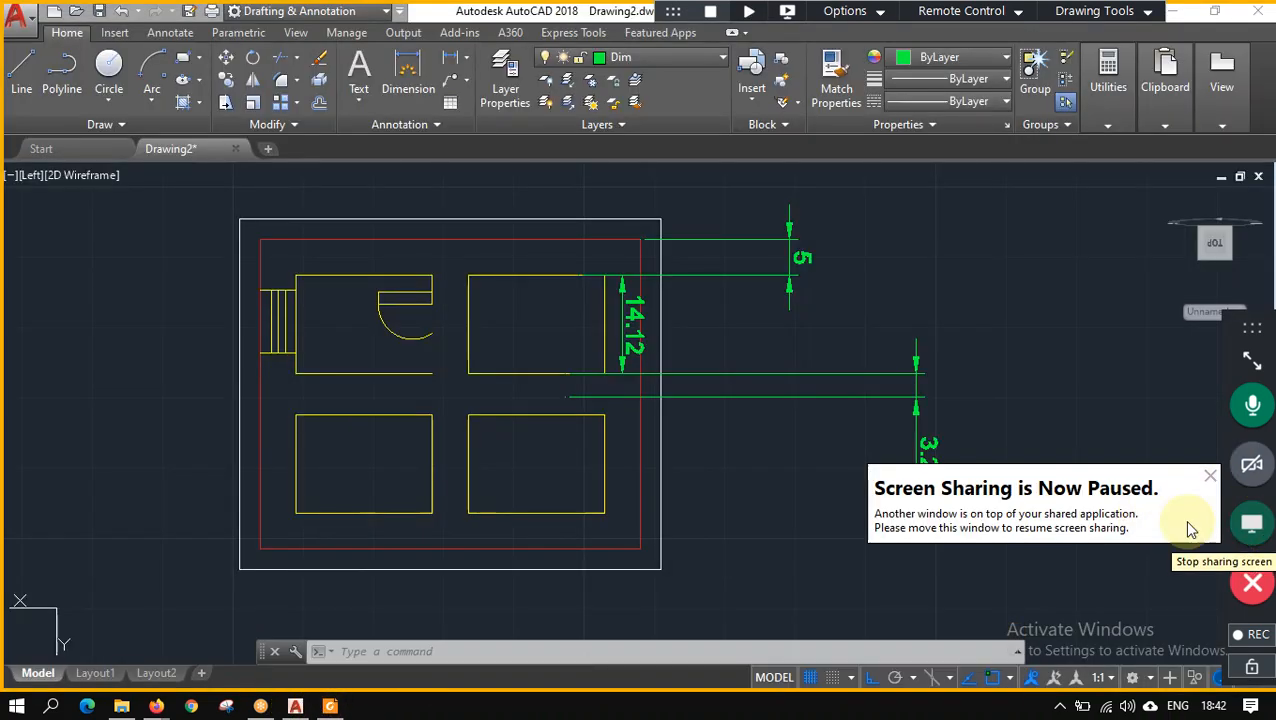
{"action": "left_click", "coordinate": [1252, 522]}
{"action": "left_click", "coordinate": [614, 641]}
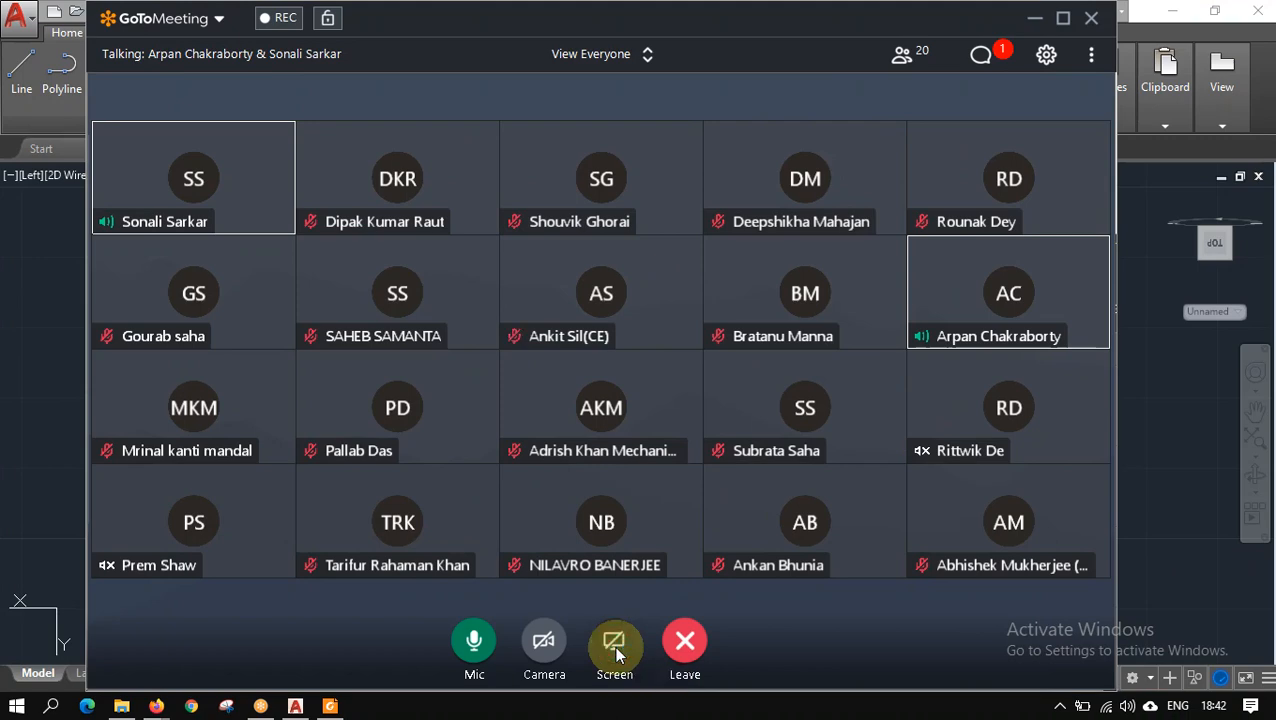
{"action": "left_click", "coordinate": [335, 238]}
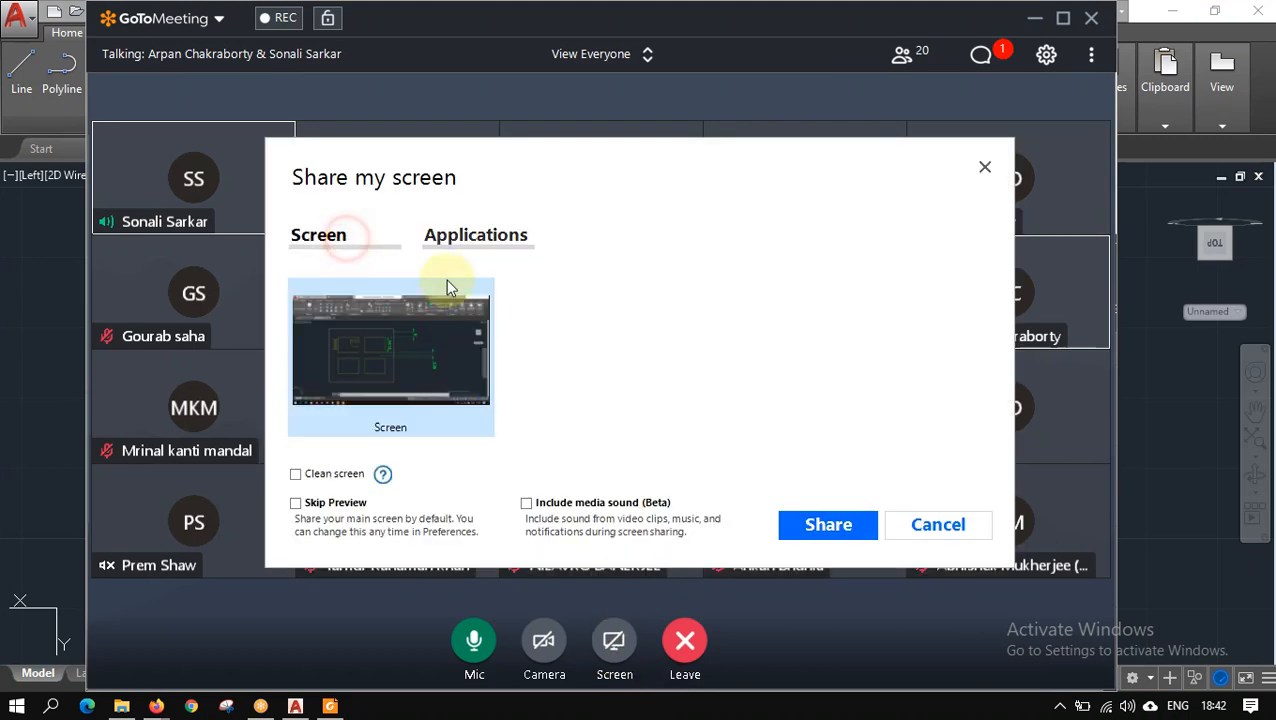
{"action": "left_click", "coordinate": [818, 526]}
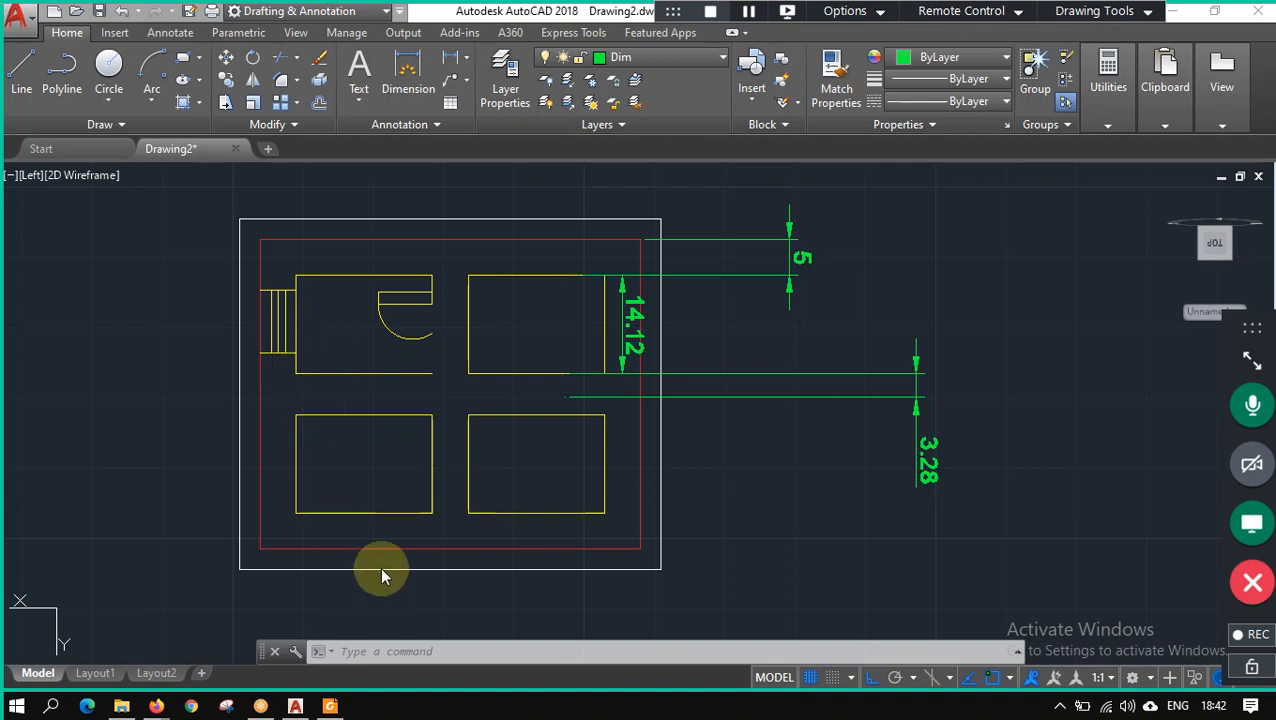
Compare the room symbols in the PDF electrical plan with the AutoCAD floor plan and the free space beside it.
{"action": "left_click", "coordinate": [330, 706]}
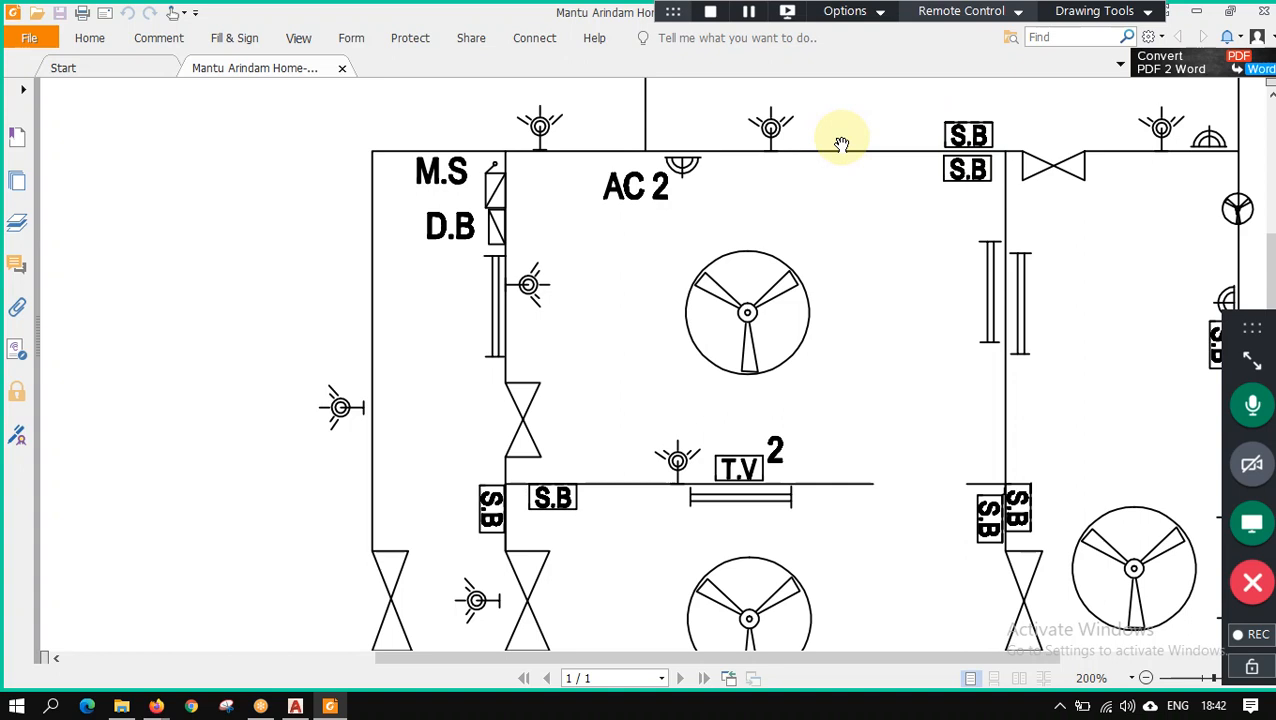
{"action": "left_click", "coordinate": [294, 706]}
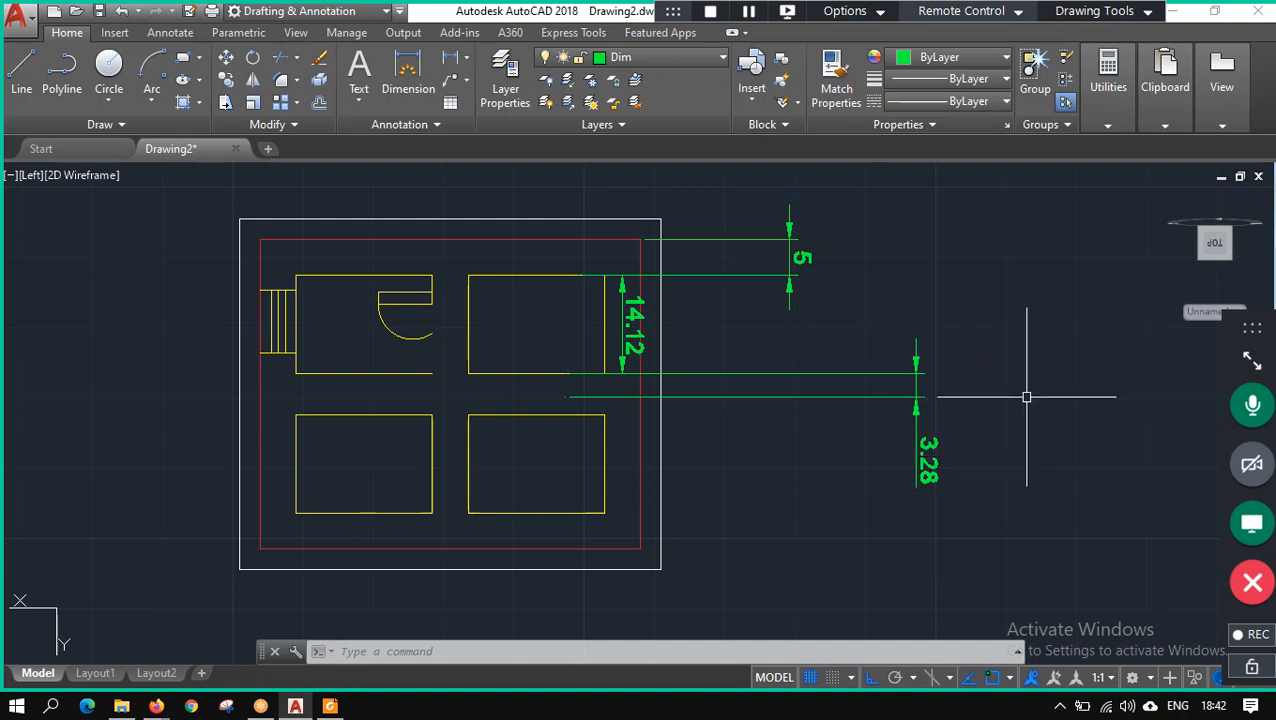
{"action": "scroll", "coordinate": [780, 367], "scroll_direction": "down", "scroll_amount": 4}
{"action": "scroll", "coordinate": [812, 407], "scroll_direction": "up", "scroll_amount": 2}
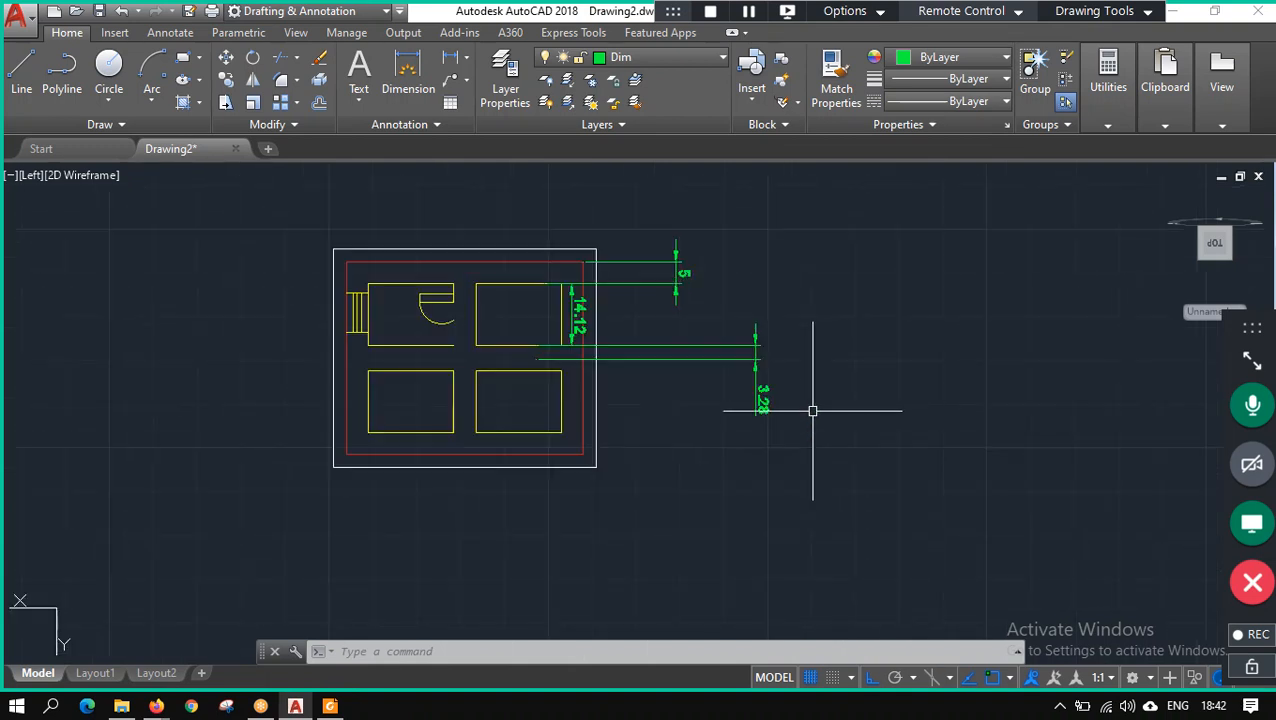
{"action": "scroll", "coordinate": [832, 403], "scroll_direction": "up", "scroll_amount": 2}
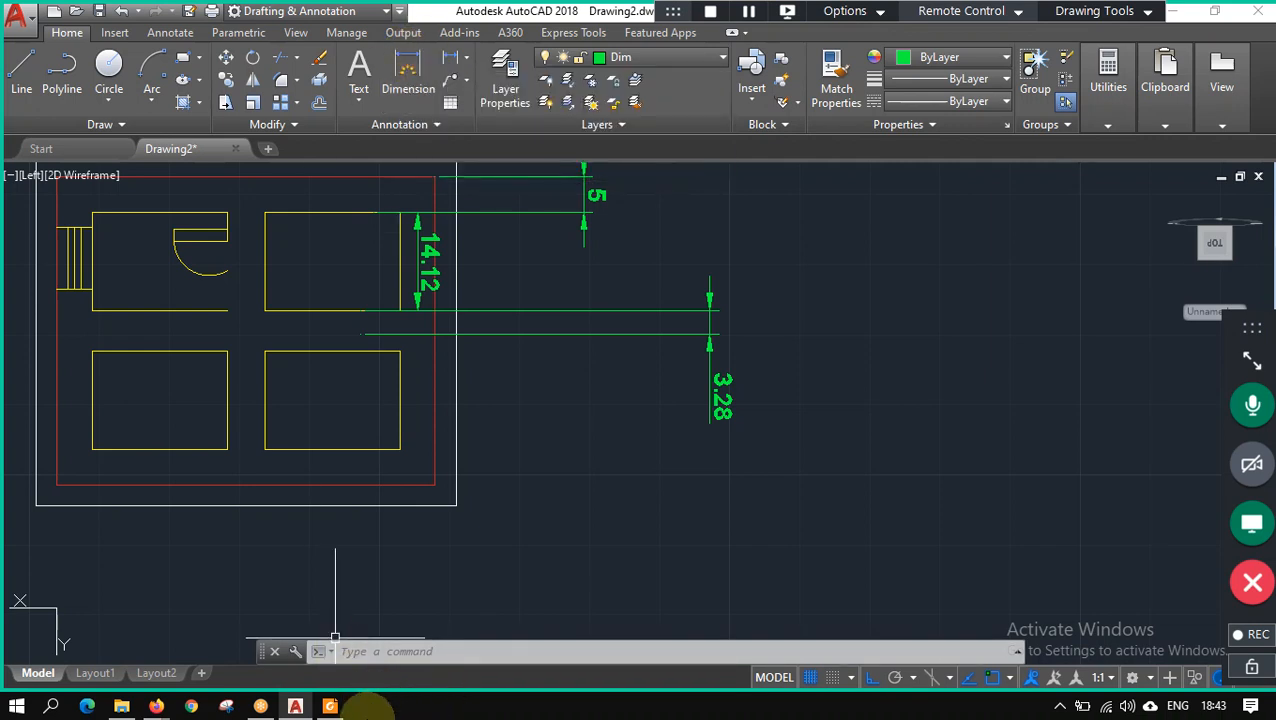
{"action": "left_click", "coordinate": [332, 707]}
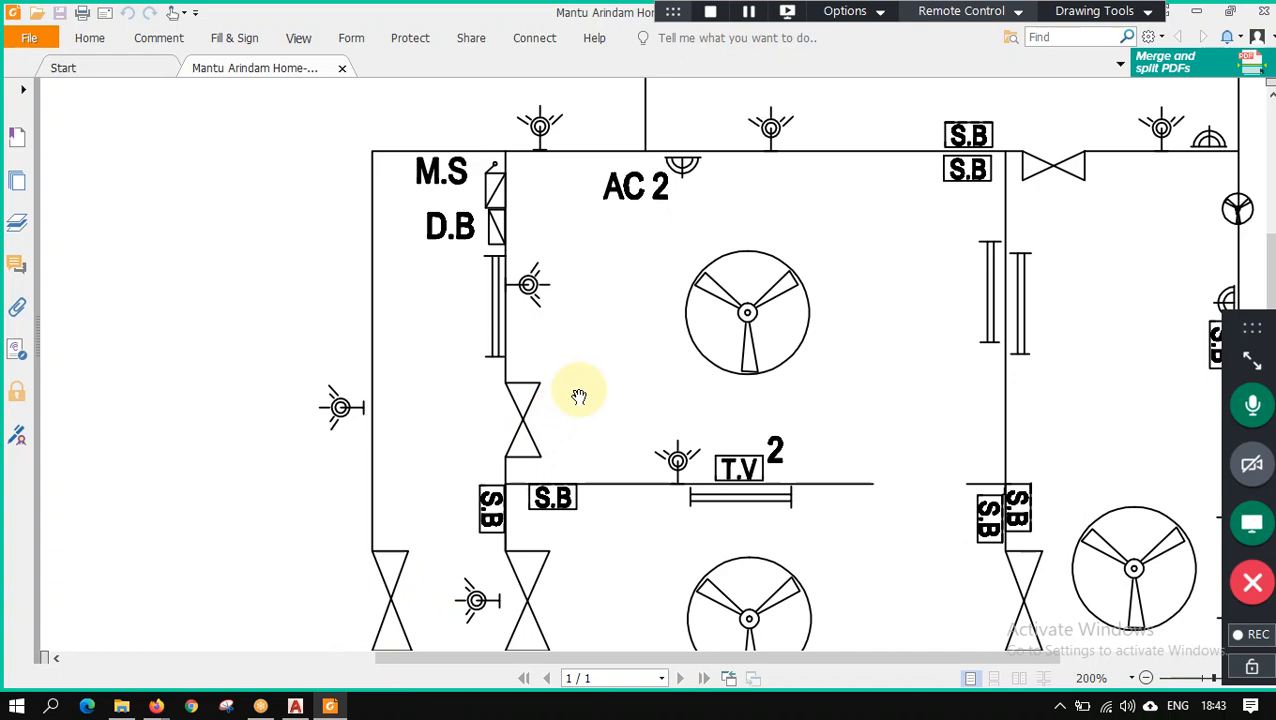
Check the expanded GoToMeeting participant view, collapse it and switch back to the floor plan in AutoCAD.
{"action": "left_click", "coordinate": [1251, 358]}
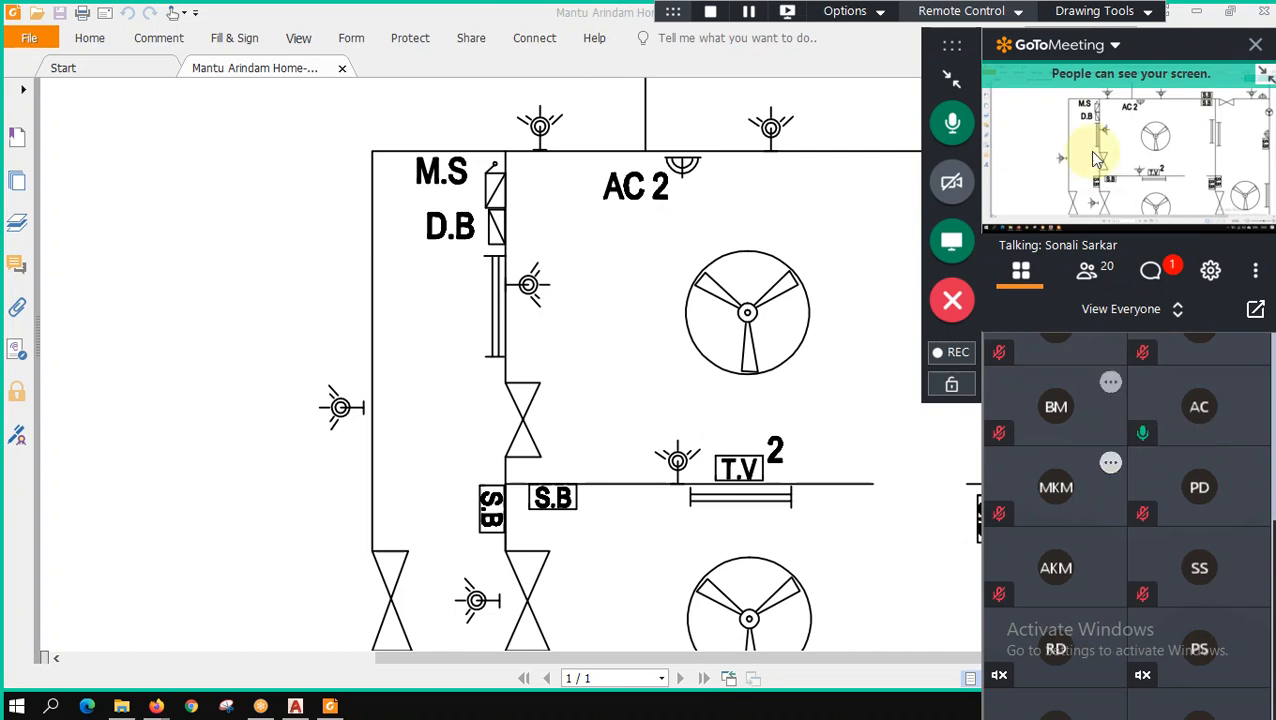
{"action": "left_click", "coordinate": [960, 86]}
{"action": "left_click_drag", "start_coordinate": [960, 86], "coordinate": [1245, 232]}
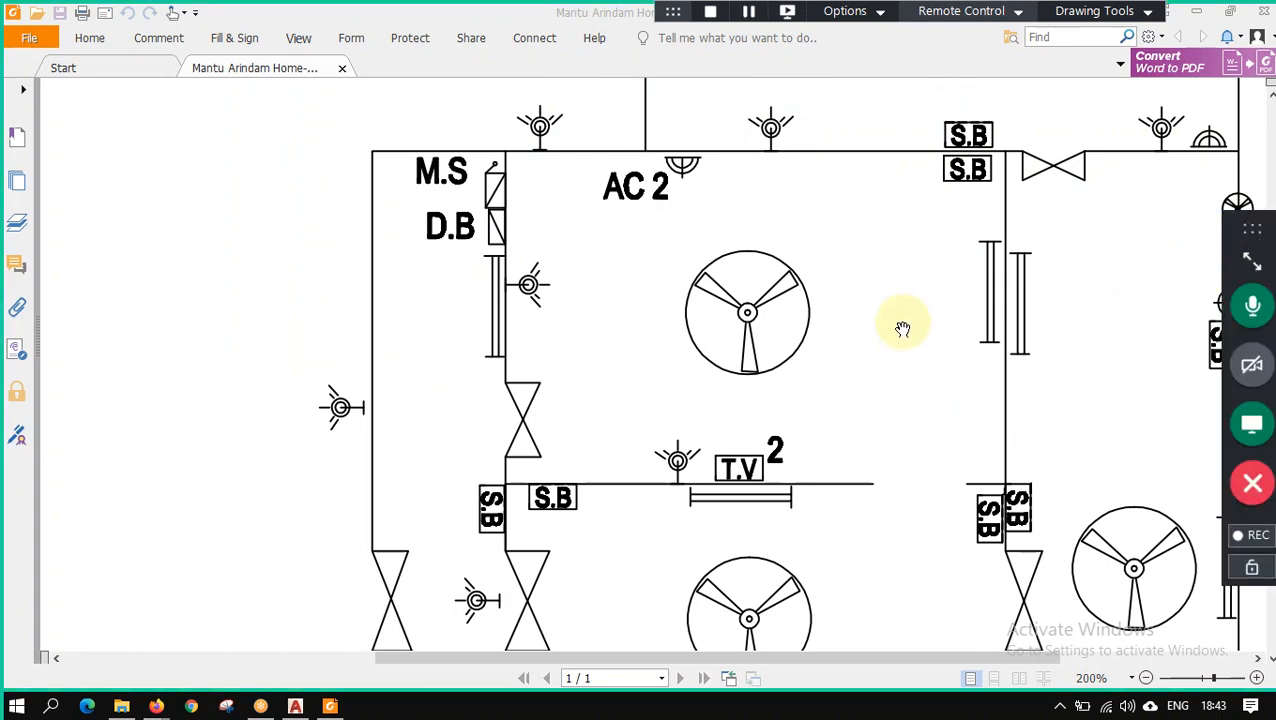
{"action": "left_click", "coordinate": [296, 707]}
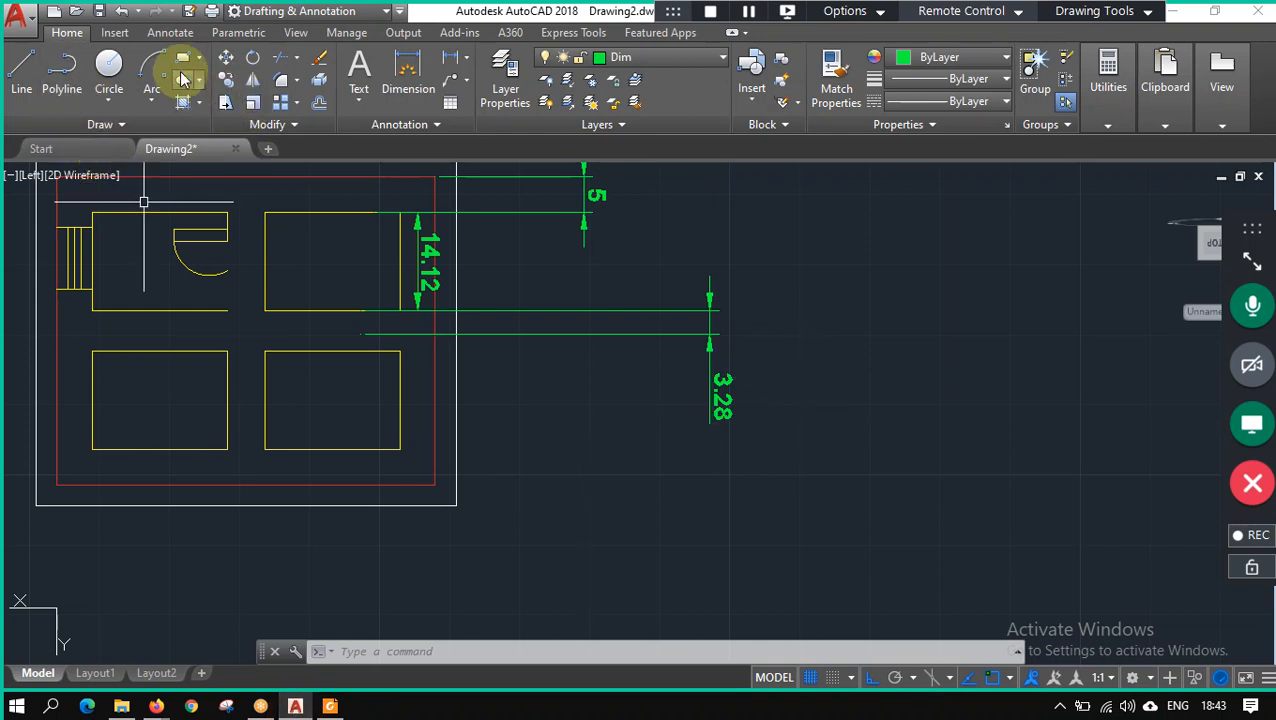
{"action": "left_click", "coordinate": [184, 62]}
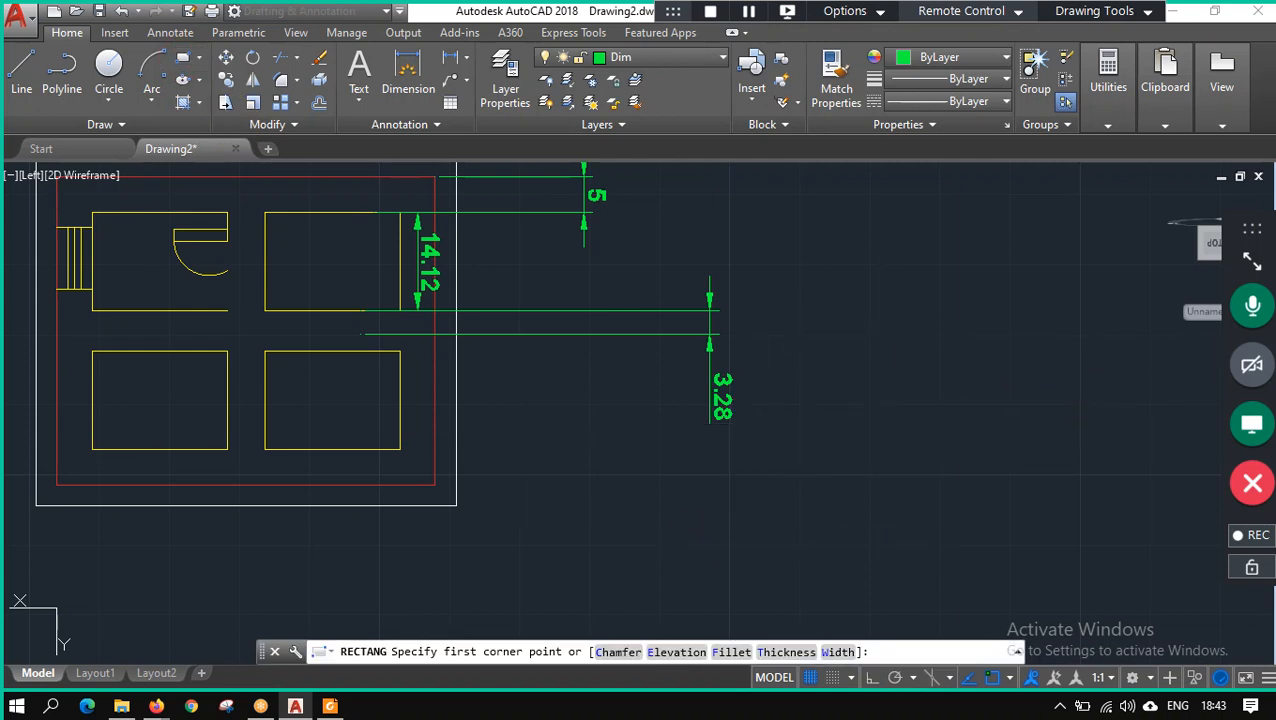
{"action": "left_click", "coordinate": [883, 331]}
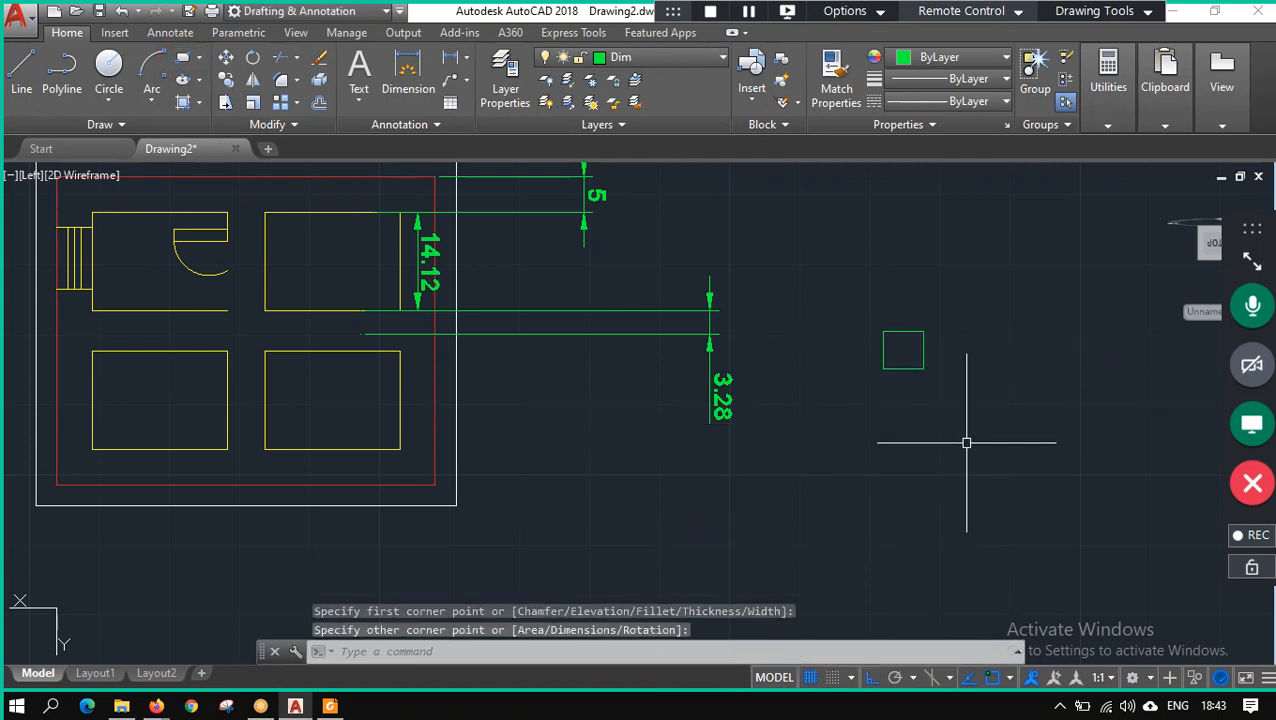
{"action": "key", "text": "ctrl+z"}
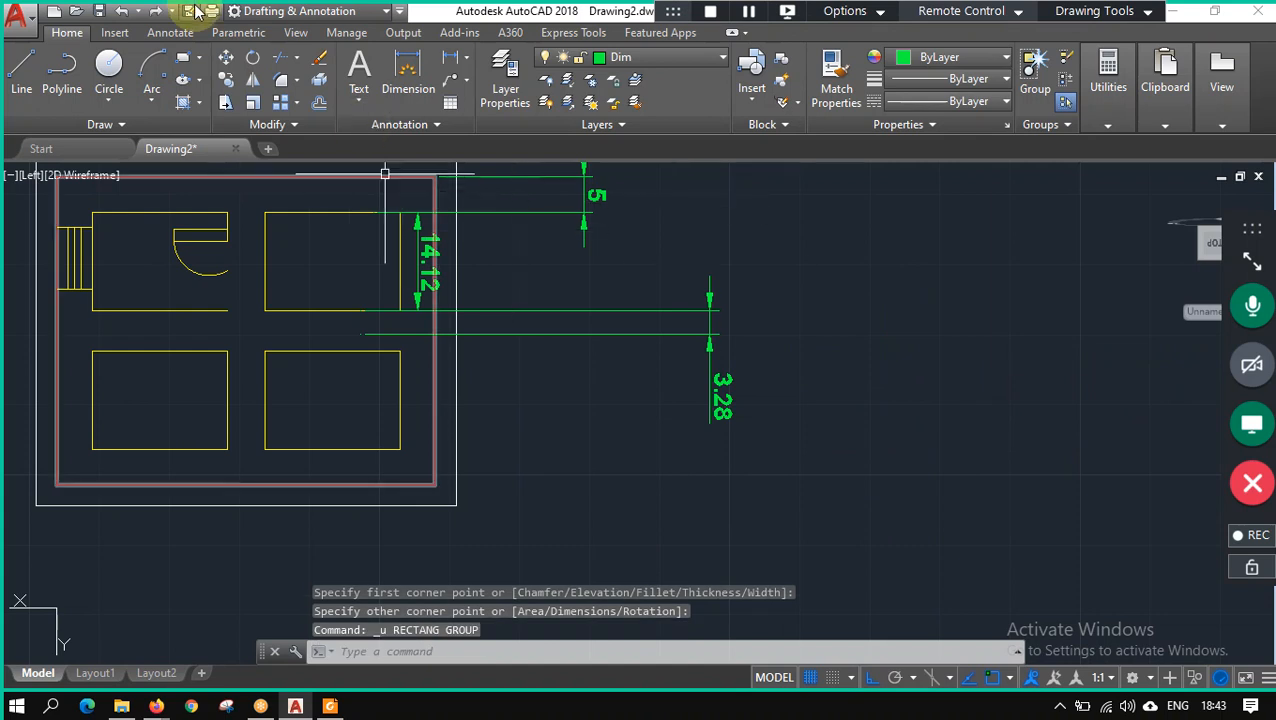
Draw a tall, narrow rectangle in the free space beside the floor plan and a vertical line through its middle from edge to edge.
{"action": "left_click", "coordinate": [183, 57]}
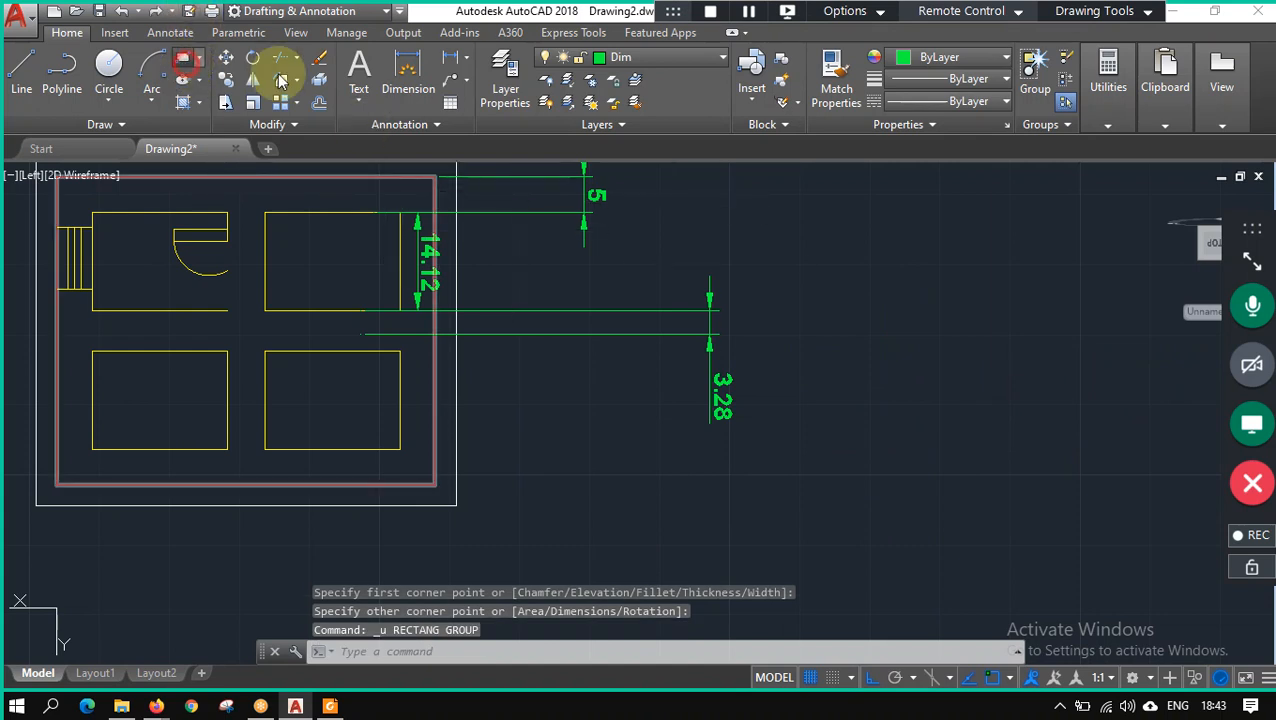
{"action": "left_click", "coordinate": [850, 359]}
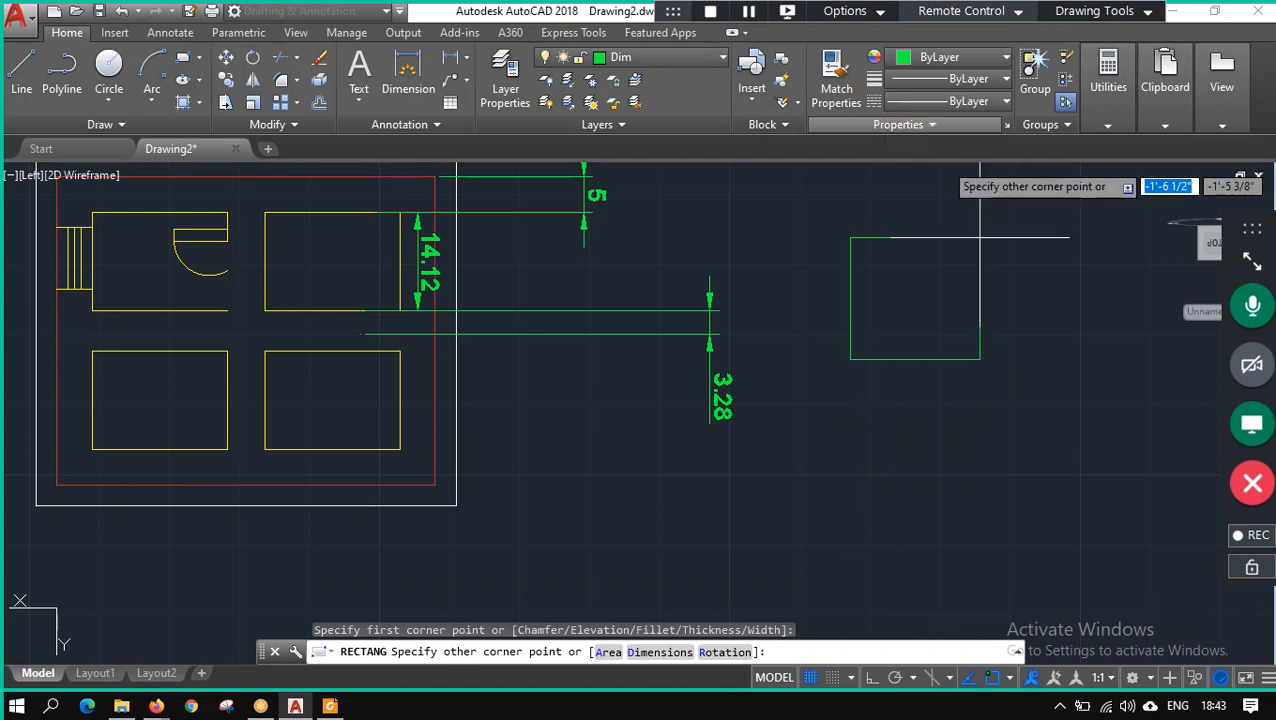
{"action": "left_click", "coordinate": [884, 565]}
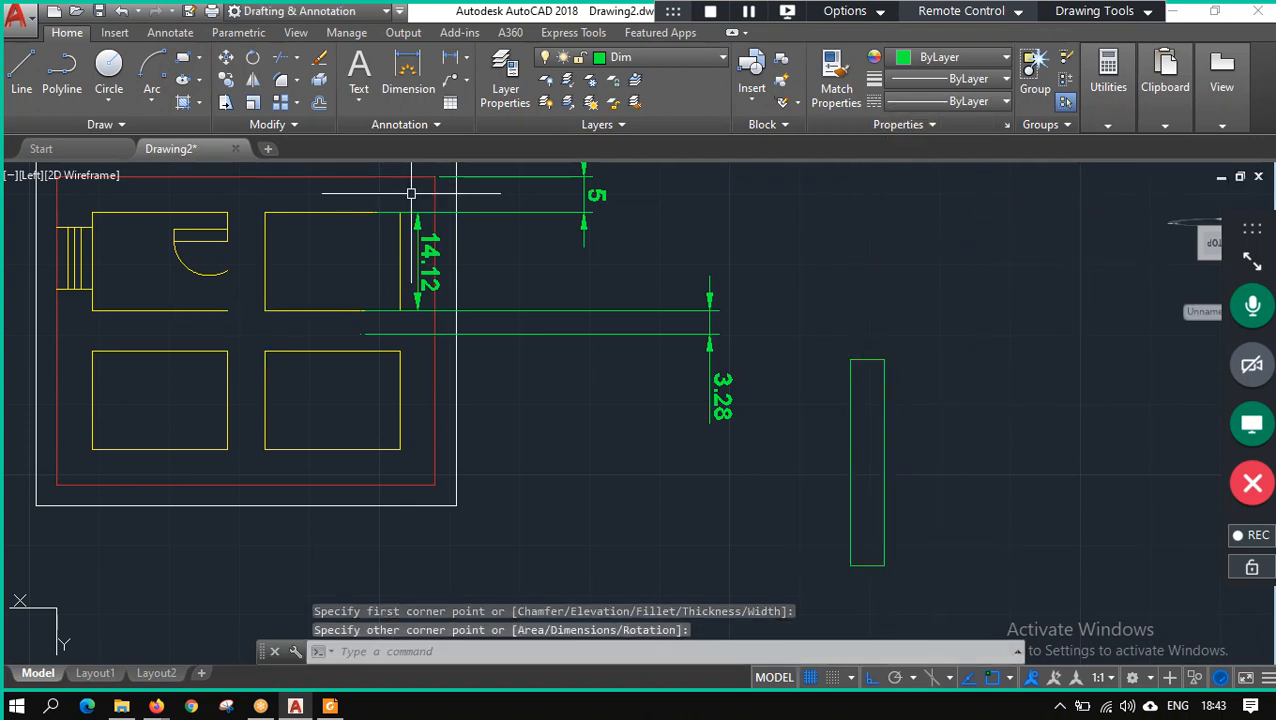
{"action": "left_click", "coordinate": [21, 65]}
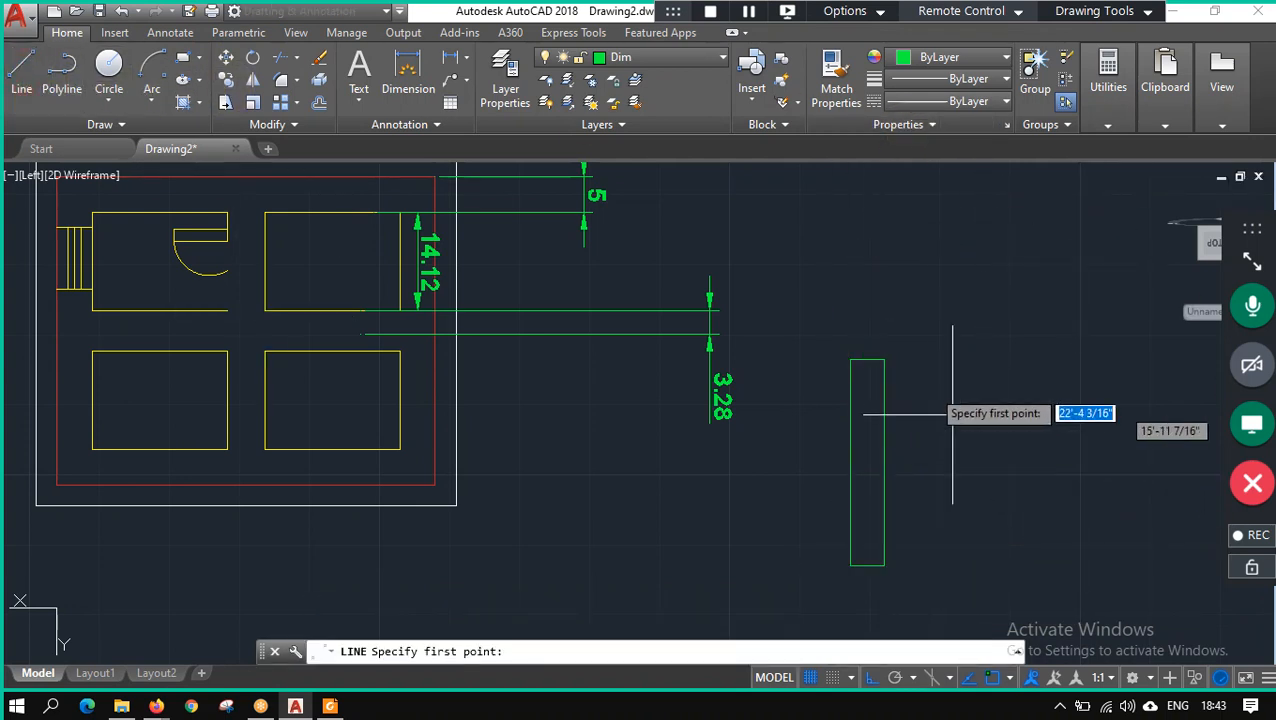
{"action": "left_click", "coordinate": [867, 359]}
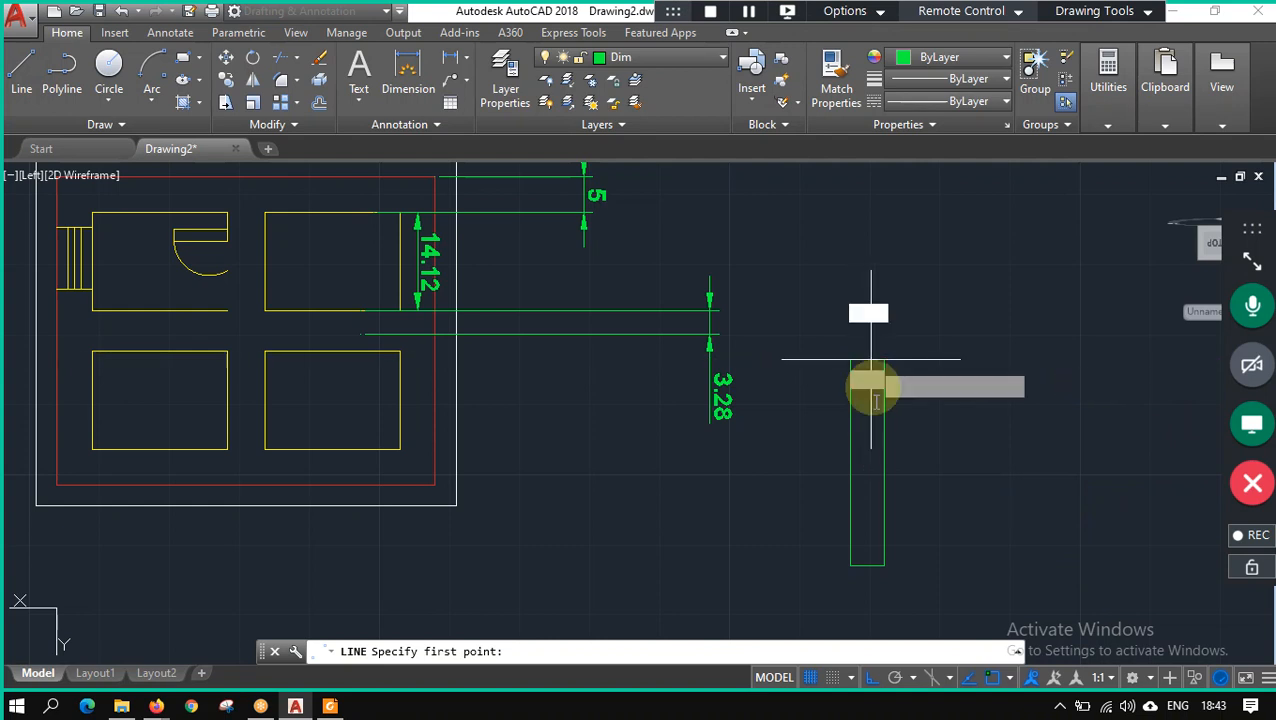
{"action": "left_click", "coordinate": [867, 565]}
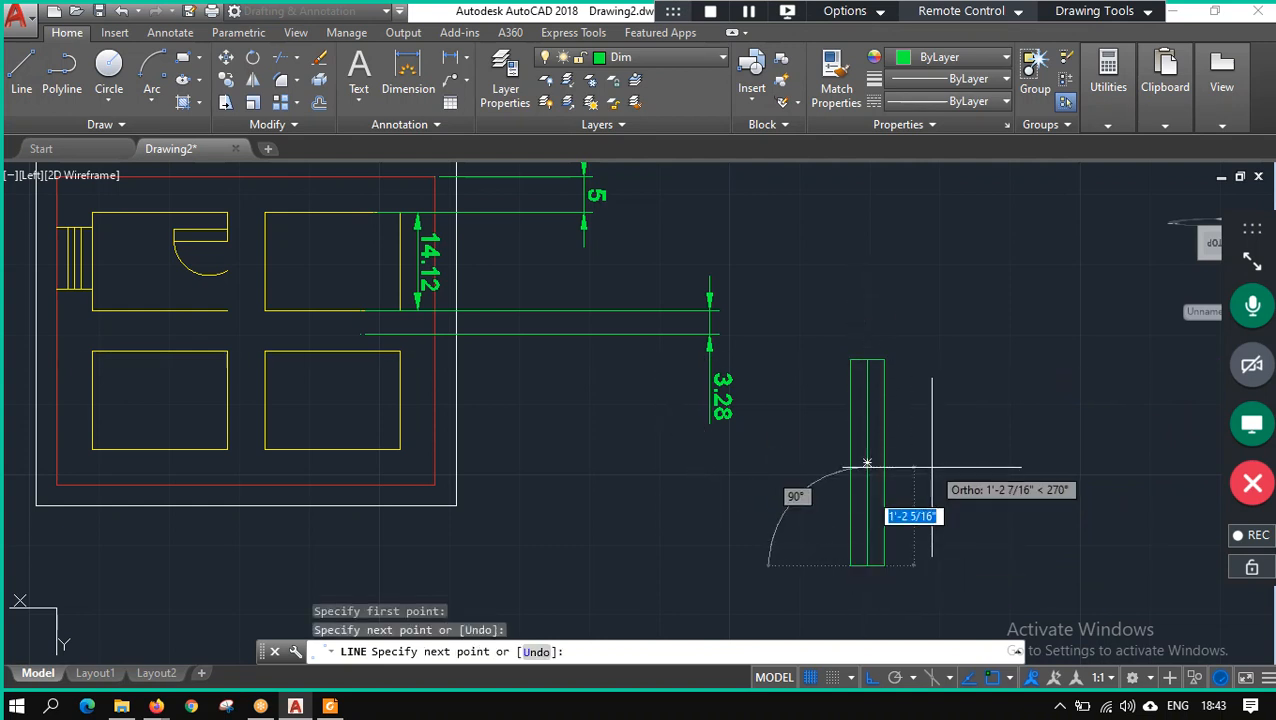
{"action": "key", "text": "Escape"}
Offset the rectangle's vertical centre line 1" to its right side.
{"action": "left_click", "coordinate": [873, 402]}
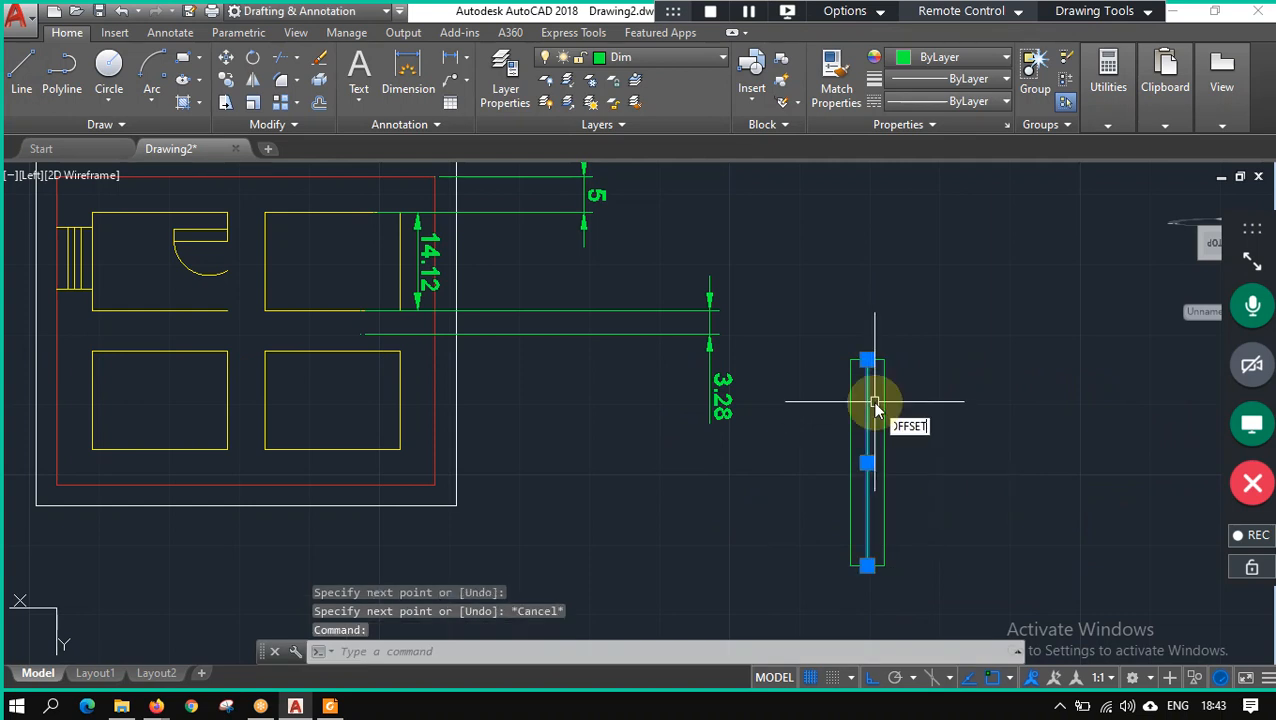
{"action": "key", "text": "Return"}
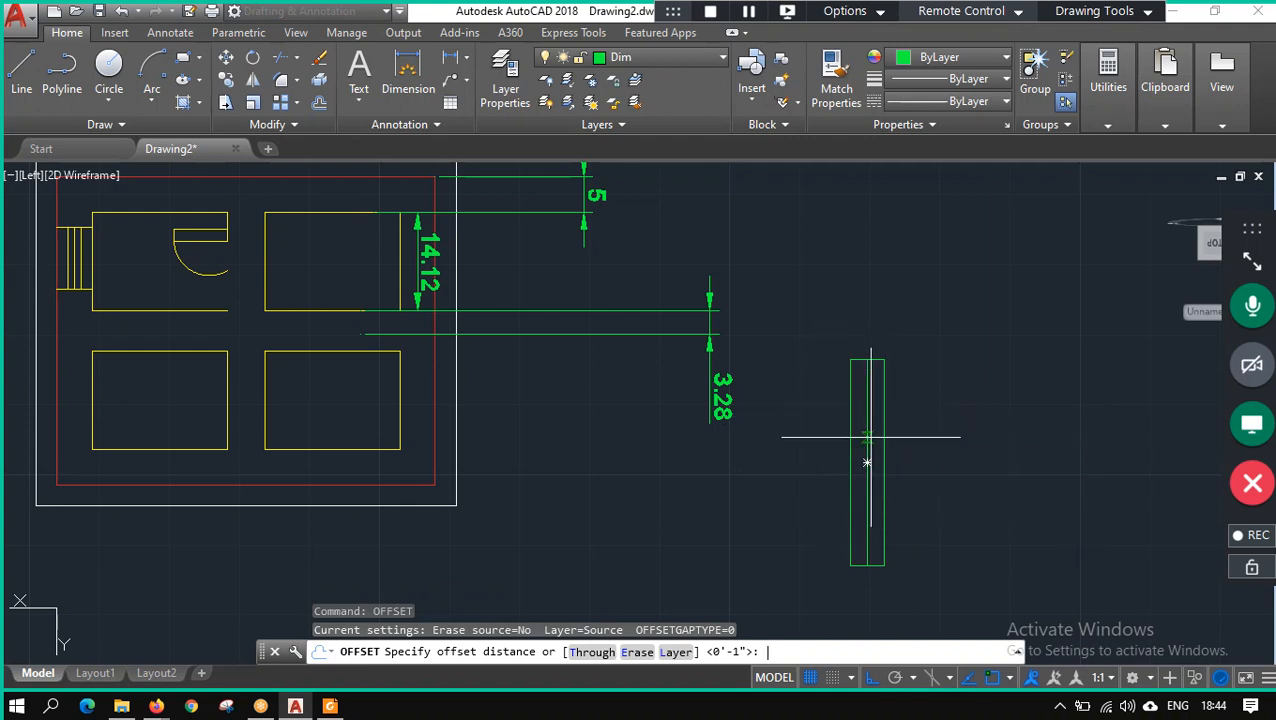
{"action": "key", "text": "Return"}
{"action": "left_click", "coordinate": [867, 458]}
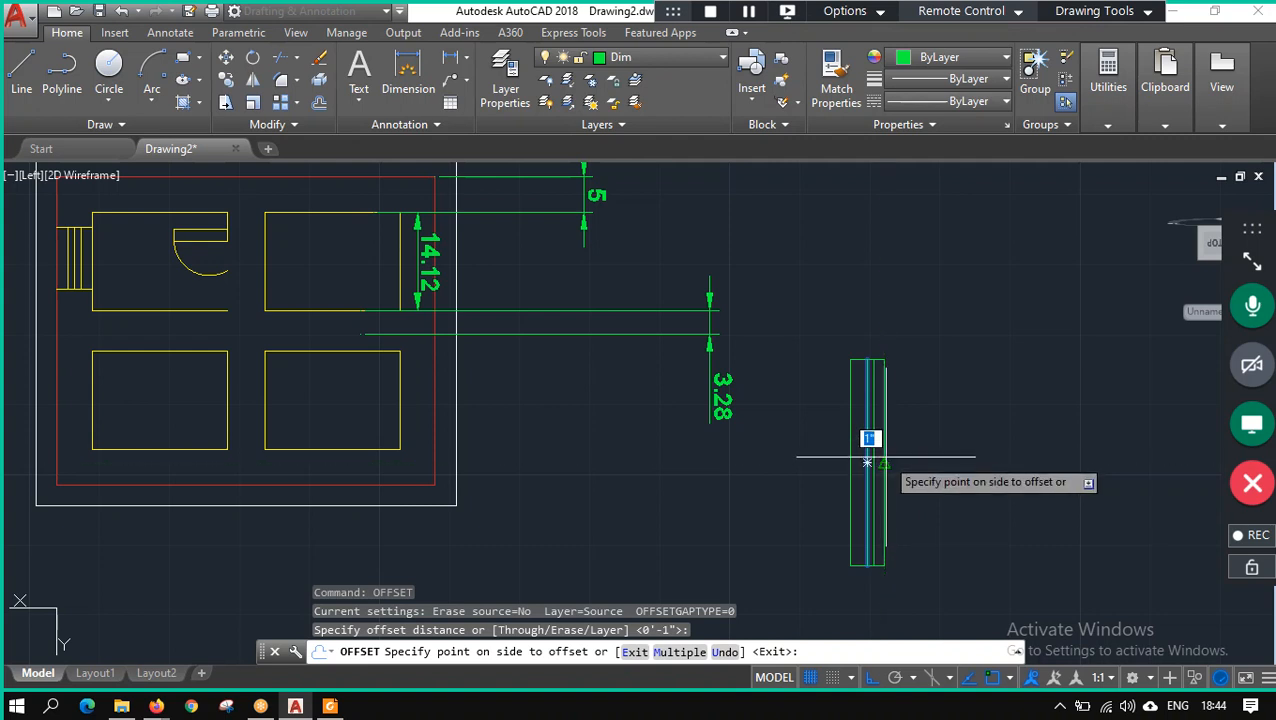
{"action": "left_click", "coordinate": [879, 452]}
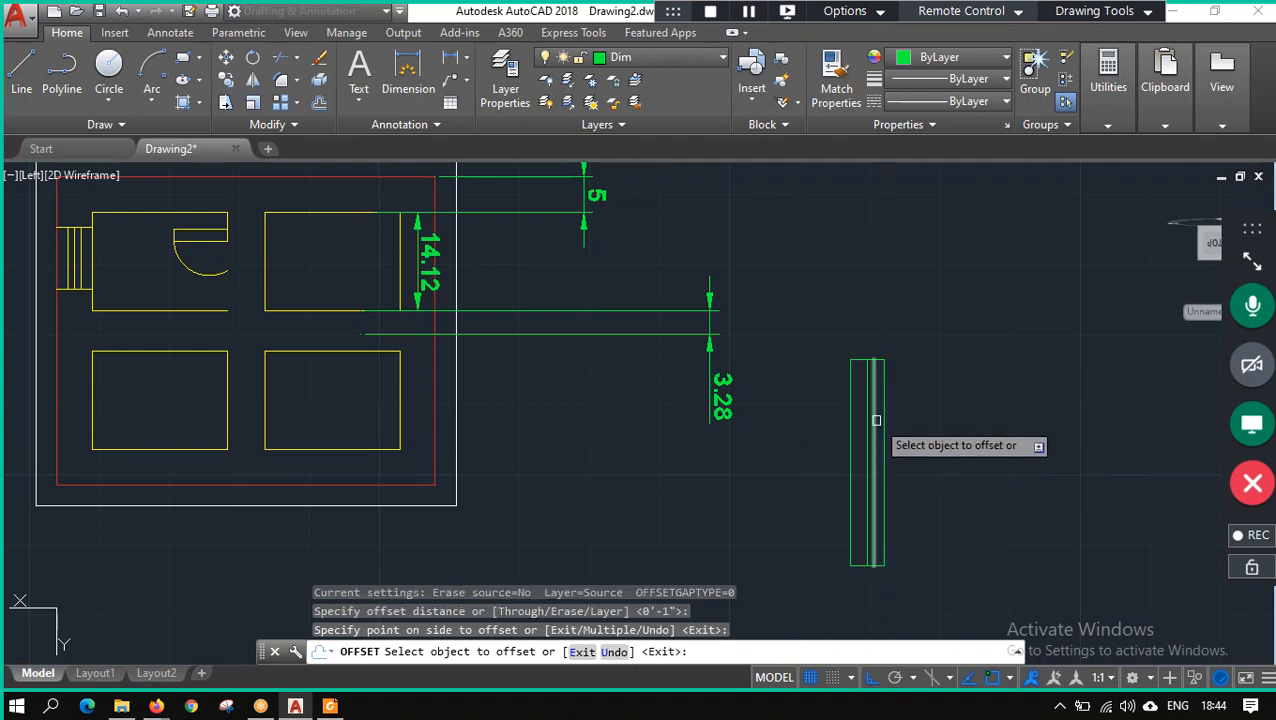
{"action": "left_click", "coordinate": [876, 420]}
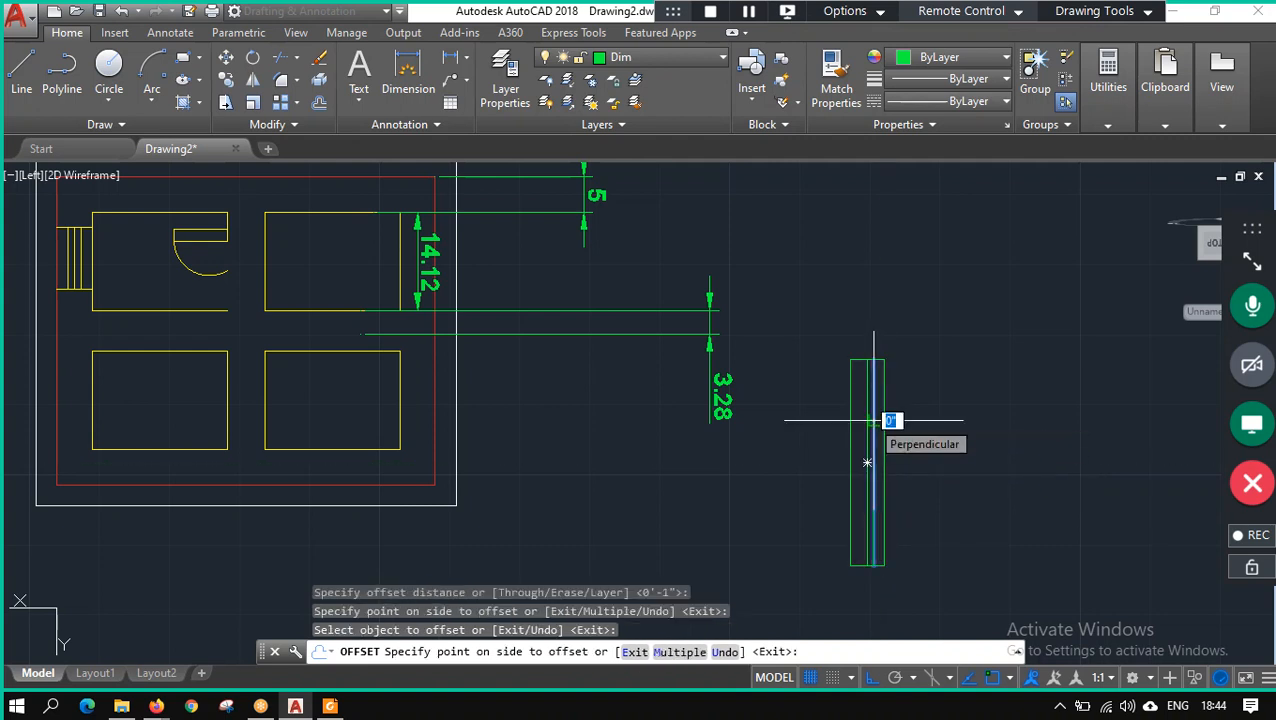
{"action": "type", "text": "o"}
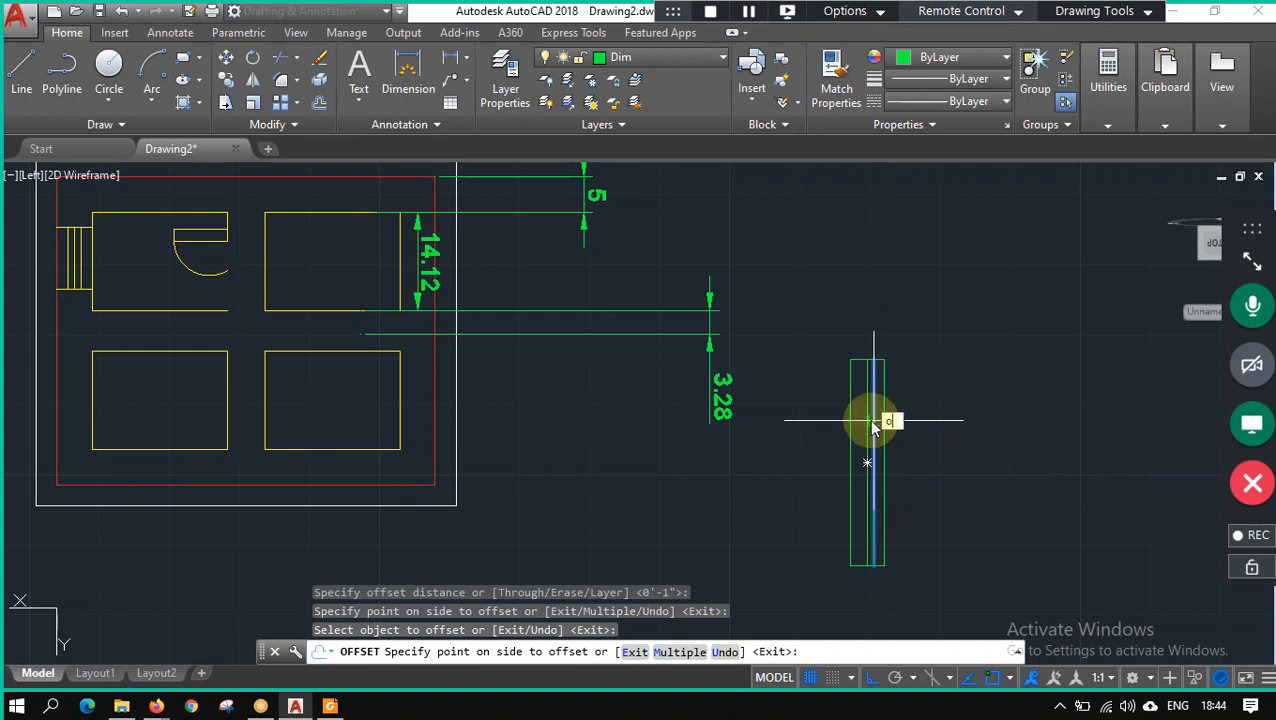
{"action": "type", "text": "ffset"}
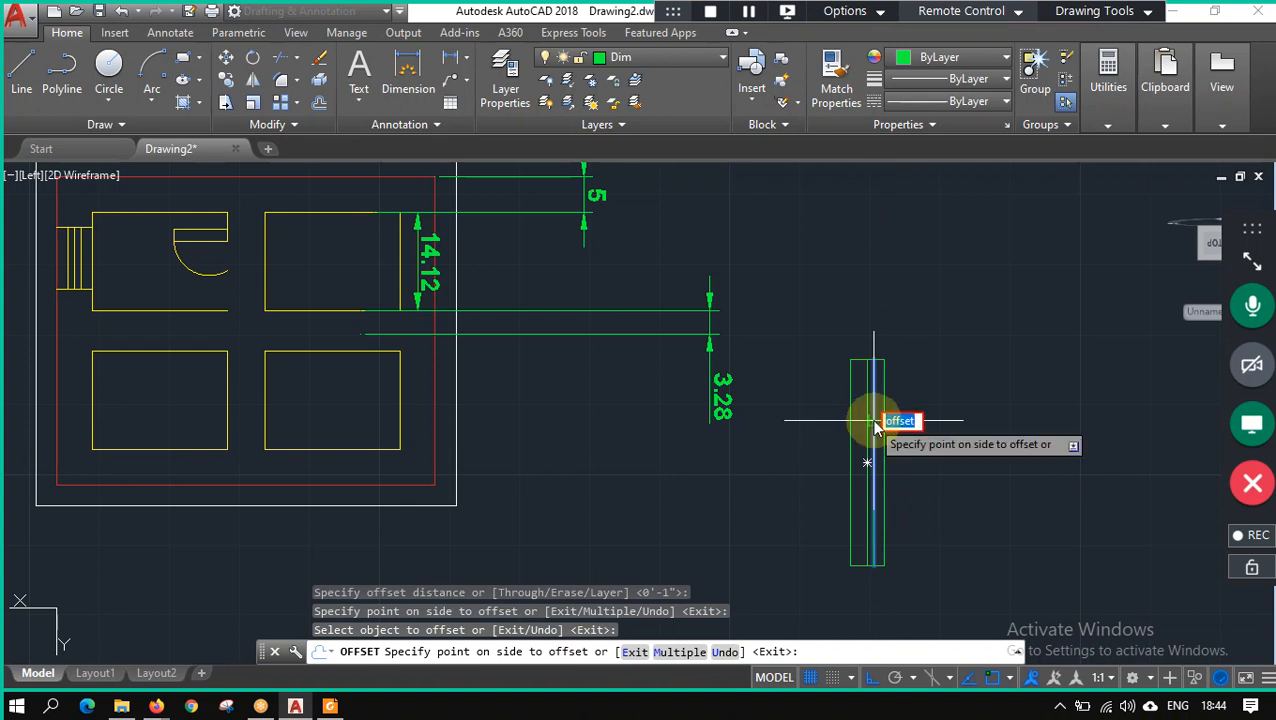
{"action": "key", "text": "Escape"}
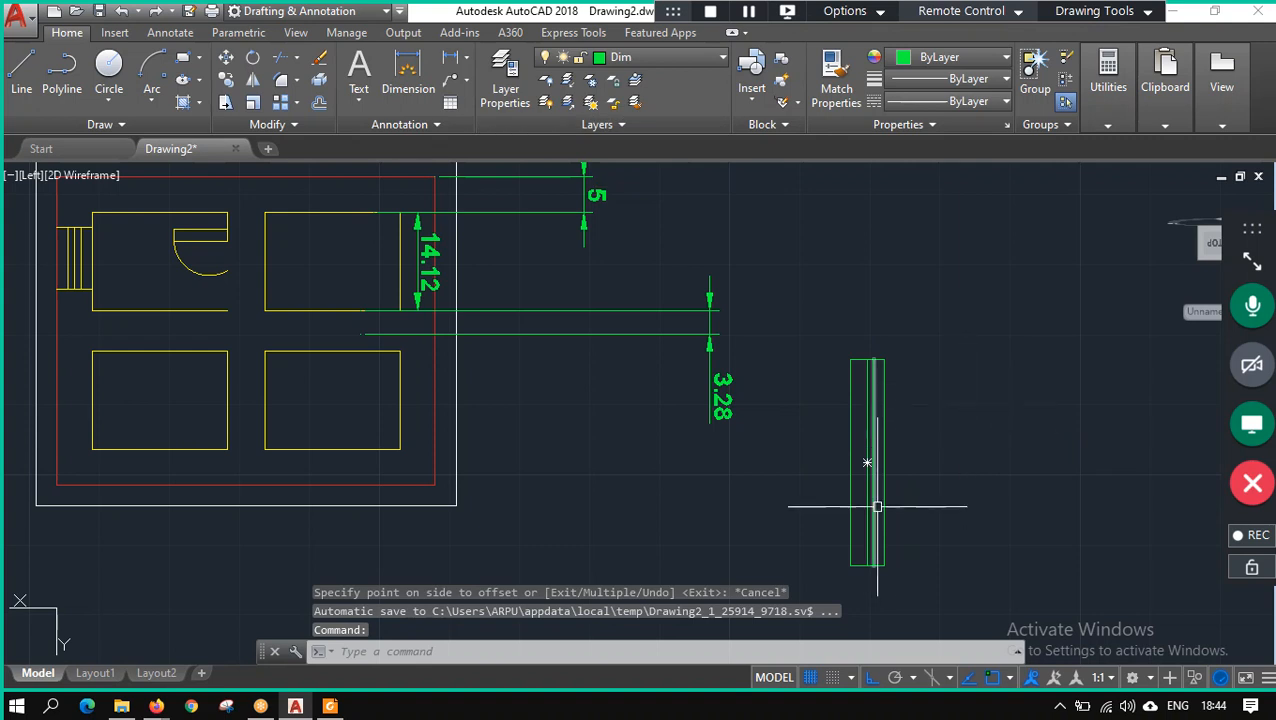
Offset the line right of the centre line by another 1" toward the rectangle's right edge.
{"action": "scroll", "coordinate": [877, 507], "scroll_direction": "up", "scroll_amount": 5}
{"action": "scroll", "coordinate": [897, 379], "scroll_direction": "down", "scroll_amount": 3}
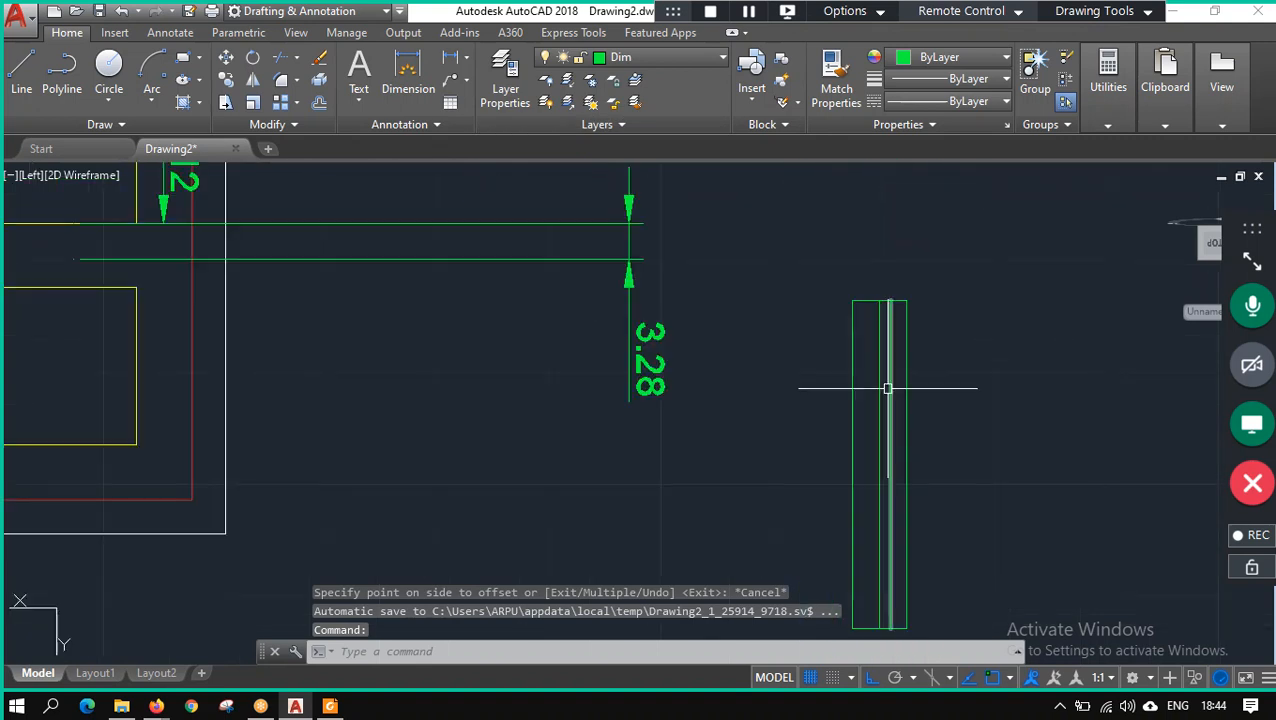
{"action": "left_click", "coordinate": [888, 350]}
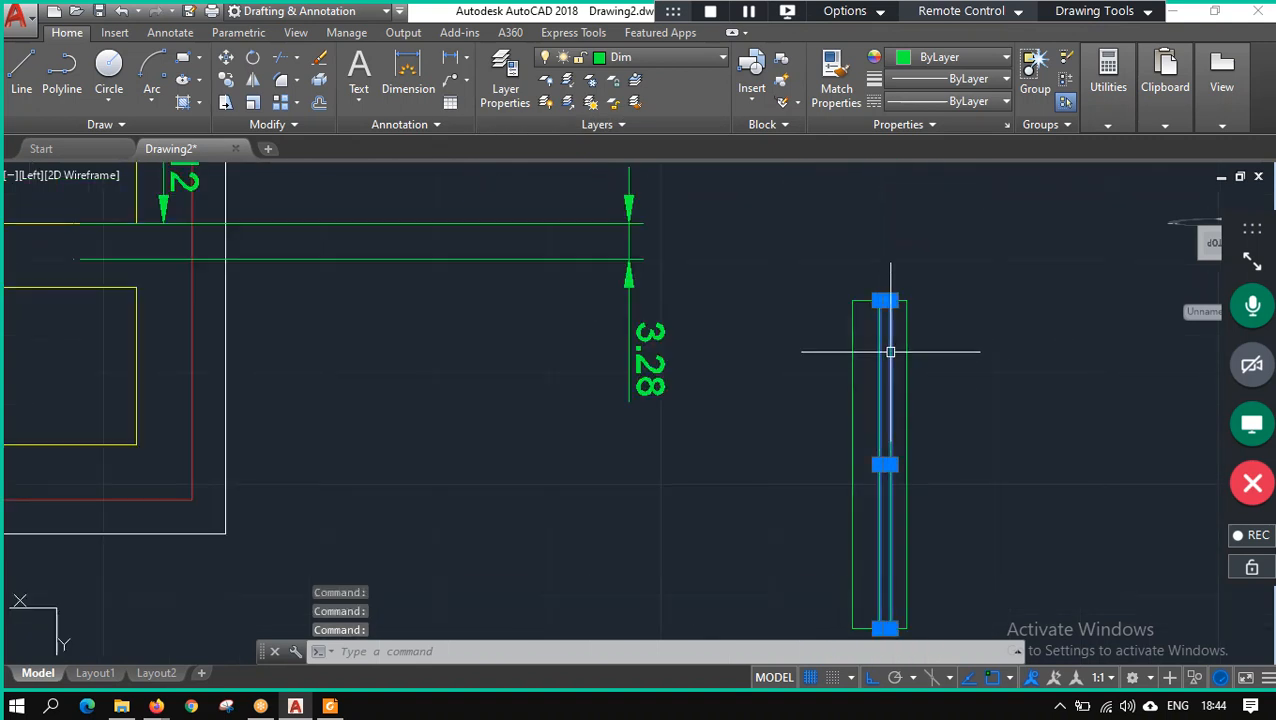
{"action": "left_click", "coordinate": [320, 104]}
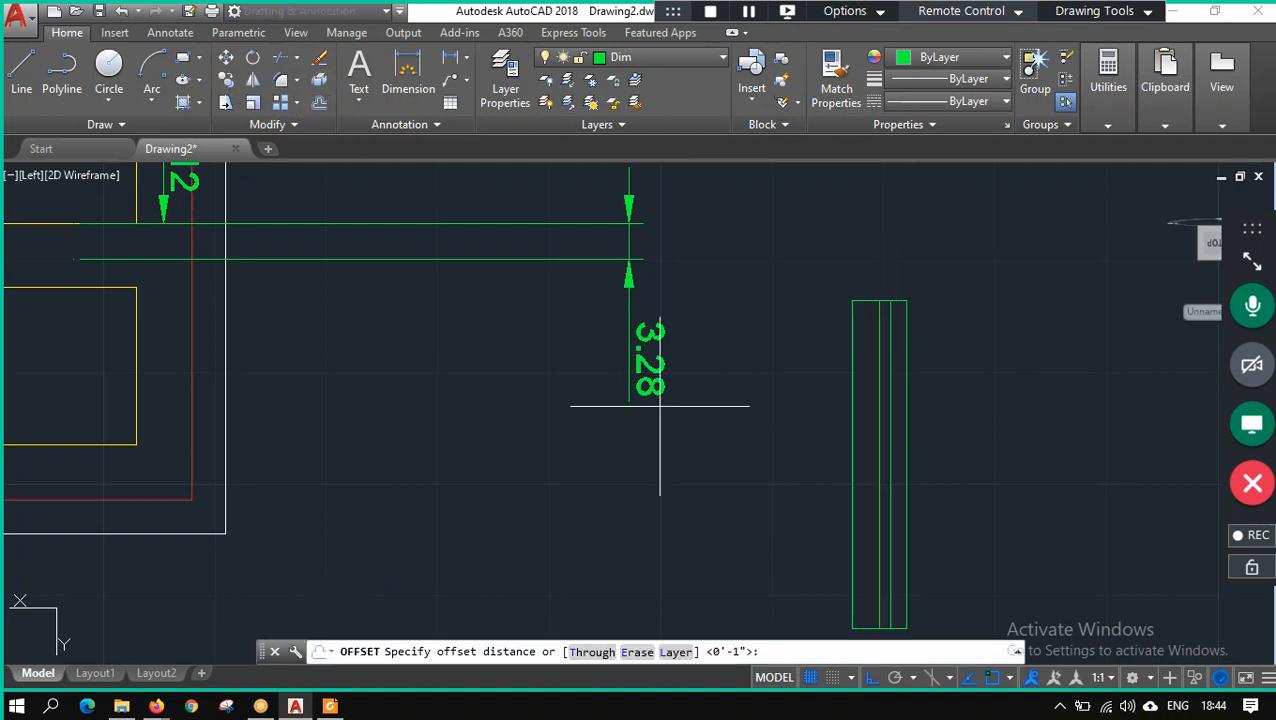
{"action": "key", "text": "Return"}
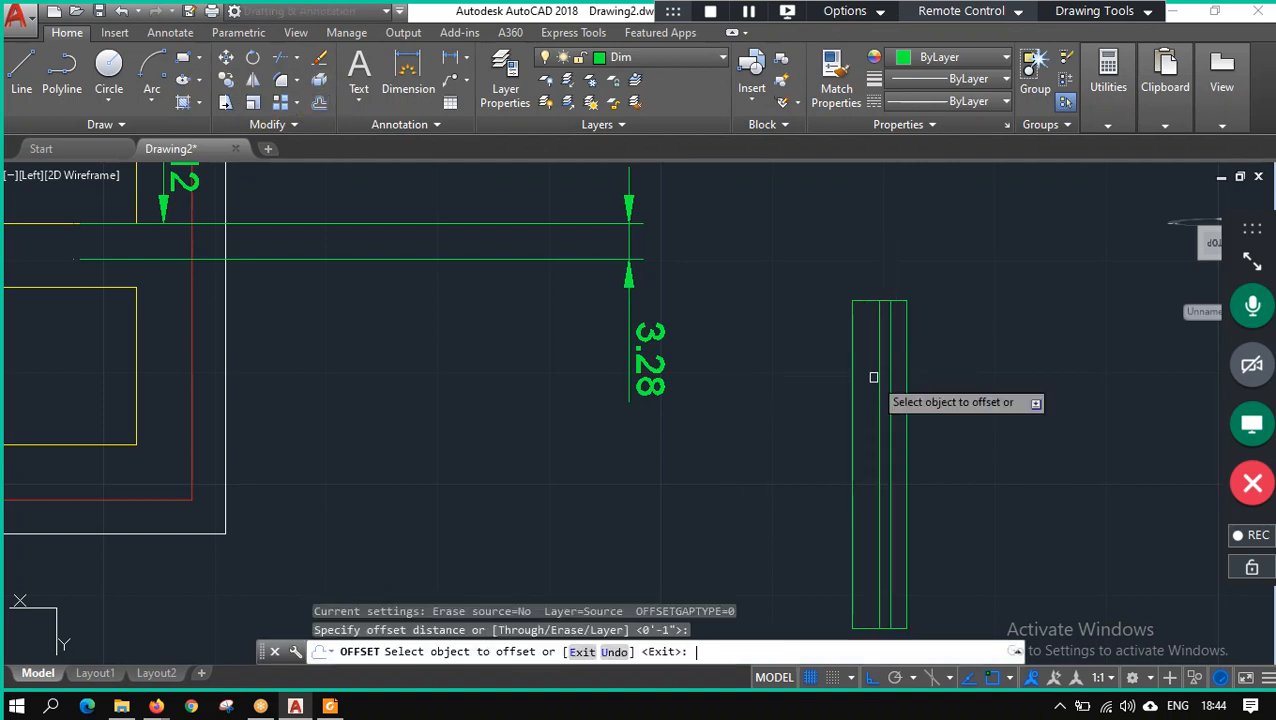
{"action": "left_click", "coordinate": [894, 362]}
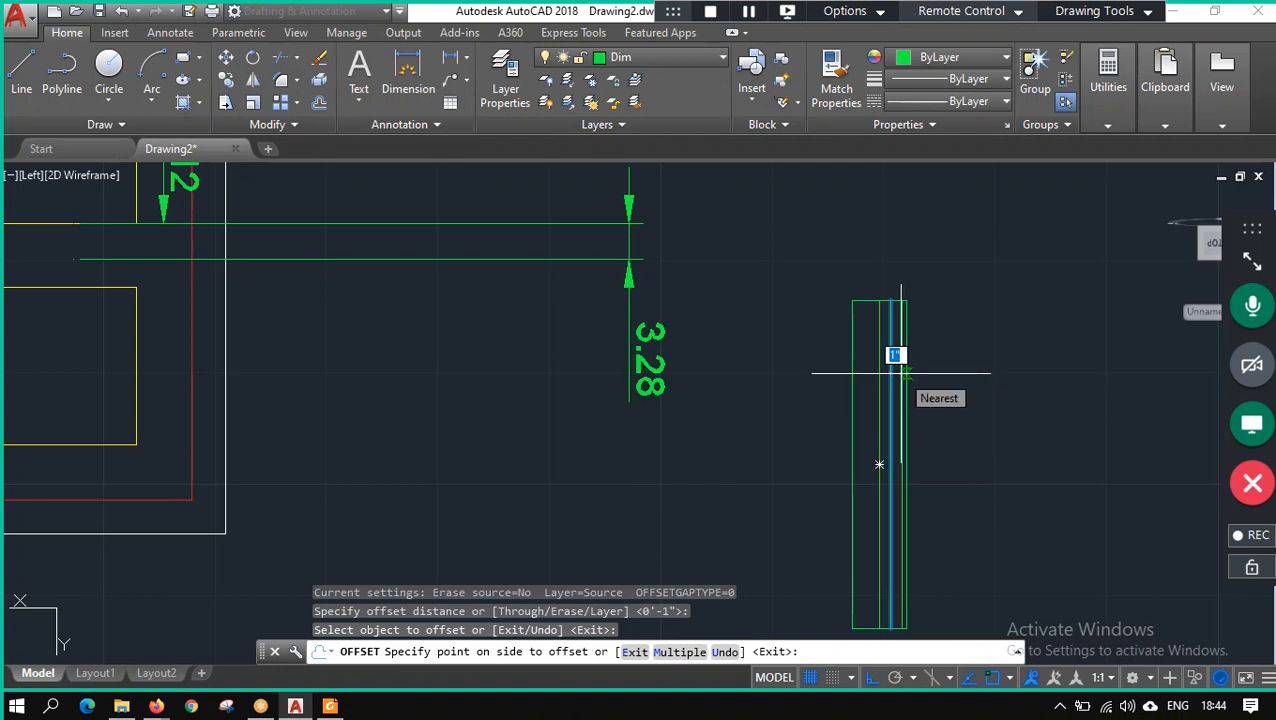
{"action": "left_click", "coordinate": [880, 458]}
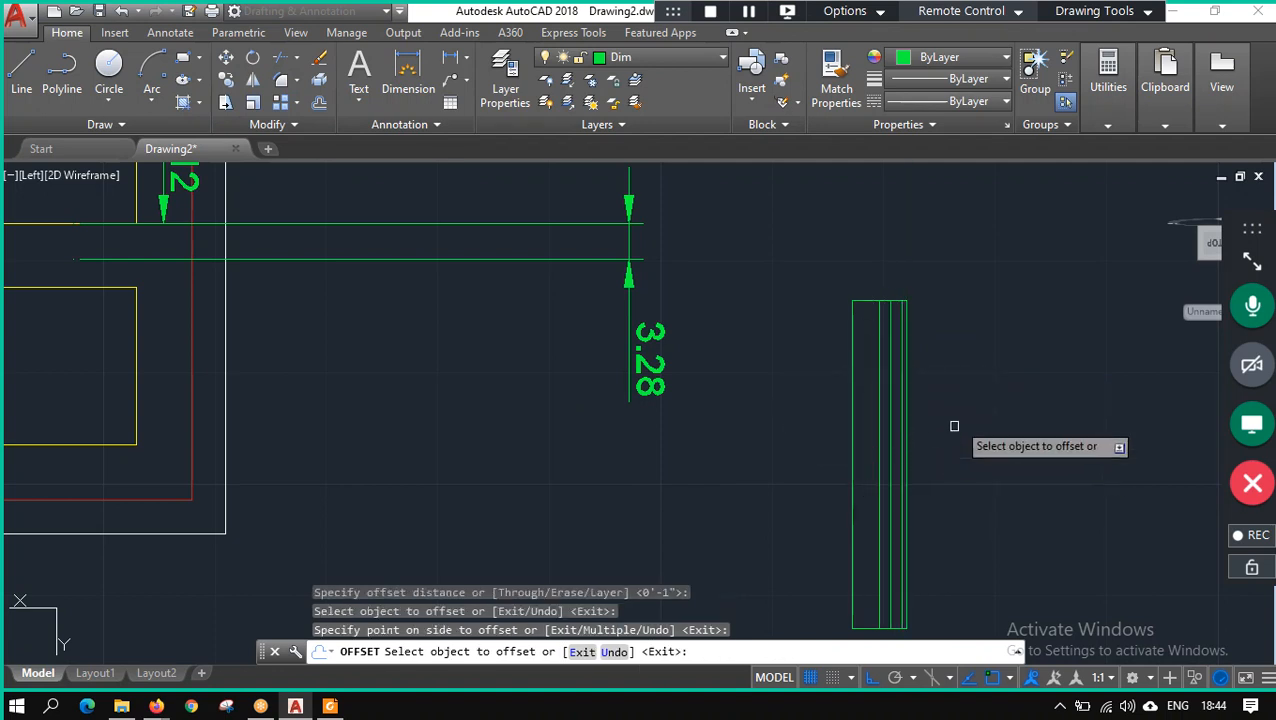
Offset two lines at 1" spacing from the centre line toward the rectangle's left edge.
{"action": "left_click", "coordinate": [877, 411]}
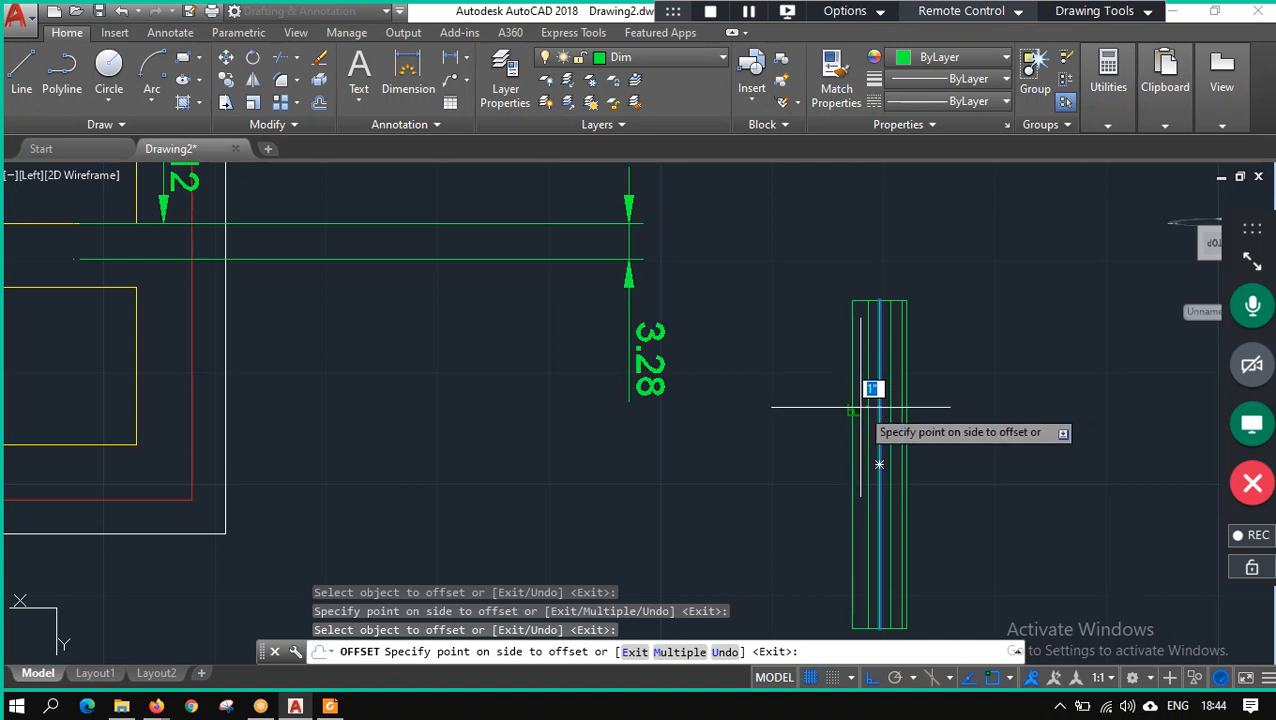
{"action": "left_click", "coordinate": [861, 407]}
{"action": "left_click", "coordinate": [866, 380]}
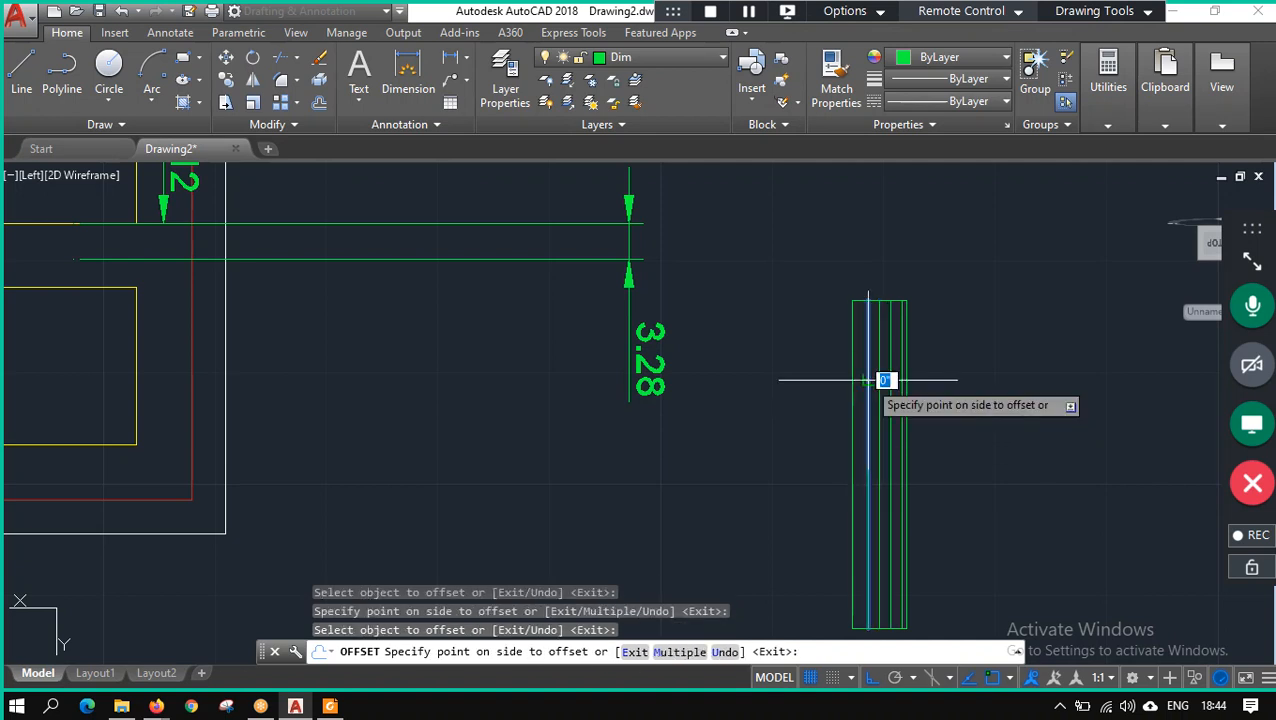
{"action": "left_click", "coordinate": [858, 378]}
{"action": "key", "text": "Escape"}
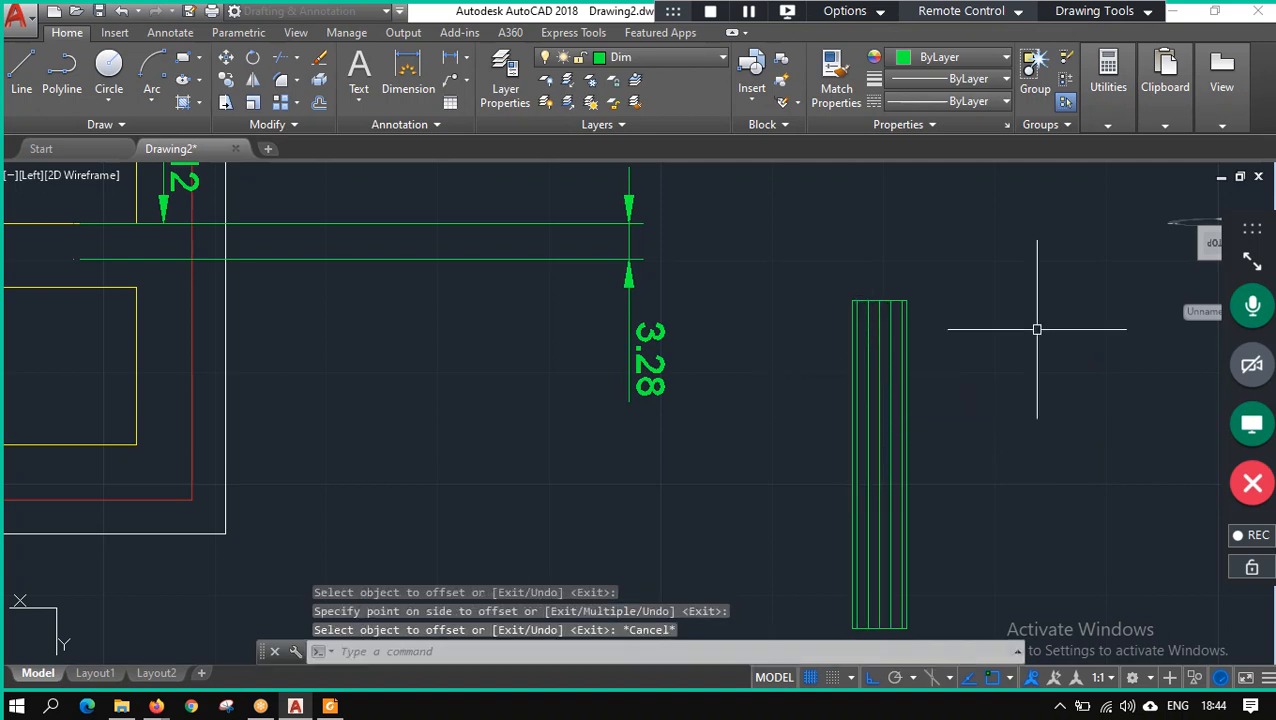
{"action": "scroll", "coordinate": [946, 476], "scroll_direction": "down", "scroll_amount": 4}
{"action": "scroll", "coordinate": [950, 520], "scroll_direction": "up", "scroll_amount": 2}
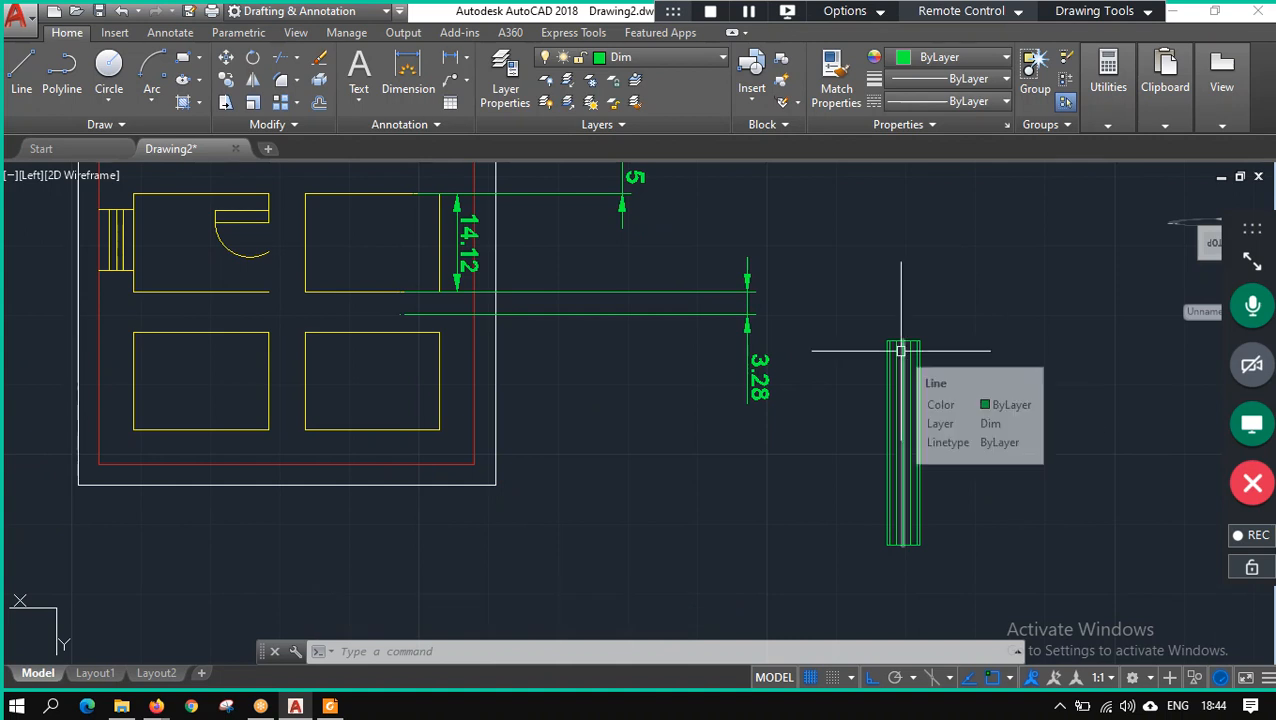
{"action": "right_click", "coordinate": [852, 317]}
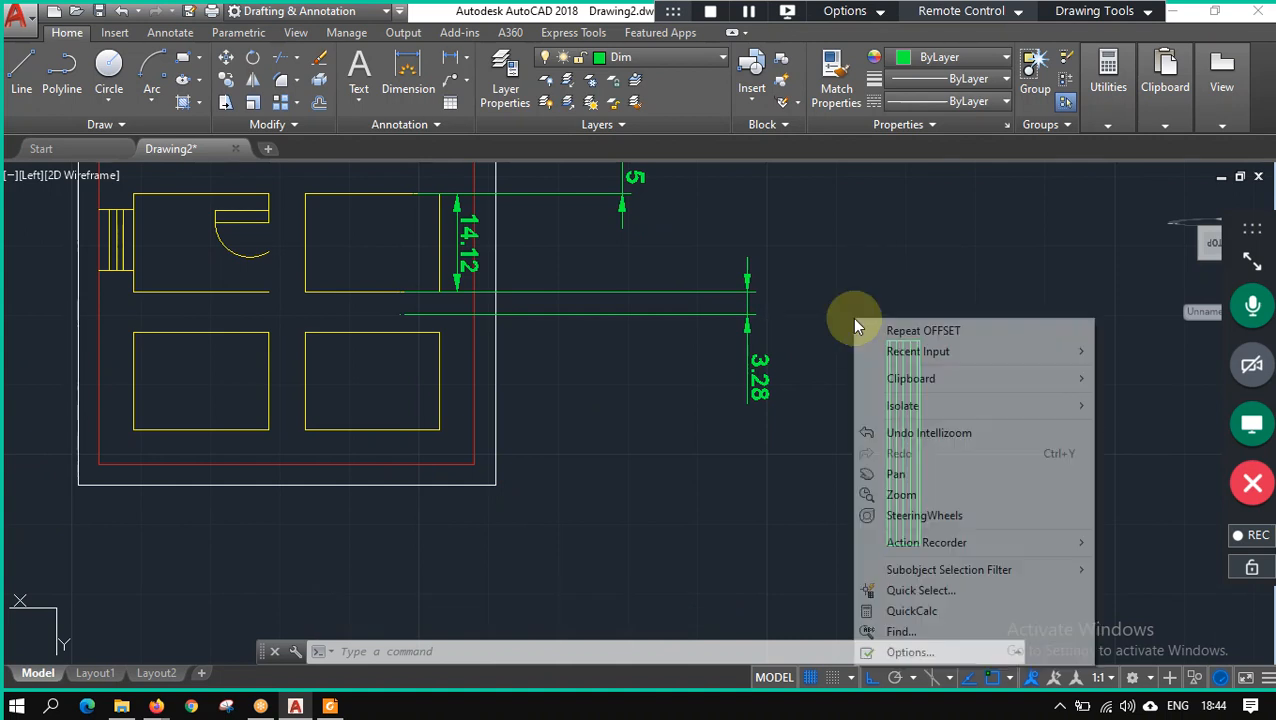
{"action": "left_click", "coordinate": [853, 271]}
{"action": "key", "text": "Escape"}
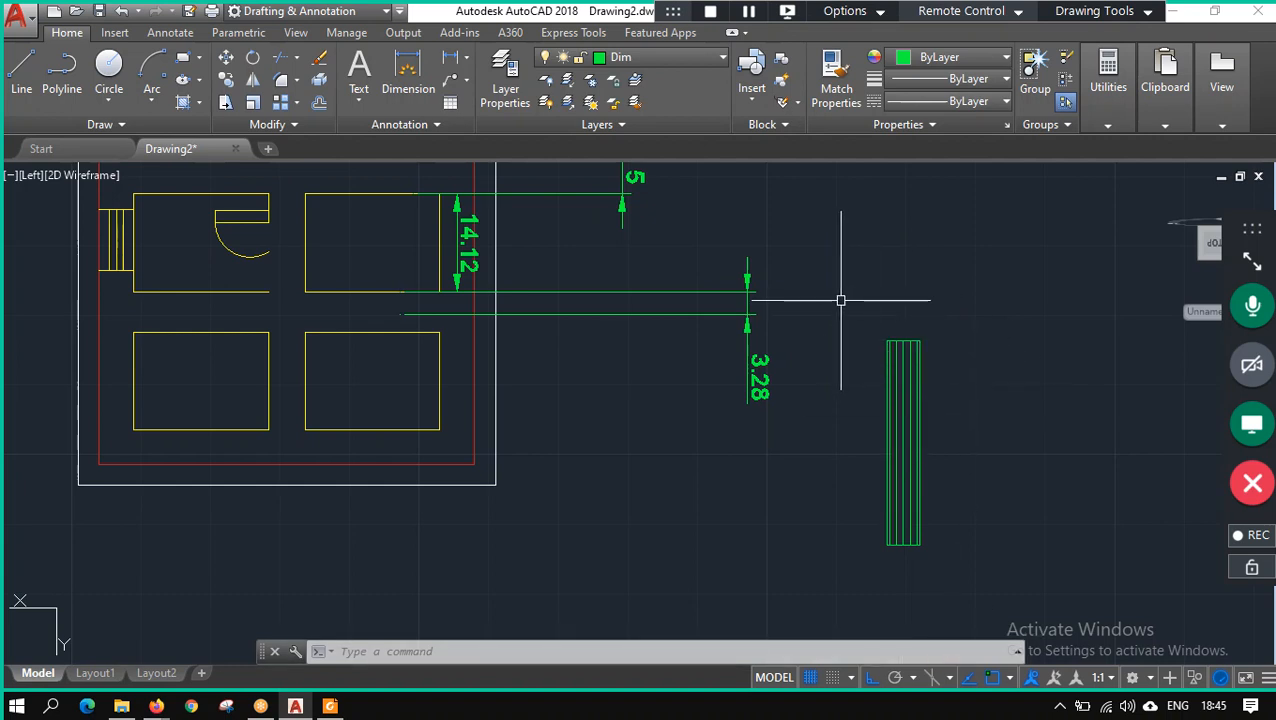
{"action": "right_click", "coordinate": [935, 296]}
{"action": "right_click", "coordinate": [839, 295]}
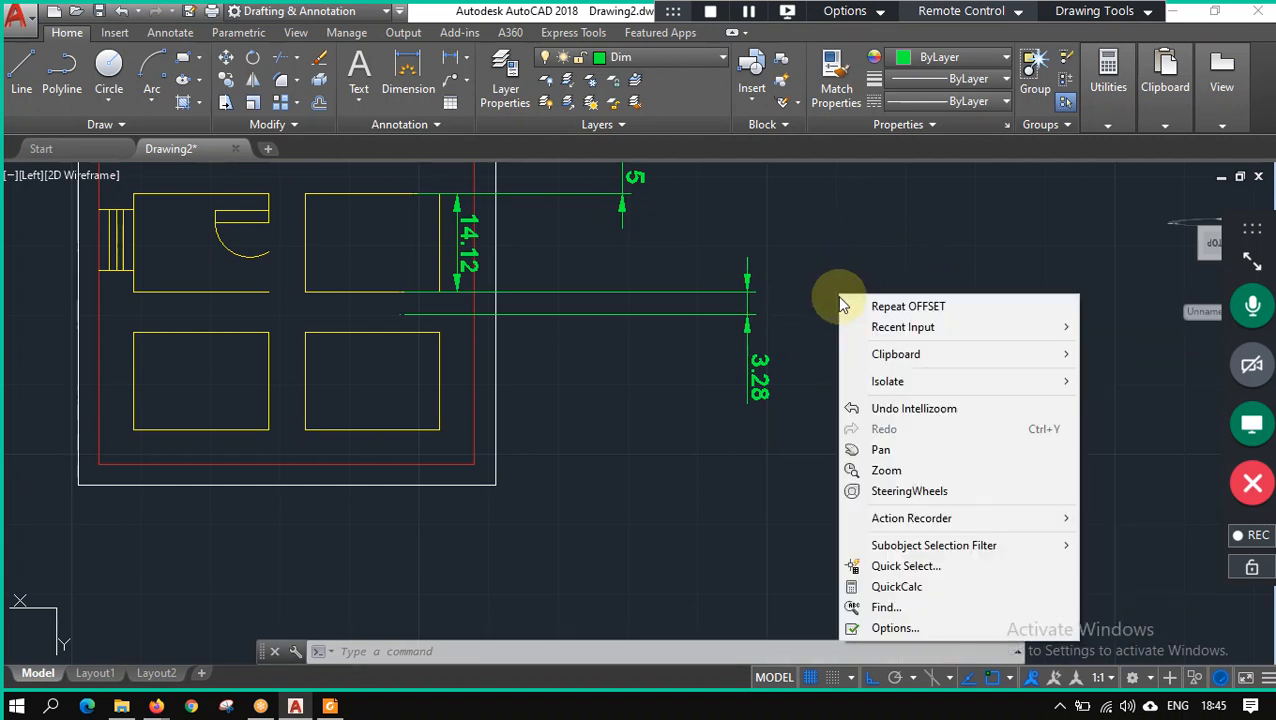
Group the narrow rectangle and its five inner vertical lines into one object.
{"action": "left_click", "coordinate": [836, 294]}
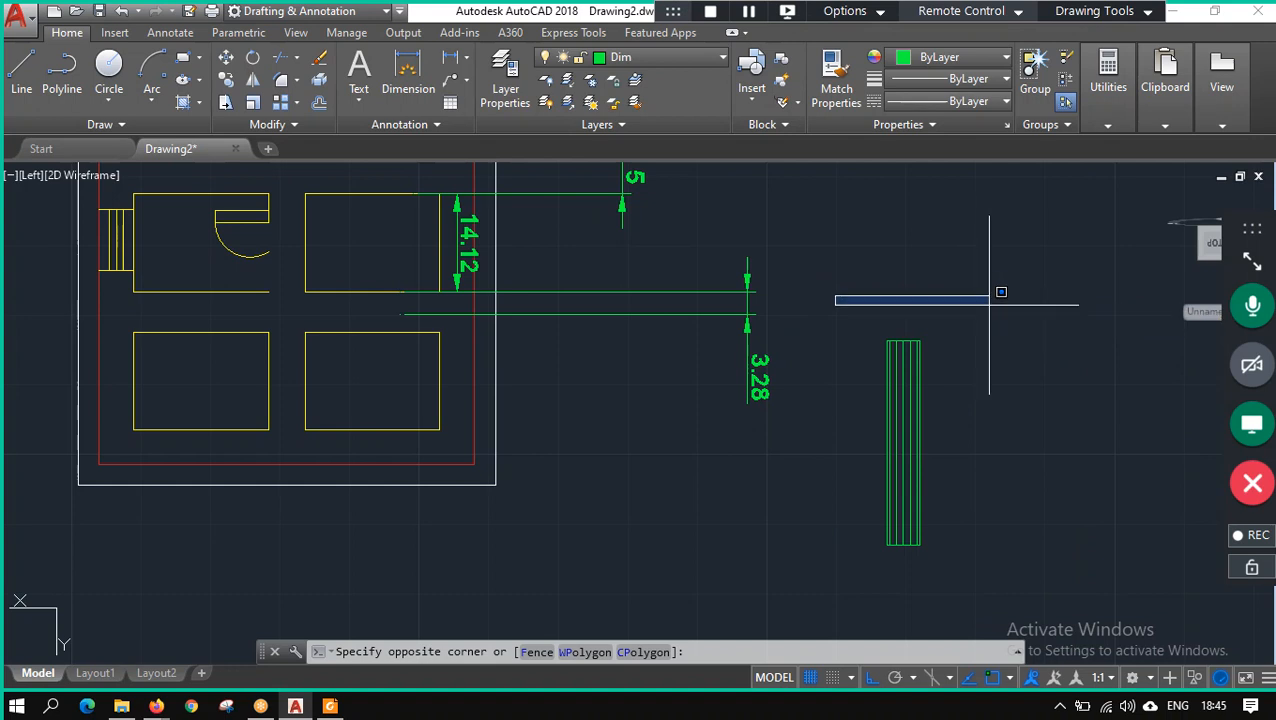
{"action": "left_click", "coordinate": [986, 598]}
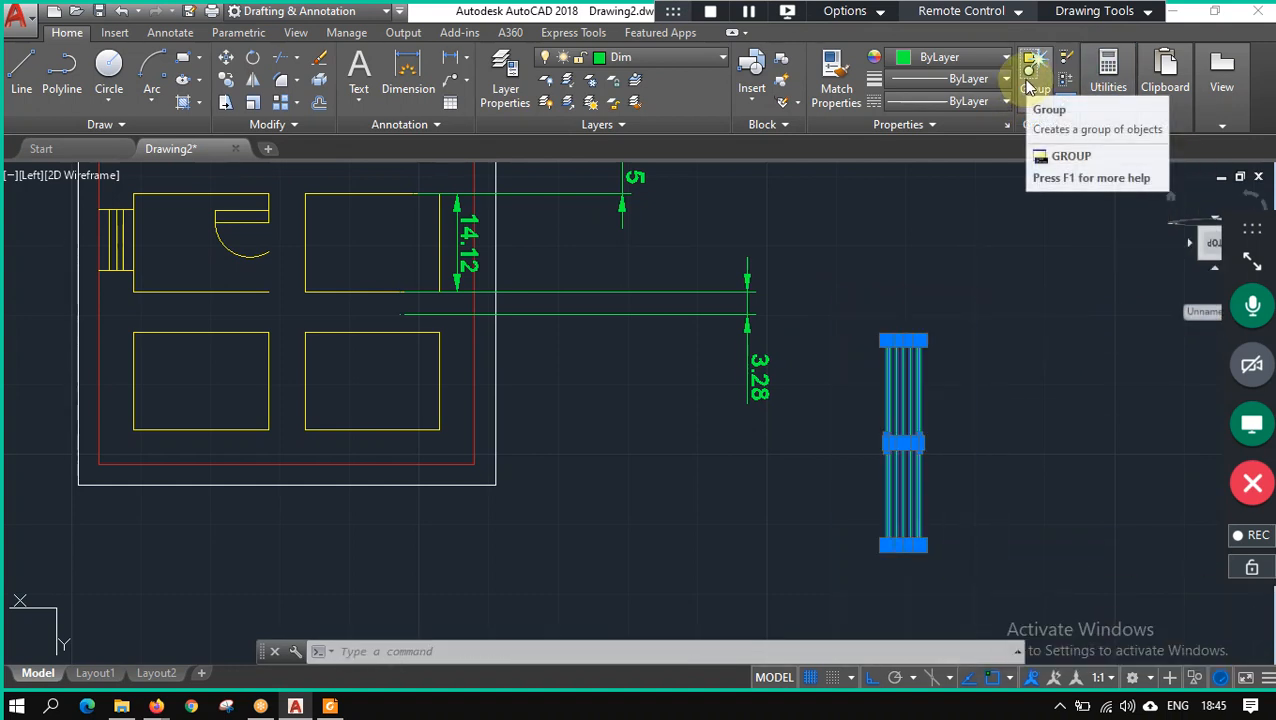
{"action": "left_click", "coordinate": [1030, 88]}
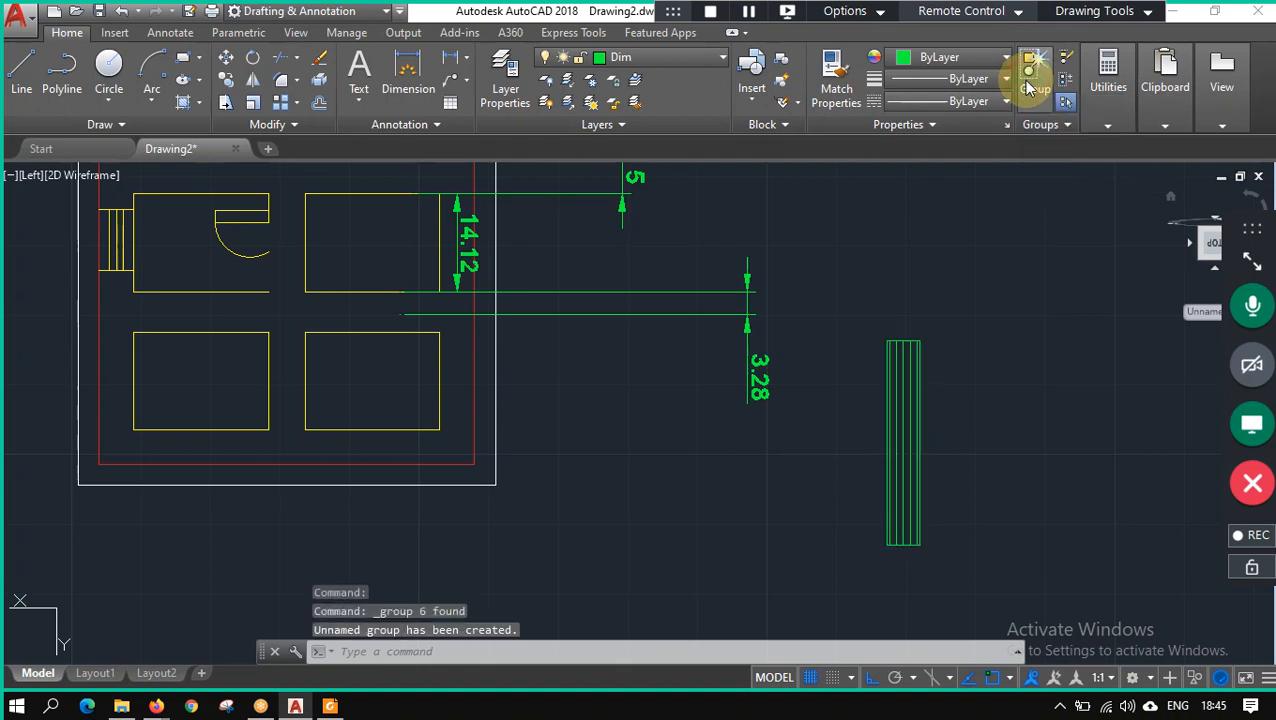
Try rotating the upright striped rectangle group 90° about its centre into a horizontal position, and undo the rotation.
{"action": "left_click", "coordinate": [903, 347]}
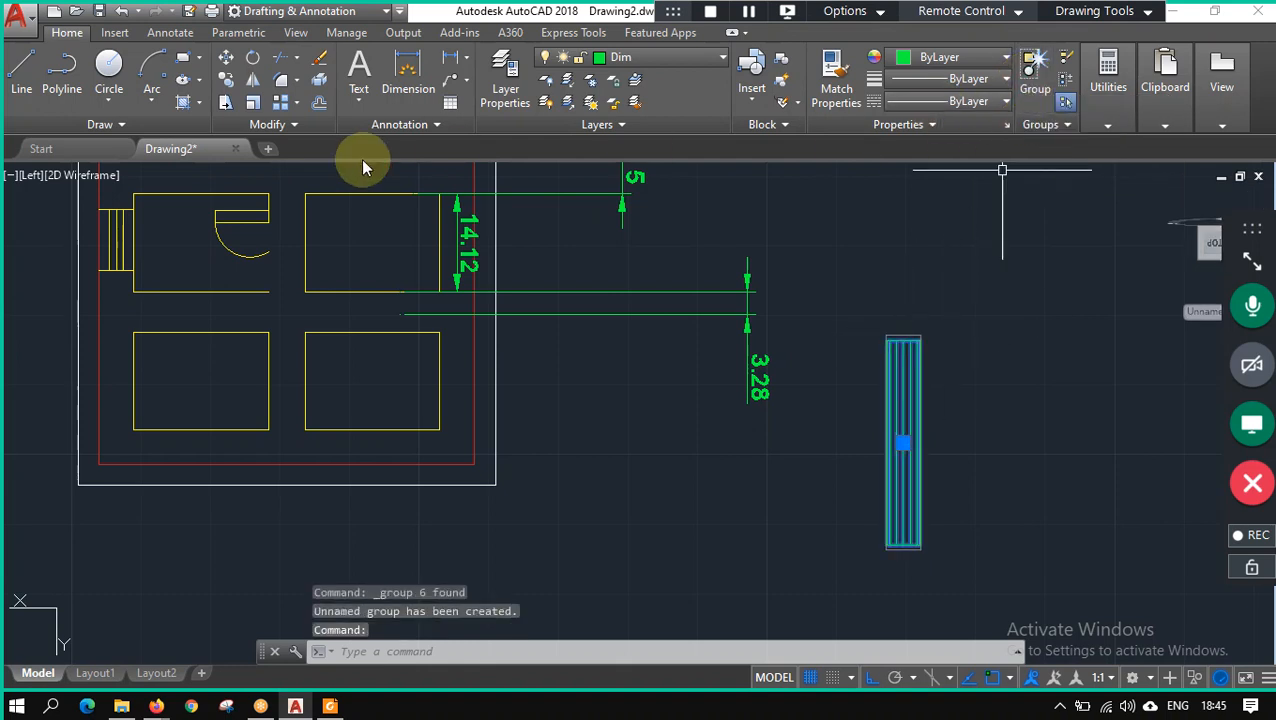
{"action": "left_click", "coordinate": [254, 57]}
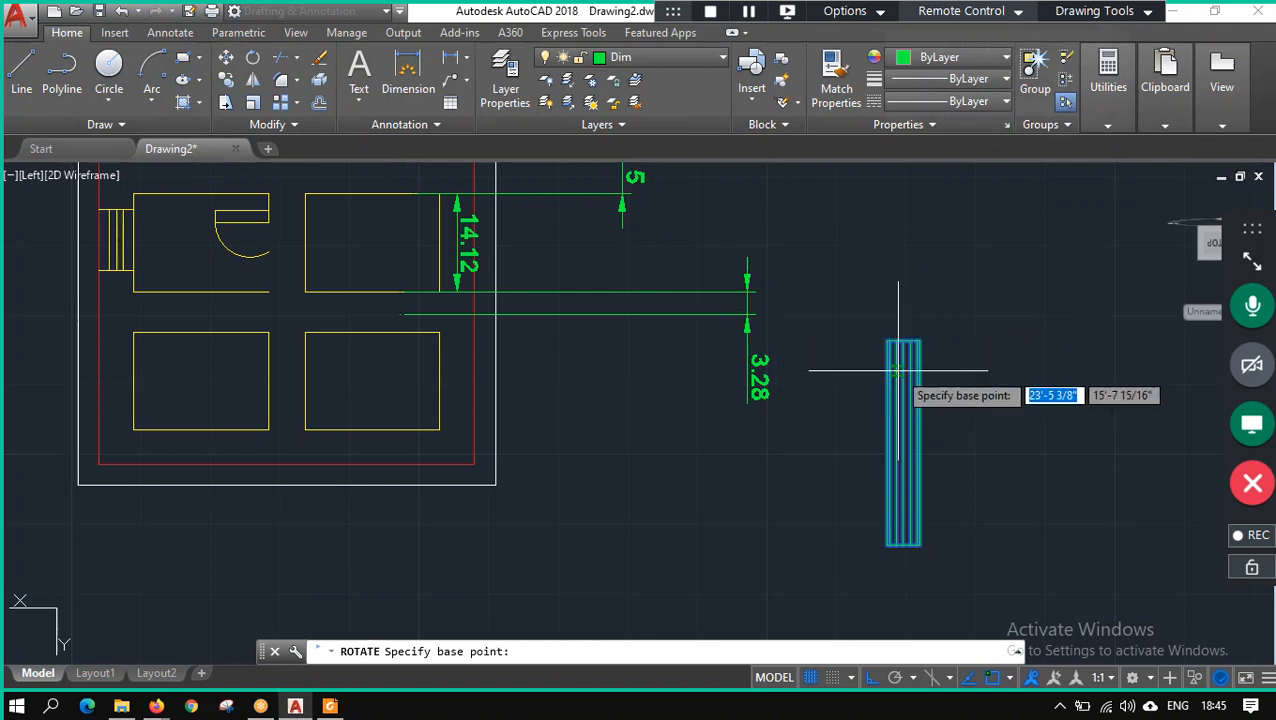
{"action": "left_click", "coordinate": [903, 443]}
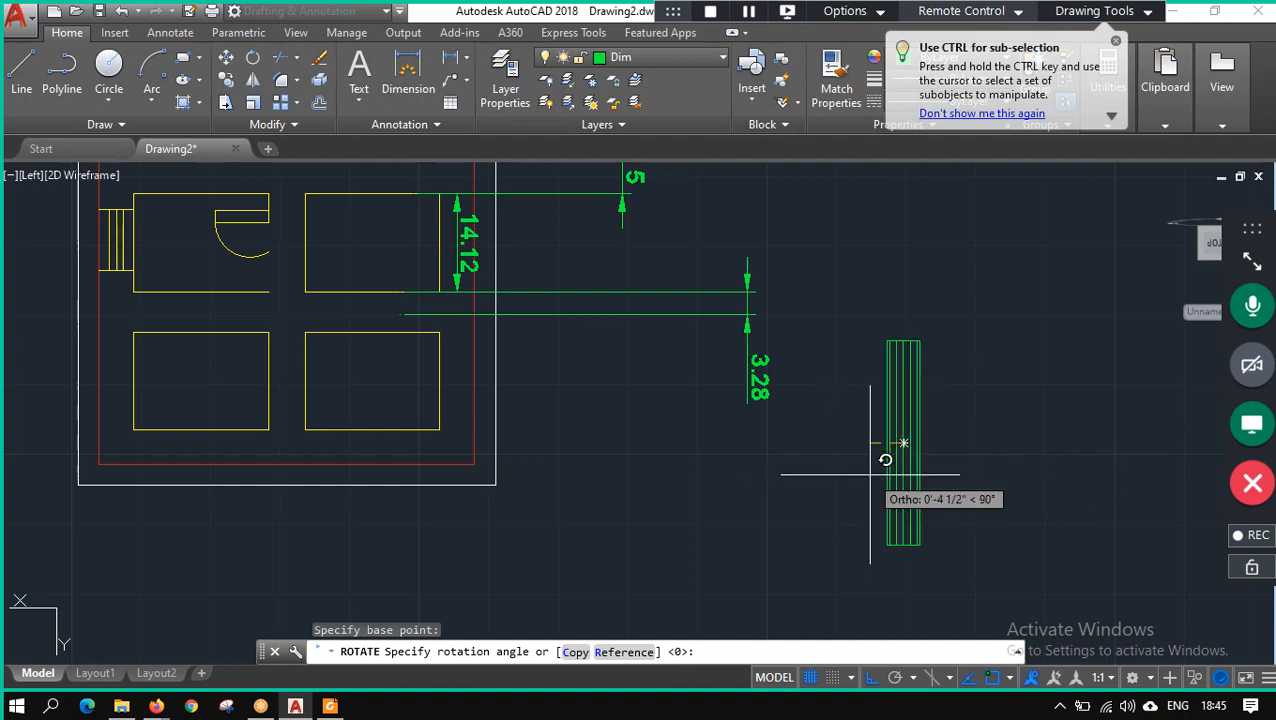
{"action": "left_click", "coordinate": [903, 443]}
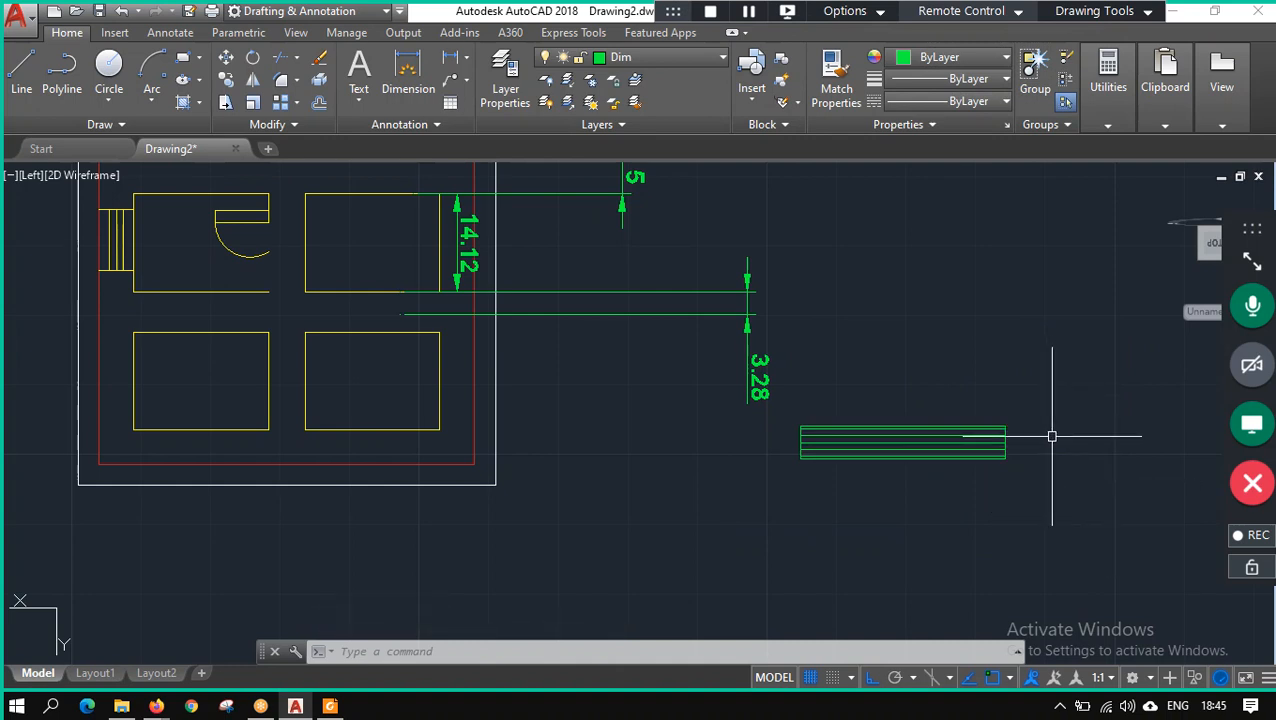
{"action": "key", "text": "ctrl+z"}
Copy the vertical striped group straight across to its right, about 2'-6" away, using its centre as base point.
{"action": "left_click", "coordinate": [921, 403]}
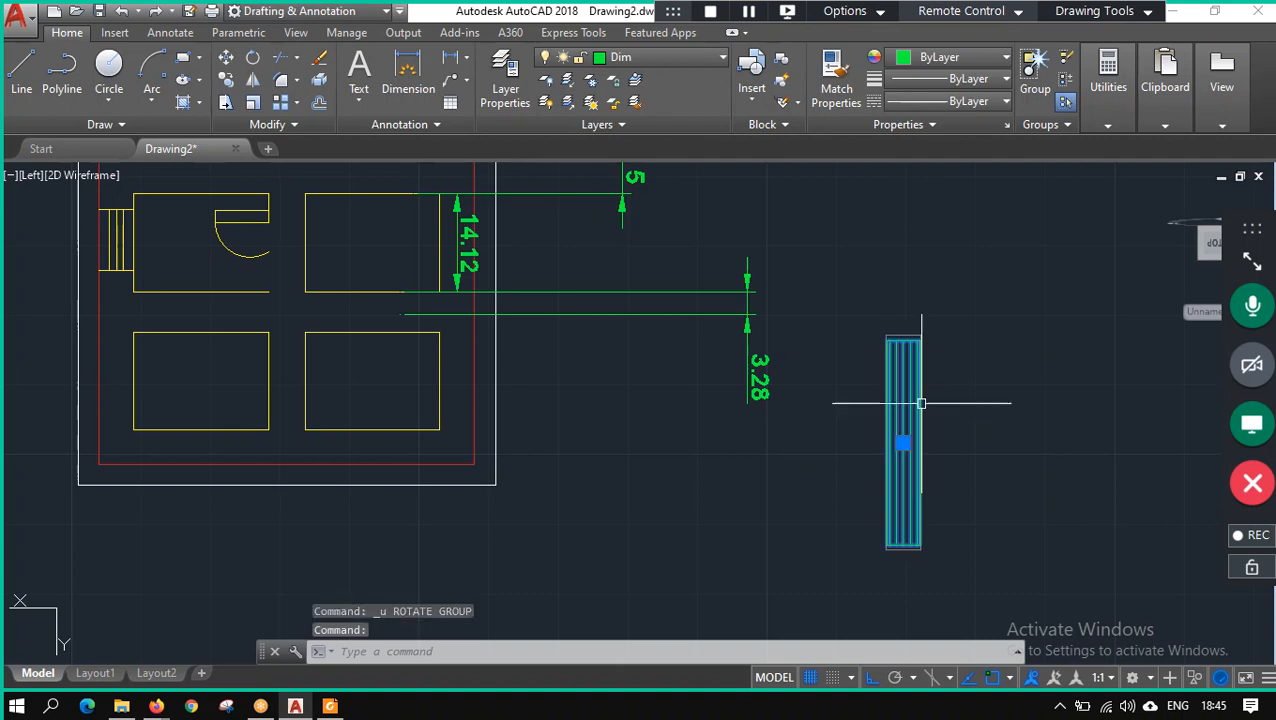
{"action": "type", "text": "c"}
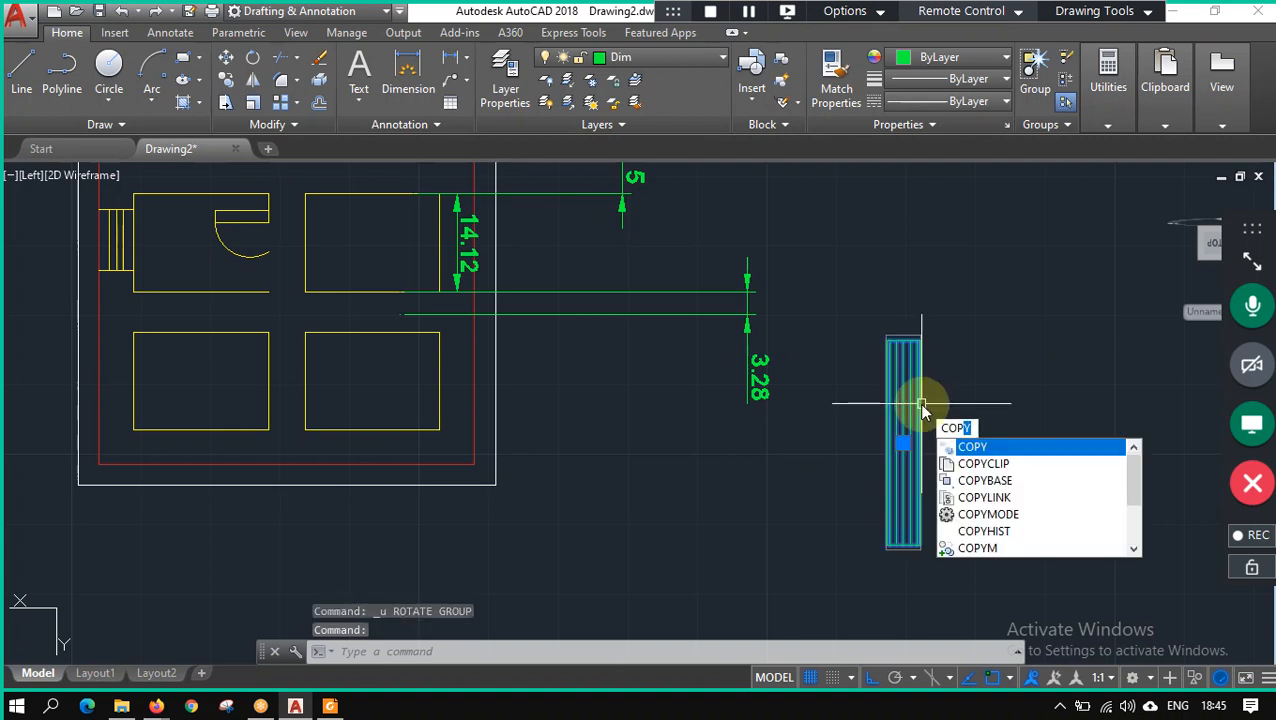
{"action": "key", "text": "Return"}
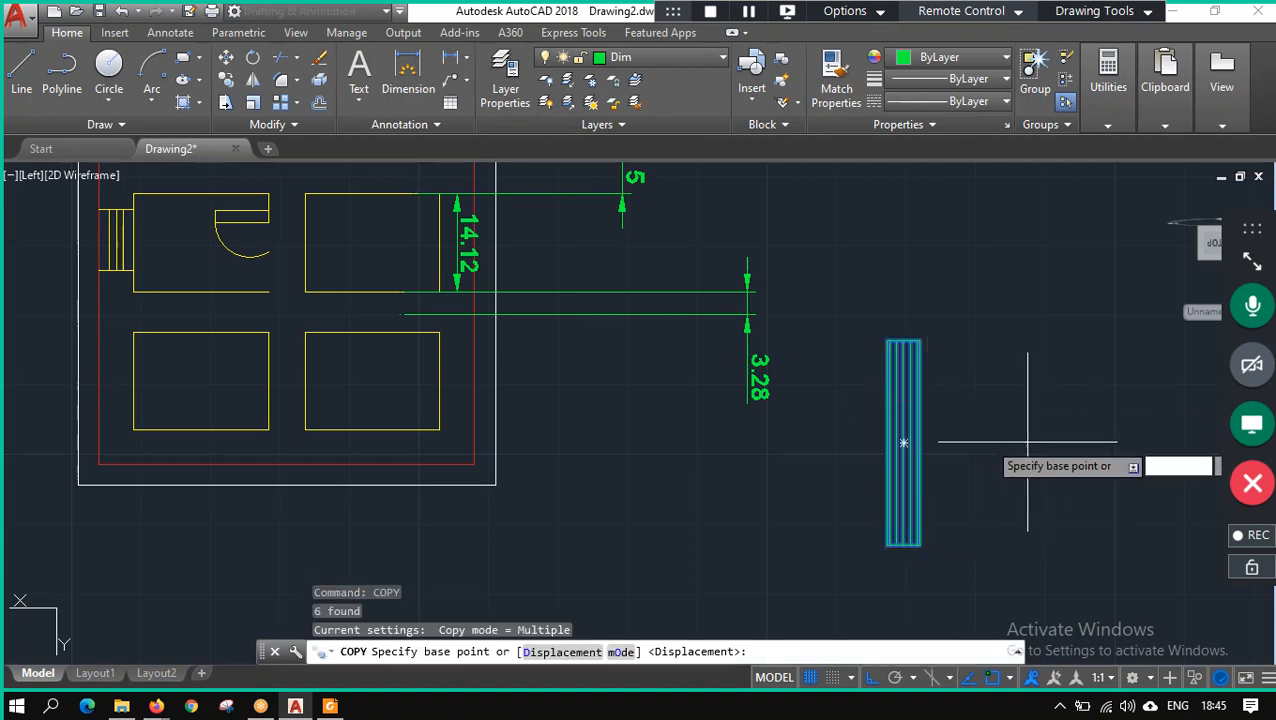
{"action": "left_click", "coordinate": [903, 443]}
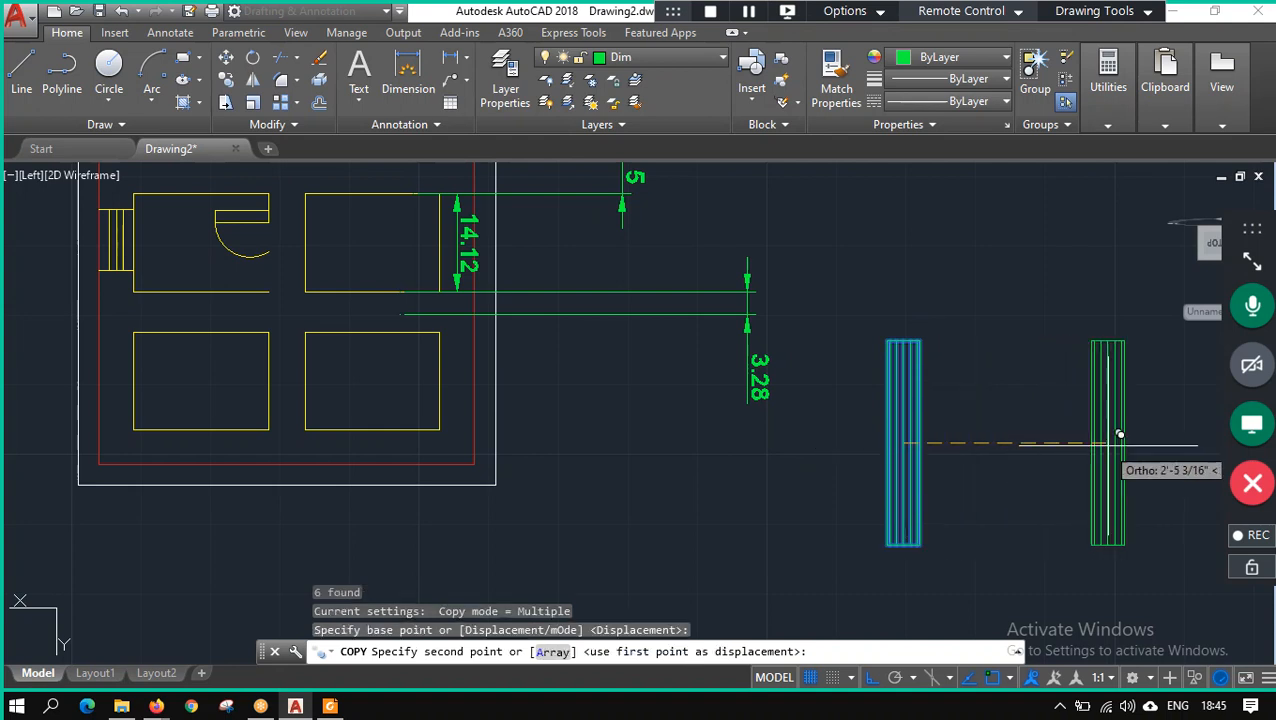
{"action": "left_click", "coordinate": [1125, 442]}
{"action": "key", "text": "Escape"}
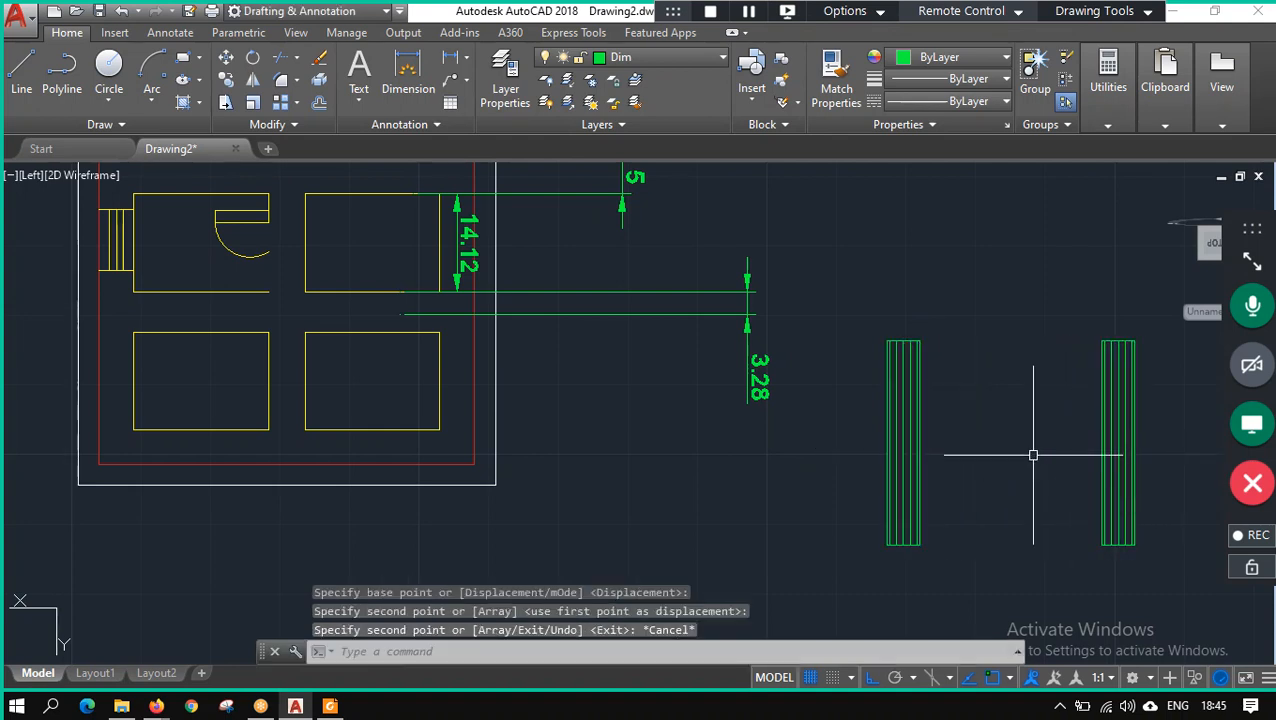
Rotate the copied striped group 90° about its centre so that it lies horizontally.
{"action": "left_click", "coordinate": [1122, 371]}
{"action": "left_click", "coordinate": [1123, 374]}
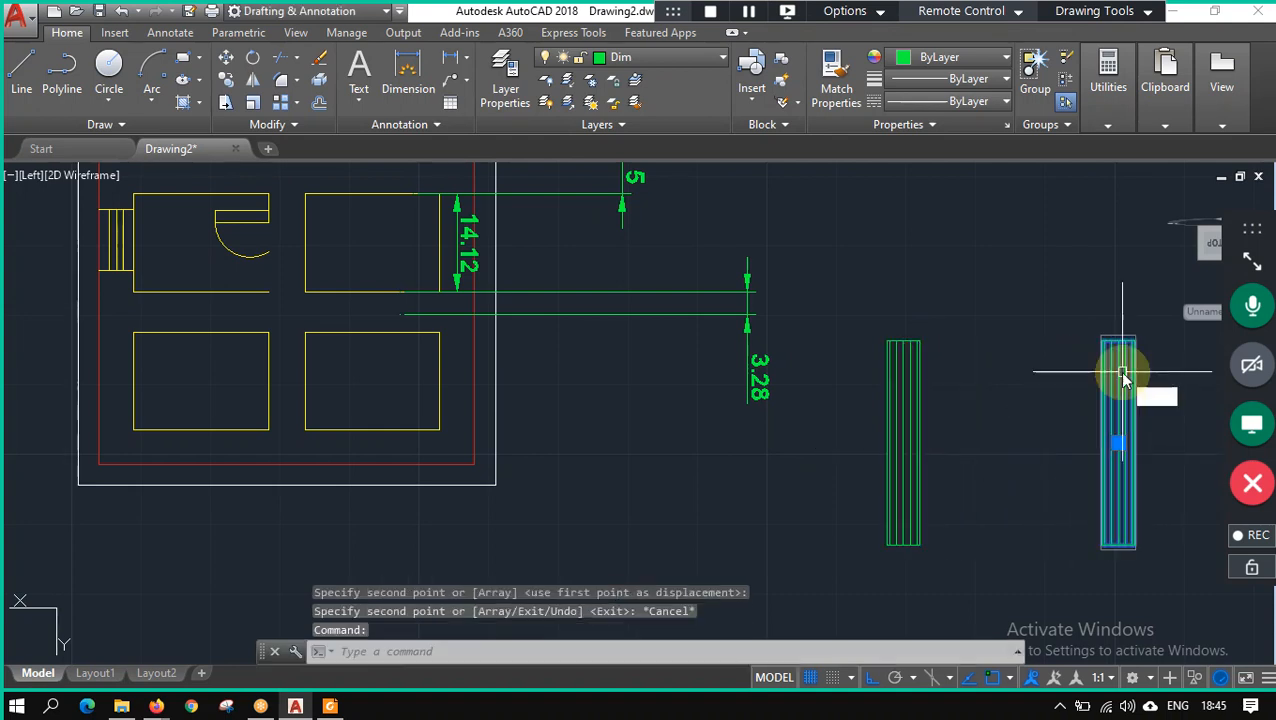
{"action": "type", "text": "ROTATE"}
{"action": "key", "text": "Return"}
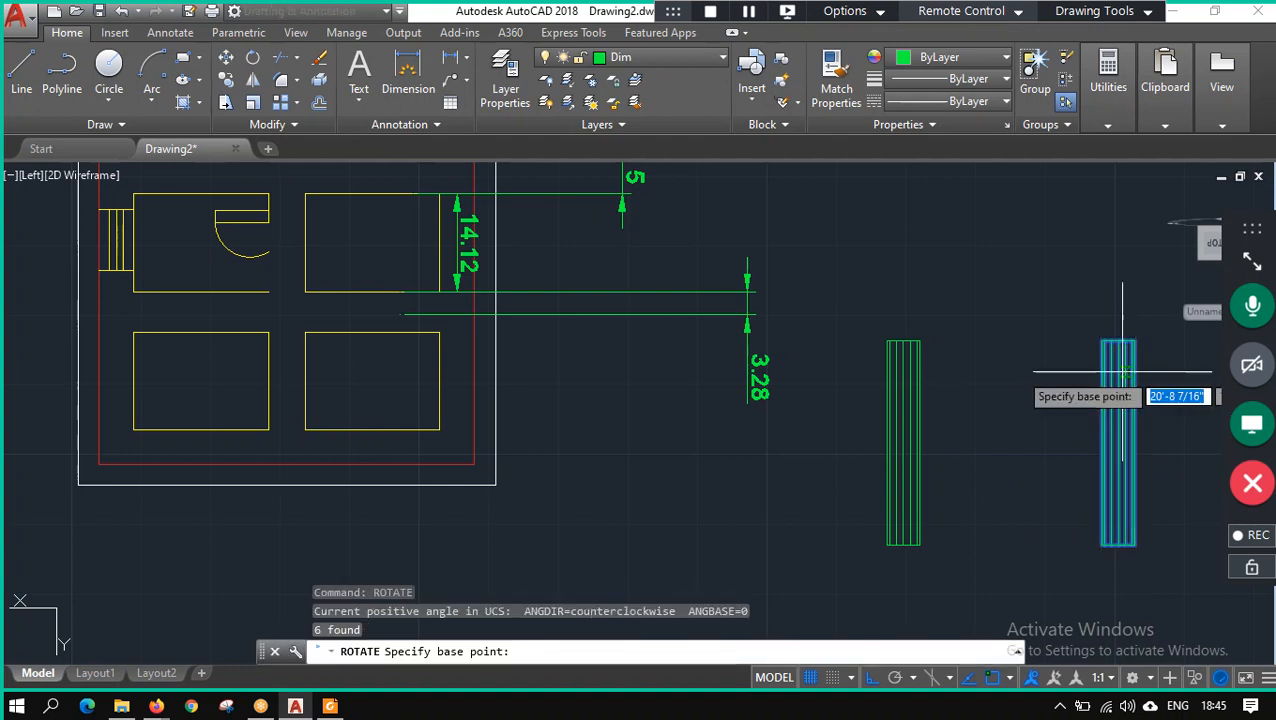
{"action": "left_click", "coordinate": [1125, 441]}
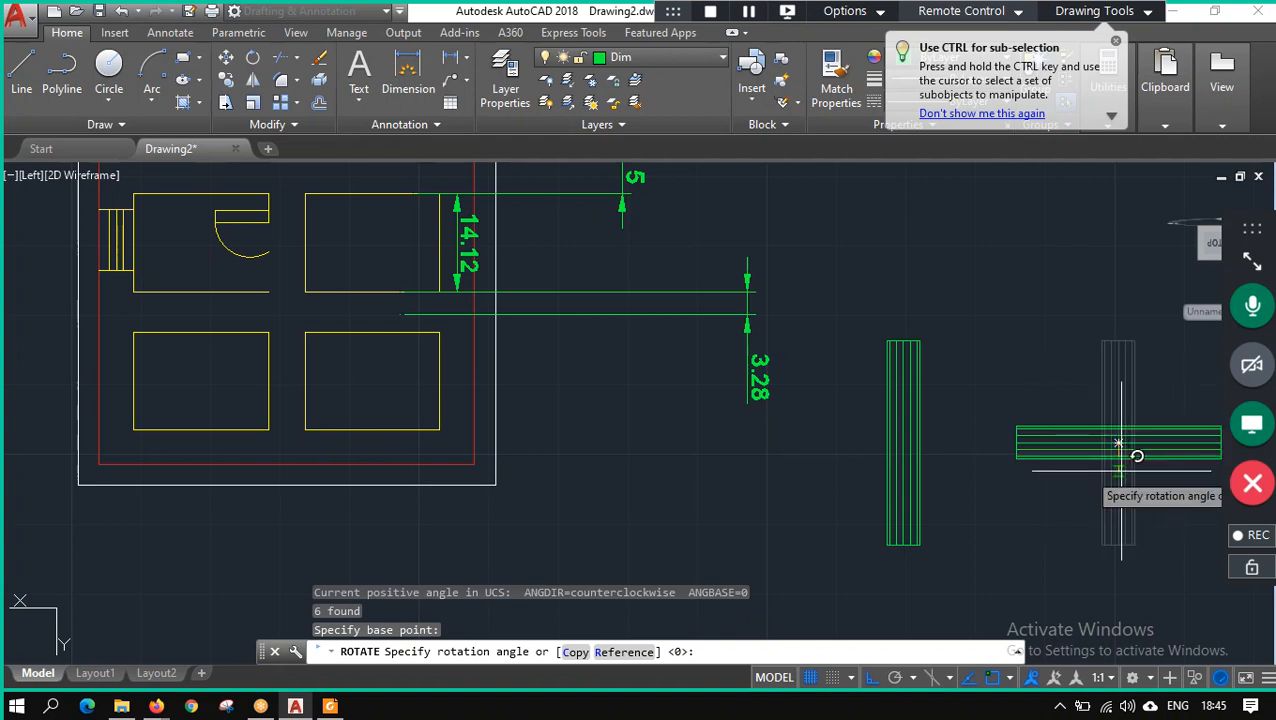
{"action": "left_click", "coordinate": [1120, 443]}
Copy the vertical striped group to two spots, one above the other, left of the floor plan, with Ortho off.
{"action": "scroll", "coordinate": [955, 545], "scroll_direction": "down", "scroll_amount": 2}
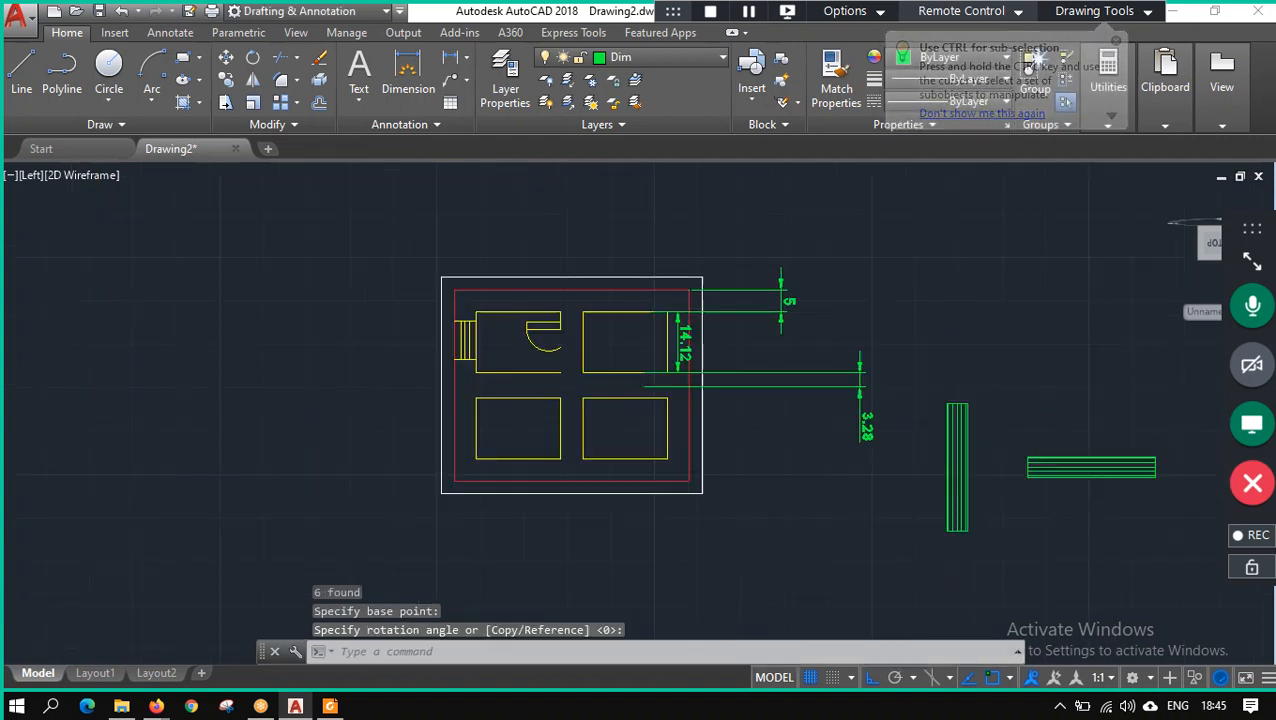
{"action": "scroll", "coordinate": [1104, 486], "scroll_direction": "up", "scroll_amount": 2}
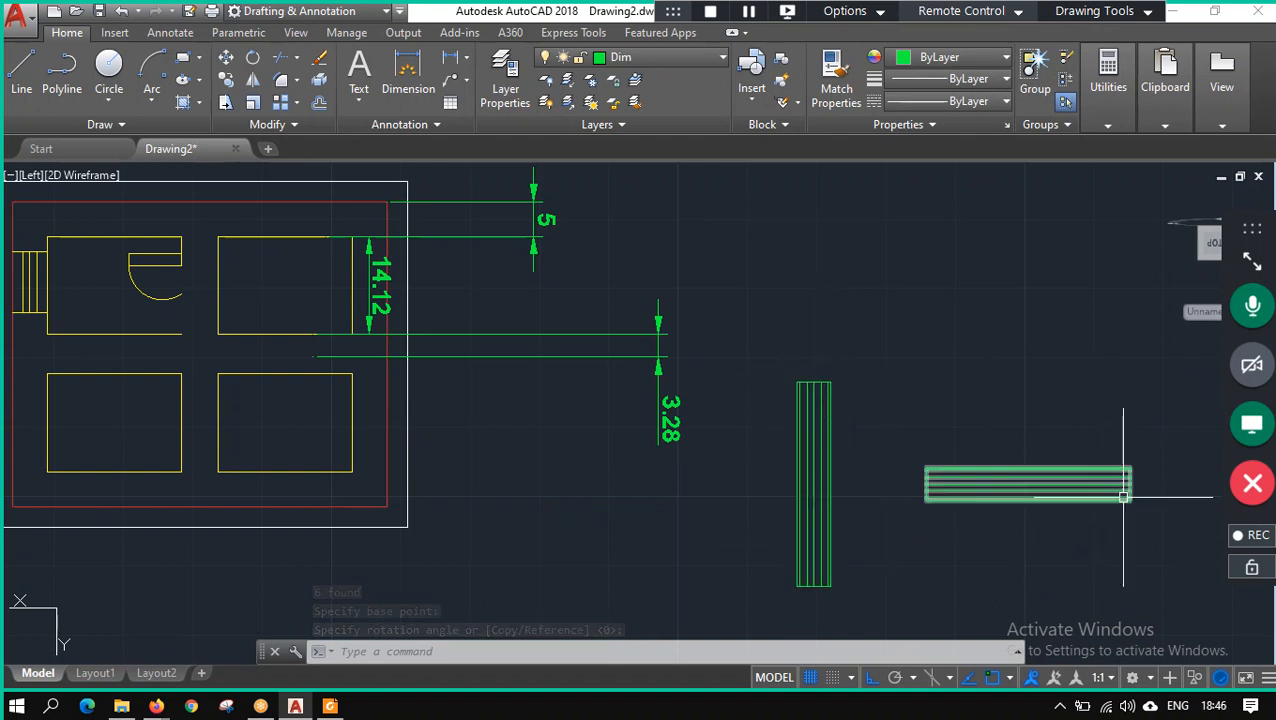
{"action": "scroll", "coordinate": [1098, 399], "scroll_direction": "down", "scroll_amount": 6}
{"action": "scroll", "coordinate": [1100, 397], "scroll_direction": "up", "scroll_amount": 2}
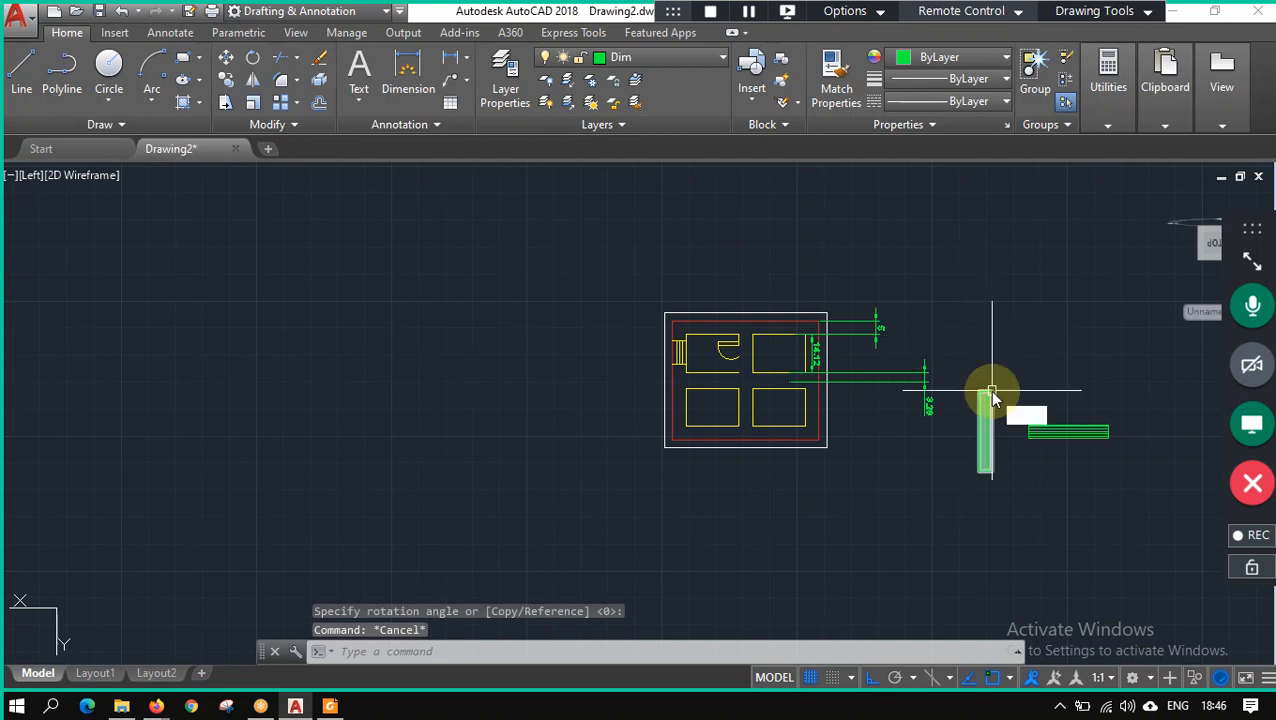
{"action": "type", "text": "copy"}
{"action": "key", "text": "Return"}
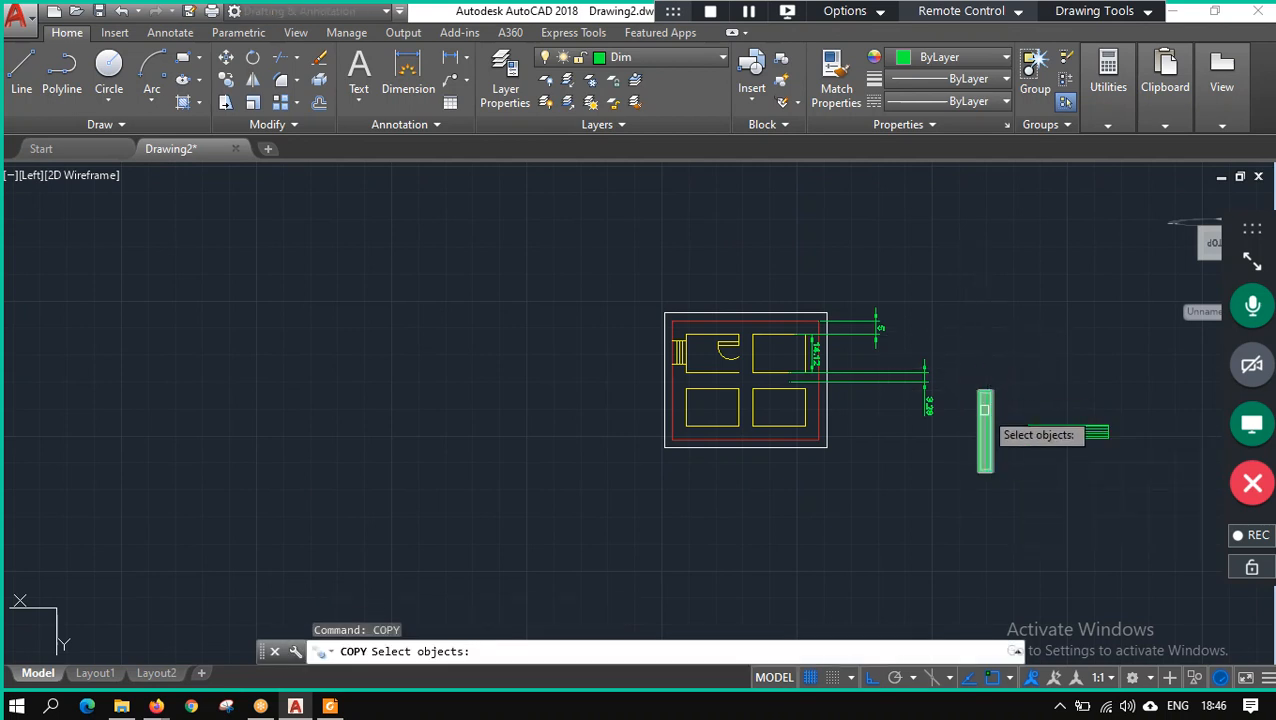
{"action": "left_click", "coordinate": [986, 425]}
{"action": "key", "text": "Return"}
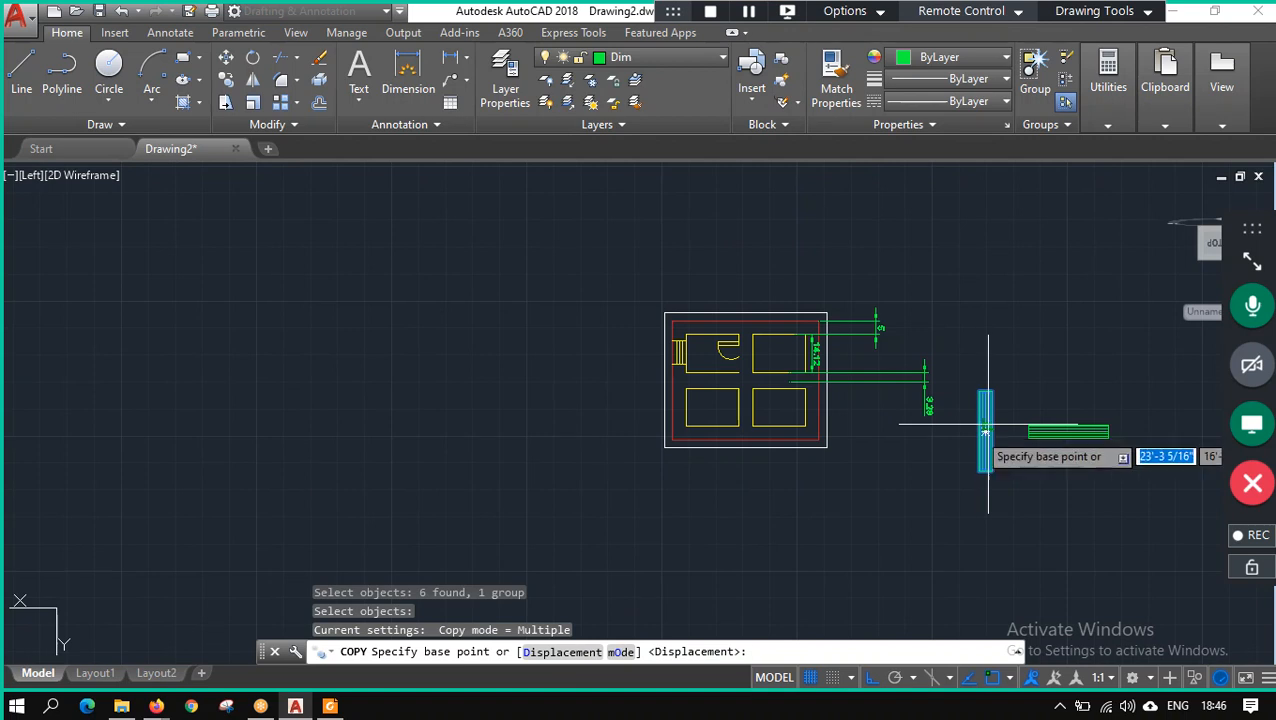
{"action": "left_click", "coordinate": [985, 432]}
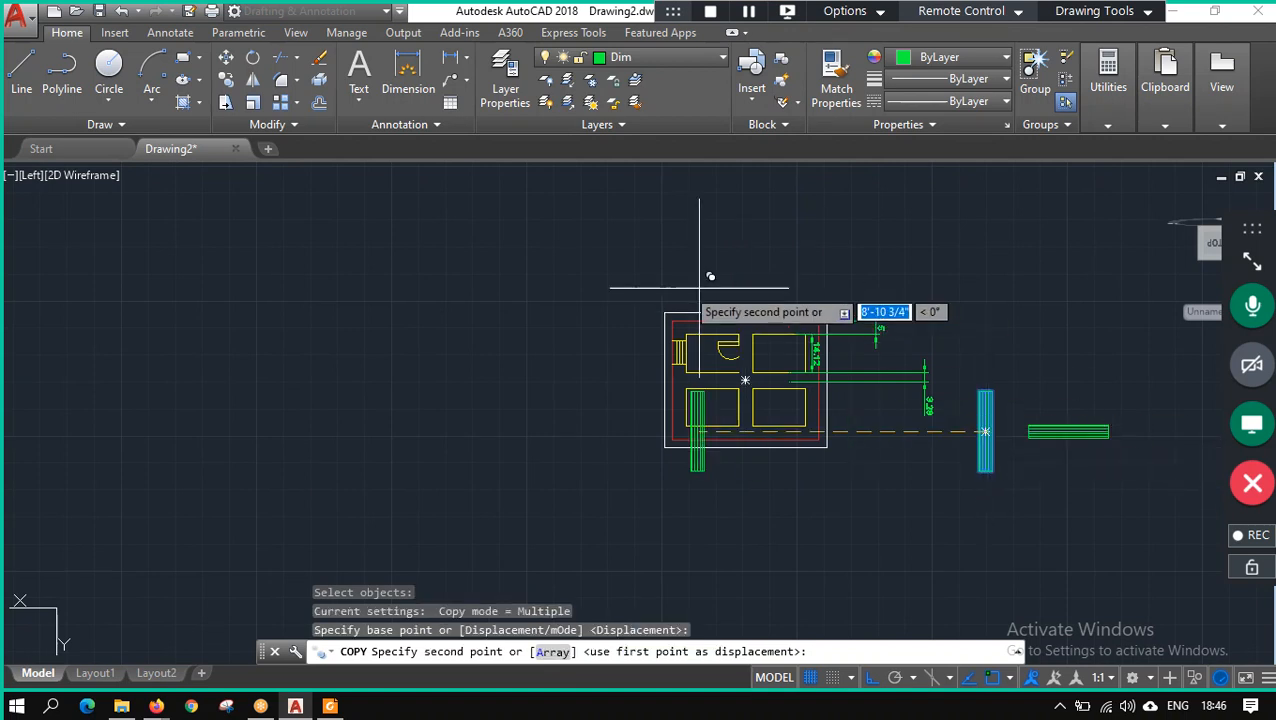
{"action": "left_click", "coordinate": [873, 682]}
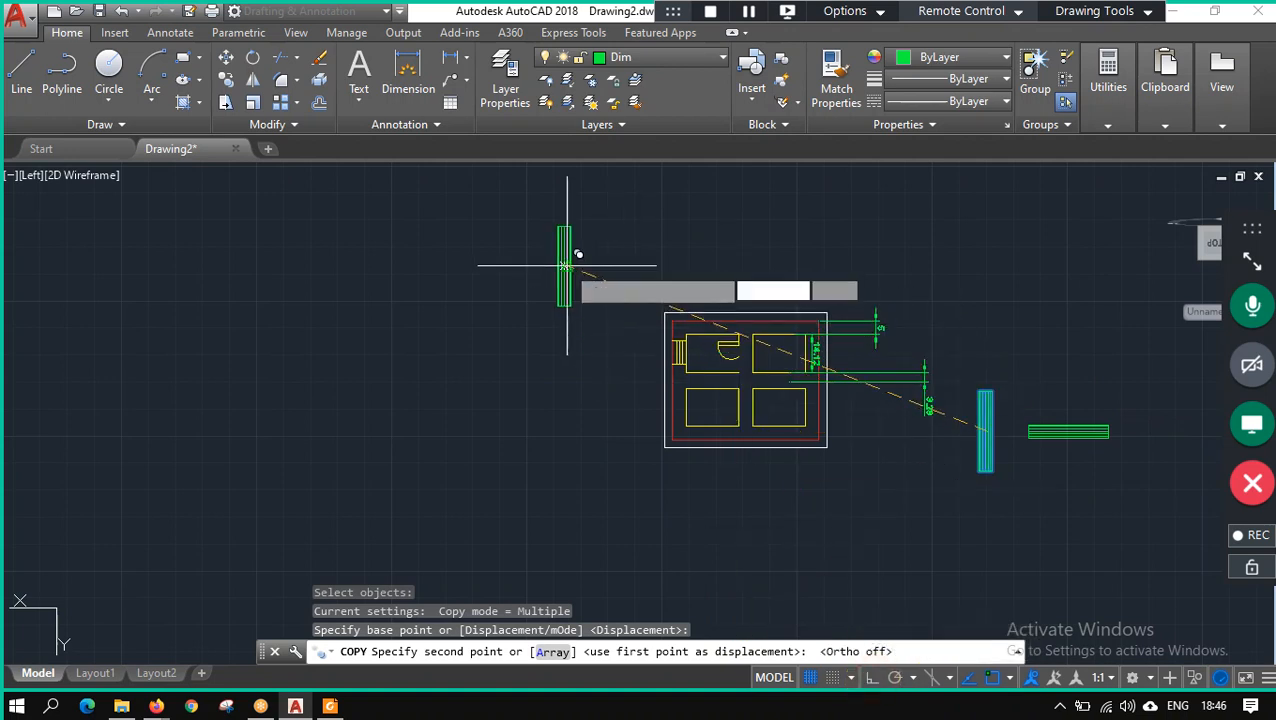
{"action": "left_click", "coordinate": [565, 266]}
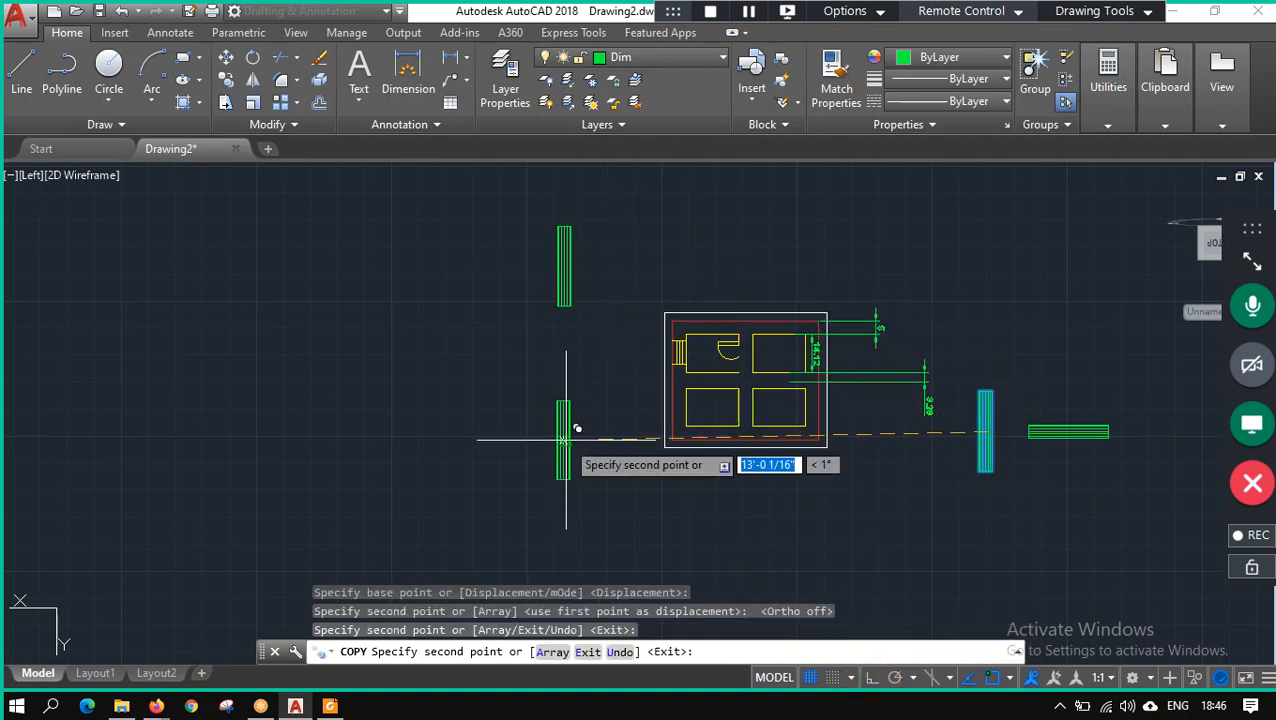
{"action": "left_click", "coordinate": [565, 438]}
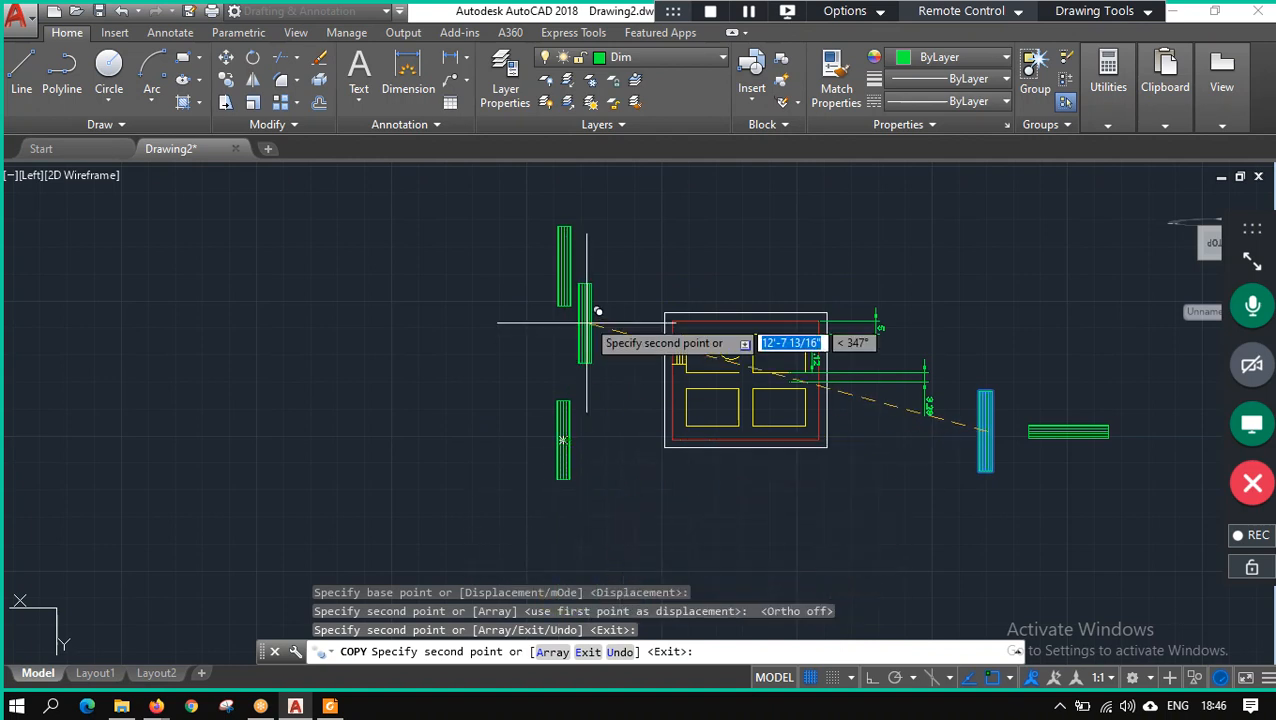
{"action": "key", "text": "Escape"}
{"action": "key", "text": "Escape"}
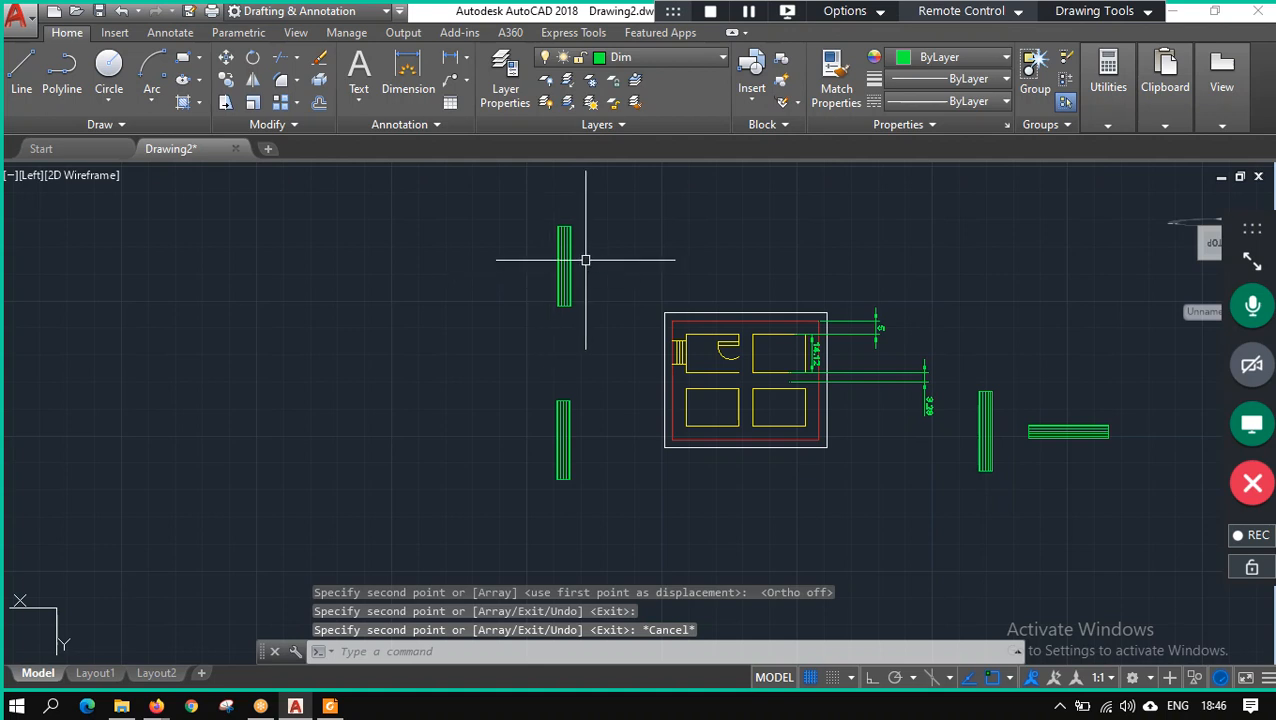
Copy the horizontal striped group to three spots in a row: two above the floor plan and one farther right.
{"action": "left_click", "coordinate": [1068, 432]}
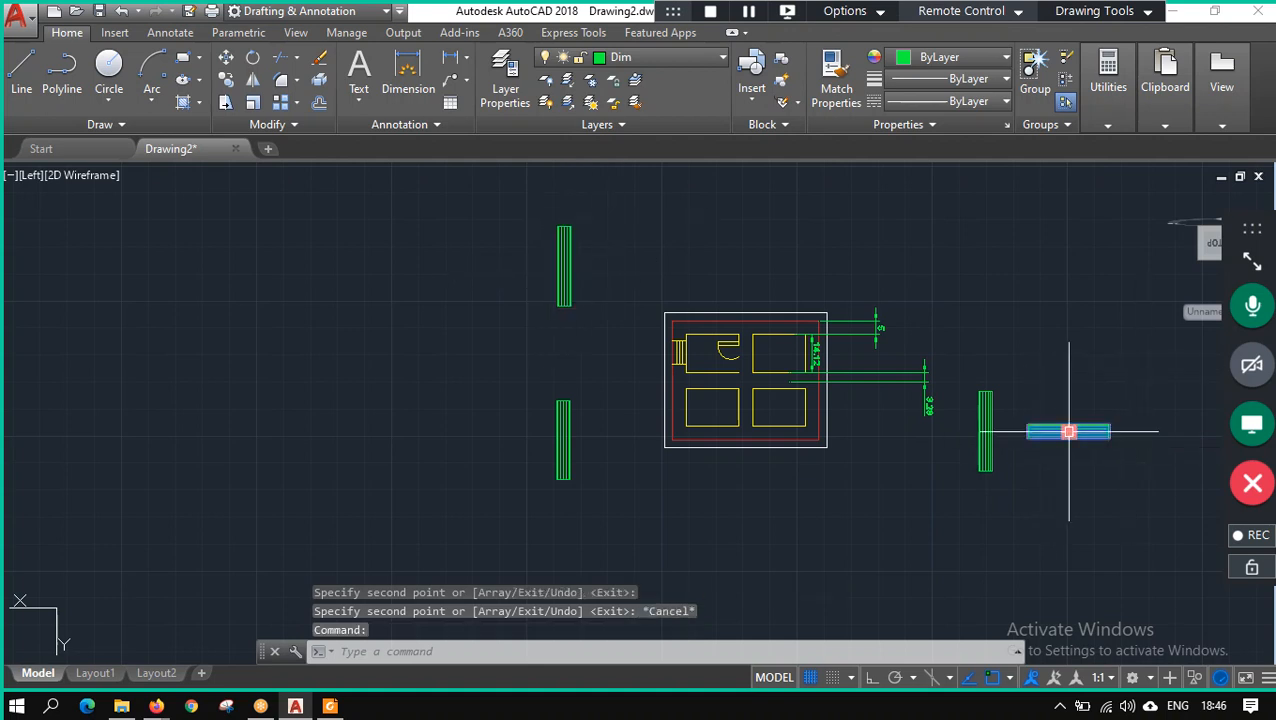
{"action": "type", "text": "cpy"}
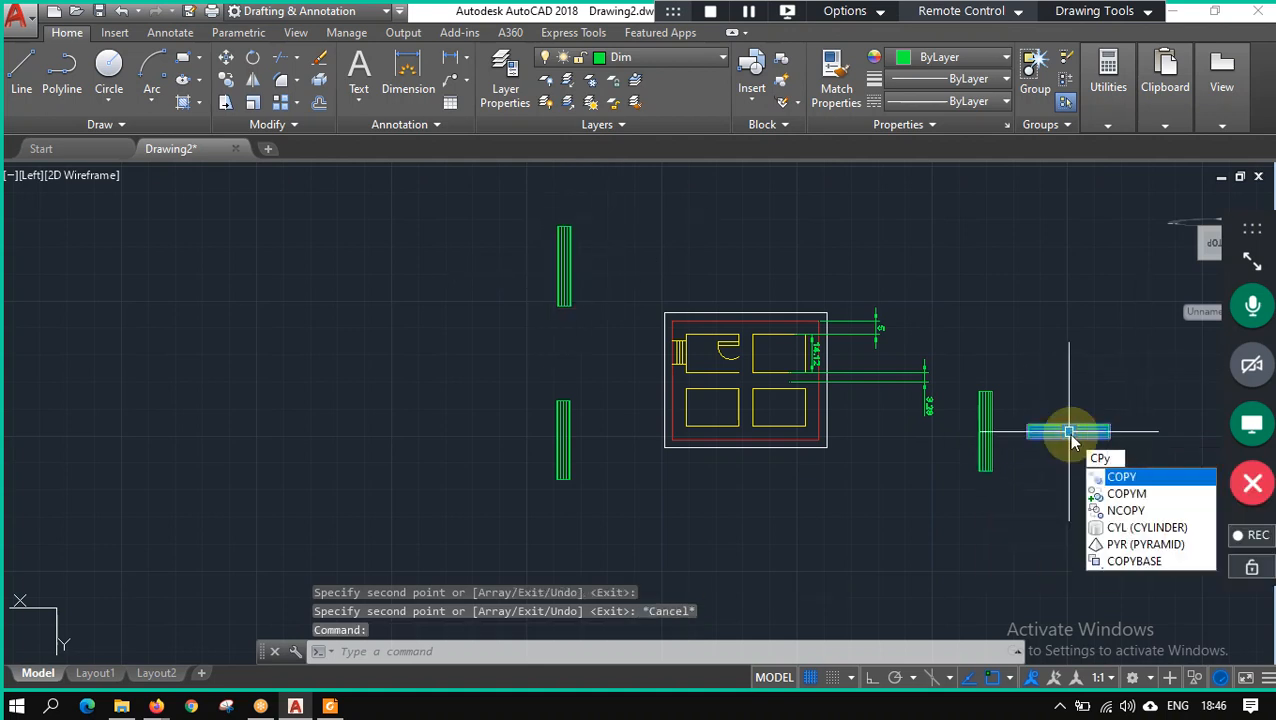
{"action": "key", "text": "Return"}
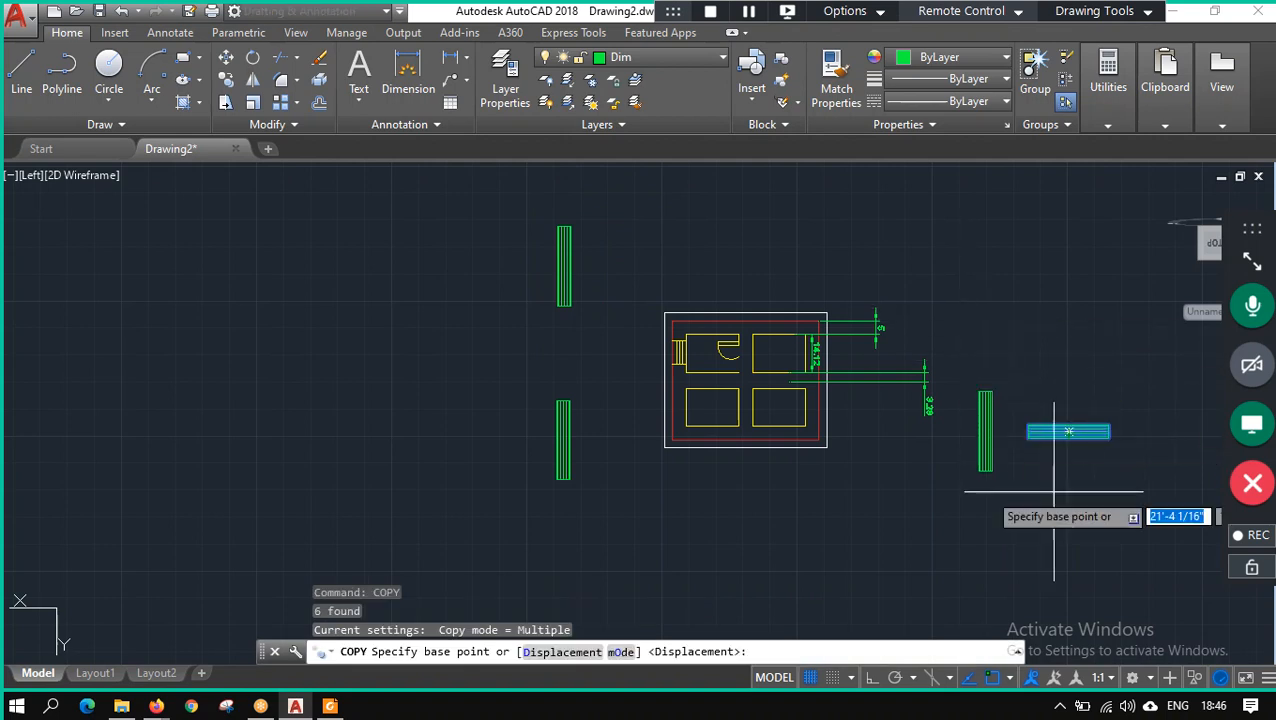
{"action": "left_click", "coordinate": [1068, 431]}
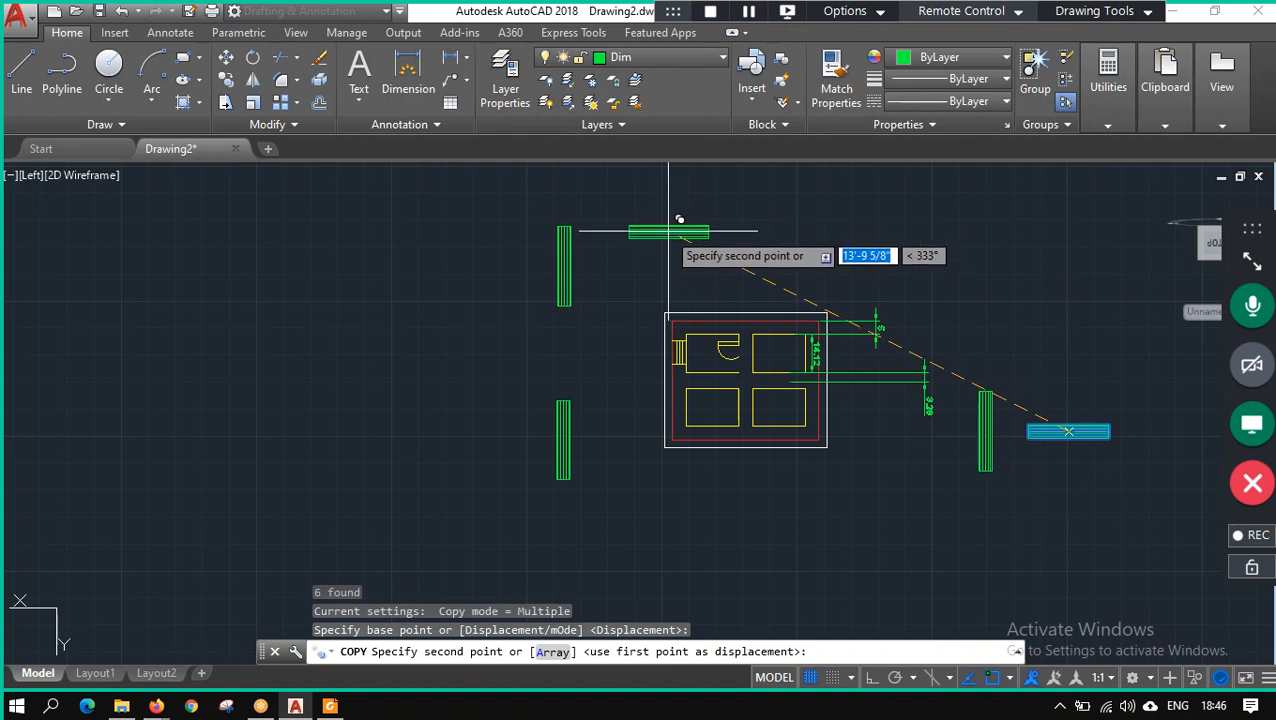
{"action": "left_click", "coordinate": [674, 211]}
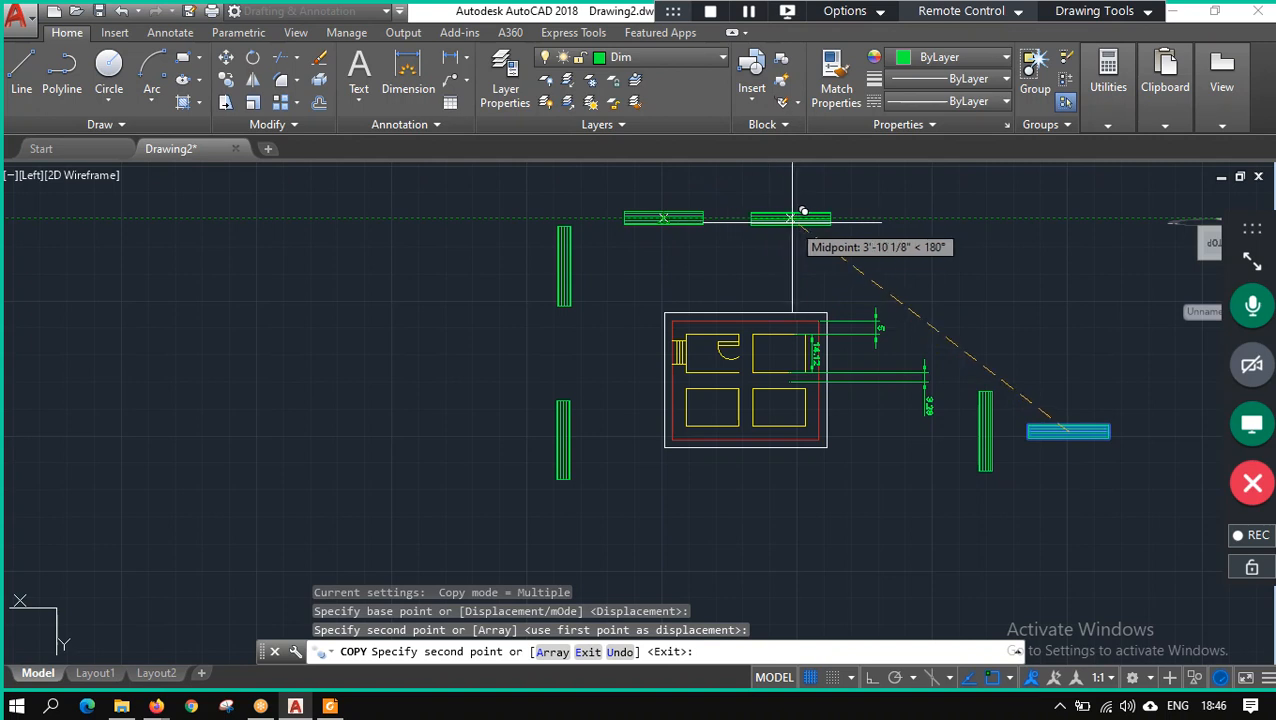
{"action": "left_click", "coordinate": [840, 218]}
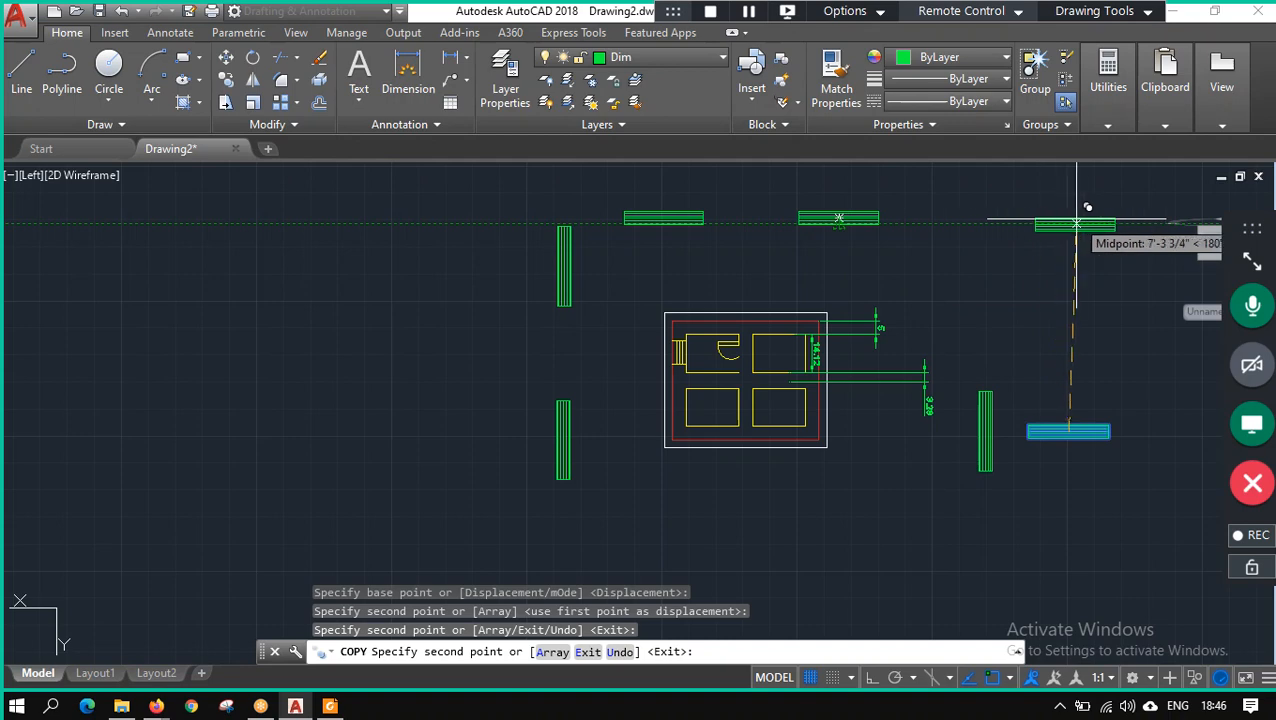
{"action": "left_click", "coordinate": [1076, 223]}
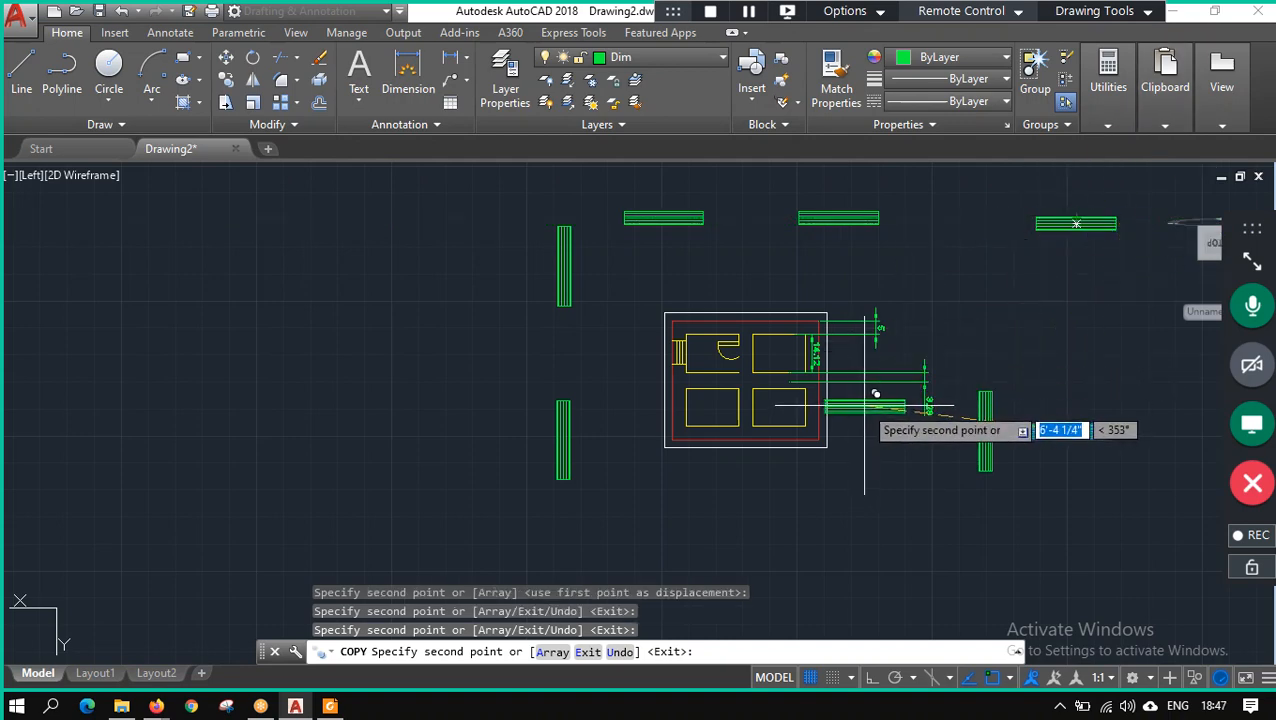
{"action": "key", "text": "Escape"}
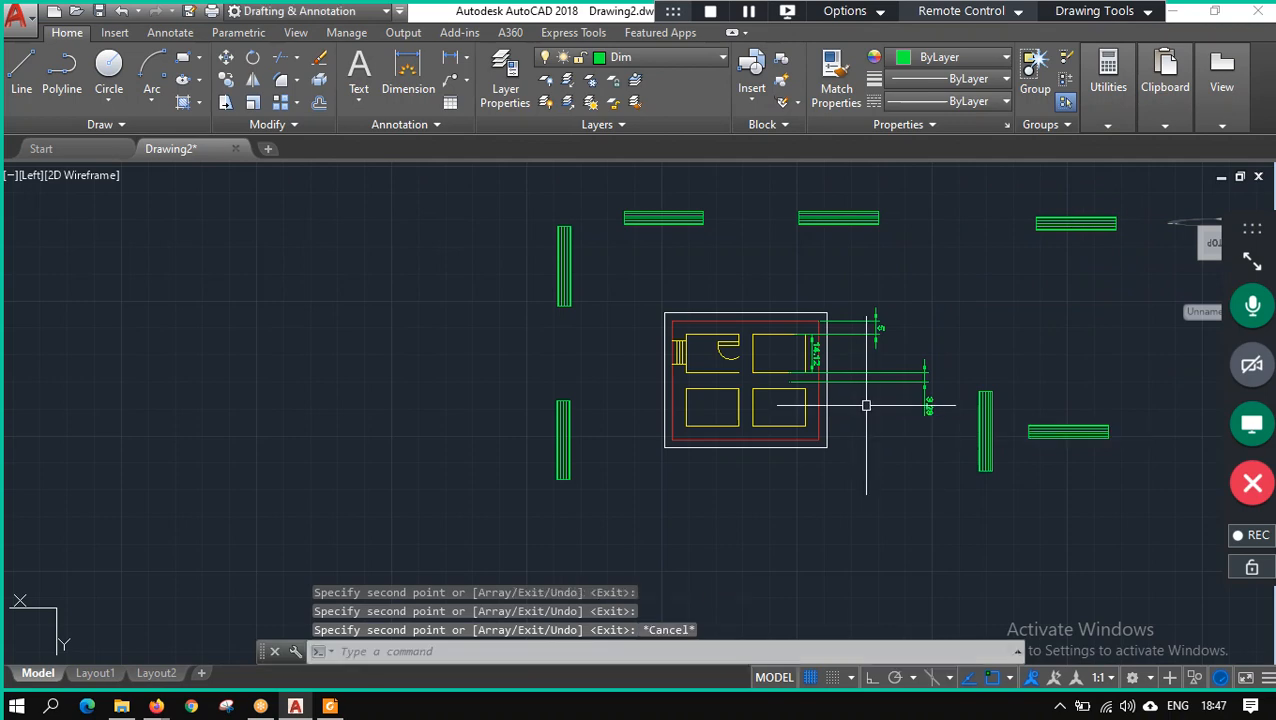
Switch to the reference PDF plan and examine the lamp, fan, AC, S.B, M.S and D.B symbols around the rooms.
{"action": "left_click", "coordinate": [330, 707]}
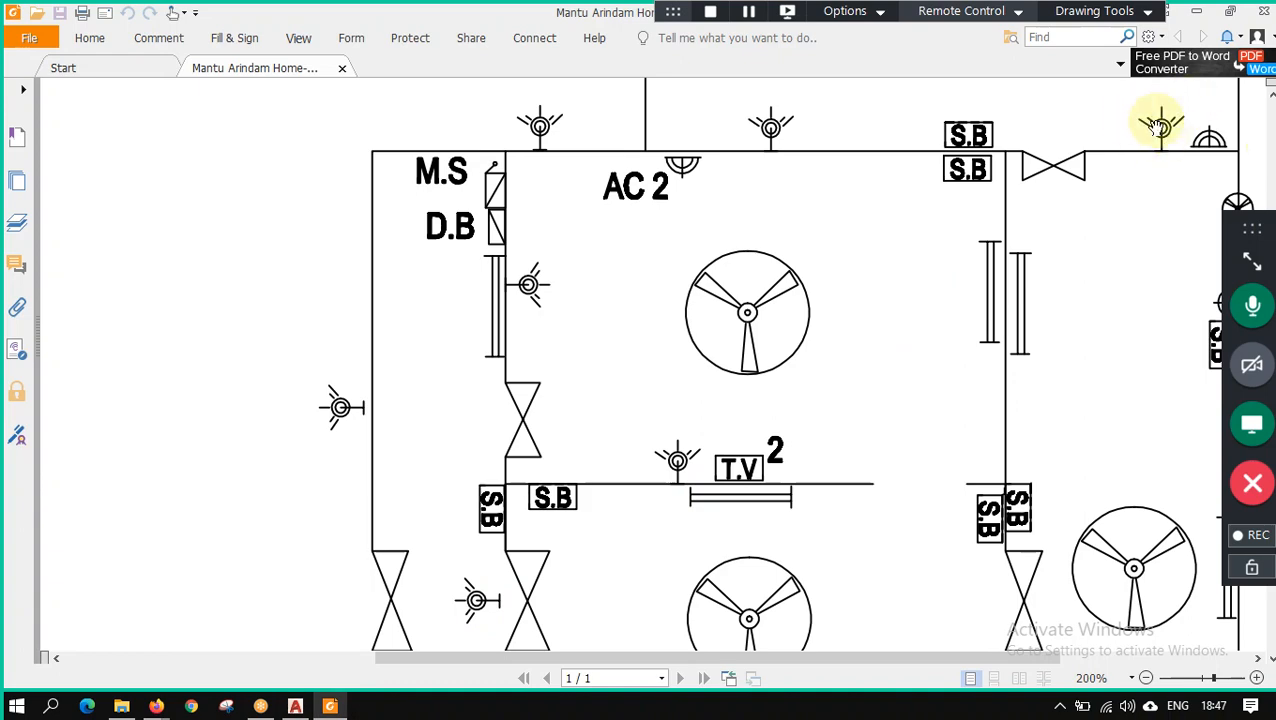
{"action": "scroll", "coordinate": [1133, 134], "scroll_direction": "down", "scroll_amount": 3}
{"action": "scroll", "coordinate": [1145, 194], "scroll_direction": "up", "scroll_amount": 10}
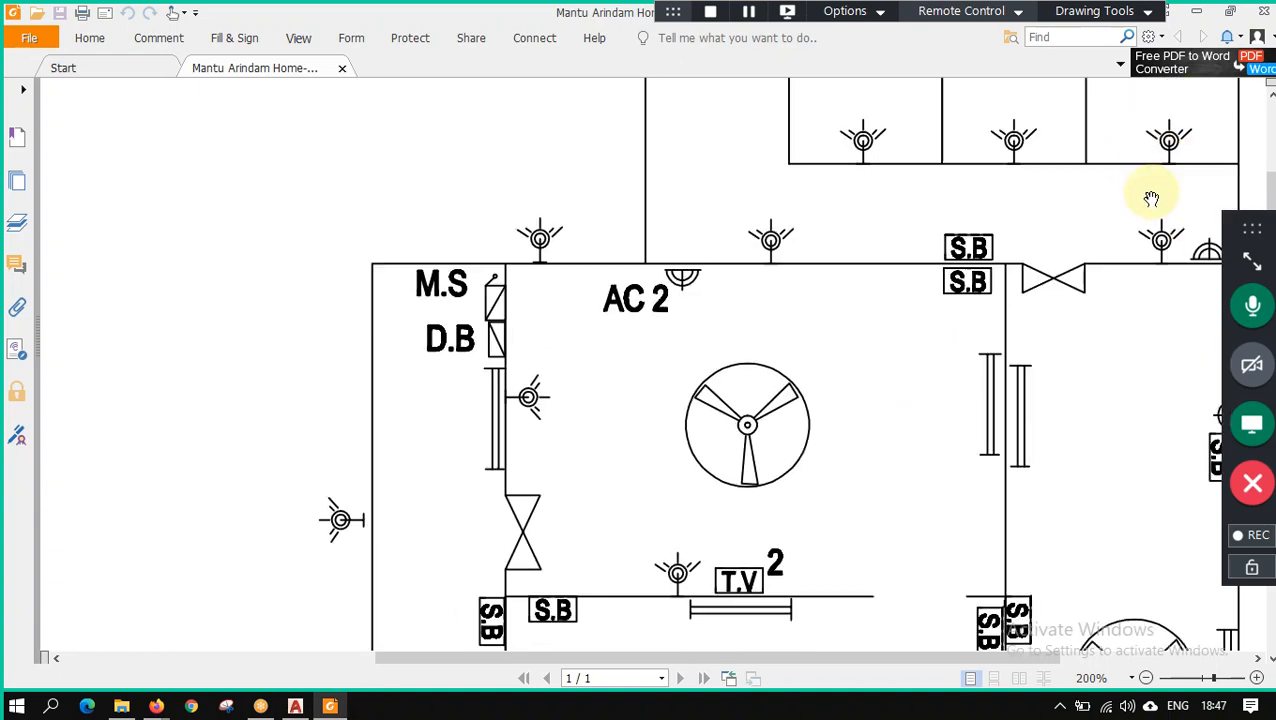
{"action": "scroll", "coordinate": [1135, 290], "scroll_direction": "down", "scroll_amount": 2}
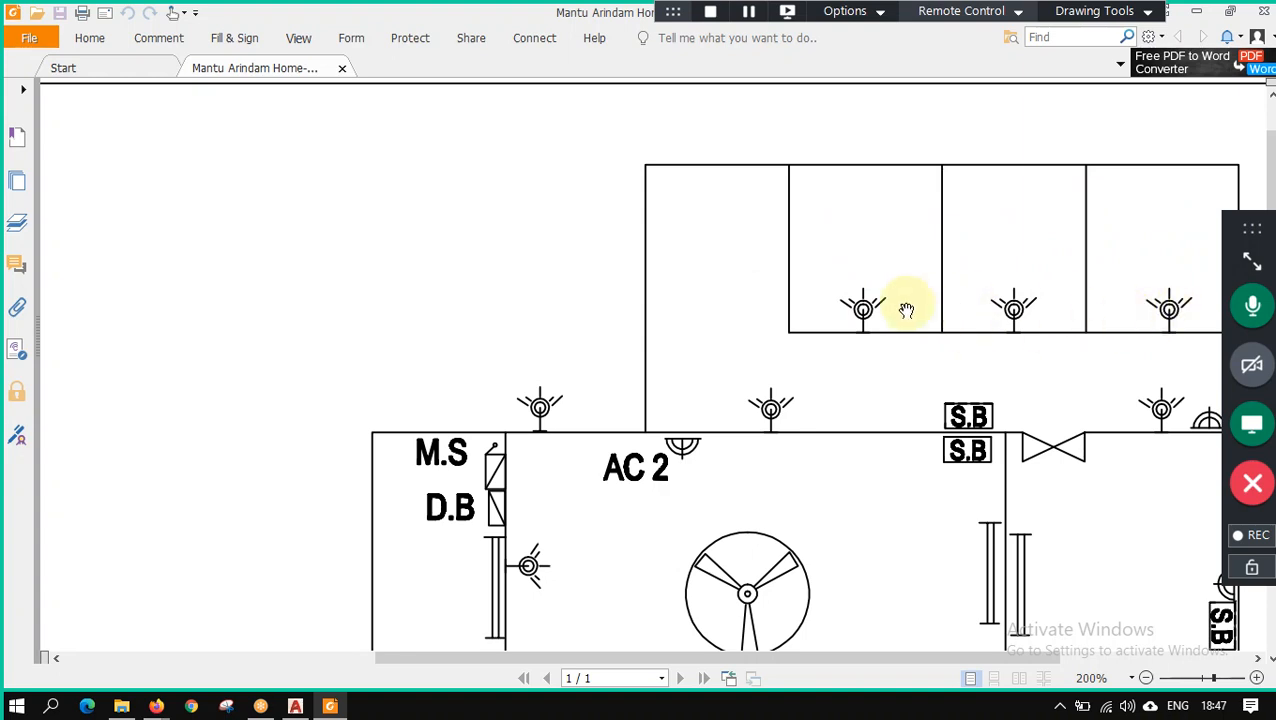
{"action": "scroll", "coordinate": [850, 395], "scroll_direction": "down", "scroll_amount": 2}
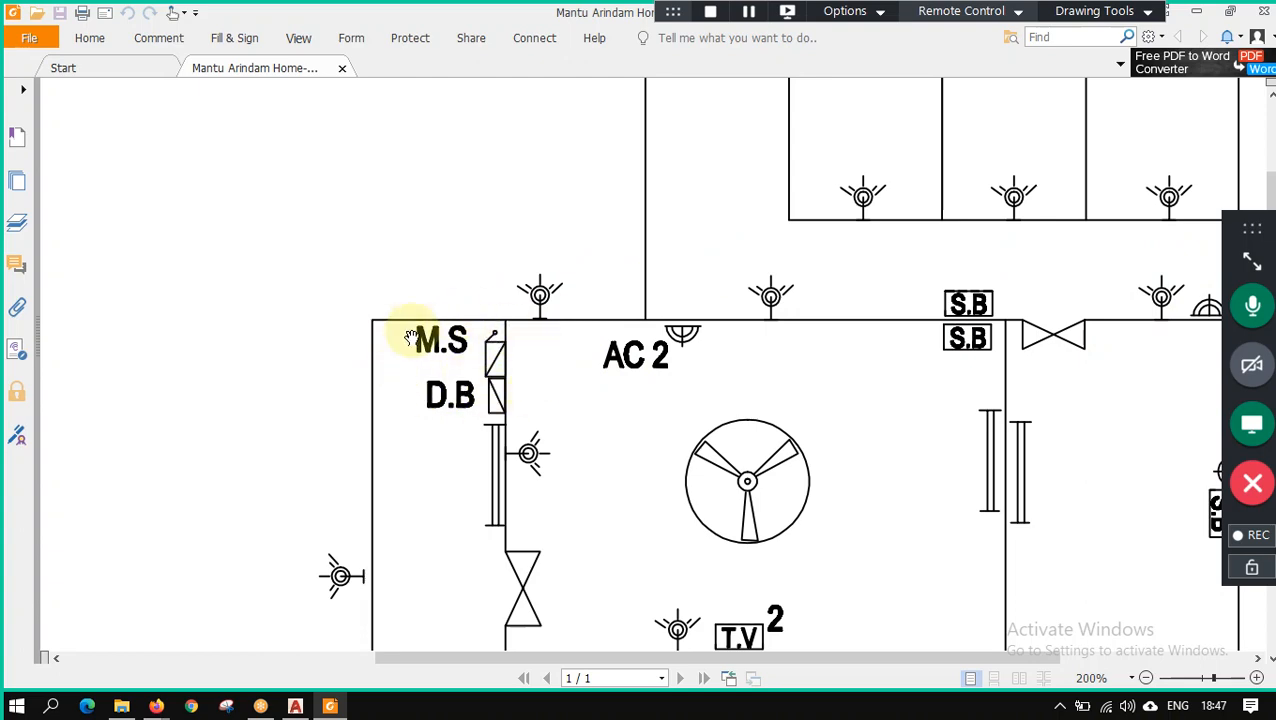
{"action": "scroll", "coordinate": [805, 392], "scroll_direction": "down", "scroll_amount": 2}
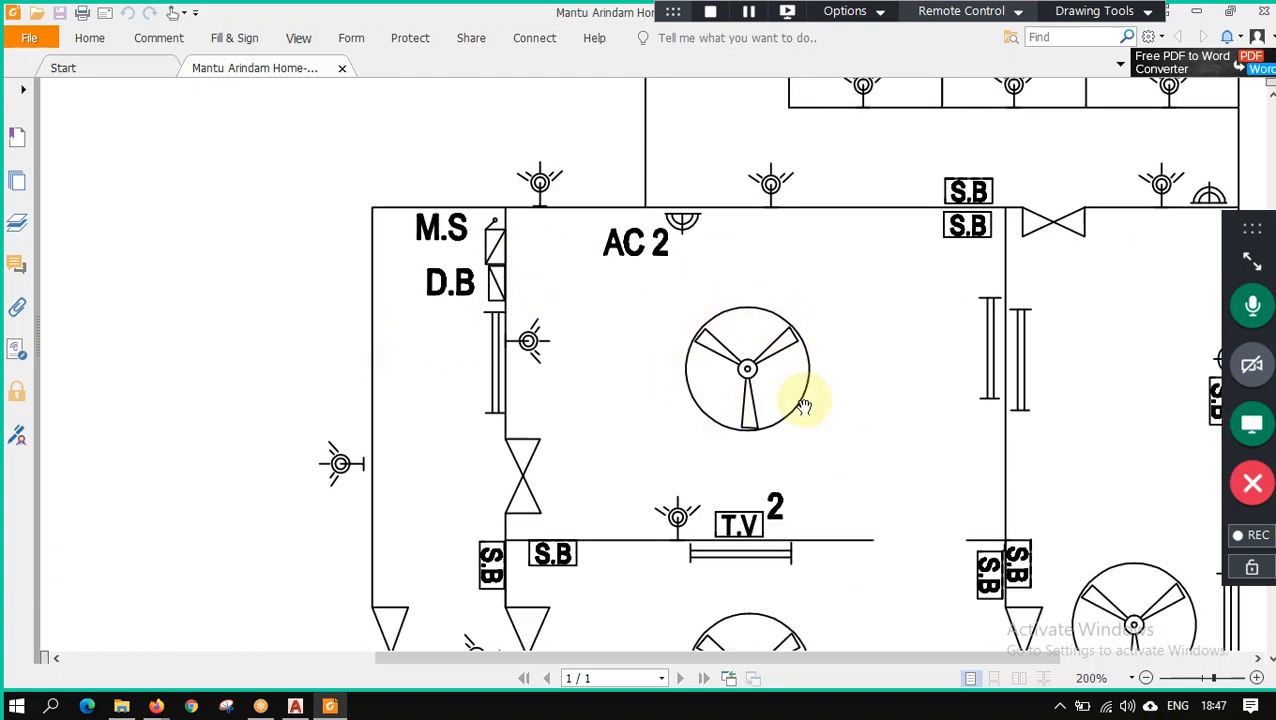
Examine the M.S and D.B symbols beside the upper room up close, plus the fan, T.V, S.B, AC and PP symbols in the lower rooms.
{"action": "scroll", "coordinate": [806, 402], "scroll_direction": "down", "scroll_amount": 4}
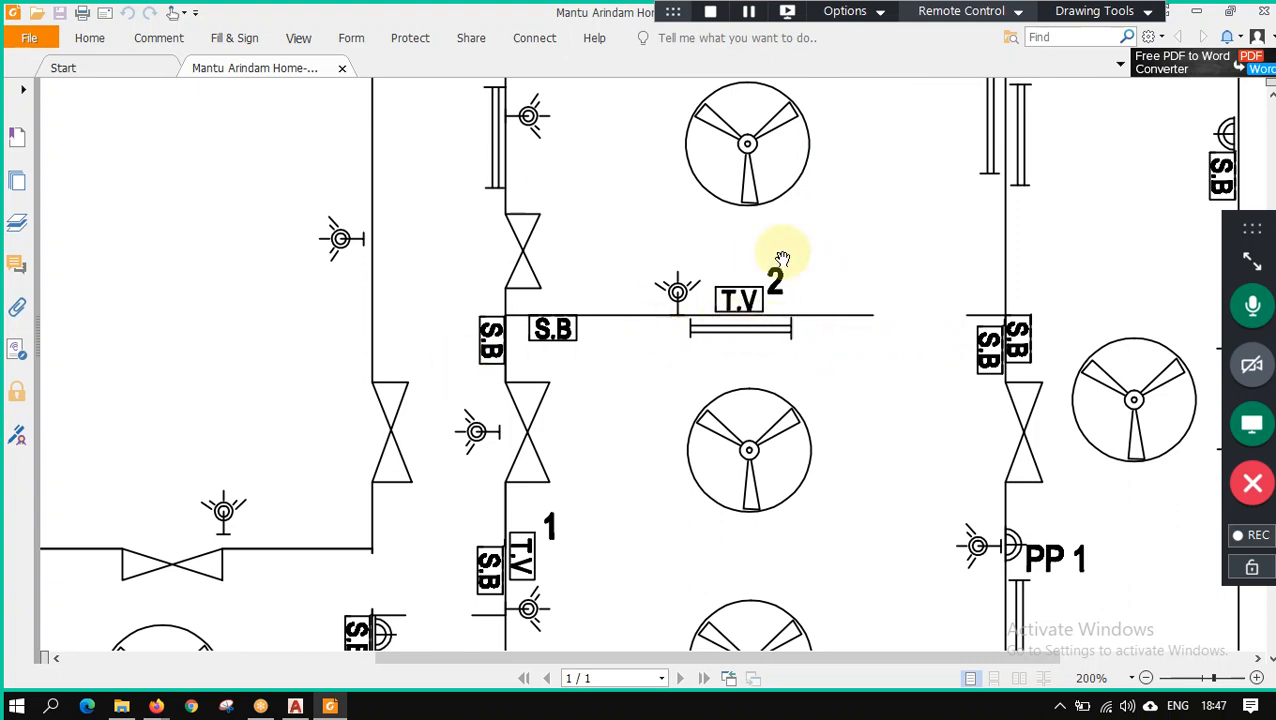
{"action": "scroll", "coordinate": [783, 279], "scroll_direction": "up", "scroll_amount": 5}
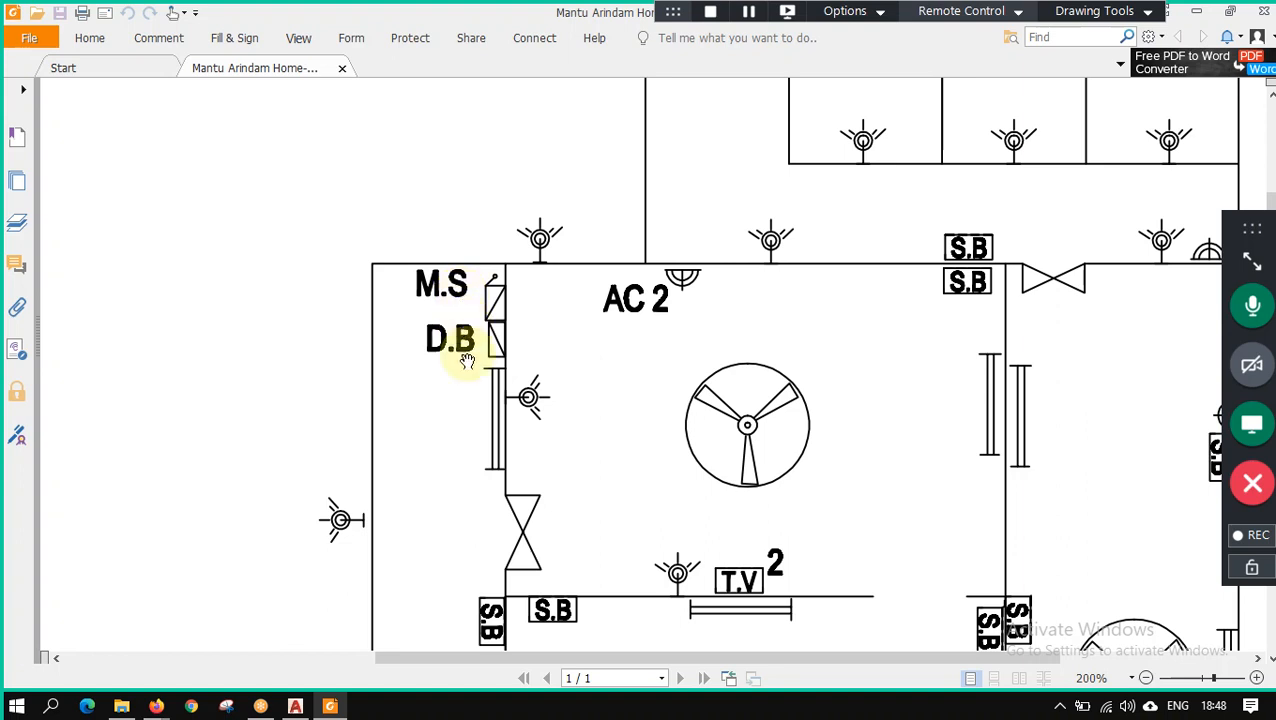
{"action": "scroll", "coordinate": [500, 320], "scroll_direction": "down", "scroll_amount": 1}
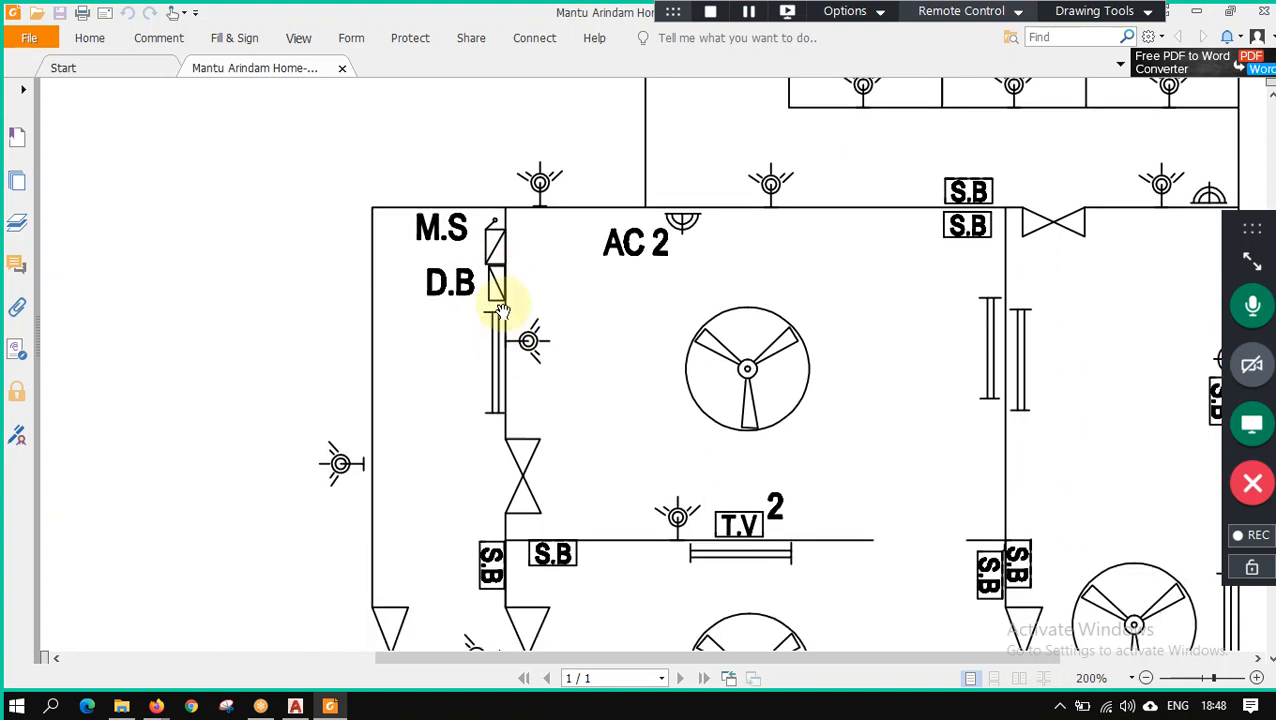
{"action": "scroll", "coordinate": [495, 255], "scroll_direction": "up", "scroll_amount": 2}
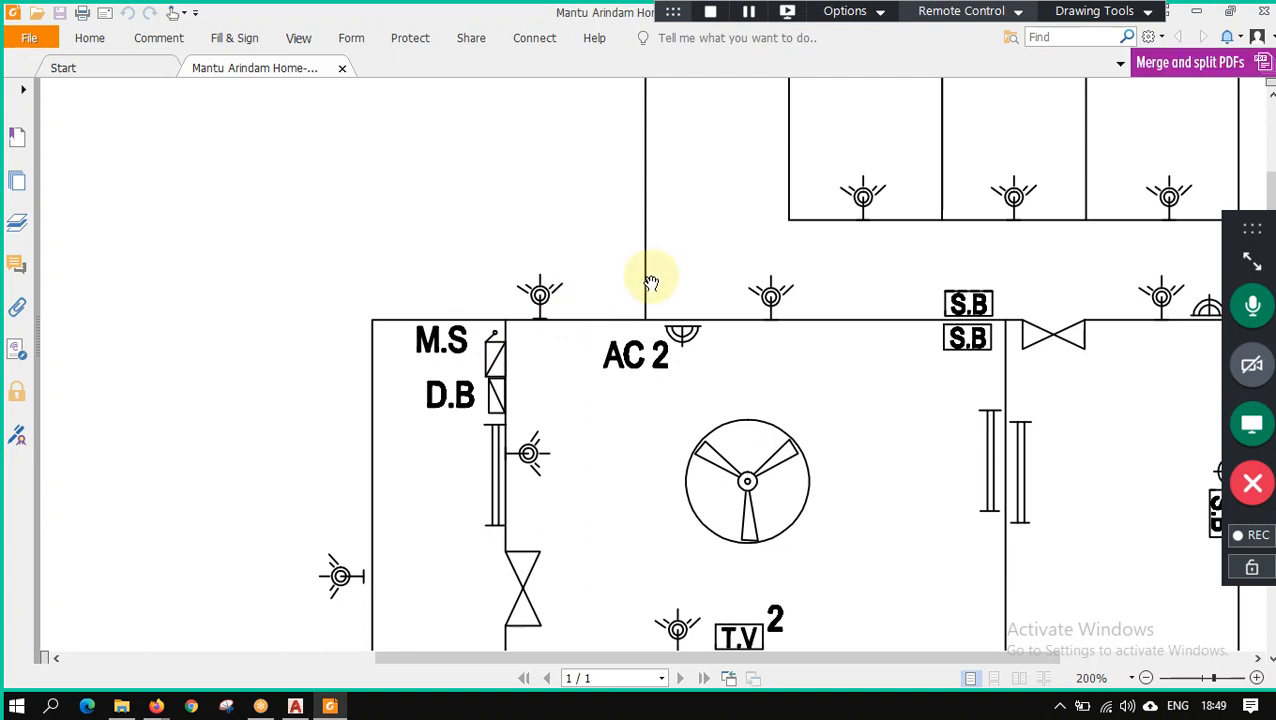
{"action": "scroll", "coordinate": [459, 397], "scroll_direction": "up", "scroll_amount": 4, "text": "ctrl"}
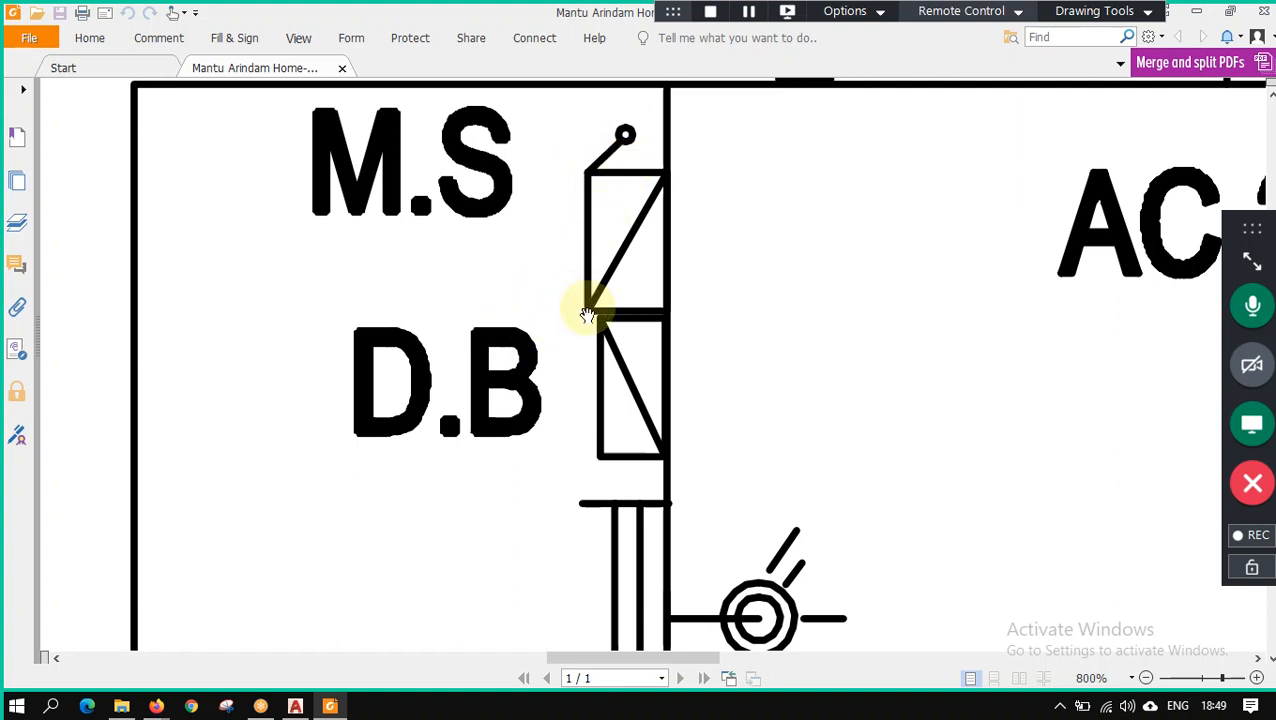
{"action": "scroll", "coordinate": [590, 288], "scroll_direction": "down", "scroll_amount": 1}
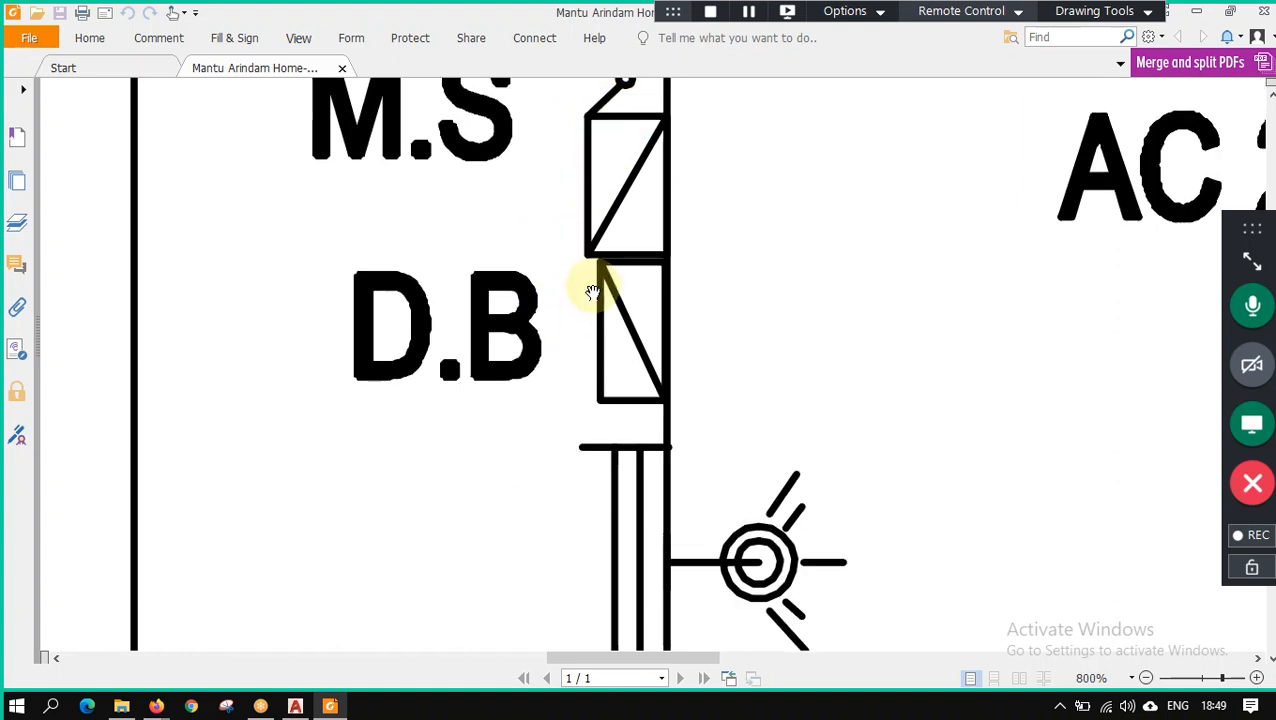
{"action": "scroll", "coordinate": [590, 288], "scroll_direction": "up", "scroll_amount": 1}
{"action": "scroll", "coordinate": [594, 291], "scroll_direction": "down", "scroll_amount": 3, "text": "ctrl"}
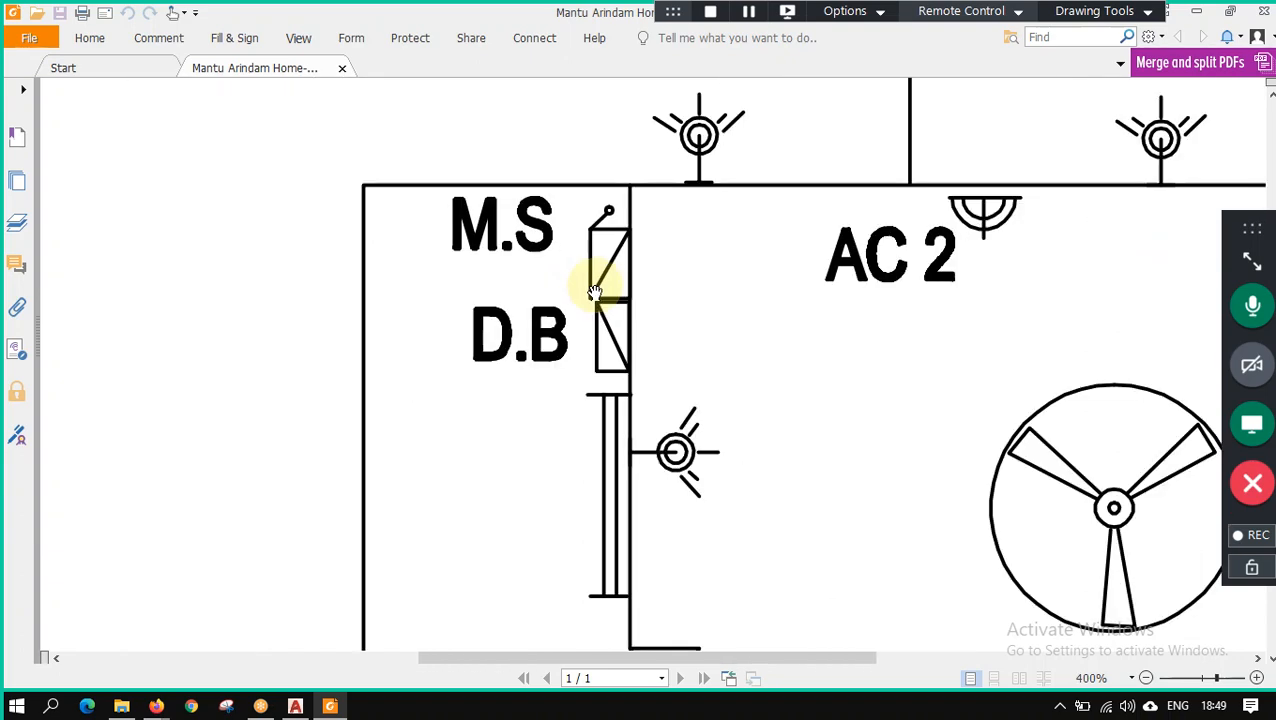
{"action": "scroll", "coordinate": [596, 292], "scroll_direction": "up", "scroll_amount": 3, "text": "ctrl"}
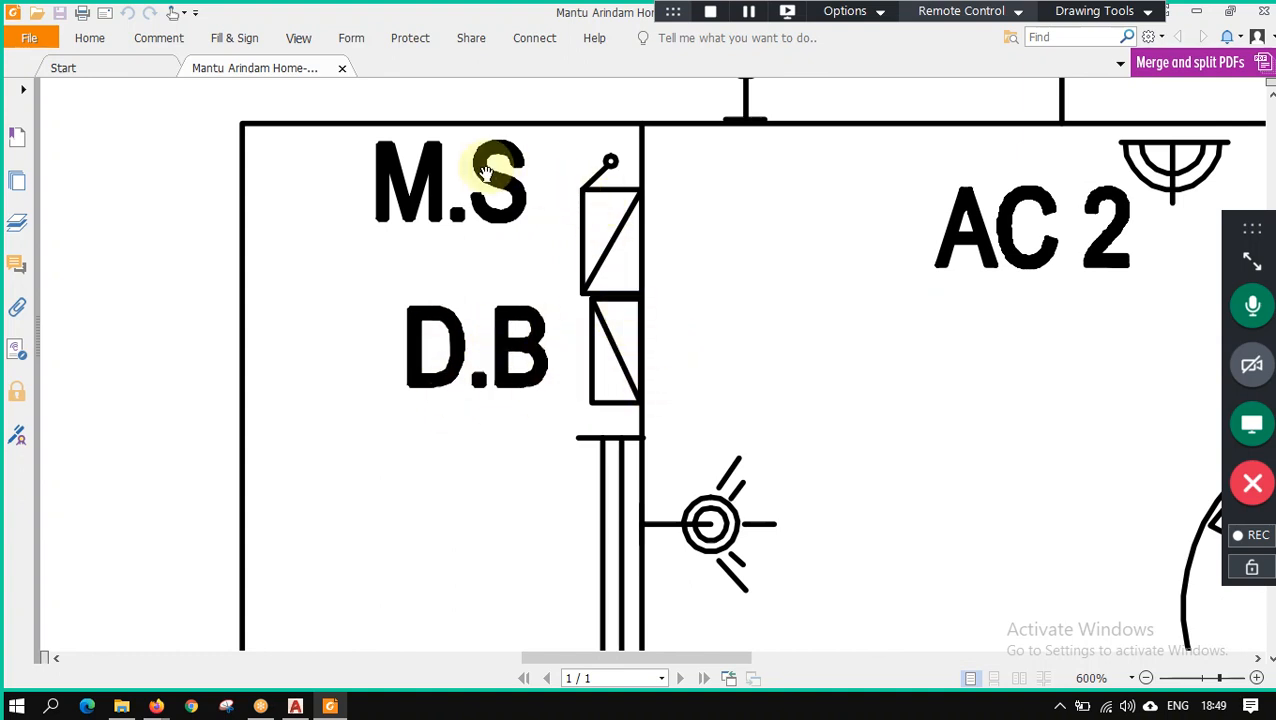
{"action": "scroll", "coordinate": [722, 342], "scroll_direction": "down", "scroll_amount": 4, "text": "ctrl"}
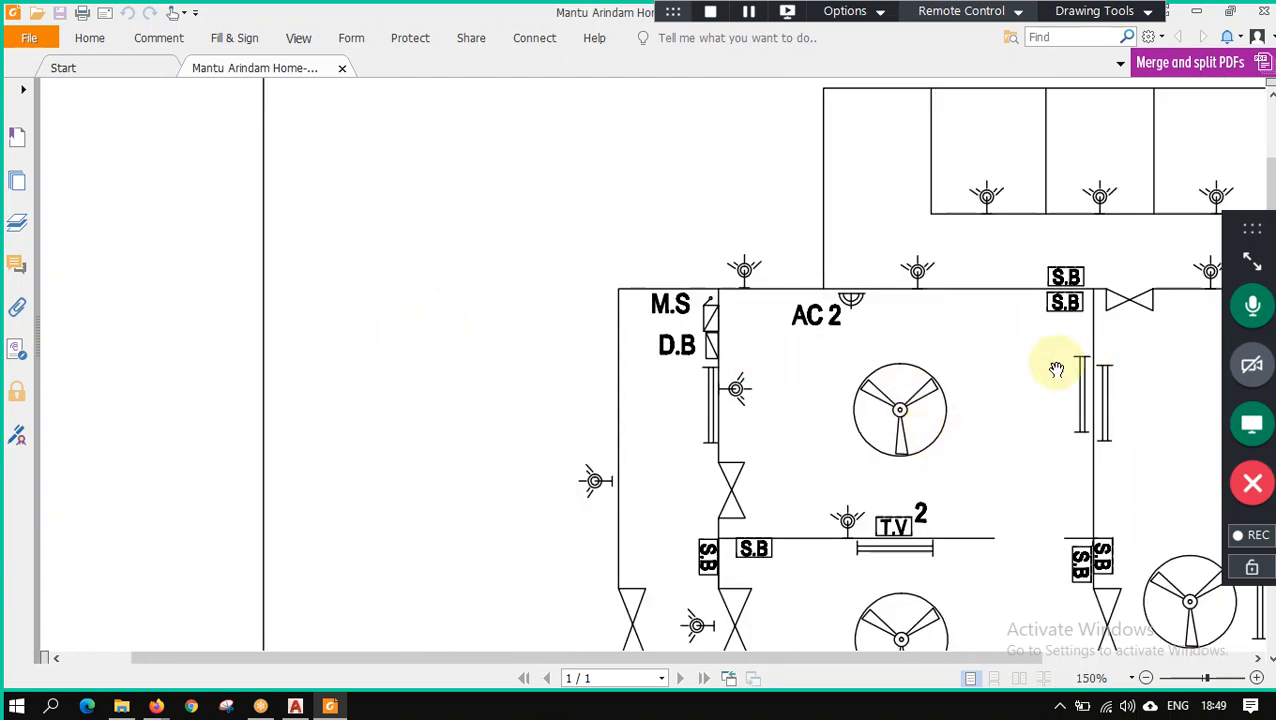
{"action": "scroll", "coordinate": [1011, 319], "scroll_direction": "down", "scroll_amount": 2}
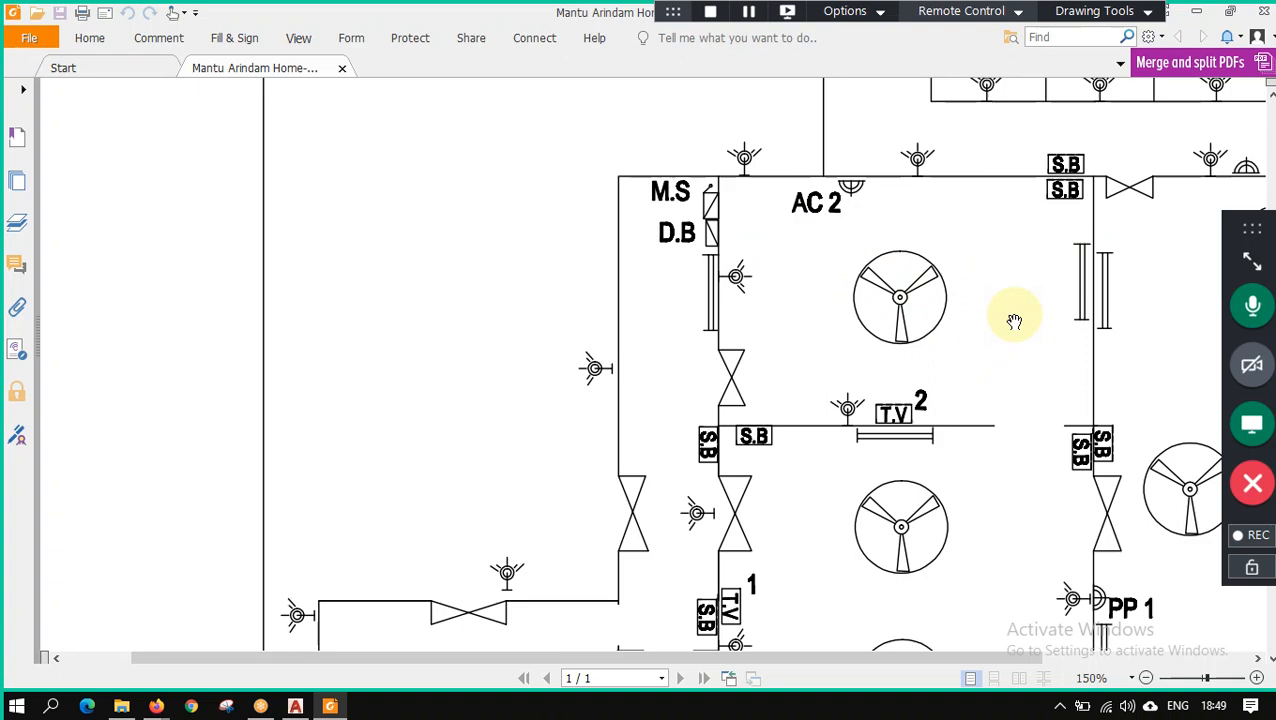
{"action": "scroll", "coordinate": [1014, 320], "scroll_direction": "down", "scroll_amount": 4}
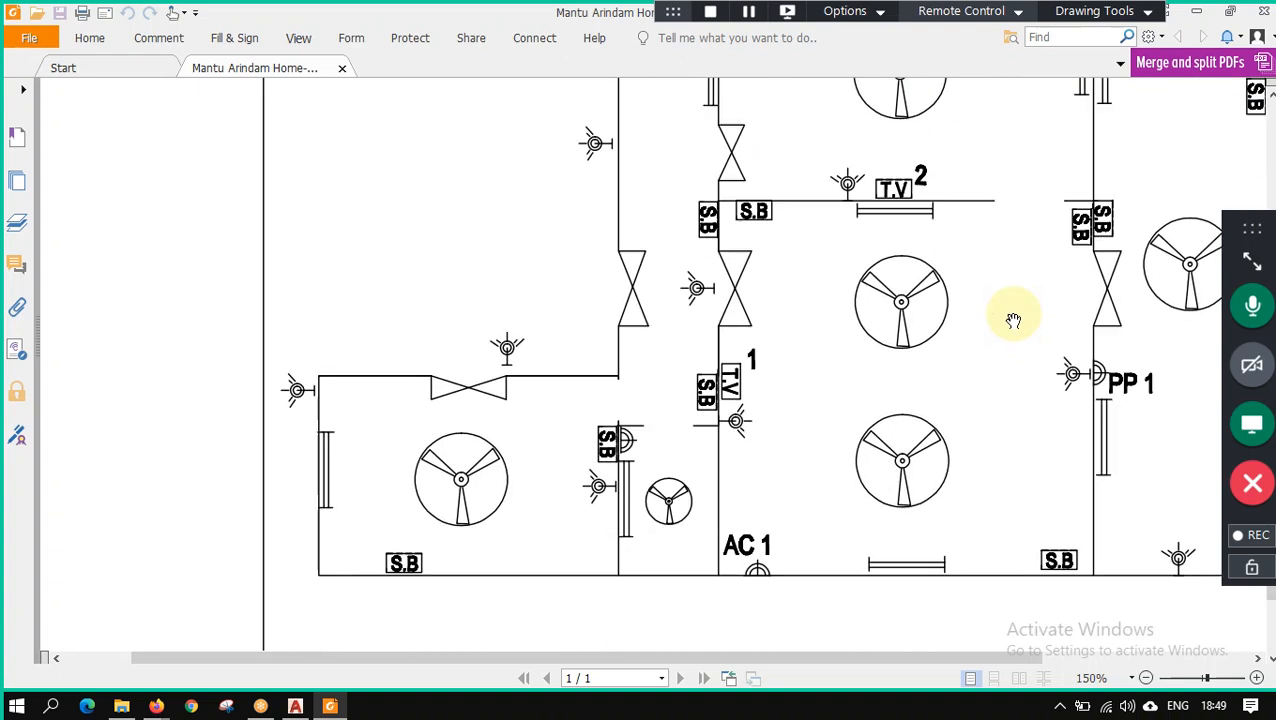
{"action": "scroll", "coordinate": [1014, 320], "scroll_direction": "up", "scroll_amount": 1}
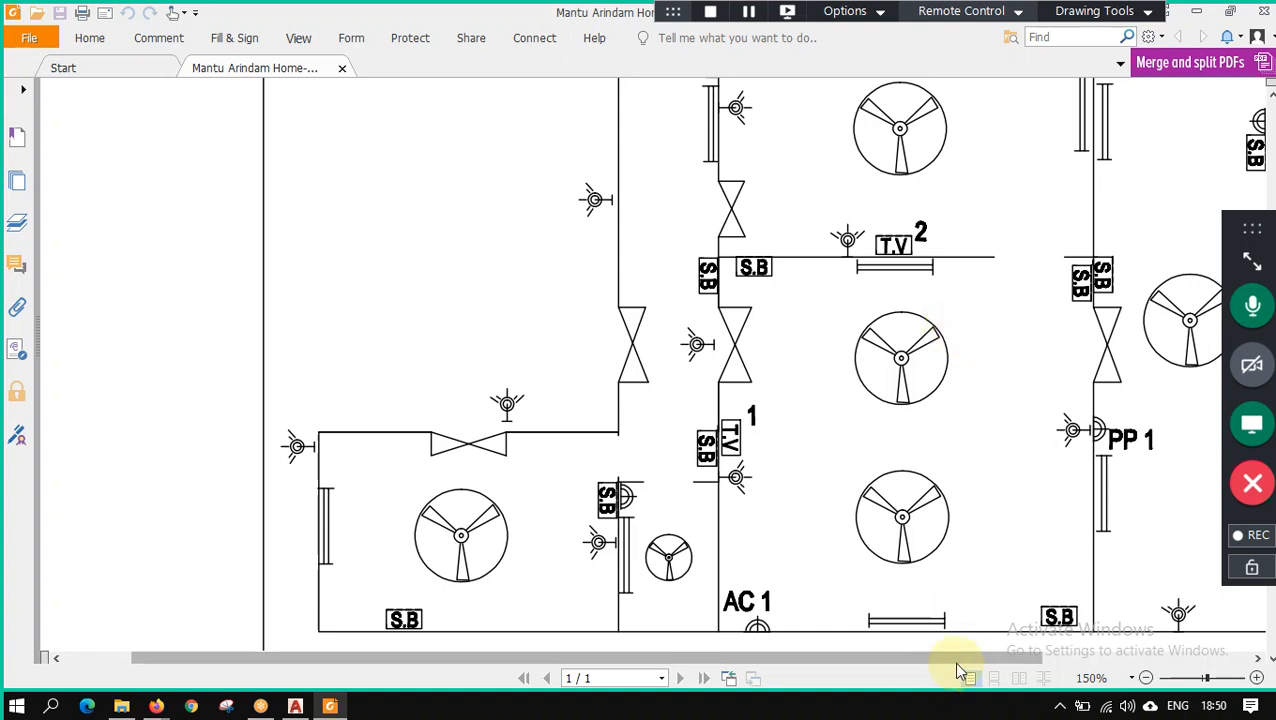
{"action": "mouse_move", "coordinate": [955, 660]}
{"action": "left_mouse_down"}
{"action": "mouse_move", "coordinate": [1038, 664]}
{"action": "mouse_move", "coordinate": [1010, 666]}
{"action": "left_mouse_up"}
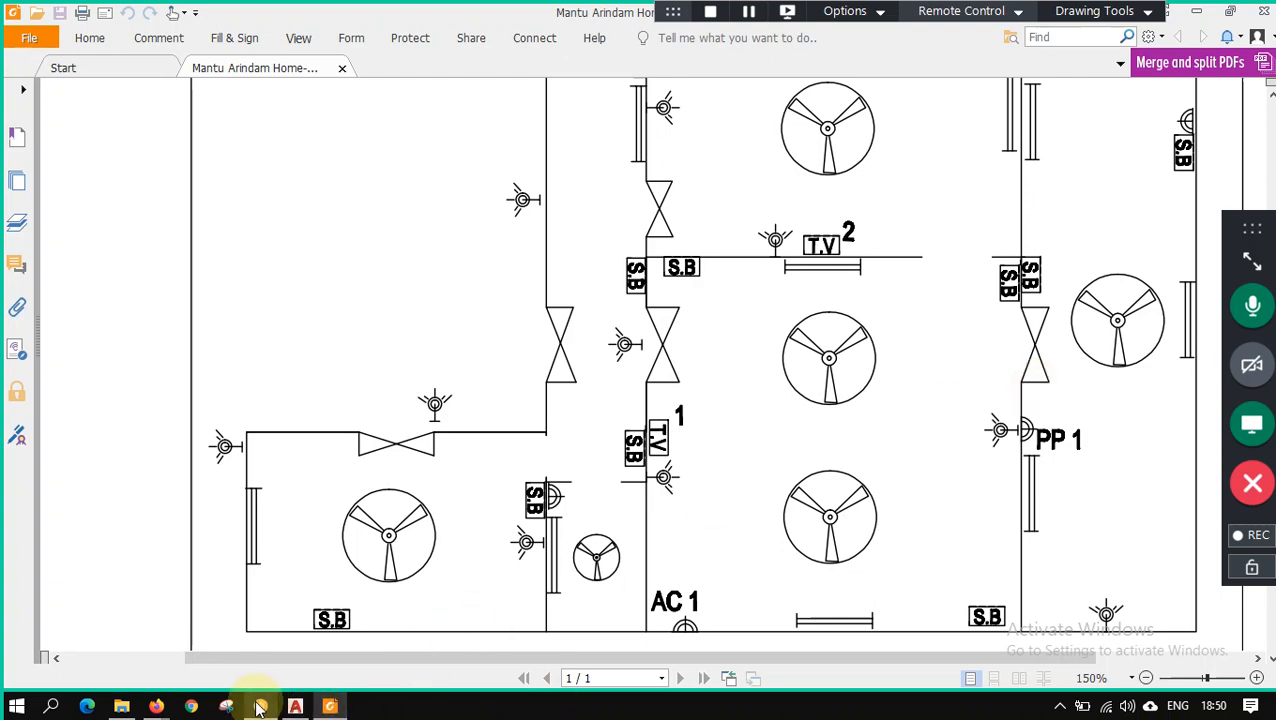
Switch to the AutoCAD drawing and set the linetype of the door swing arc in the upper-left room to DOT.
{"action": "left_click", "coordinate": [295, 706]}
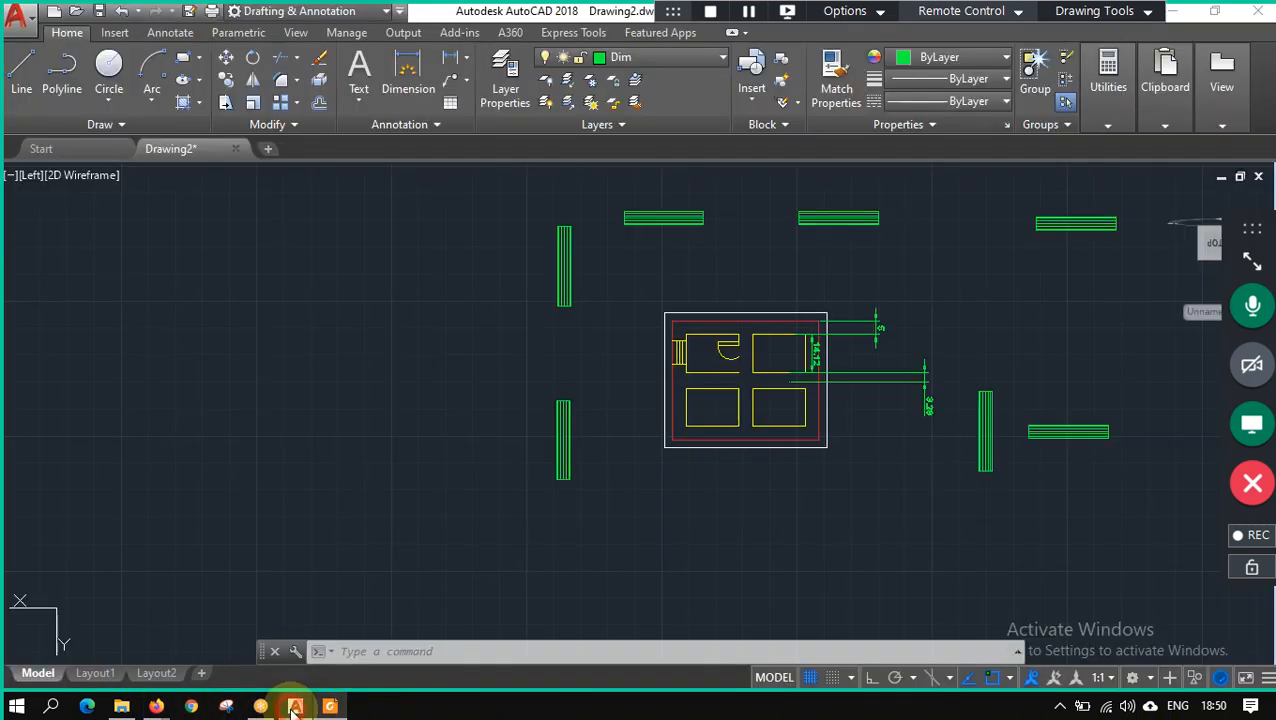
{"action": "scroll", "coordinate": [720, 345], "scroll_direction": "up", "scroll_amount": 8}
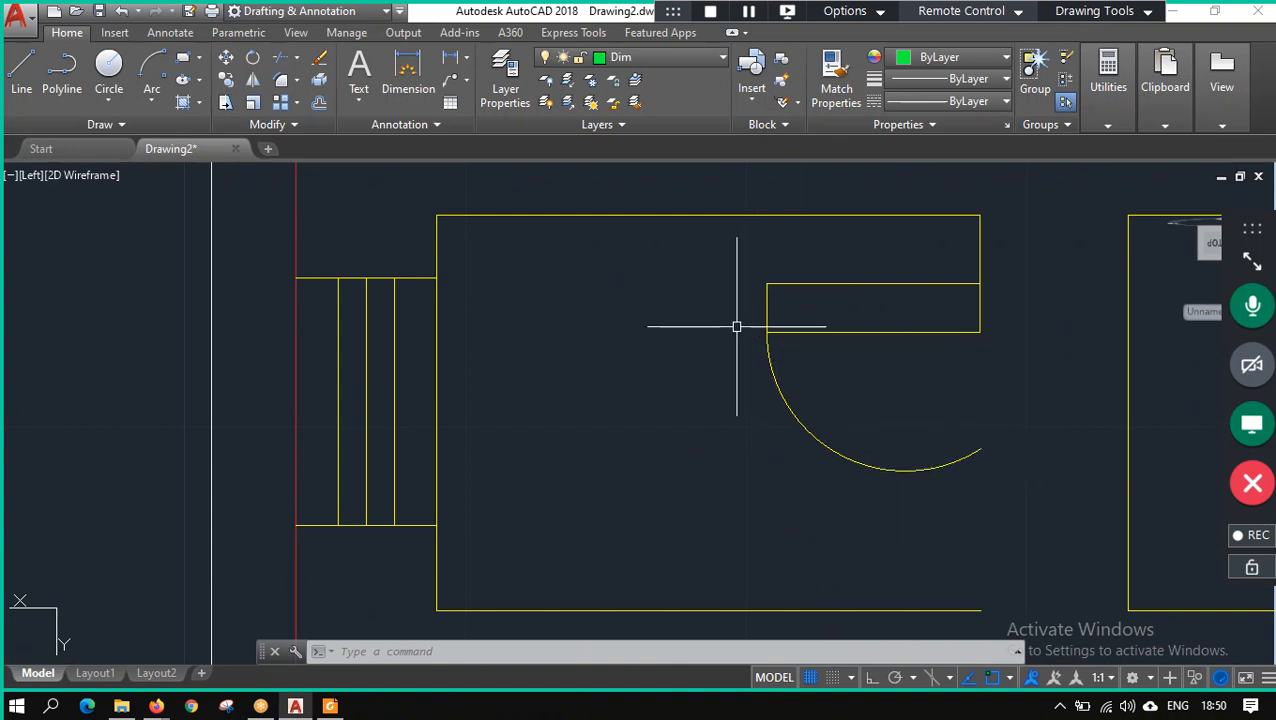
{"action": "left_click", "coordinate": [790, 400]}
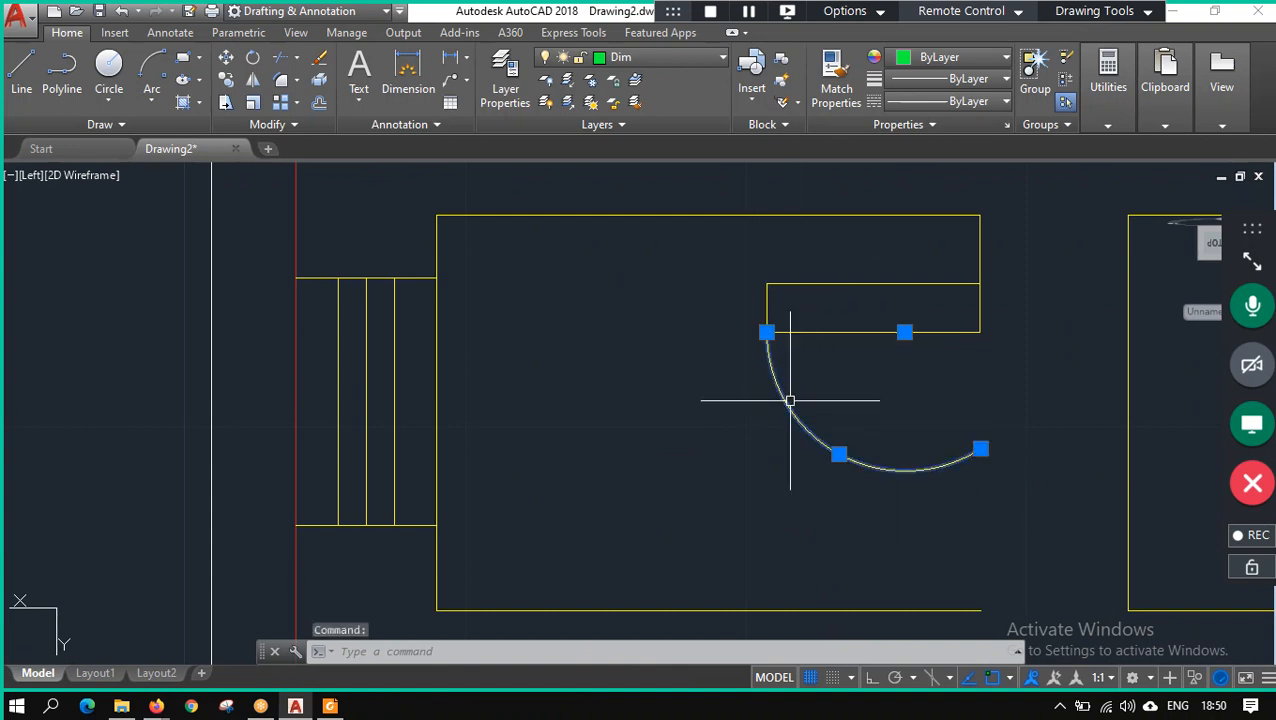
{"action": "left_click", "coordinate": [997, 103]}
{"action": "left_click", "coordinate": [955, 195]}
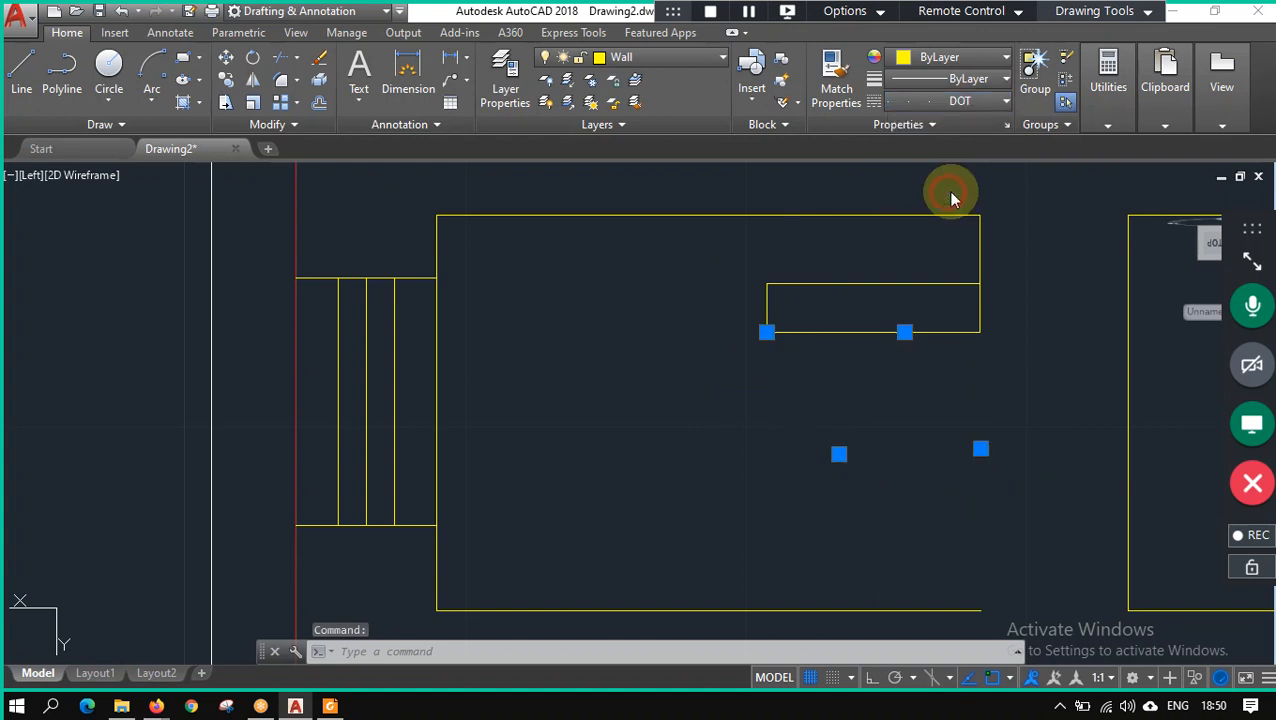
Load the ISO dash linetype ACAD_ISO02W100 from acadiso.lin and make it the current linetype.
{"action": "left_click", "coordinate": [983, 102]}
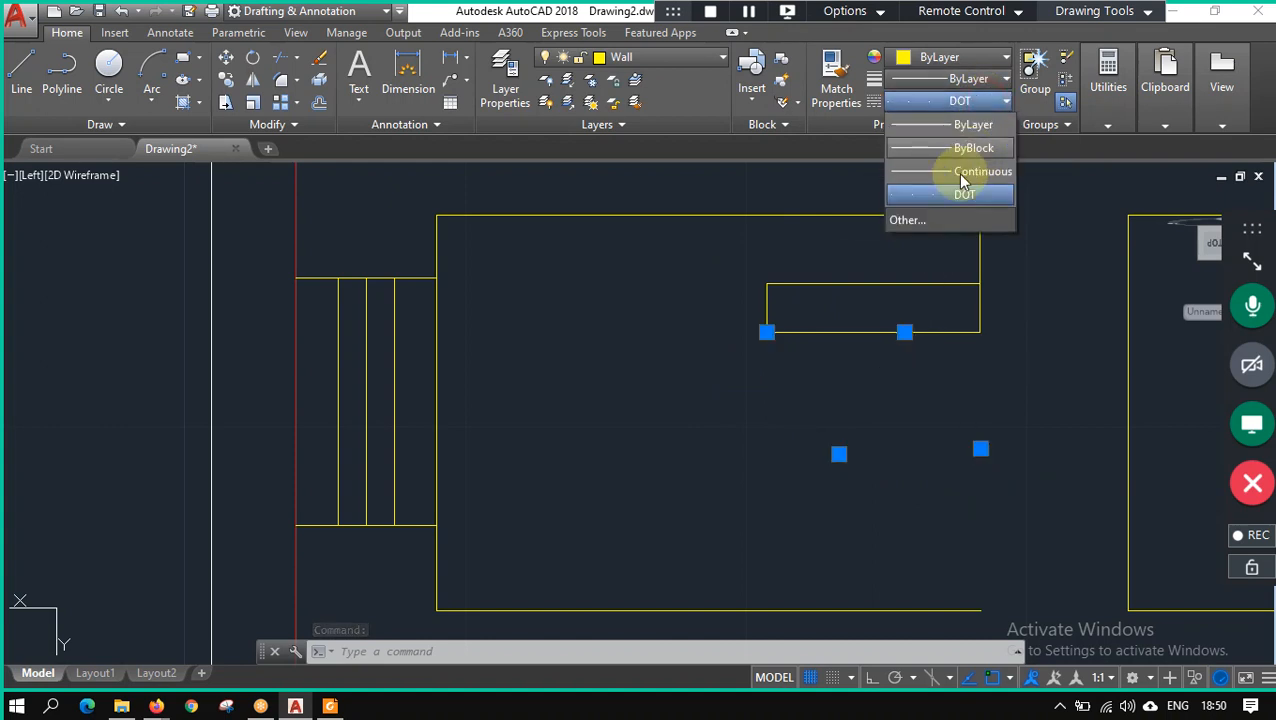
{"action": "left_click", "coordinate": [960, 222]}
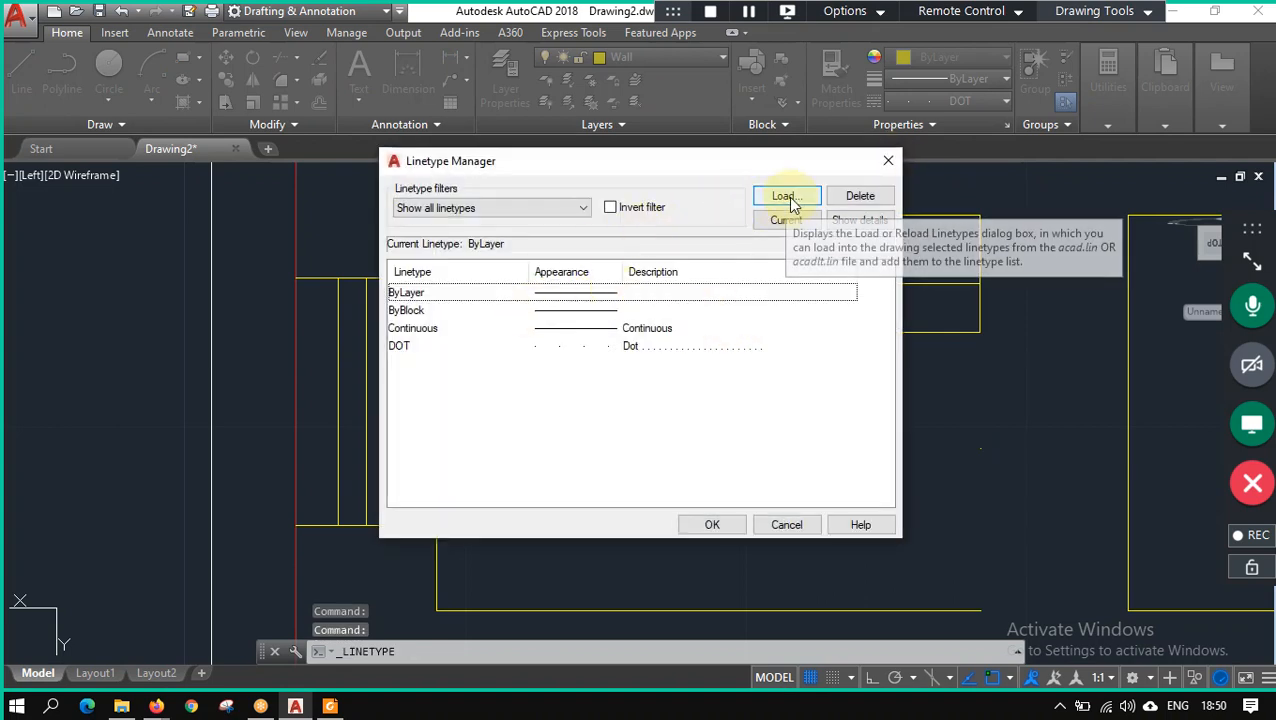
{"action": "left_click", "coordinate": [786, 198]}
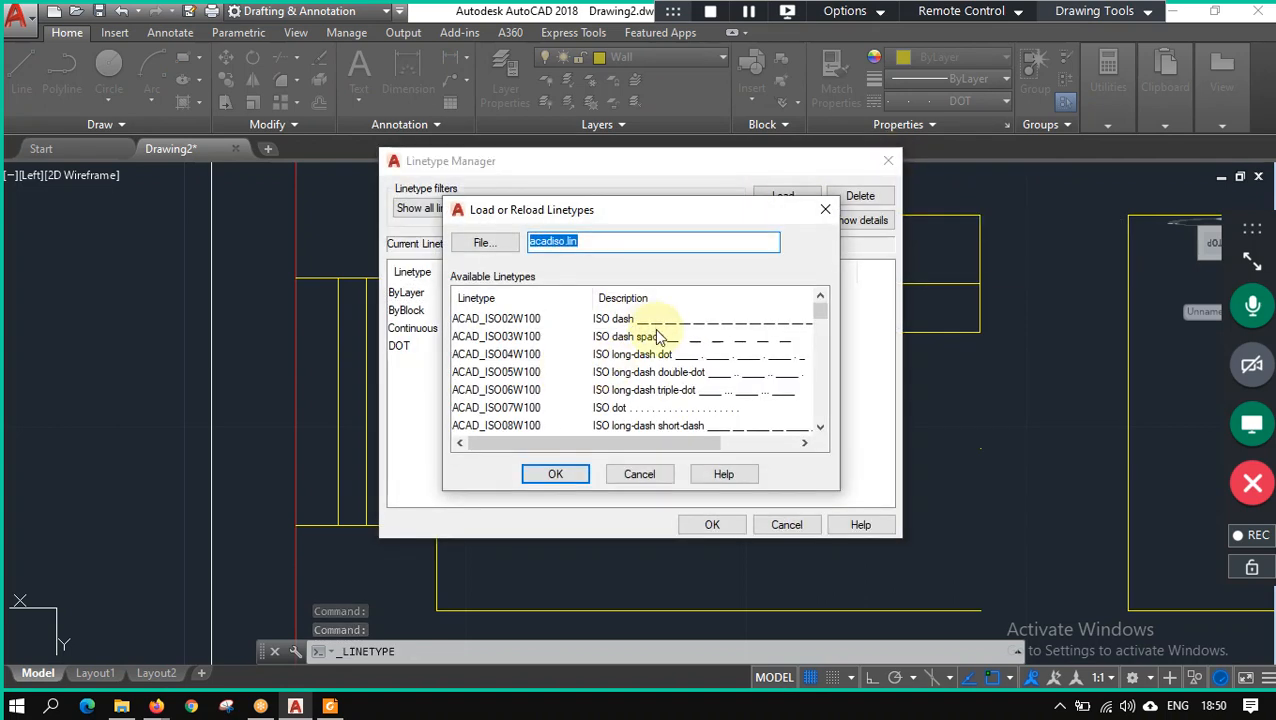
{"action": "left_click", "coordinate": [660, 319]}
{"action": "left_click", "coordinate": [558, 474]}
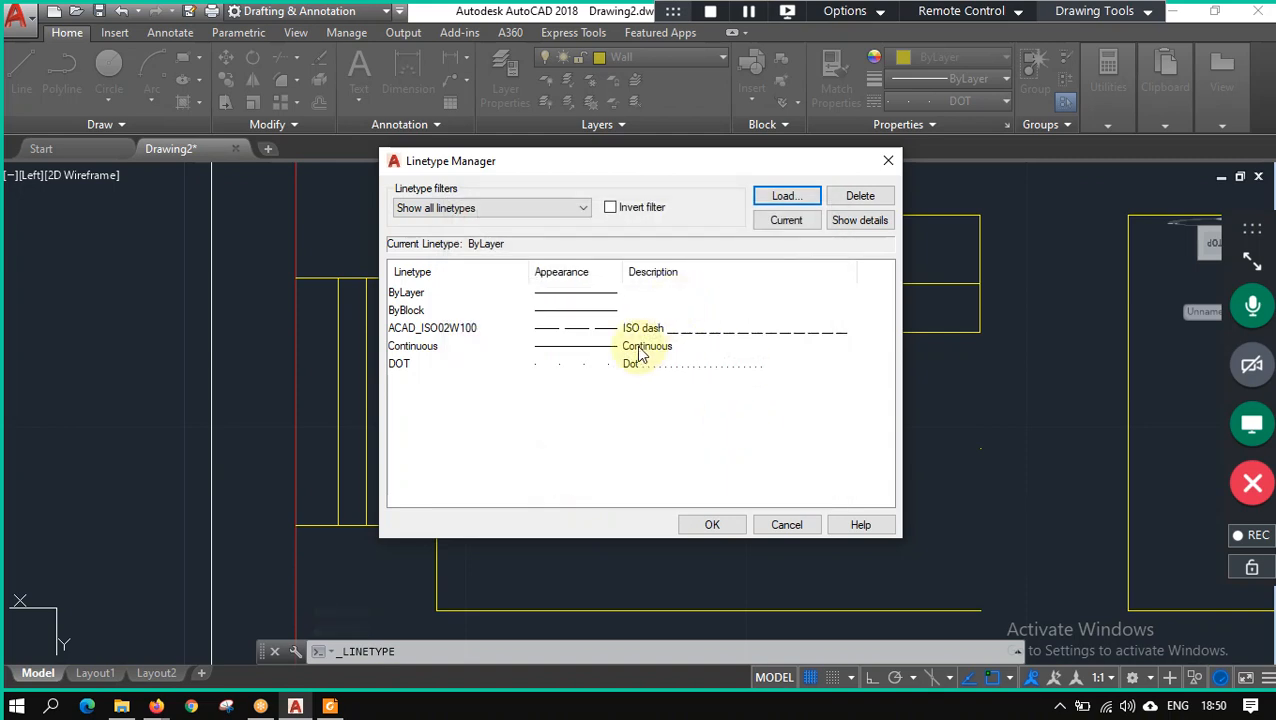
{"action": "left_click", "coordinate": [628, 330]}
{"action": "left_click", "coordinate": [787, 222]}
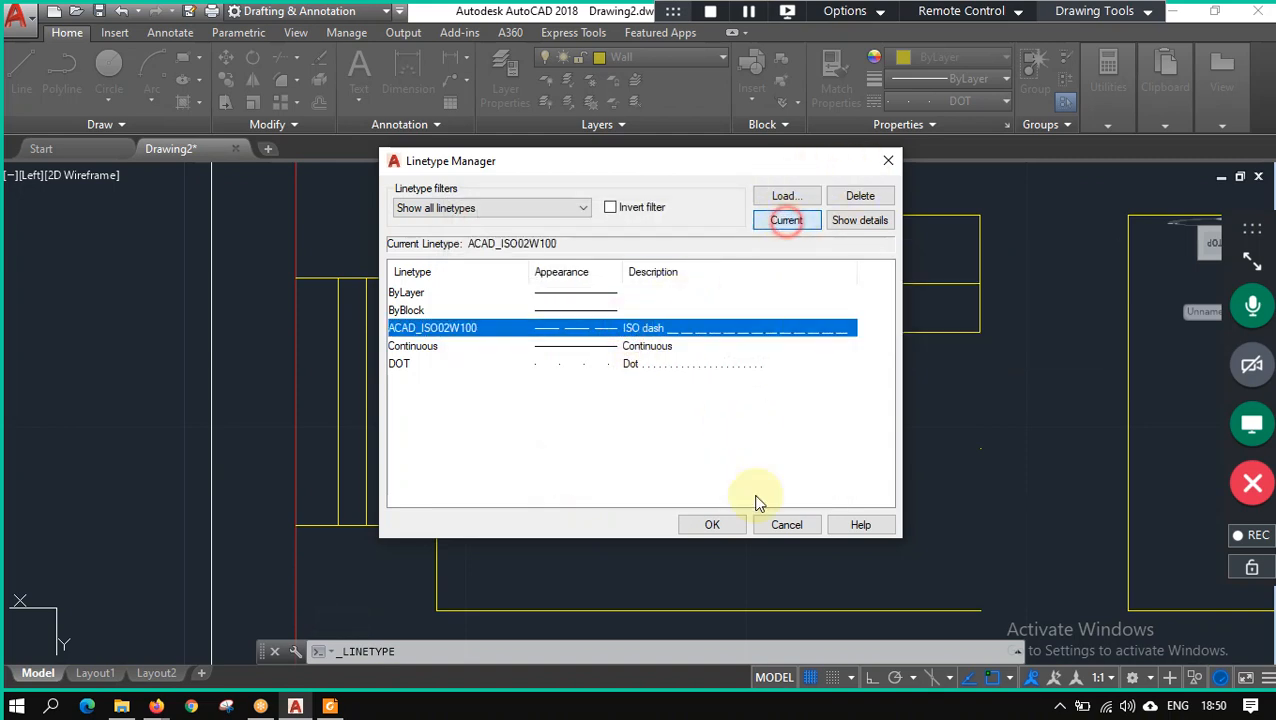
{"action": "left_click", "coordinate": [712, 527]}
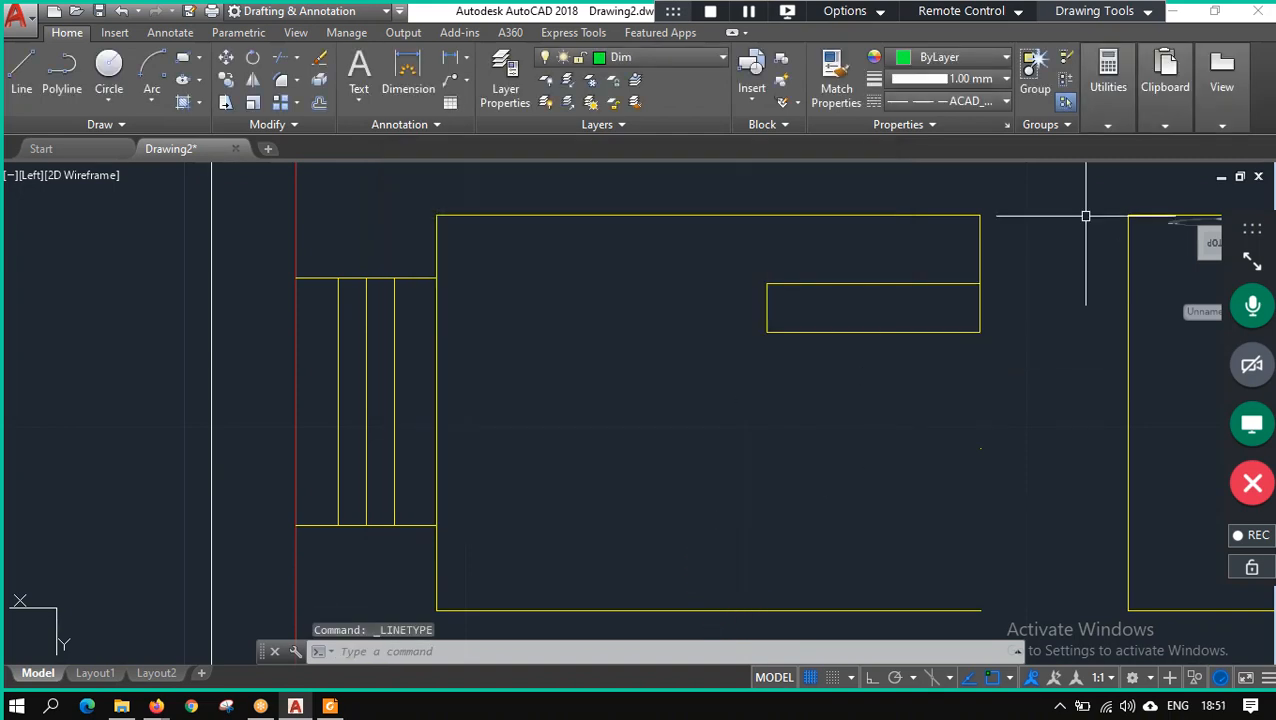
{"action": "left_click", "coordinate": [887, 427]}
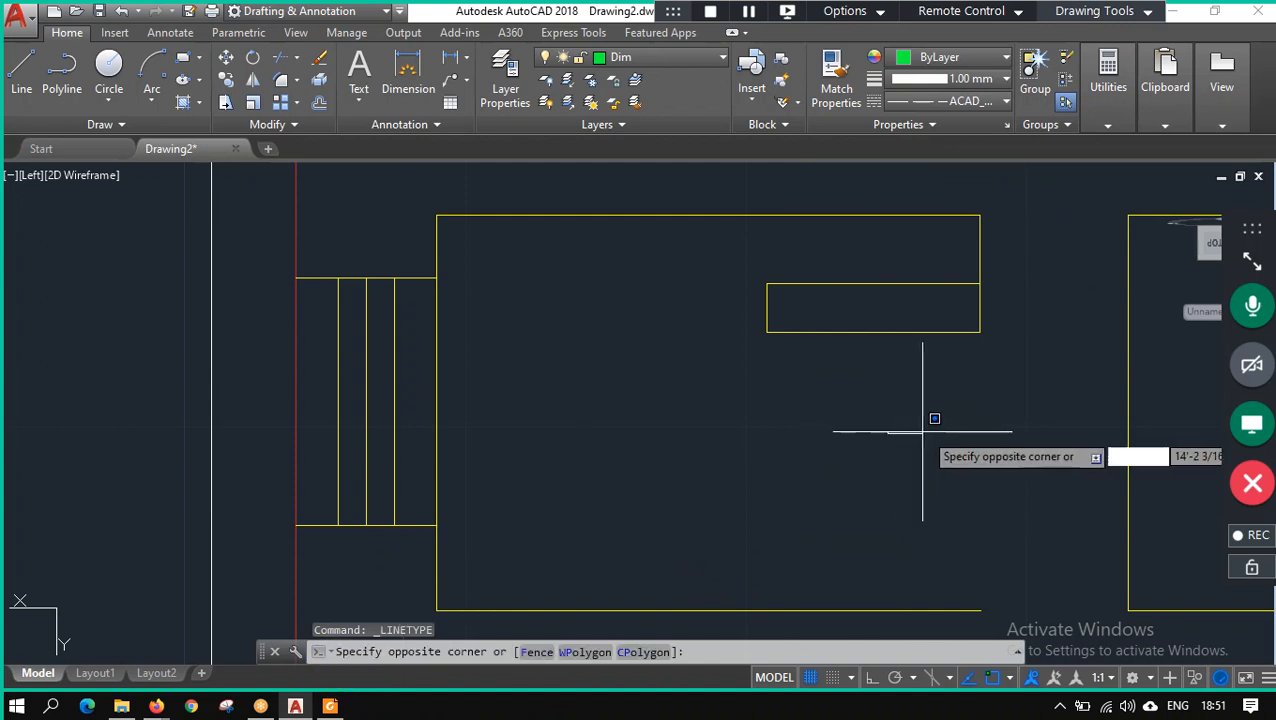
{"action": "left_click", "coordinate": [993, 463]}
{"action": "left_click", "coordinate": [981, 449]}
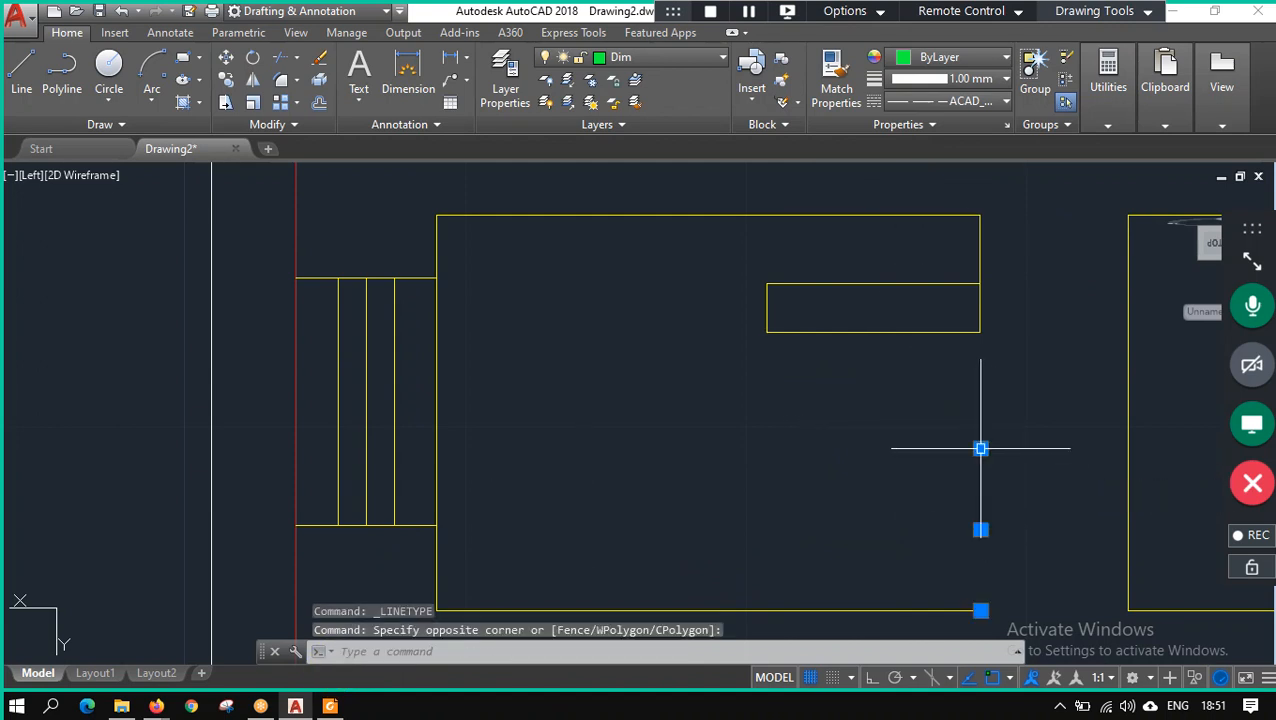
{"action": "left_click", "coordinate": [858, 396]}
{"action": "key", "text": "Escape"}
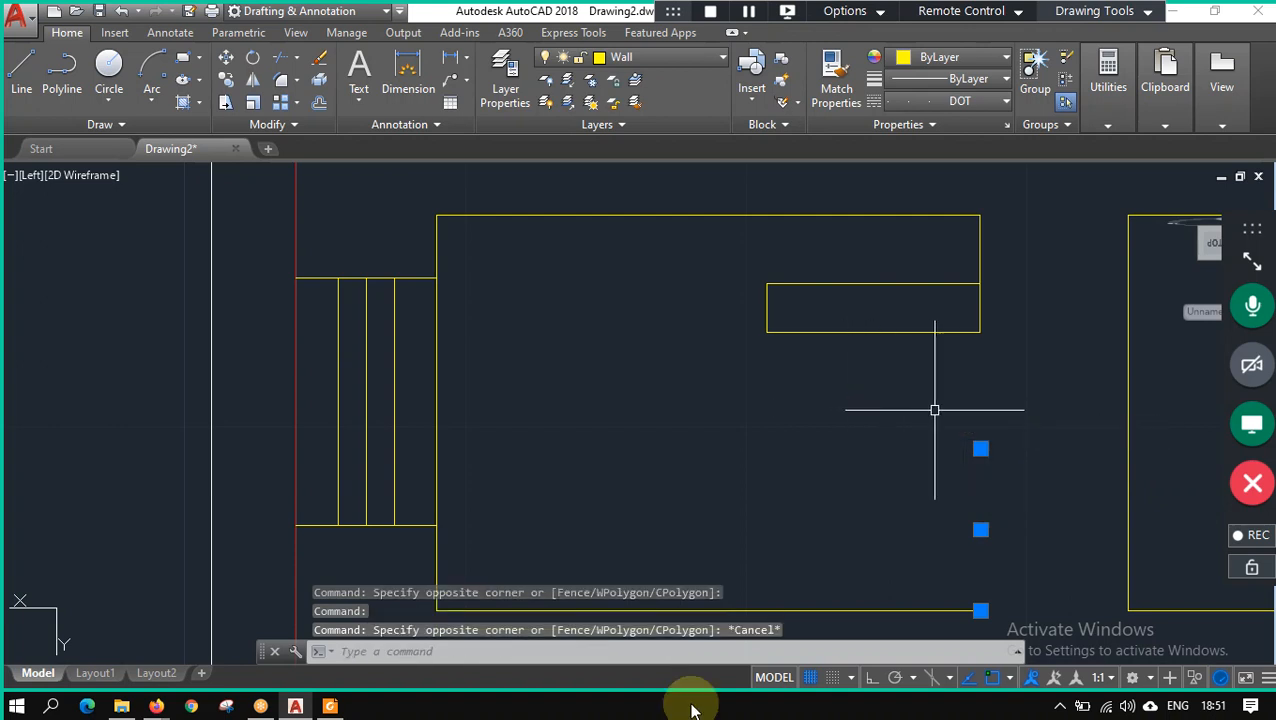
Switch to the reference PDF plan and examine the room openings, doors and nearby S.B, T.V, lamp and fan symbols.
{"action": "left_click", "coordinate": [329, 706]}
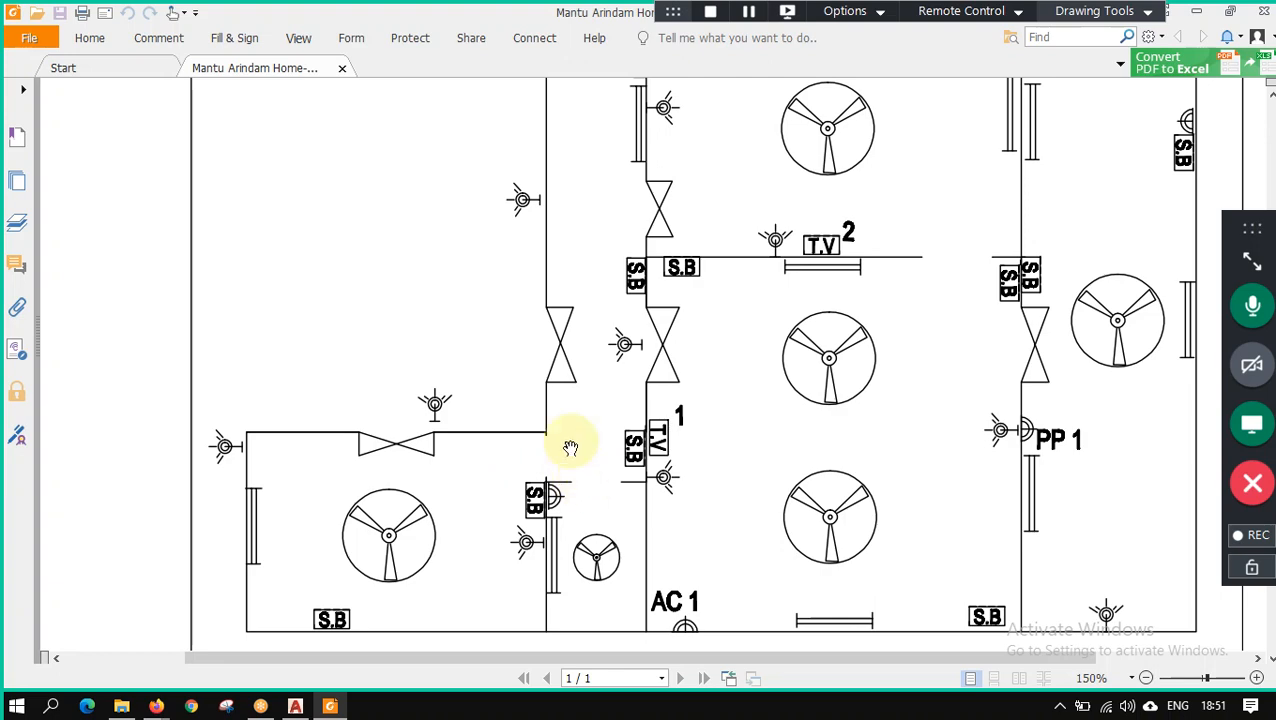
{"action": "scroll", "coordinate": [608, 494], "scroll_direction": "up", "scroll_amount": 2}
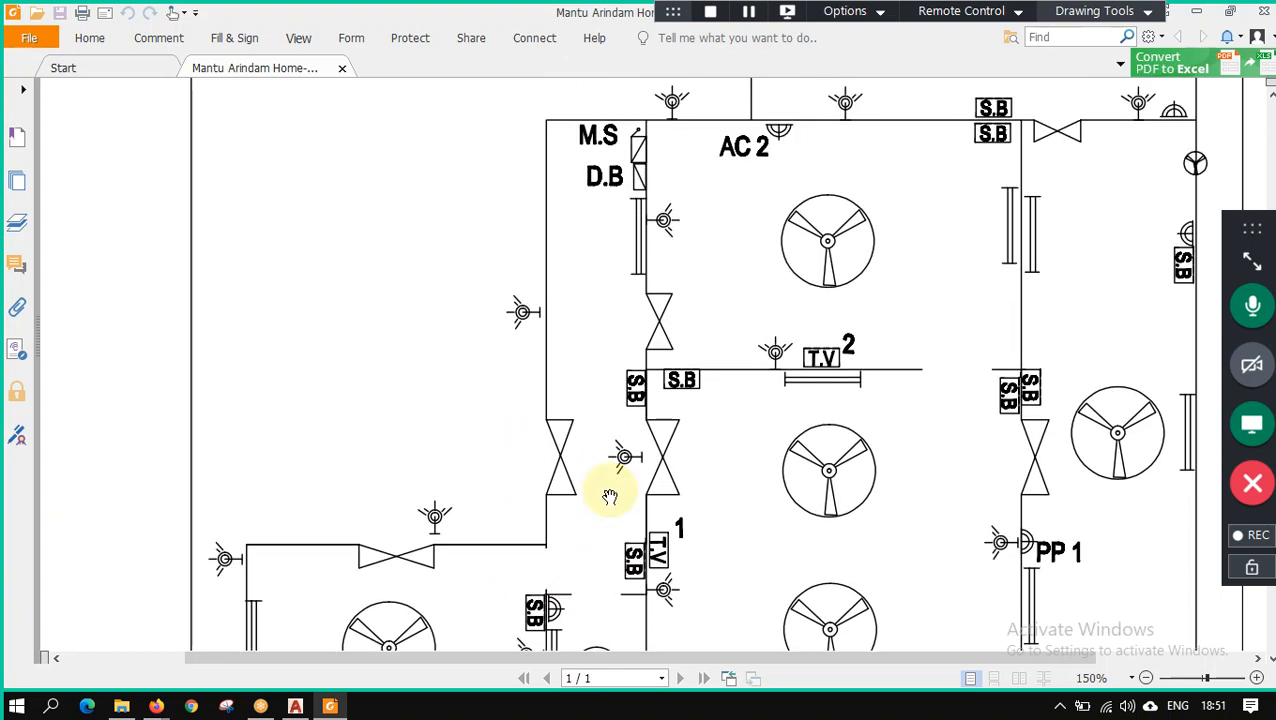
{"action": "scroll", "coordinate": [630, 480], "scroll_direction": "down", "scroll_amount": 2}
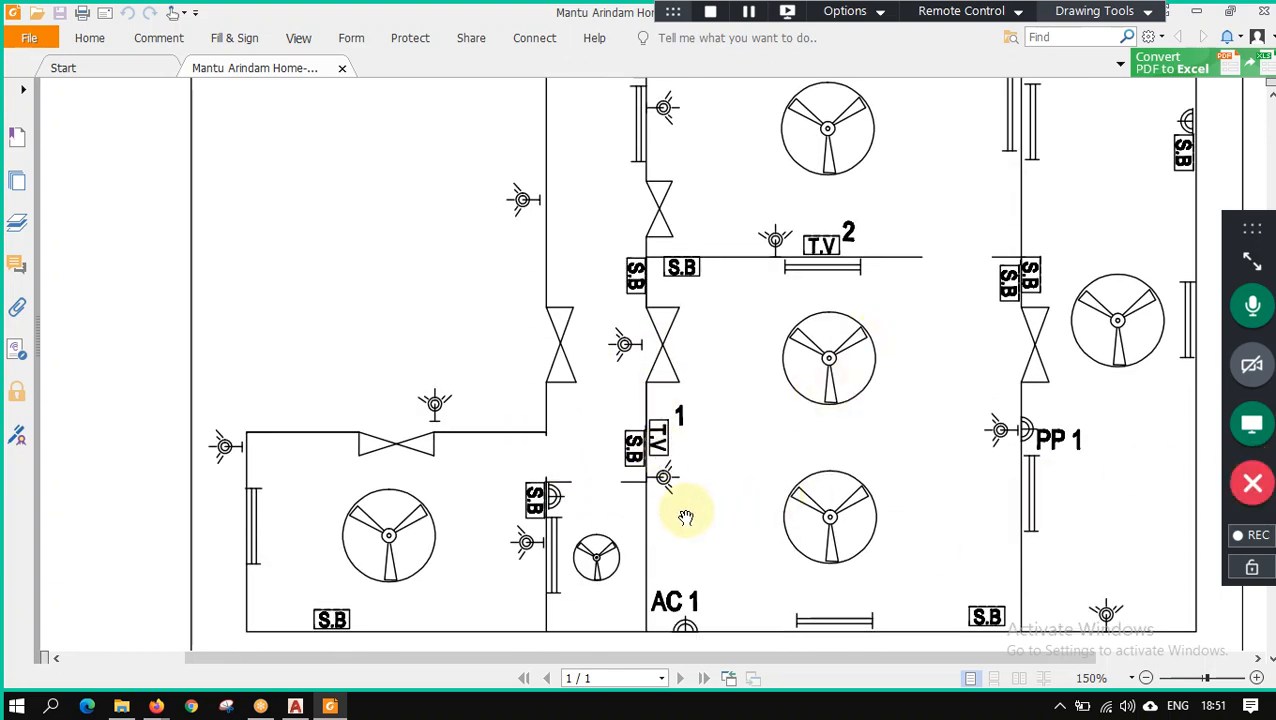
{"action": "scroll", "coordinate": [661, 478], "scroll_direction": "up", "scroll_amount": 1, "text": "ctrl"}
{"action": "scroll", "coordinate": [597, 460], "scroll_direction": "up", "scroll_amount": 1, "text": "ctrl"}
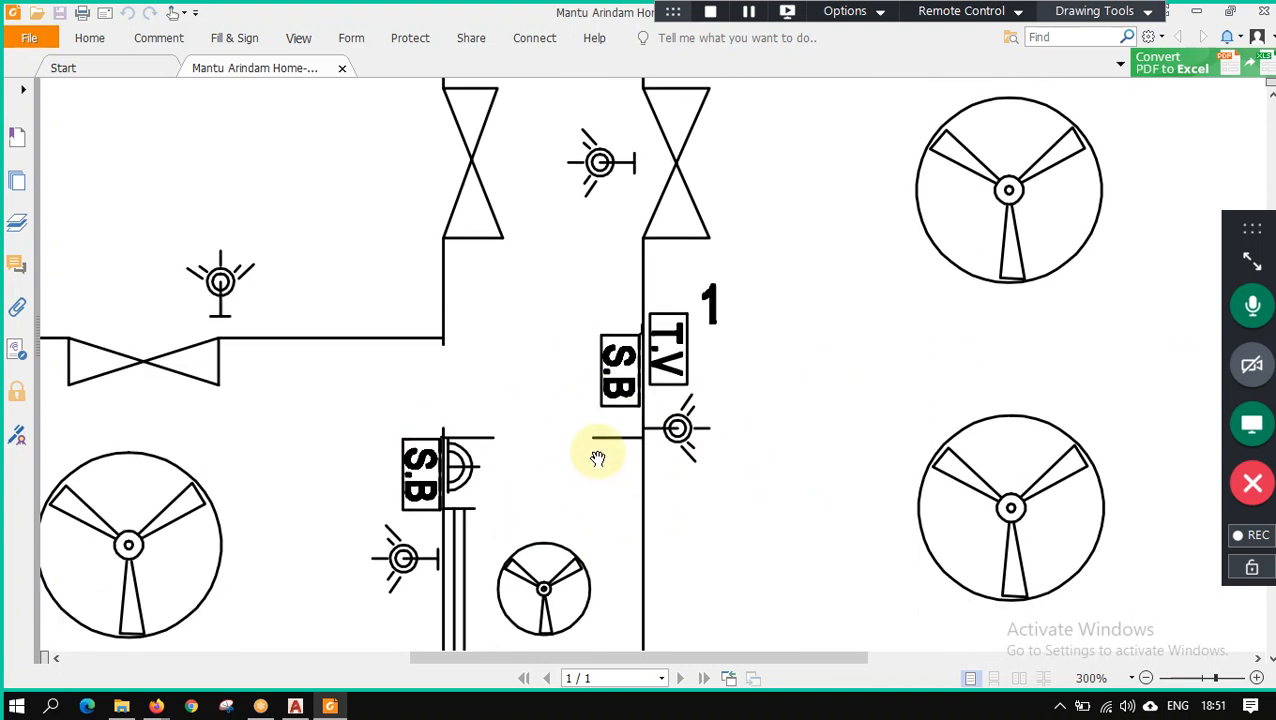
{"action": "scroll", "coordinate": [560, 480], "scroll_direction": "down", "scroll_amount": 2}
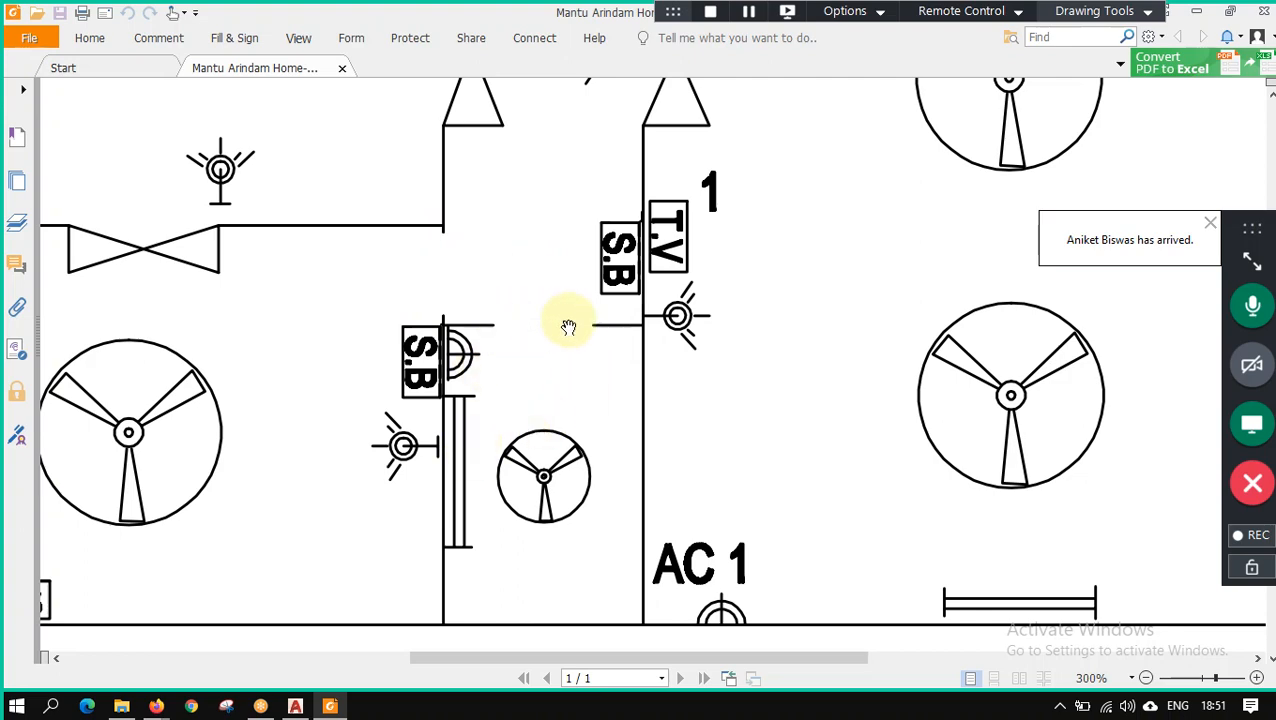
{"action": "scroll", "coordinate": [500, 290], "scroll_direction": "up", "scroll_amount": 1}
{"action": "scroll", "coordinate": [582, 300], "scroll_direction": "down", "scroll_amount": 1}
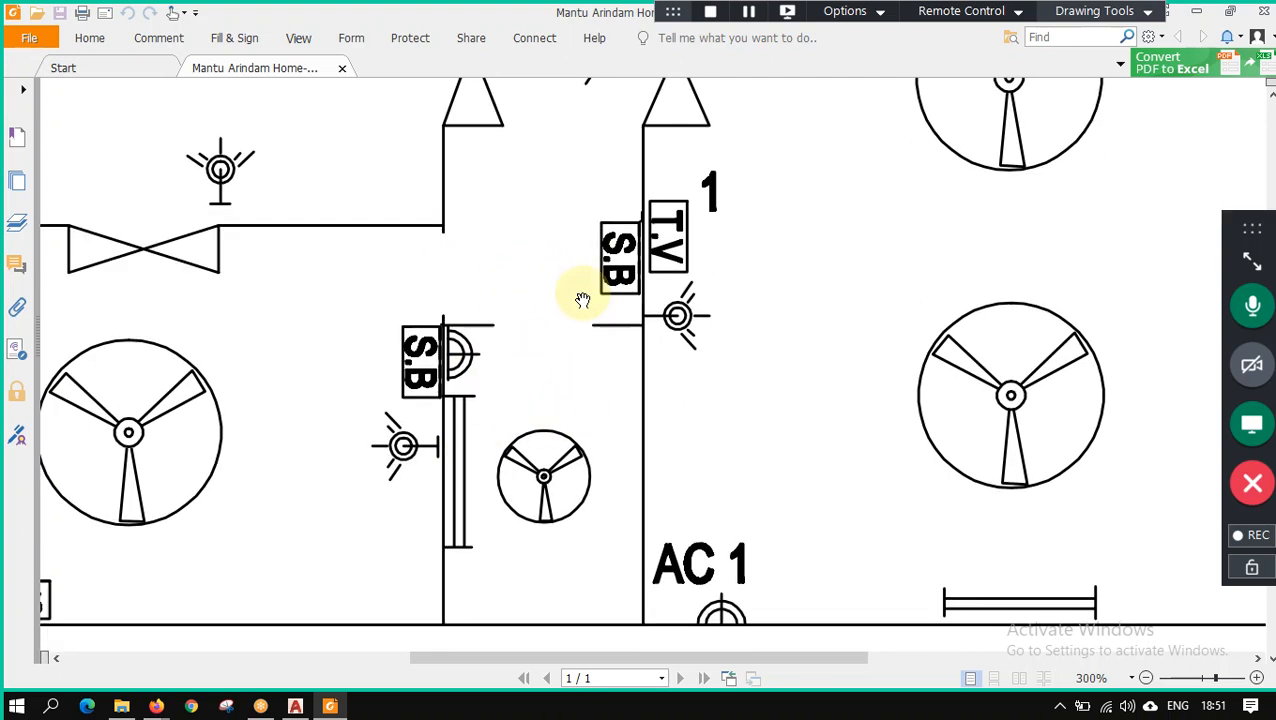
{"action": "scroll", "coordinate": [582, 300], "scroll_direction": "up", "scroll_amount": 5}
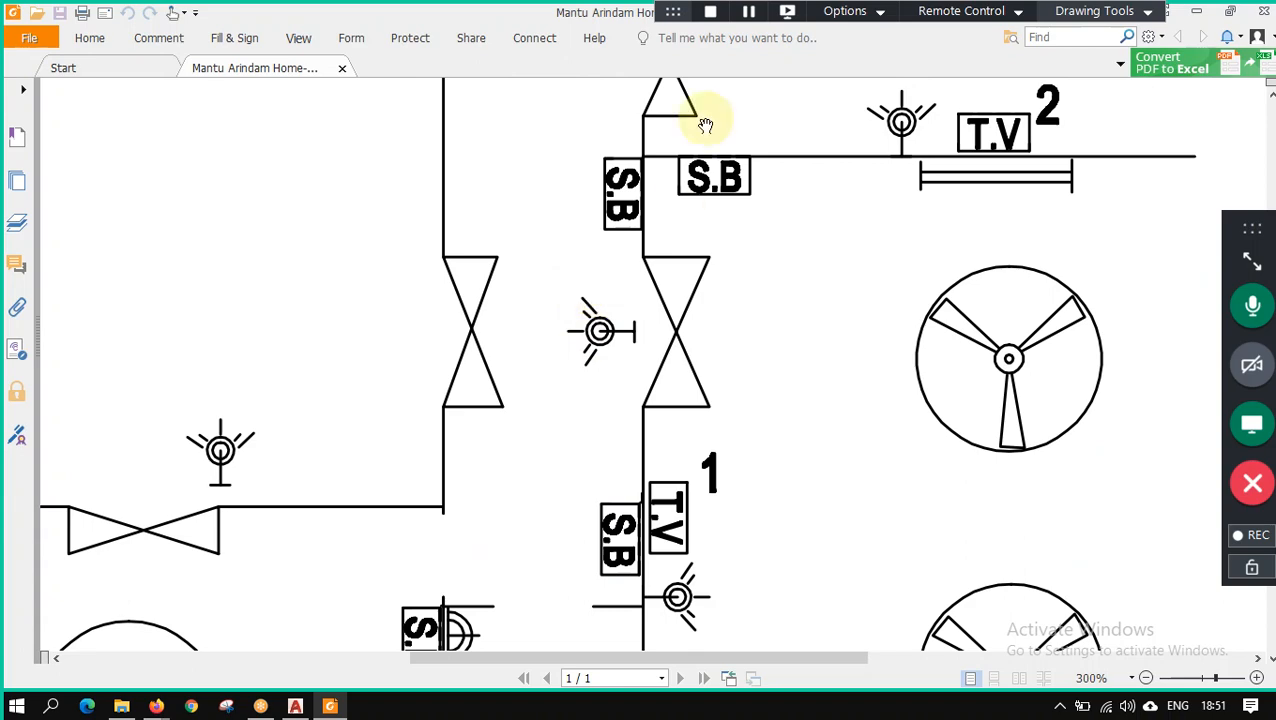
{"action": "scroll", "coordinate": [728, 259], "scroll_direction": "down", "scroll_amount": 2, "text": "ctrl"}
{"action": "scroll", "coordinate": [799, 214], "scroll_direction": "up", "scroll_amount": 4}
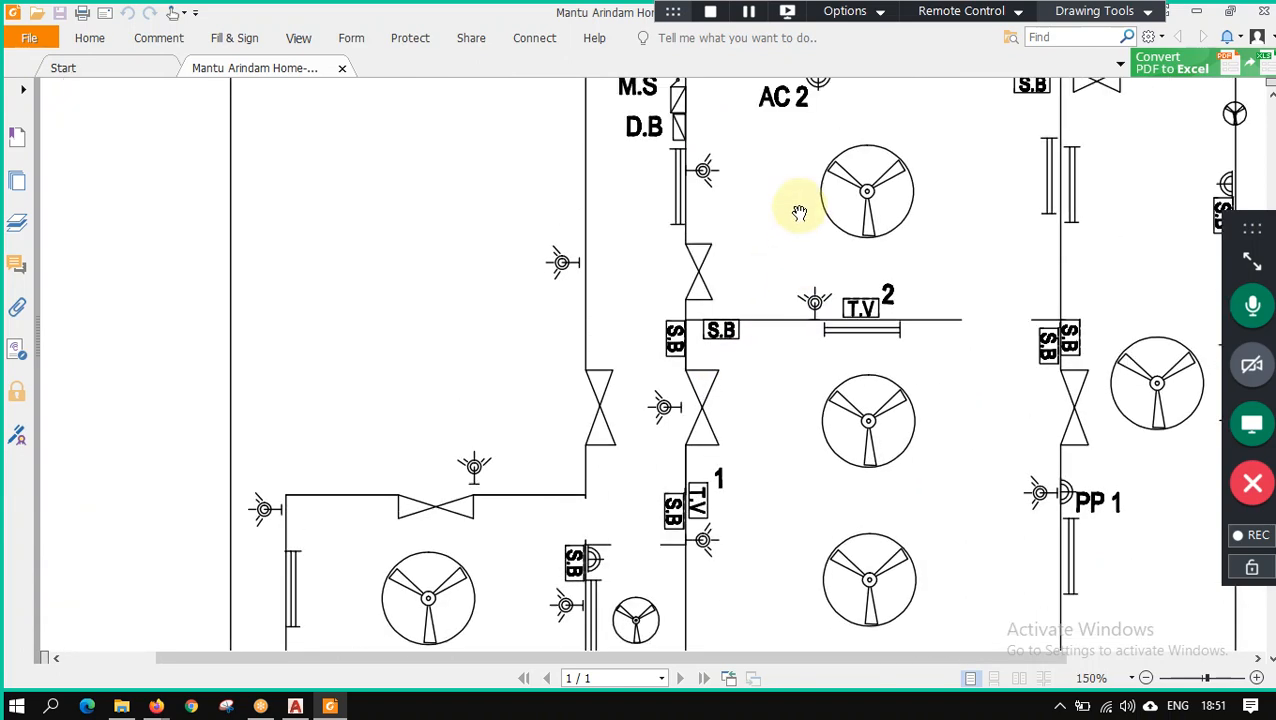
{"action": "scroll", "coordinate": [799, 212], "scroll_direction": "down", "scroll_amount": 1}
{"action": "scroll", "coordinate": [799, 212], "scroll_direction": "up", "scroll_amount": 1}
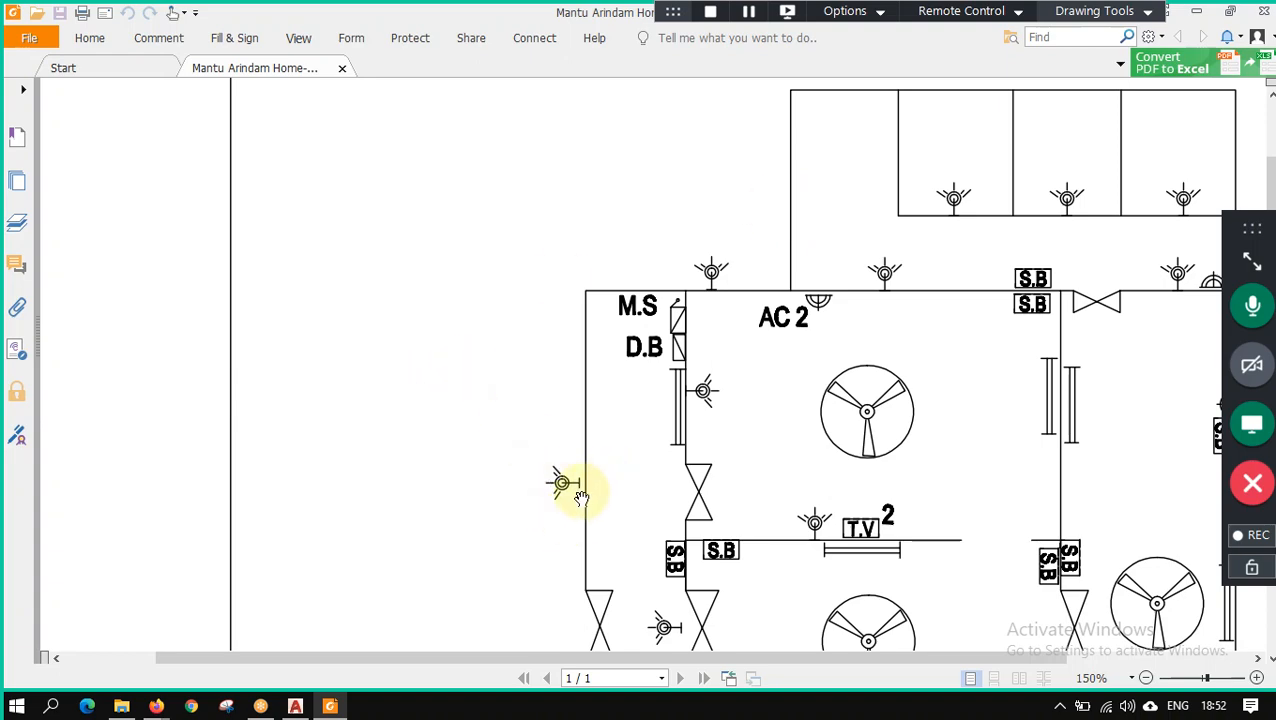
Examine the lamp symbol beside the outer wall near the M.S and D.B room up close in the reference plan.
{"action": "scroll", "coordinate": [581, 497], "scroll_direction": "up", "scroll_amount": 4, "text": "ctrl"}
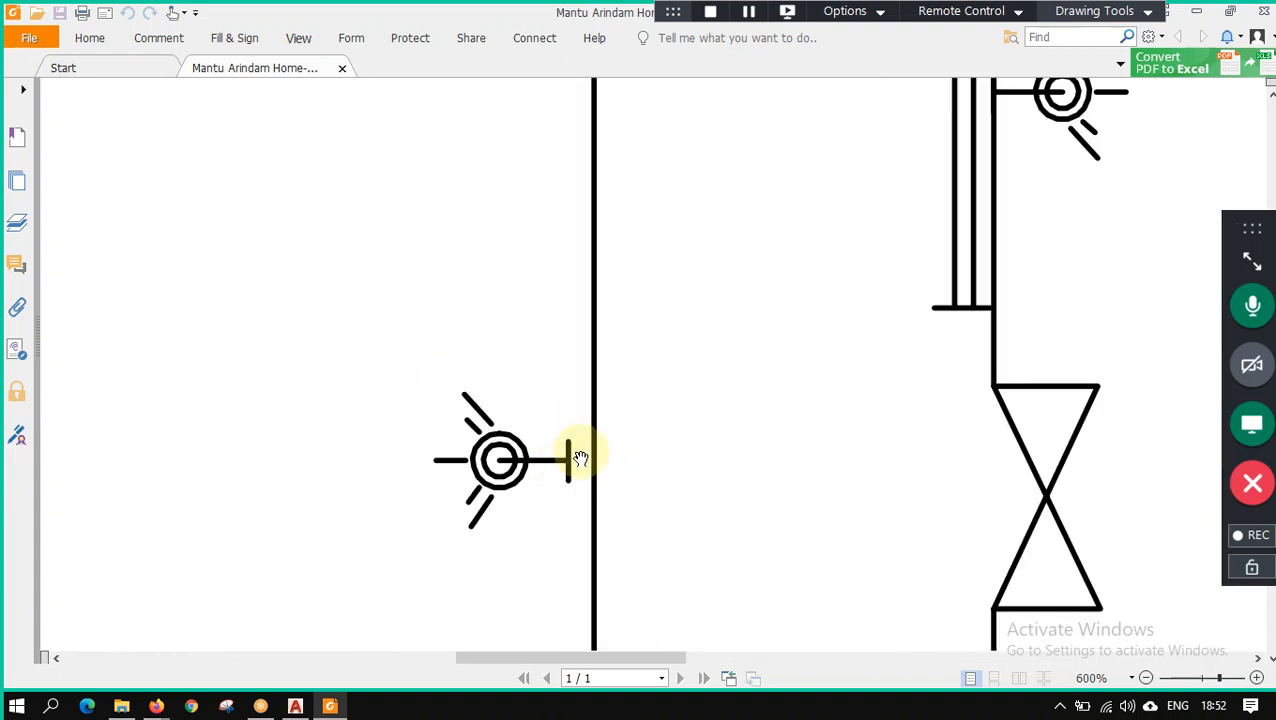
{"action": "scroll", "coordinate": [581, 459], "scroll_direction": "down", "scroll_amount": 5, "text": "ctrl"}
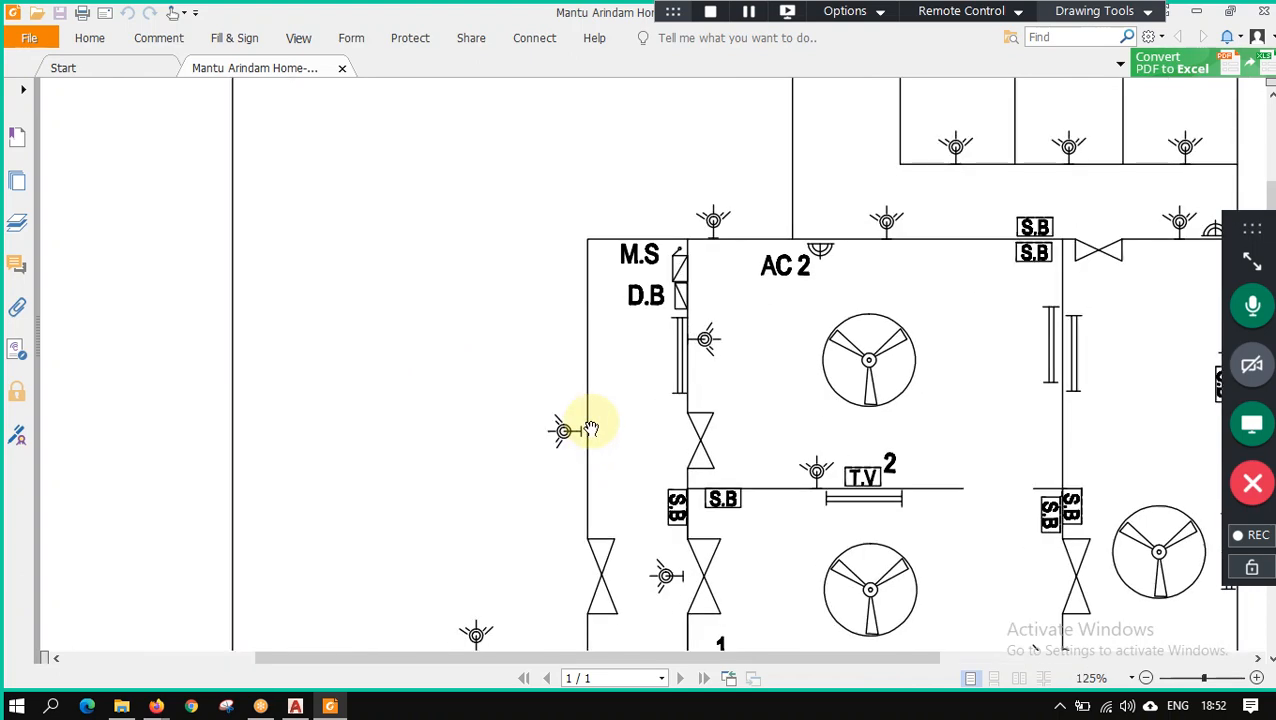
{"action": "scroll", "coordinate": [590, 428], "scroll_direction": "up", "scroll_amount": 3, "text": "ctrl"}
{"action": "scroll", "coordinate": [590, 428], "scroll_direction": "down", "scroll_amount": 2, "text": "ctrl"}
{"action": "scroll", "coordinate": [592, 429], "scroll_direction": "up", "scroll_amount": 2, "text": "ctrl"}
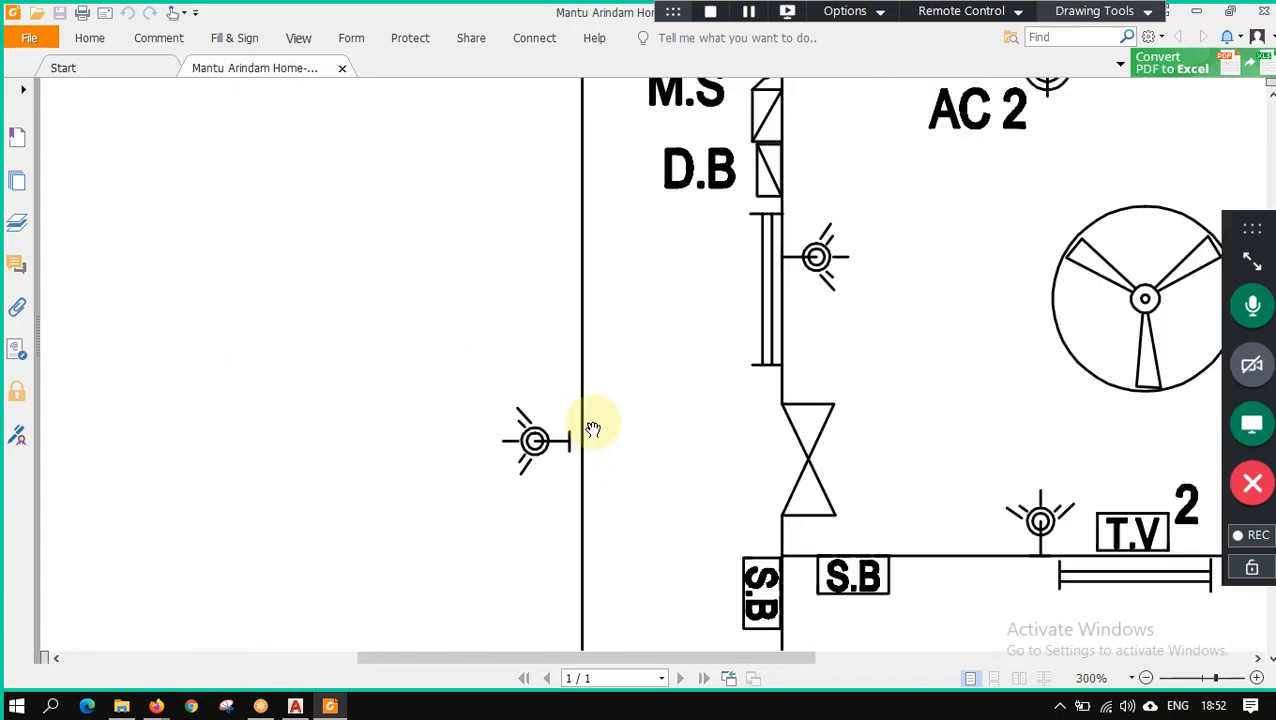
{"action": "scroll", "coordinate": [587, 432], "scroll_direction": "down", "scroll_amount": 2, "text": "ctrl"}
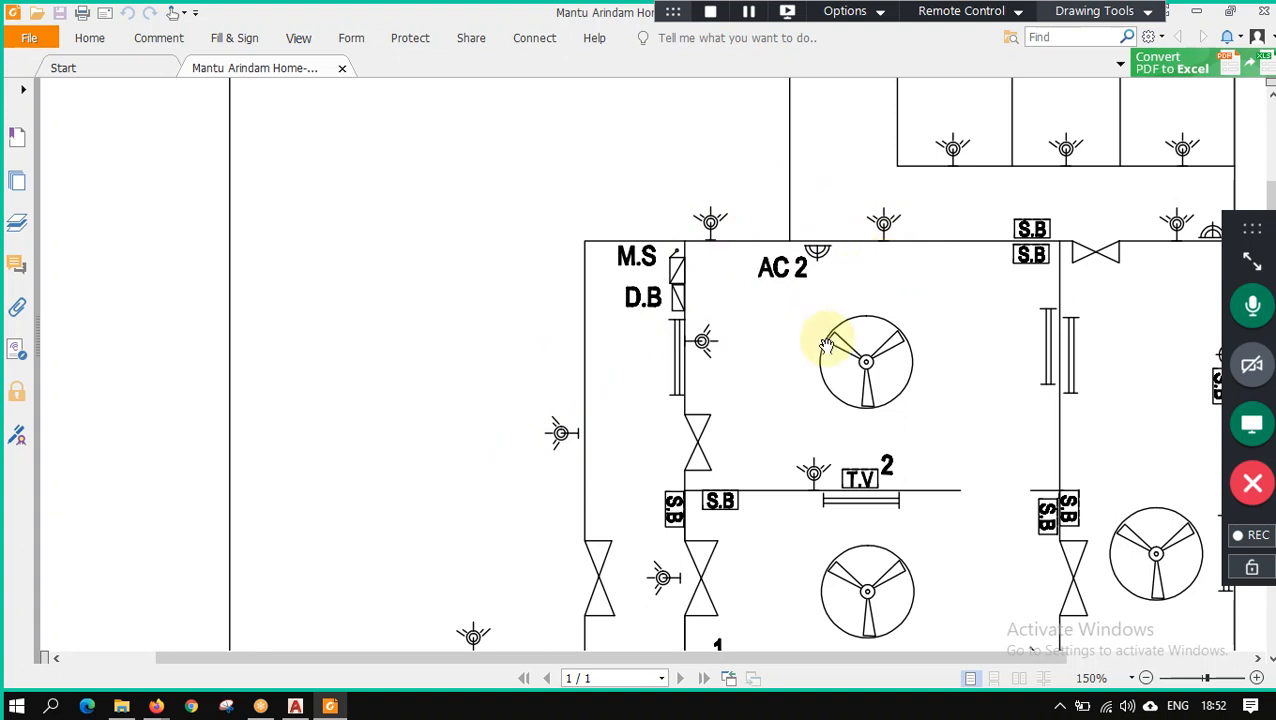
Switch to the AutoCAD drawing and set the current linetype to Continuous, abandoning the unfinished line.
{"action": "left_click", "coordinate": [294, 706]}
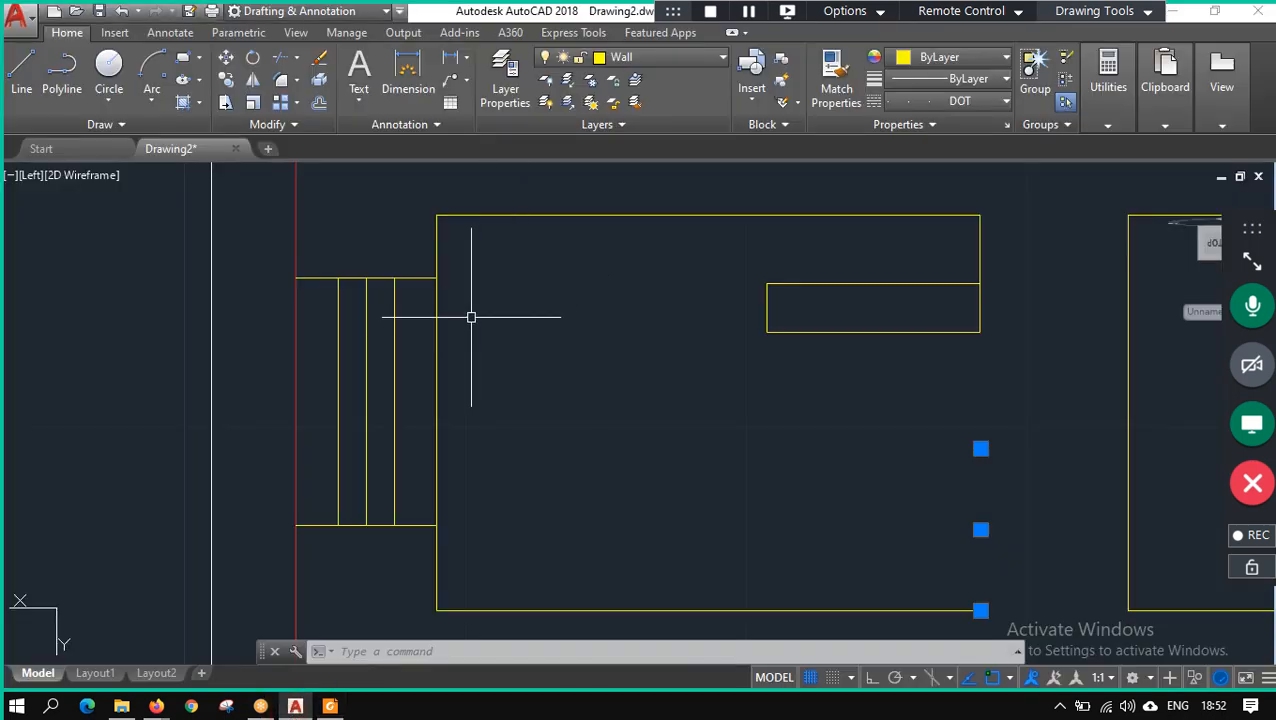
{"action": "scroll", "coordinate": [470, 314], "scroll_direction": "down", "scroll_amount": 4}
{"action": "scroll", "coordinate": [497, 324], "scroll_direction": "down", "scroll_amount": 3}
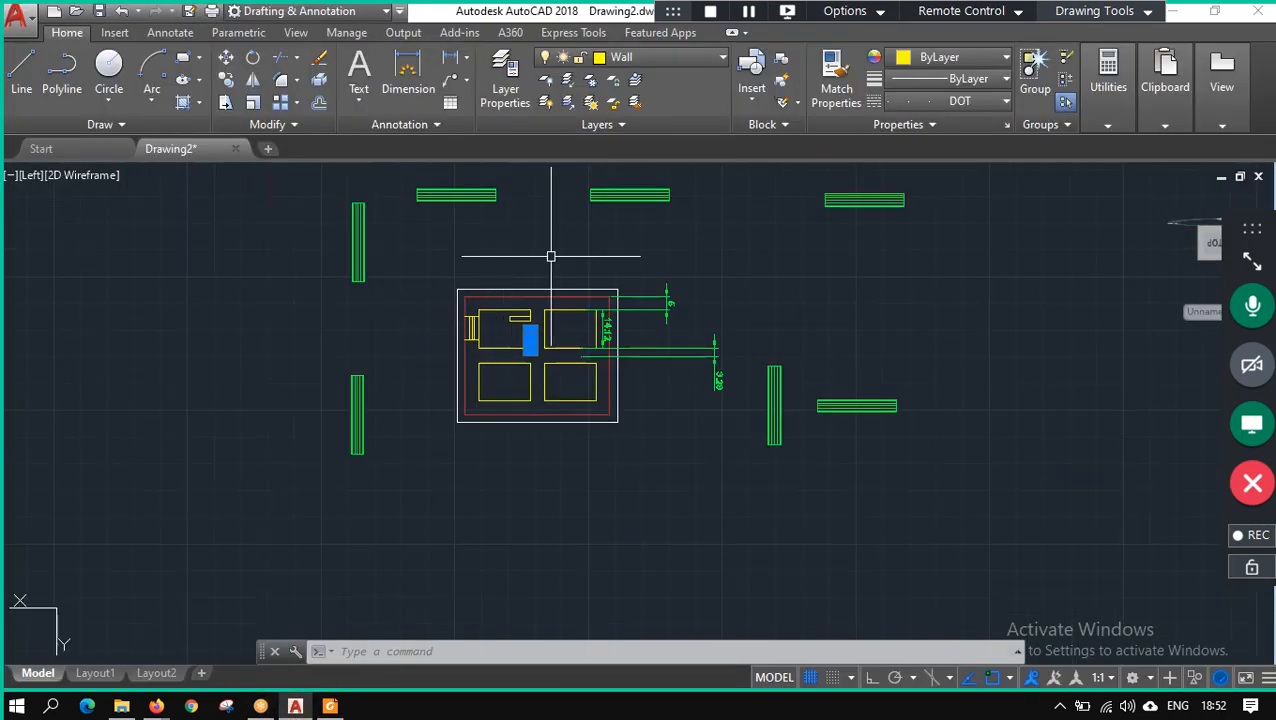
{"action": "left_click", "coordinate": [21, 70]}
{"action": "left_click", "coordinate": [667, 292]}
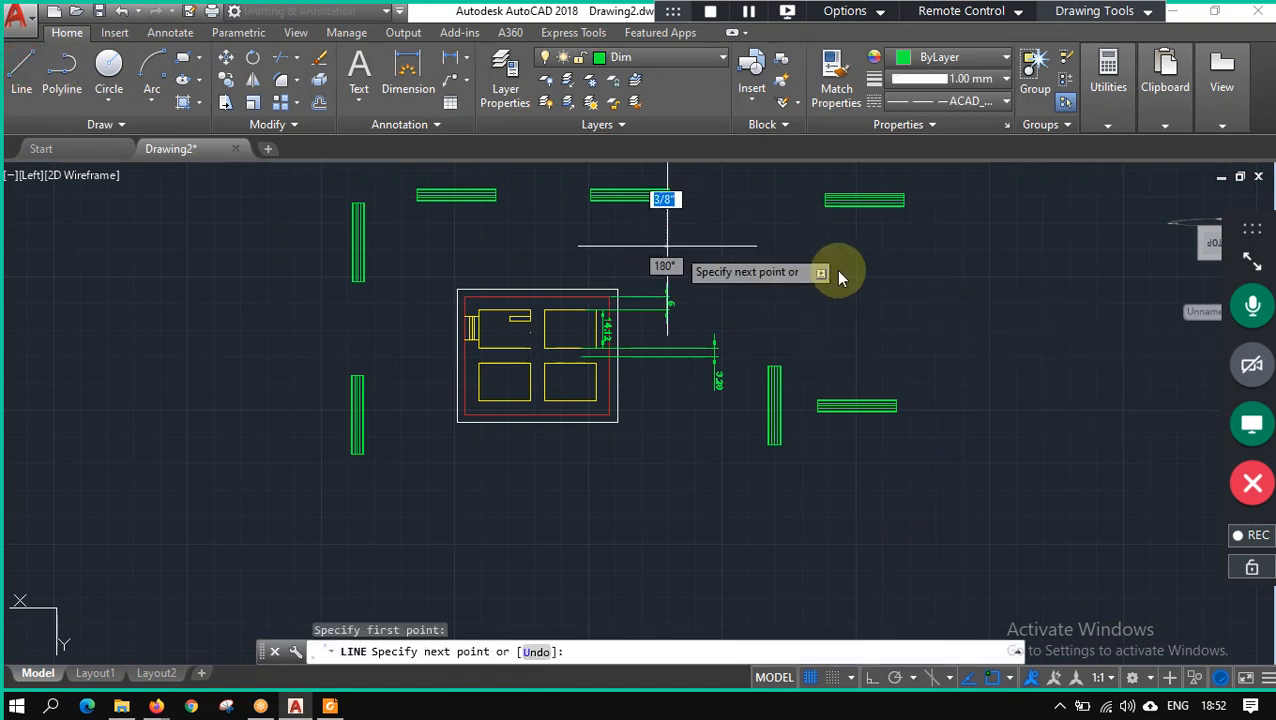
{"action": "left_click", "coordinate": [950, 101]}
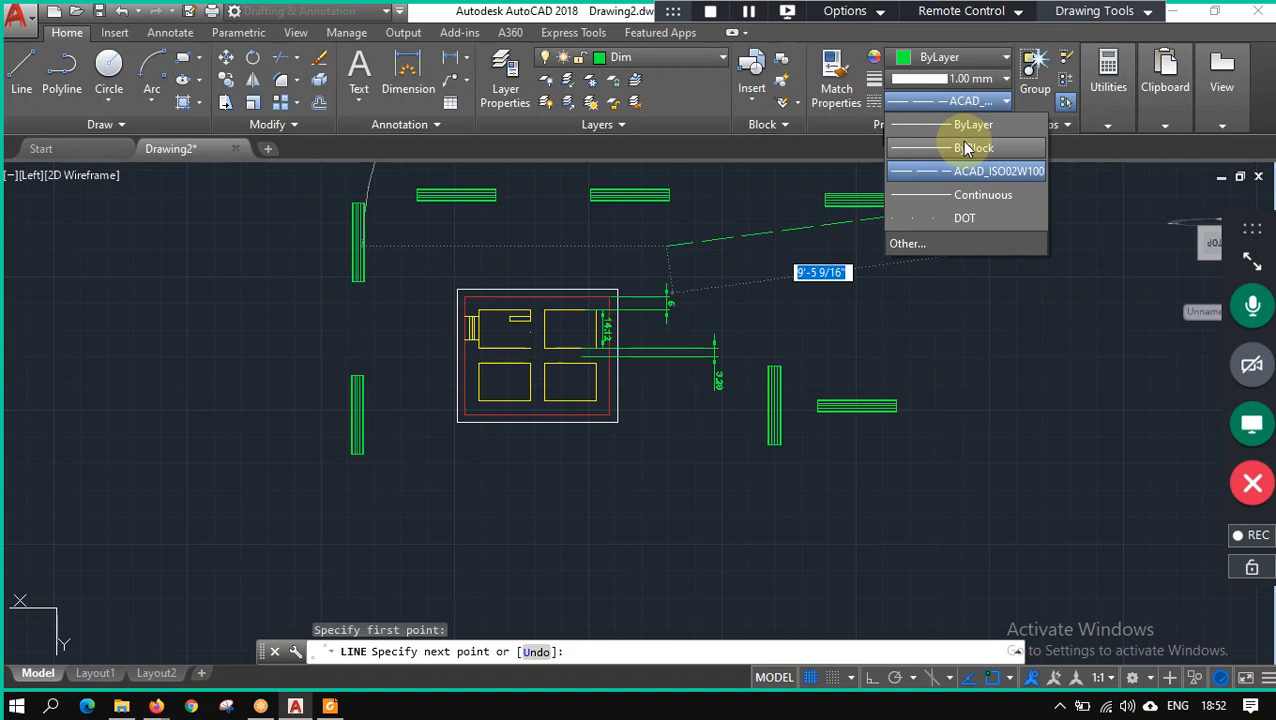
{"action": "left_click", "coordinate": [961, 194]}
{"action": "key", "text": "Escape"}
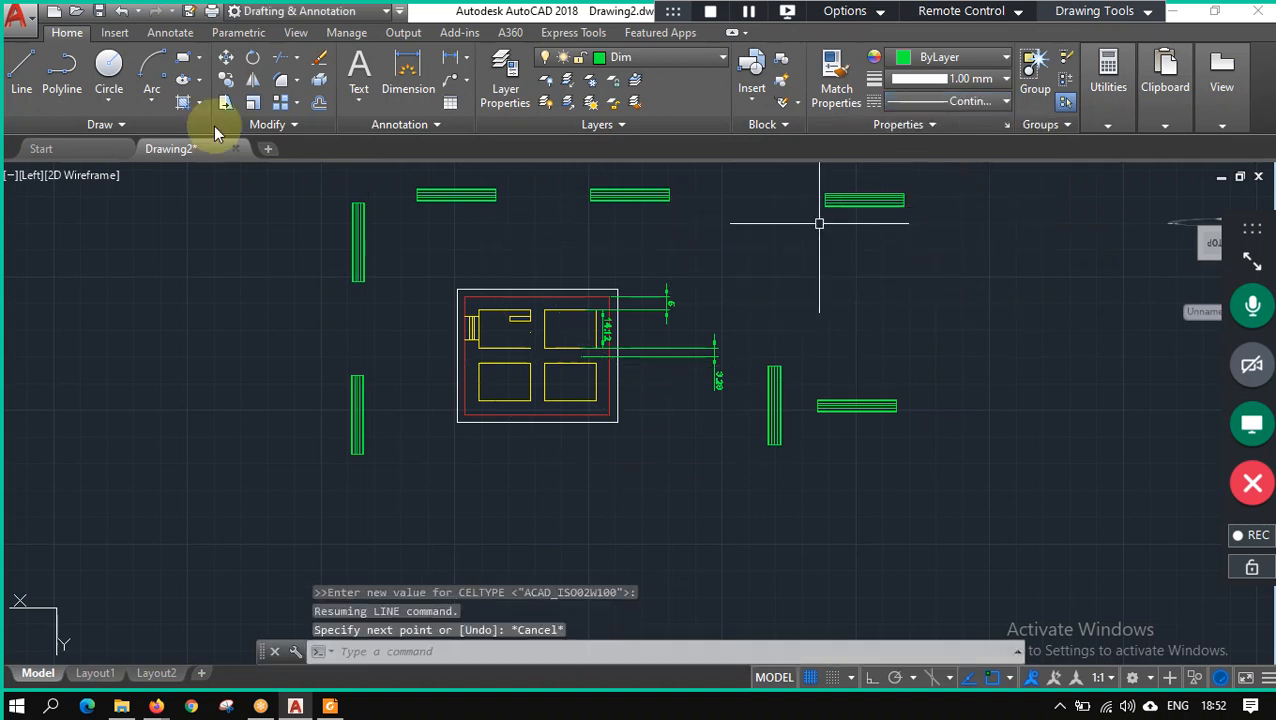
Draw a long, nearly horizontal line in the empty space below and to the right of the floor plan.
{"action": "key", "text": "Return"}
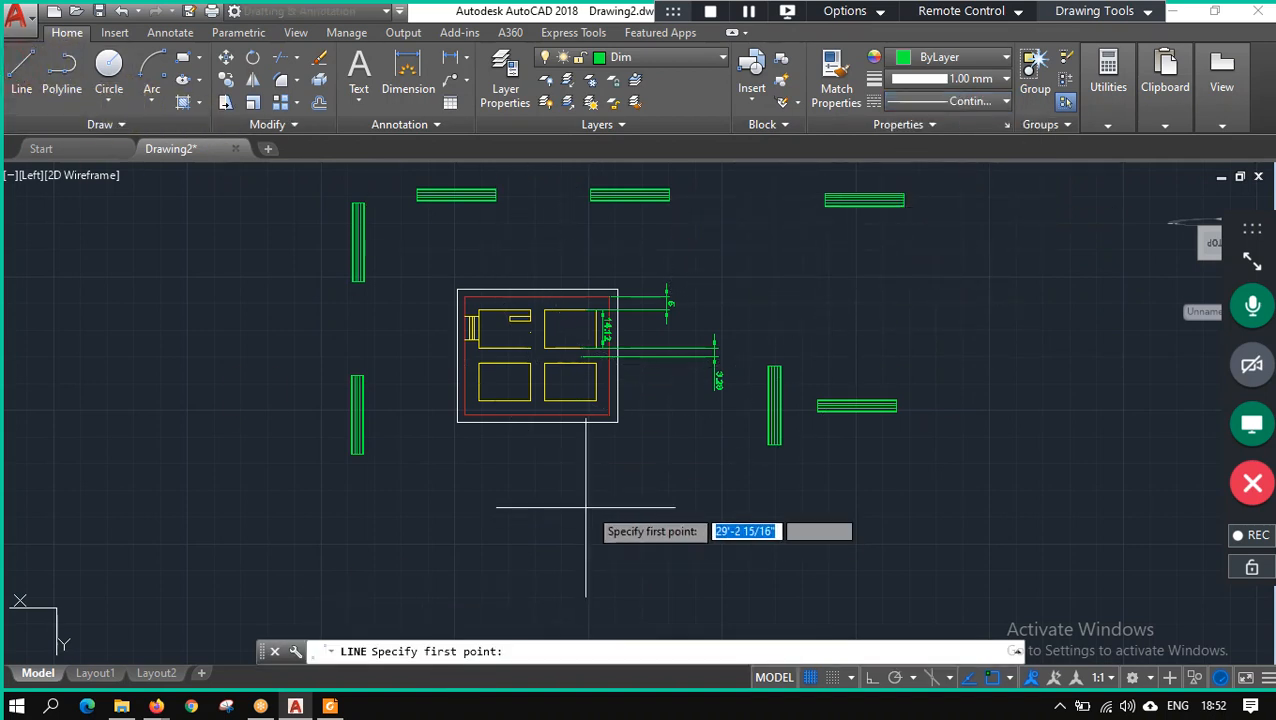
{"action": "left_click", "coordinate": [590, 507]}
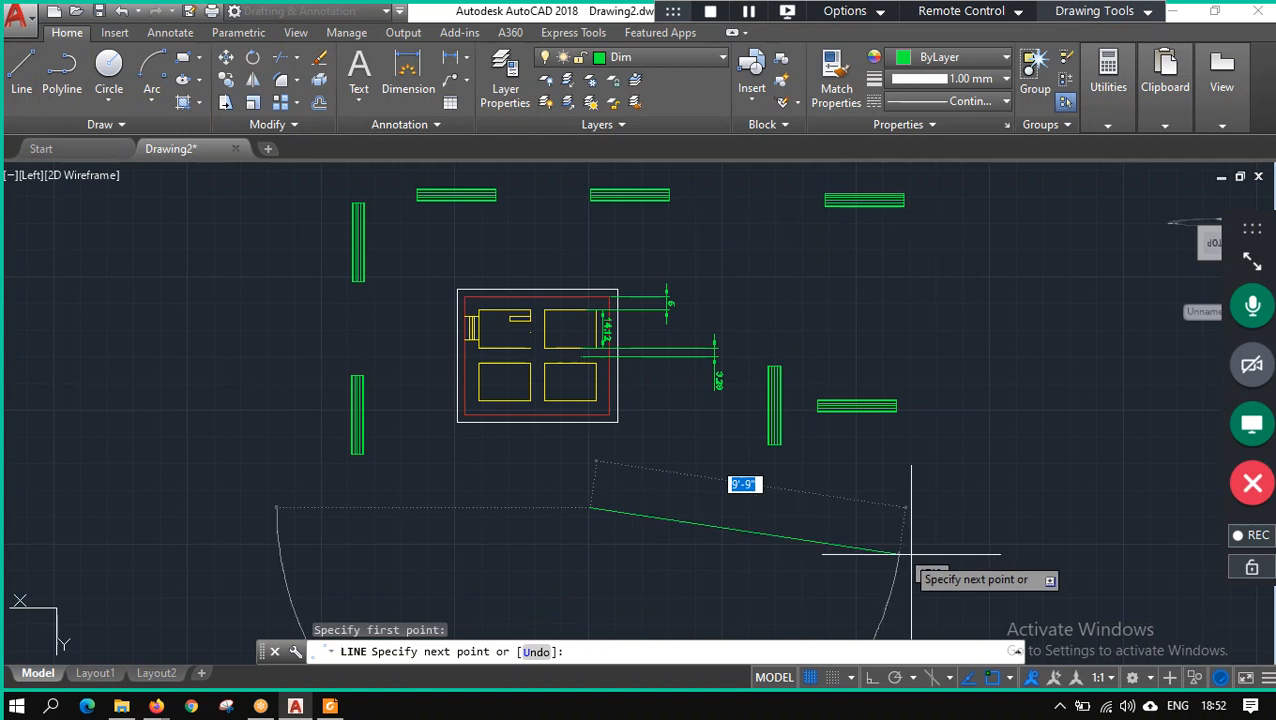
{"action": "left_click", "coordinate": [997, 508]}
{"action": "key", "text": "Escape"}
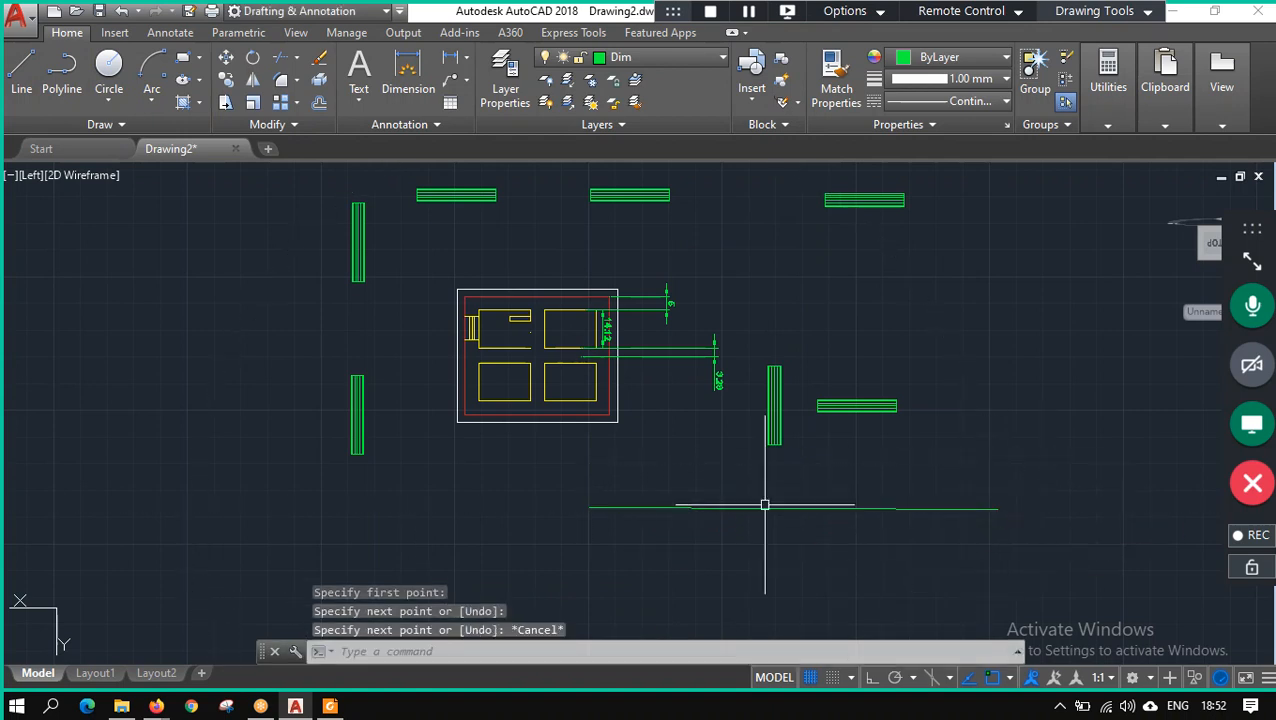
Turn on Ortho mode and draw a short vertical line just below the right part of the long horizontal line.
{"action": "left_click", "coordinate": [21, 70]}
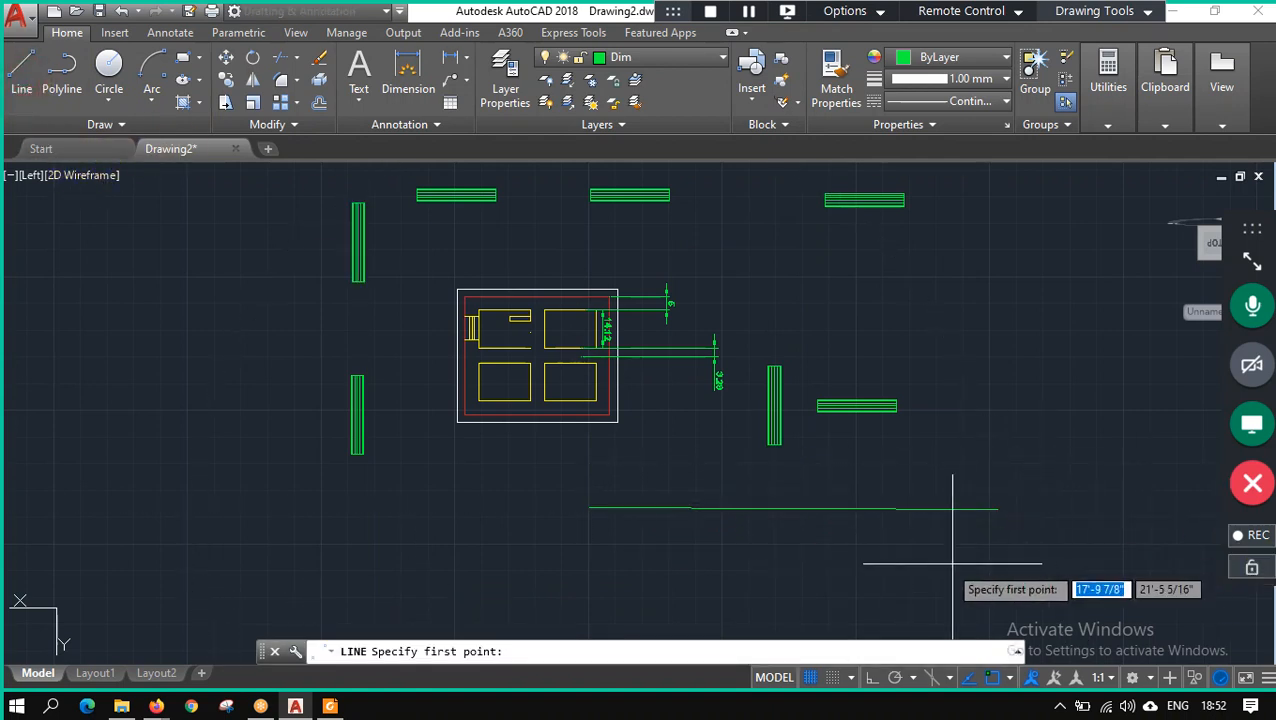
{"action": "left_click", "coordinate": [913, 600]}
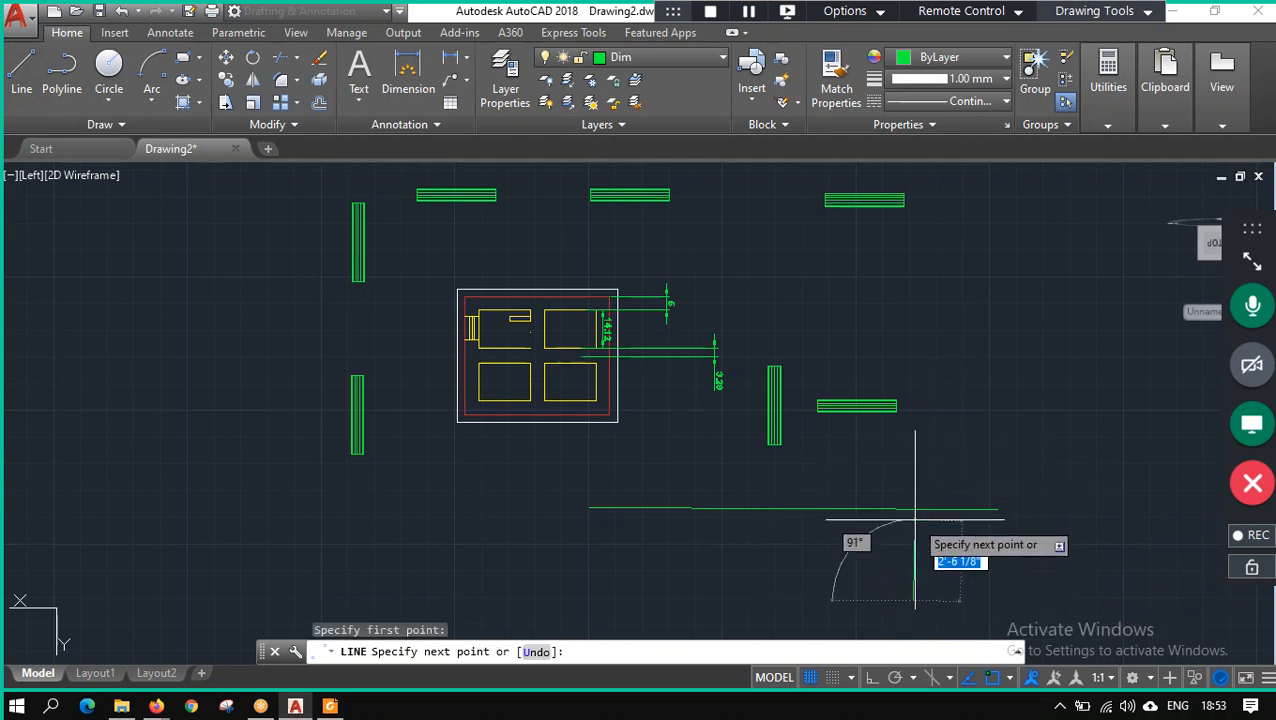
{"action": "left_click", "coordinate": [872, 677]}
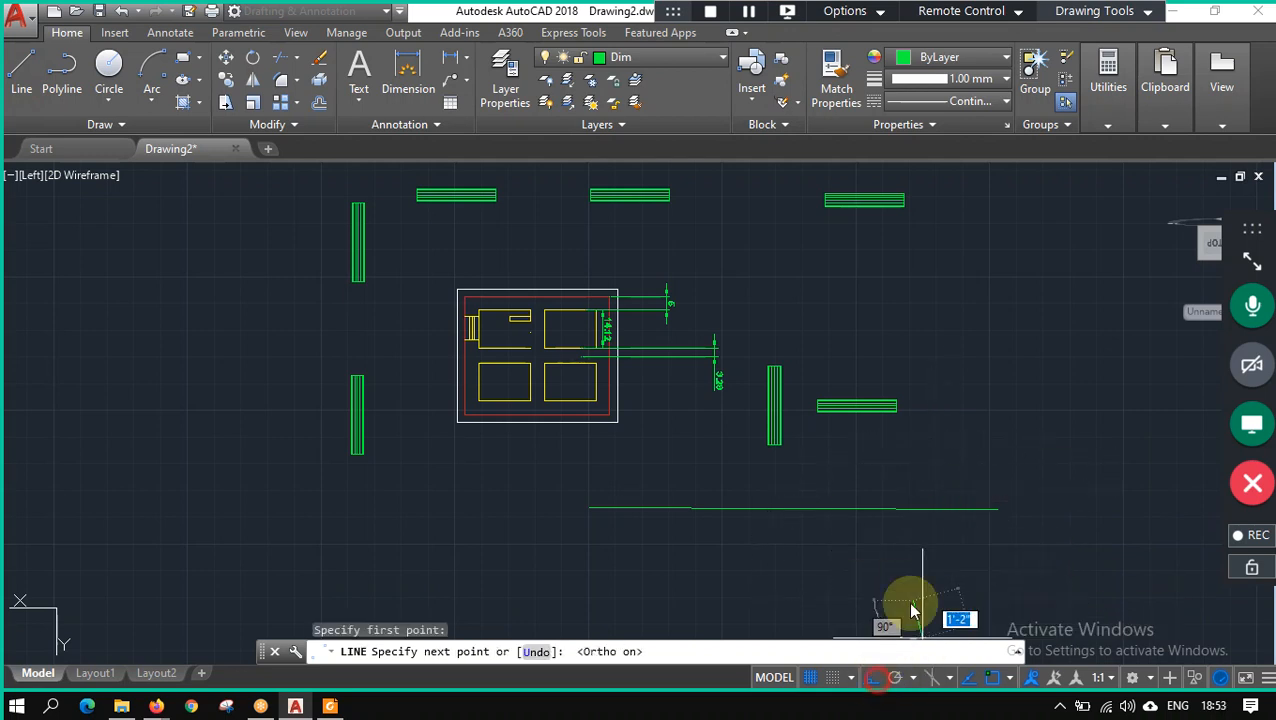
{"action": "left_click", "coordinate": [915, 531]}
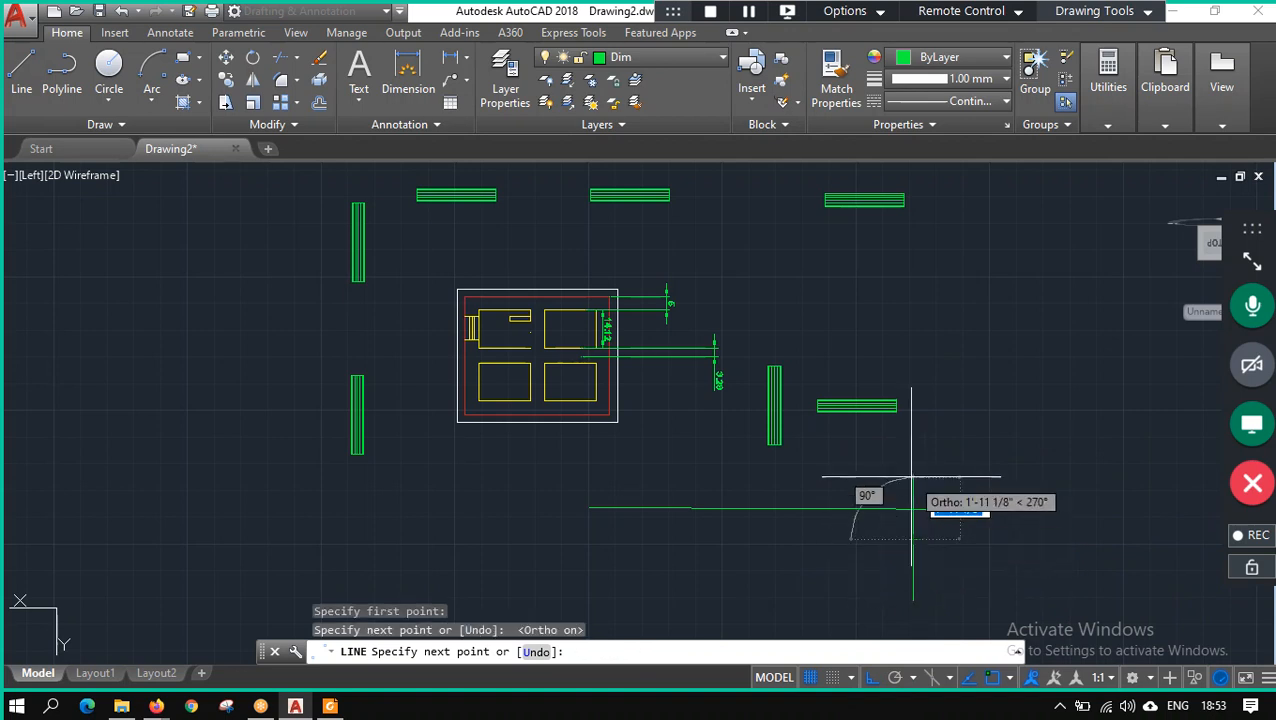
{"action": "key", "text": "Escape"}
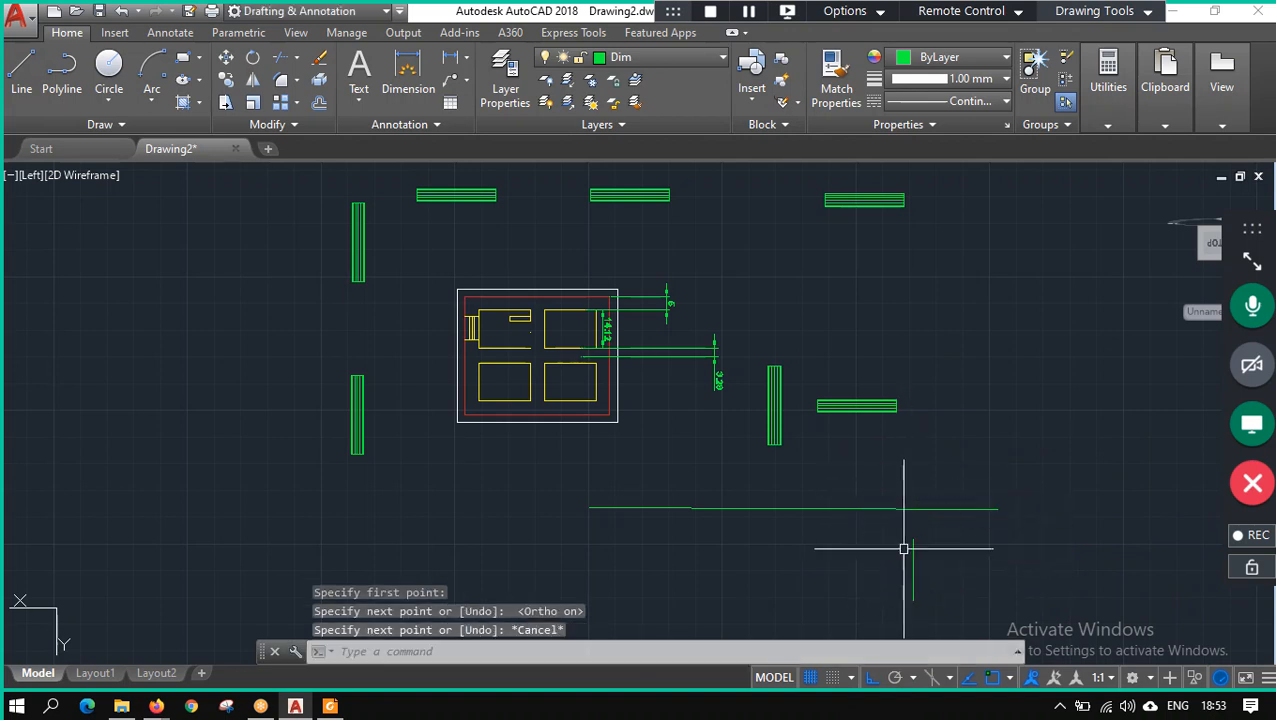
Try to draw a Start, Center, End arc from the horizontal line, centred on the upper end of the short vertical line.
{"action": "left_click", "coordinate": [158, 76]}
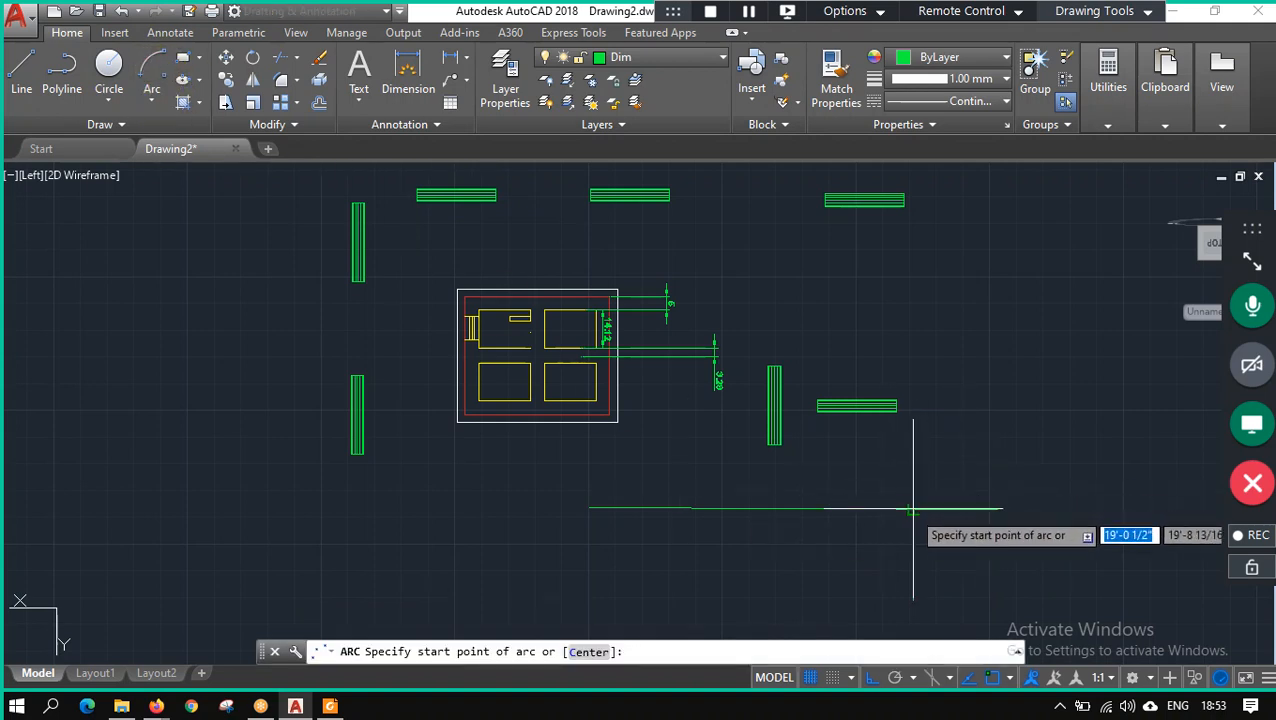
{"action": "left_click", "coordinate": [912, 510]}
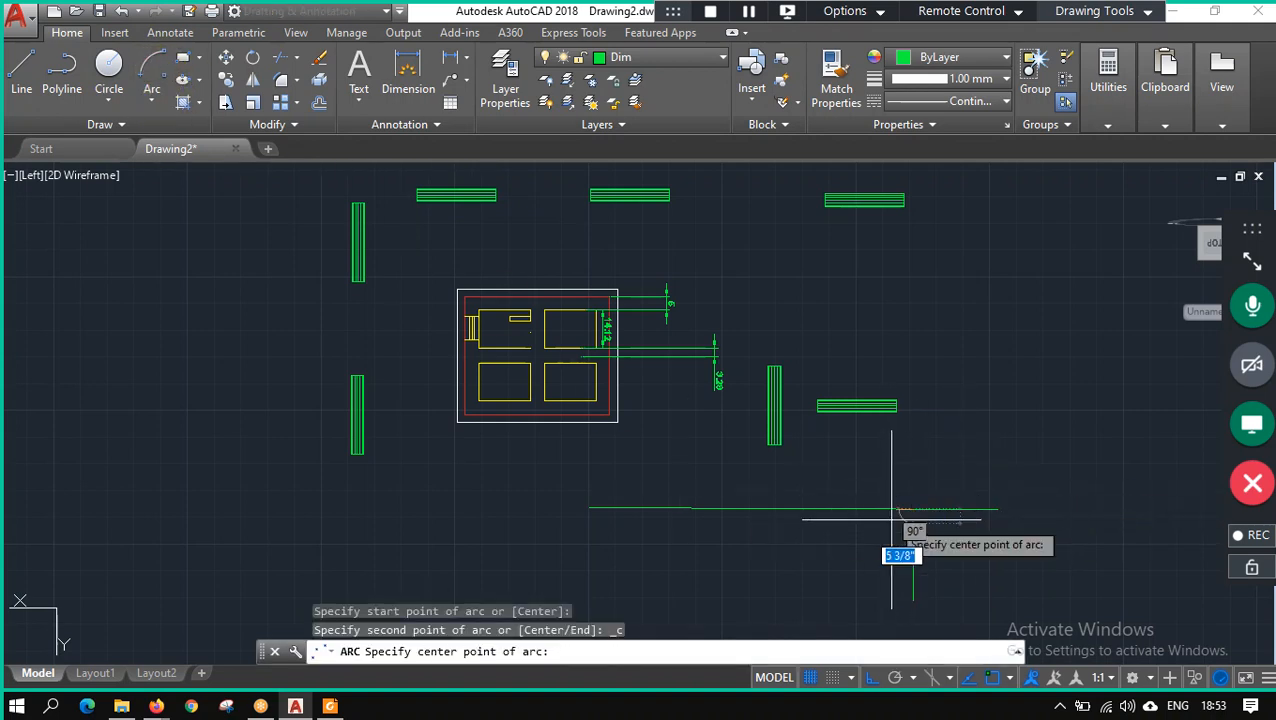
{"action": "left_click", "coordinate": [906, 535]}
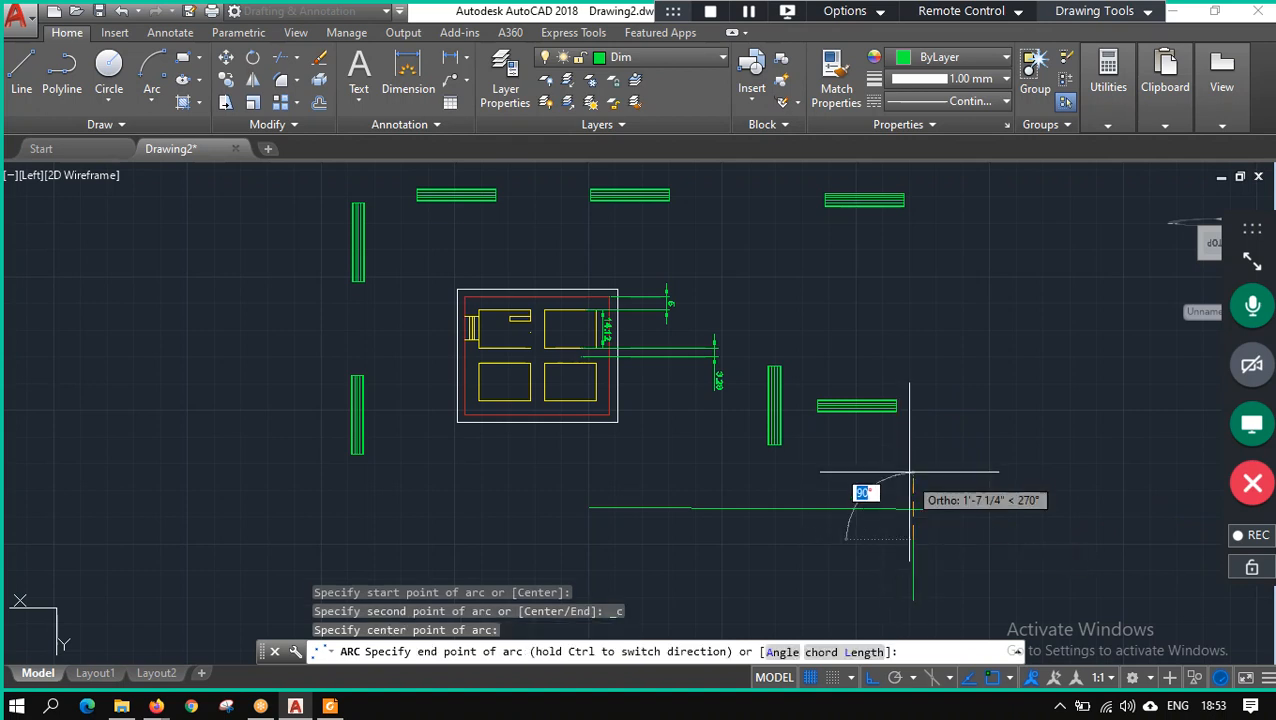
{"action": "left_click", "coordinate": [909, 485]}
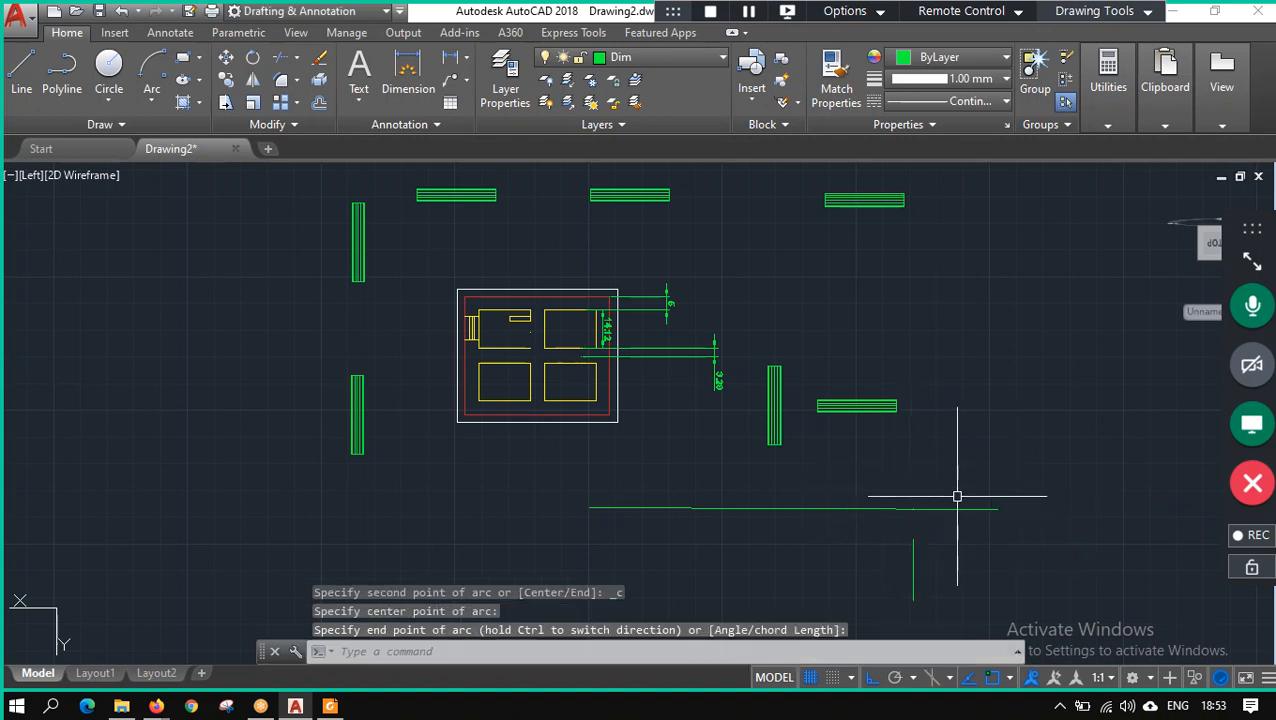
{"action": "key", "text": "Escape"}
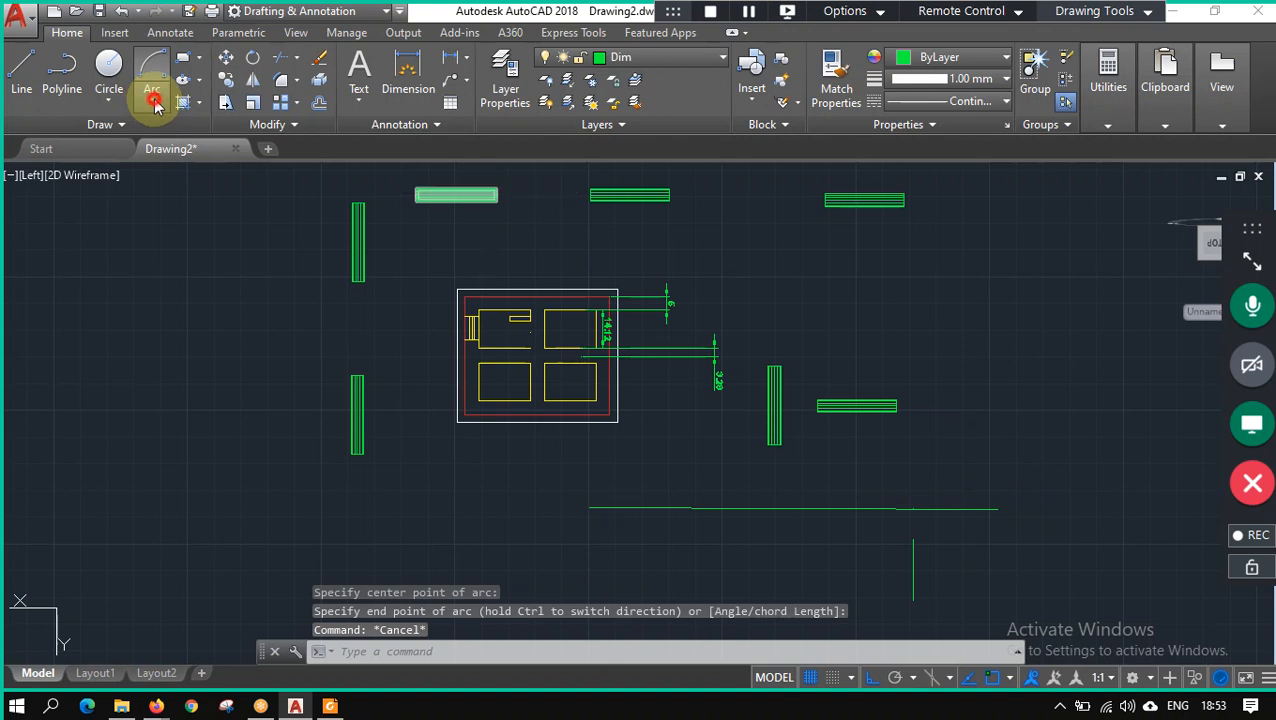
{"action": "left_click", "coordinate": [153, 102]}
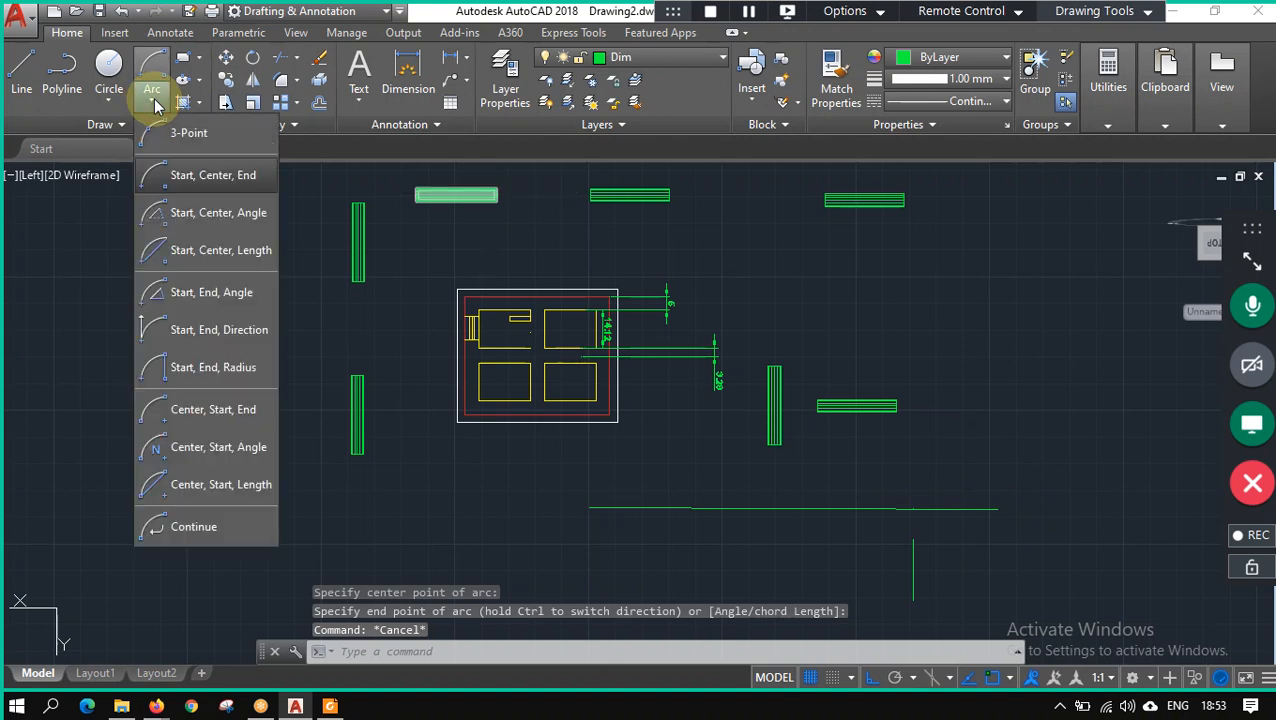
{"action": "left_click", "coordinate": [487, 8]}
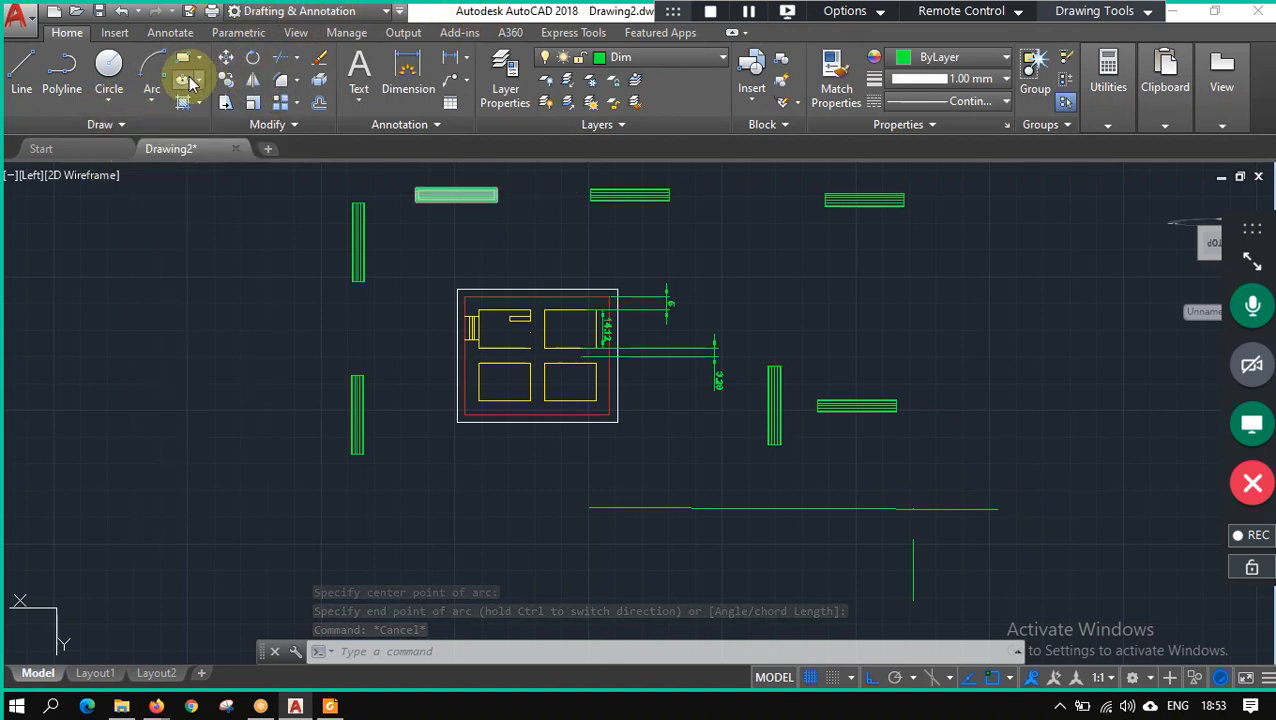
Draw a two-segment polyline straight up from the short vertical line's upper end, crossing the long horizontal line.
{"action": "left_click", "coordinate": [61, 66]}
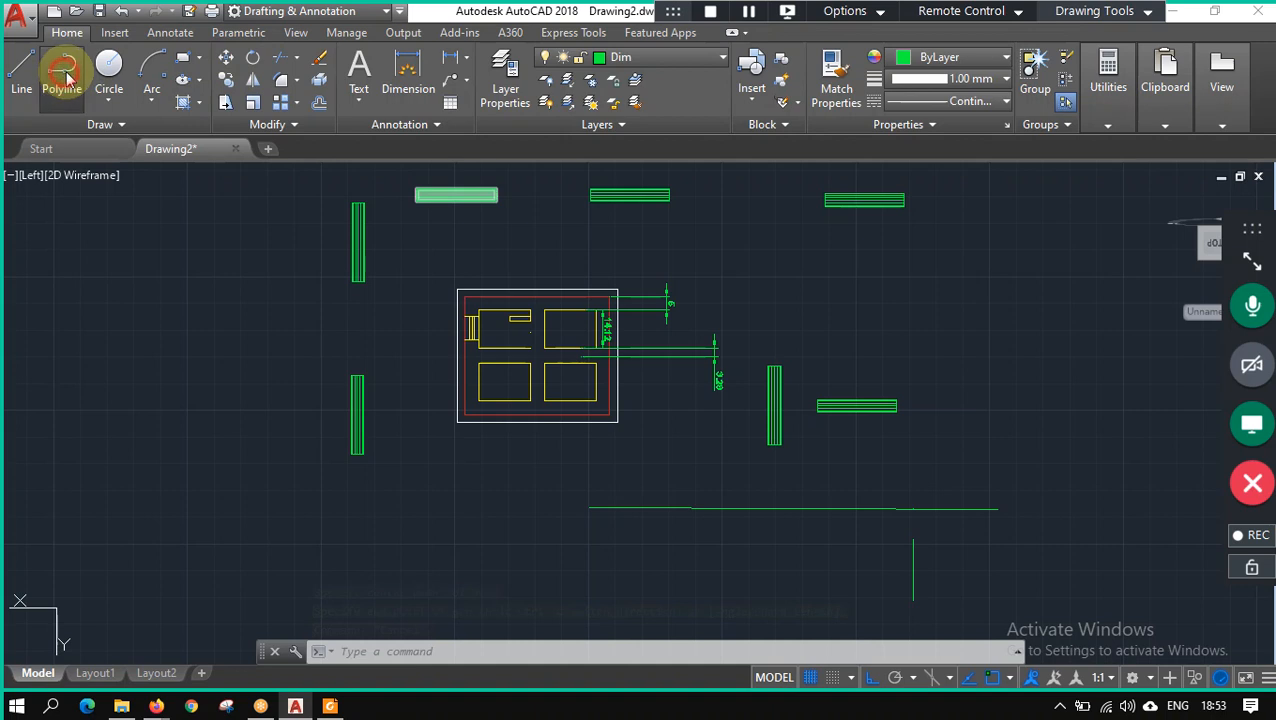
{"action": "left_click", "coordinate": [913, 538]}
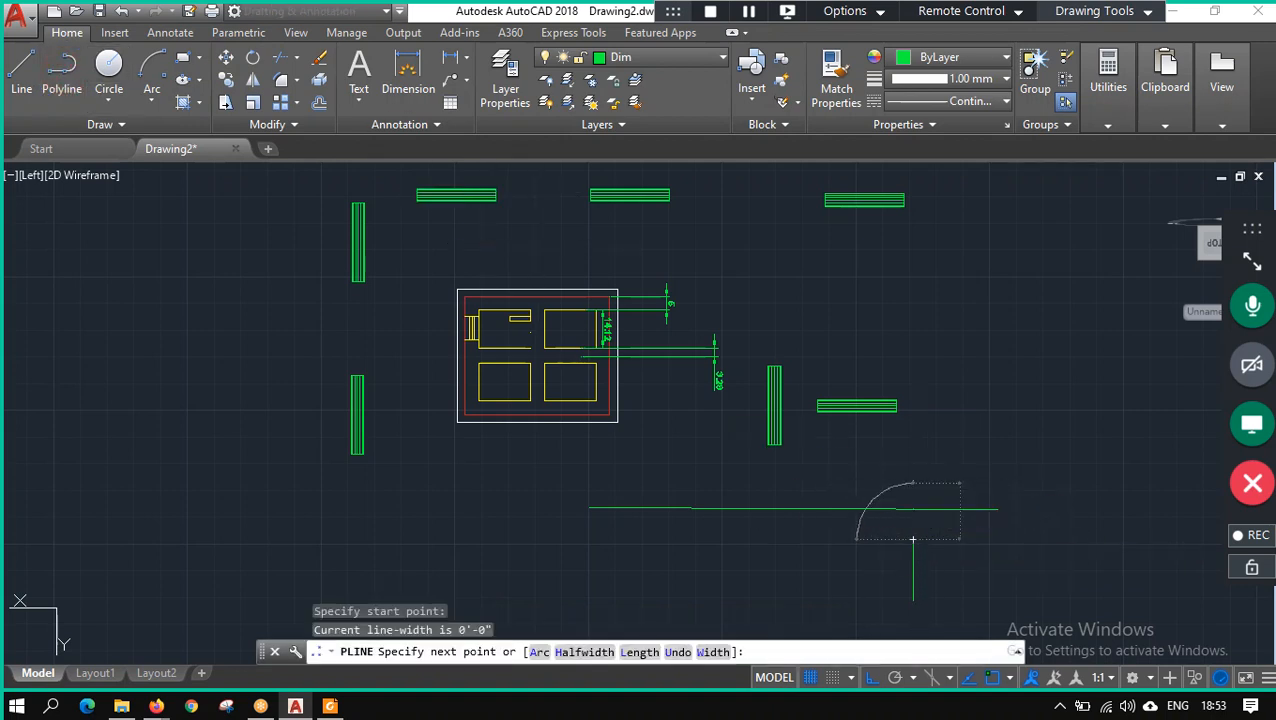
{"action": "left_click", "coordinate": [913, 436]}
{"action": "left_click", "coordinate": [912, 336]}
{"action": "key", "text": "Escape"}
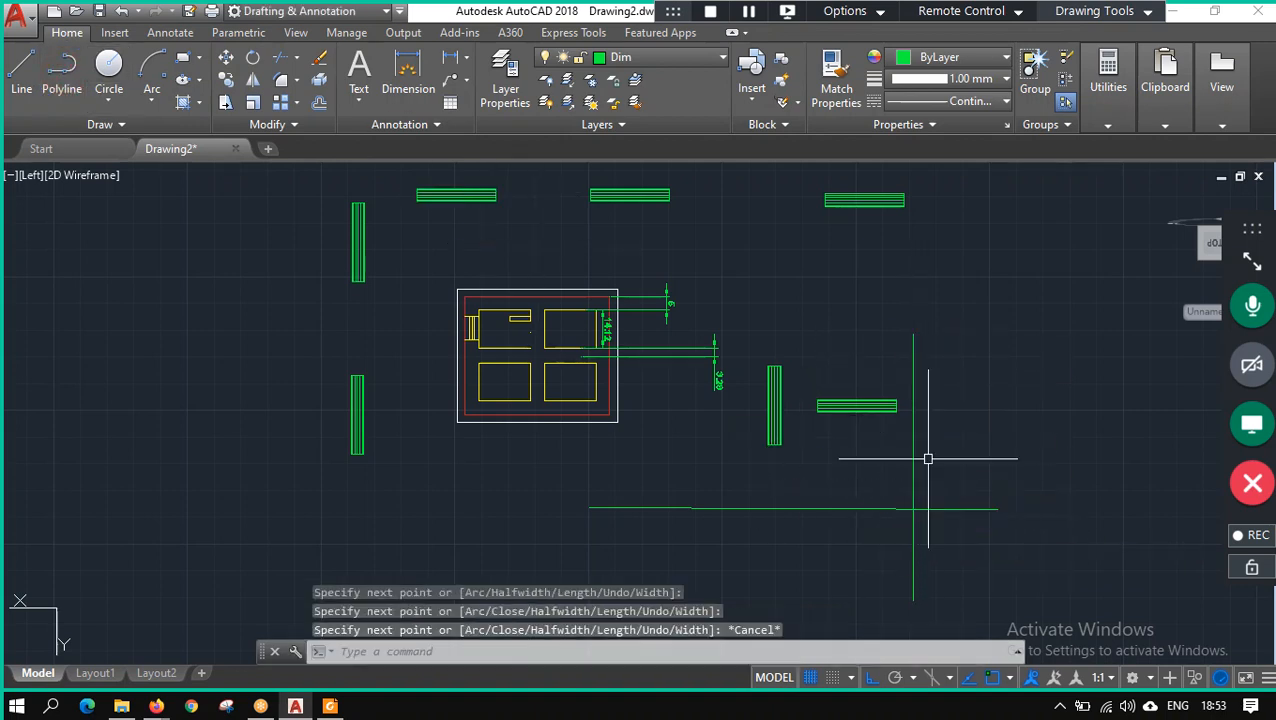
{"action": "left_click", "coordinate": [911, 520]}
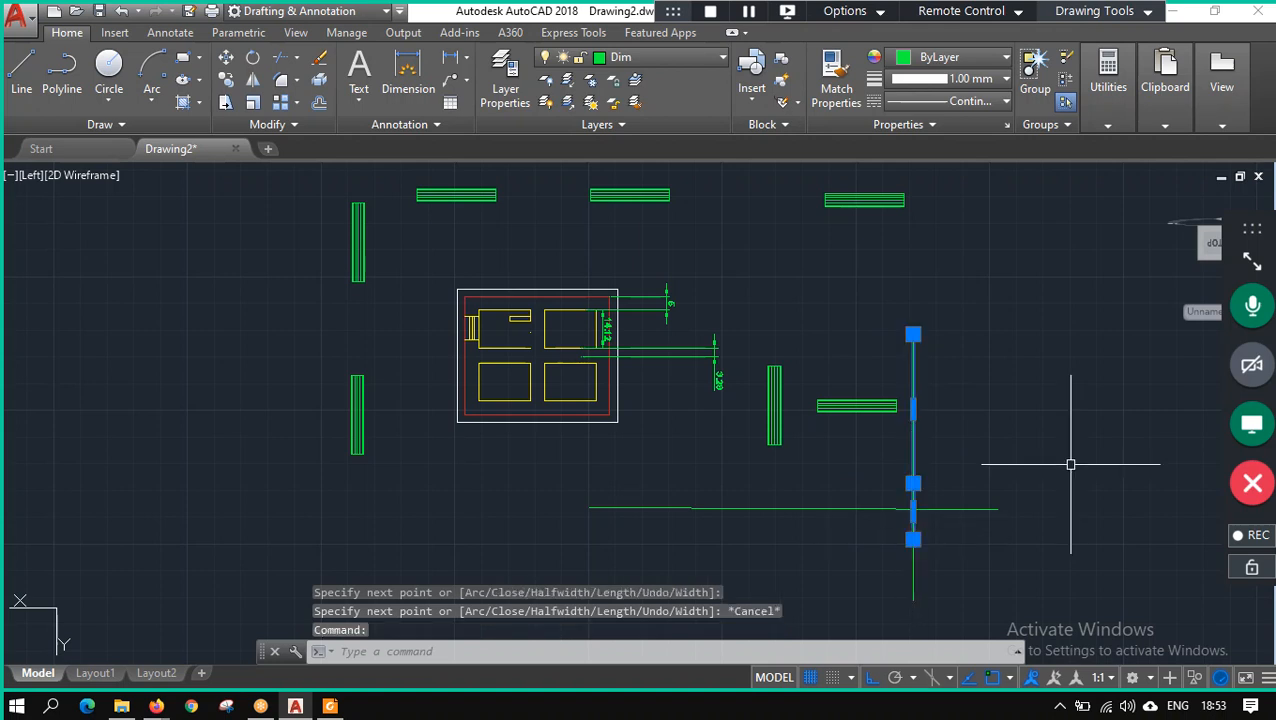
{"action": "left_click", "coordinate": [1047, 424]}
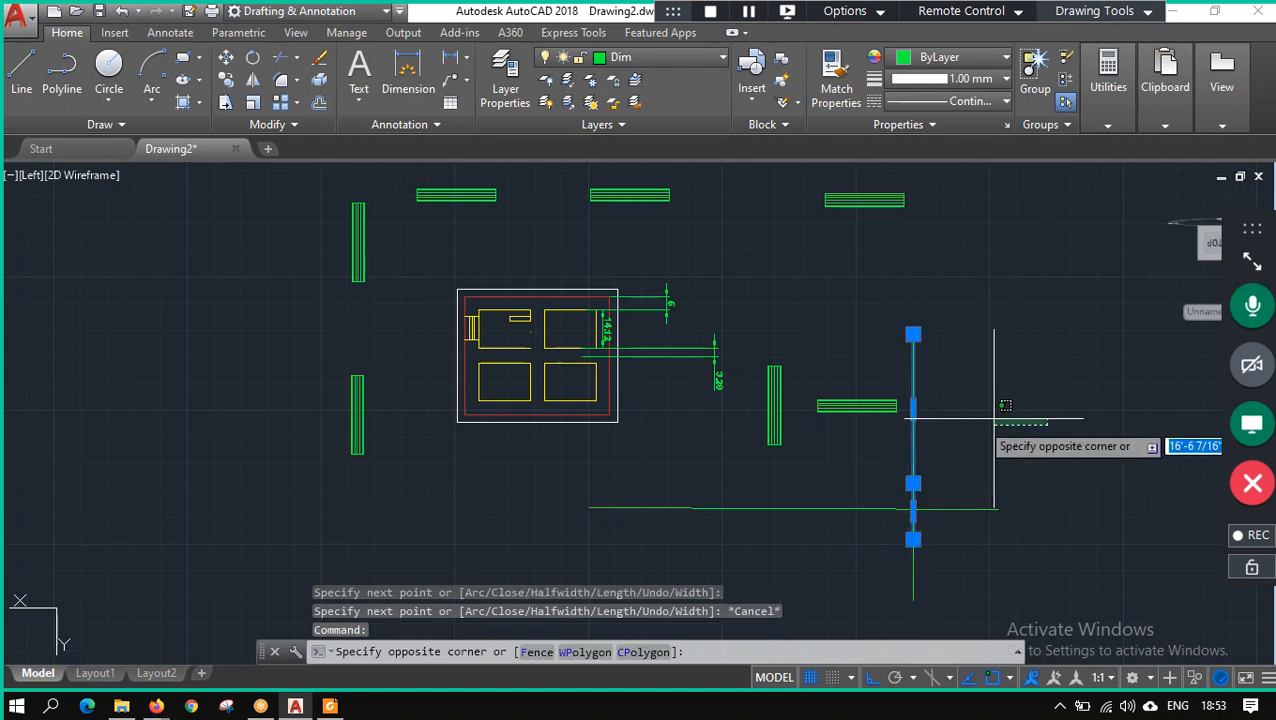
{"action": "key", "text": "Escape"}
{"action": "key", "text": "Escape"}
{"action": "left_click", "coordinate": [913, 517]}
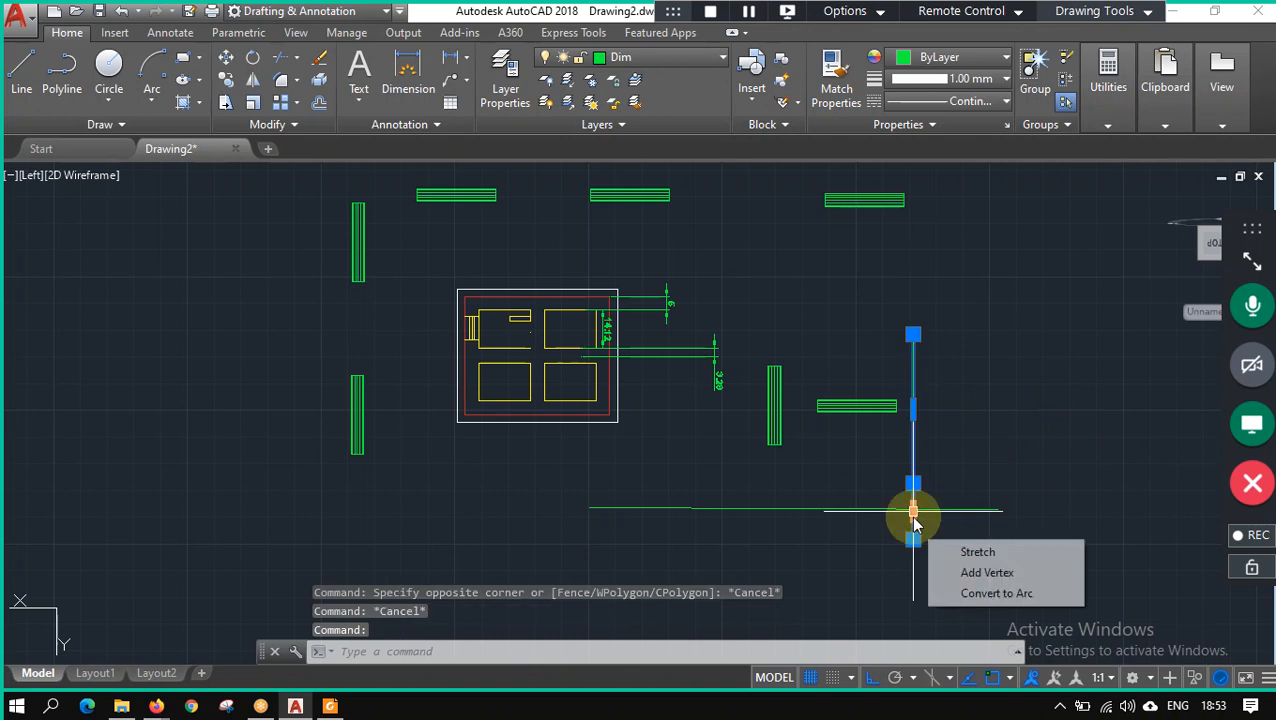
{"action": "right_click", "coordinate": [912, 516]}
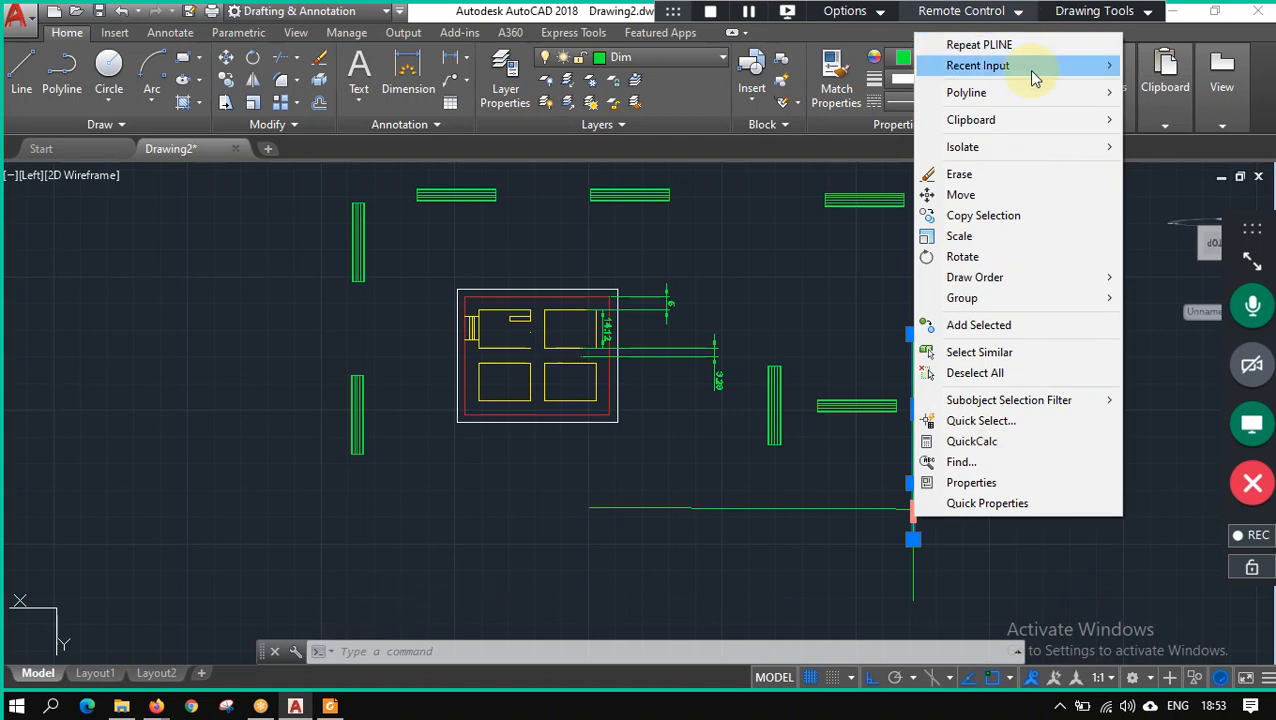
Try to stretch the vertical polyline at its crossing with the long horizontal line while both are selected, and clear the selection.
{"action": "left_click", "coordinate": [1021, 596]}
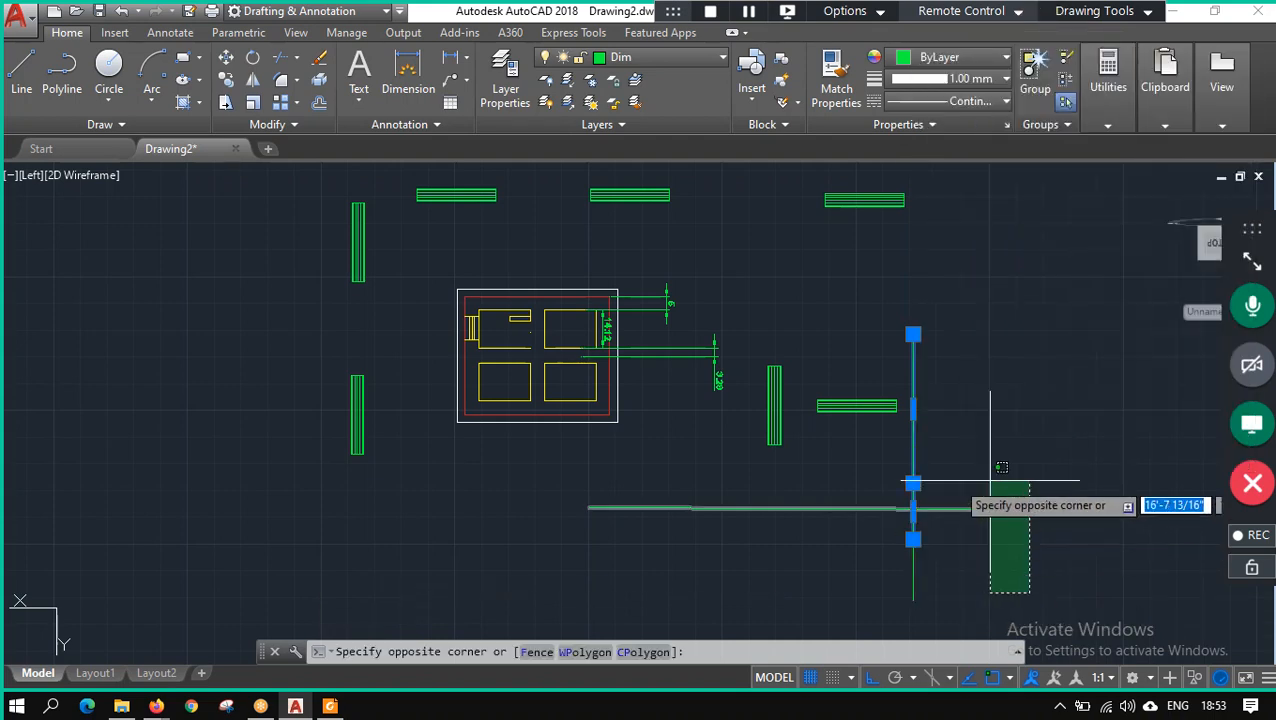
{"action": "left_click", "coordinate": [922, 510]}
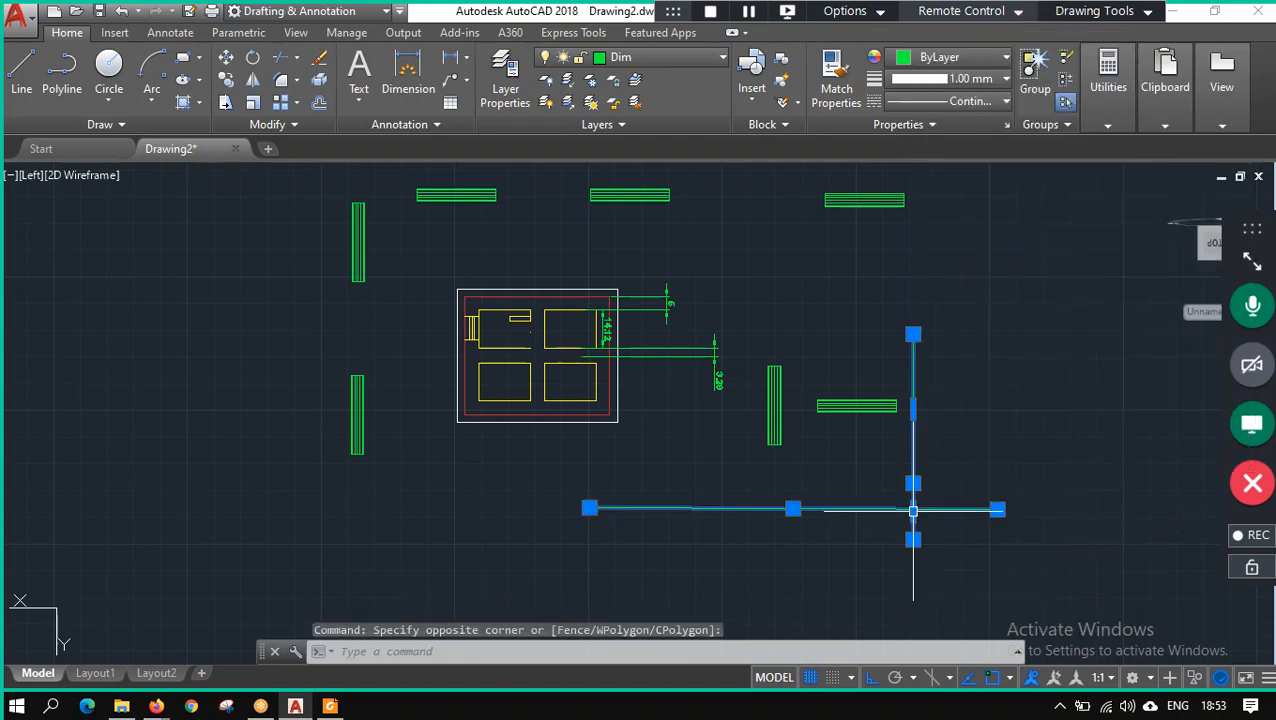
{"action": "left_click", "coordinate": [913, 509]}
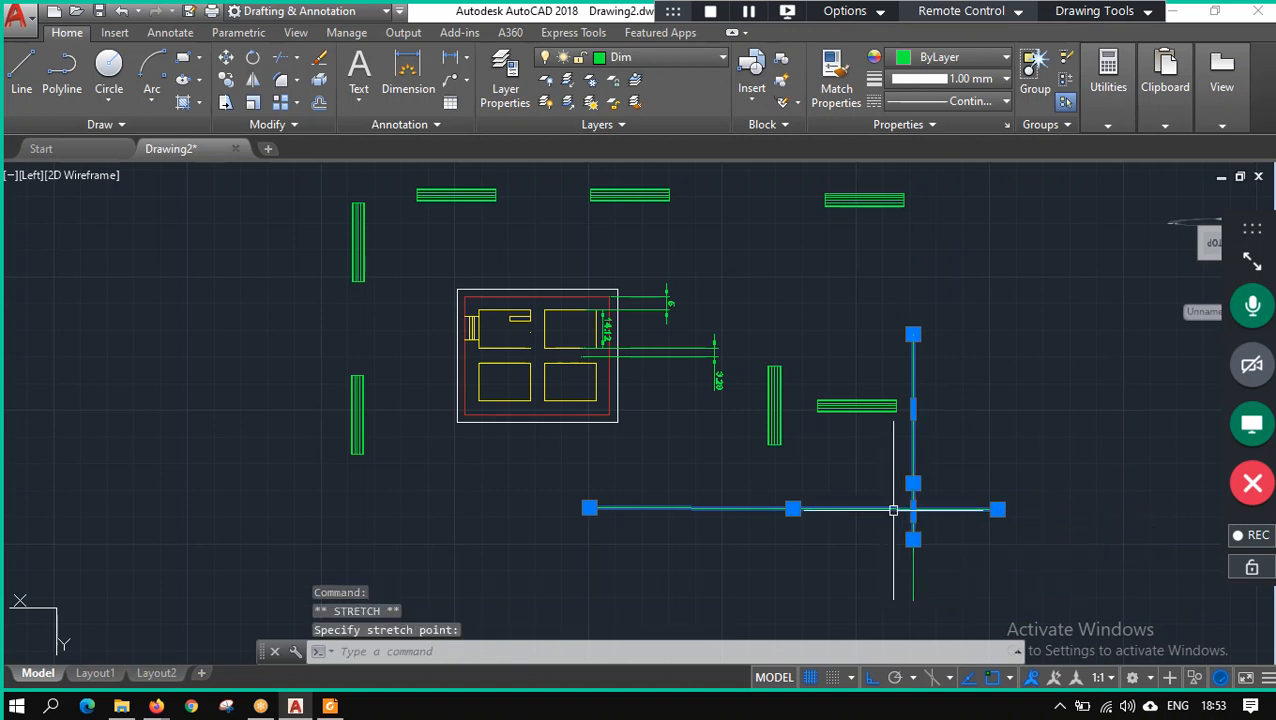
{"action": "right_click", "coordinate": [911, 512]}
{"action": "key", "text": "Escape"}
{"action": "key", "text": "Escape"}
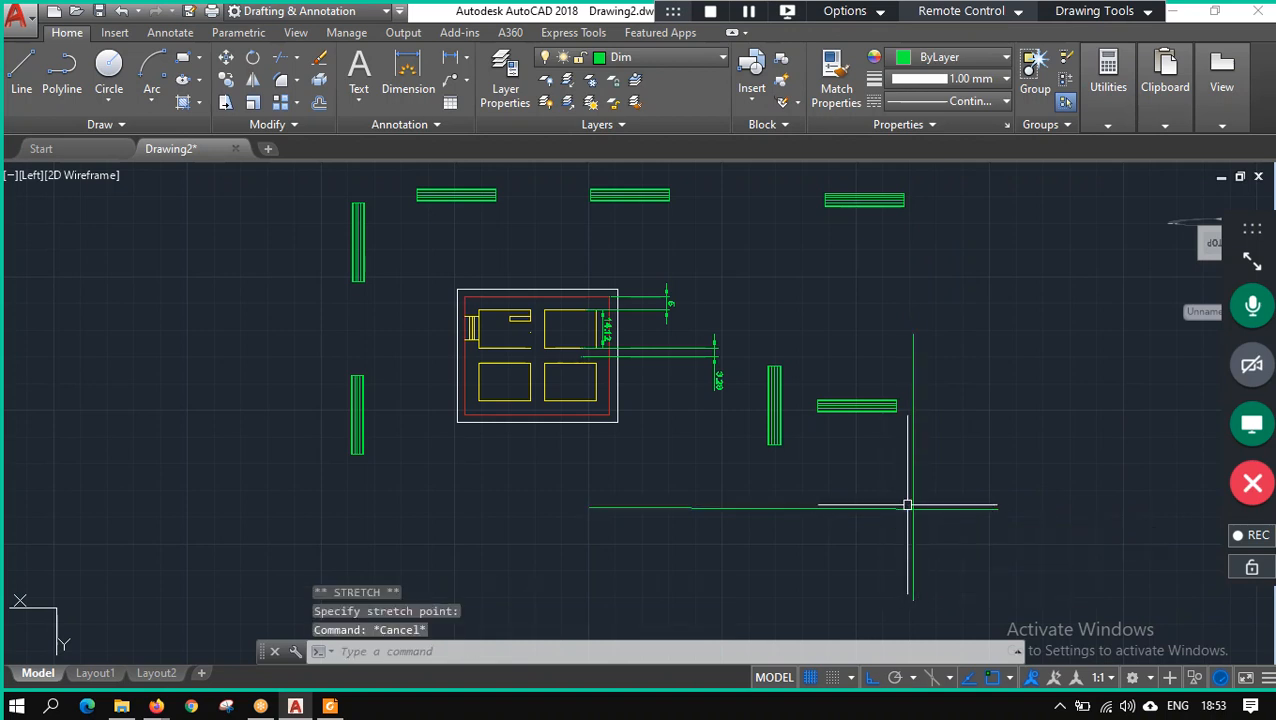
Replace the tall vertical polyline with a single segment about 1'-11" long, running up from the short vertical line's upper end across the horizontal line.
{"action": "left_click", "coordinate": [912, 507]}
{"action": "key", "text": "Delete"}
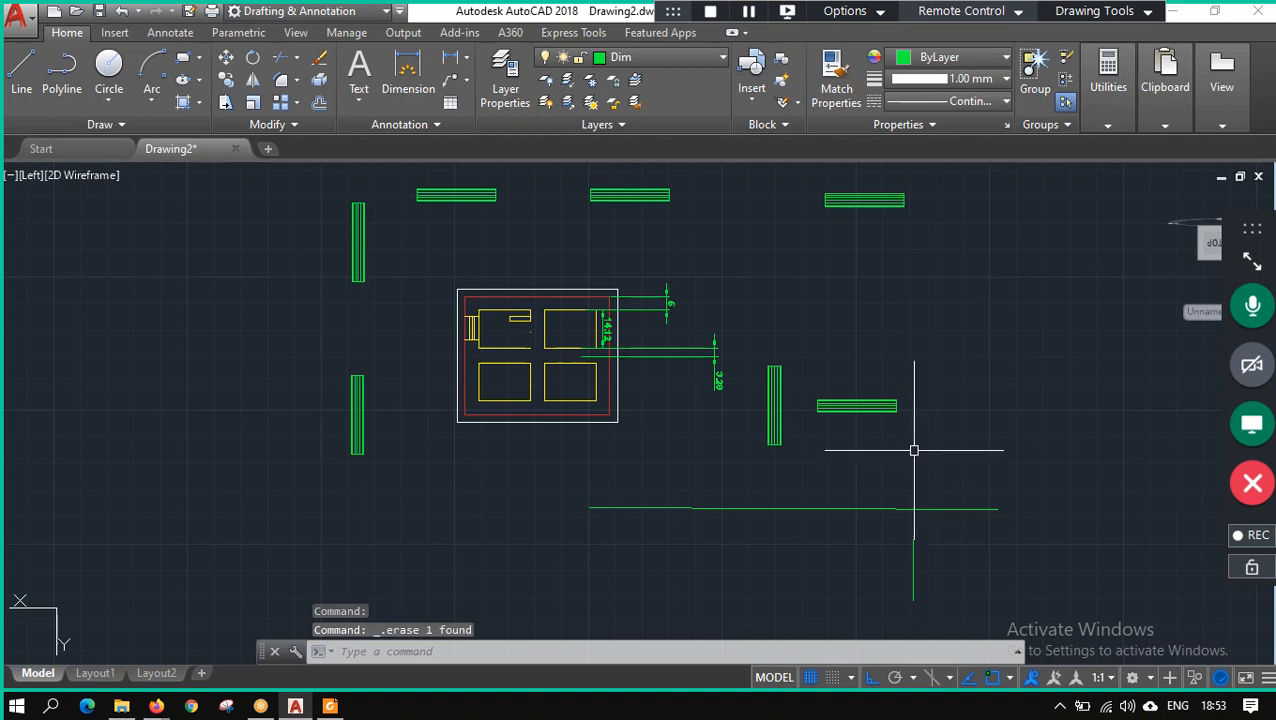
{"action": "left_click", "coordinate": [61, 70]}
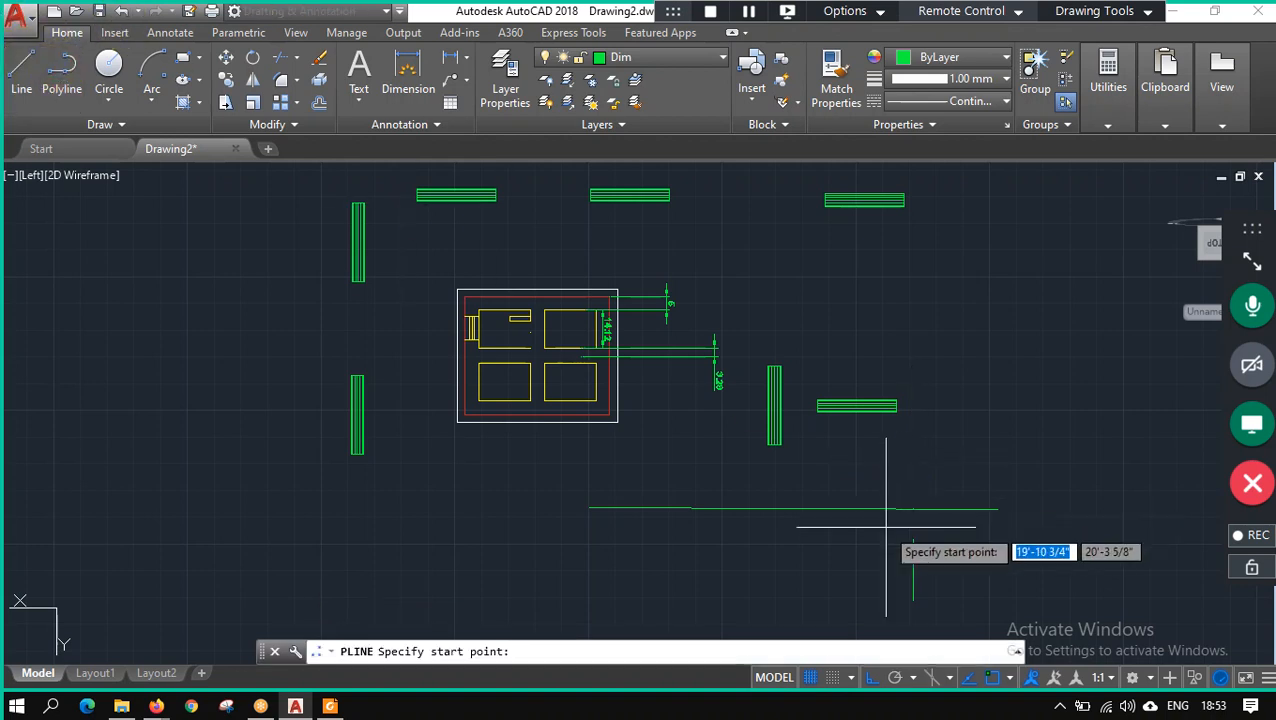
{"action": "left_click", "coordinate": [911, 538]}
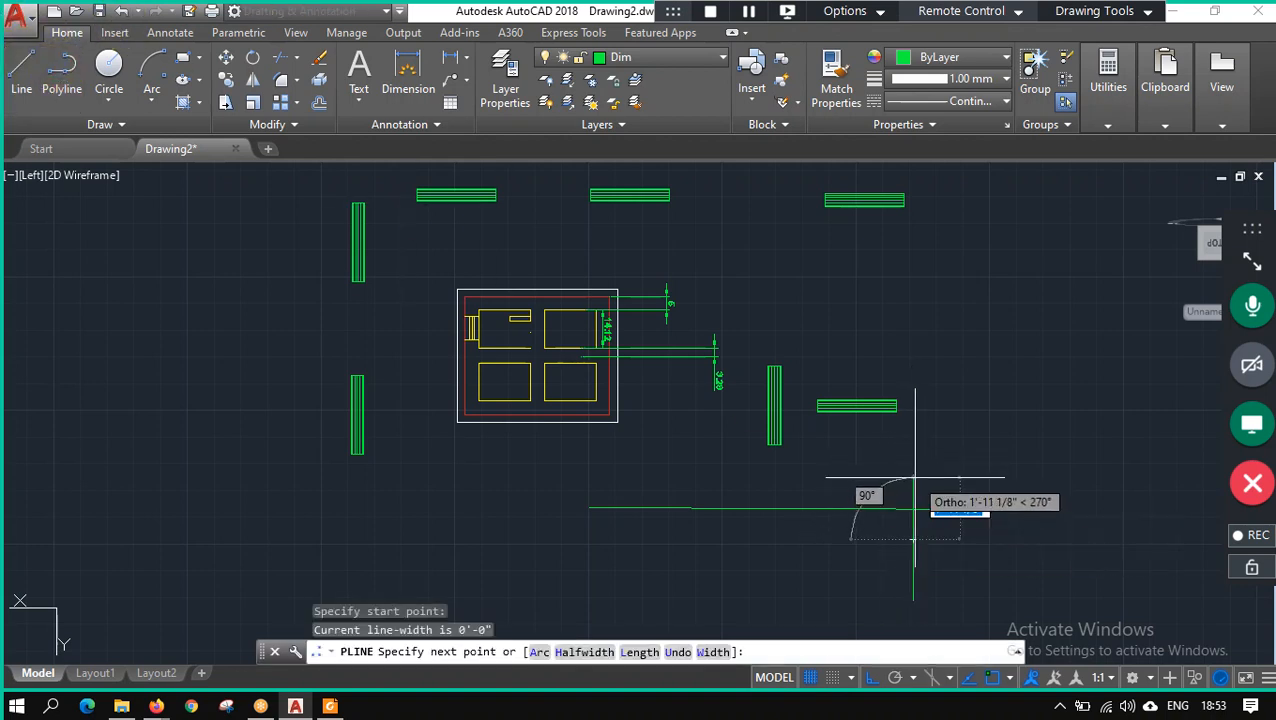
{"action": "left_click", "coordinate": [912, 479]}
{"action": "key", "text": "Return"}
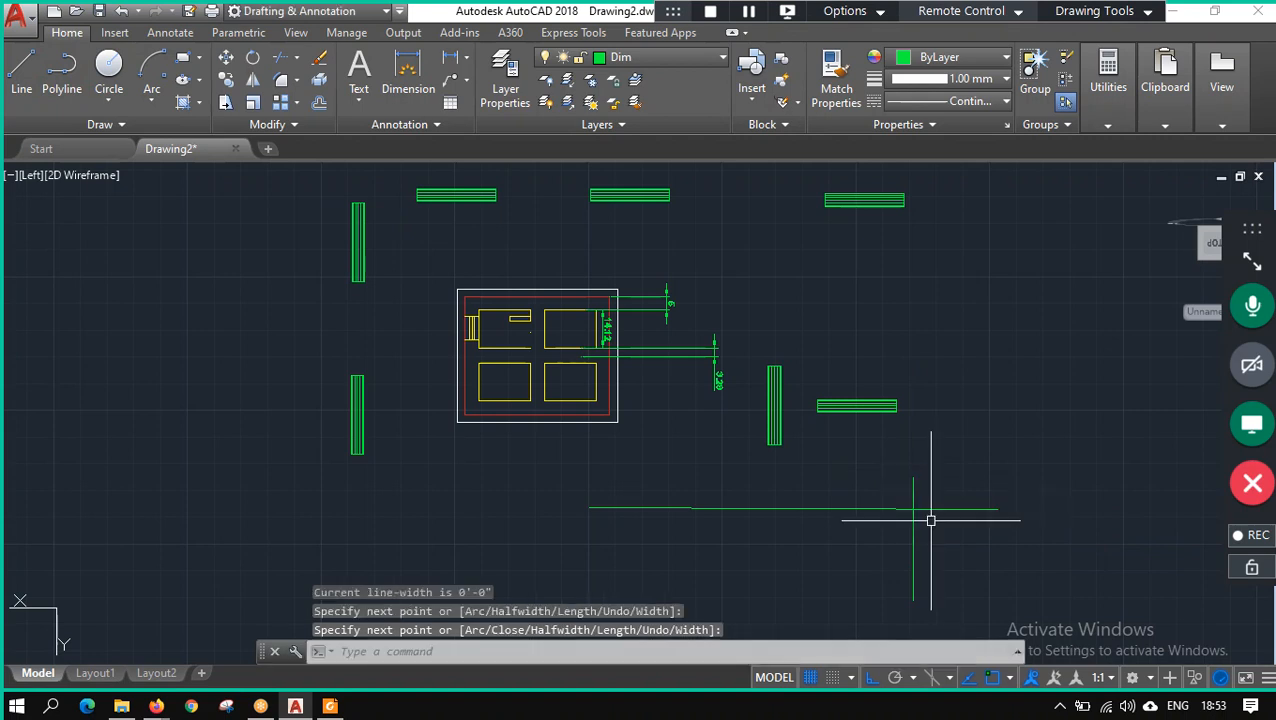
{"action": "key", "text": "Return"}
{"action": "left_click", "coordinate": [912, 510]}
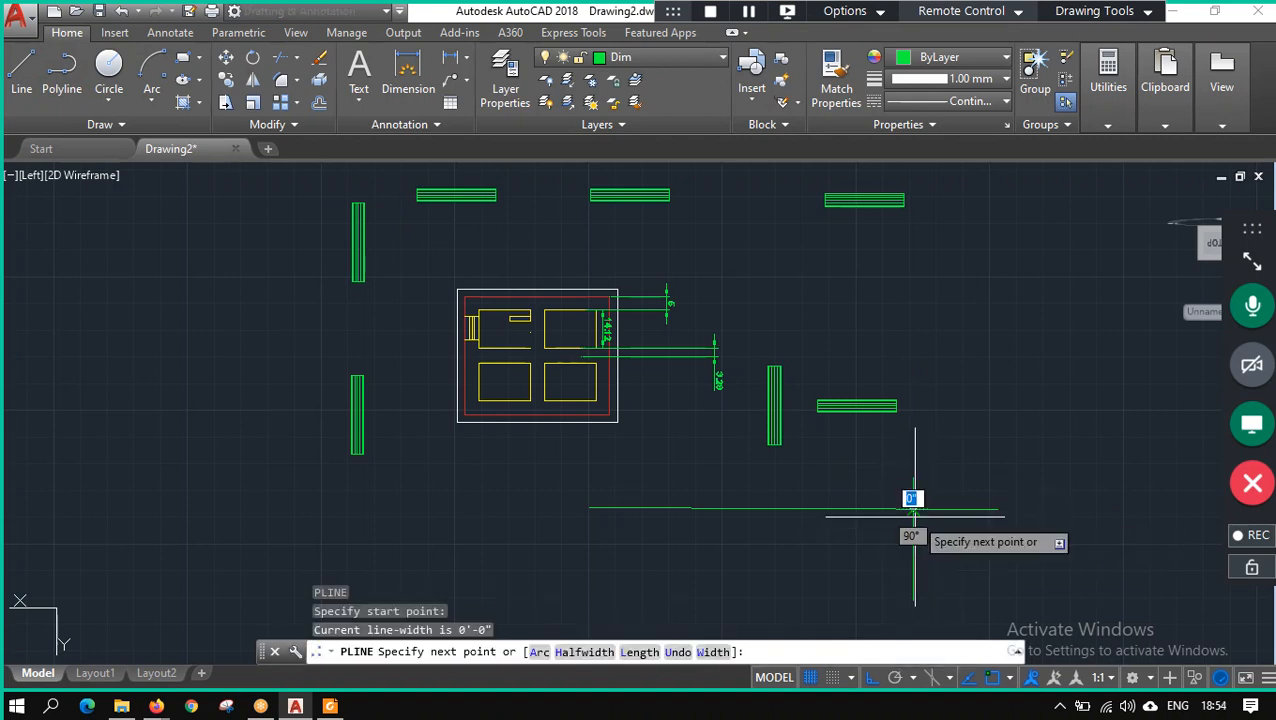
{"action": "key", "text": "Escape"}
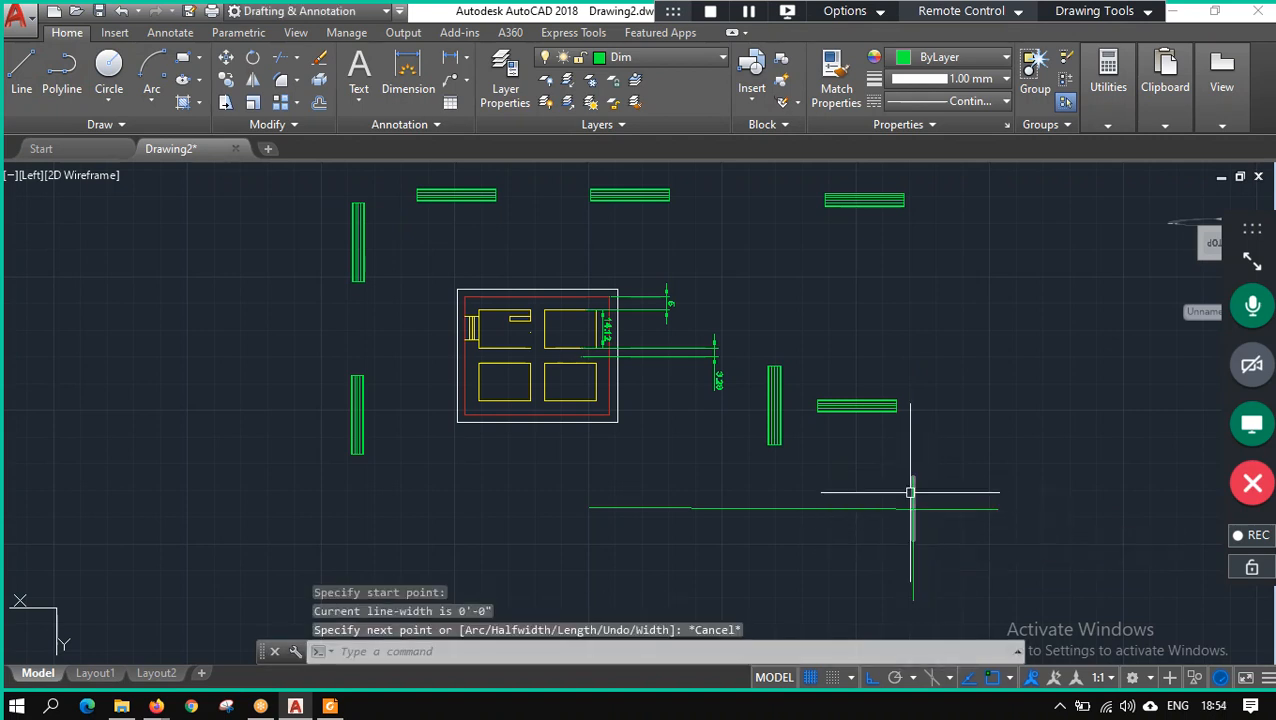
Convert the new vertical polyline segment to an arc bulging left over the long horizontal line.
{"action": "left_click", "coordinate": [912, 495]}
{"action": "left_click", "coordinate": [913, 509]}
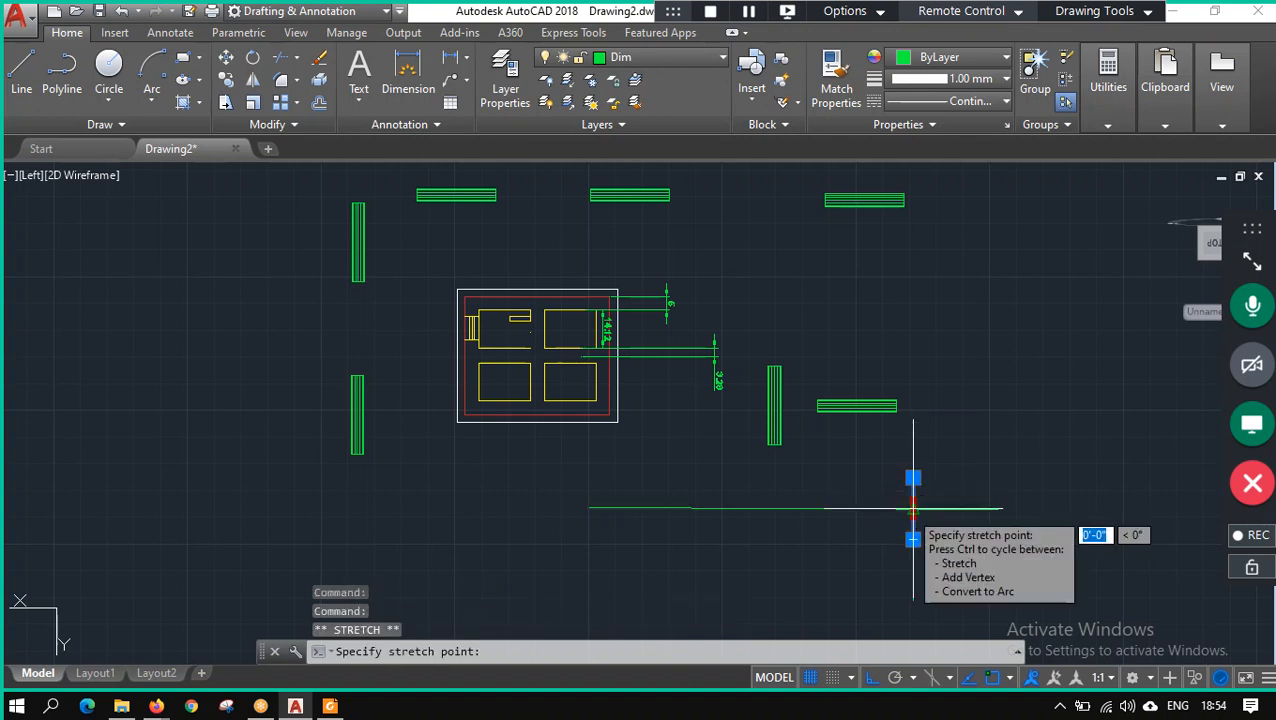
{"action": "right_click", "coordinate": [911, 516]}
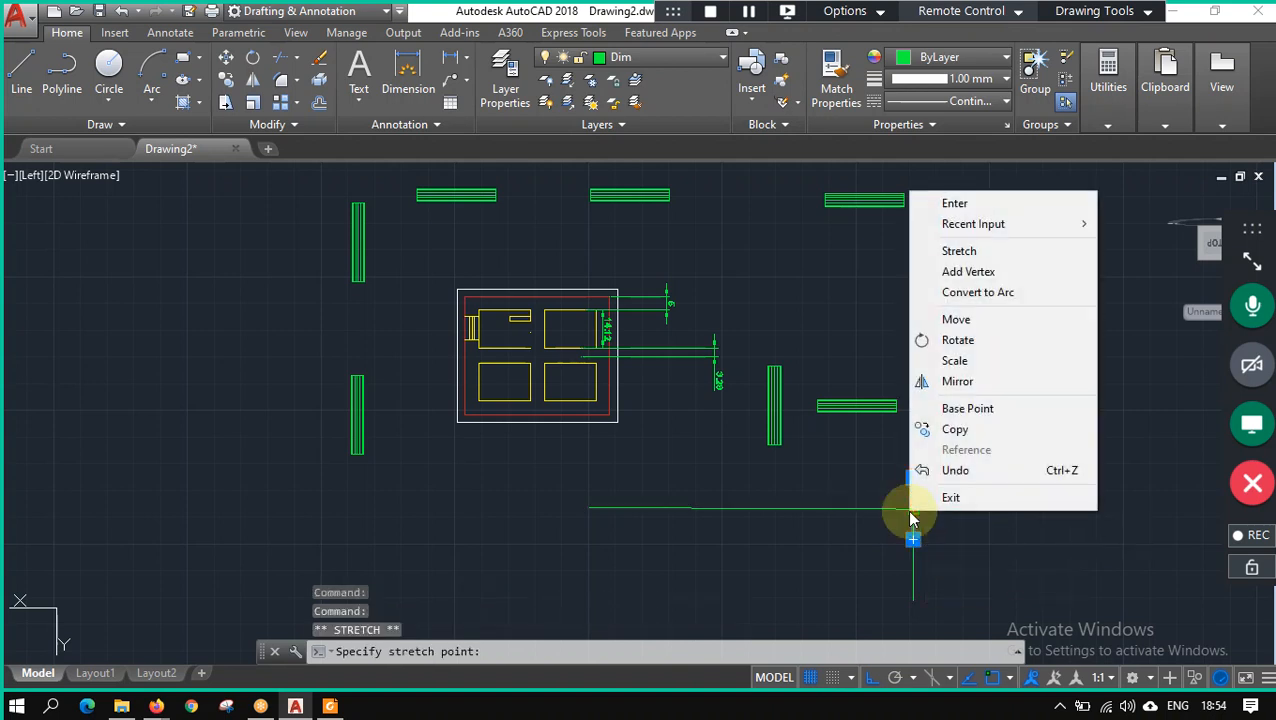
{"action": "left_click", "coordinate": [990, 292]}
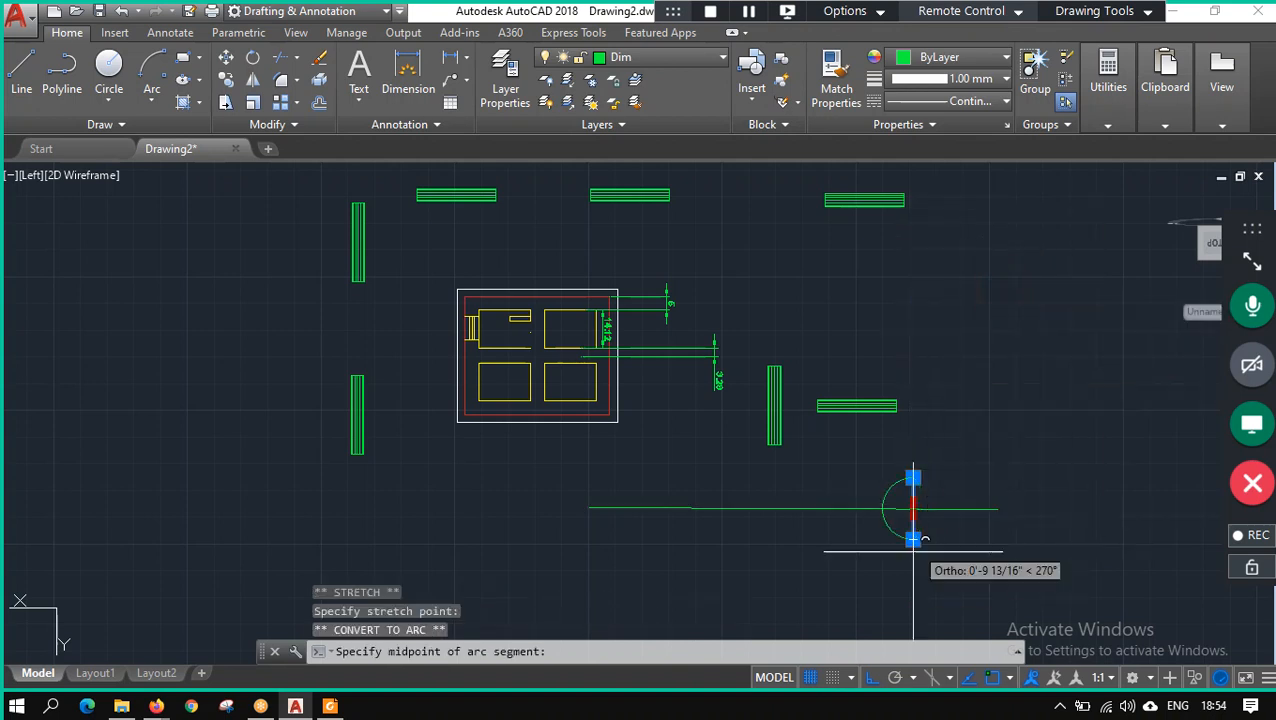
{"action": "left_click", "coordinate": [878, 509]}
{"action": "key", "text": "Escape"}
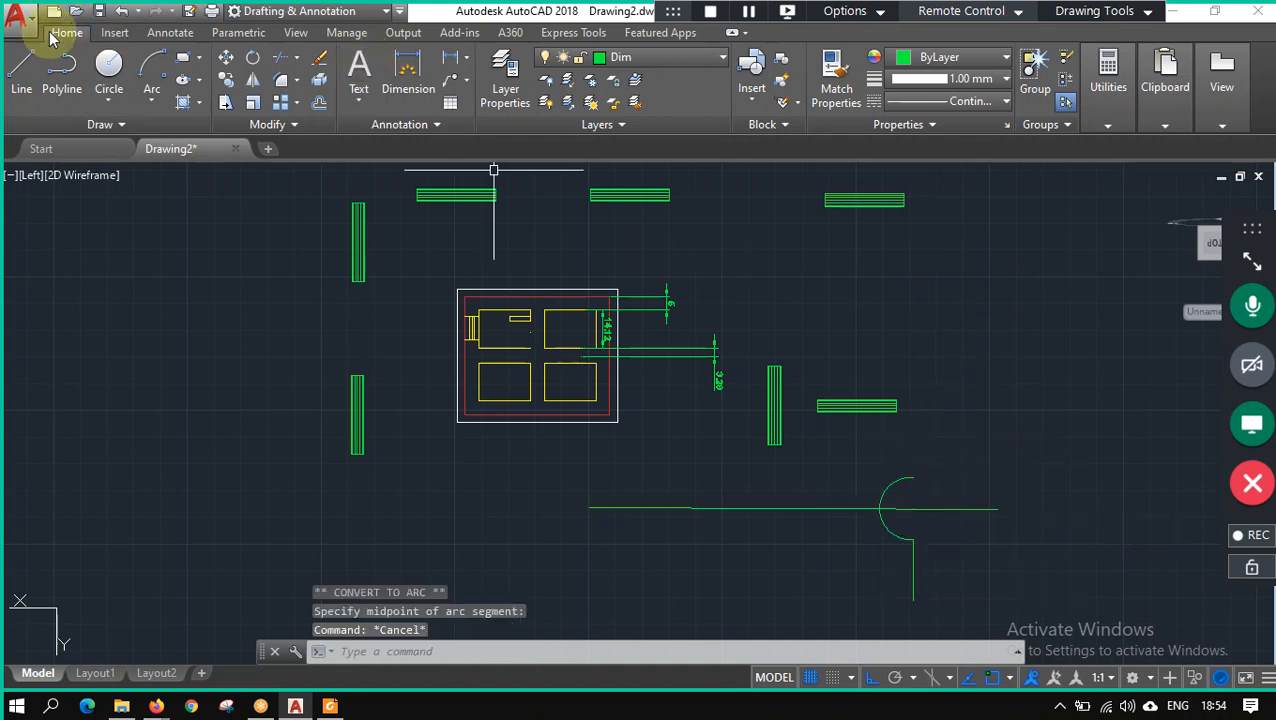
Draw a long vertical line straight up from the upper end of the crossover arc.
{"action": "left_click", "coordinate": [21, 72]}
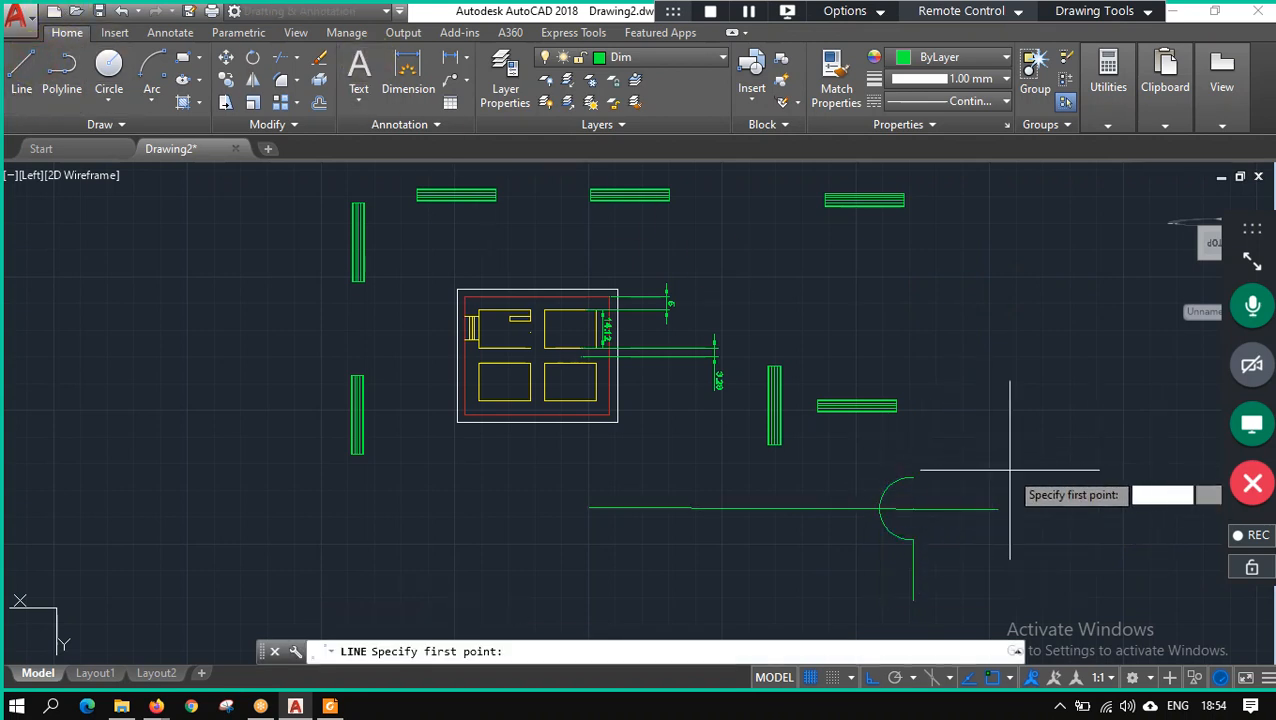
{"action": "left_click", "coordinate": [910, 478]}
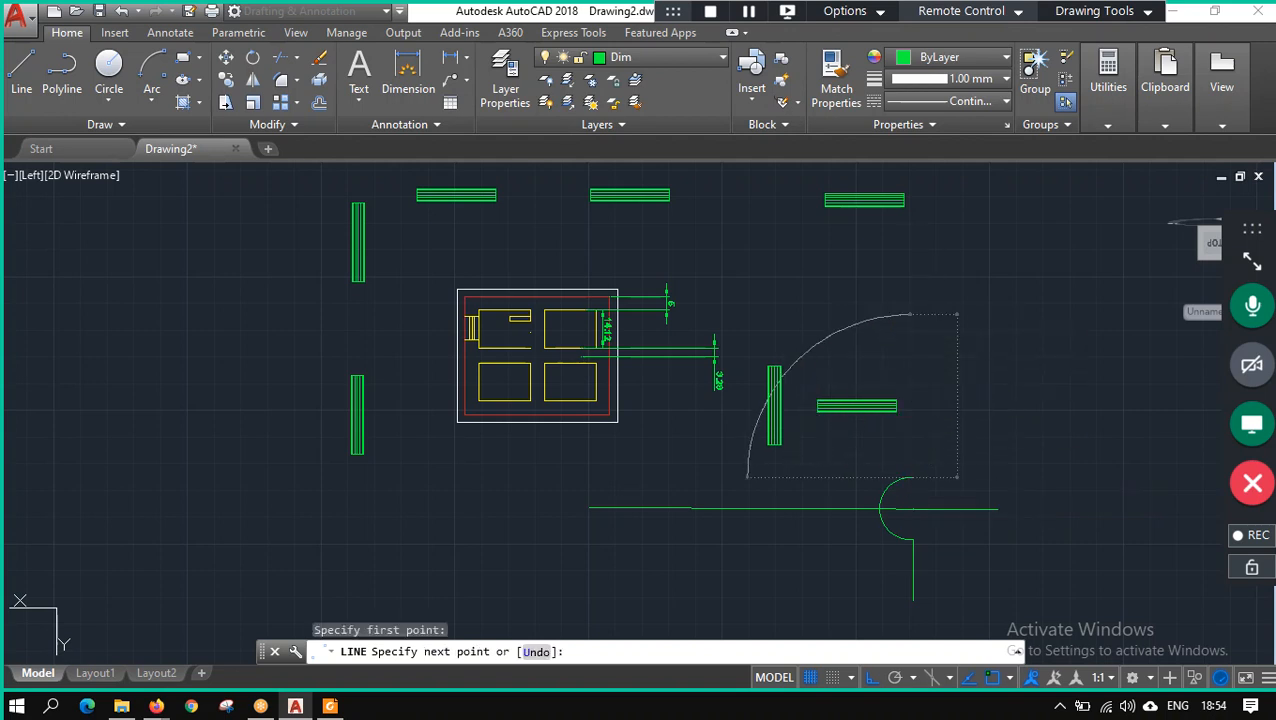
{"action": "left_click", "coordinate": [910, 315]}
{"action": "key", "text": "Escape"}
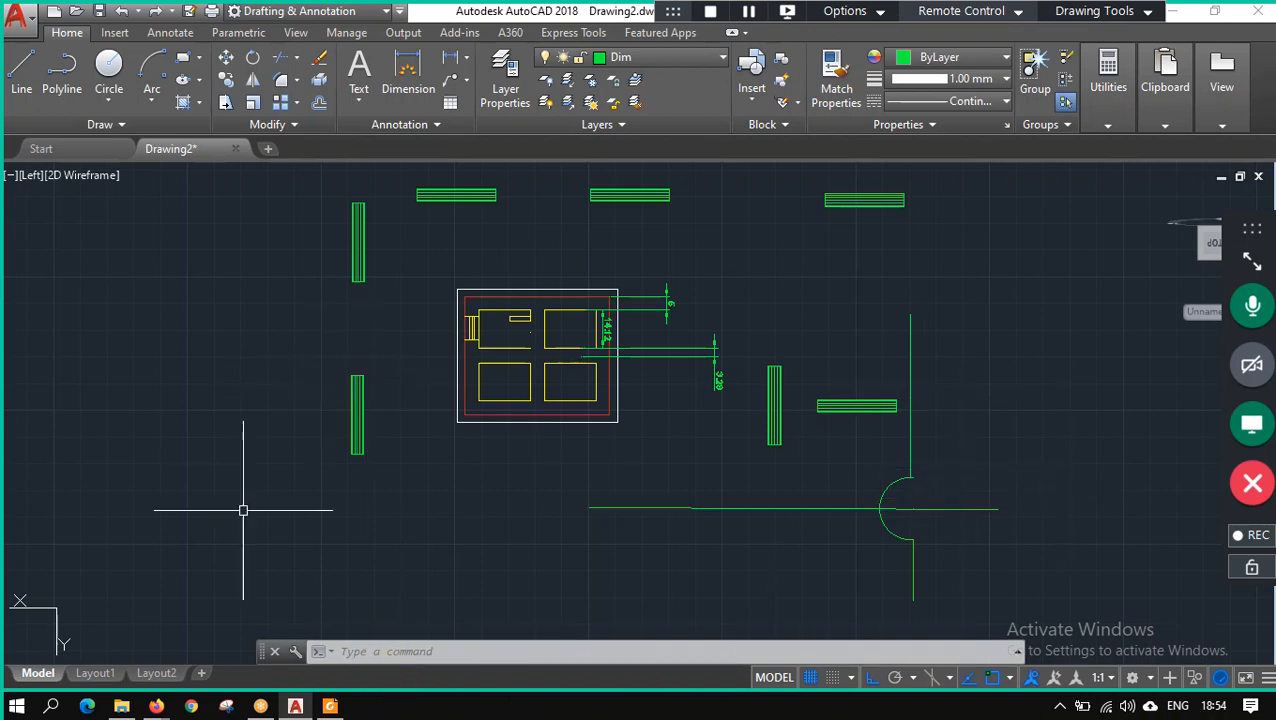
Set the current object colour to red 205,32,39.
{"action": "left_click", "coordinate": [21, 70]}
{"action": "left_click", "coordinate": [925, 57]}
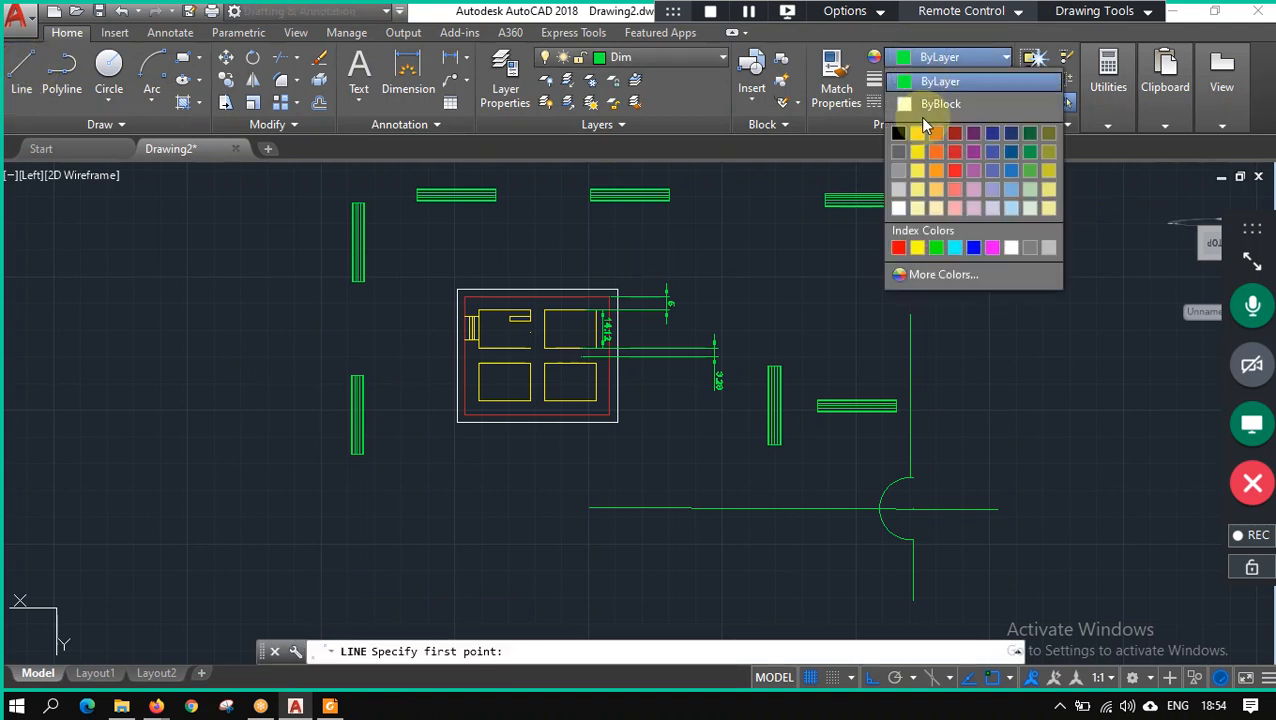
{"action": "left_click", "coordinate": [950, 155]}
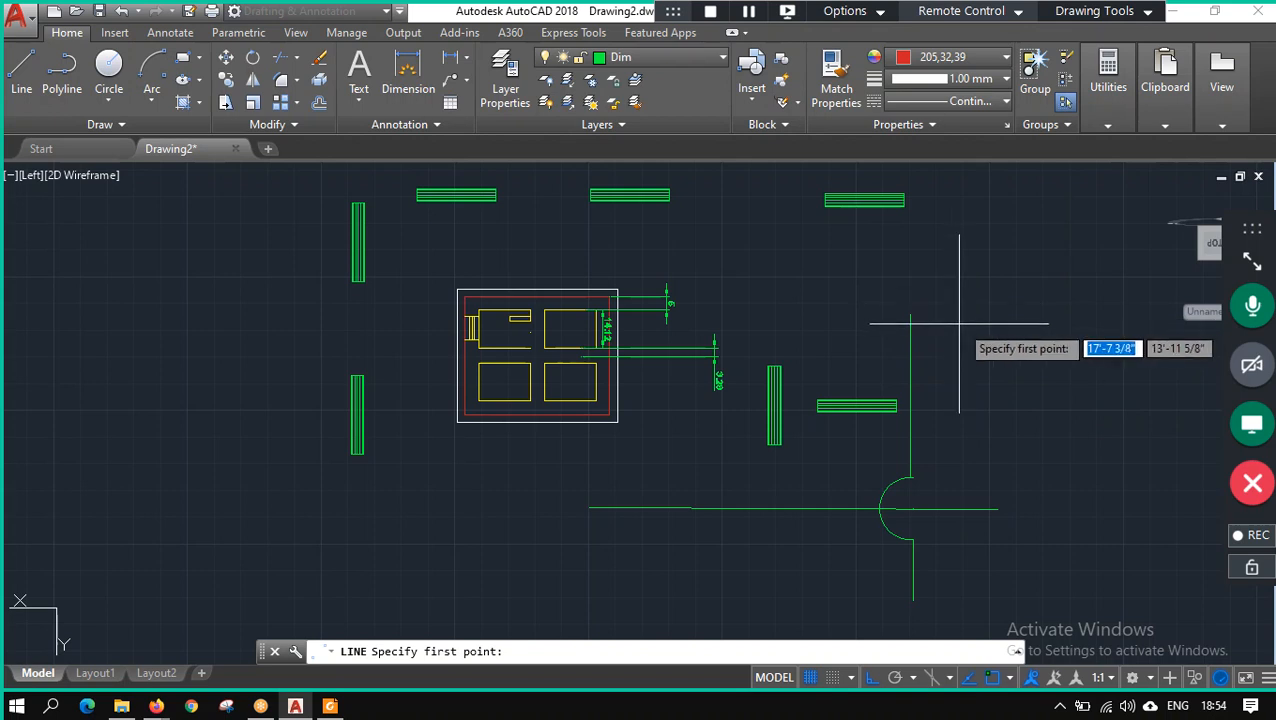
{"action": "key", "text": "Escape"}
Copy the upper vertical line, the crossover arc and the lower vertical line together about 1 foot to the right.
{"action": "left_click", "coordinate": [911, 343]}
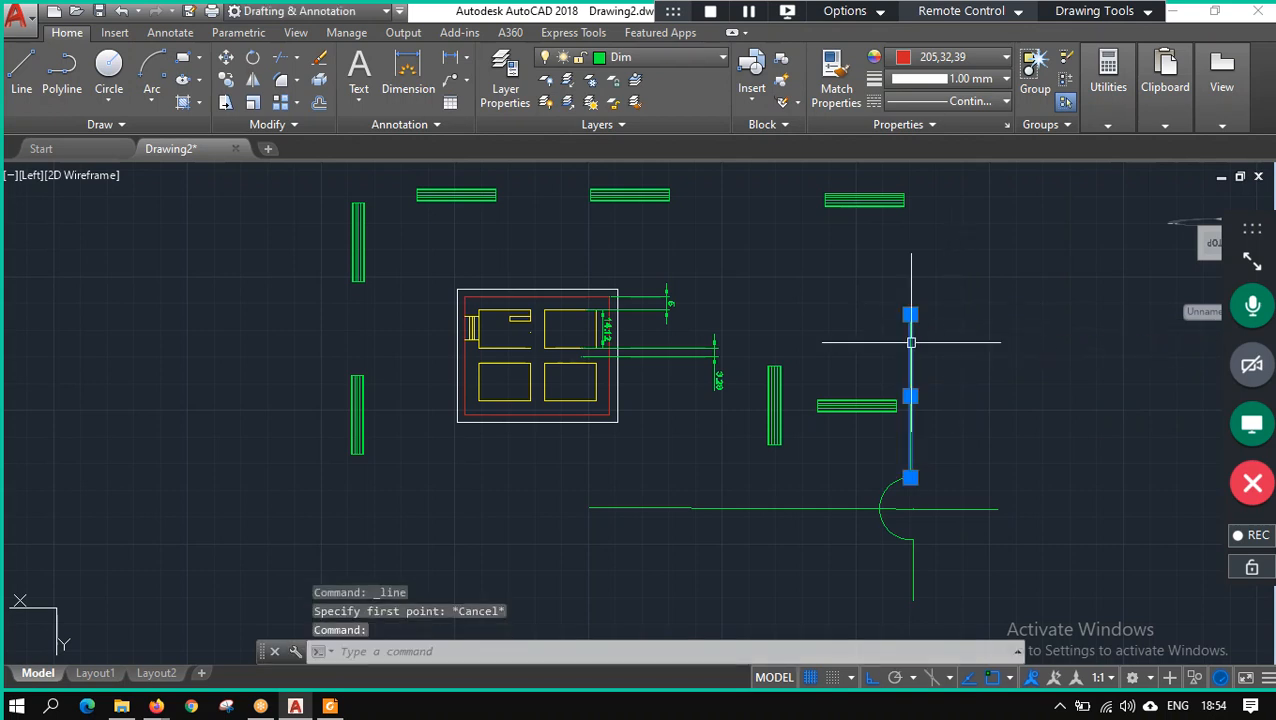
{"action": "left_click", "coordinate": [881, 505]}
{"action": "left_click", "coordinate": [913, 569]}
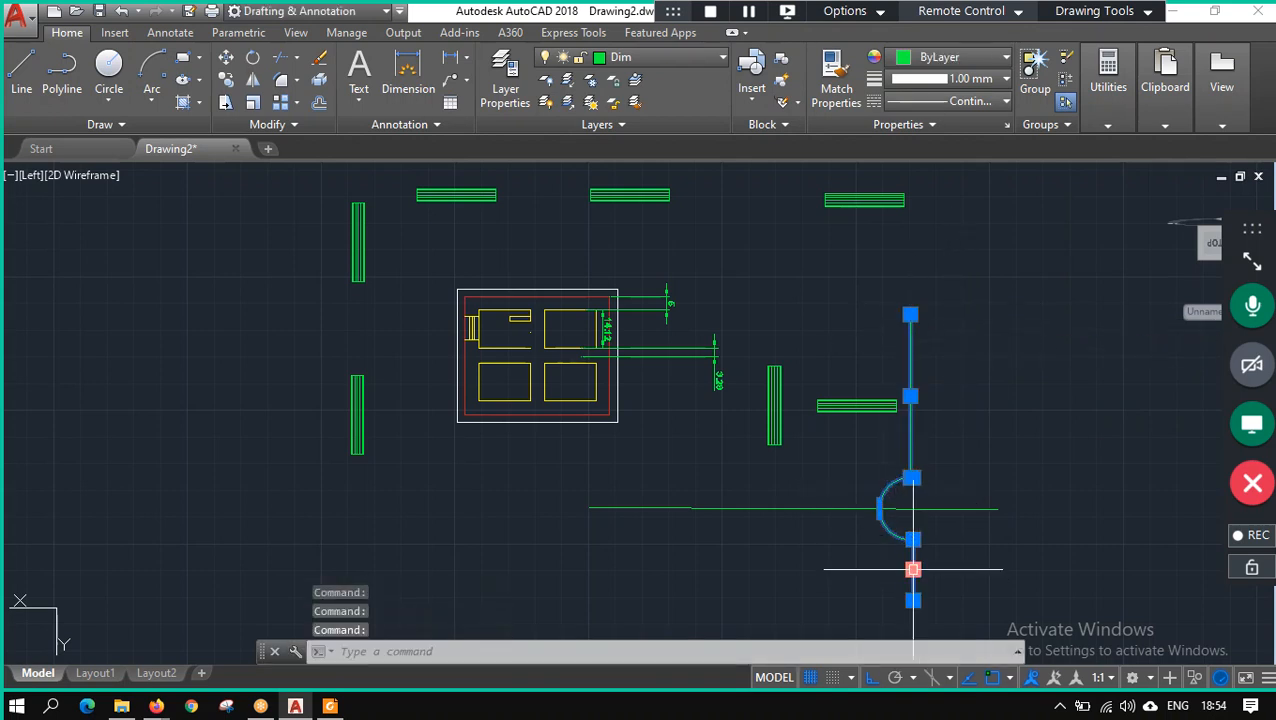
{"action": "type", "text": "cop"}
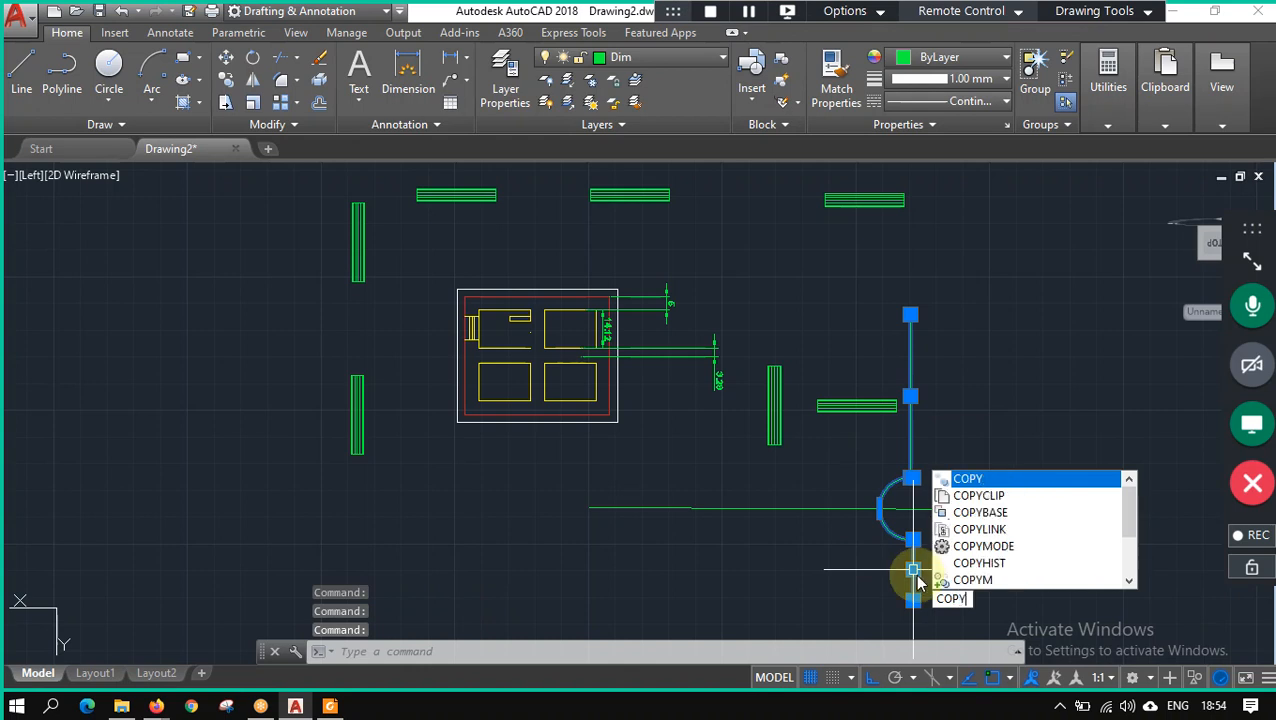
{"action": "type", "text": "y"}
{"action": "key", "text": "Return"}
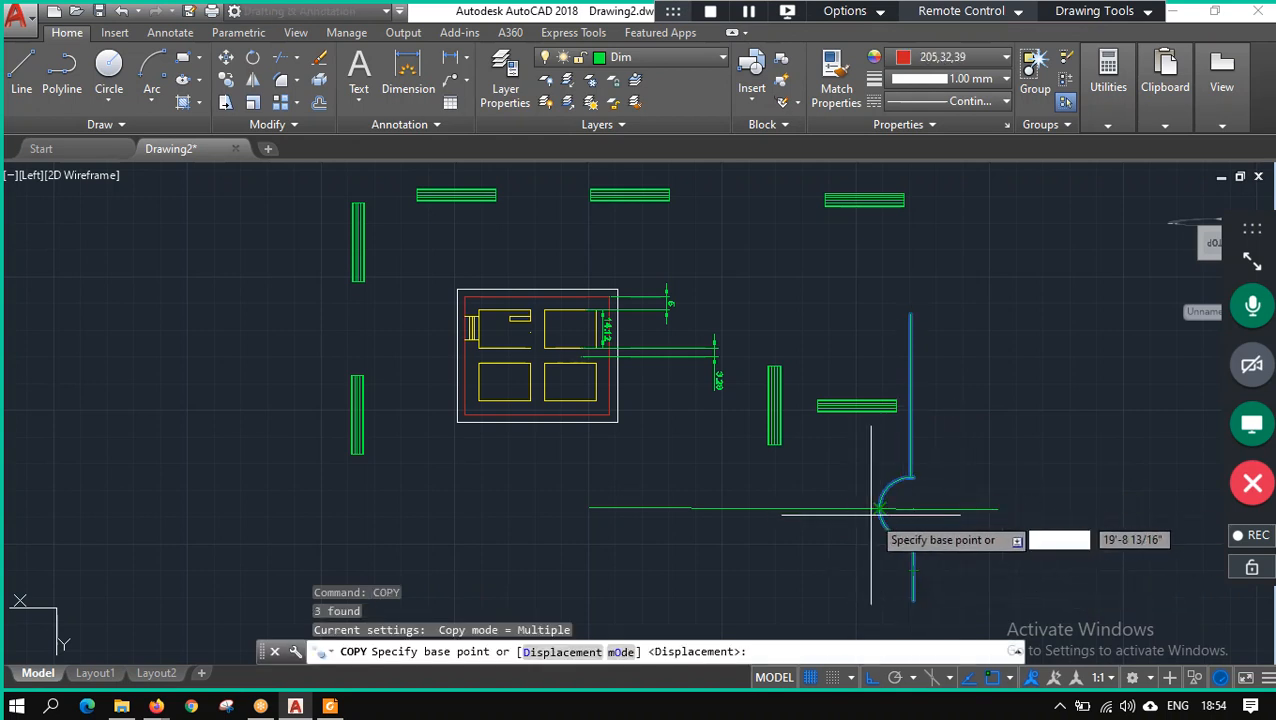
{"action": "left_click", "coordinate": [935, 512]}
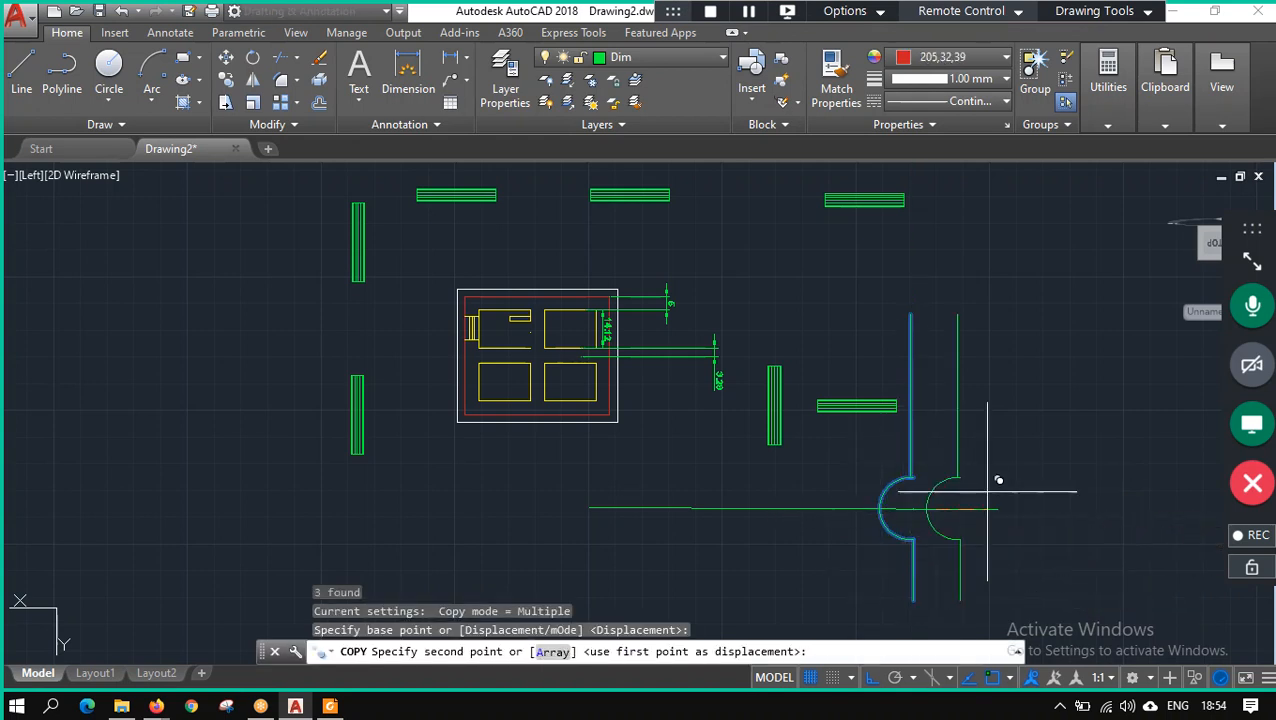
{"action": "left_click", "coordinate": [971, 505]}
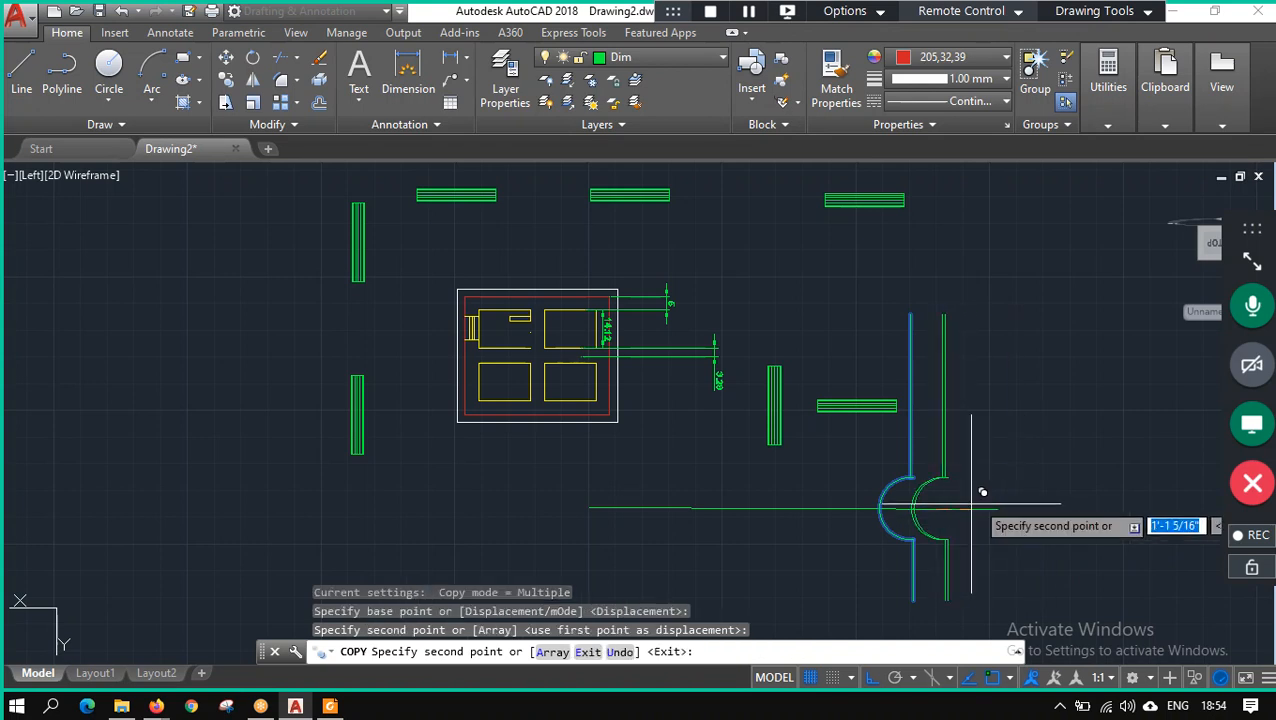
{"action": "key", "text": "Escape"}
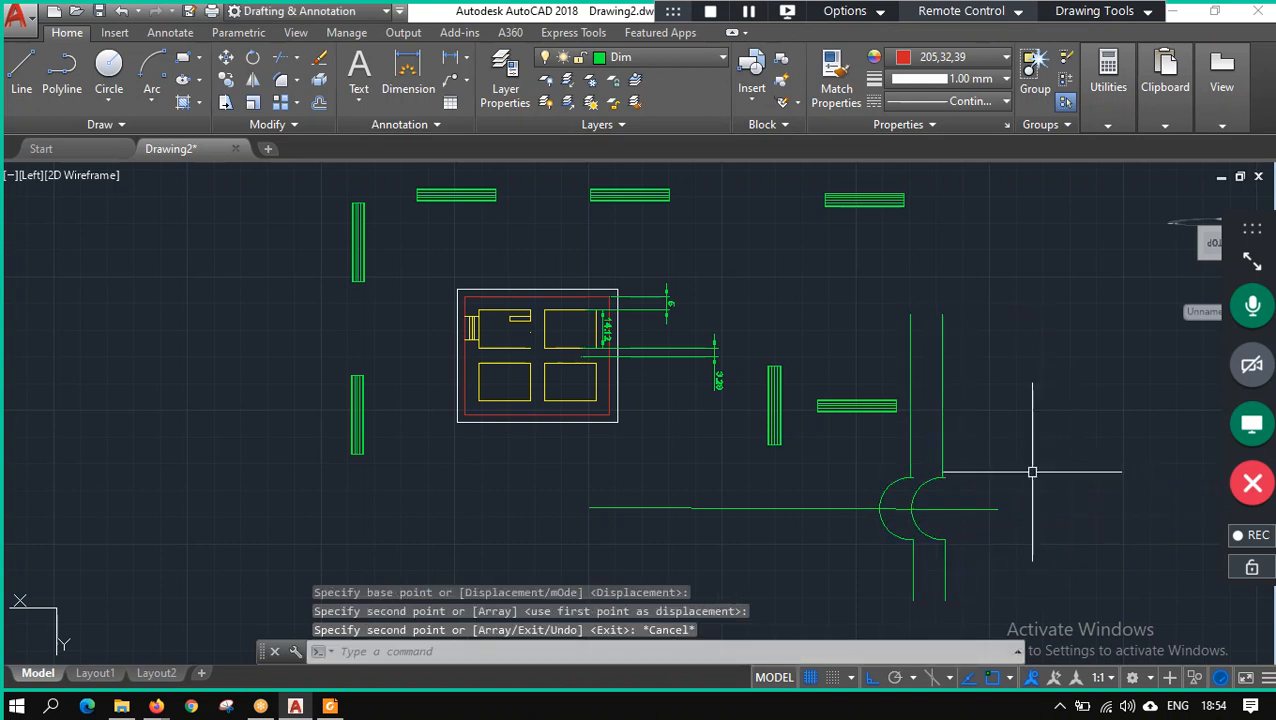
Change the copied upper line, arc and lower line to red 205,32,39 and clear the selection.
{"action": "left_click", "coordinate": [945, 381]}
{"action": "left_click", "coordinate": [925, 488]}
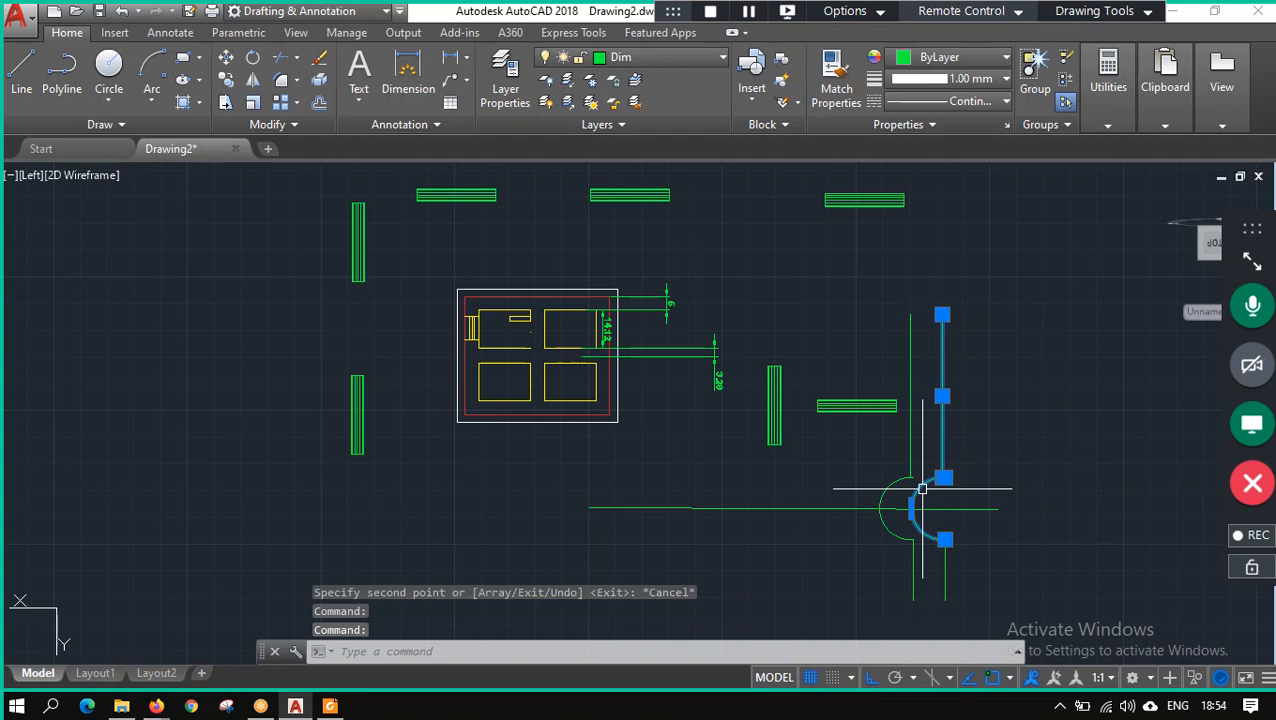
{"action": "left_click", "coordinate": [945, 575]}
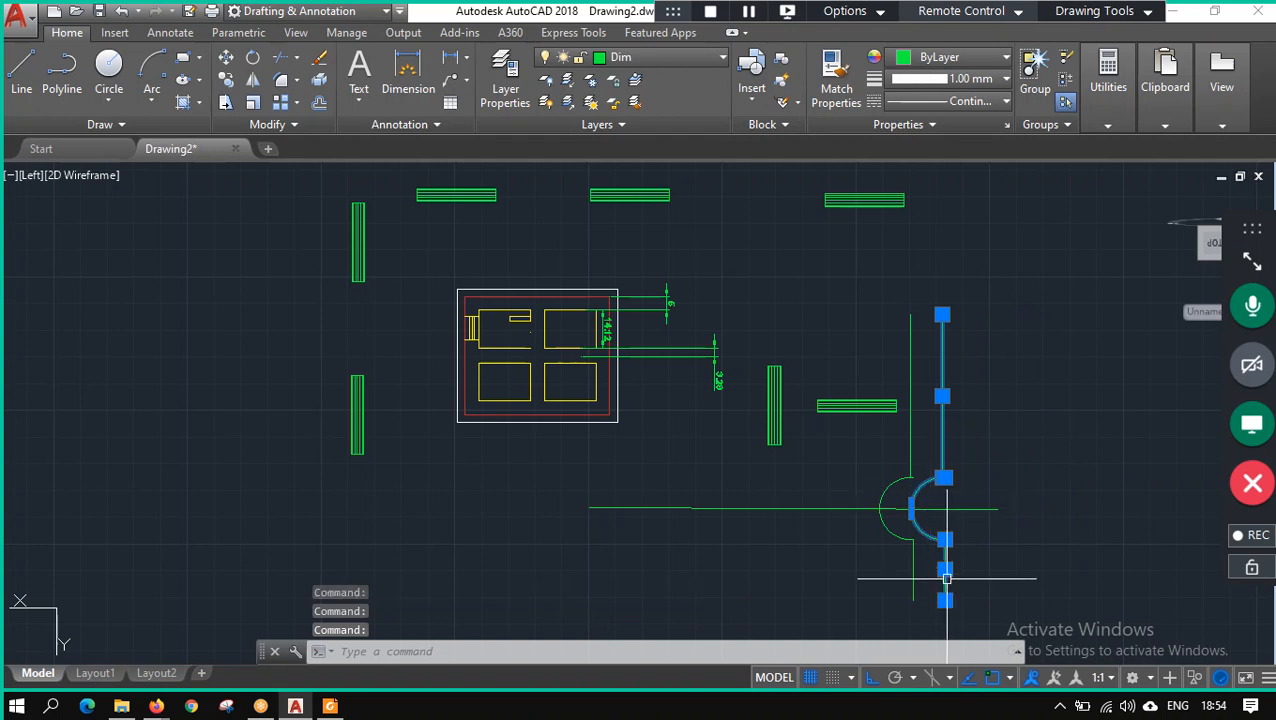
{"action": "left_click", "coordinate": [1001, 66]}
{"action": "left_click", "coordinate": [951, 155]}
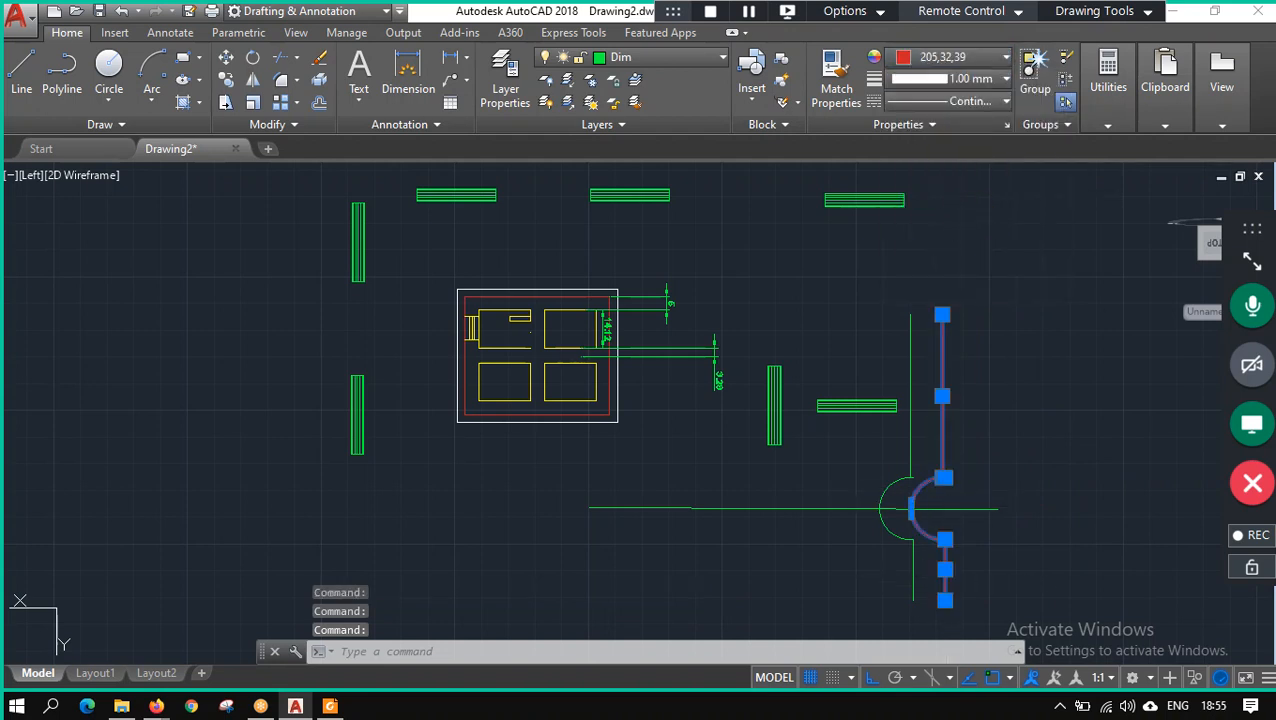
{"action": "key", "text": "Escape"}
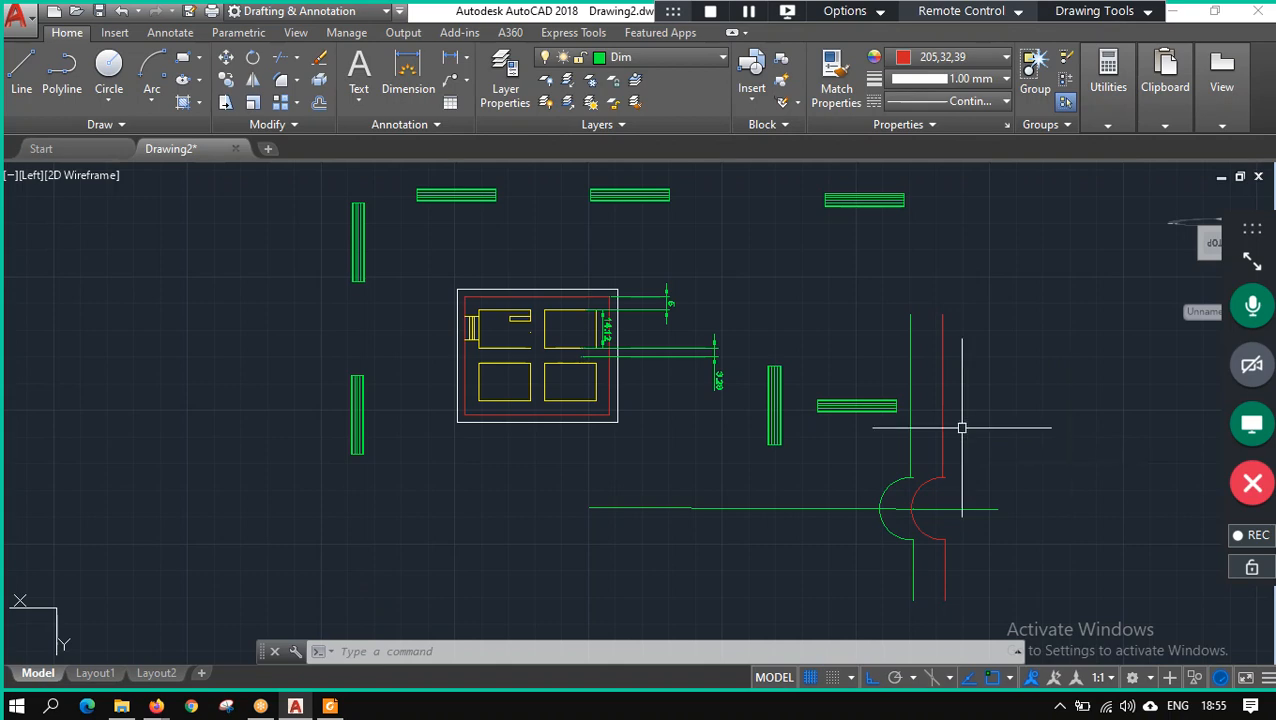
Switch to the PDF electrical plan and examine its room layout with the fan, light, switchboard, AC and TV symbols.
{"action": "left_click", "coordinate": [330, 706]}
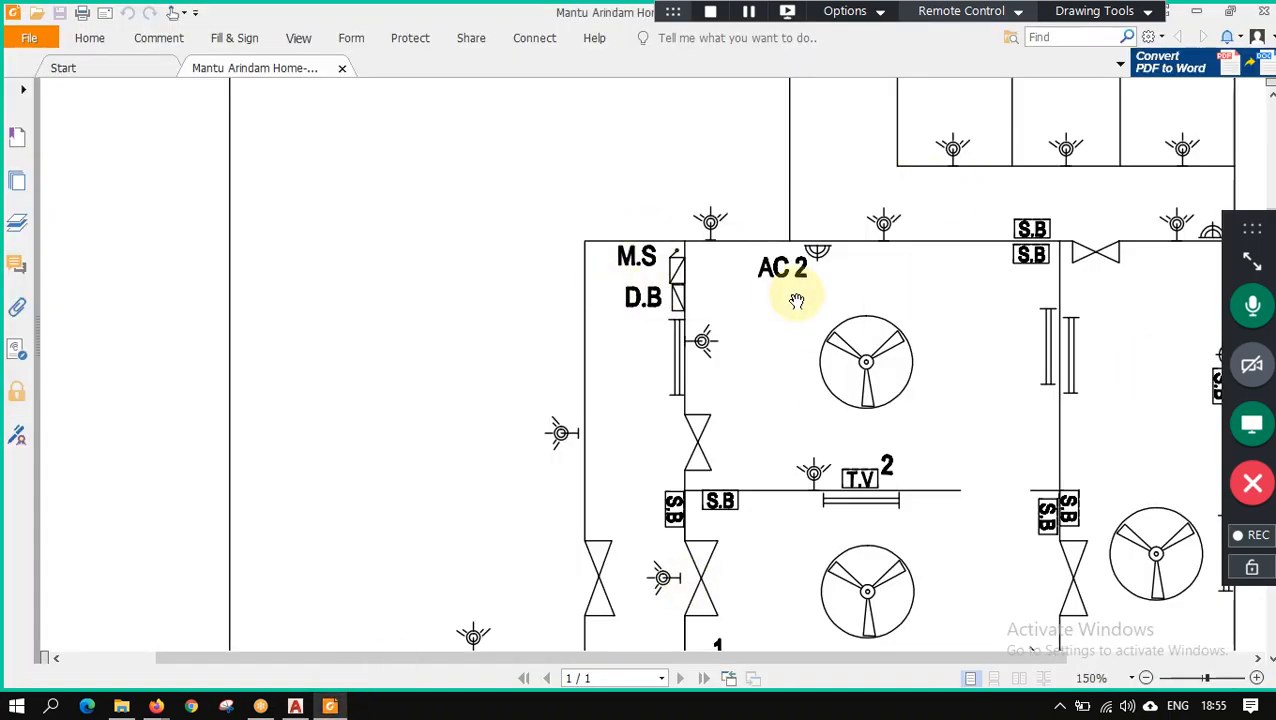
{"action": "scroll", "coordinate": [815, 289], "scroll_direction": "down", "scroll_amount": 5}
{"action": "scroll", "coordinate": [815, 289], "scroll_direction": "up", "scroll_amount": 8}
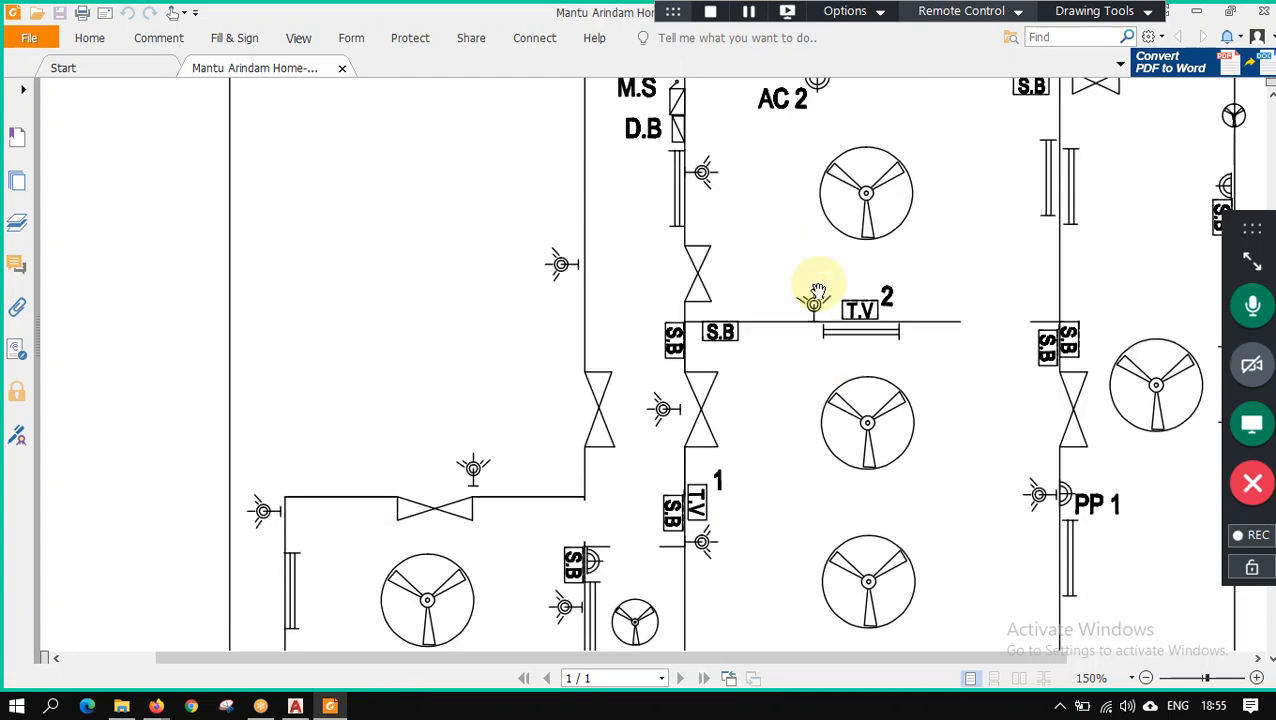
{"action": "scroll", "coordinate": [815, 292], "scroll_direction": "down", "scroll_amount": 3}
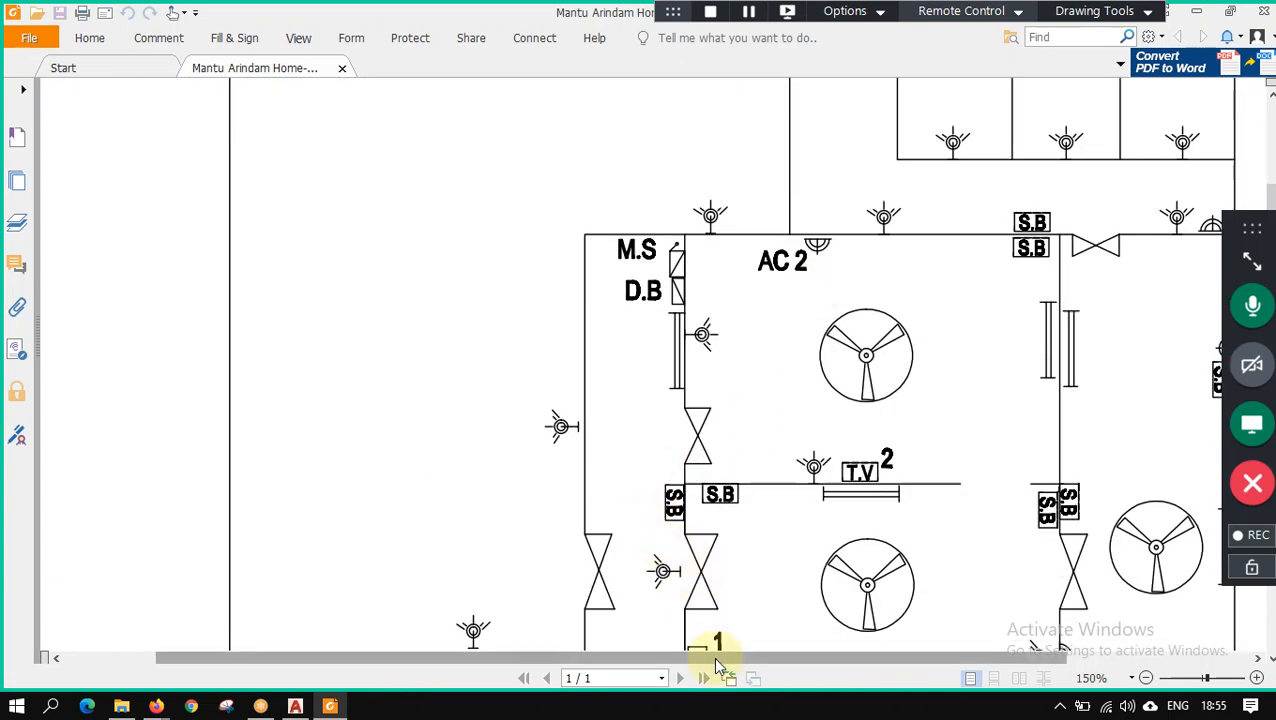
{"action": "left_click_drag", "start_coordinate": [713, 656], "coordinate": [765, 660]}
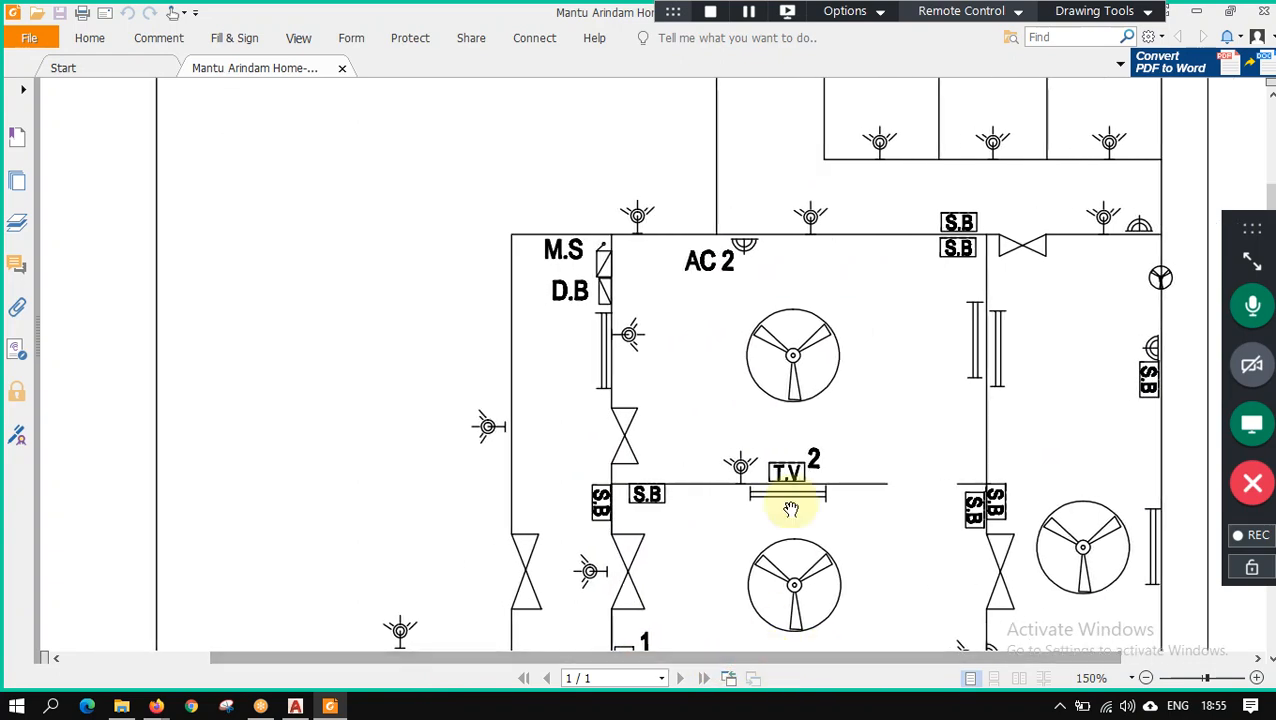
{"action": "scroll", "coordinate": [789, 504], "scroll_direction": "down", "scroll_amount": 4}
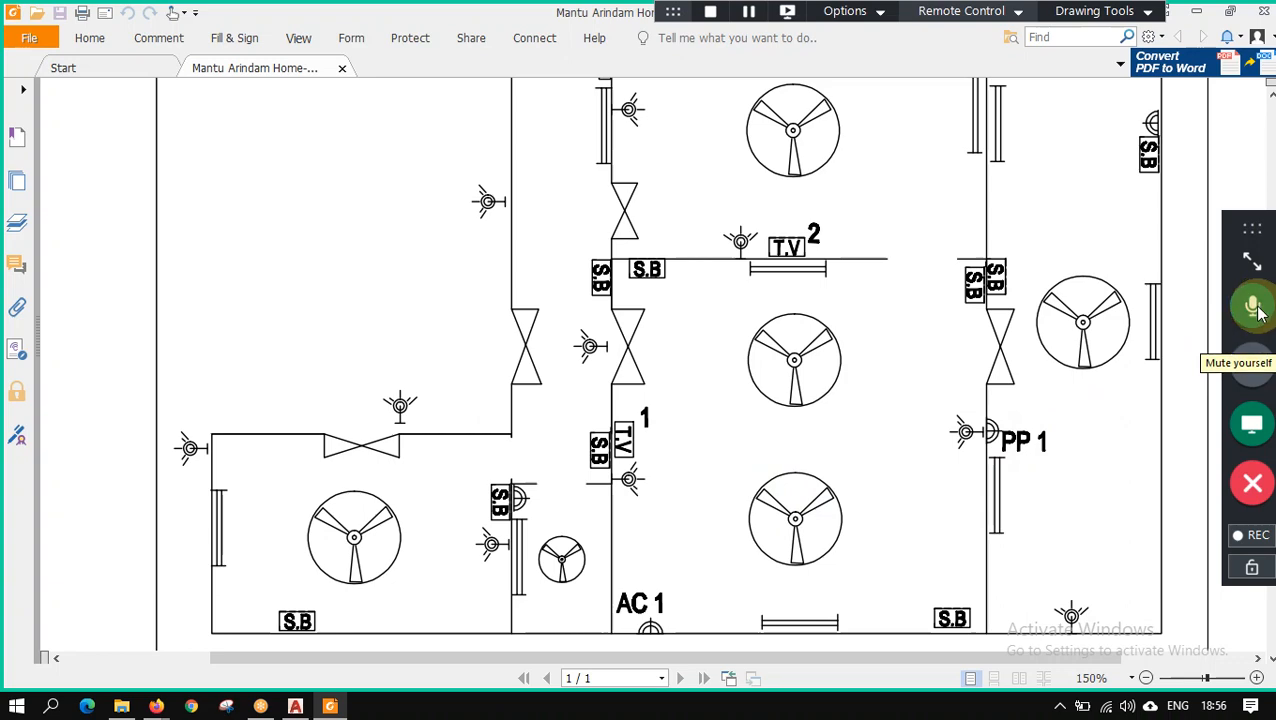
{"action": "scroll", "coordinate": [1107, 349], "scroll_direction": "up", "scroll_amount": 5}
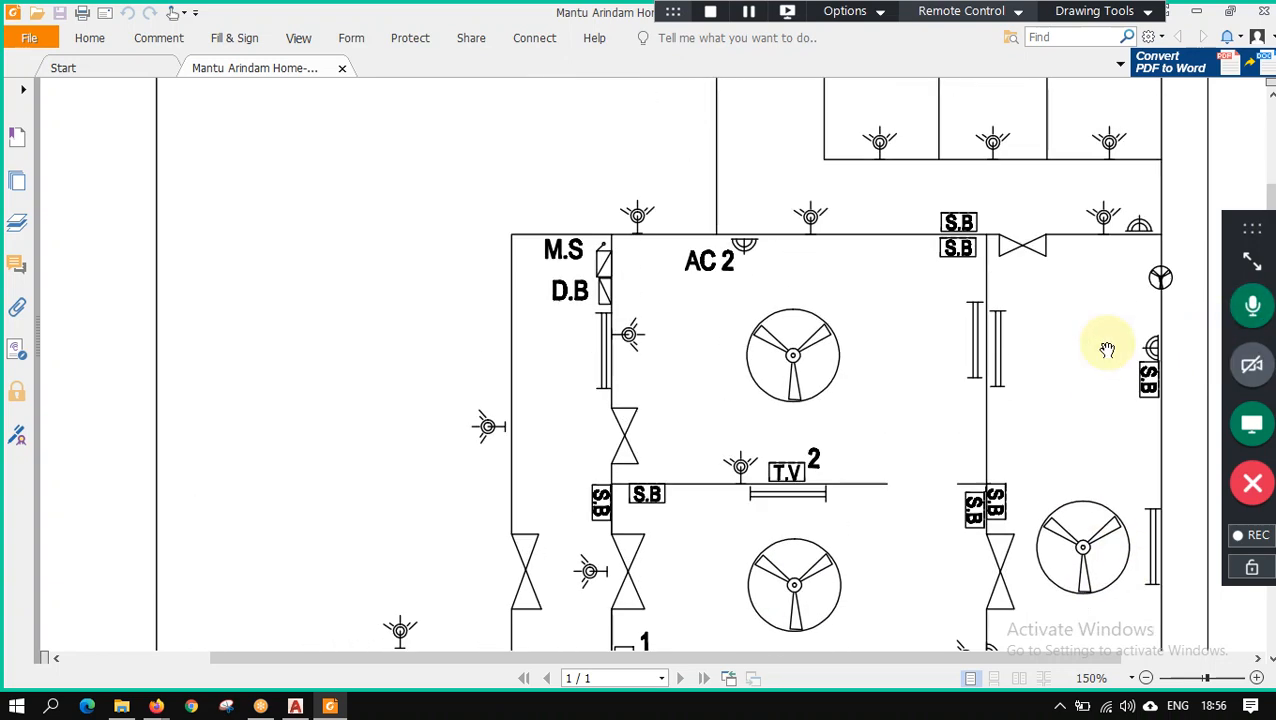
{"action": "scroll", "coordinate": [1107, 349], "scroll_direction": "down", "scroll_amount": 1}
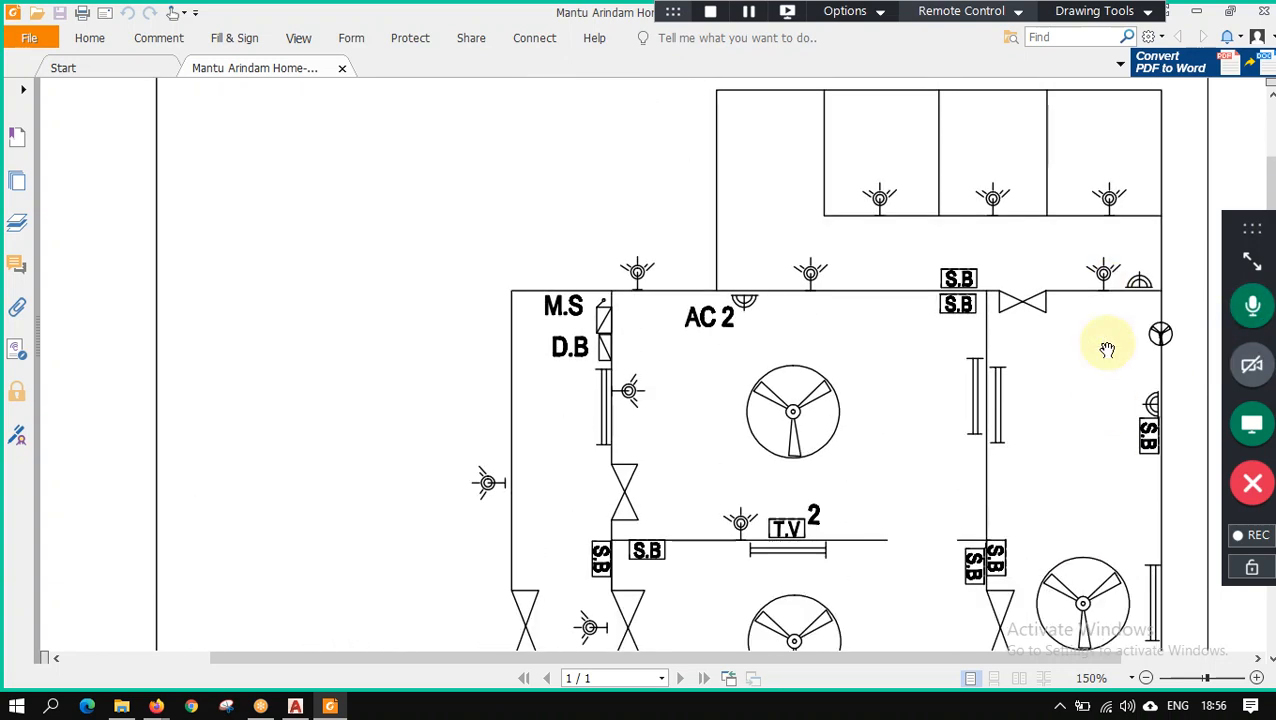
{"action": "scroll", "coordinate": [1017, 400], "scroll_direction": "down", "scroll_amount": 4}
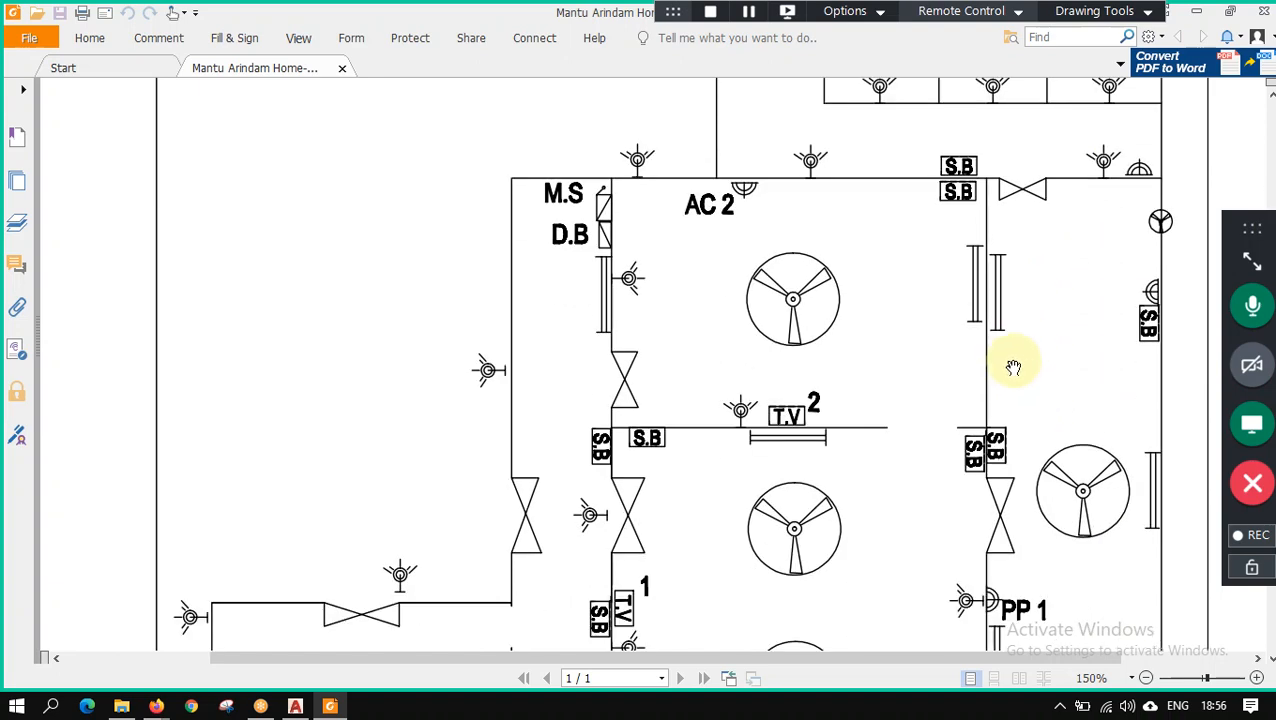
{"action": "scroll", "coordinate": [960, 170], "scroll_direction": "up", "scroll_amount": 2}
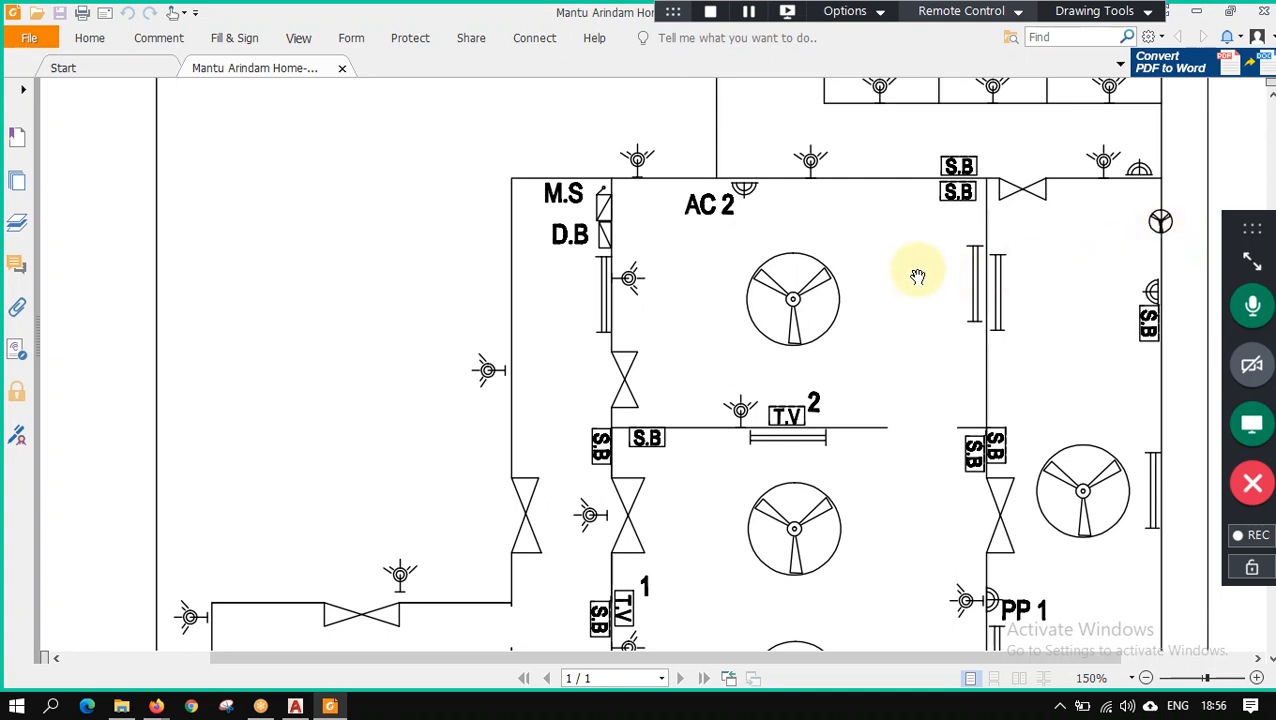
{"action": "scroll", "coordinate": [918, 276], "scroll_direction": "up", "scroll_amount": 2}
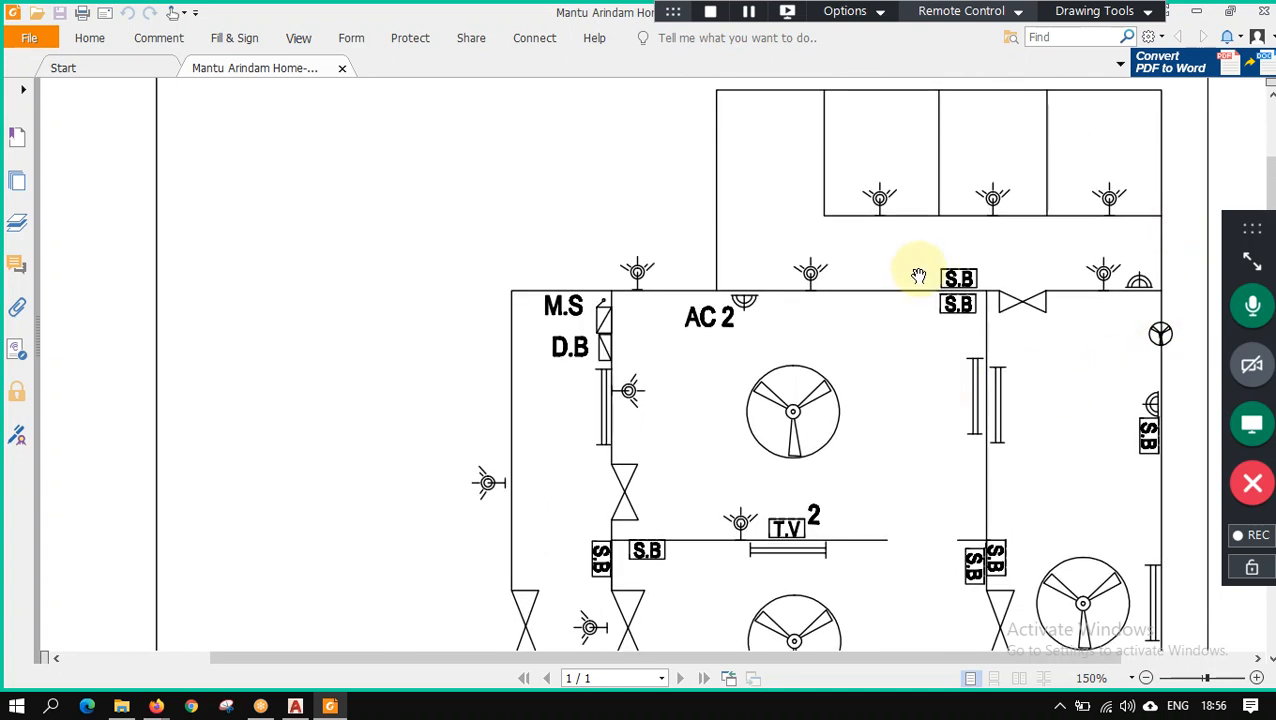
{"action": "scroll", "coordinate": [665, 328], "scroll_direction": "down", "scroll_amount": 2}
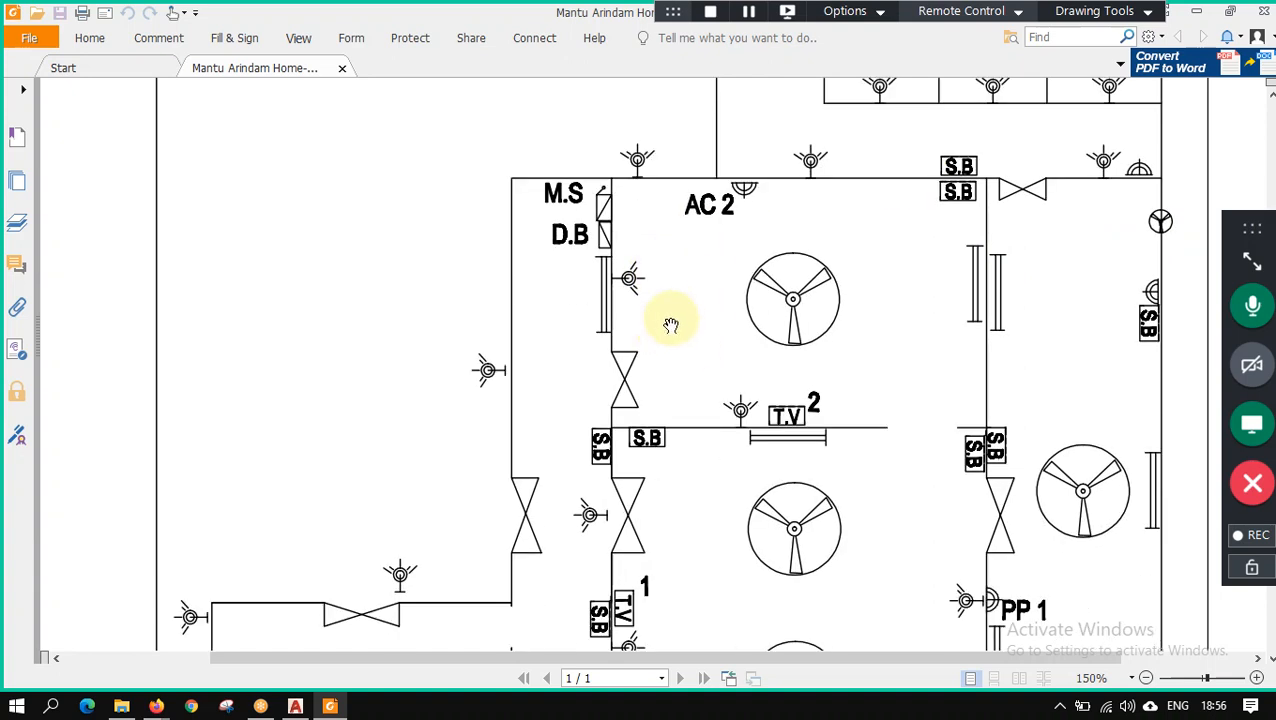
Expand the GoToMeeting panel, check its chat messages and the attendee grid, and collapse the panel again.
{"action": "left_click", "coordinate": [1254, 262]}
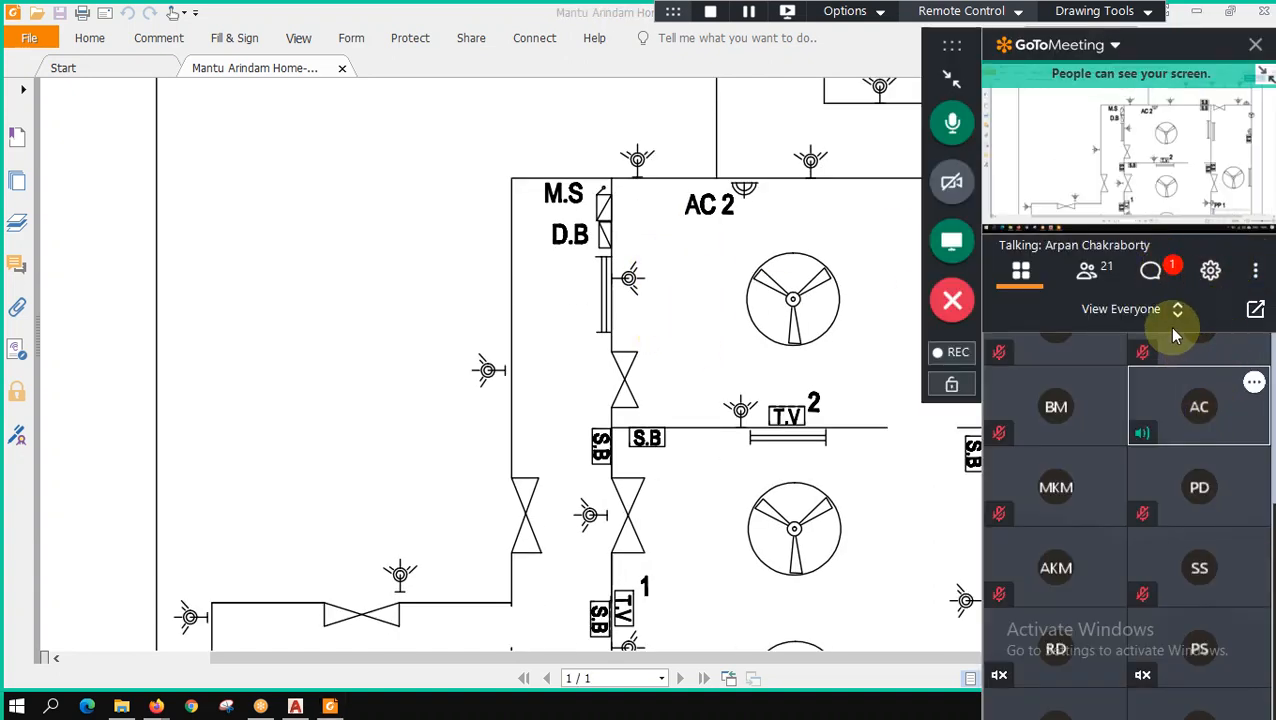
{"action": "left_click", "coordinate": [1151, 270]}
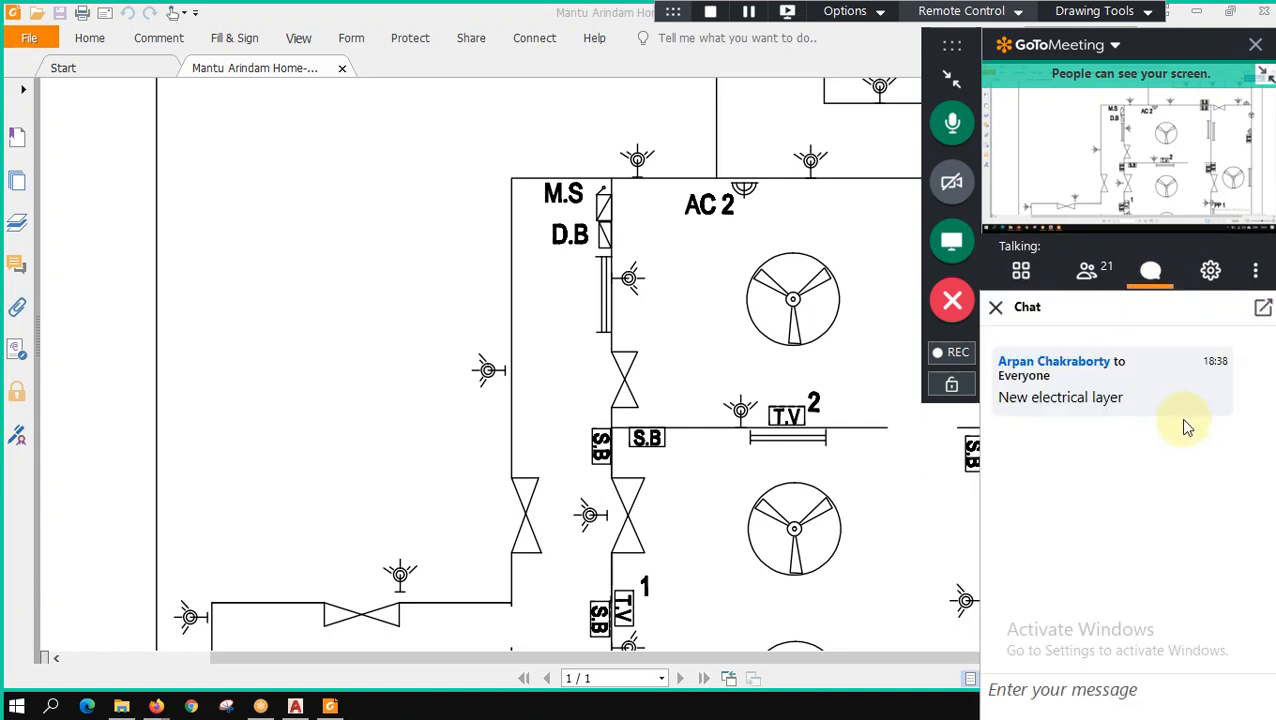
{"action": "left_click", "coordinate": [1151, 270]}
{"action": "scroll", "coordinate": [1236, 460], "scroll_direction": "down", "scroll_amount": 1}
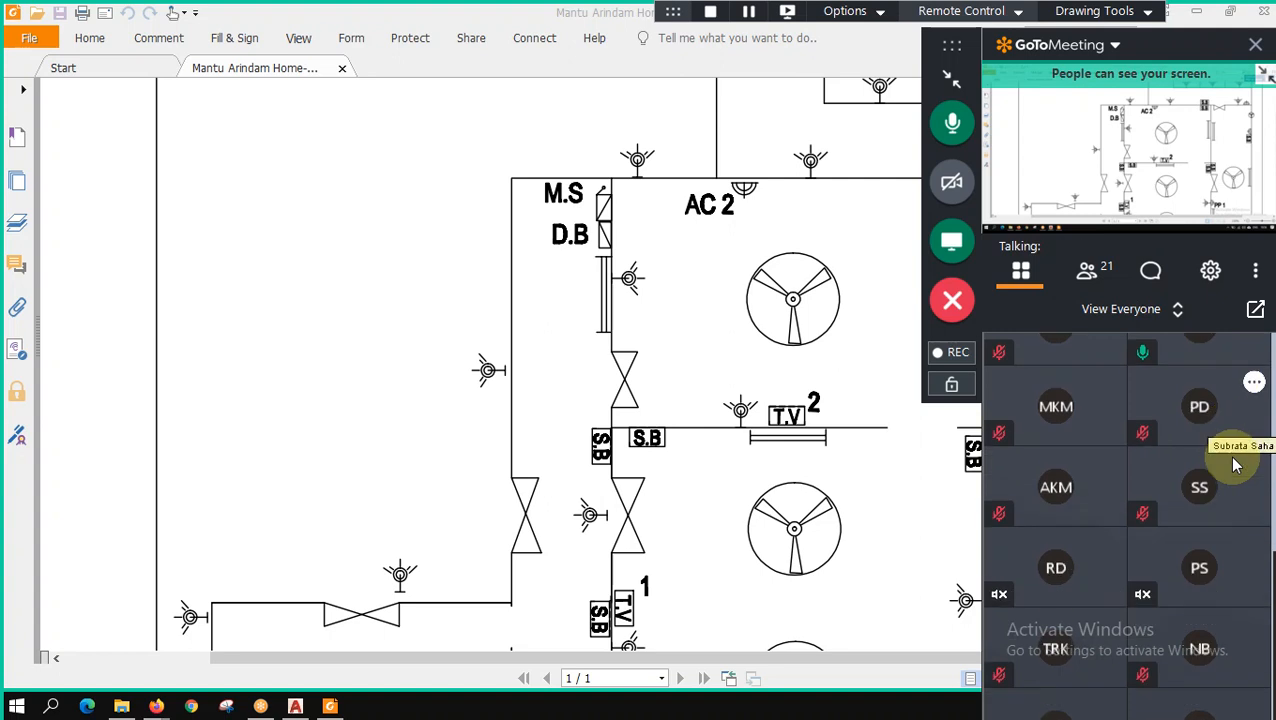
{"action": "scroll", "coordinate": [1228, 458], "scroll_direction": "up", "scroll_amount": 2}
{"action": "scroll", "coordinate": [1228, 456], "scroll_direction": "up", "scroll_amount": 2}
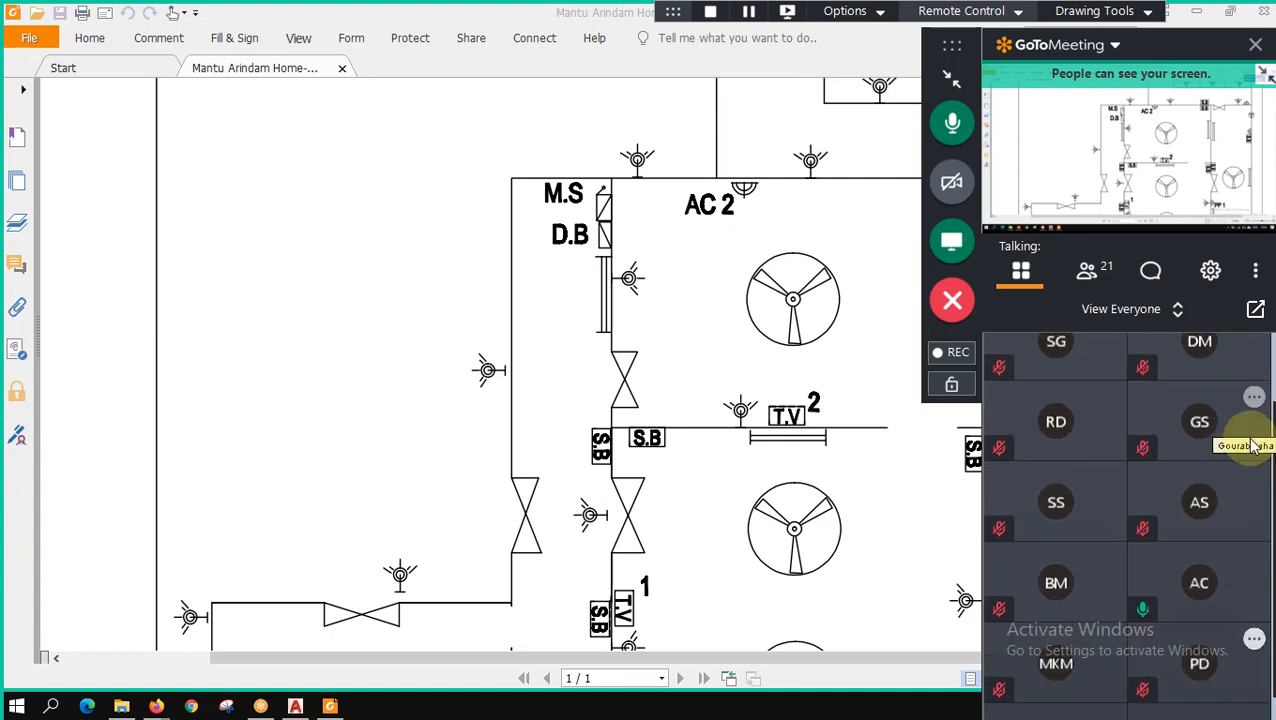
{"action": "left_click", "coordinate": [1151, 270]}
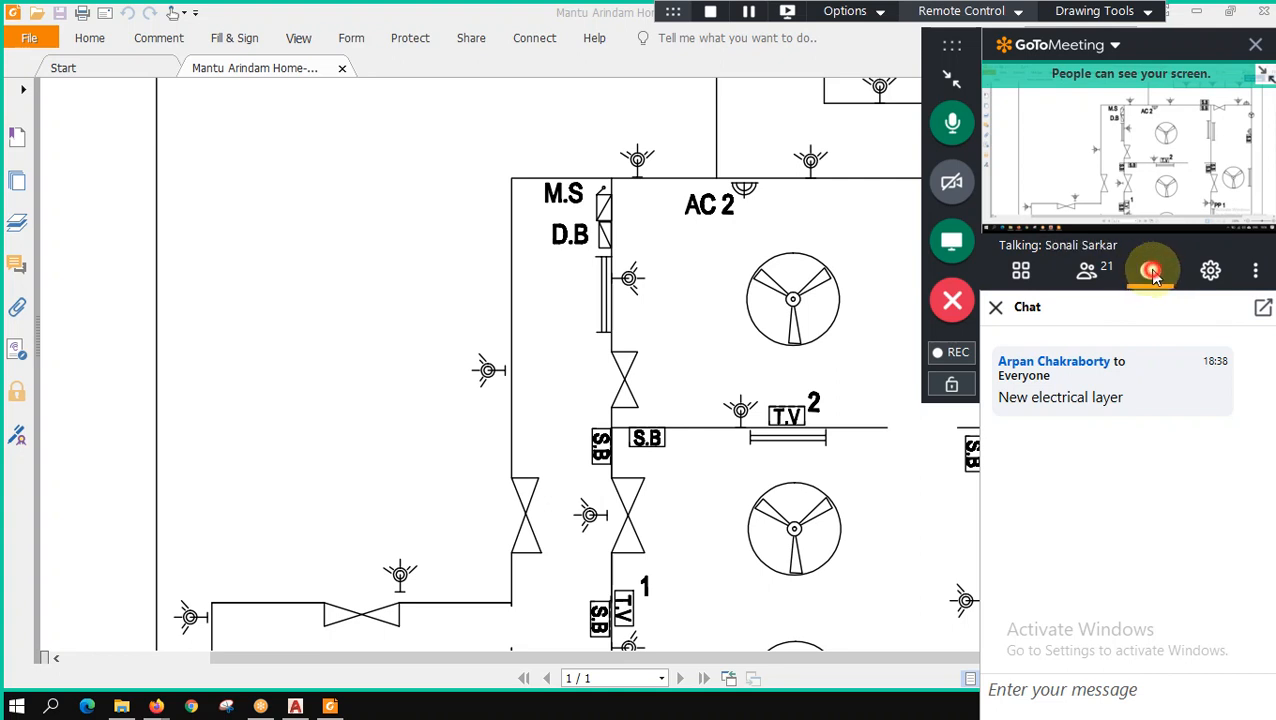
{"action": "left_click", "coordinate": [1021, 278]}
{"action": "left_click", "coordinate": [955, 88]}
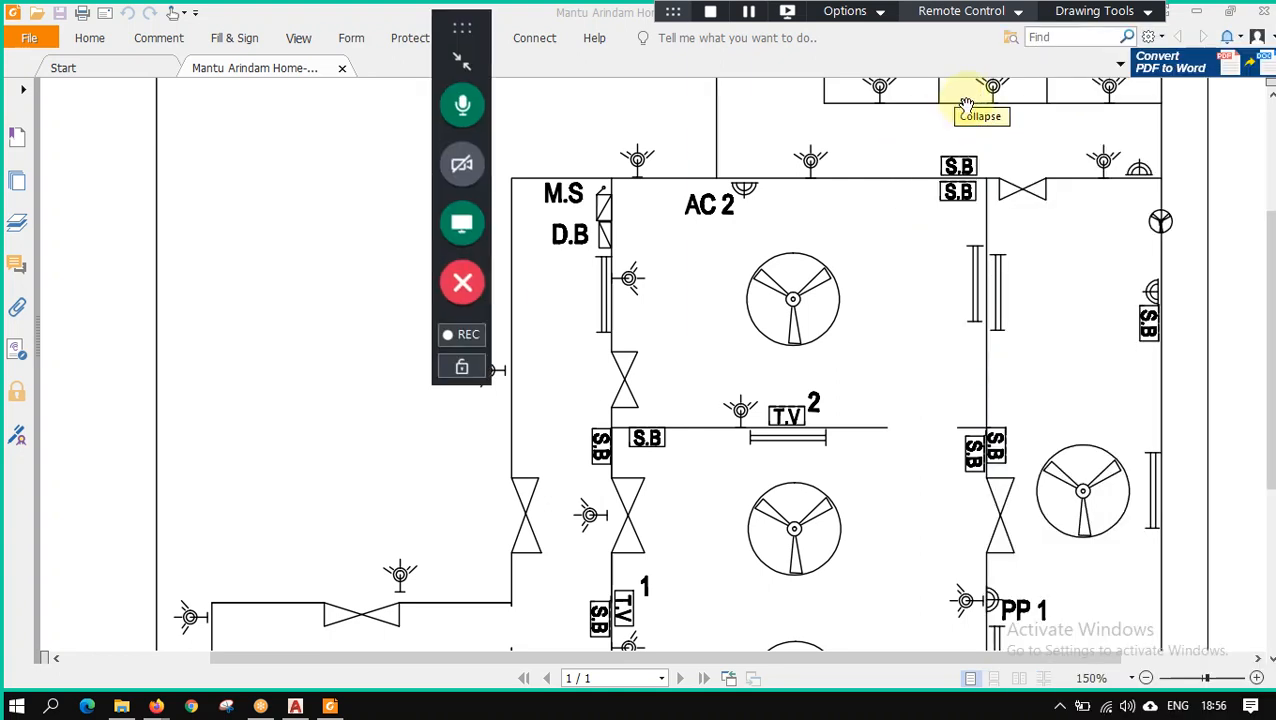
Move the collapsed meeting control bar to the side of the screen, clear of the plan's rooms.
{"action": "left_click_drag", "start_coordinate": [456, 23], "coordinate": [237, 38]}
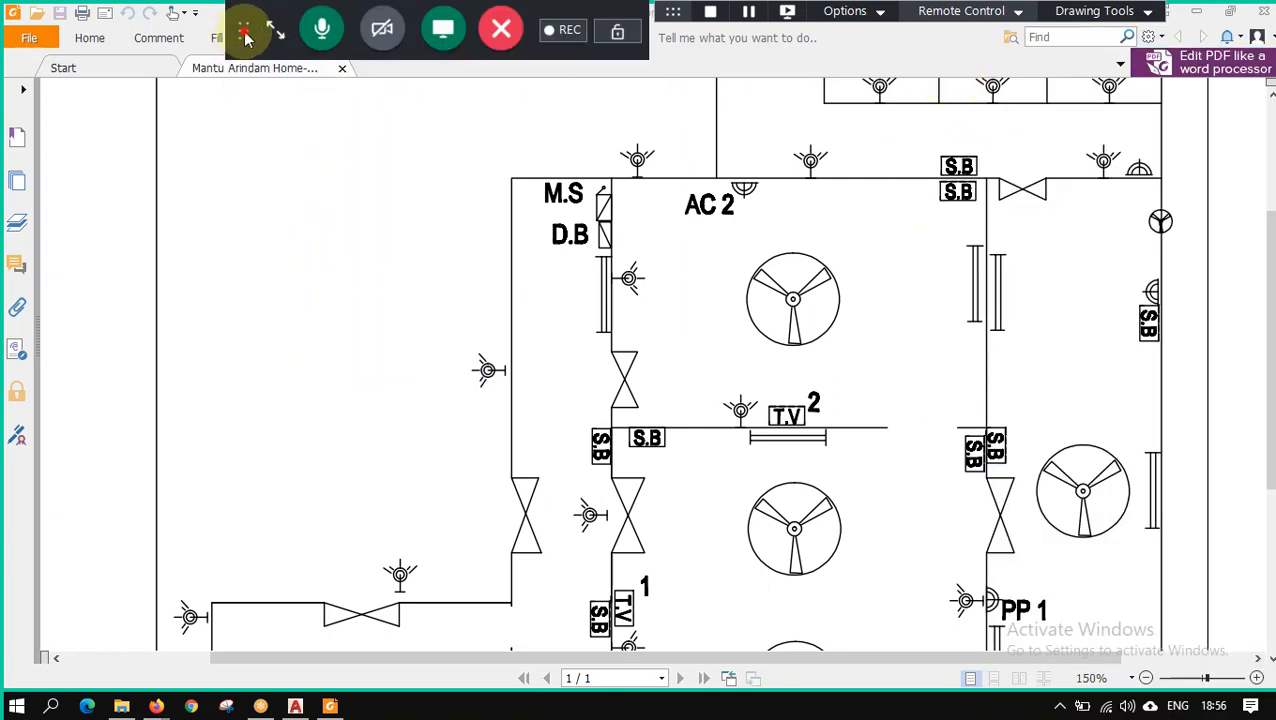
{"action": "left_click", "coordinate": [749, 12]}
{"action": "left_click_drag", "start_coordinate": [852, 167], "coordinate": [1263, 334]}
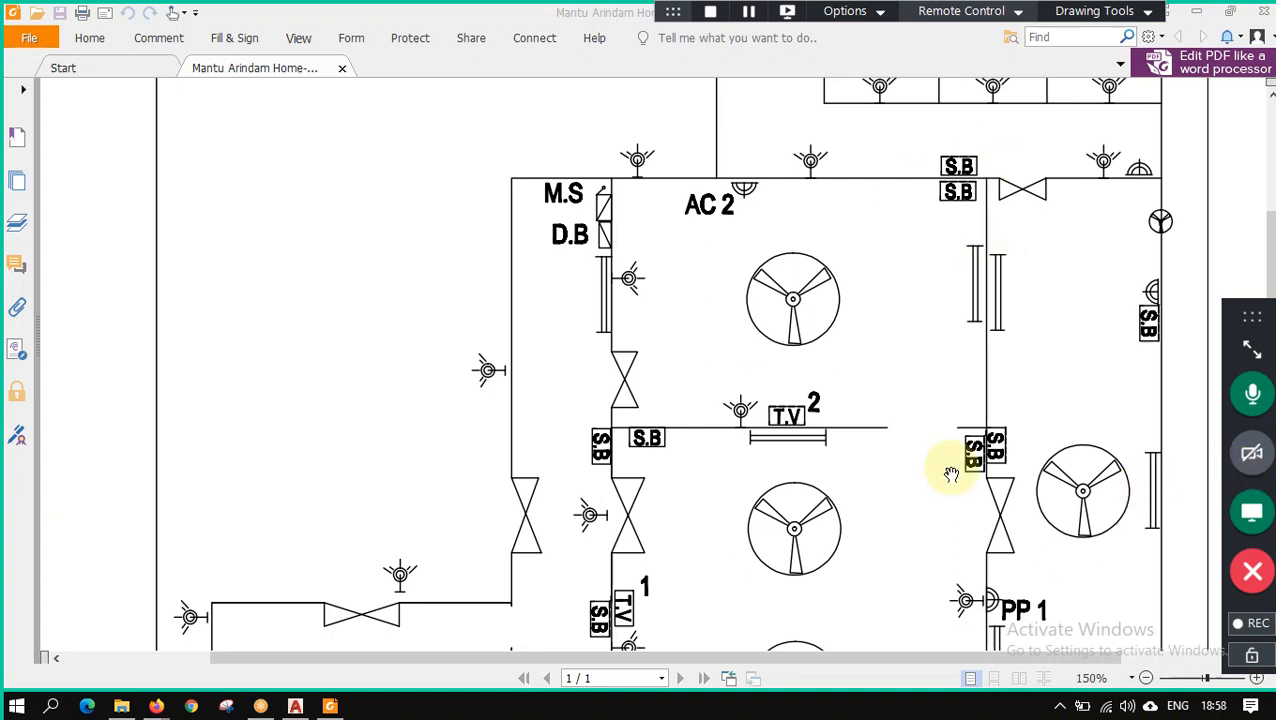
{"action": "left_click", "coordinate": [1060, 706]}
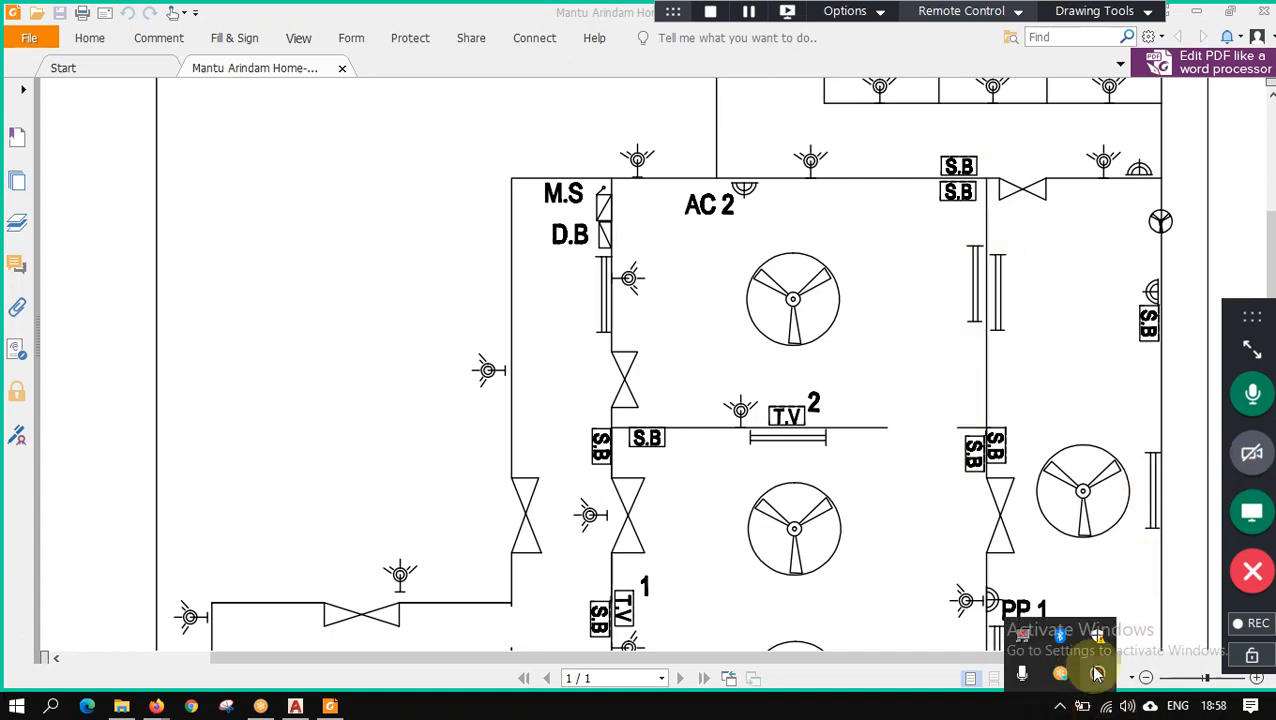
{"action": "left_click", "coordinate": [1098, 676]}
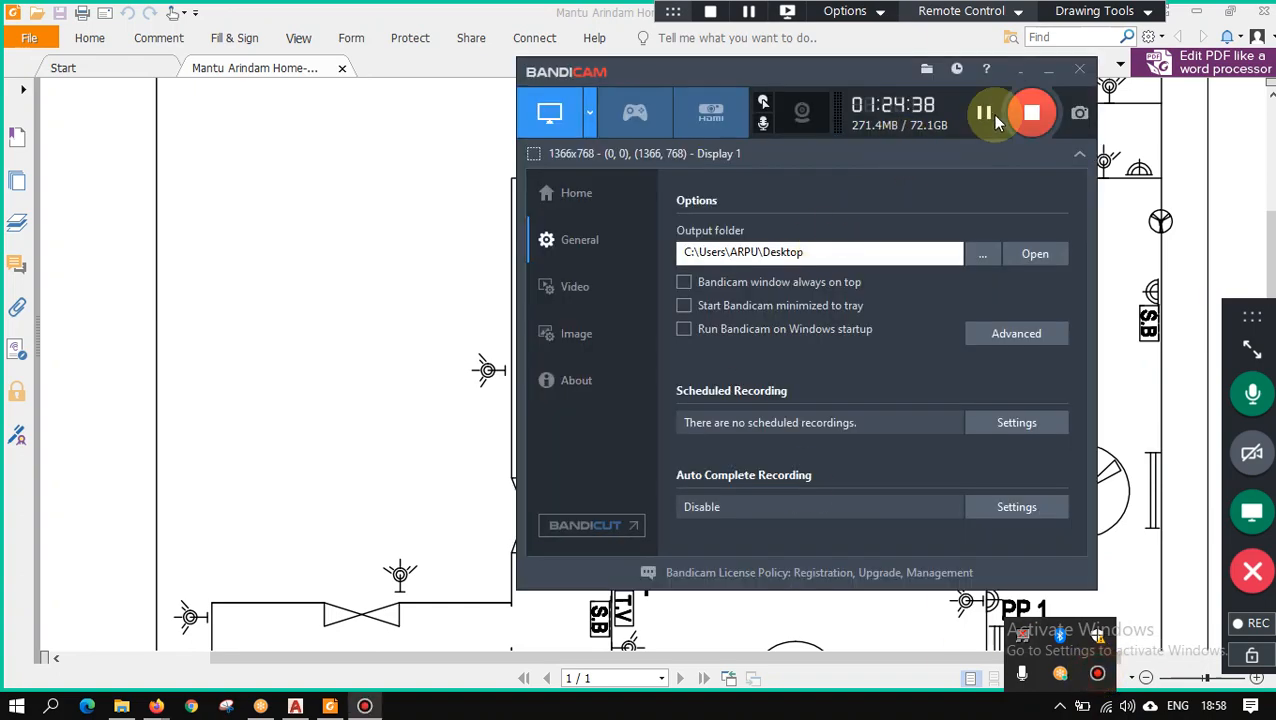